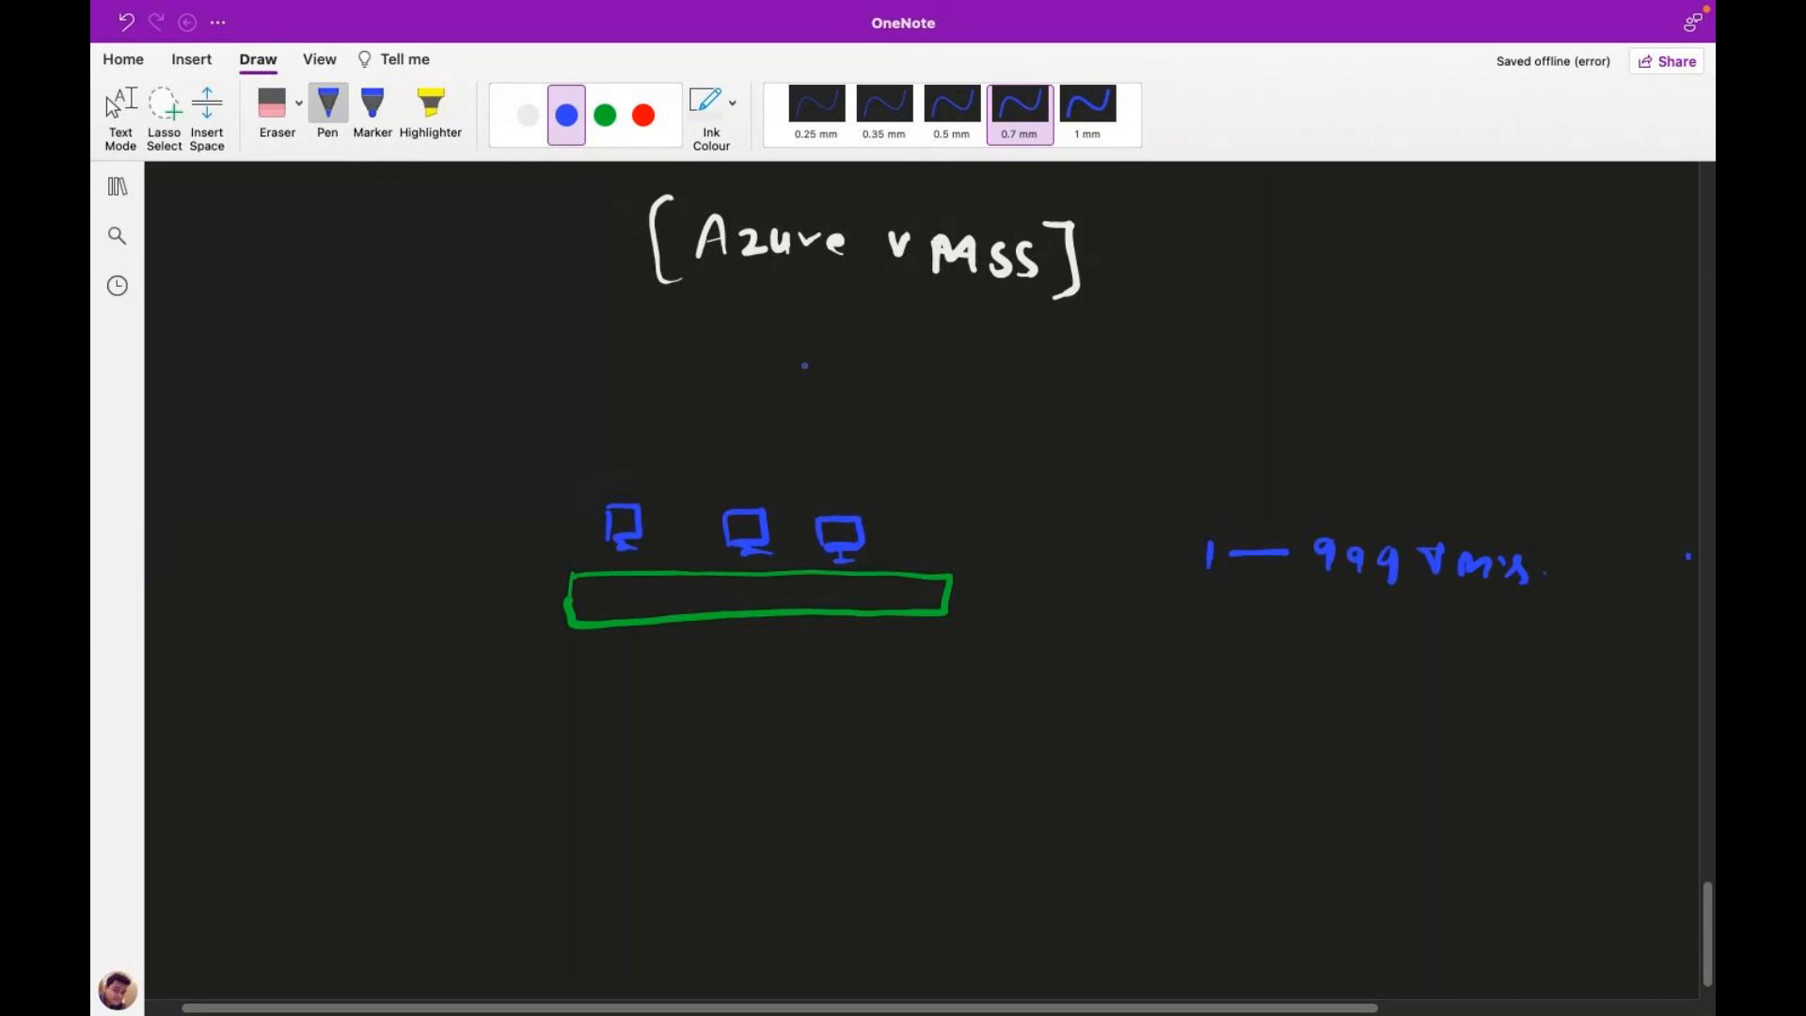
Step: Switch the pen to red and handwrite '1- web server' below the diagram
left_click(528, 115)
left_click(645, 117)
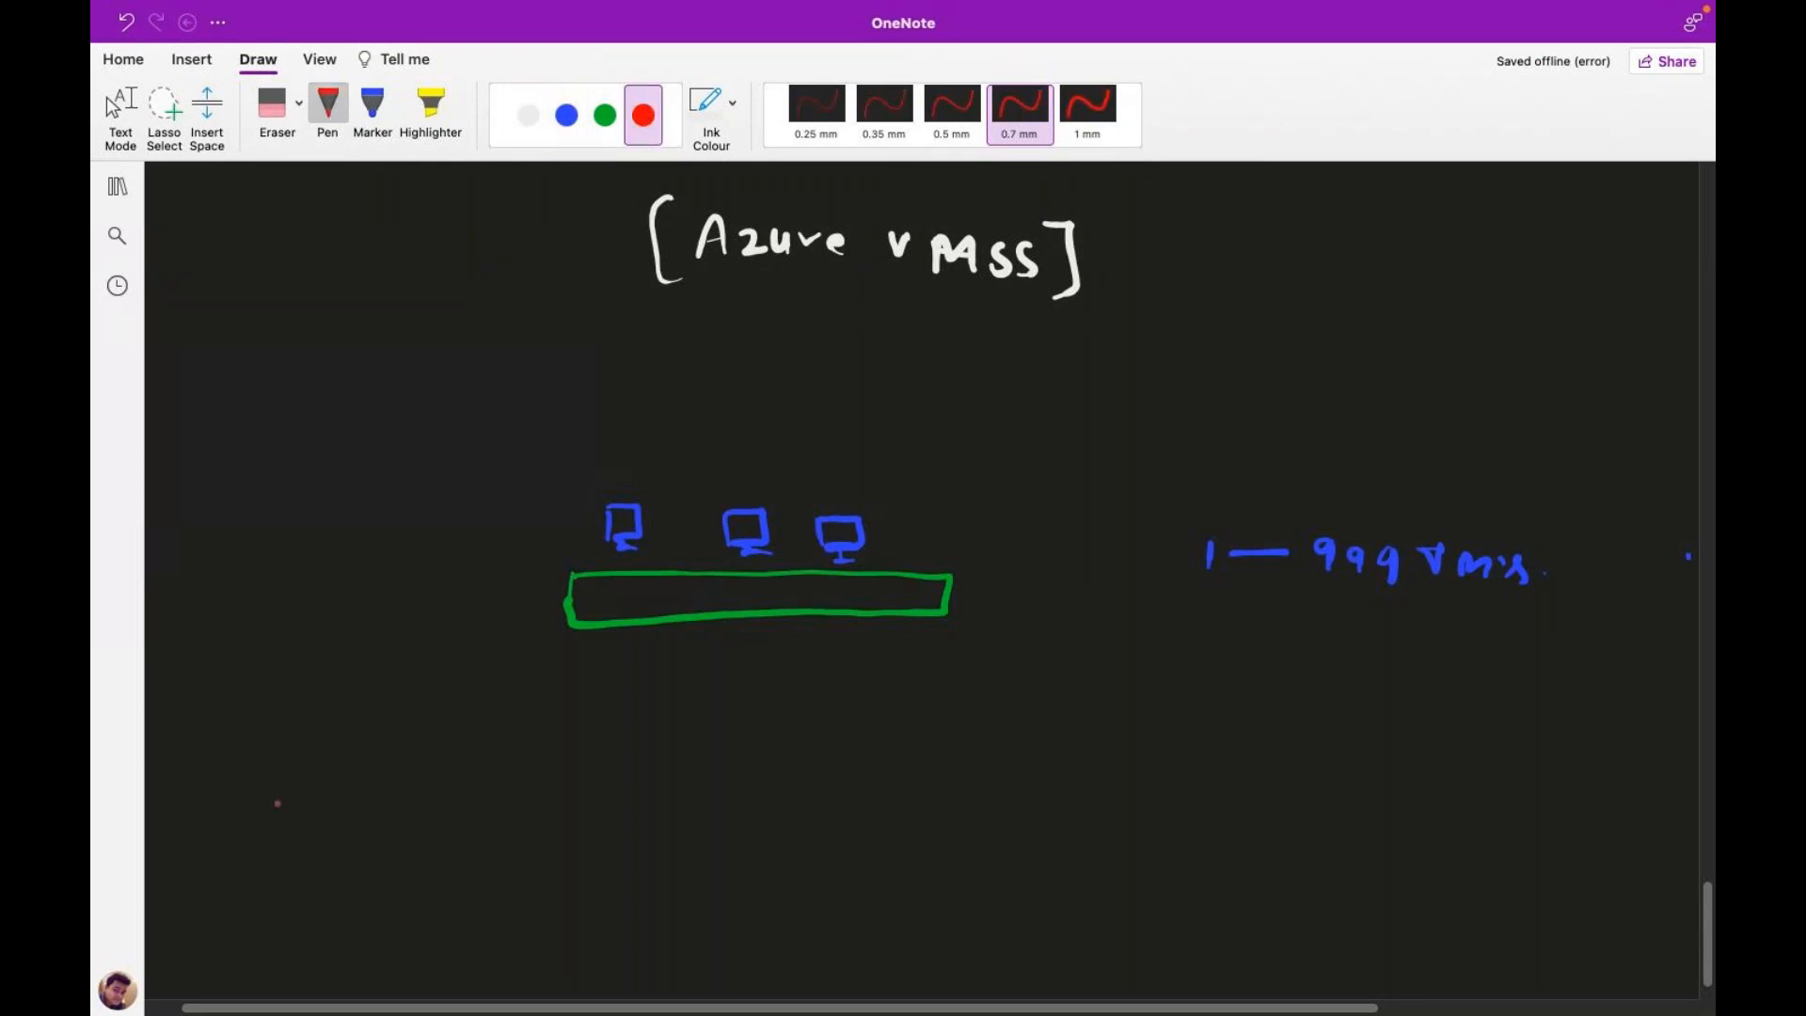
mouse_move(274, 749)
left_mouse_down()
mouse_move(273, 768)
mouse_move(502, 752)
left_mouse_up()
left_click_drag(504, 752, 575, 745)
Step: Handwrite the second item '2- Database' in red, undoing a stray dash
left_click_drag(257, 820, 279, 845)
key("super+z")
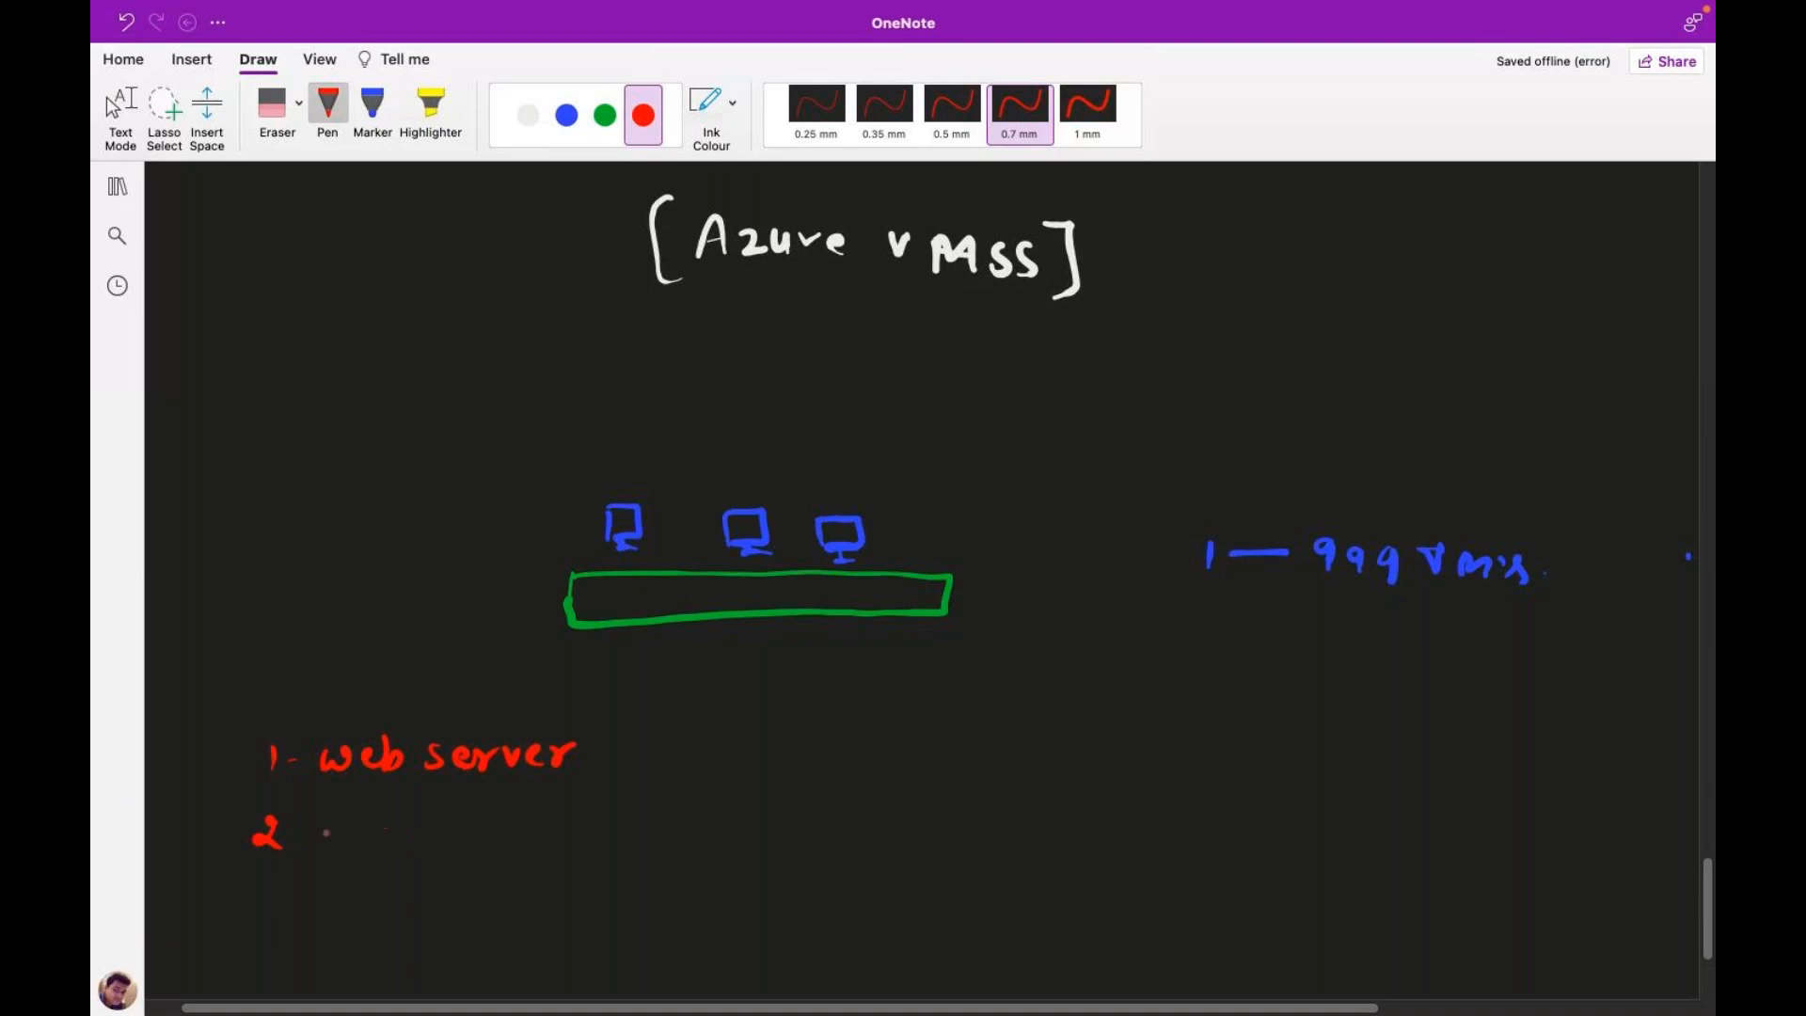
left_click_drag(335, 815, 334, 848)
mouse_move(336, 815)
left_mouse_down()
mouse_move(337, 846)
mouse_move(390, 846)
left_mouse_up()
mouse_move(400, 811)
left_mouse_down()
mouse_move(397, 849)
mouse_move(414, 832)
mouse_move(479, 844)
mouse_move(459, 846)
left_mouse_up()
mouse_move(509, 830)
left_mouse_down()
mouse_move(480, 846)
mouse_move(532, 846)
left_mouse_up()
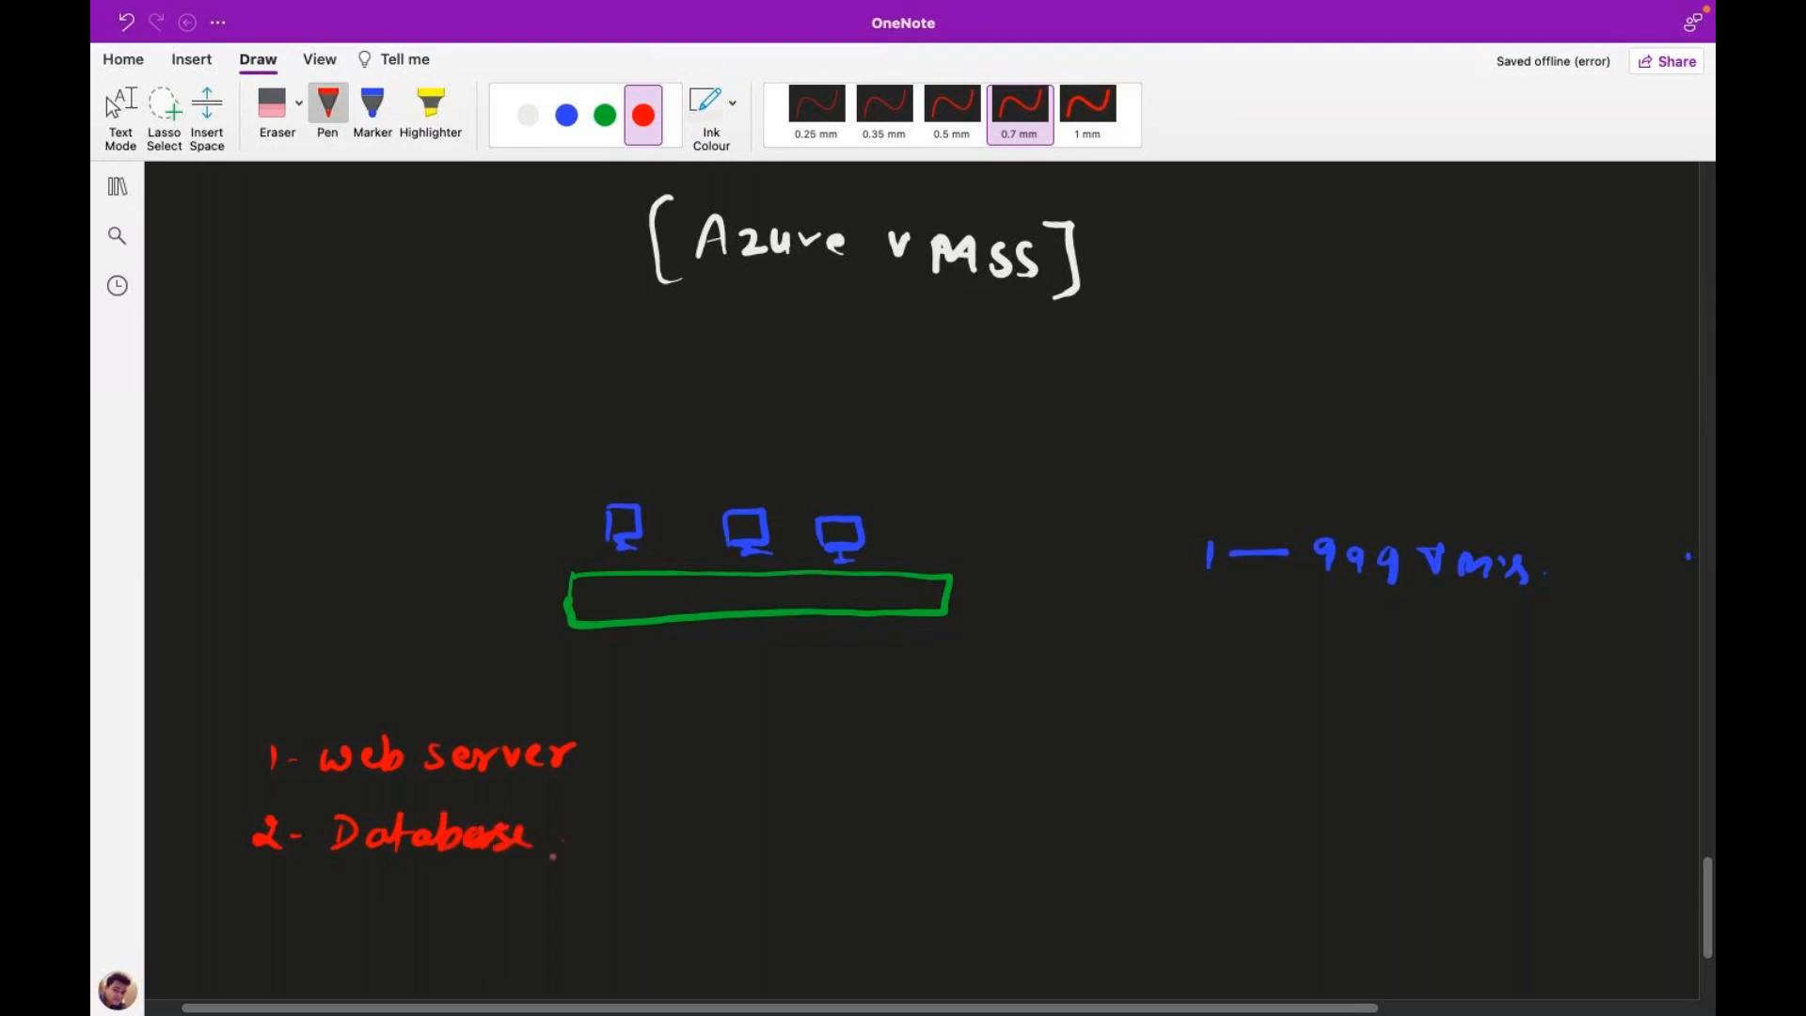
Step: Handwrite the third item '3- App / Game' in red, redrawing a bad stroke
left_click_drag(262, 896, 261, 925)
left_click_drag(331, 928, 419, 905)
key("super+z")
left_click_drag(399, 931, 419, 905)
mouse_move(449, 894)
left_mouse_down()
mouse_move(444, 931)
mouse_move(604, 928)
left_mouse_up()
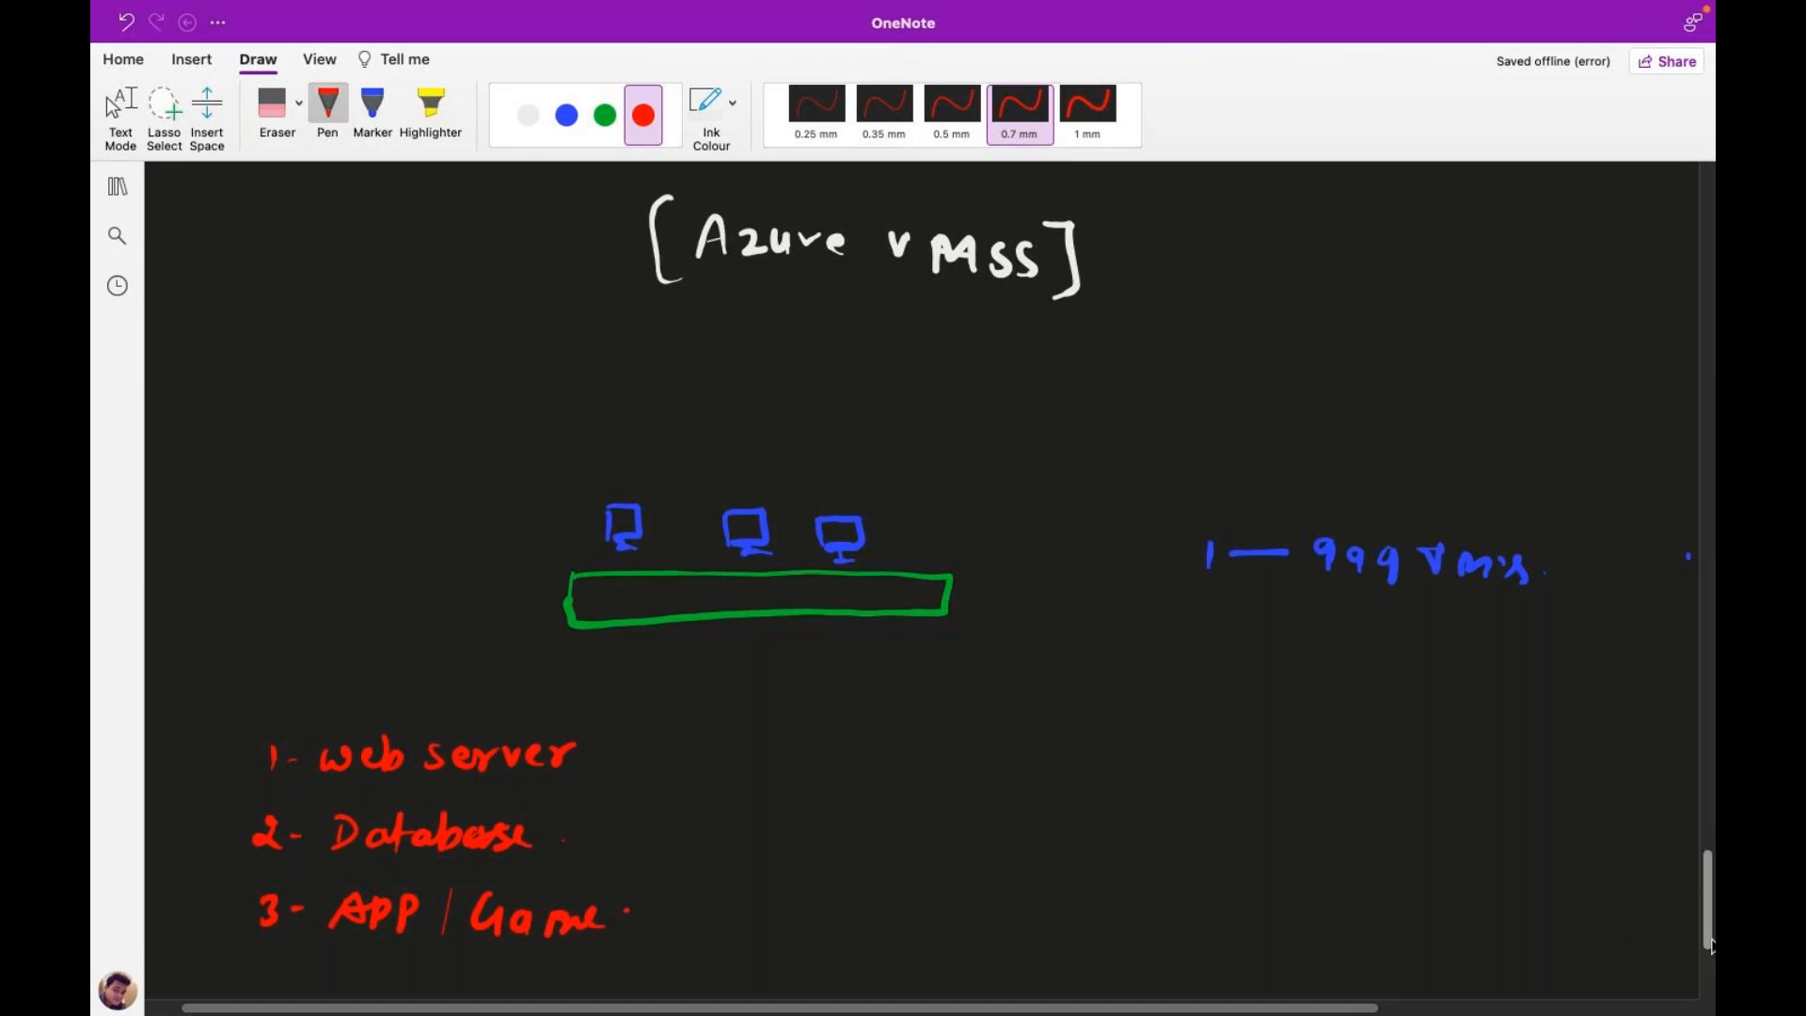
scroll(1634, 940, "down", 4)
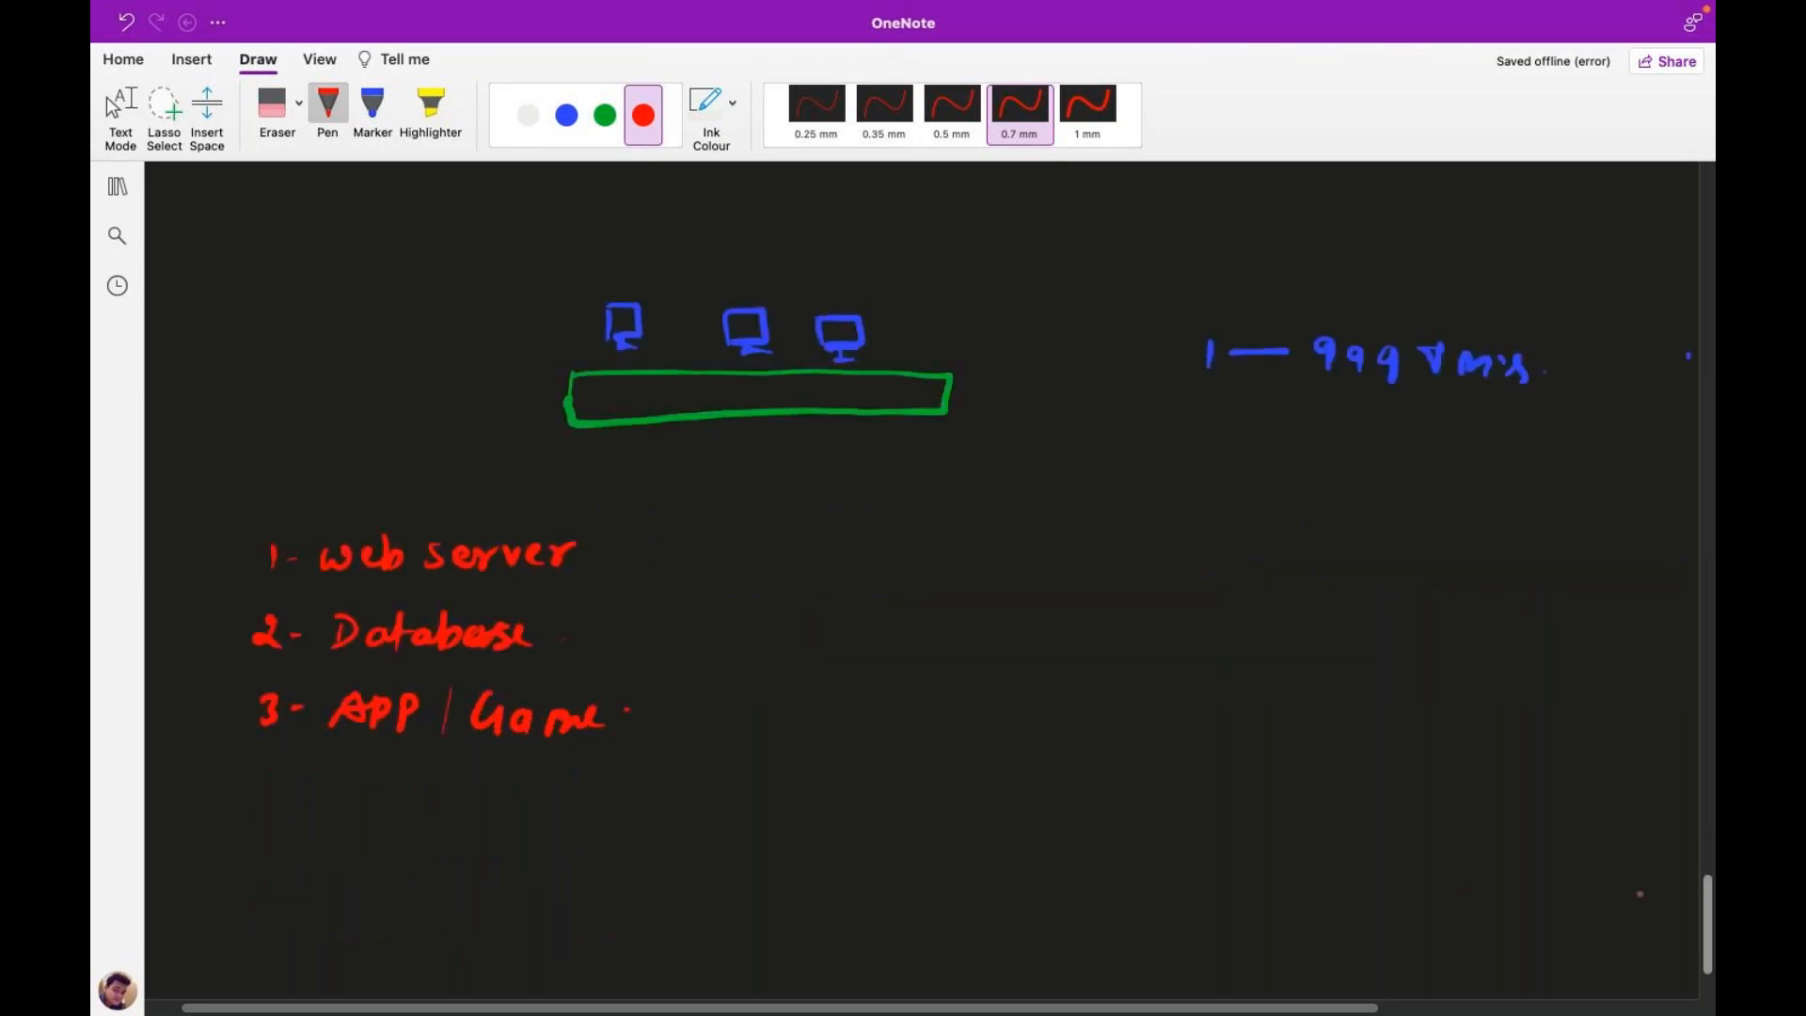
Step: Handwrite the heading 'Additional Features-' in green on the right
left_click(605, 115)
mouse_move(959, 522)
left_mouse_down()
mouse_move(1157, 520)
mouse_move(1191, 478)
mouse_move(1197, 544)
mouse_move(1259, 550)
mouse_move(1281, 499)
left_mouse_up()
left_click_drag(1260, 522, 1407, 545)
mouse_move(1399, 529)
left_mouse_down()
mouse_move(1462, 538)
mouse_move(1454, 555)
left_mouse_up()
left_click_drag(1483, 540, 1508, 539)
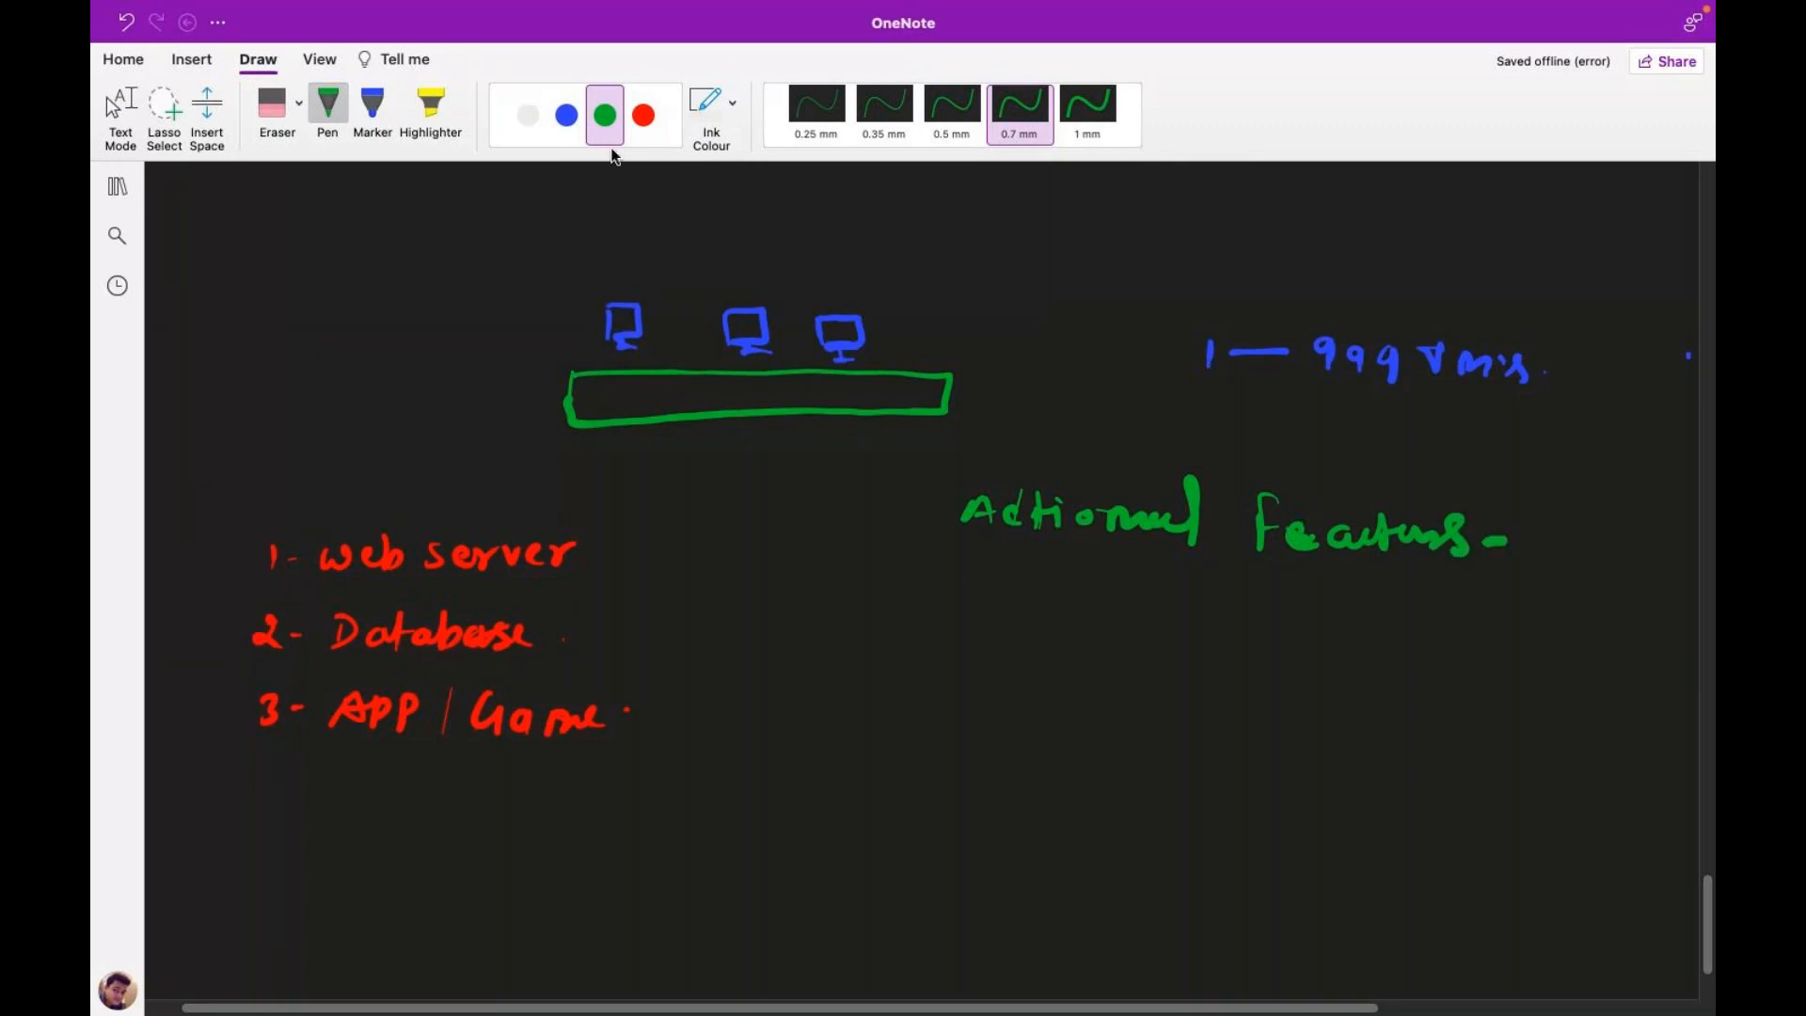
Step: Switch to blue ink and start the first item '1- Auto' below the heading
left_click(566, 115)
left_click_drag(960, 611, 960, 635)
left_click_drag(981, 623, 1118, 624)
mouse_move(1129, 599)
left_mouse_down()
mouse_move(1128, 642)
mouse_move(1141, 614)
left_mouse_up()
mouse_move(1152, 621)
left_mouse_down()
mouse_move(1192, 628)
mouse_move(1173, 645)
mouse_move(1223, 646)
left_mouse_up()
Step: Finish writing 'Autoscaling.' in blue
left_click(1218, 631)
left_click_drag(1253, 628, 1270, 645)
mouse_move(1283, 626)
left_mouse_down()
mouse_move(1287, 645)
mouse_move(1366, 630)
mouse_move(1354, 687)
left_mouse_up()
left_click(1289, 618)
left_click(1399, 640)
Step: Handwrite '2- Load Balancer' in blue, undoing a bad stroke
left_click_drag(937, 702, 963, 725)
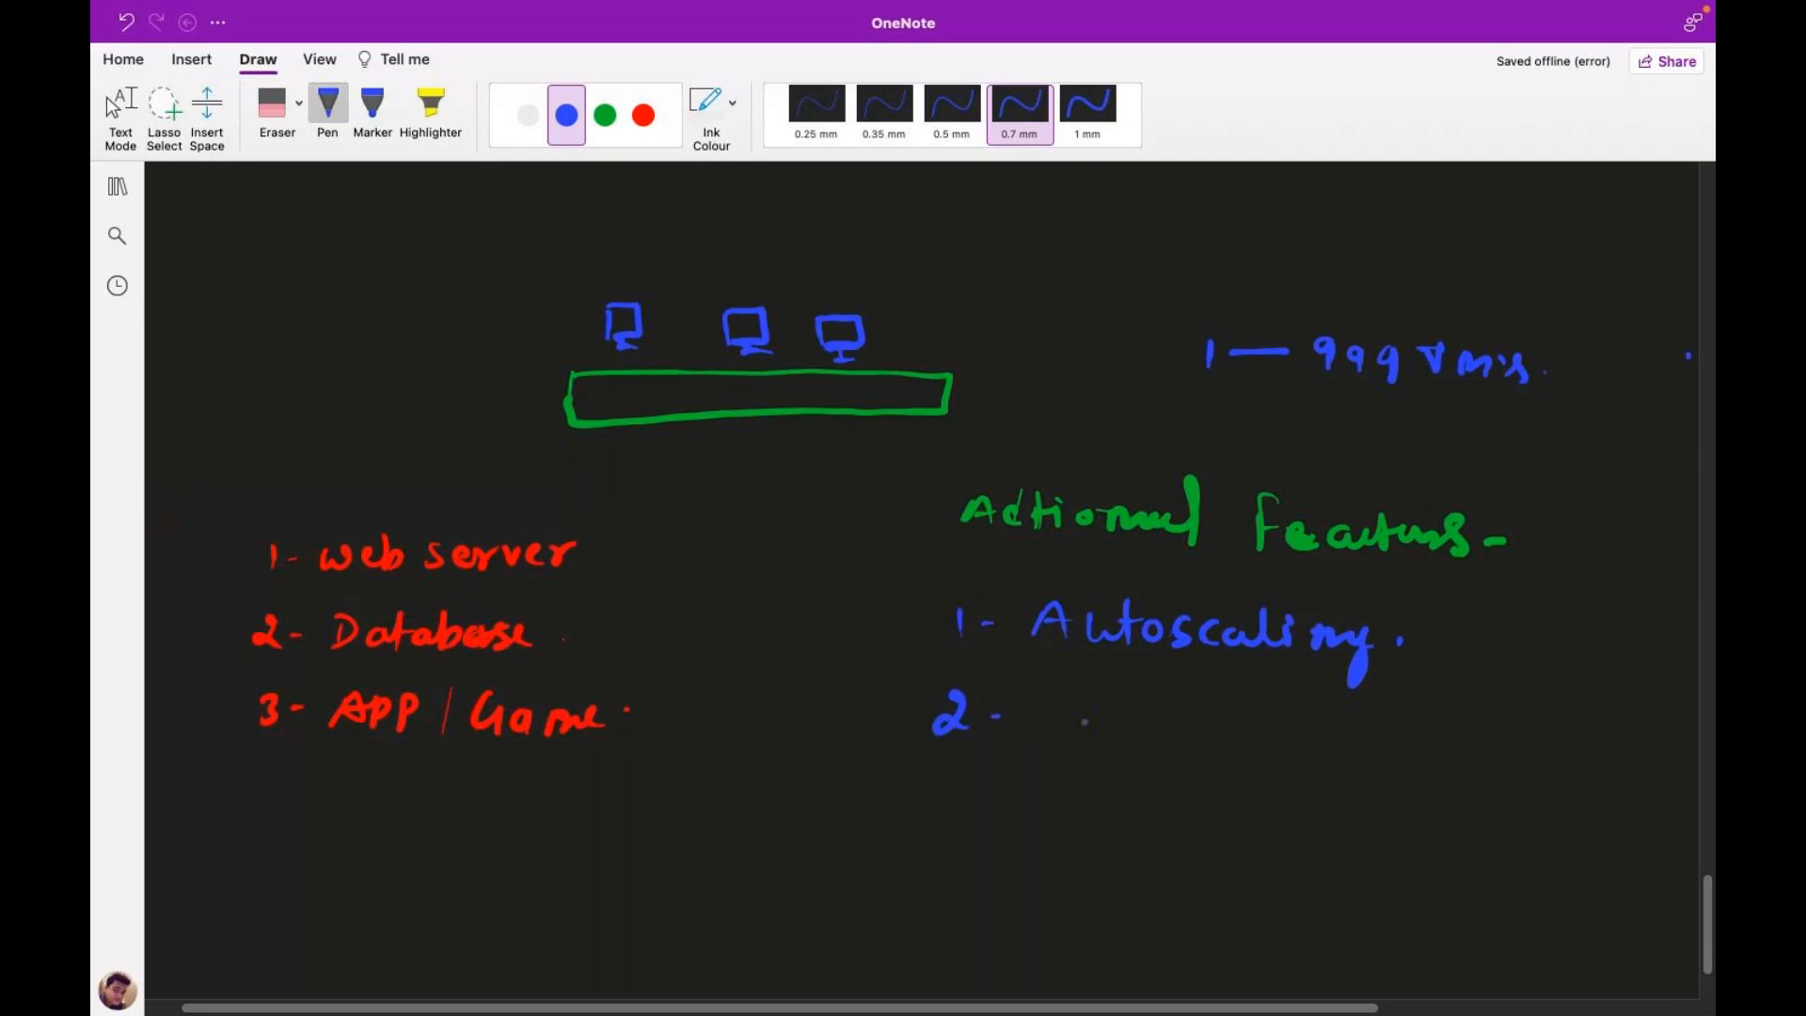
mouse_move(1084, 698)
left_mouse_down()
mouse_move(1115, 734)
mouse_move(1266, 726)
mouse_move(1322, 746)
left_mouse_up()
left_click(1314, 722)
left_click(1314, 737)
mouse_move(1328, 744)
left_mouse_down()
mouse_move(1350, 703)
mouse_move(1345, 748)
left_mouse_up()
left_click_drag(1356, 736, 1521, 738)
key("super+z")
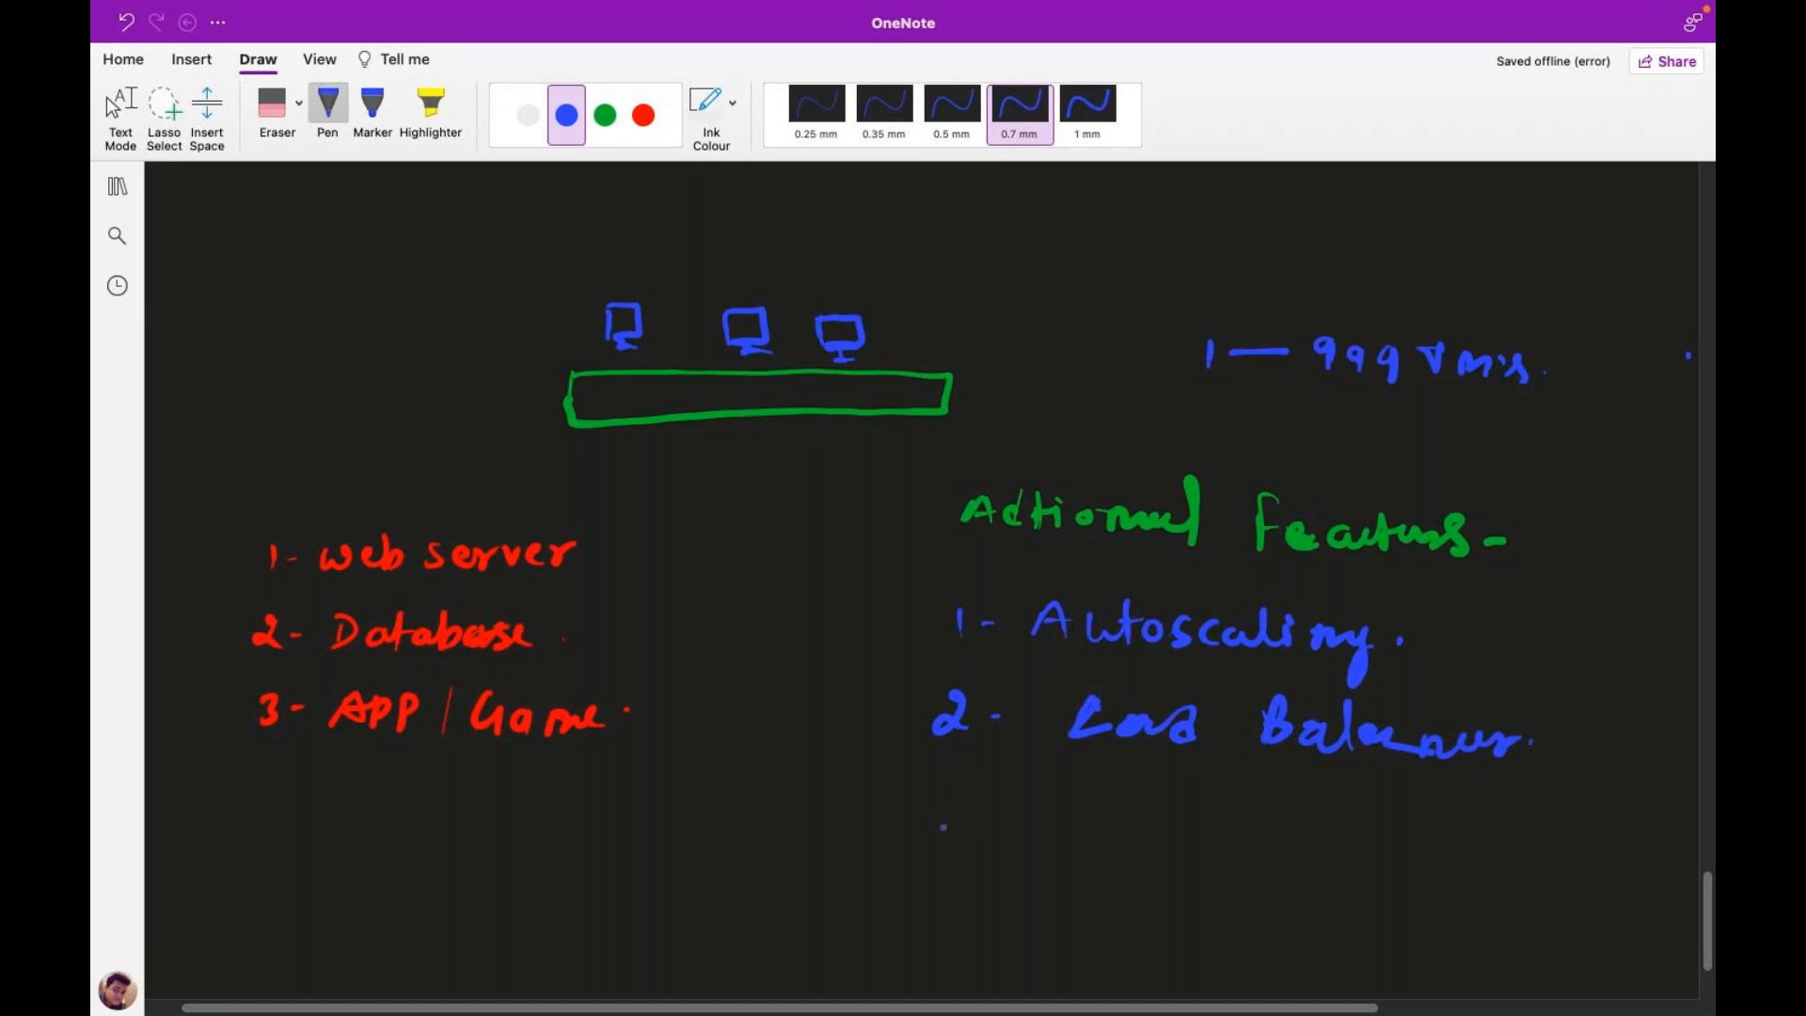
Step: Handwrite '3- Connect multiple using' as the third feature
mouse_move(937, 807)
left_mouse_down()
mouse_move(953, 826)
mouse_move(935, 844)
mouse_move(987, 830)
left_mouse_up()
mouse_move(1089, 801)
left_mouse_down()
mouse_move(1091, 835)
mouse_move(1106, 815)
mouse_move(1142, 836)
left_mouse_up()
mouse_move(1150, 836)
left_mouse_down()
mouse_move(1159, 818)
mouse_move(1224, 841)
left_mouse_up()
left_click_drag(1237, 806, 1240, 842)
mouse_move(1230, 821)
left_mouse_down()
mouse_move(1360, 852)
mouse_move(1411, 827)
left_mouse_up()
mouse_move(1422, 823)
left_mouse_down()
mouse_move(1424, 858)
mouse_move(1442, 832)
mouse_move(1484, 843)
mouse_move(1463, 871)
mouse_move(1477, 849)
mouse_move(1571, 856)
left_mouse_up()
left_click_drag(1599, 835, 1579, 859)
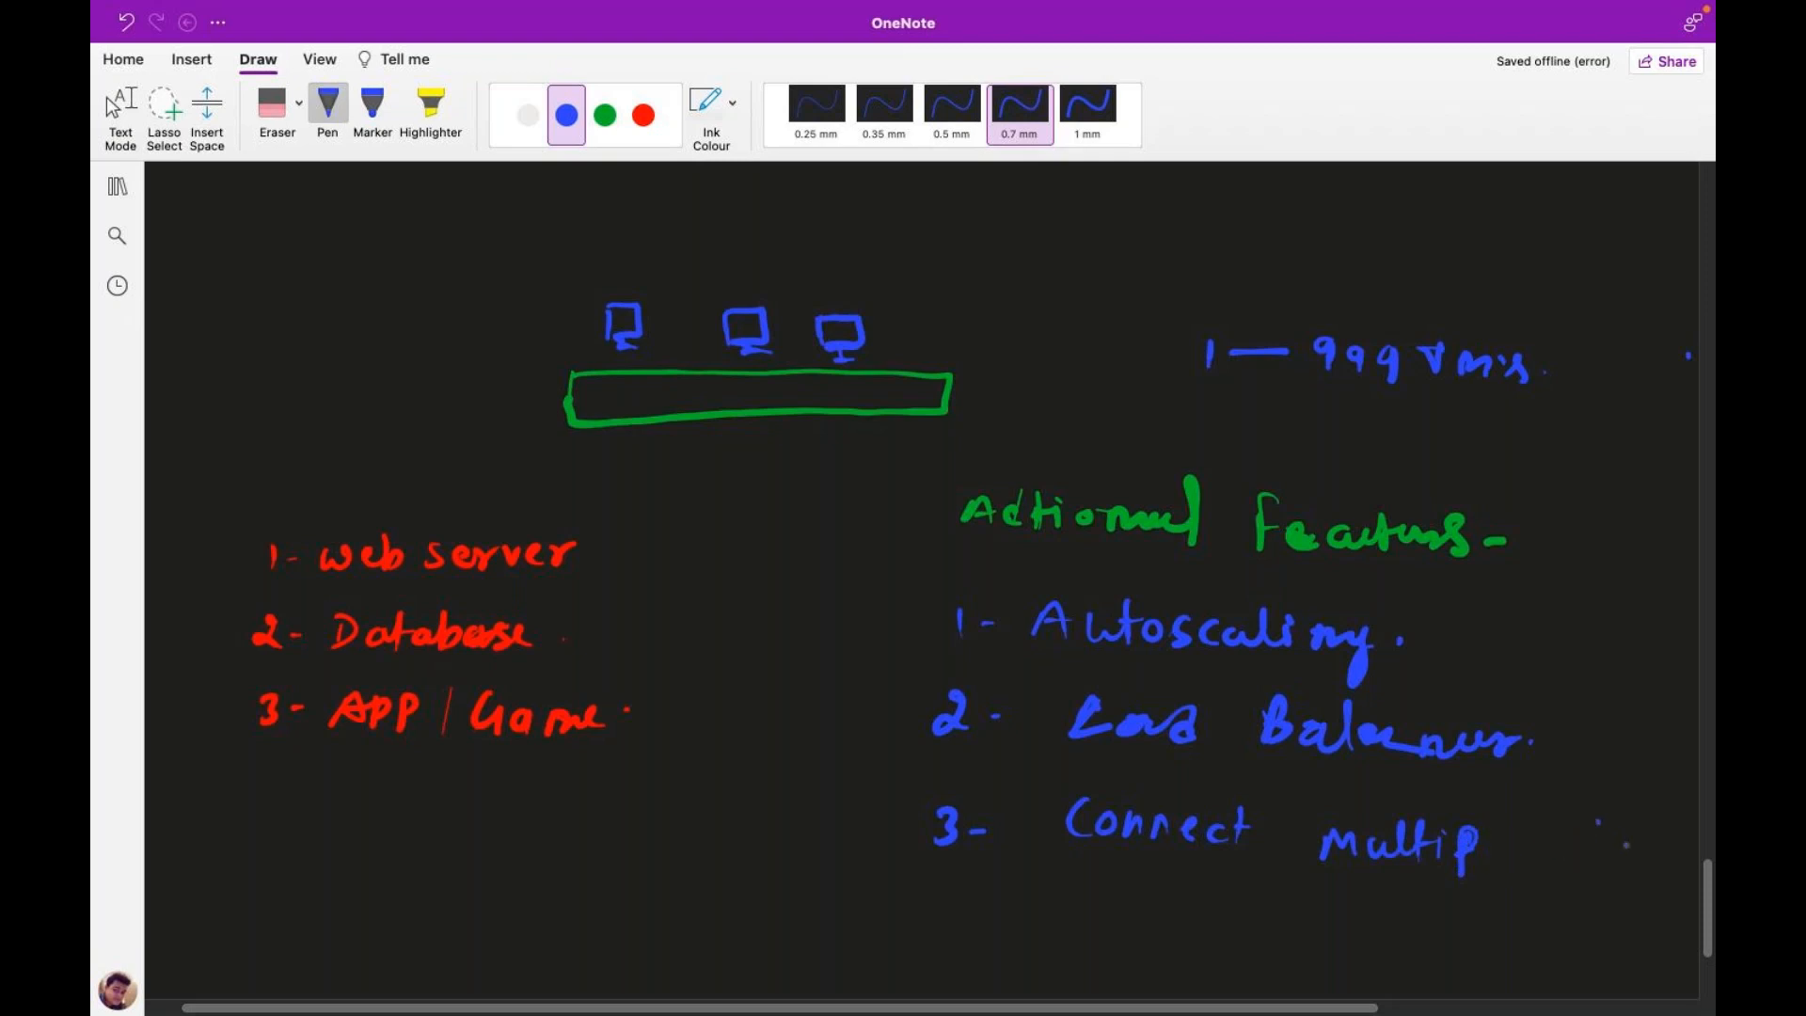
mouse_move(1612, 856)
left_mouse_down()
mouse_move(1634, 852)
mouse_move(1635, 899)
left_mouse_up()
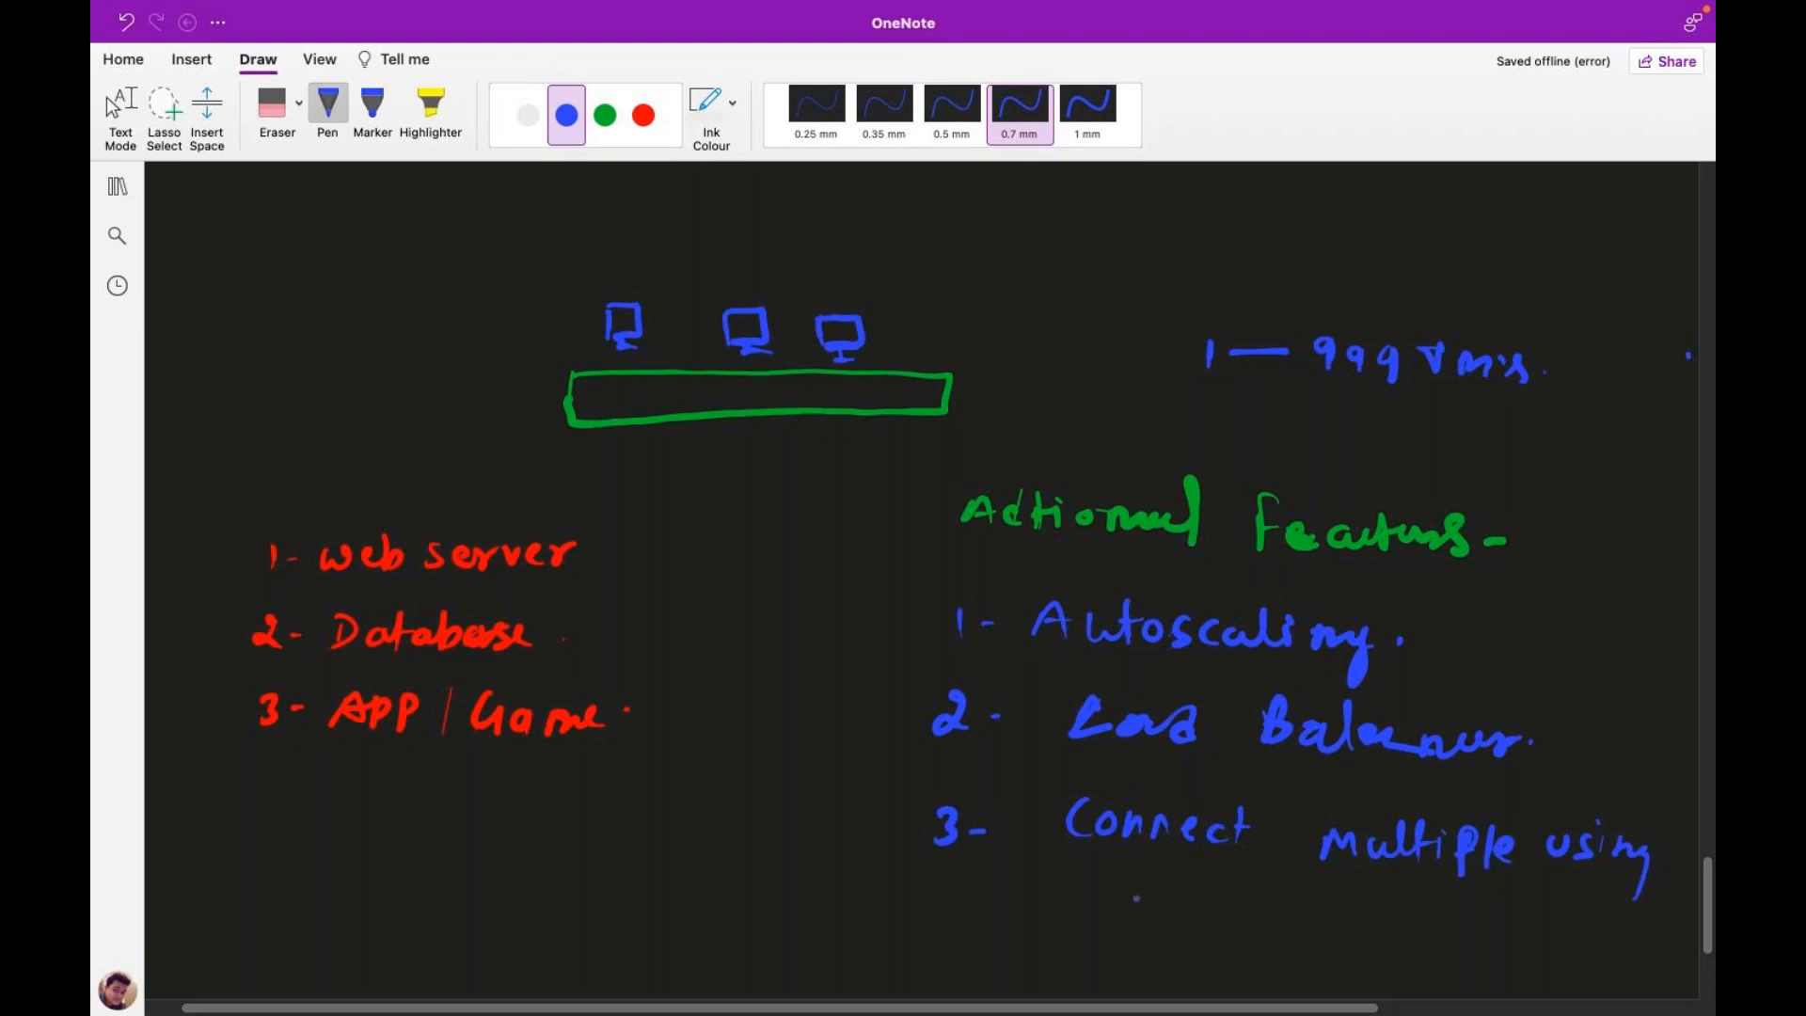
Step: Complete the third item with 'single IP' on the next line
mouse_move(1131, 878)
left_mouse_down()
mouse_move(1103, 906)
mouse_move(1221, 901)
left_mouse_up()
left_click(1144, 903)
key("super+z")
left_click_drag(1164, 895, 1277, 911)
left_click(1295, 903)
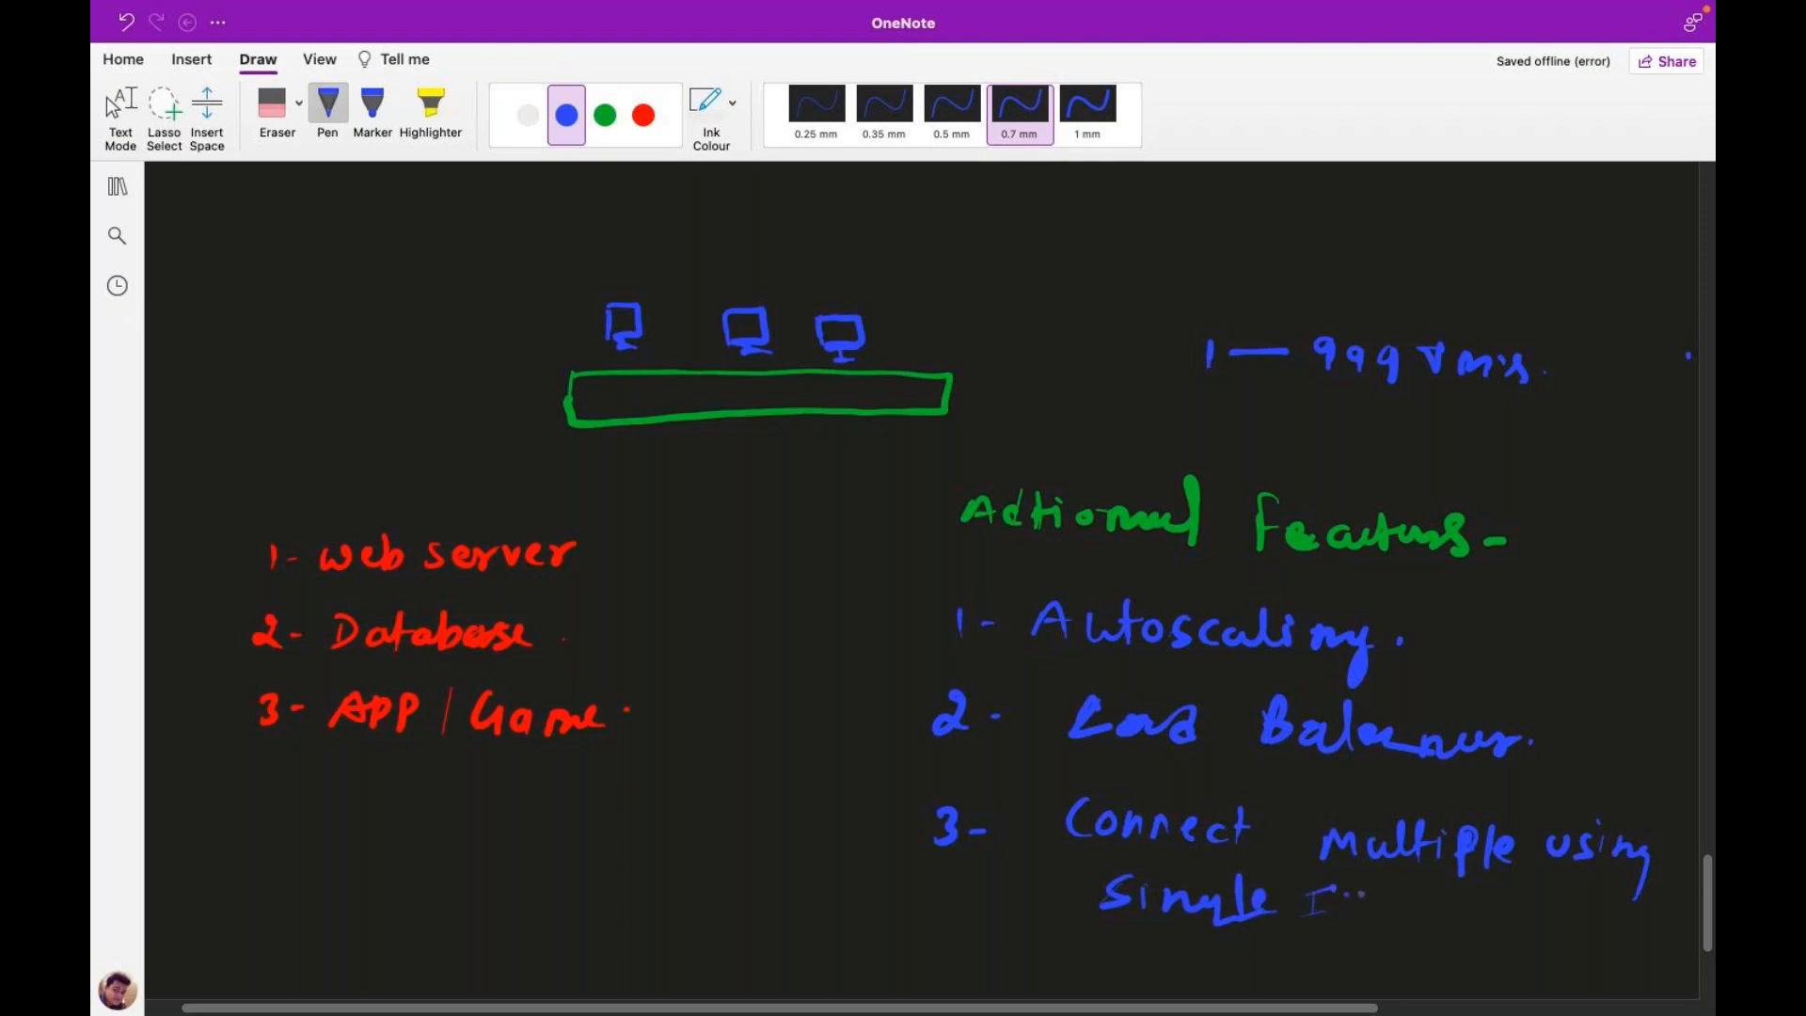
mouse_move(1344, 891)
left_mouse_down()
mouse_move(1343, 934)
mouse_move(1352, 908)
left_mouse_up()
Step: In white ink, draw two arrows branching from Autoscaling and label the upper 'scale-in'
left_click(528, 115)
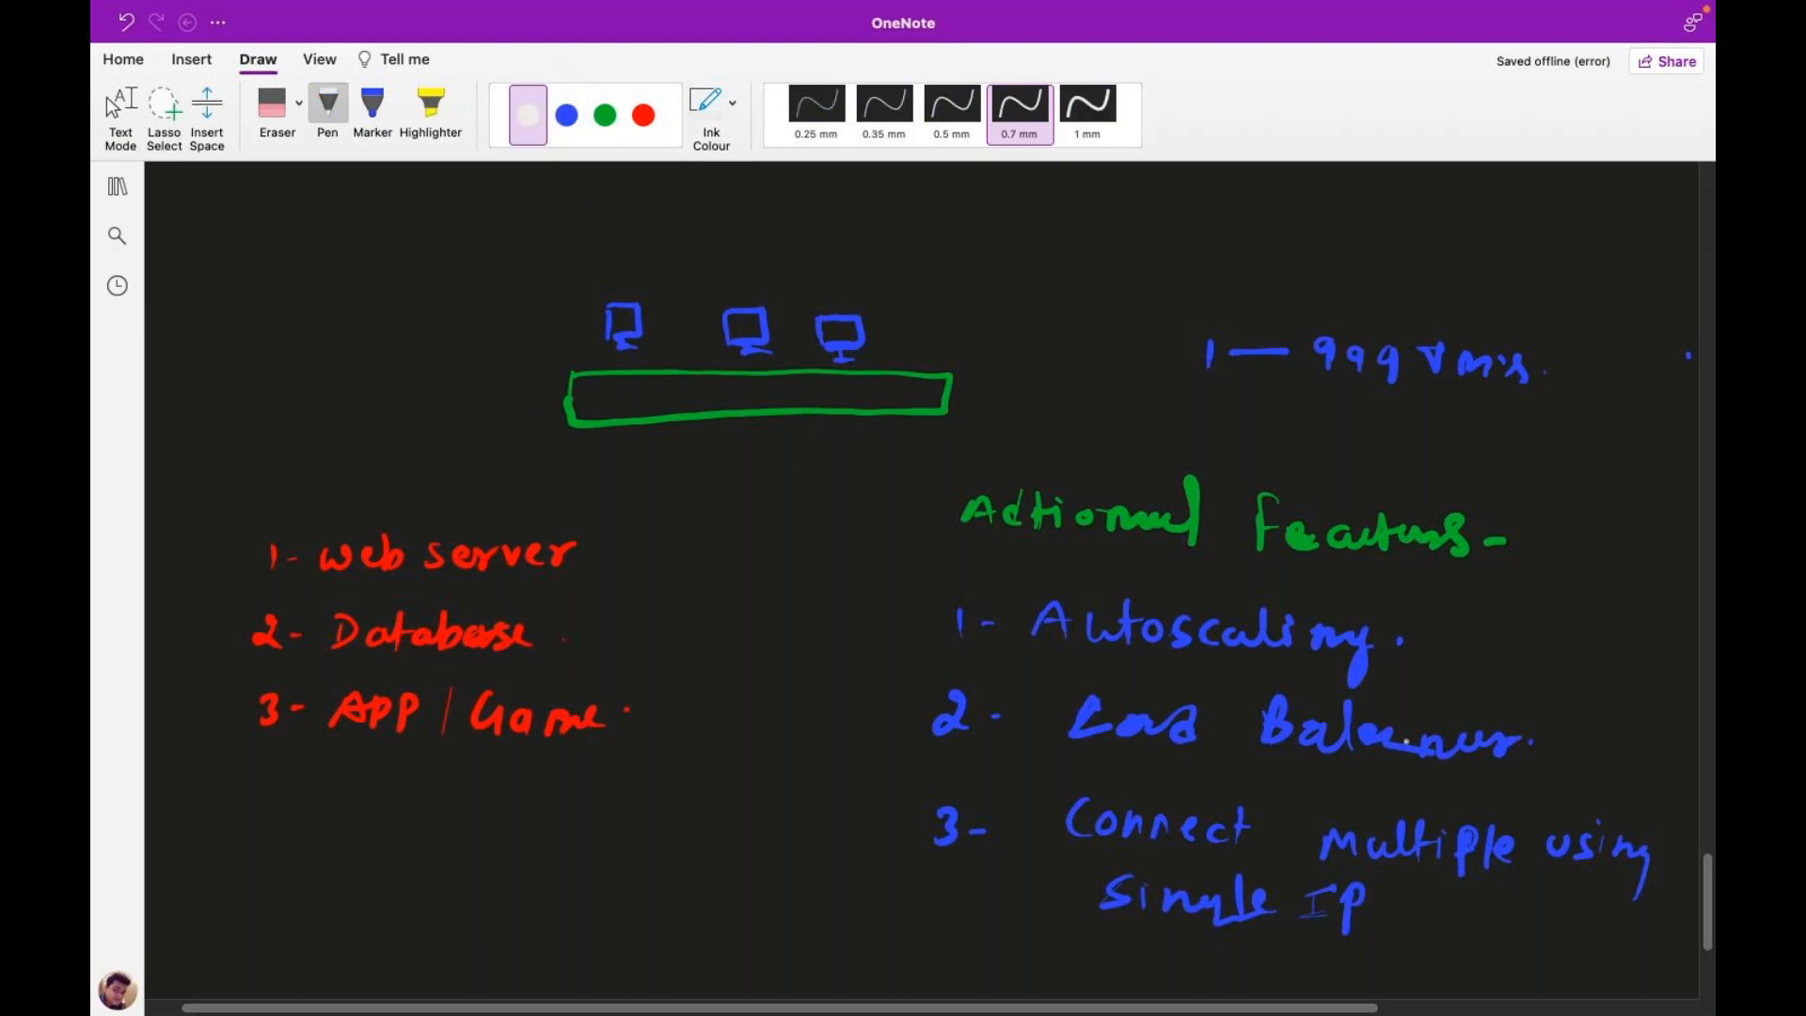
left_click_drag(1408, 641, 1500, 602)
left_click_drag(1477, 598, 1493, 677)
mouse_move(1533, 586)
left_mouse_down()
mouse_move(1512, 611)
mouse_move(1590, 617)
left_mouse_up()
left_click_drag(1593, 613, 1644, 606)
left_click_drag(1655, 600, 1682, 614)
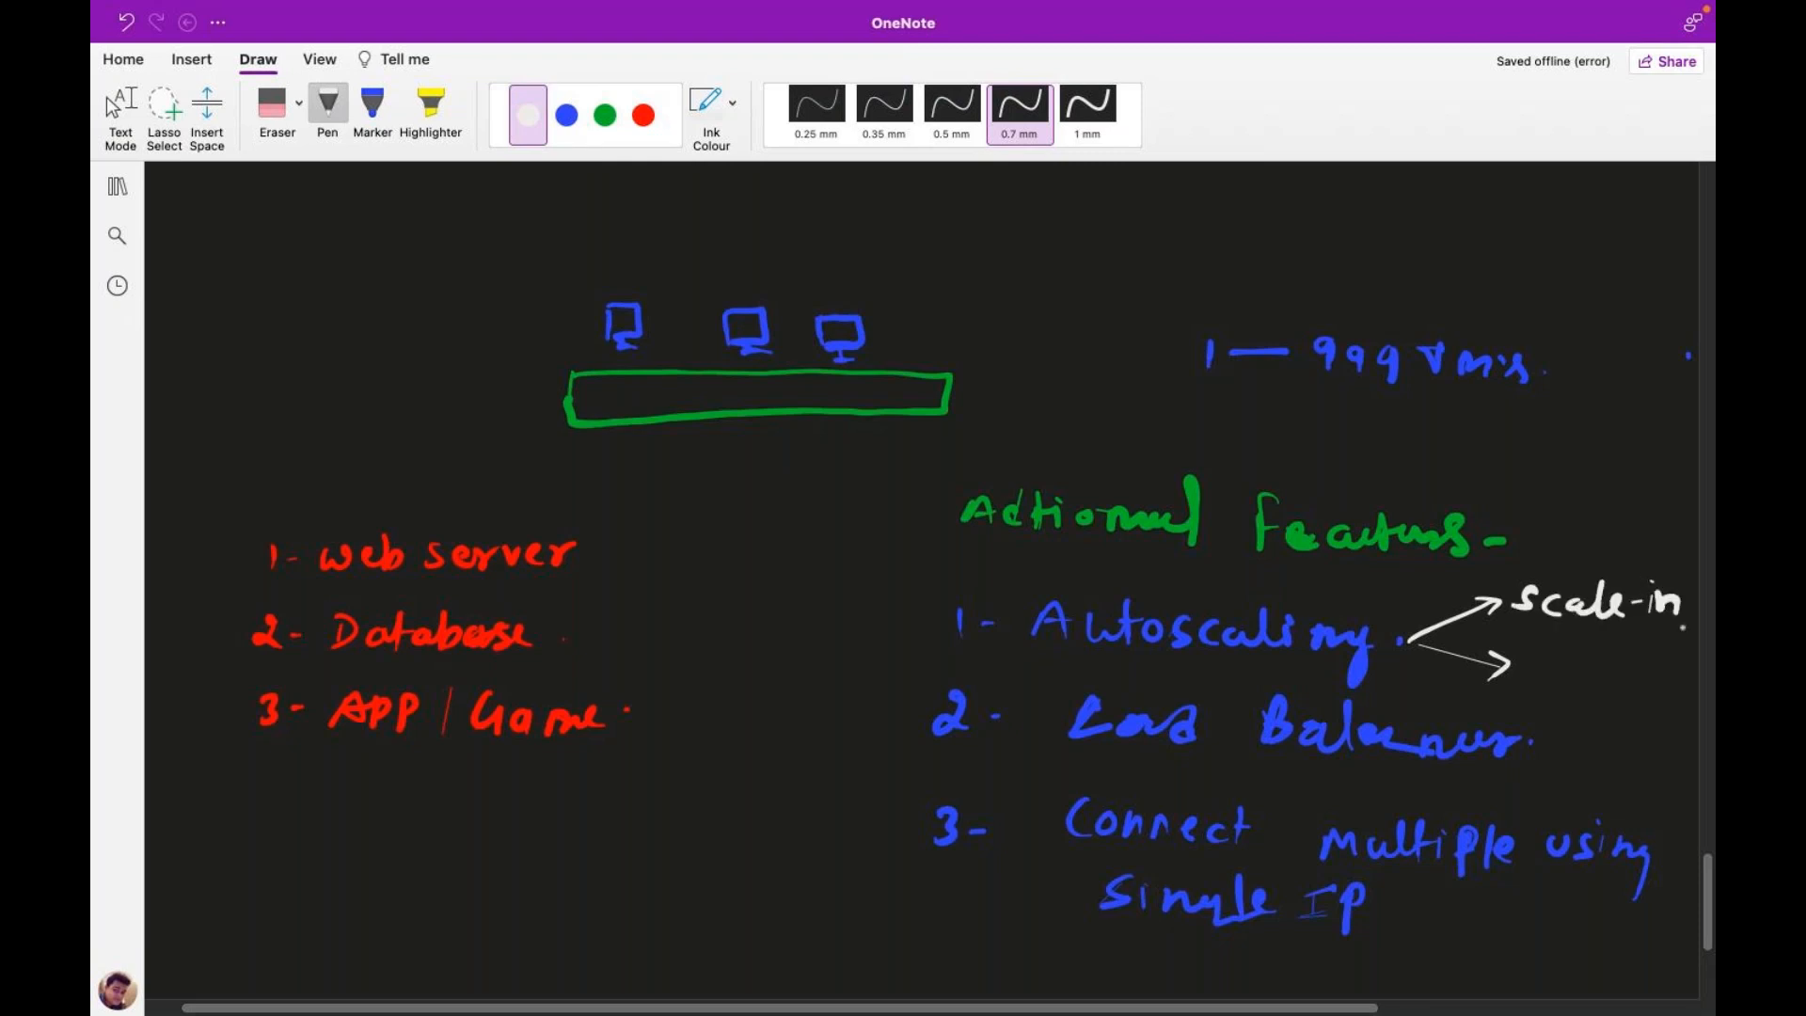
Step: Label the lower arrow 'Scale-out', then switch to the browser desktop
mouse_move(1545, 655)
left_mouse_down()
mouse_move(1523, 685)
mouse_move(1590, 693)
left_mouse_up()
left_click_drag(1599, 654, 1623, 696)
left_click_drag(1633, 683, 1661, 686)
left_click_drag(1667, 676, 1692, 704)
left_click_drag(1680, 679, 1699, 677)
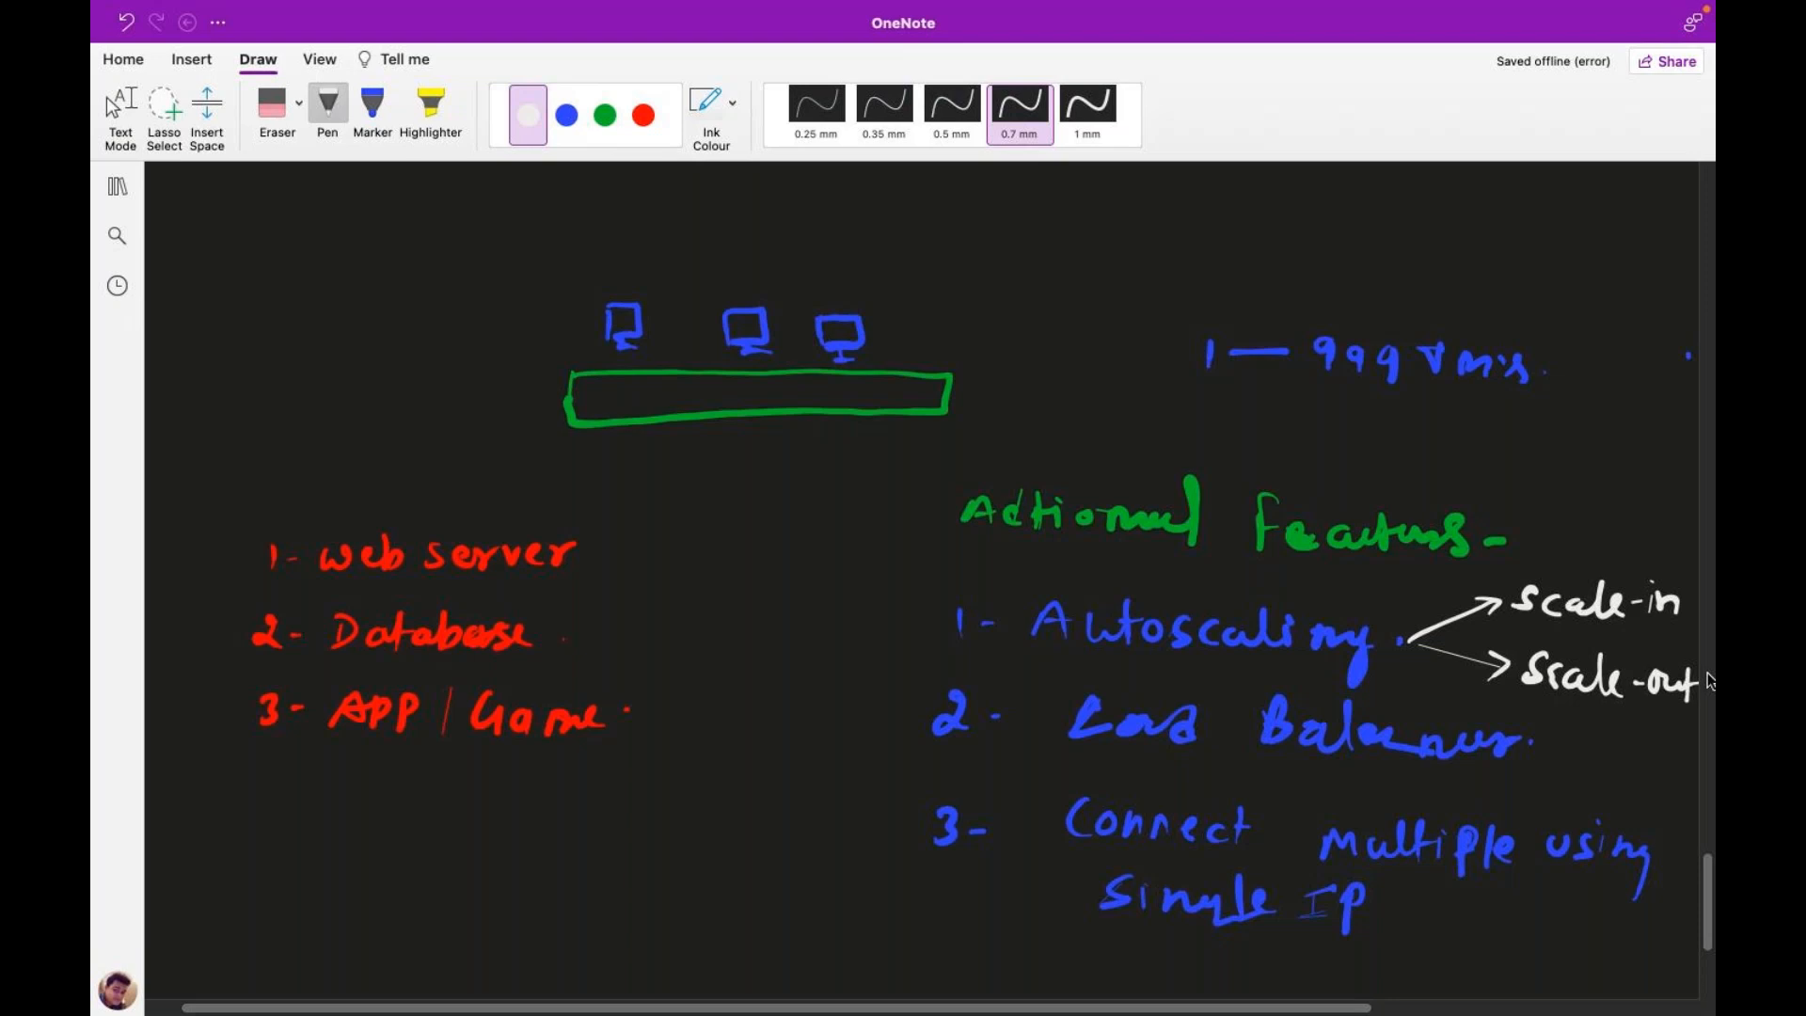
key("ctrl+Left")
key("ctrl+Left")
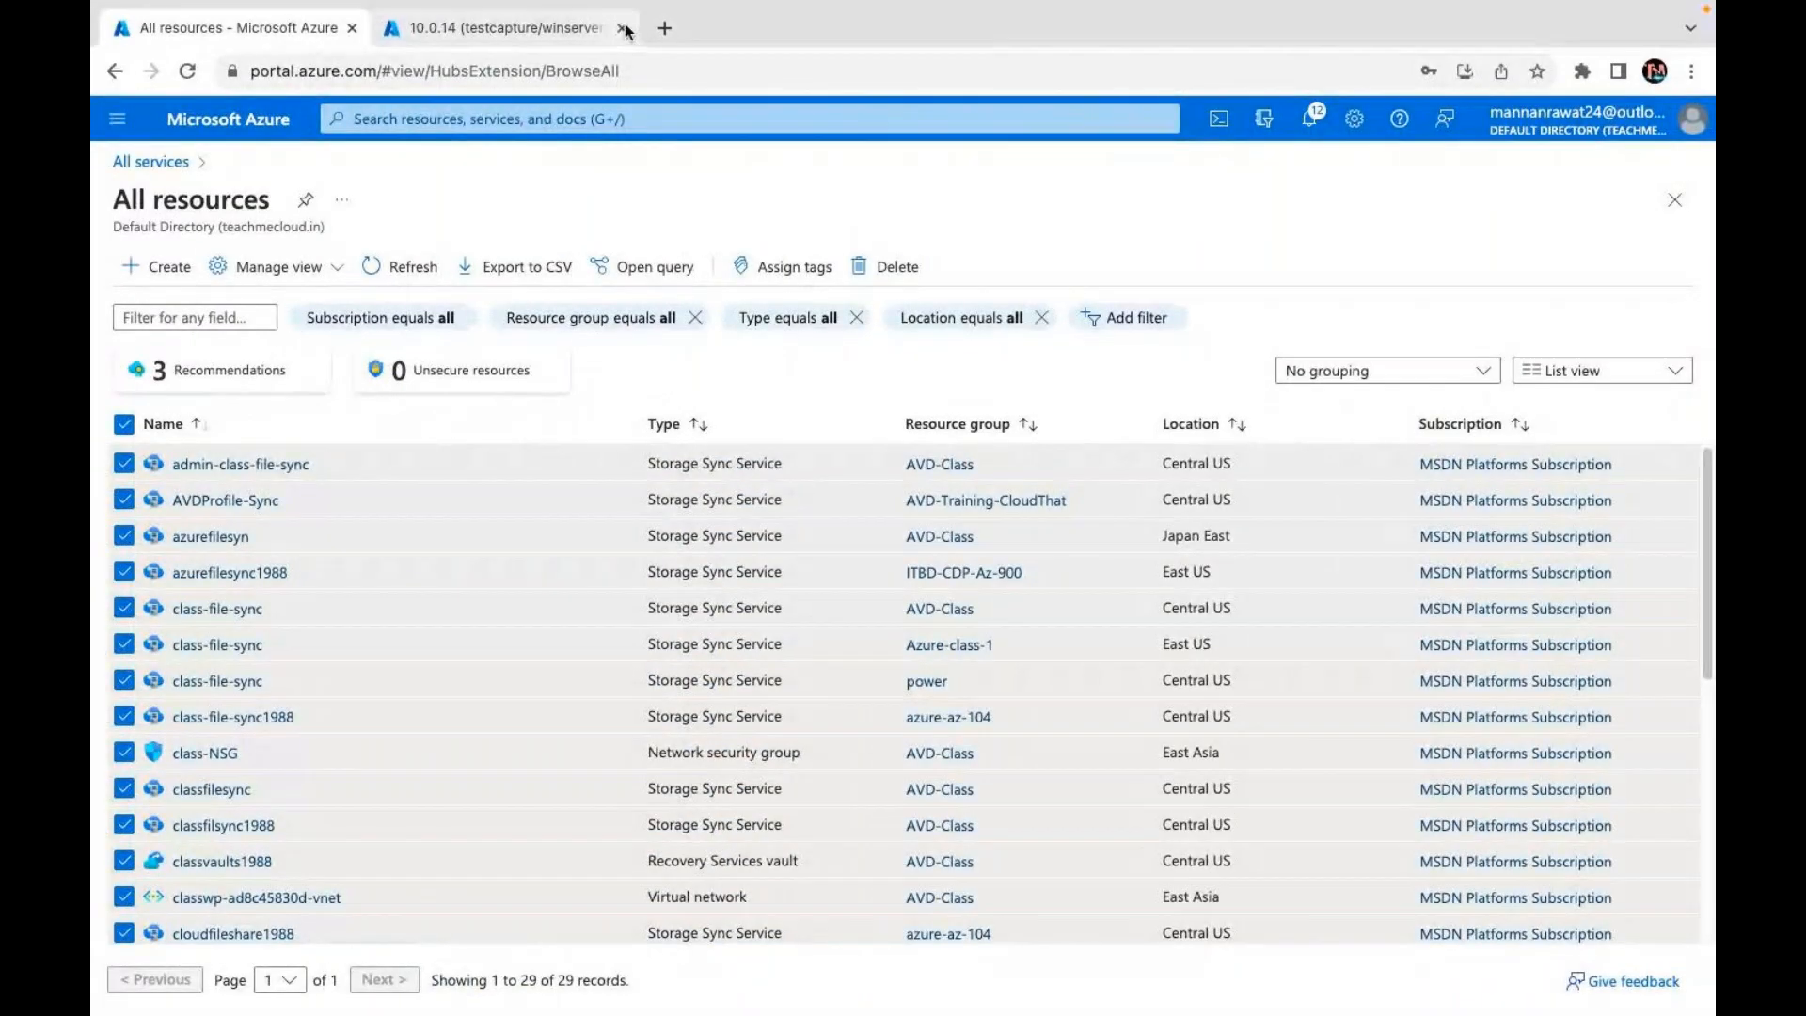
Step: Close the second browser tab and return to the Azure portal home page
left_click(624, 29)
left_click(192, 139)
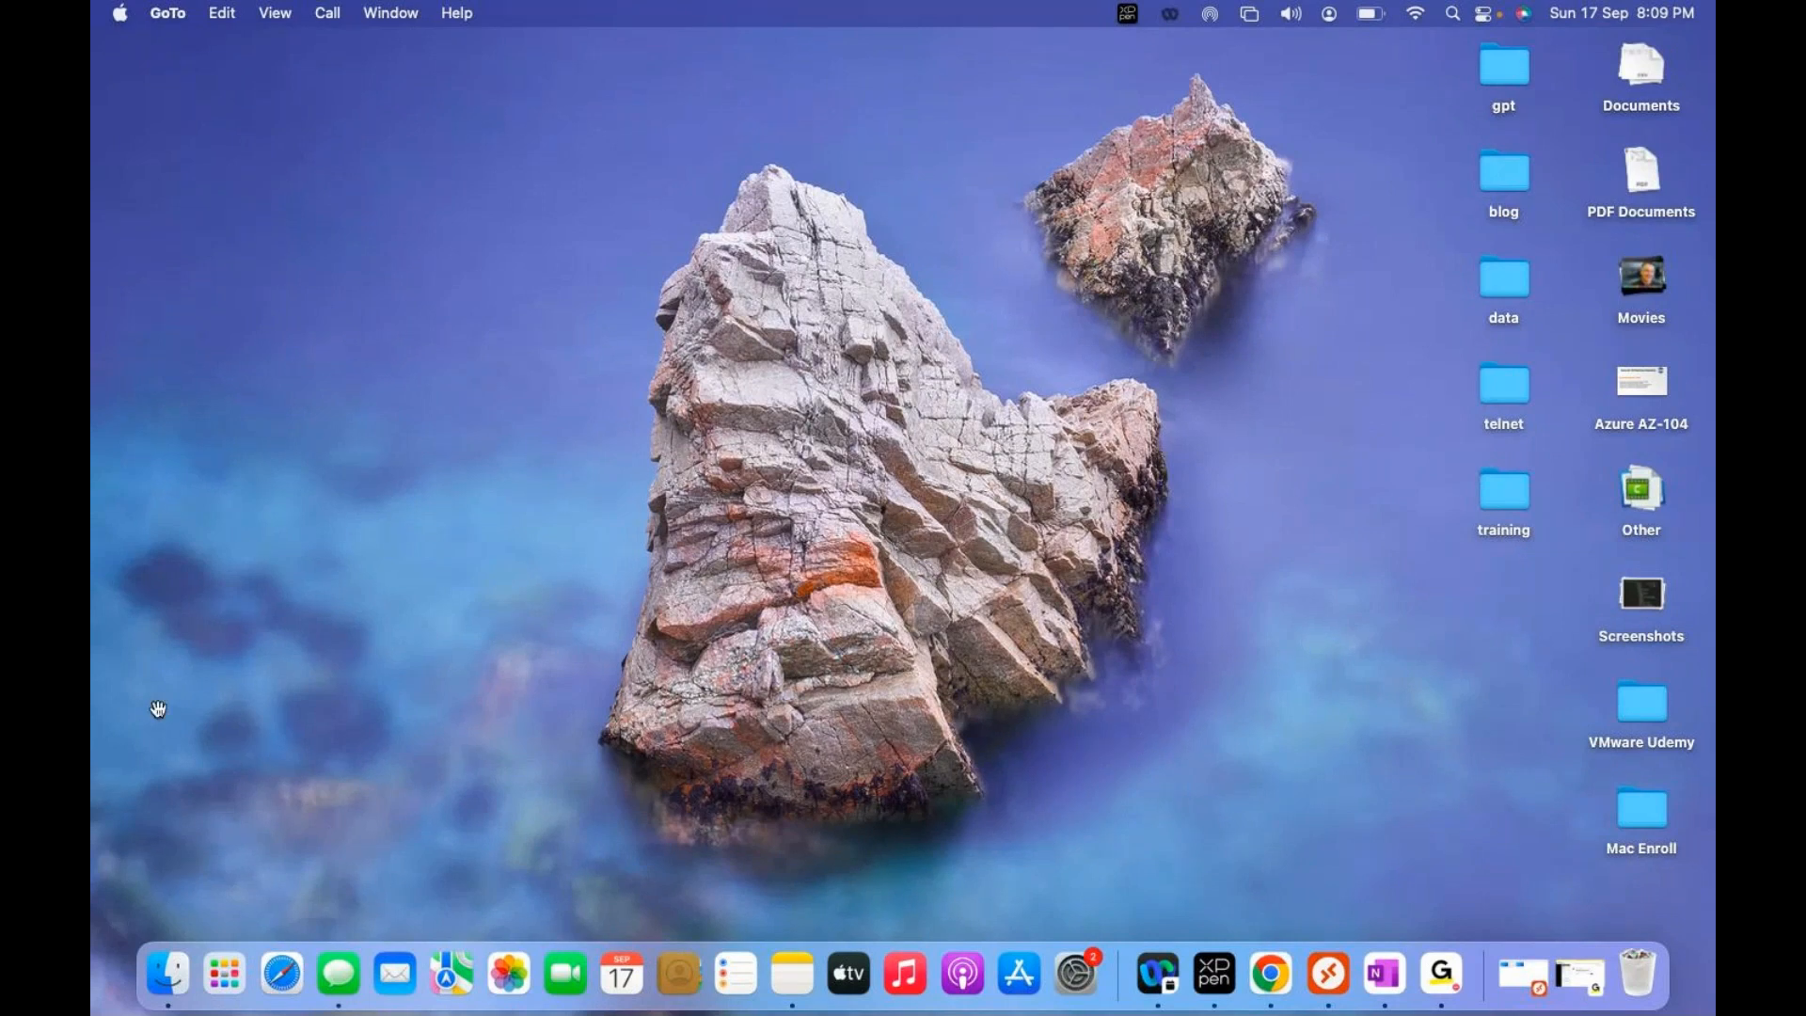
Step: Switch back to the full-screen OneNote page with the VMSS sketch
key("super+Tab")
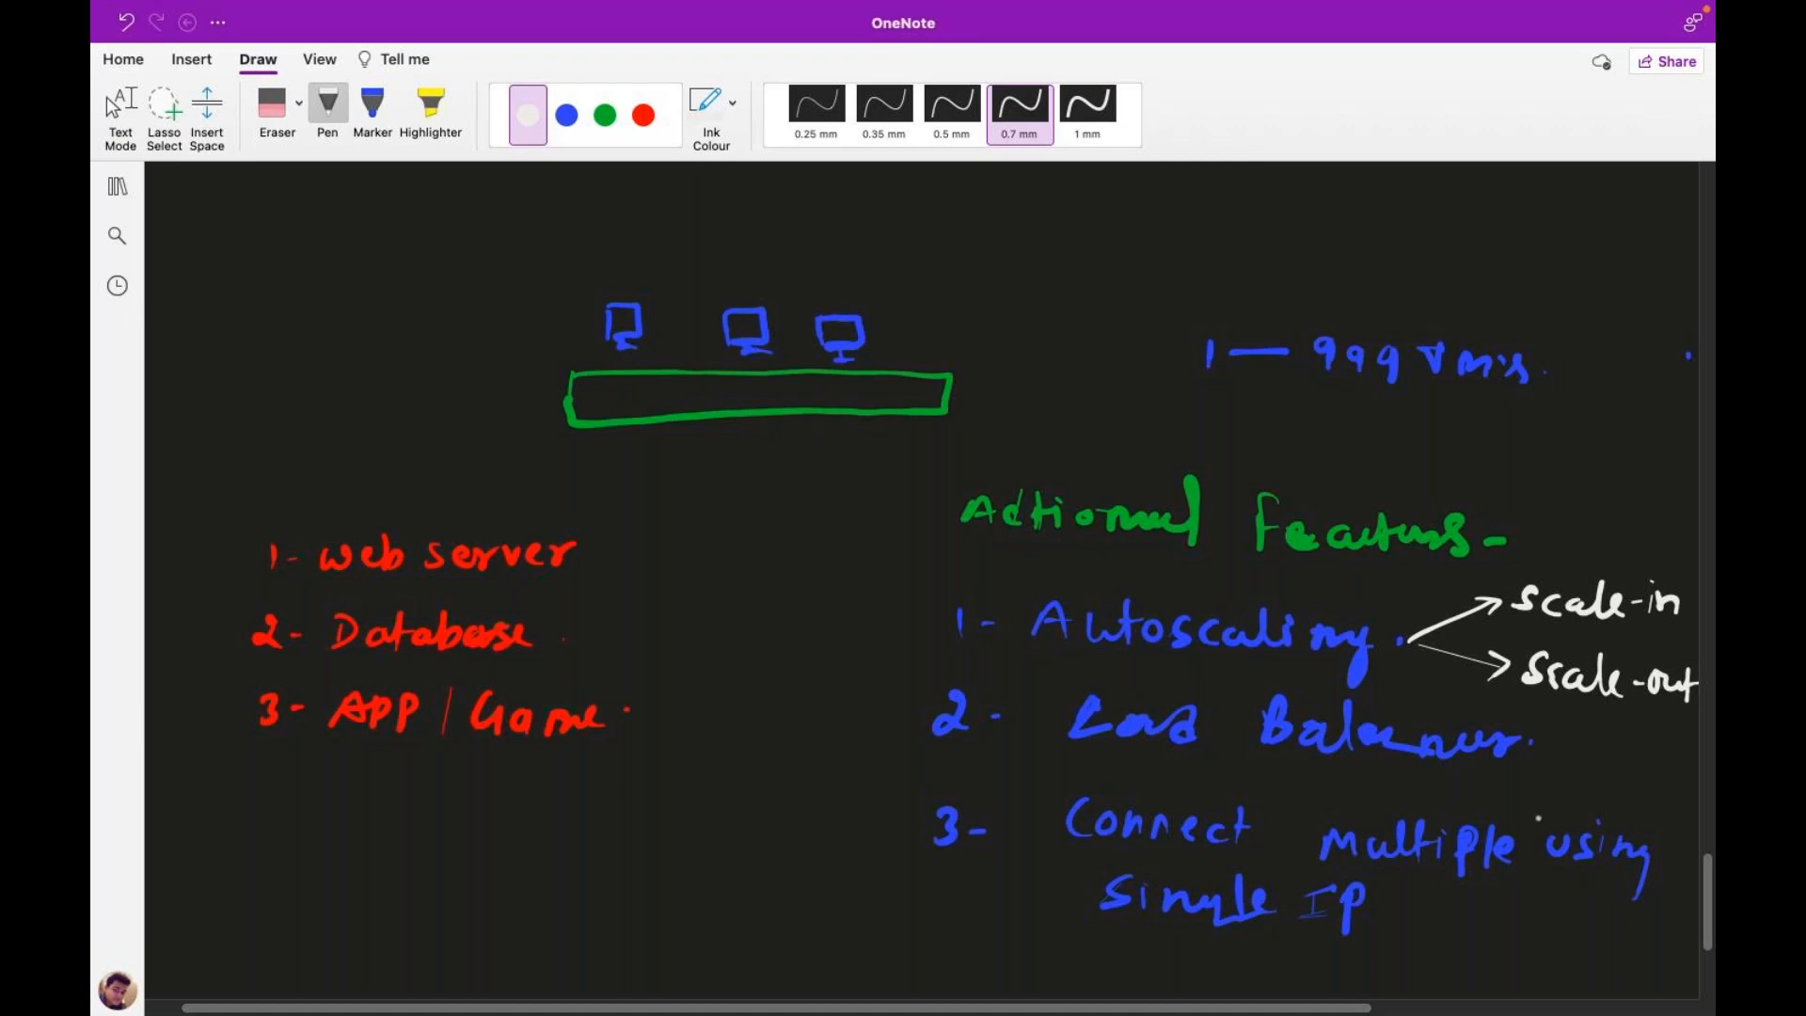
Step: On a blank area of the page, sketch a white monitor icon labelled VM
scroll(1710, 960, "down", 5)
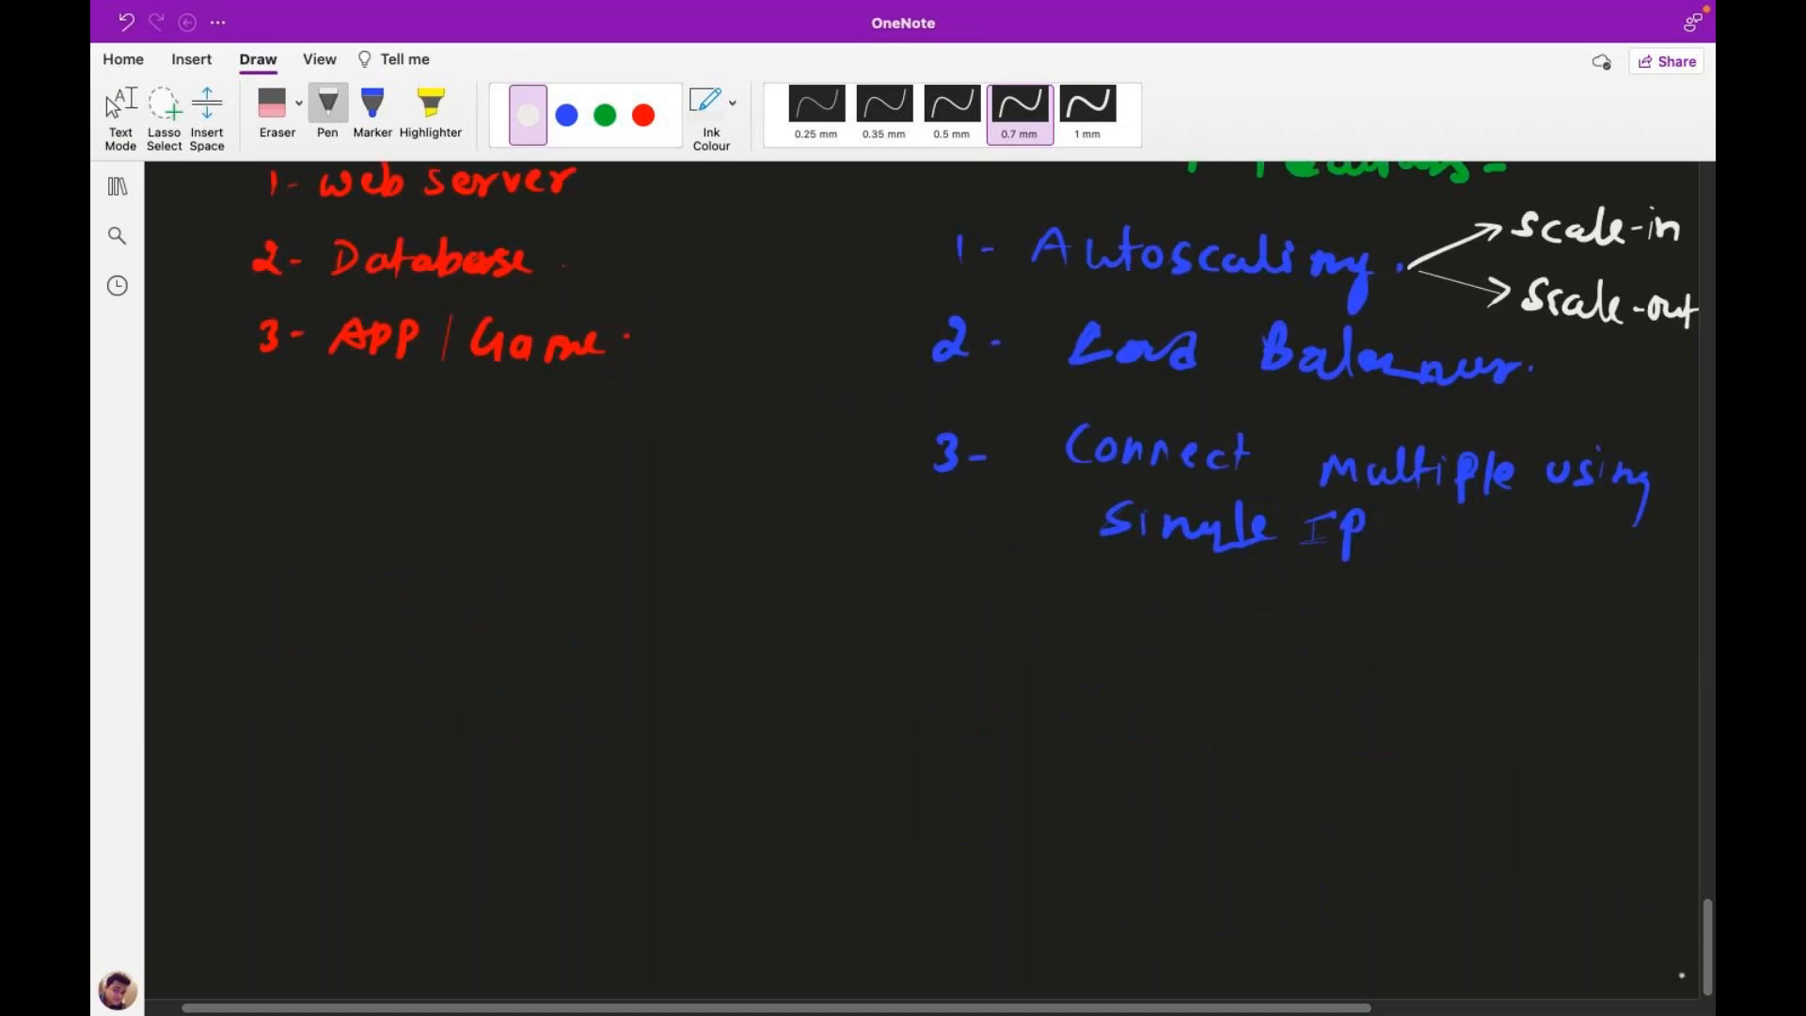
scroll(1710, 961, "down", 5)
mouse_move(705, 260)
left_mouse_down()
mouse_move(704, 297)
mouse_move(766, 258)
mouse_move(703, 299)
mouse_move(759, 305)
mouse_move(726, 328)
mouse_move(757, 326)
mouse_move(725, 328)
left_mouse_up()
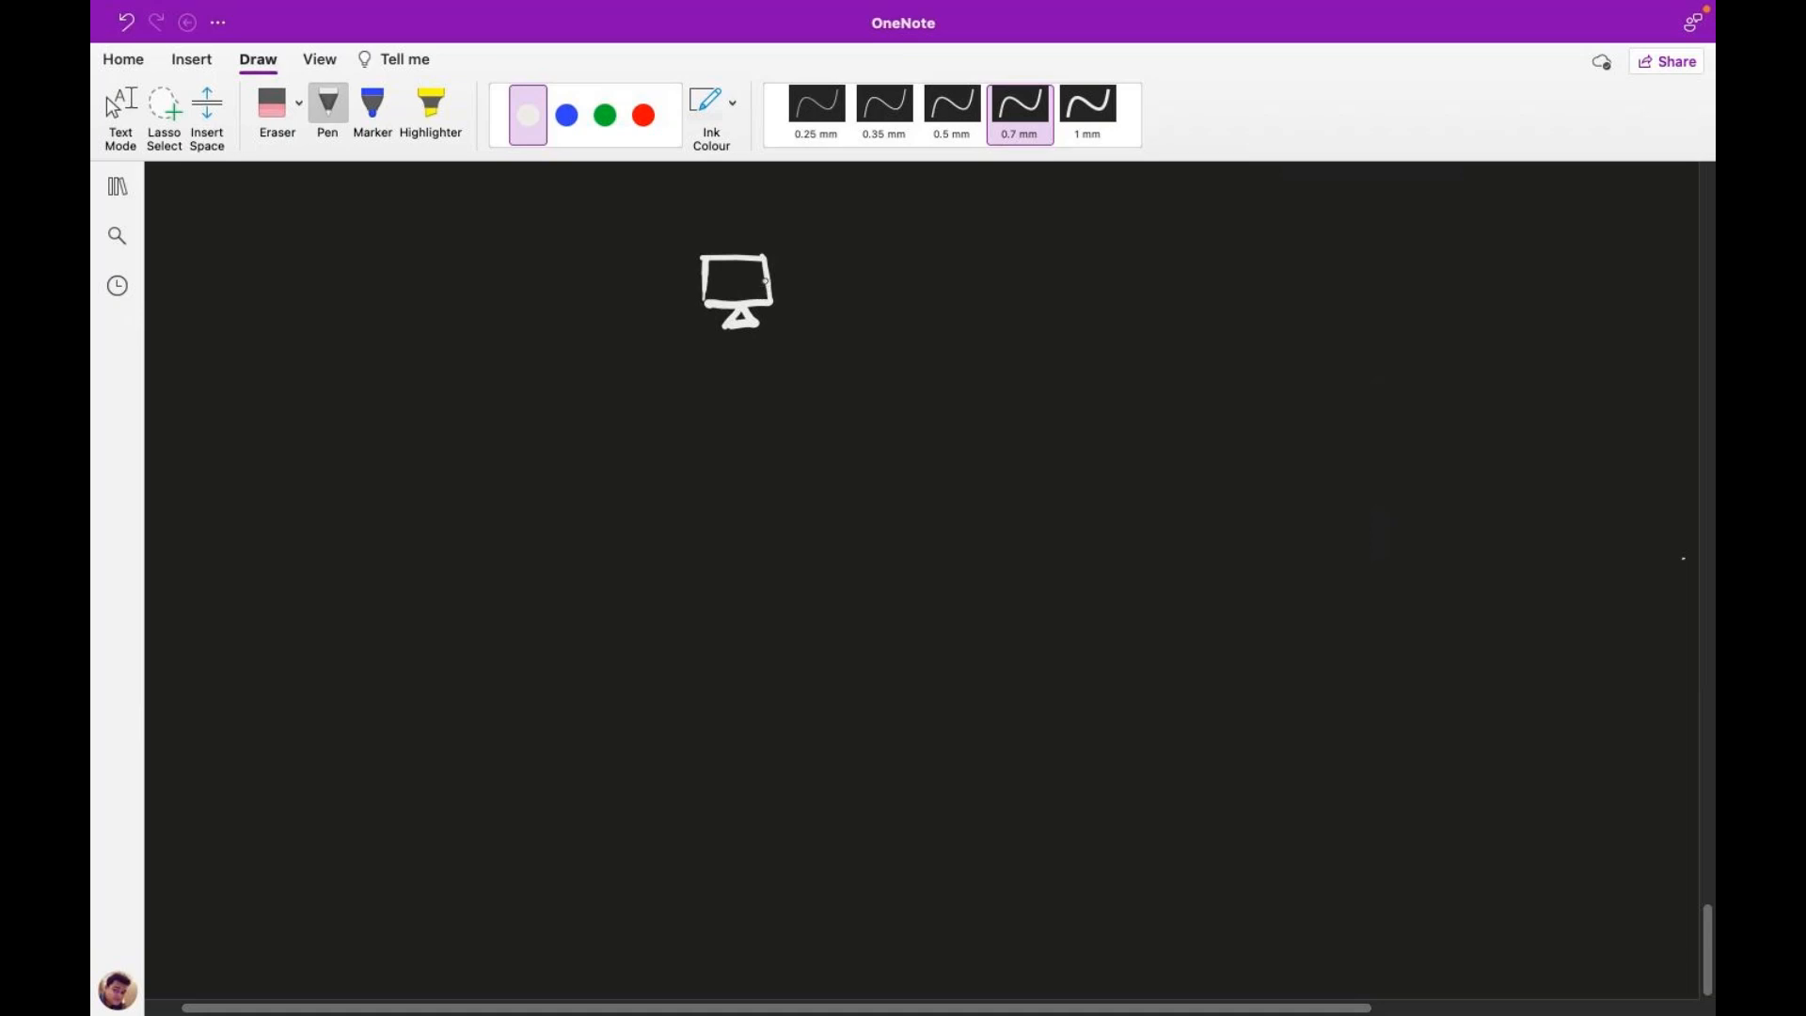
left_click_drag(707, 349, 770, 372)
Step: Handwrite the word 'vertical' in green on the left
left_click(602, 120)
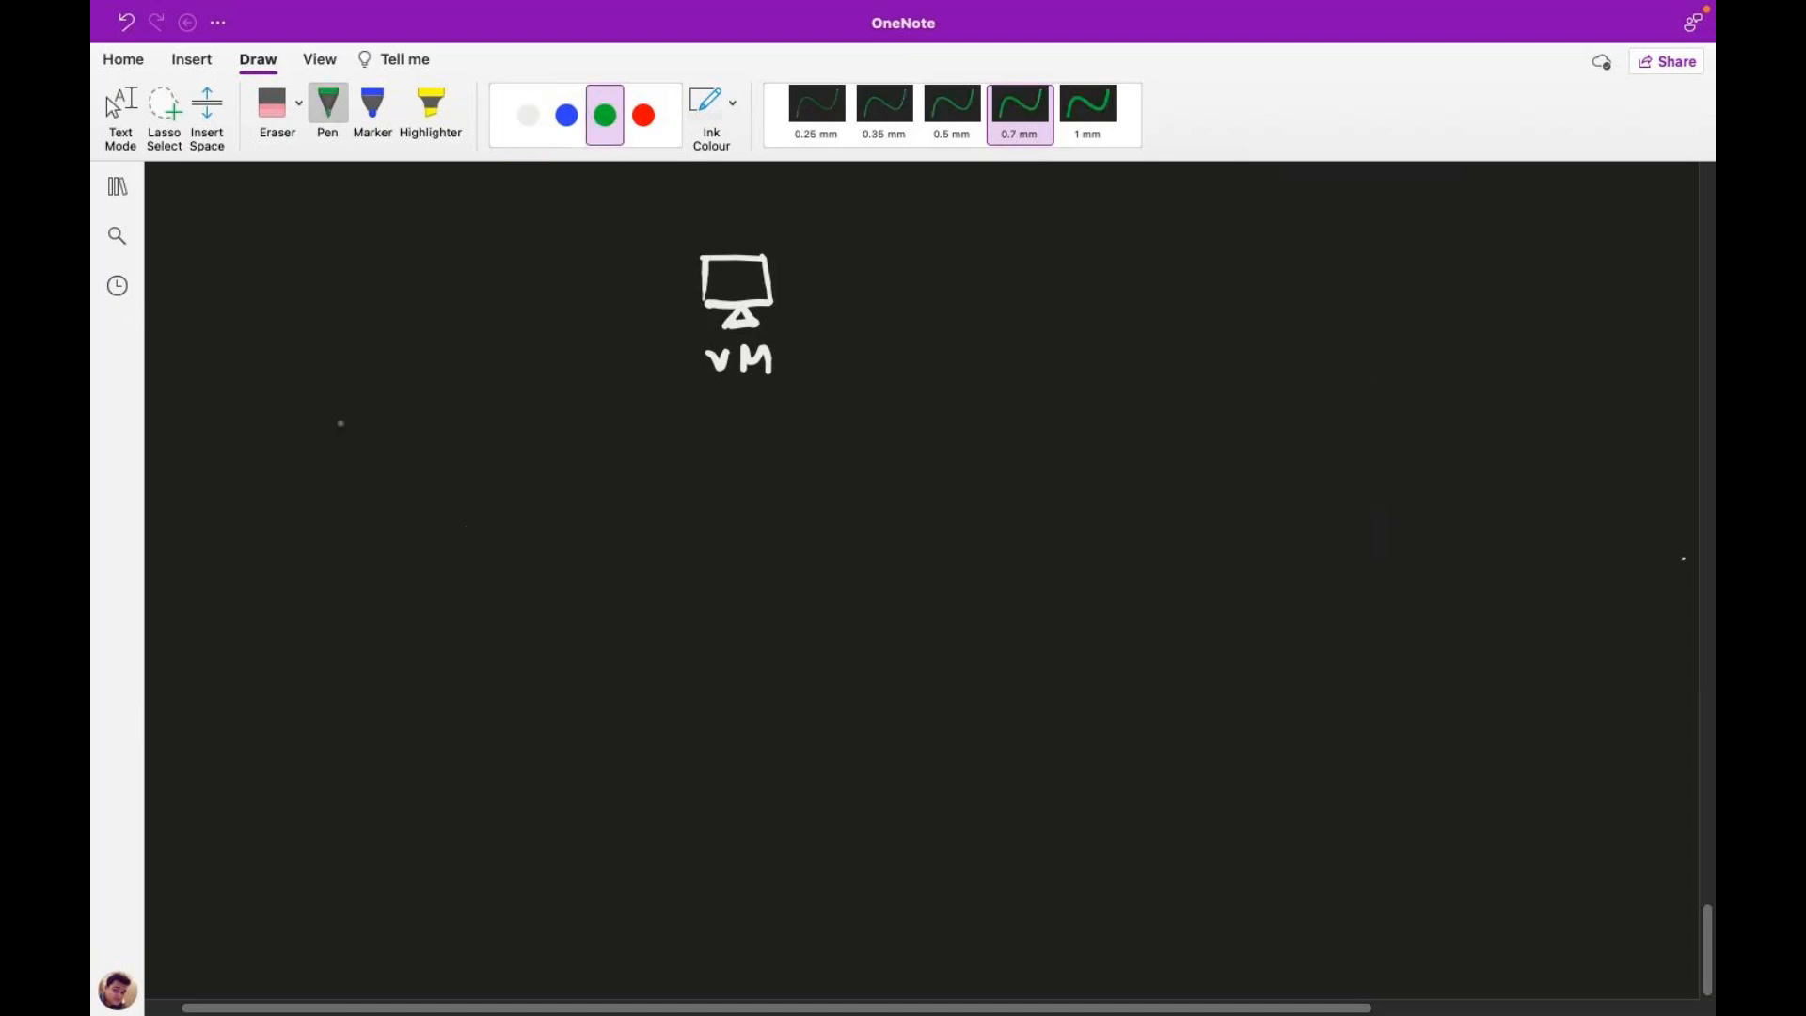
left_click_drag(247, 438, 330, 466)
left_click_drag(322, 449, 337, 448)
mouse_move(349, 460)
left_mouse_down()
mouse_move(357, 444)
mouse_move(416, 463)
left_mouse_up()
left_click_drag(433, 423, 441, 464)
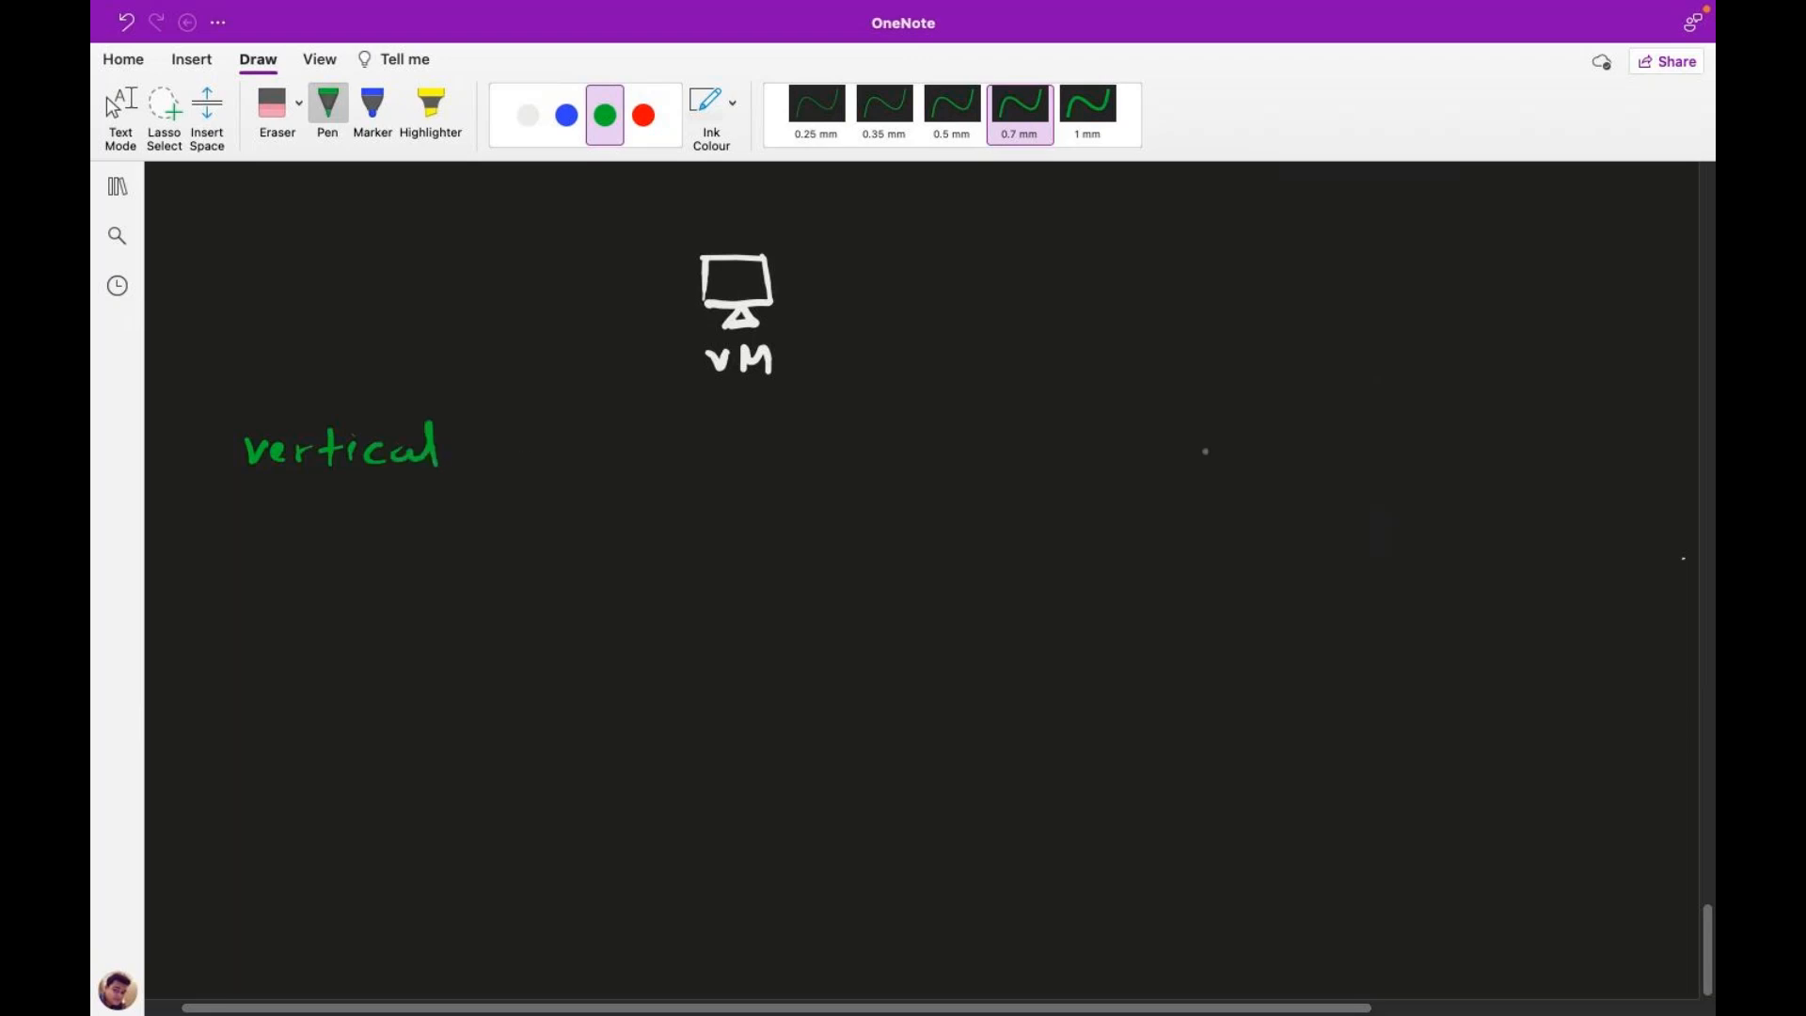
Step: Handwrite 'Horizontal' in green on the right, then change the ink to red
mouse_move(1169, 442)
left_mouse_down()
mouse_move(1219, 473)
mouse_move(1234, 459)
mouse_move(1348, 485)
left_mouse_up()
left_click_drag(1335, 465, 1405, 493)
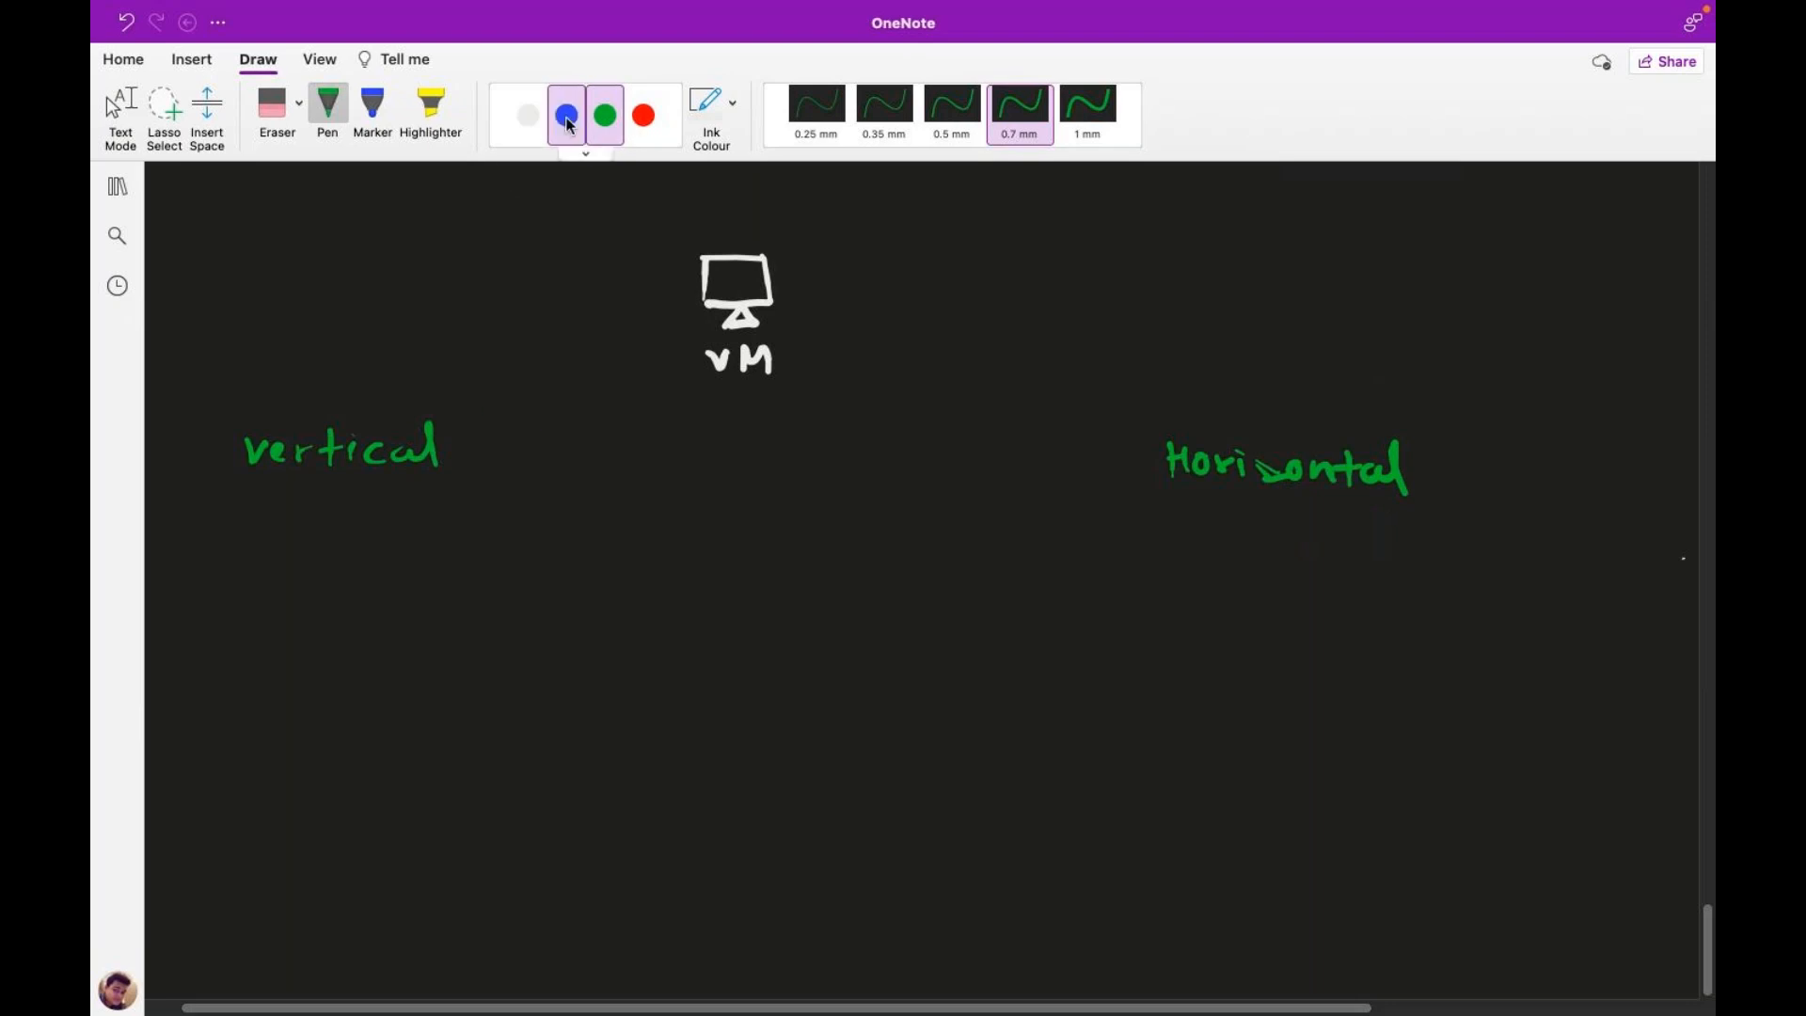
left_click(644, 115)
Step: Draw a red monitor under 'vertical' and write 'RAM-8GB' beside it
mouse_move(209, 557)
left_mouse_down()
mouse_move(204, 594)
mouse_move(235, 555)
mouse_move(270, 562)
mouse_move(205, 609)
mouse_move(243, 620)
left_mouse_up()
mouse_move(318, 561)
left_mouse_down()
mouse_move(373, 542)
mouse_move(386, 567)
mouse_move(432, 564)
left_mouse_up()
left_click_drag(438, 554, 455, 551)
left_click_drag(321, 557, 315, 583)
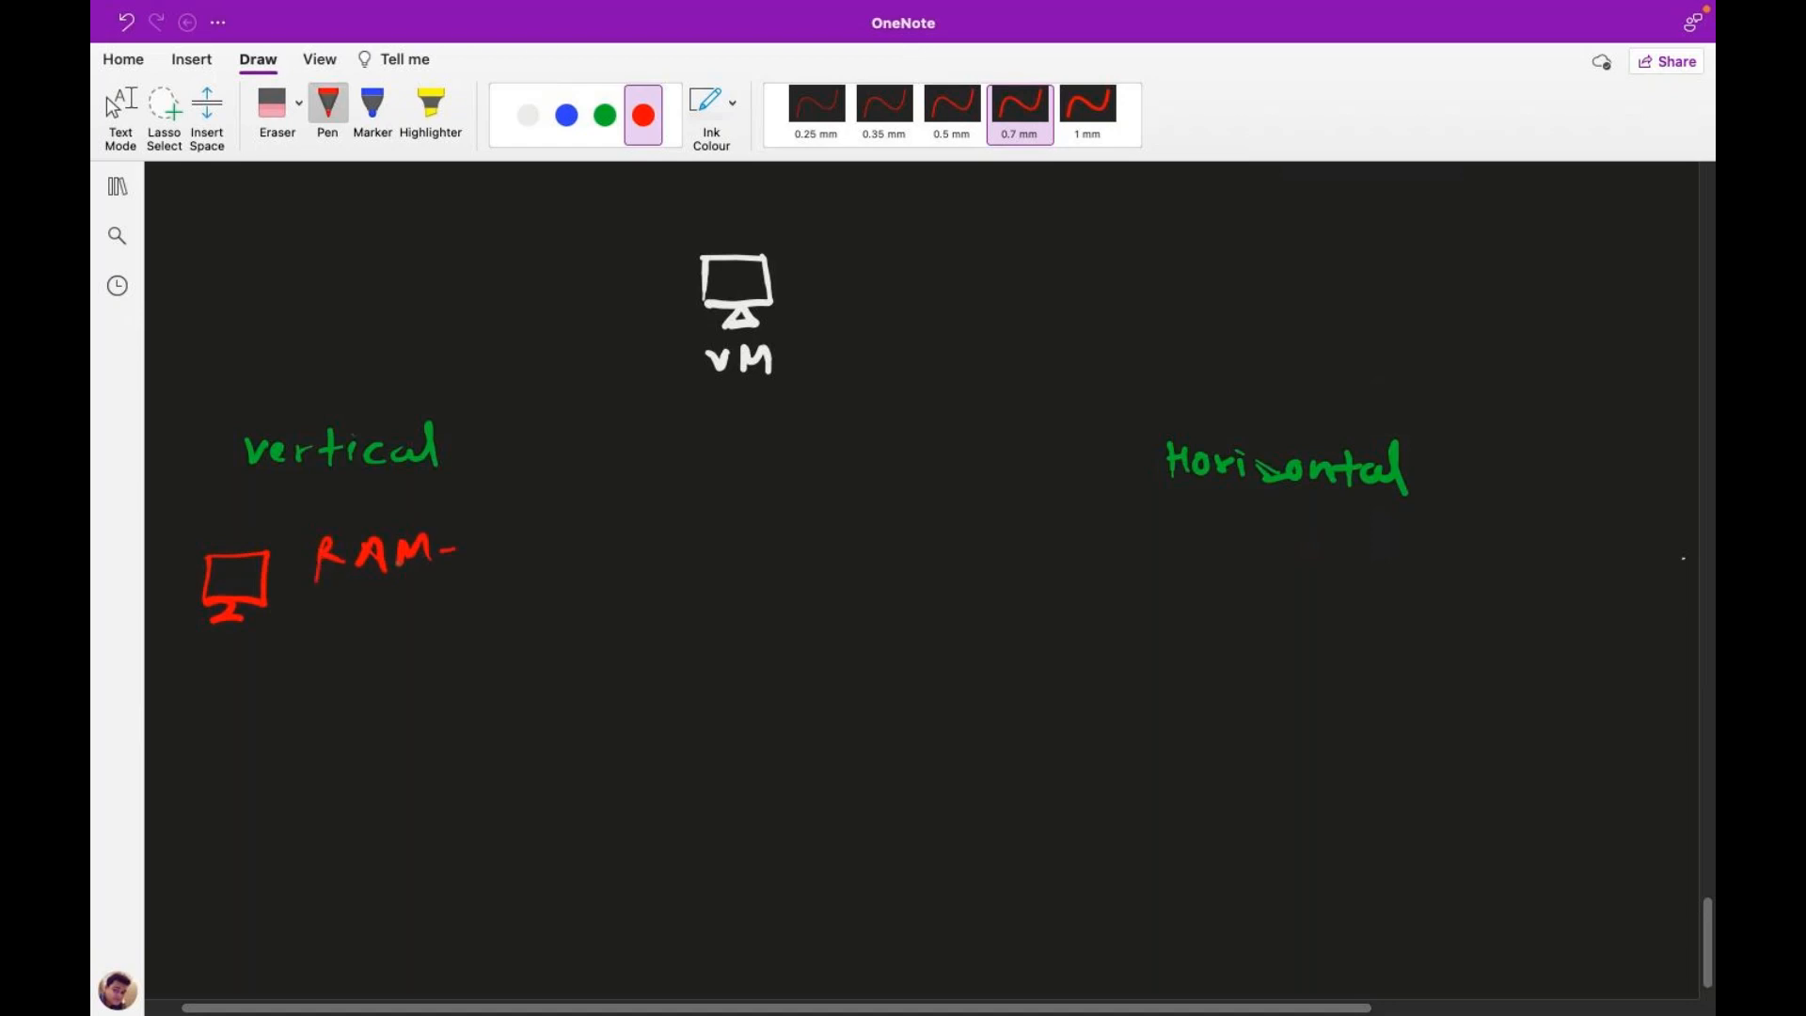
mouse_move(497, 537)
left_mouse_down()
mouse_move(482, 553)
mouse_move(496, 539)
left_mouse_up()
left_click_drag(533, 535, 527, 568)
left_click_drag(544, 537, 544, 567)
Step: Write 'CPU - 6 Core' on the next line
left_click_drag(350, 620, 354, 643)
mouse_move(367, 621)
left_mouse_down()
mouse_move(369, 639)
mouse_move(411, 622)
left_mouse_up()
left_click(431, 628)
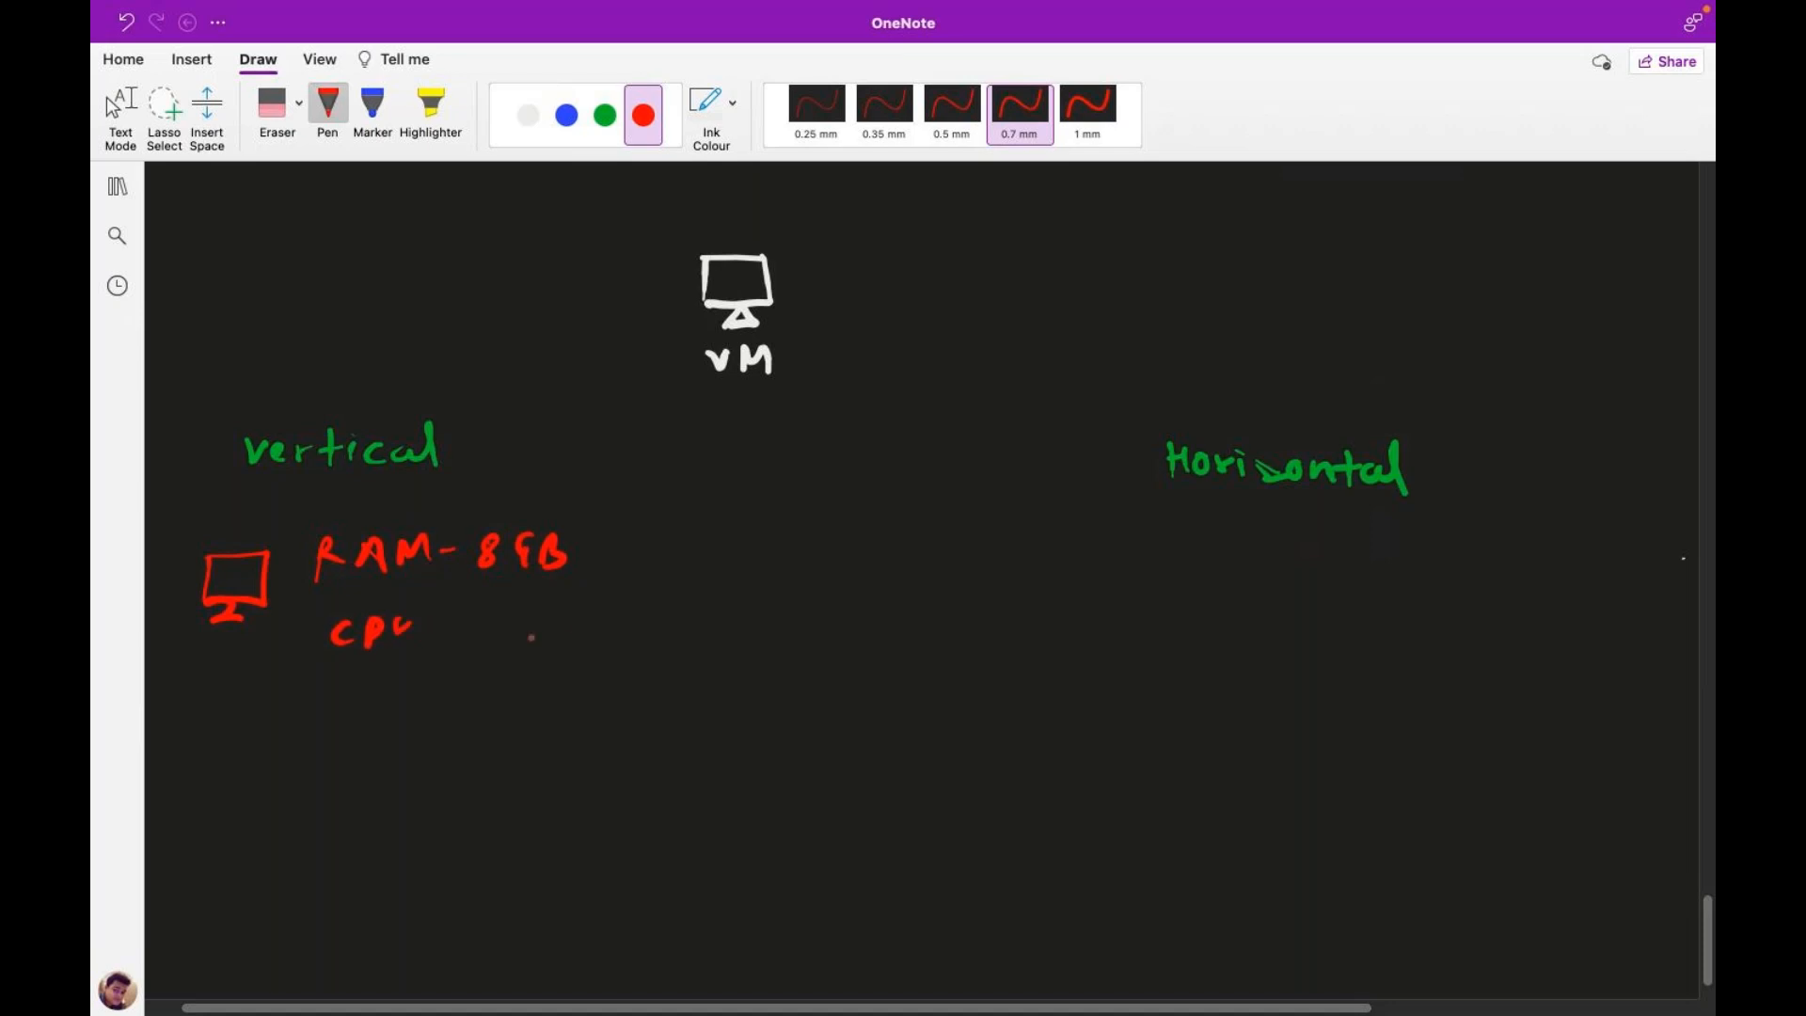
mouse_move(521, 614)
left_mouse_down()
mouse_move(515, 632)
mouse_move(555, 640)
left_mouse_up()
left_click_drag(566, 624, 630, 636)
left_click(652, 632)
Step: Write 'HDD - 500GB' below the CPU line
left_click_drag(329, 699, 328, 726)
left_click_drag(332, 713, 347, 712)
left_click_drag(350, 698, 348, 725)
left_click_drag(363, 704, 361, 726)
mouse_move(359, 703)
left_mouse_down()
mouse_move(388, 708)
mouse_move(365, 729)
mouse_move(399, 717)
left_mouse_up()
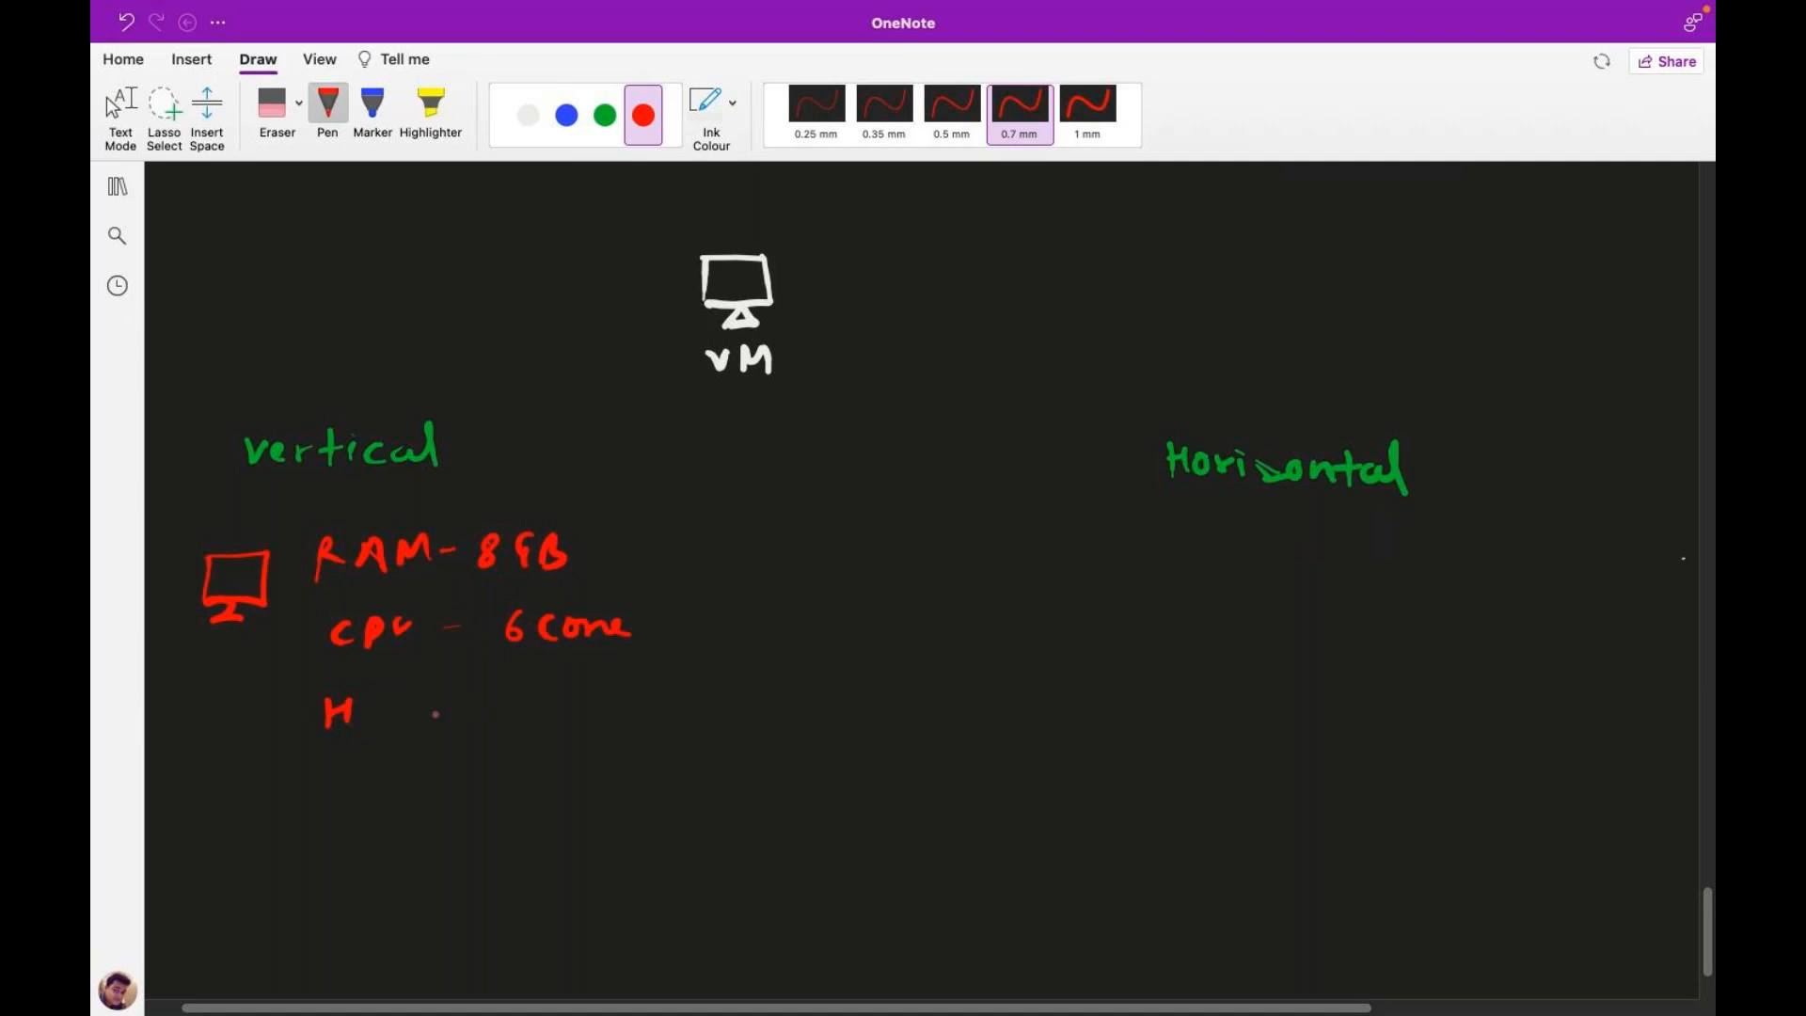
mouse_move(403, 701)
left_mouse_down()
mouse_move(404, 730)
mouse_move(553, 688)
mouse_move(538, 723)
left_mouse_up()
left_click_drag(569, 698, 596, 700)
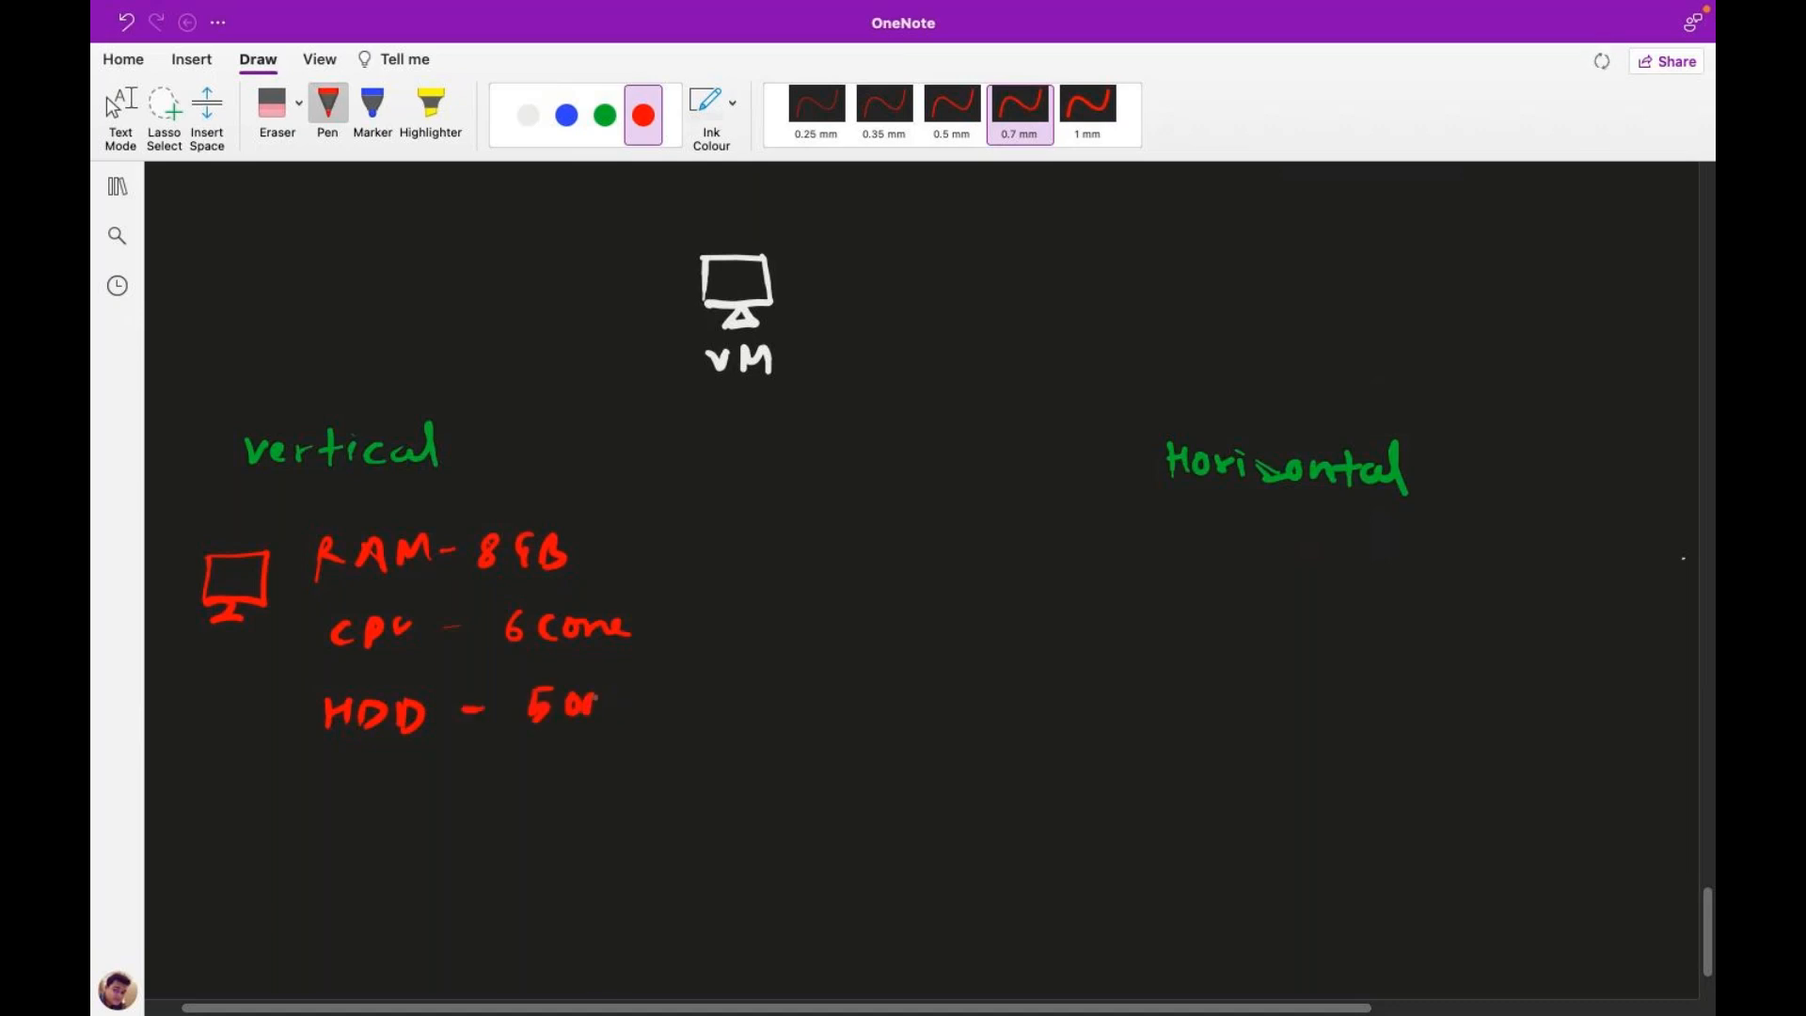
mouse_move(640, 690)
left_mouse_down()
mouse_move(624, 706)
mouse_move(654, 719)
mouse_move(664, 703)
mouse_move(661, 722)
left_mouse_up()
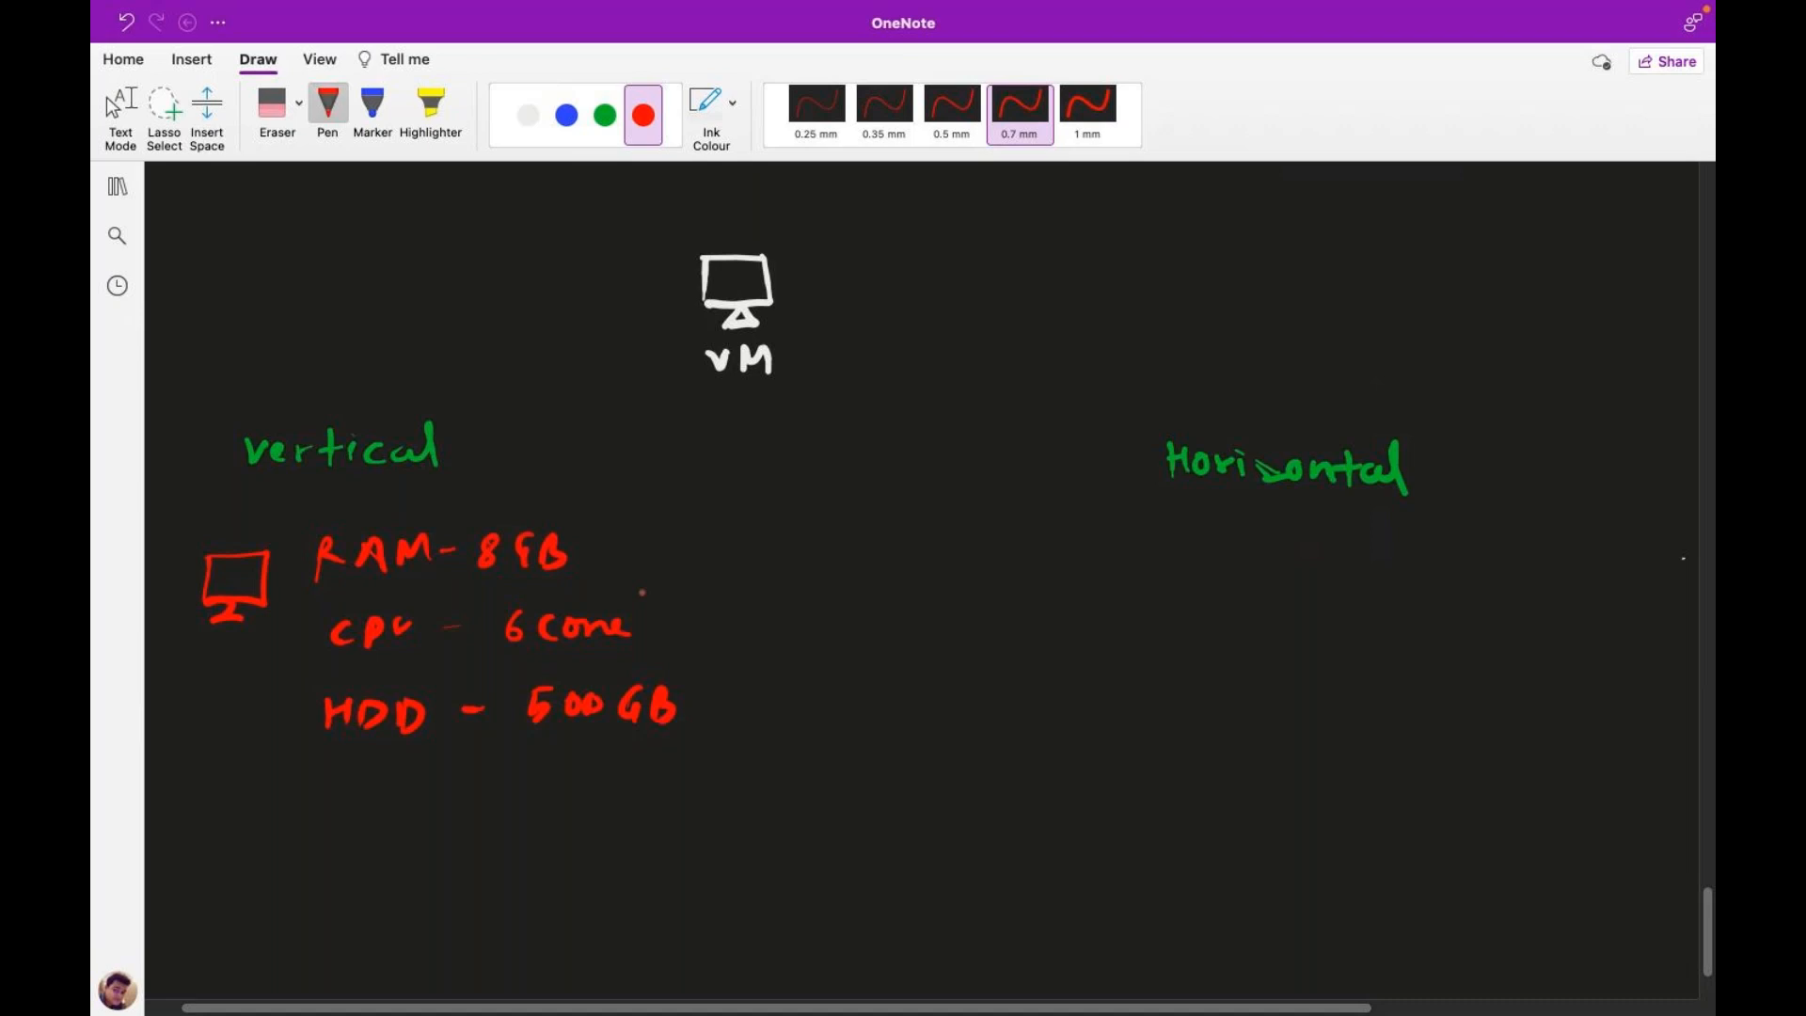
Step: Draw a white bar under 'Horizontal'
left_click(605, 115)
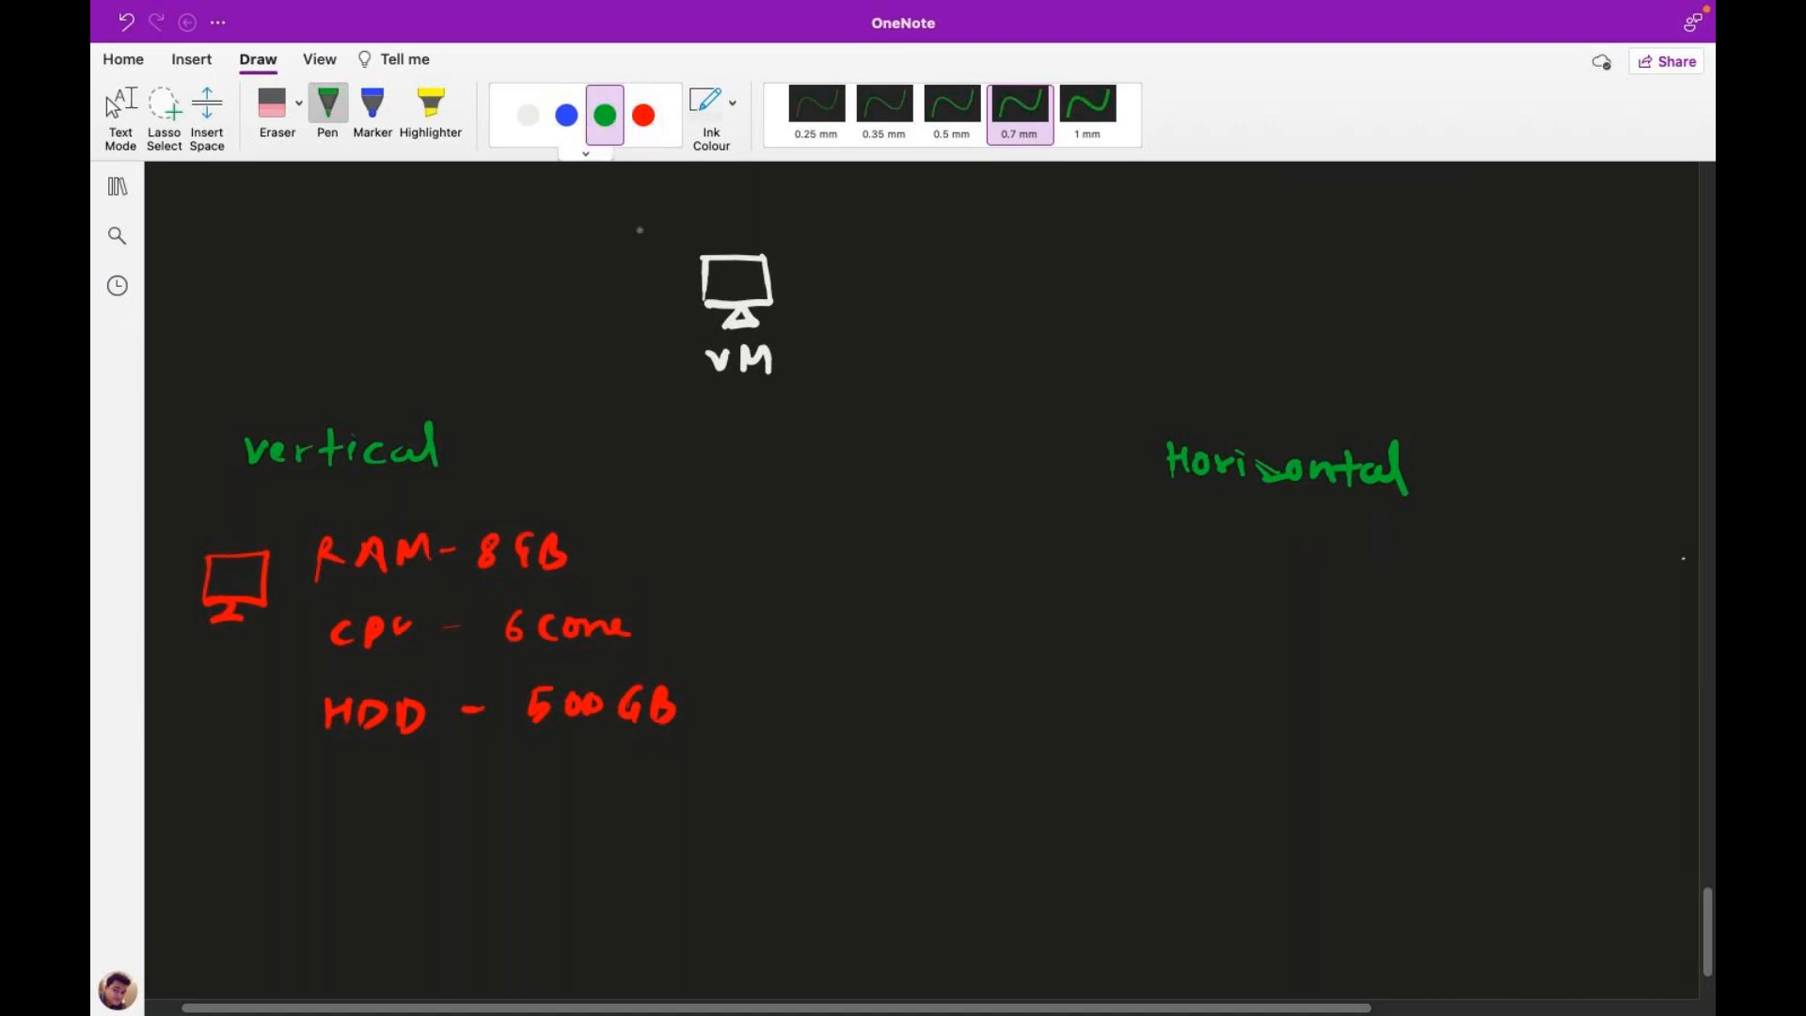
left_click(528, 115)
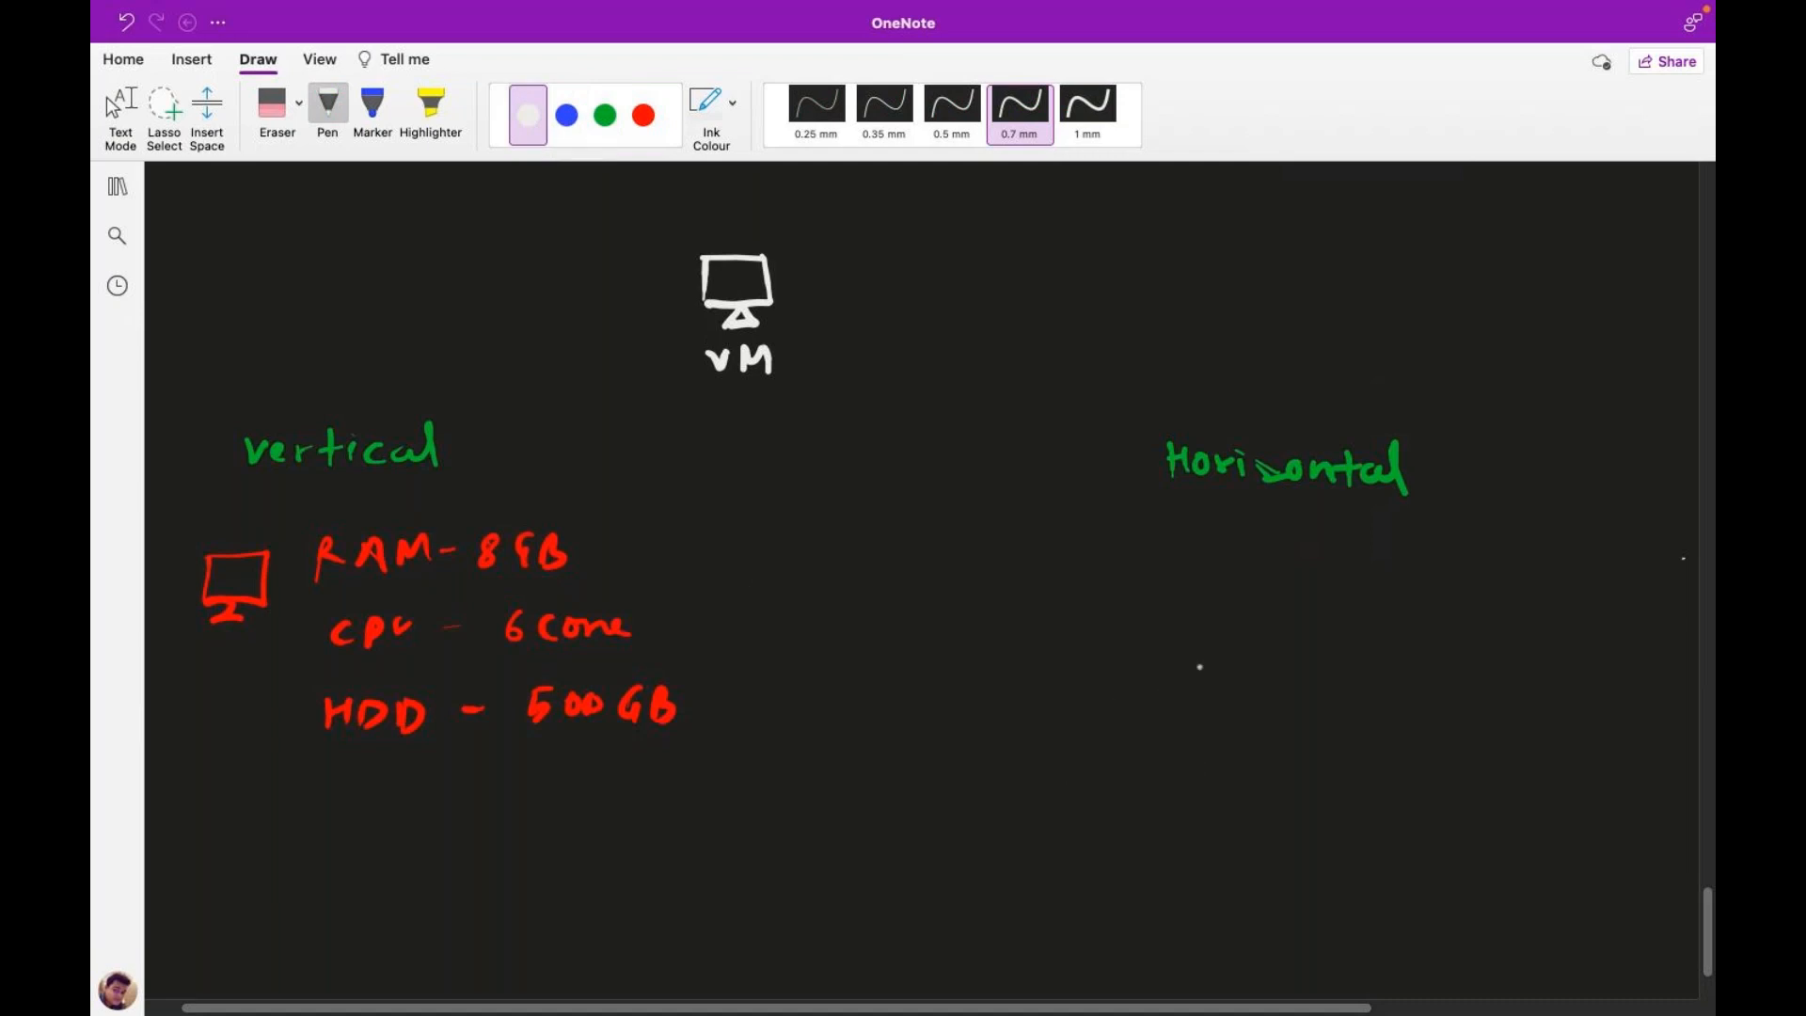
mouse_move(1172, 660)
left_mouse_down()
mouse_move(1173, 634)
mouse_move(1421, 634)
mouse_move(1437, 654)
mouse_move(1175, 665)
left_mouse_up()
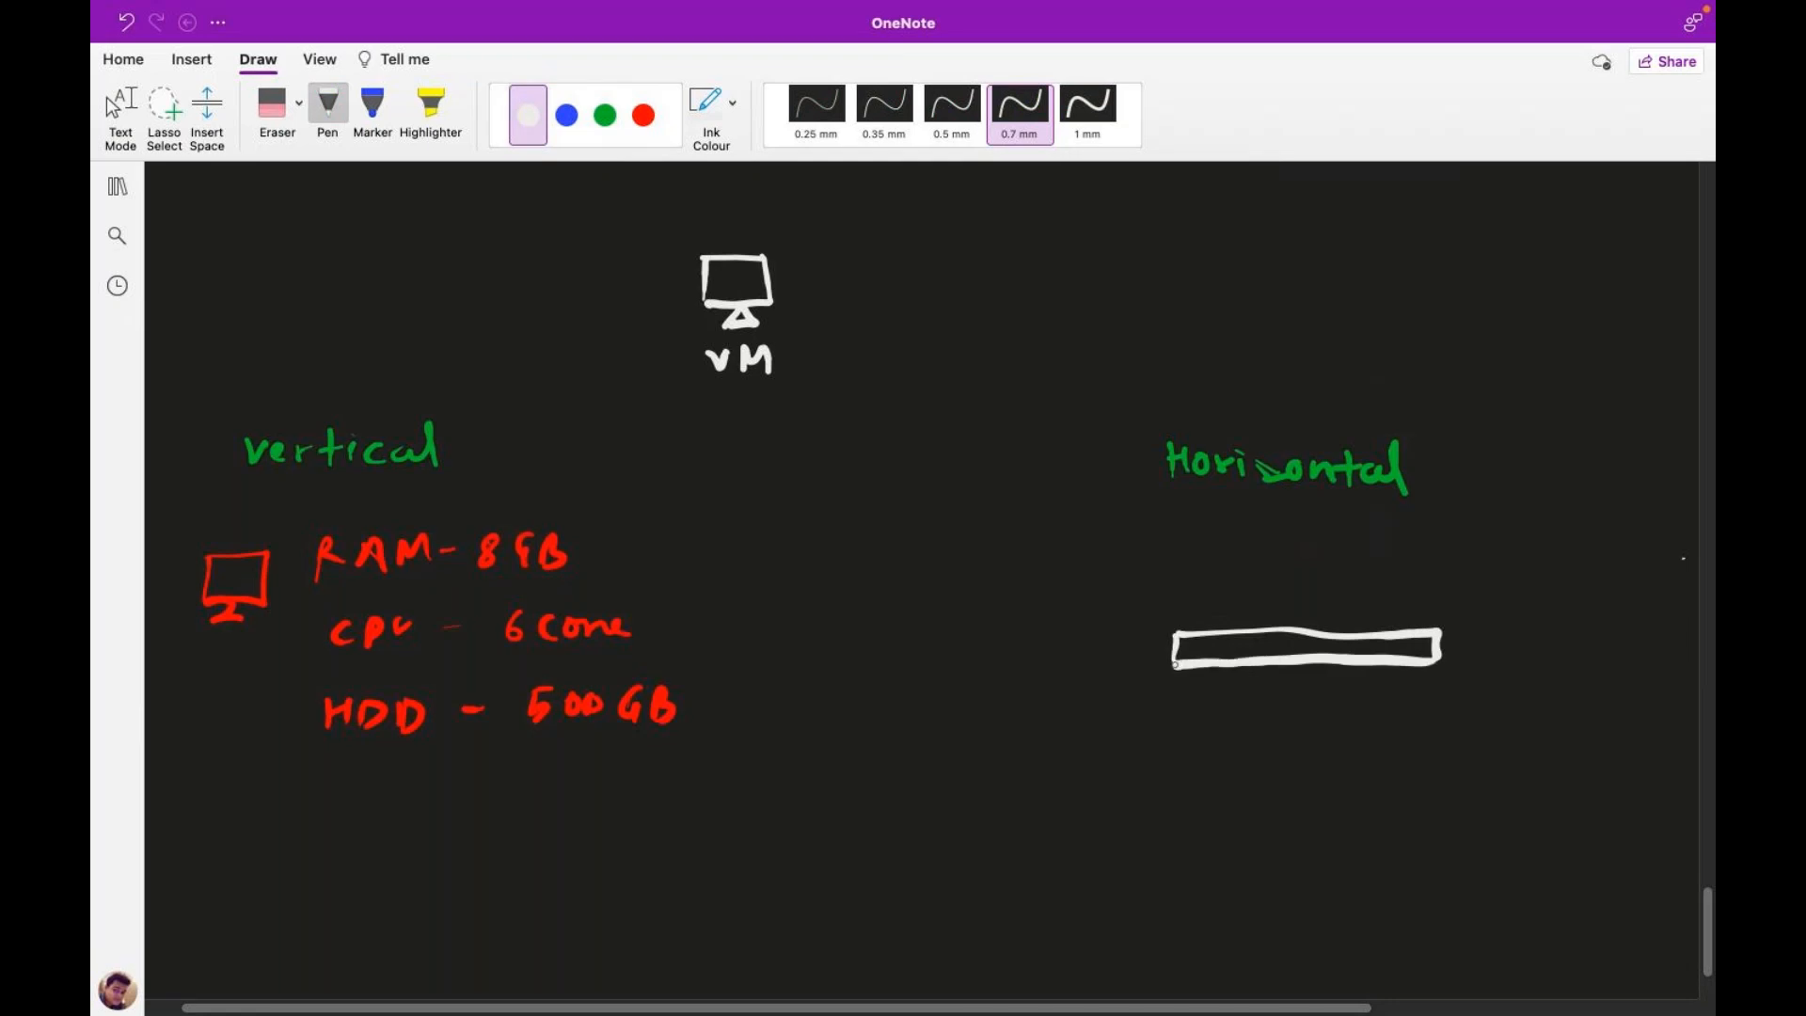
Step: In green, draw monitors on the bar linked by a curved arrow
left_click(605, 115)
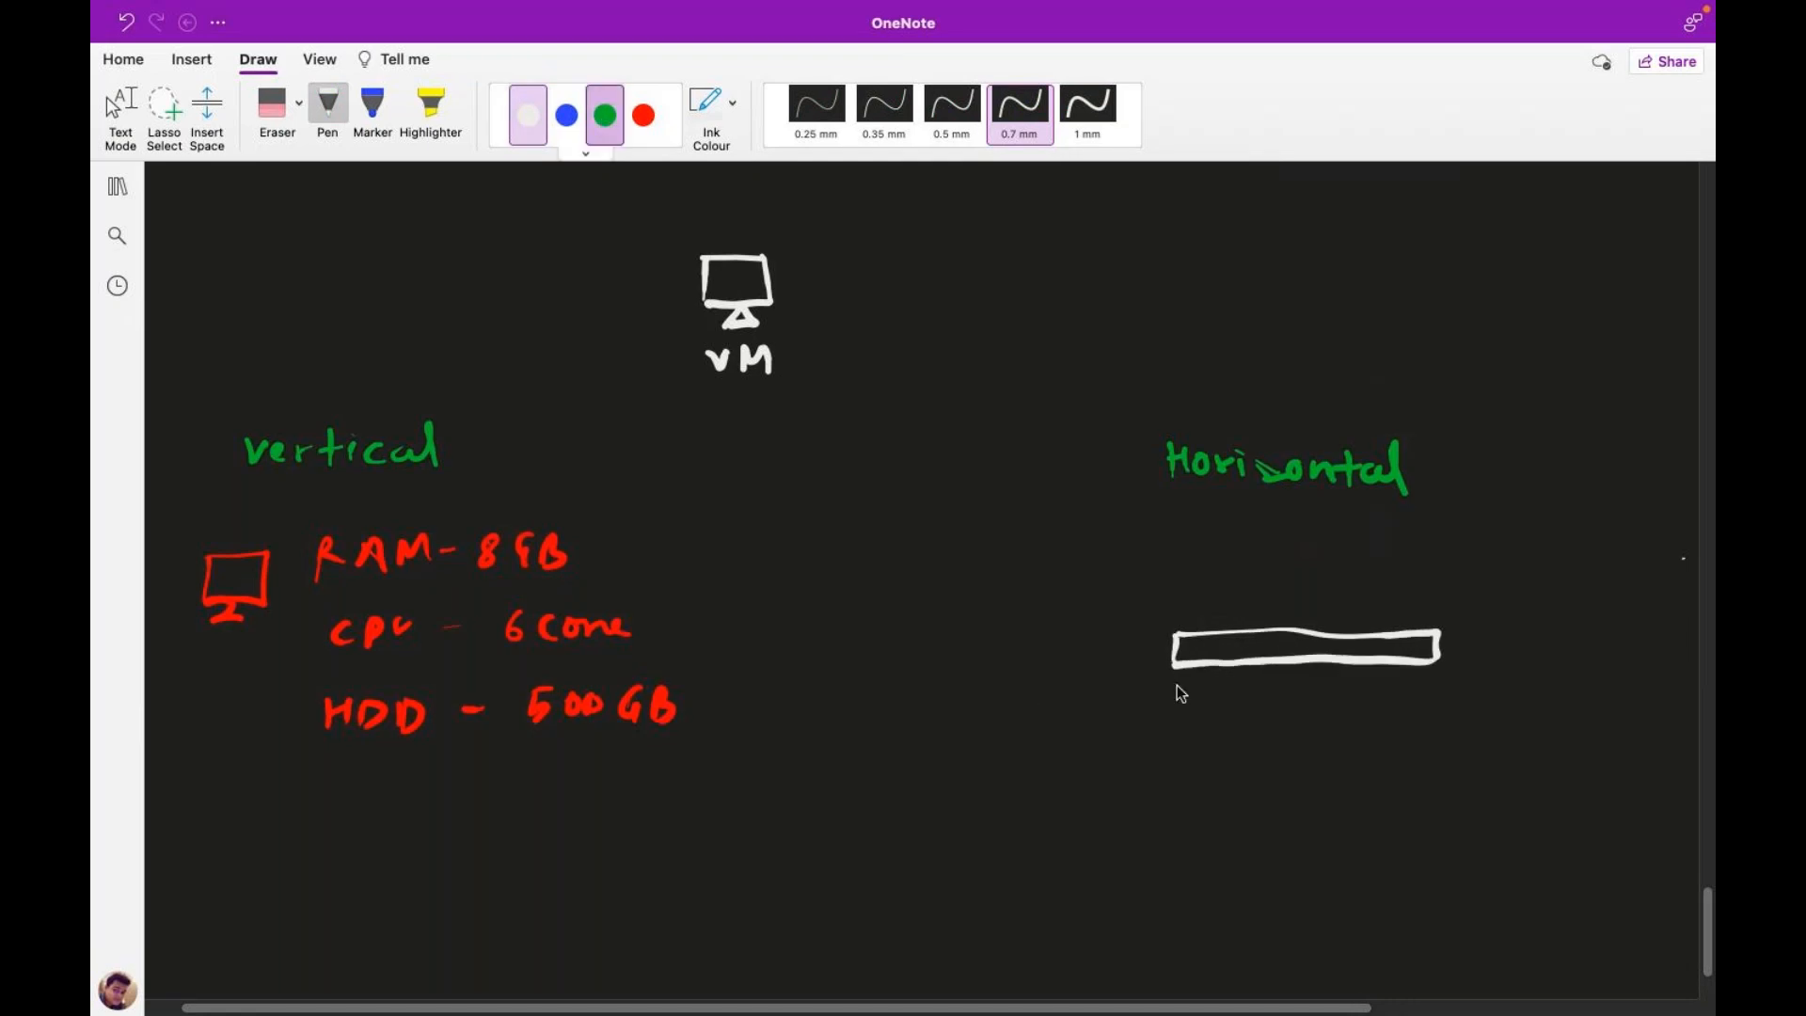
mouse_move(1183, 607)
left_mouse_down()
mouse_move(1230, 576)
mouse_move(1206, 606)
mouse_move(1219, 617)
left_mouse_up()
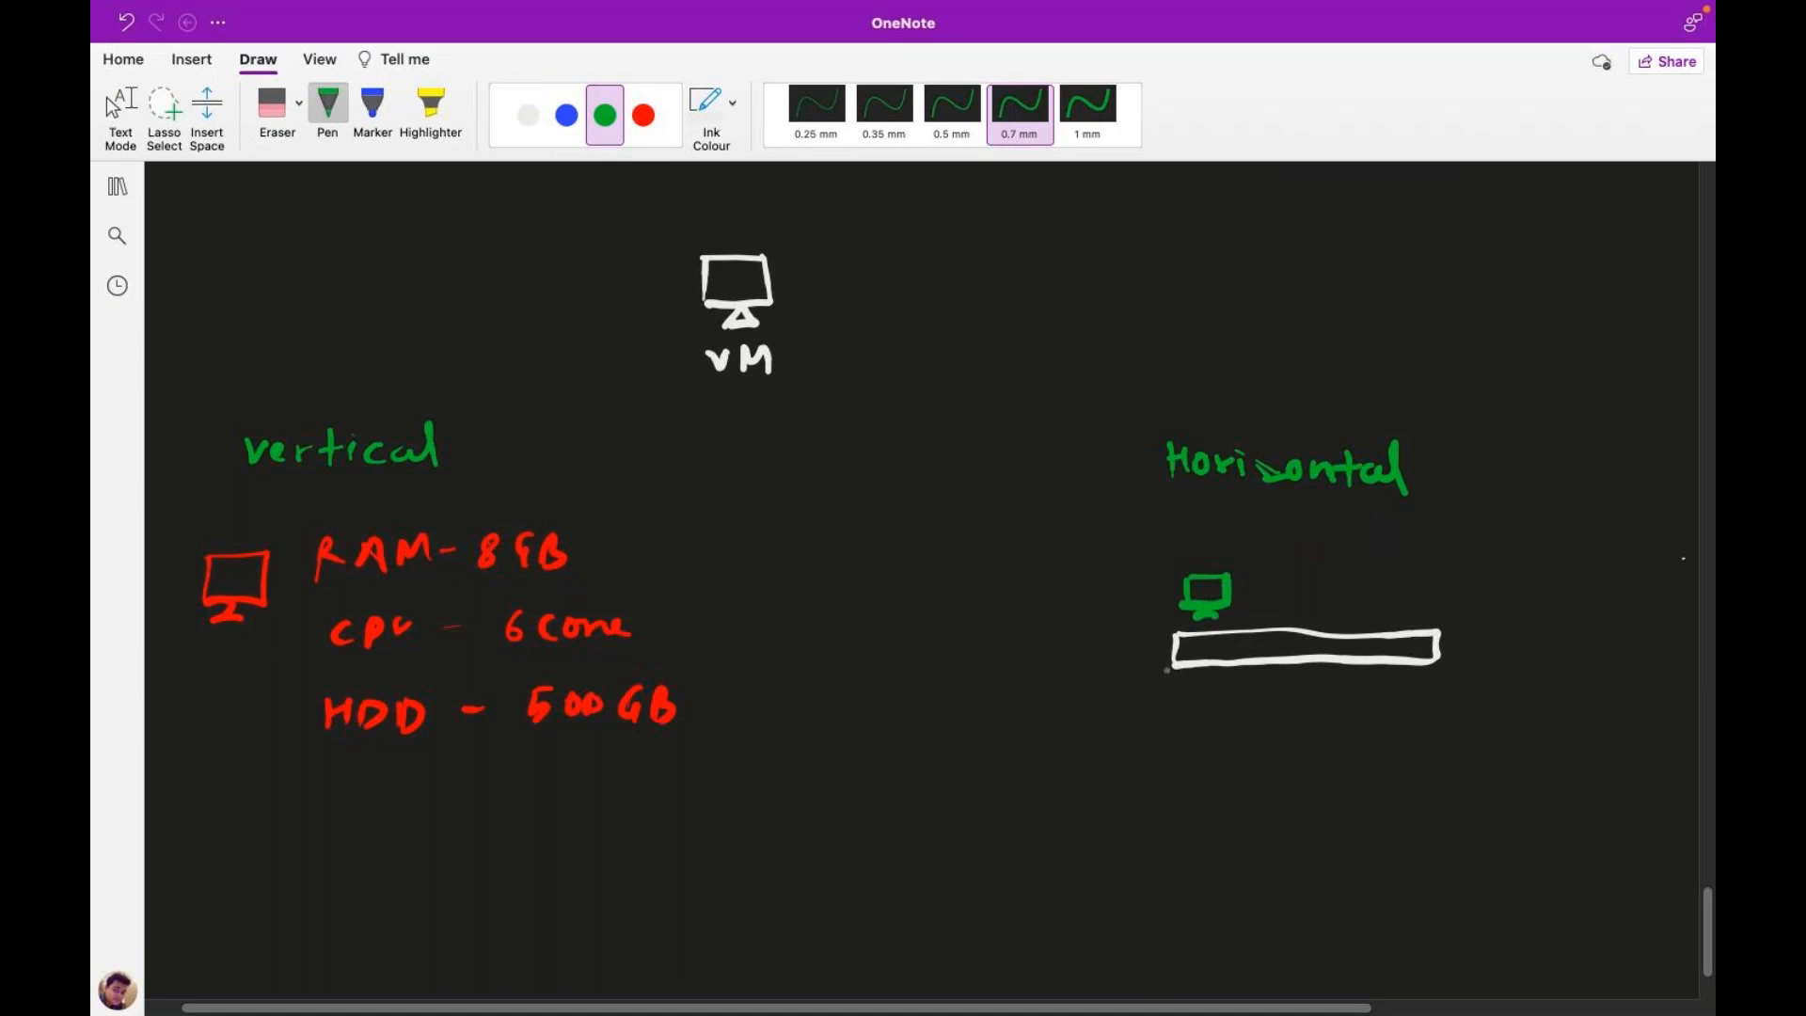
mouse_move(1205, 556)
left_mouse_down()
mouse_move(1208, 538)
mouse_move(1291, 545)
mouse_move(1365, 618)
mouse_move(1346, 623)
left_mouse_up()
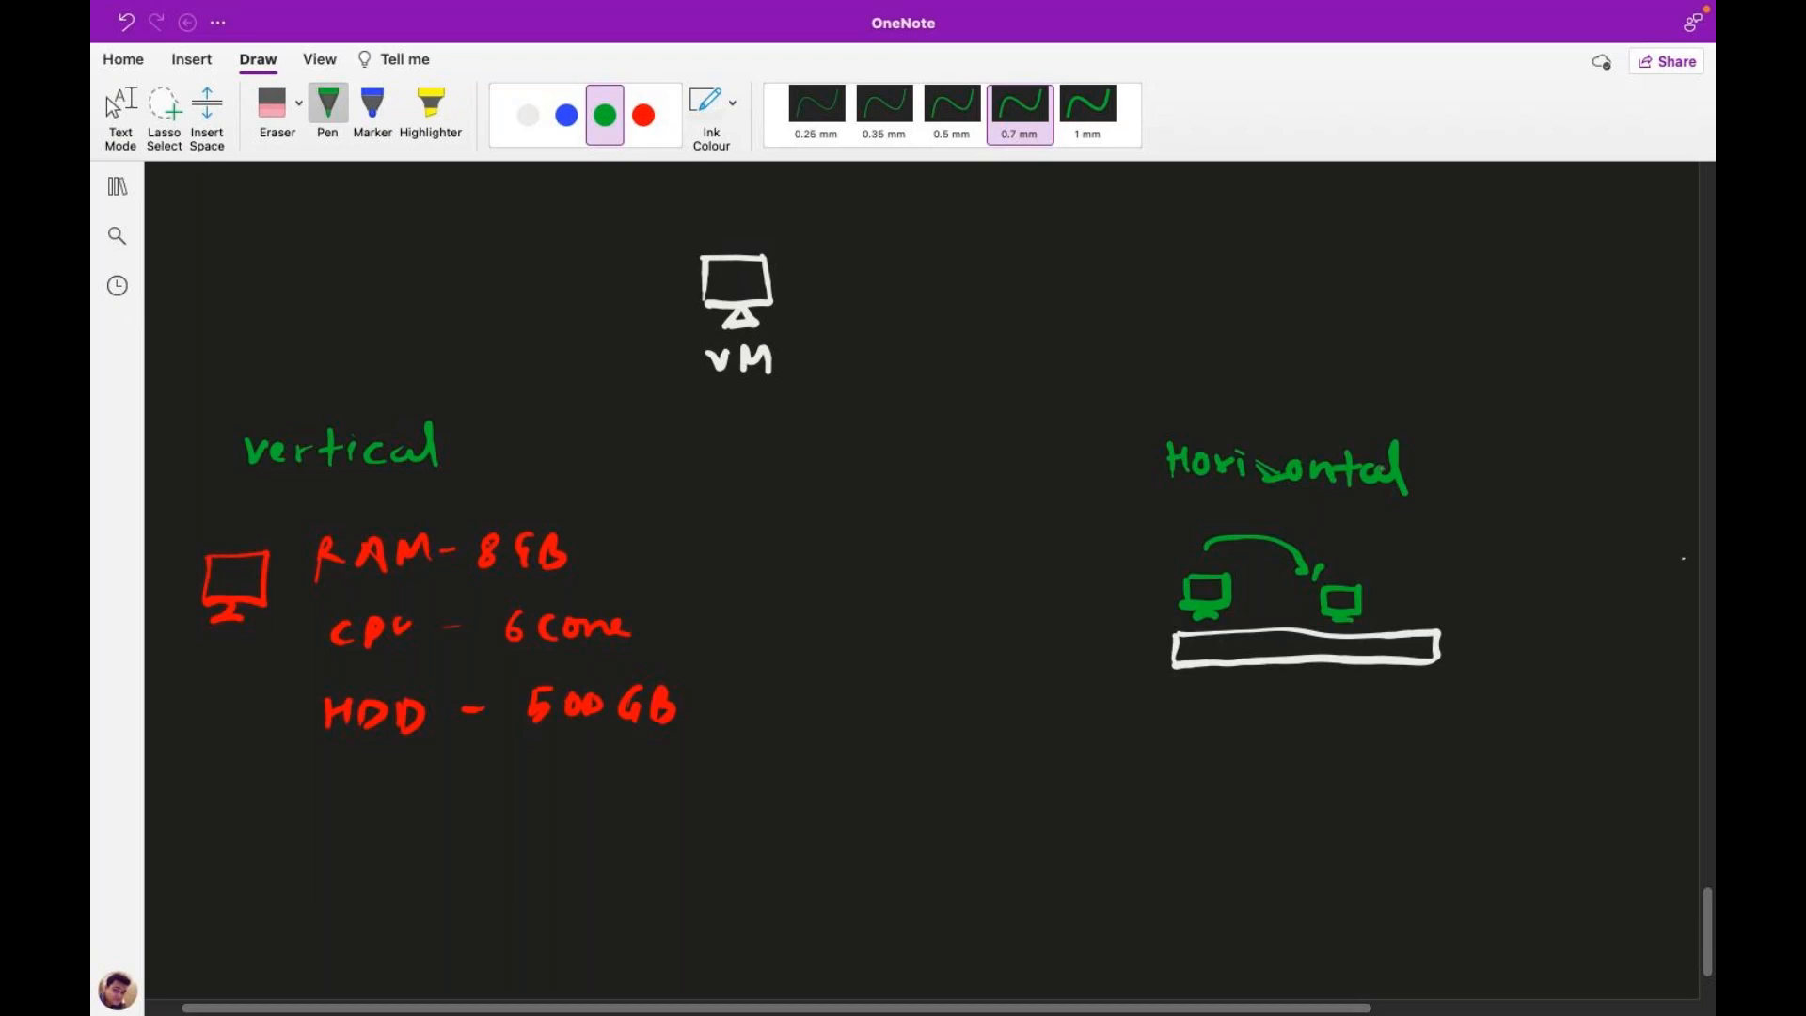
Step: Scroll up the OneNote page of handwritten VMSS notes
scroll(929, 583, "up", 10)
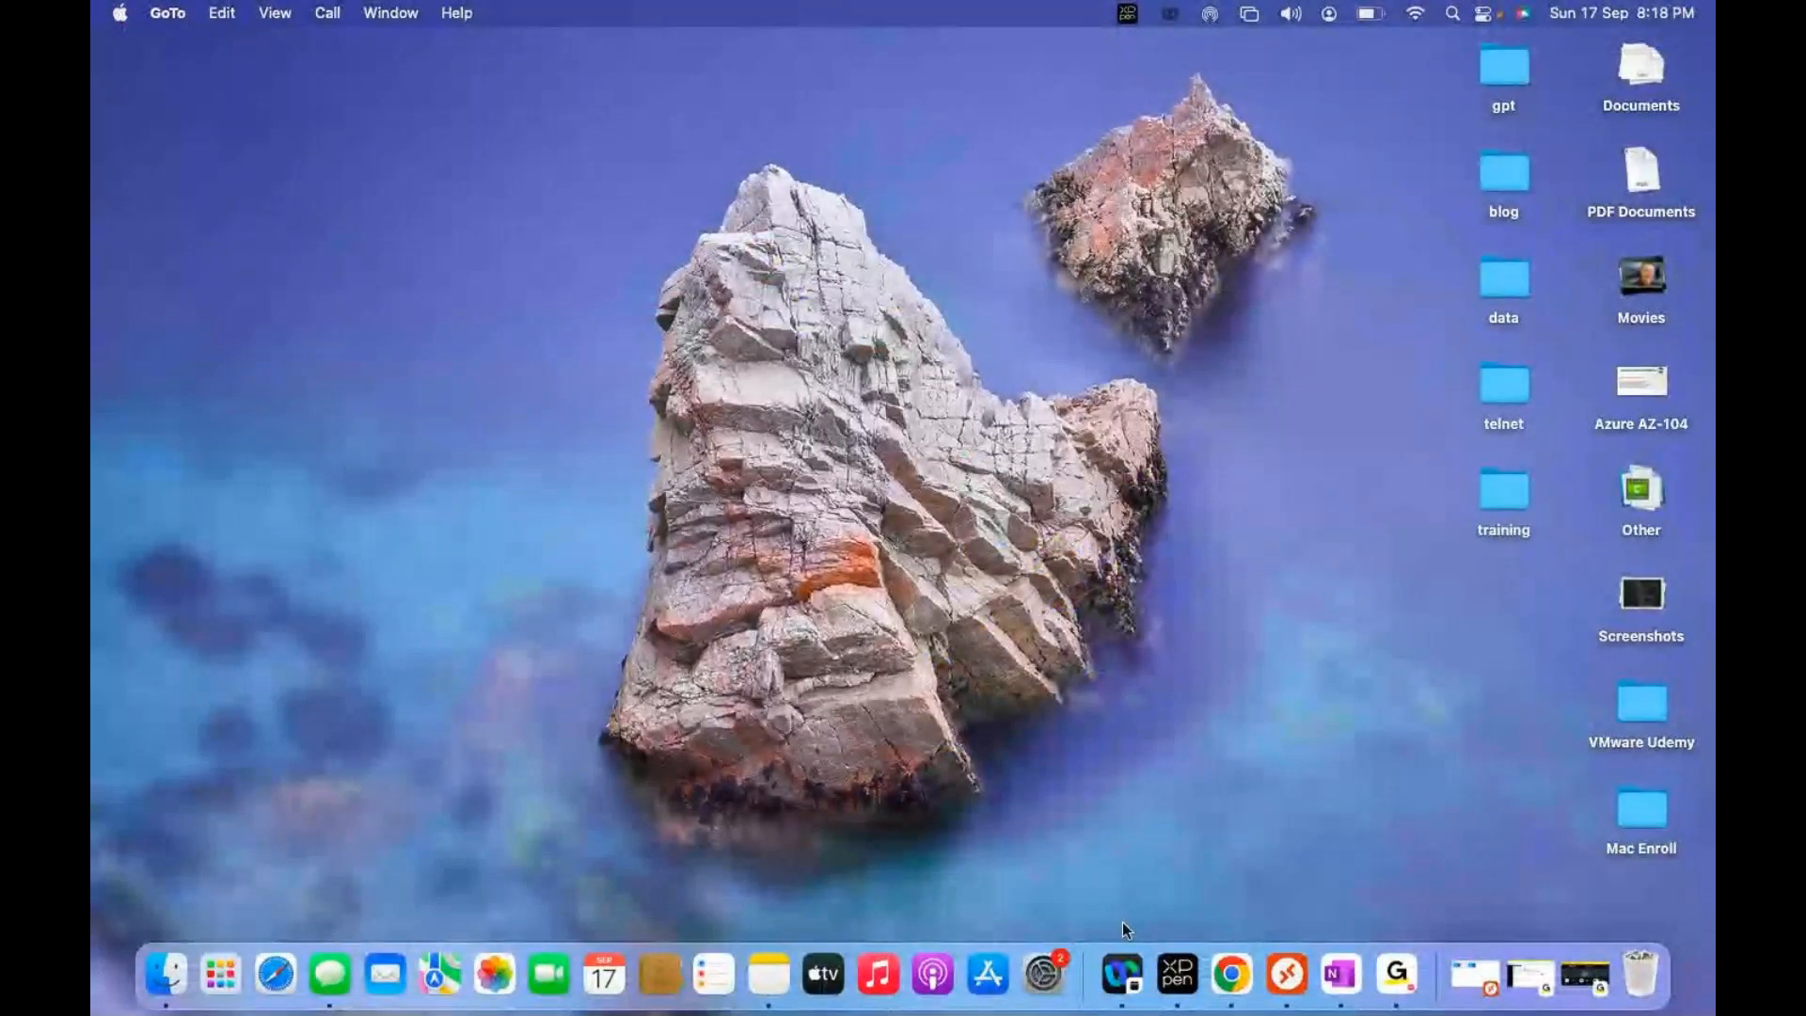
Step: Return to the browser and open Virtual machine scale sets from the Compute services
left_click(1231, 974)
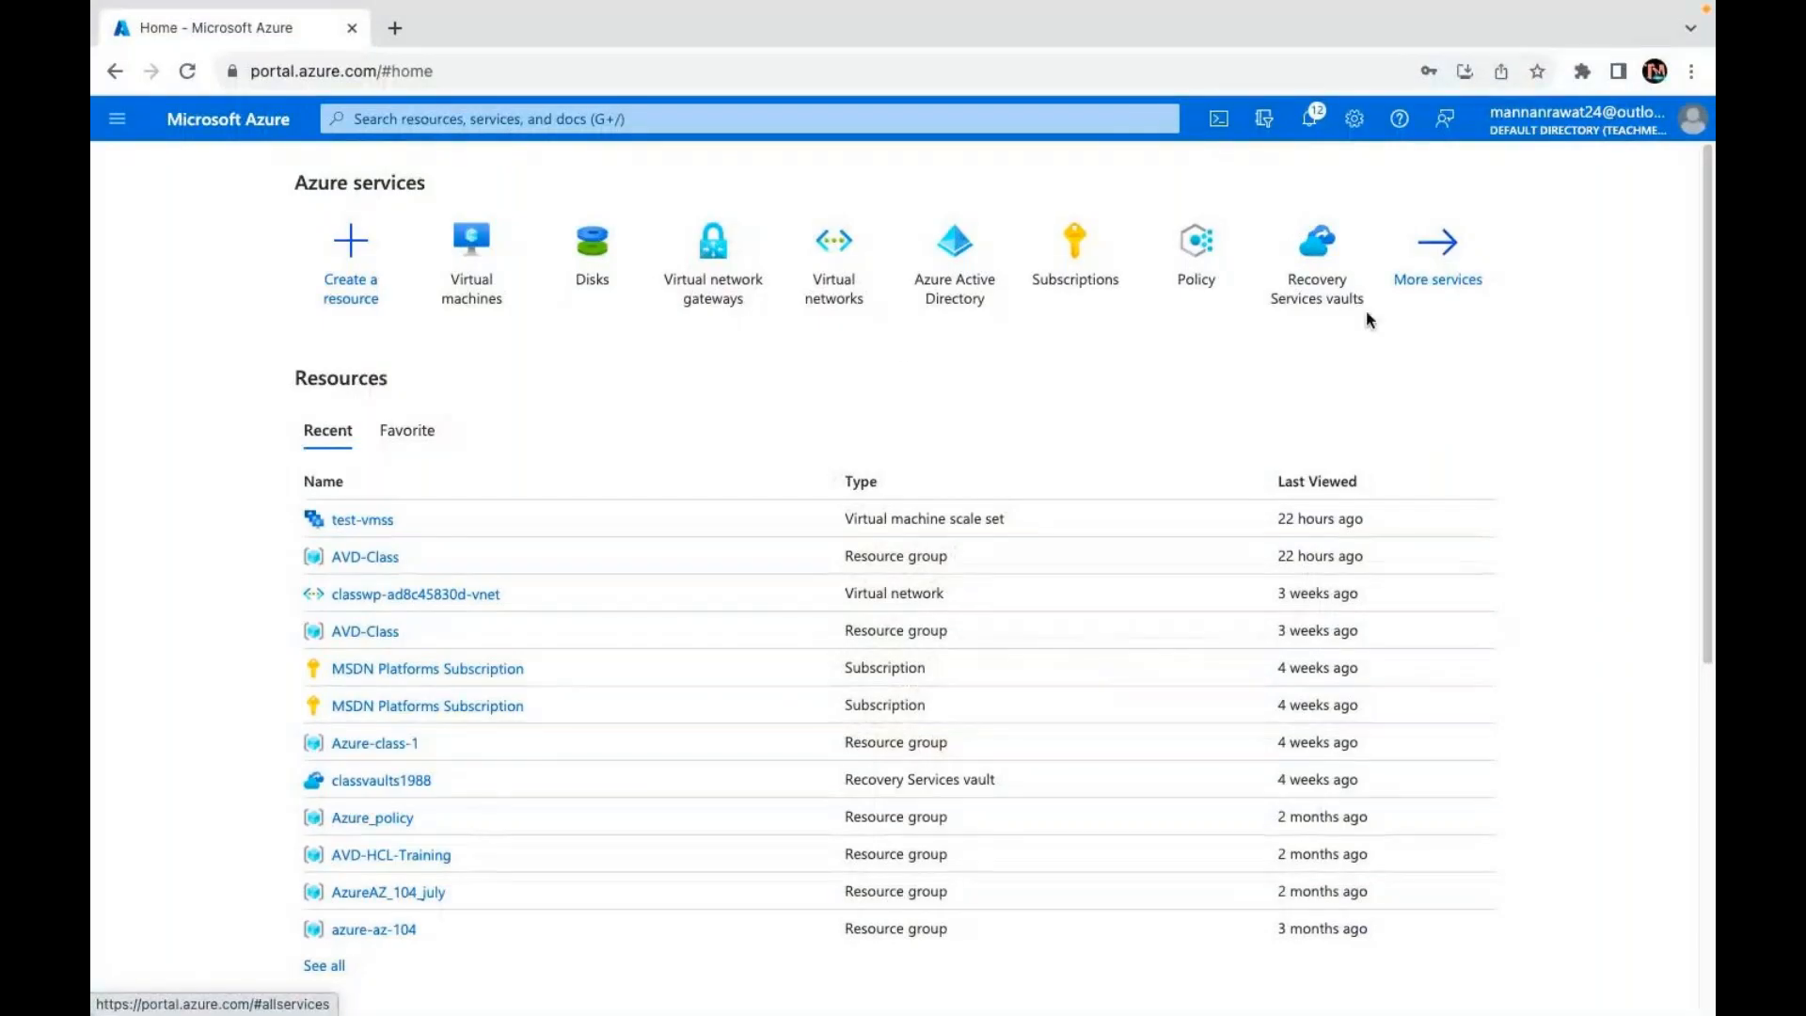
left_click(1367, 315)
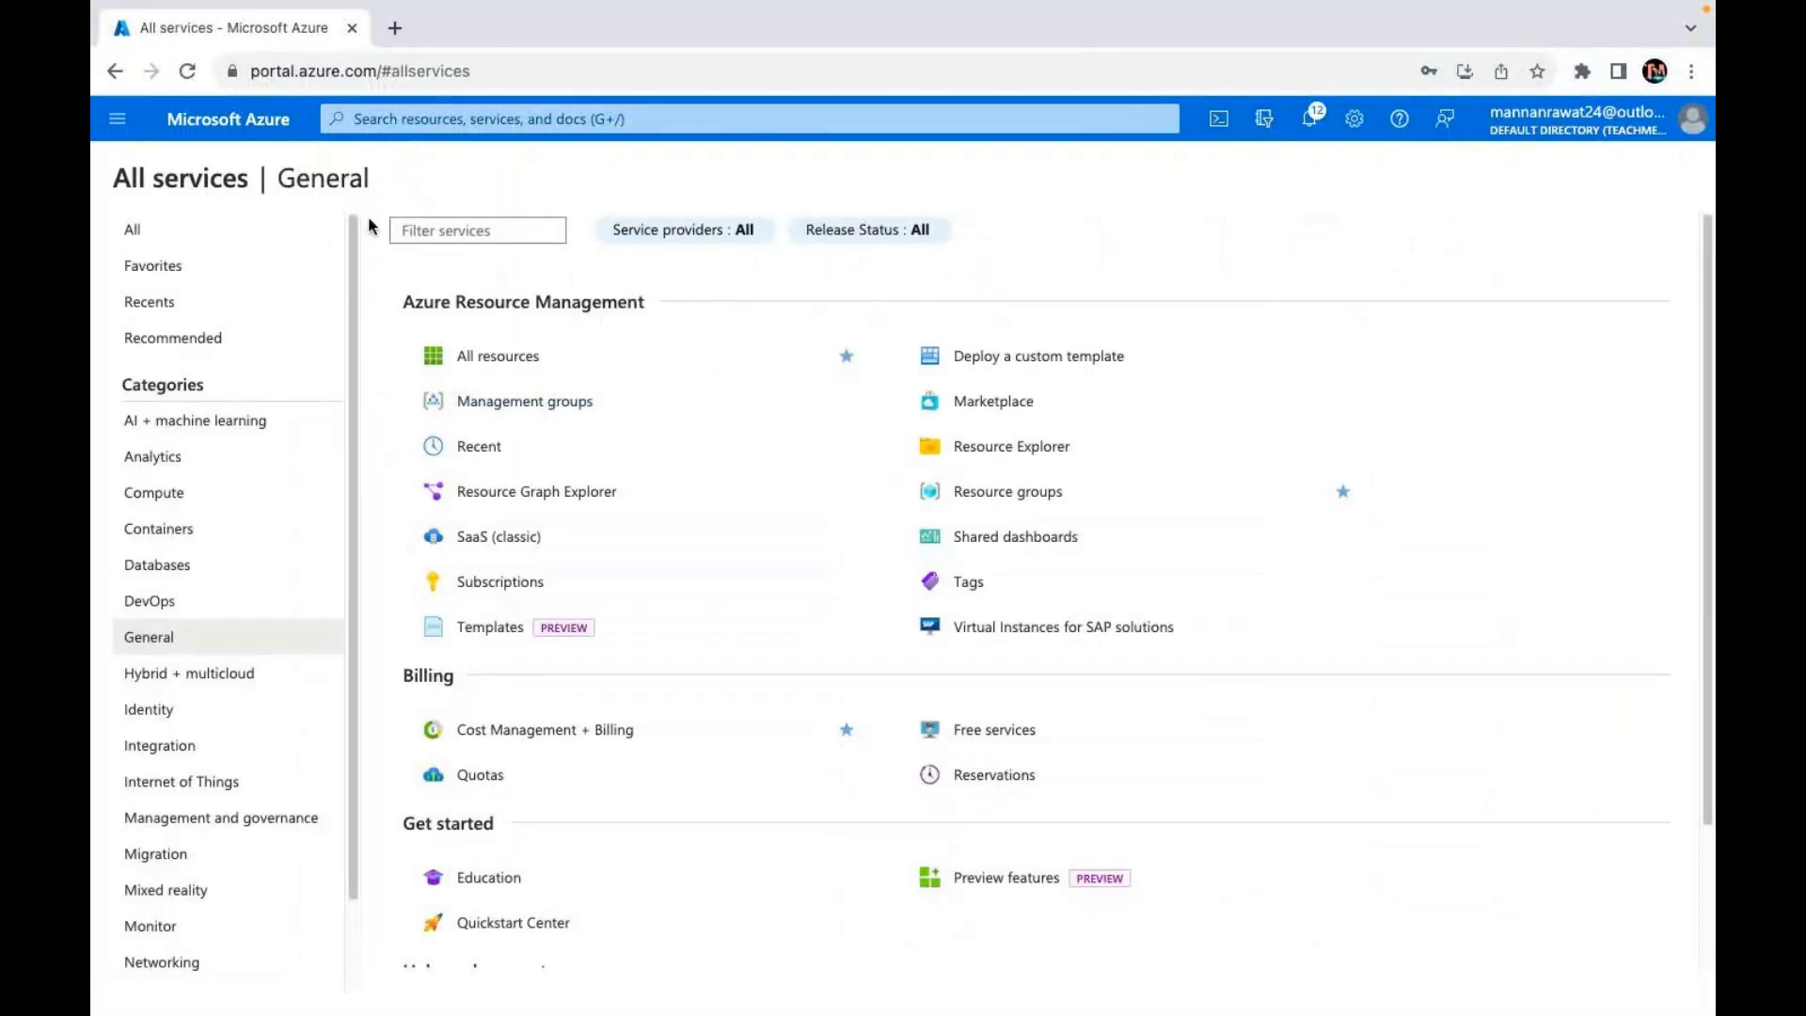
left_click(155, 492)
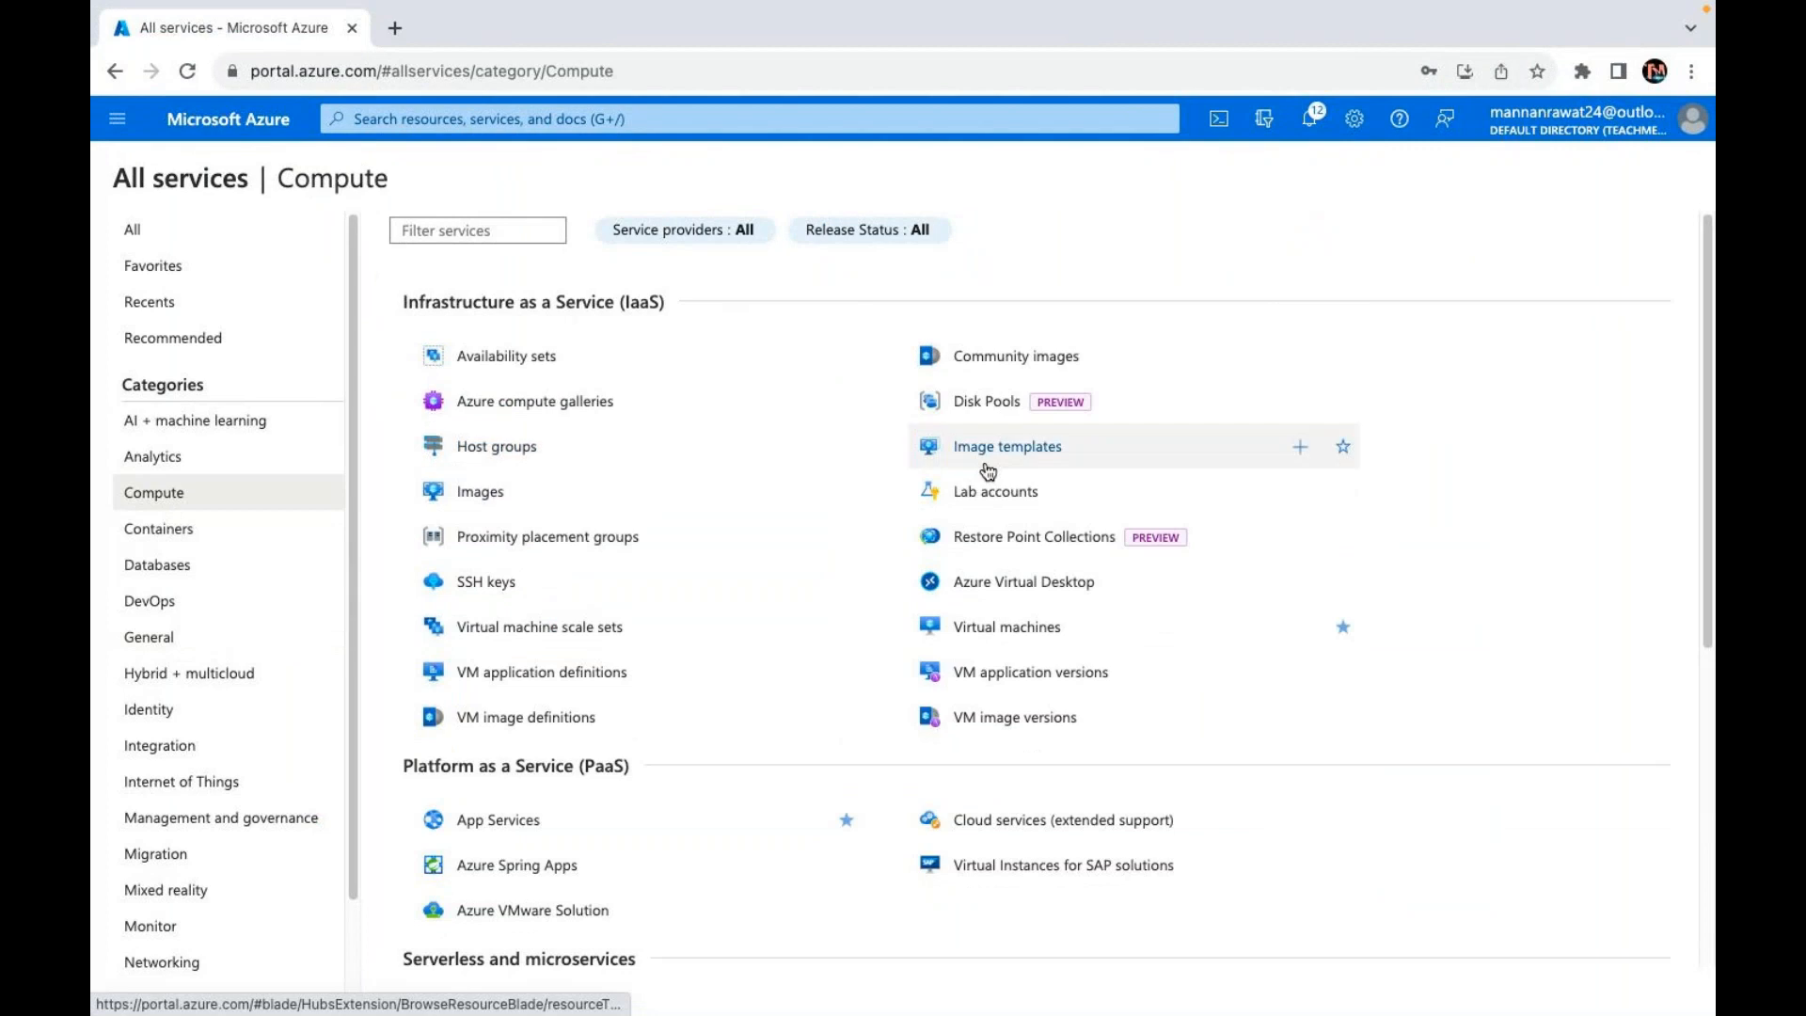
left_click(555, 626)
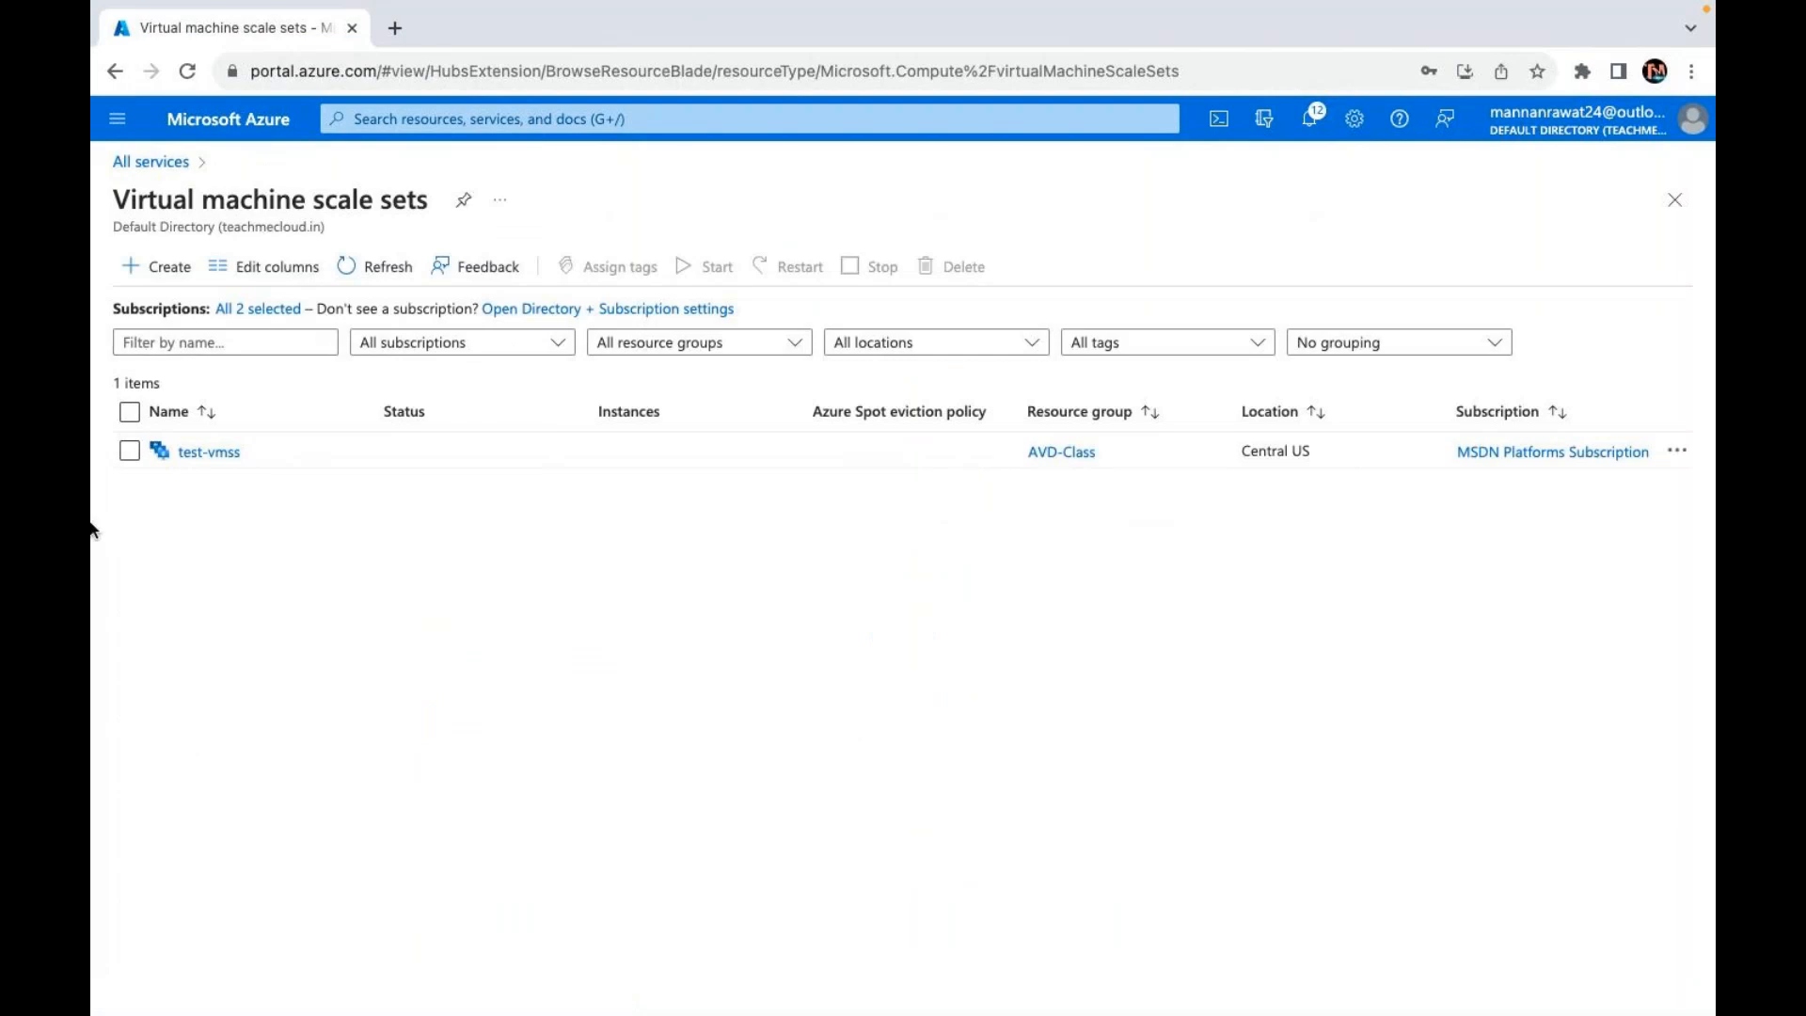
Step: Select test-vmss, then go back to All services and filter the catalogue to General
left_click(129, 450)
left_click(160, 172)
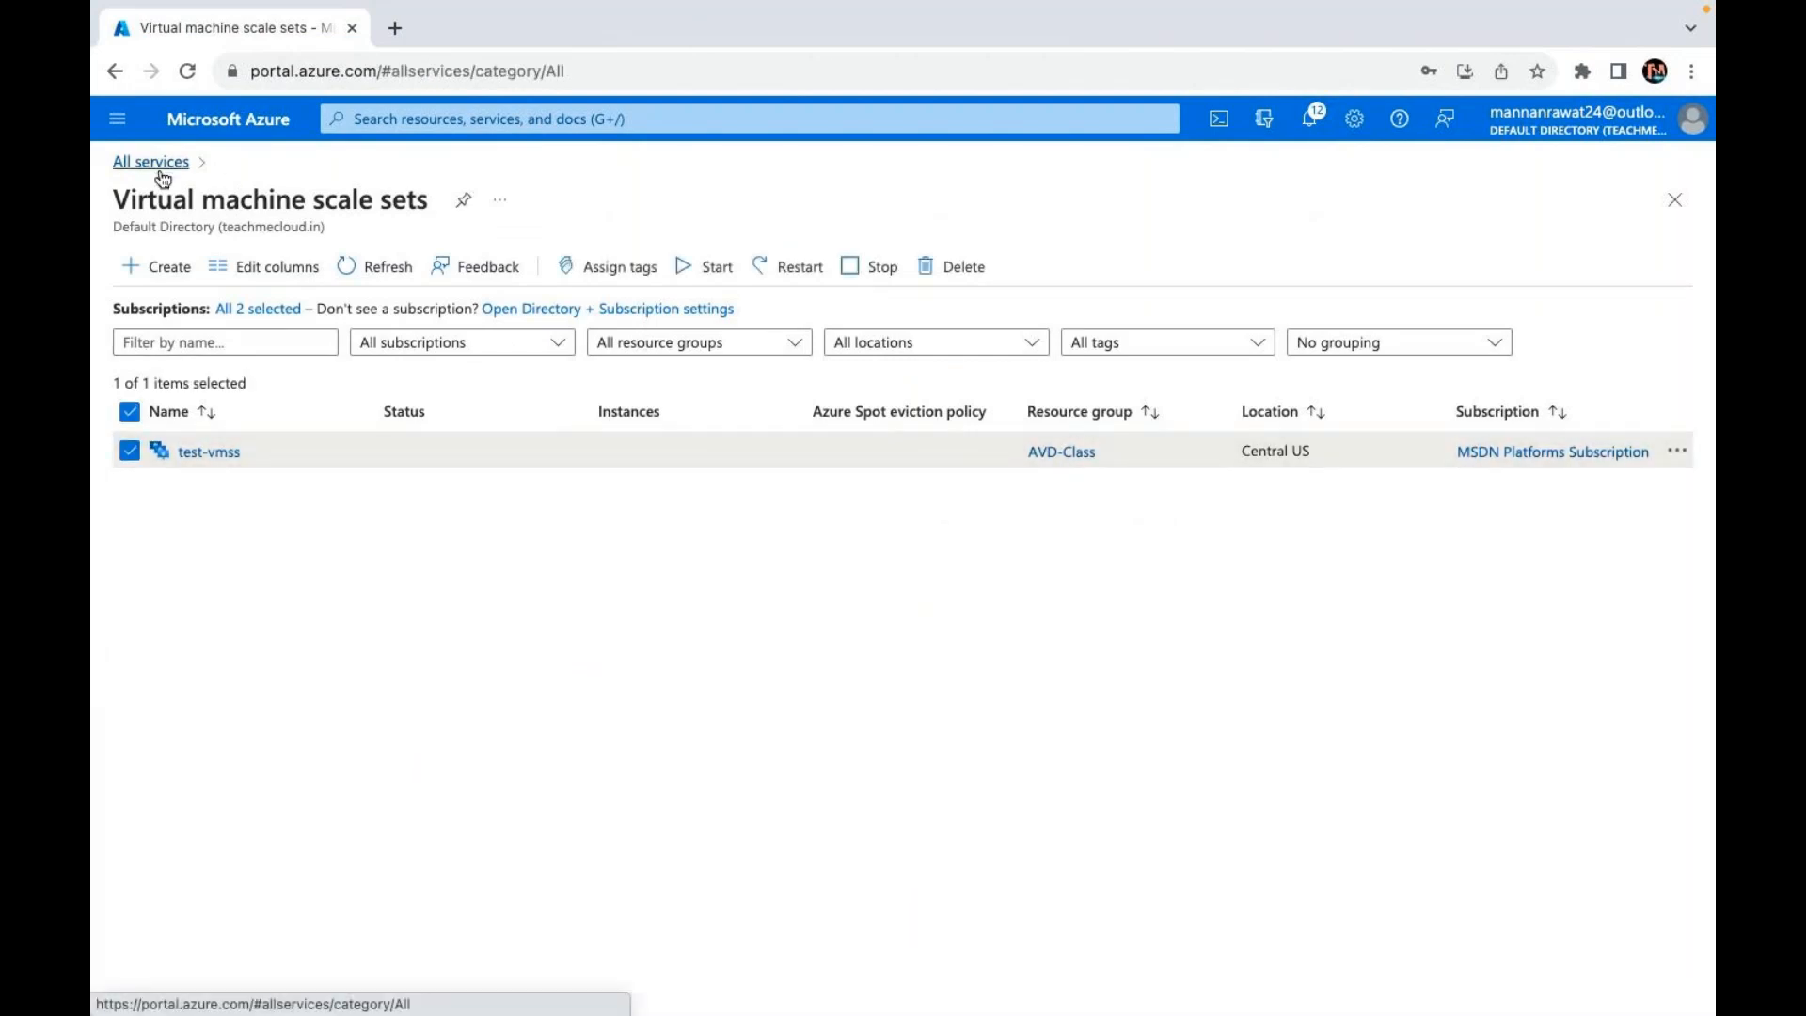
left_click(163, 236)
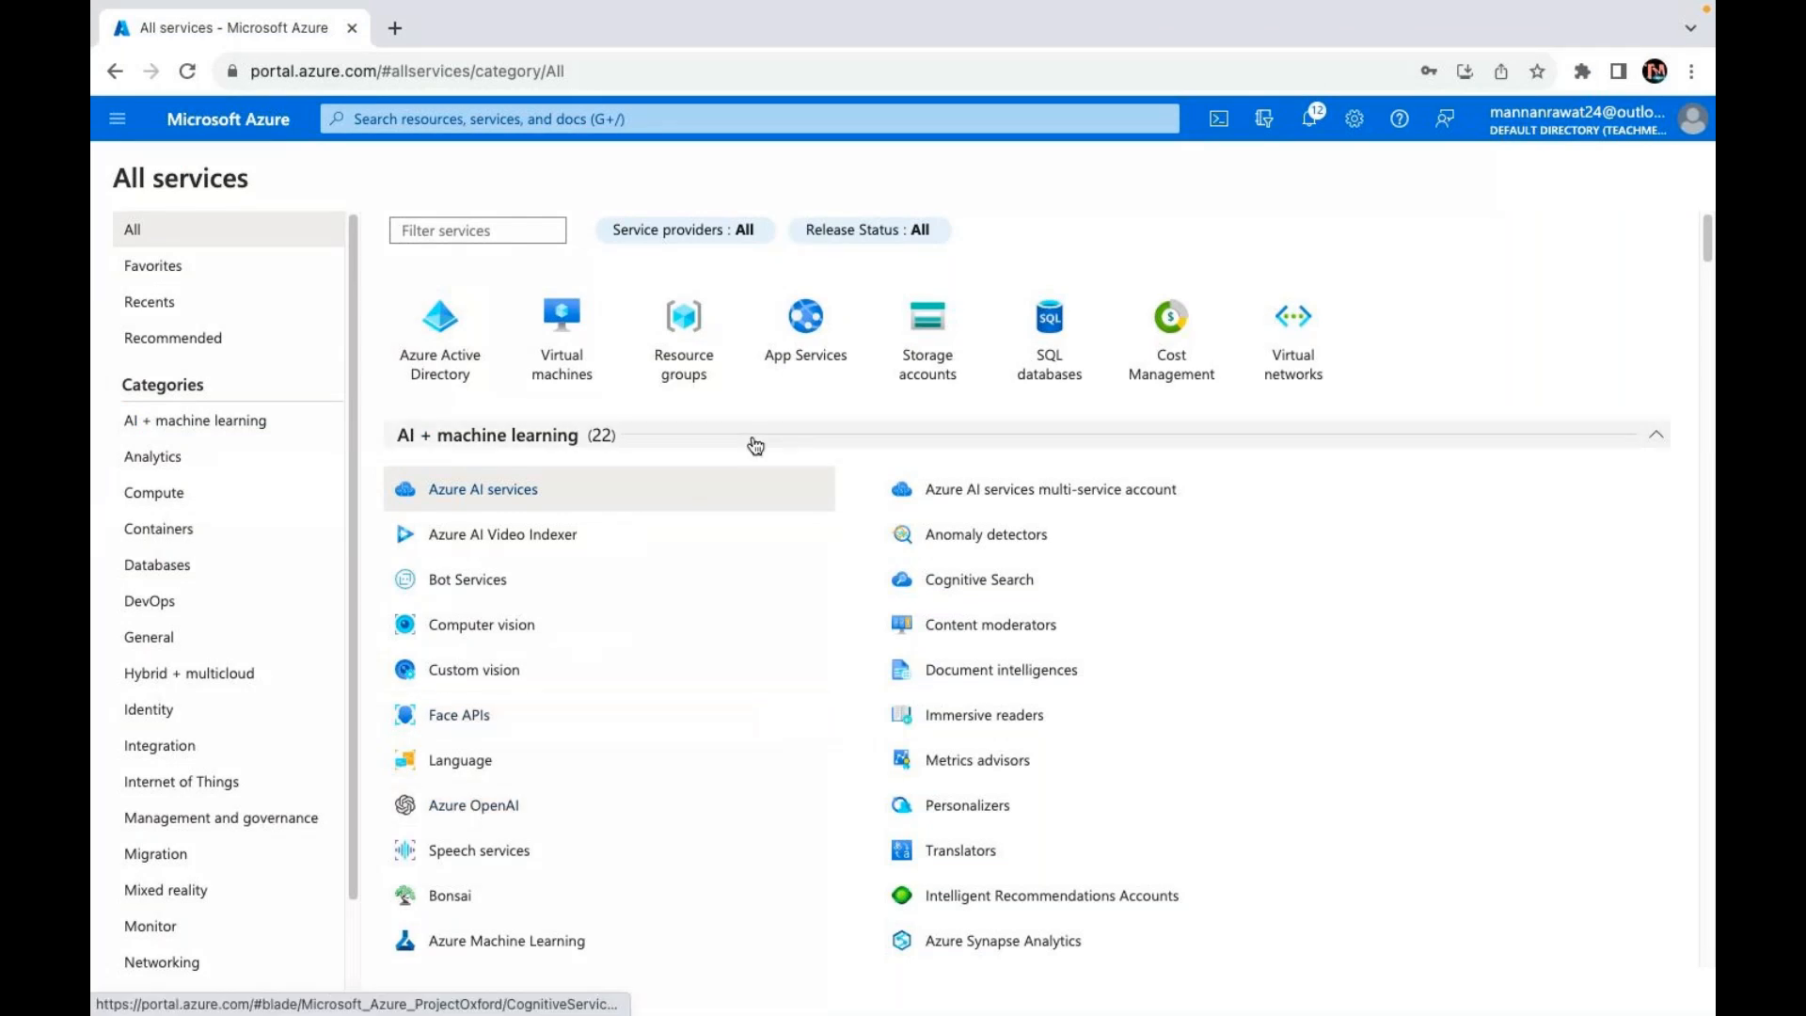
scroll(161, 691, "down", 1)
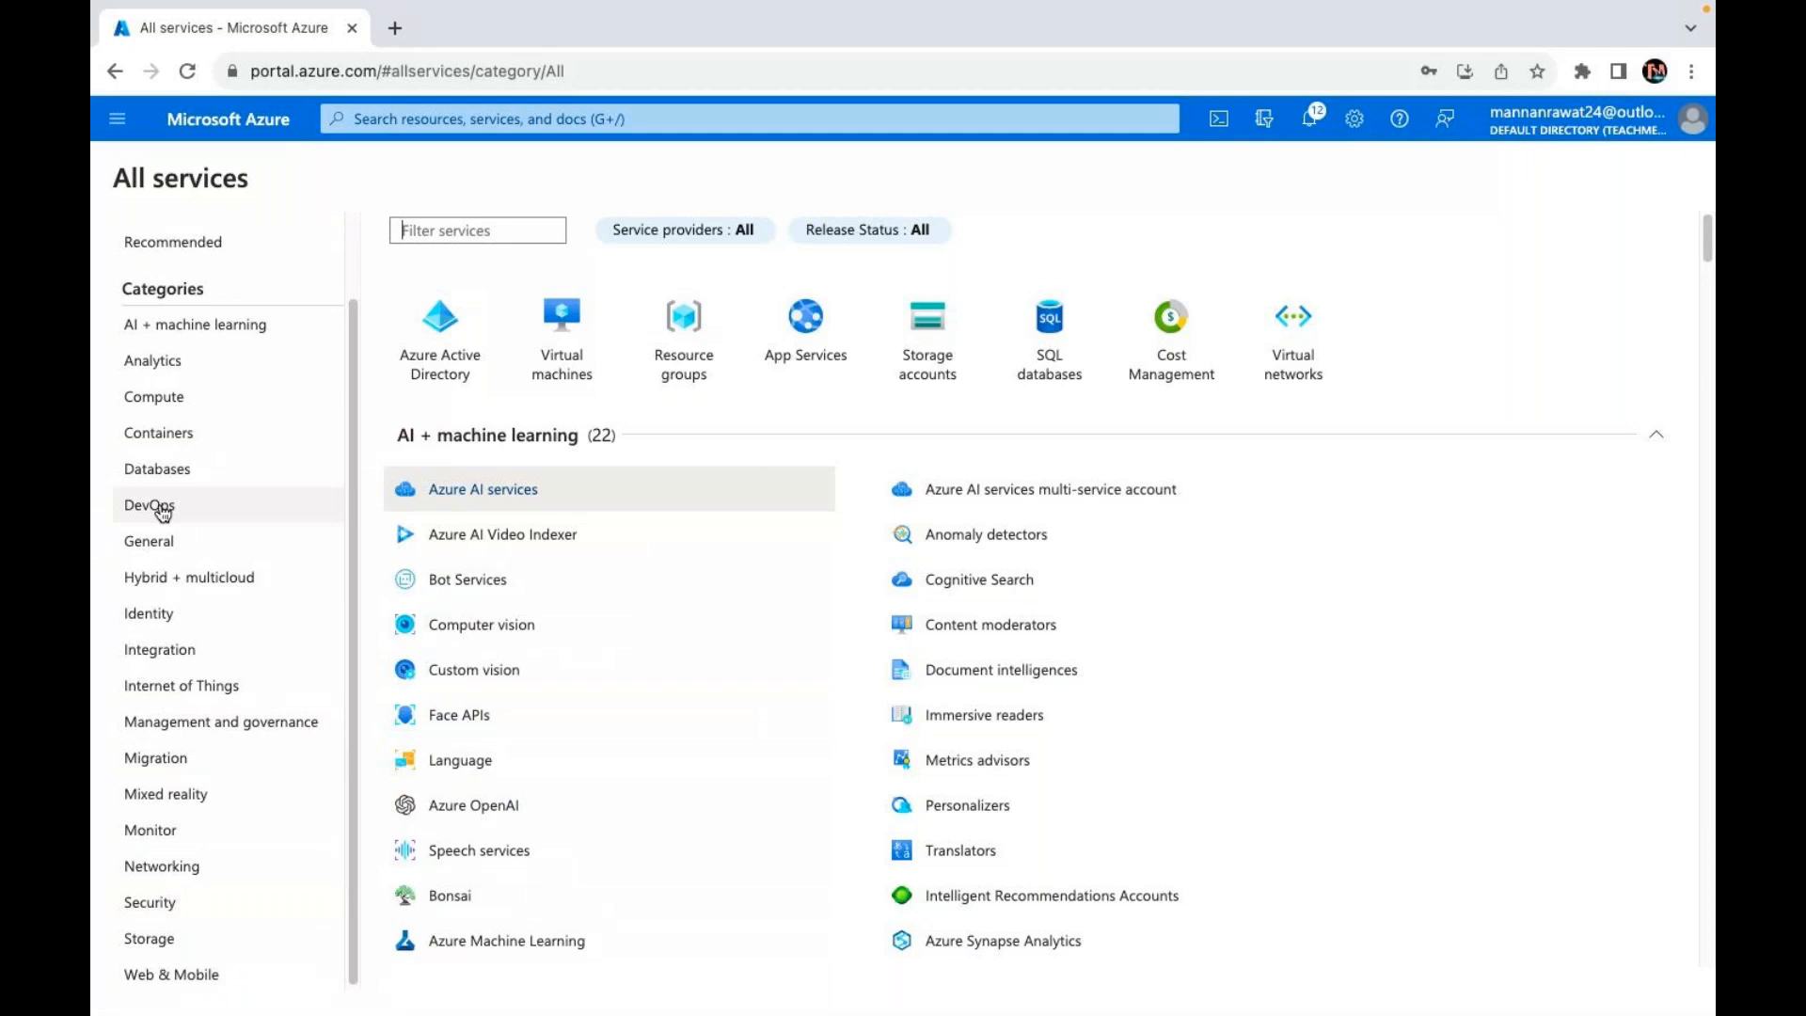
left_click(146, 538)
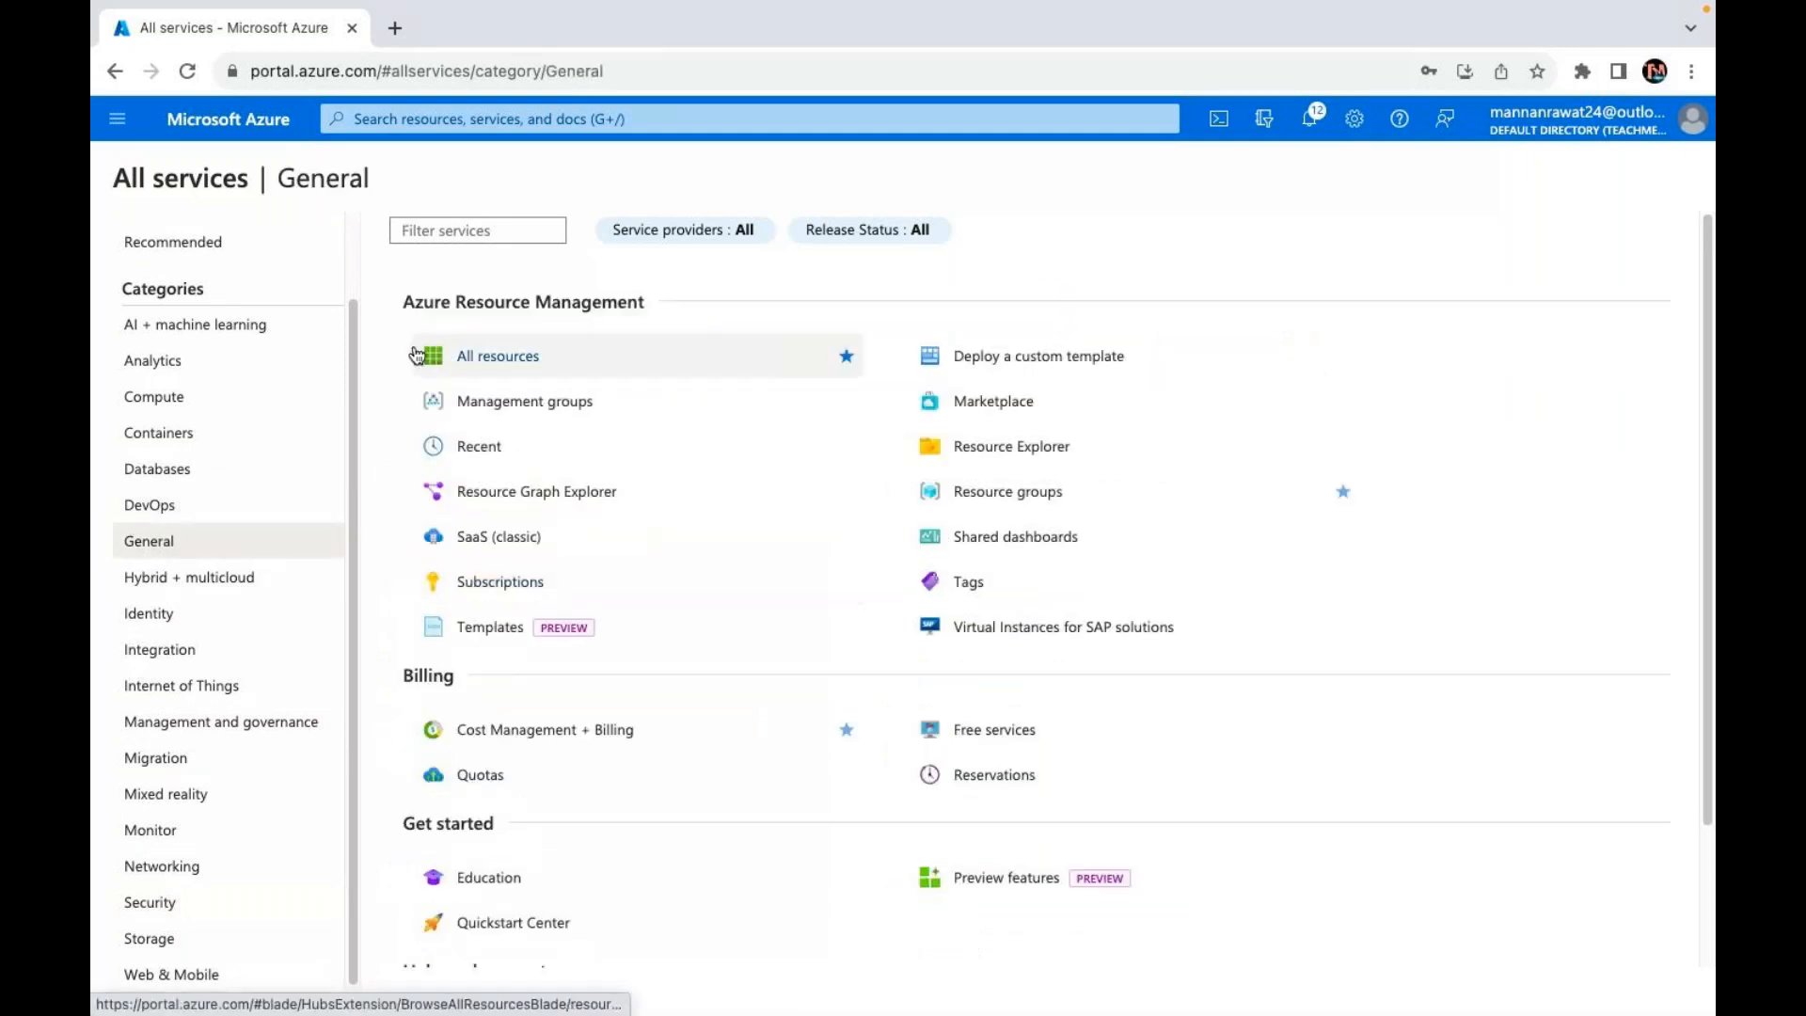
Step: Select every resource in All resources and force-delete them, confirming with 'yes'
left_click(493, 357)
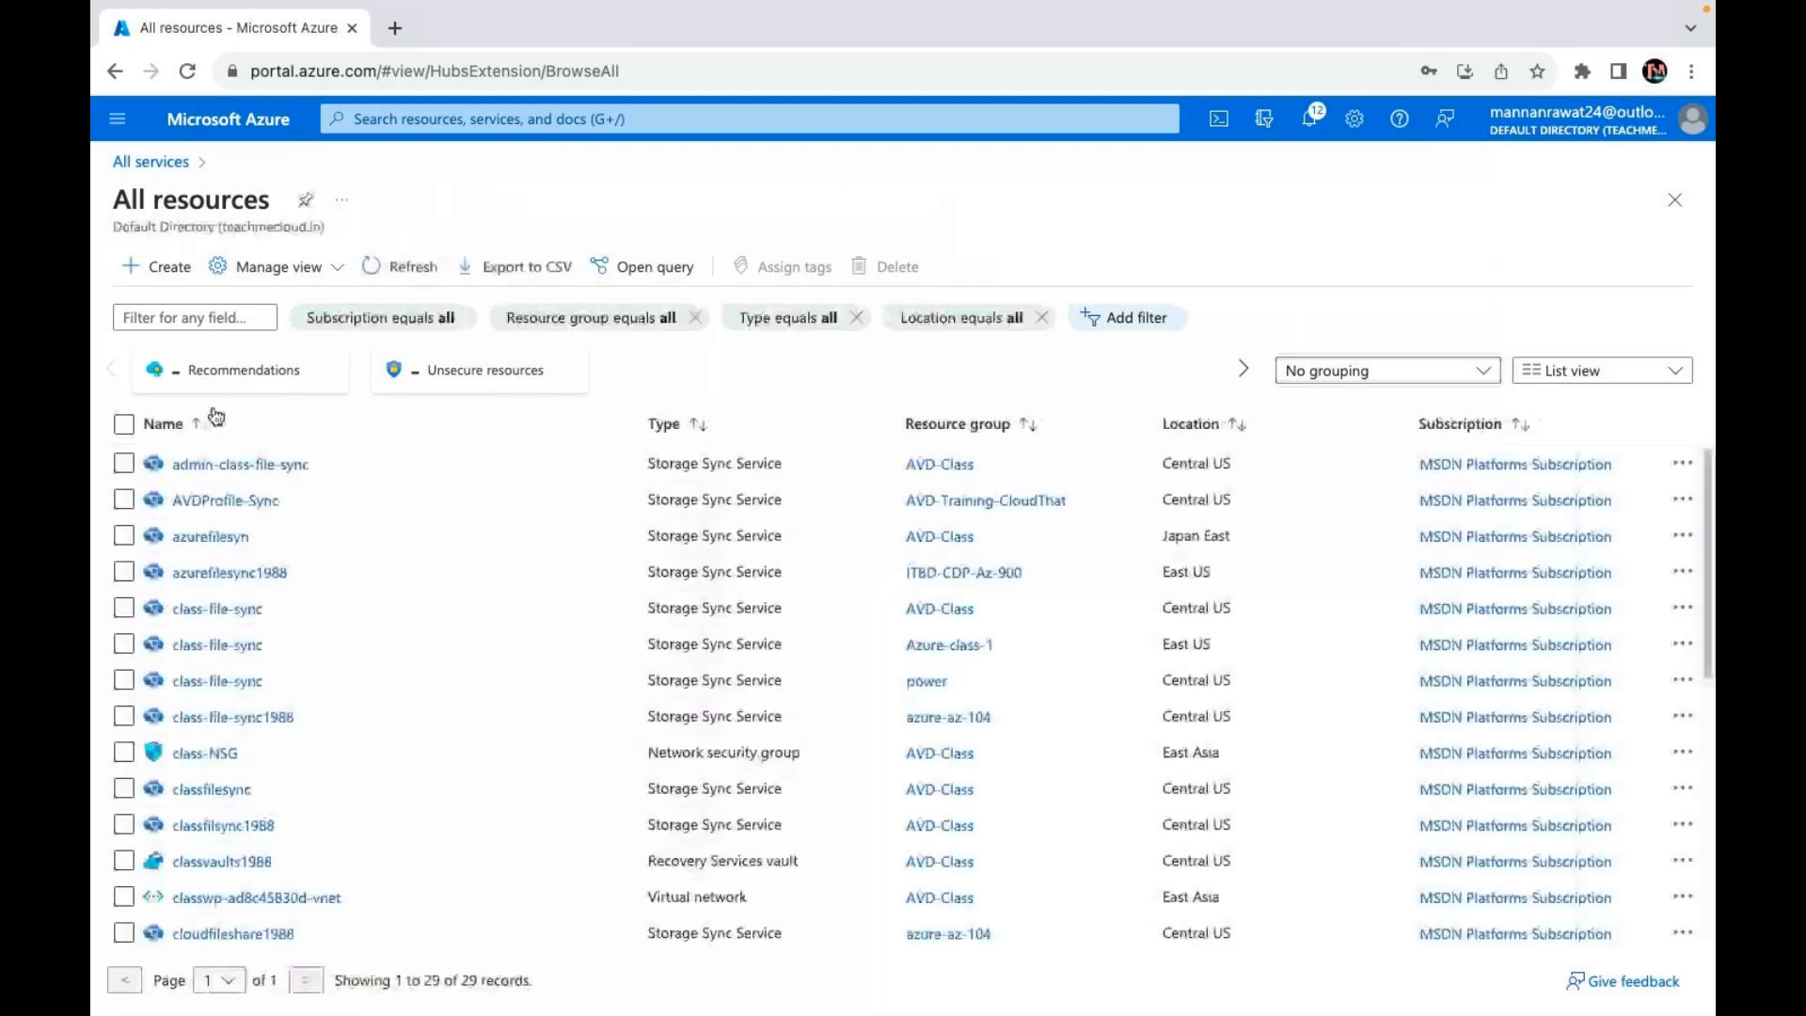
left_click(125, 425)
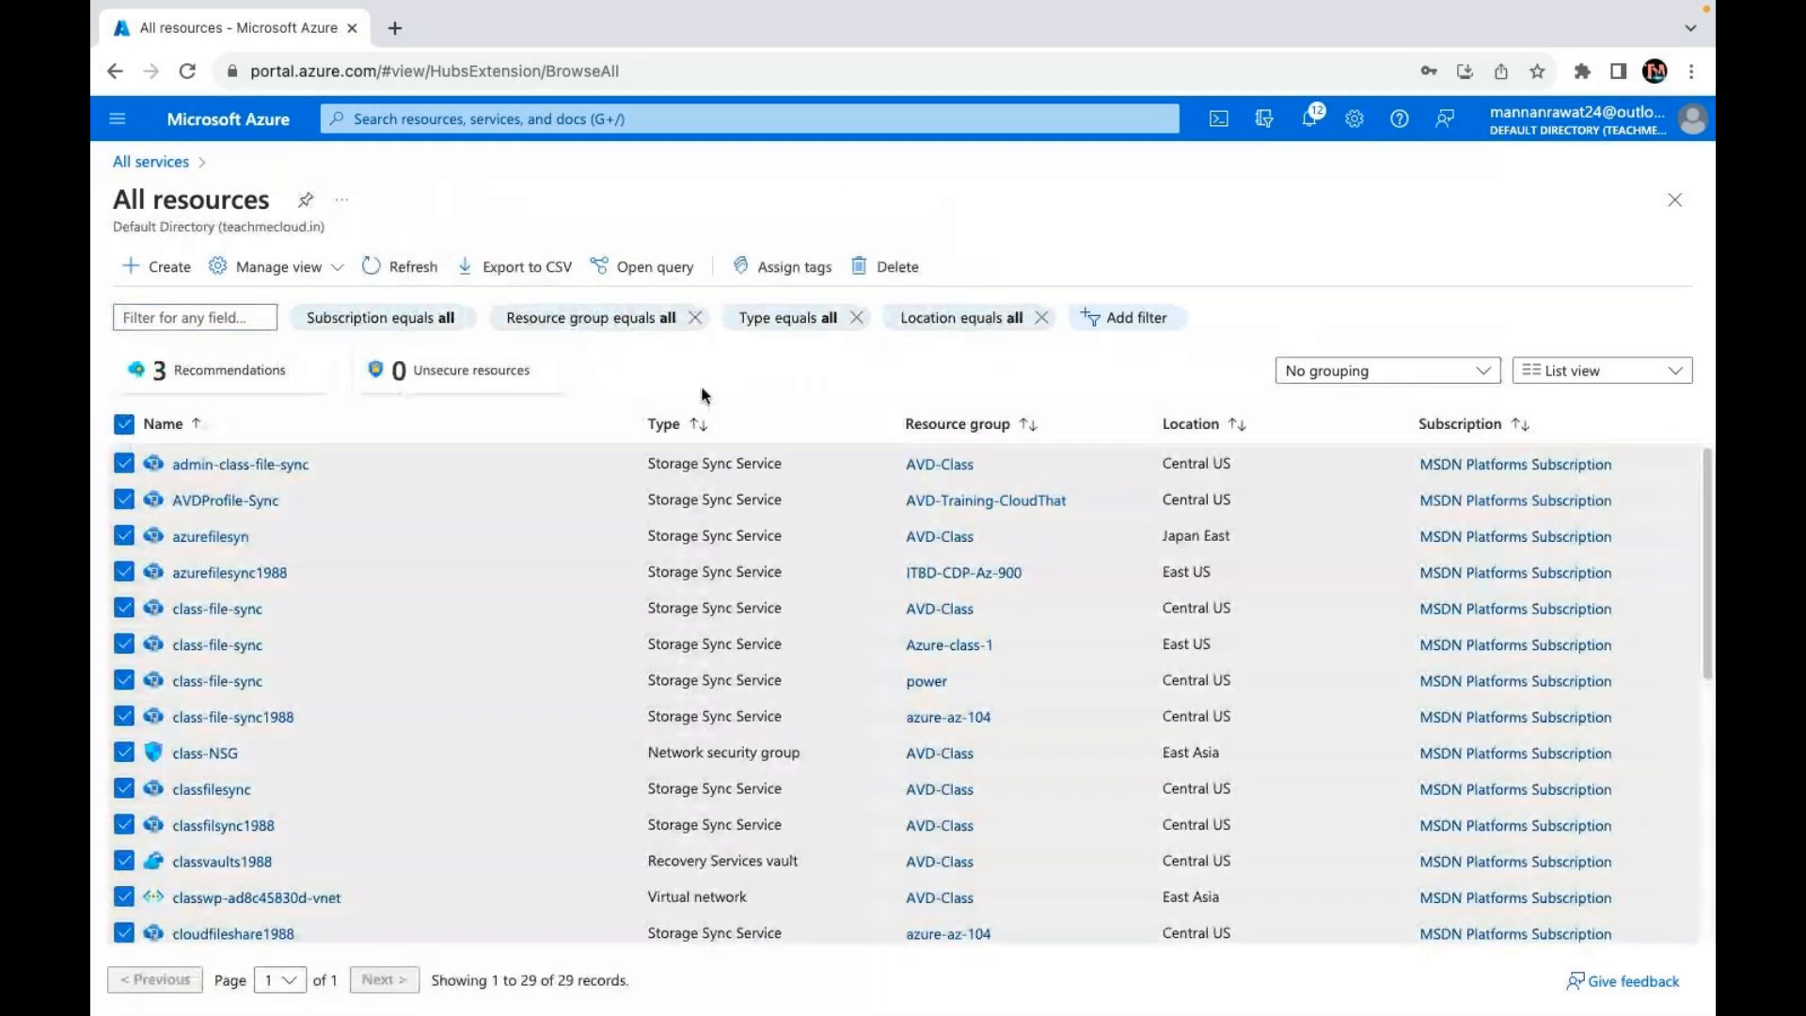
left_click(889, 266)
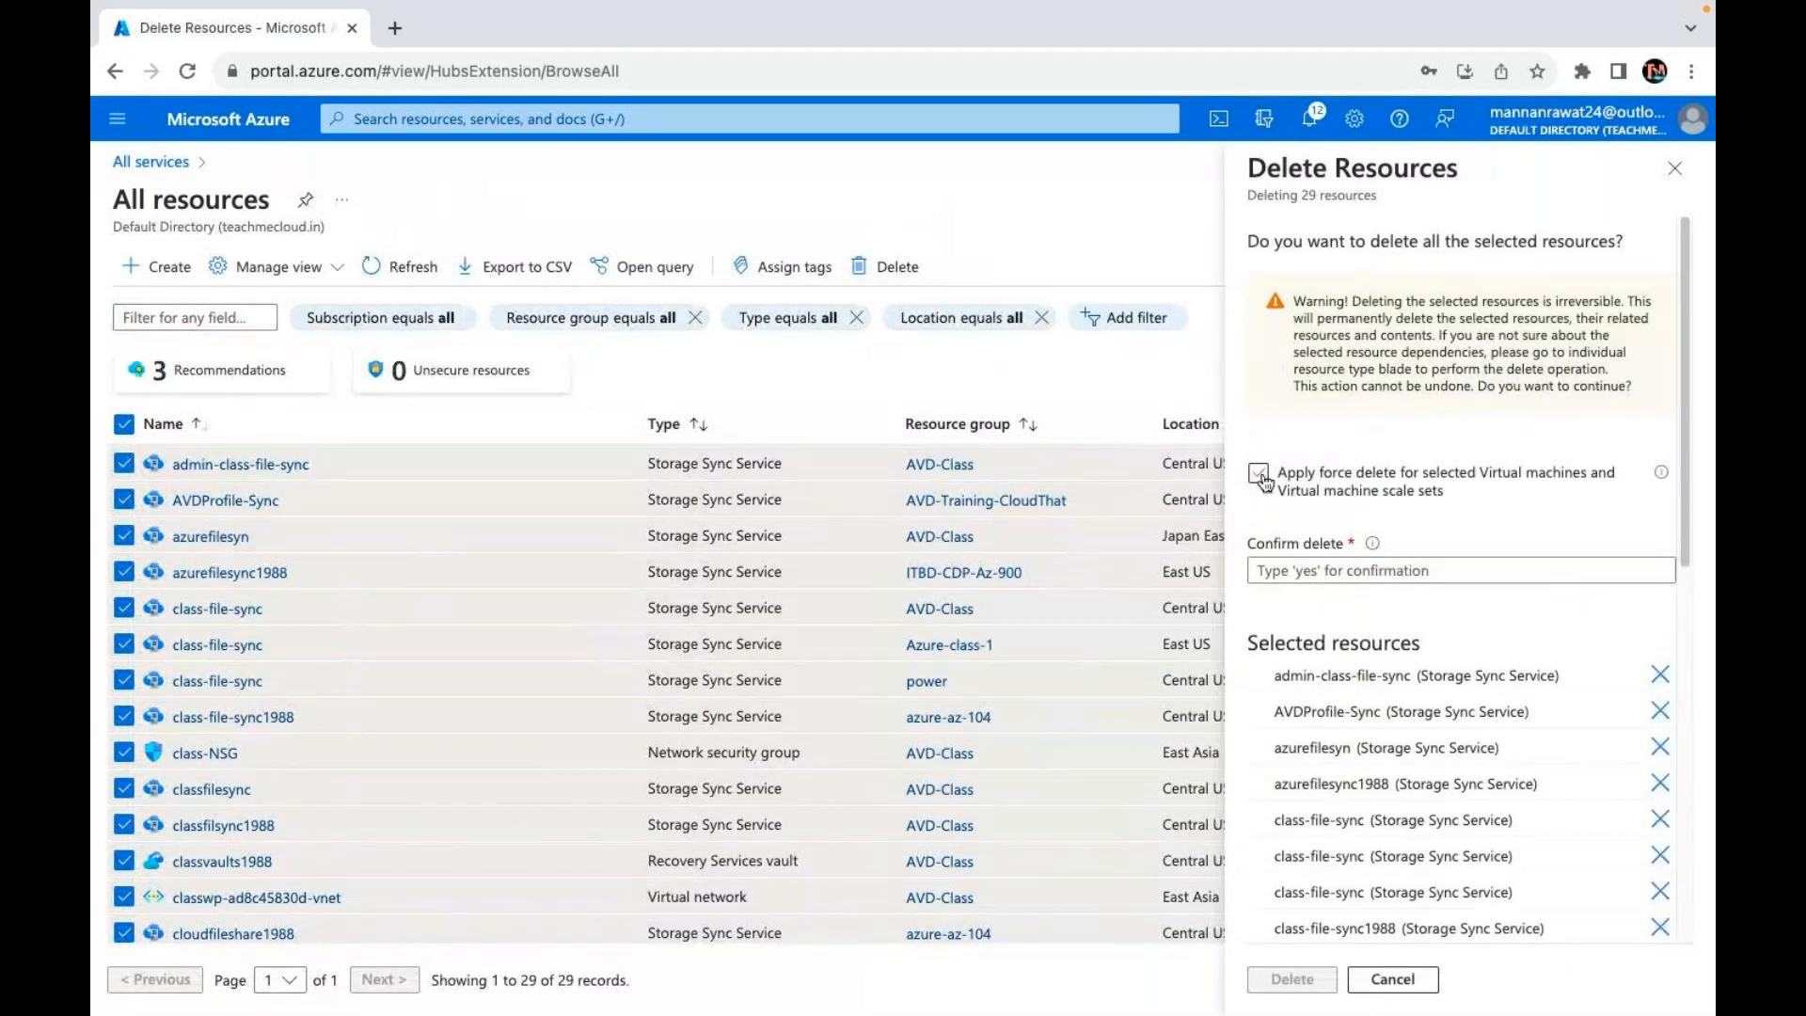
left_click(1259, 474)
left_click(1295, 564)
type("yes")
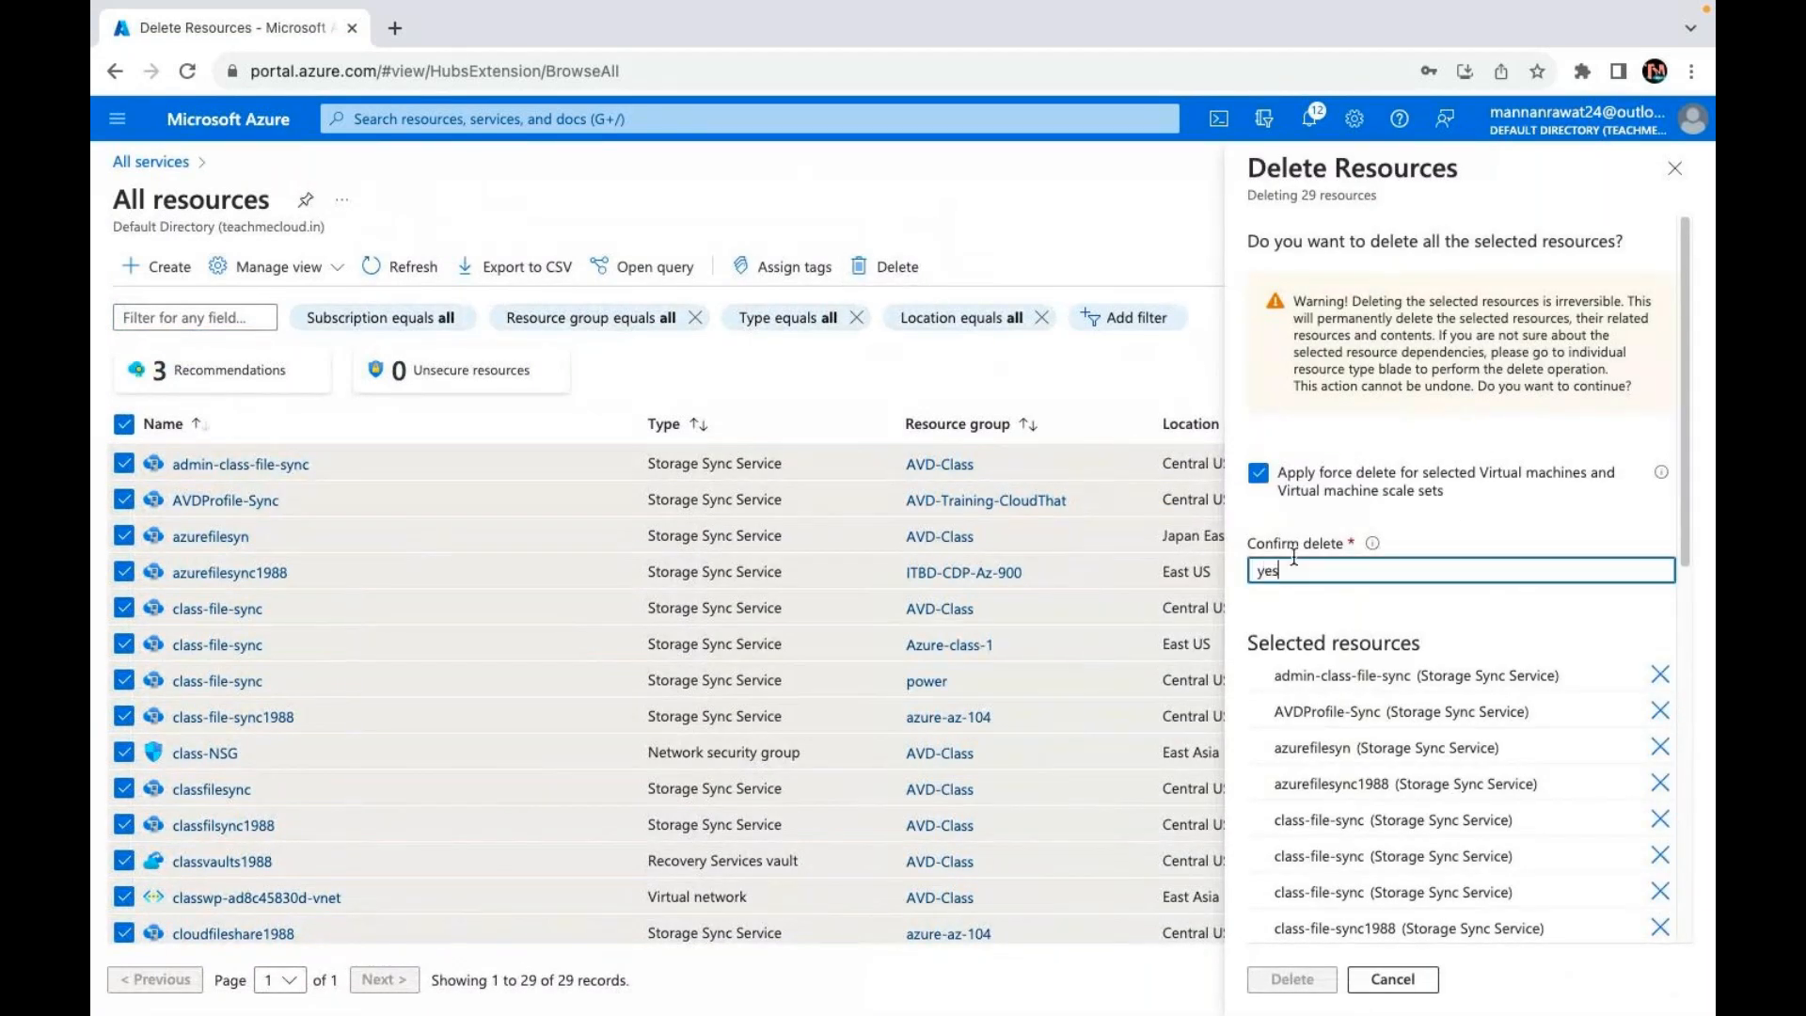
left_click(1307, 979)
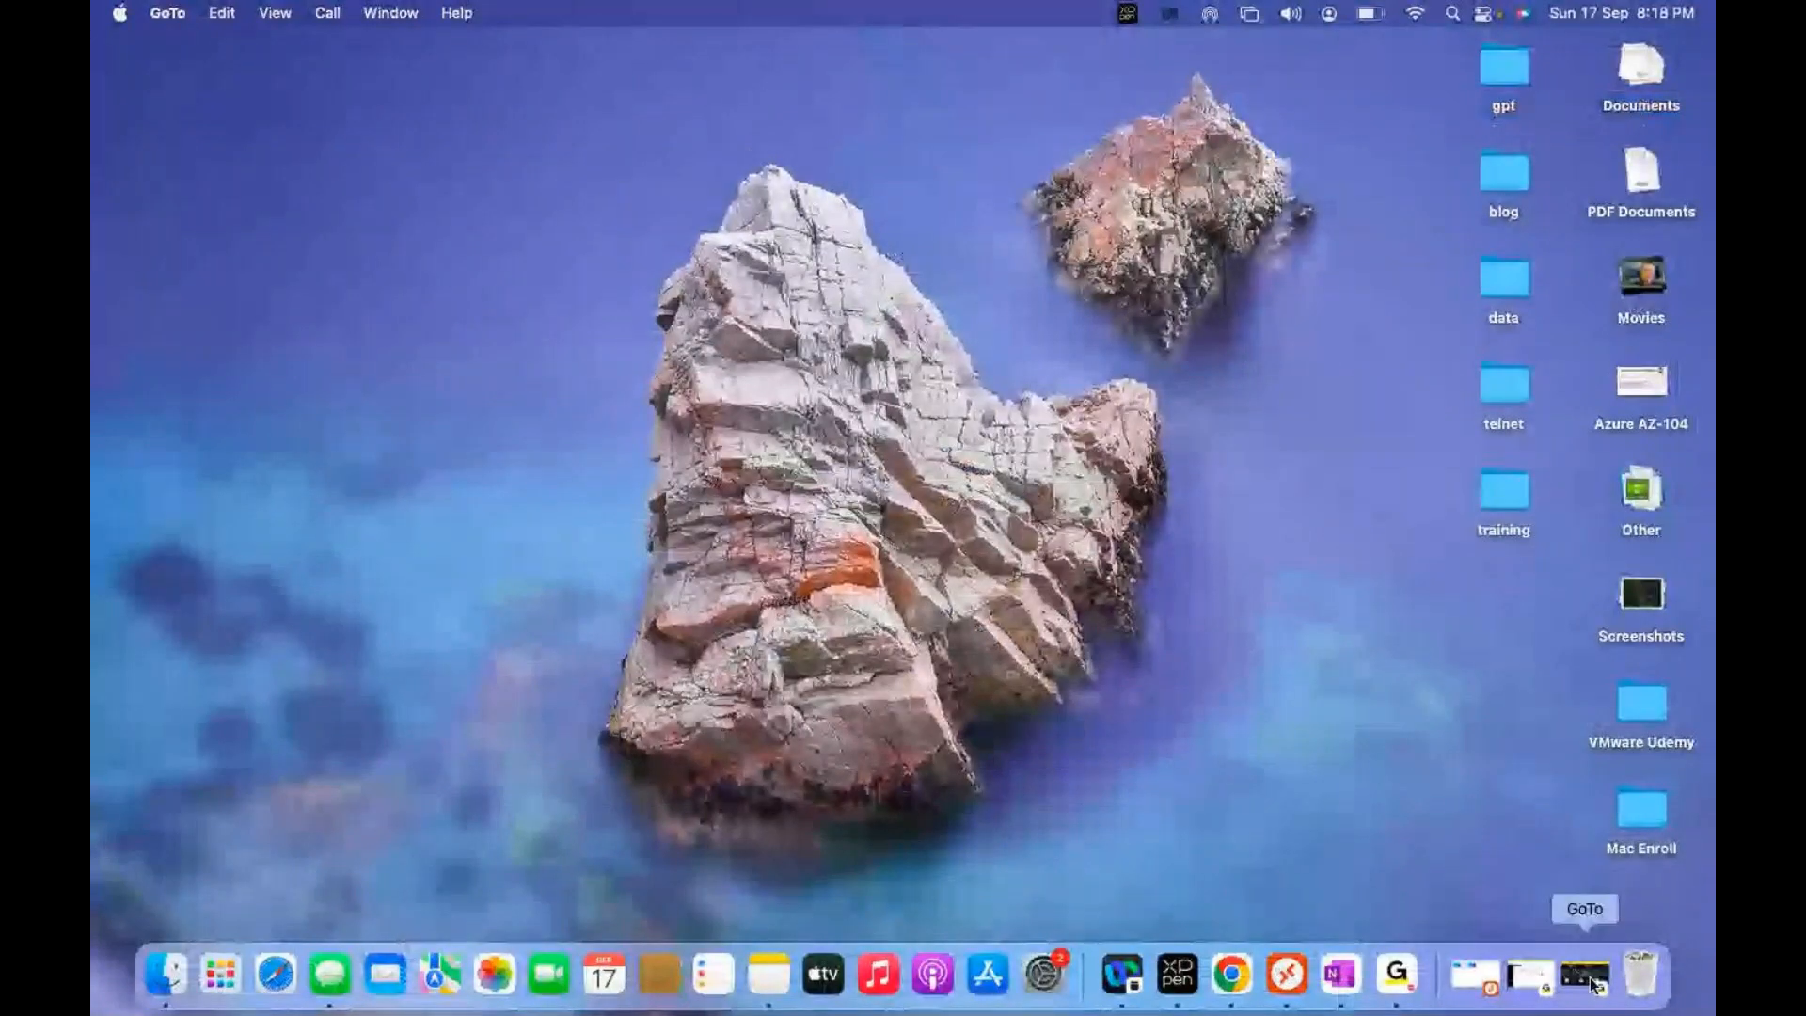
left_click(1590, 983)
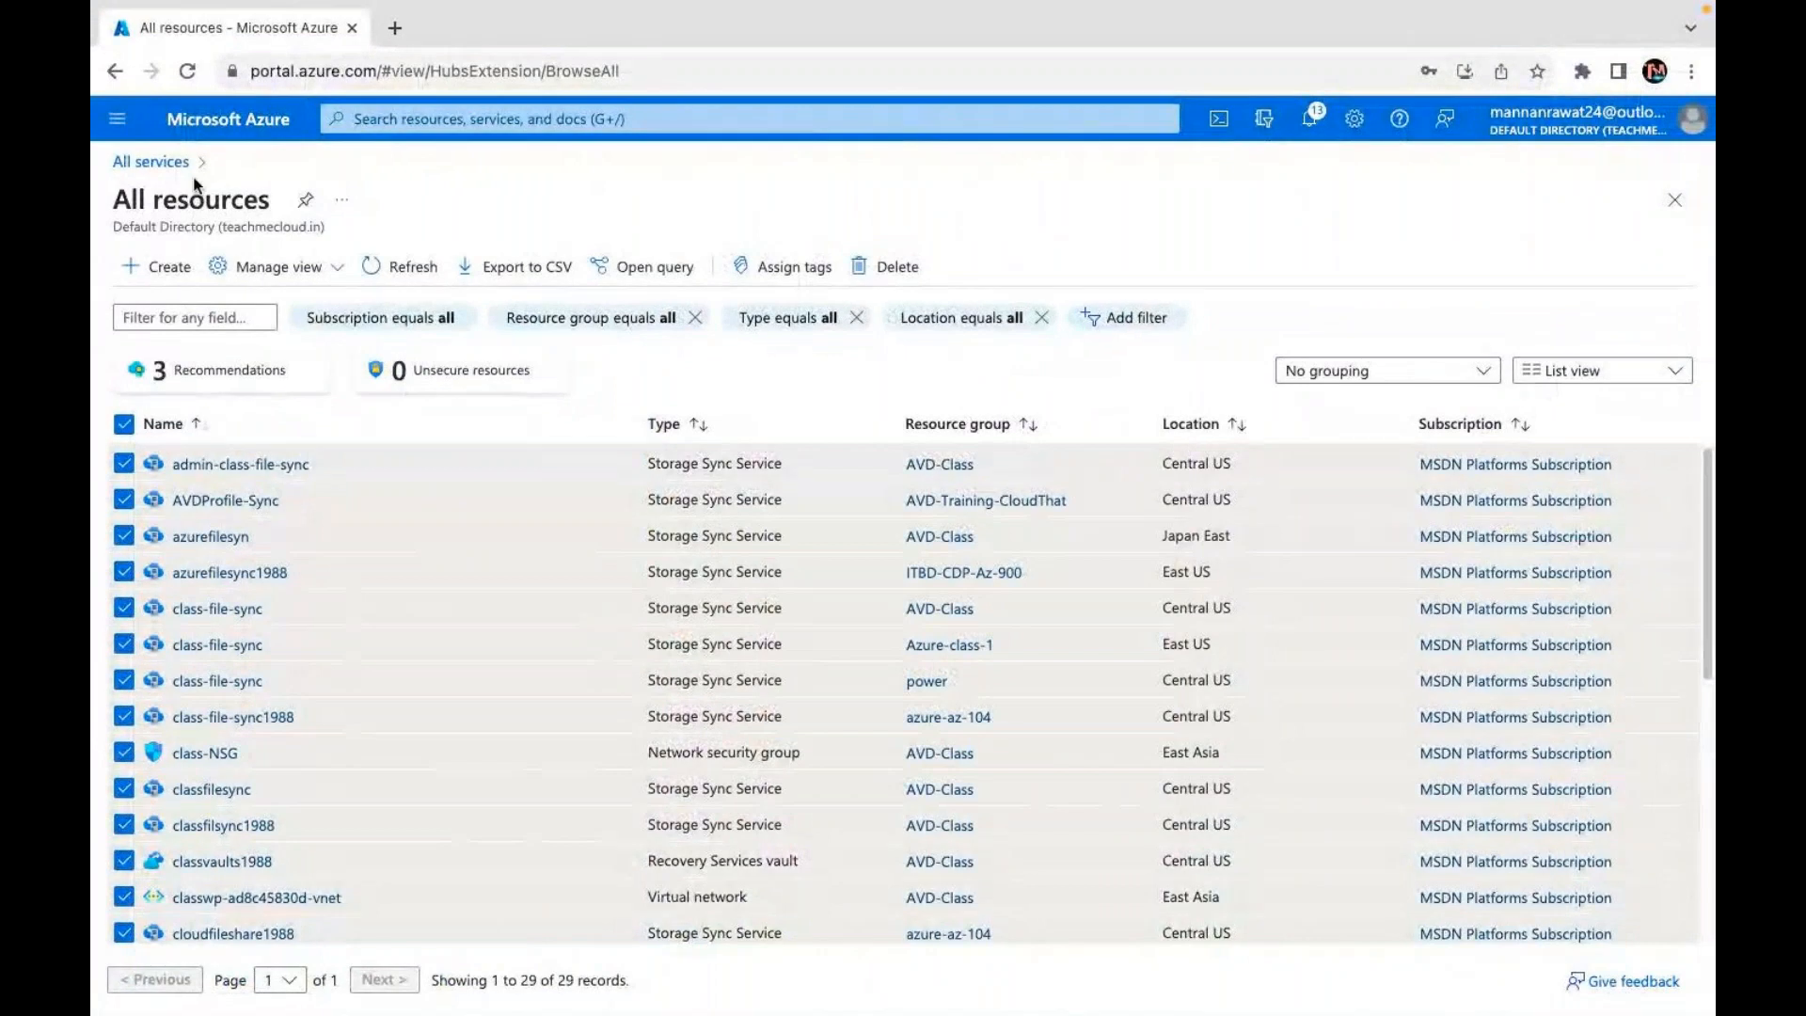
Step: Go back to All services, open Compute > Virtual machine scale sets, and start + Create
left_click(155, 162)
left_click(175, 403)
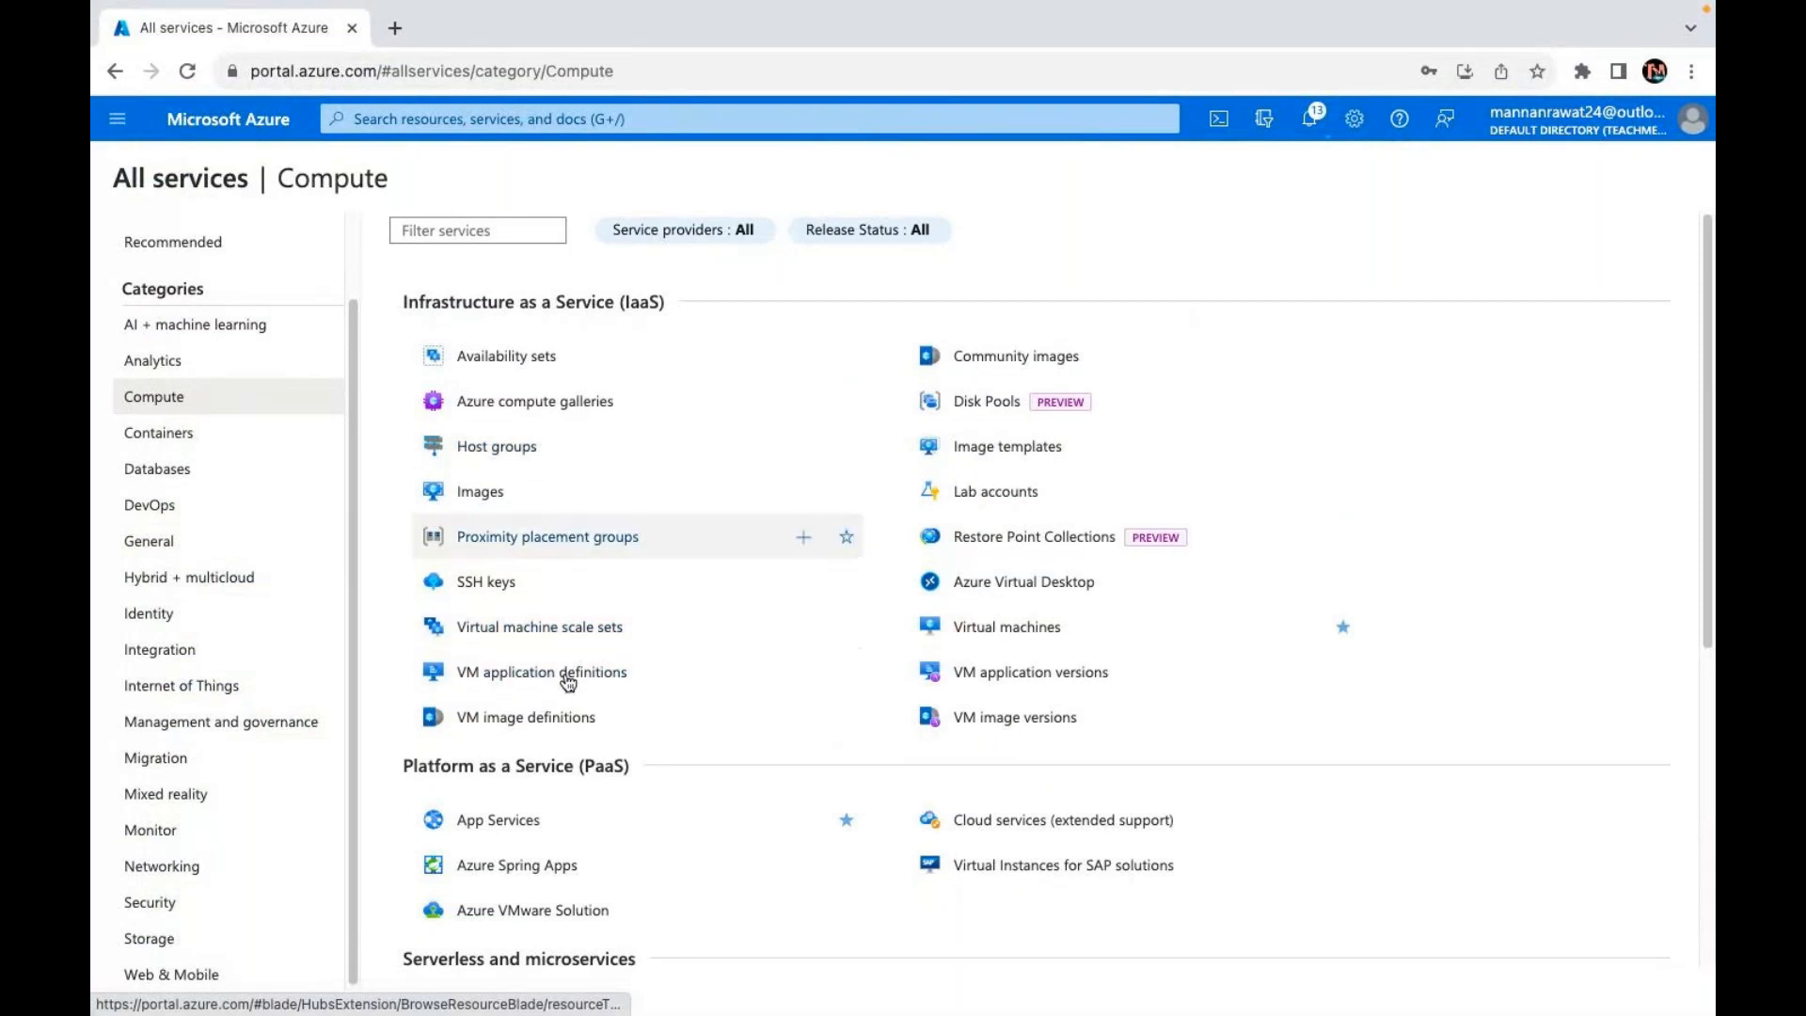
left_click(562, 627)
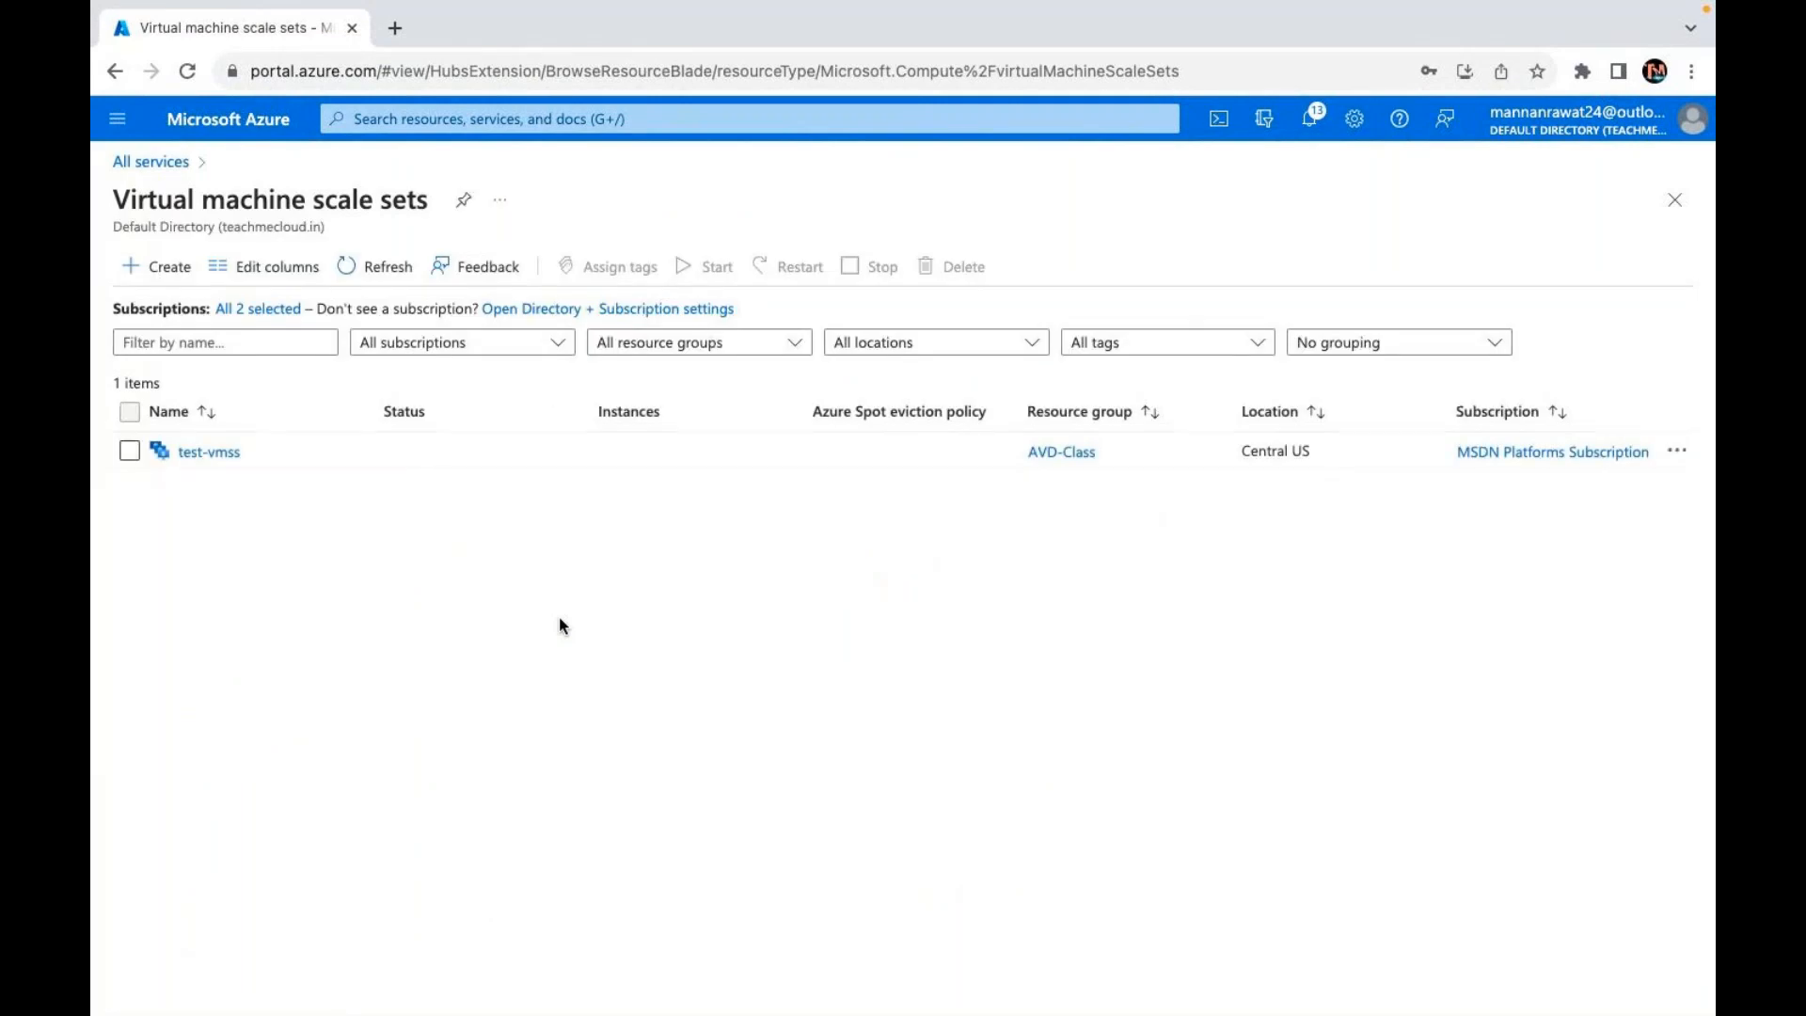
left_click(143, 271)
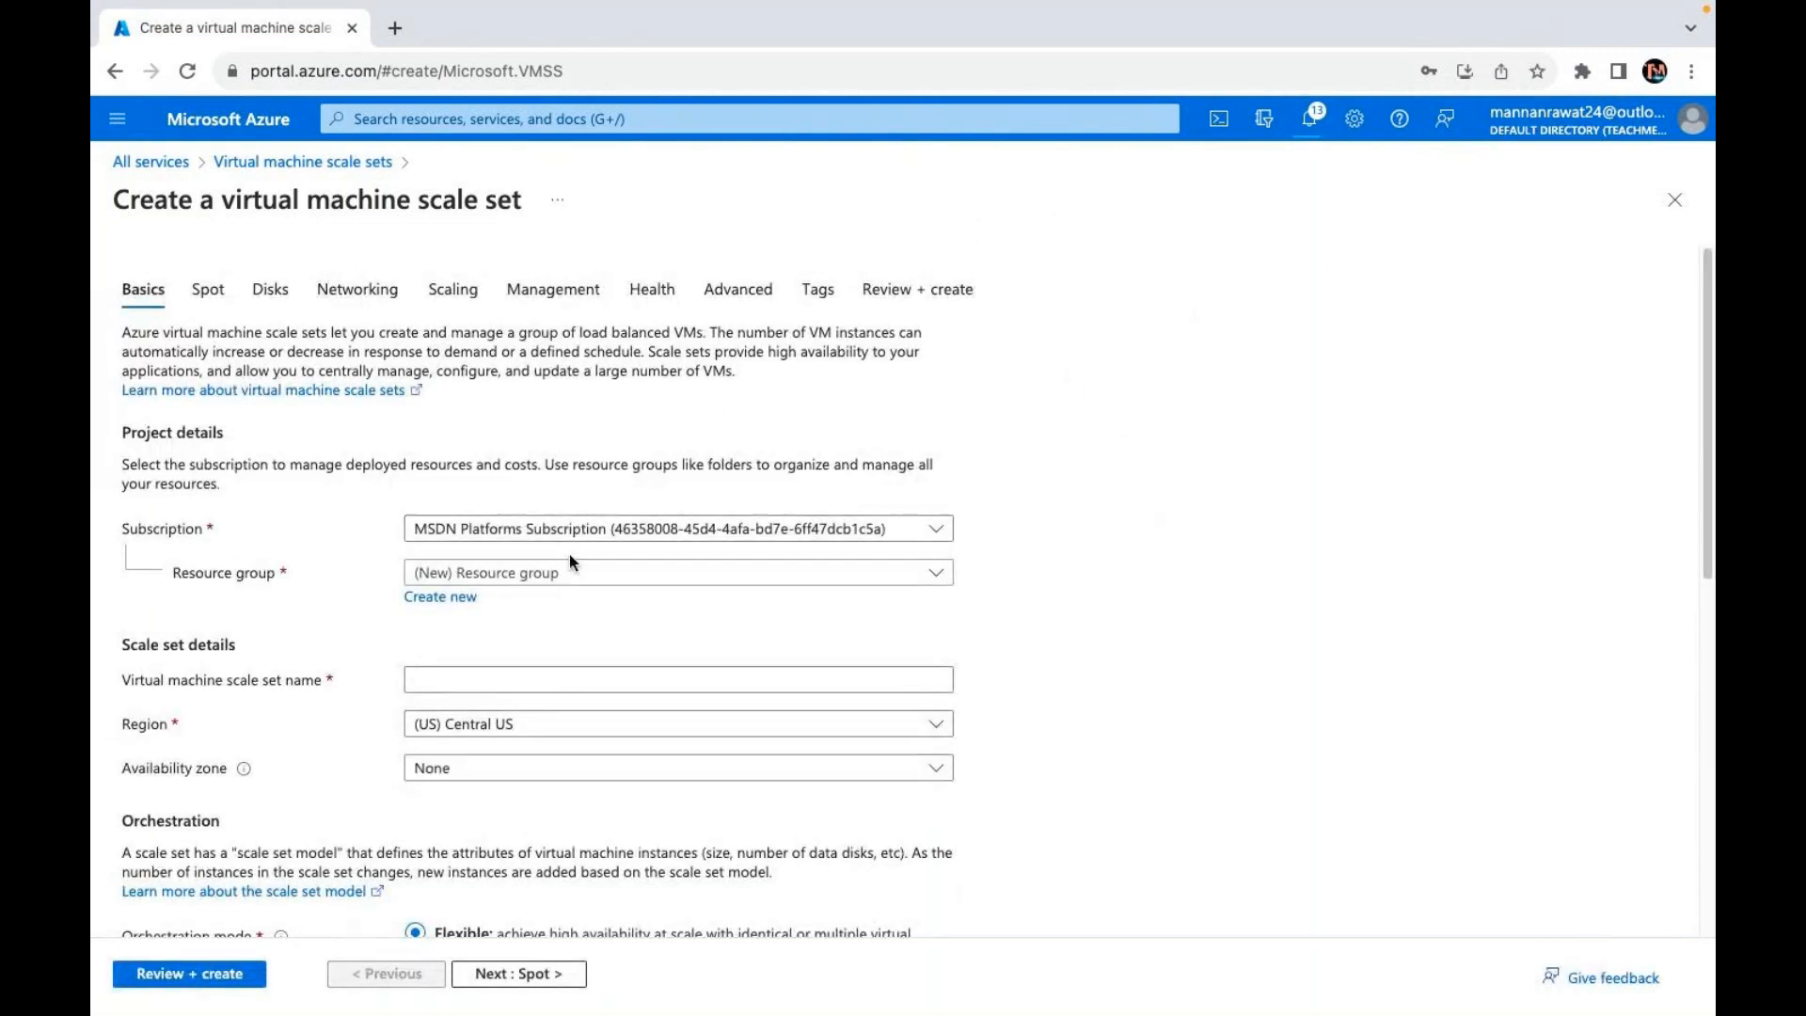
Step: Choose AVD-Class as the scale set's resource group on the Basics tab
left_click(521, 577)
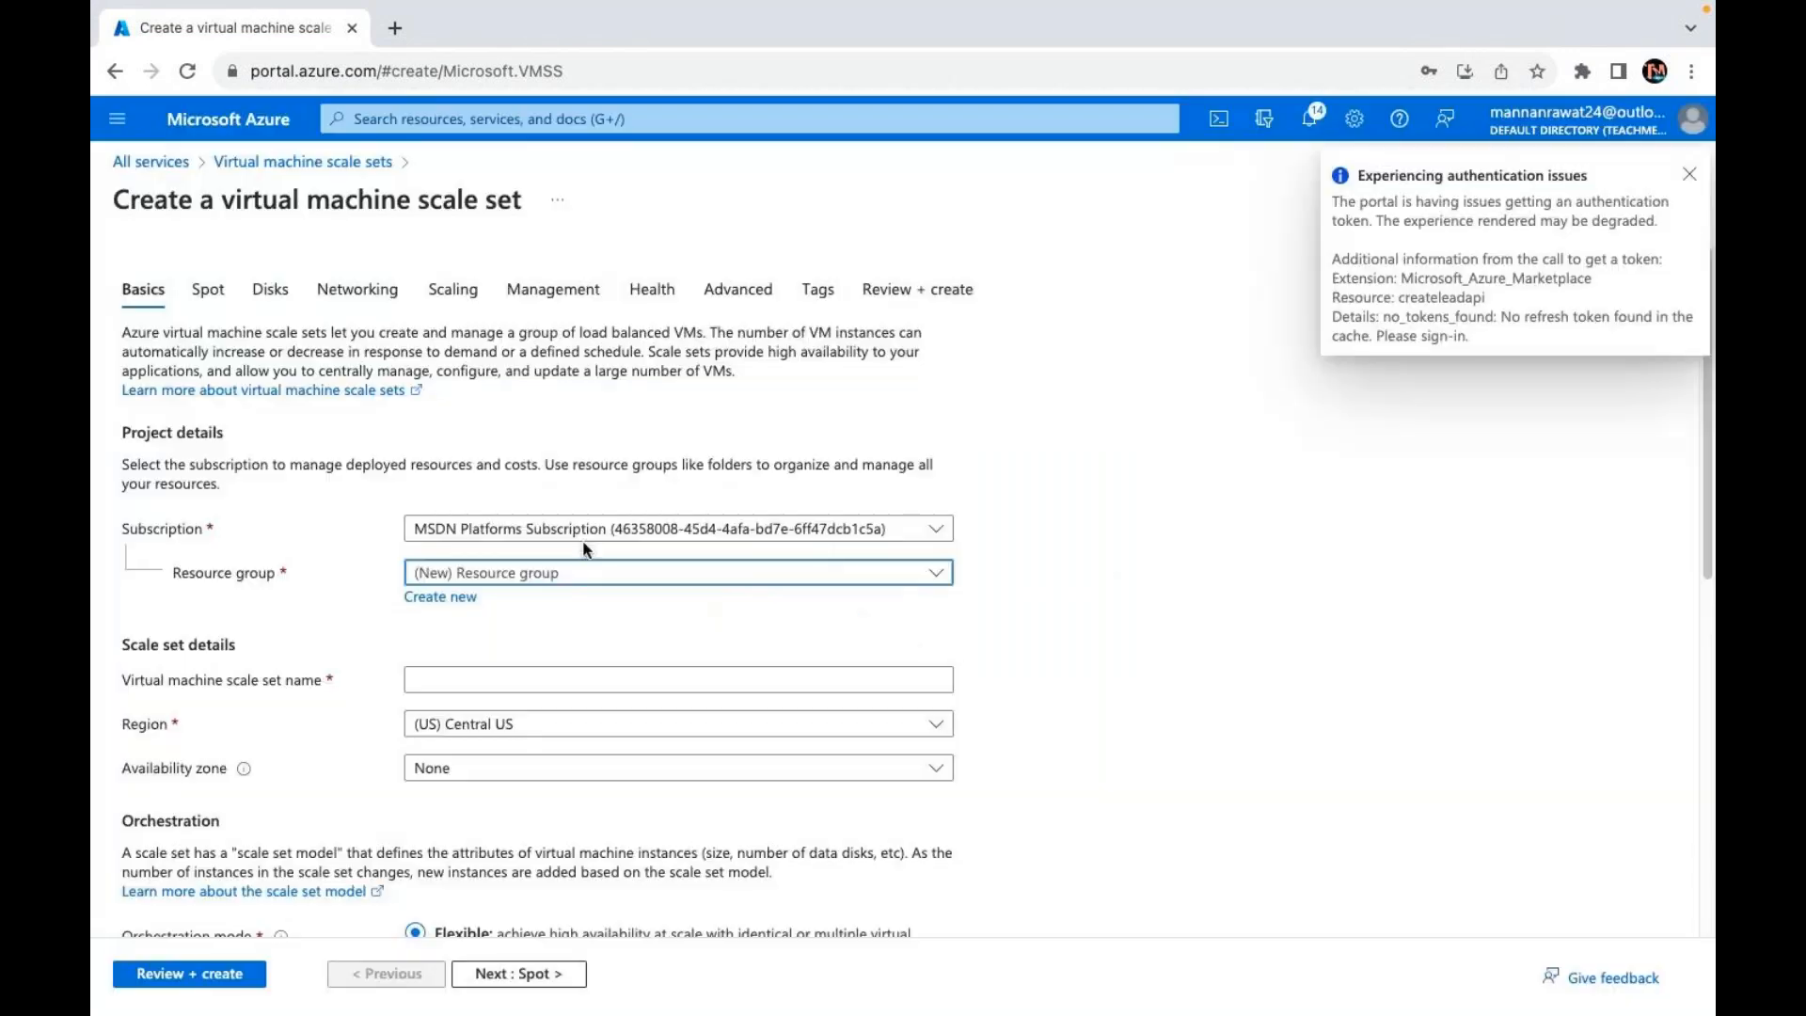
left_click(556, 571)
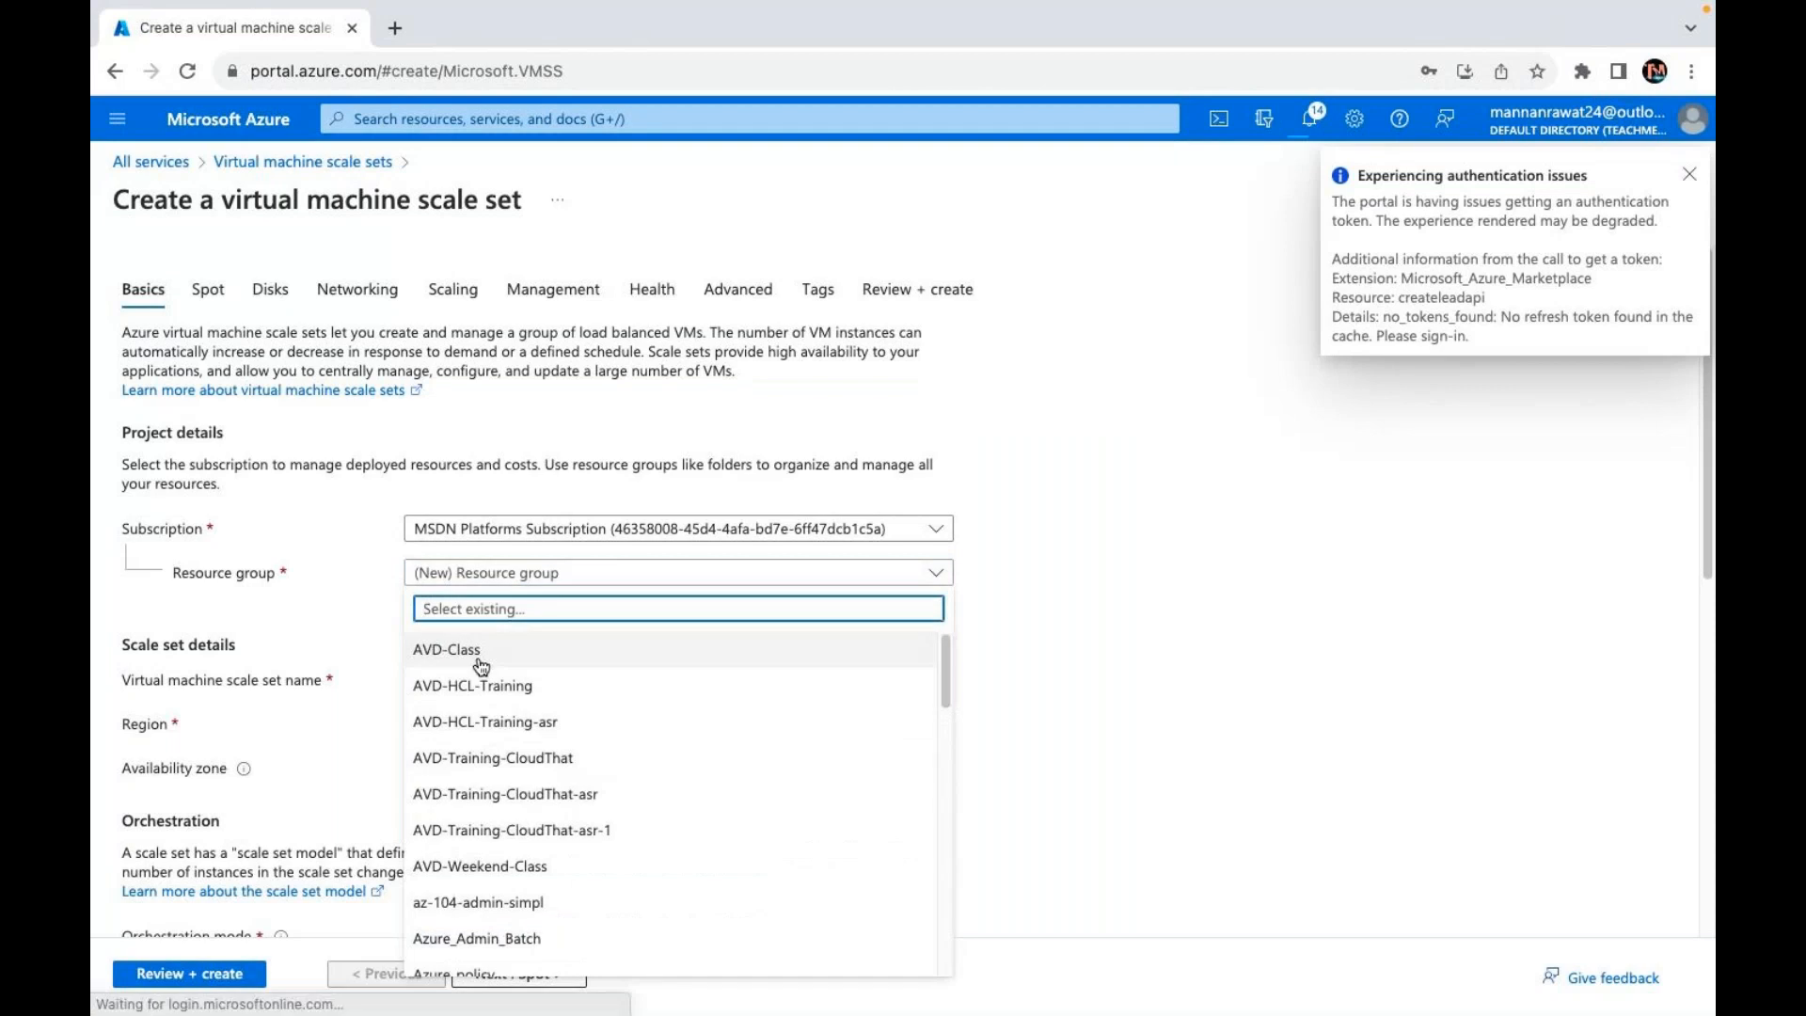
left_click(472, 653)
left_click(455, 676)
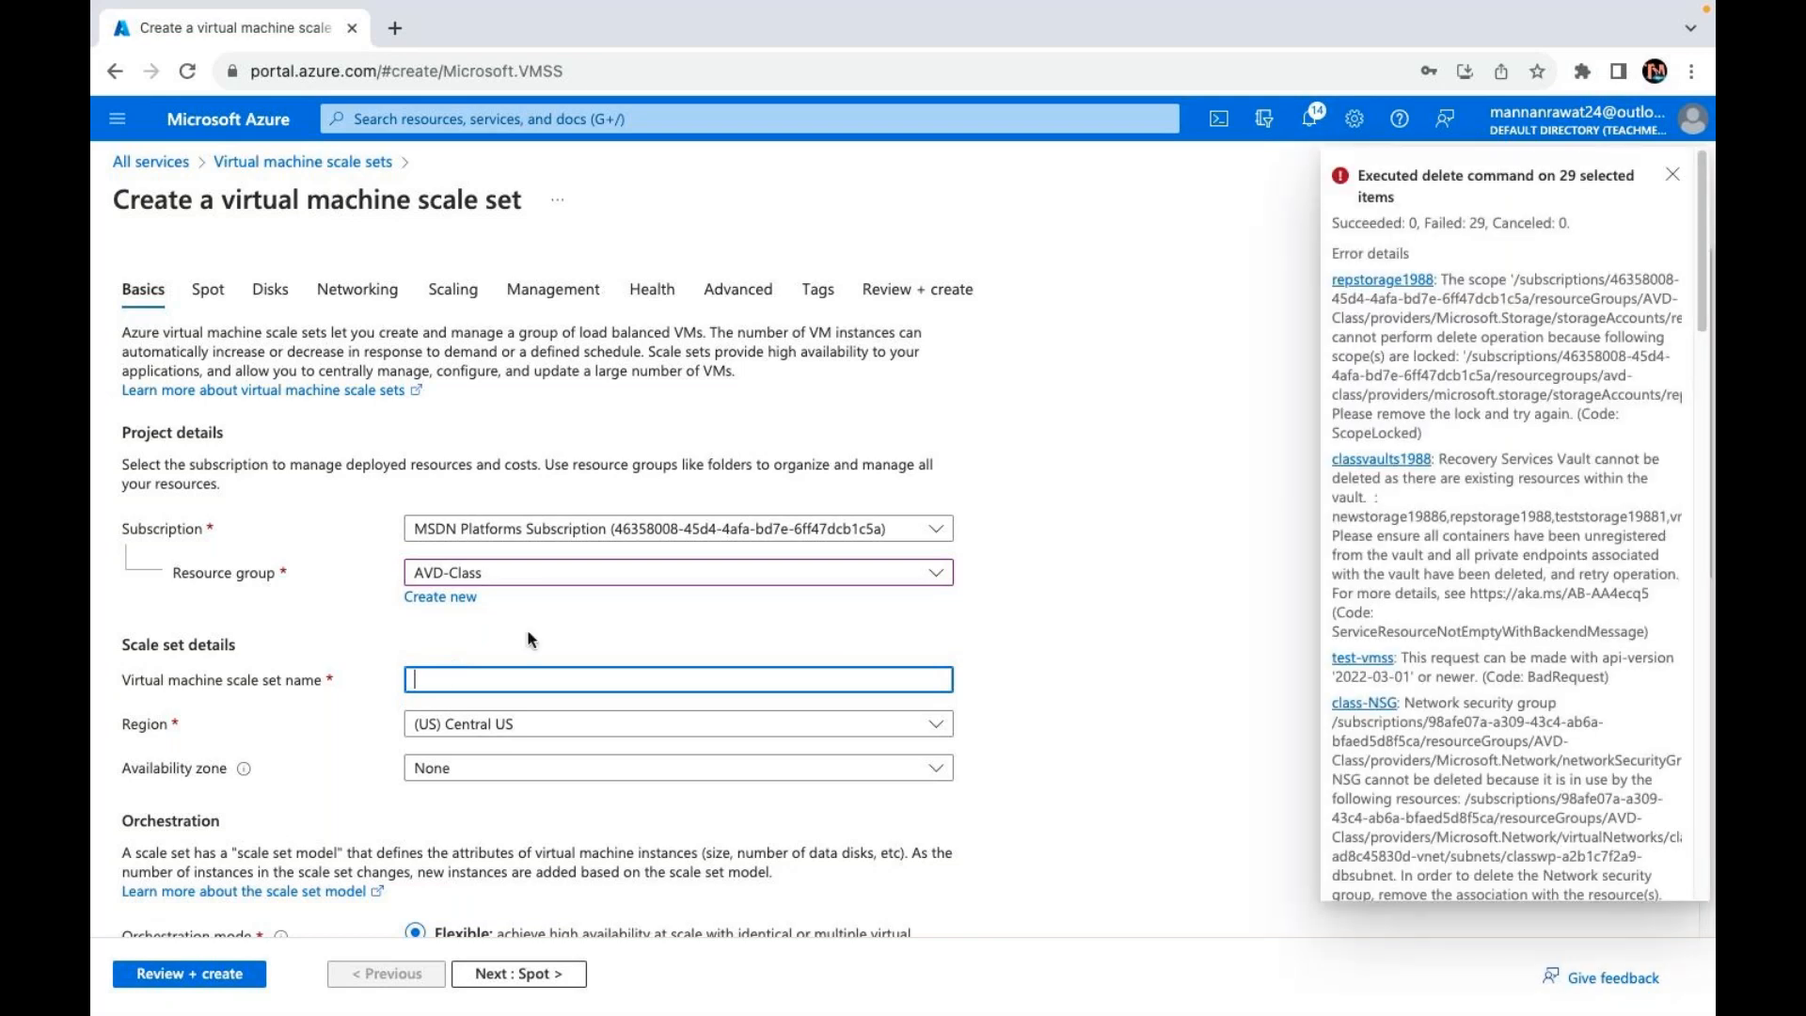
Step: Enter the scale set name (typed test-smss, then corrected) and keep no availability zone
type("test-s")
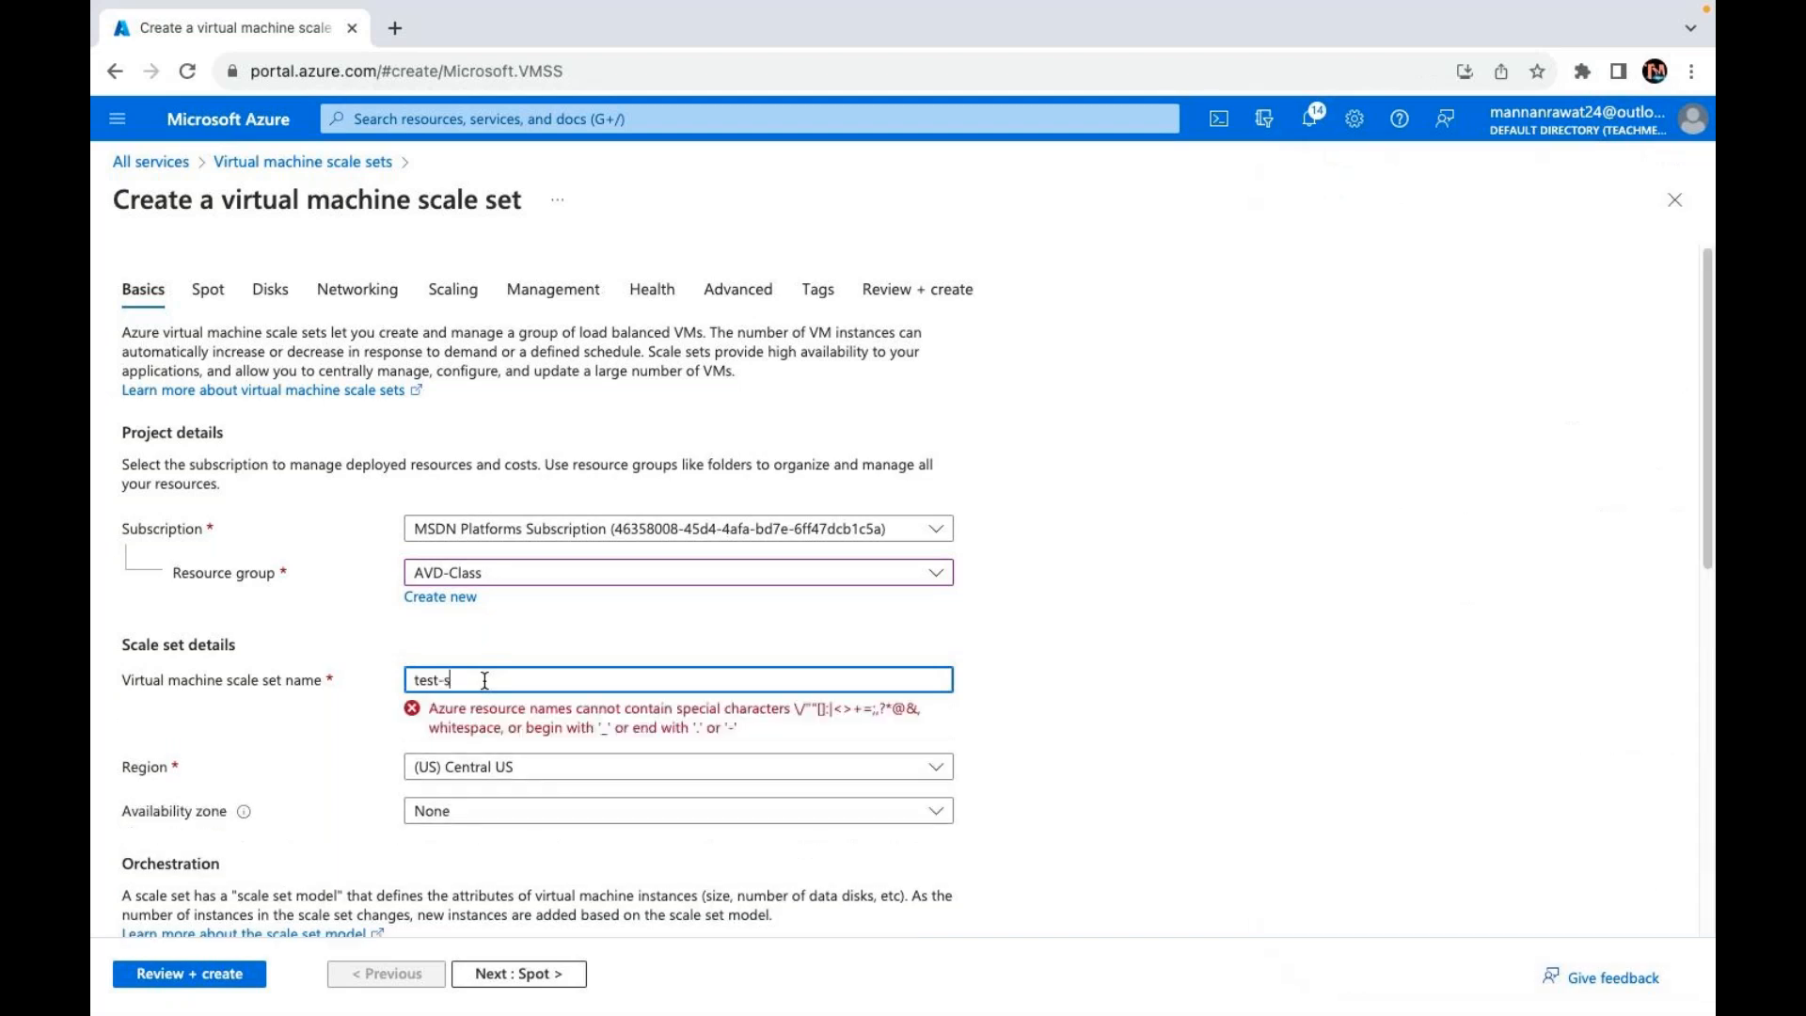
key("BackSpace")
type("vmss")
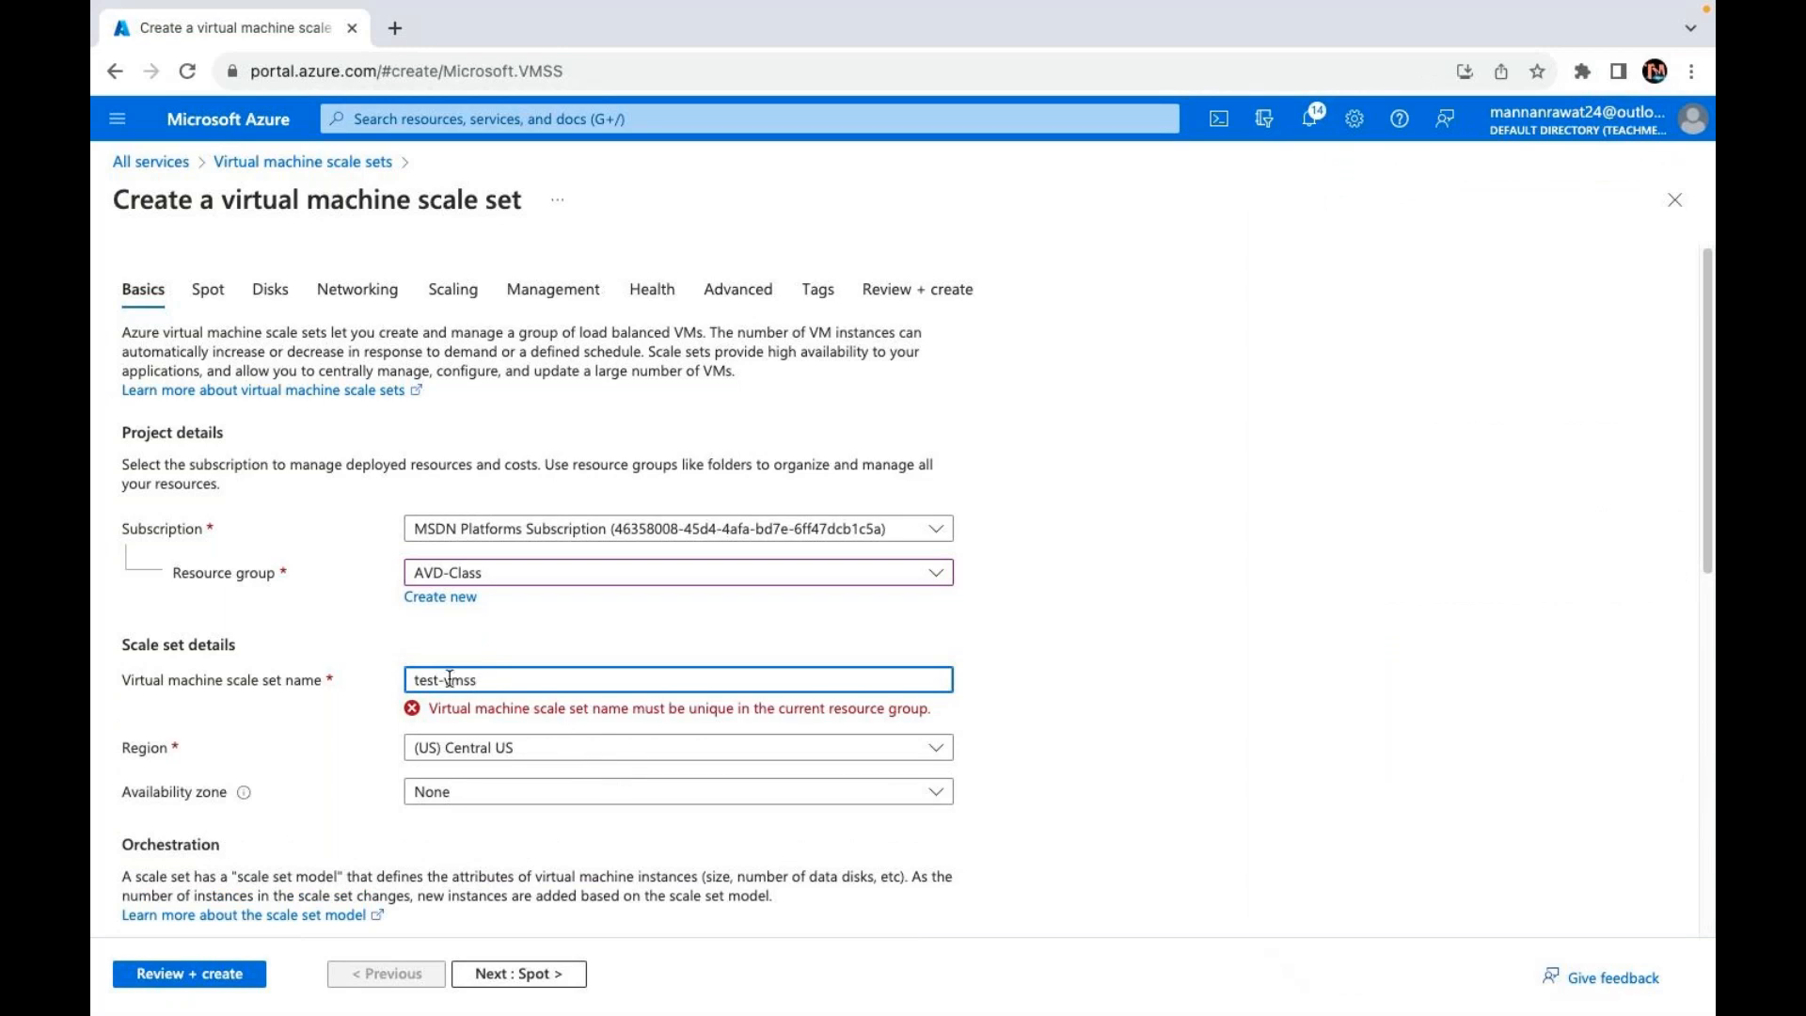
key("BackSpace")
left_click(649, 779)
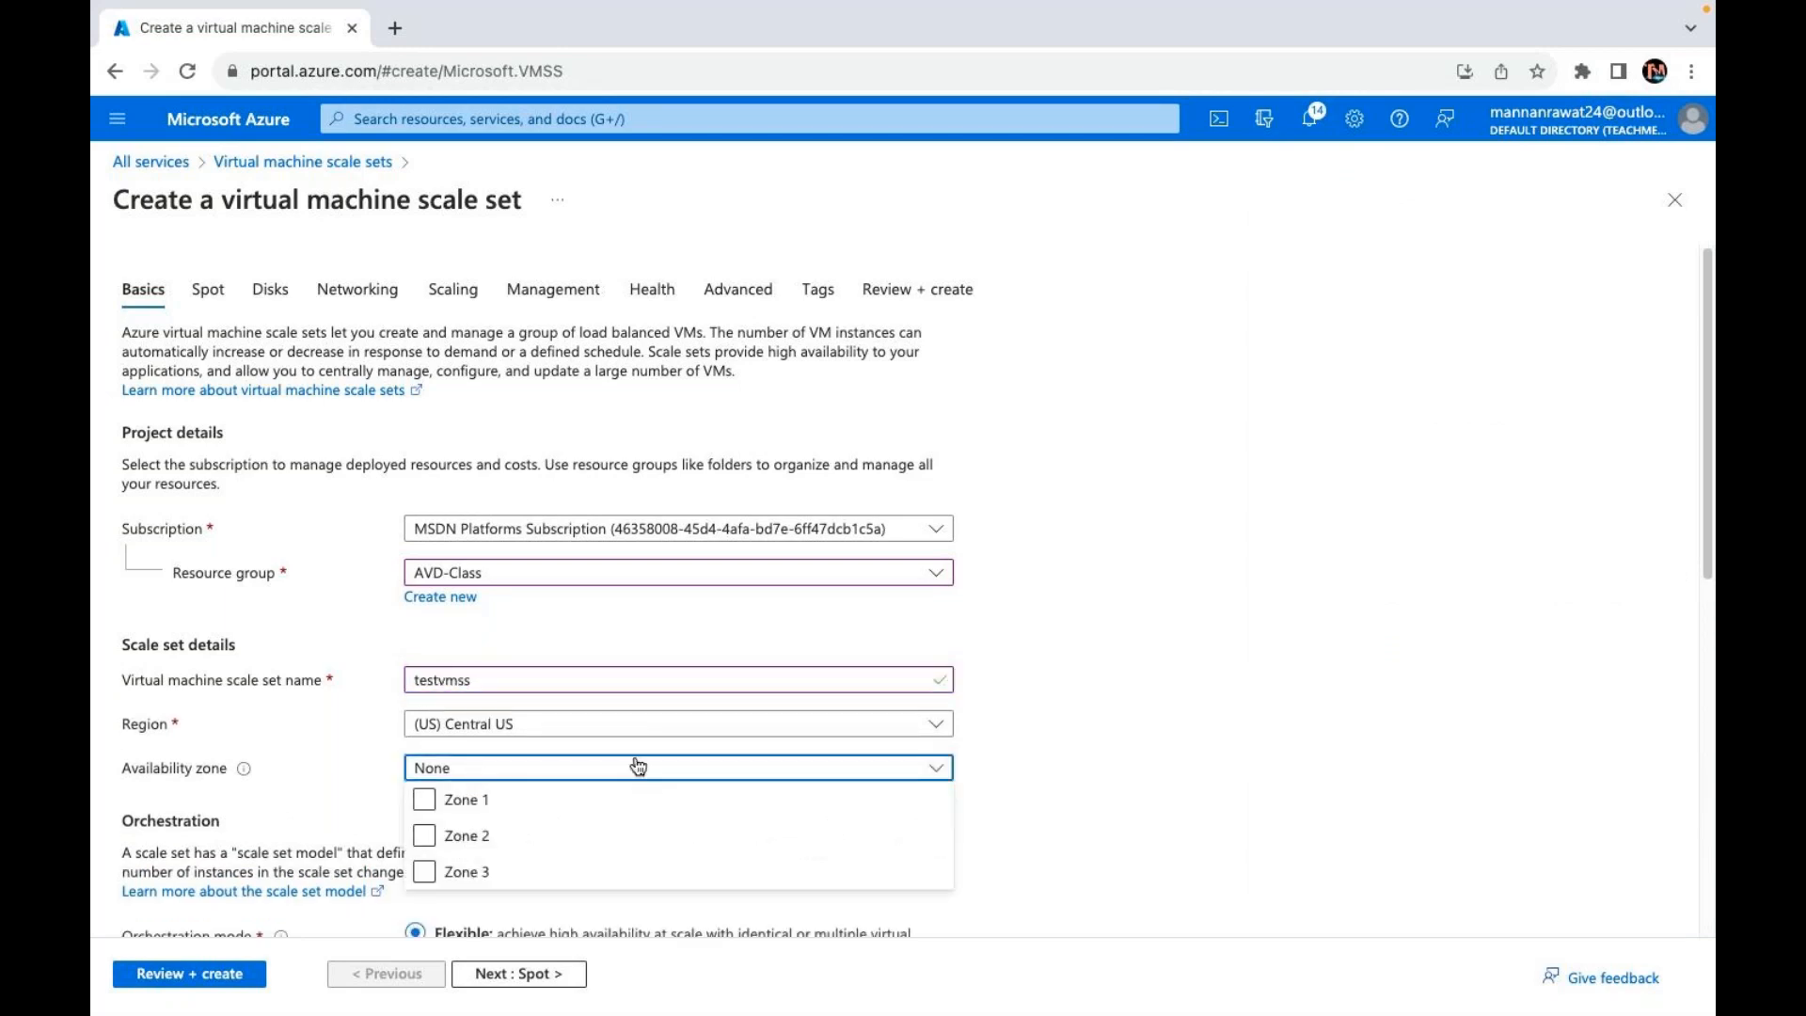
left_click(1240, 748)
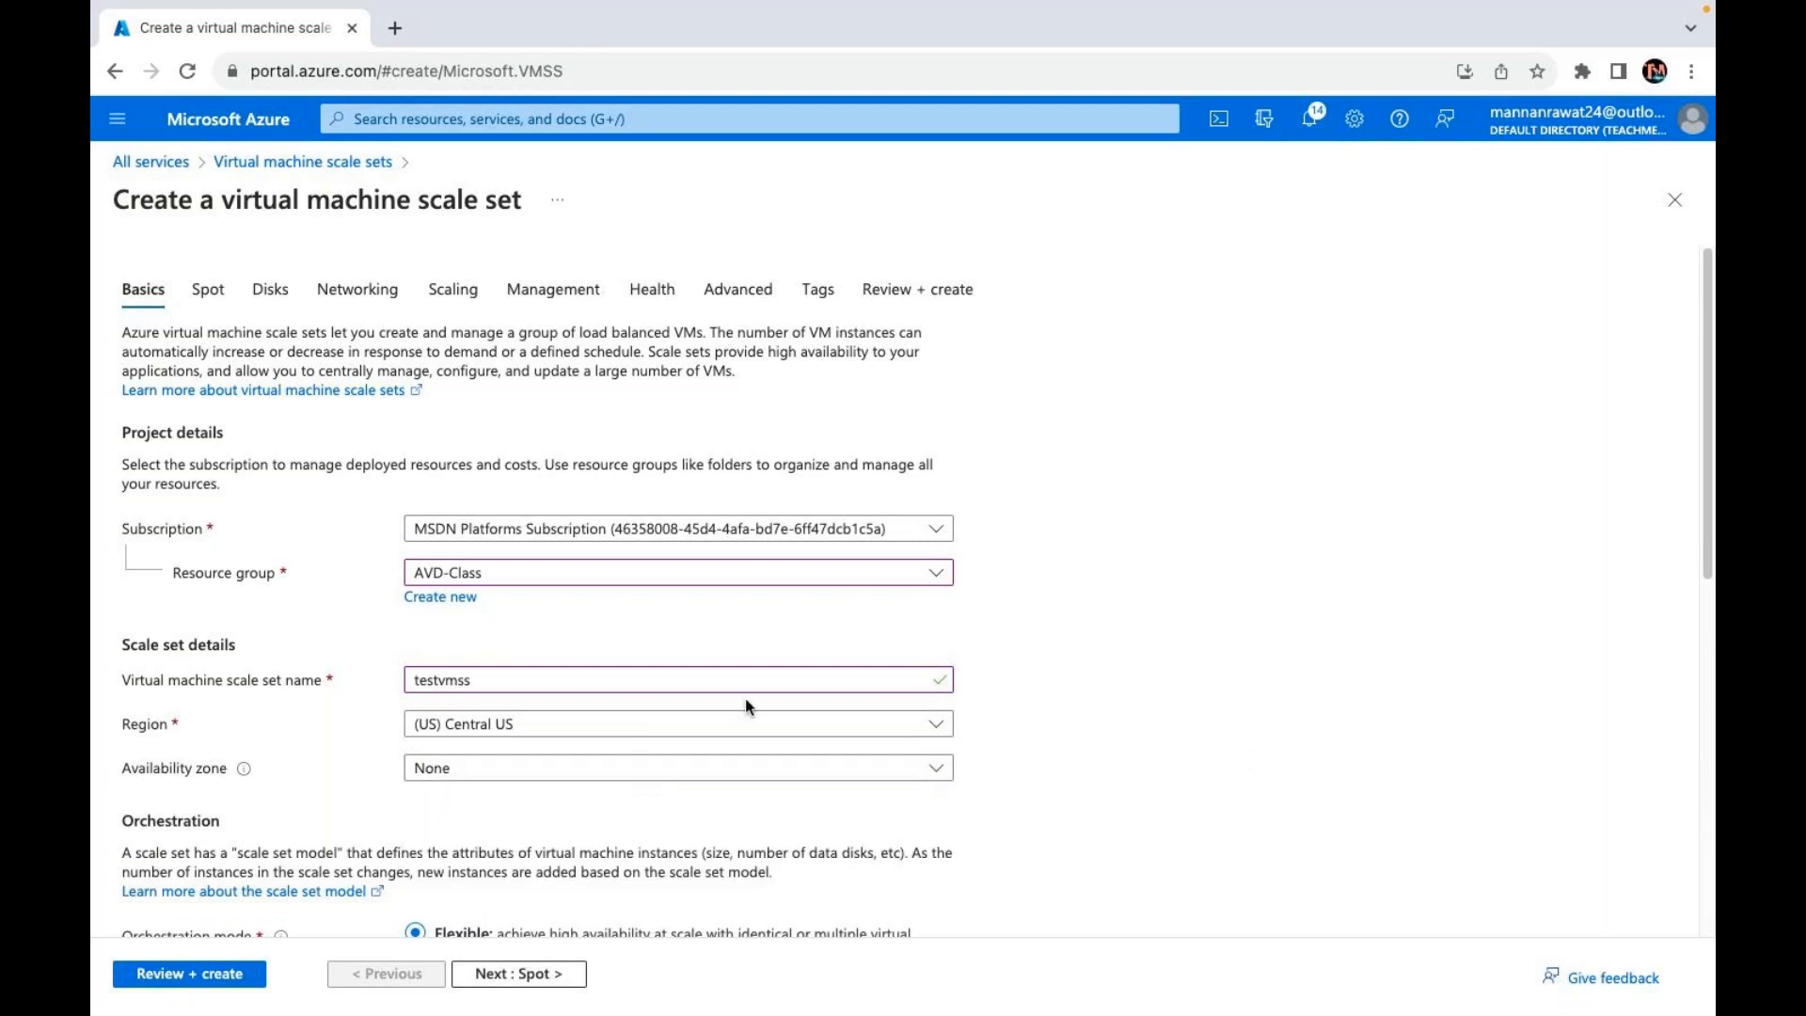
Step: Set security type to Standard and the image to Windows Server 2016 Datacenter
scroll(748, 705, "down", 3)
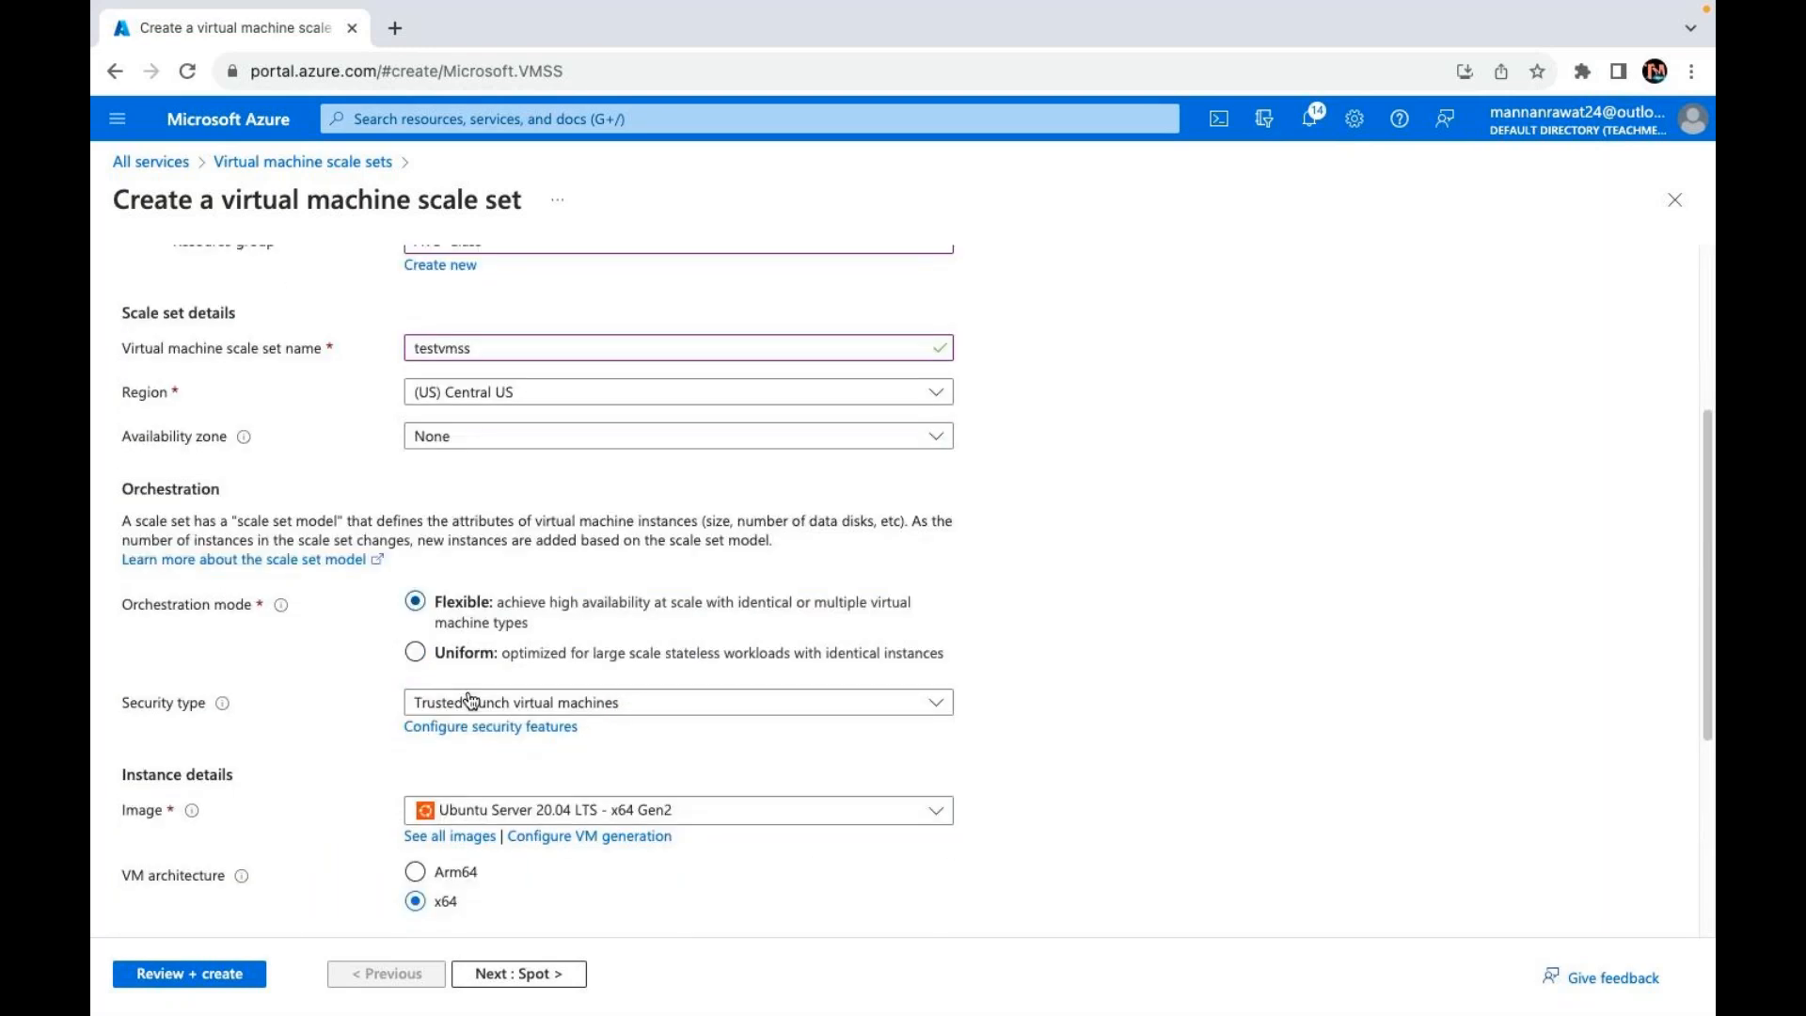
scroll(456, 611, "down", 3)
scroll(483, 435, "down", 2)
left_click(530, 318)
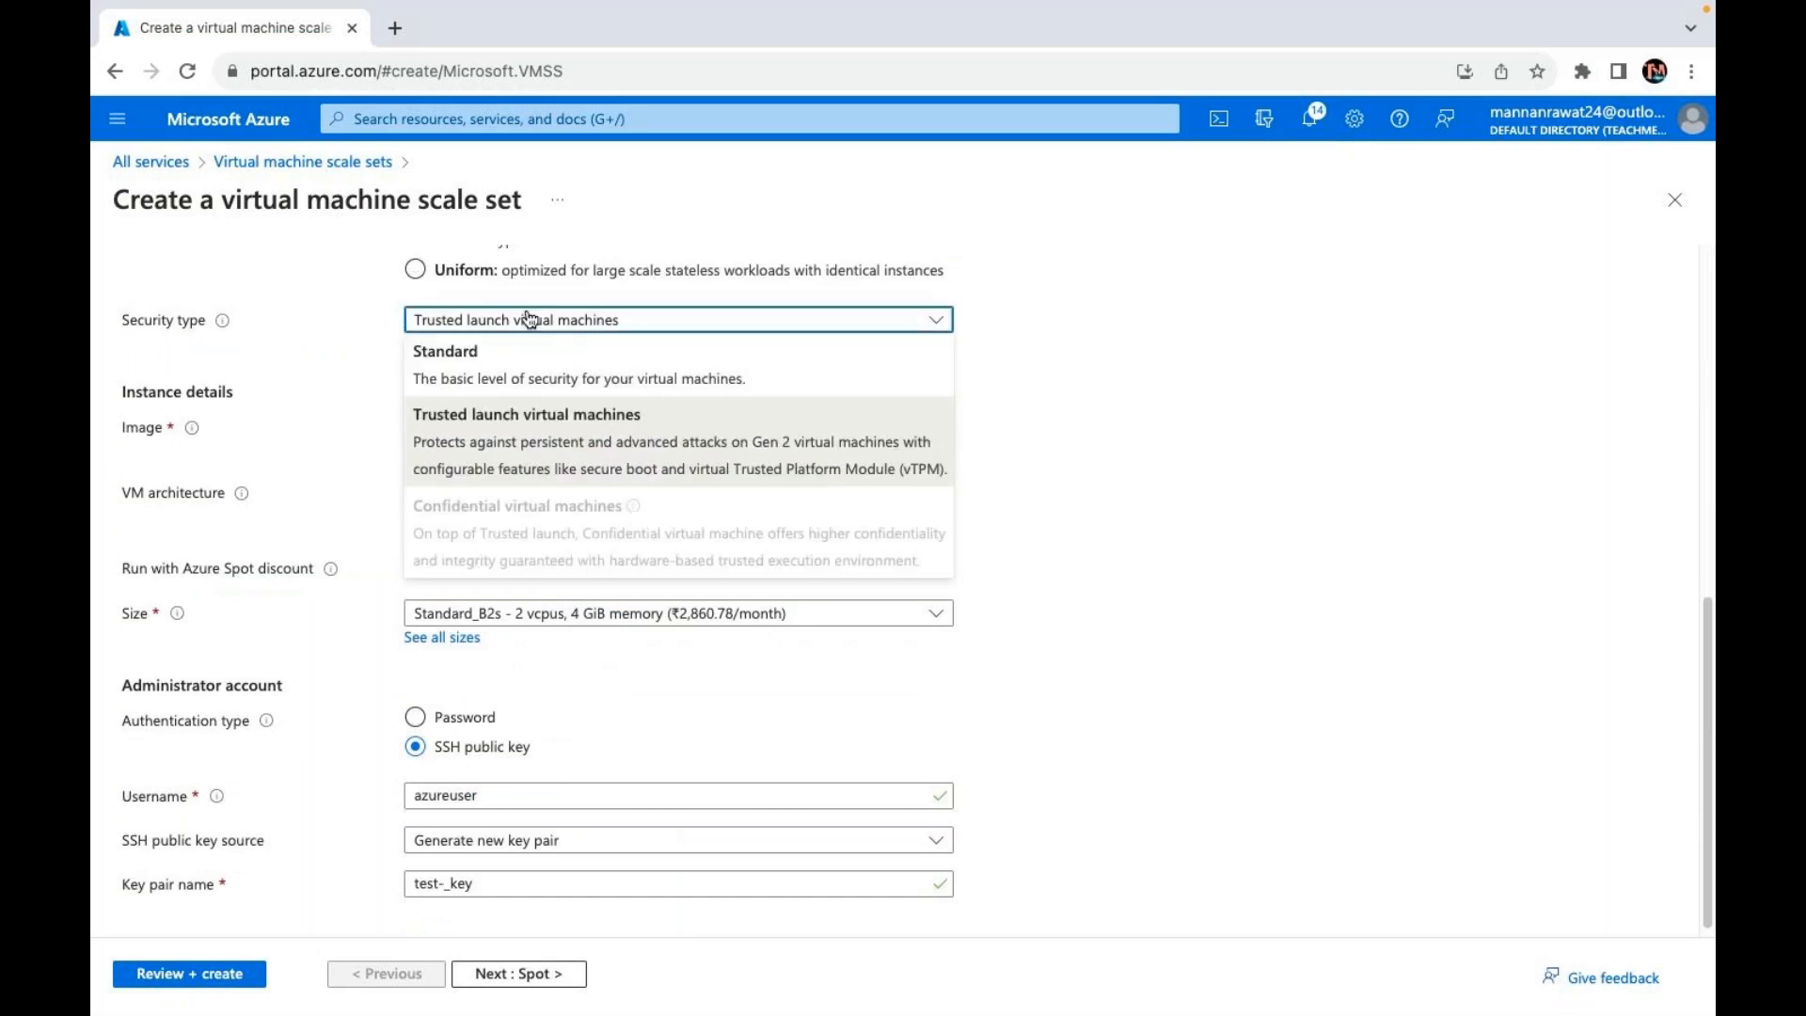
left_click(465, 357)
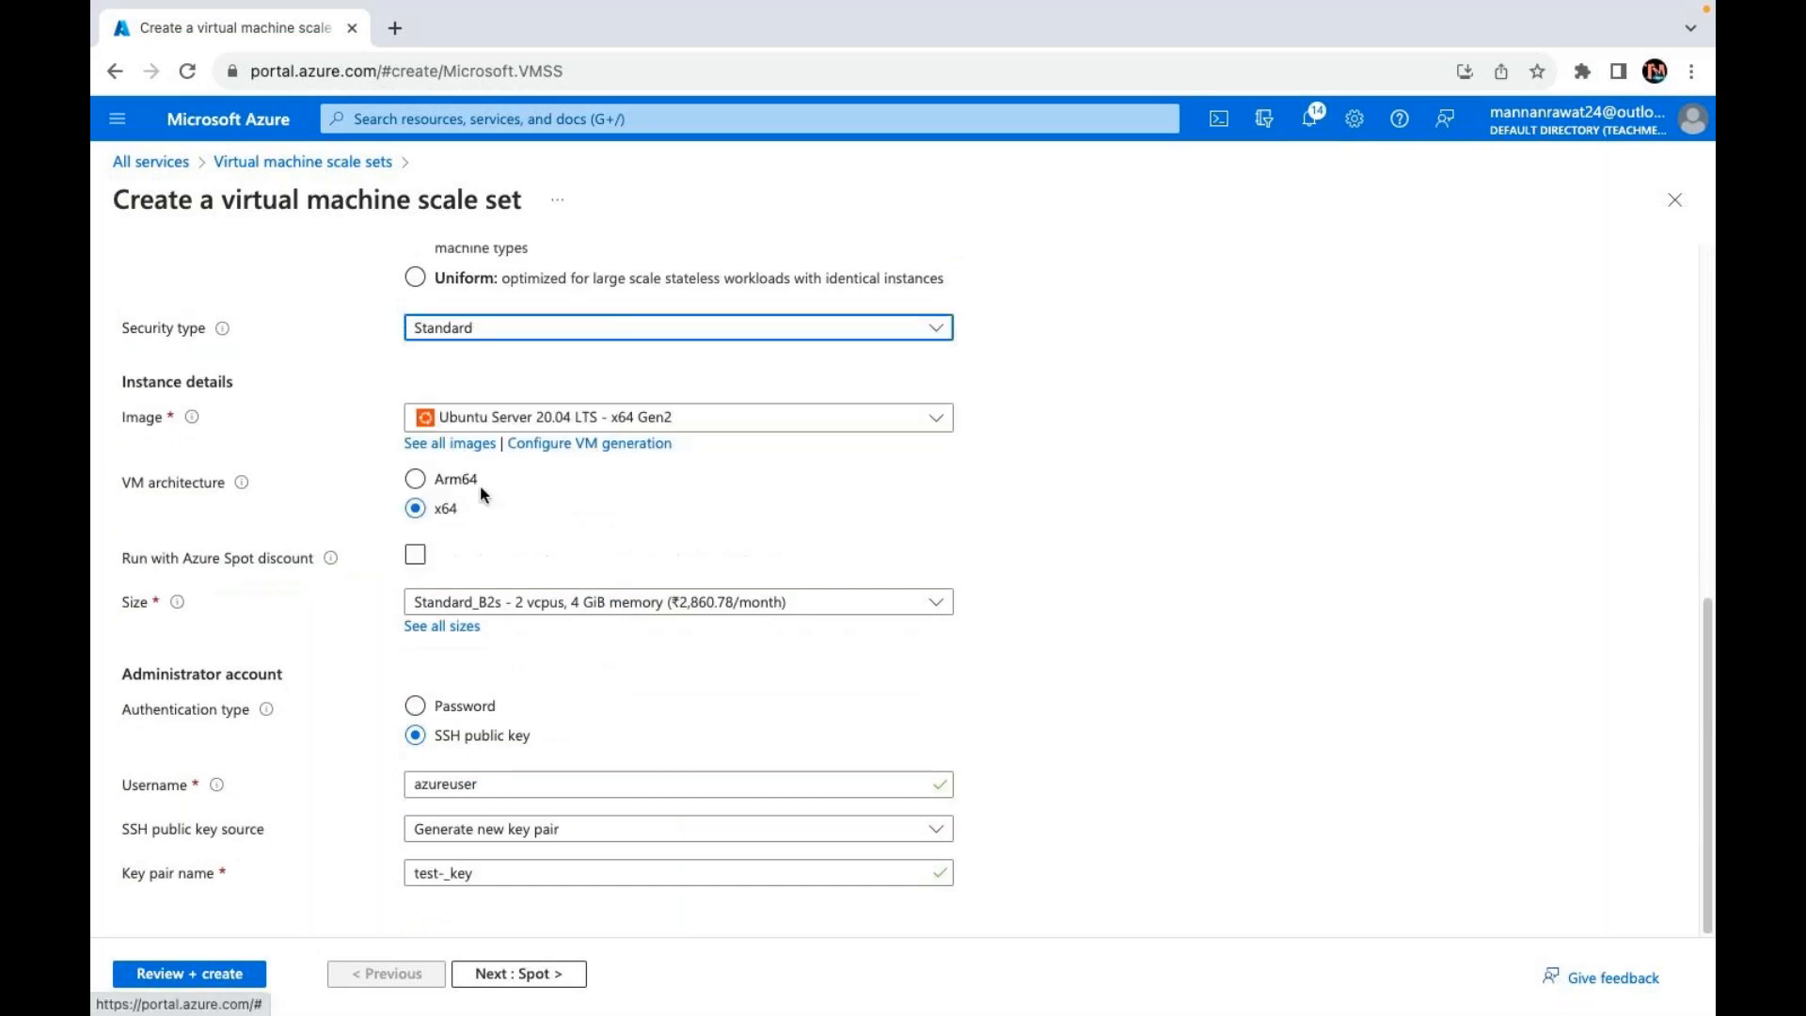
left_click(614, 425)
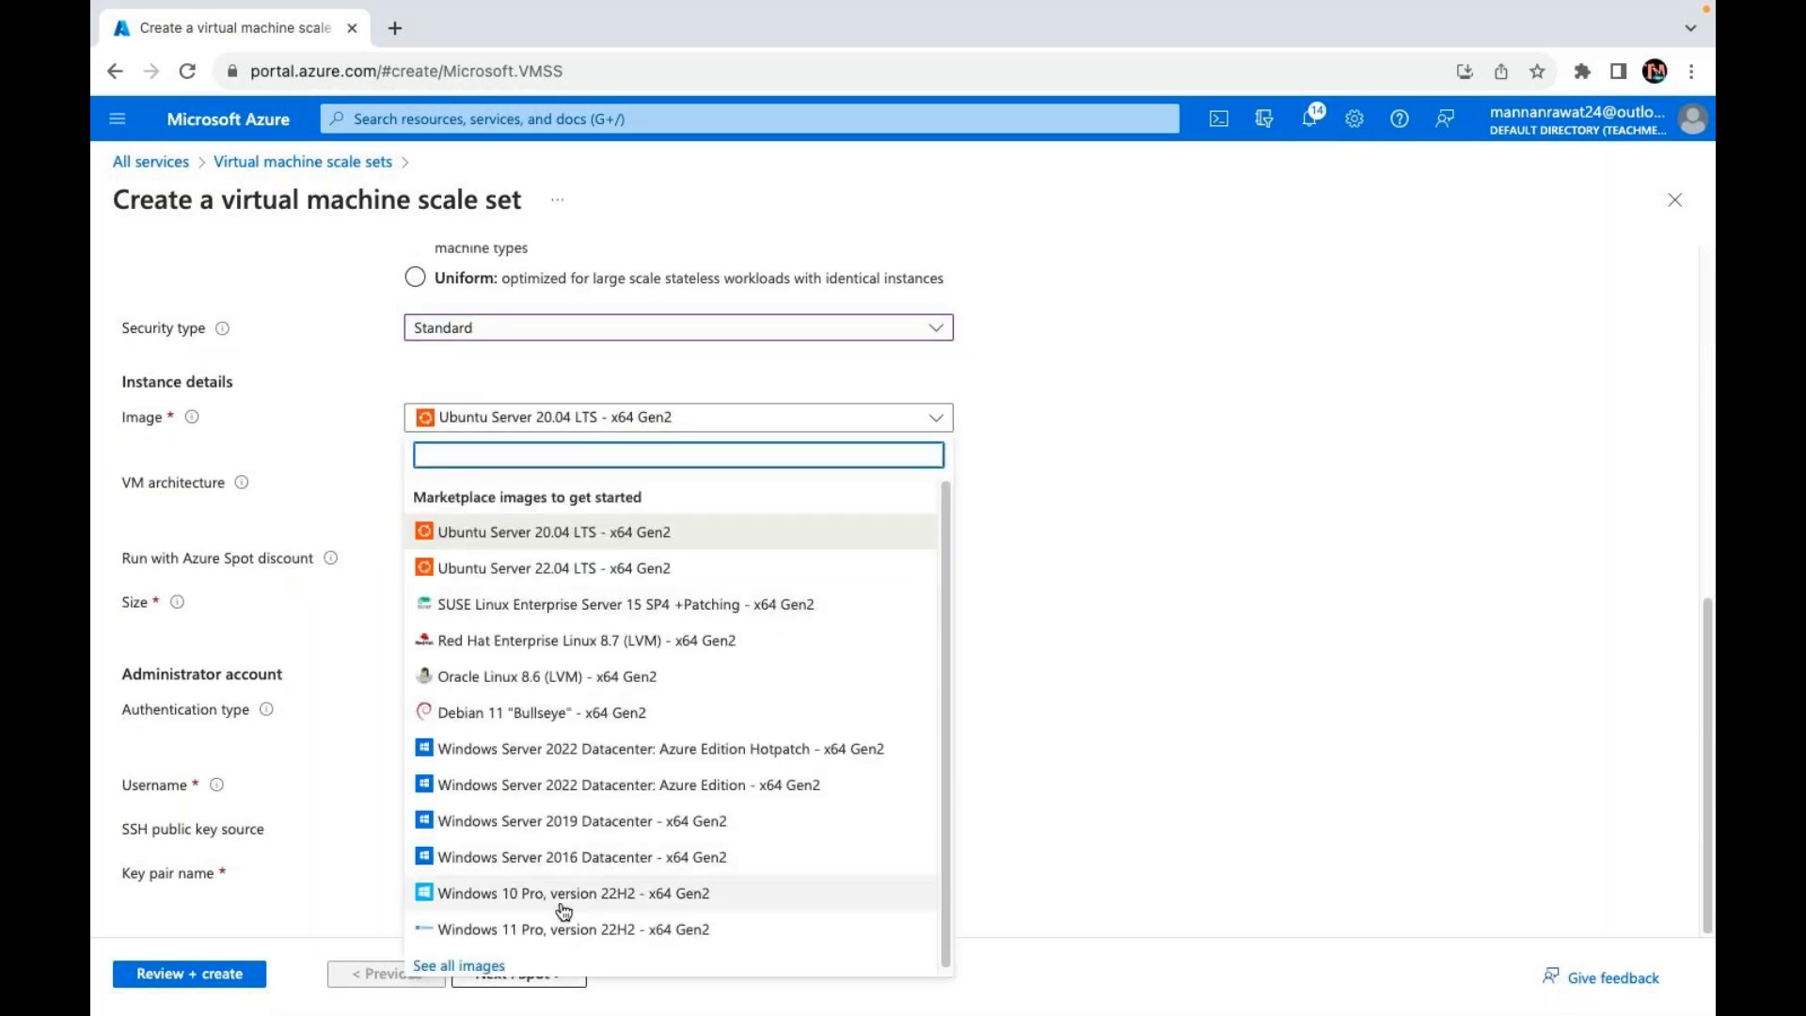
left_click(605, 863)
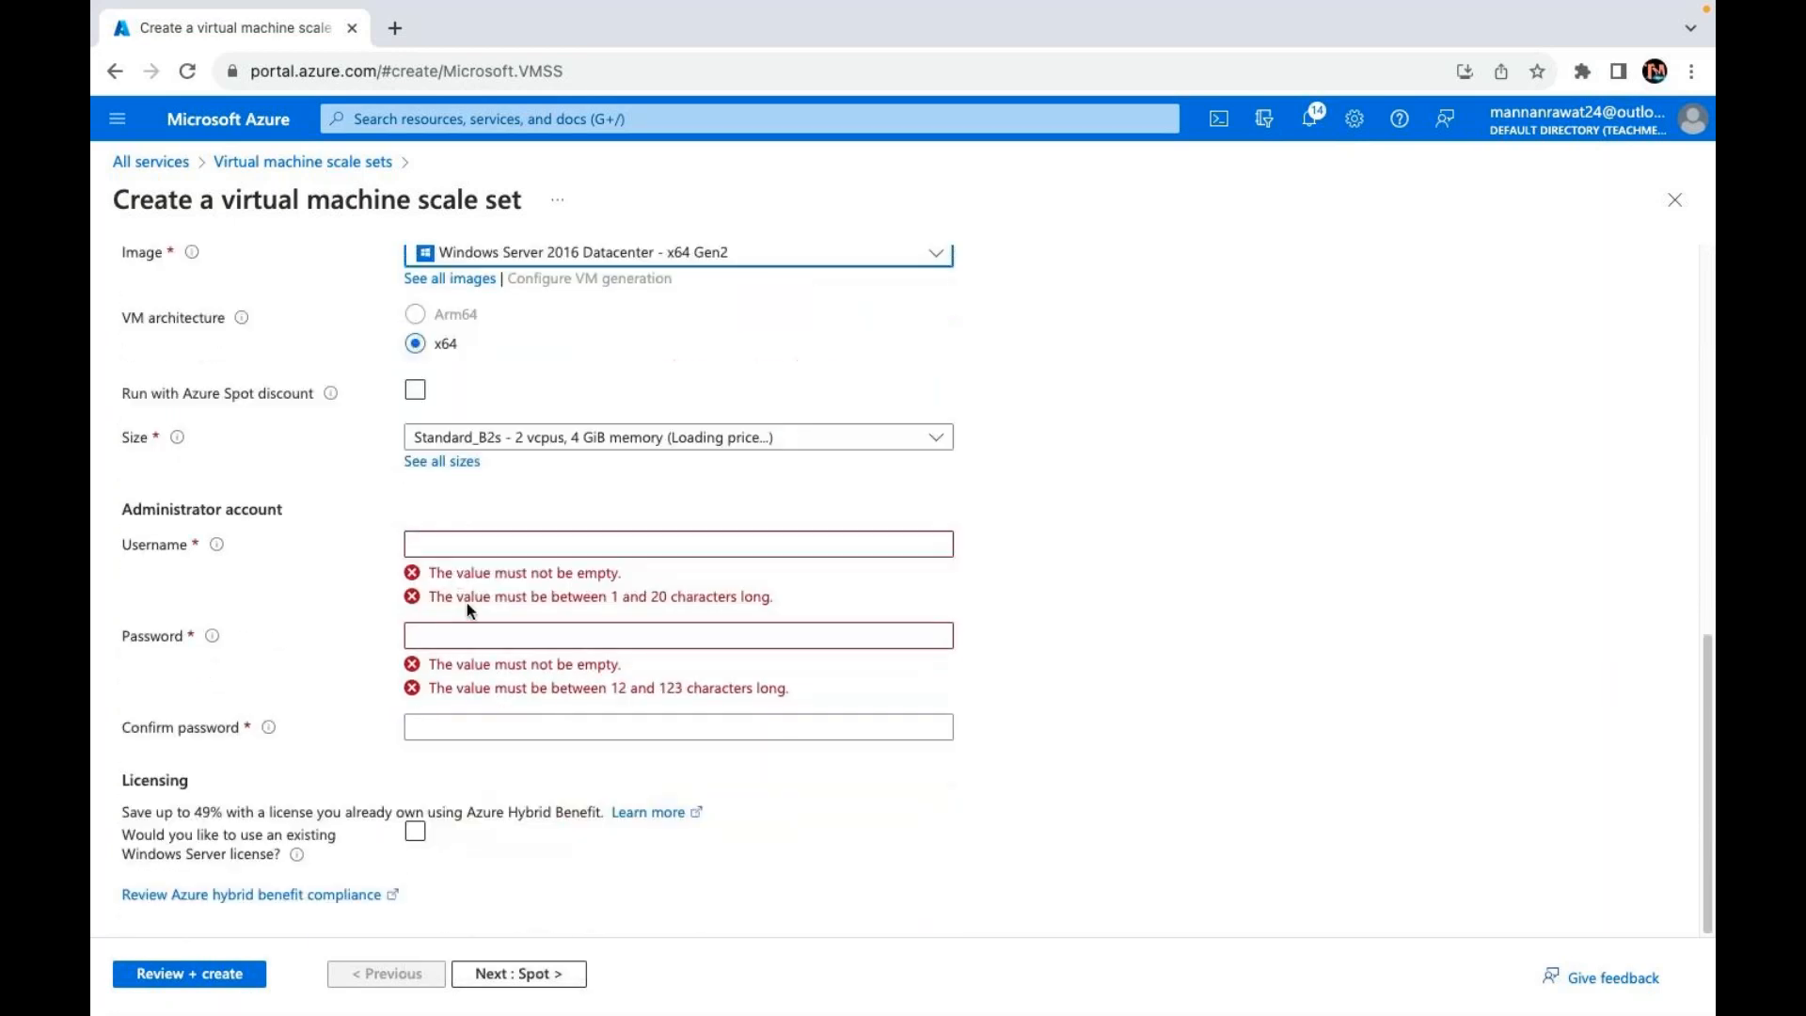
Step: Set administrator username 'web' and enter a matching password in both password fields
left_click(455, 585)
type("web")
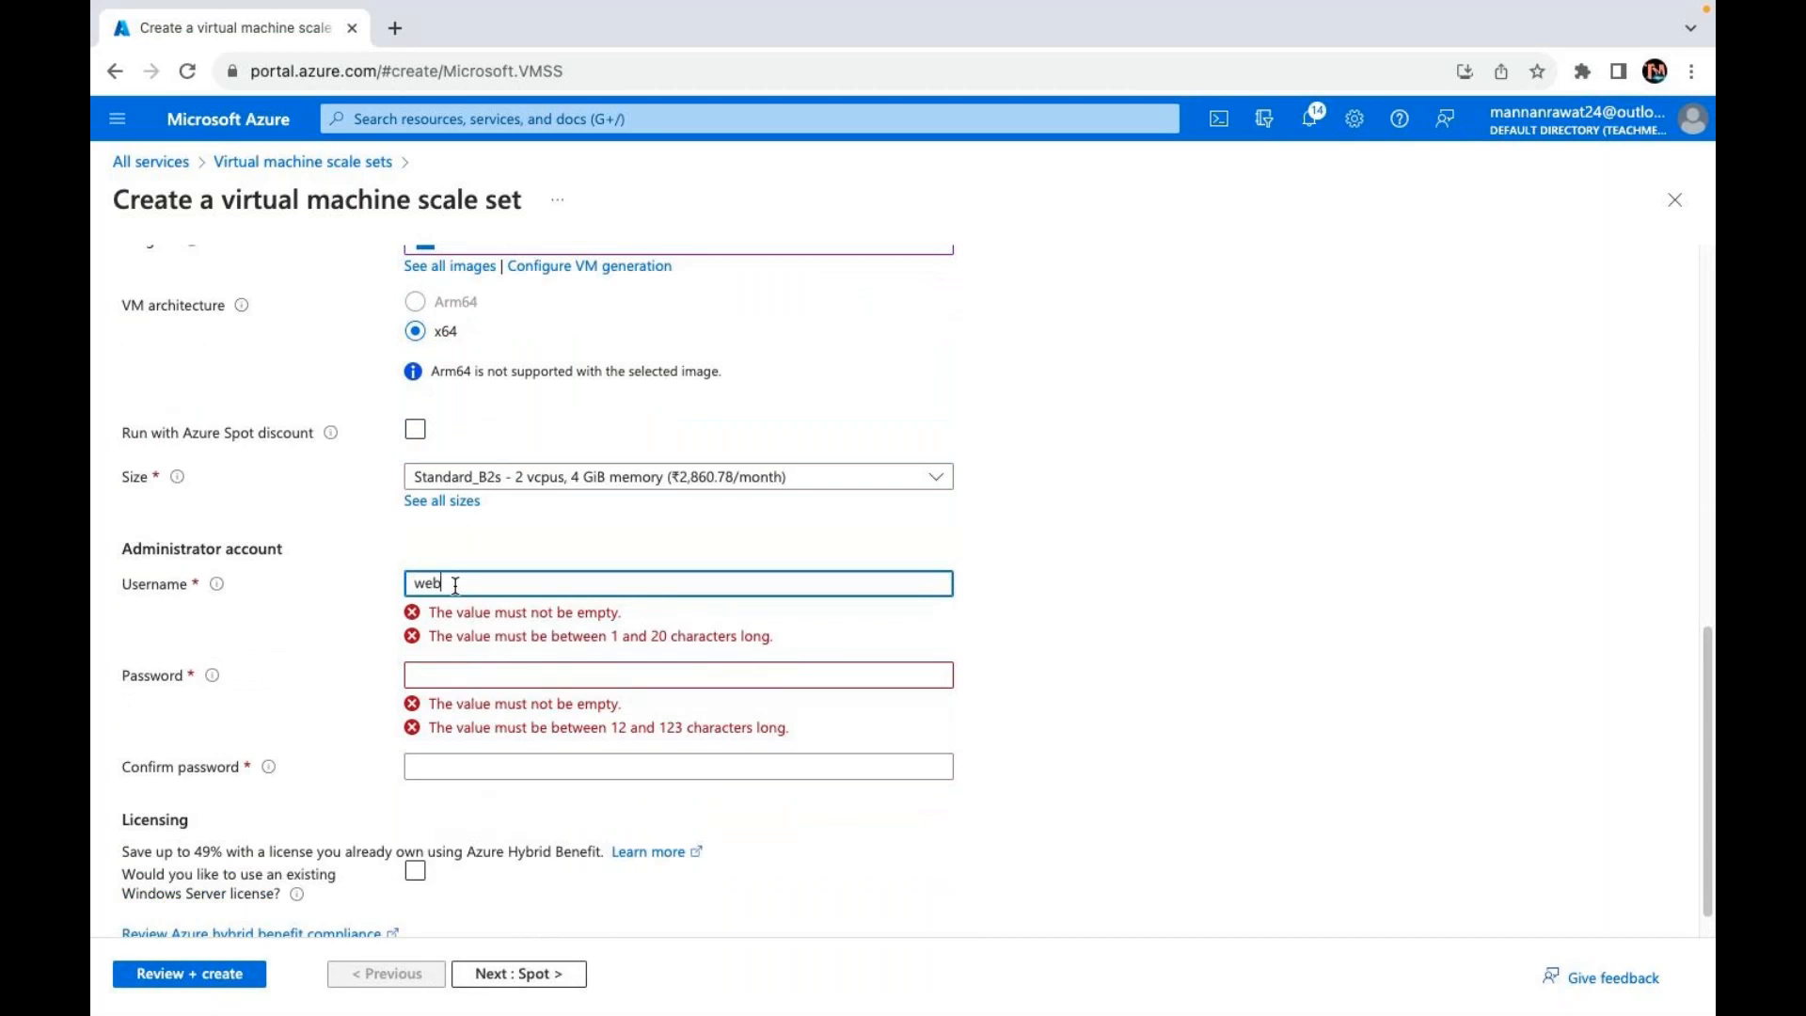
key("Tab")
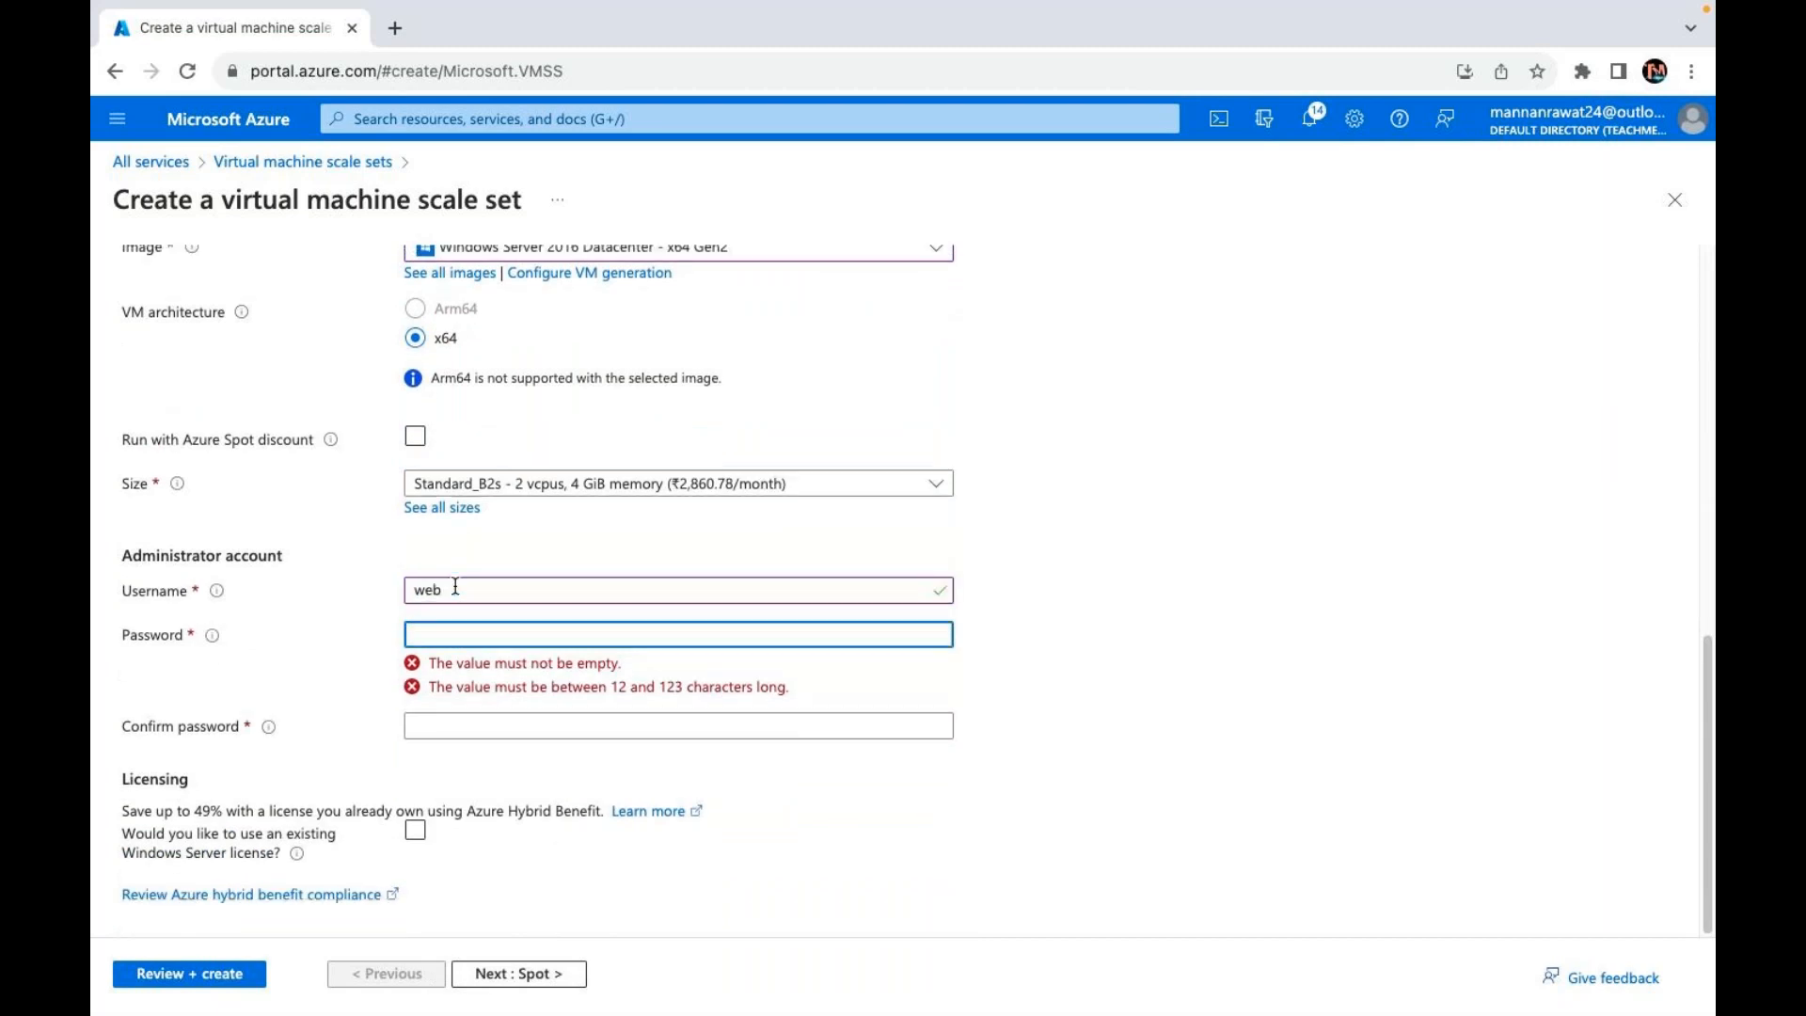
type("************")
key("Tab")
type("************")
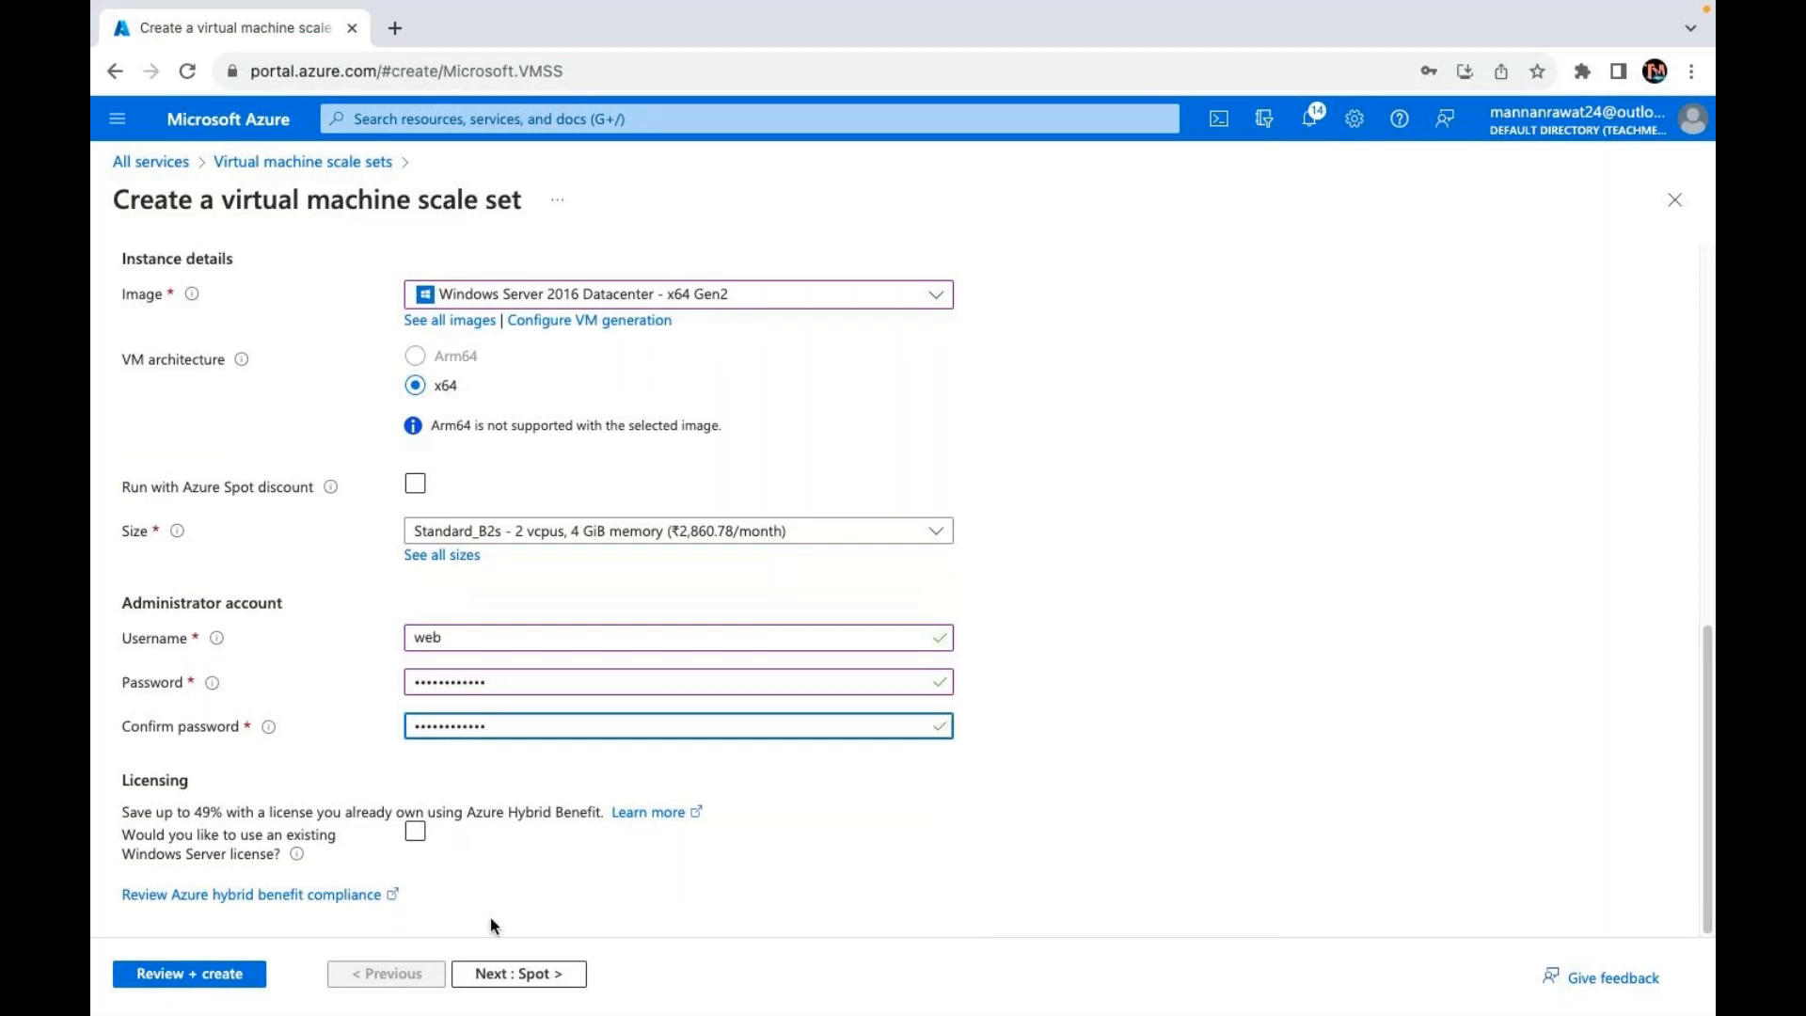
left_click(529, 982)
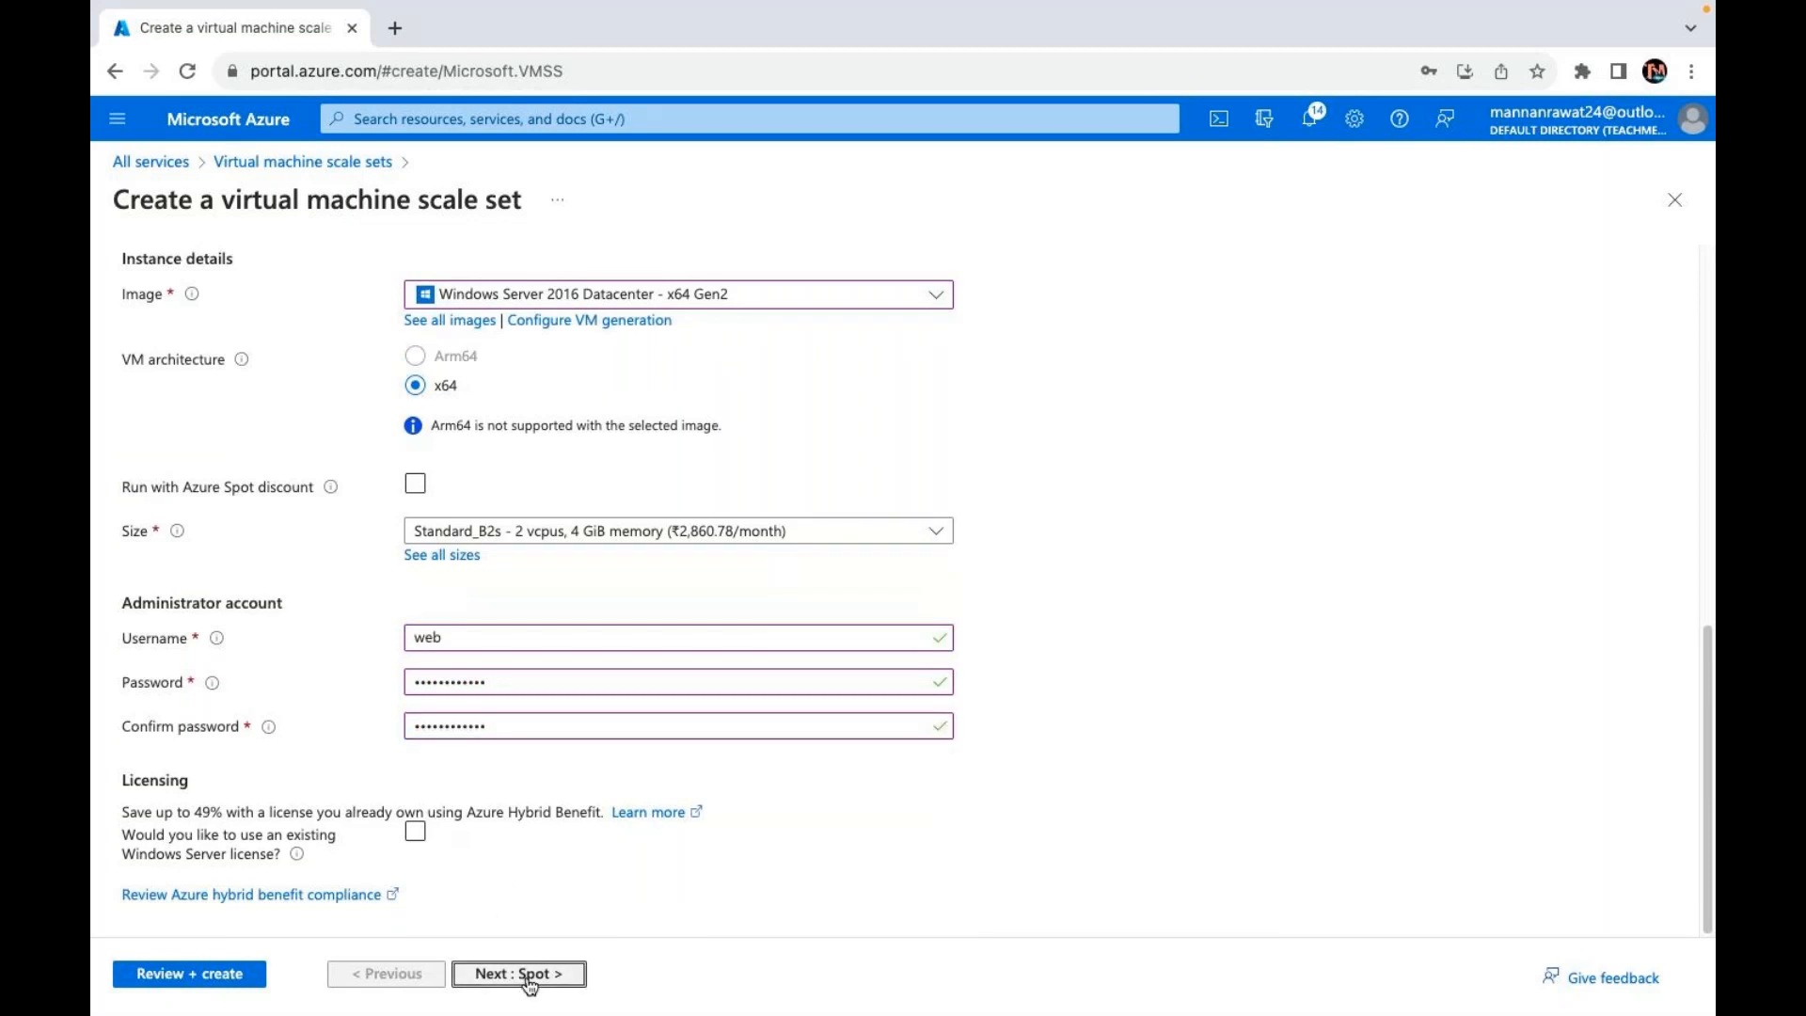
Step: Skip through Spot and Disks to Networking and edit the network interface
left_click(530, 982)
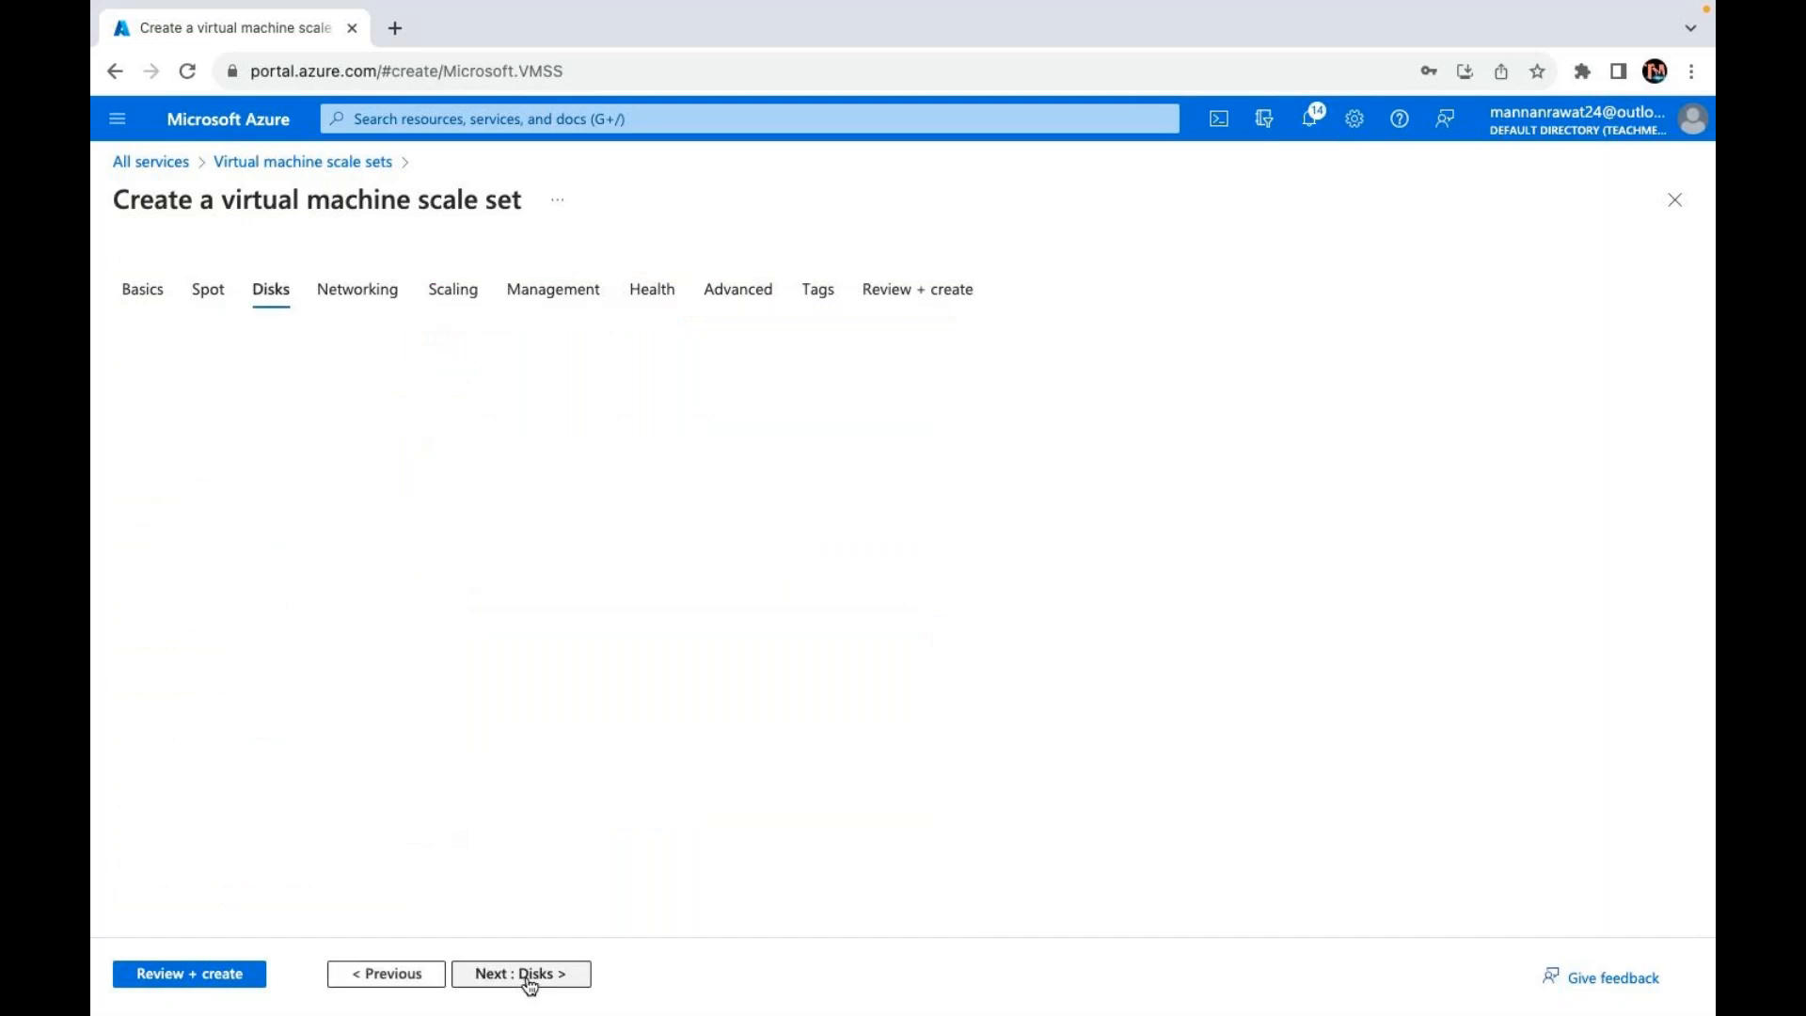
left_click(543, 975)
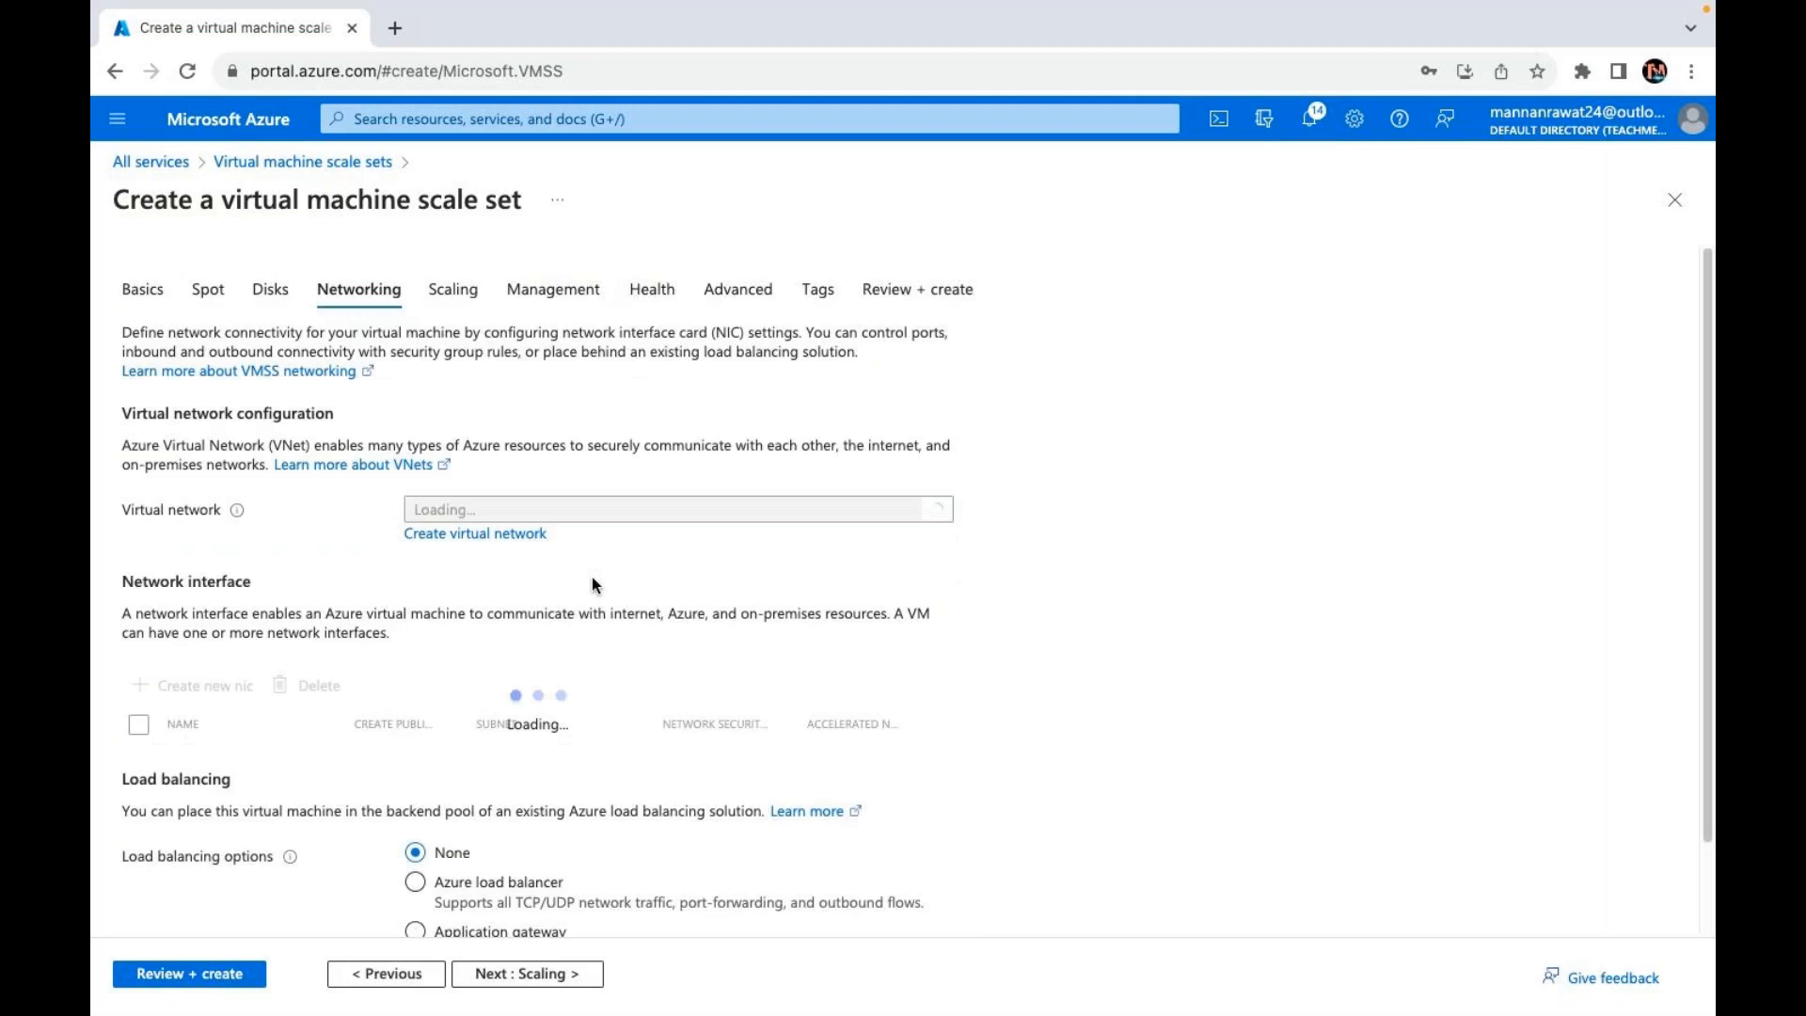
scroll(499, 701, "down", 1)
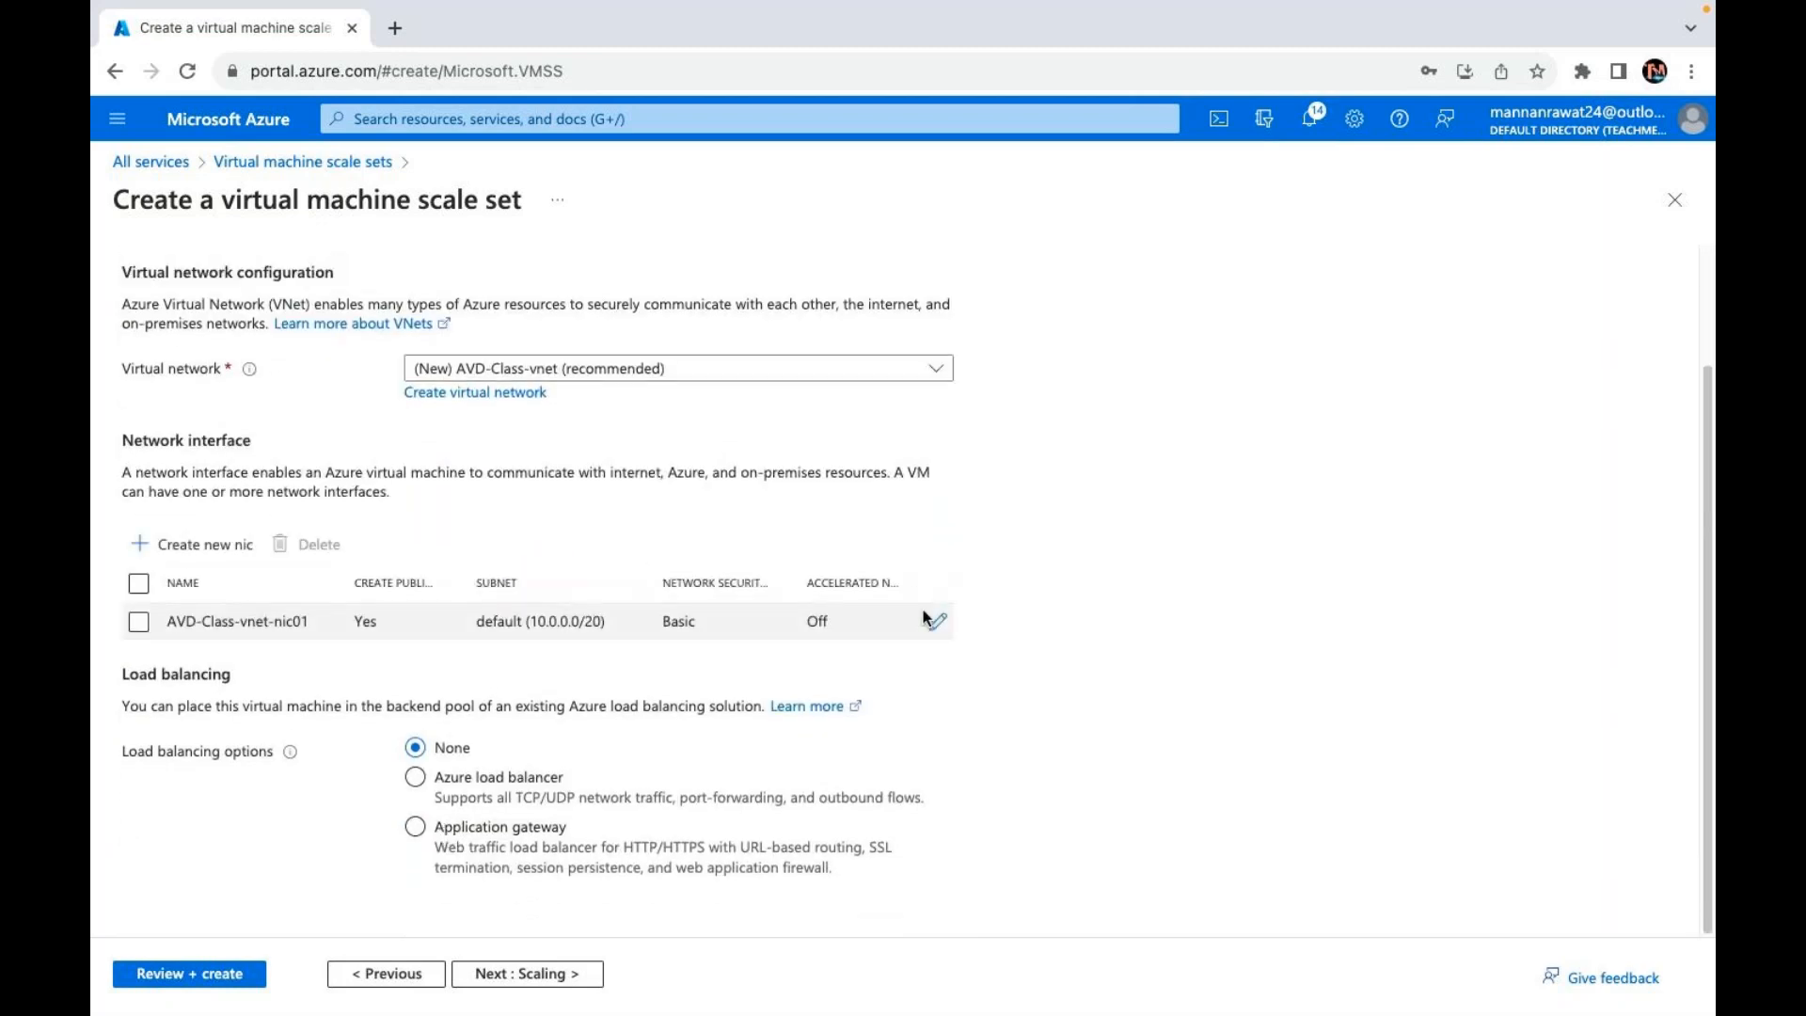
left_click(938, 625)
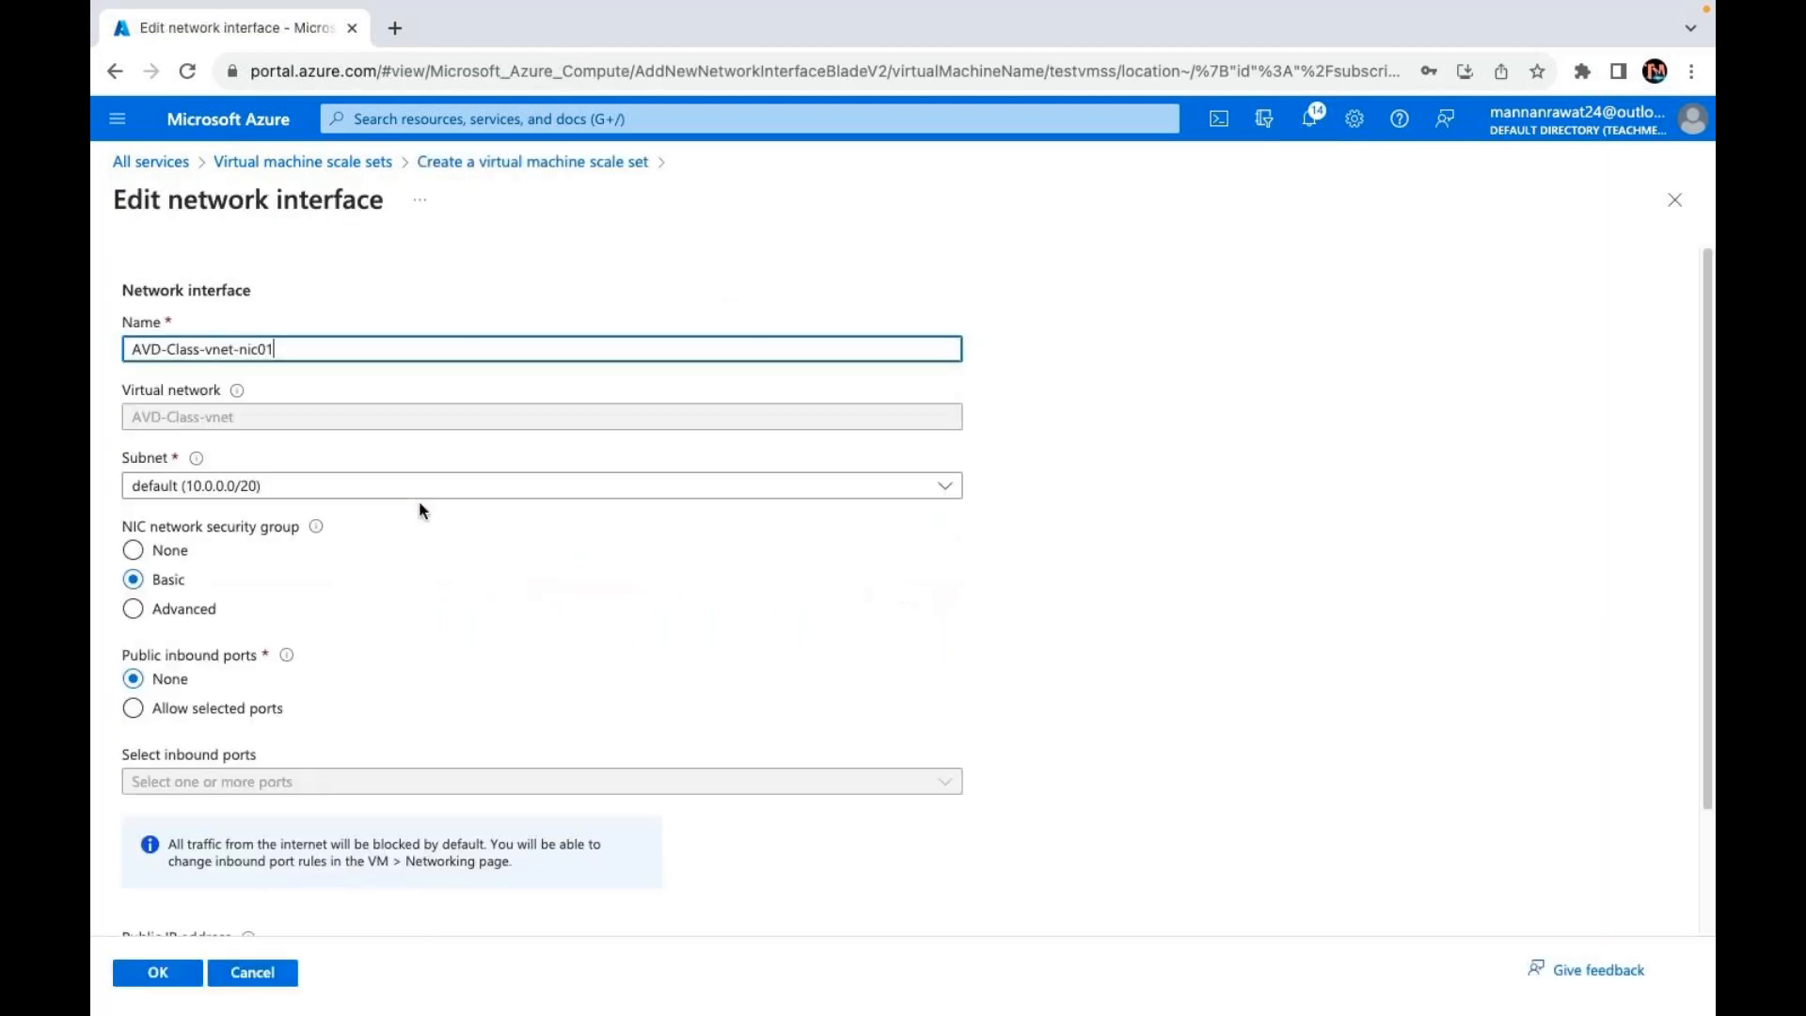
scroll(175, 797, "down", 2)
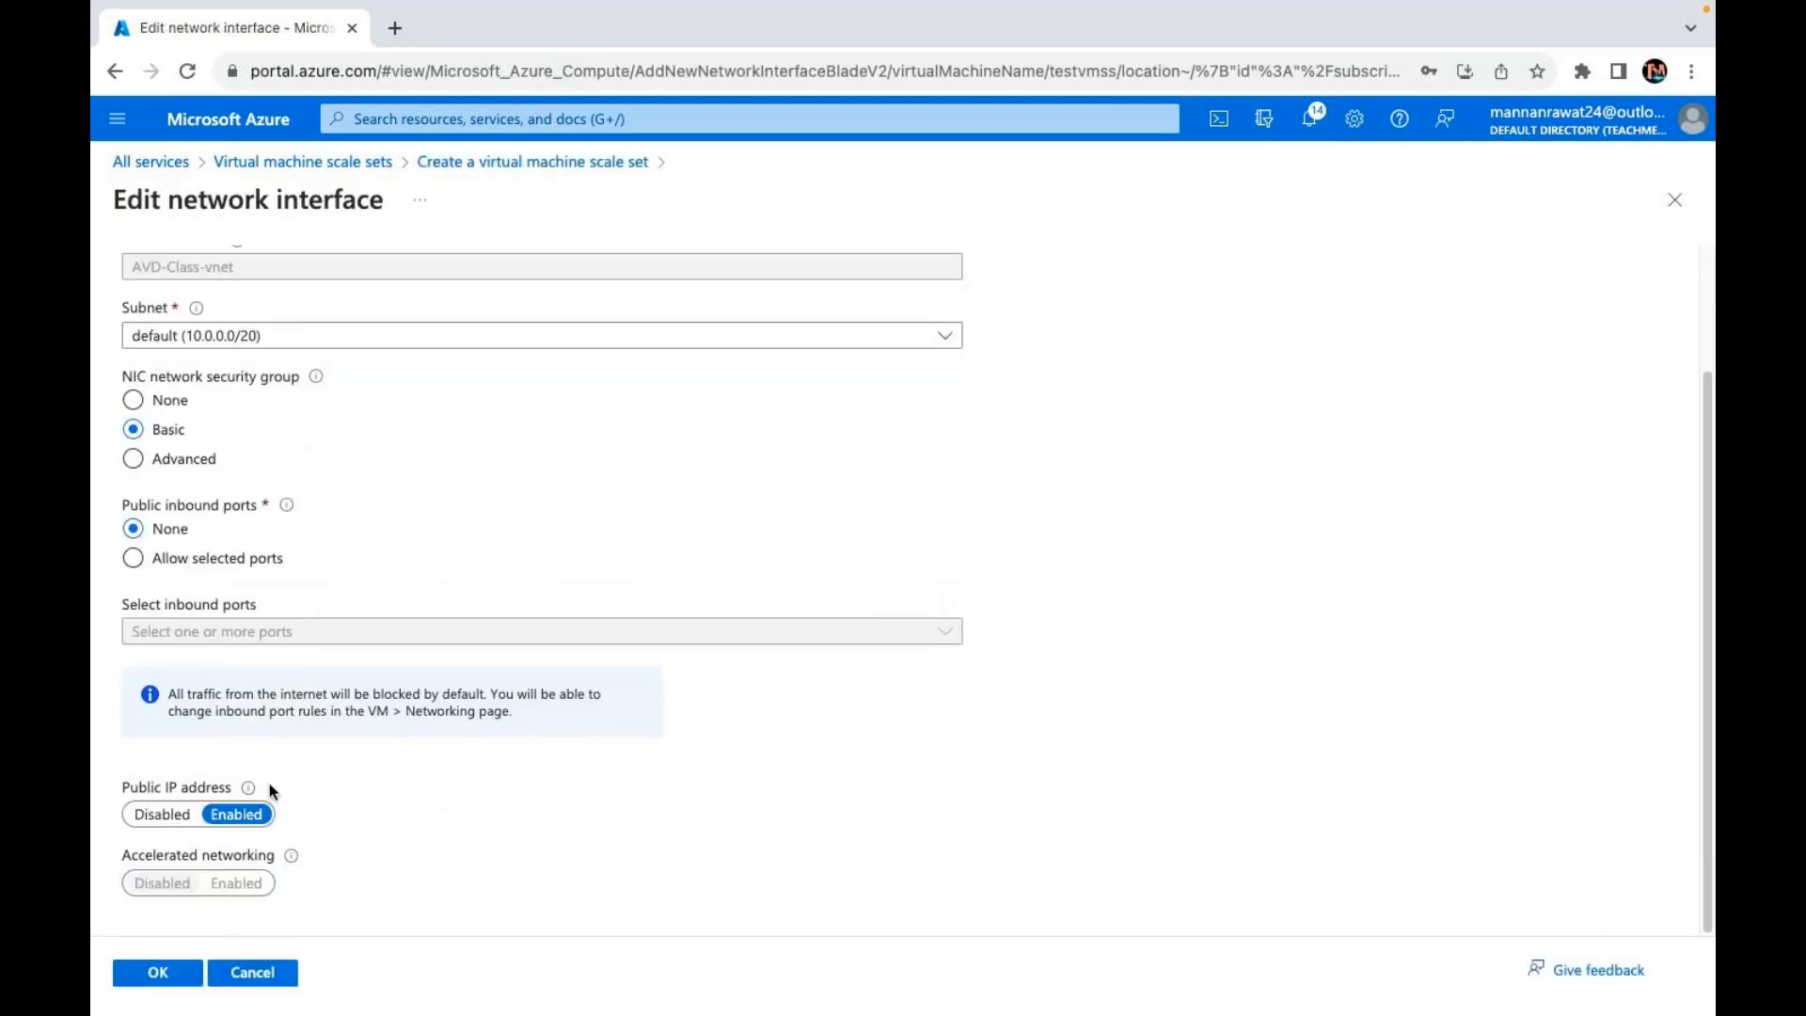
Step: Allow inbound ports HTTP (80), HTTPS (443) and RDP (3389) on the NIC and save
left_click(135, 559)
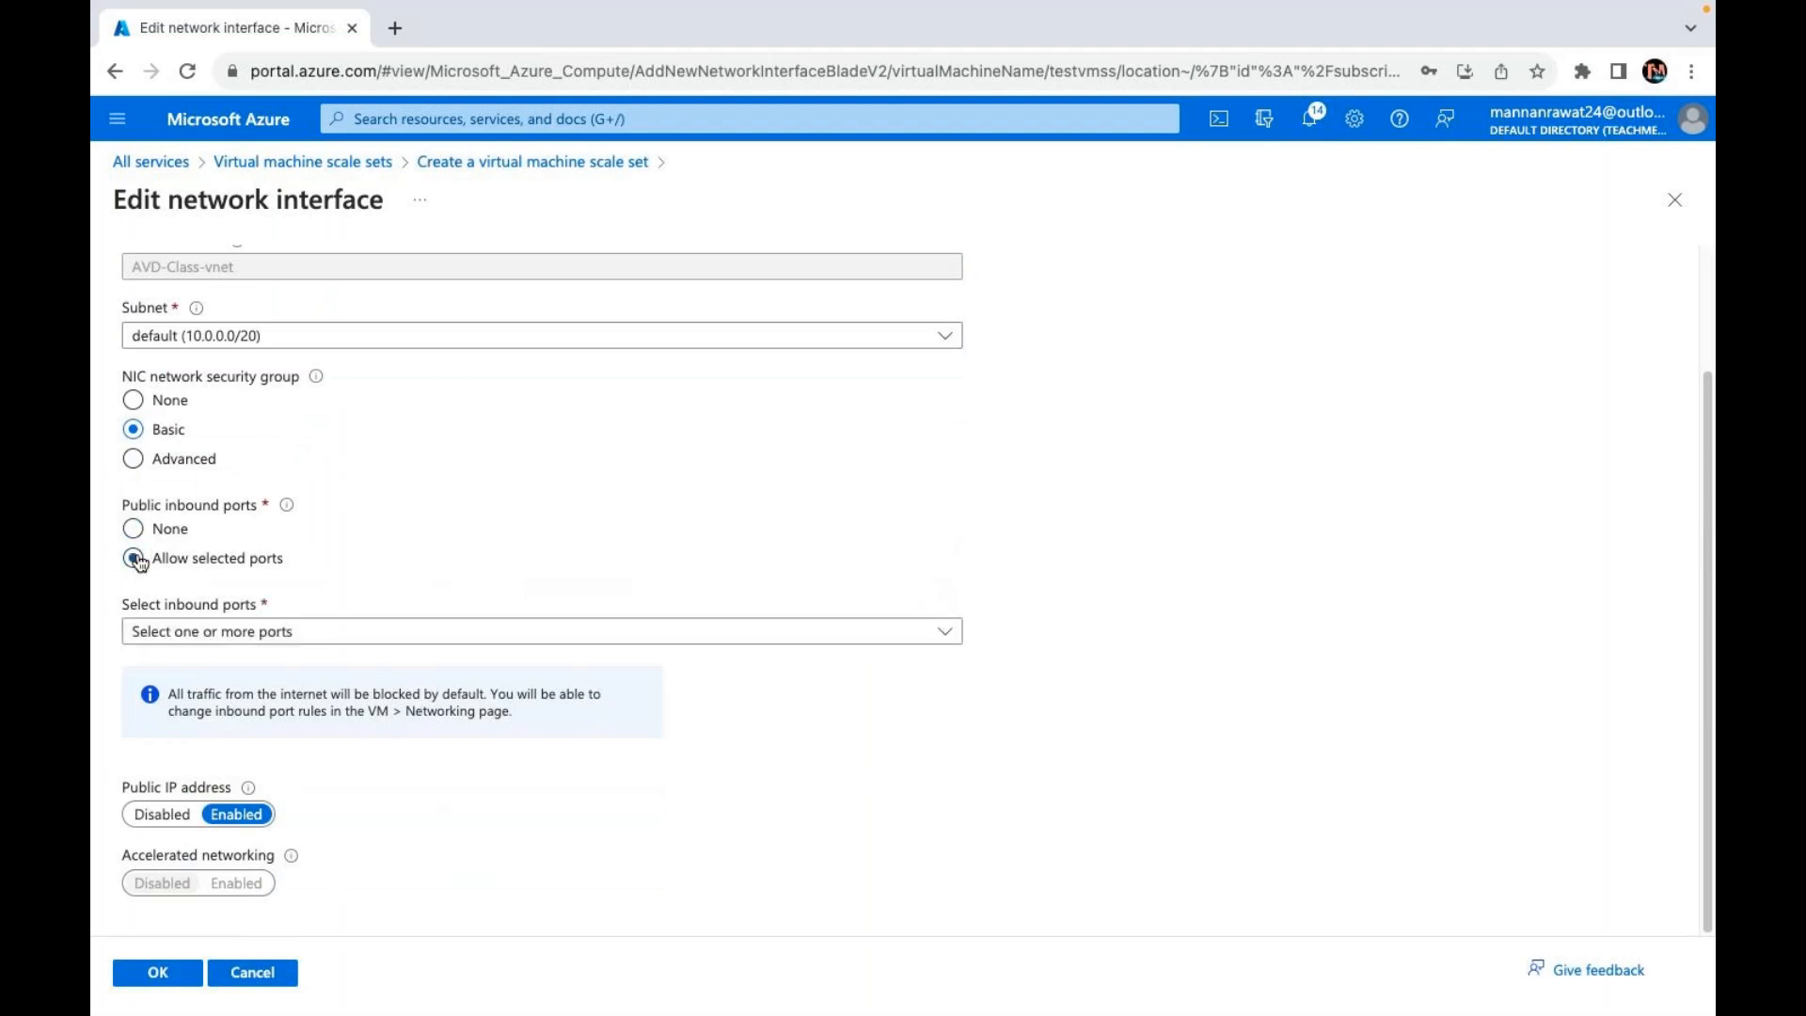
left_click(268, 638)
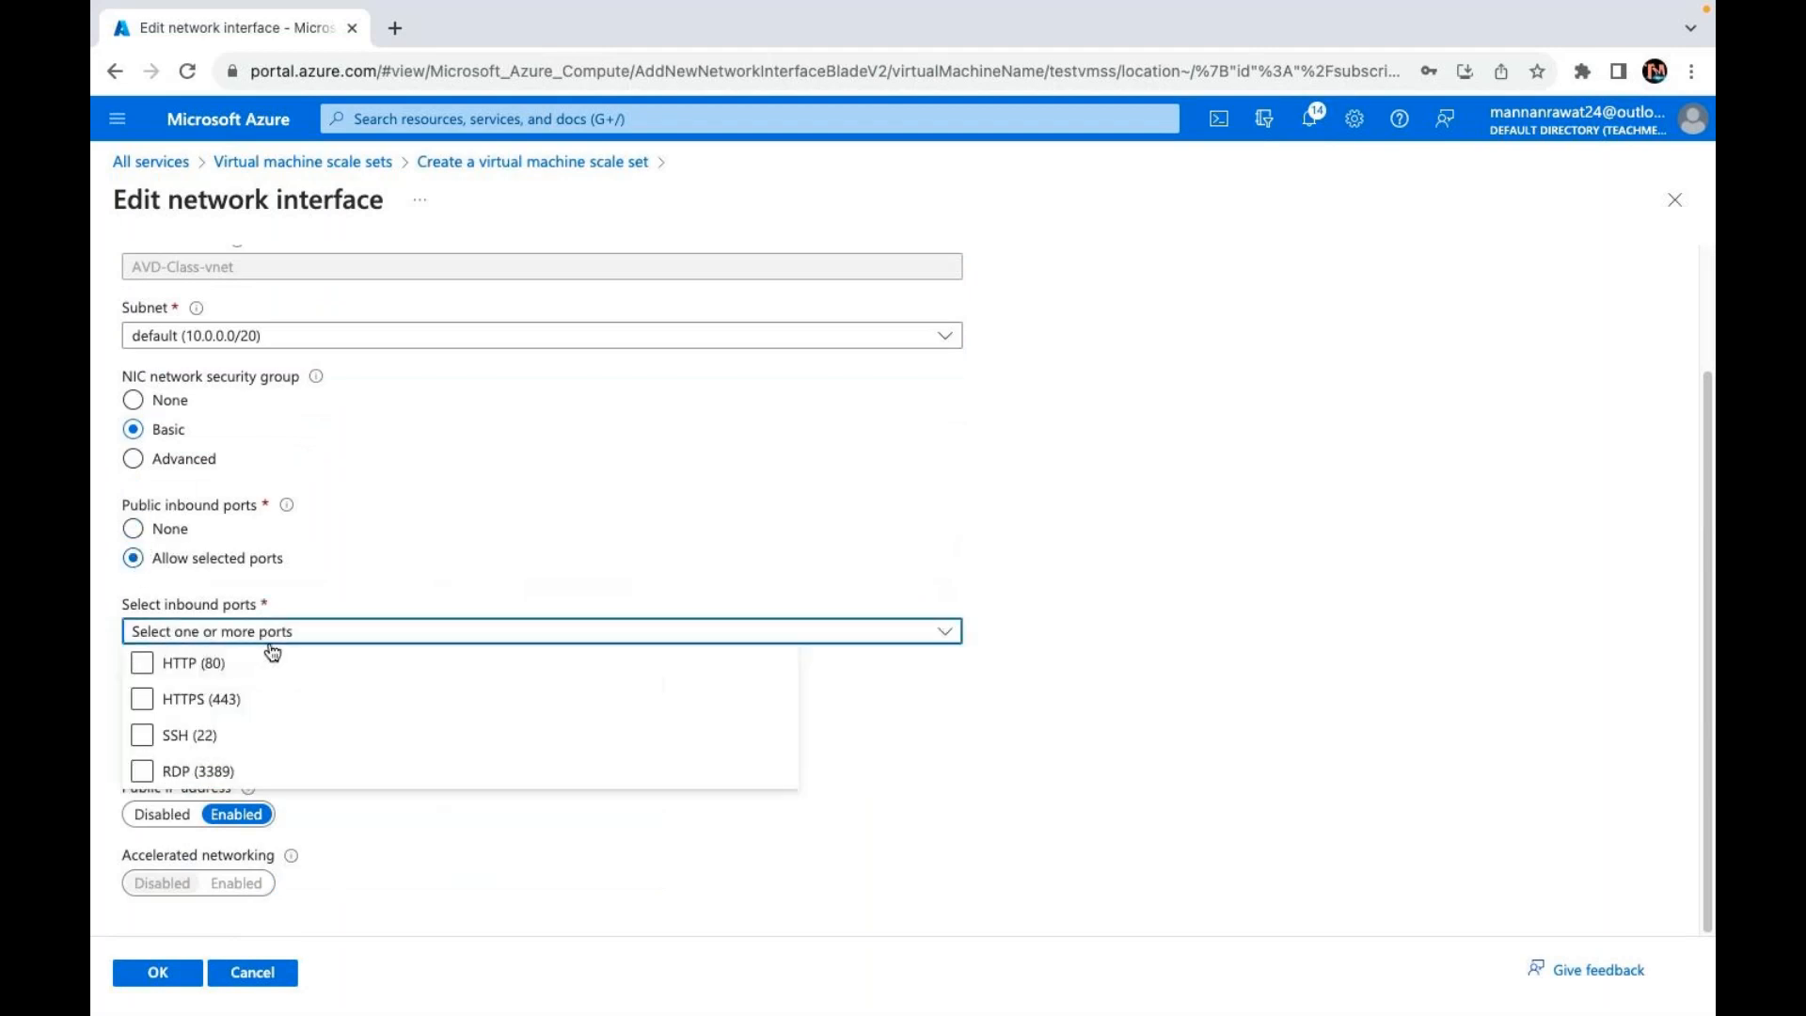
left_click(191, 661)
left_click(147, 770)
left_click(160, 697)
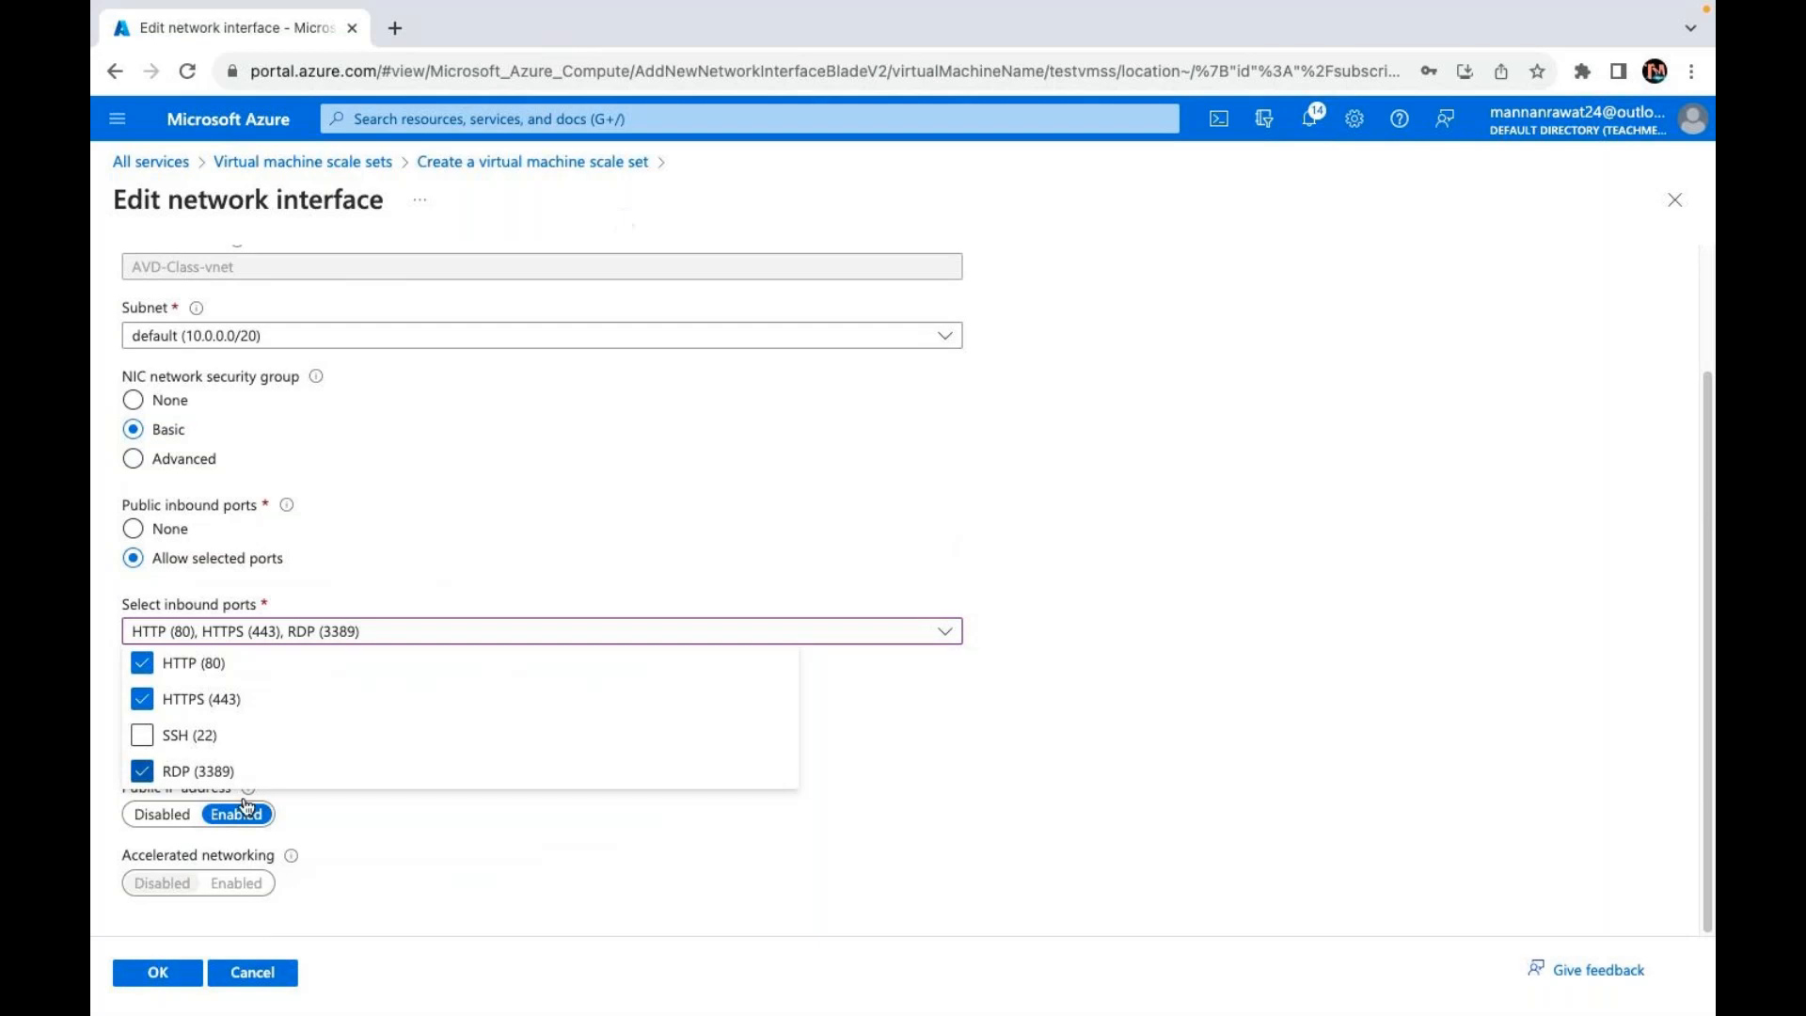
left_click(730, 843)
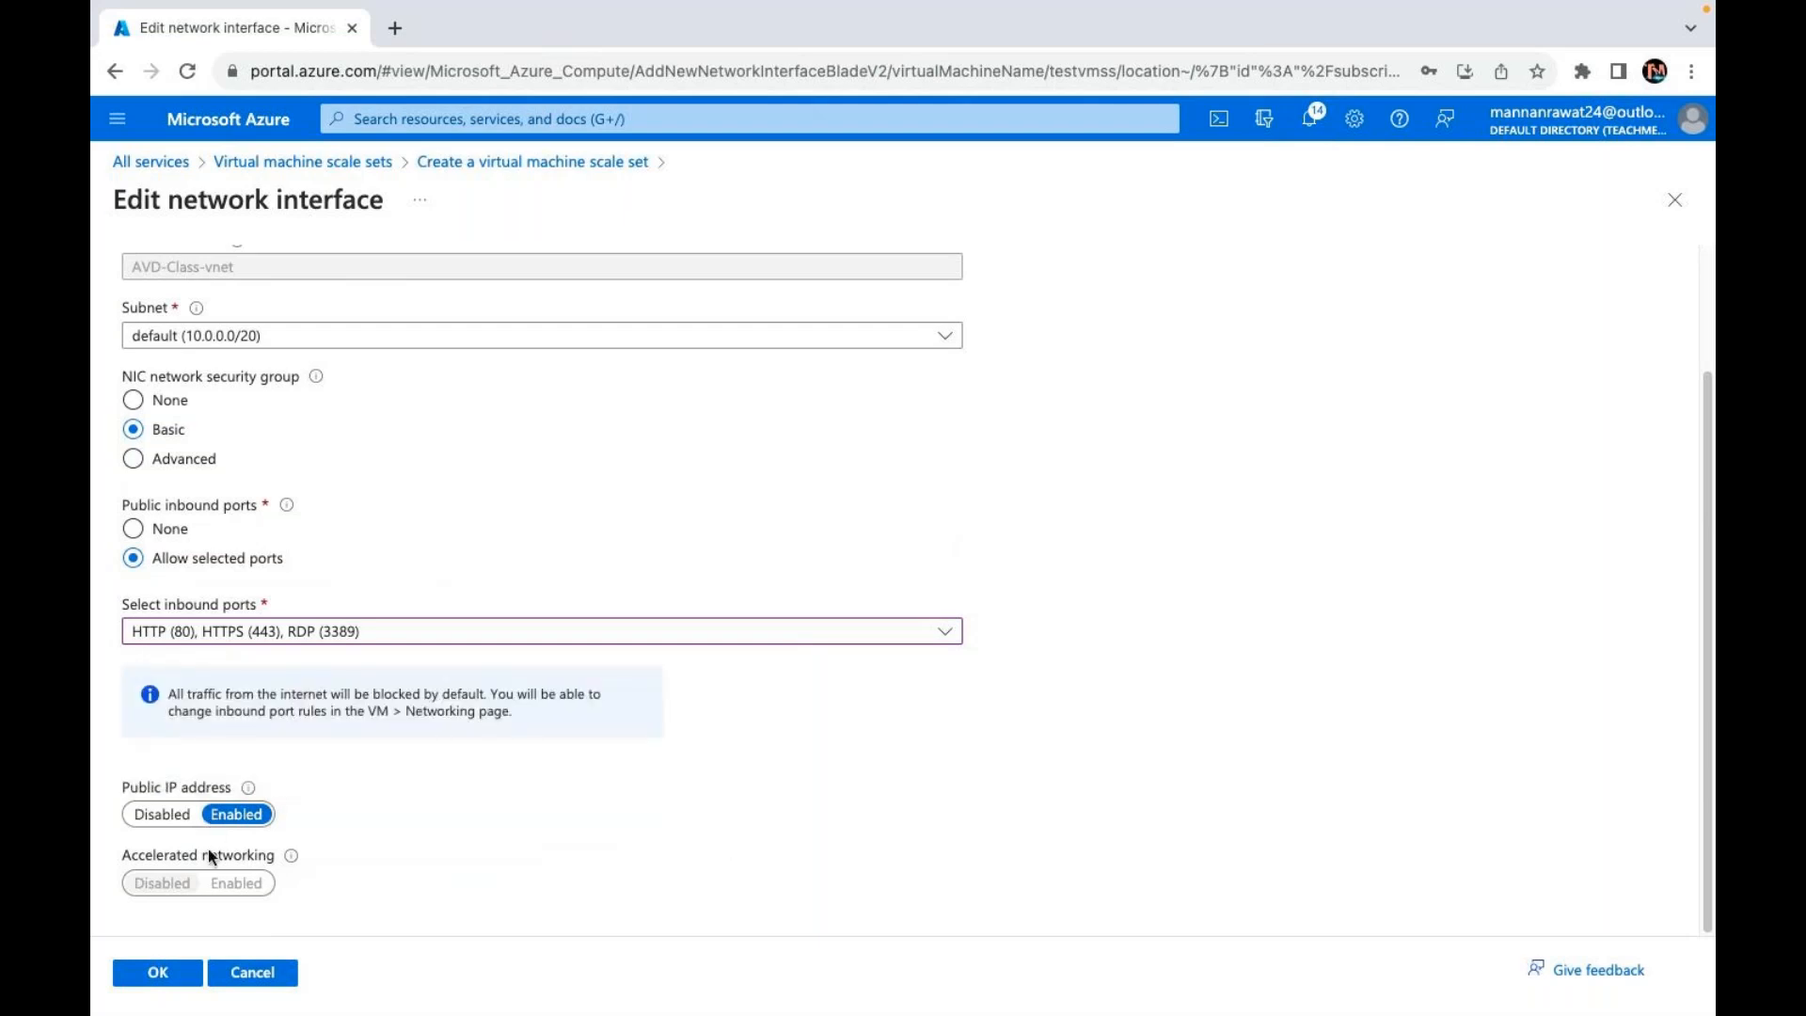
left_click(166, 973)
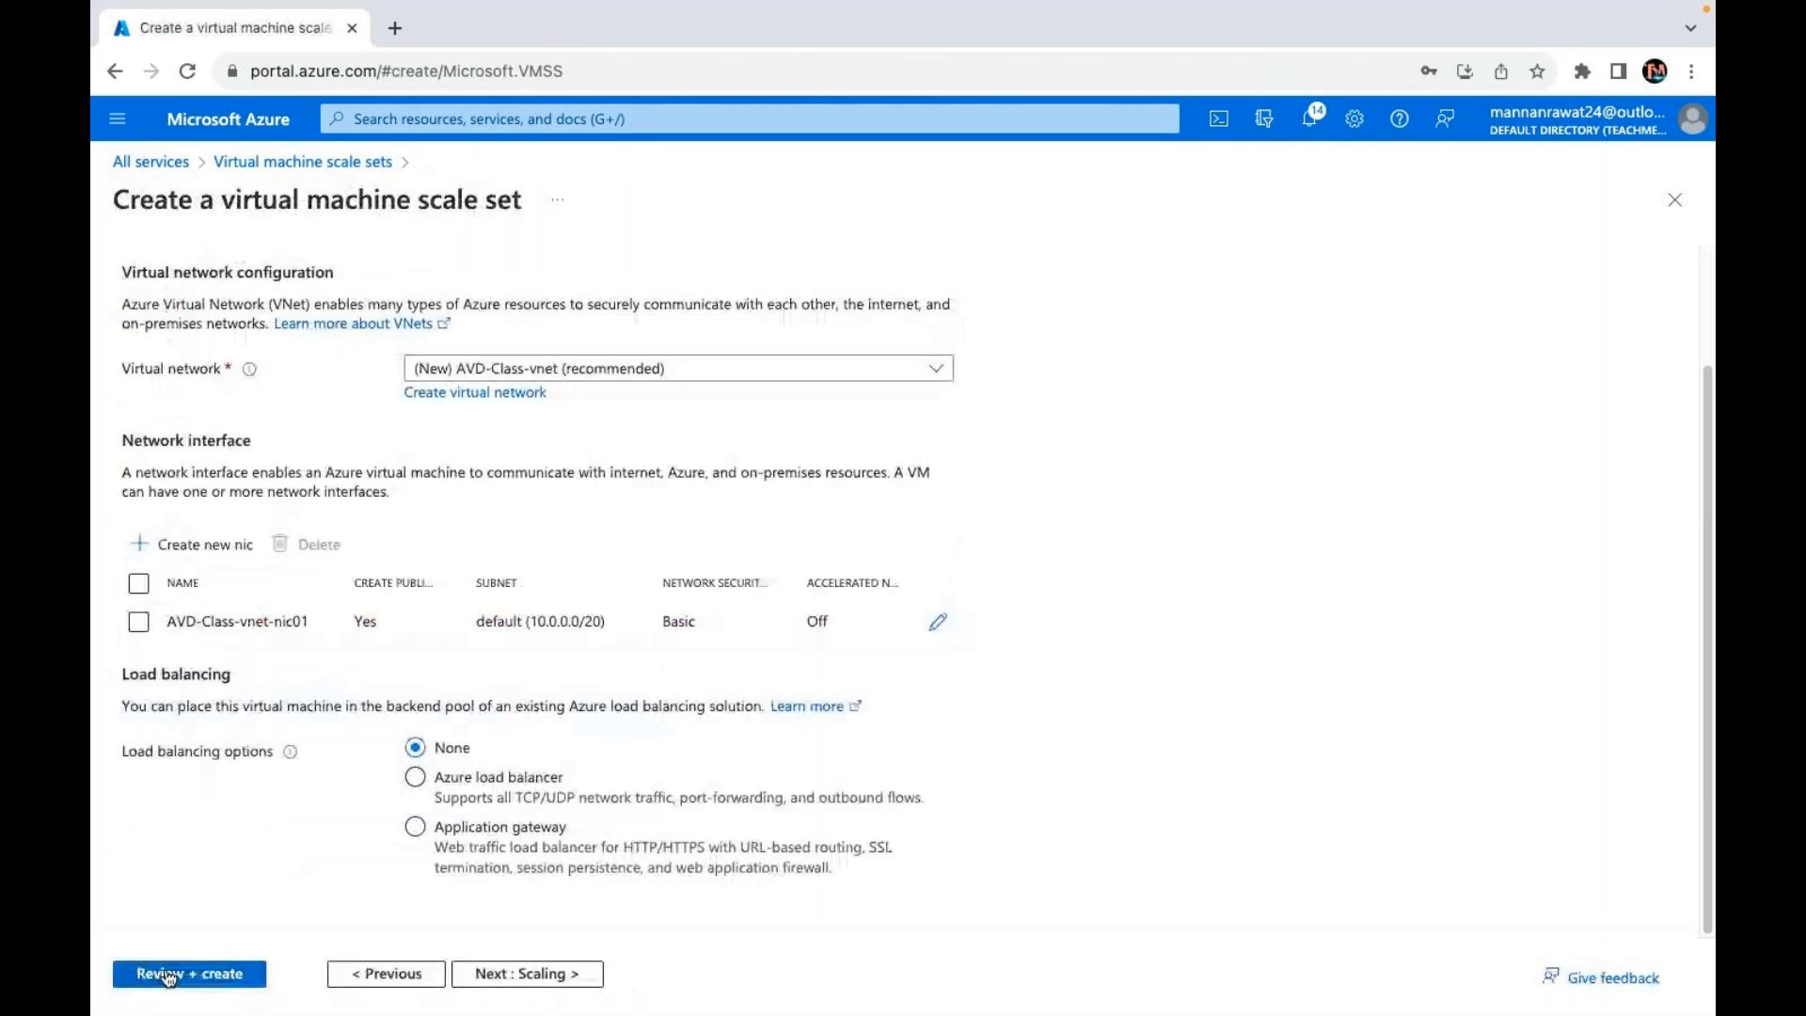
Step: Switch load balancing to Azure load balancer and find the existing load balancer list empty
left_click(773, 857)
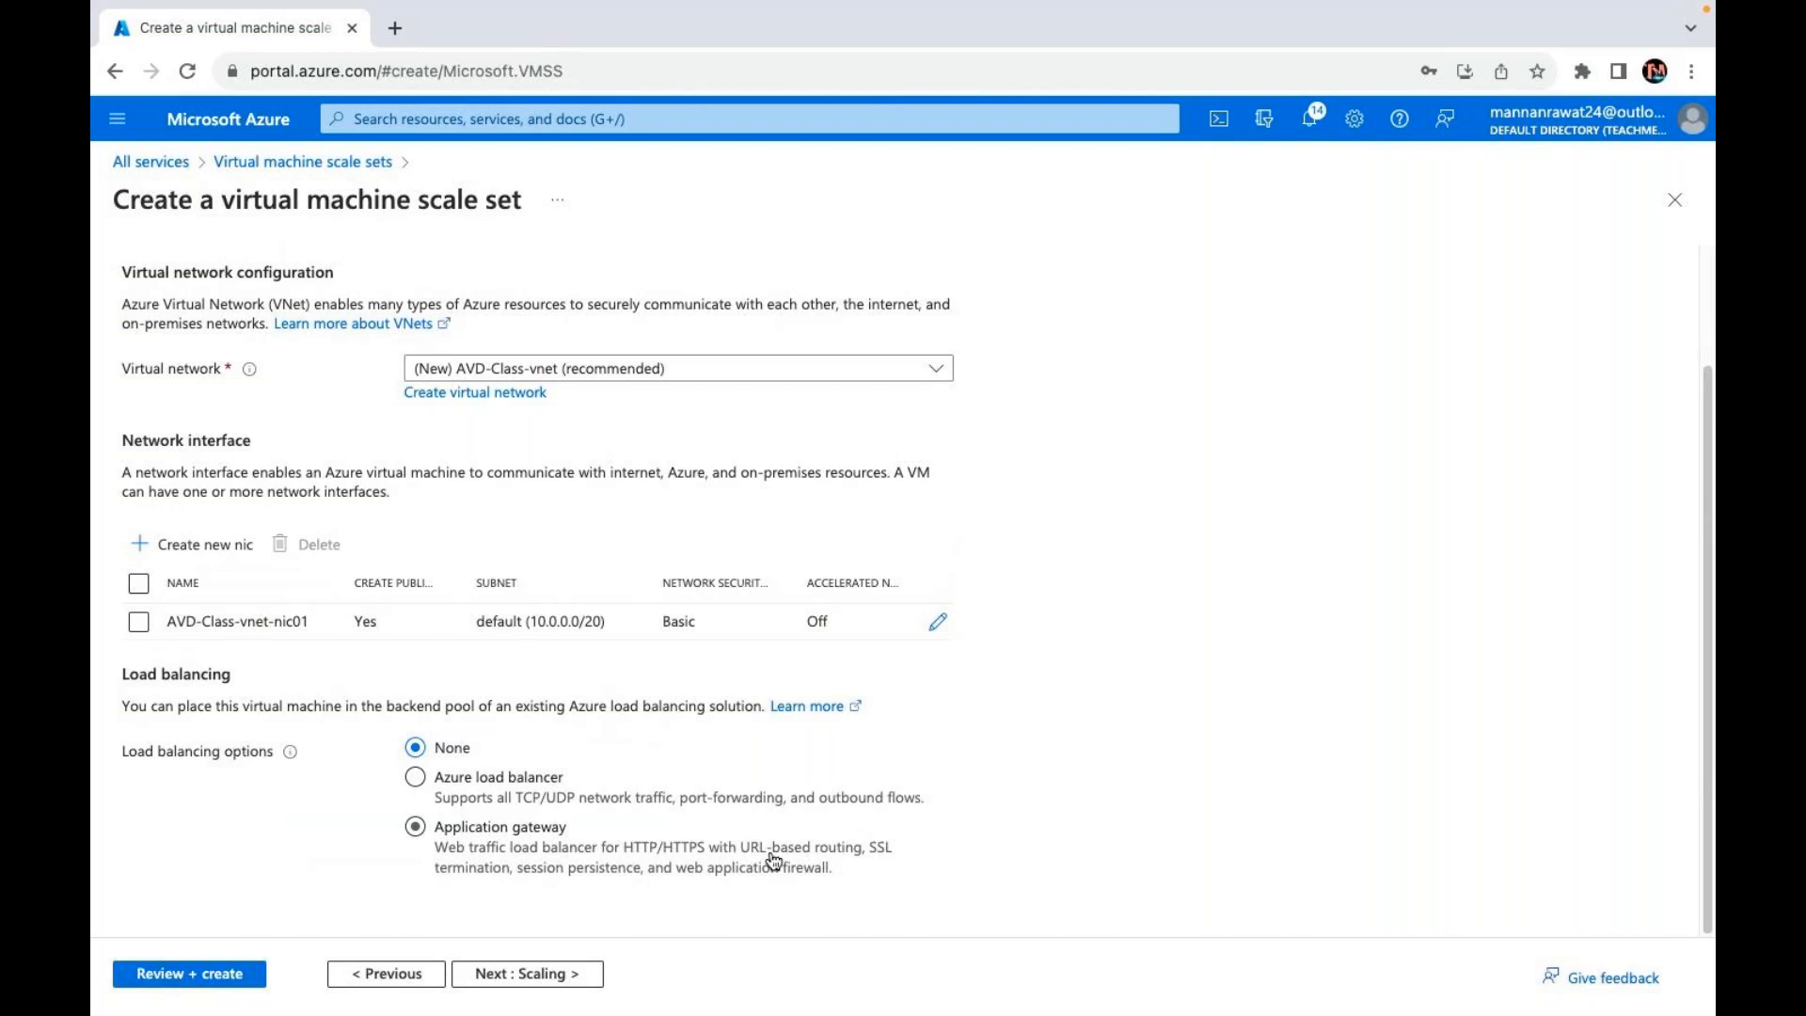
left_click(437, 779)
scroll(480, 827, "down", 2)
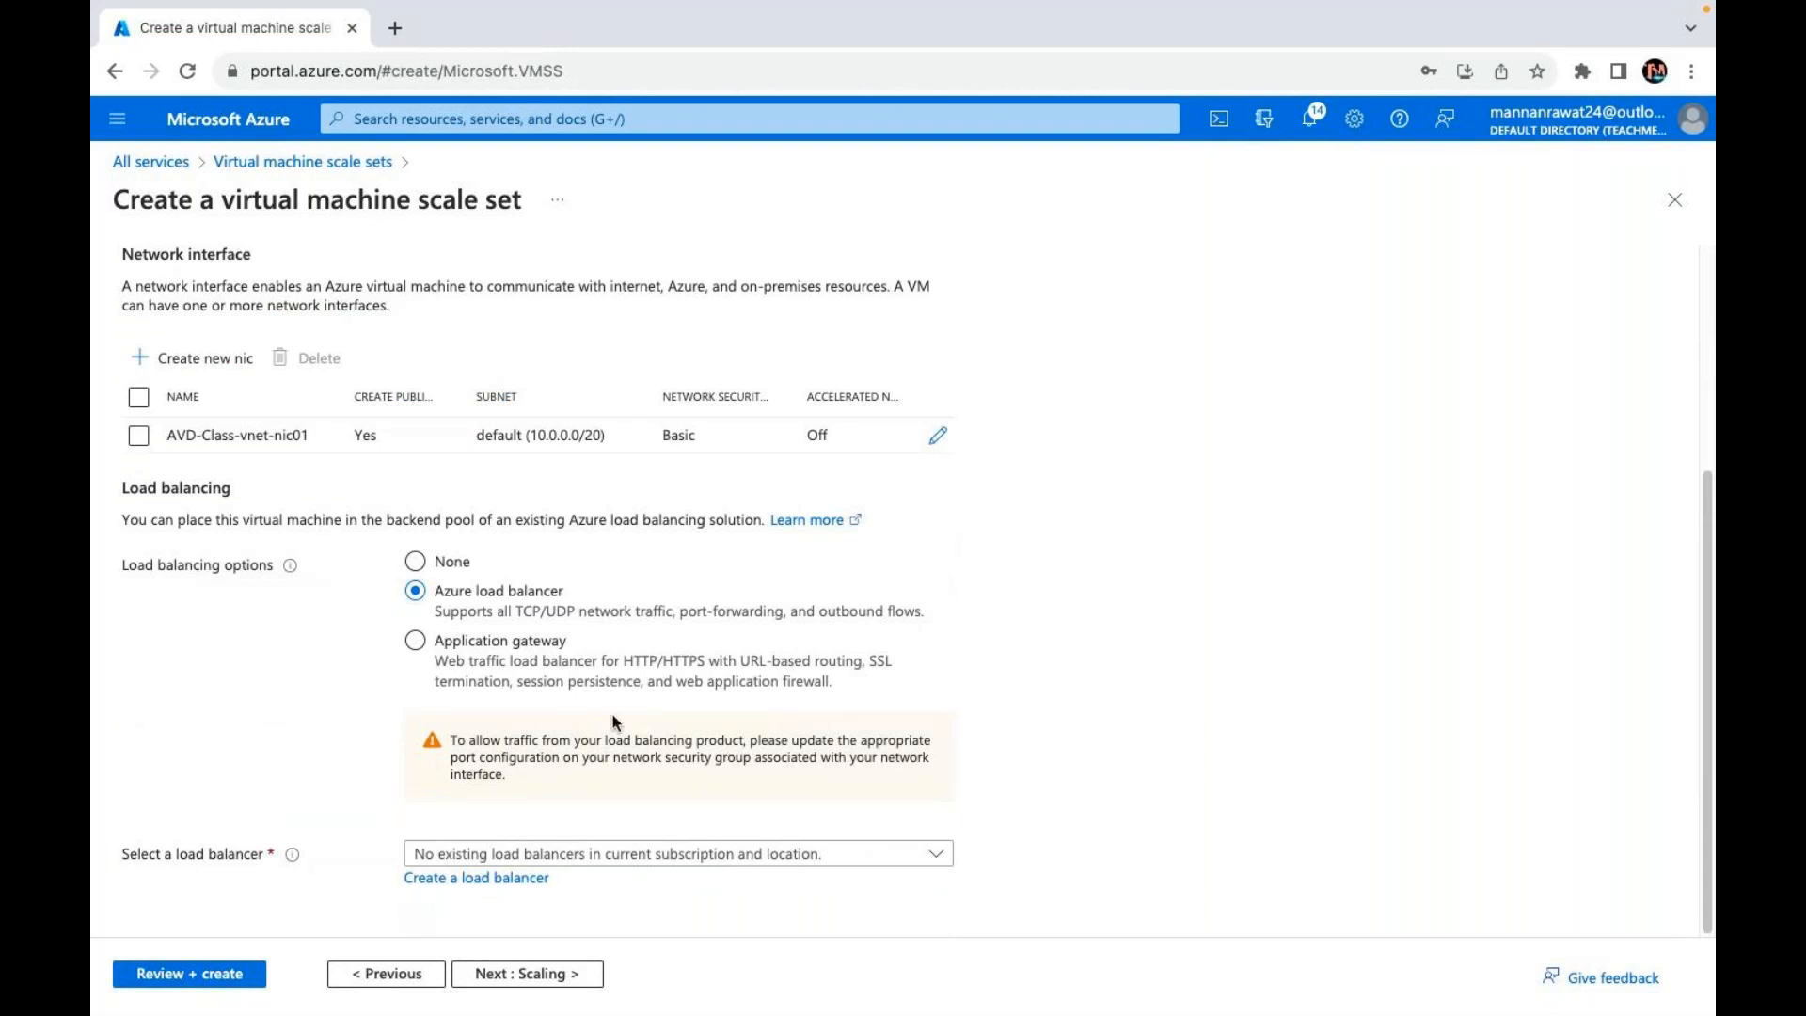
left_click(639, 858)
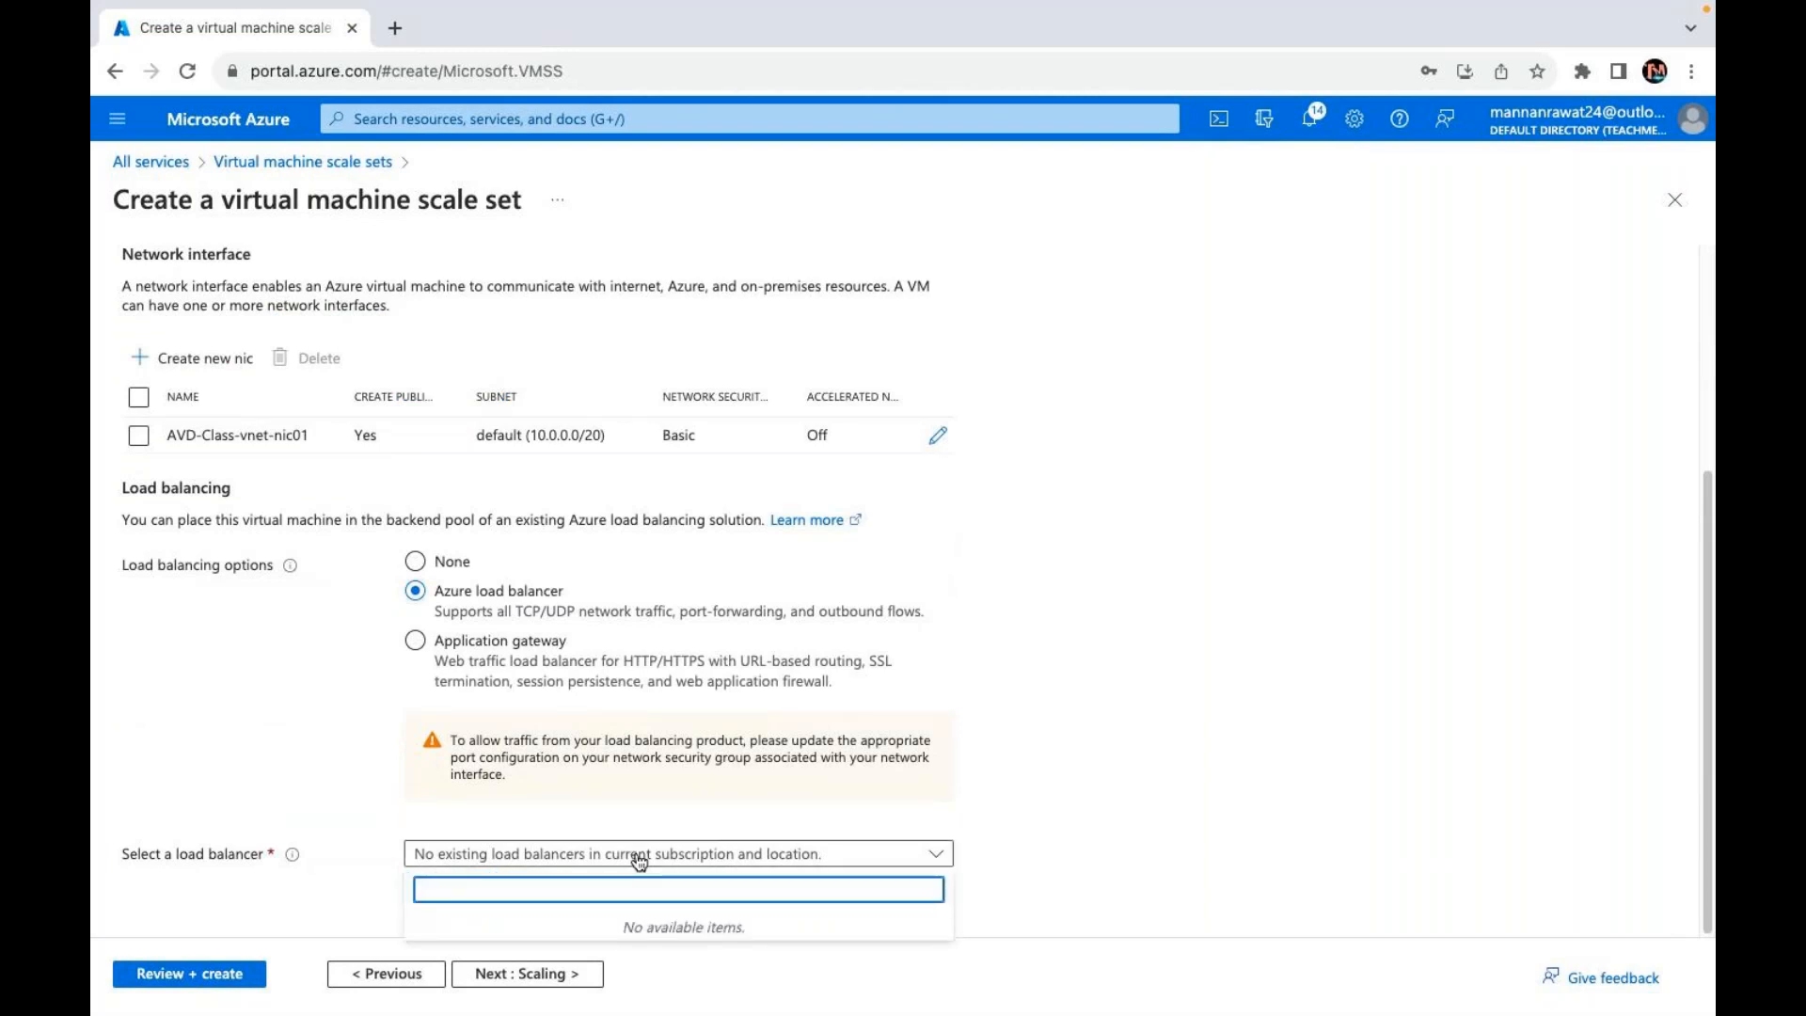
left_click(780, 796)
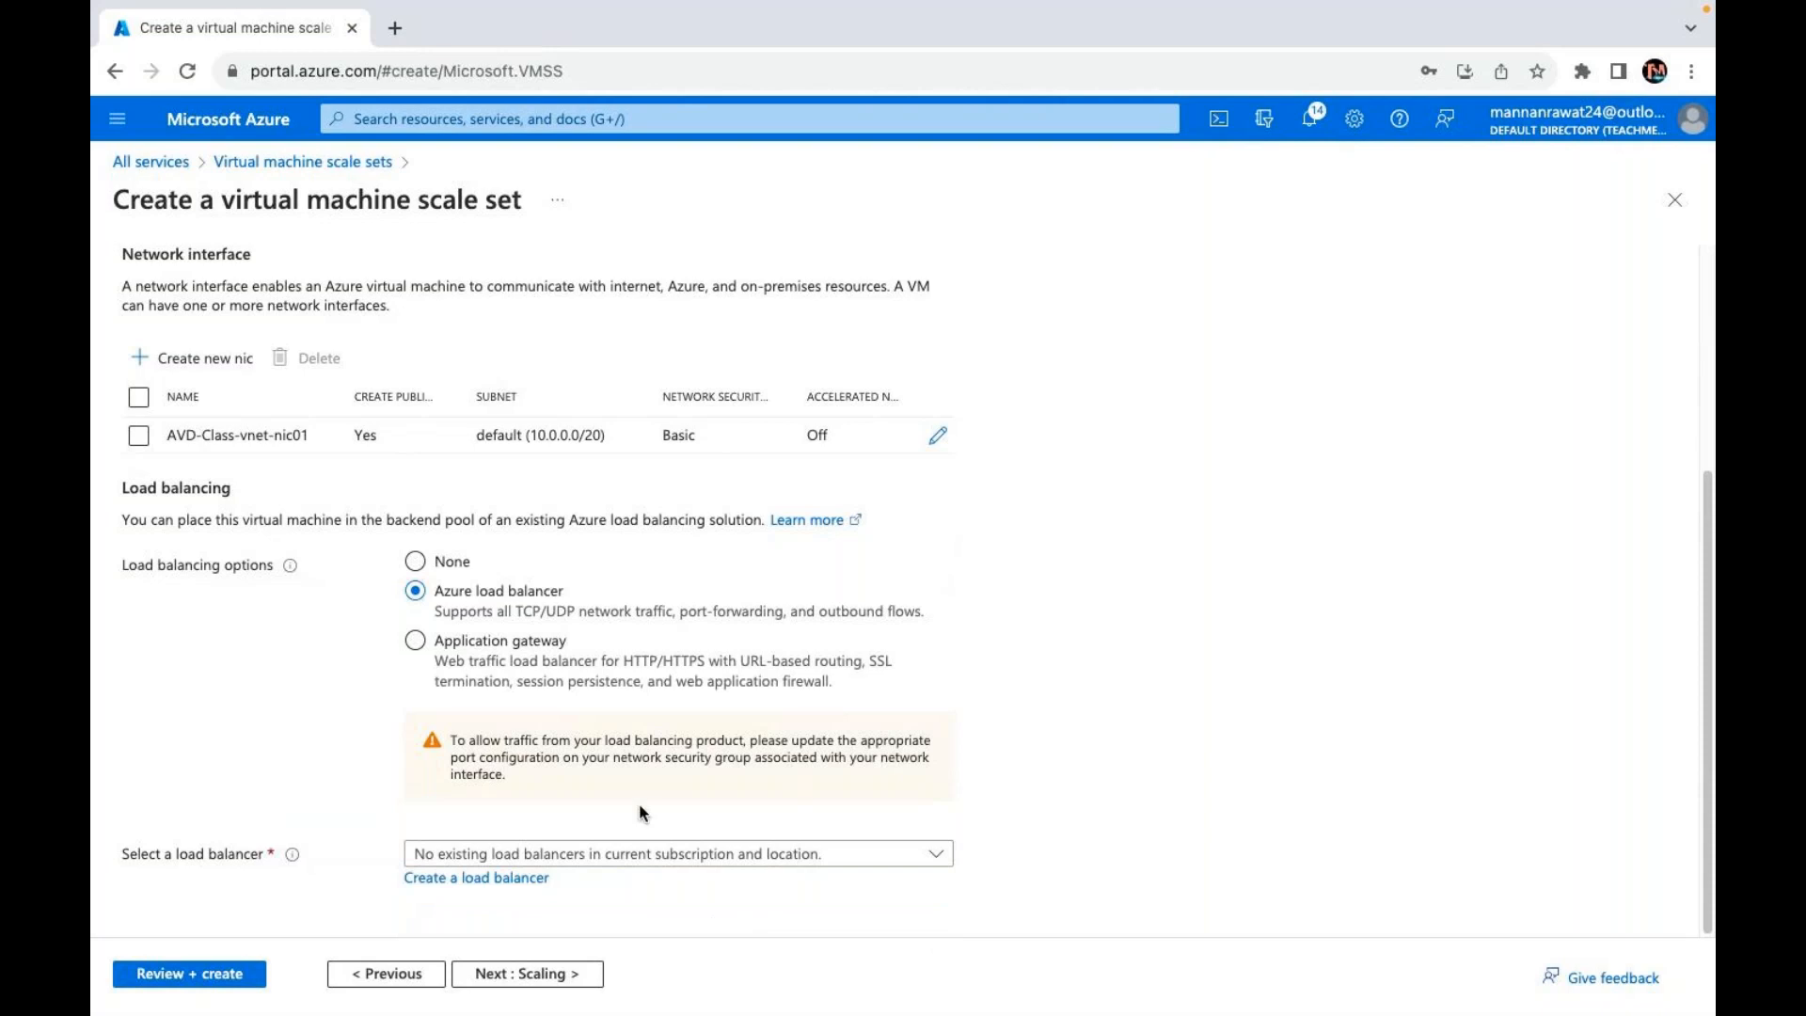
Step: Create load balancer vmss-lb with a TCP port 80 rule and NAT 50000→3389
left_click(503, 884)
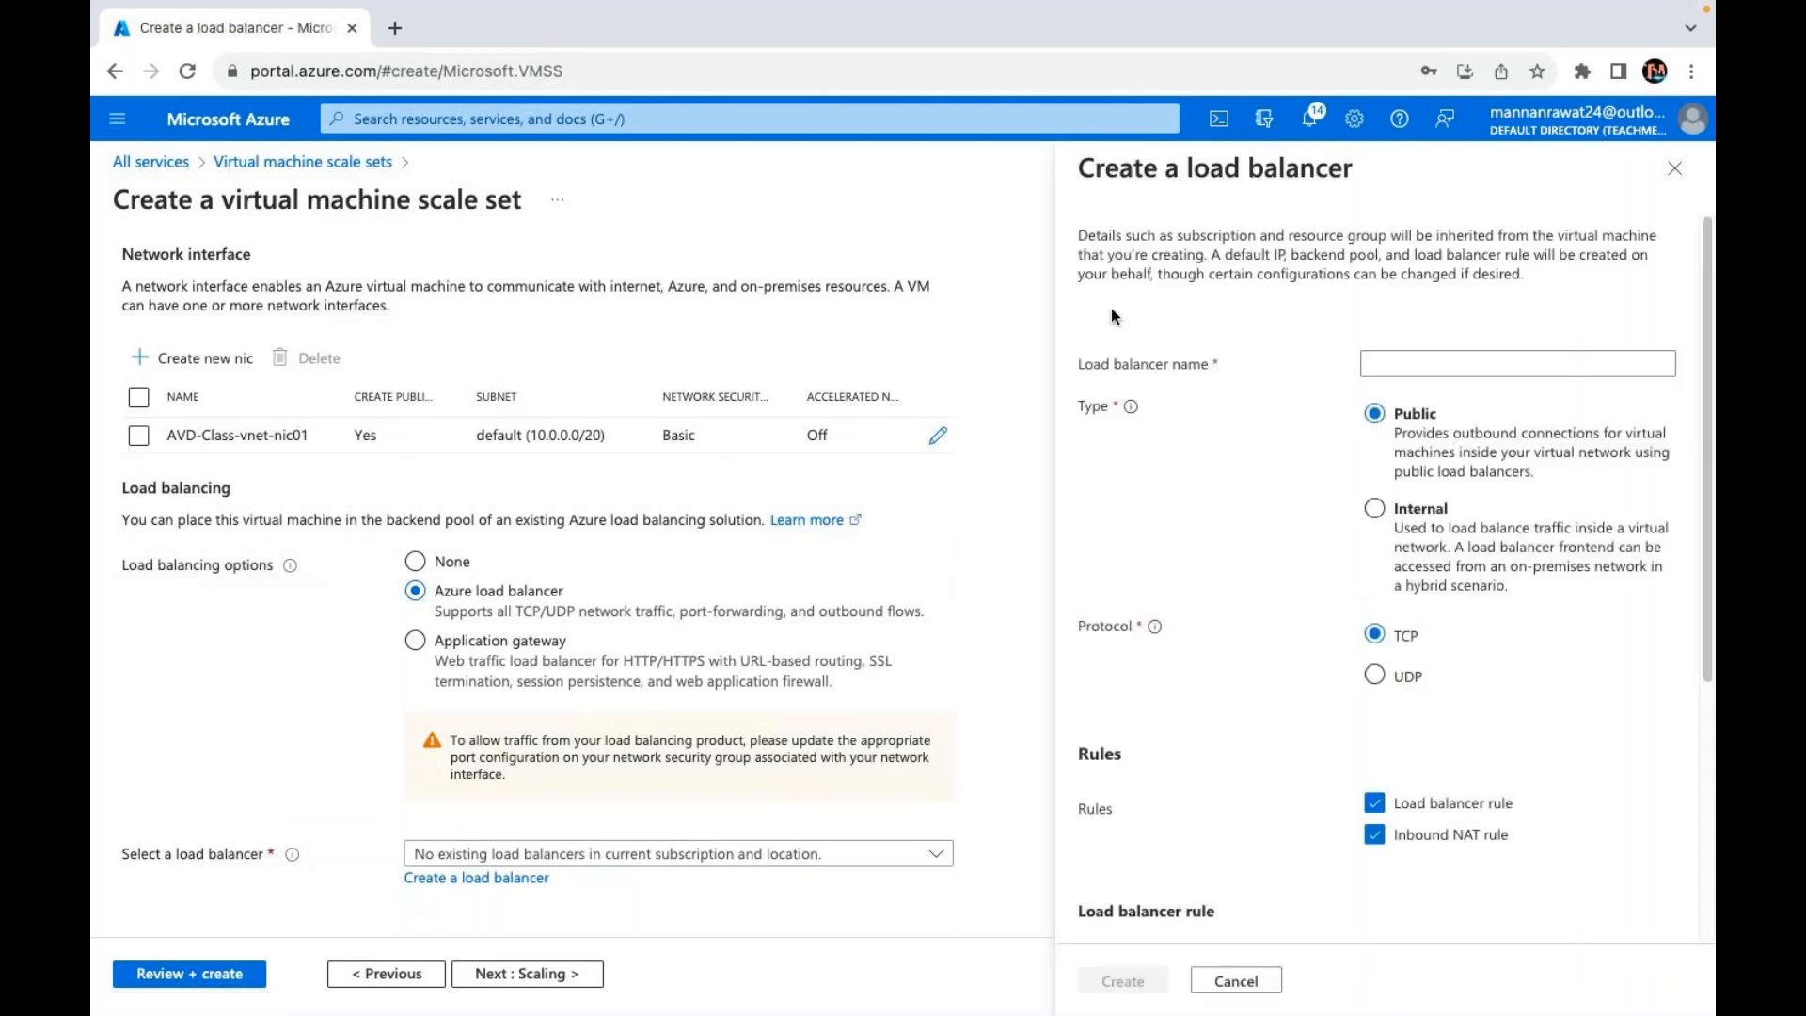
left_click(1456, 373)
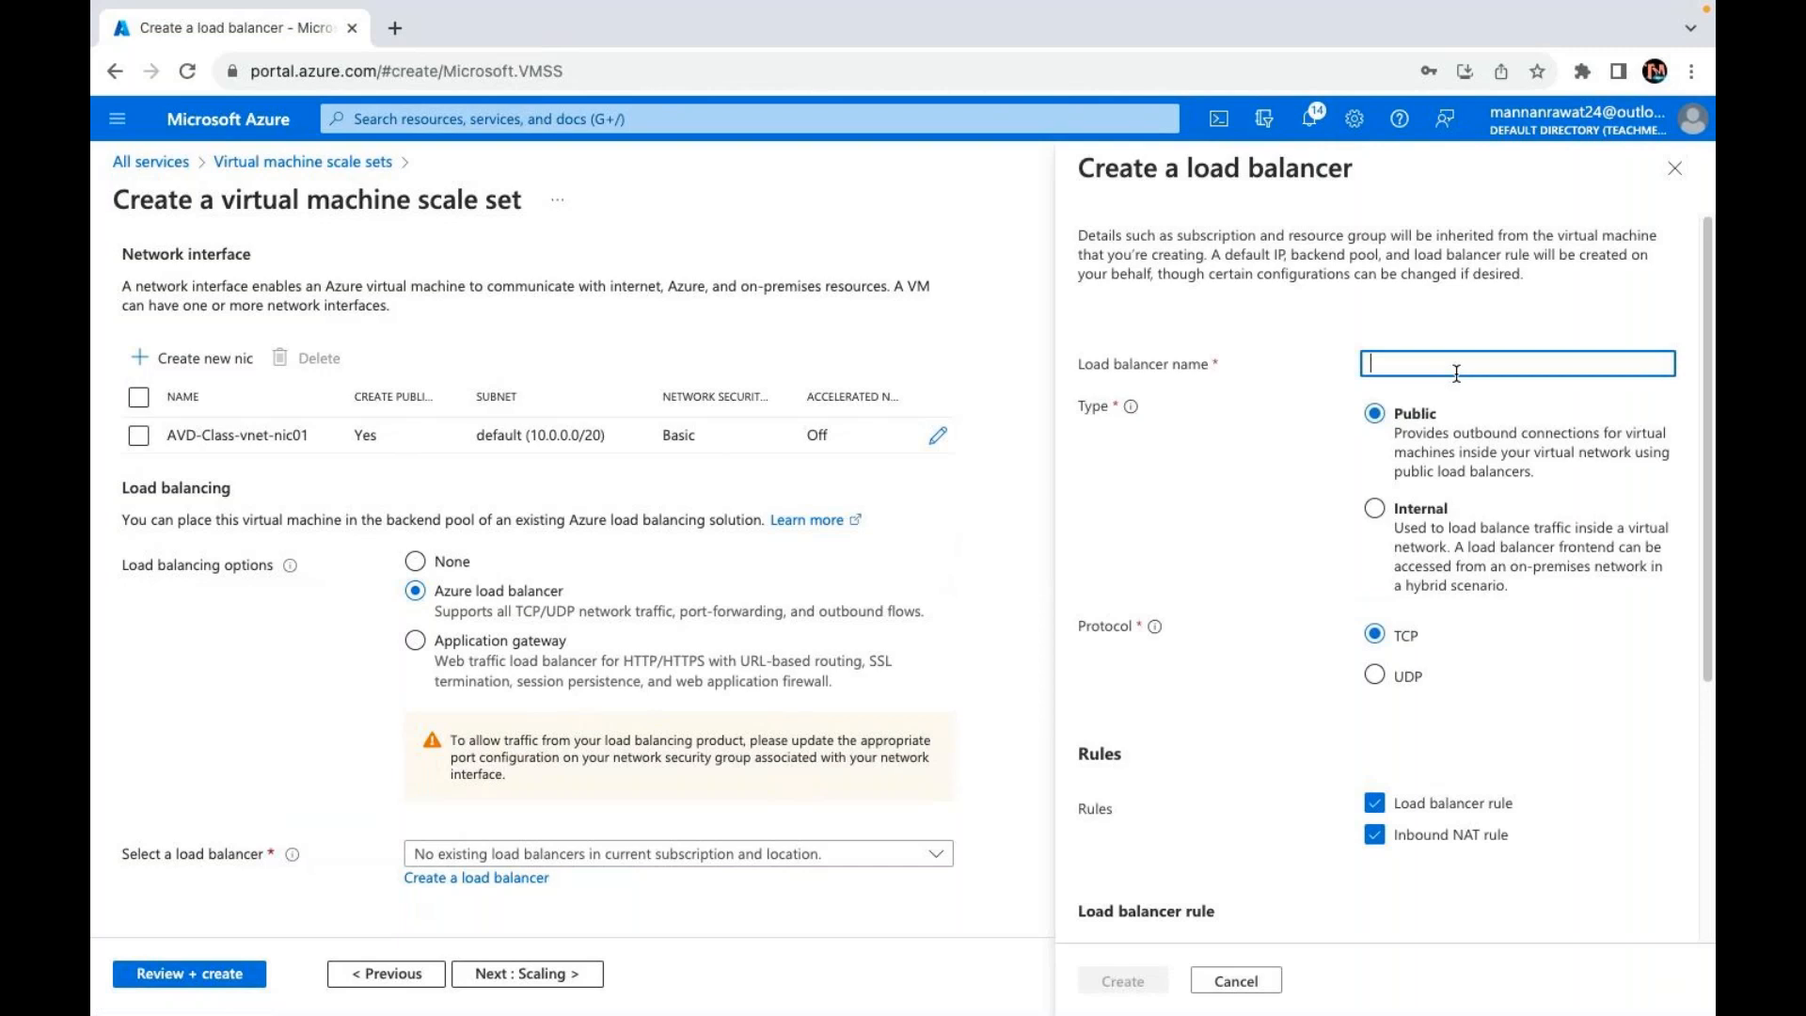
type("vmss-lb")
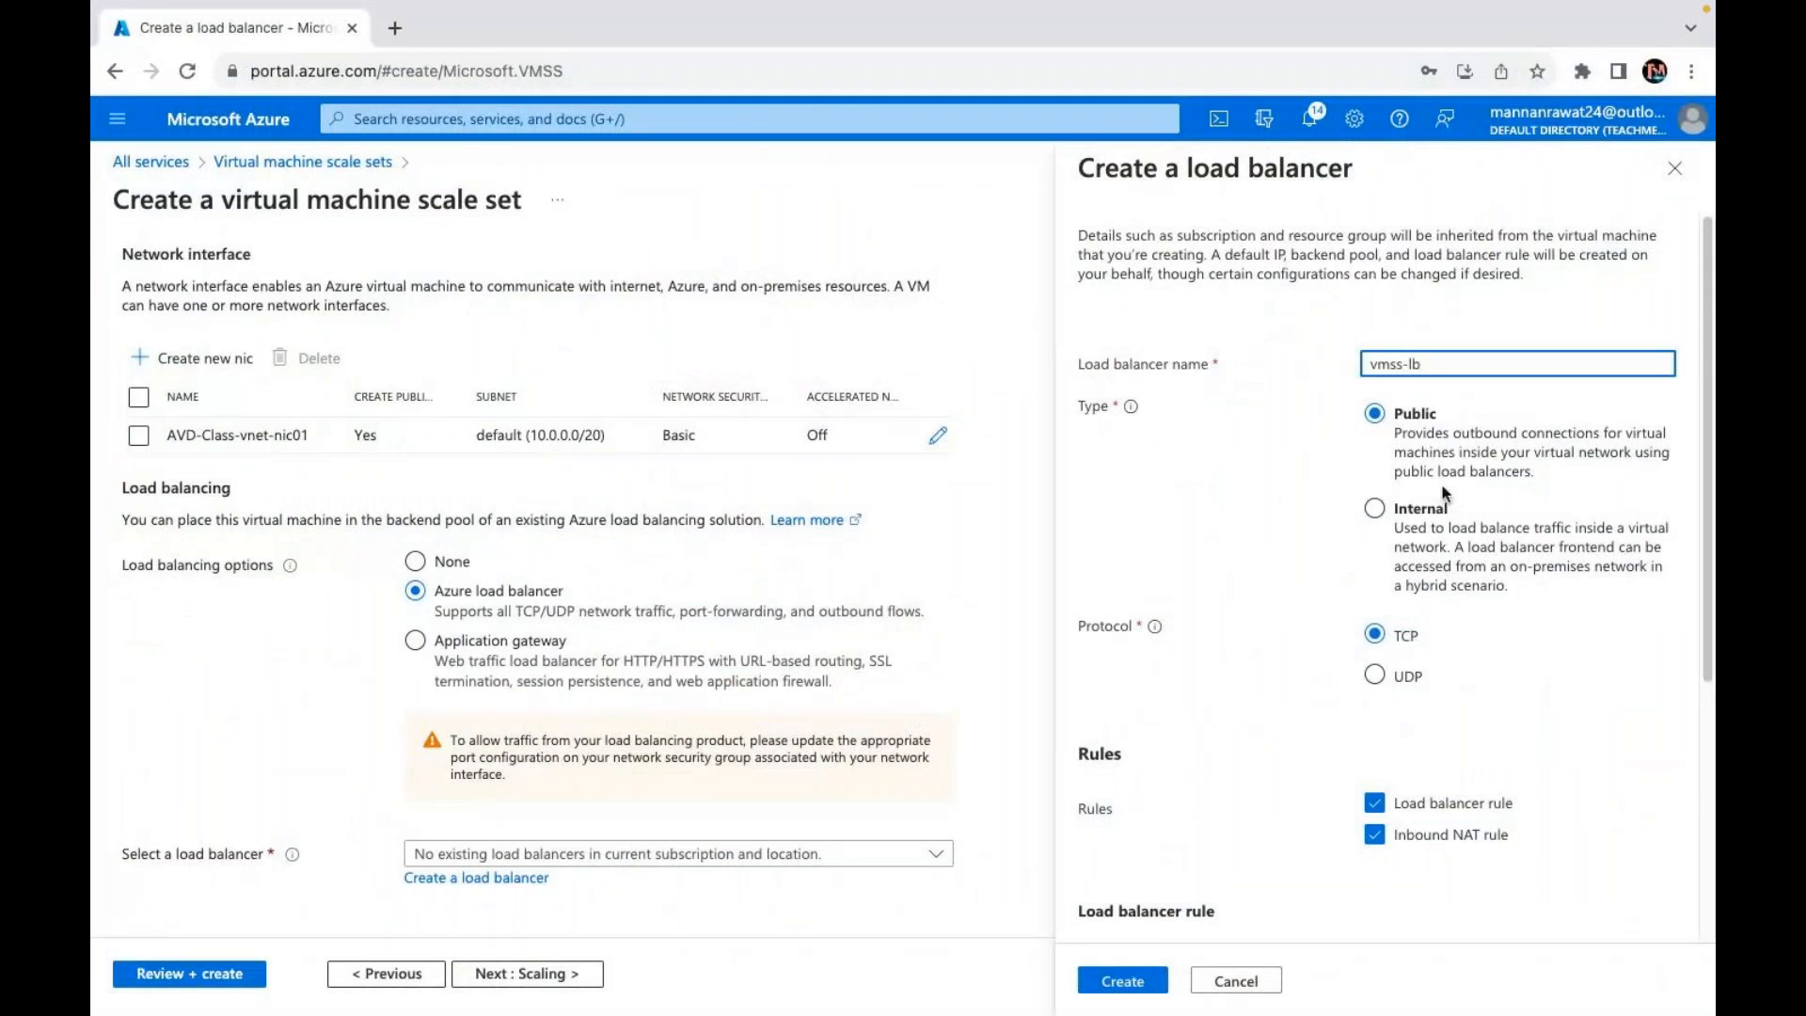
scroll(1396, 621, "down", 3)
scroll(1490, 513, "down", 2)
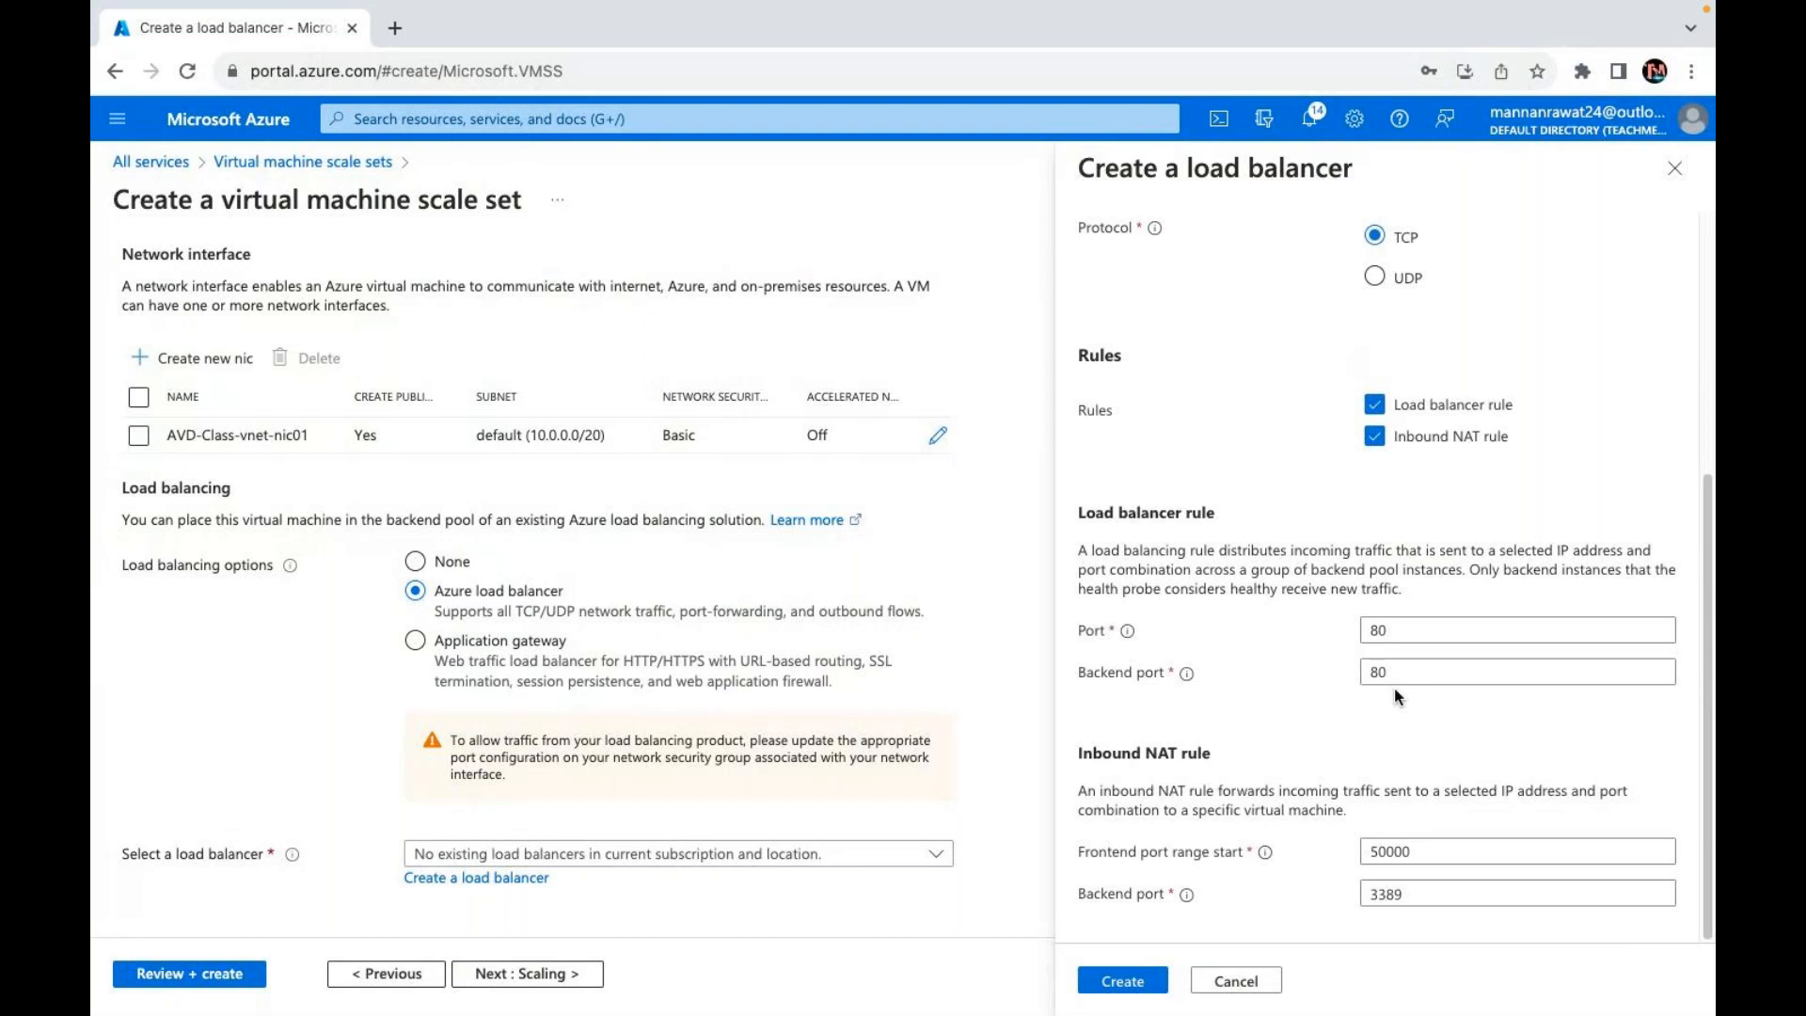
left_click(1124, 980)
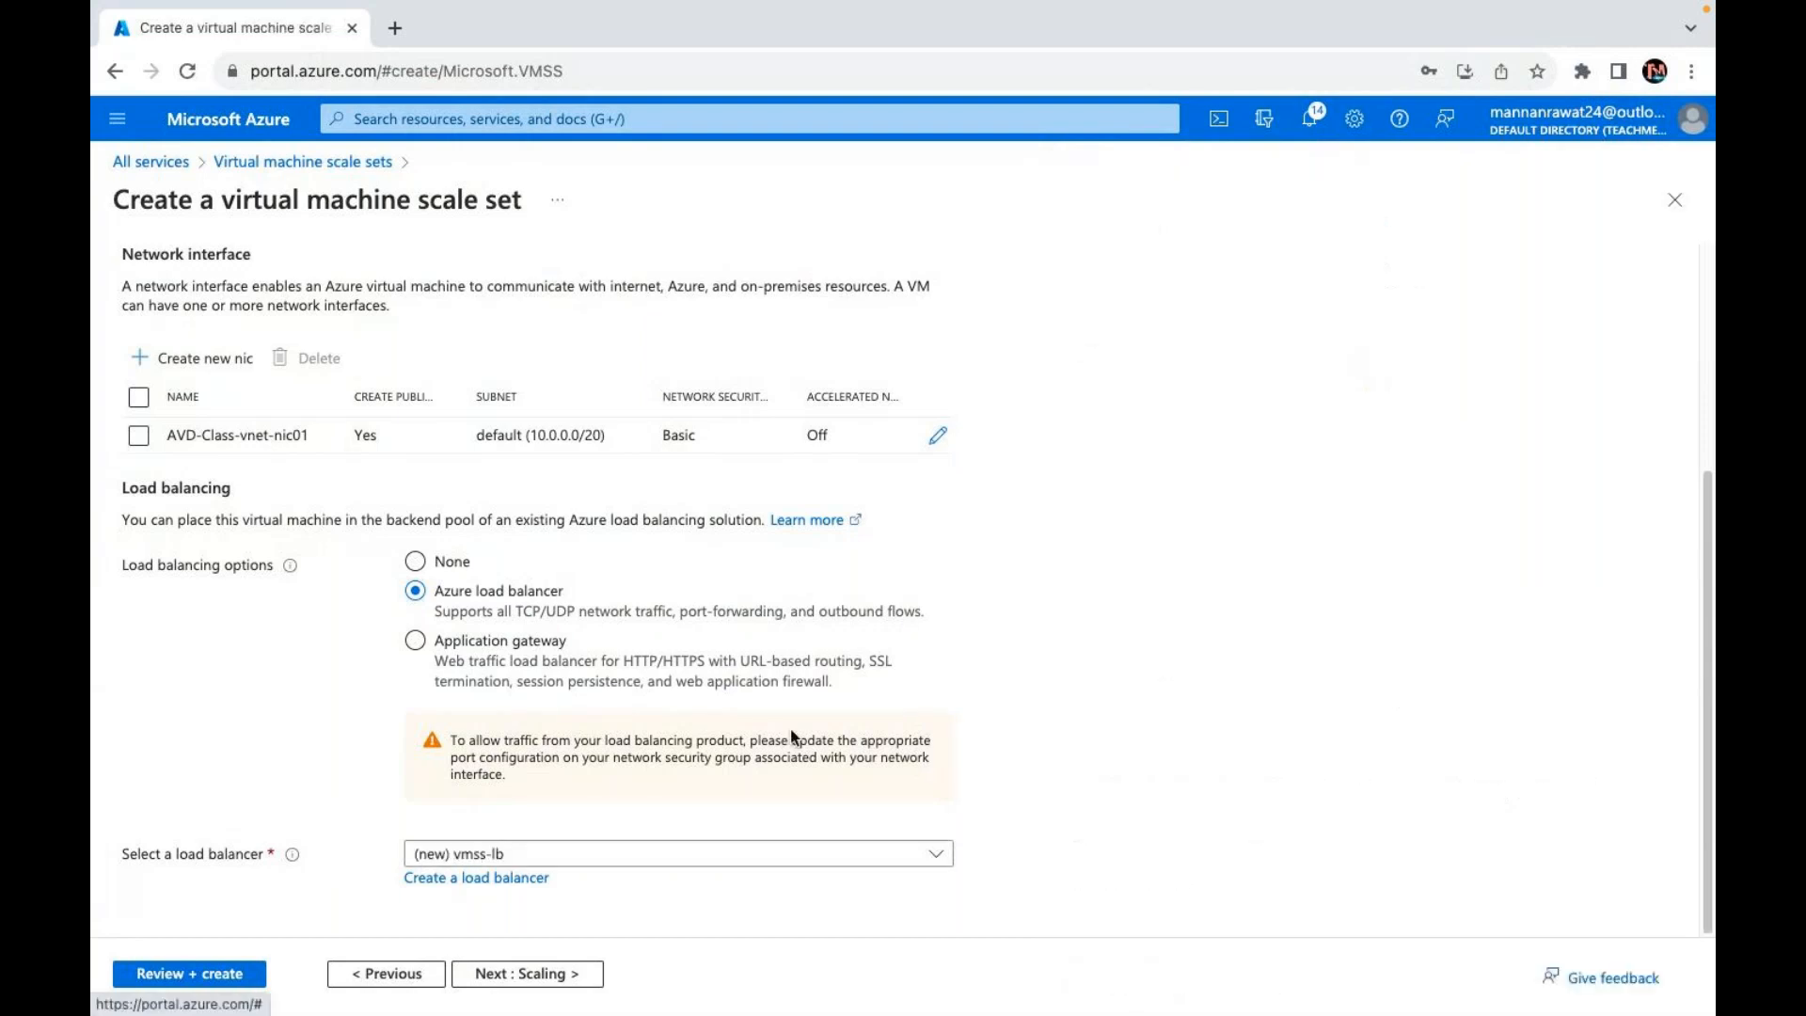
Step: On the Scaling step, change the initial instance count from 2 to 3
left_click(539, 974)
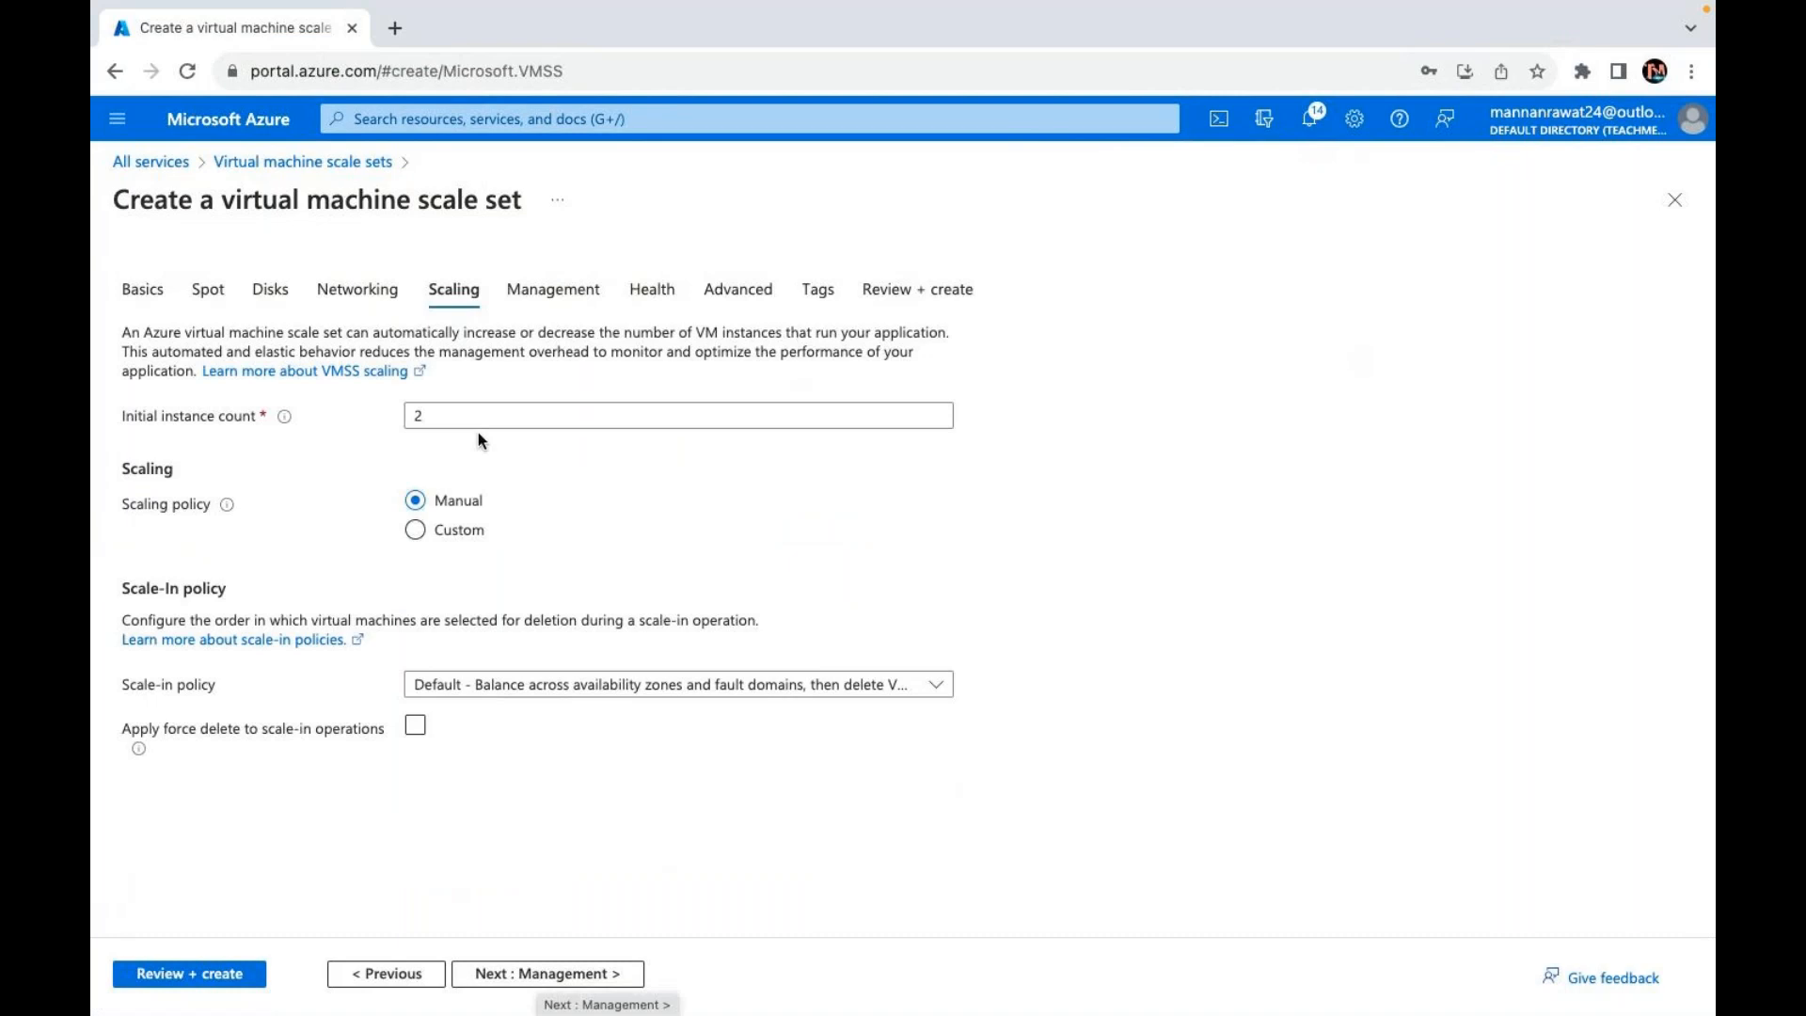
left_click(419, 416)
key("BackSpace")
type("3")
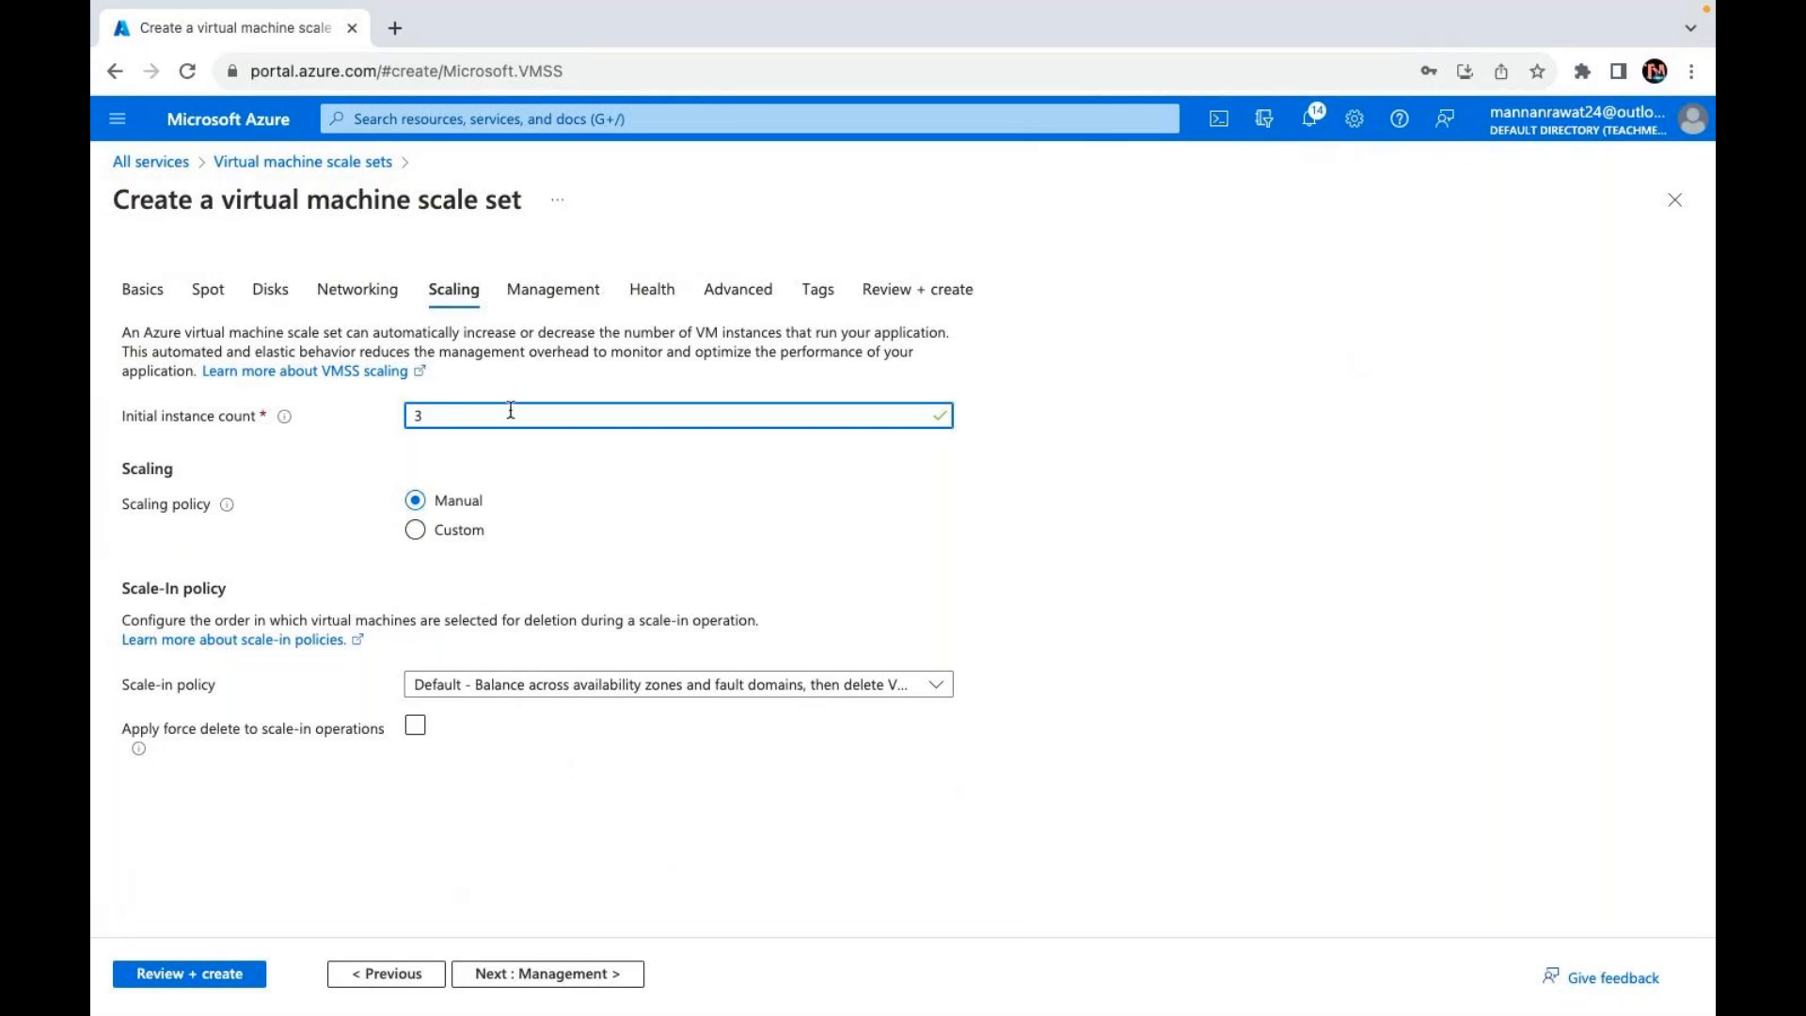
Step: Validate and review the testvmss settings: 3 instances in Central US
left_click(213, 983)
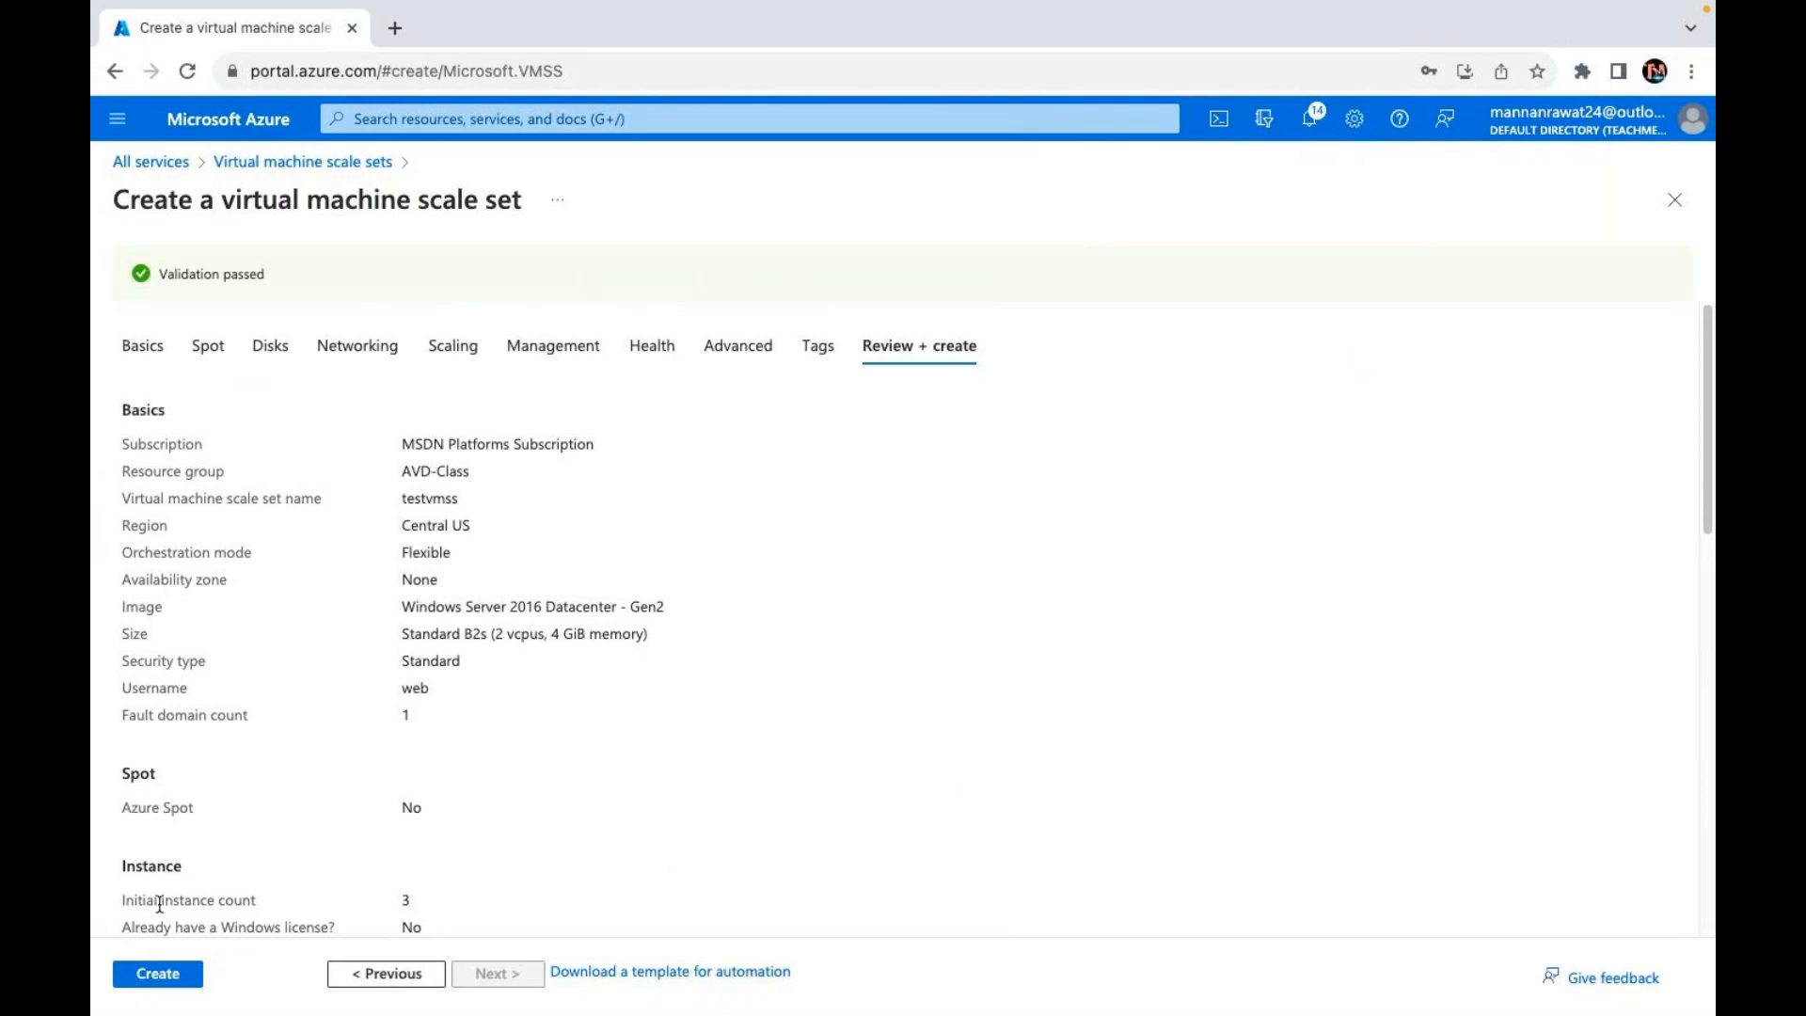
Step: Start deploying testvmss with its load balancer, virtual network, NSG and public IP
left_click(148, 978)
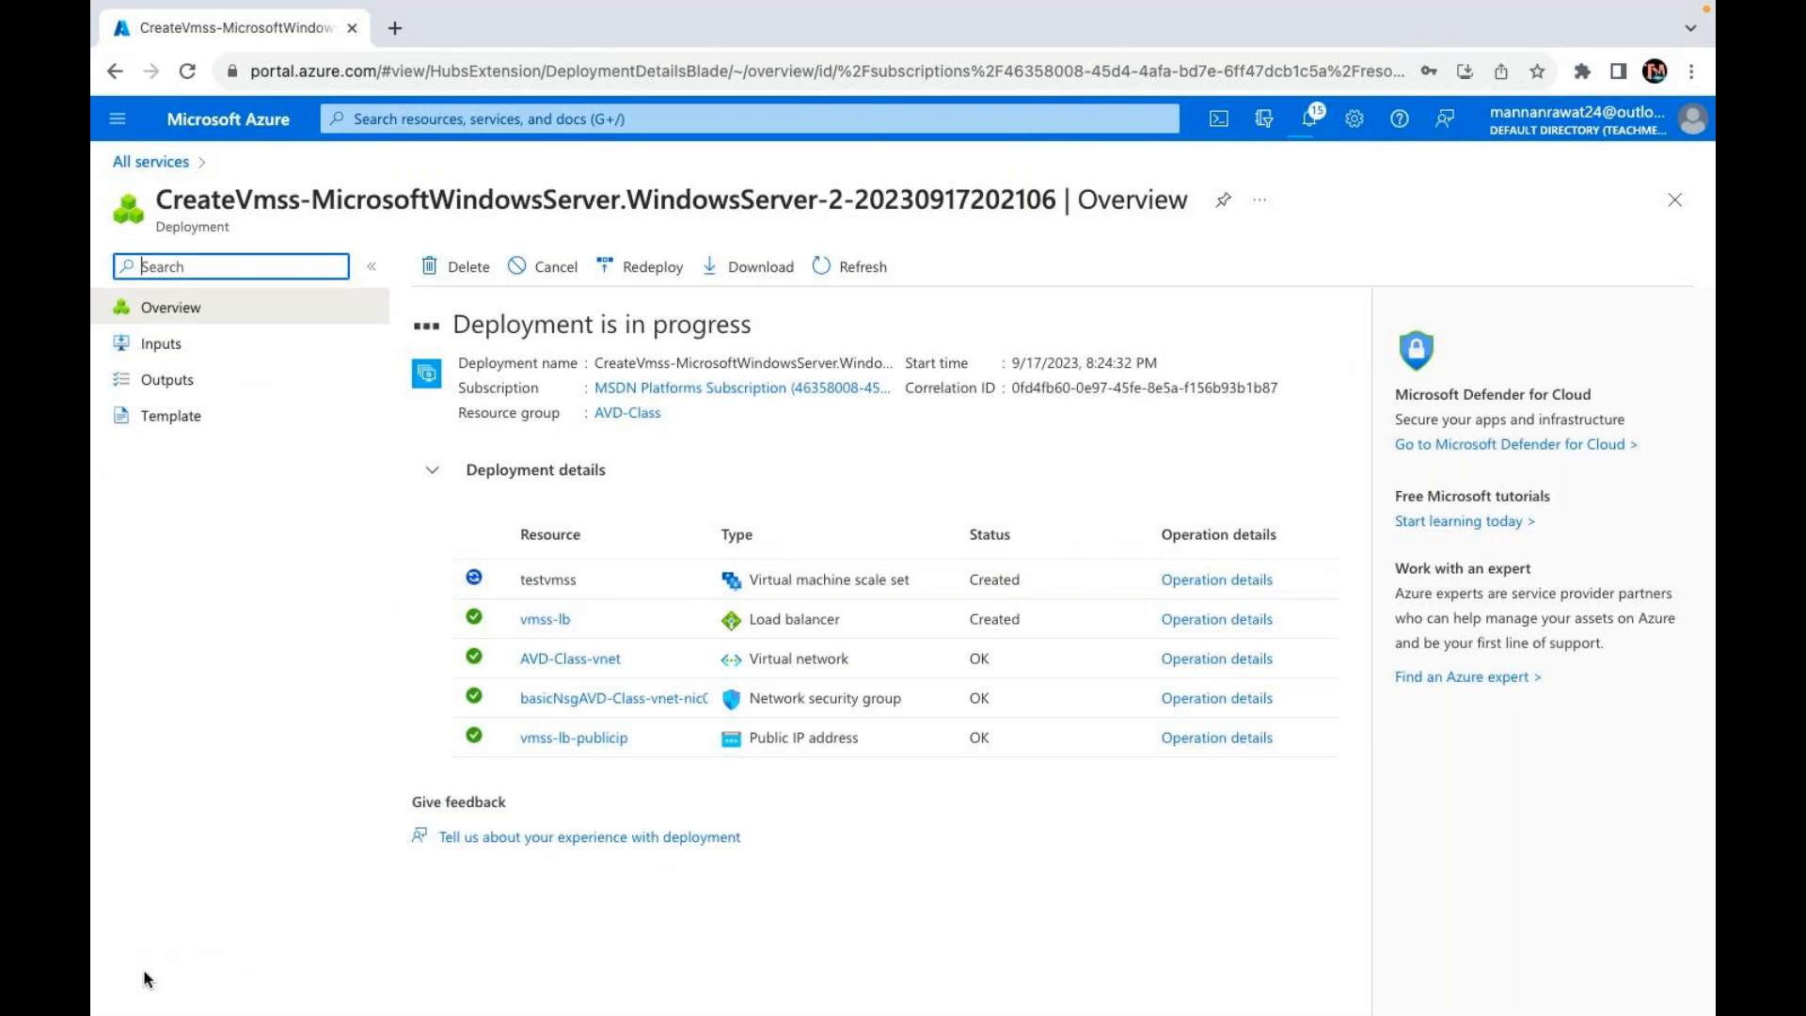
key("ctrl+Left")
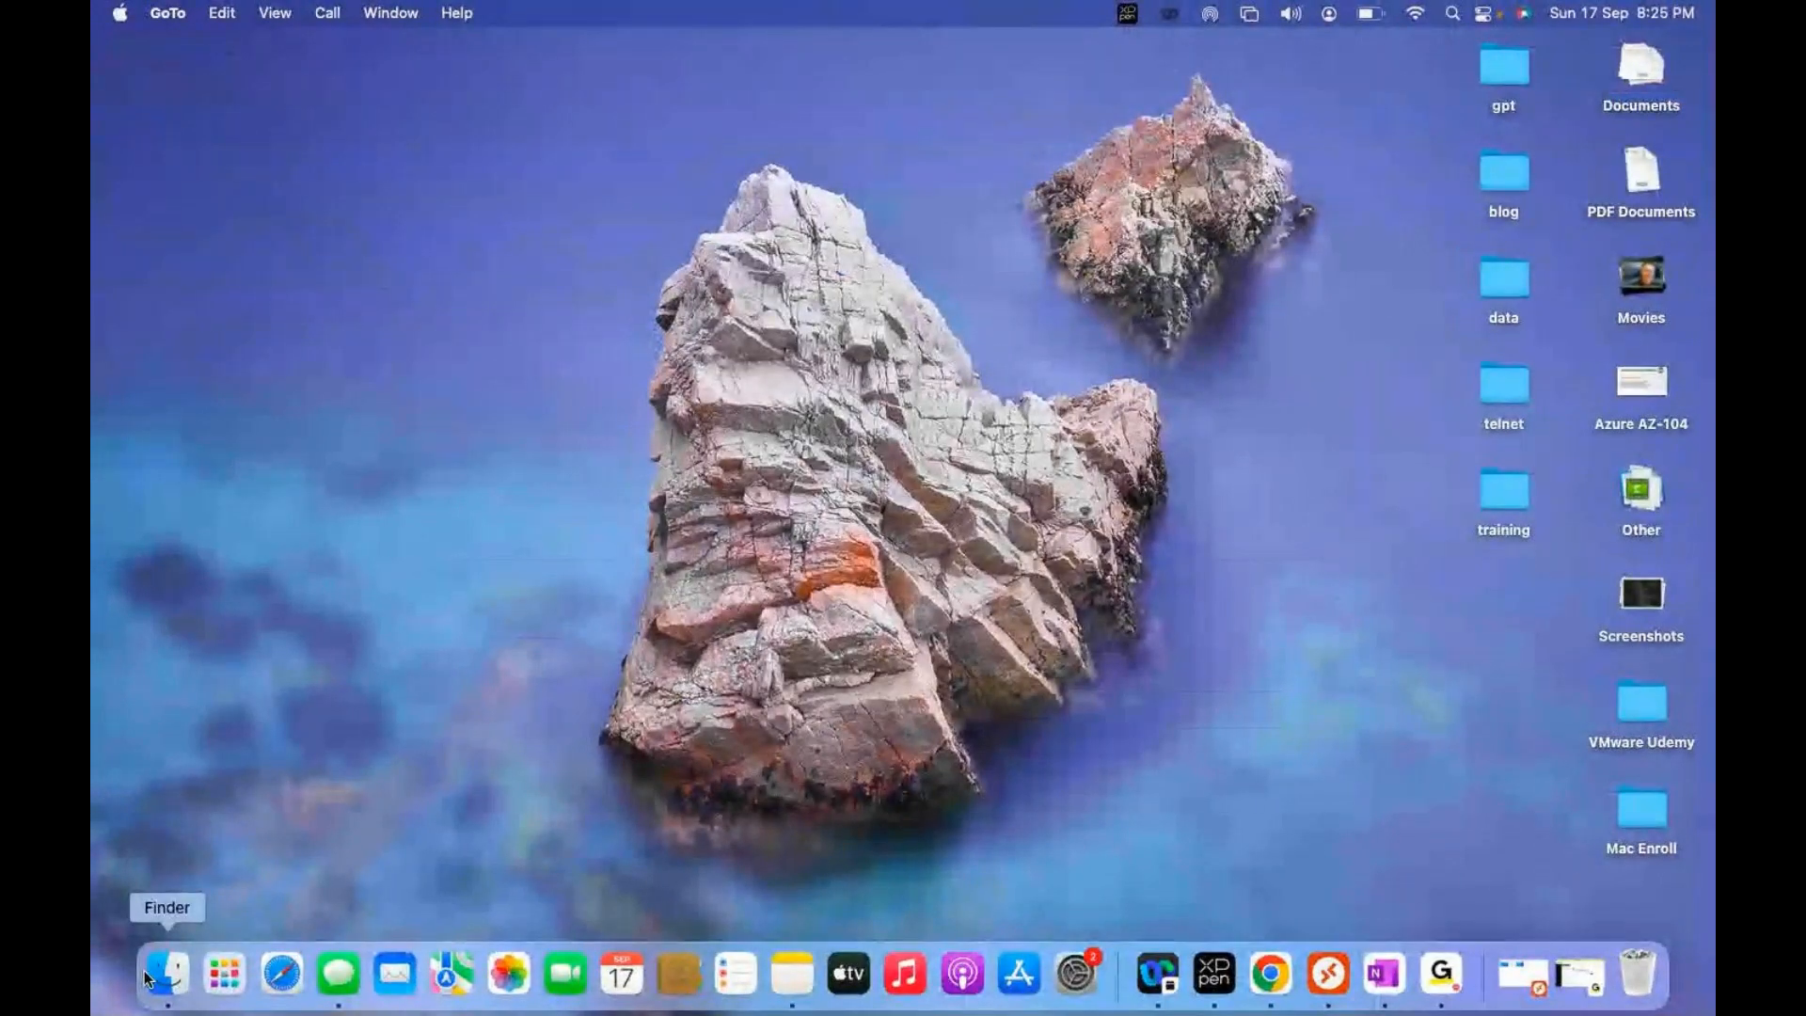
Step: Return to the Azure deployment page showing the CreateVmss deployment complete in AVD-Class
key("ctrl+Right")
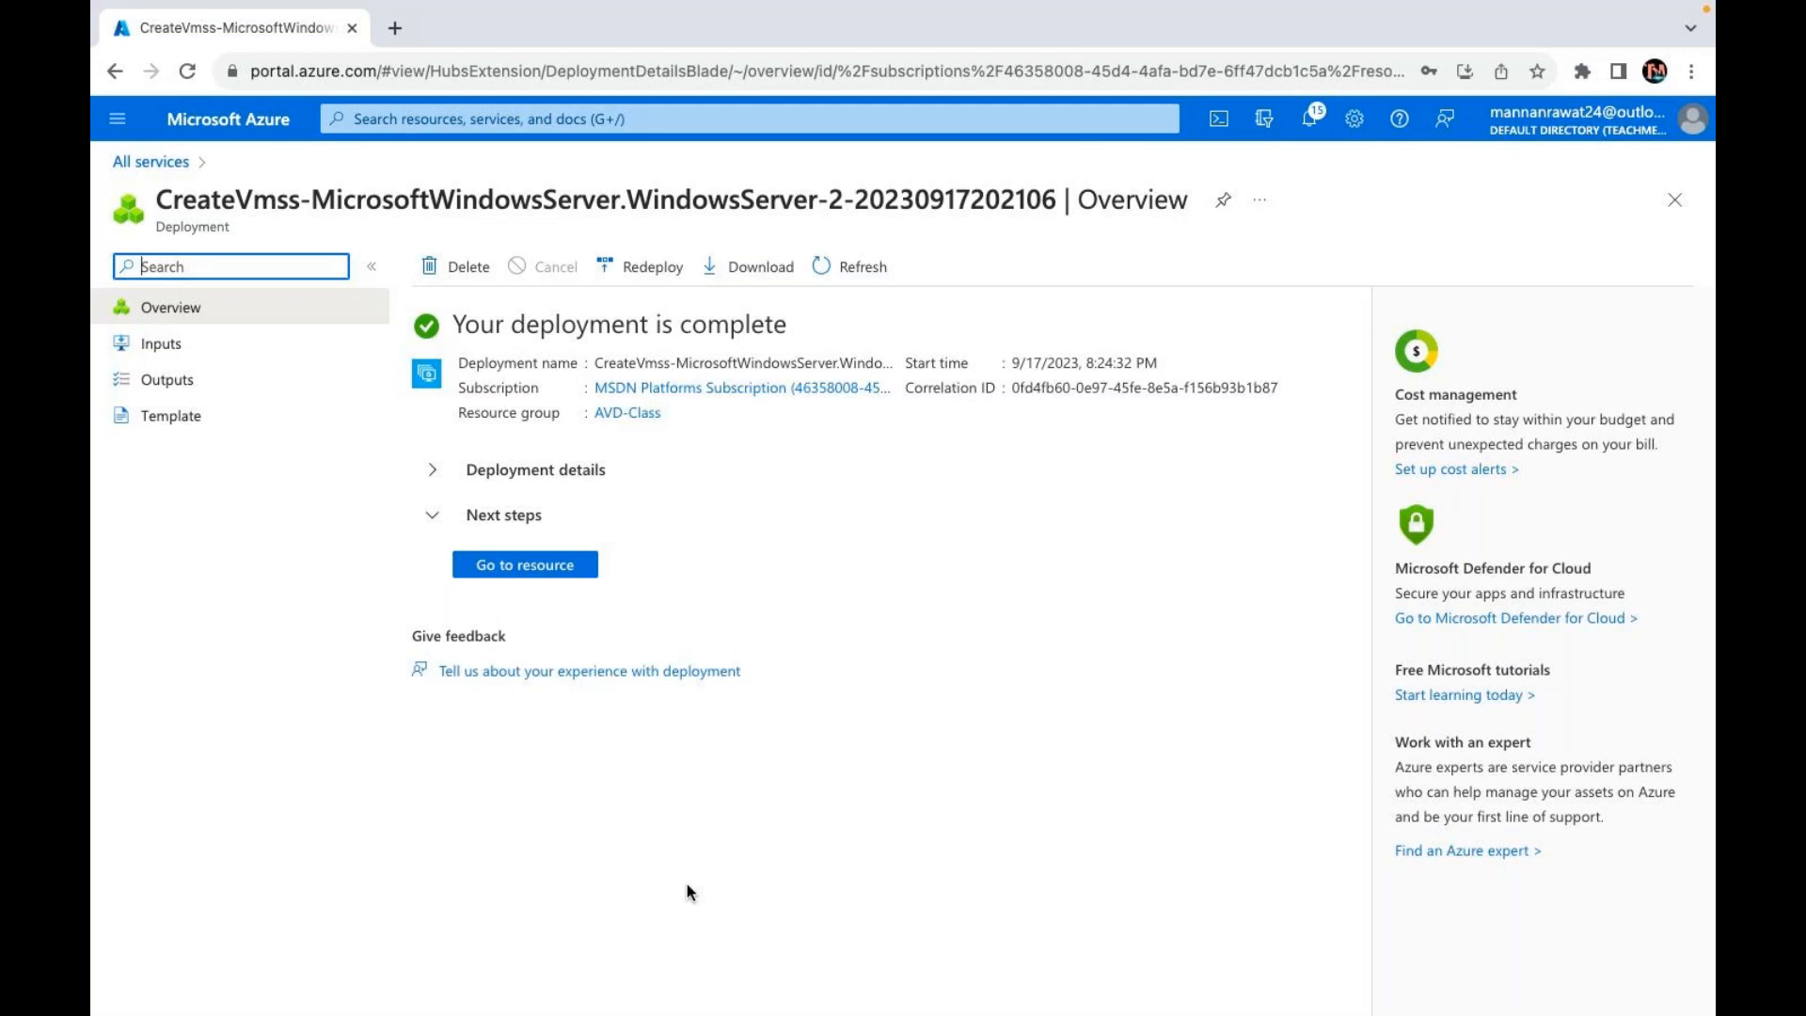
Step: Open the deployed testvmss scale set, showing 3 of 3 instances succeeded and public IP 40.122.68.129
key("XF86AudioLowerVolume")
key("XF86AudioLowerVolume")
left_click(540, 568)
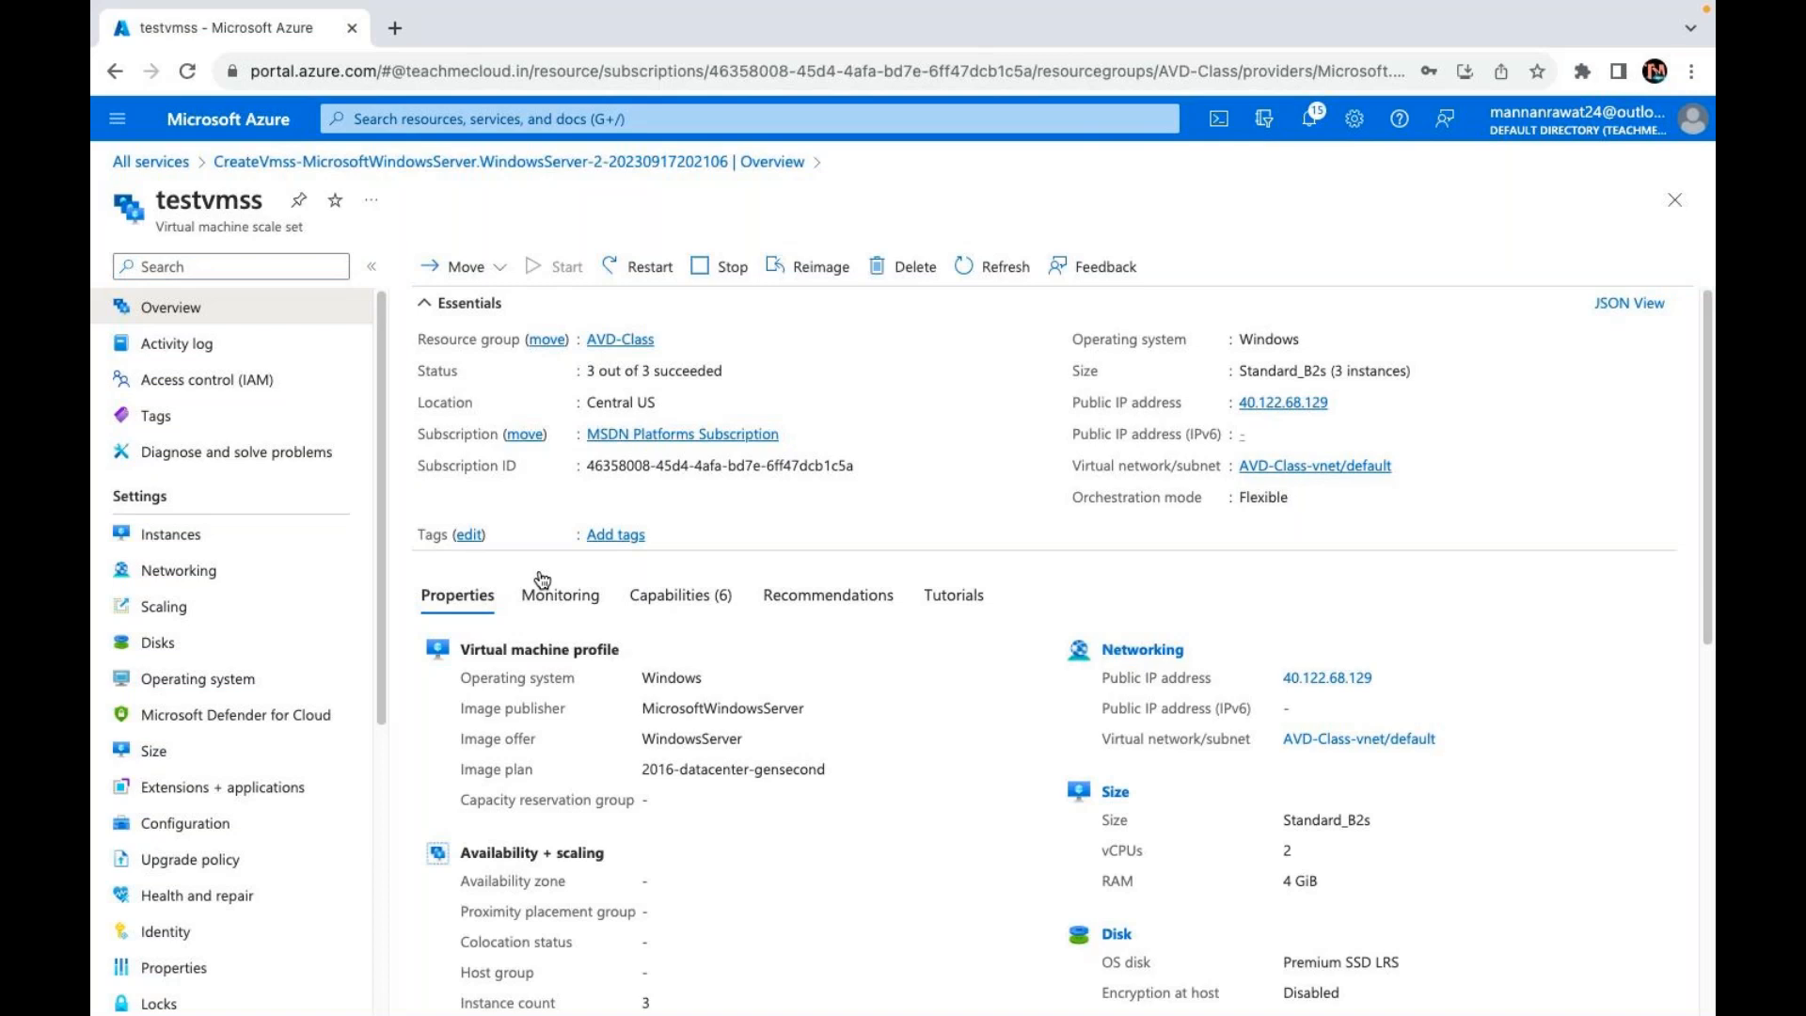
Step: List the testvmss instances: three VMs Running with provisioning Succeeded
left_click(174, 540)
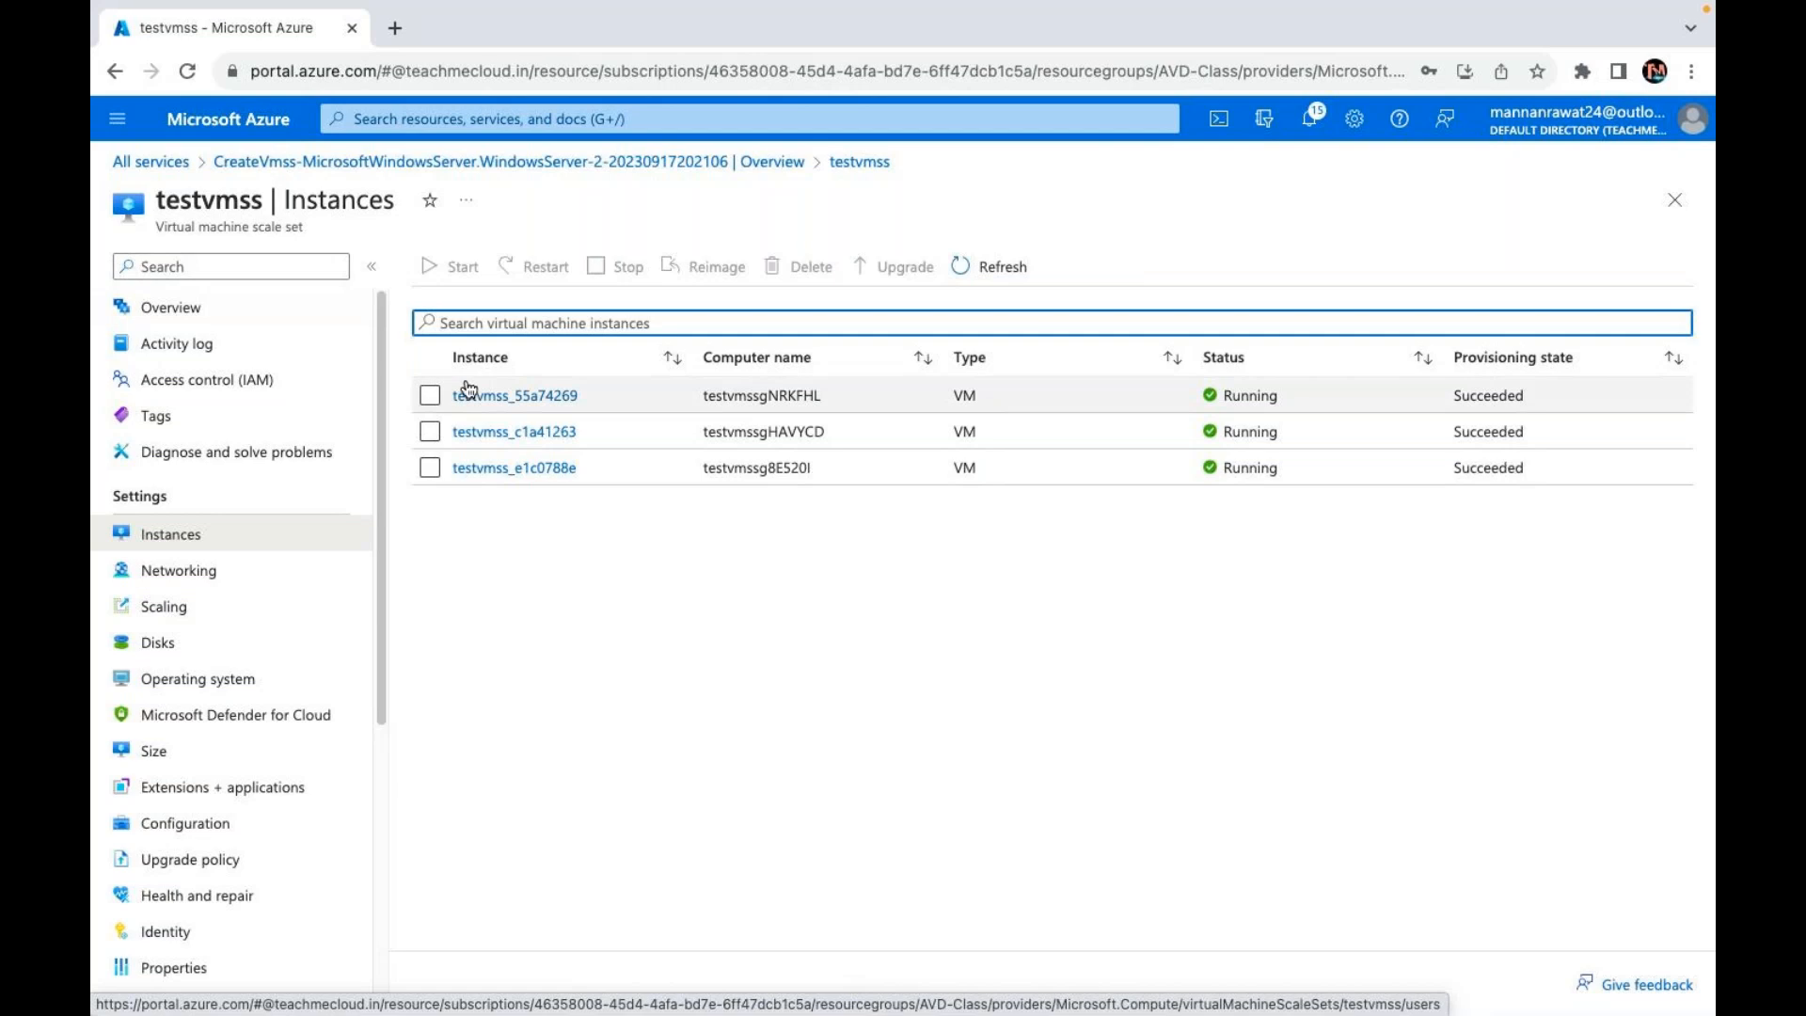
Step: Open instance testvmss_55a74269 and show its native RDP connection via 40.122.78.3 on port 3389
left_click(502, 399)
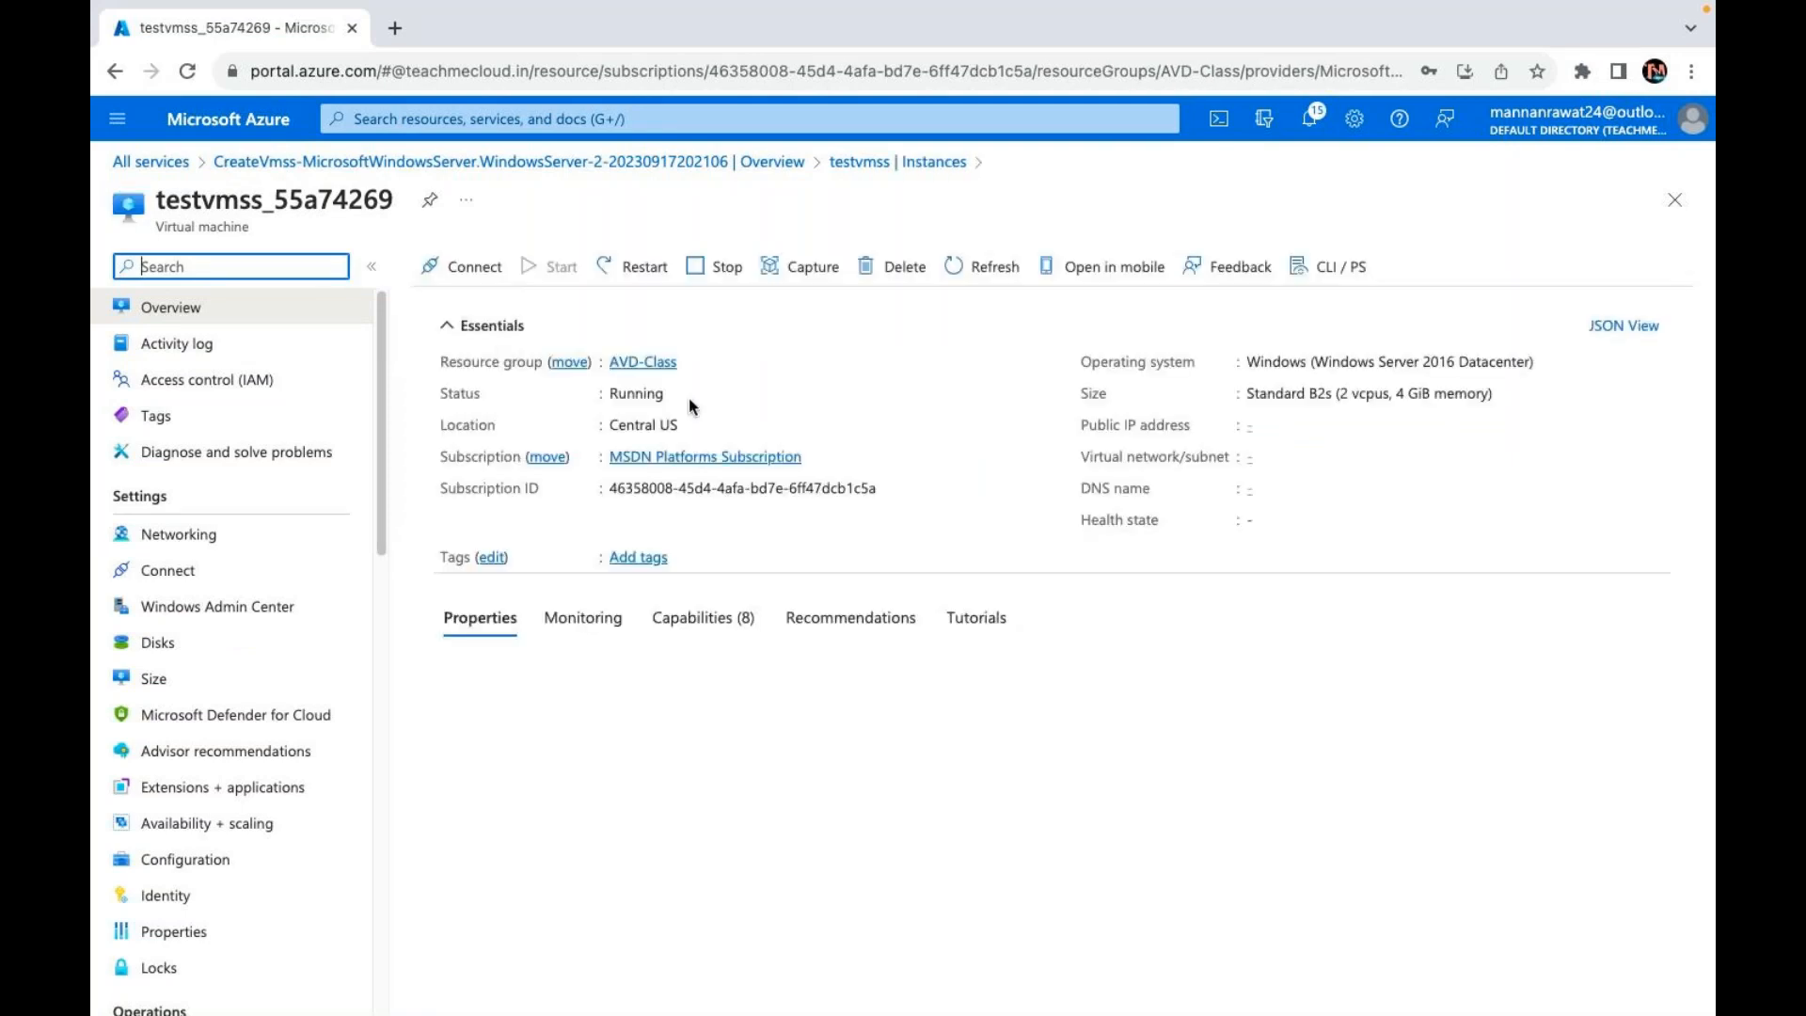
left_click(469, 270)
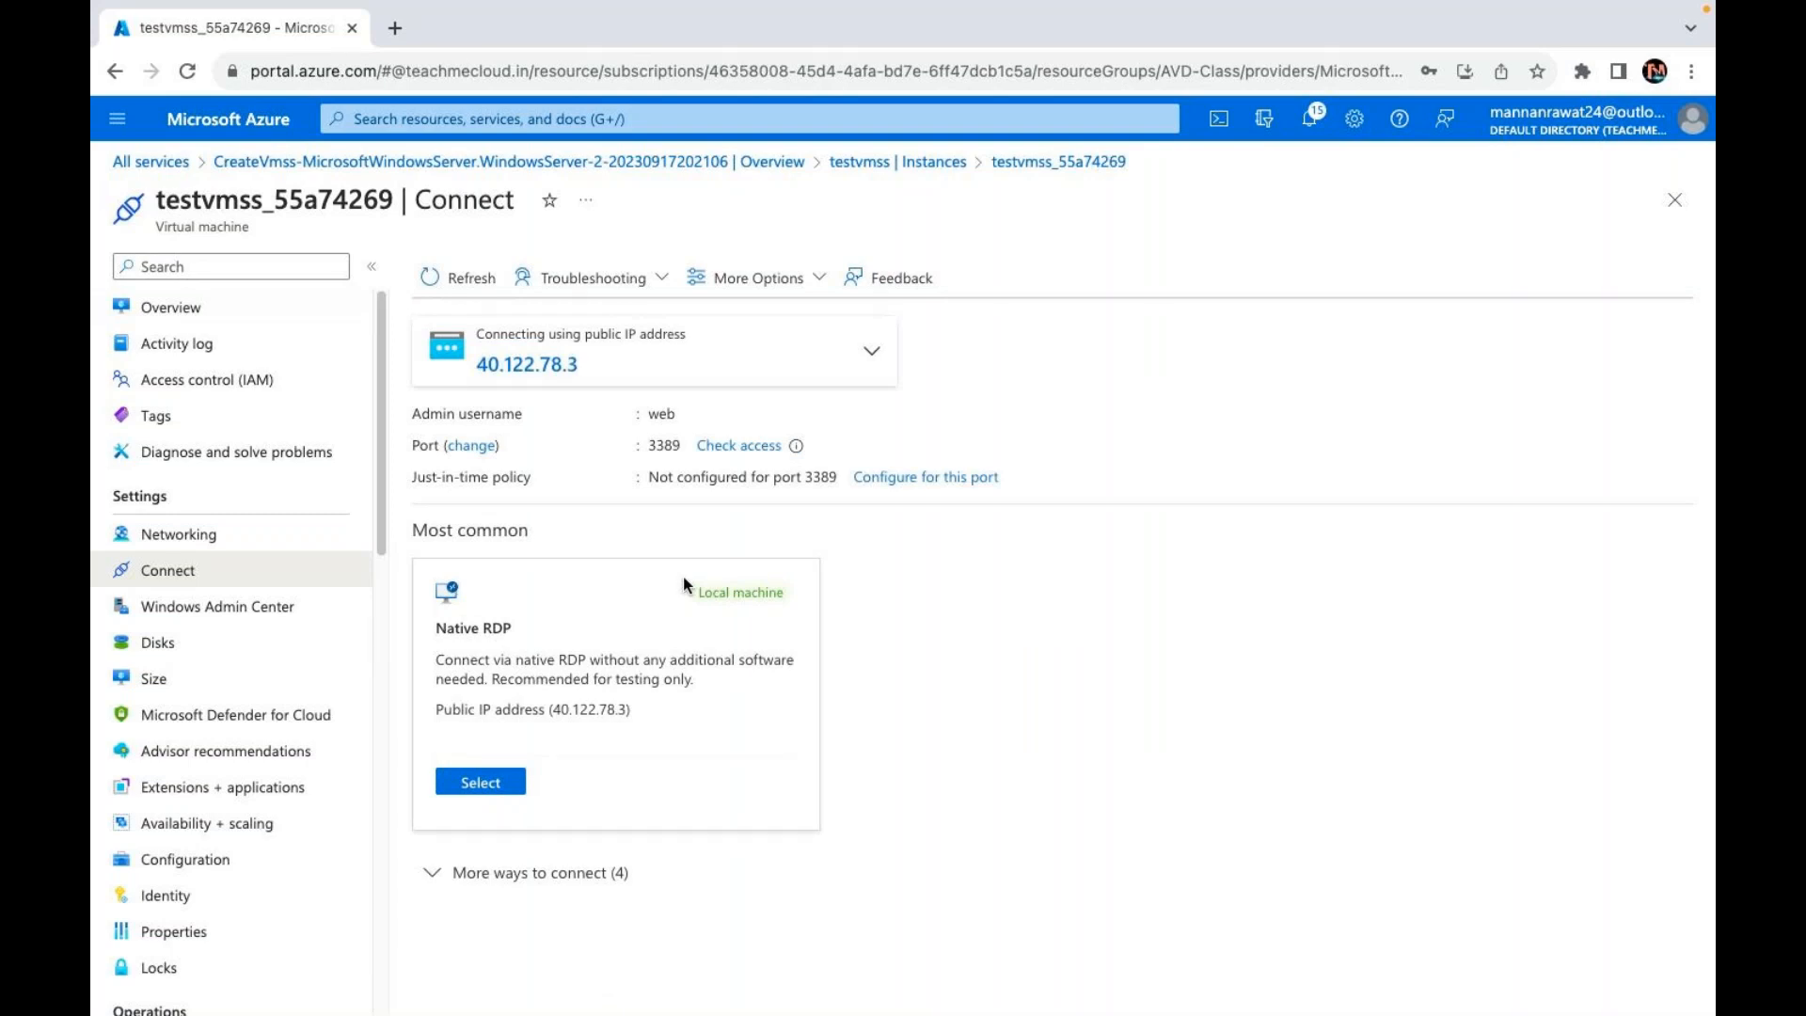
Step: Choose native RDP and download the RDP file for testvmss_55a74269
left_click(483, 790)
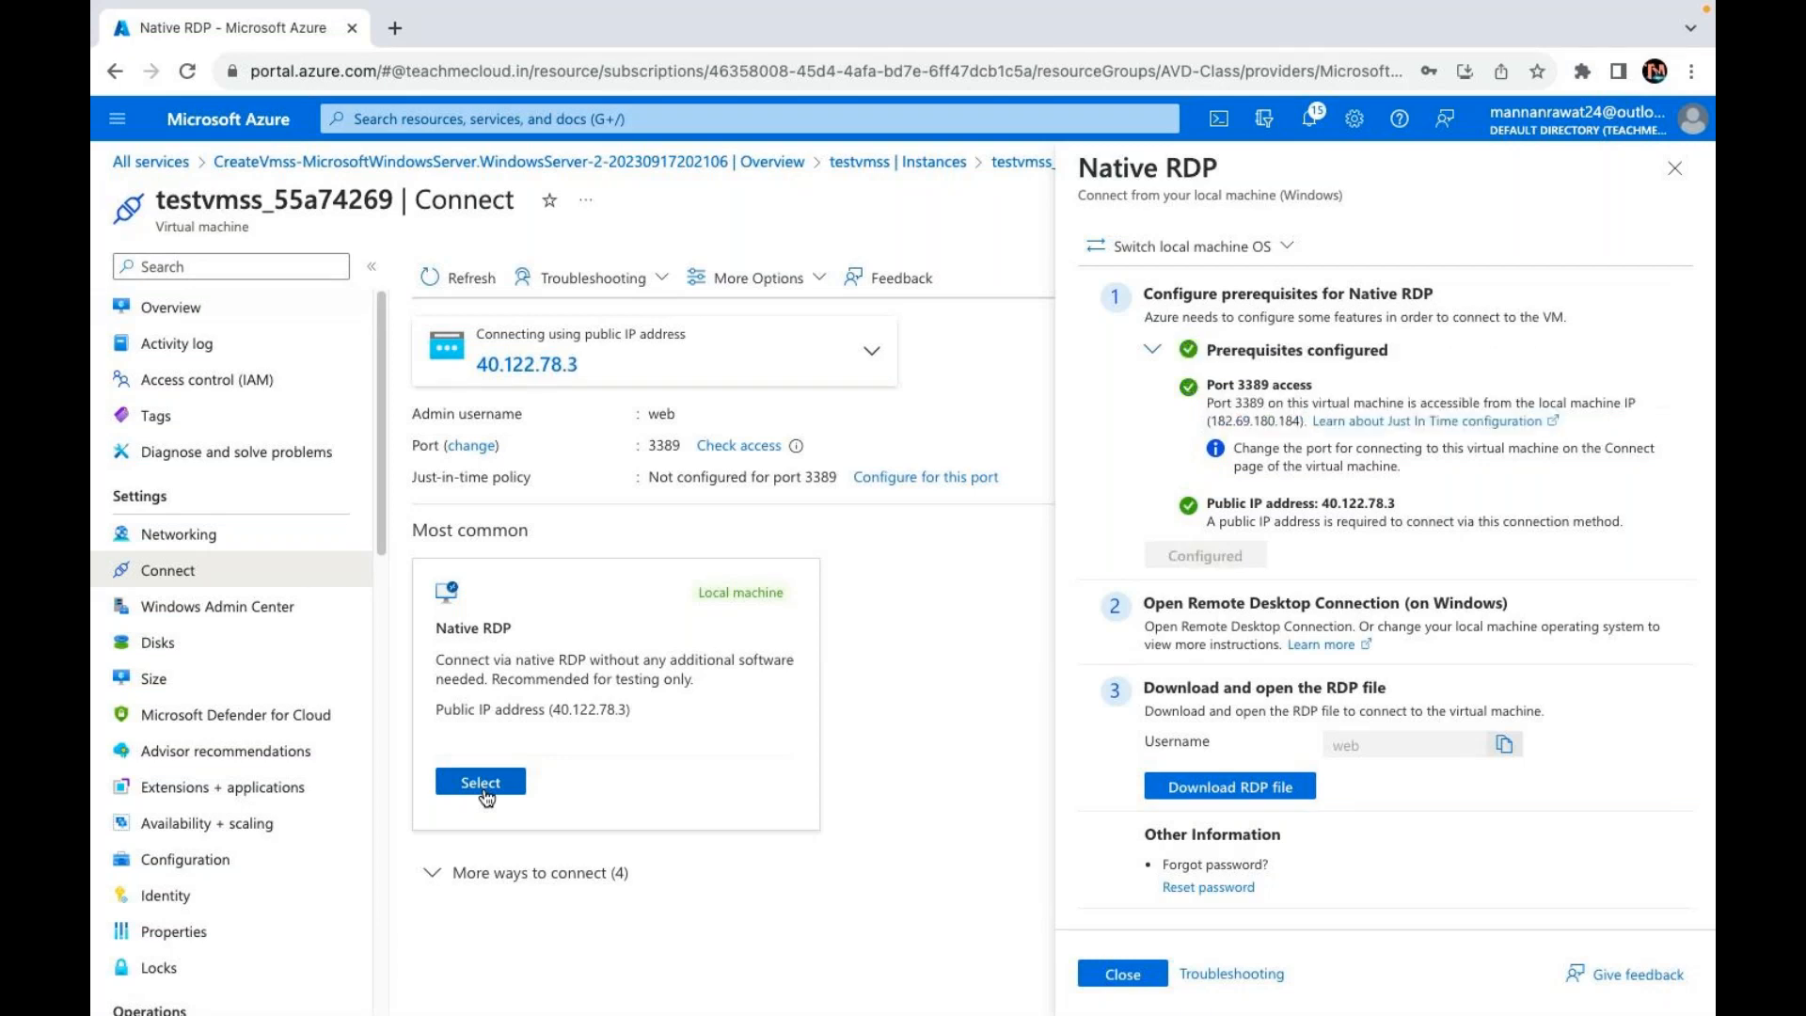
left_click(1219, 788)
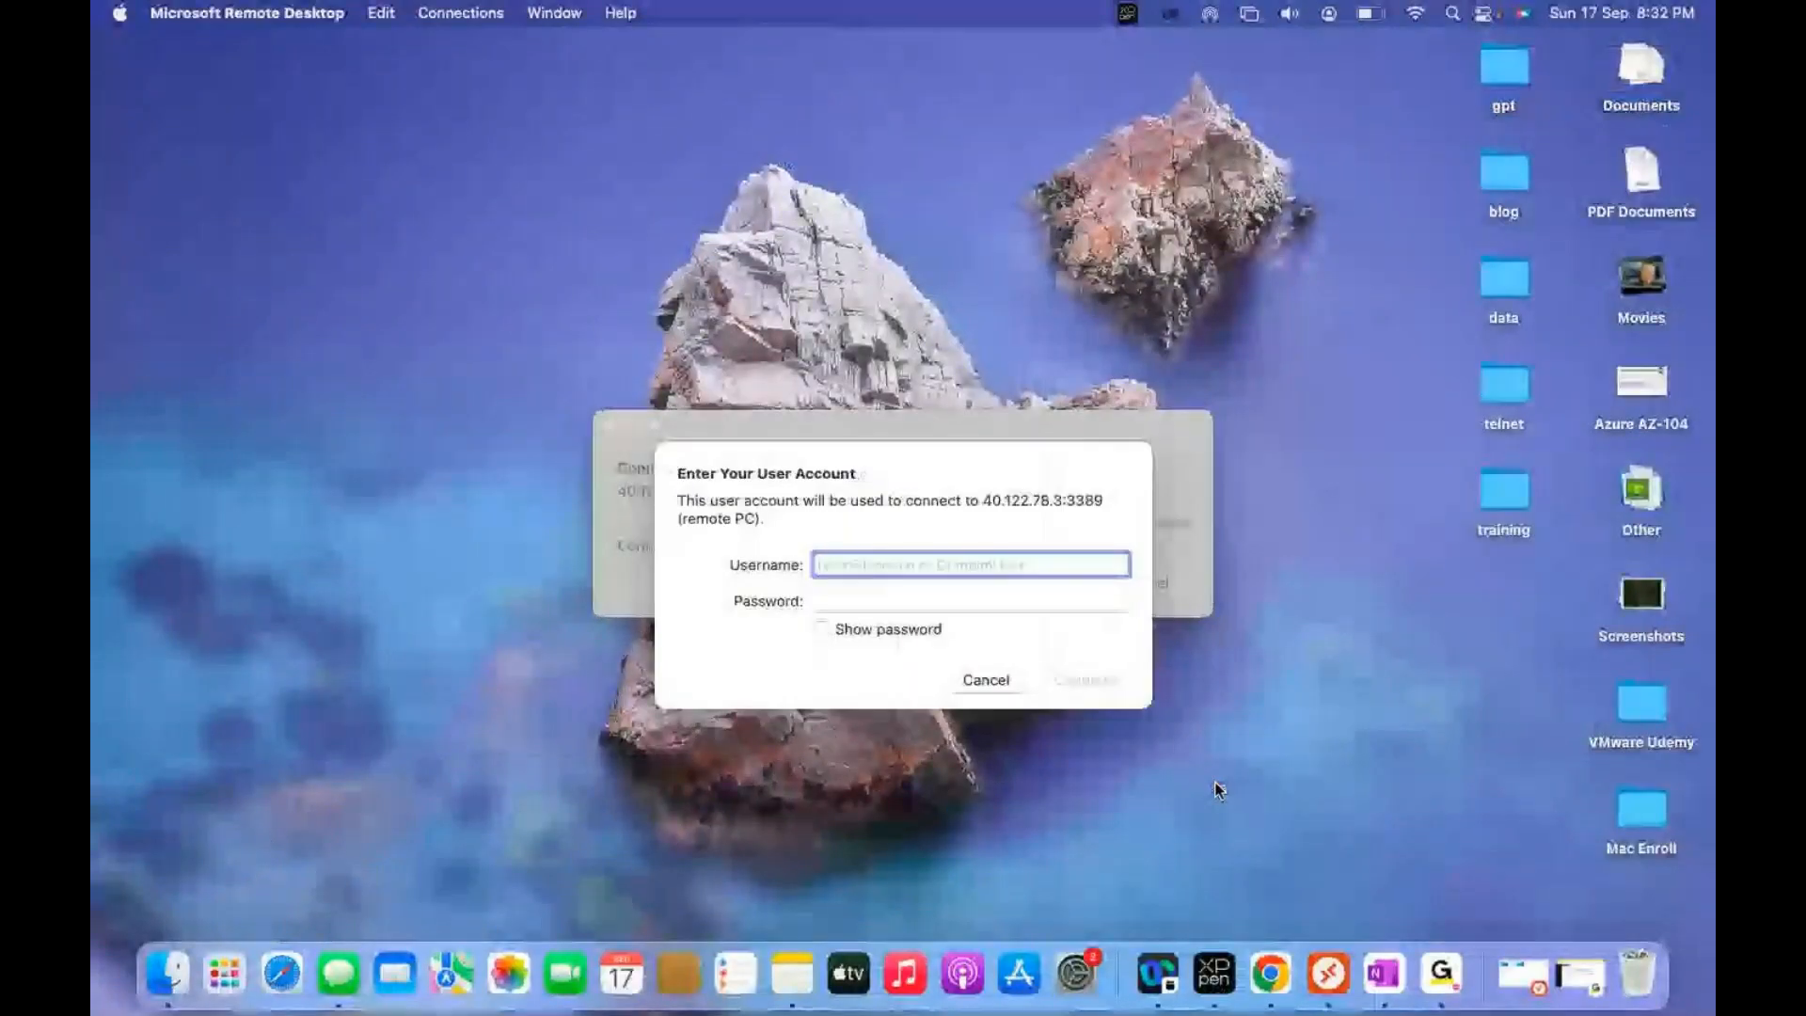
Step: Sign in to 40.122.78.3 with the VM admin username and password, accepting the certificate warning
type("web")
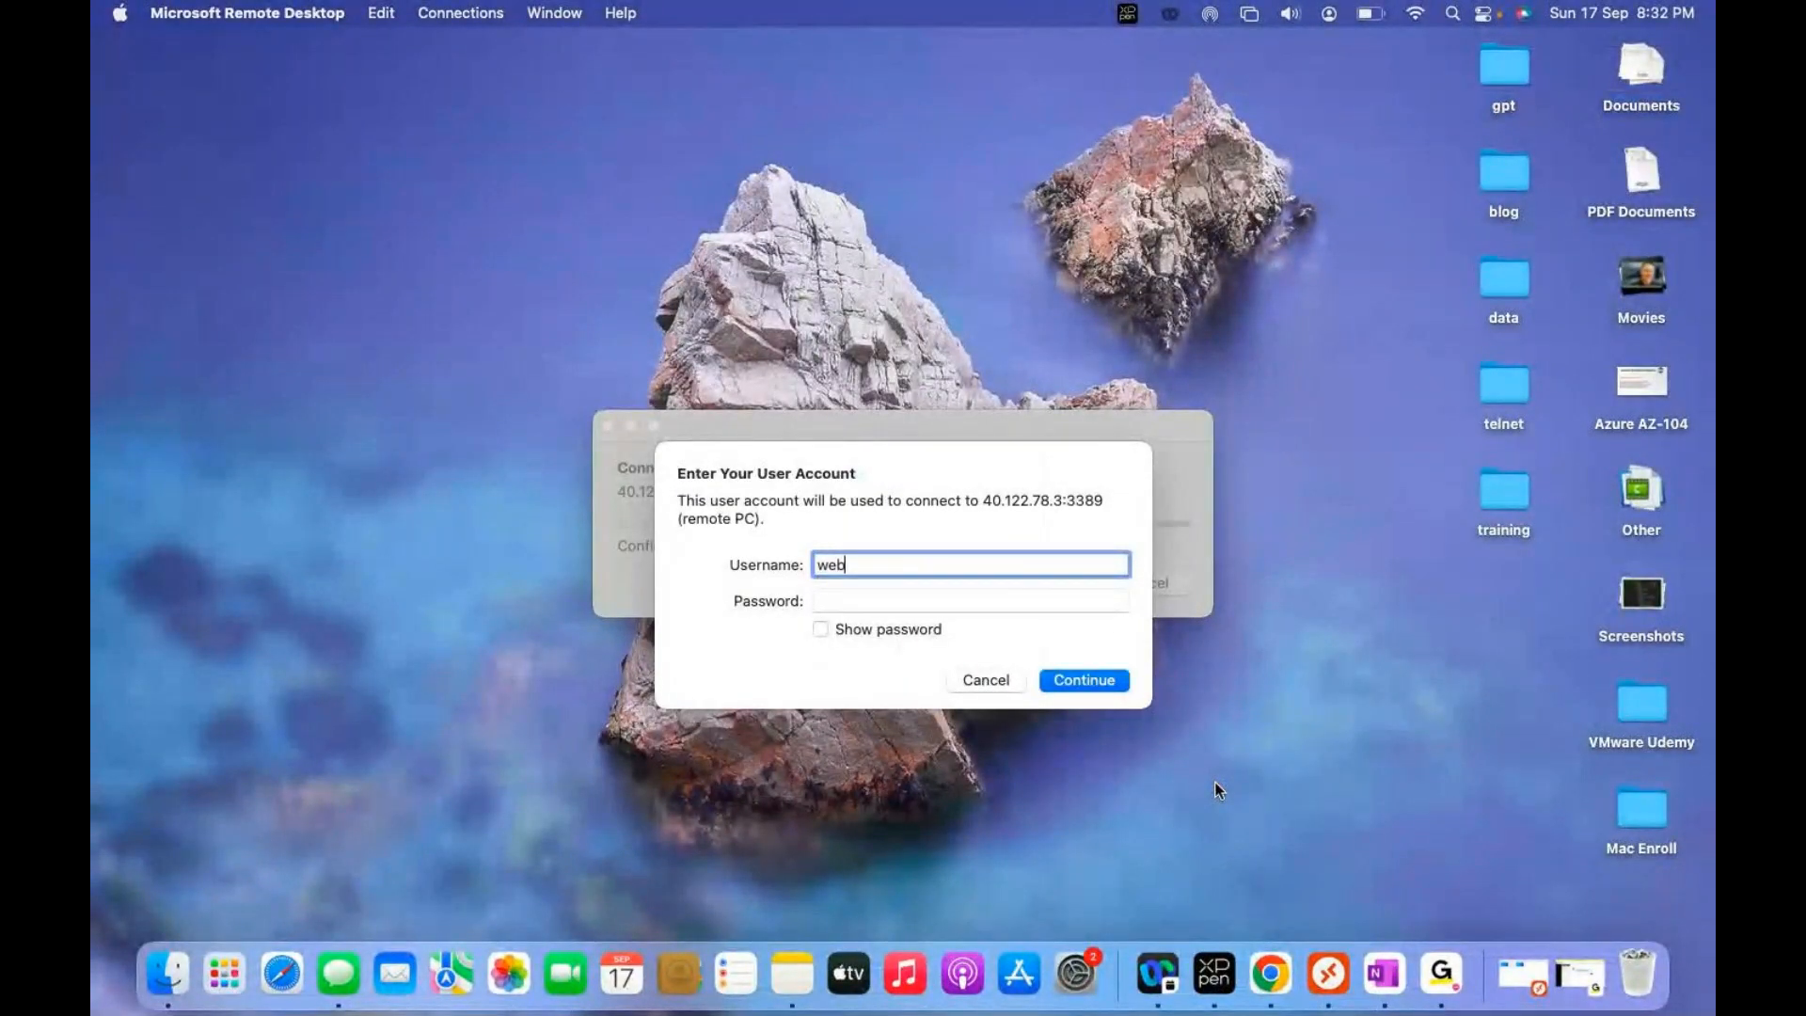
key("Tab")
type("•")
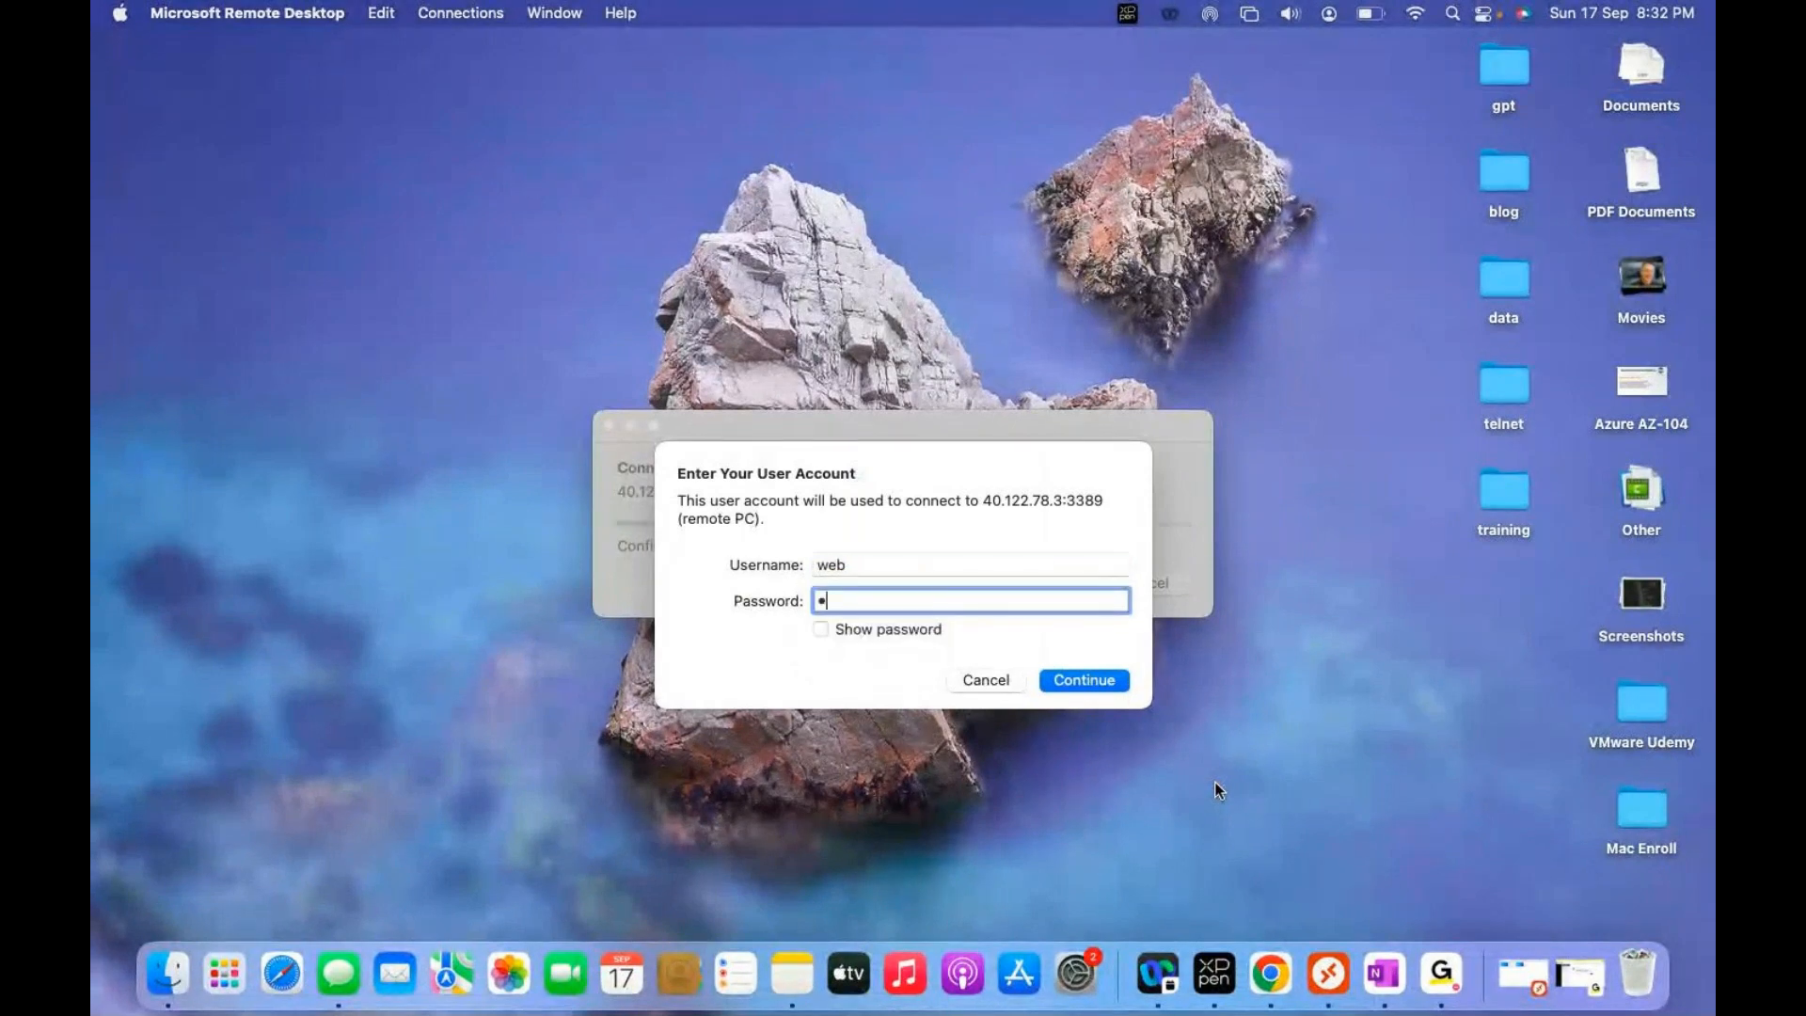
type("•••••••••")
key("Return")
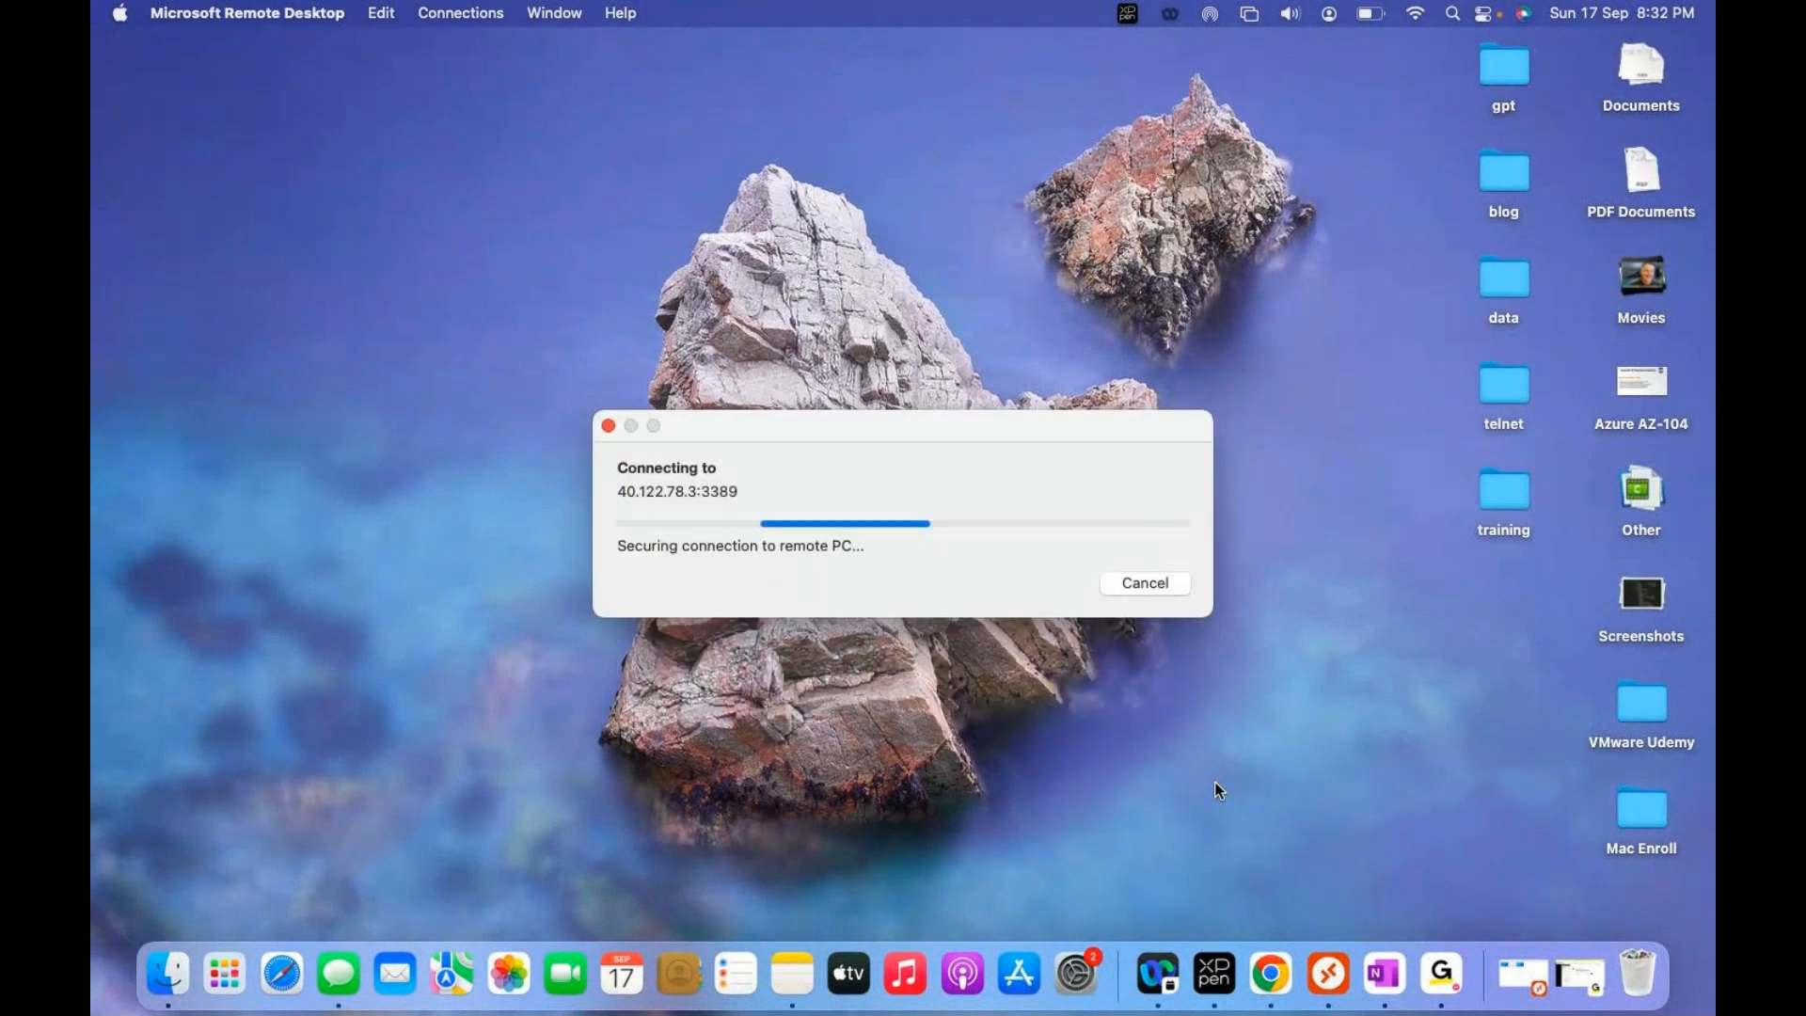
left_click(1177, 611)
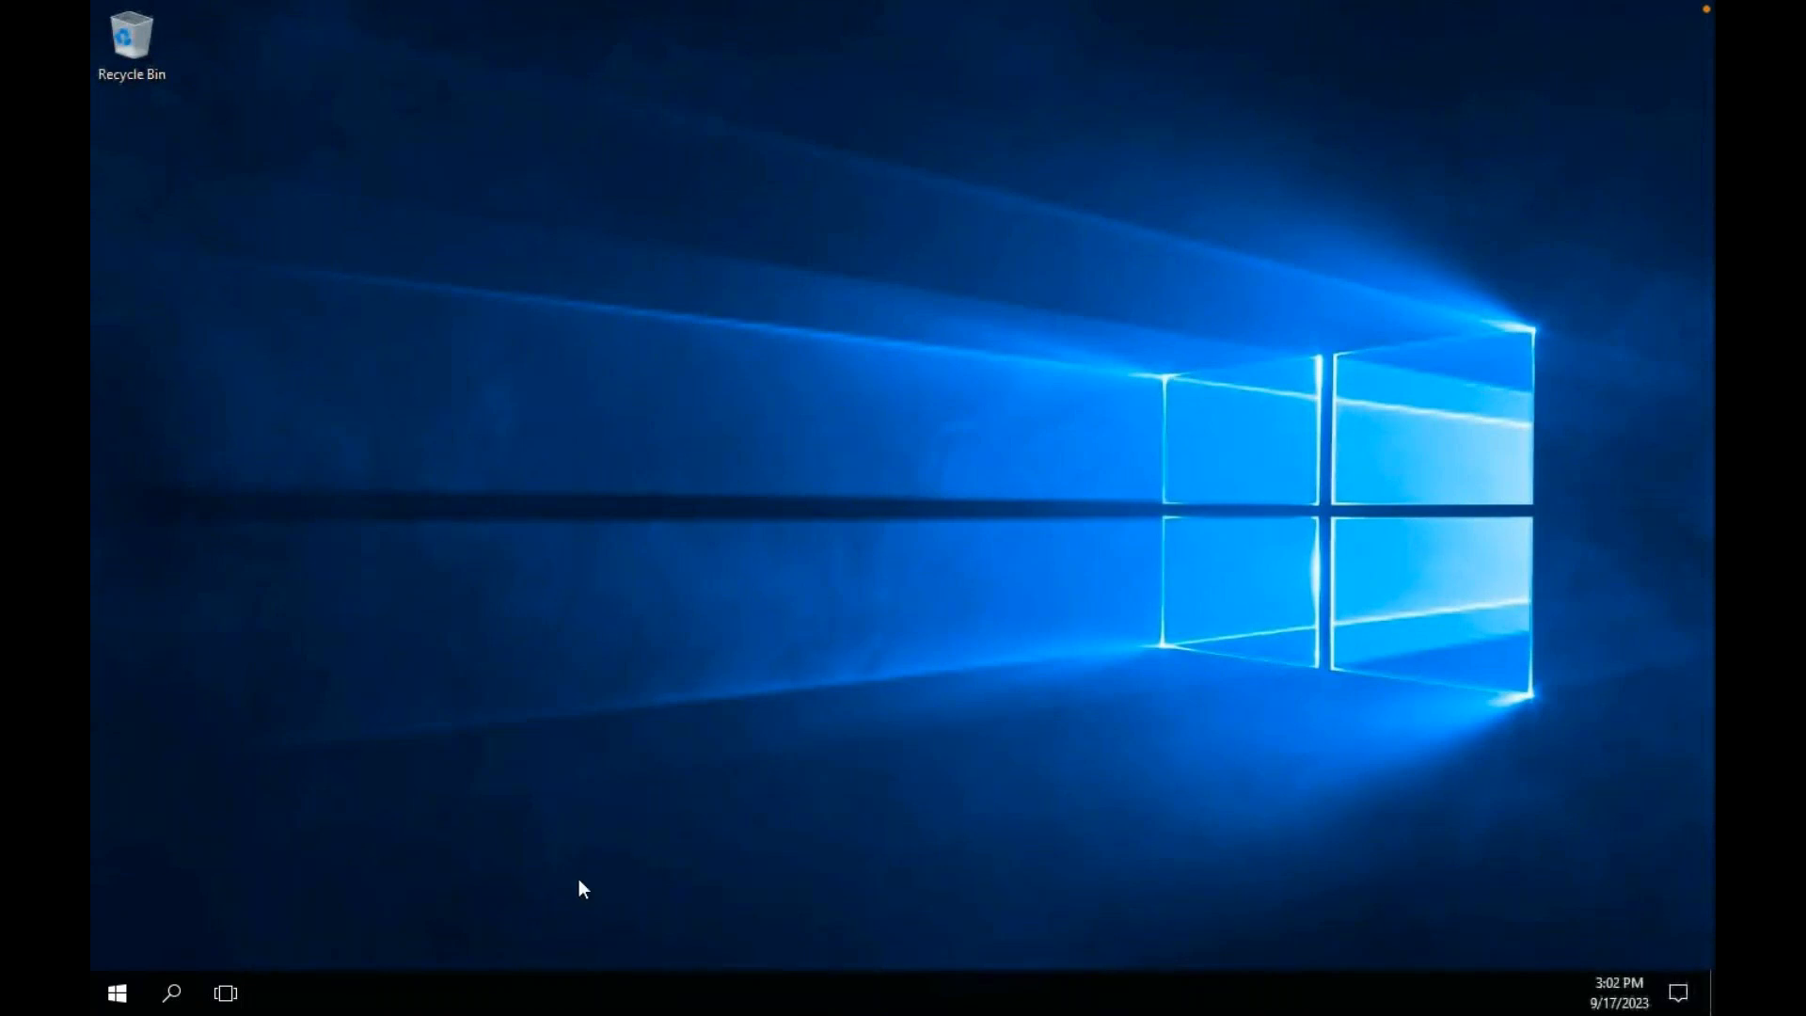
Step: Refresh the remote Windows Server desktop three times until it finishes loading
right_click(560, 492)
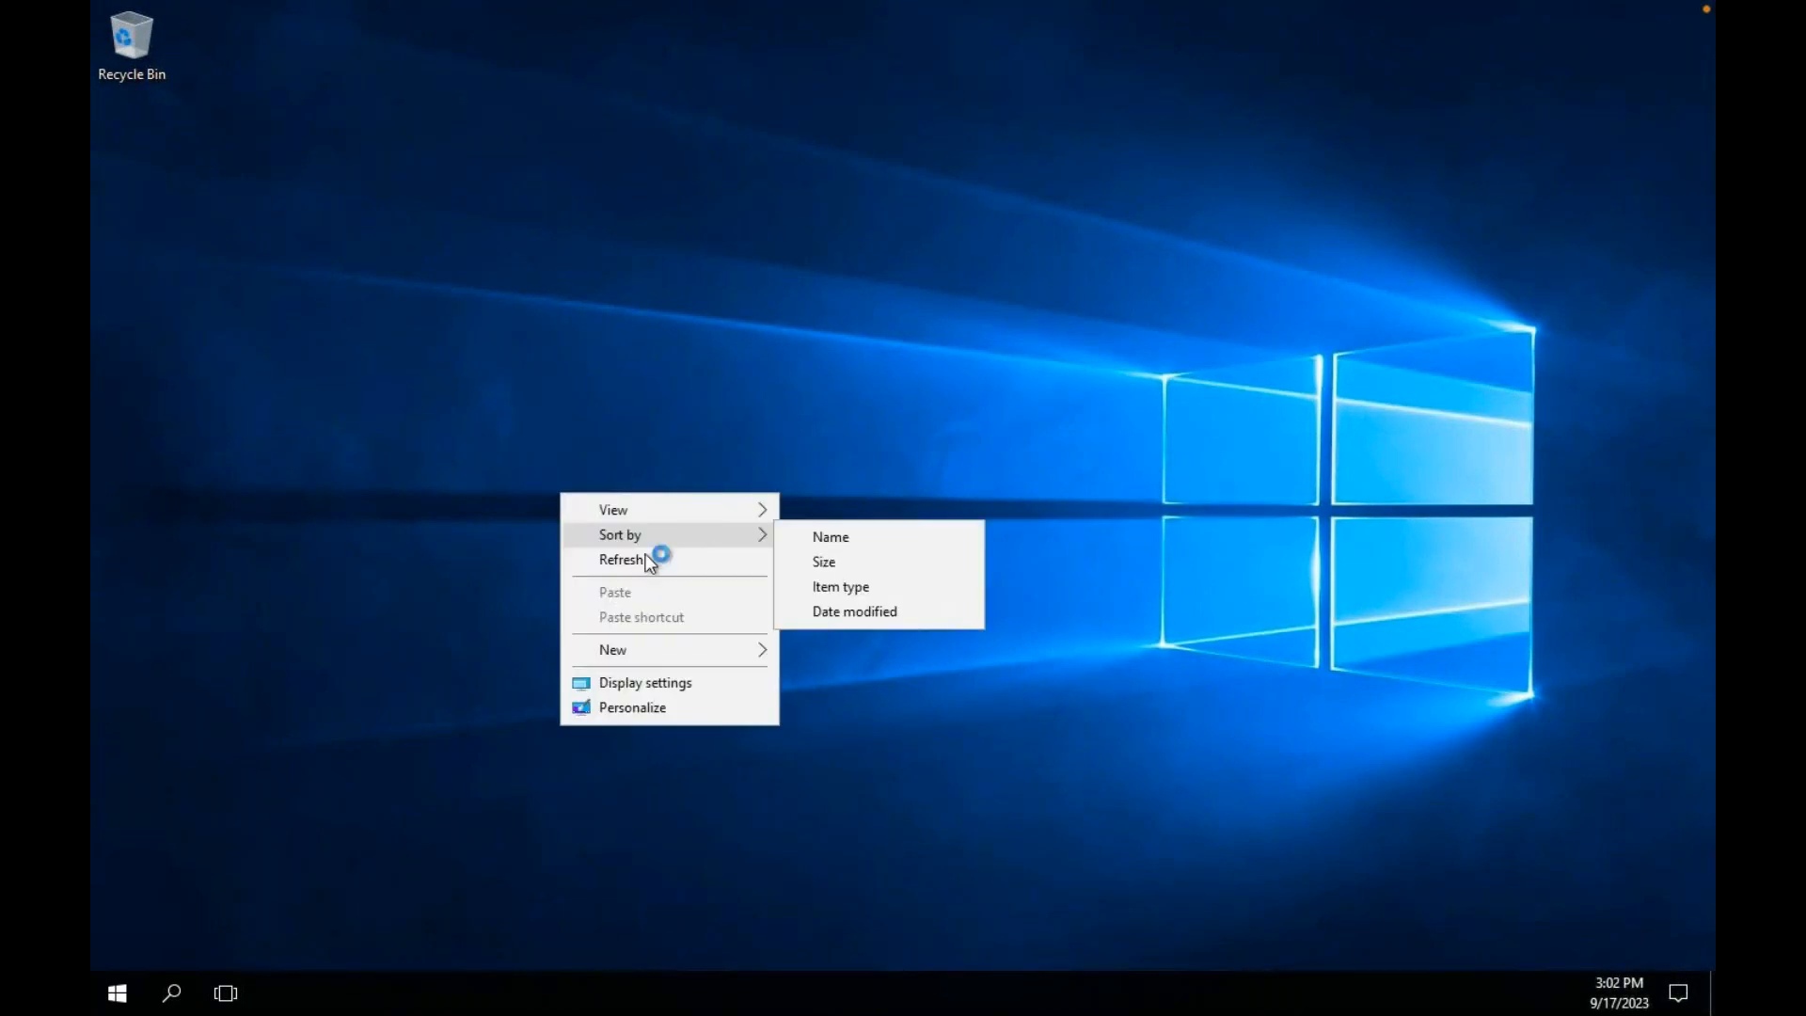
left_click(649, 562)
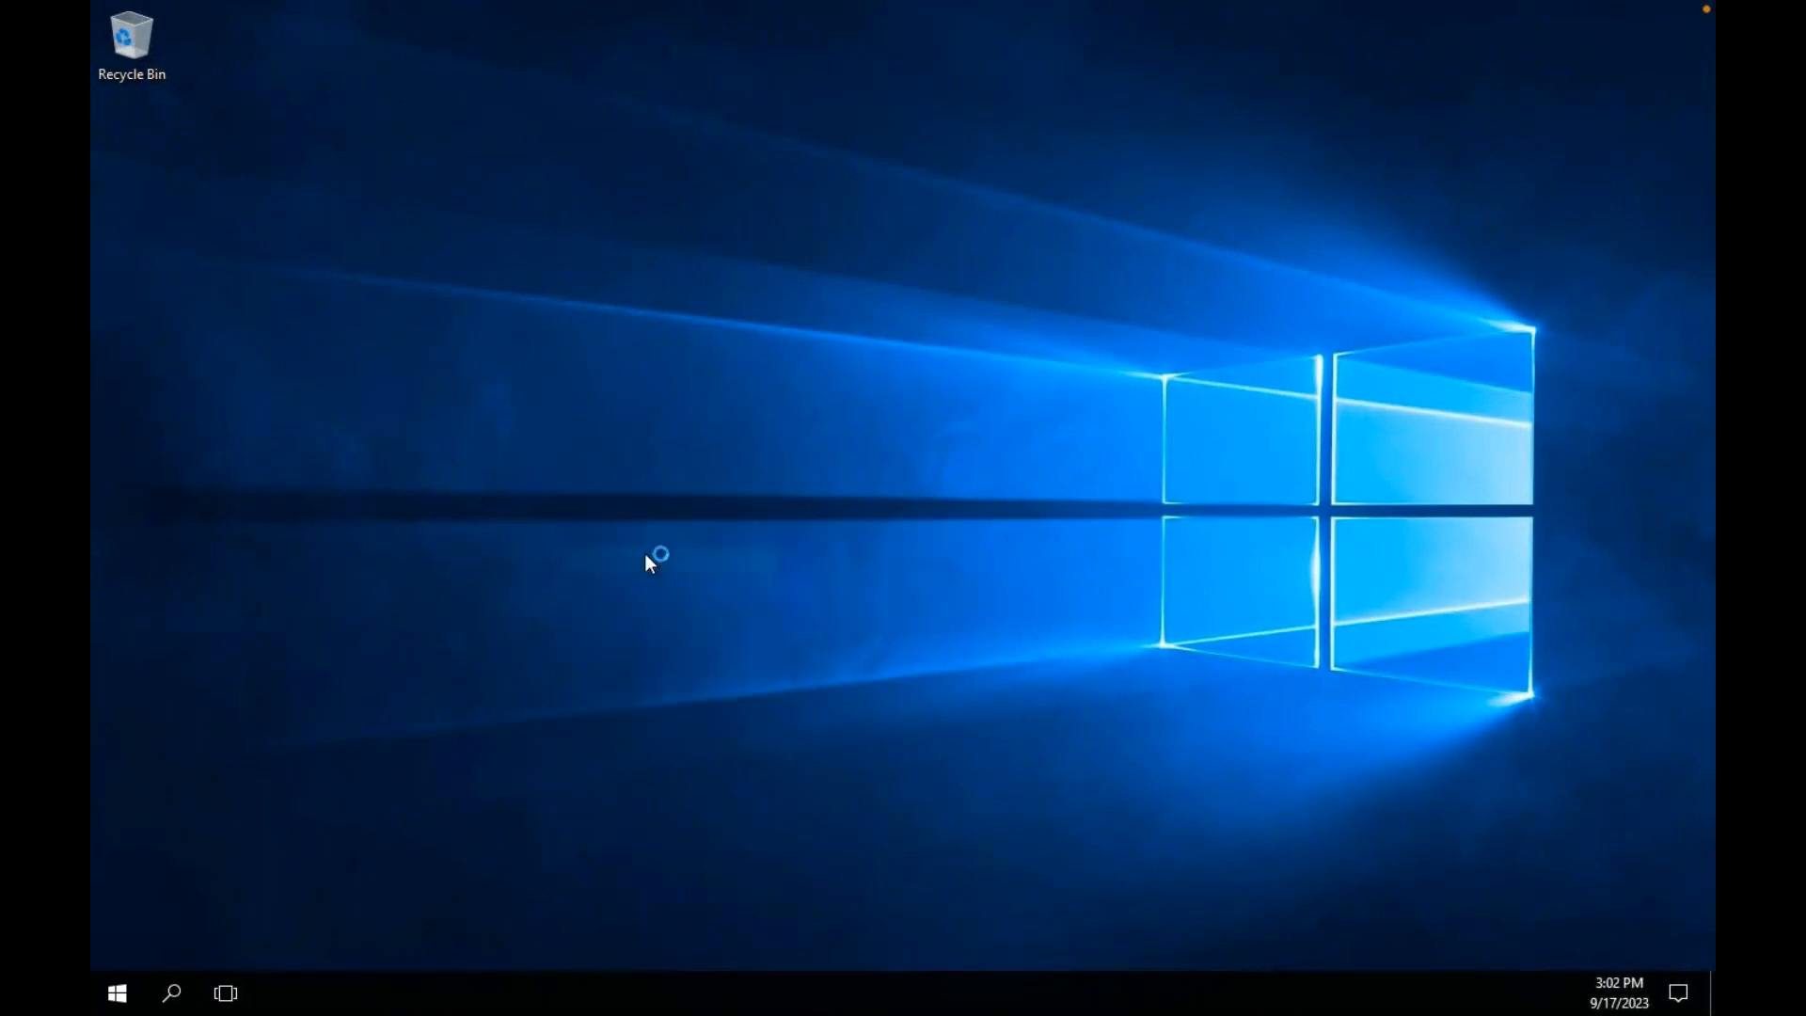
right_click(715, 267)
left_click(776, 325)
right_click(776, 325)
left_click(831, 392)
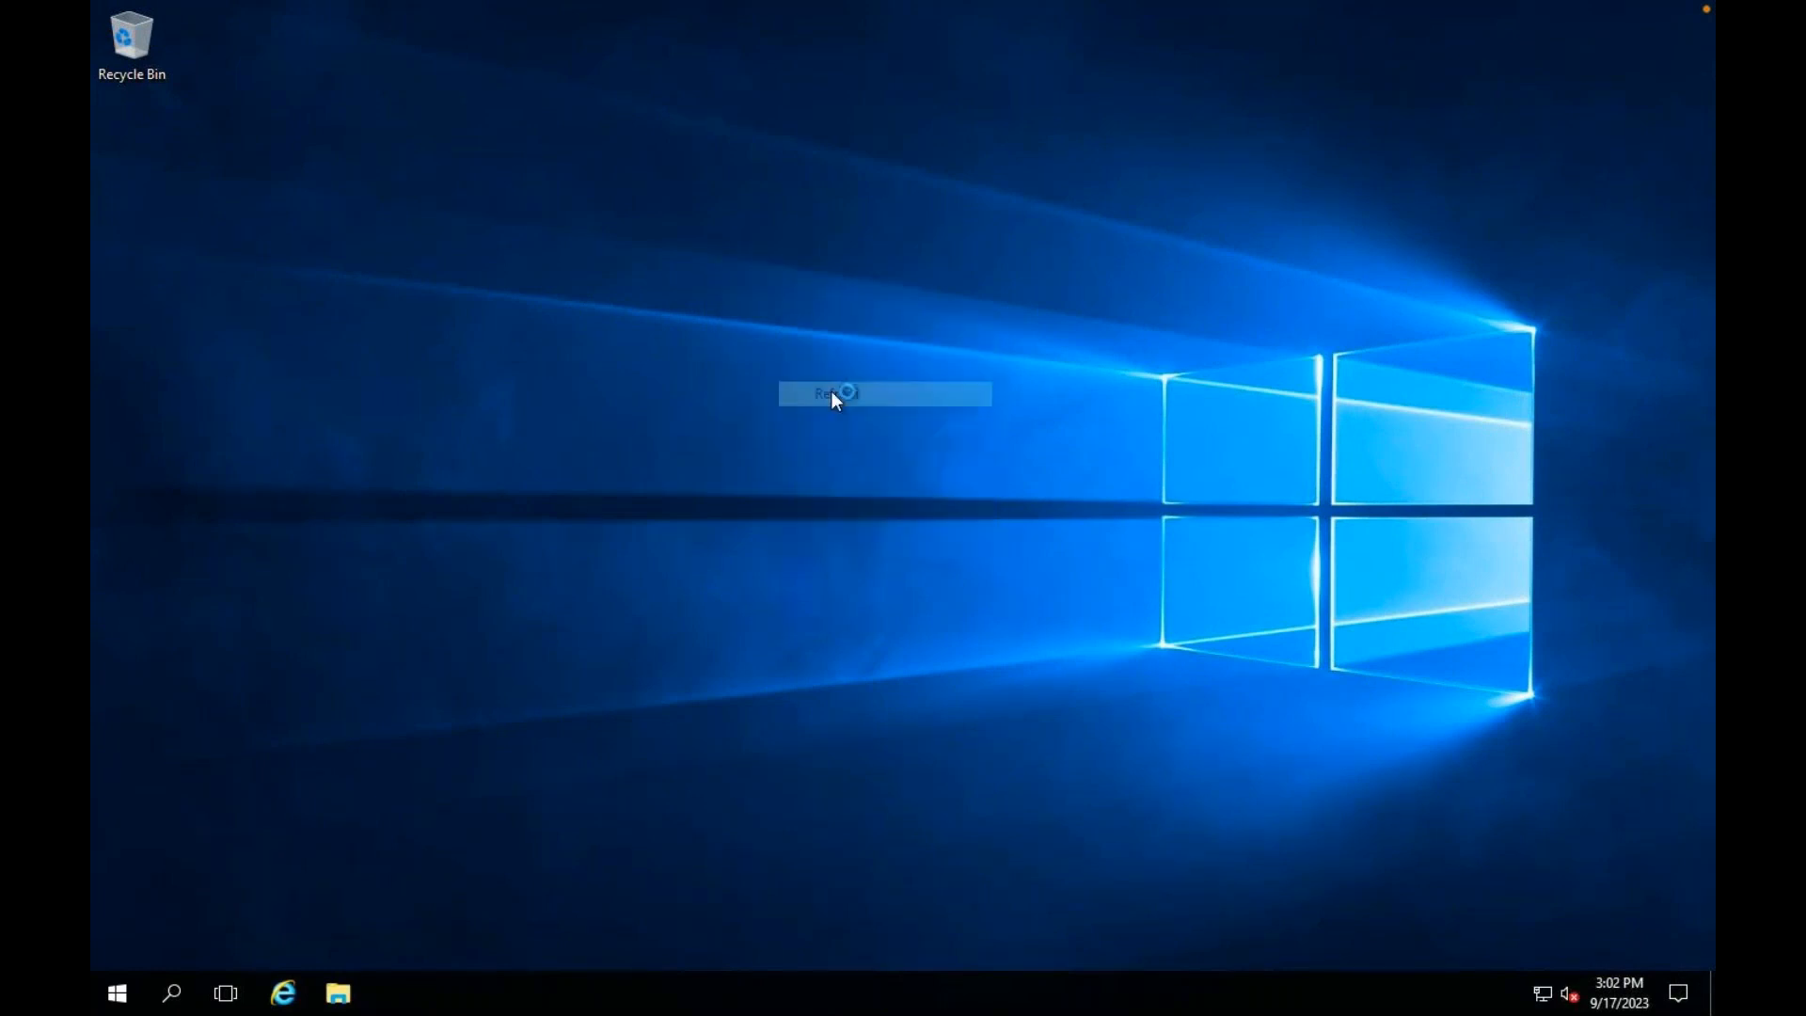
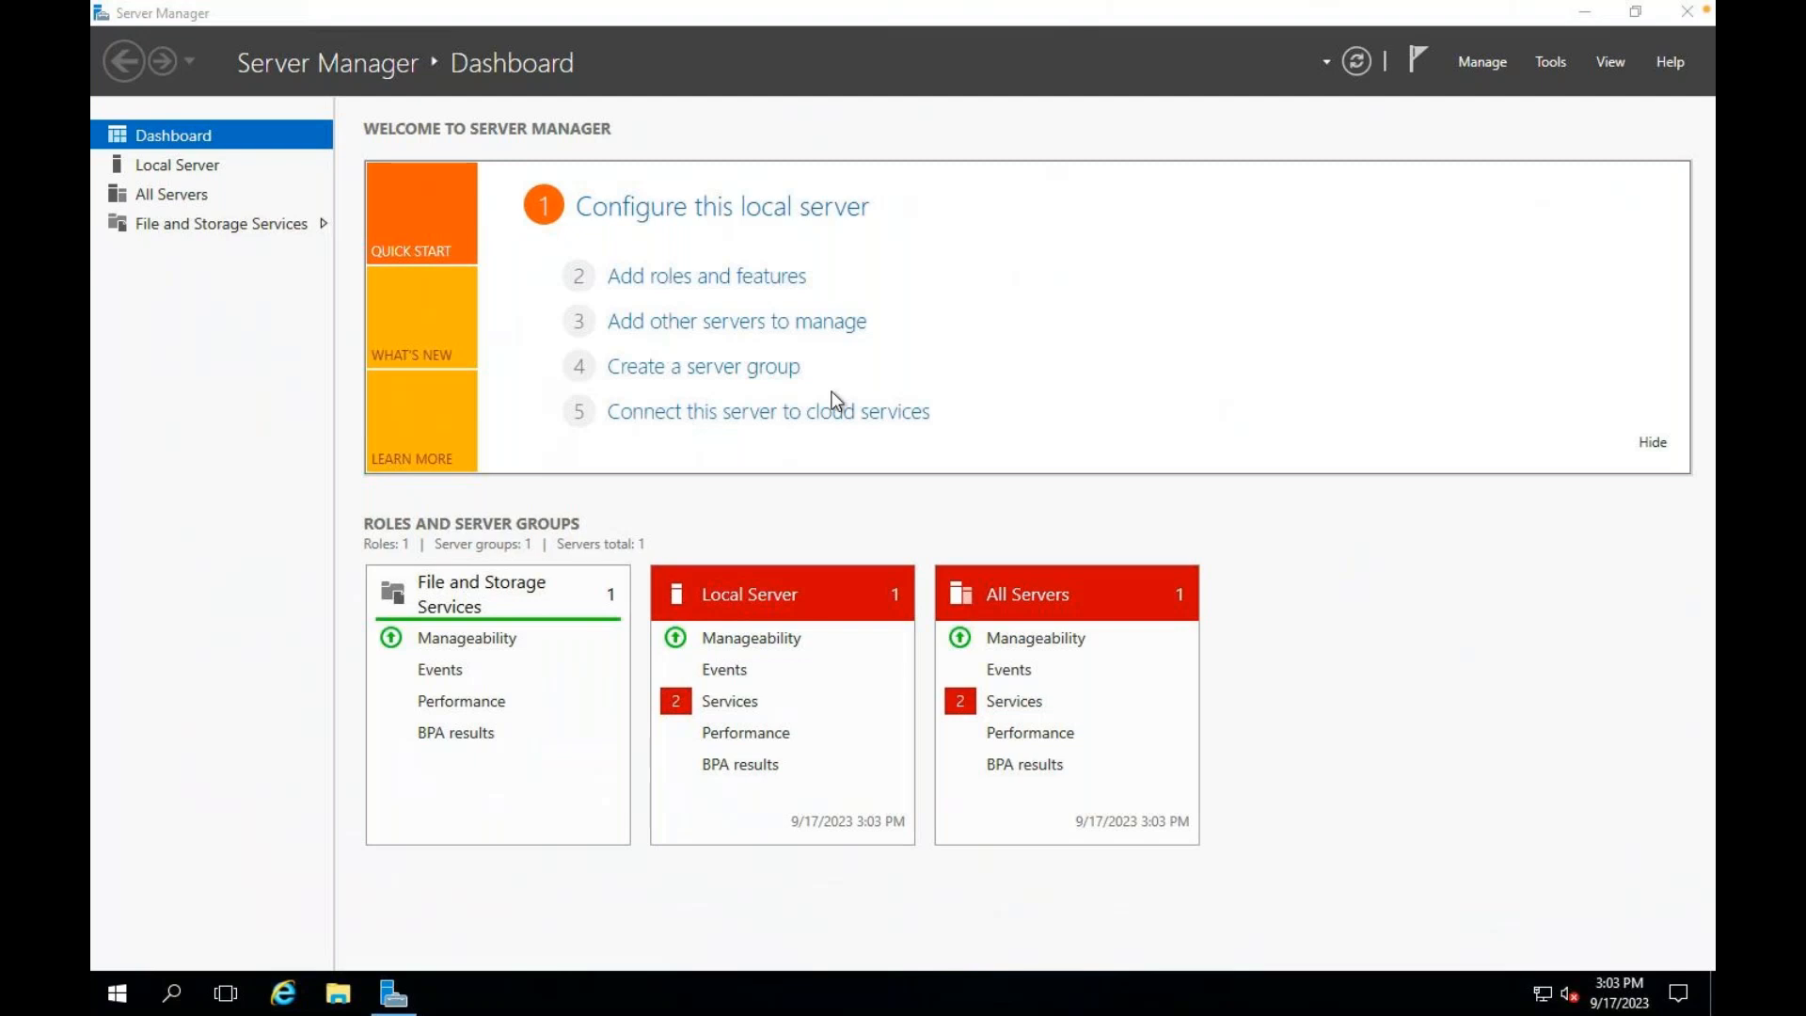
Step: Run the Add Roles and Features wizard, selecting Web Server (IIS) with its management features, and start installation
left_click(708, 287)
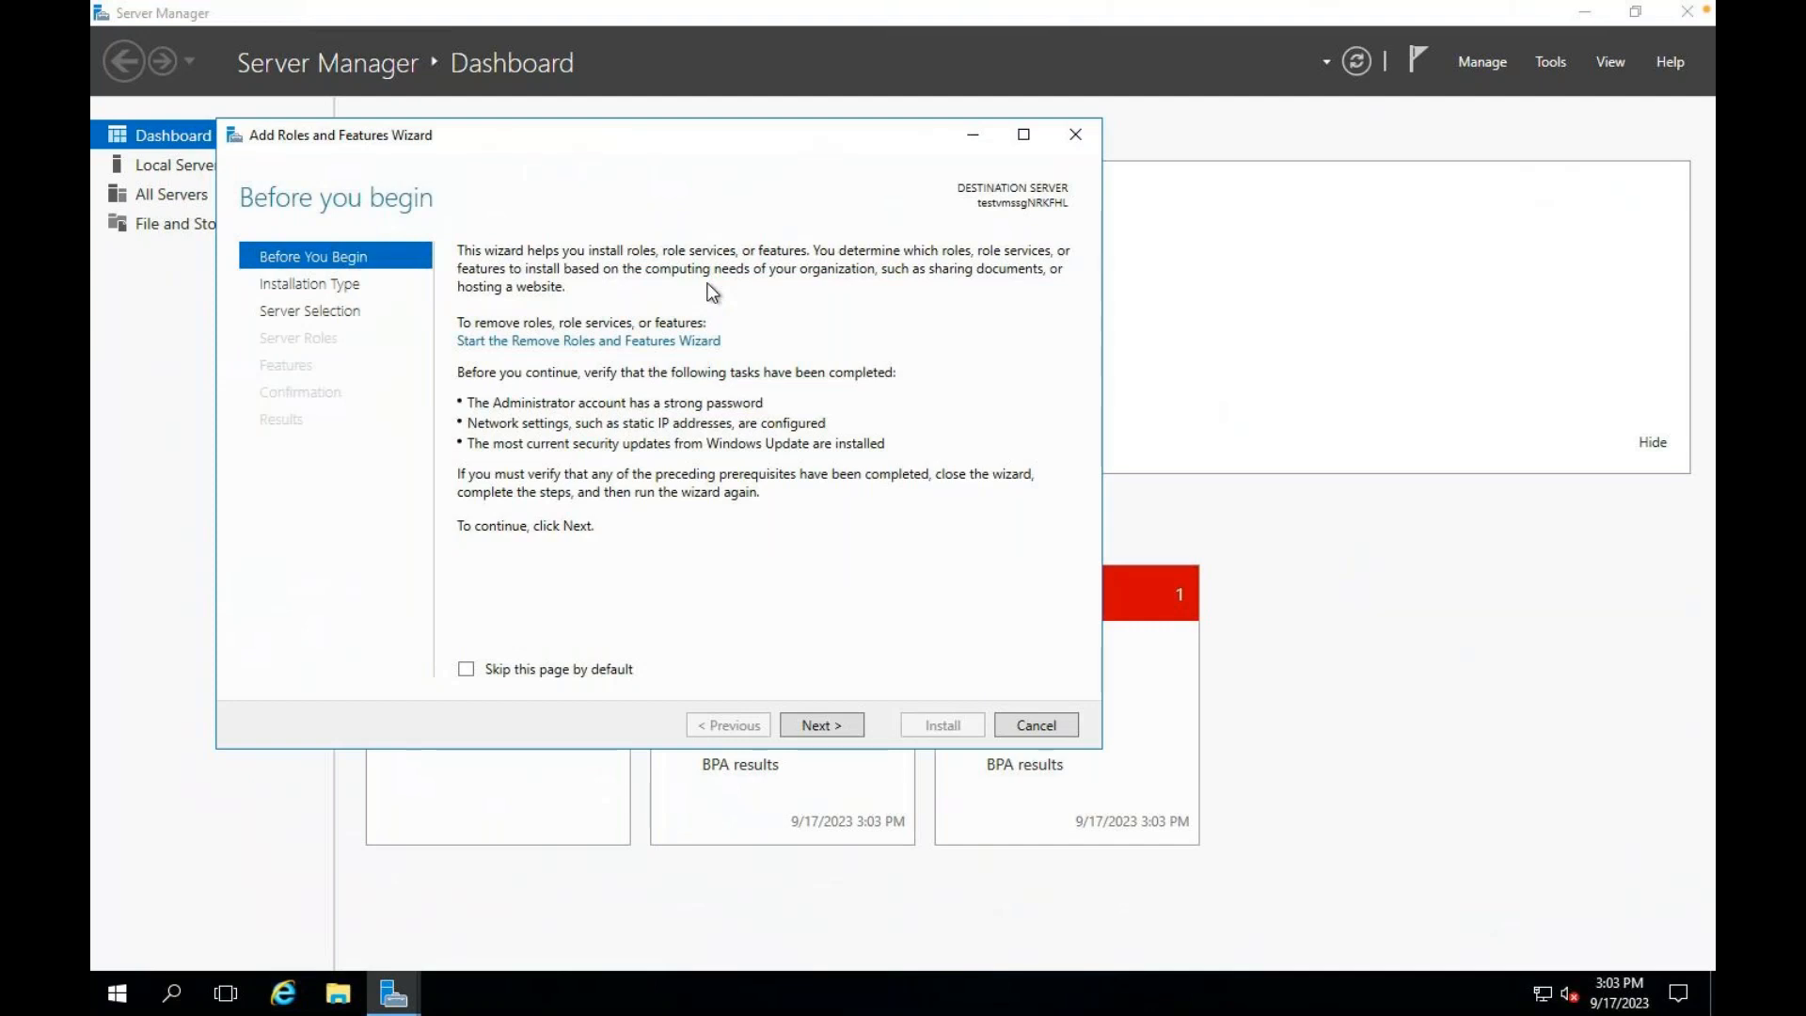
left_click(832, 731)
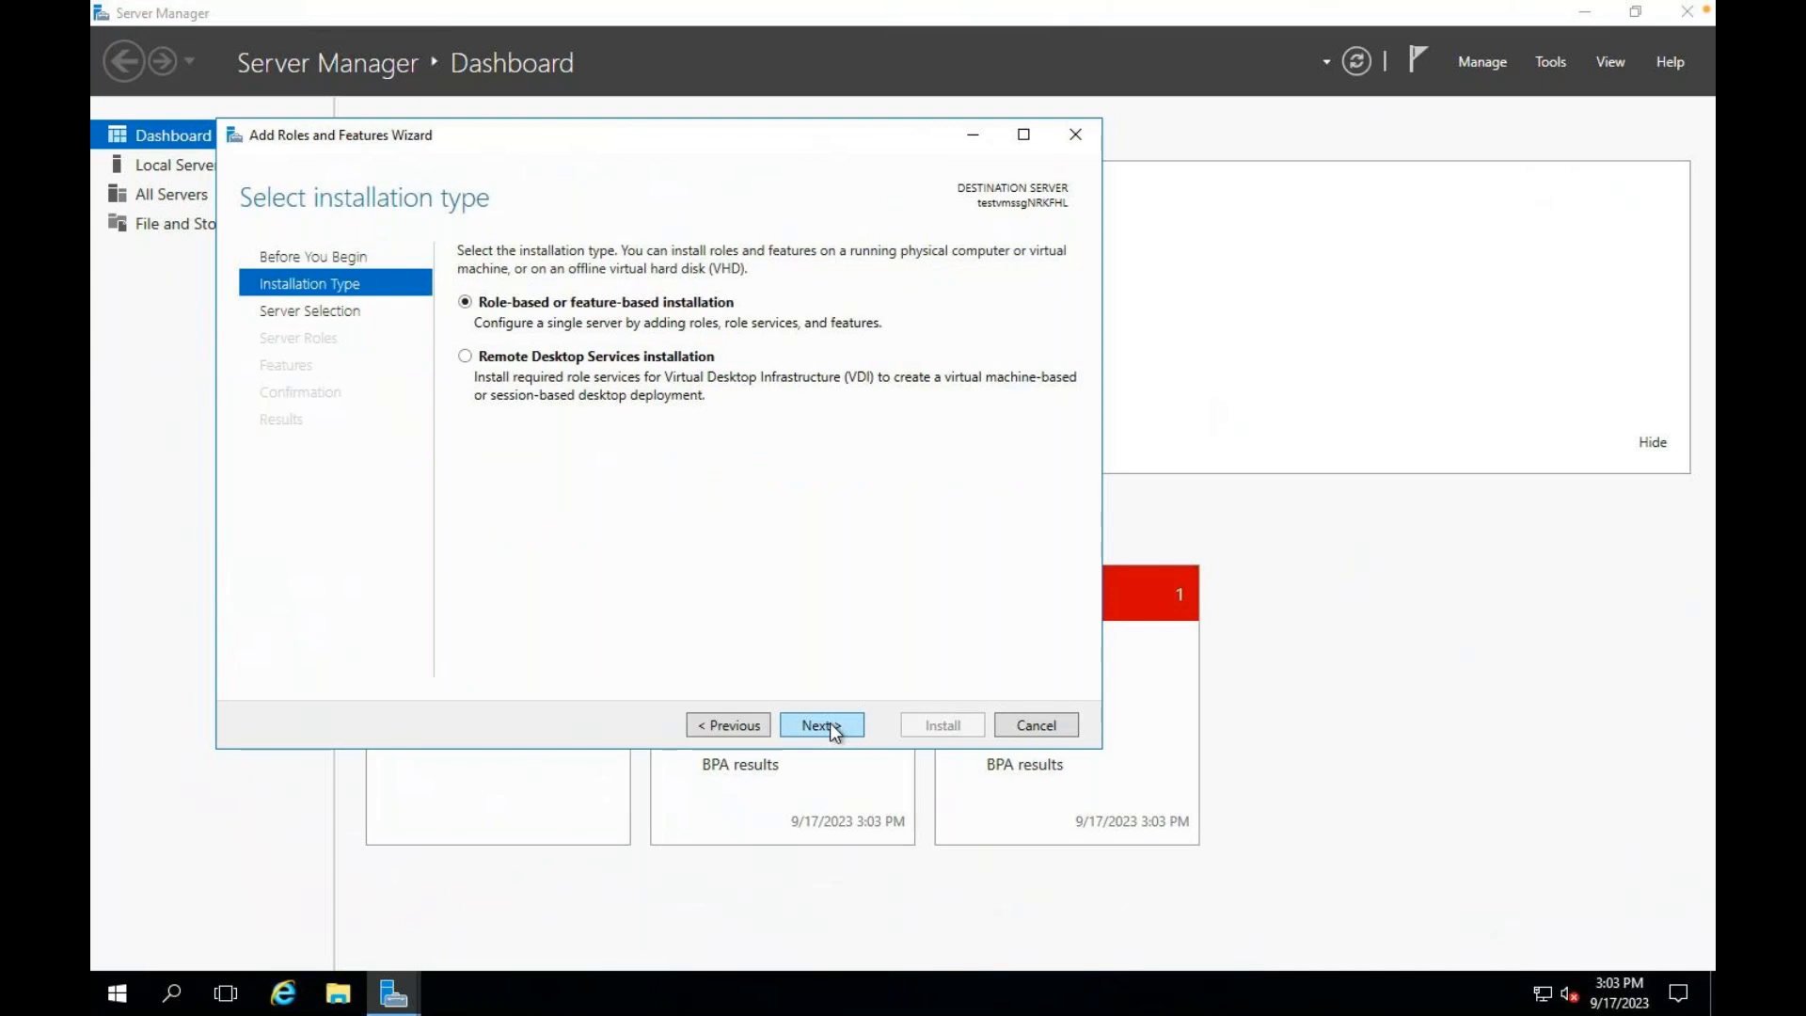
left_click(833, 731)
left_click(832, 731)
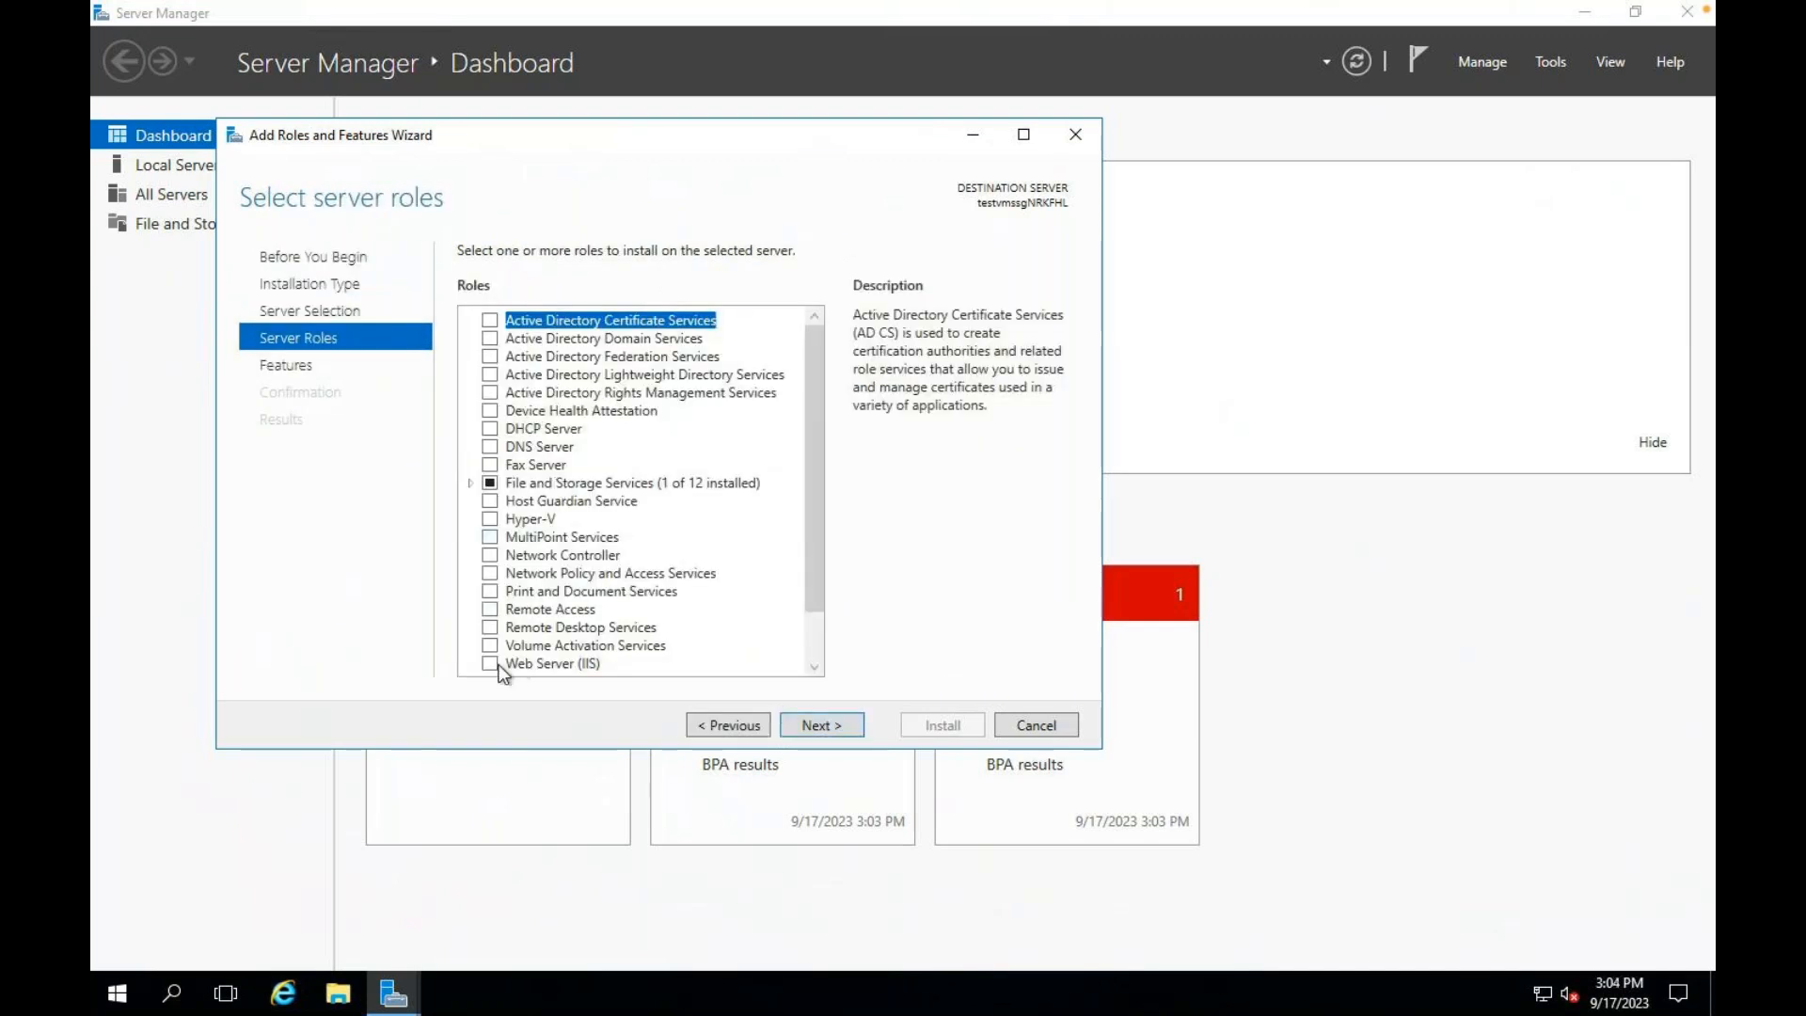
left_click(563, 665)
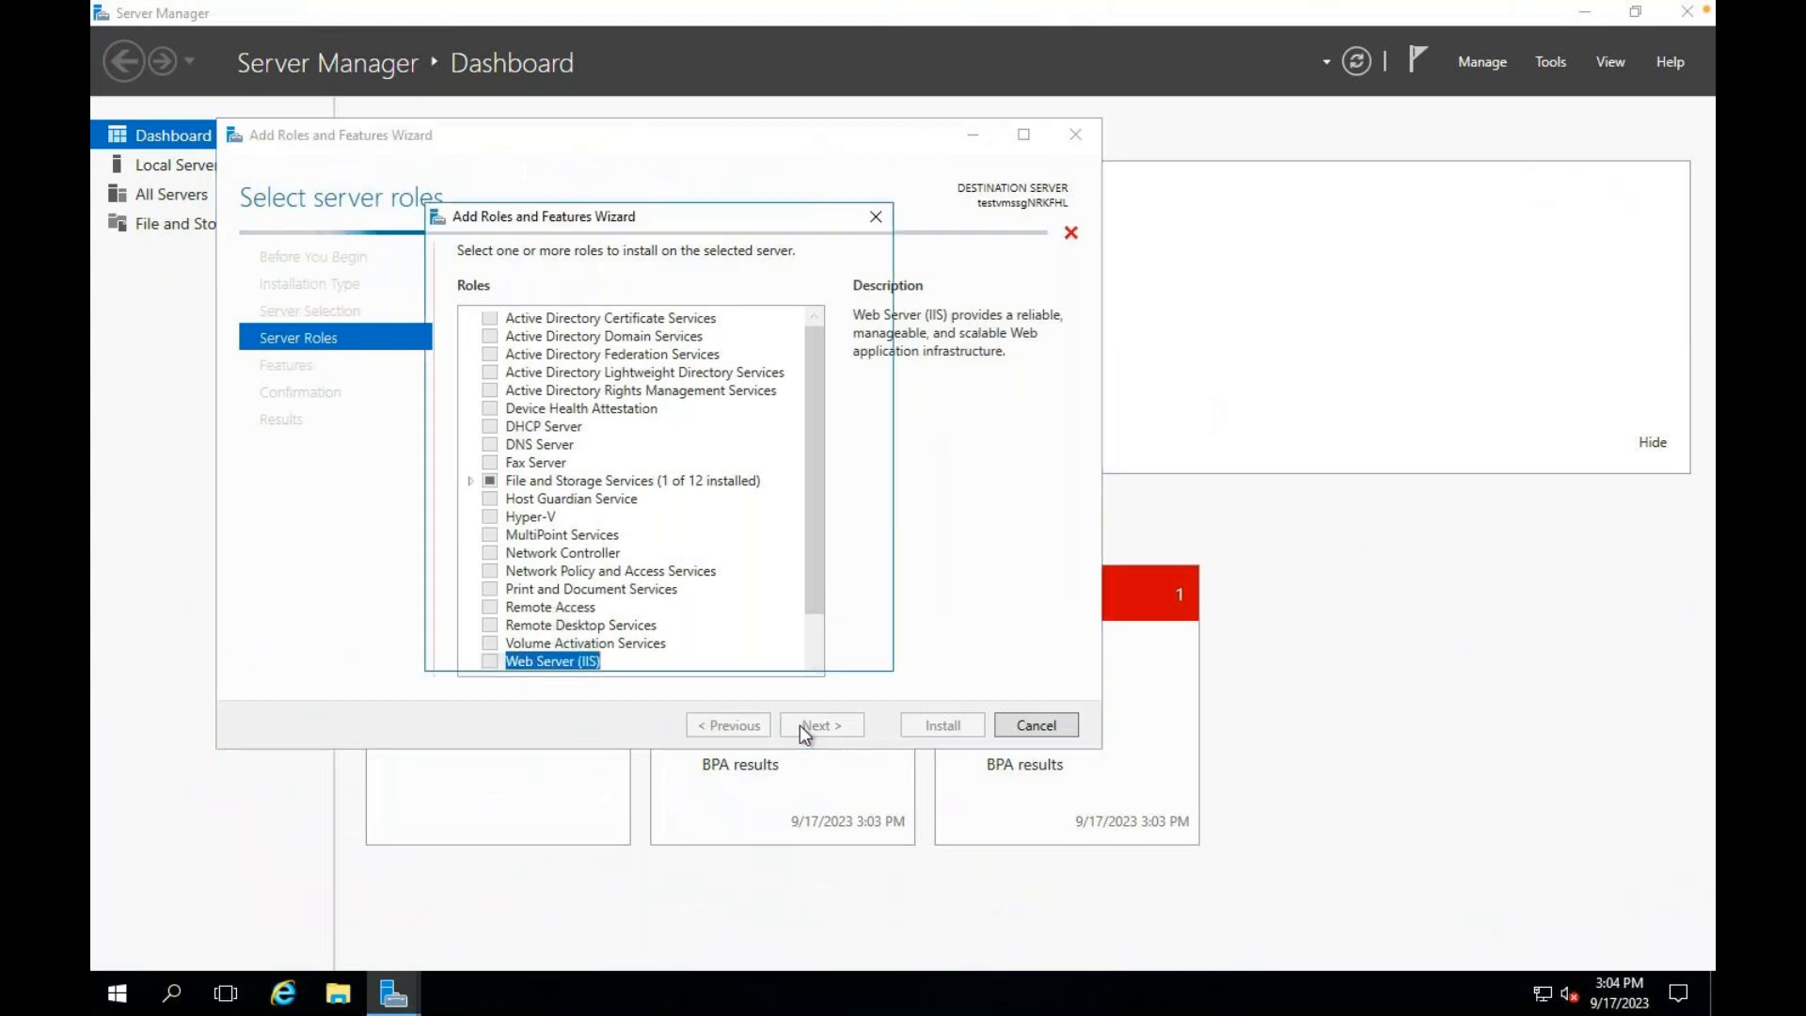
left_click(756, 621)
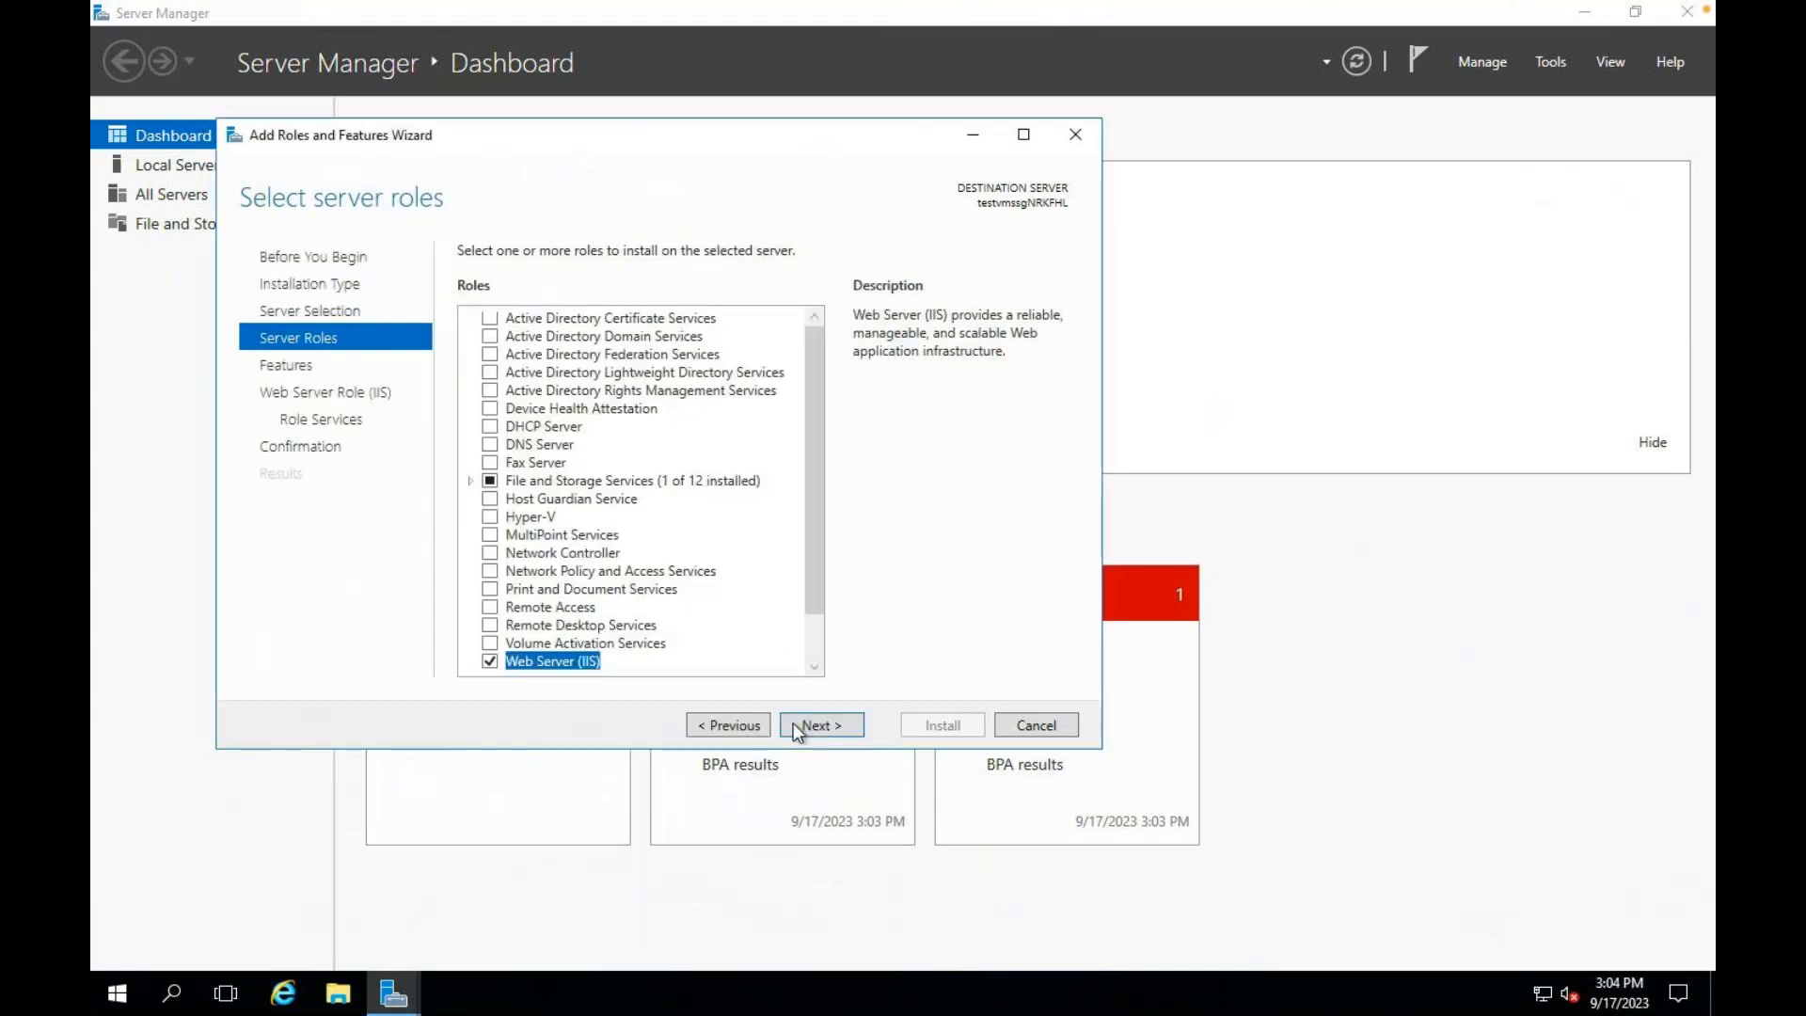
left_click(801, 730)
left_click(813, 732)
left_click(813, 732)
left_click(812, 732)
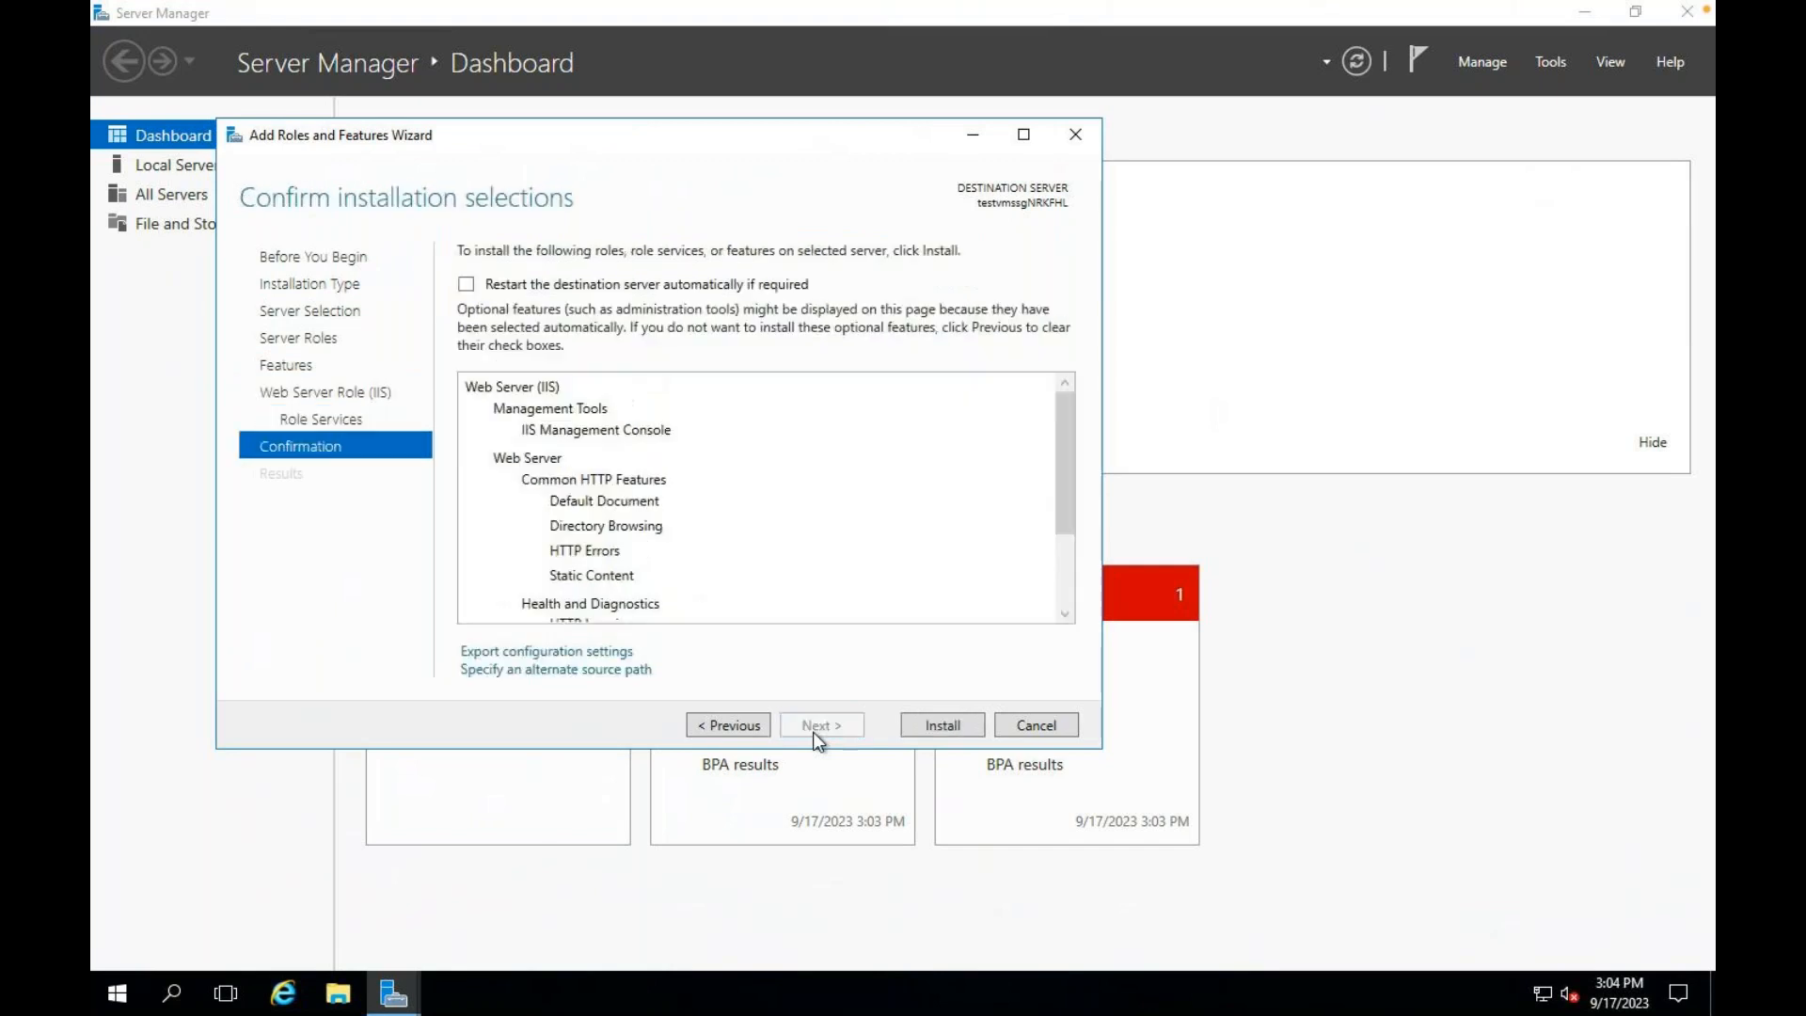
left_click(979, 728)
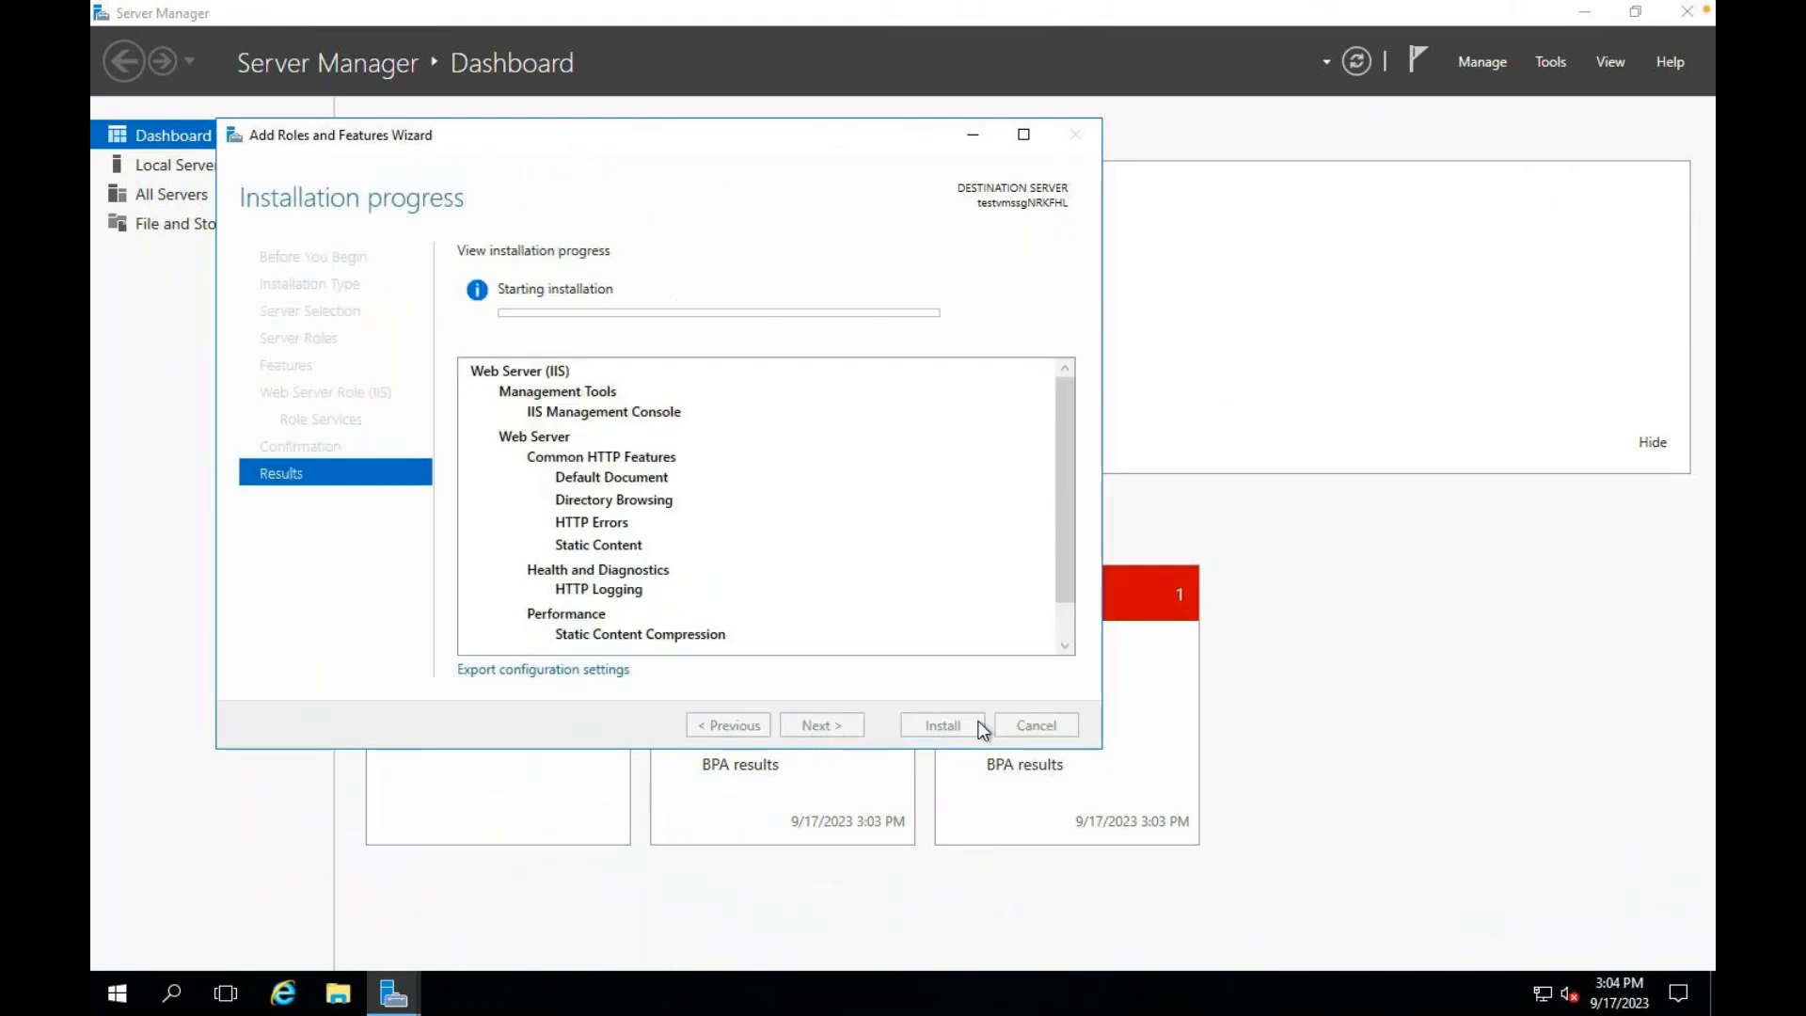
Step: Back in the Azure portal, download the Native RDP file for instance testvmss_c1a41263
key("ctrl+Left")
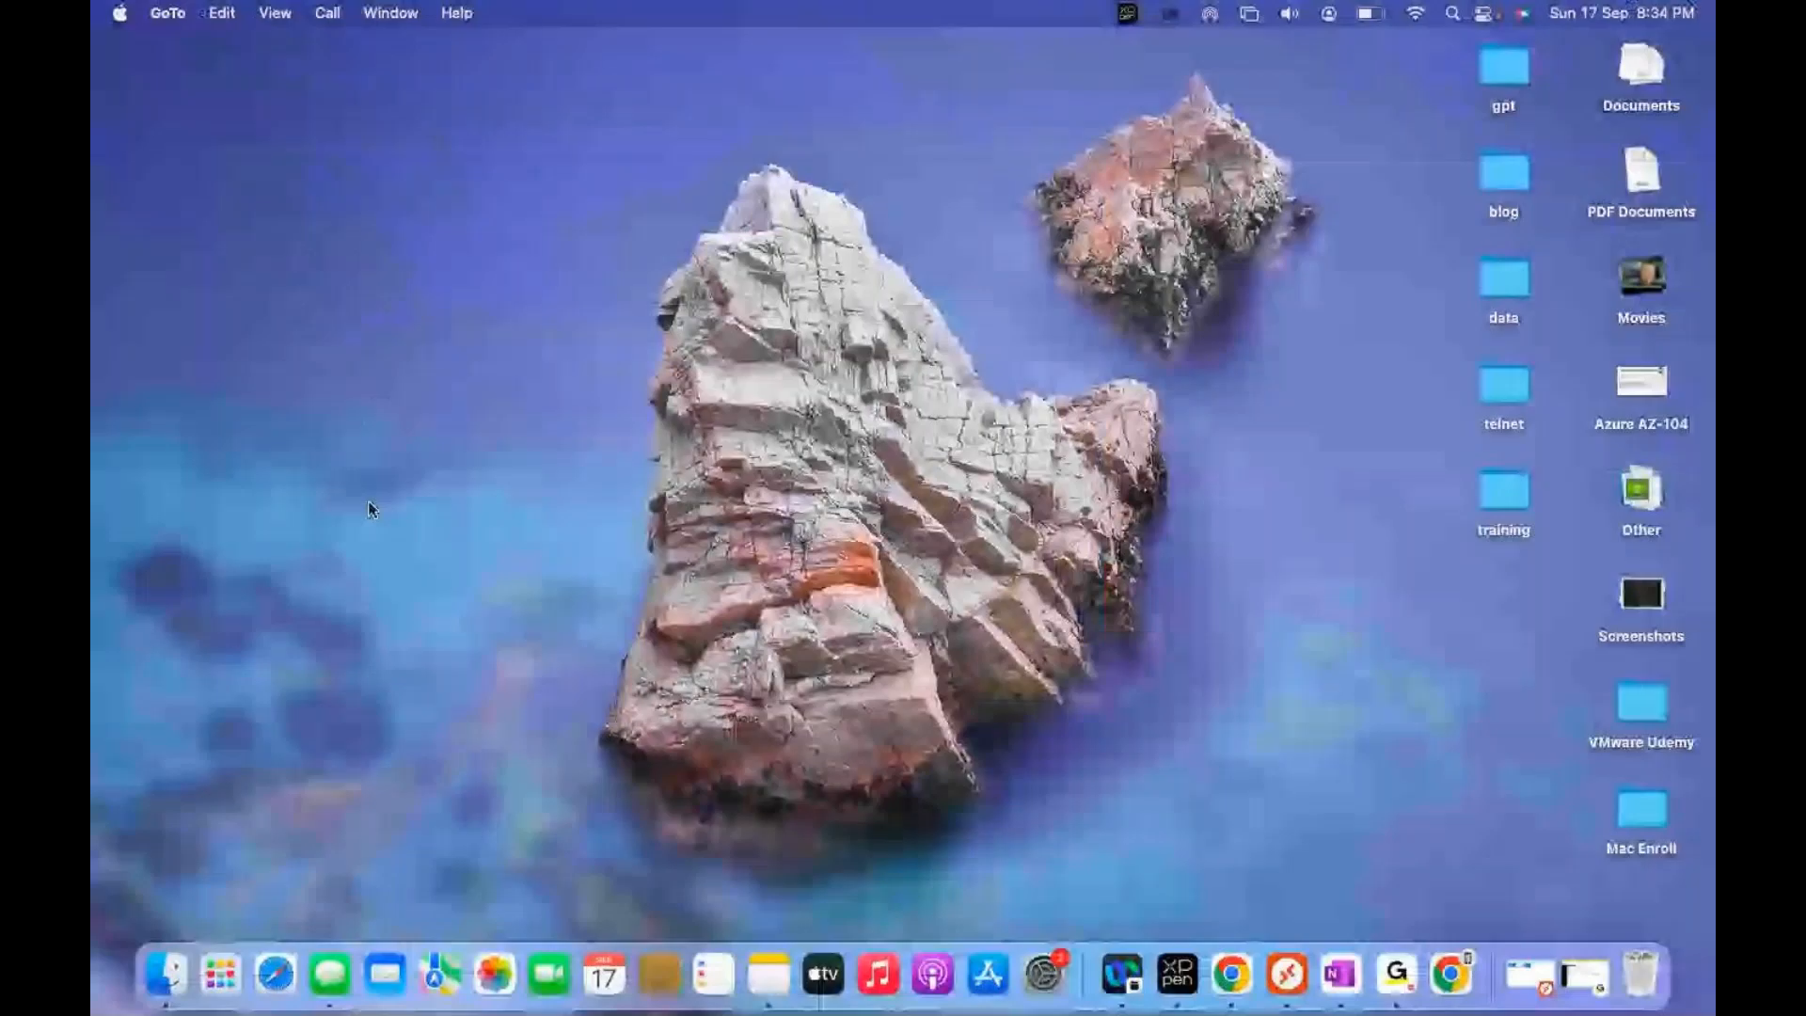
key("ctrl+Right")
key("ctrl+Right")
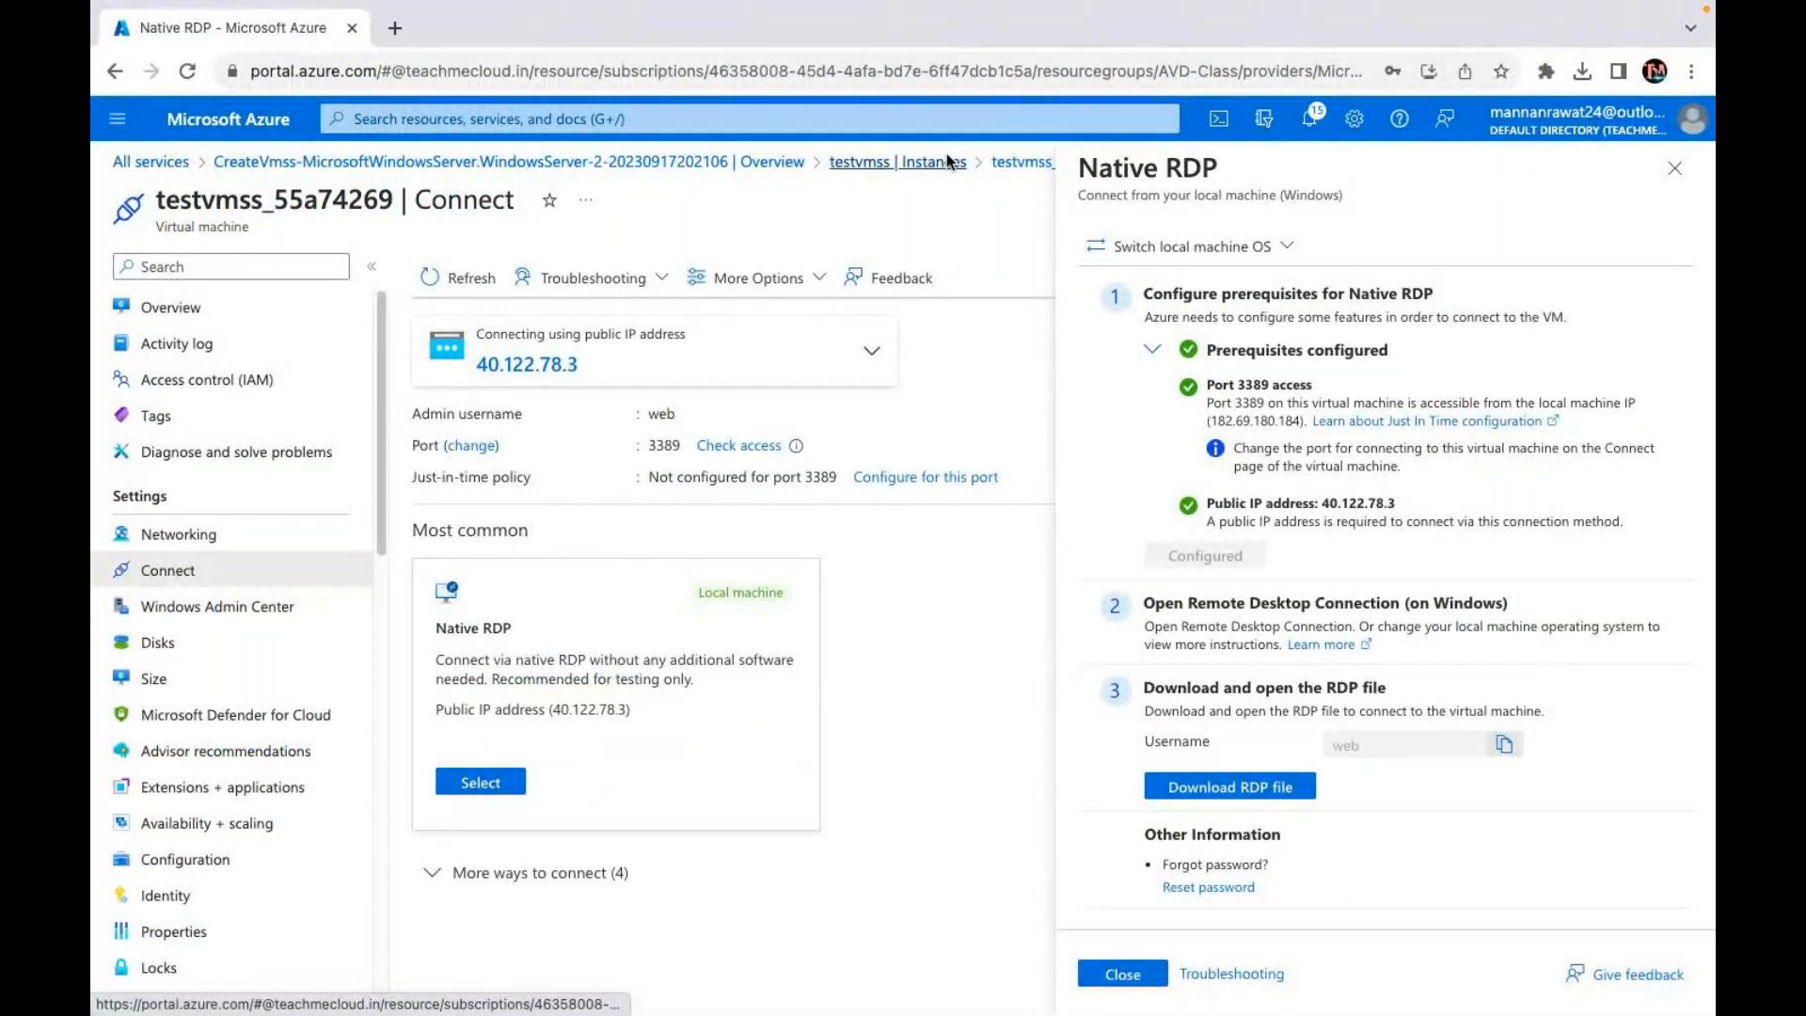
left_click(898, 162)
left_click(508, 432)
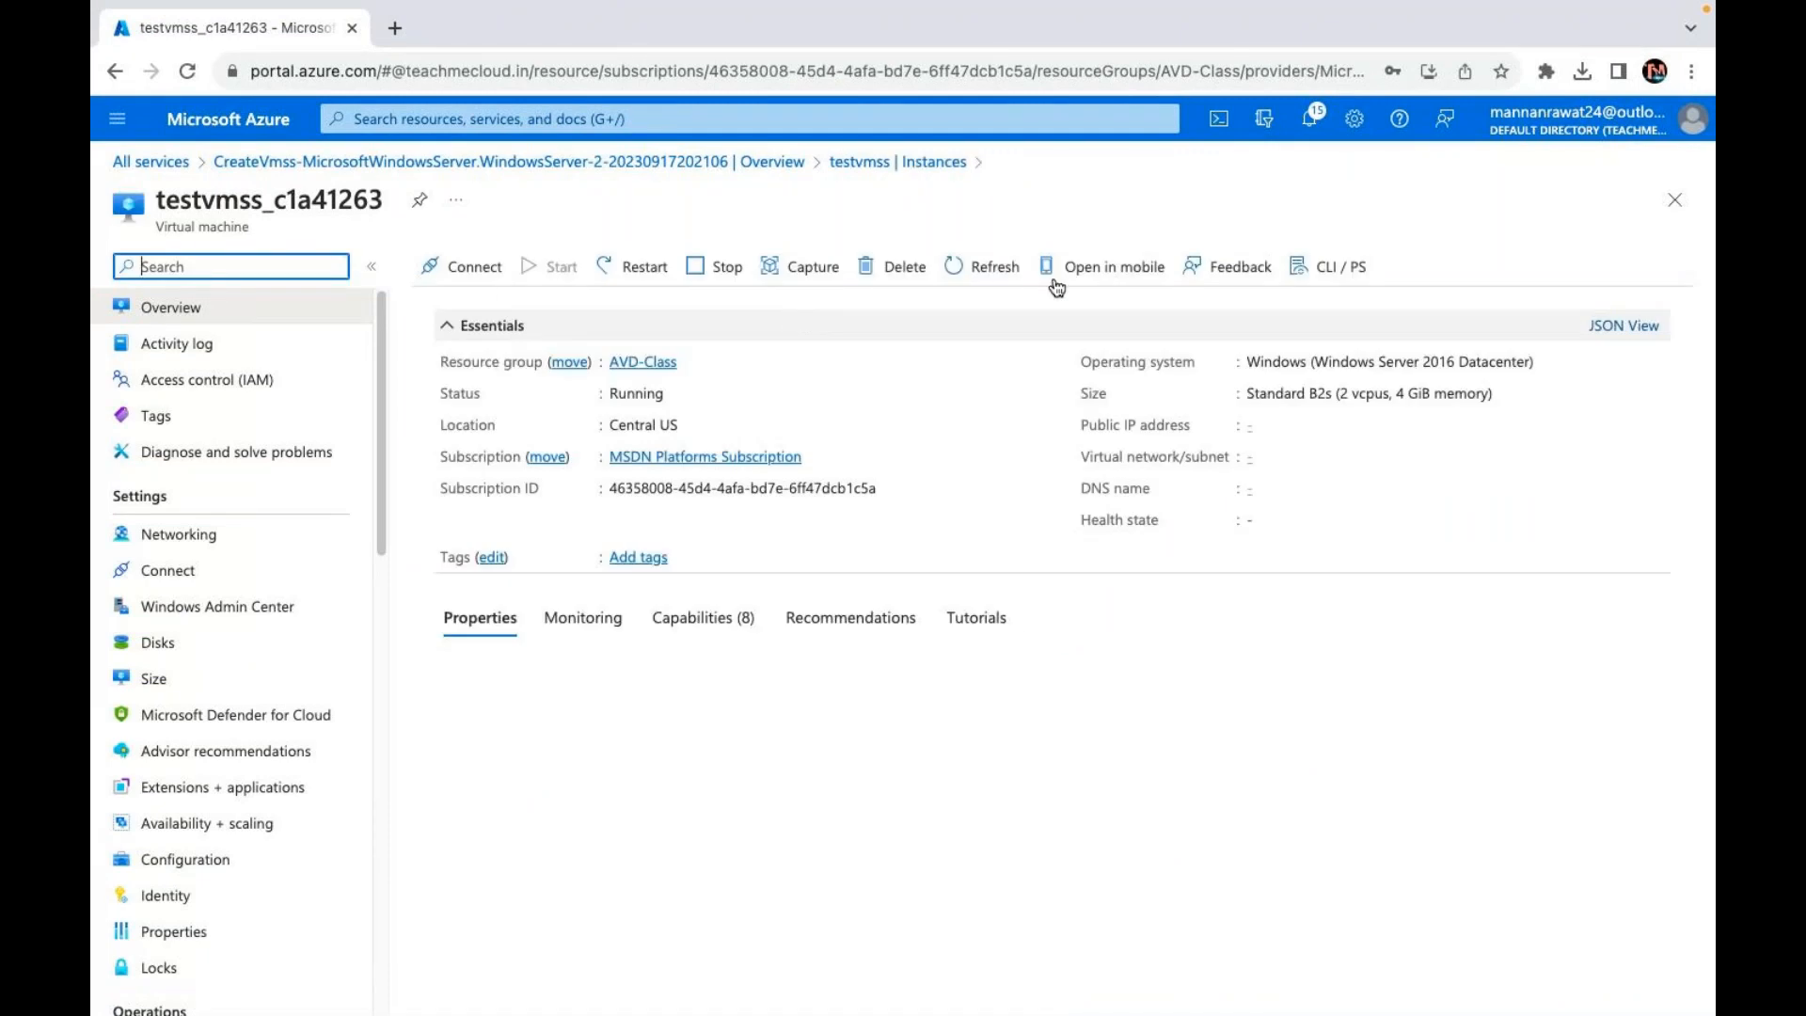
left_click(473, 271)
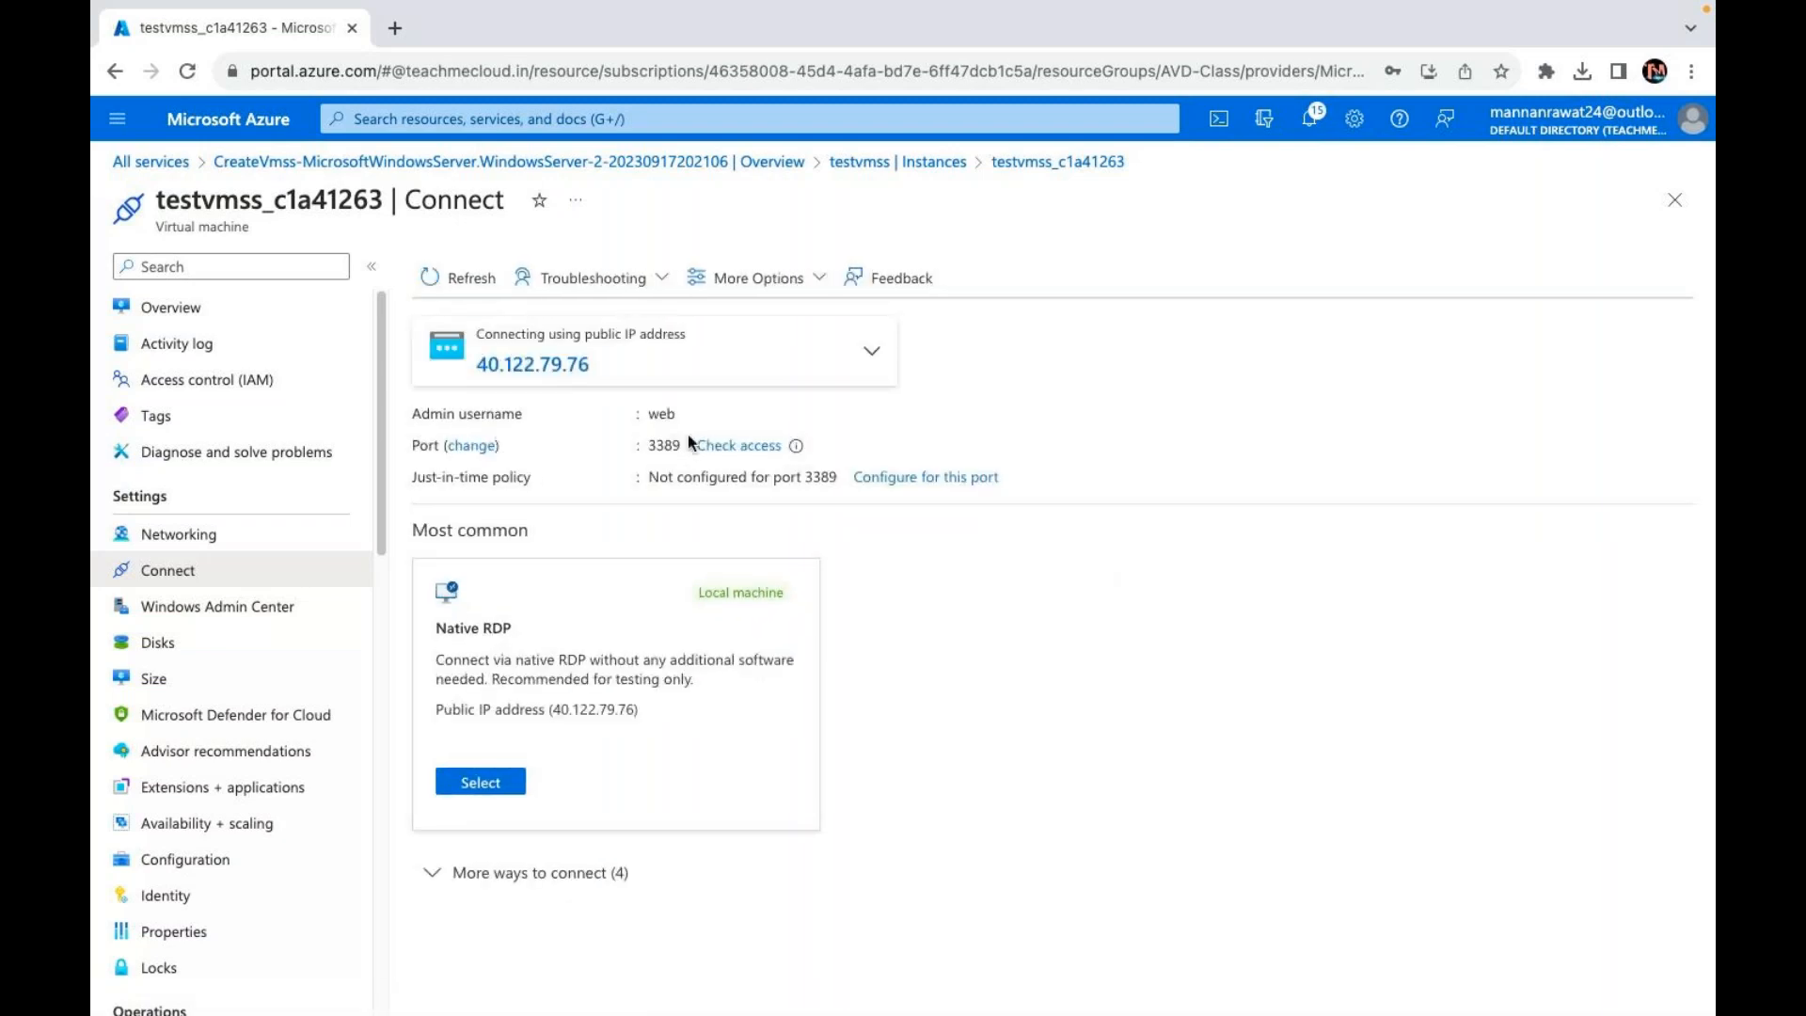
left_click(483, 793)
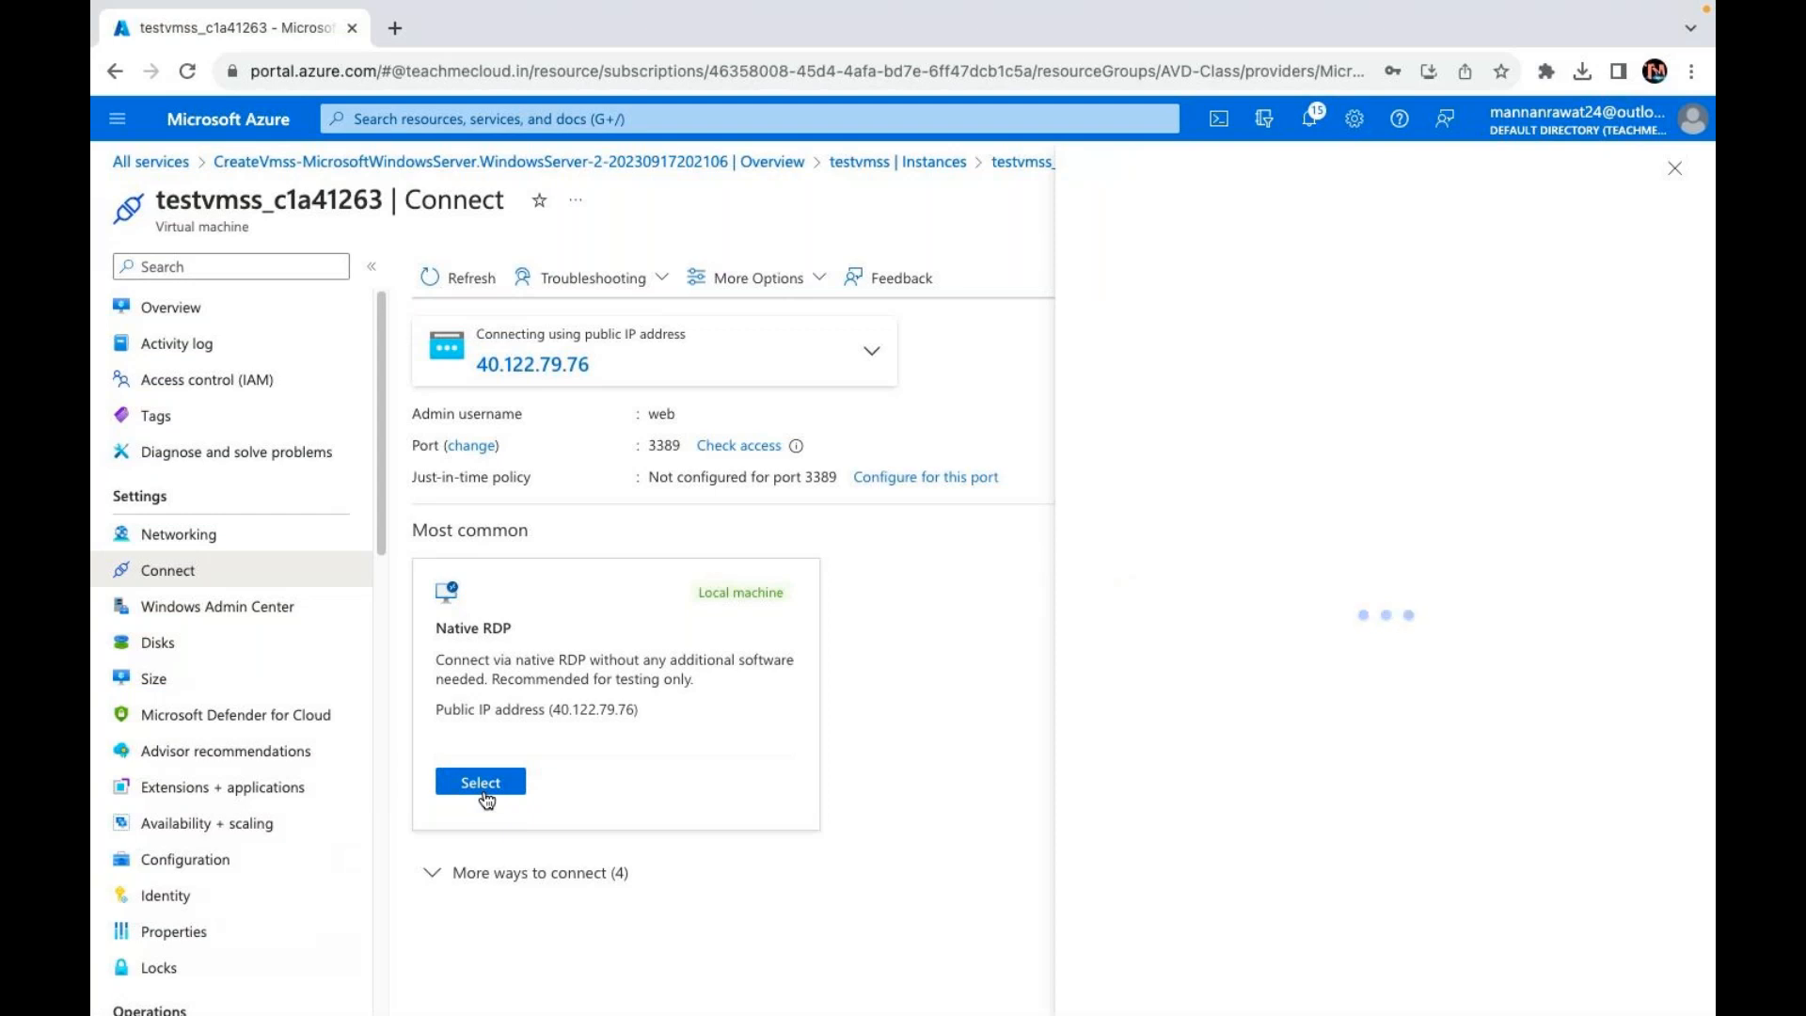
left_click(500, 780)
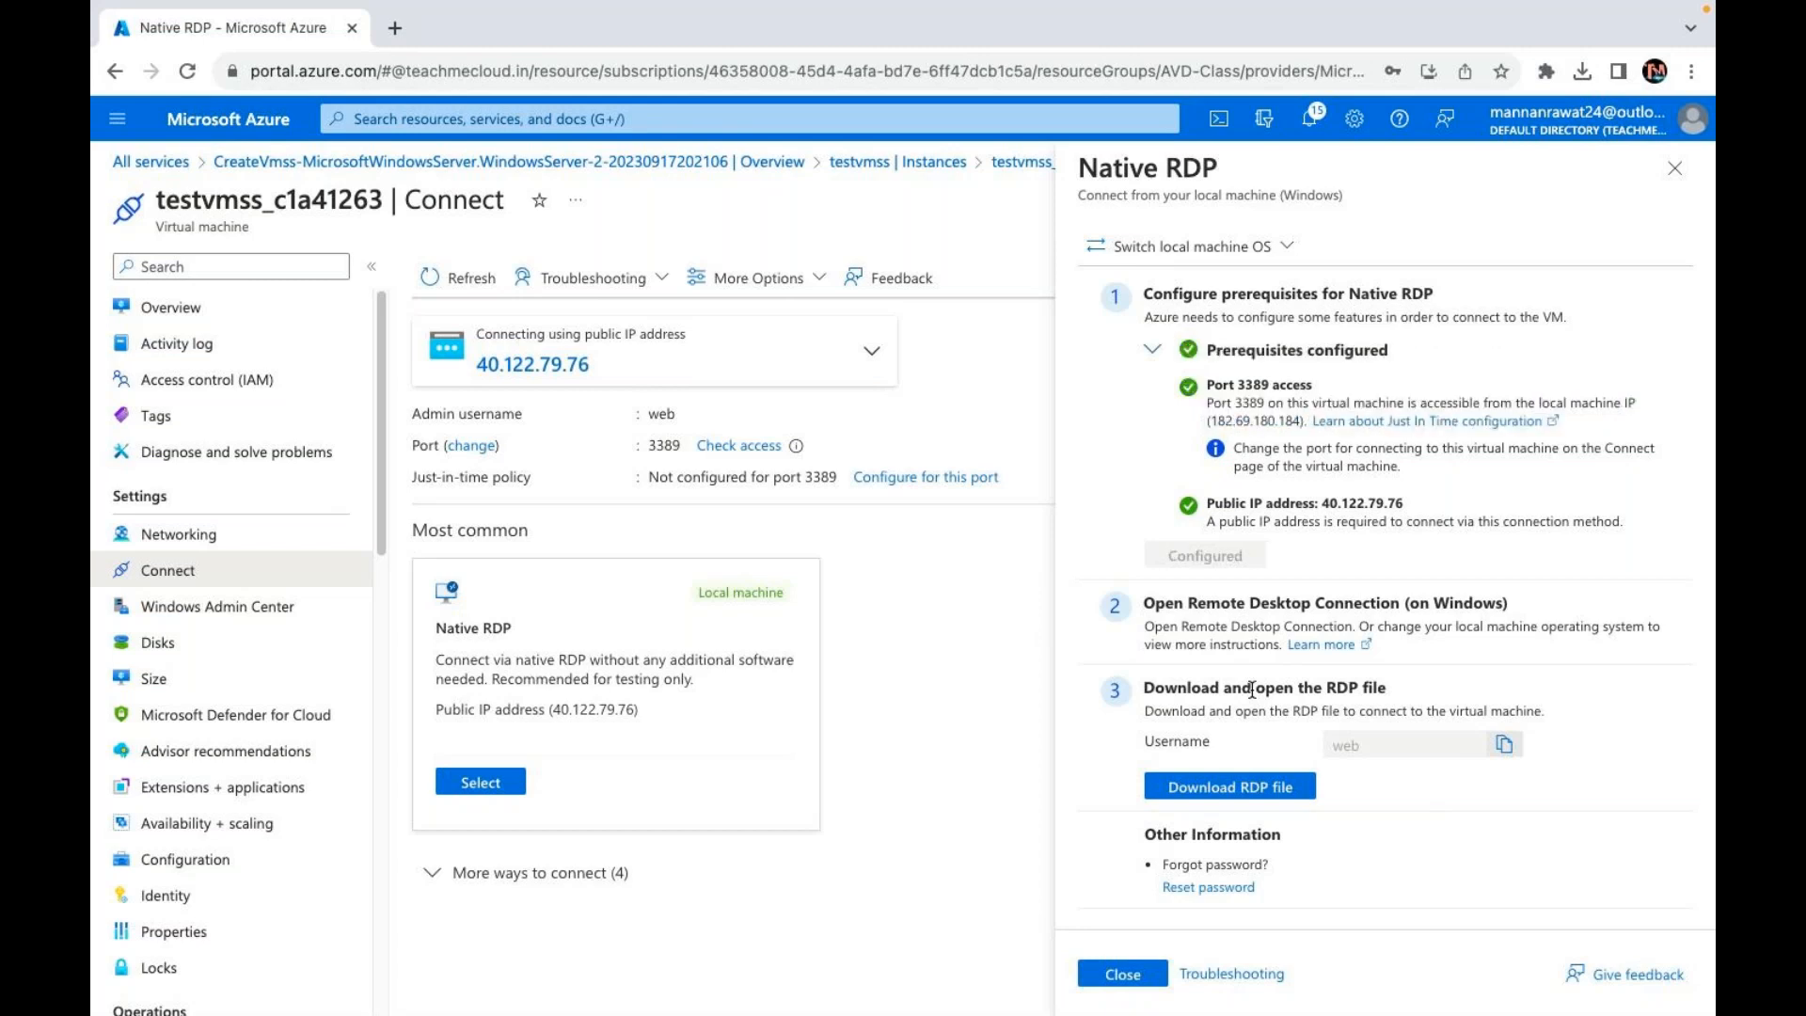
left_click(1239, 790)
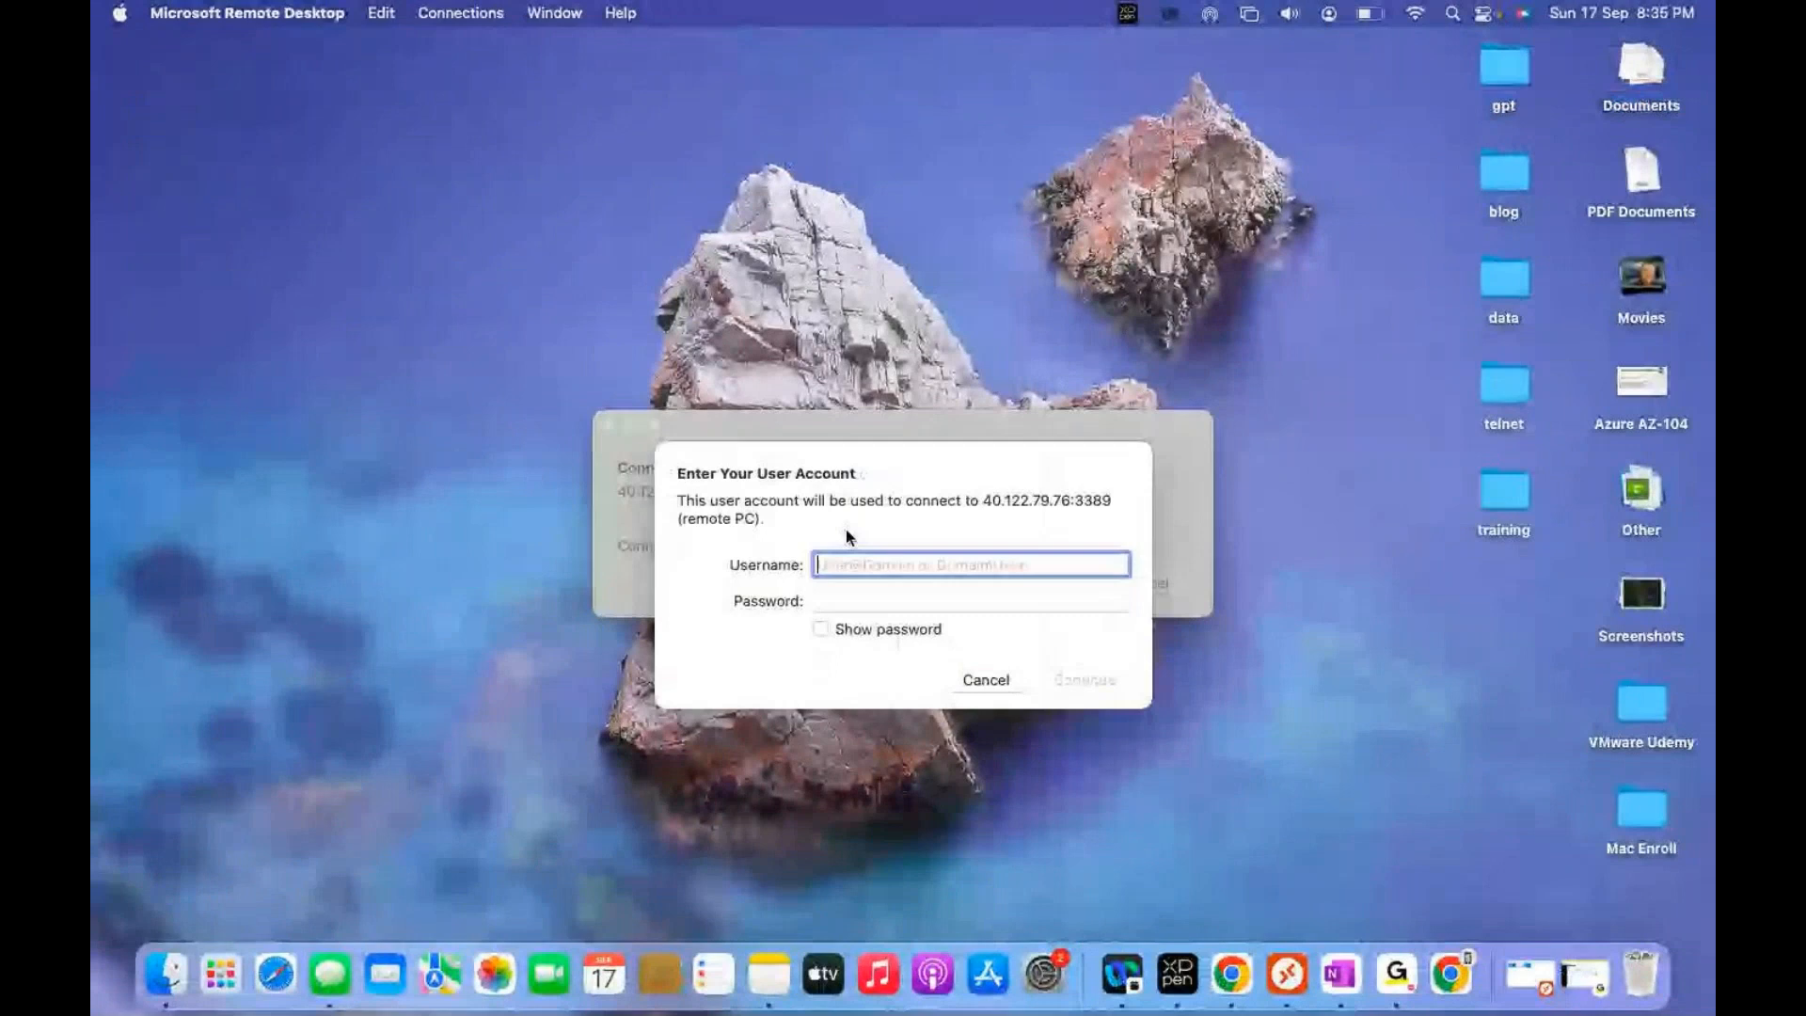
Step: Sign in to 40.122.79.76 with the admin username and password, accepting the certificate warning
type("web")
key("Tab")
type("•")
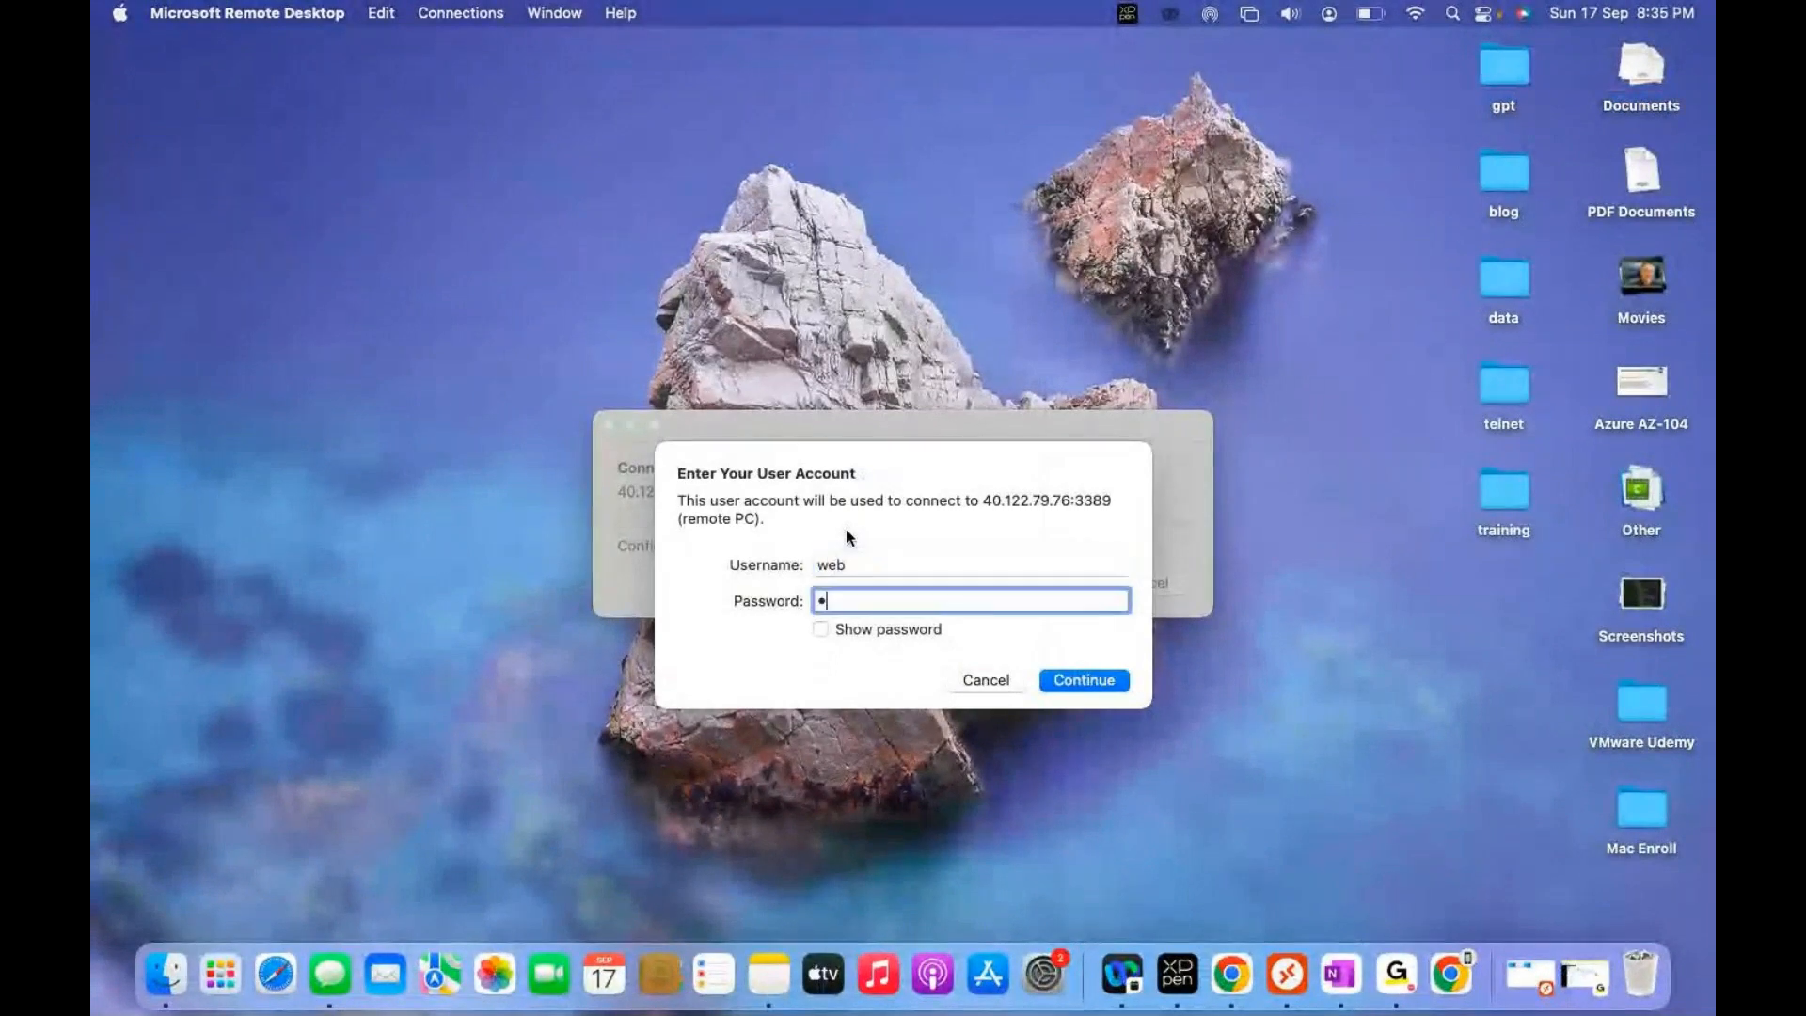
type("••••••••••••")
key("Return")
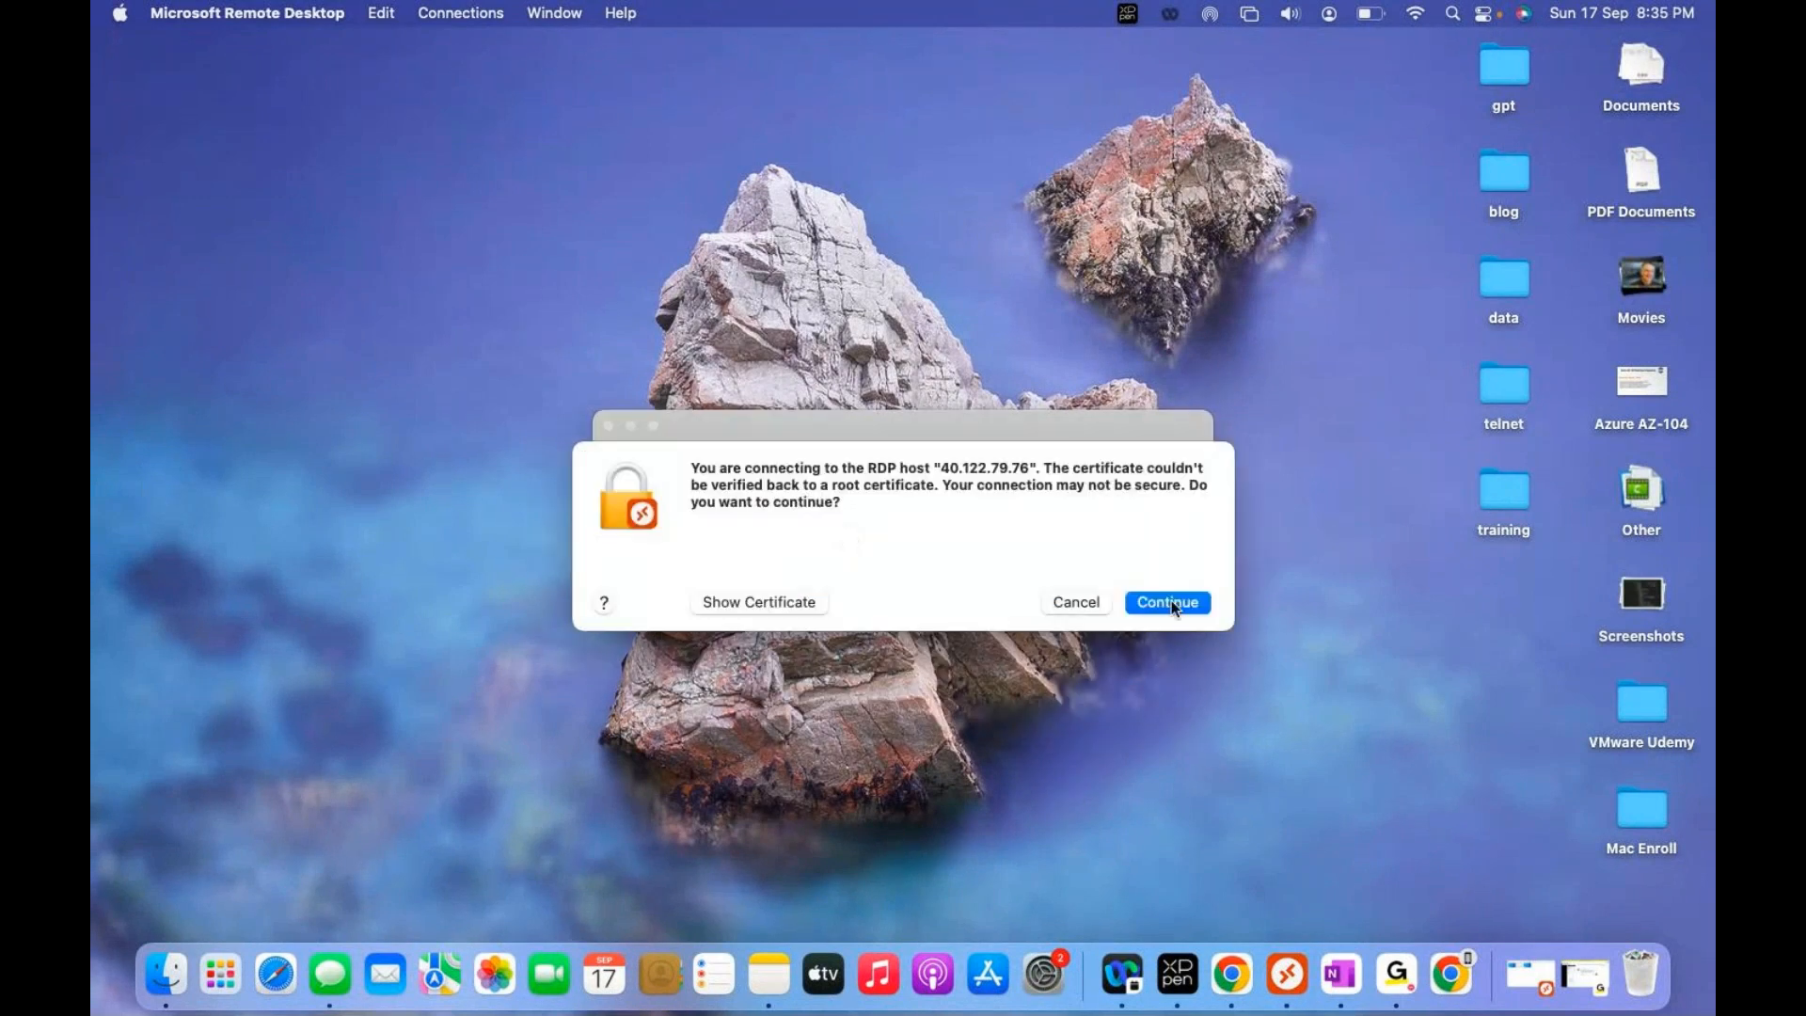
left_click(1170, 602)
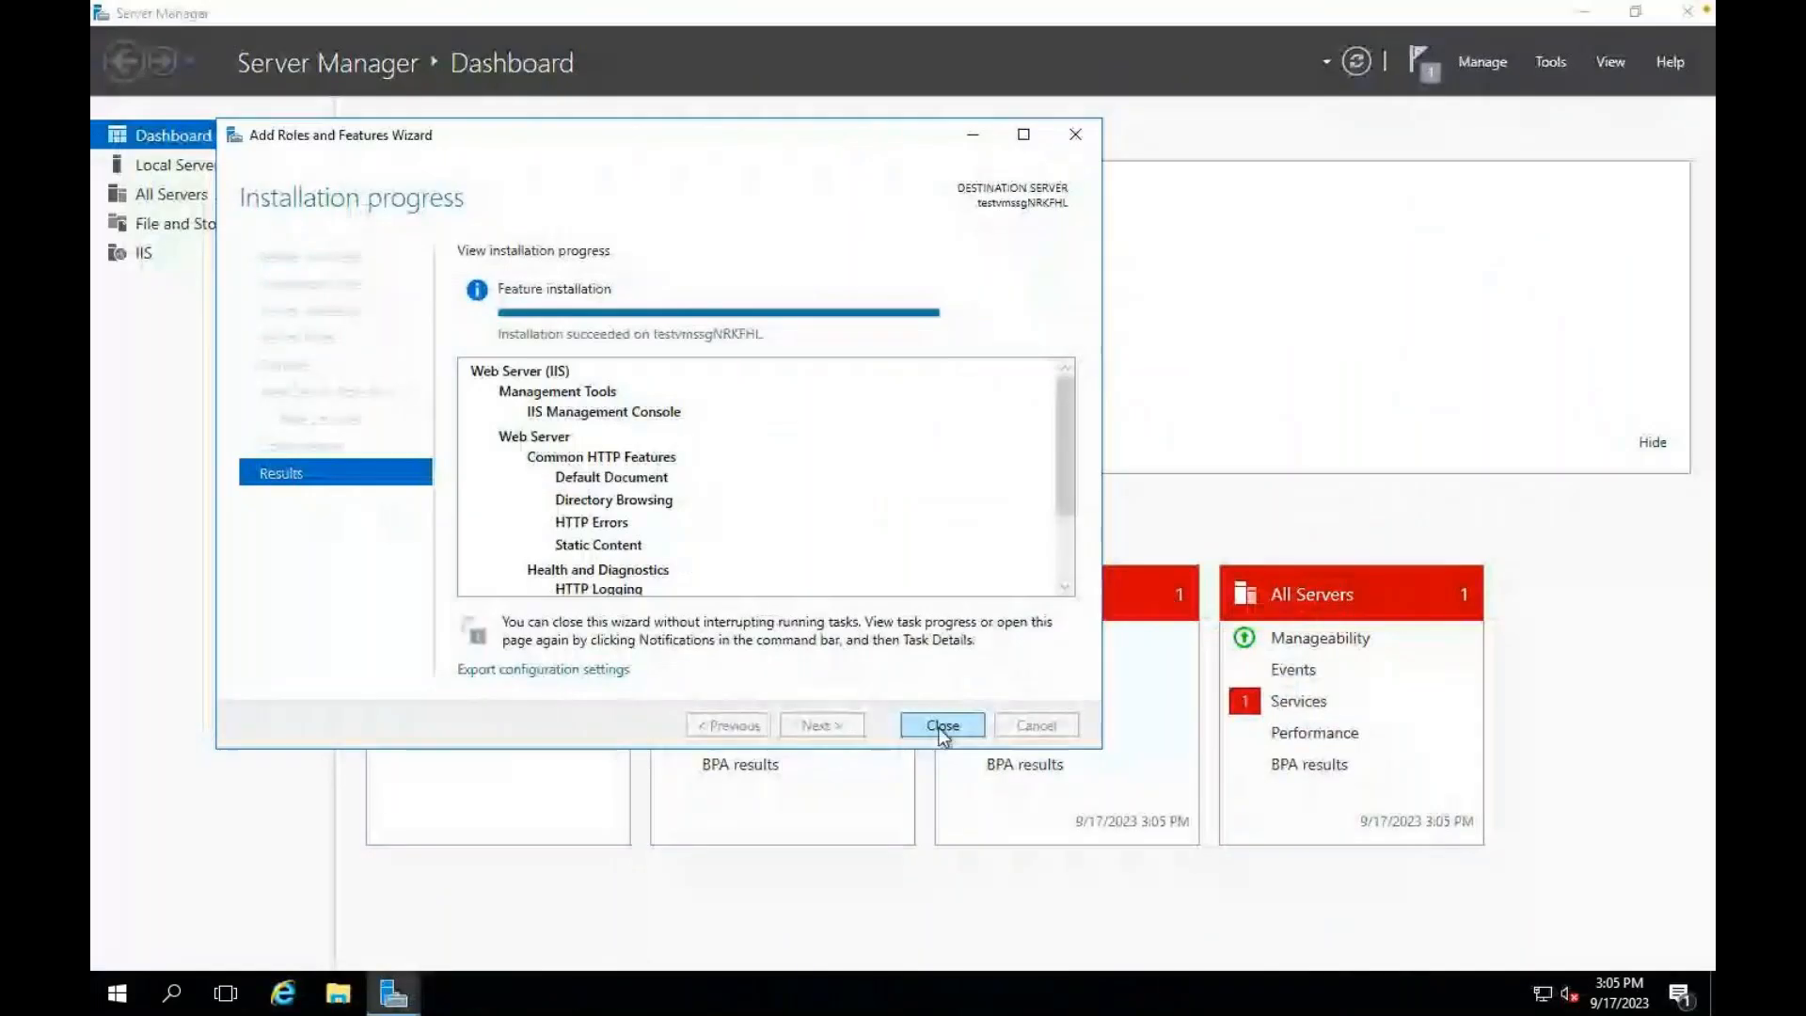
Step: Close the completed IIS installation wizard and allow this PC to be discoverable on the network
left_click(942, 725)
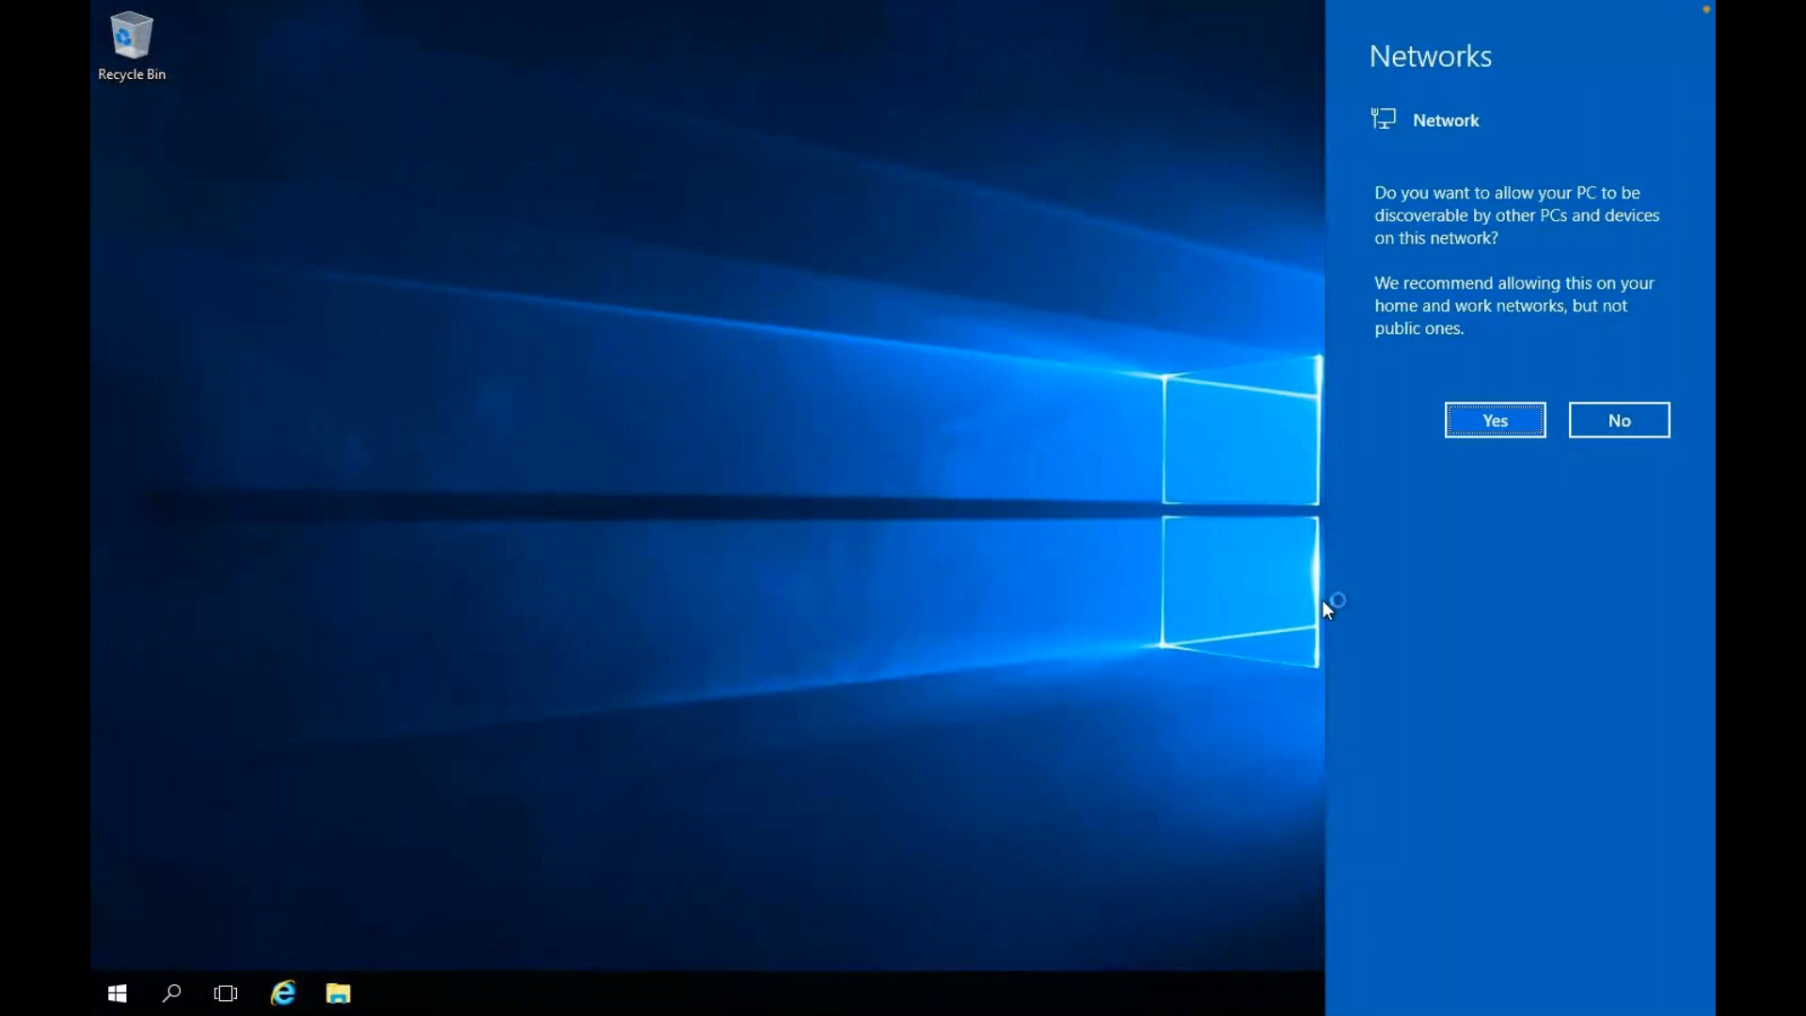
left_click(1511, 420)
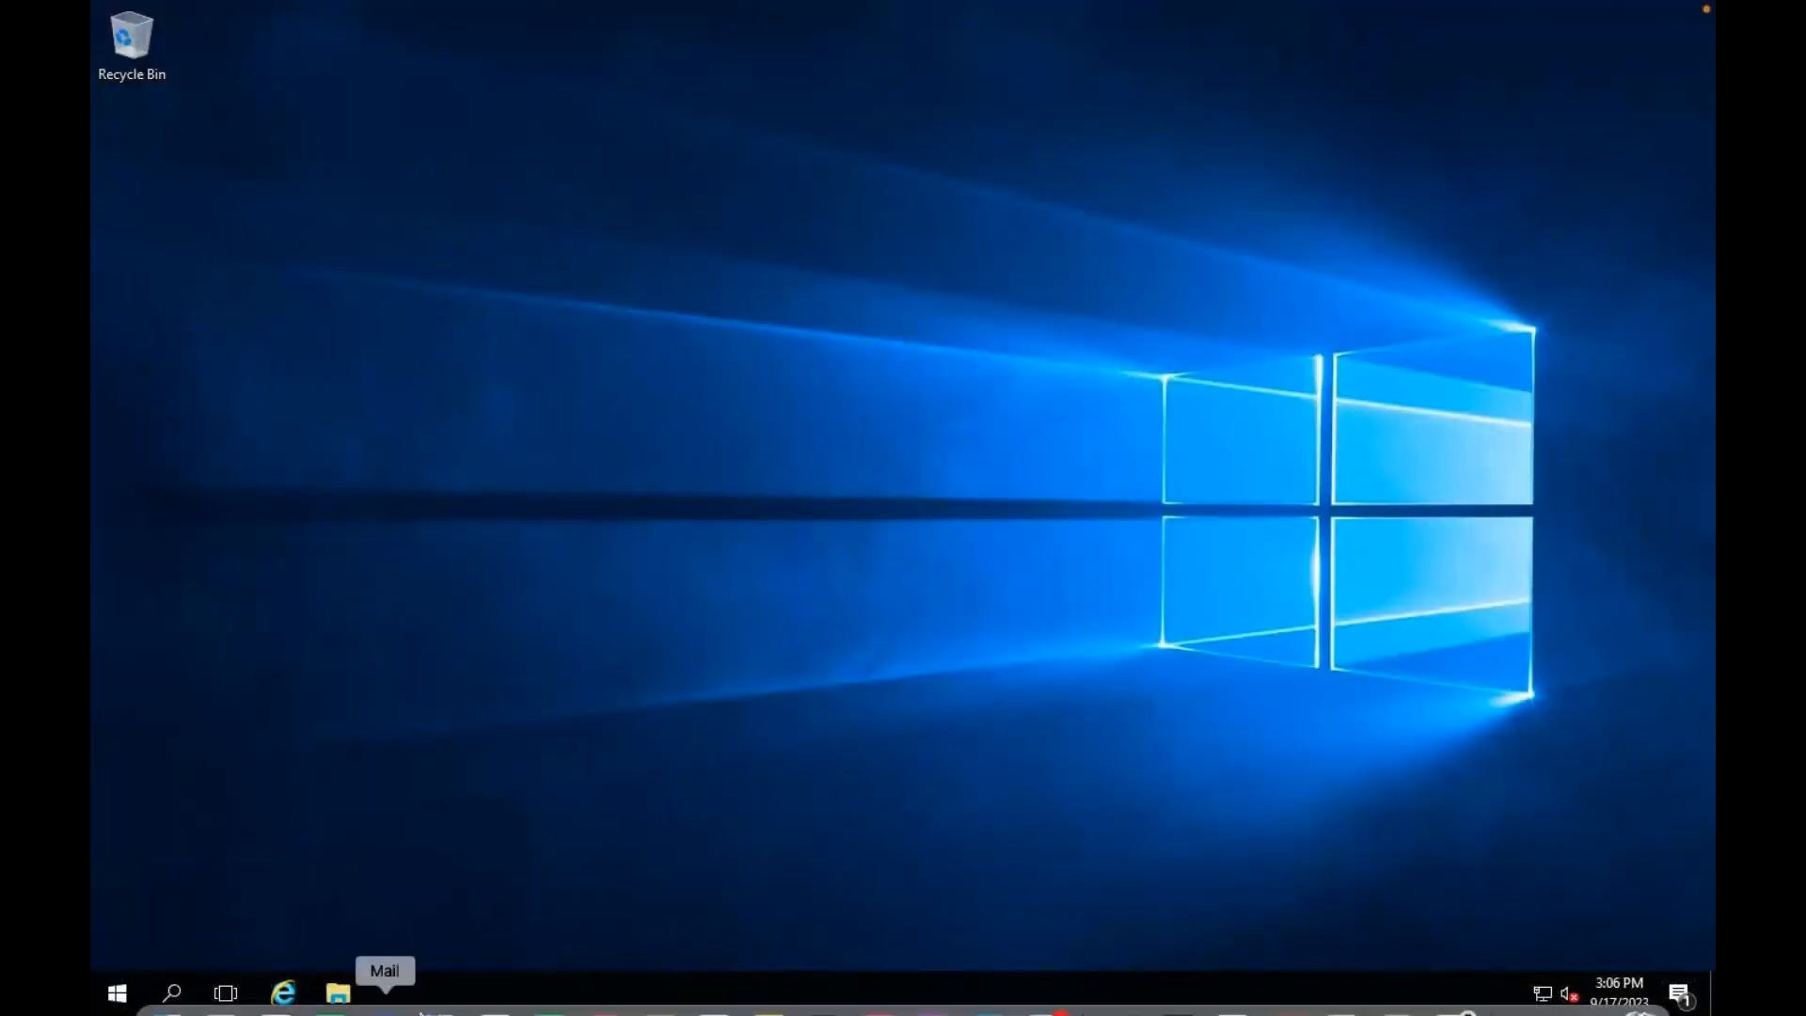
Step: Browse to C:\inetpub\wwwroot and open the iisstart page as plain text in Notepad
left_click(338, 995)
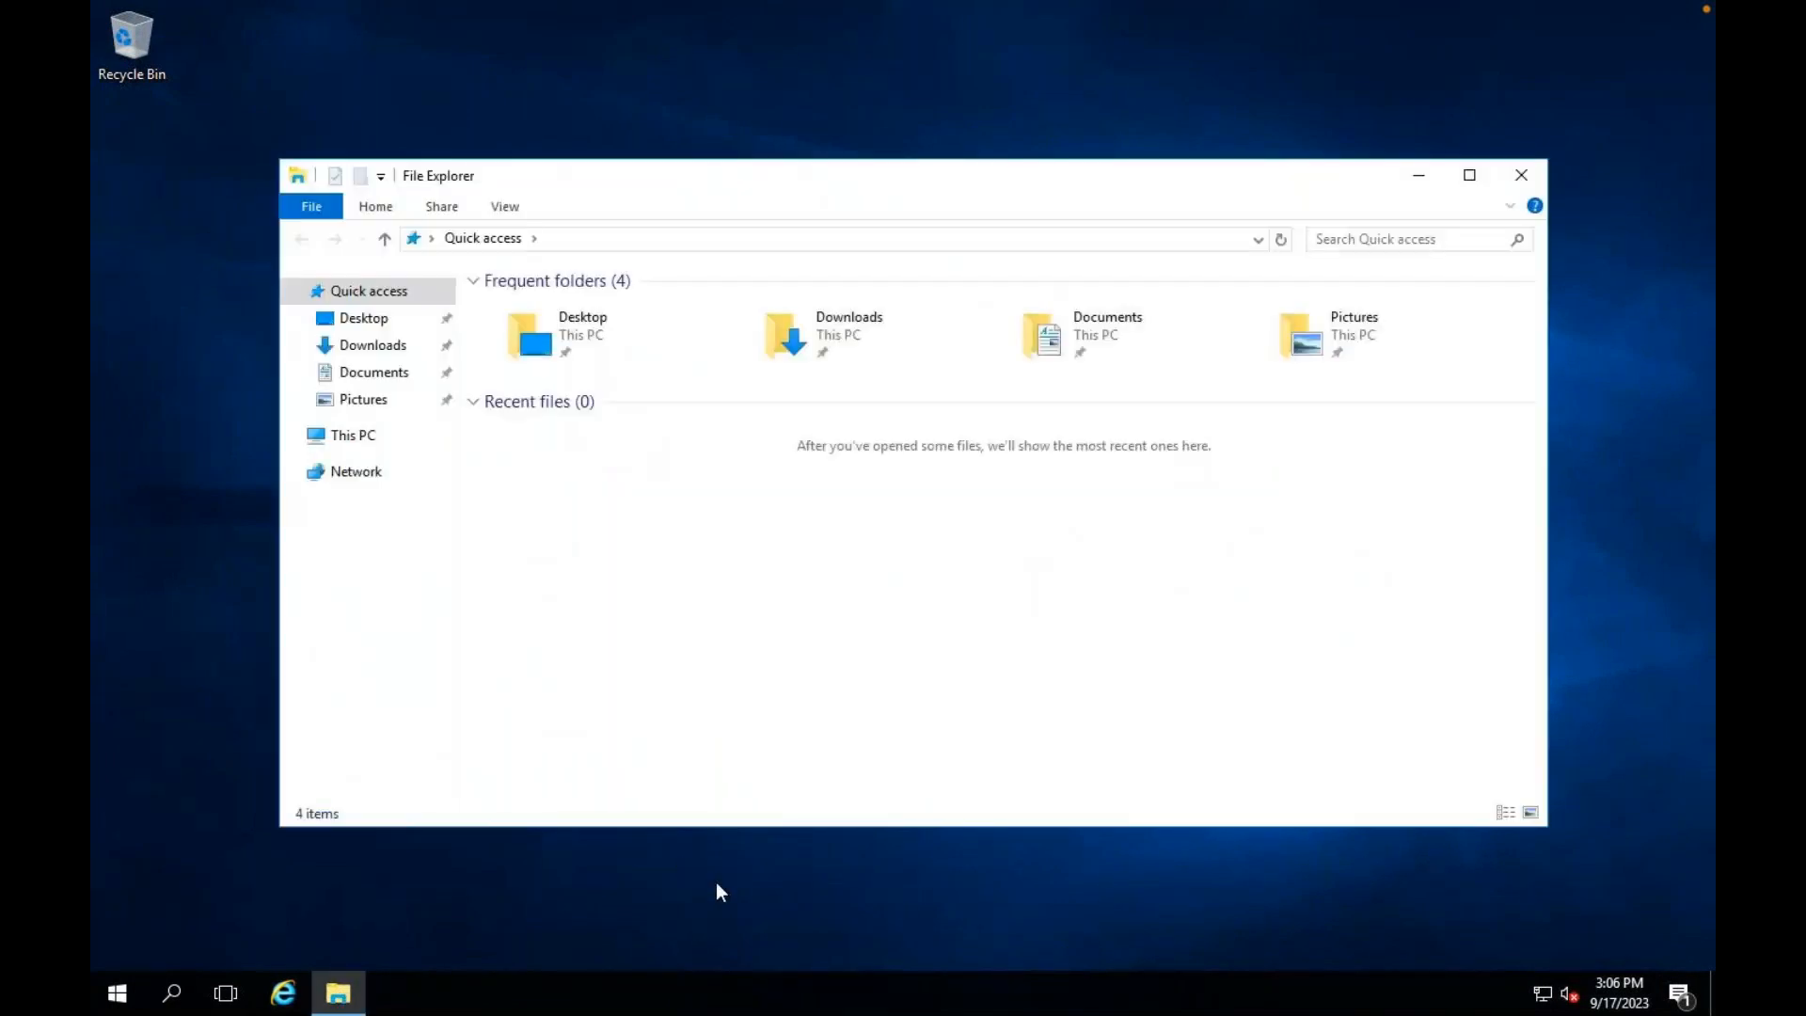
left_click(351, 436)
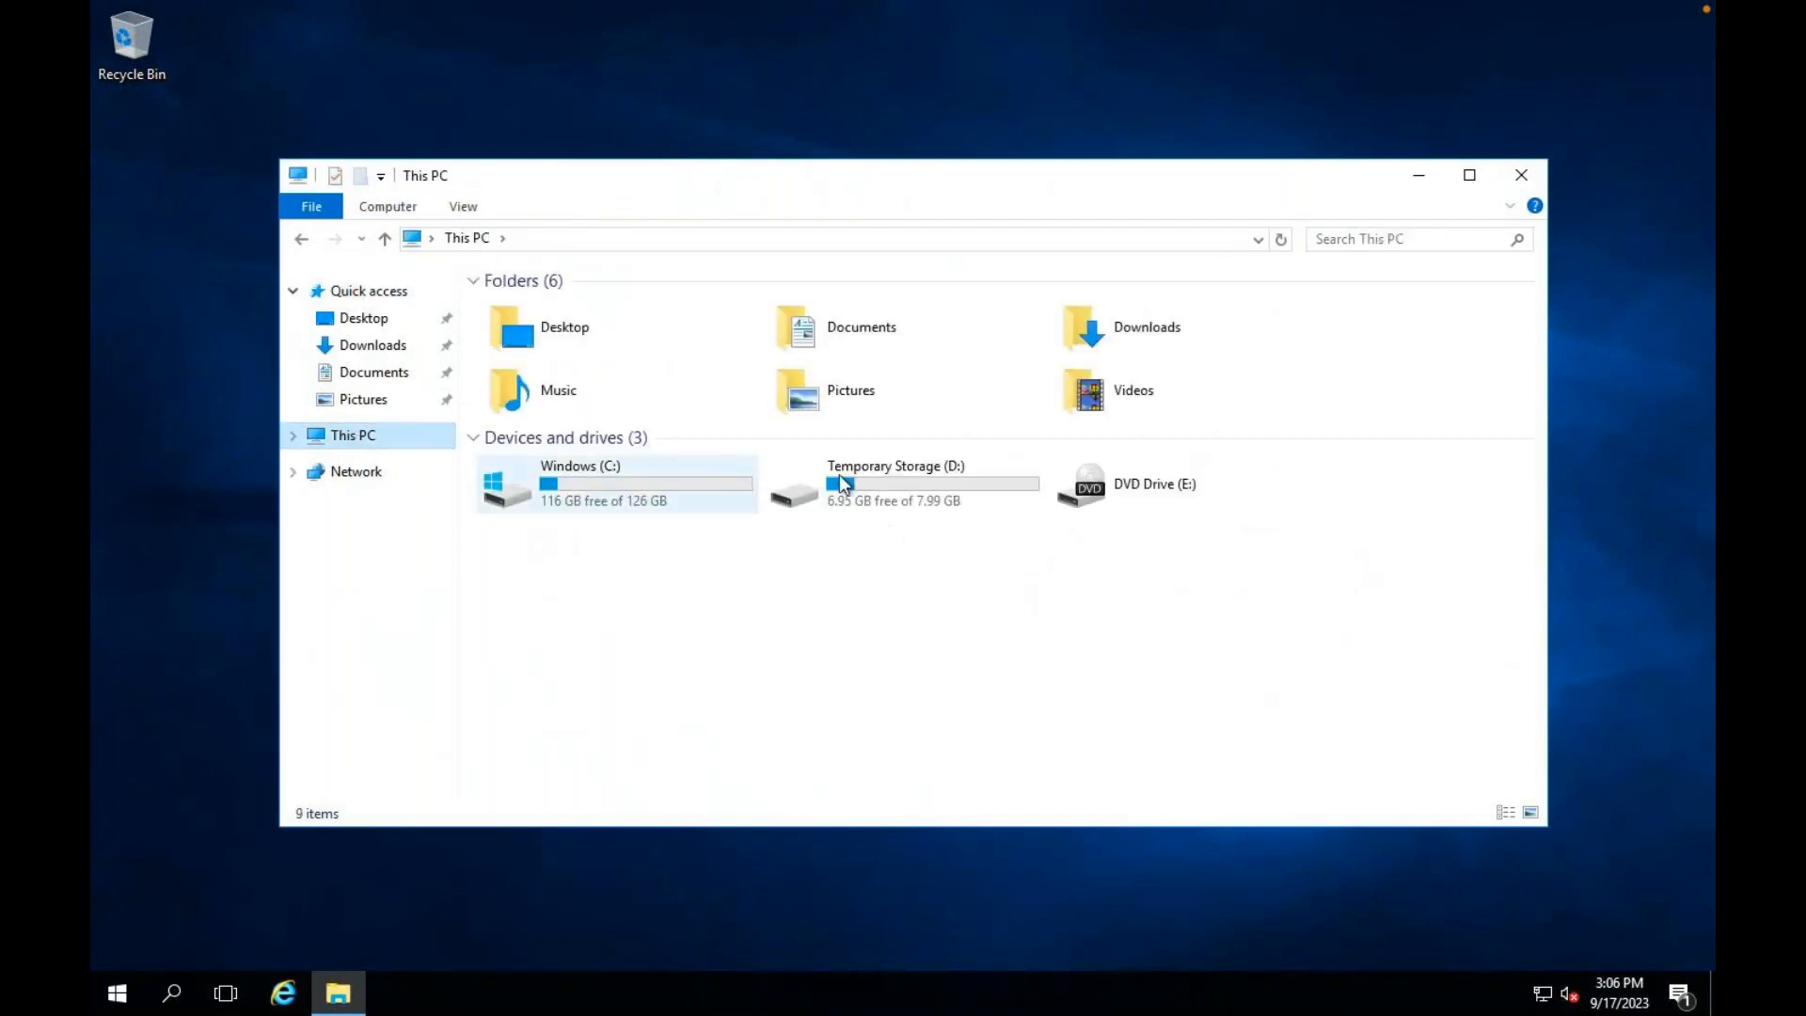
left_click(601, 490)
double_click(601, 495)
double_click(527, 309)
double_click(542, 401)
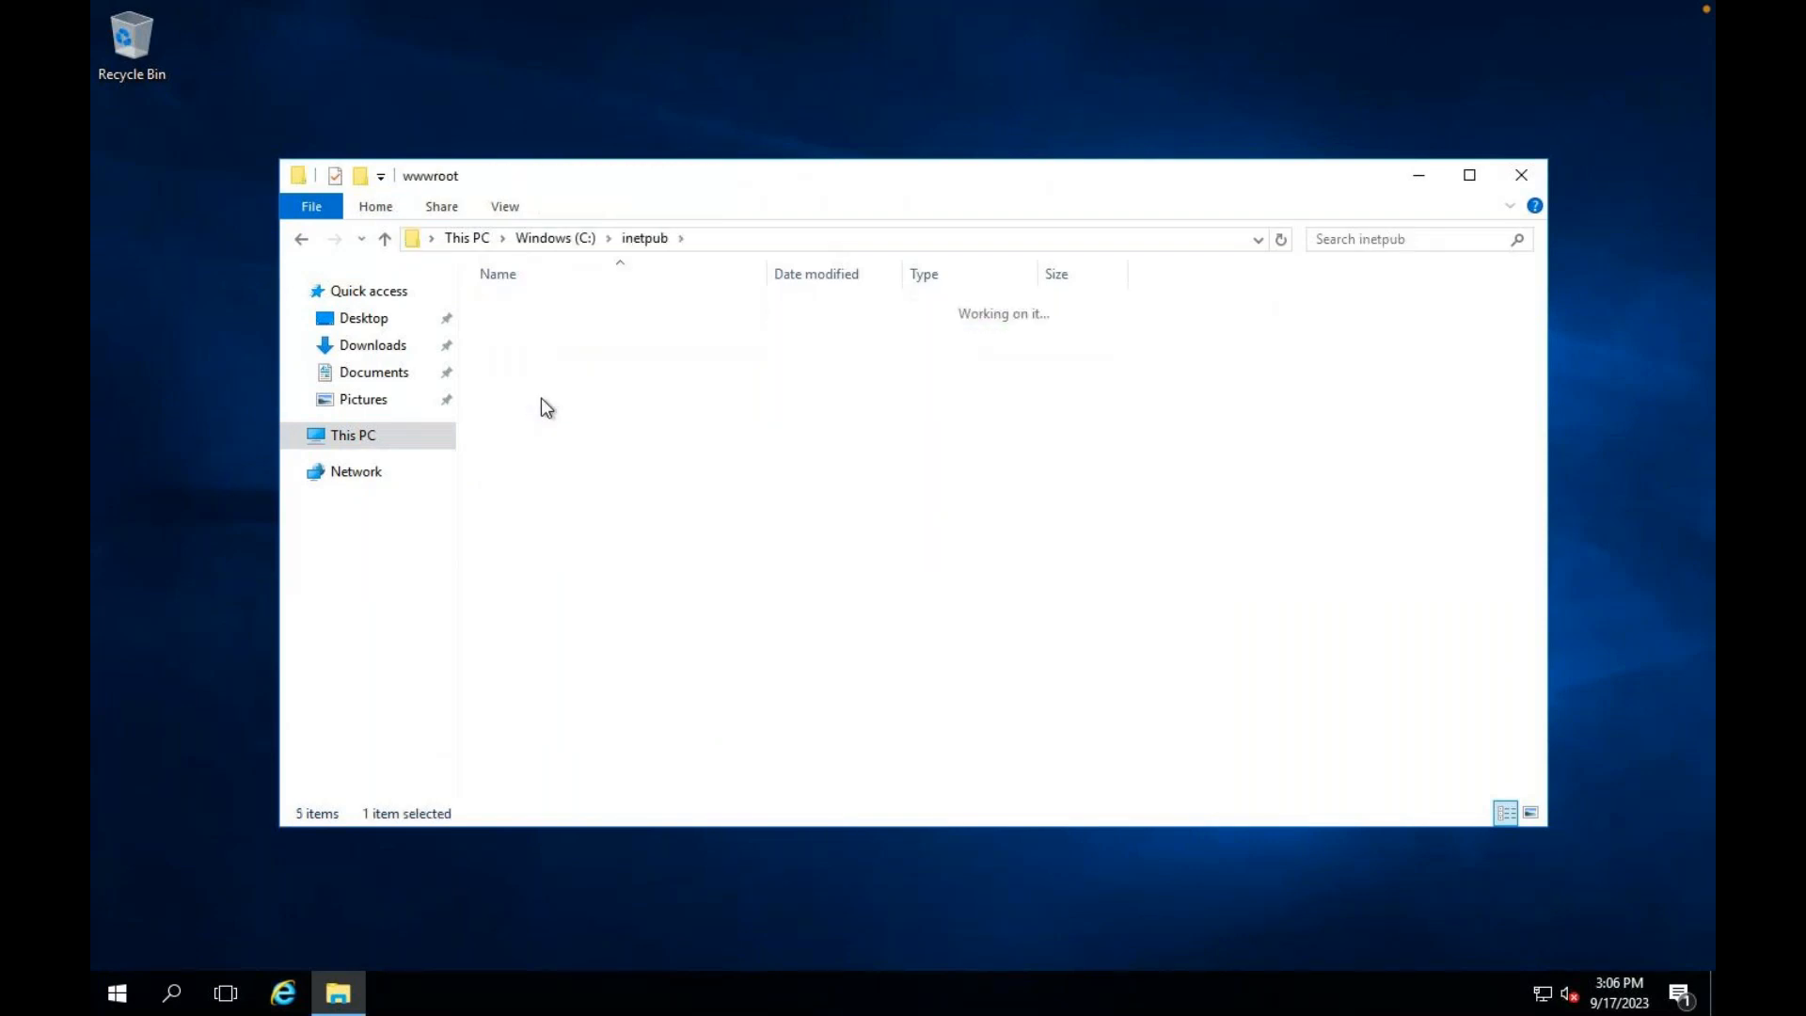
left_click(523, 307)
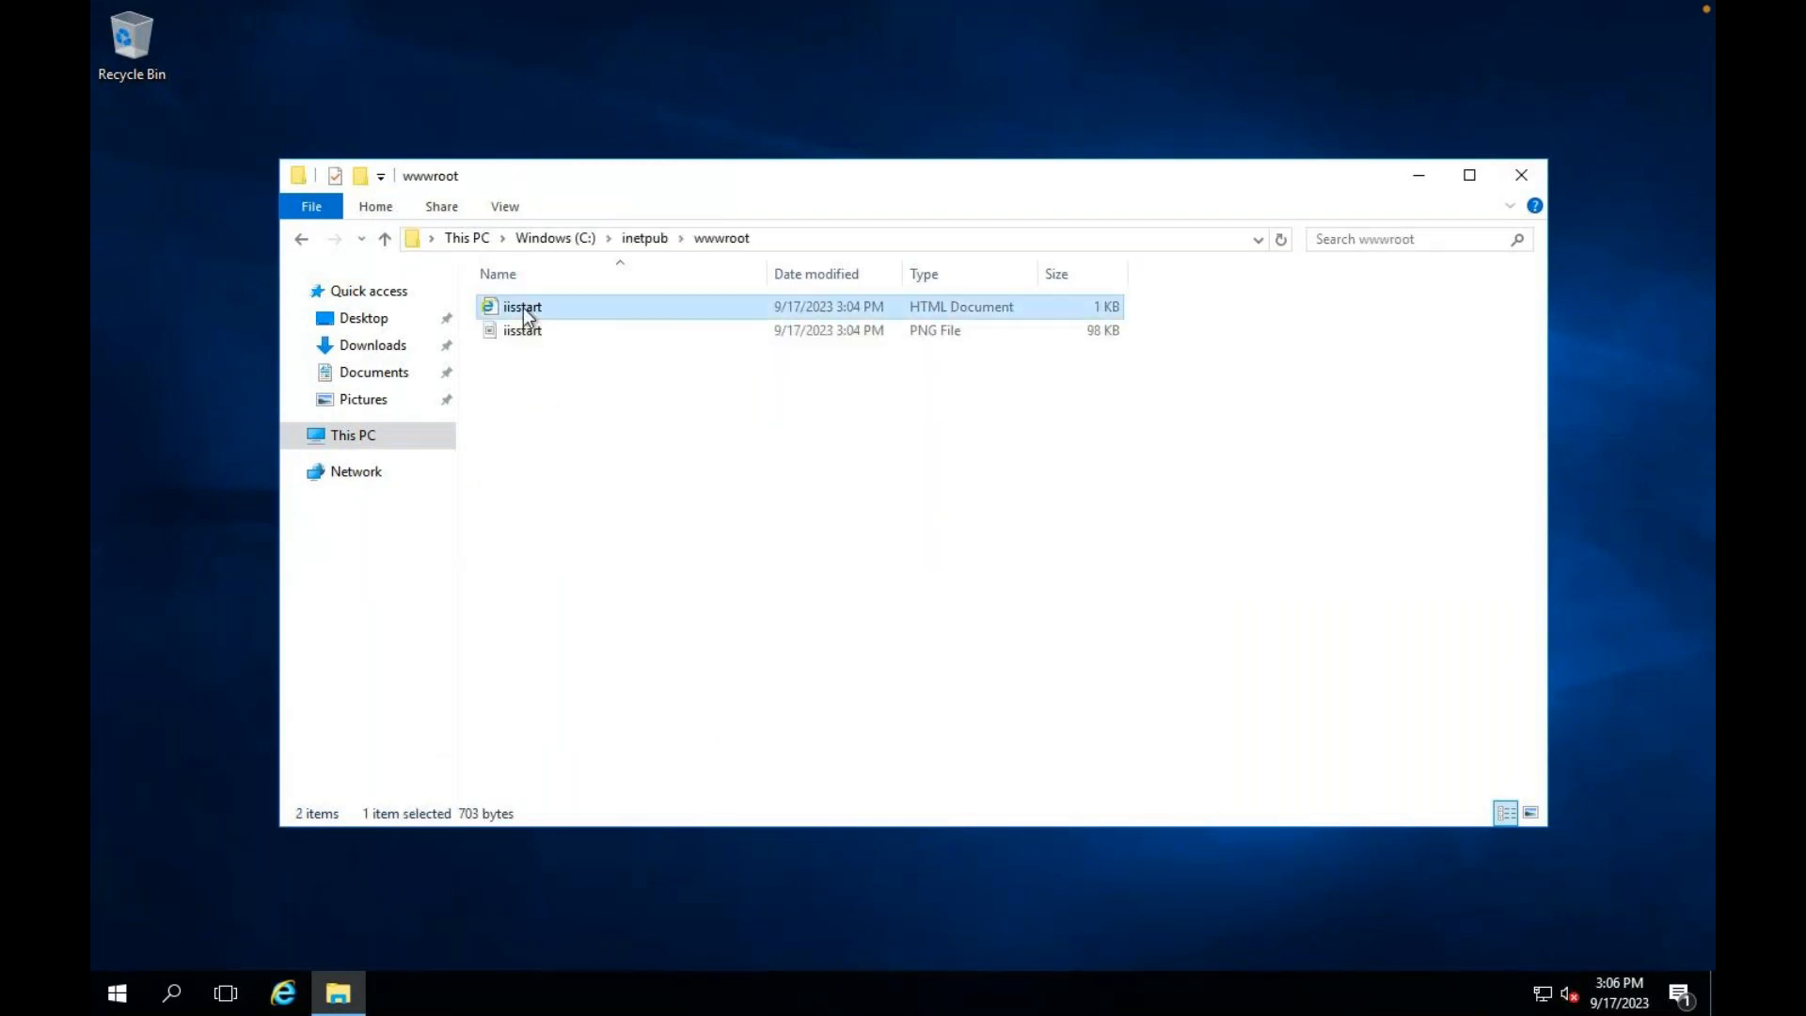
right_click(523, 308)
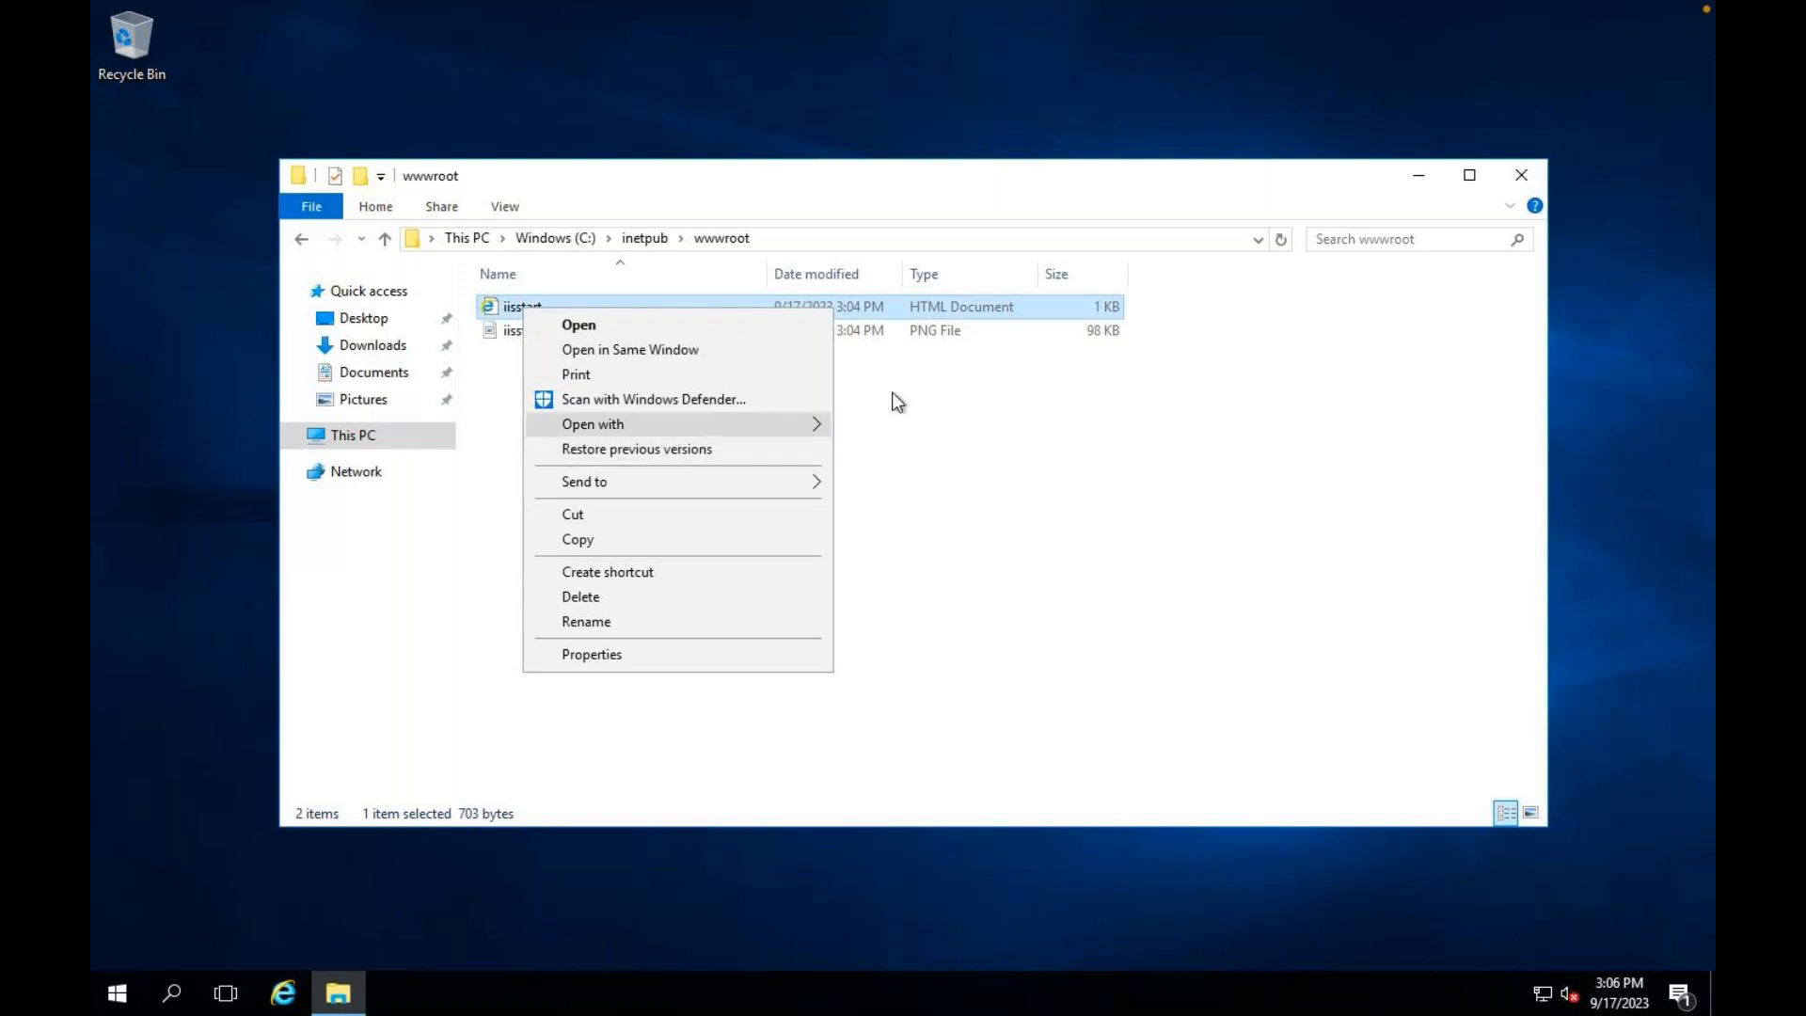
mouse_move(790, 424)
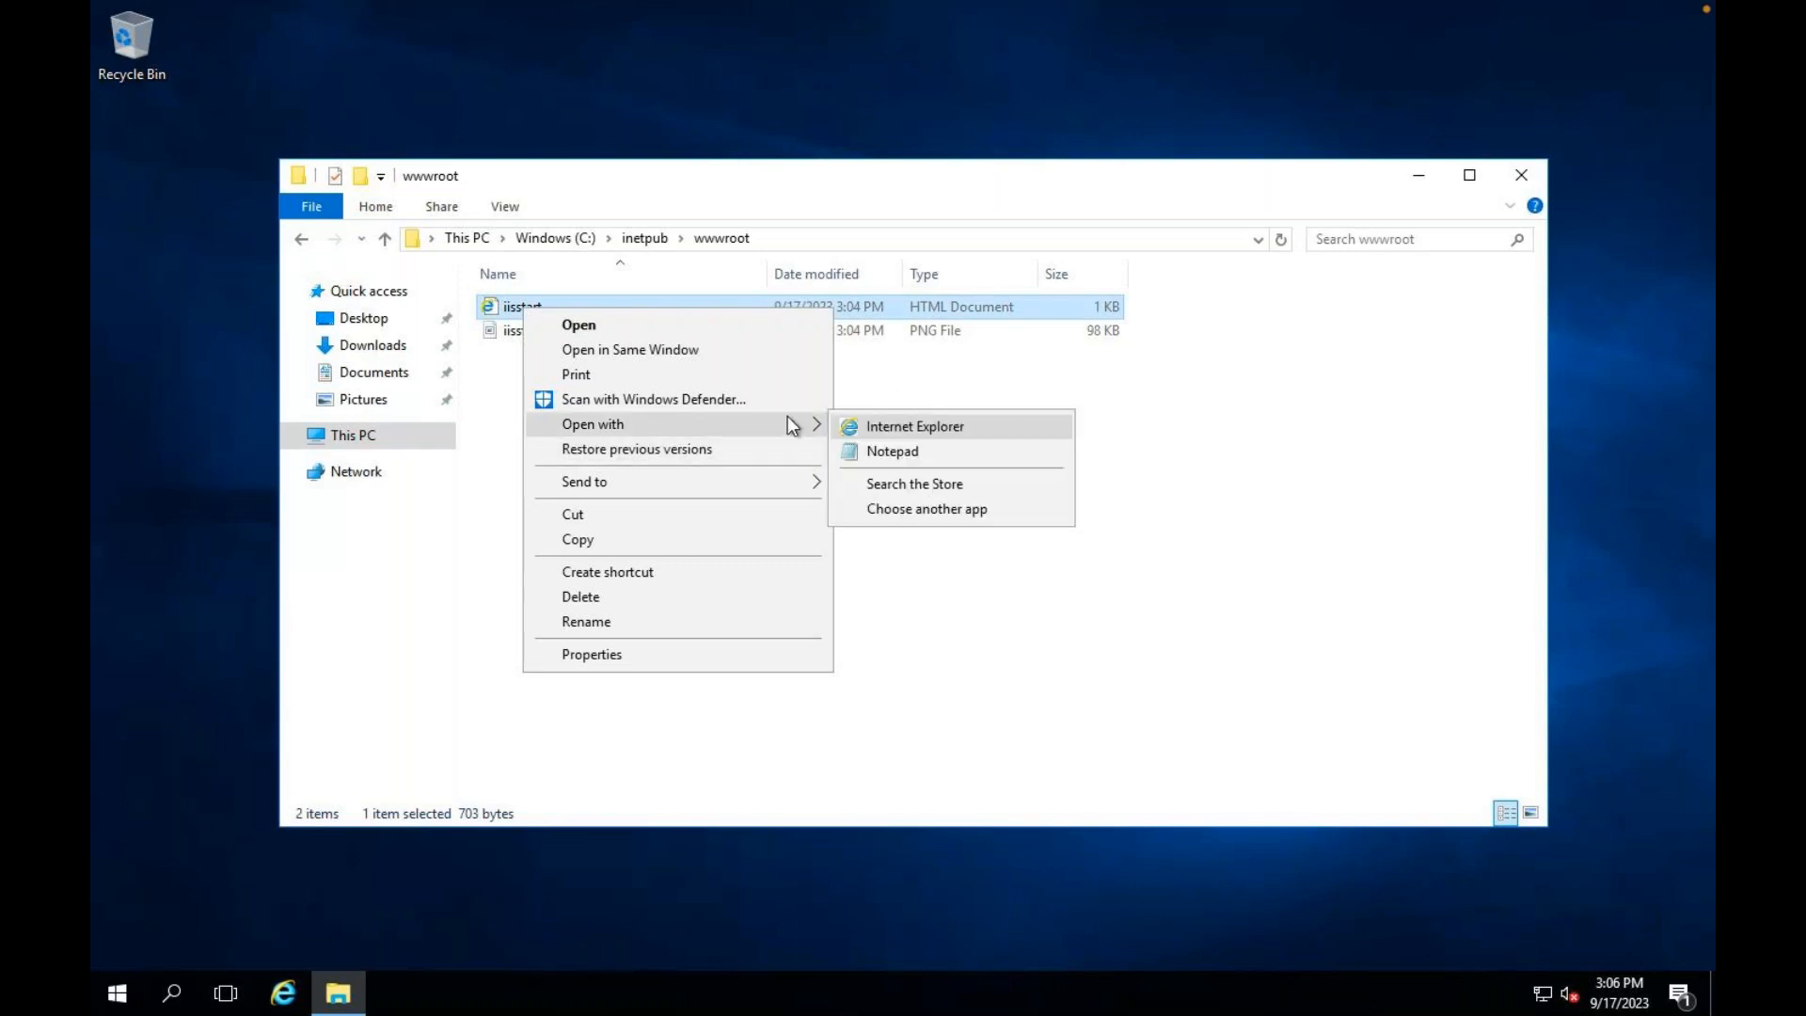
left_click(895, 452)
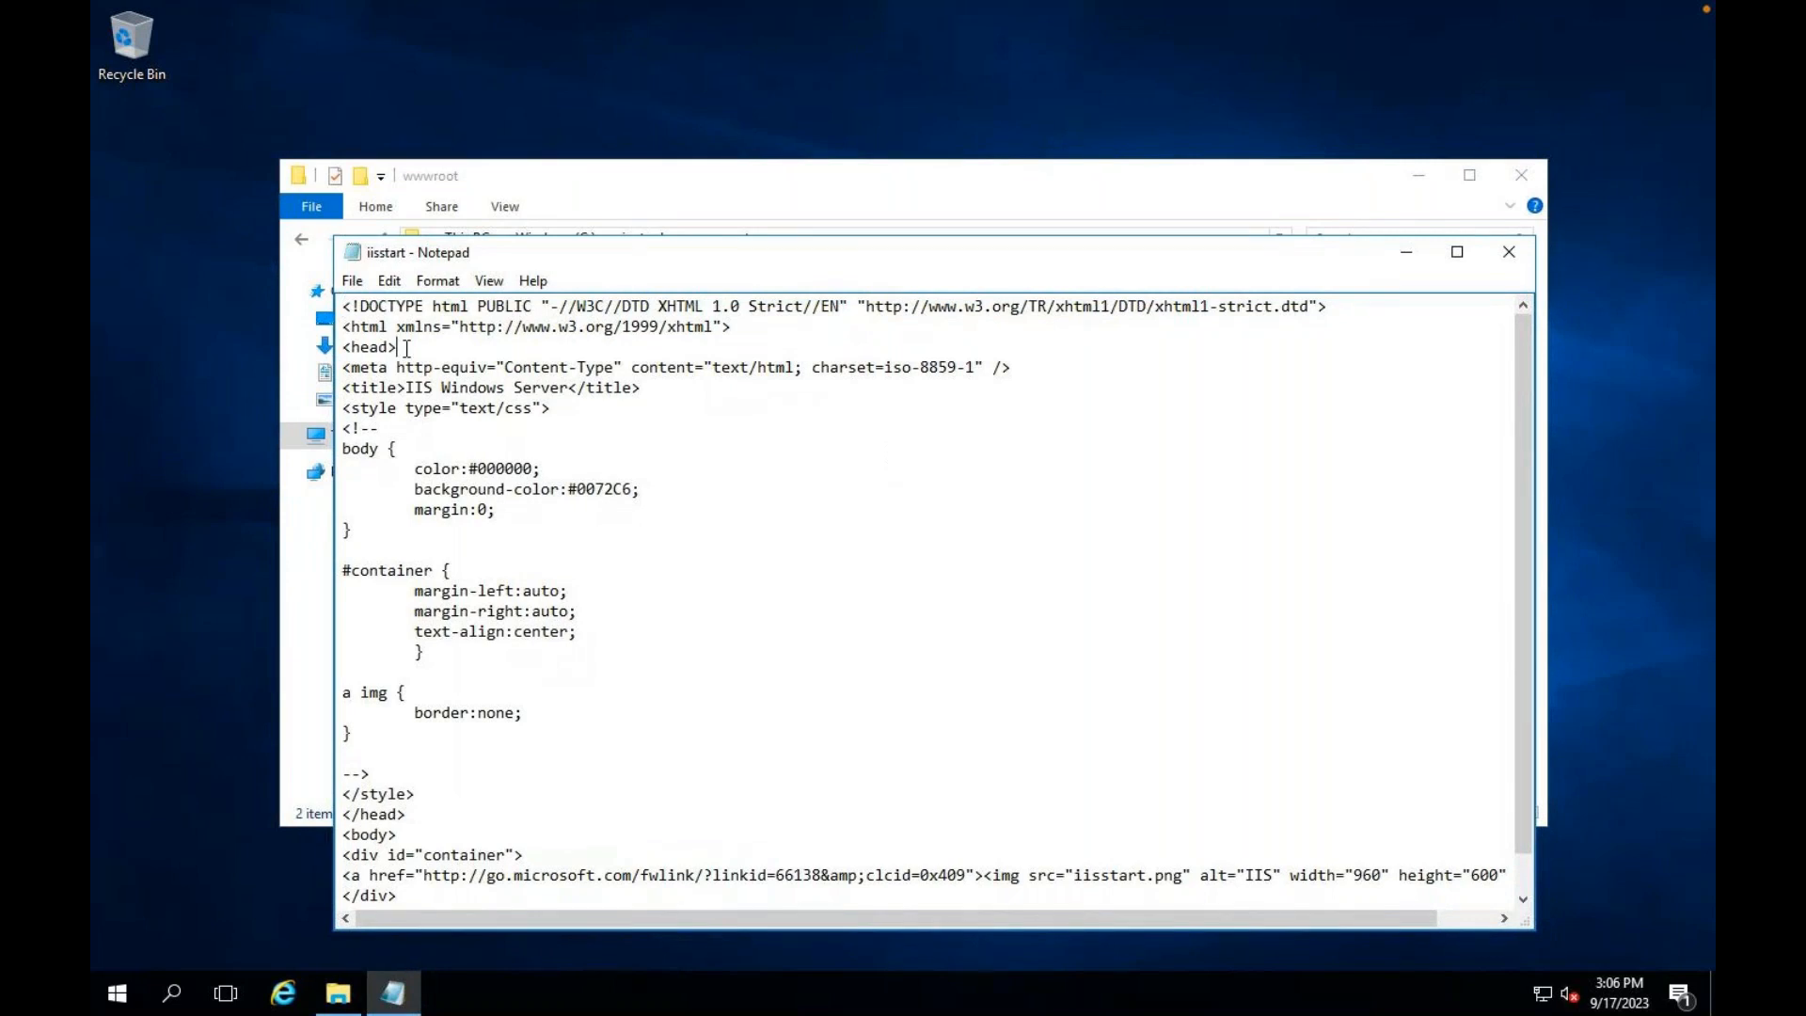
Step: Add 'This is web server 1' below the head tag, save the page, and close the folder window
key("Return")
key("Return")
type("This is web server 1")
left_click(1509, 251)
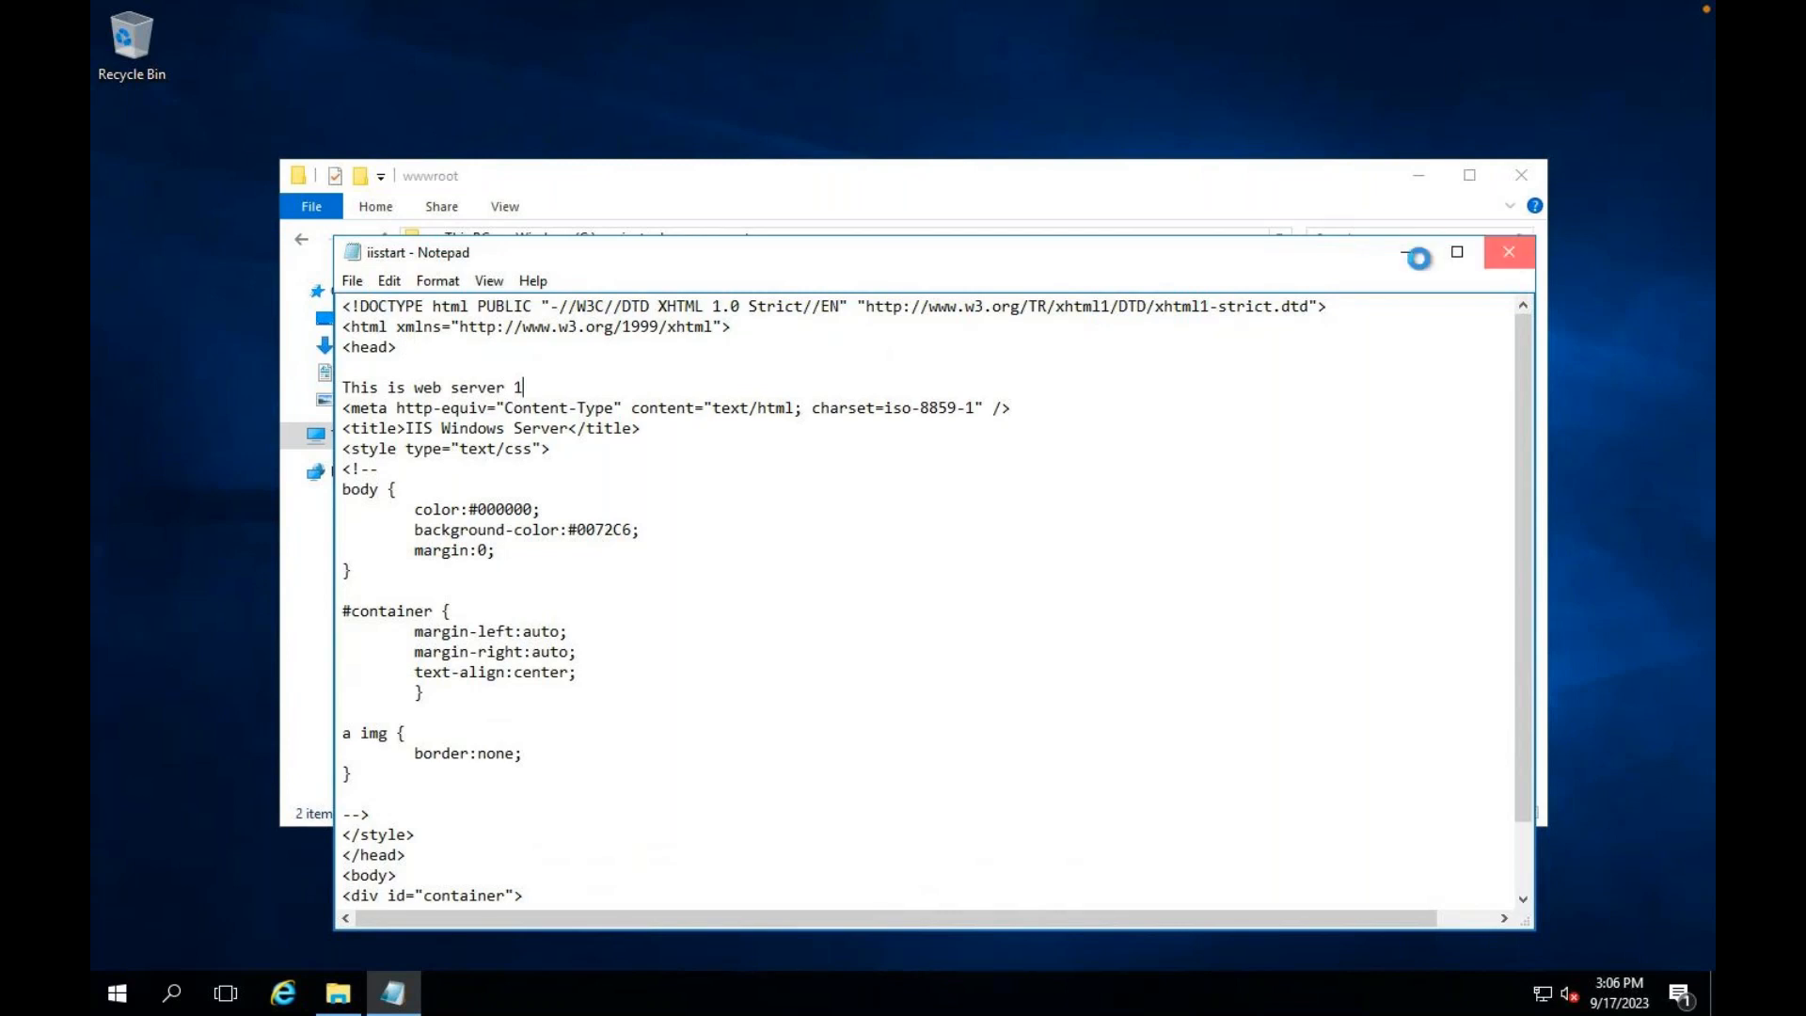
left_click(847, 520)
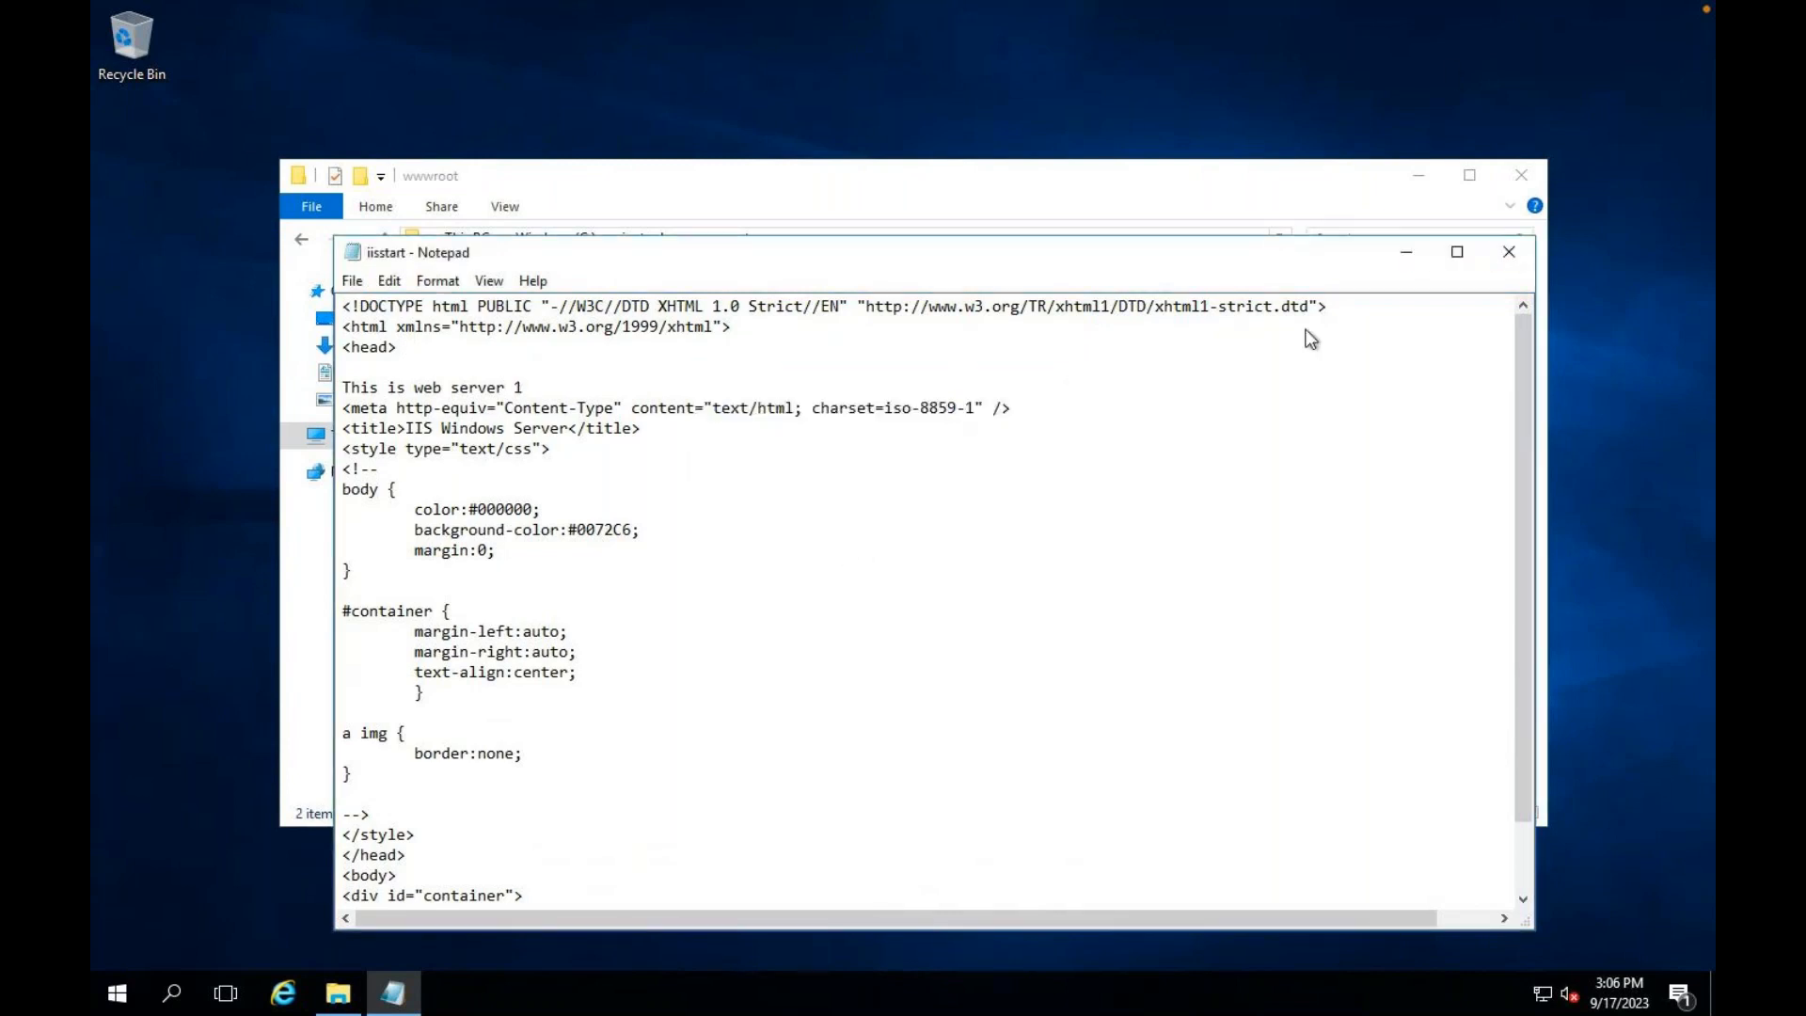
left_click(1522, 182)
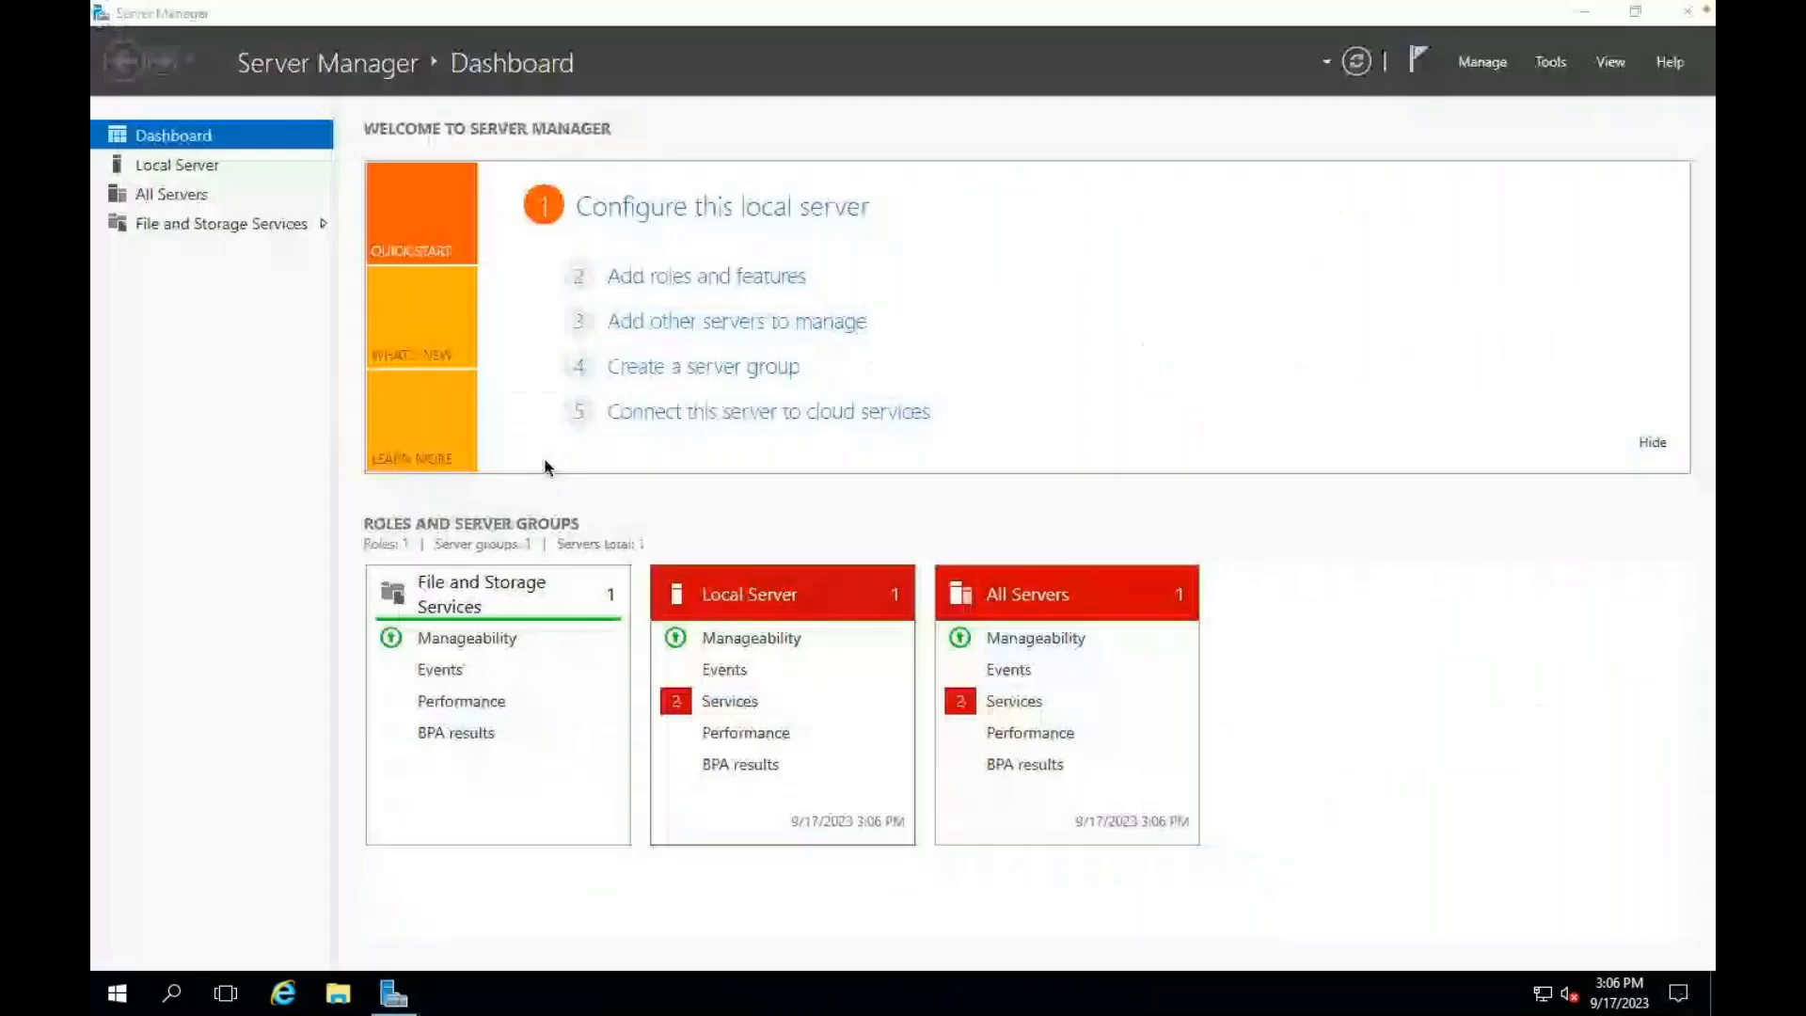
Step: Install Web Server (IIS) with its management tools through the Add Roles and Features wizard, then close it
left_click(699, 282)
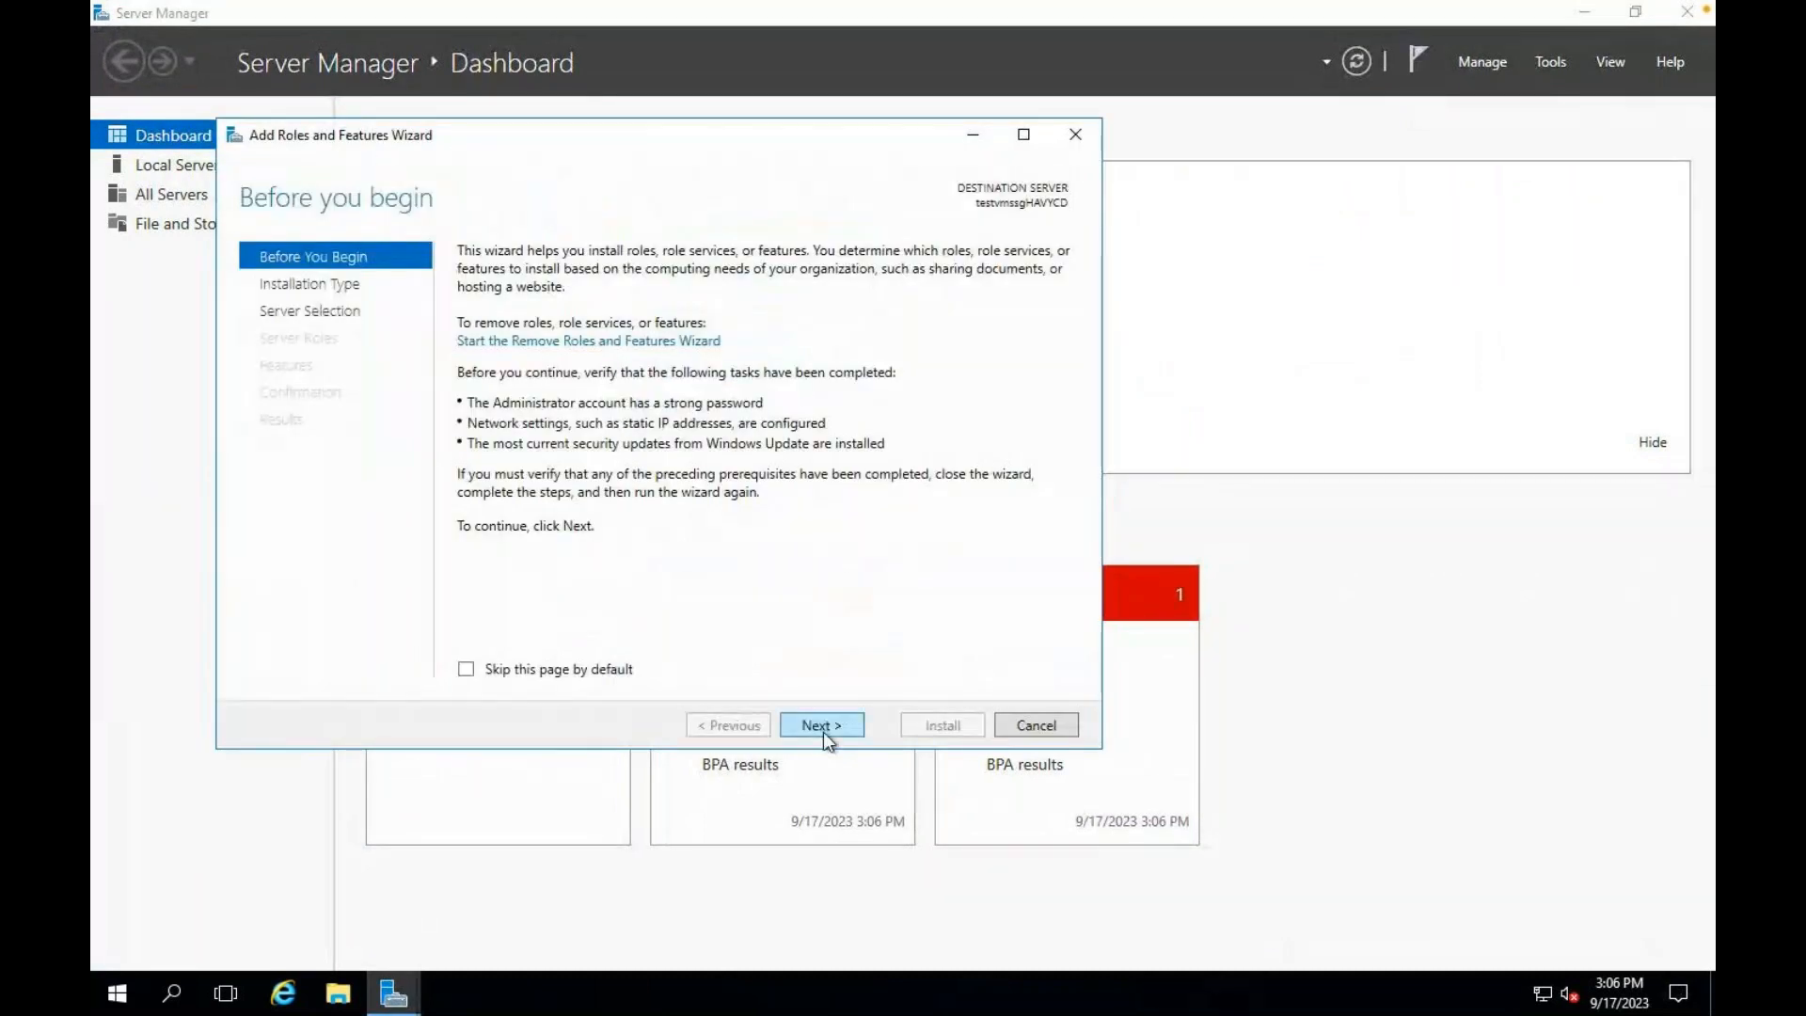
left_click(824, 733)
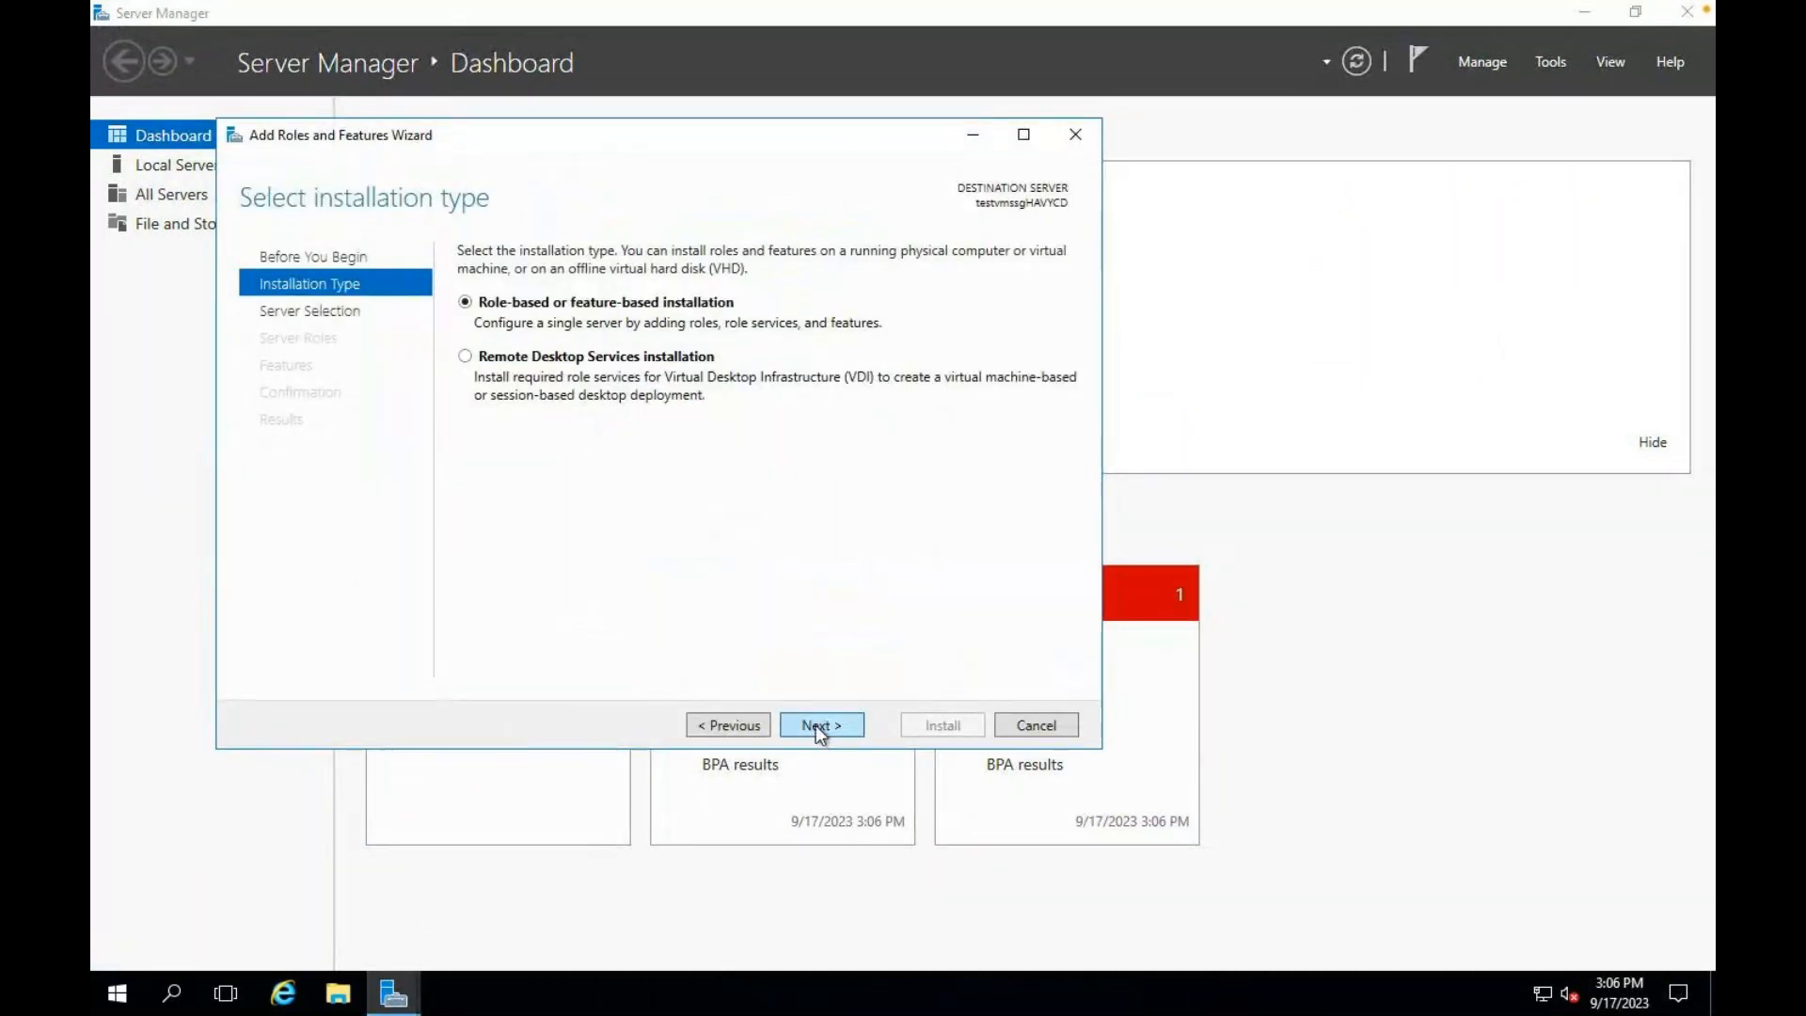
left_click(816, 725)
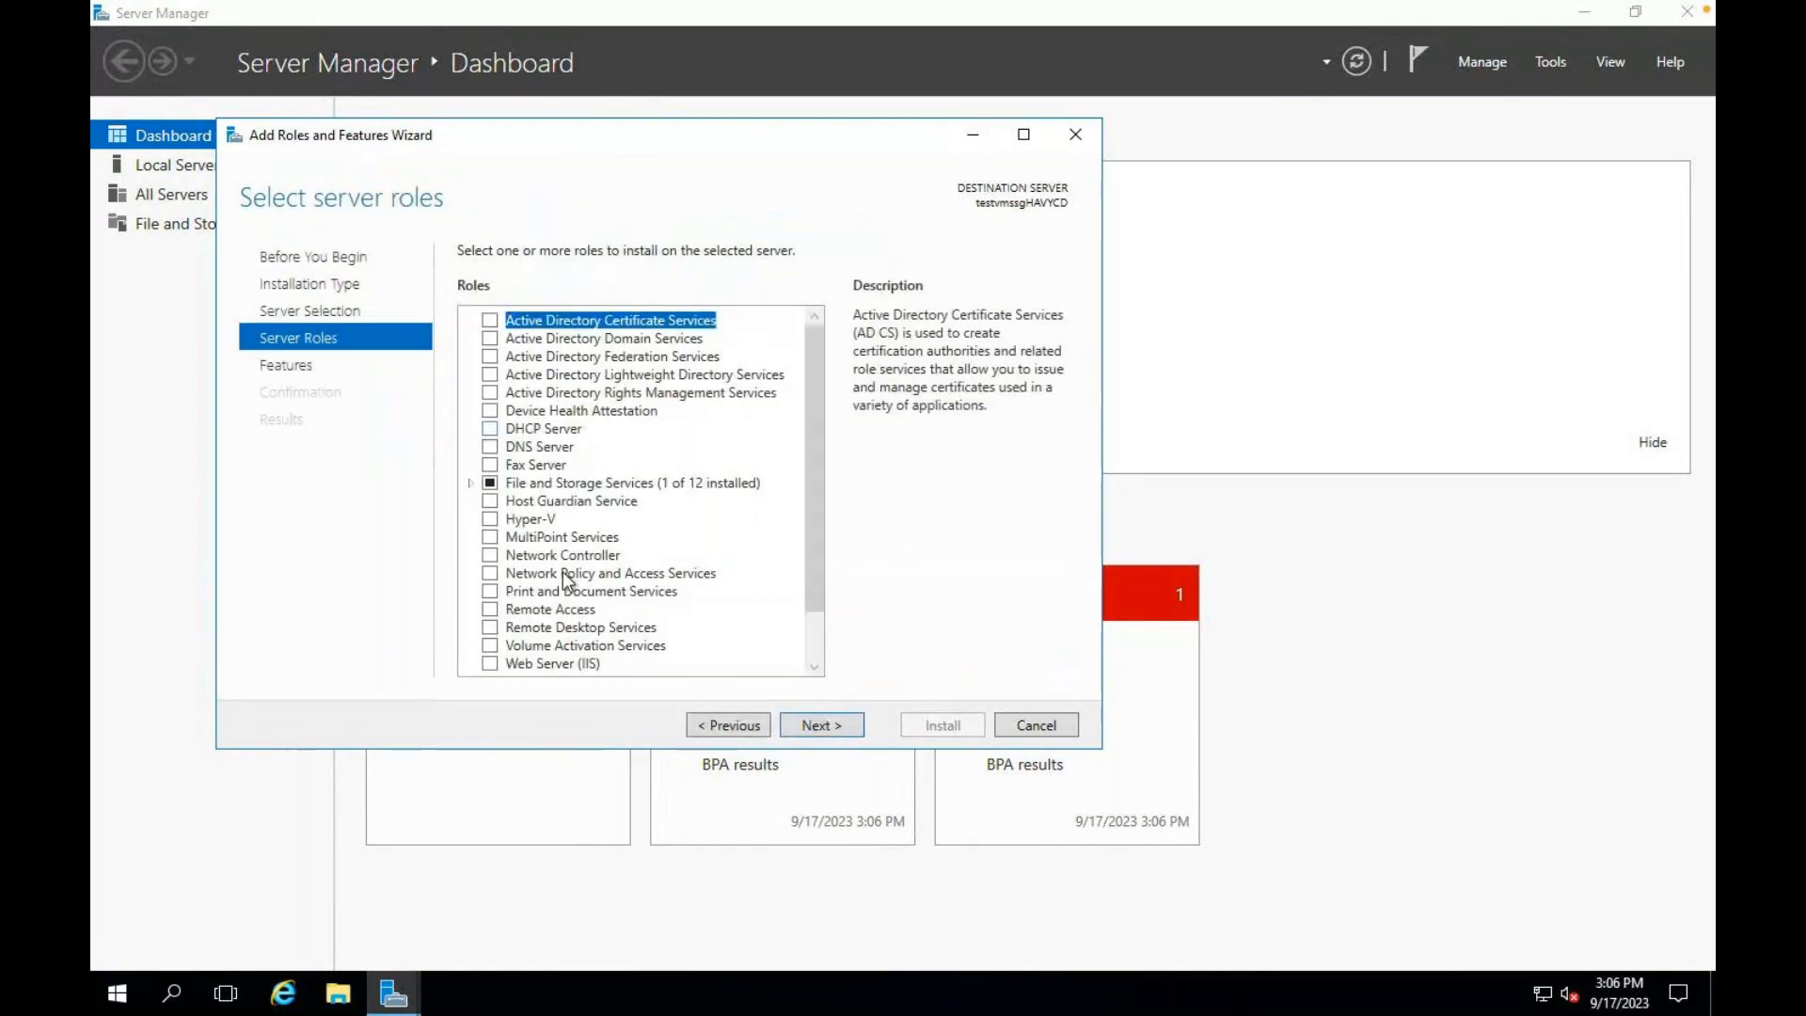
scroll(527, 584, "down", 1)
left_click(491, 607)
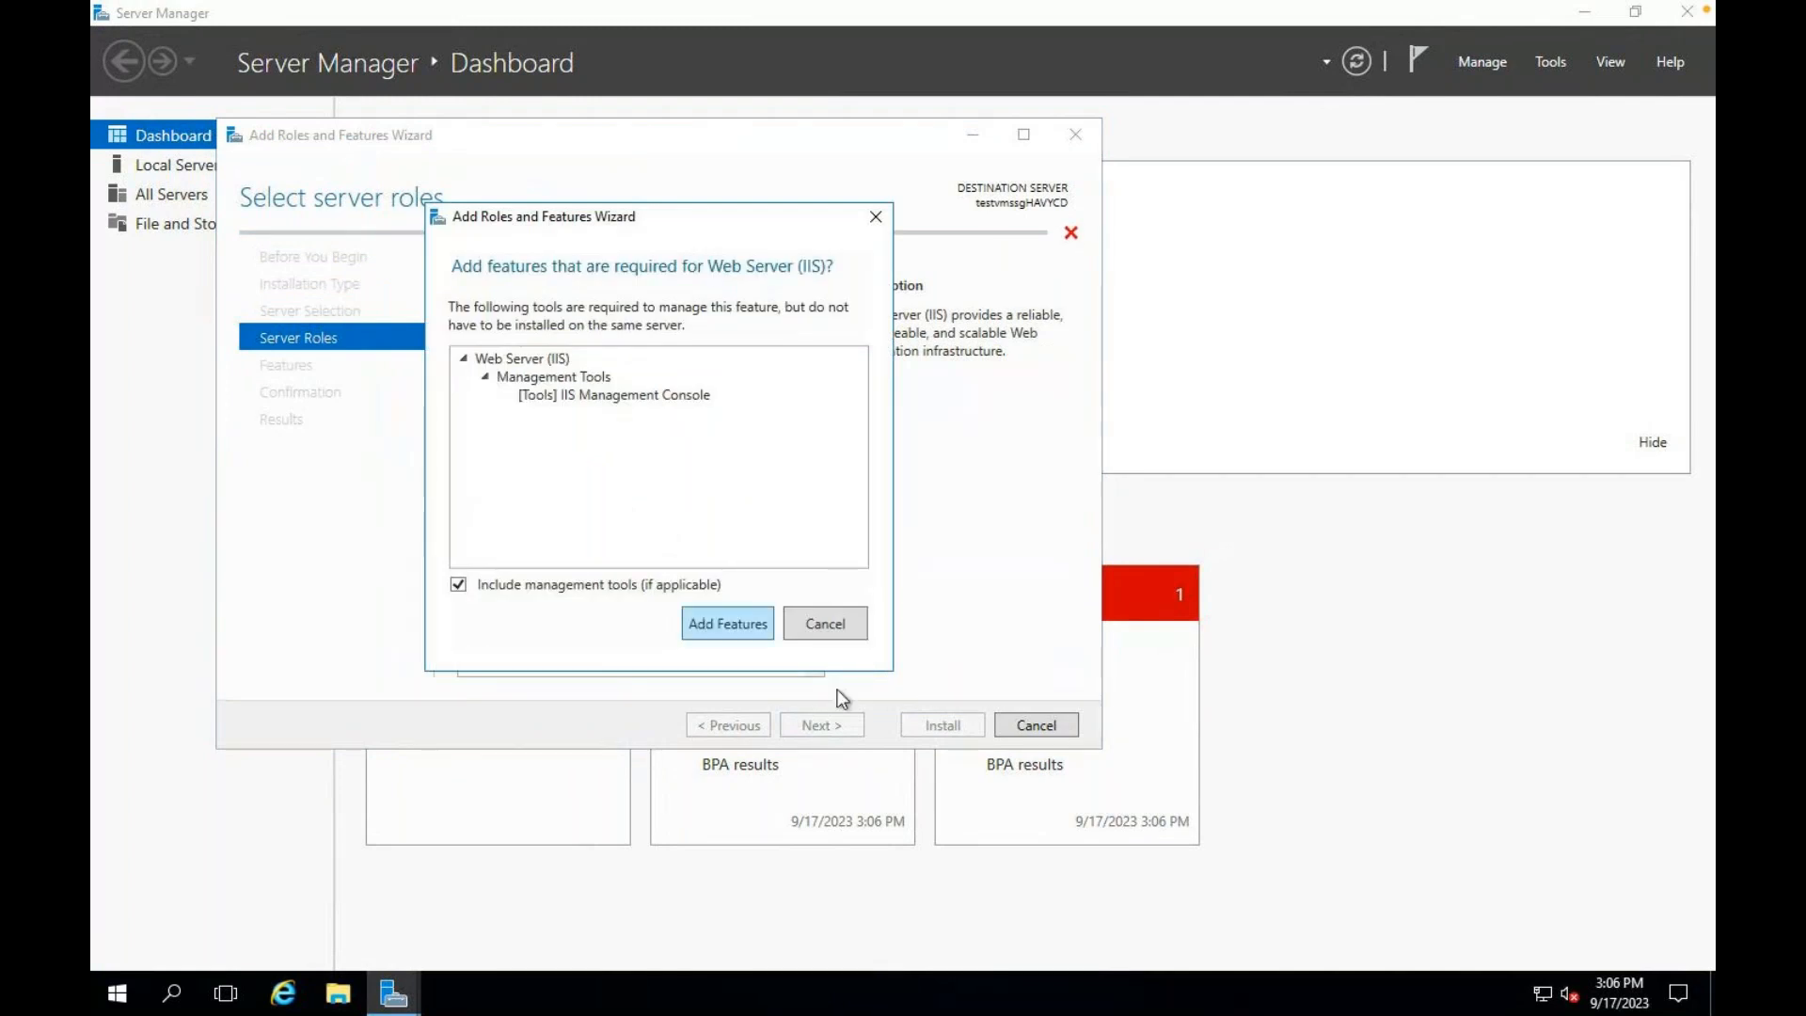
key("Return")
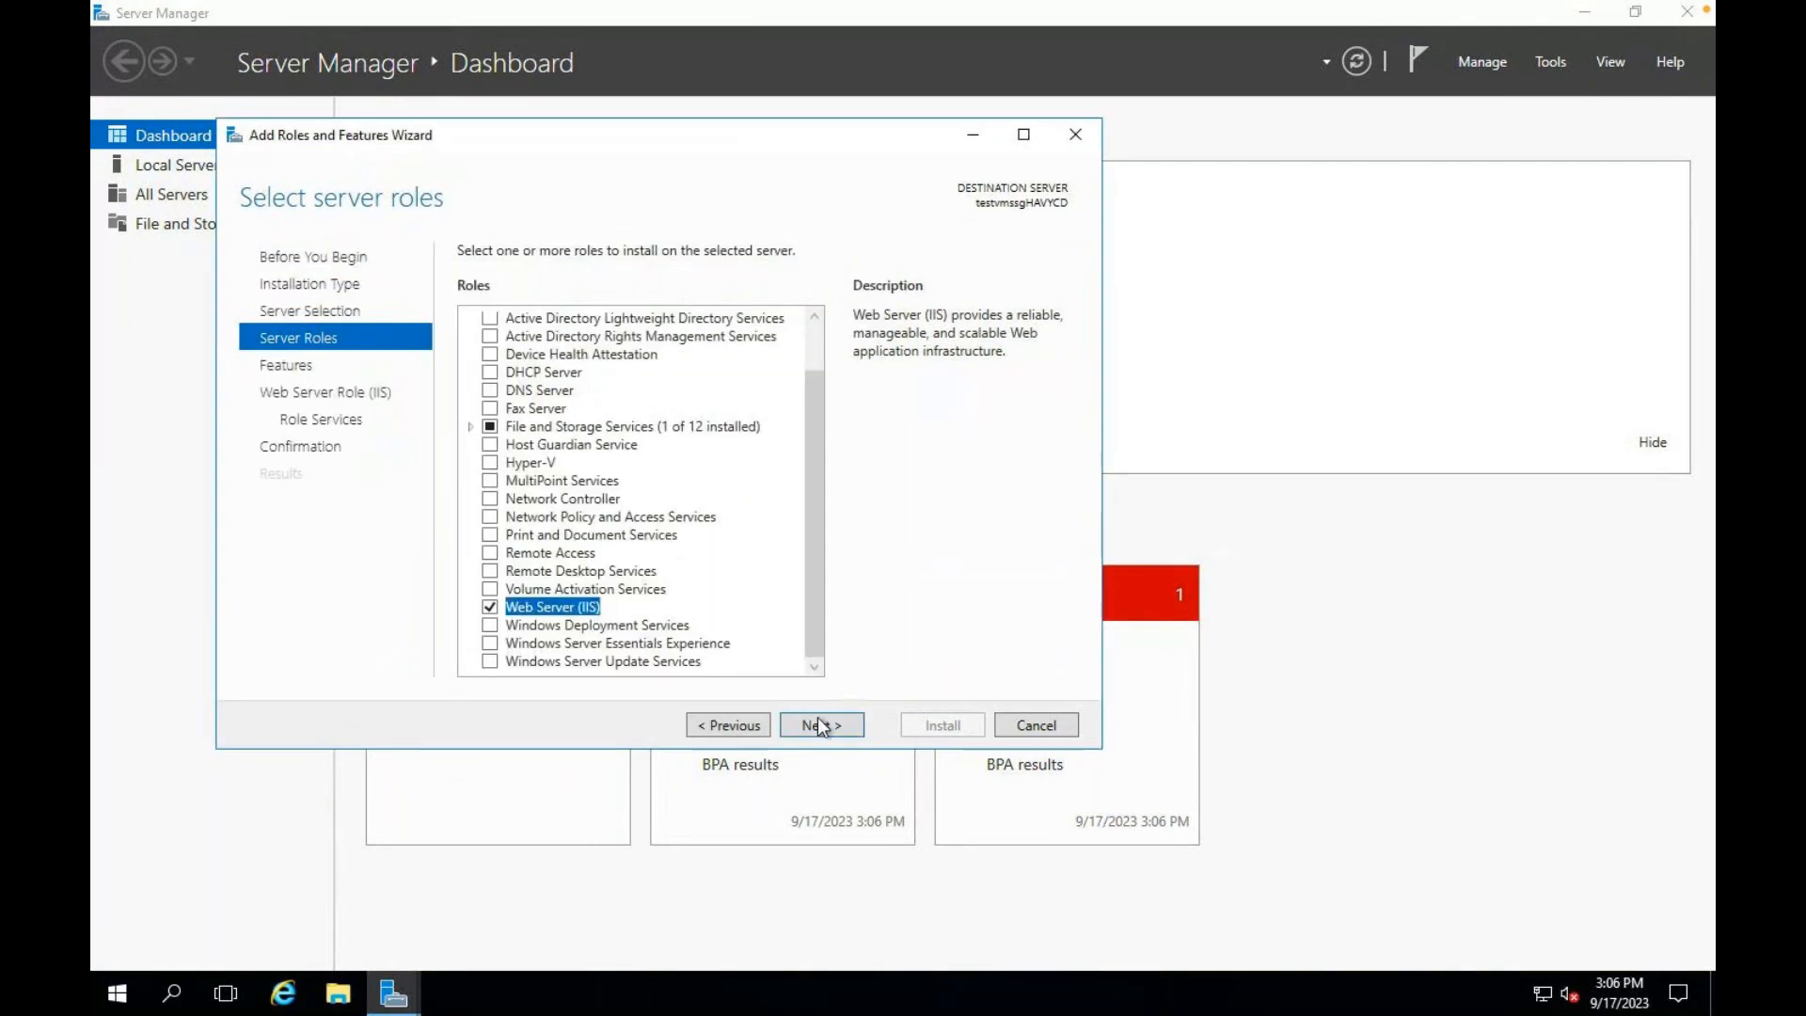
left_click(816, 716)
left_click(817, 717)
left_click(818, 712)
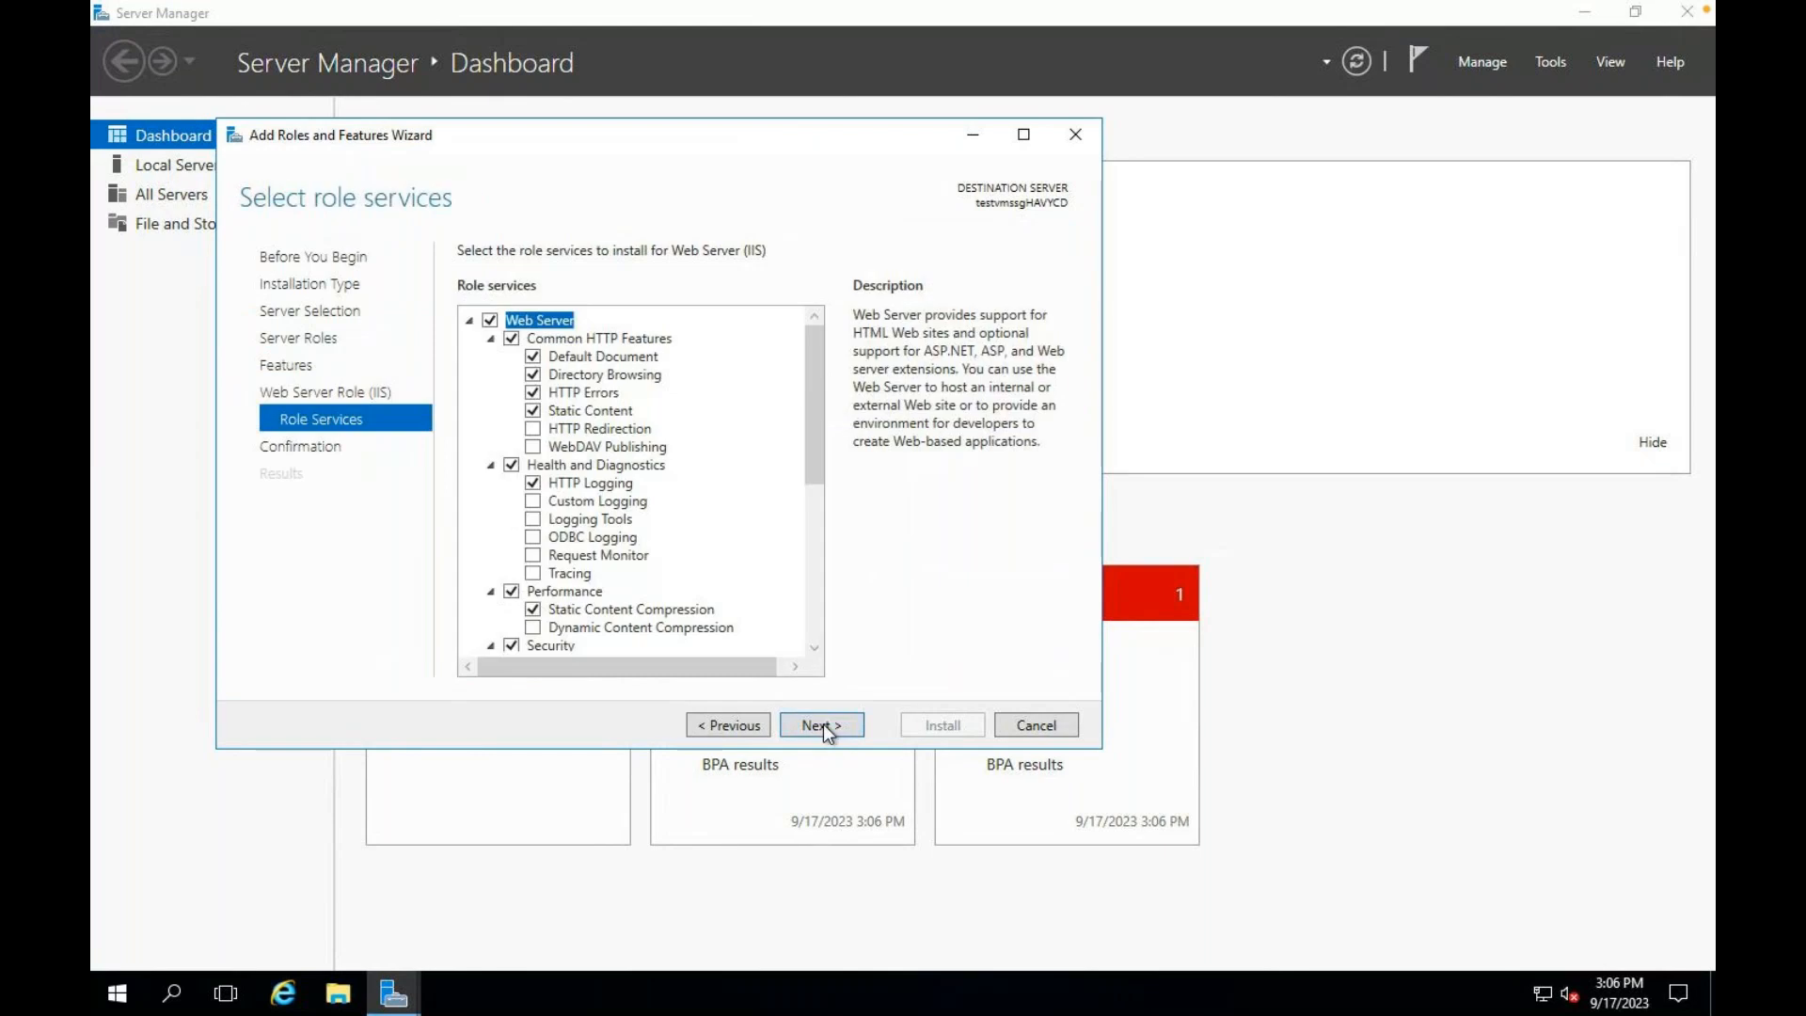
left_click(822, 724)
left_click(941, 725)
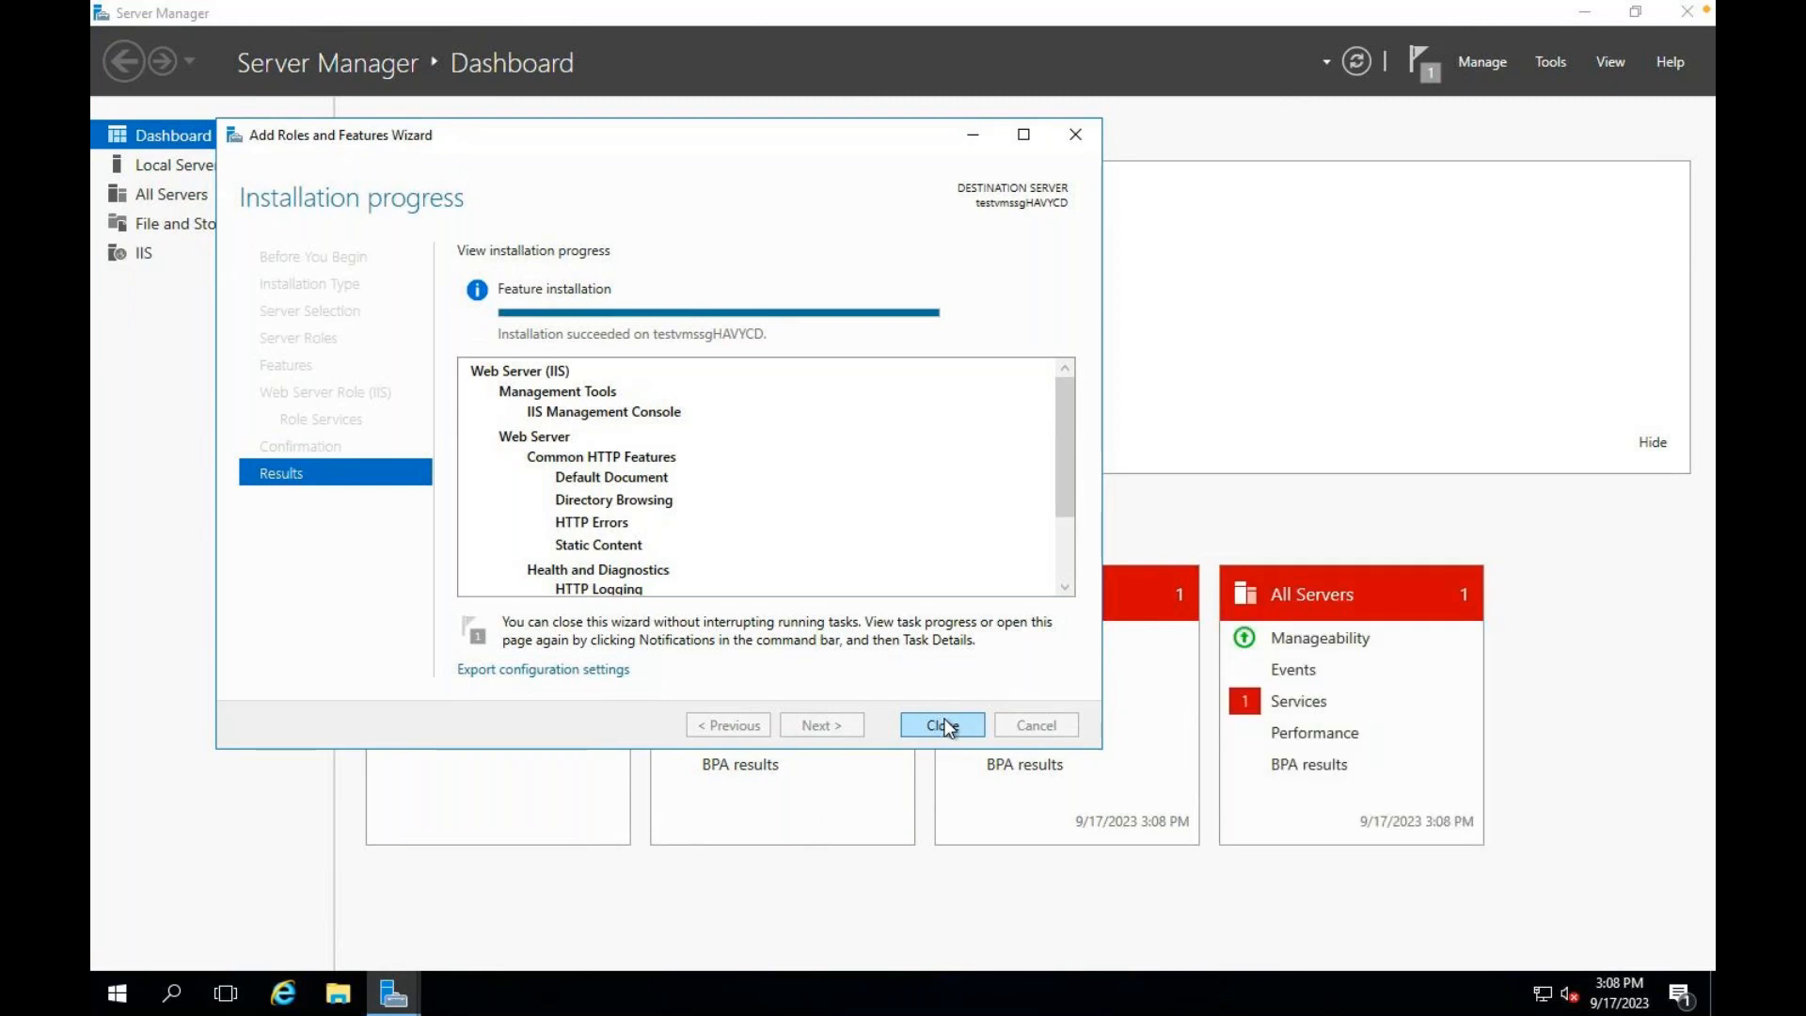
left_click(940, 724)
Step: Navigate This PC > Windows (C:) > inetpub > wwwroot and bring up the iisstart page's options
left_click(338, 993)
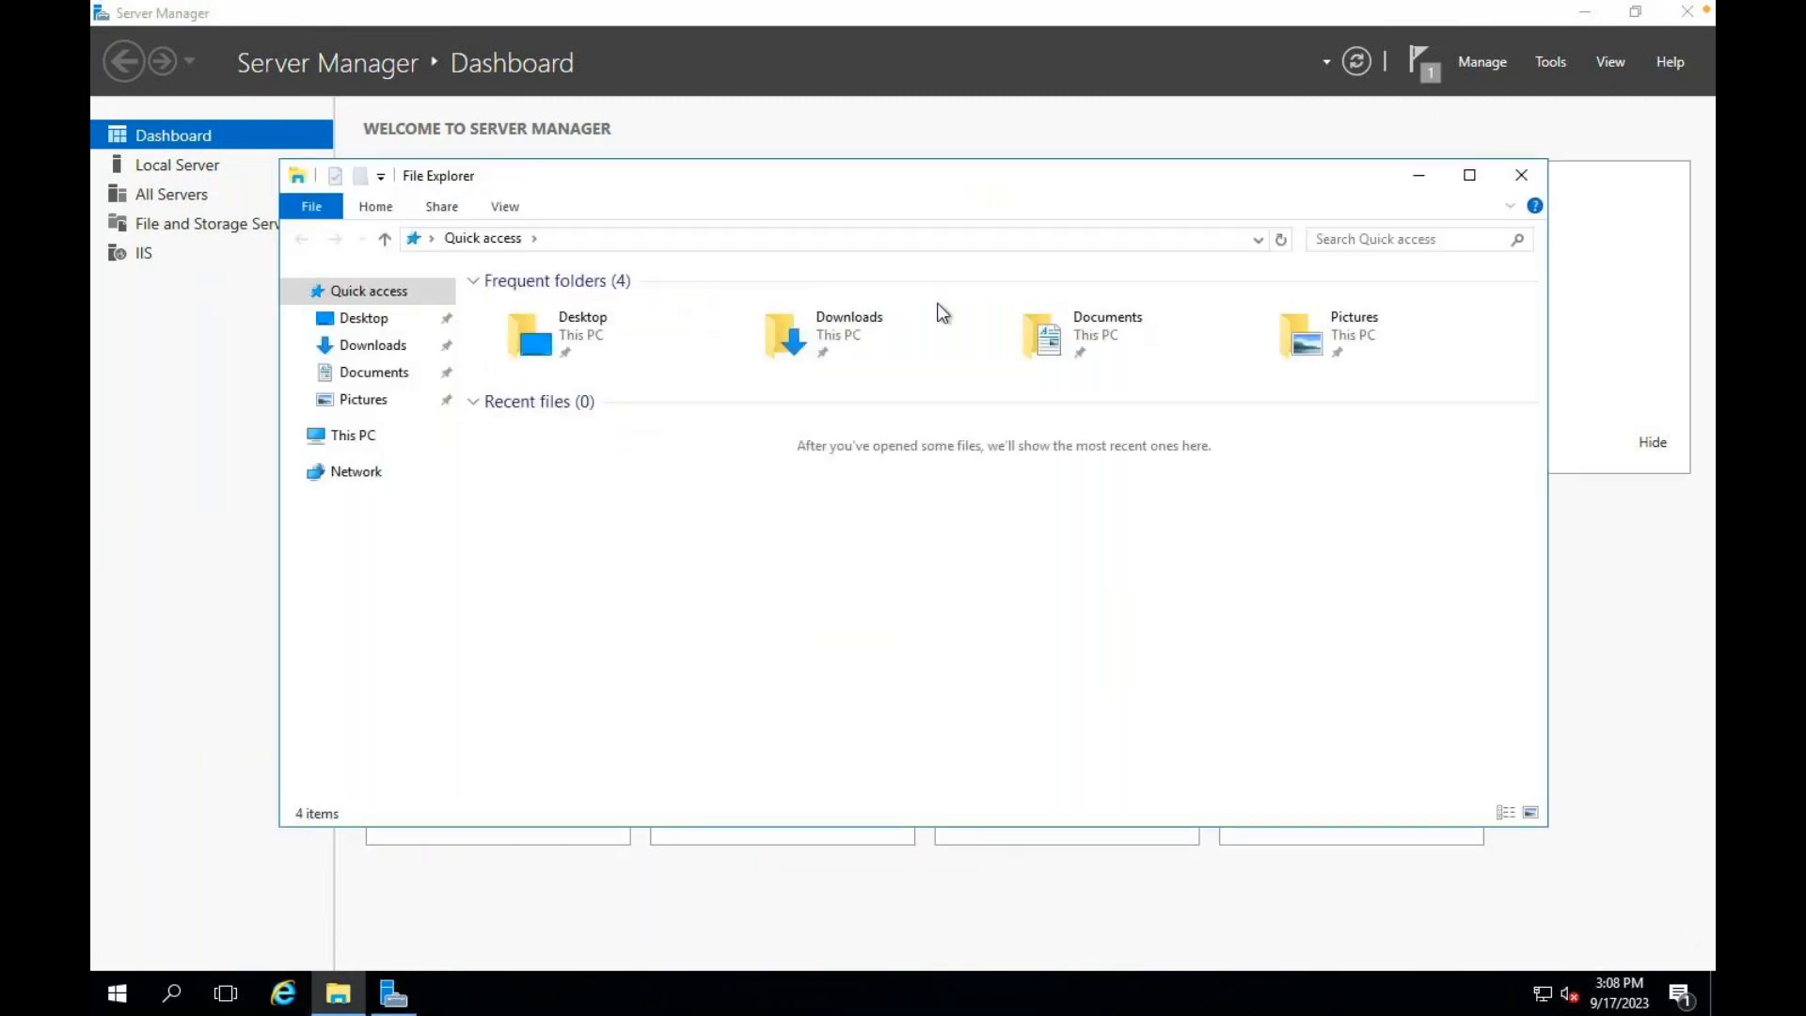
left_click(368, 438)
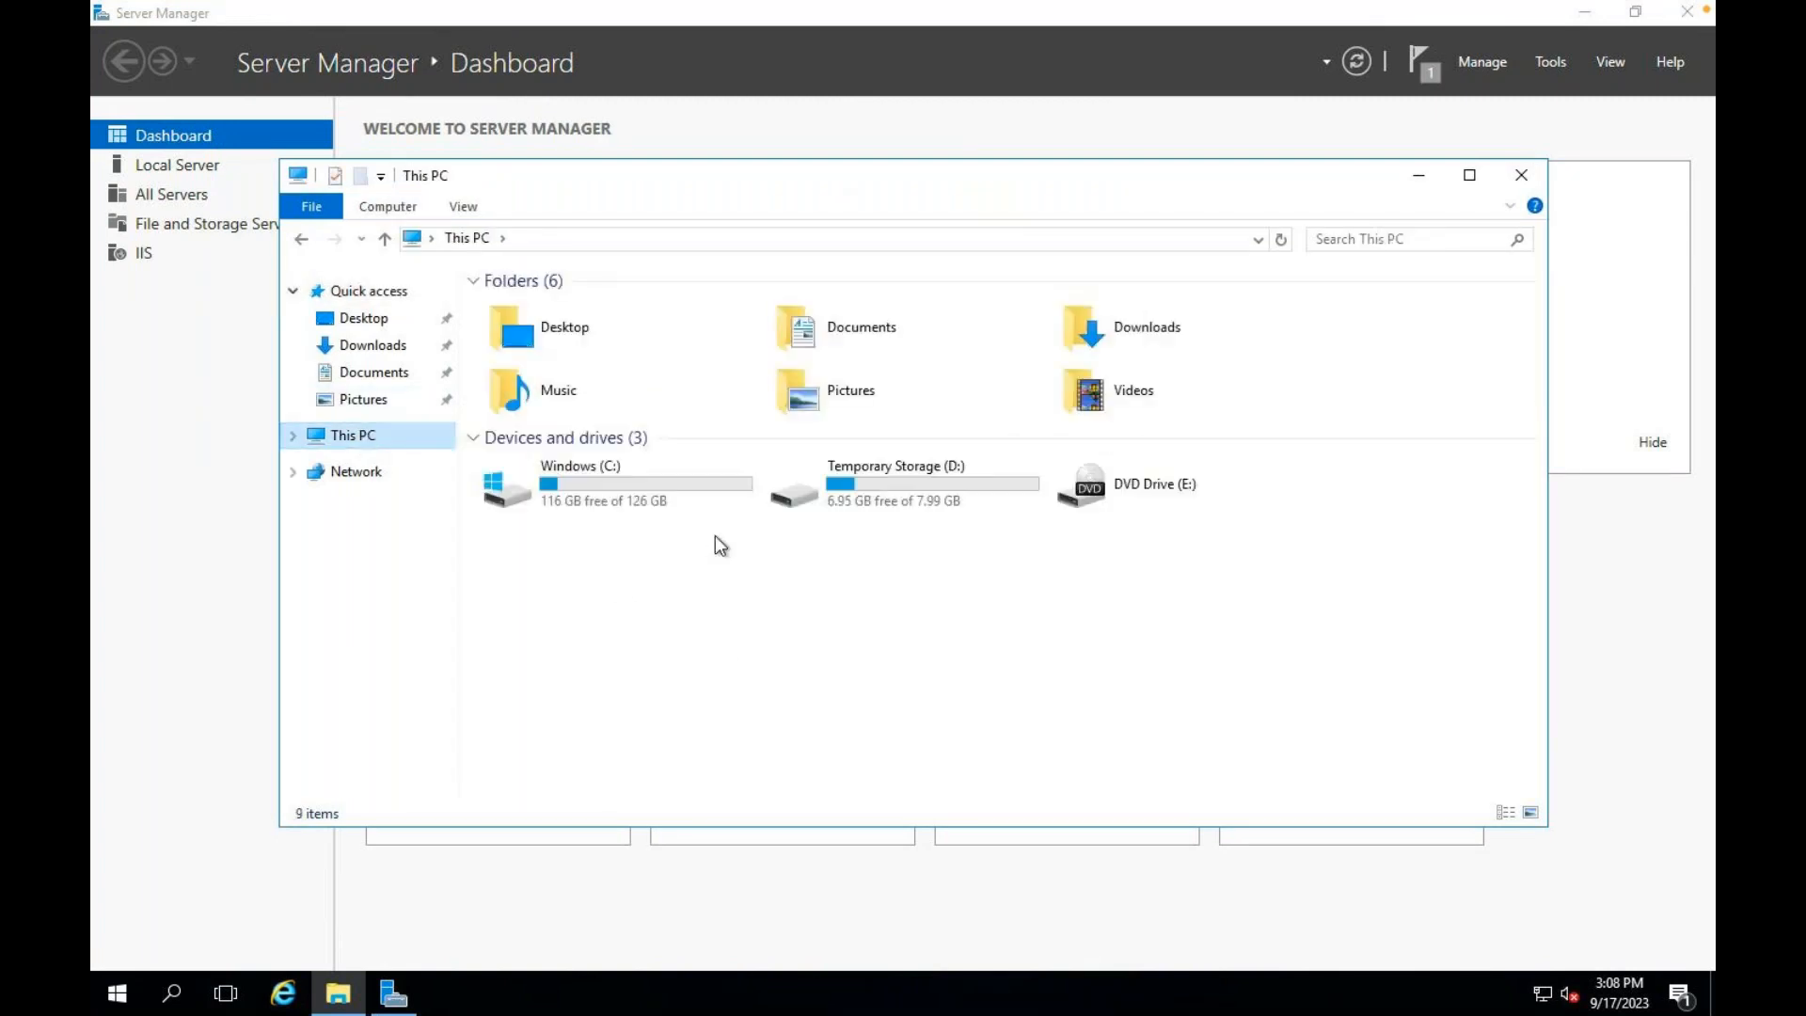
double_click(595, 489)
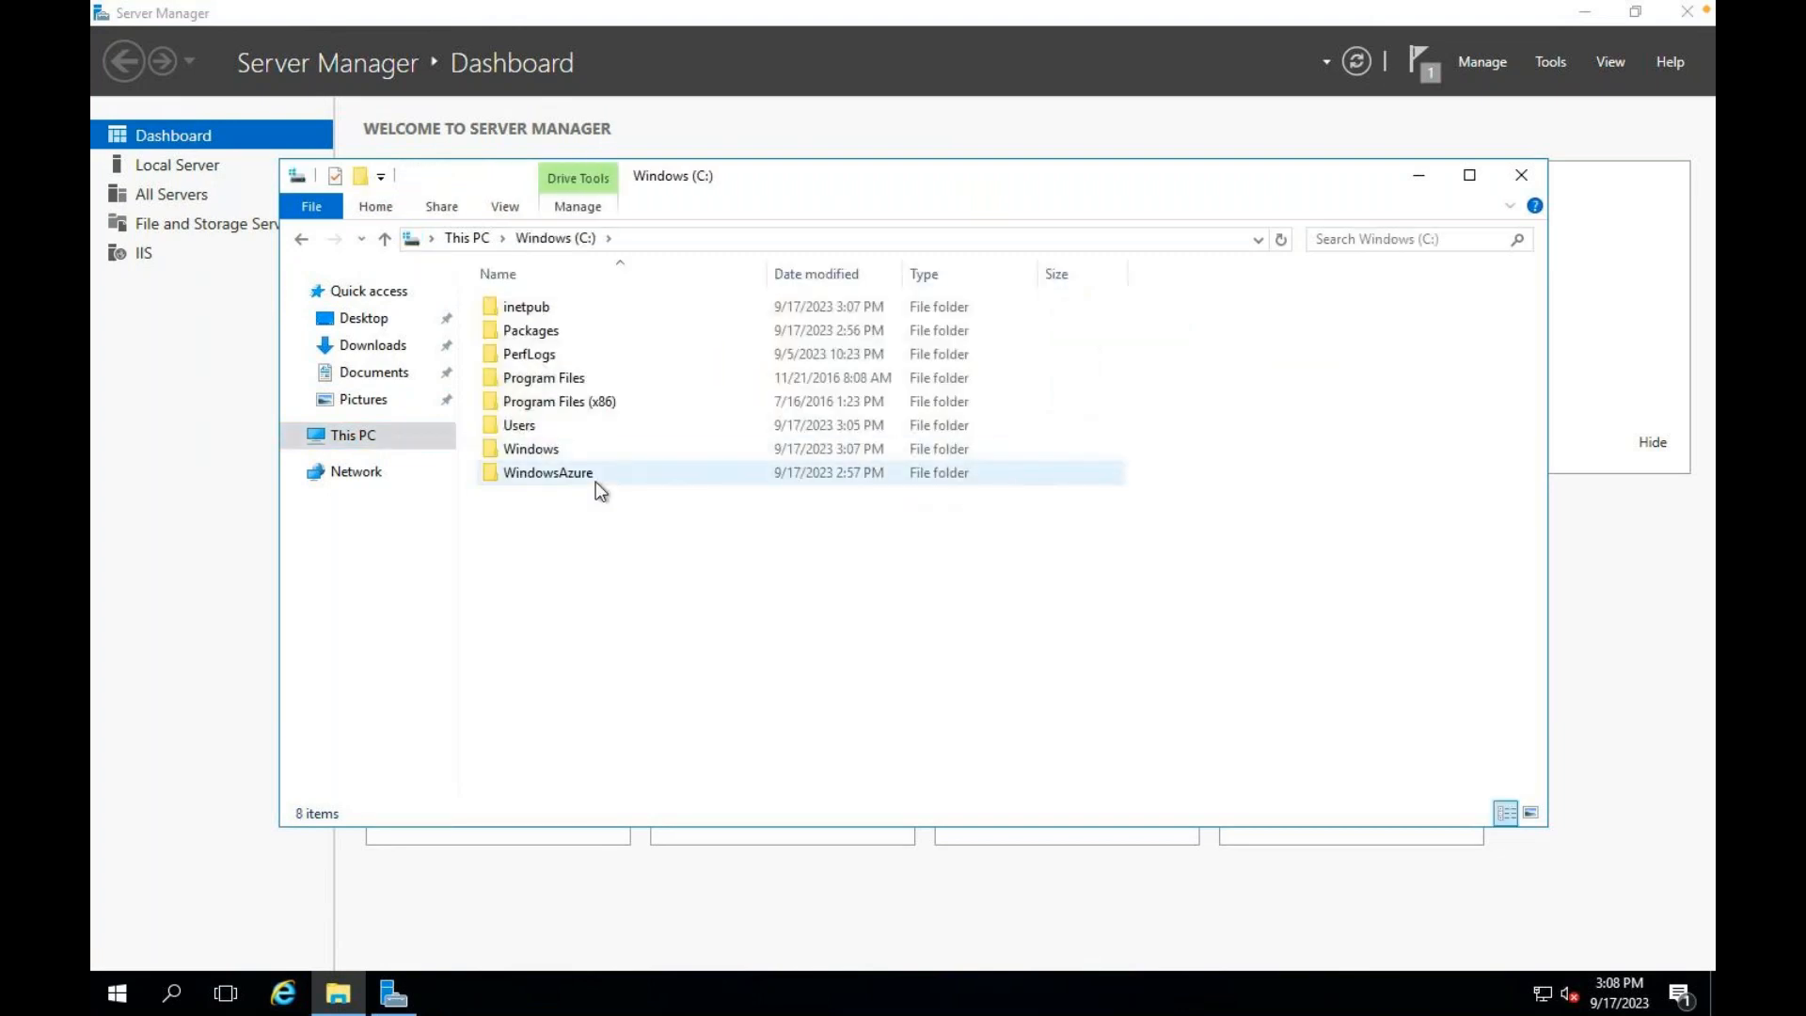
double_click(535, 312)
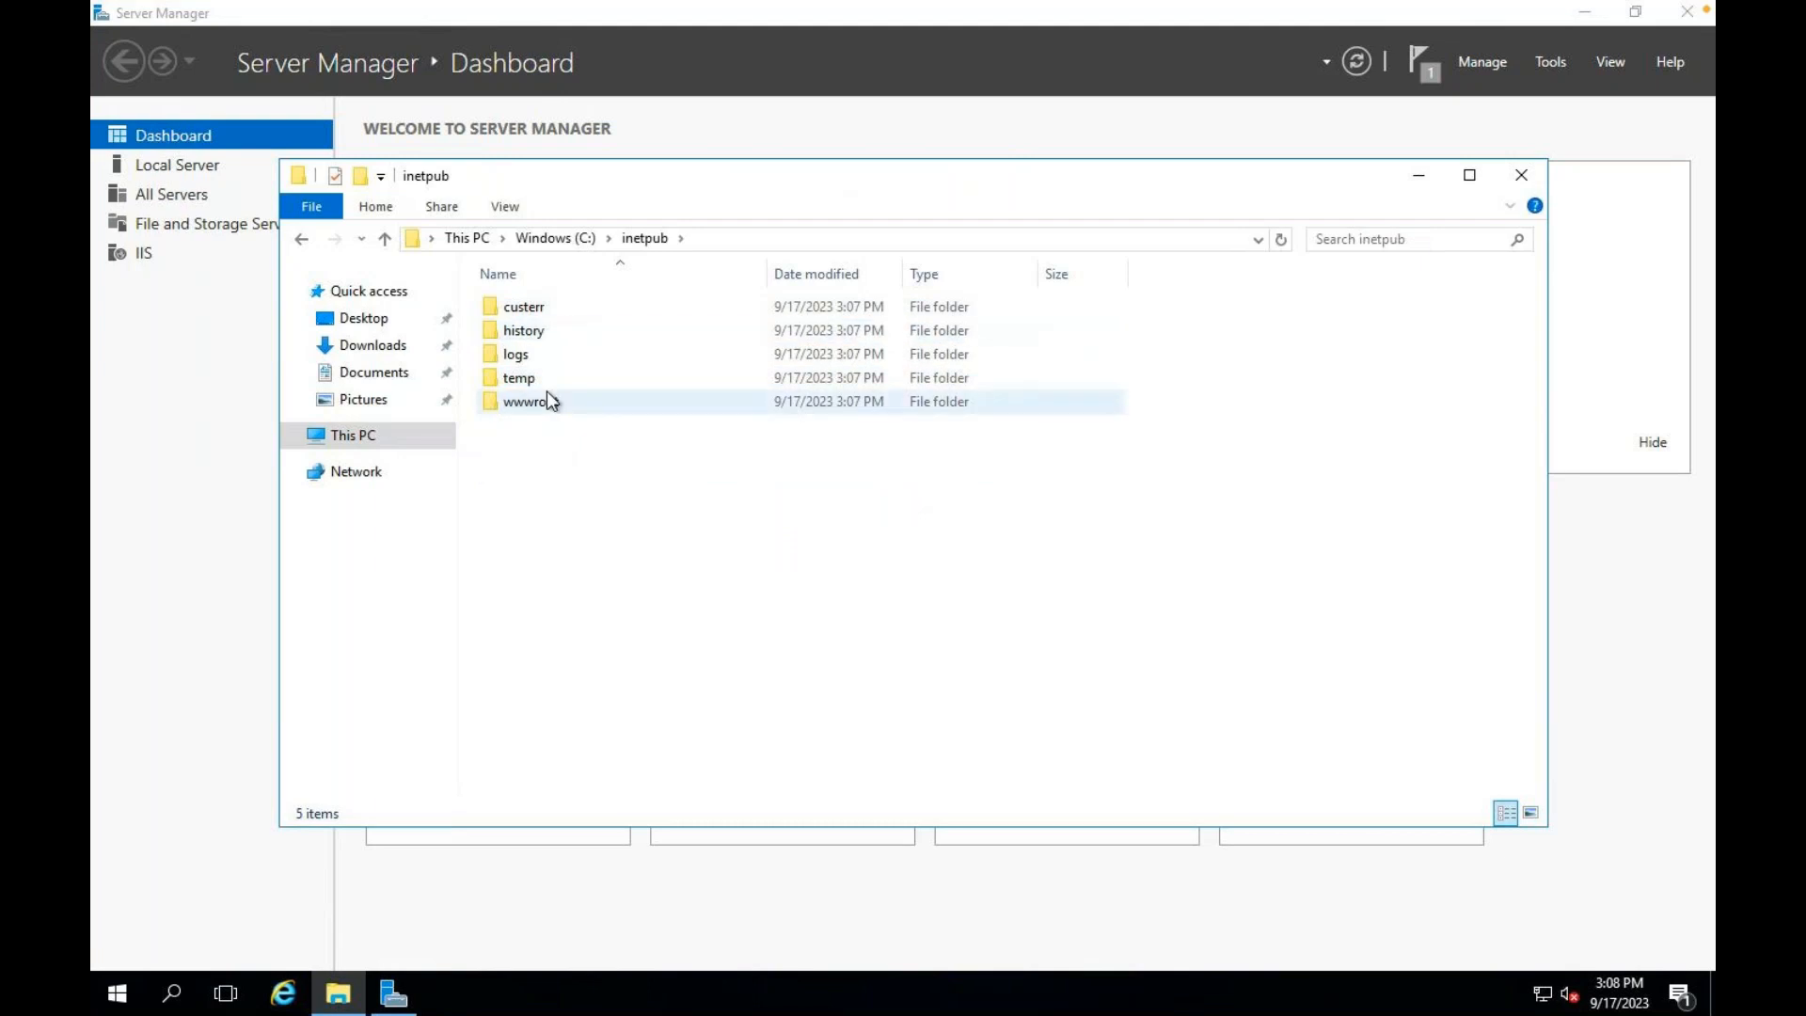
double_click(544, 399)
right_click(528, 301)
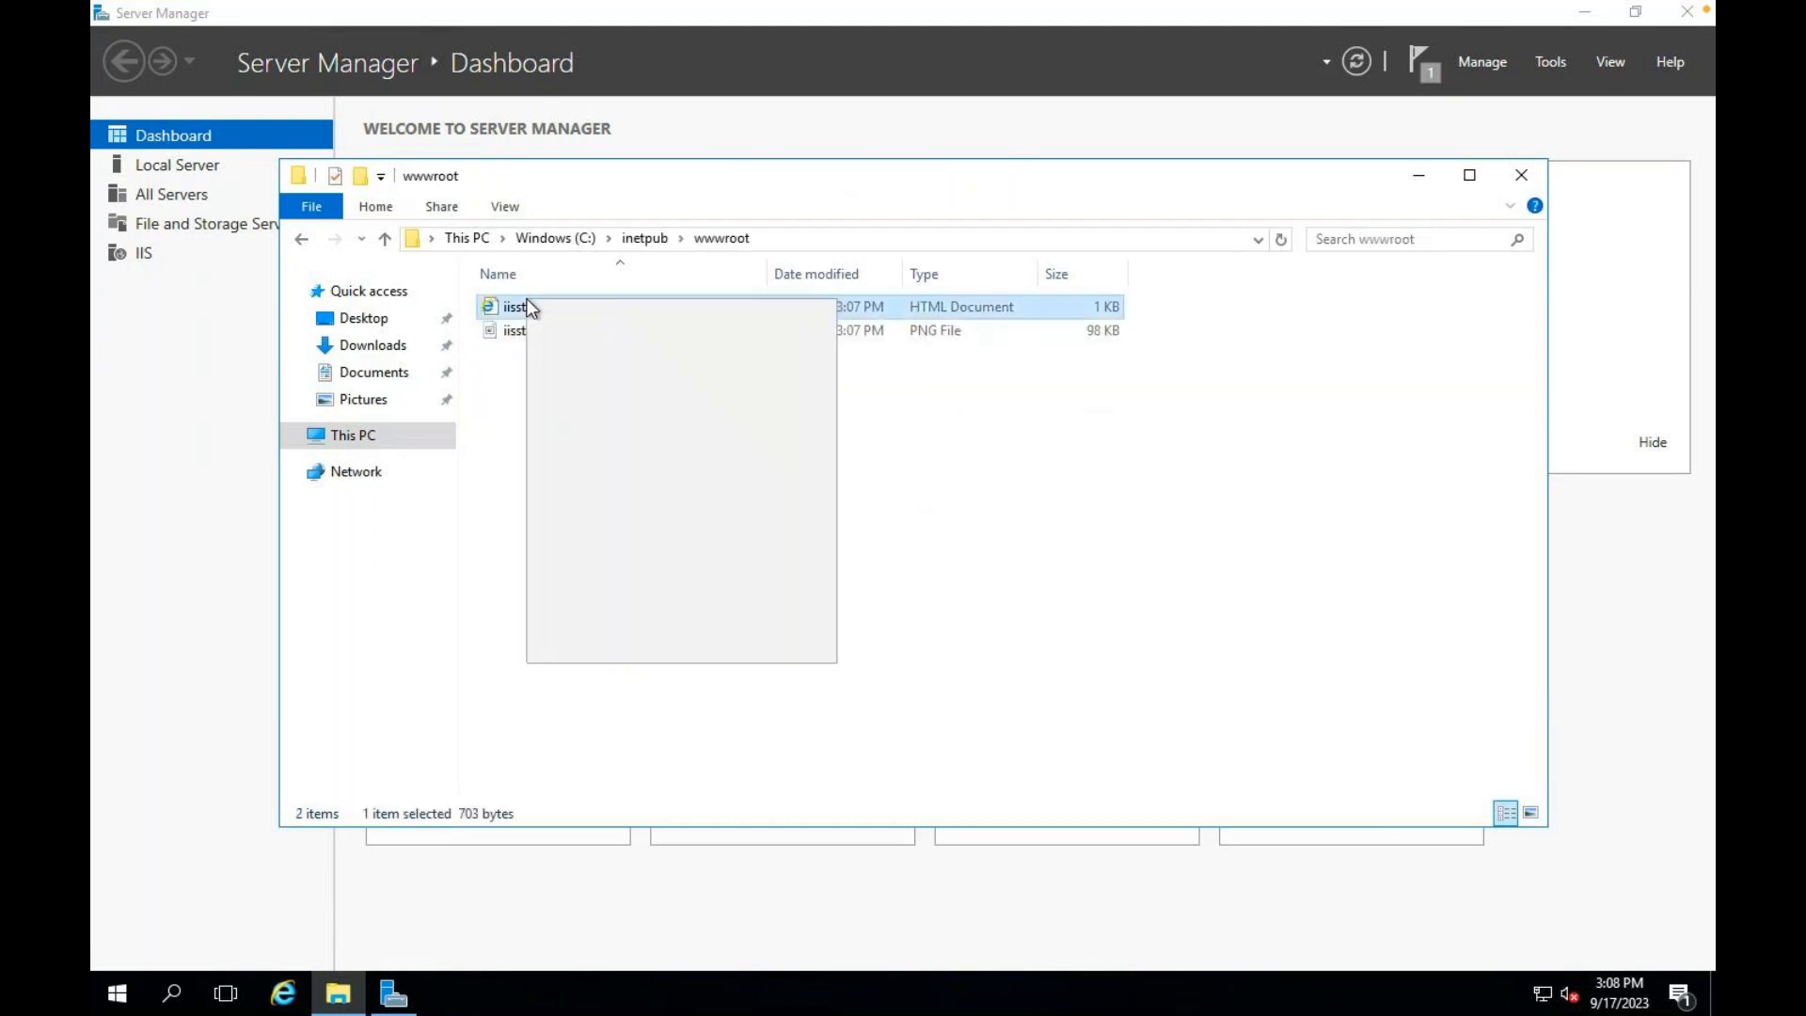
Step: Open iisstart in Notepad, add 'this is test web server 2' below the head tag, and save
mouse_move(587, 404)
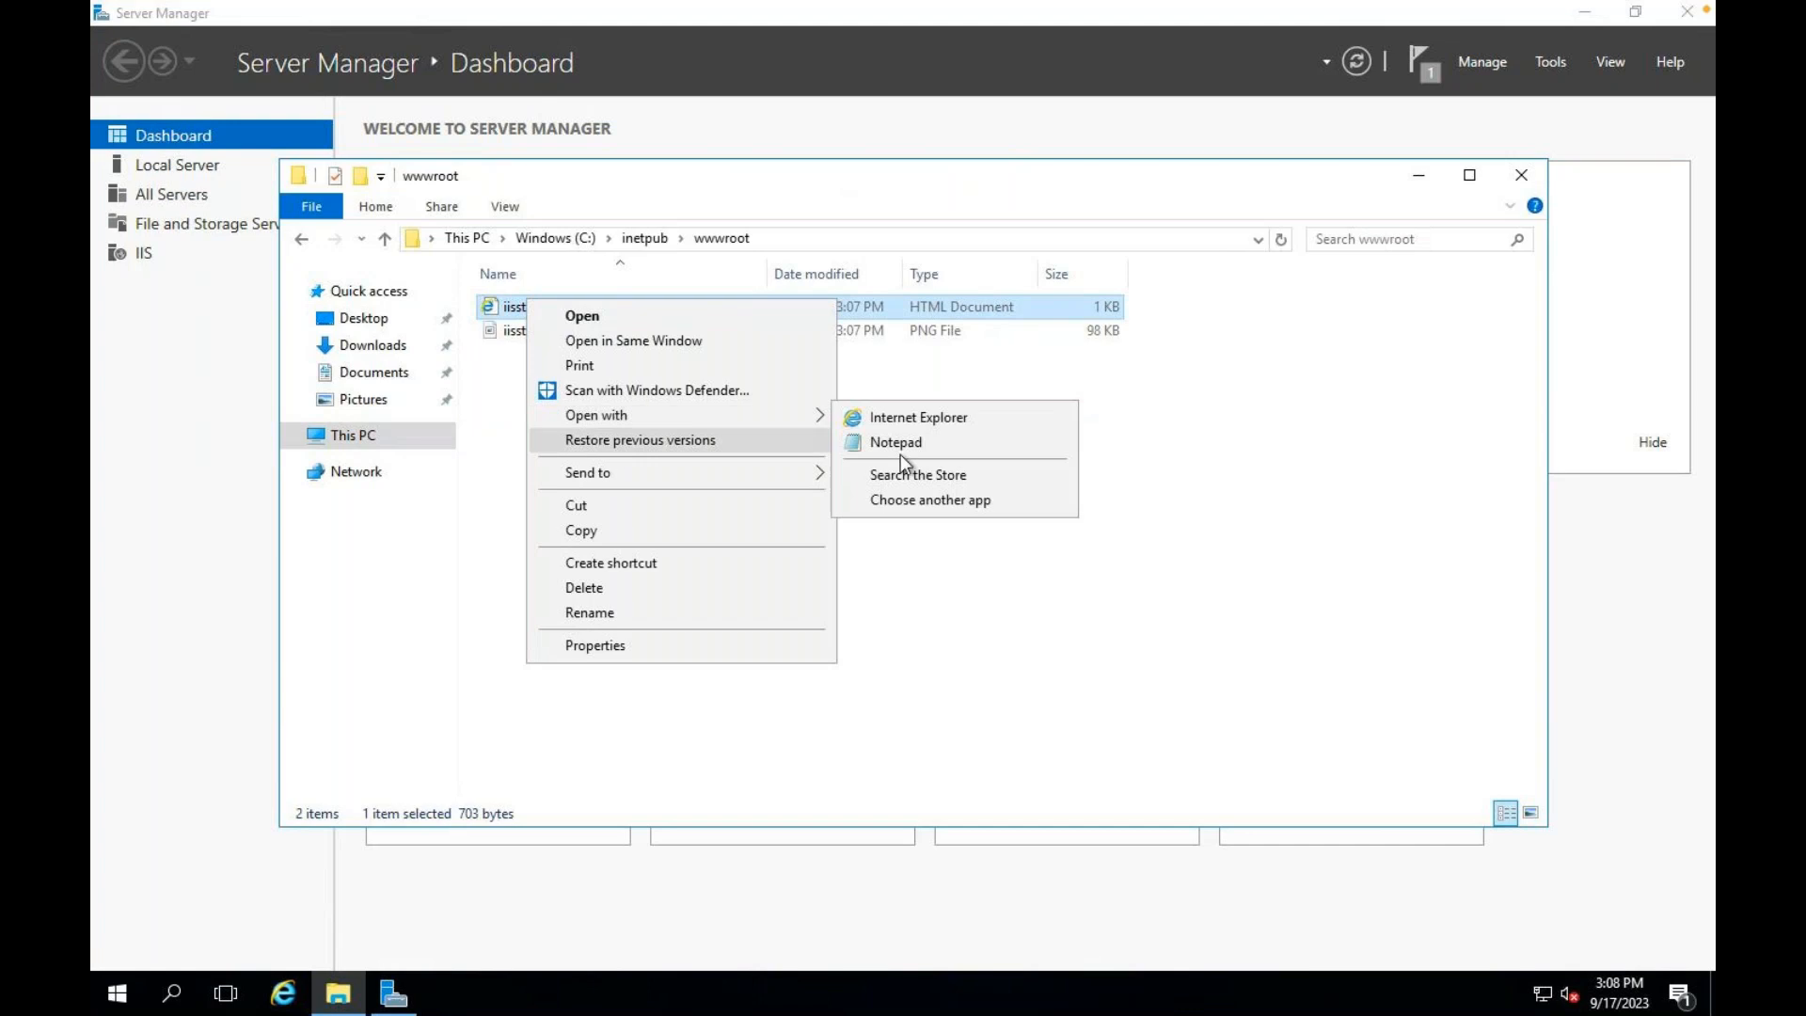
left_click(901, 454)
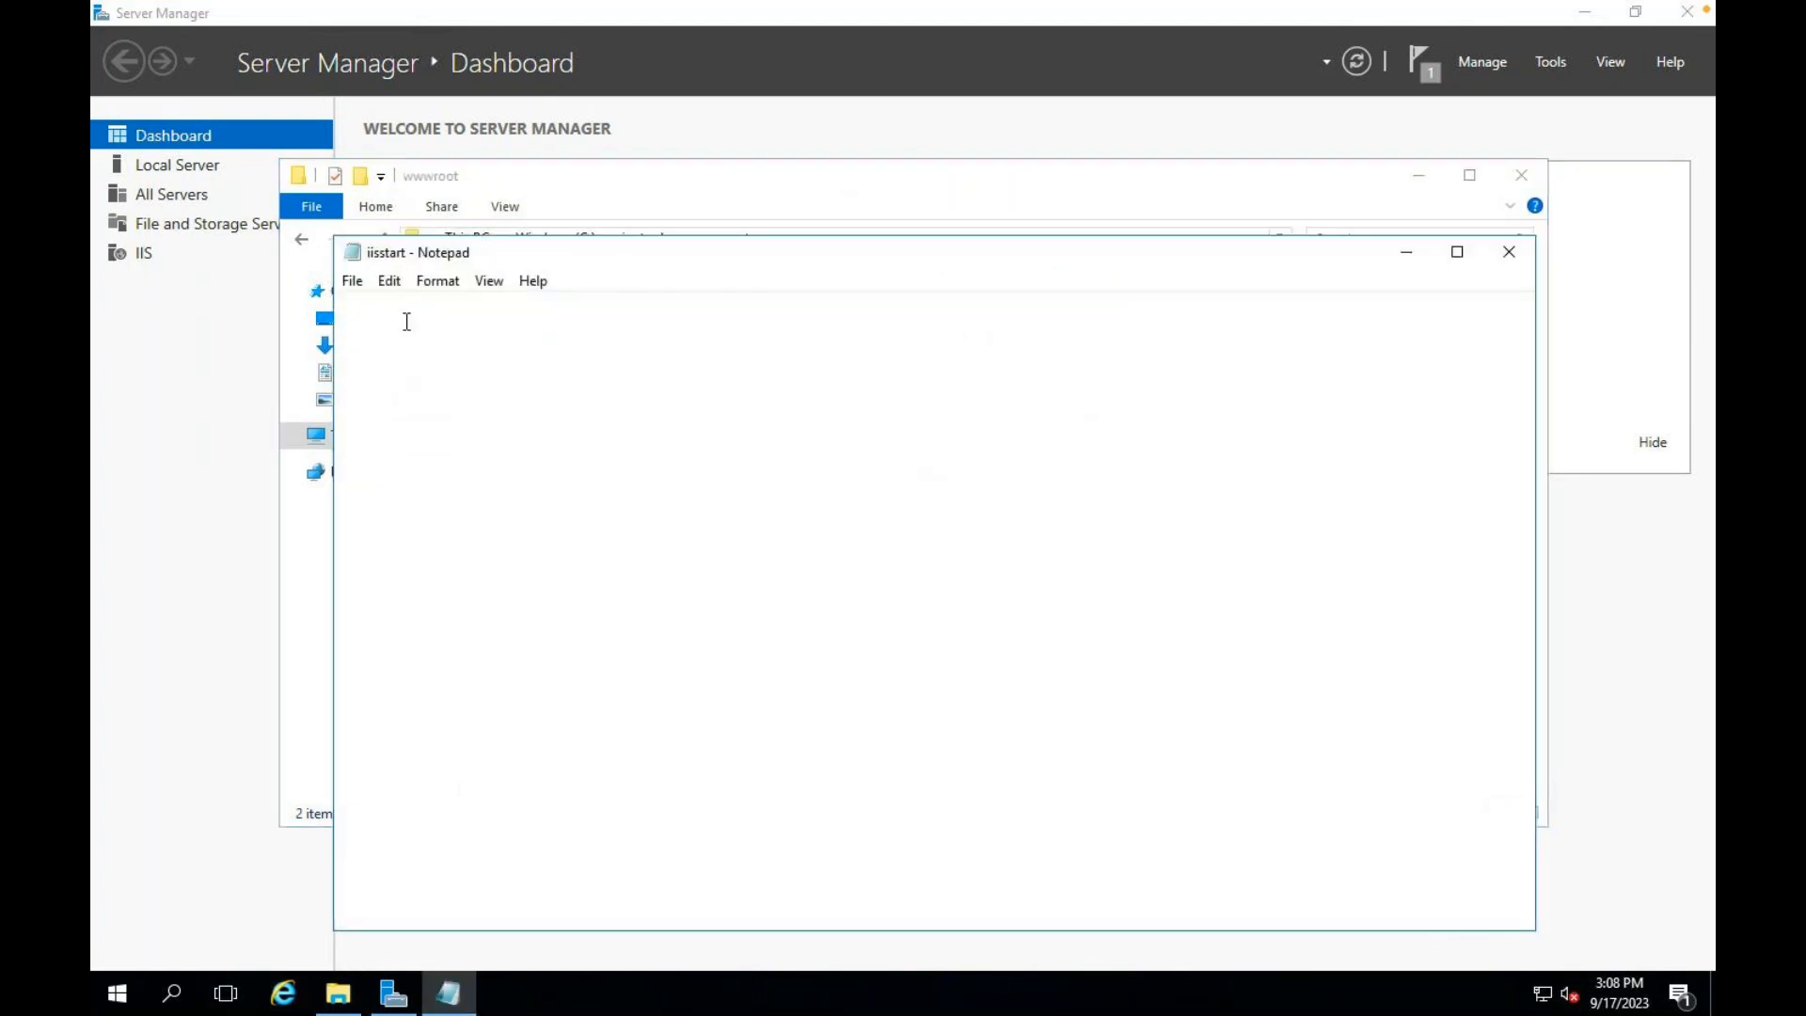
left_click(415, 348)
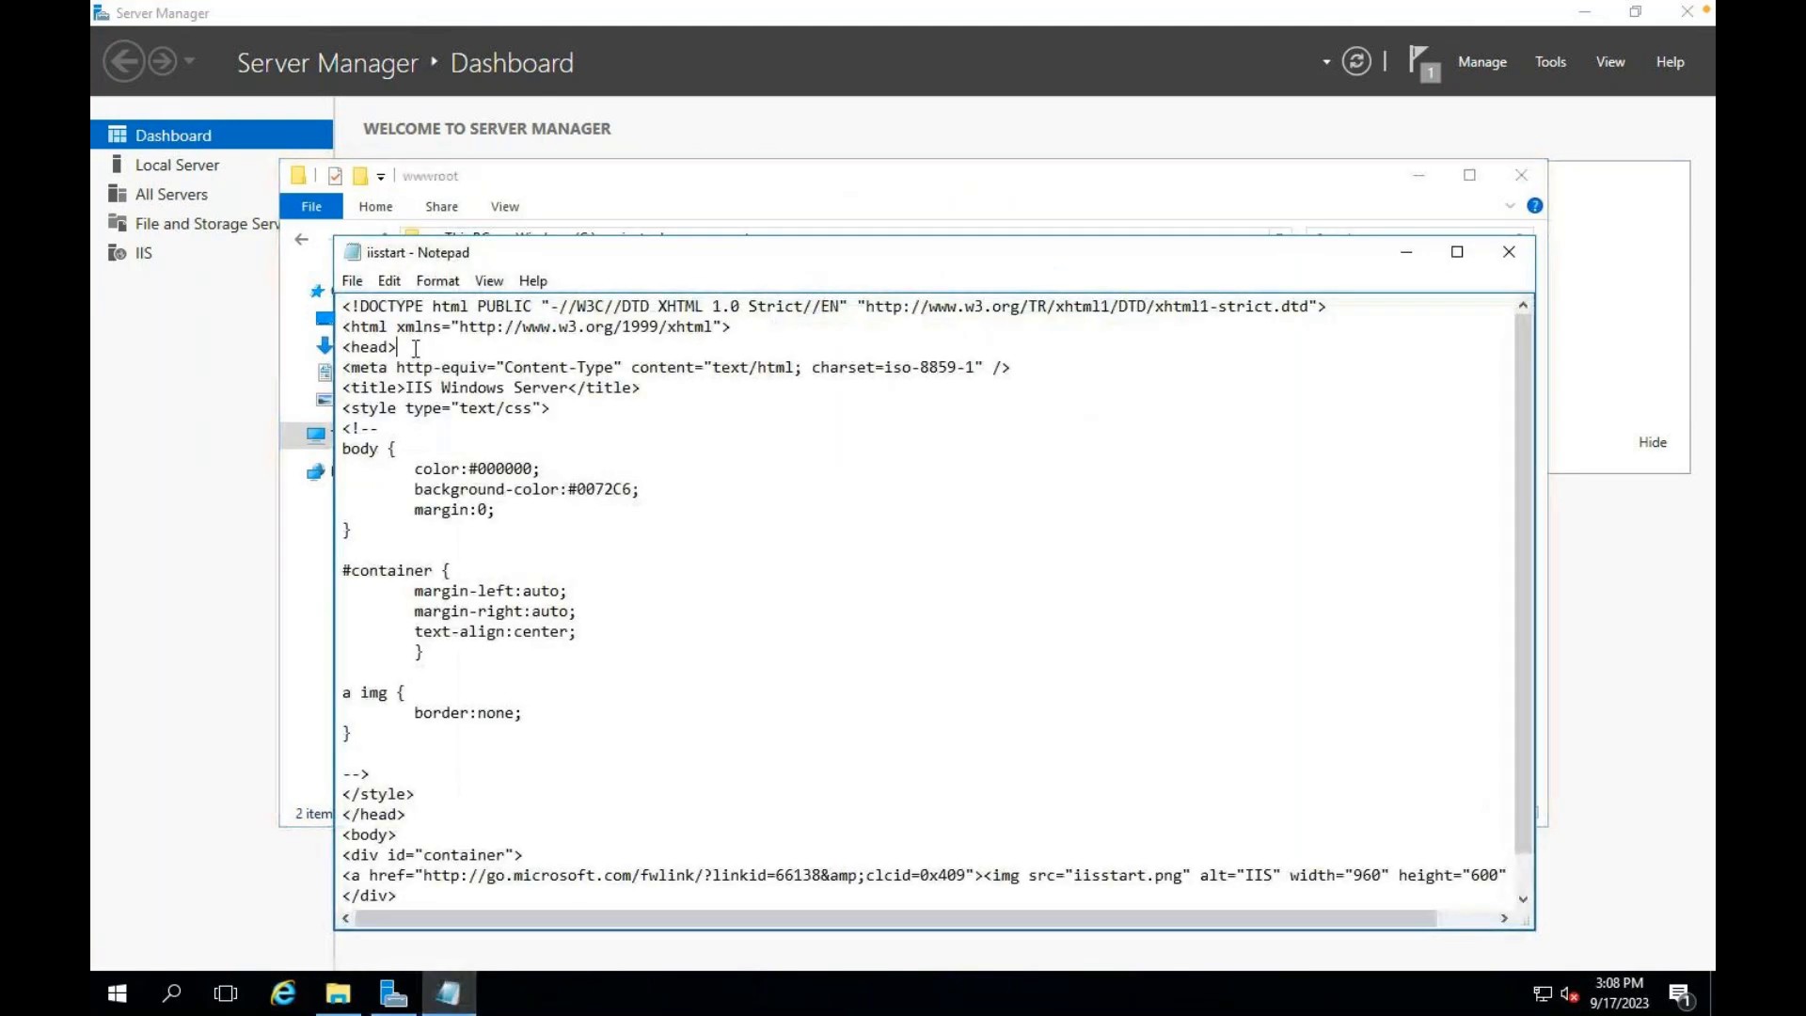
key("Return")
key("Return")
type("this ")
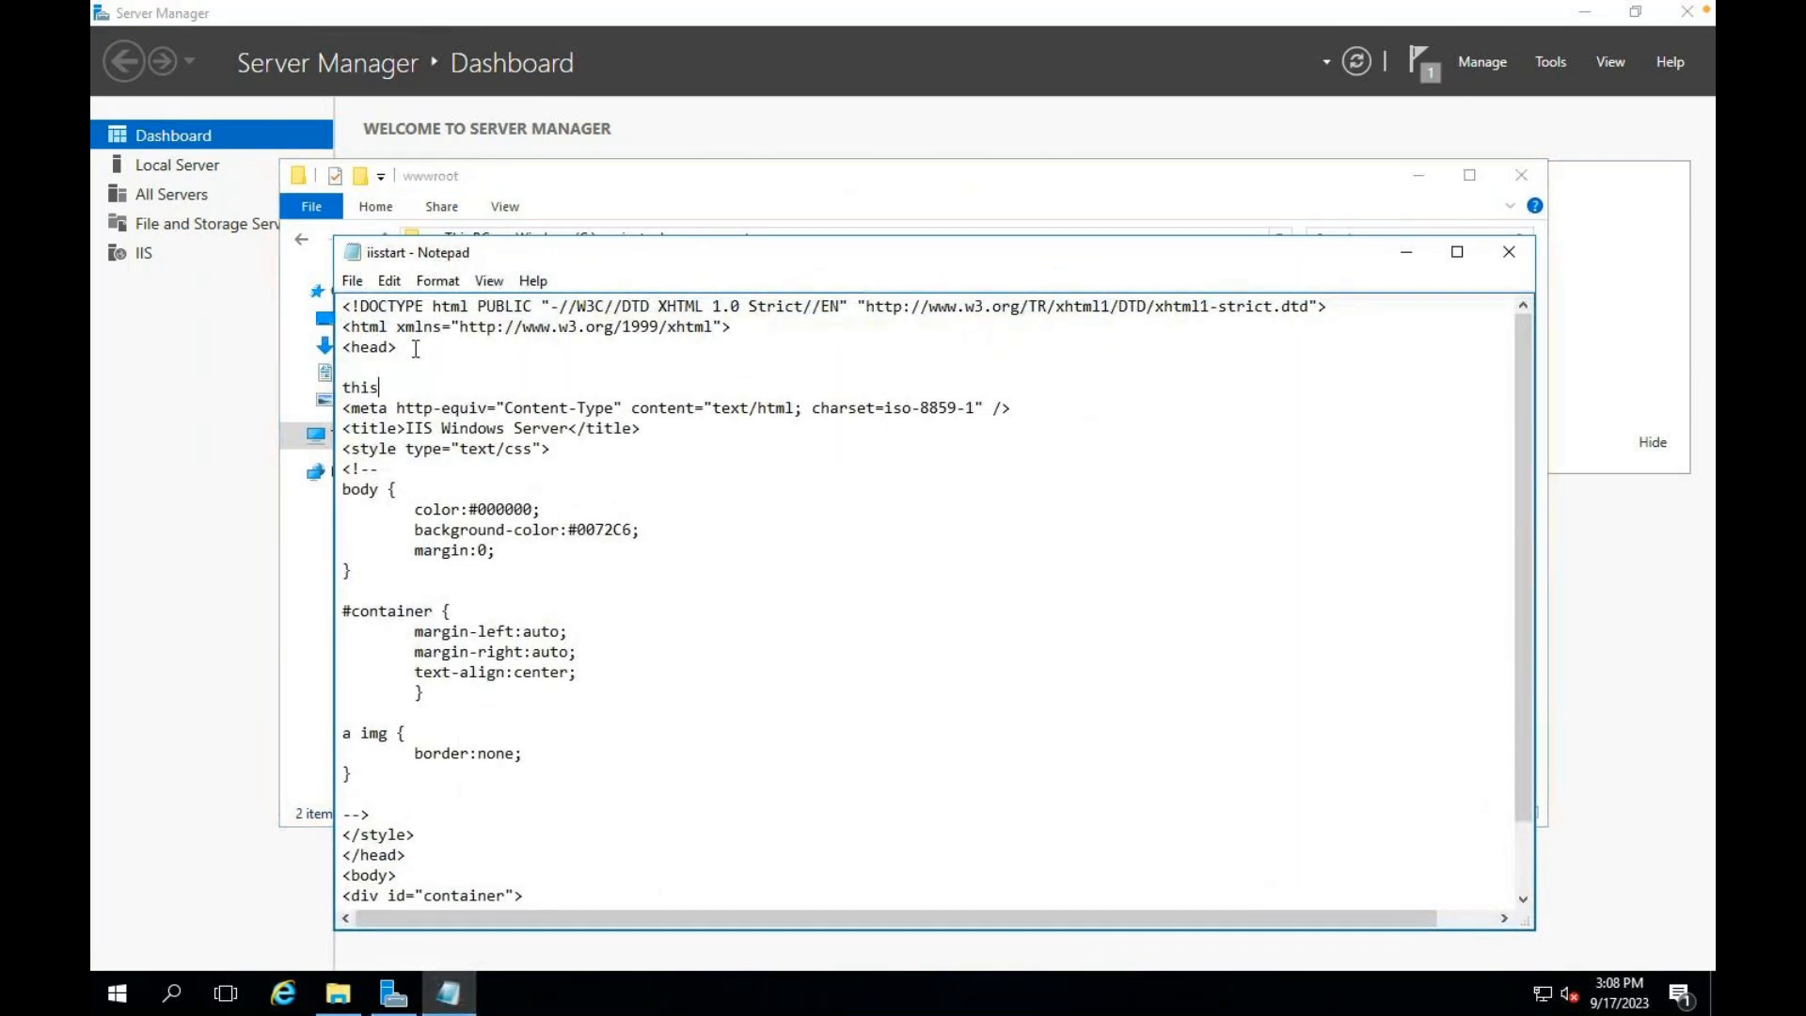
type("is test web server 2")
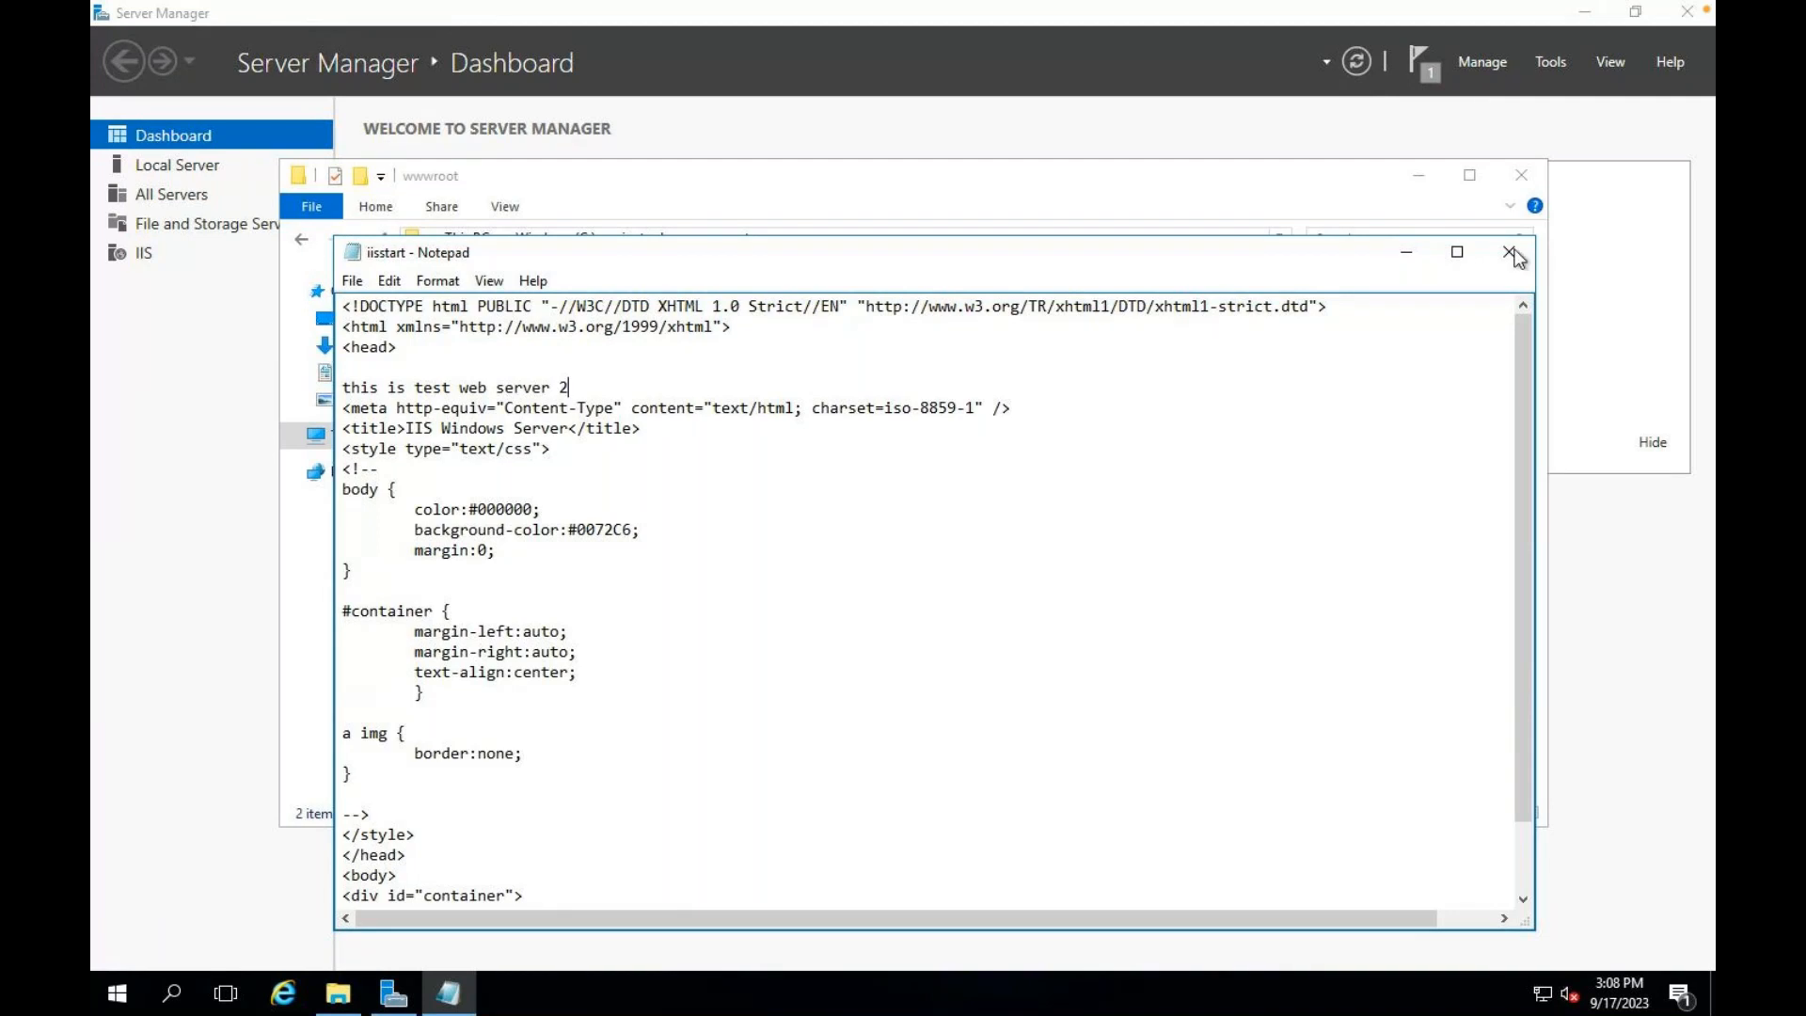
left_click(866, 517)
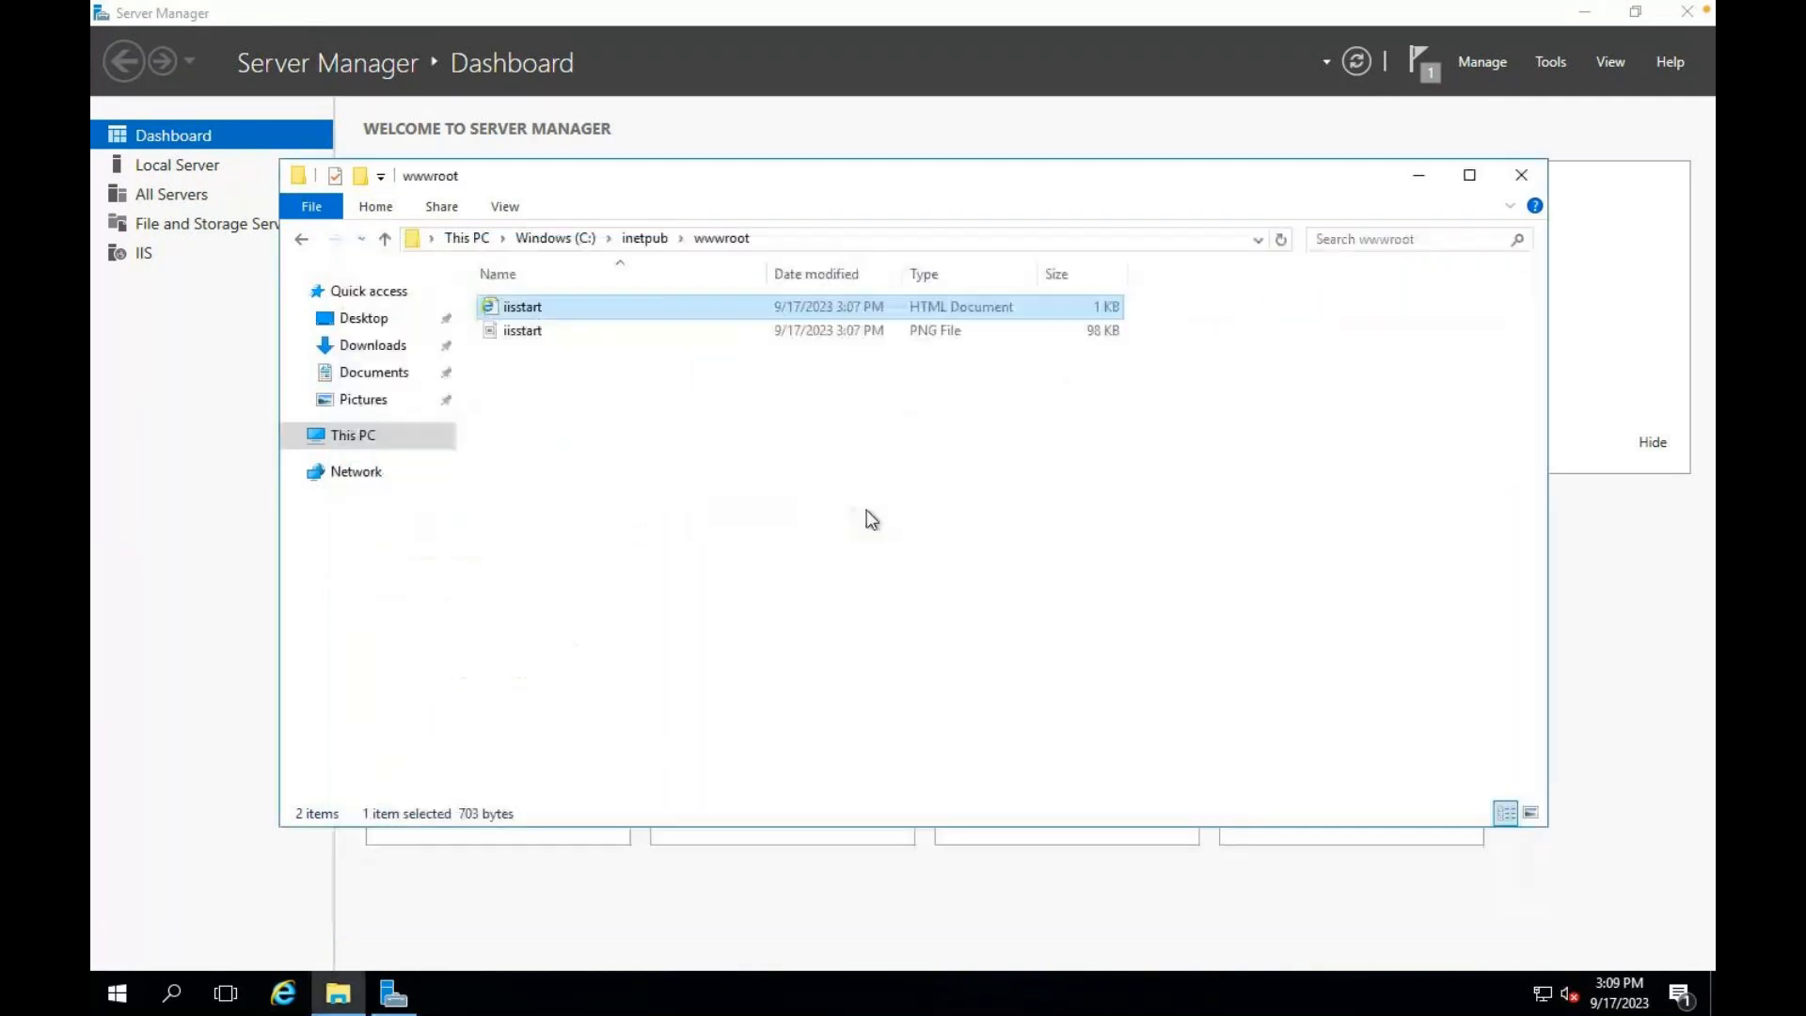
Step: Close the wwwroot window, return to the testvmss instance list, and open the portal Home in a new tab
left_click(1521, 176)
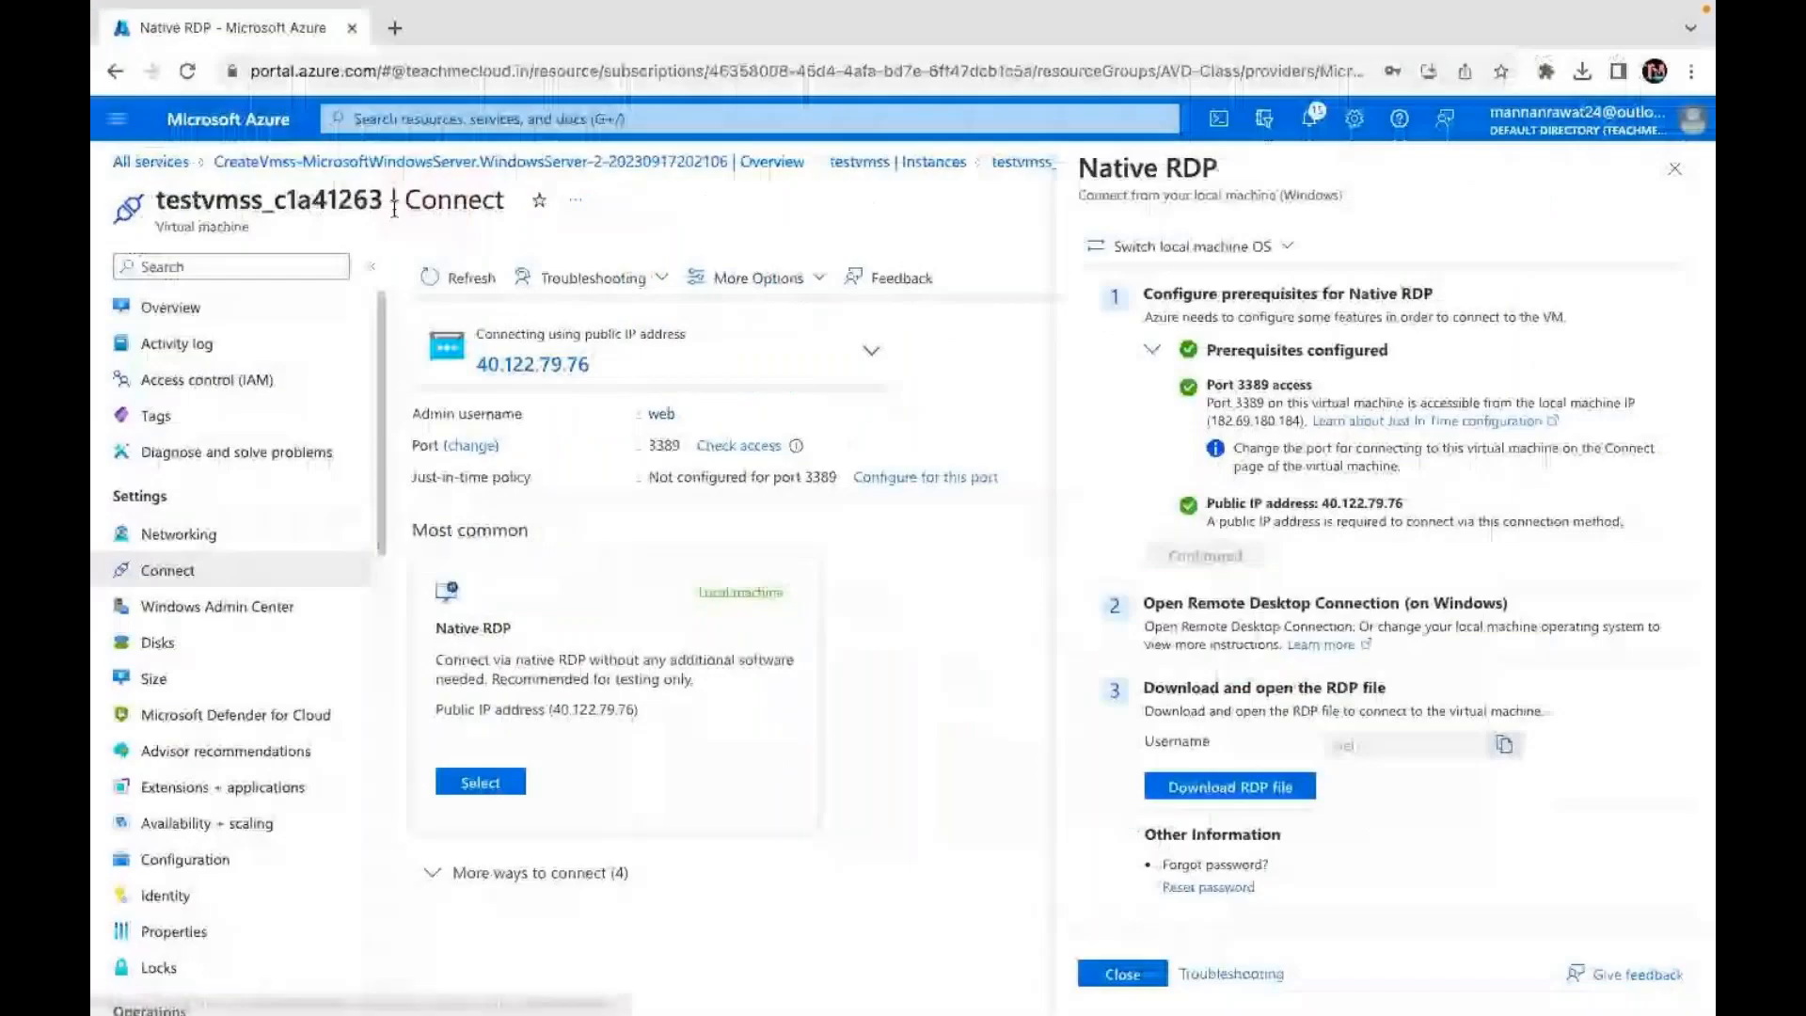
left_click(898, 161)
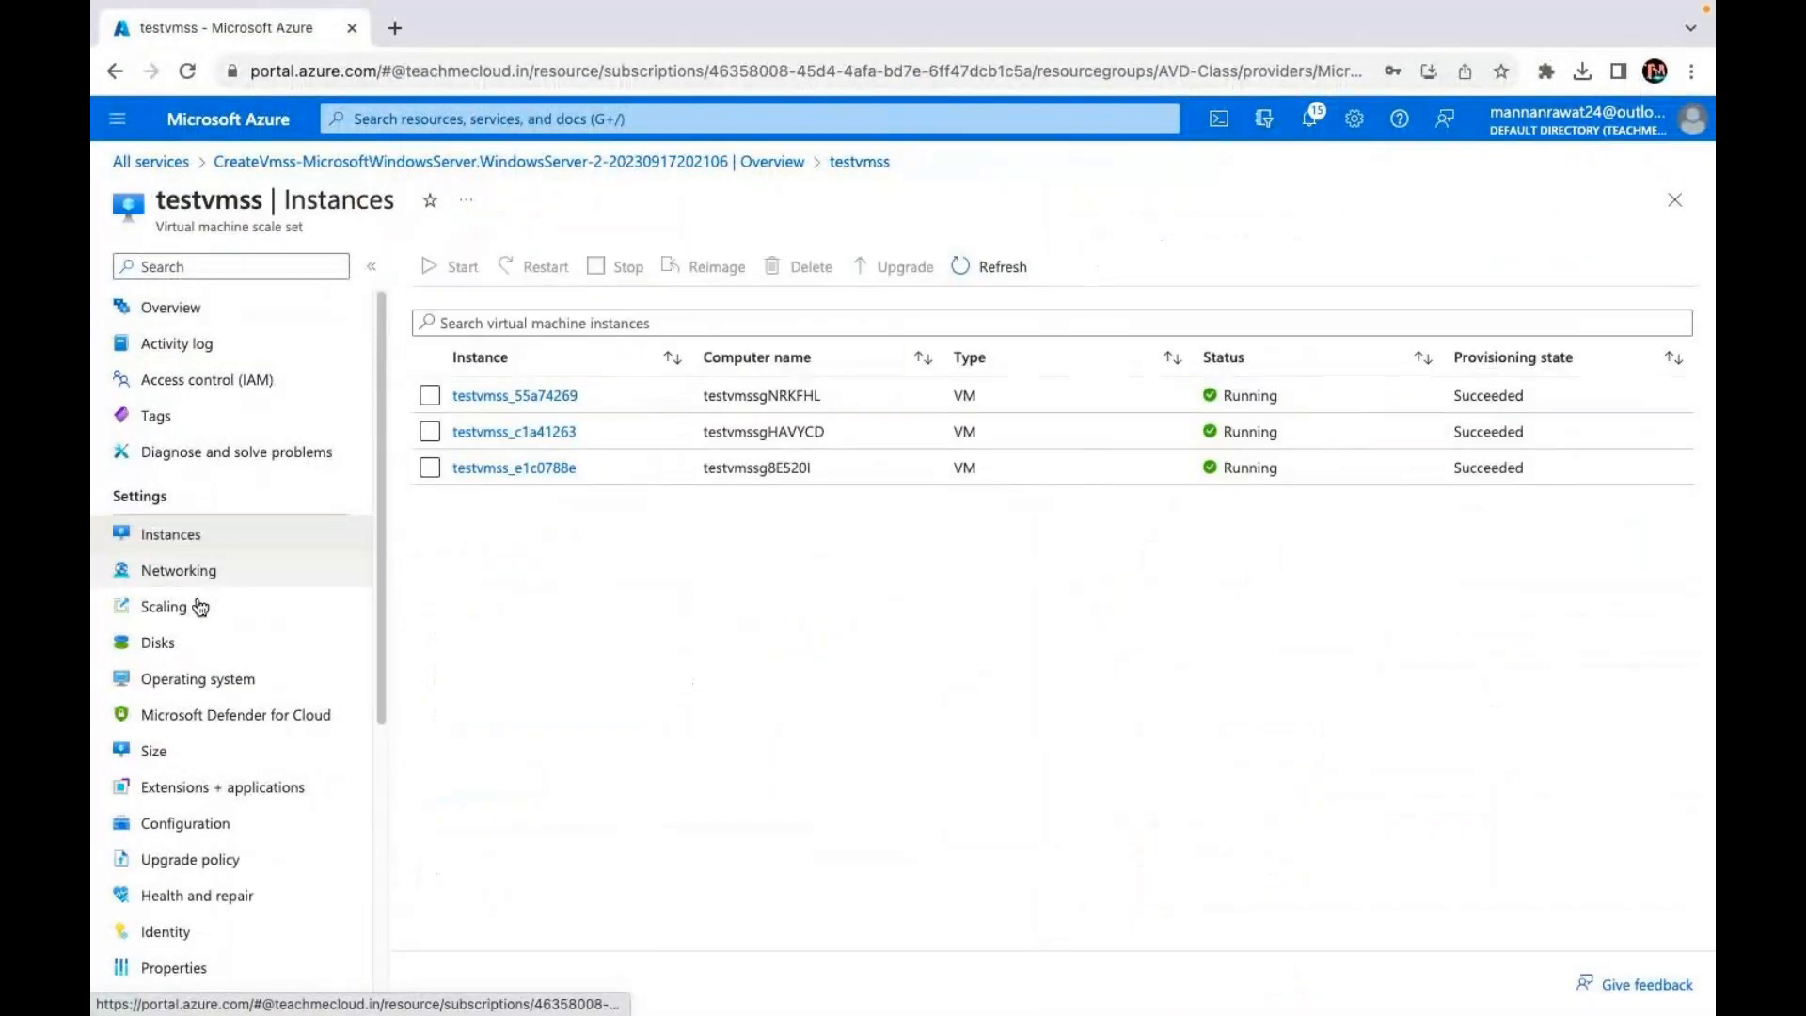
scroll(185, 741, "down", 5)
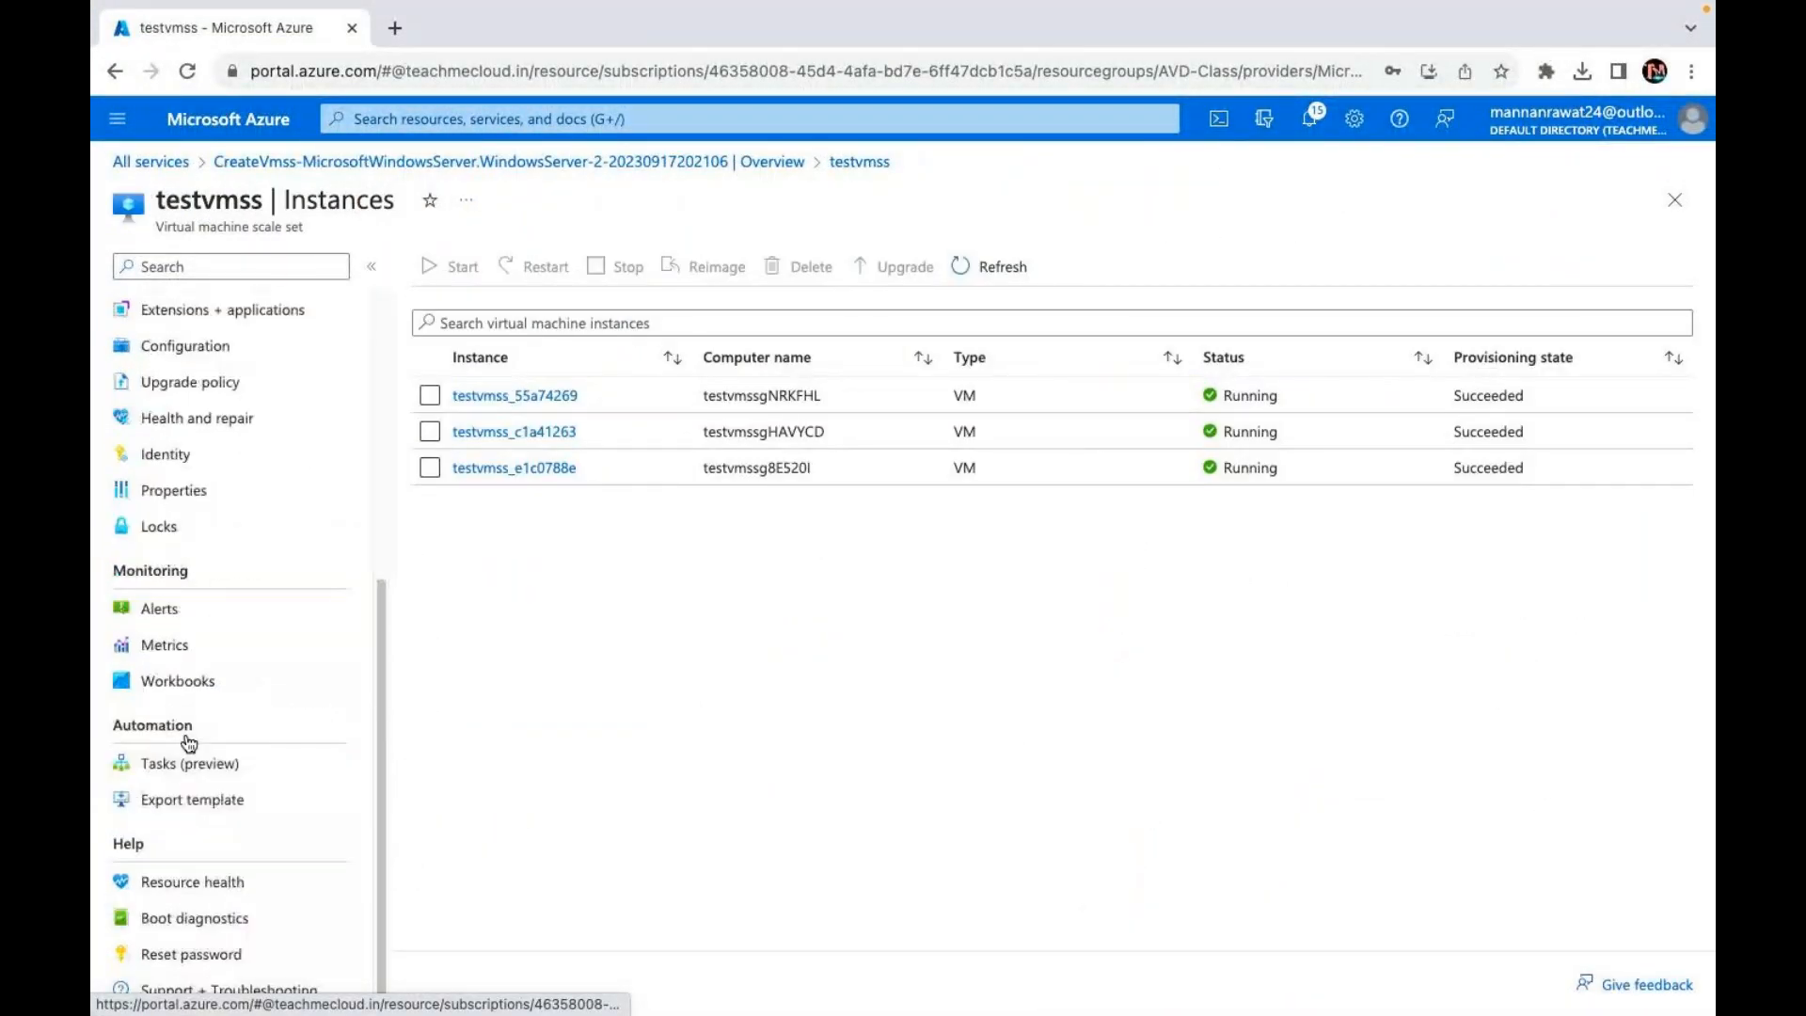
right_click(226, 120)
left_click(273, 131)
left_click(450, 37)
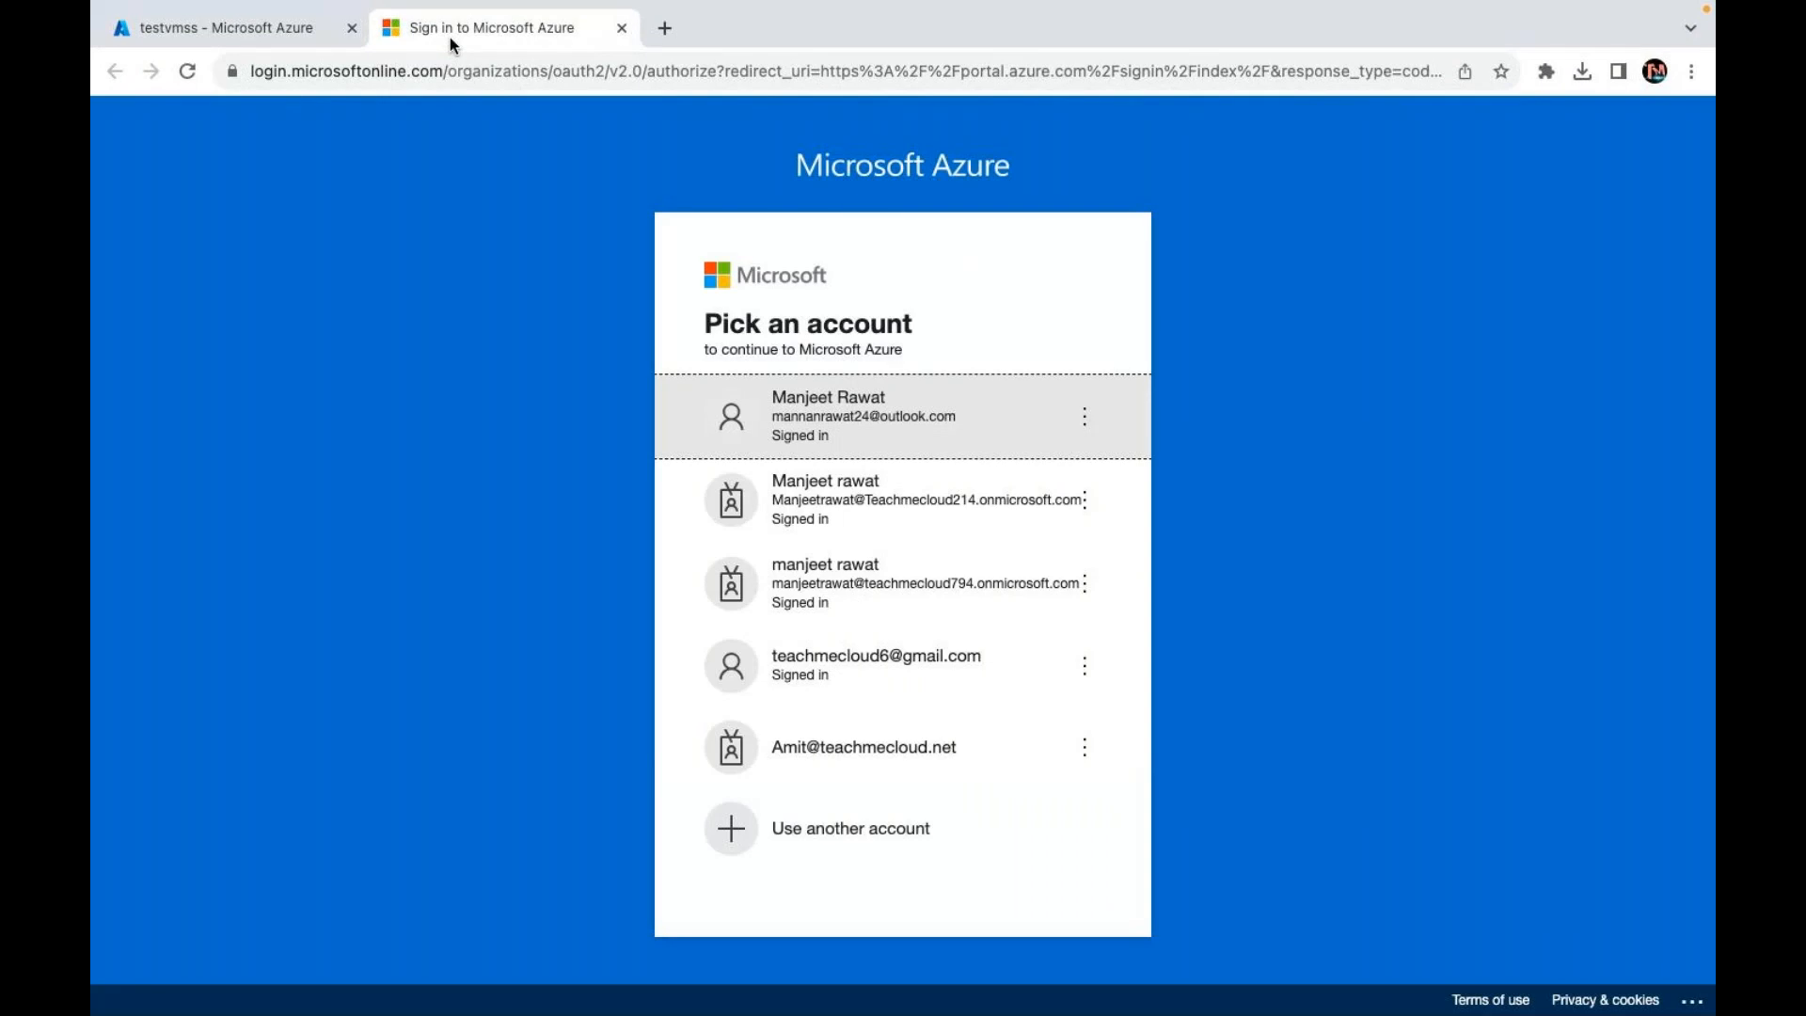
left_click(921, 453)
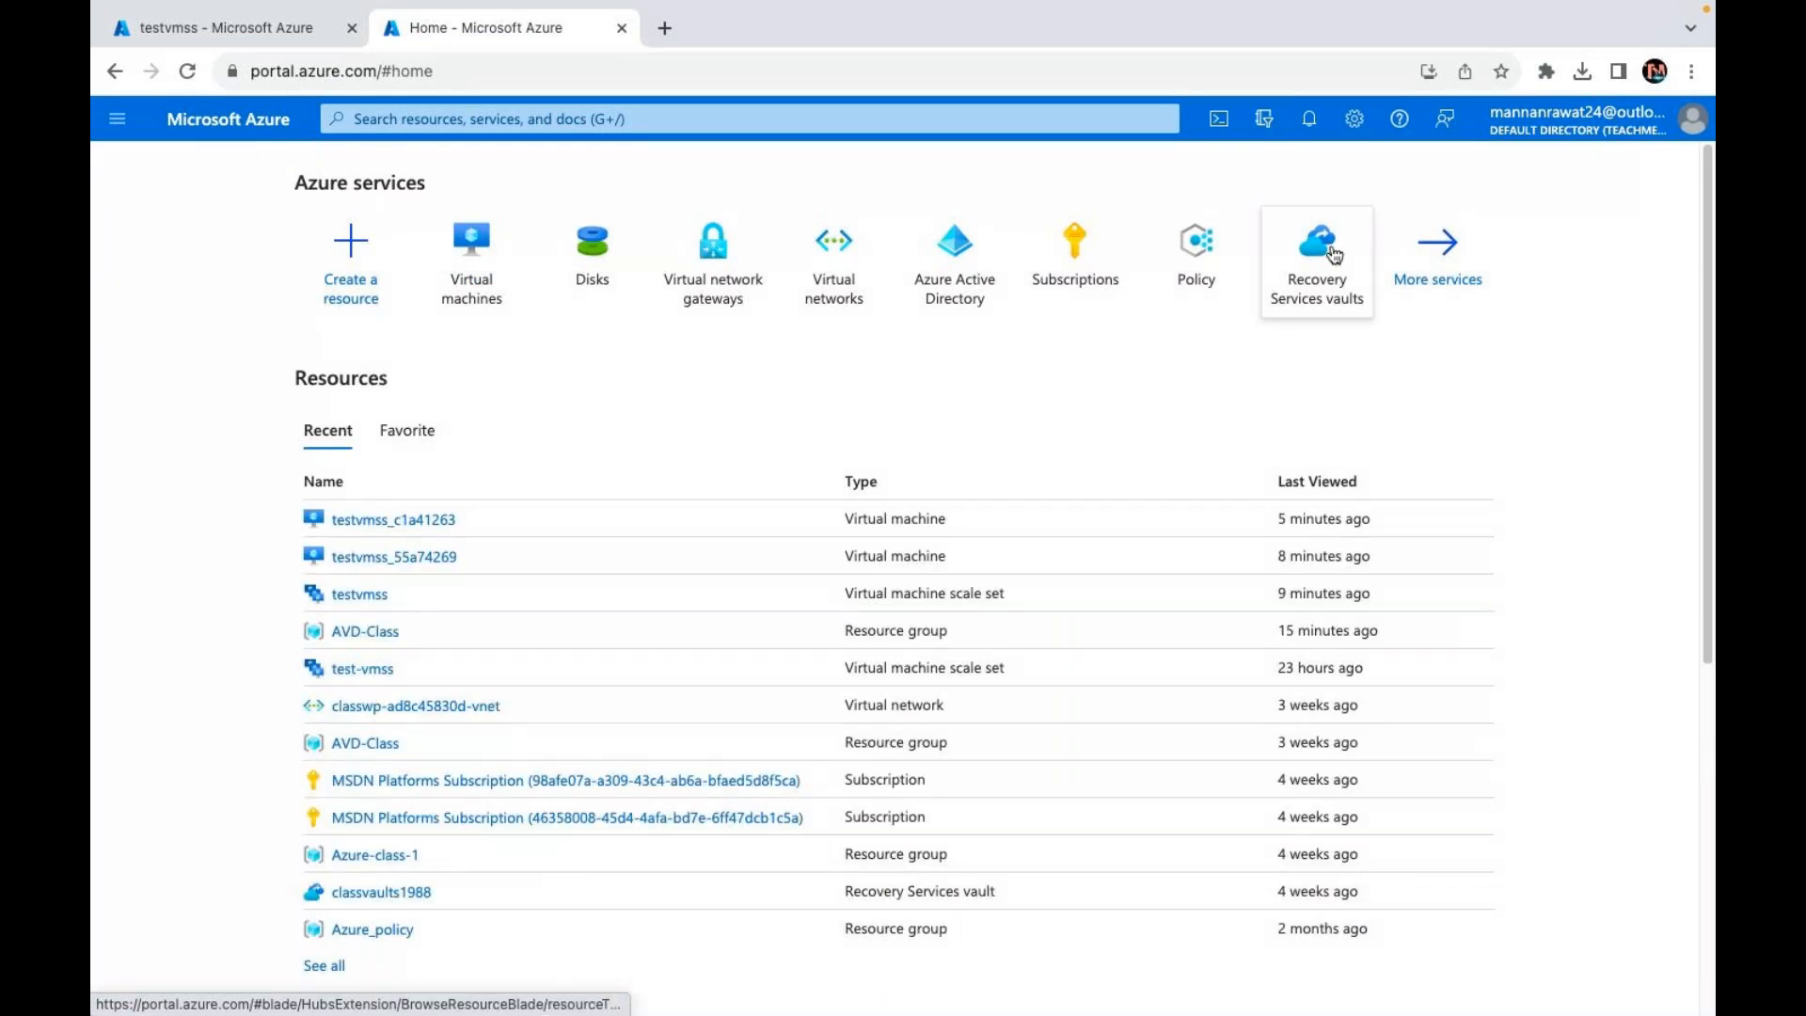
Step: From All services filtered to Networking, open the Load balancers list showing vmss-lb
left_click(1408, 271)
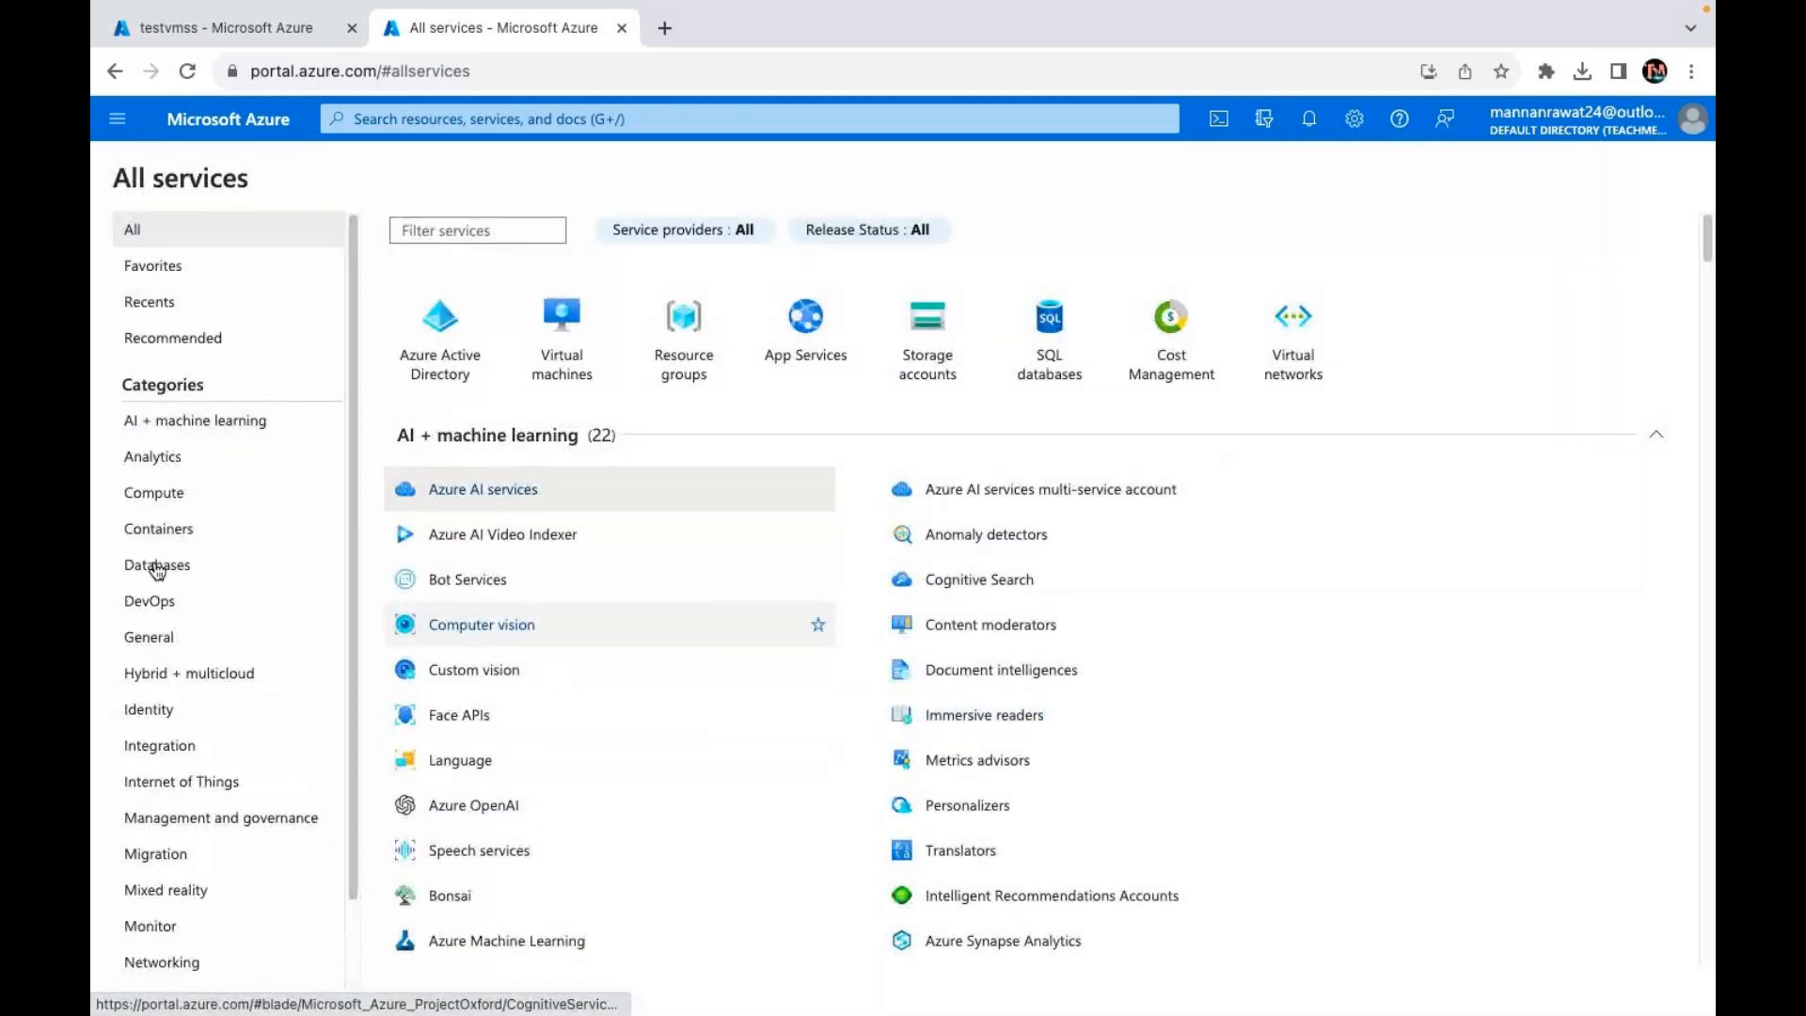
scroll(179, 912, "down", 2)
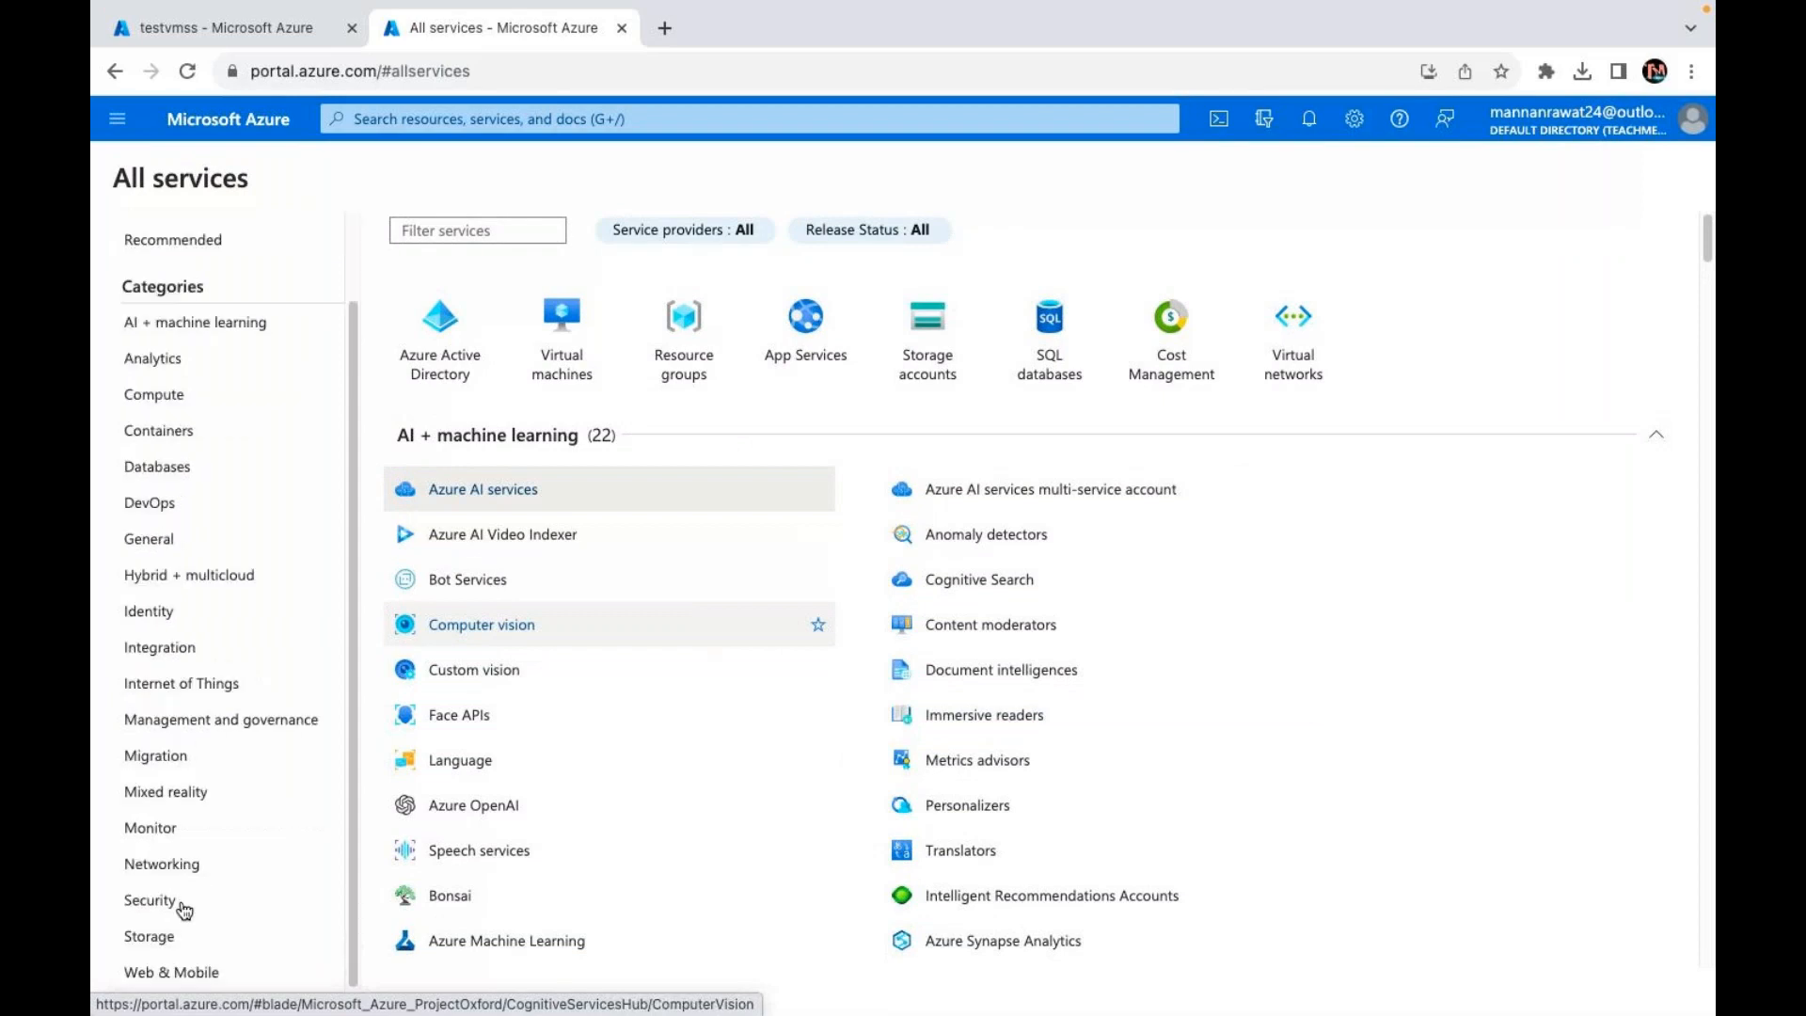
left_click(190, 871)
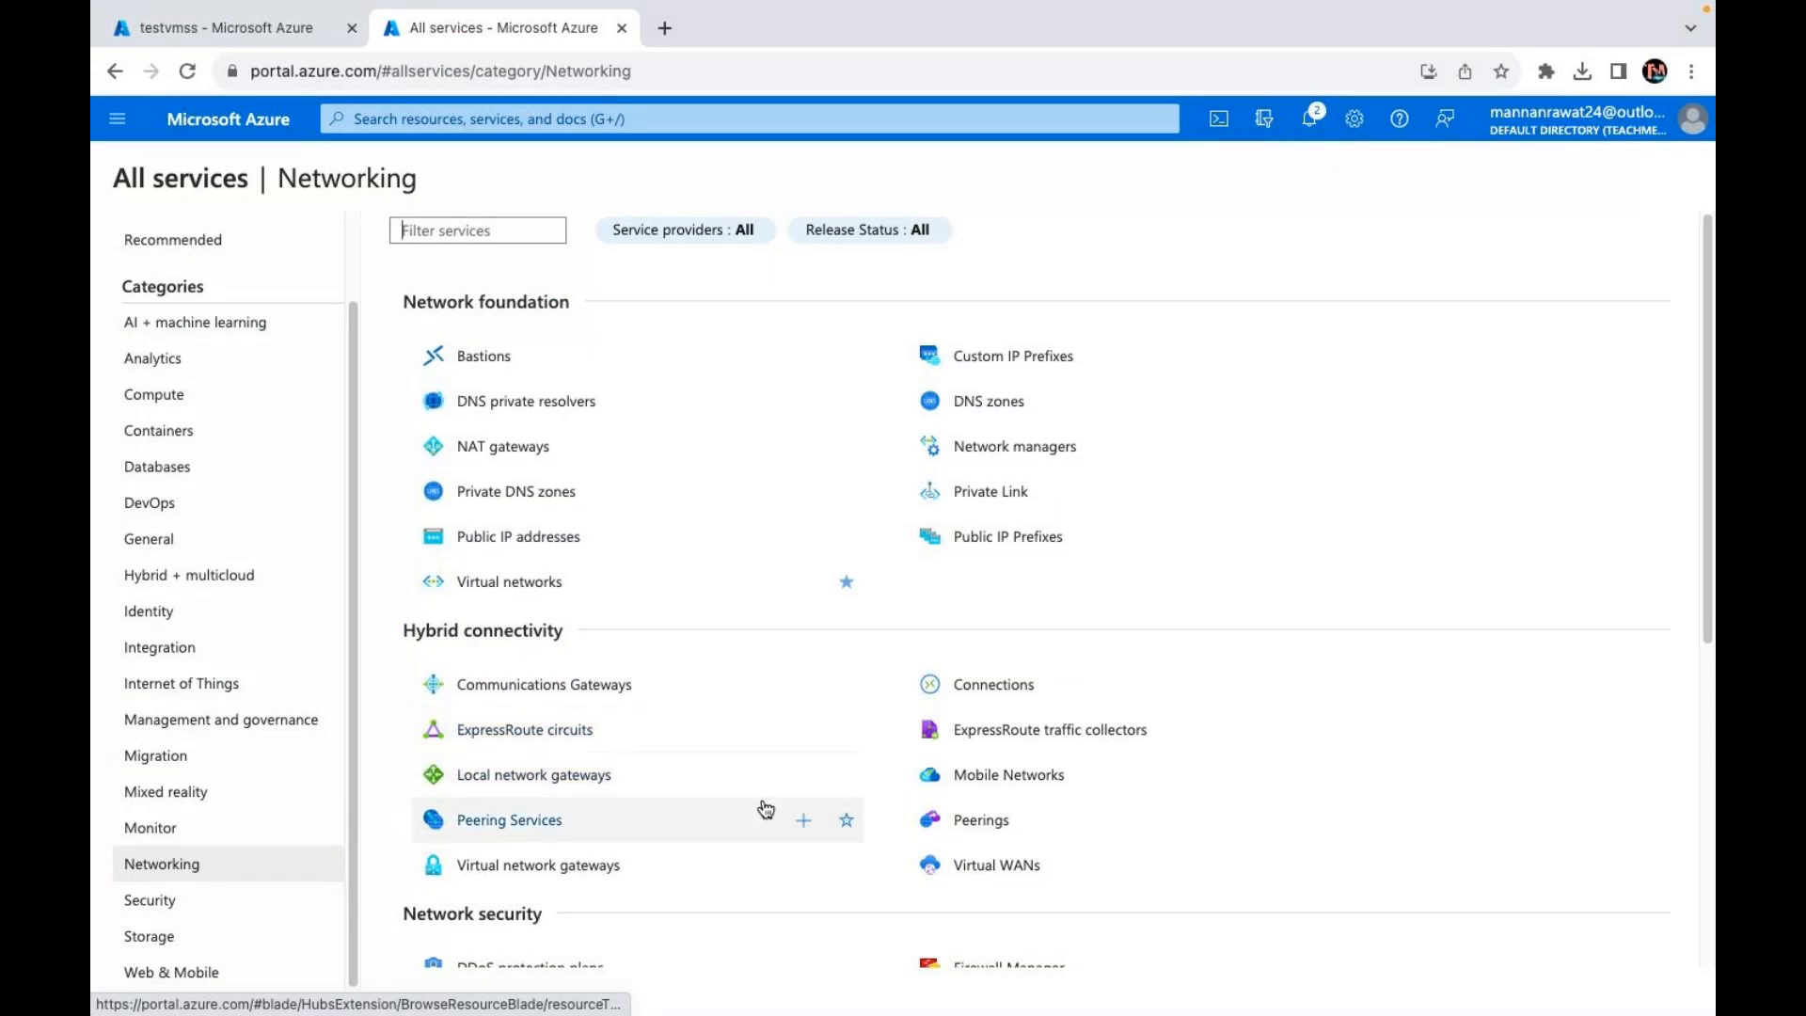
scroll(564, 823, "down", 5)
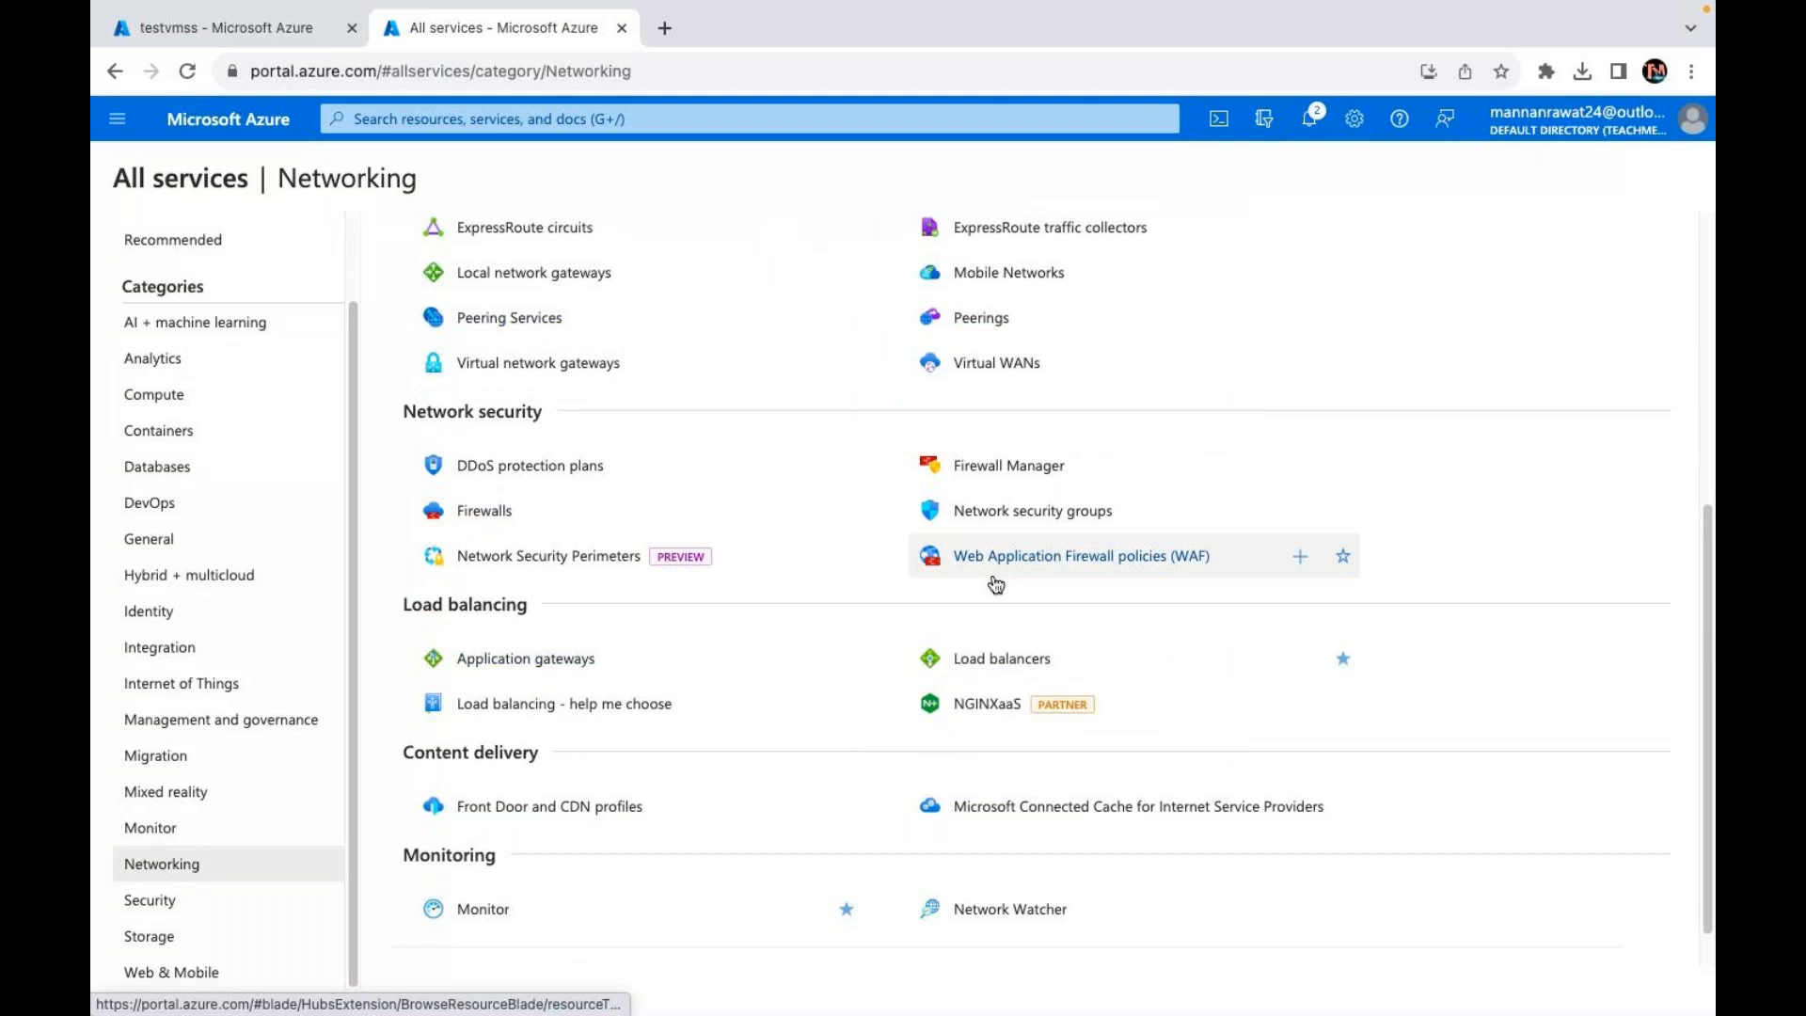
left_click(995, 660)
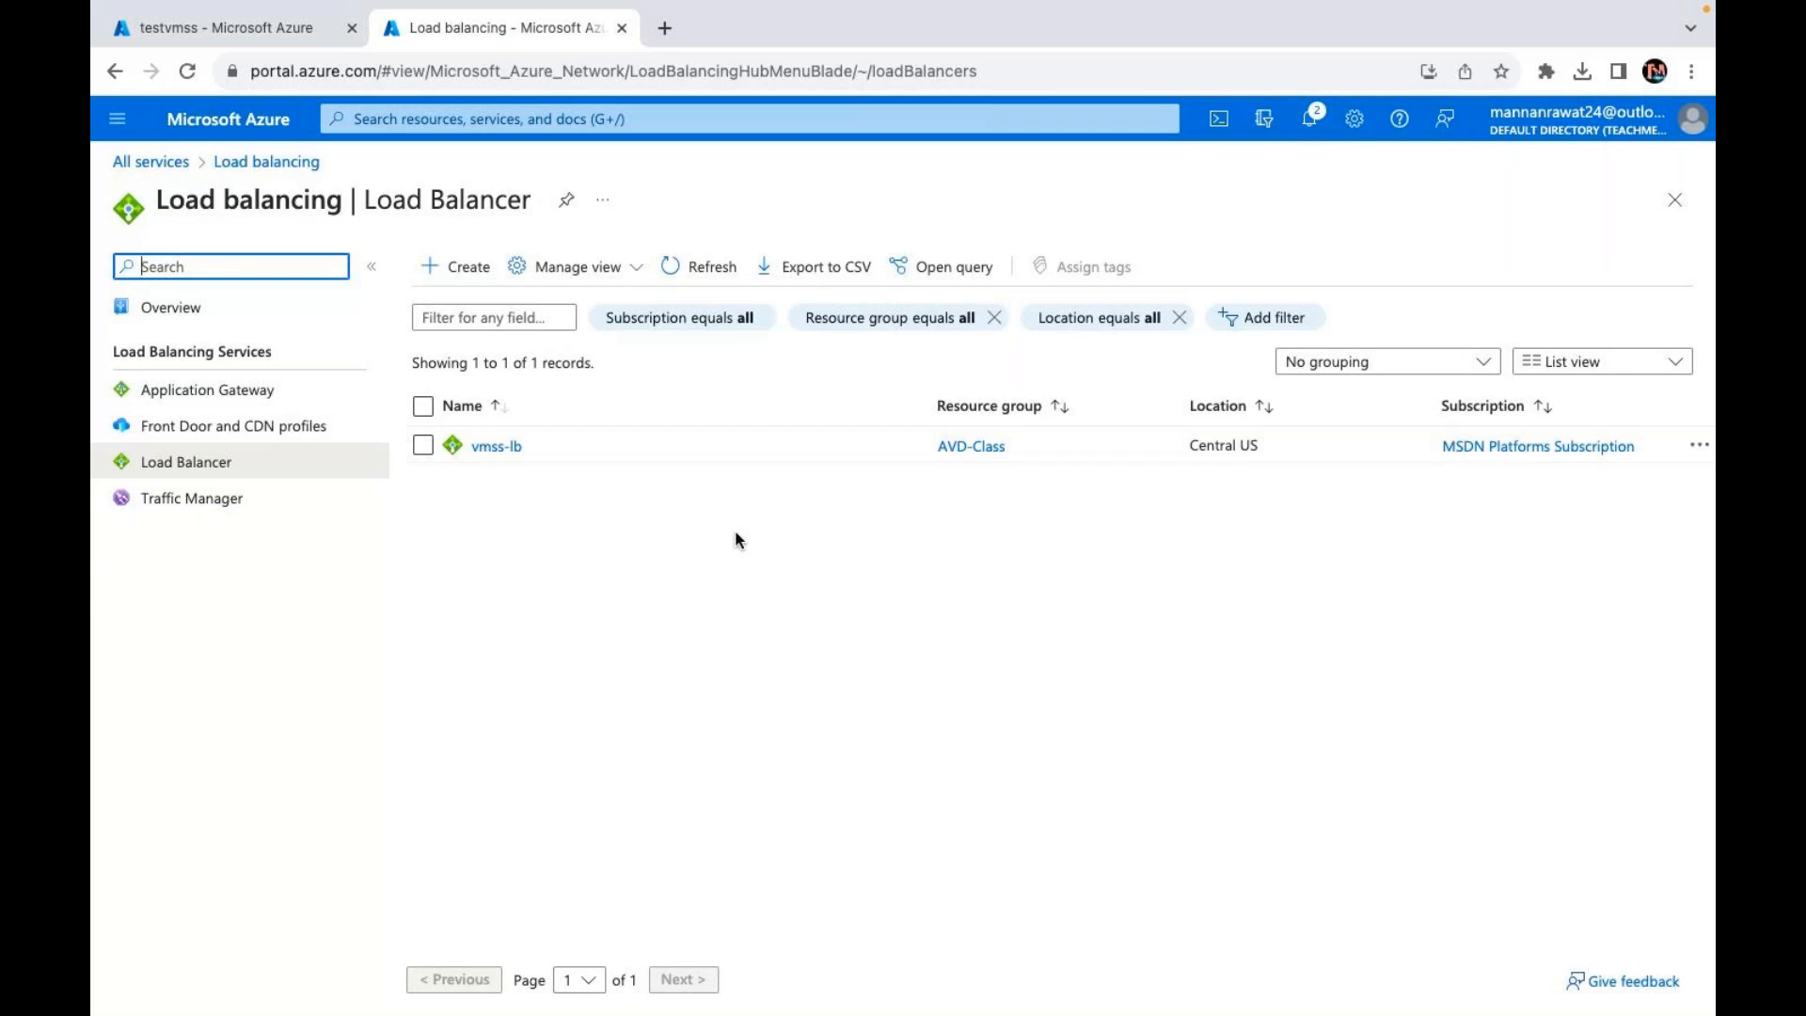
Step: Open vmss-lb's frontend IP configuration and copy its public IP 40.122.68.129
left_click(496, 446)
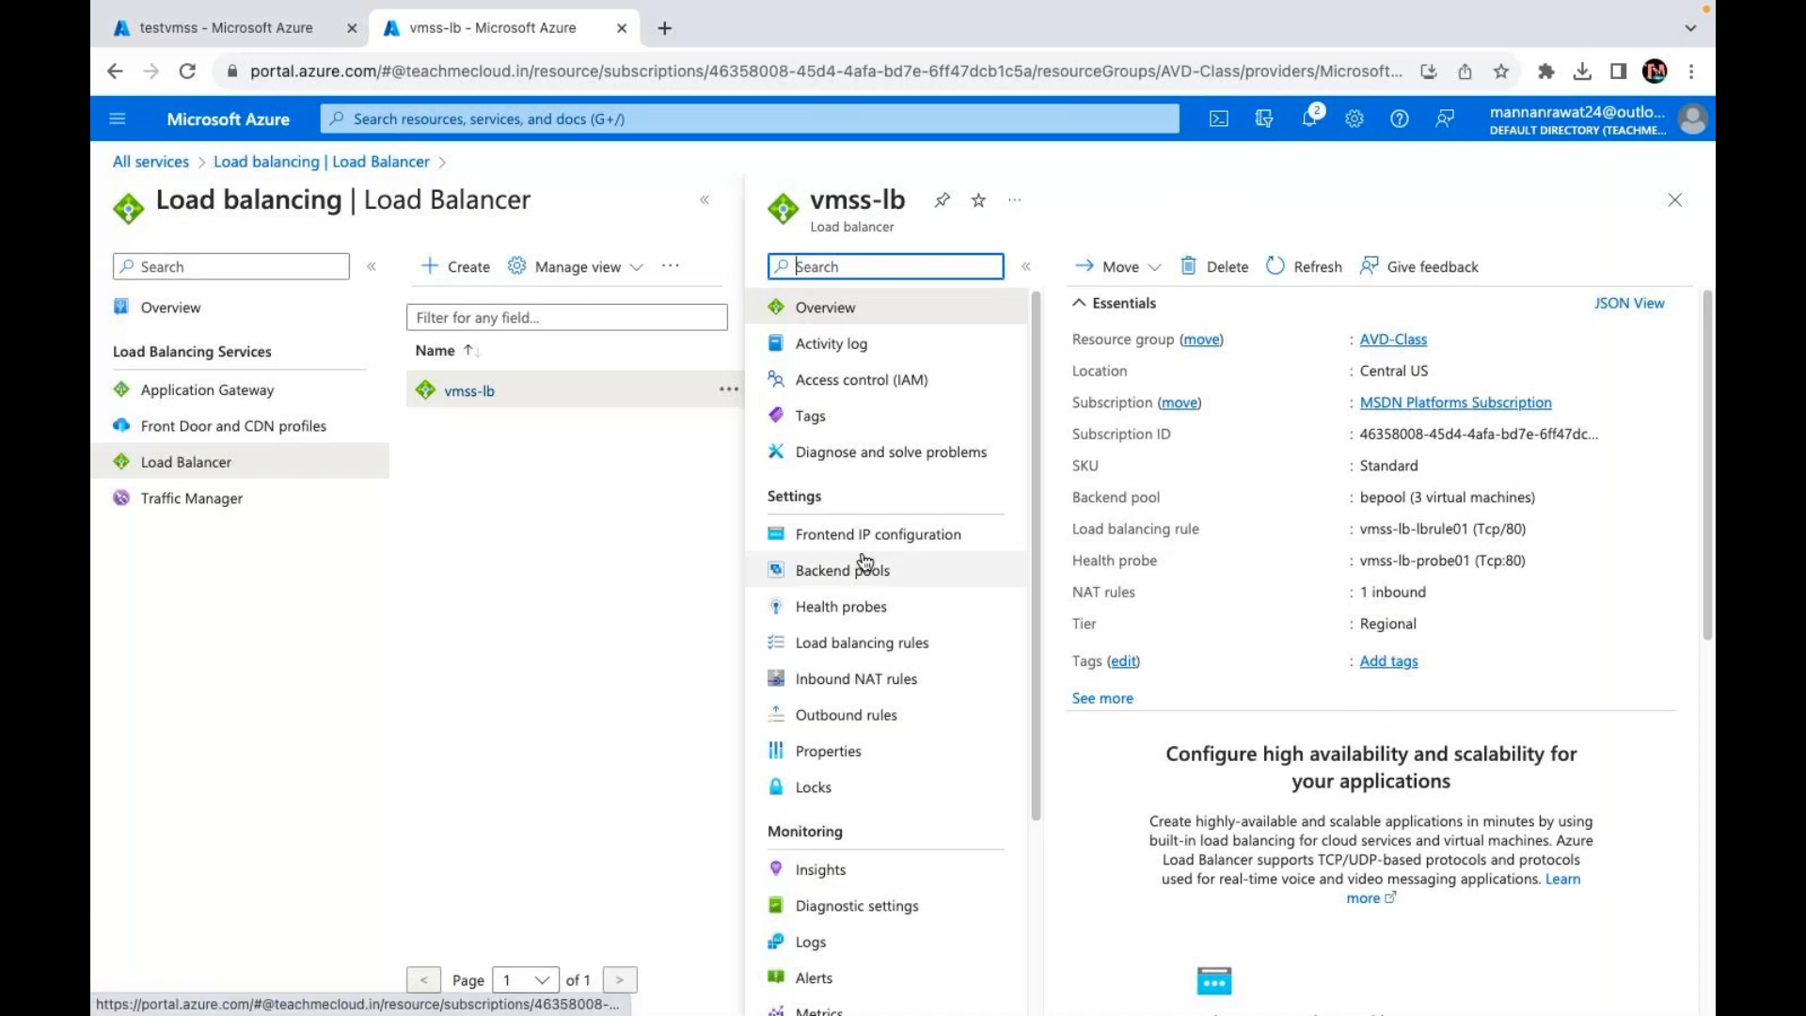
left_click(827, 534)
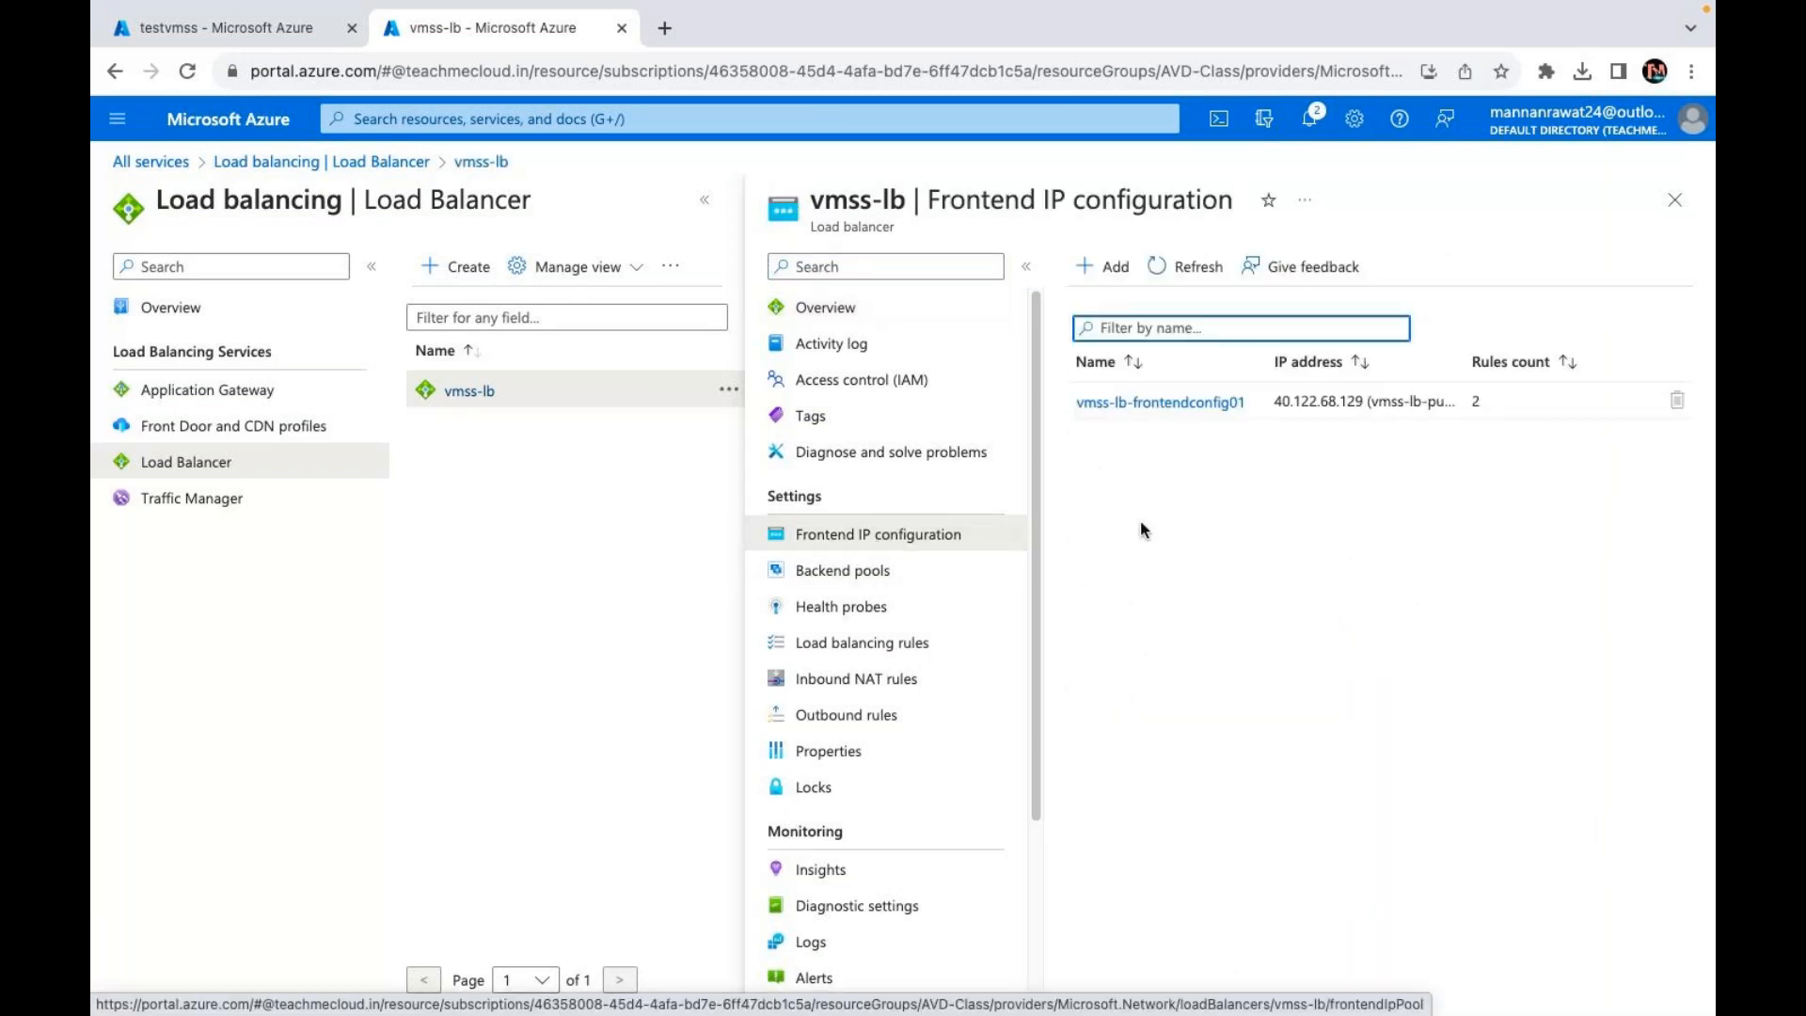
left_click(1200, 402)
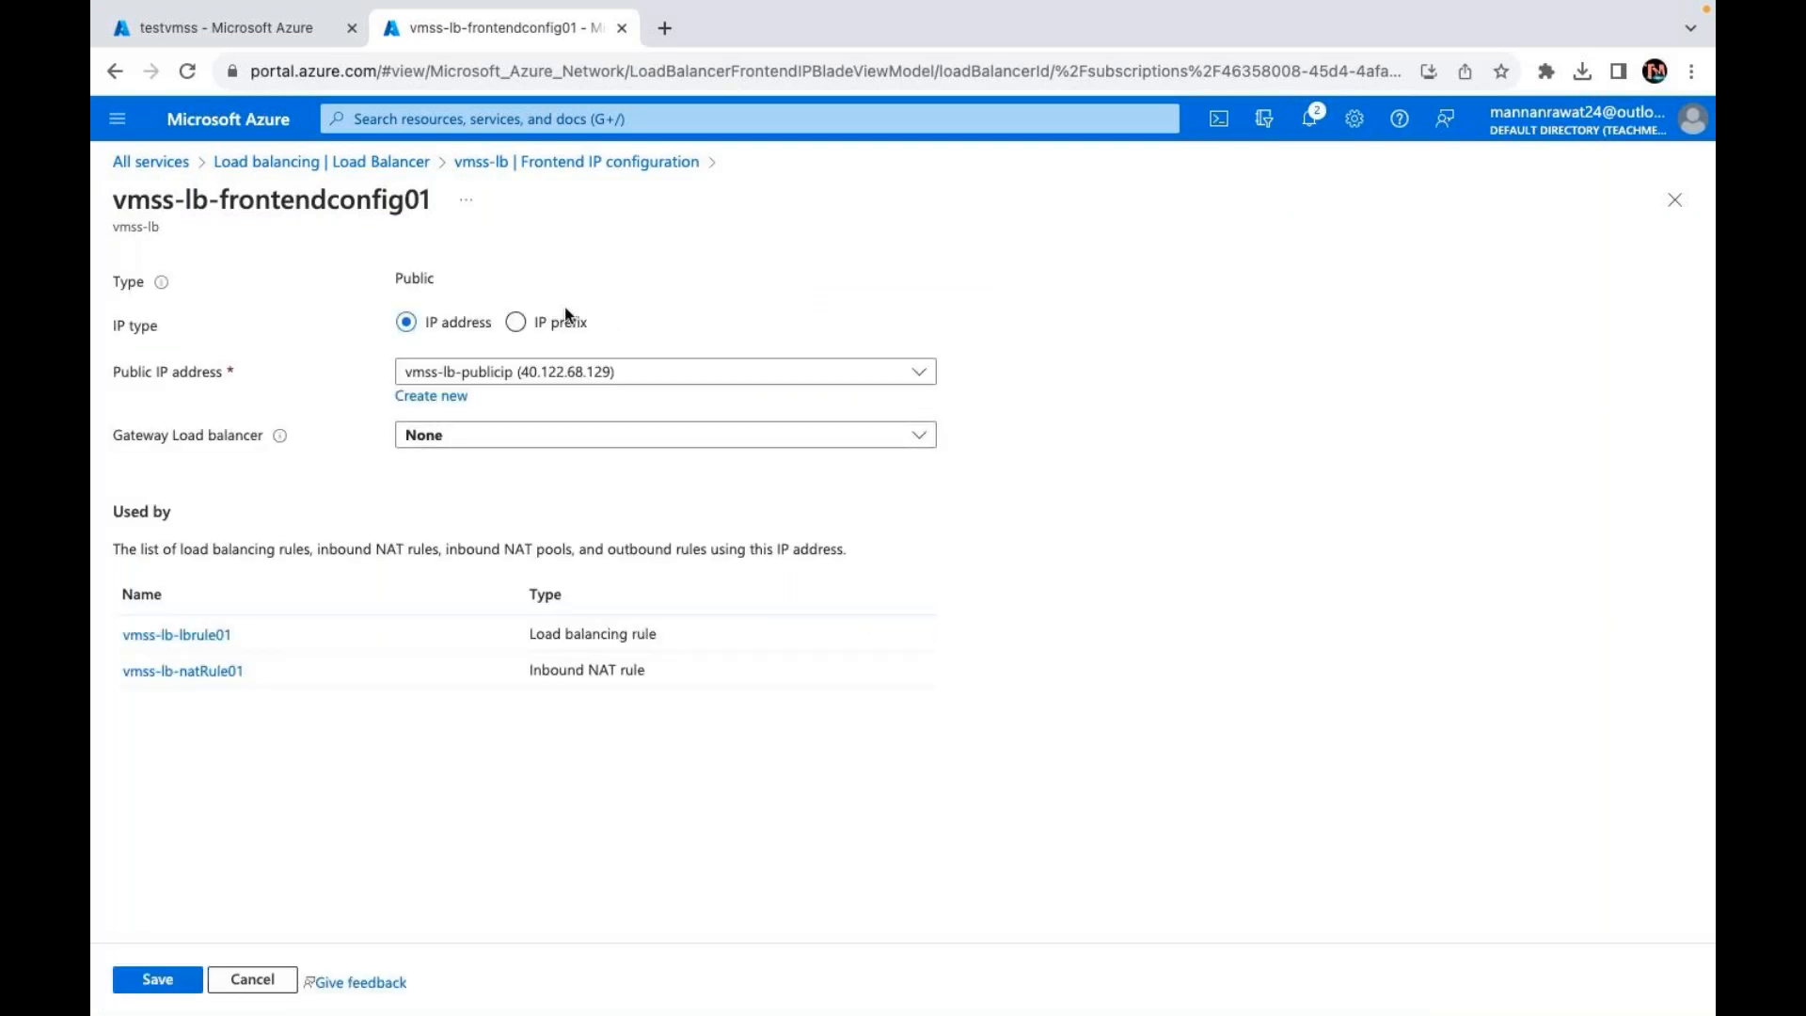
left_click(573, 170)
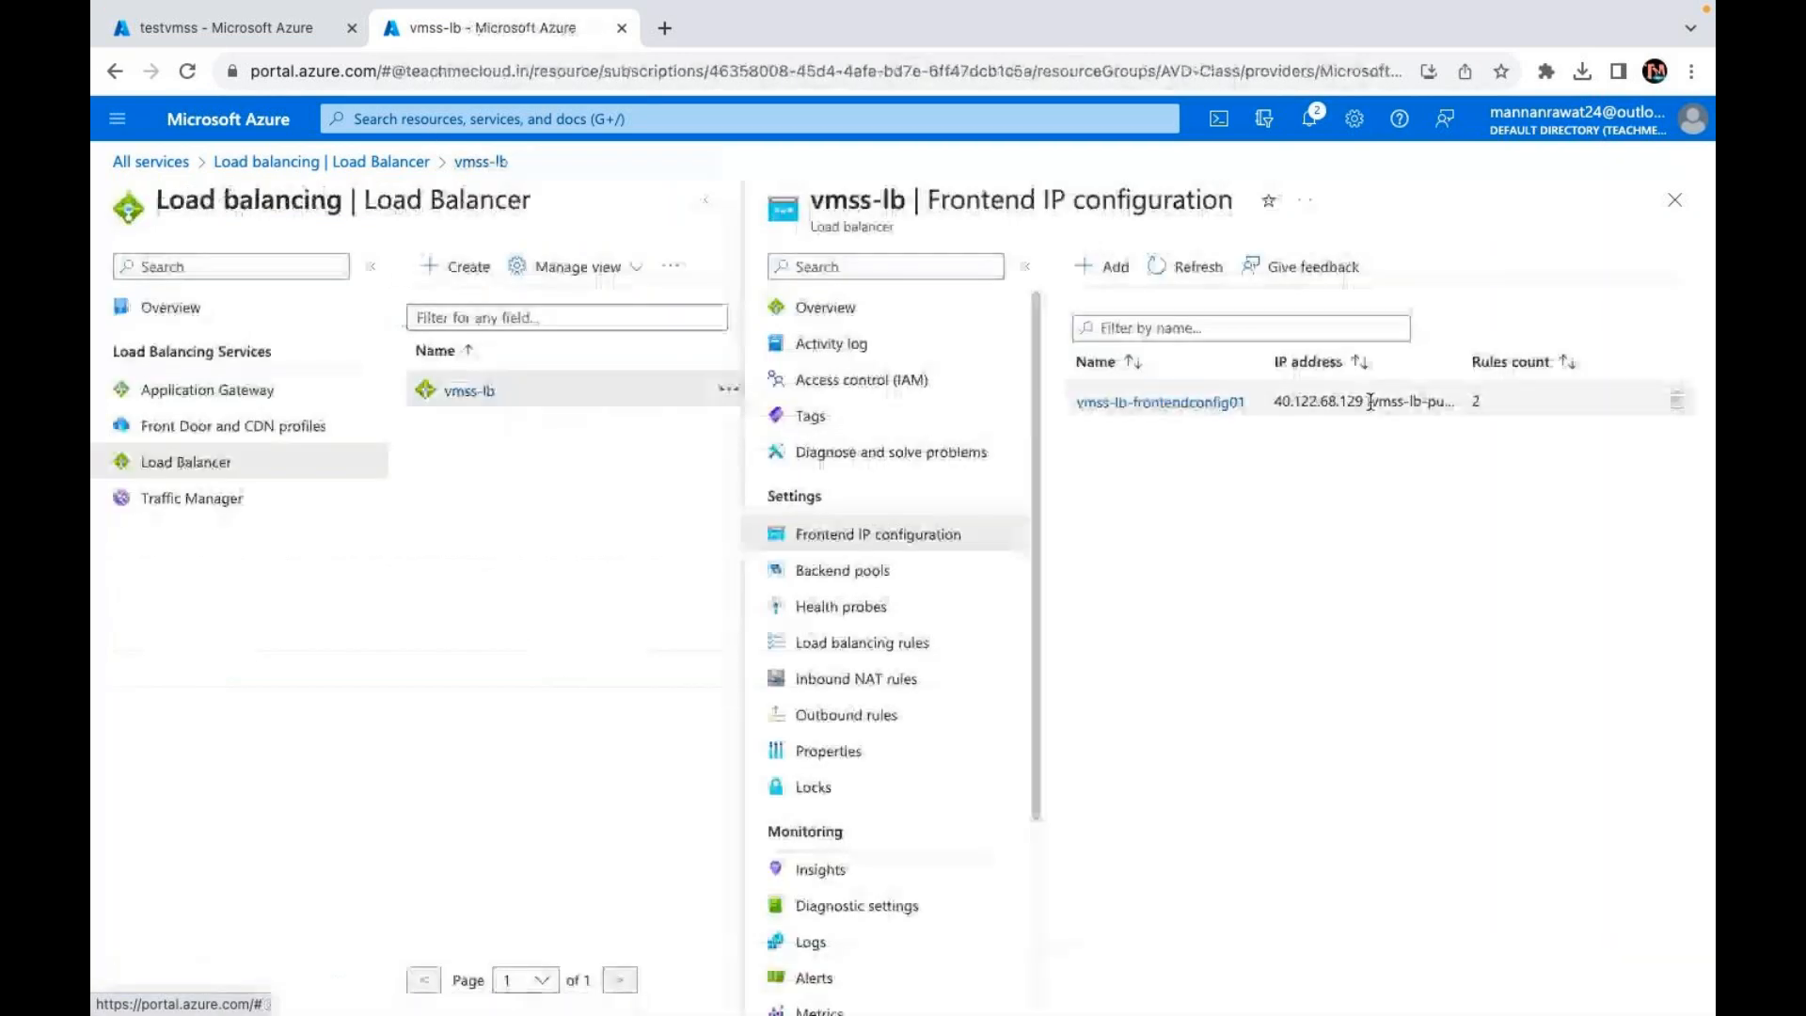
left_click_drag(1274, 402, 1365, 389)
right_click(1364, 399)
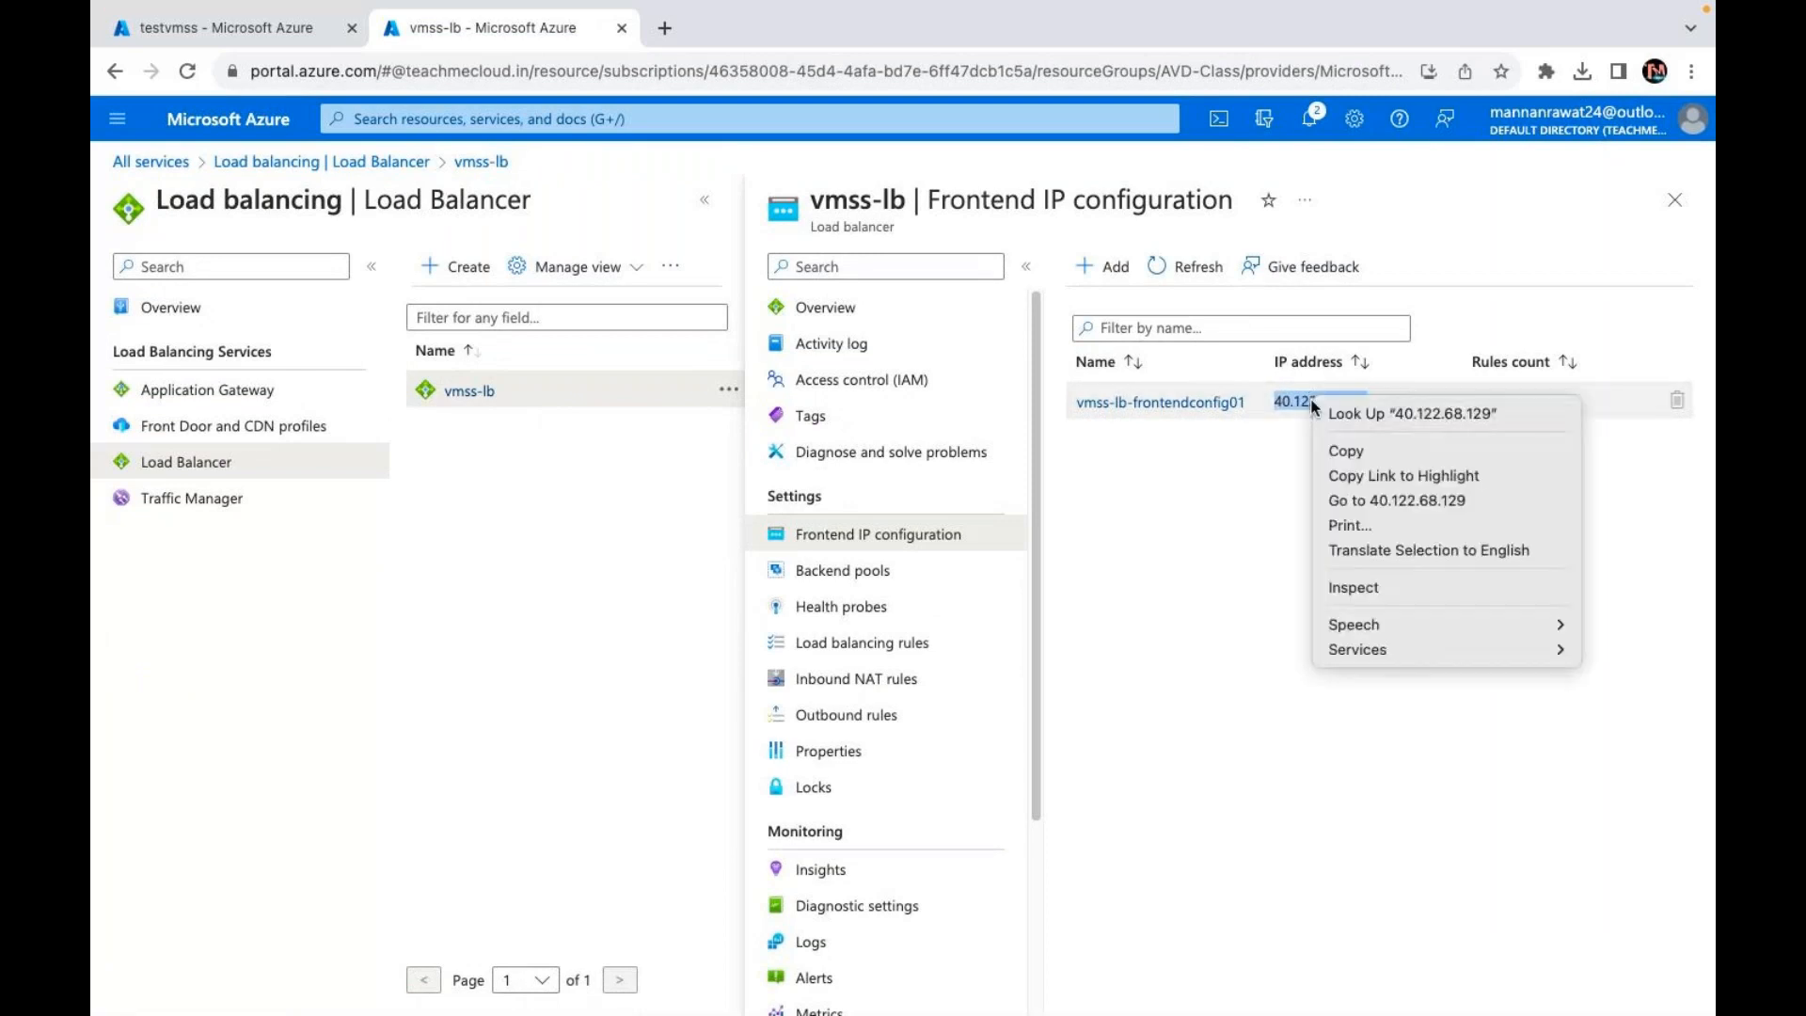
left_click(1354, 456)
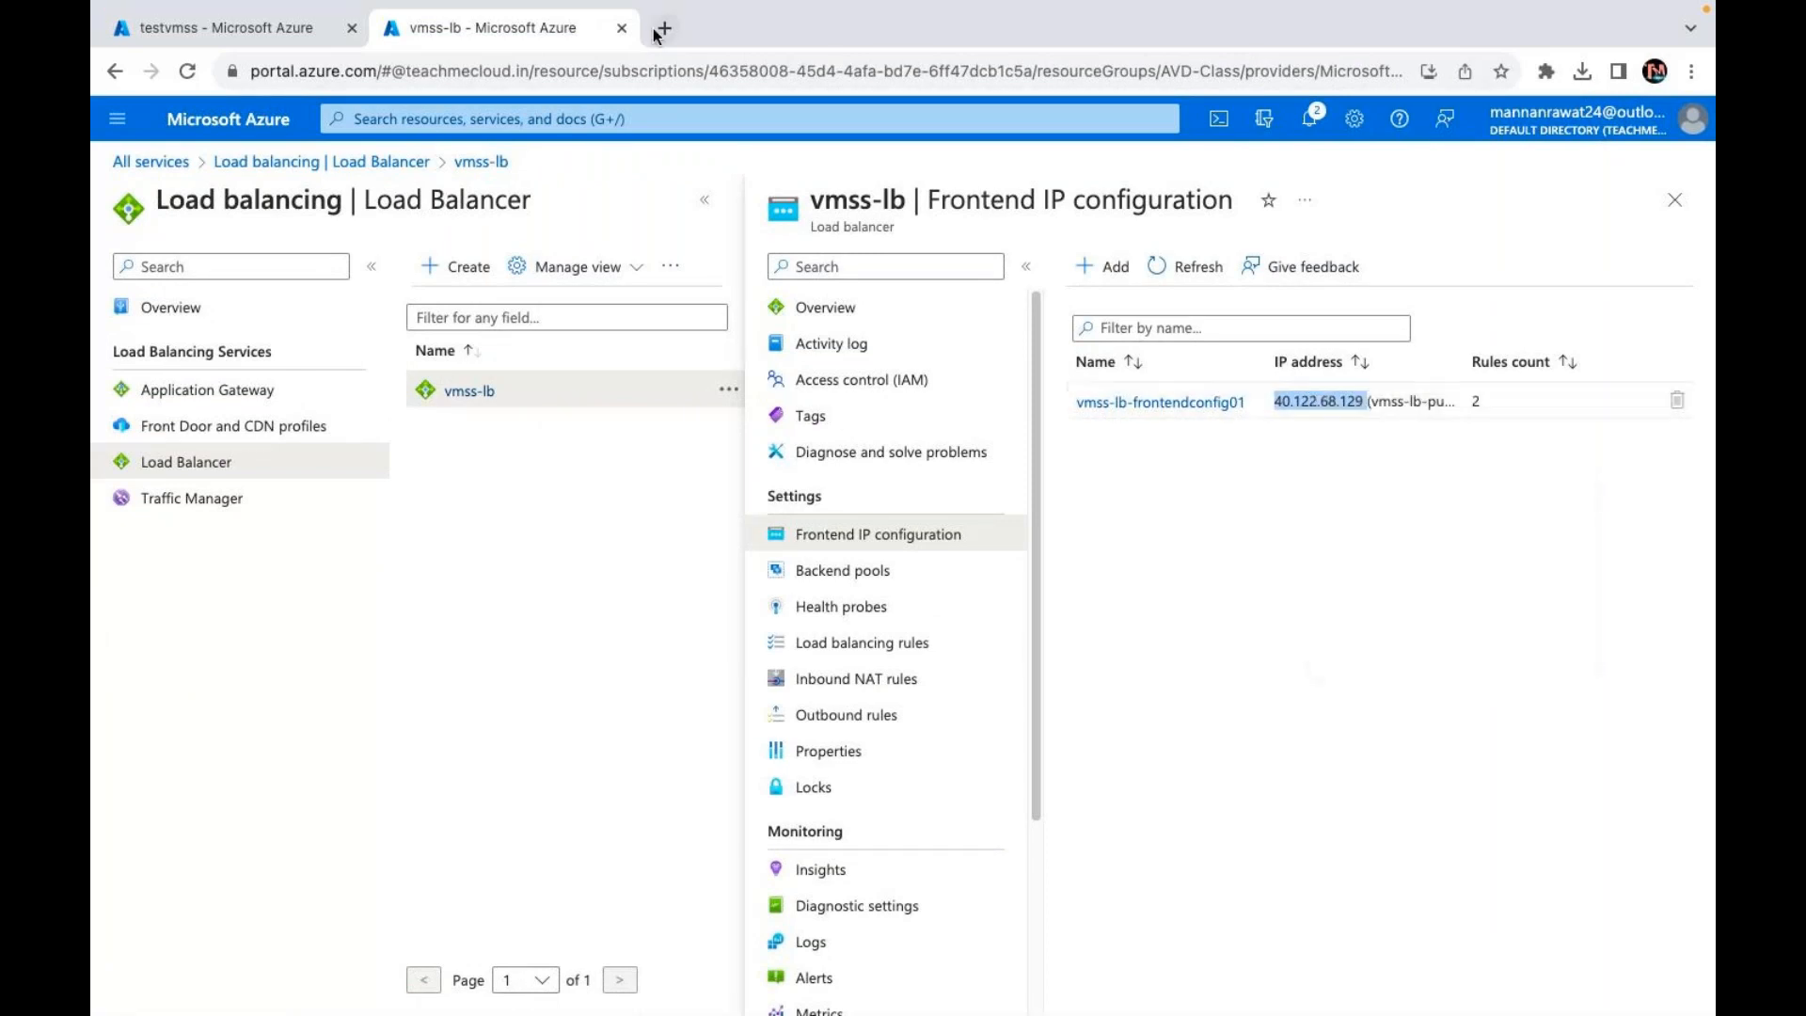
Step: Load 40.122.68.129 in a new Chrome tab
left_click(659, 31)
key("ctrl+v")
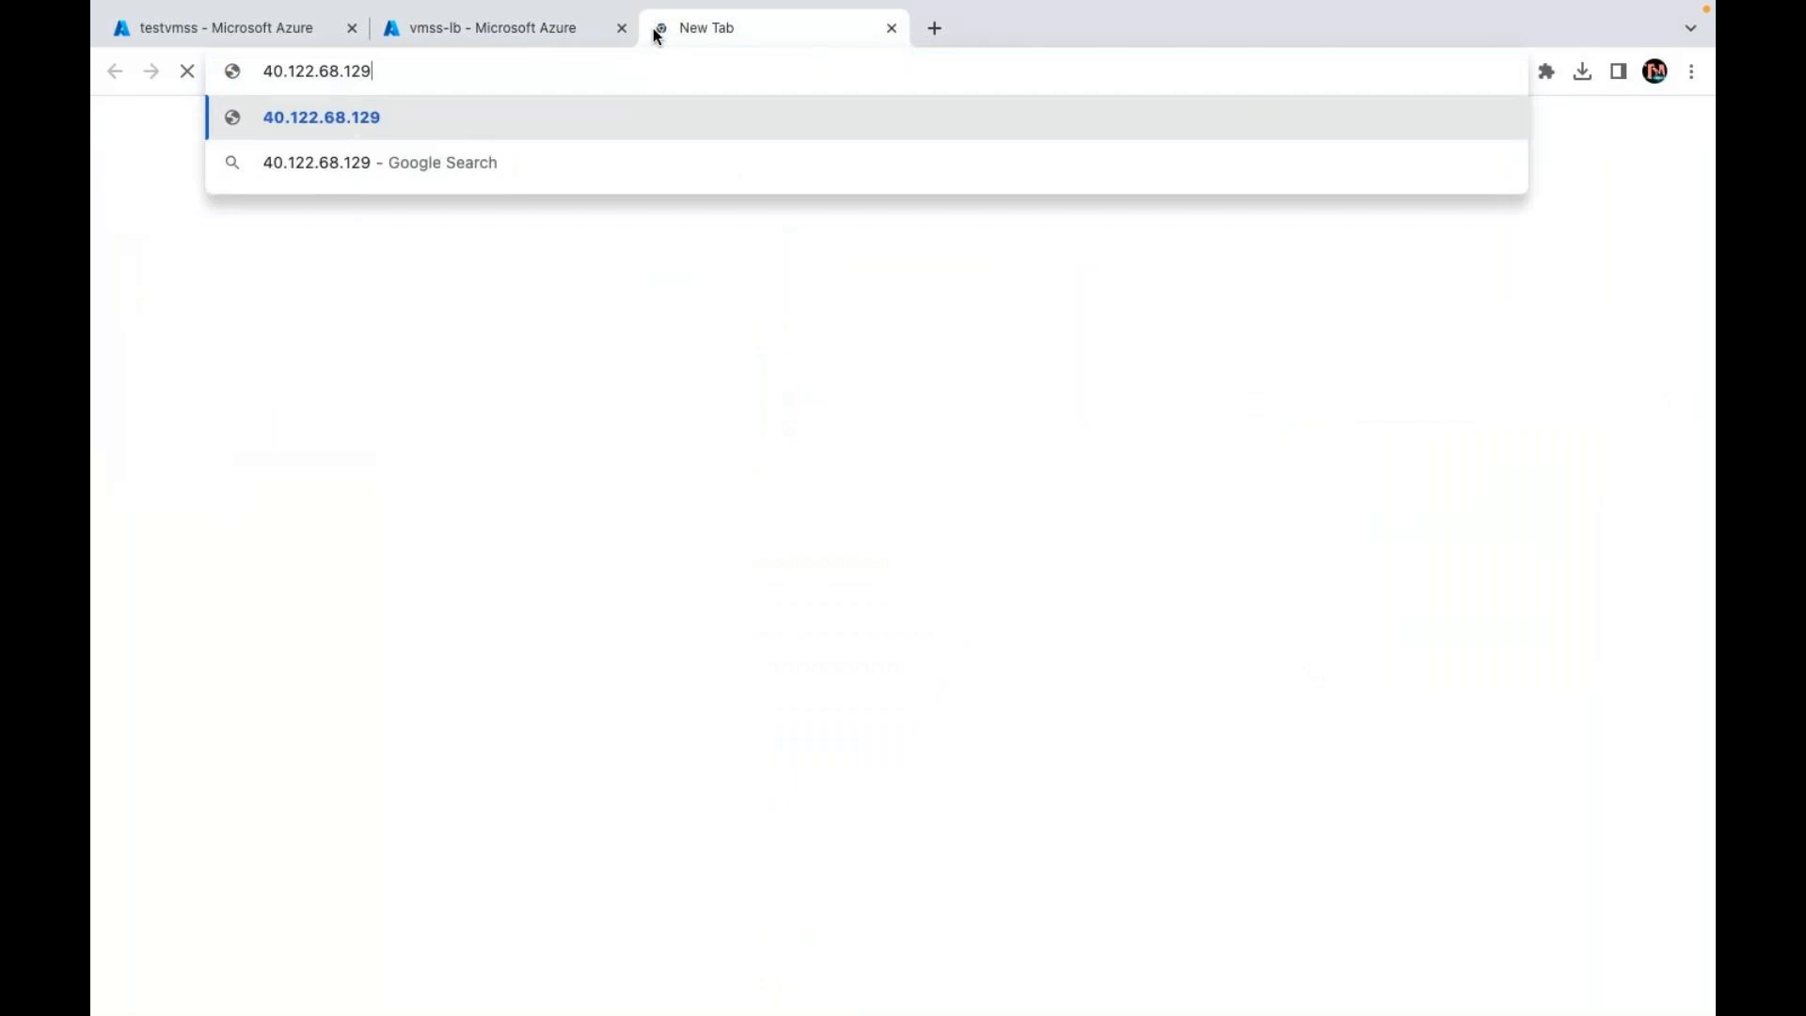
key("Return")
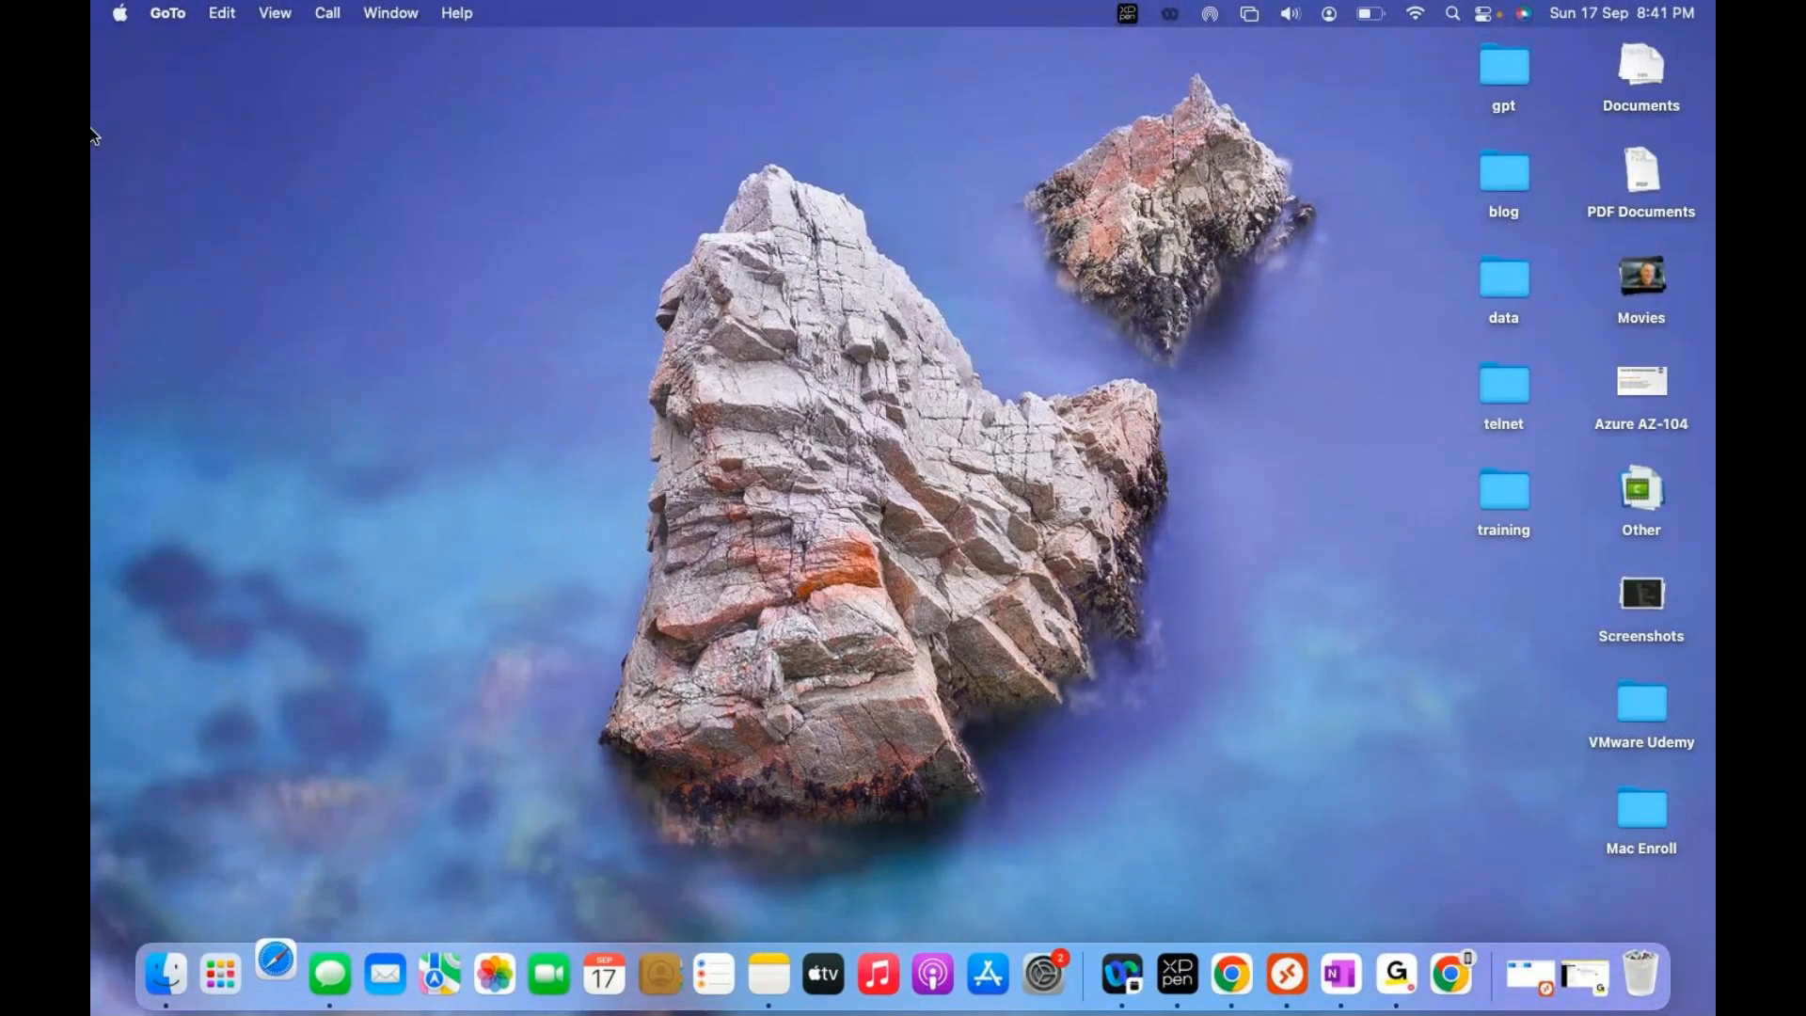
Step: Load 40.122.68.129 in Safari and make the Safari window full screen
left_click(270, 973)
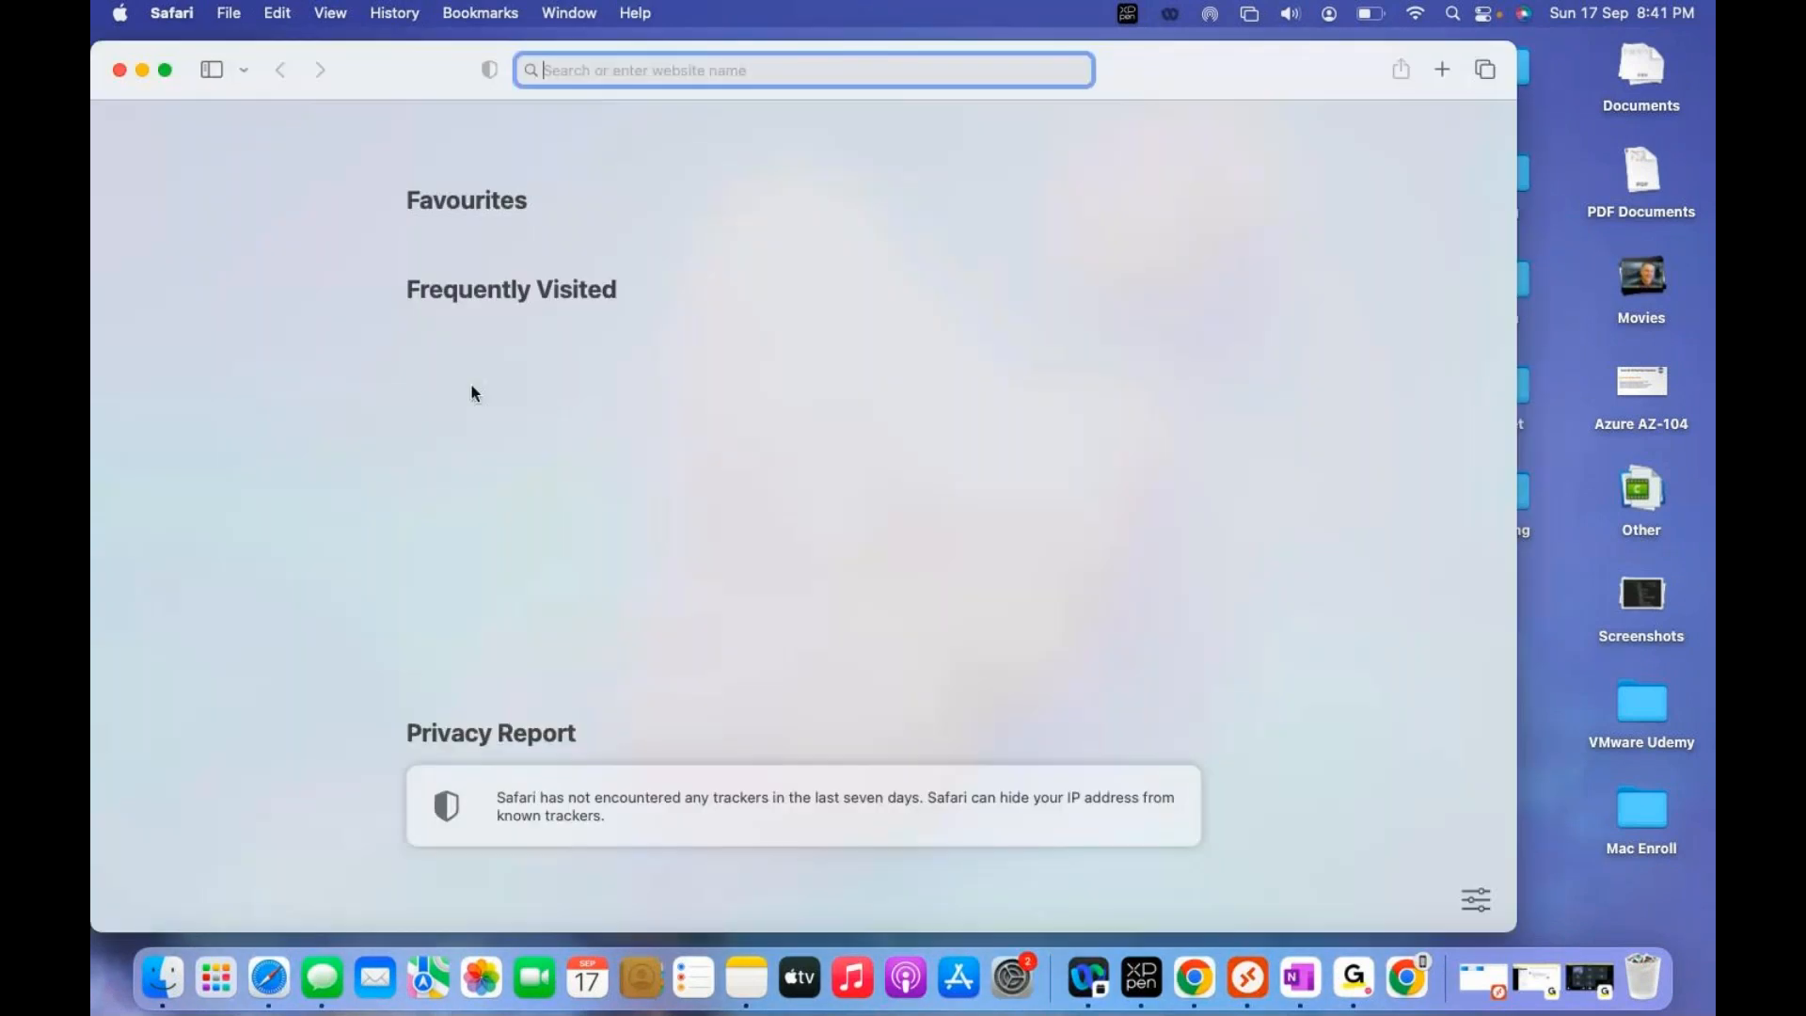
key("super+v")
key("Return")
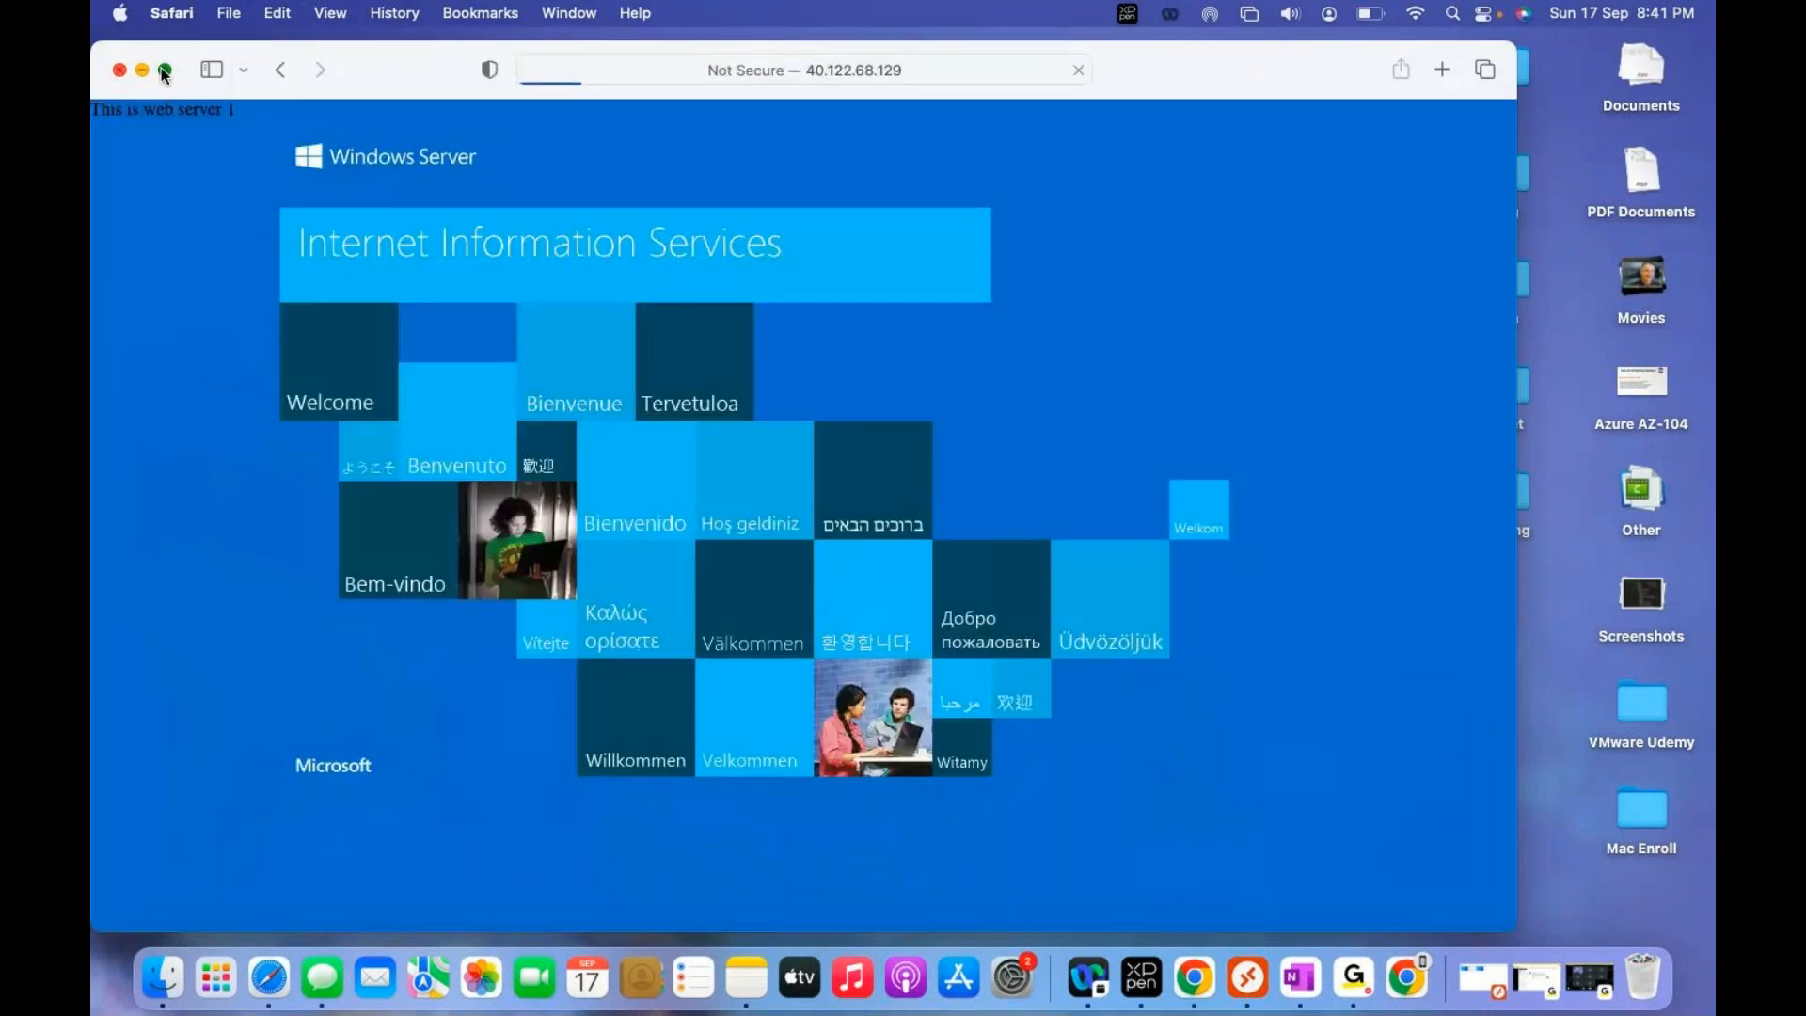
left_click(172, 69)
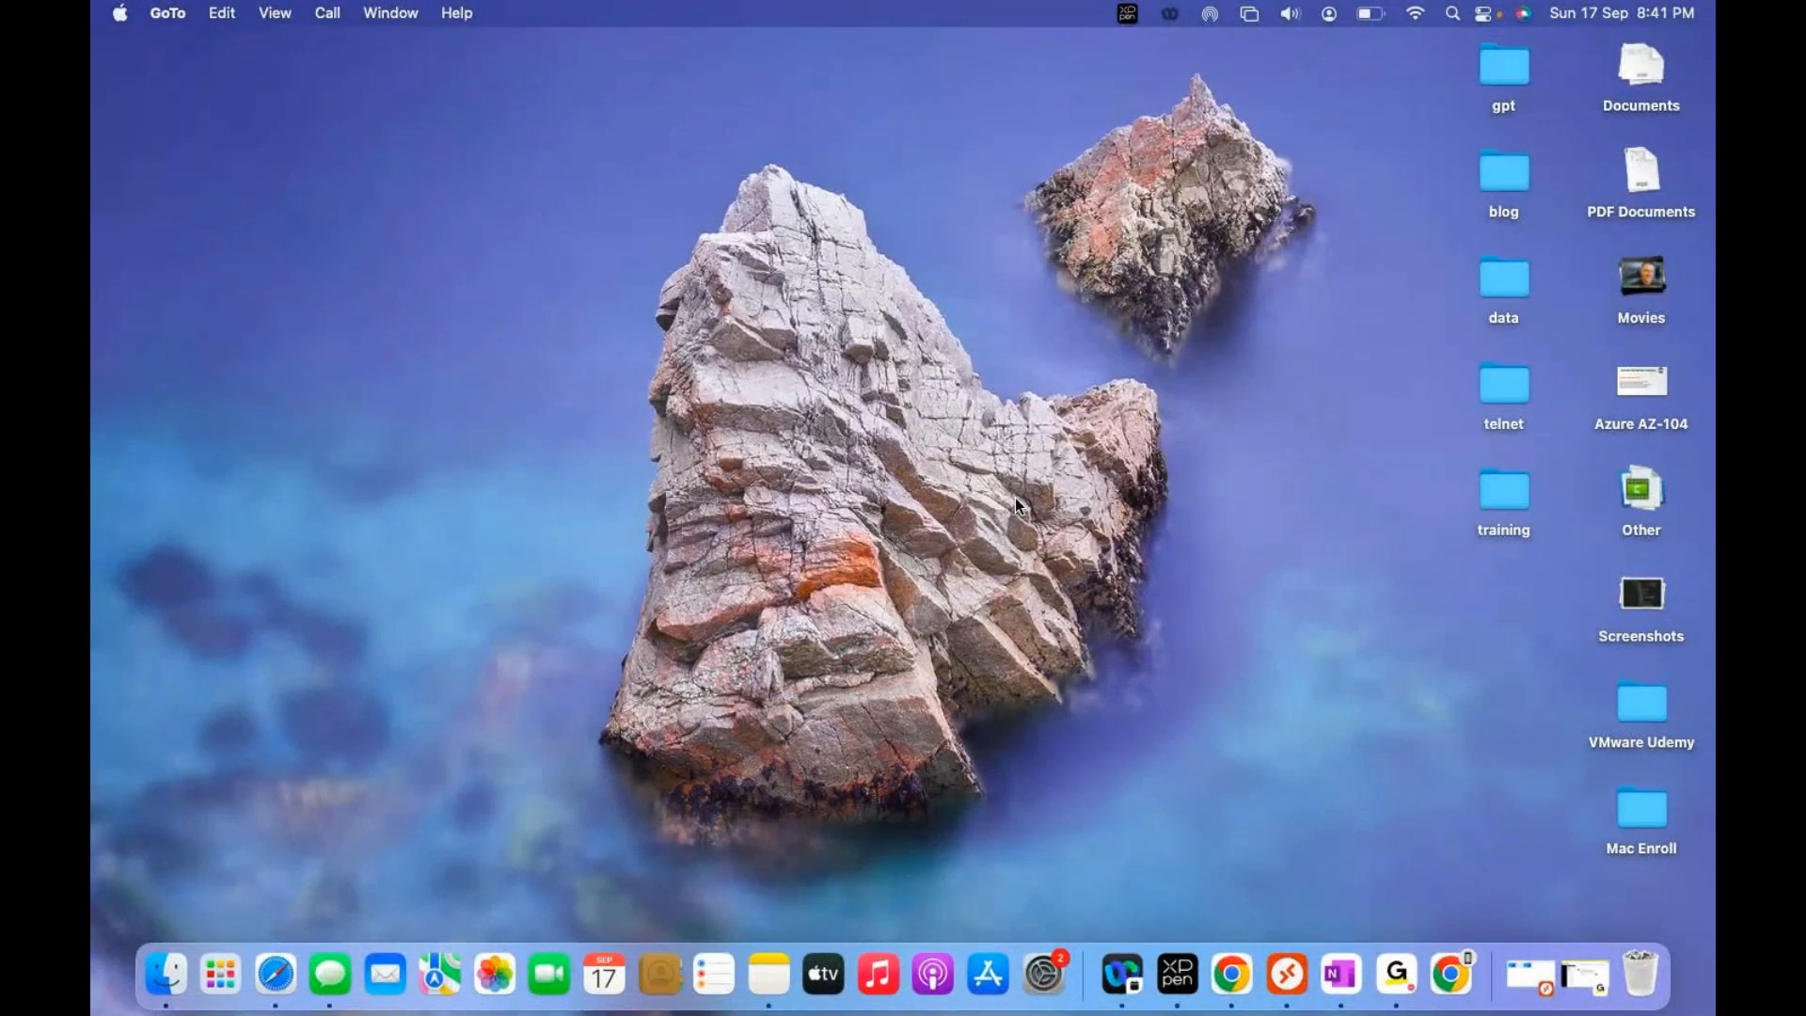
Step: Compare the Safari page (web server 1) with the Chrome page (test web server 2), then return to the remote server
key("ctrl+Right")
key("ctrl+Right")
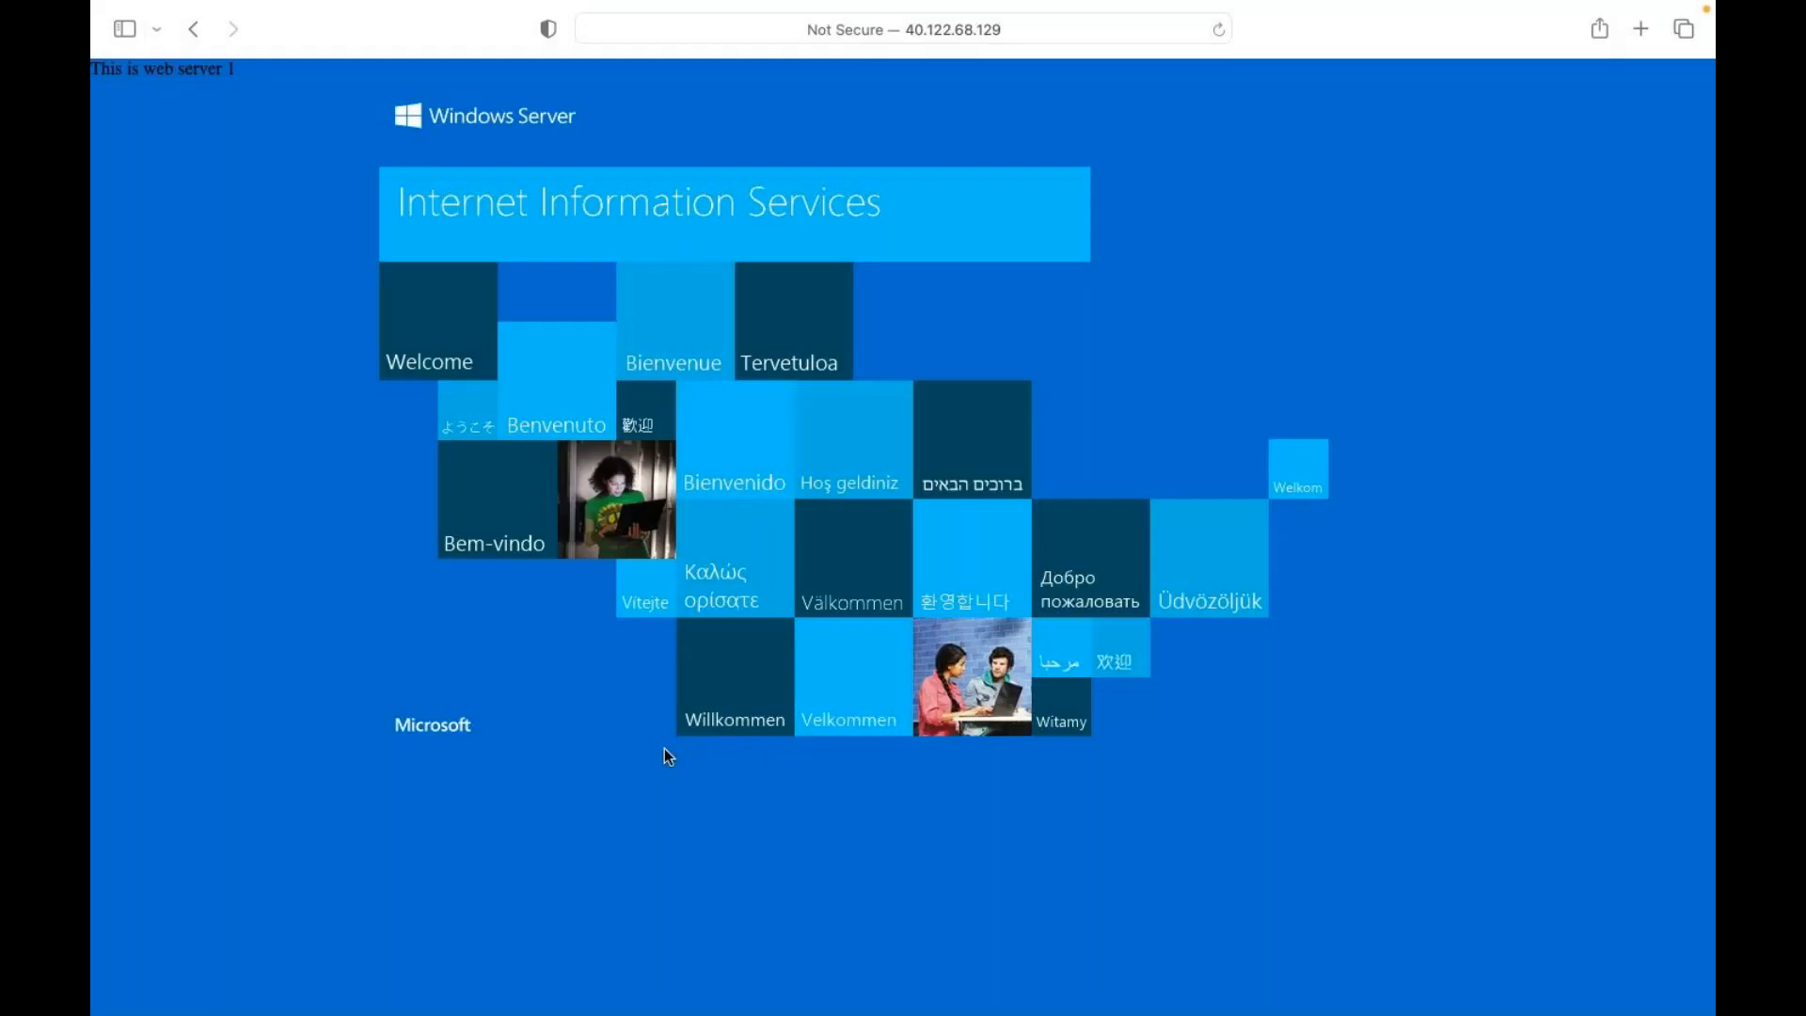
key("ctrl+Right")
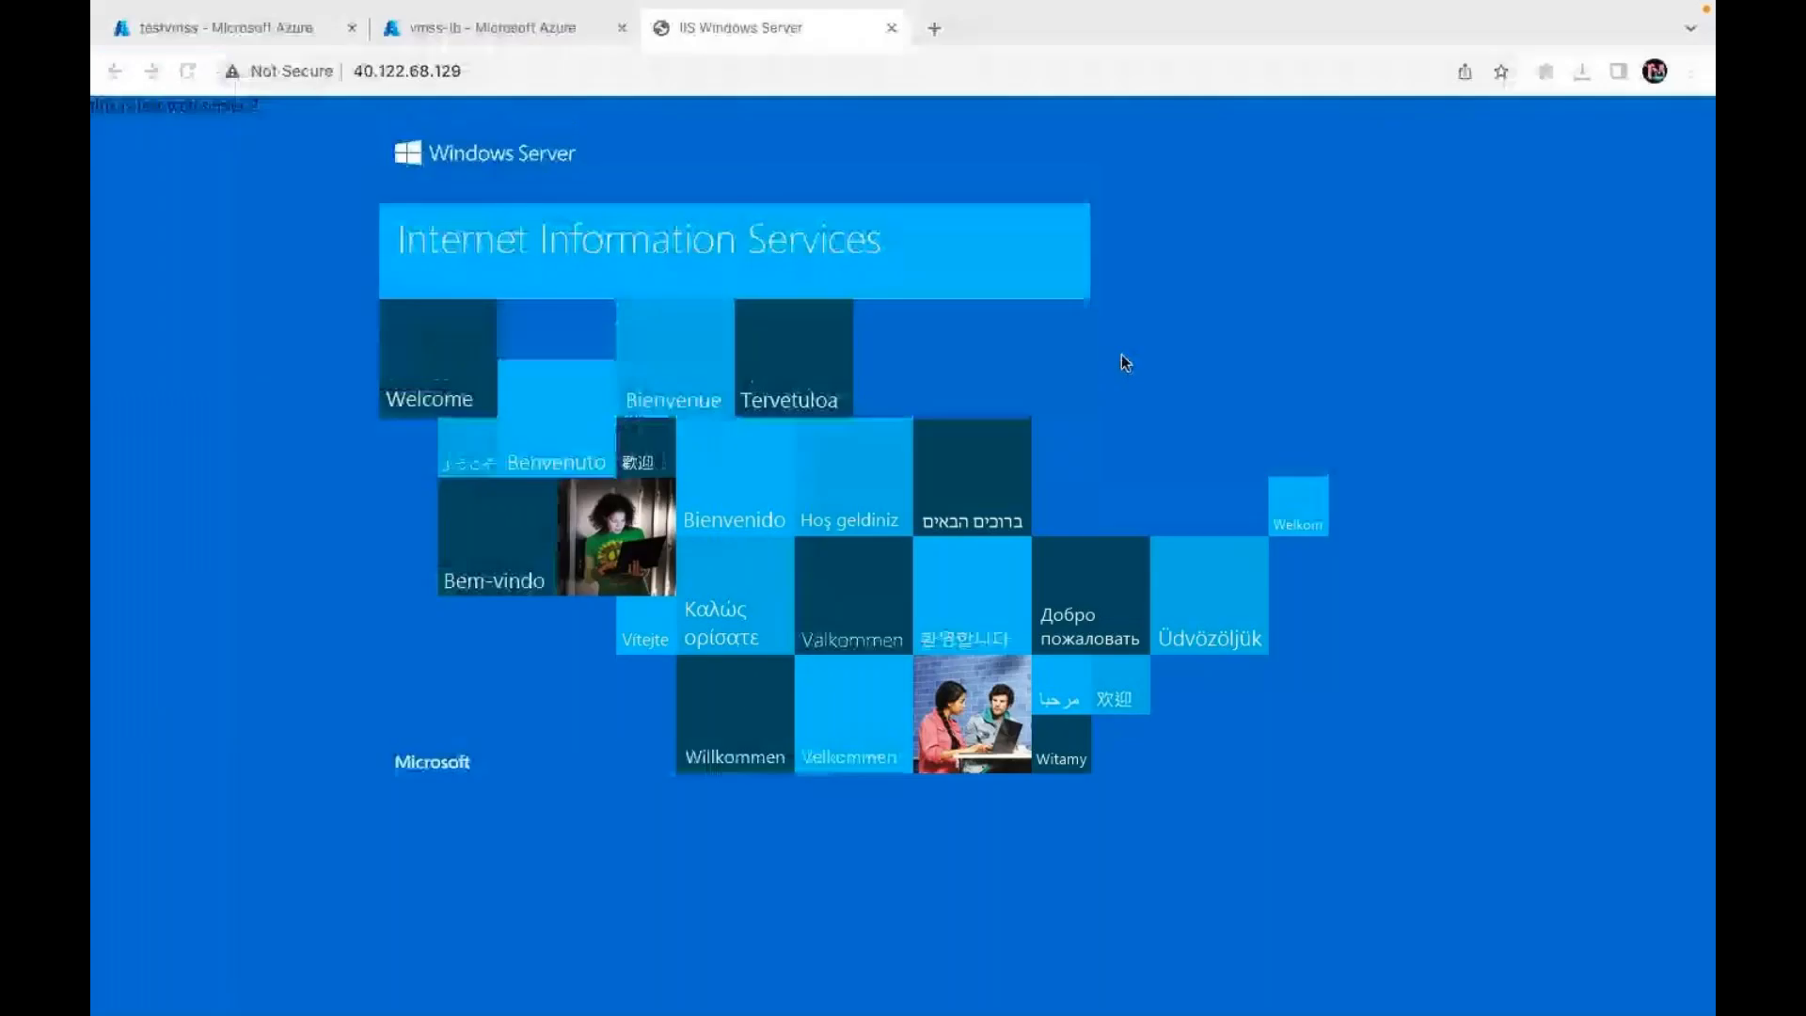
key("ctrl+Left")
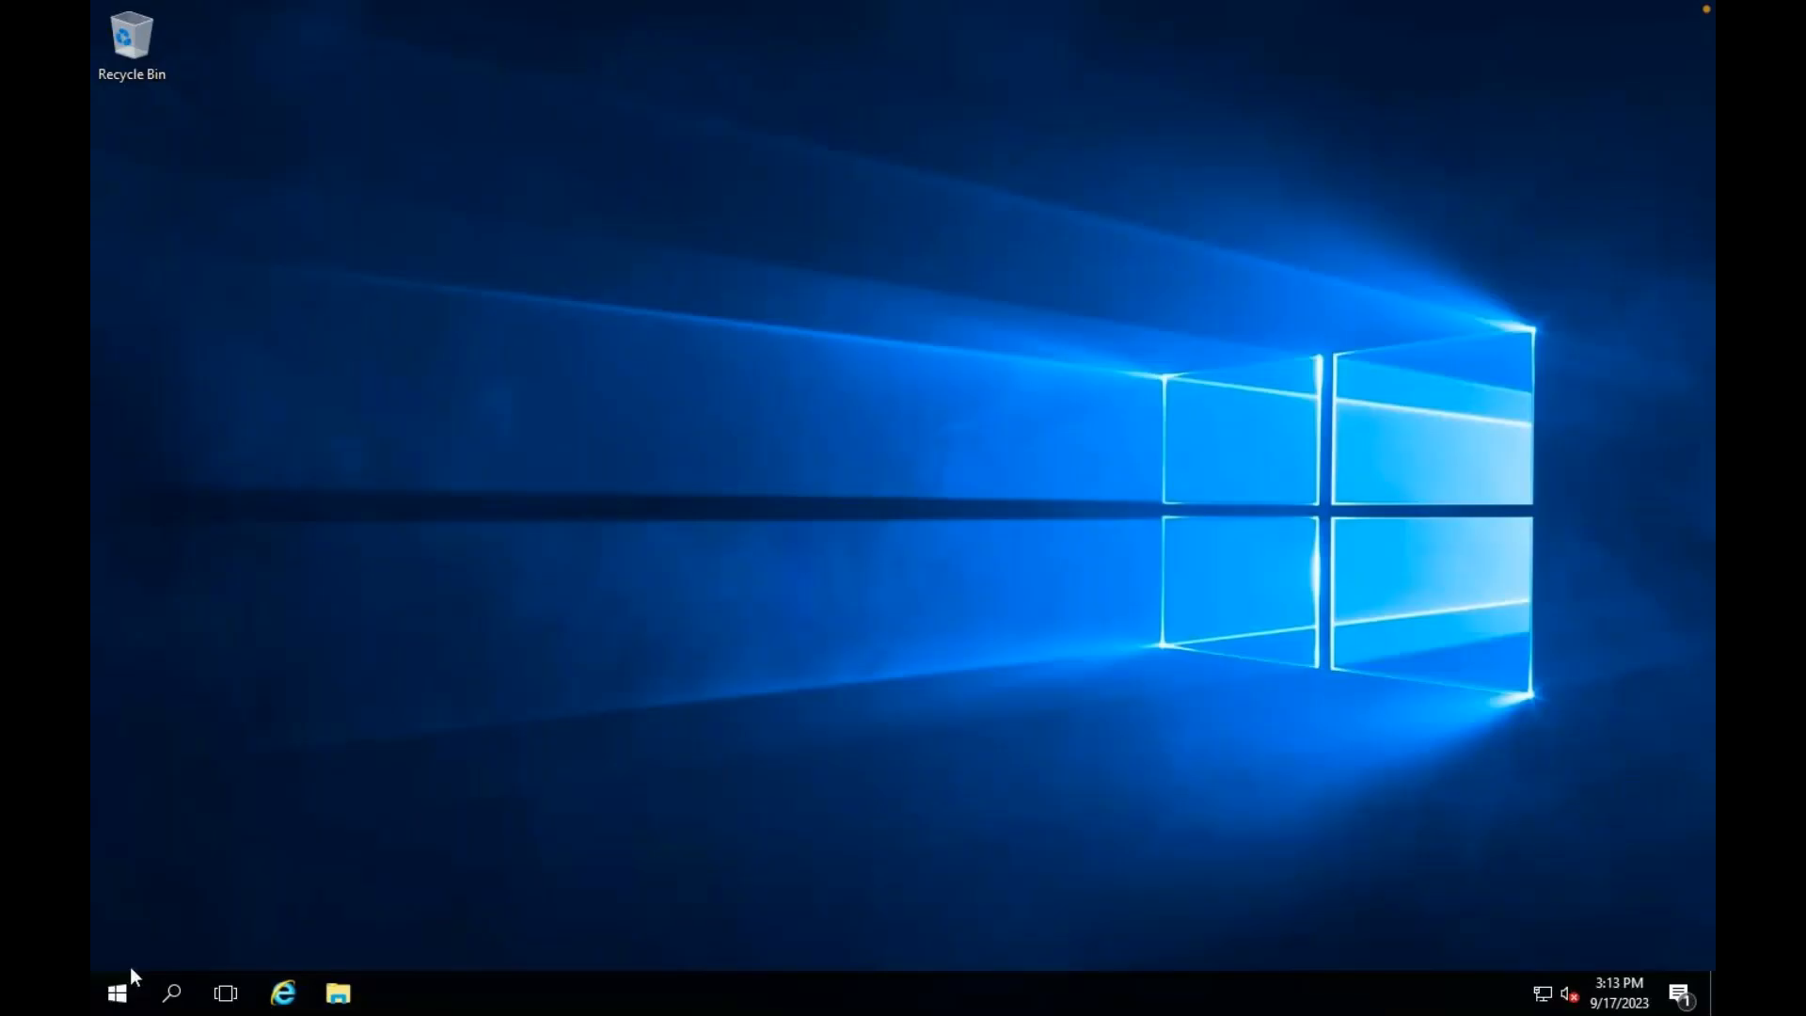
Step: Run diskmgmt.msc maximized to check Disks 0 and 1, then close the IIS tab for testvmss
right_click(124, 987)
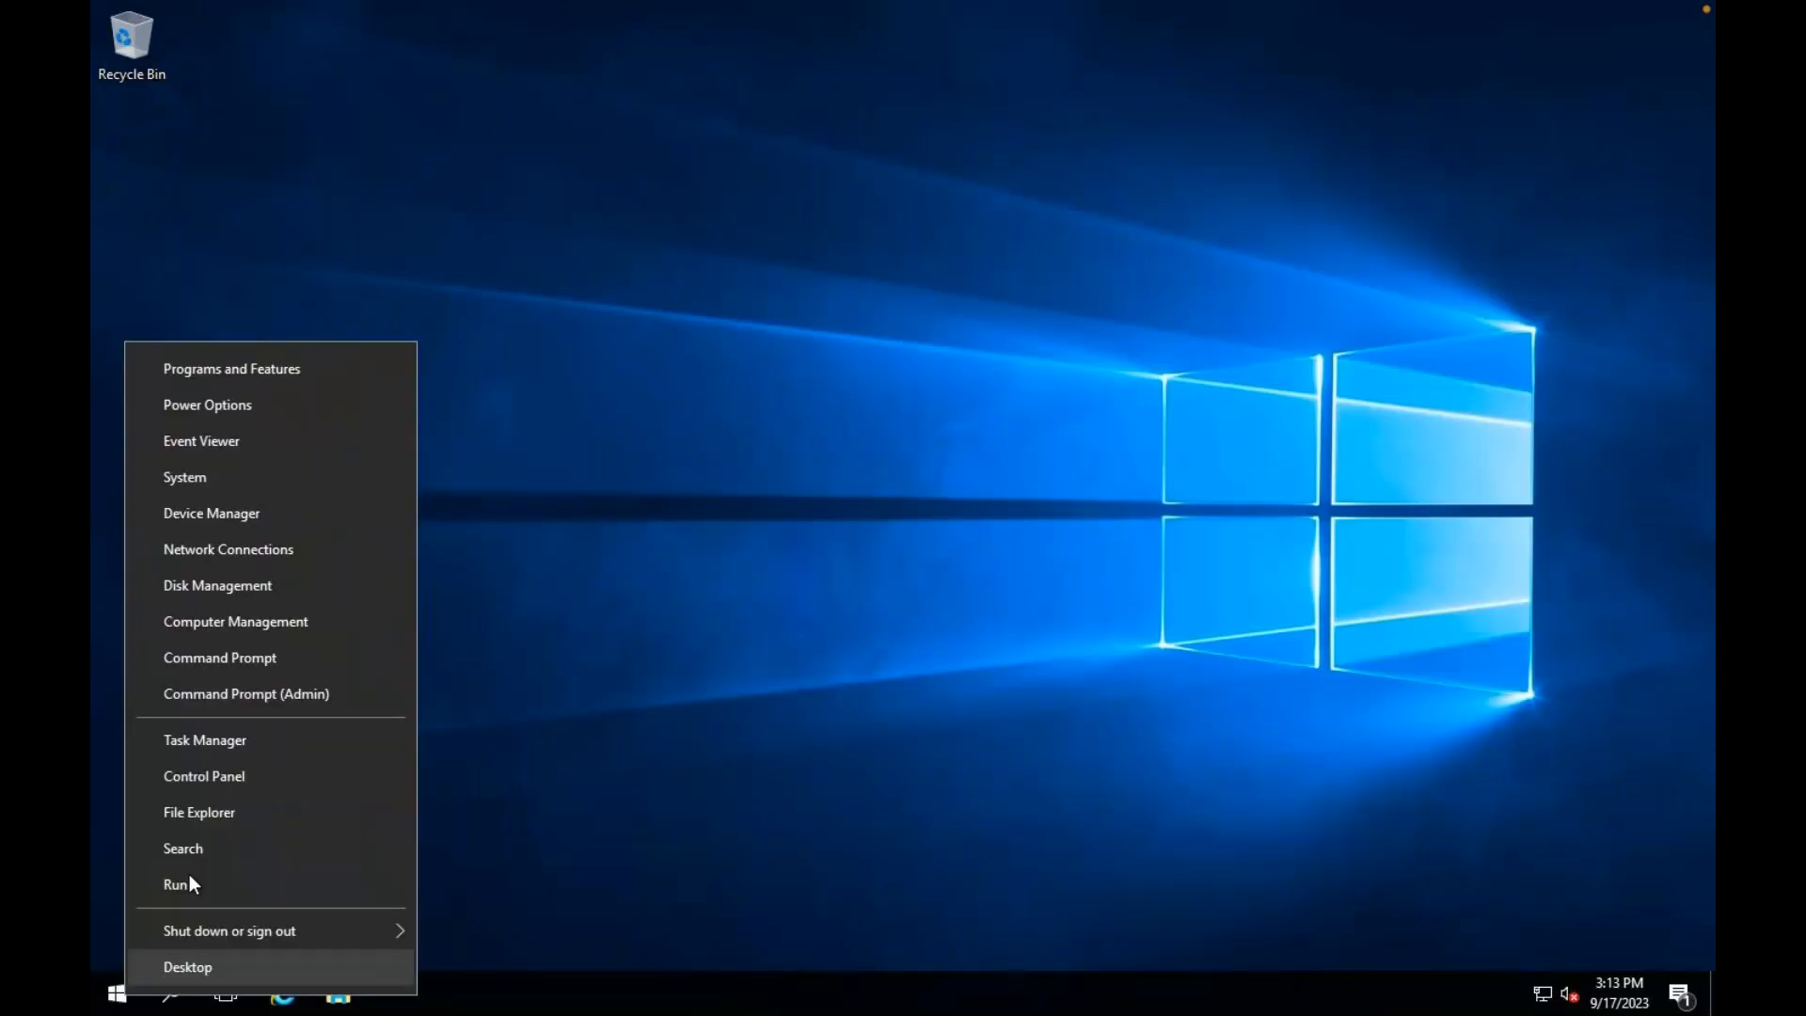
left_click(189, 875)
type("diskmg")
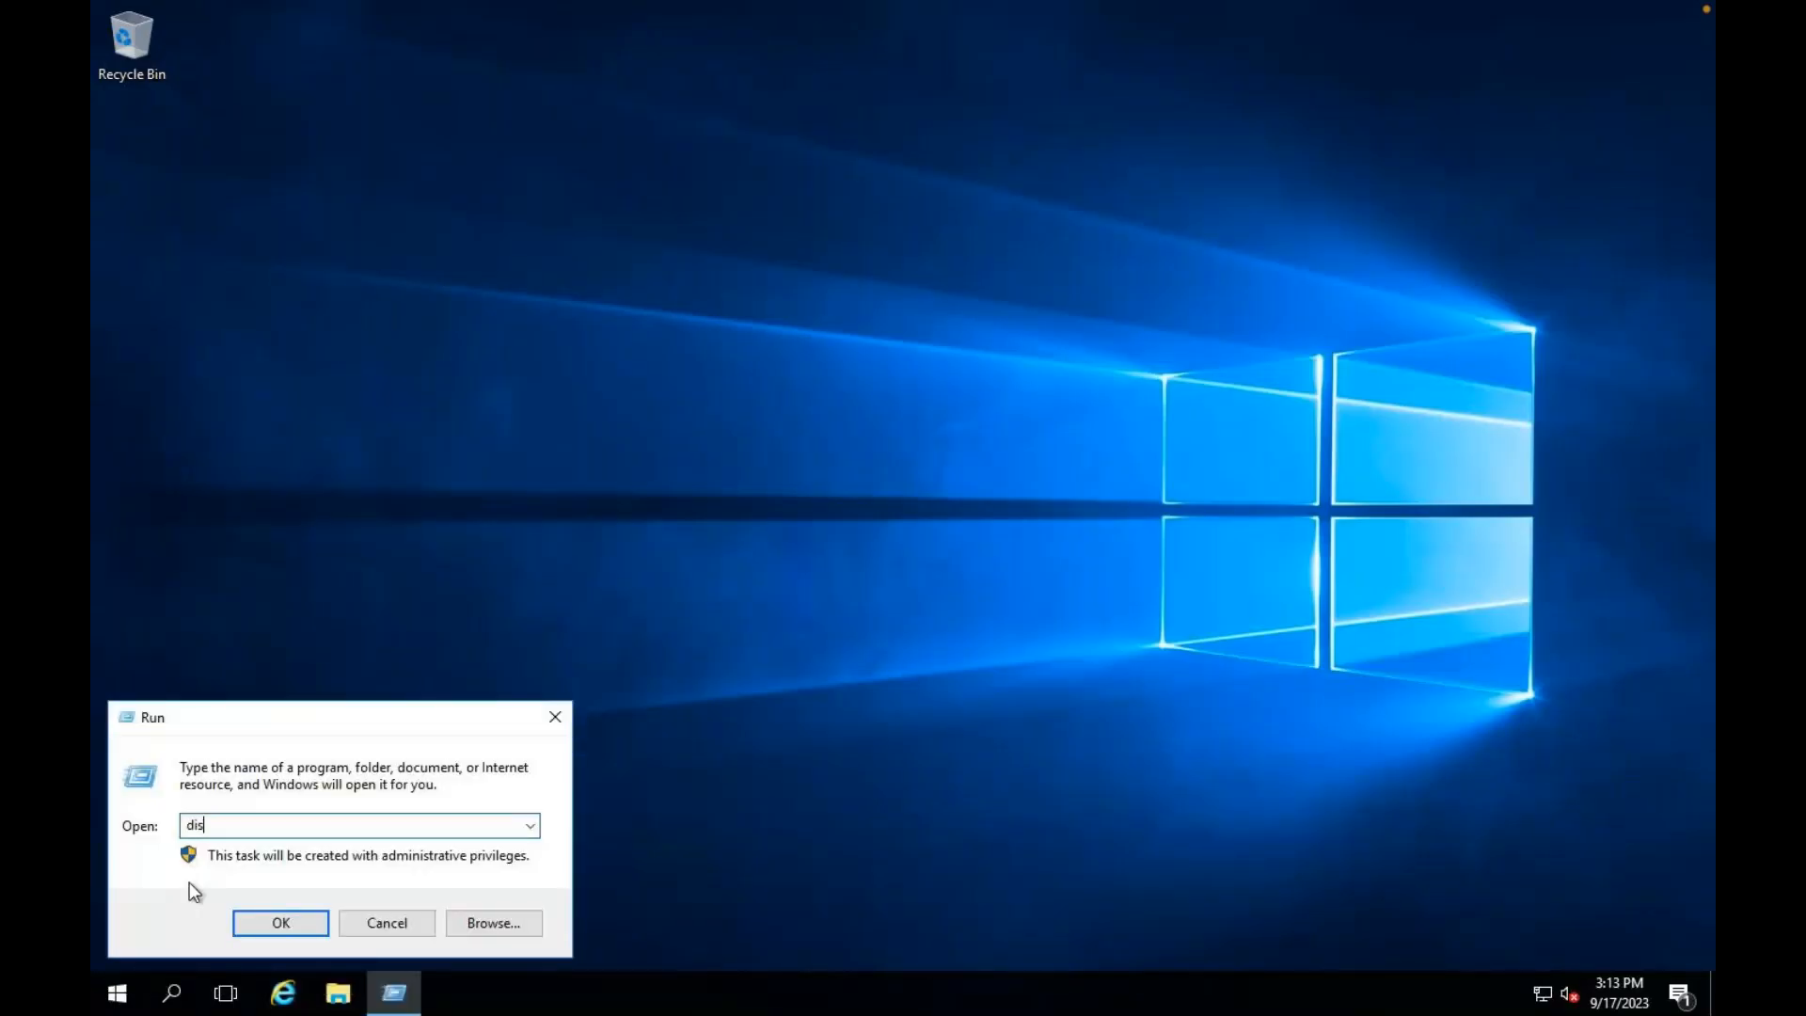
type("mt.msc")
key("Return")
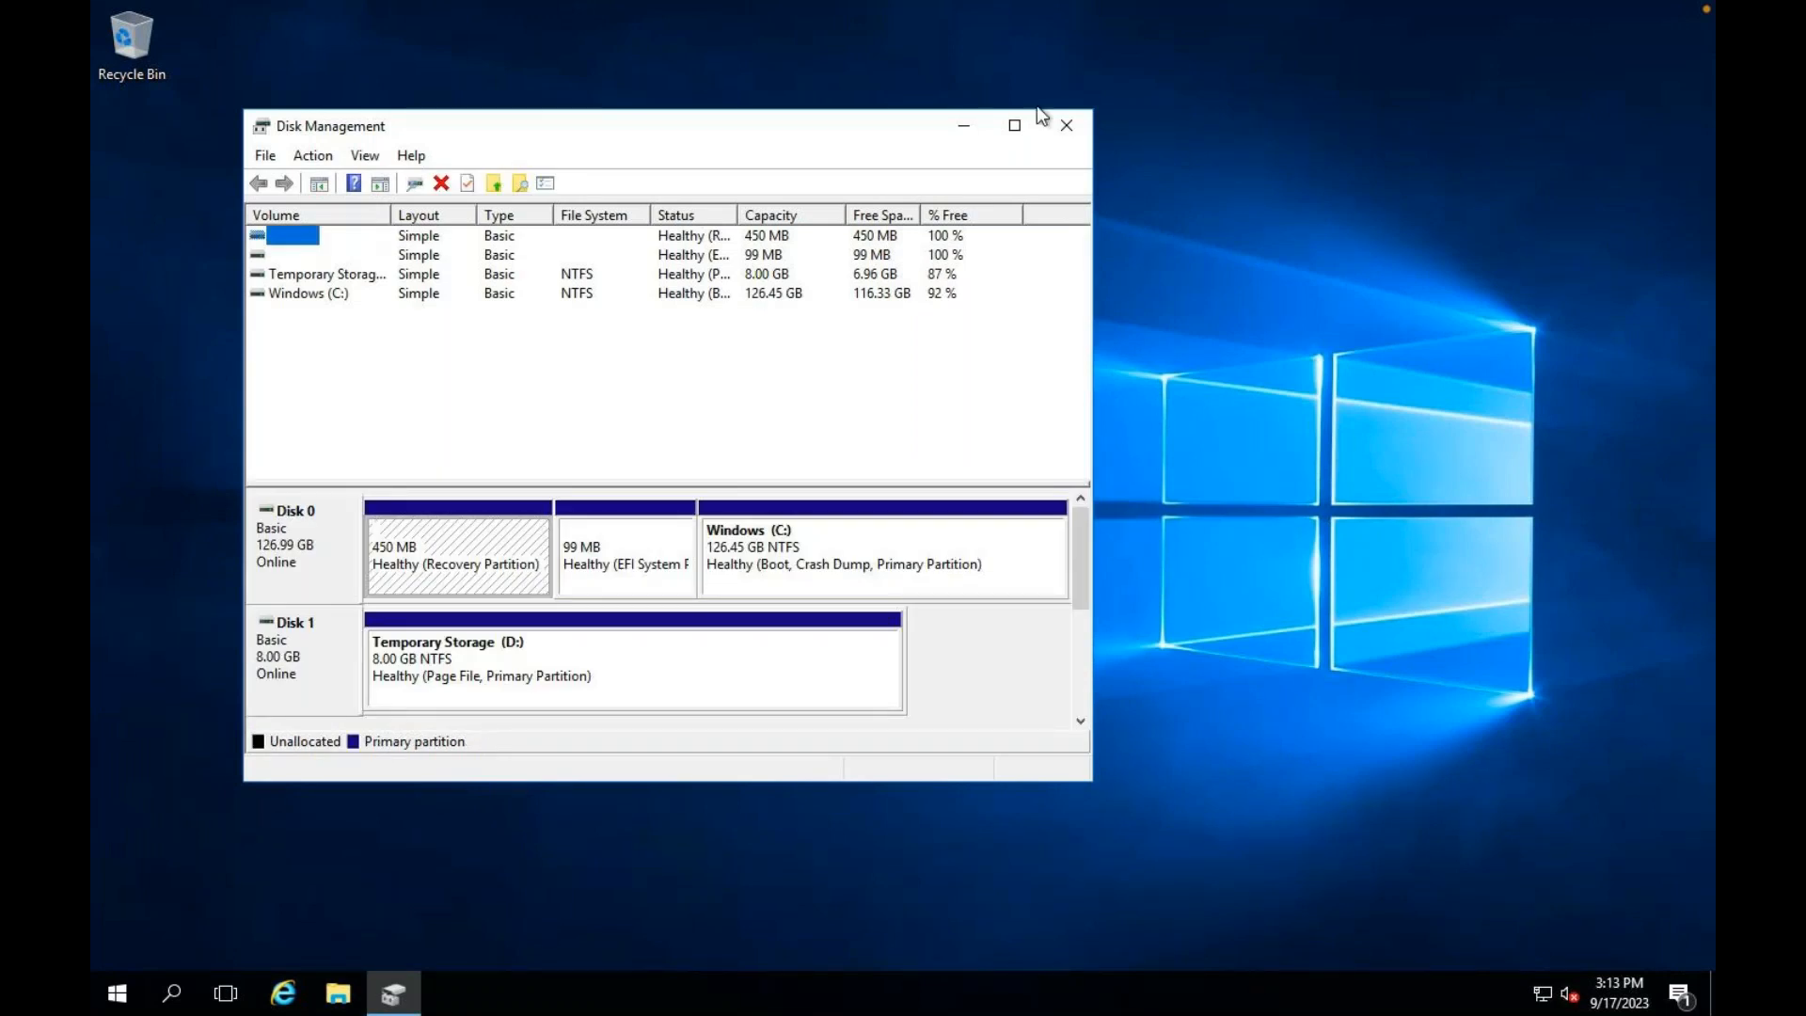
left_click(1015, 126)
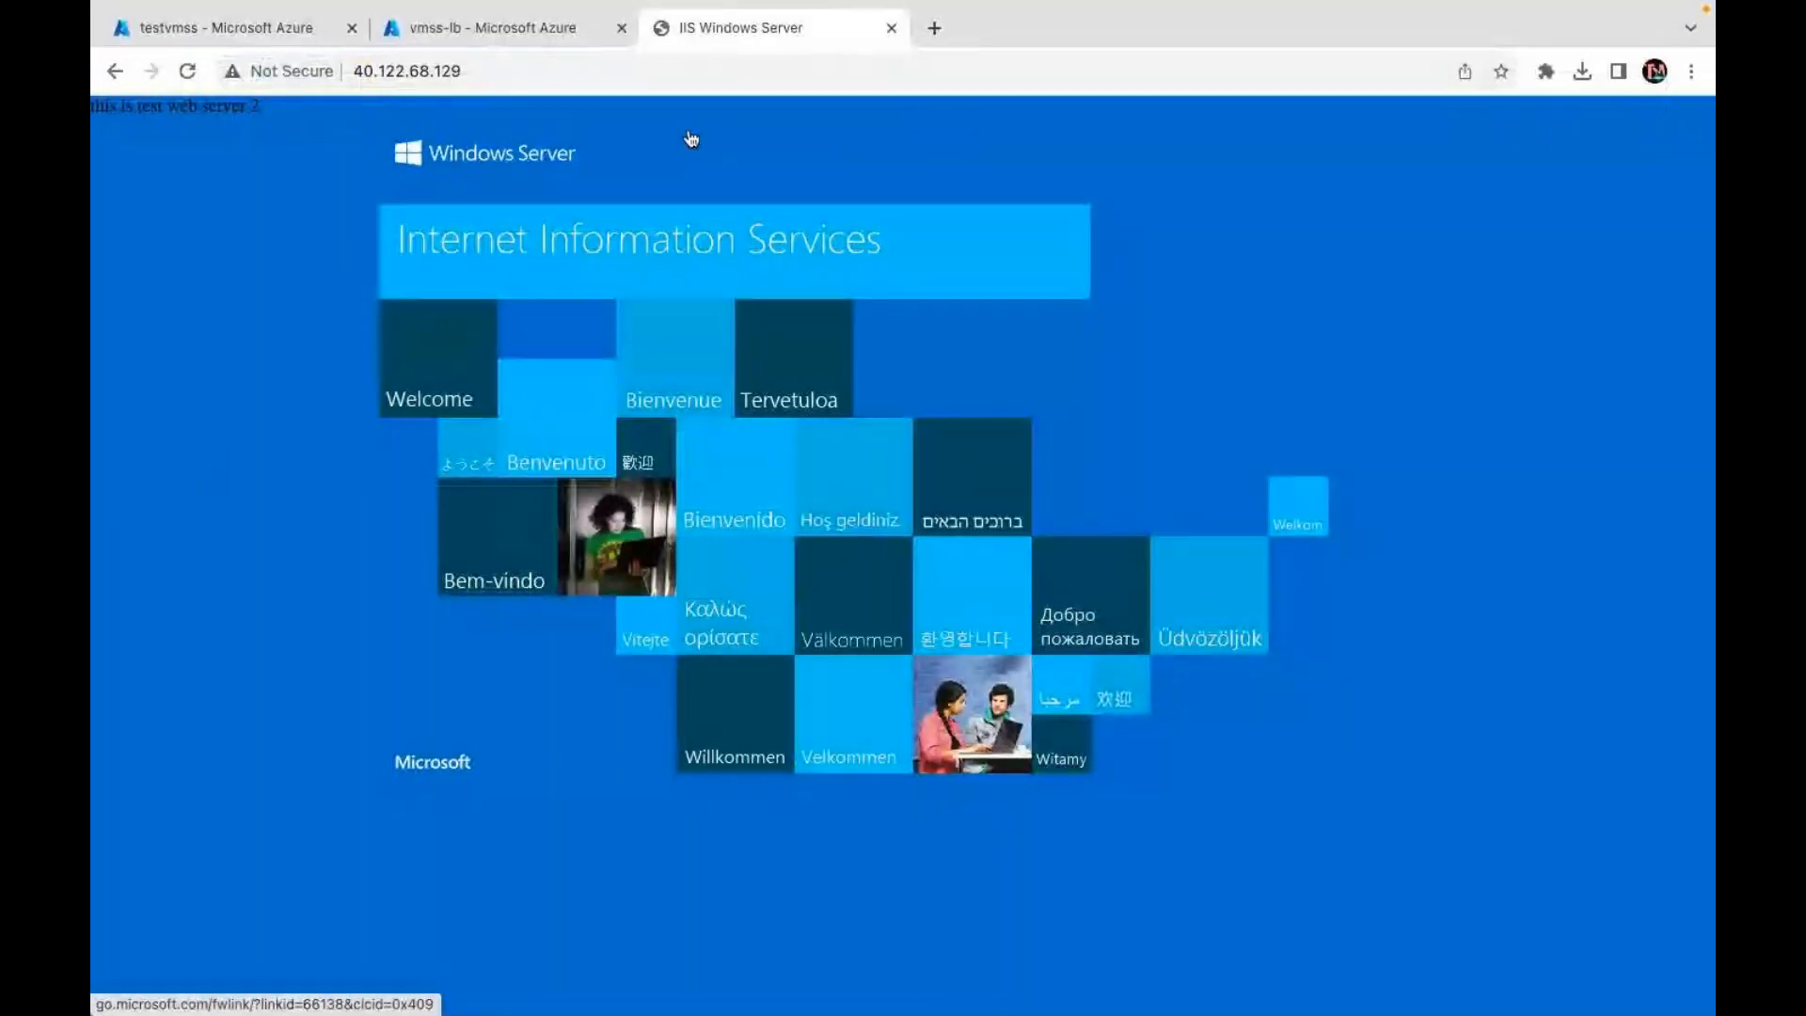
left_click(890, 29)
left_click(304, 34)
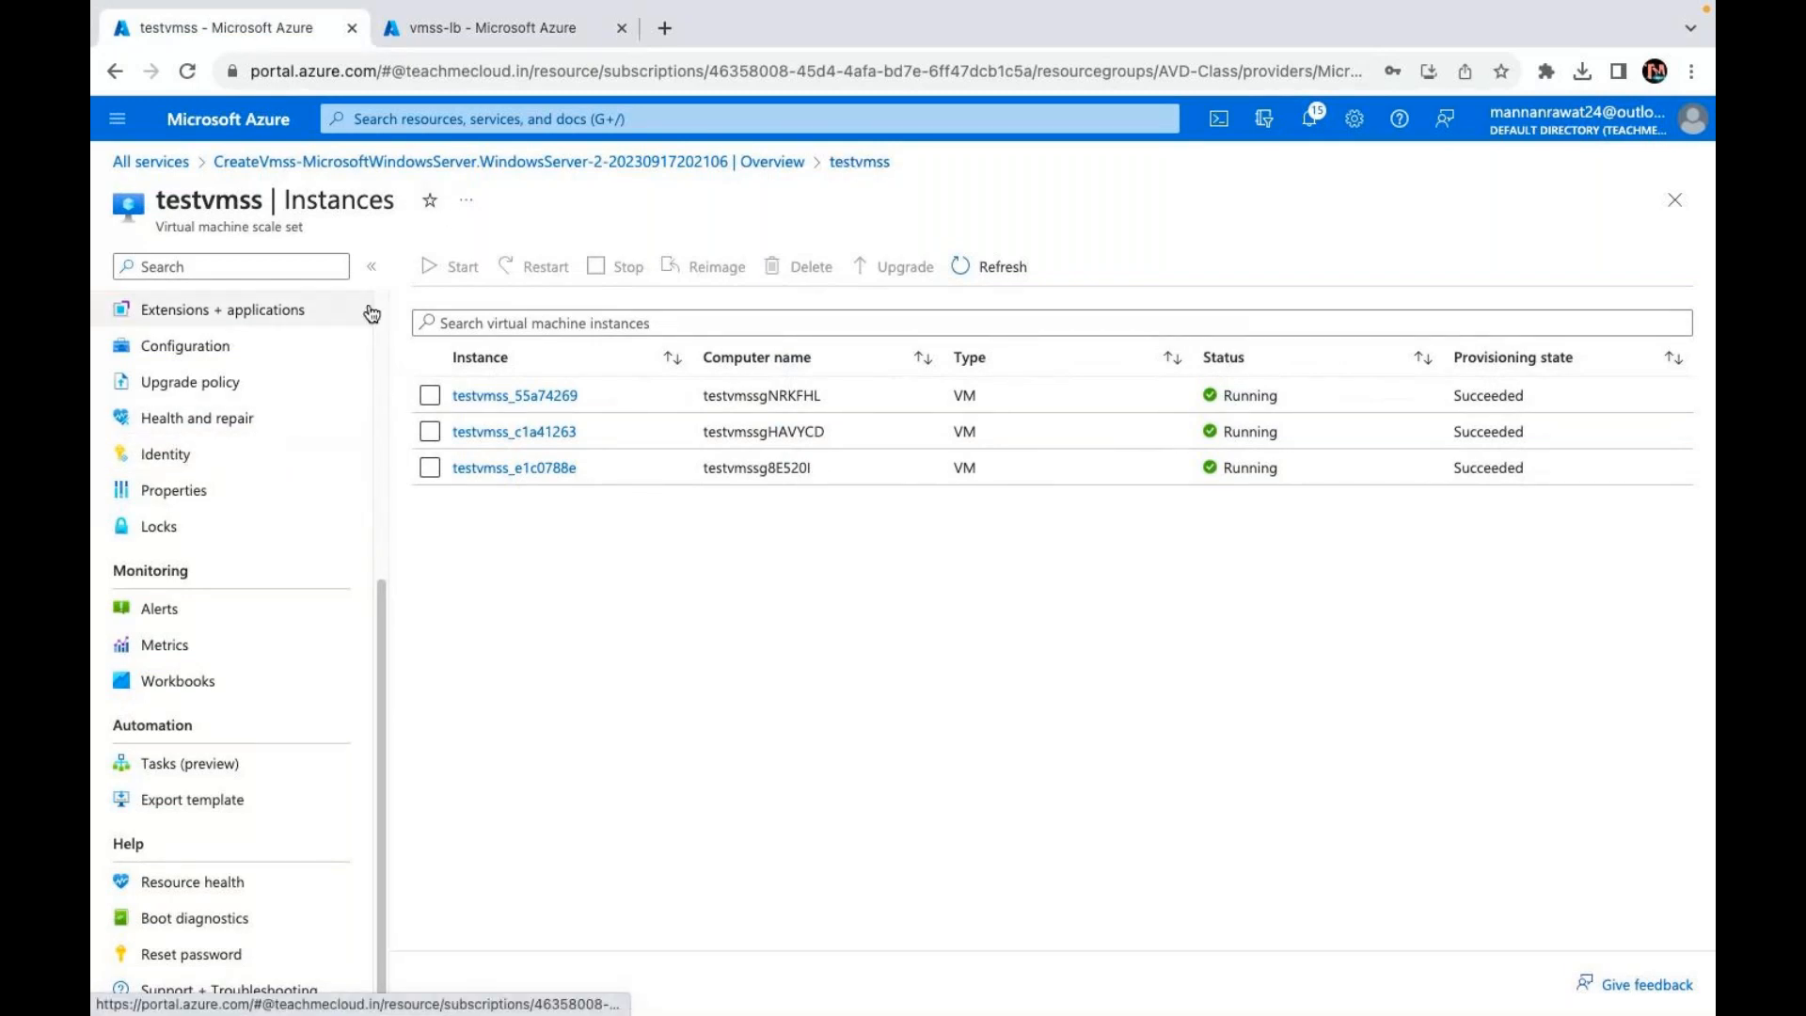
Step: Add a new 10 GiB data disk at LUN 0 in testvmss's Disks settings and save
scroll(160, 578, "up", 5)
left_click(158, 645)
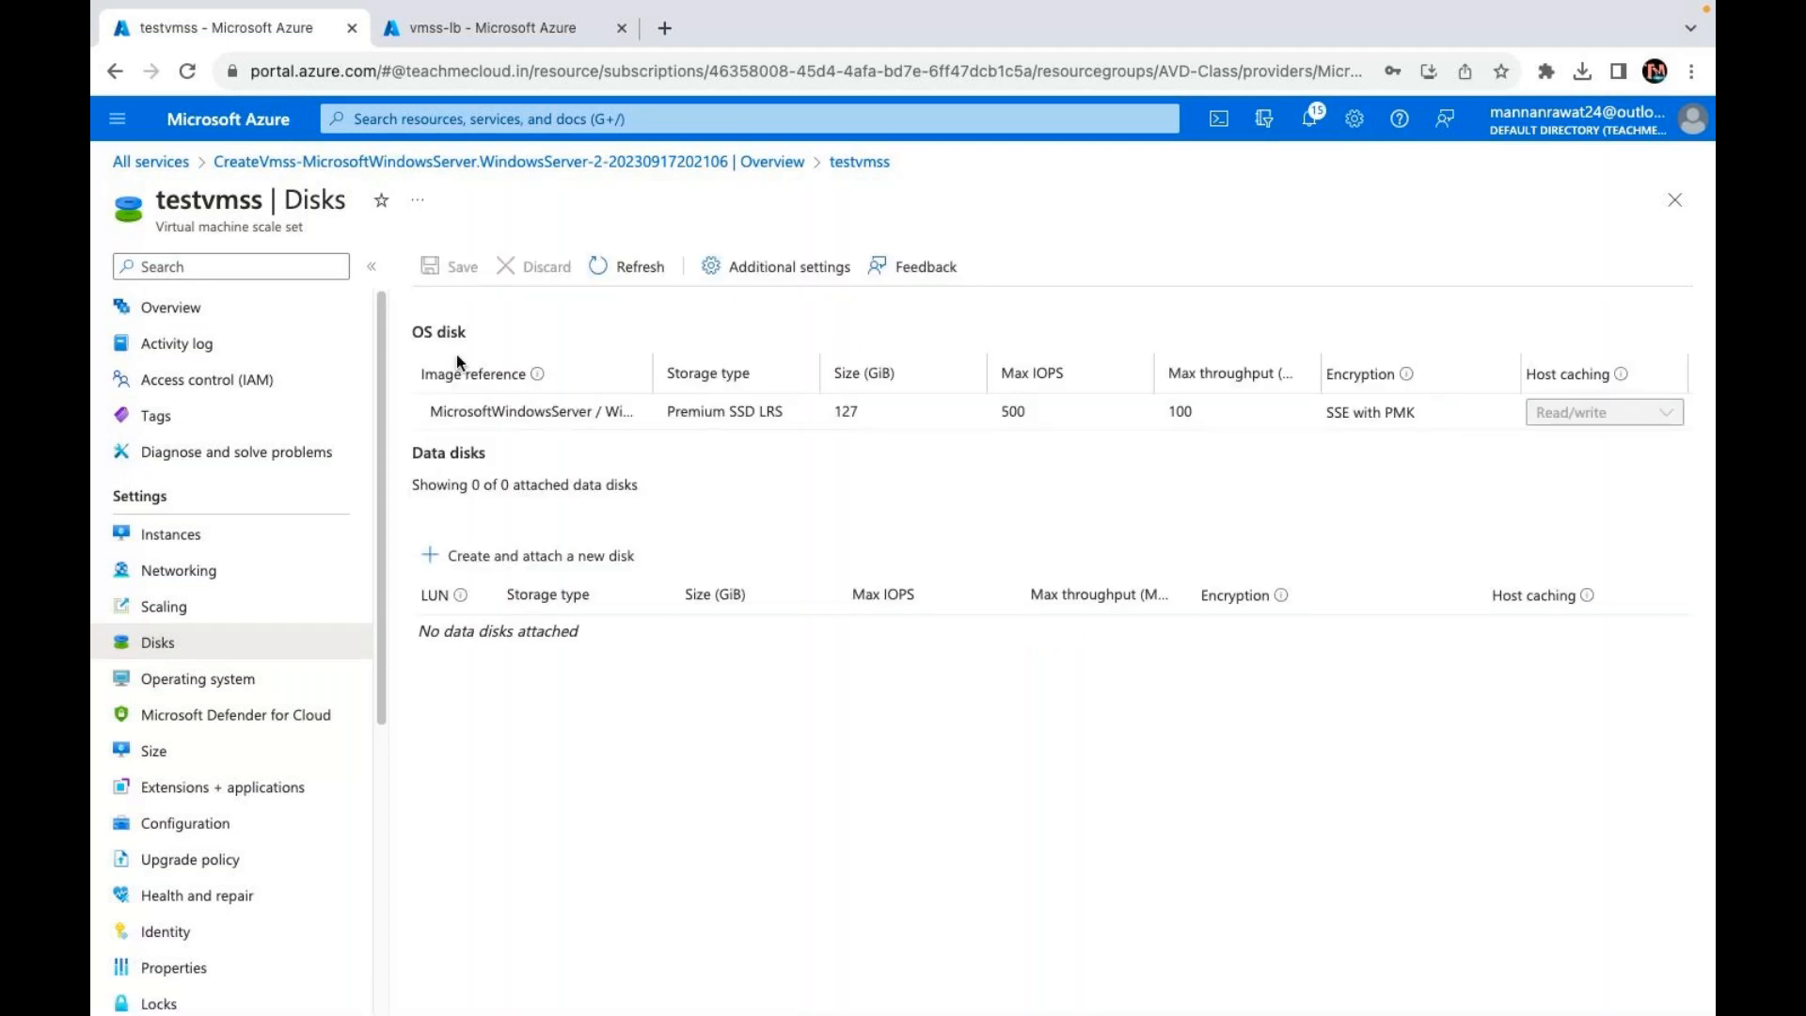
left_click(527, 555)
left_click(466, 635)
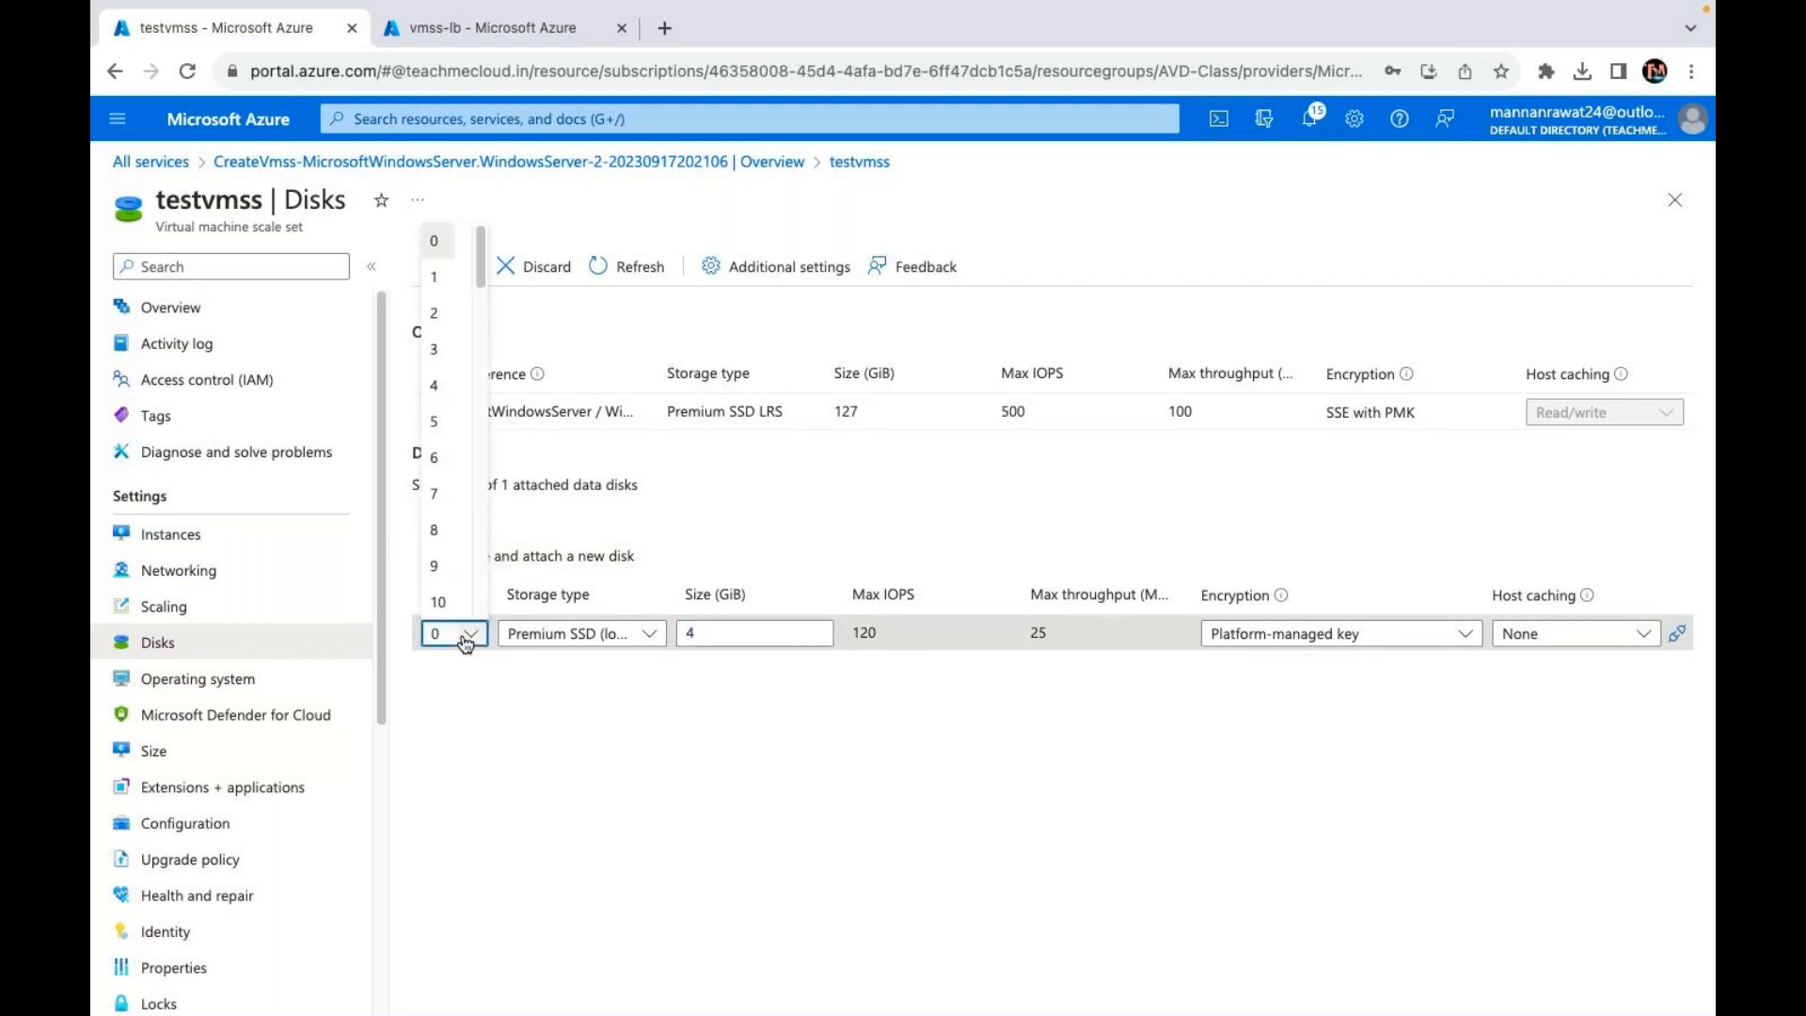
left_click(722, 632)
key("BackSpace")
type("1")
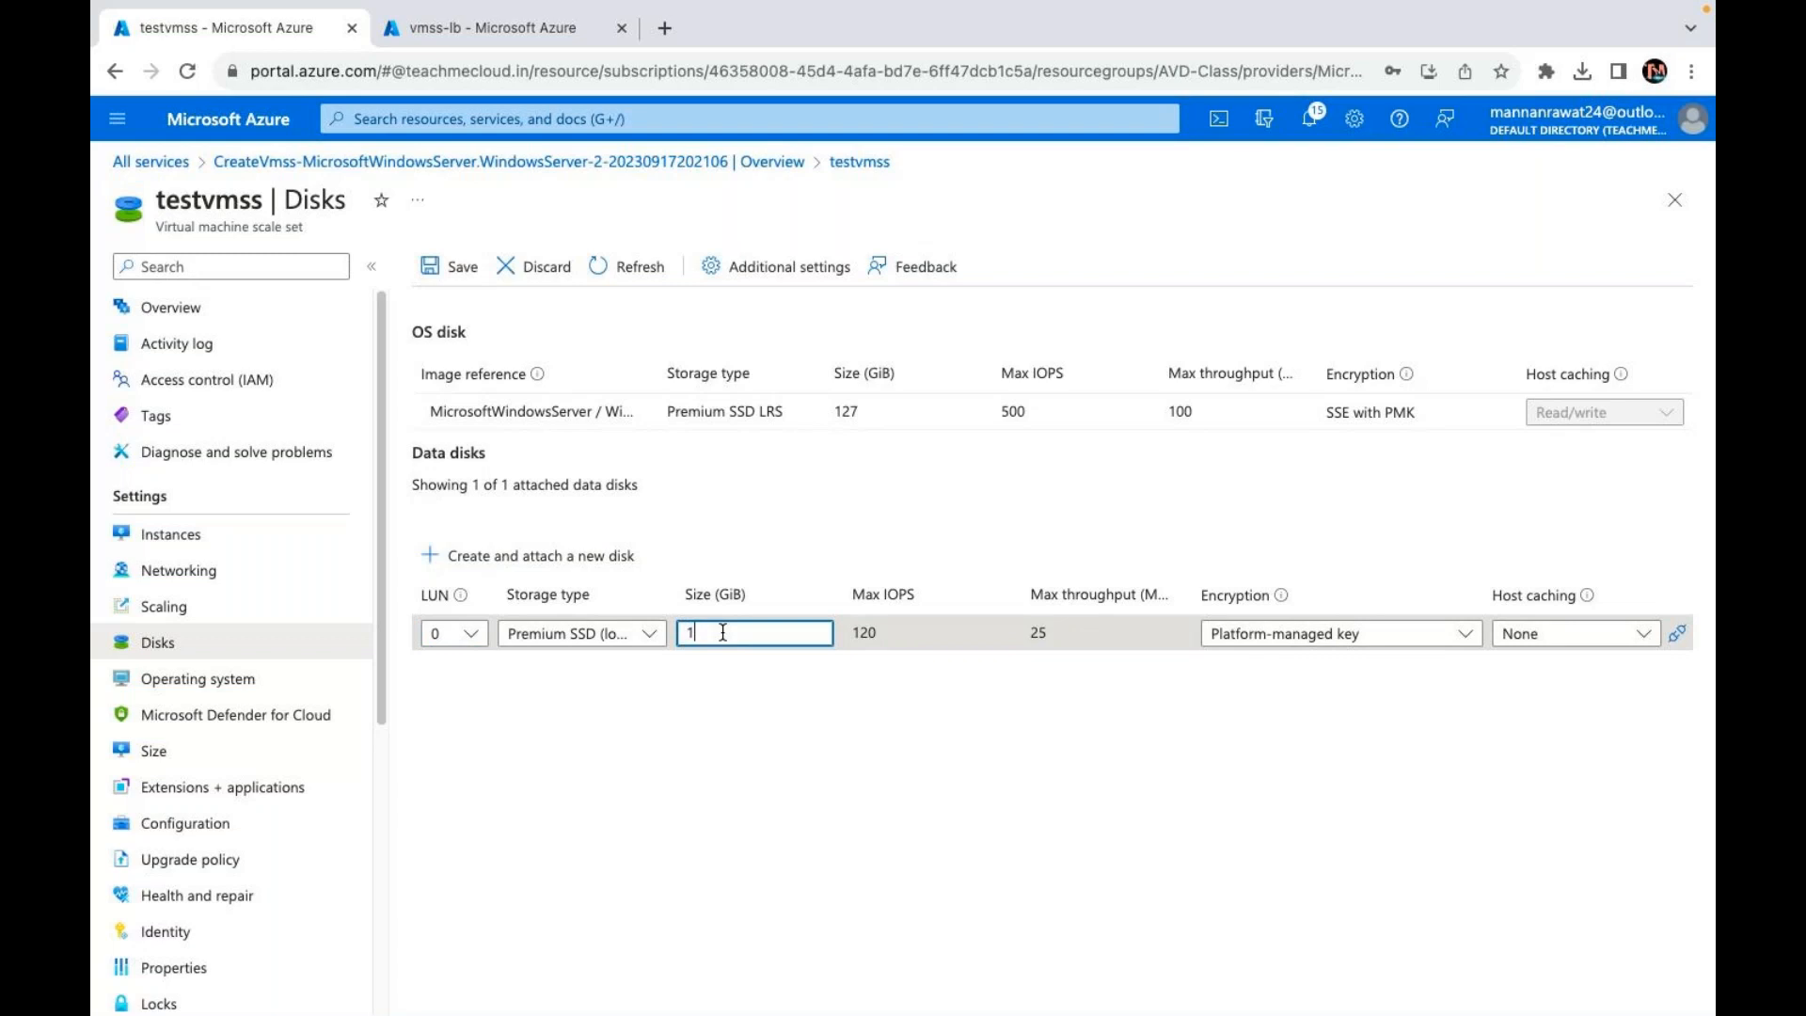
type("0")
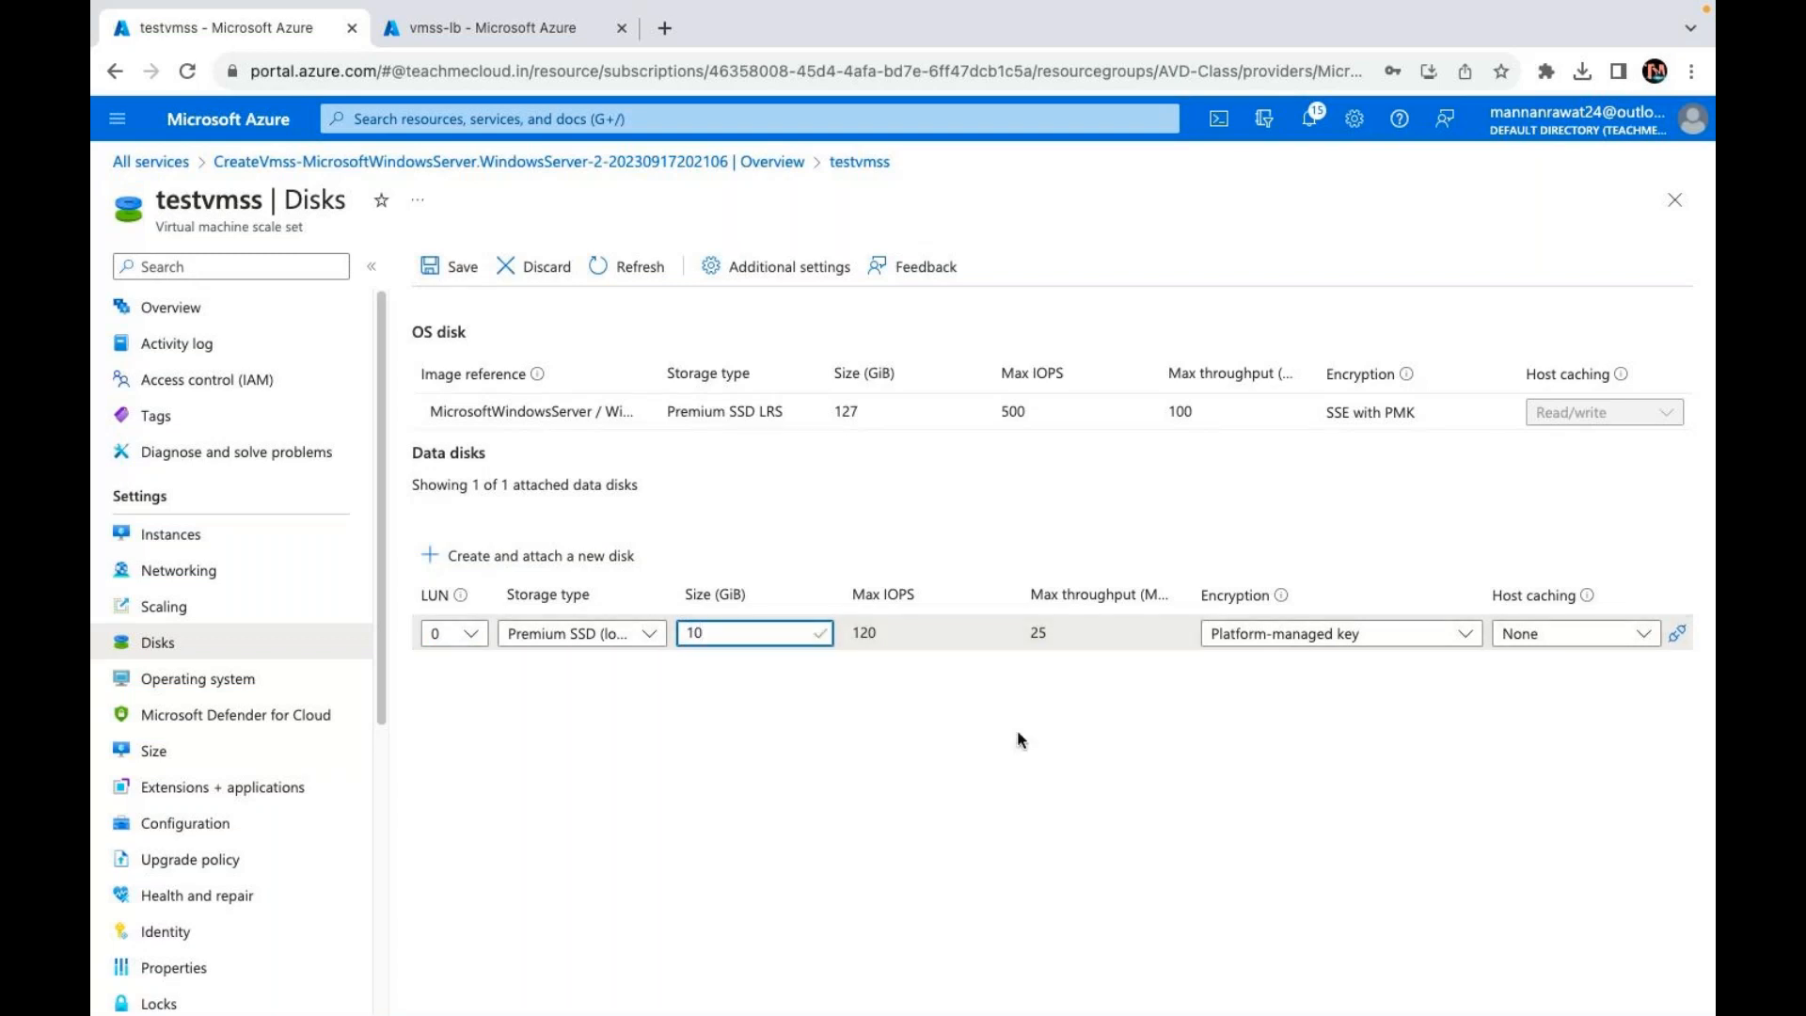
left_click(437, 269)
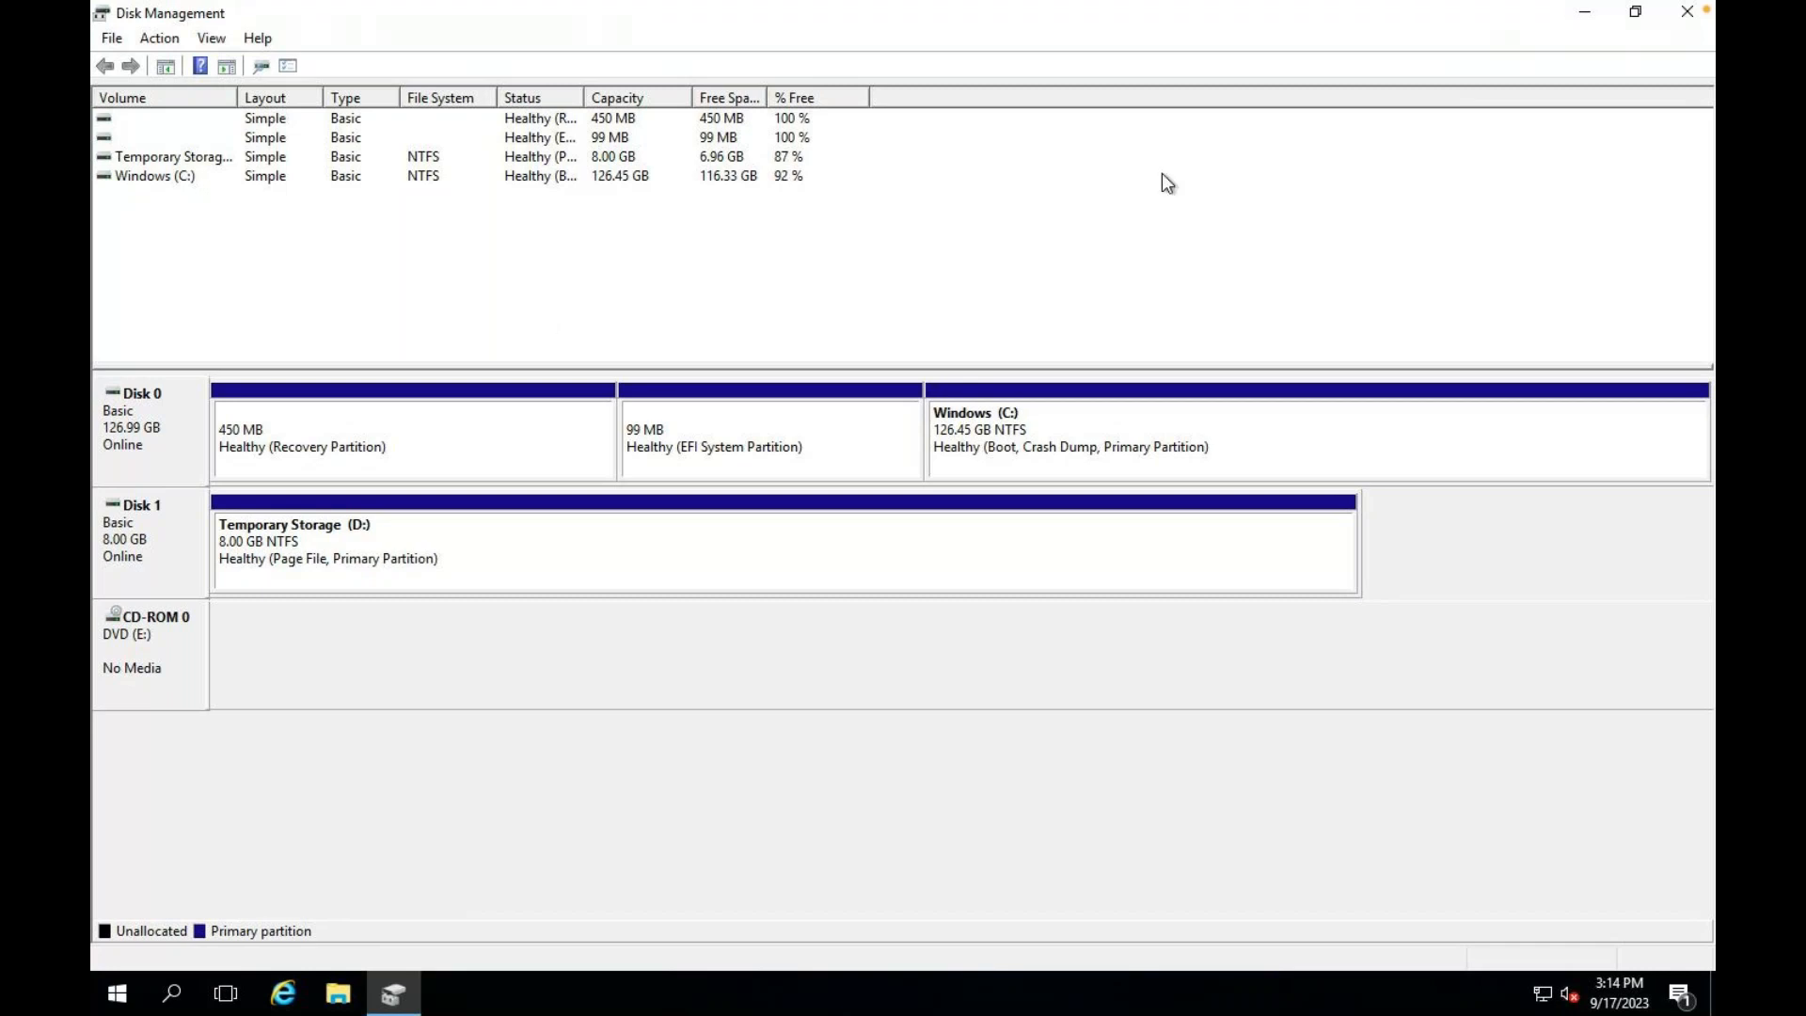
Step: Restart Disk Management maximized on the server, then switch back to the Azure testvmss Disks page
left_click(1687, 12)
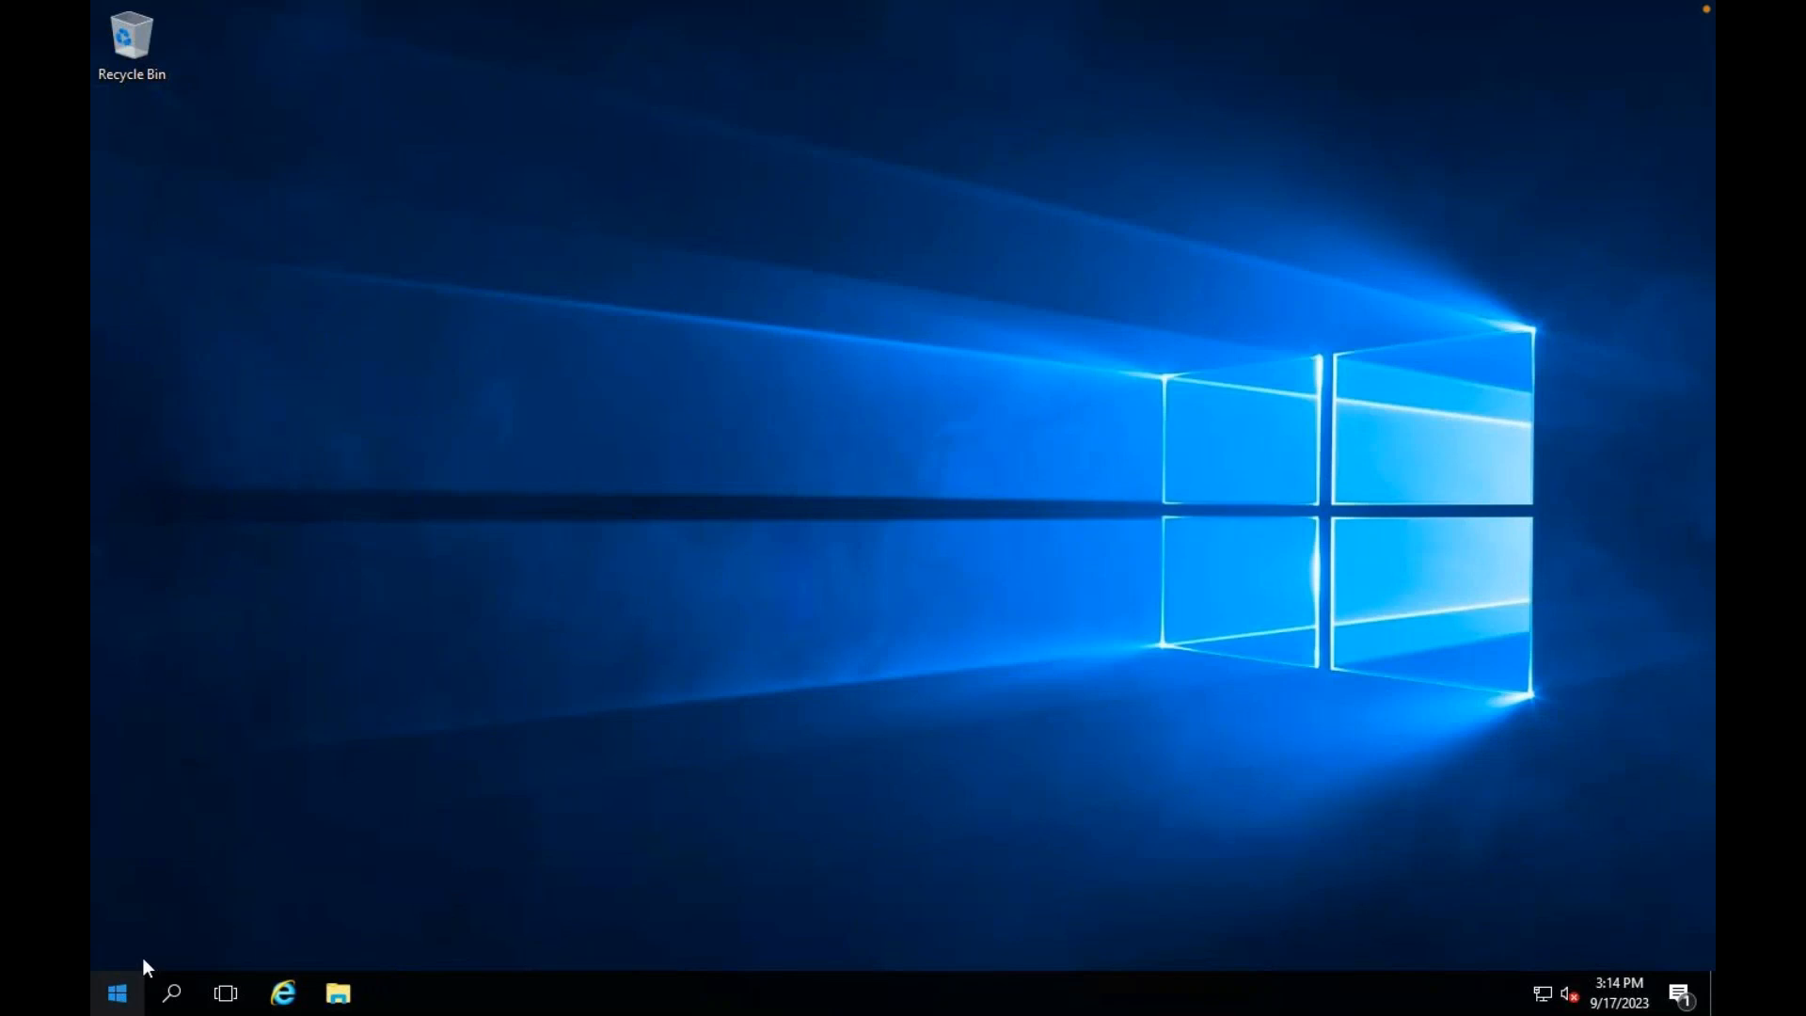
right_click(120, 994)
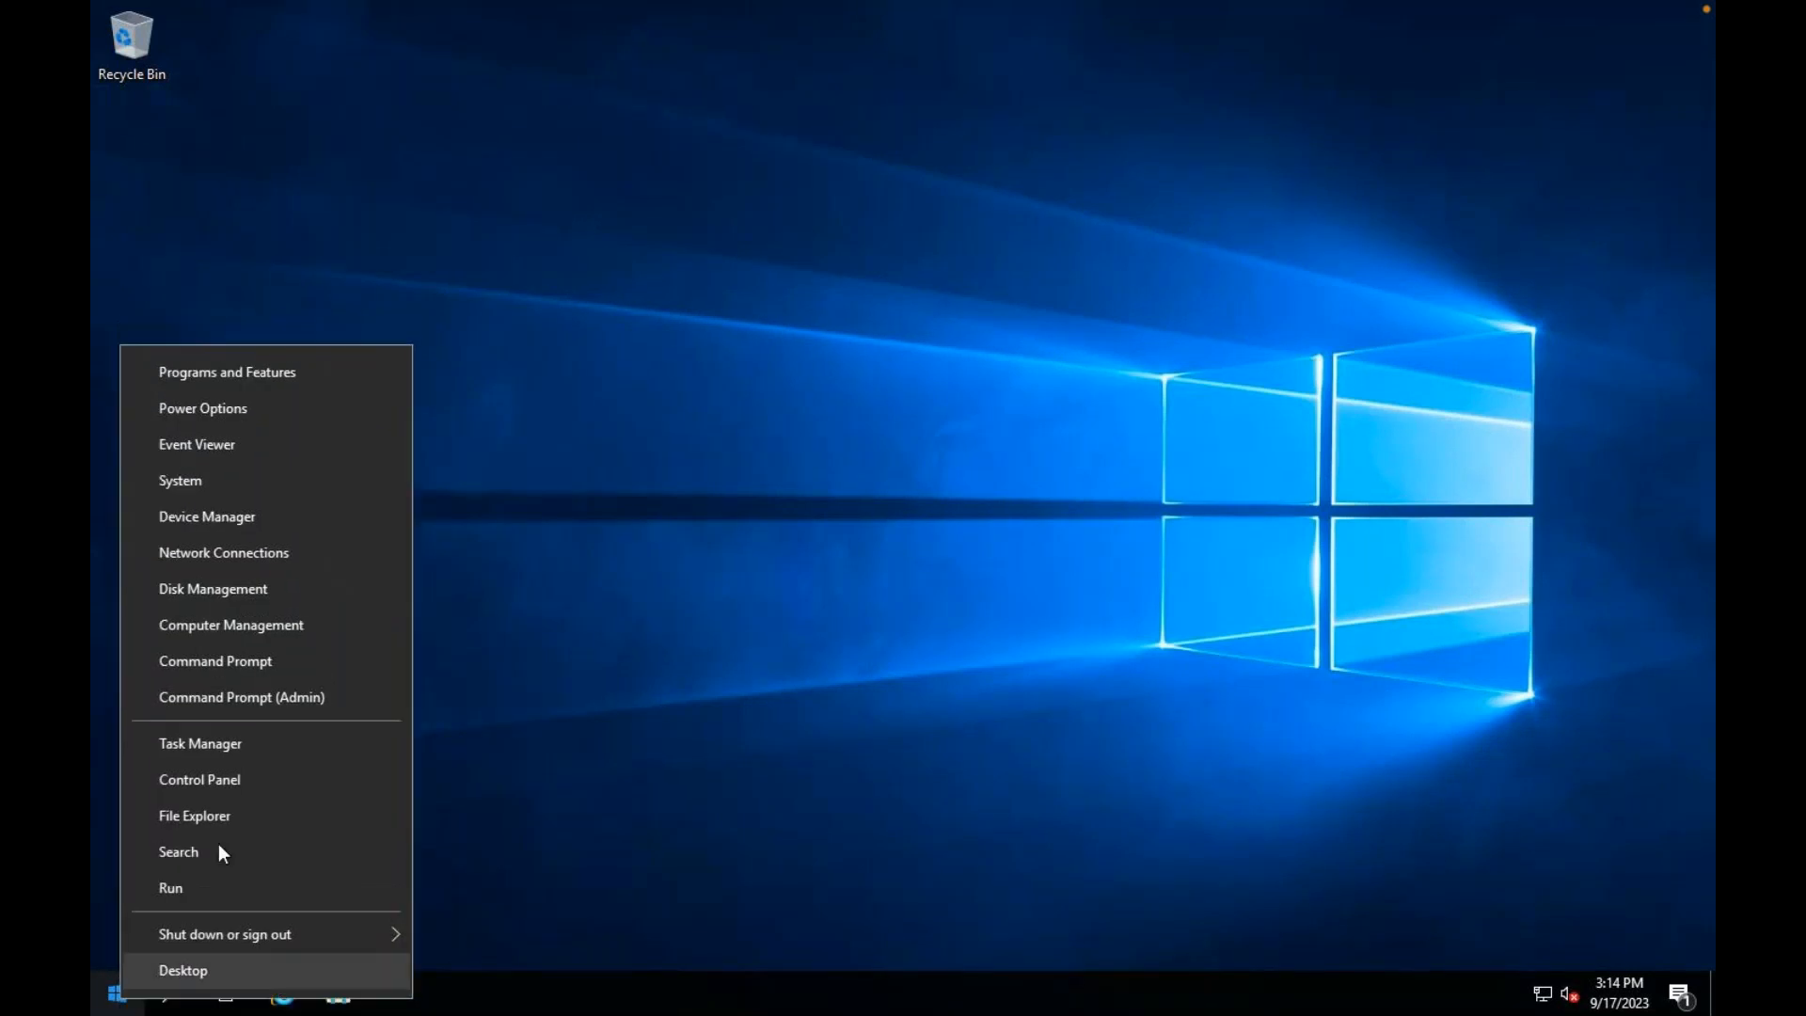
left_click(189, 889)
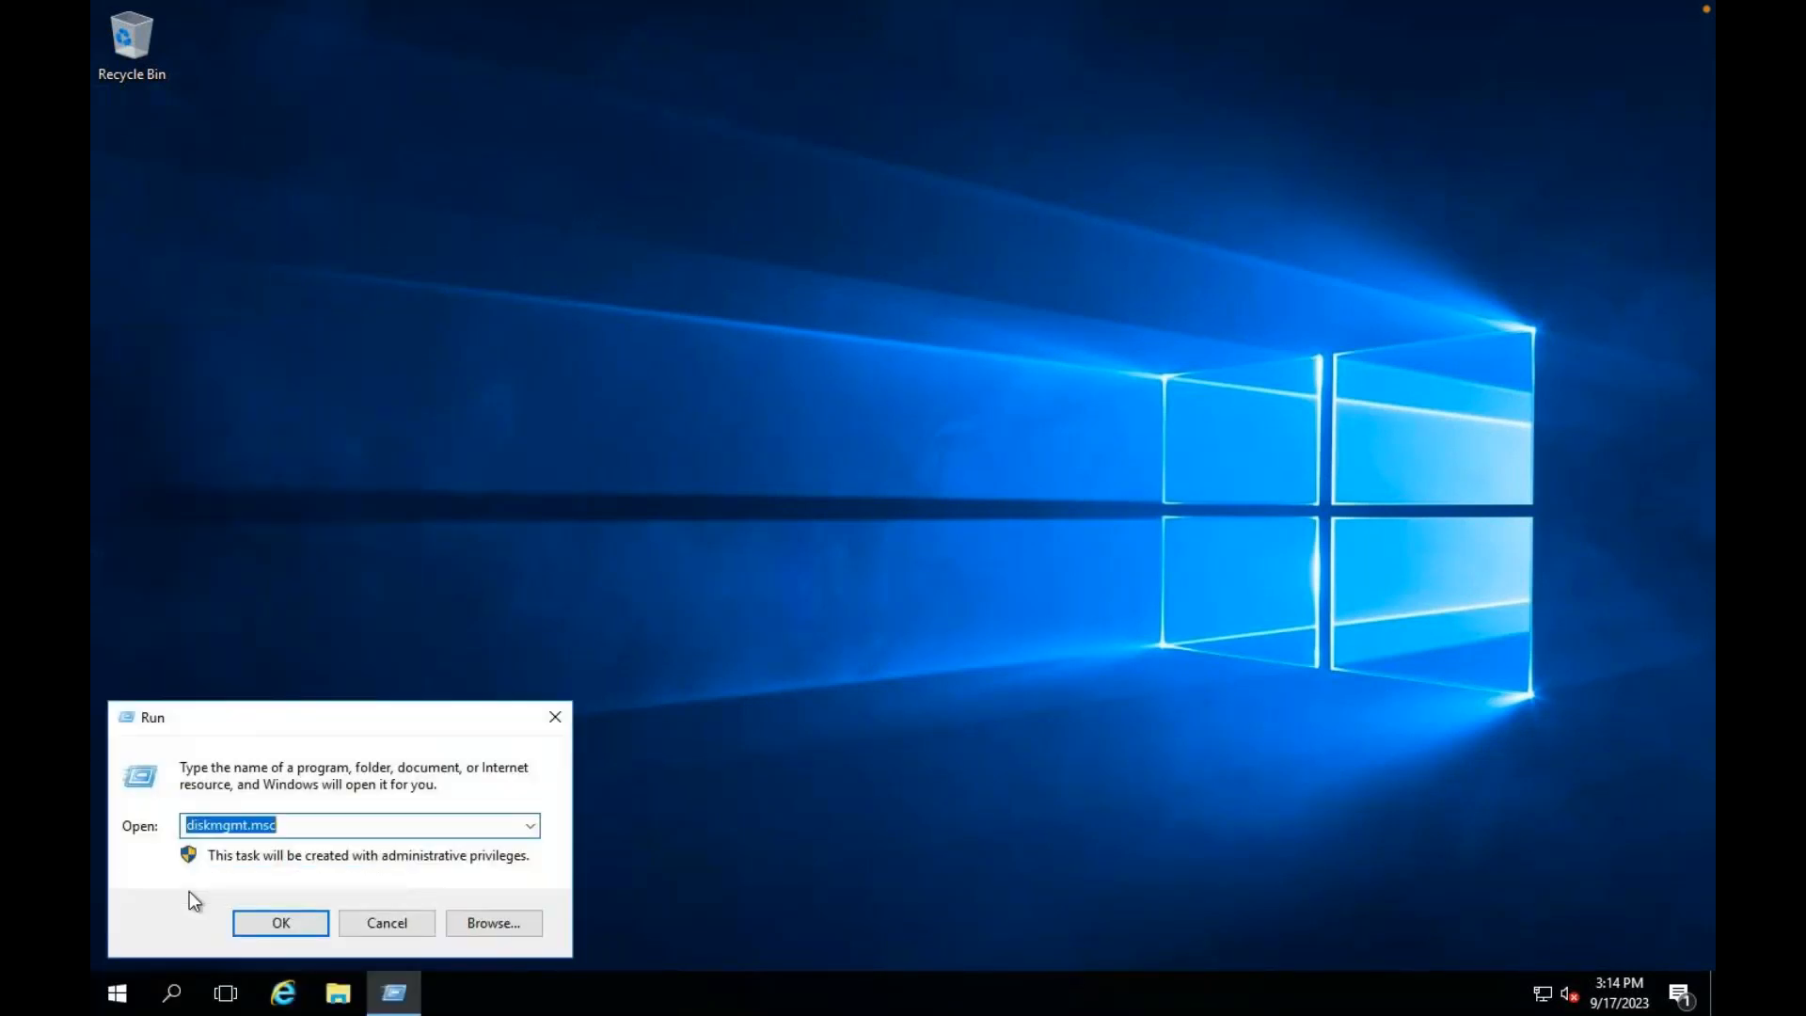
key("Return")
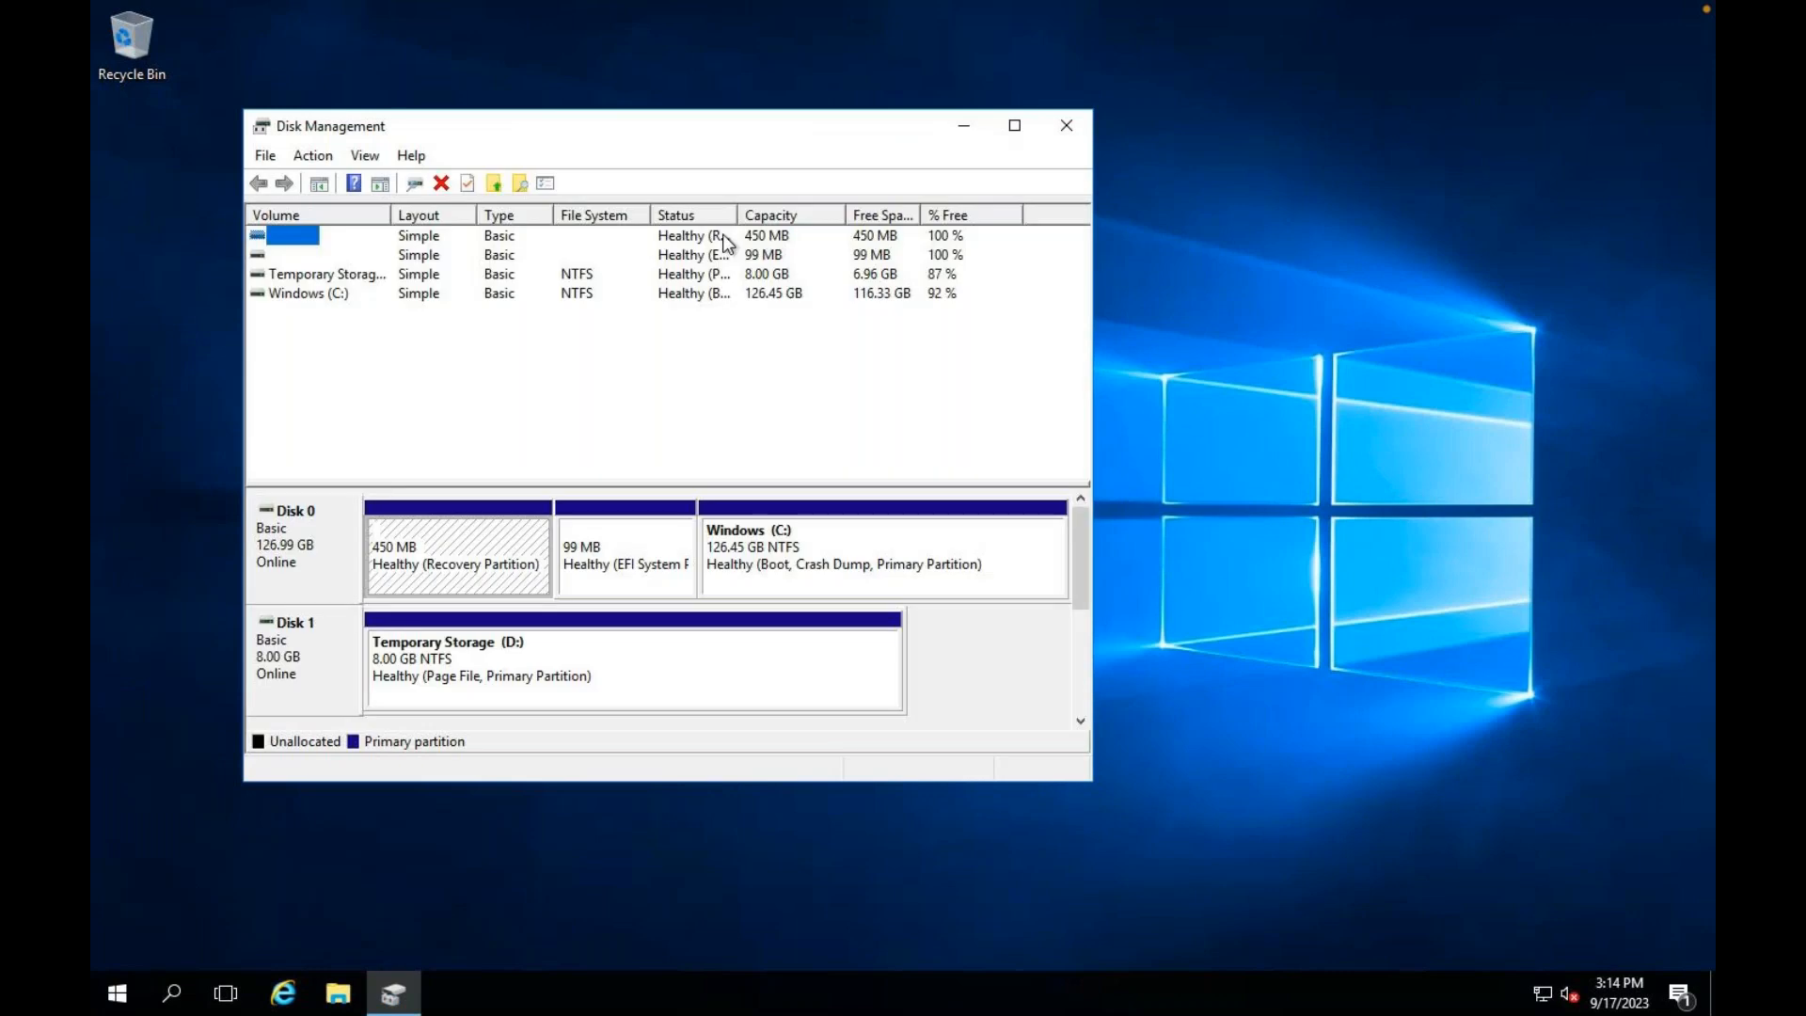
left_click(1014, 128)
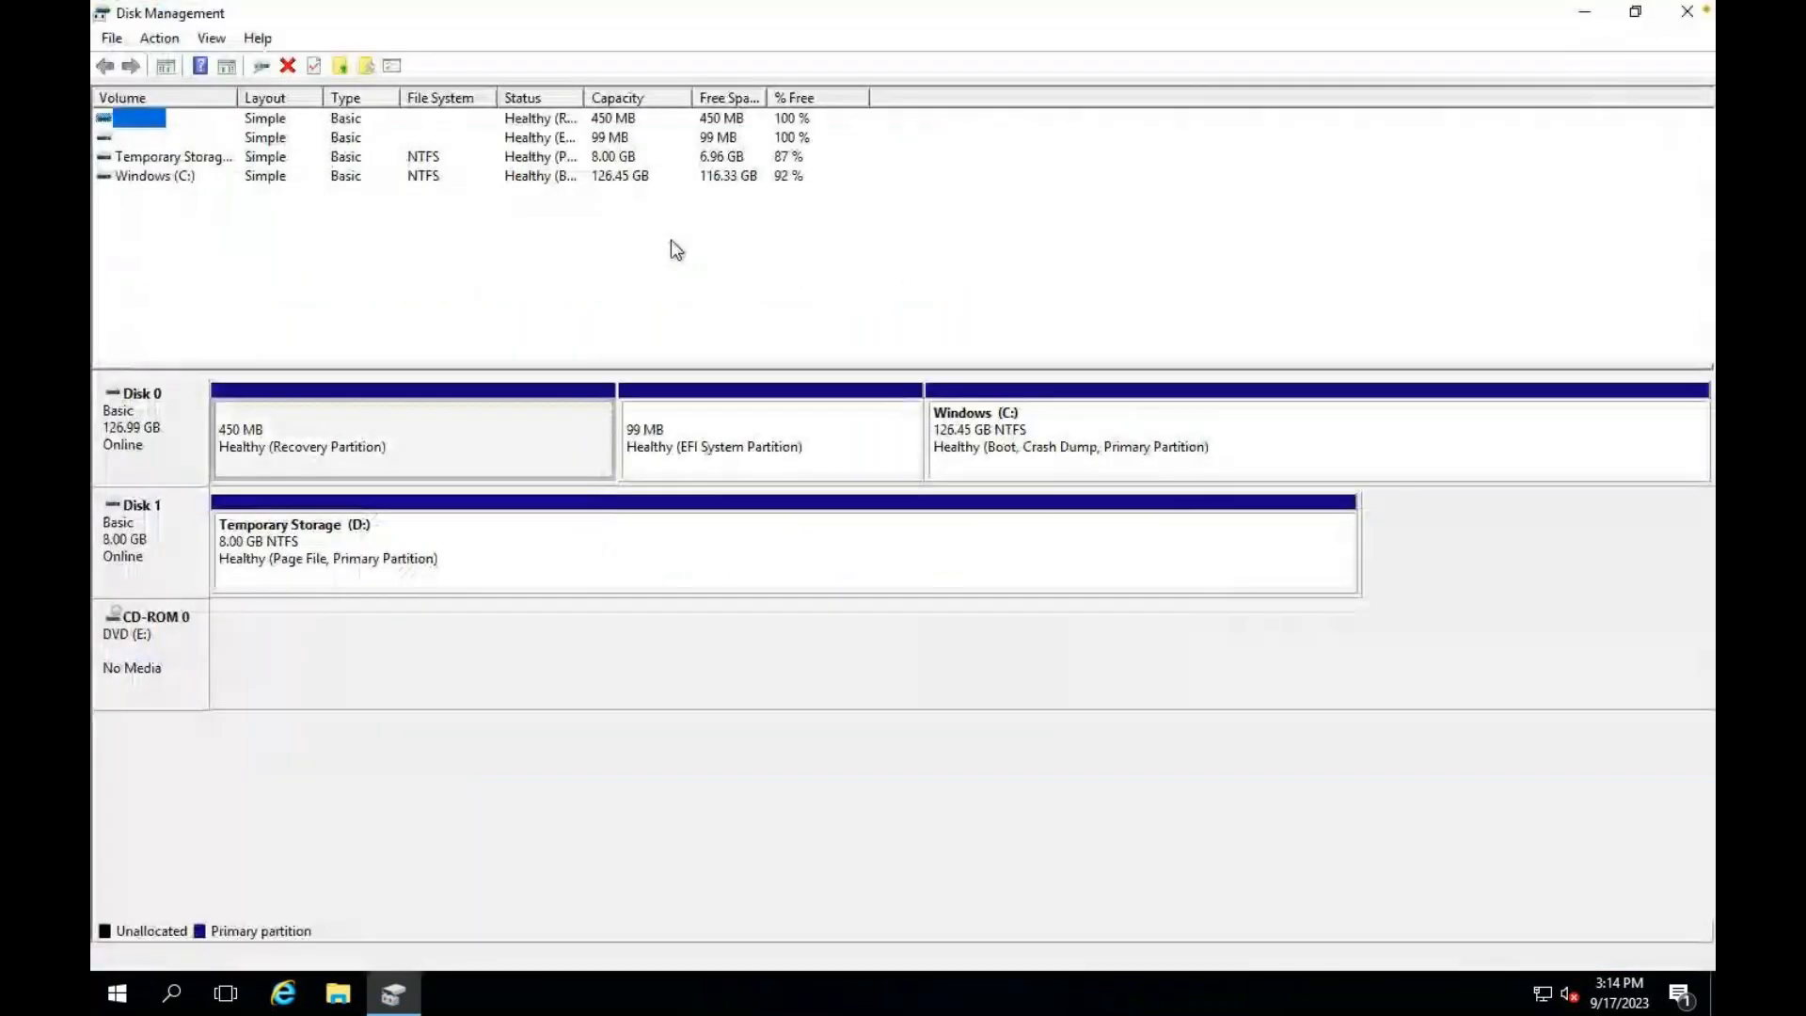
key("ctrl+Right")
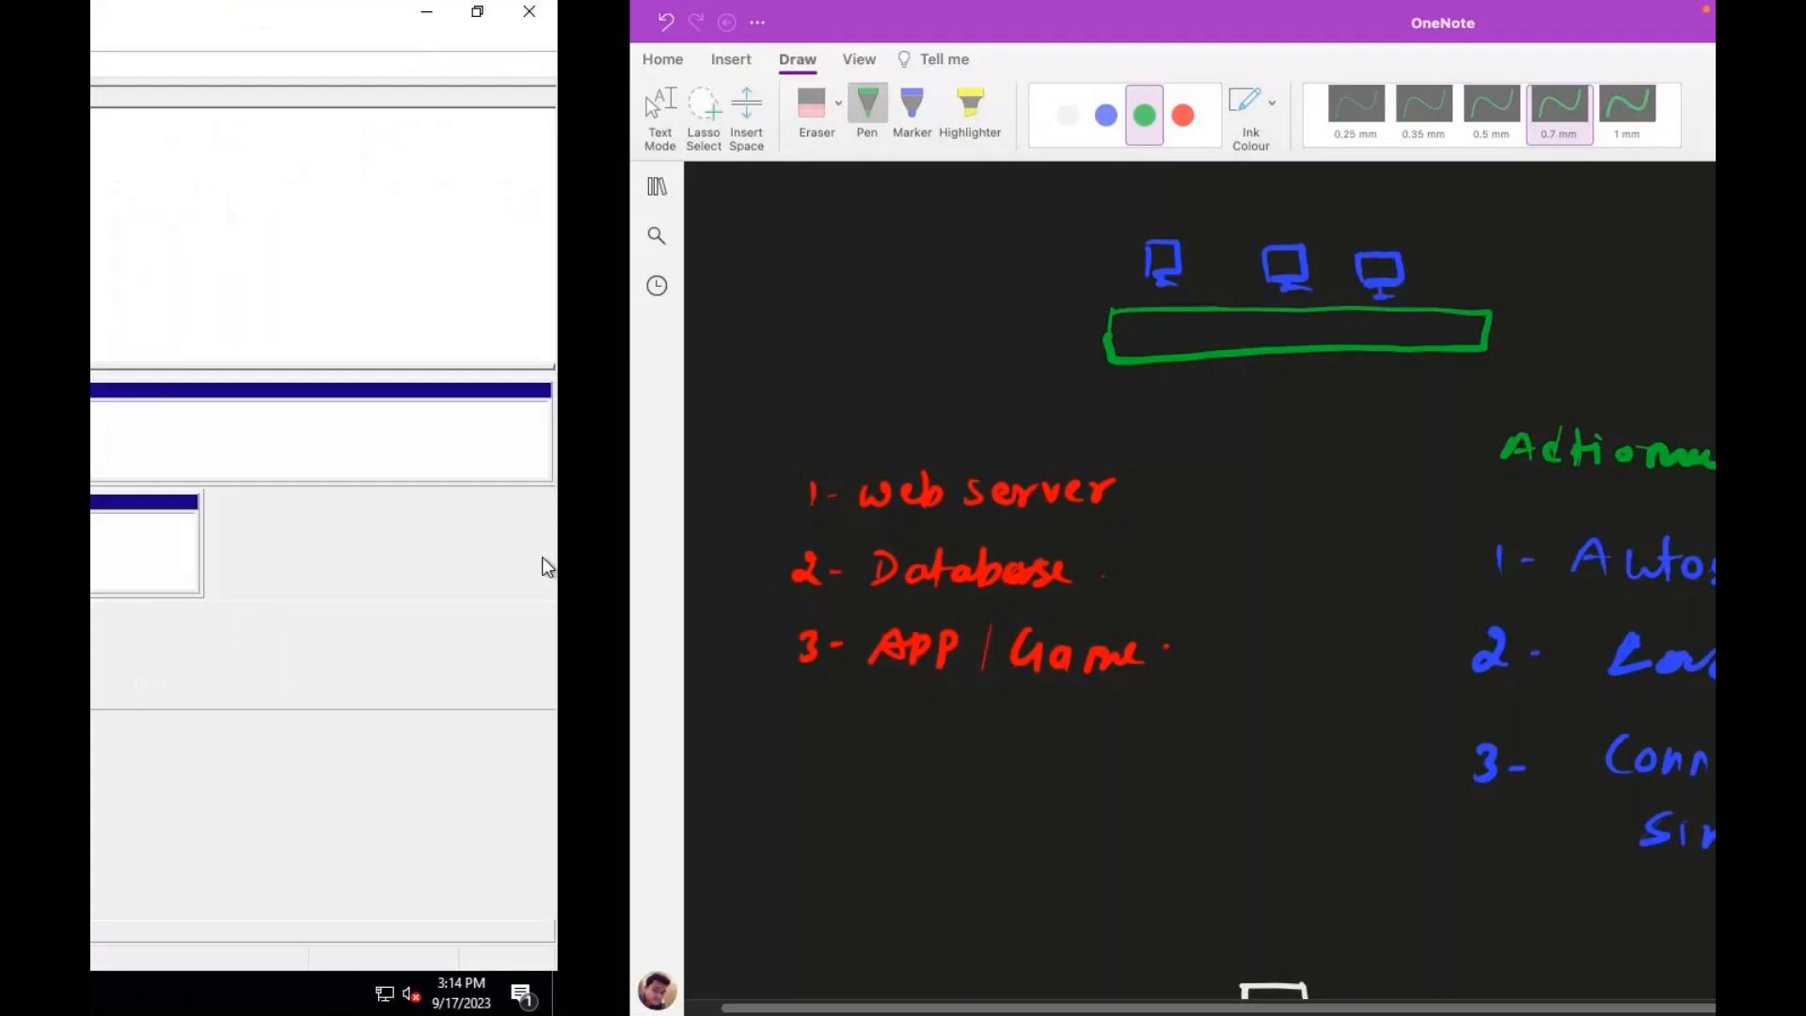
key("ctrl+Right")
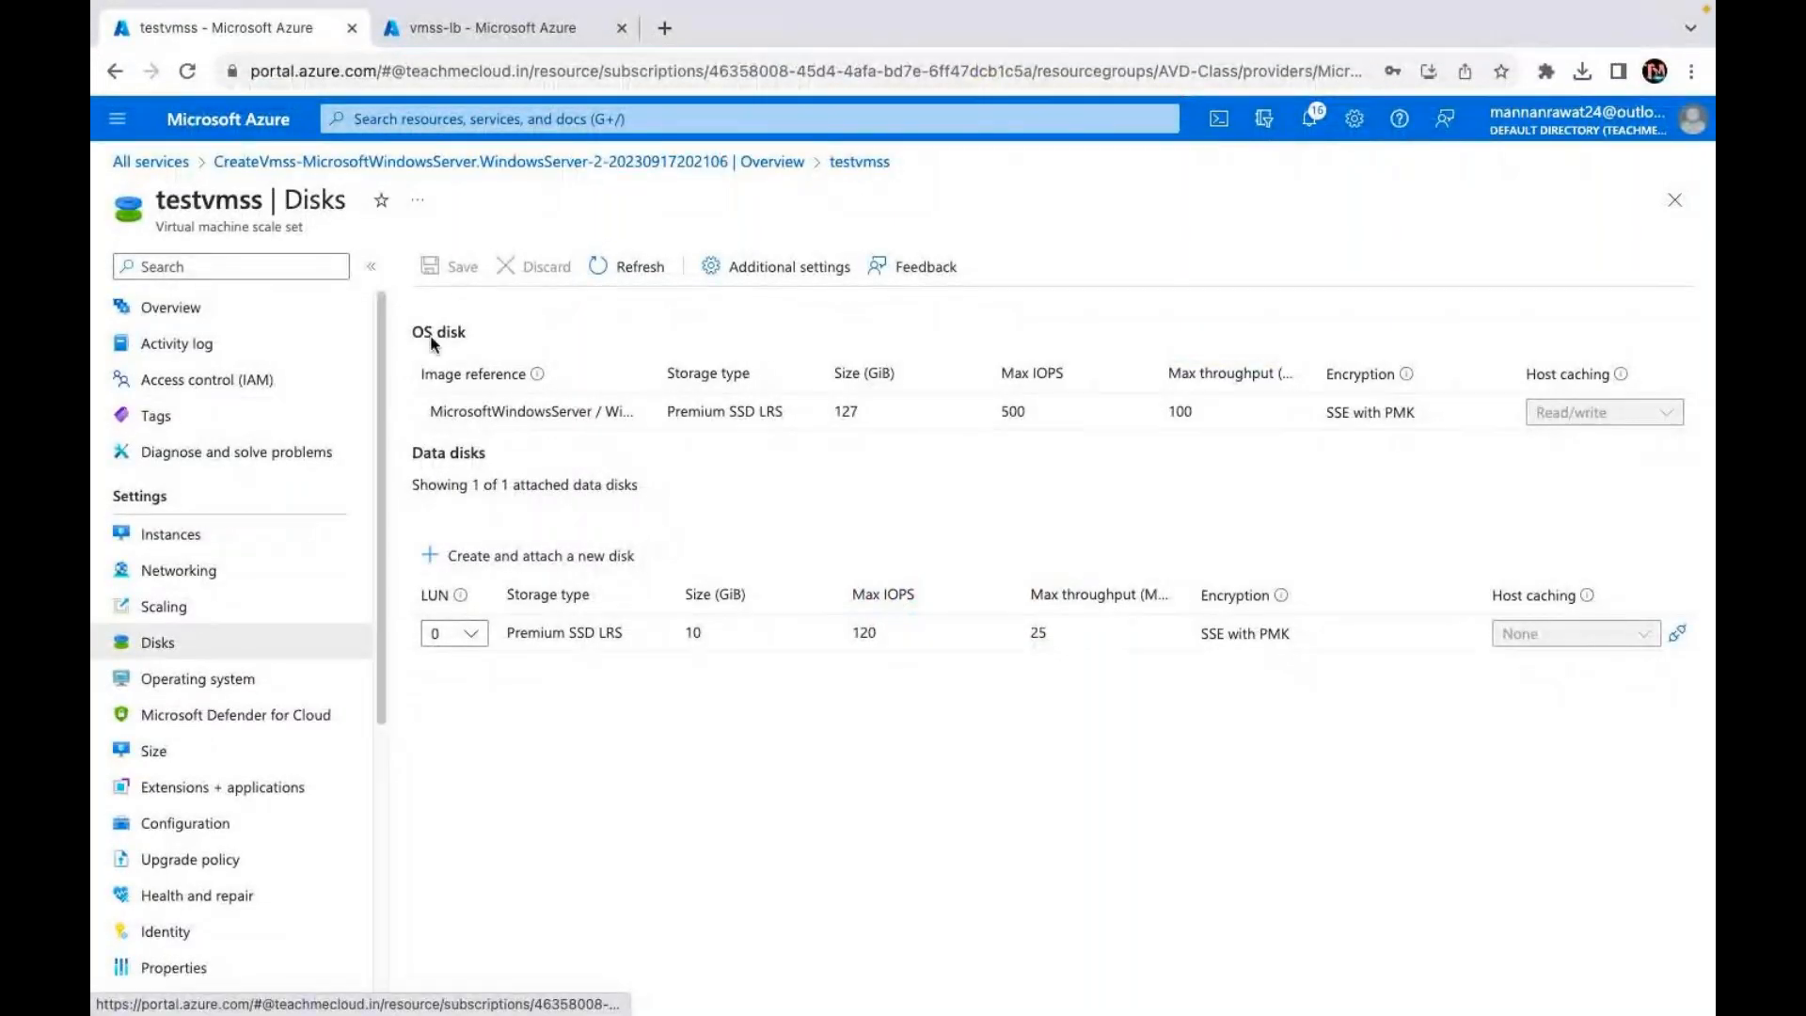
left_click(176, 553)
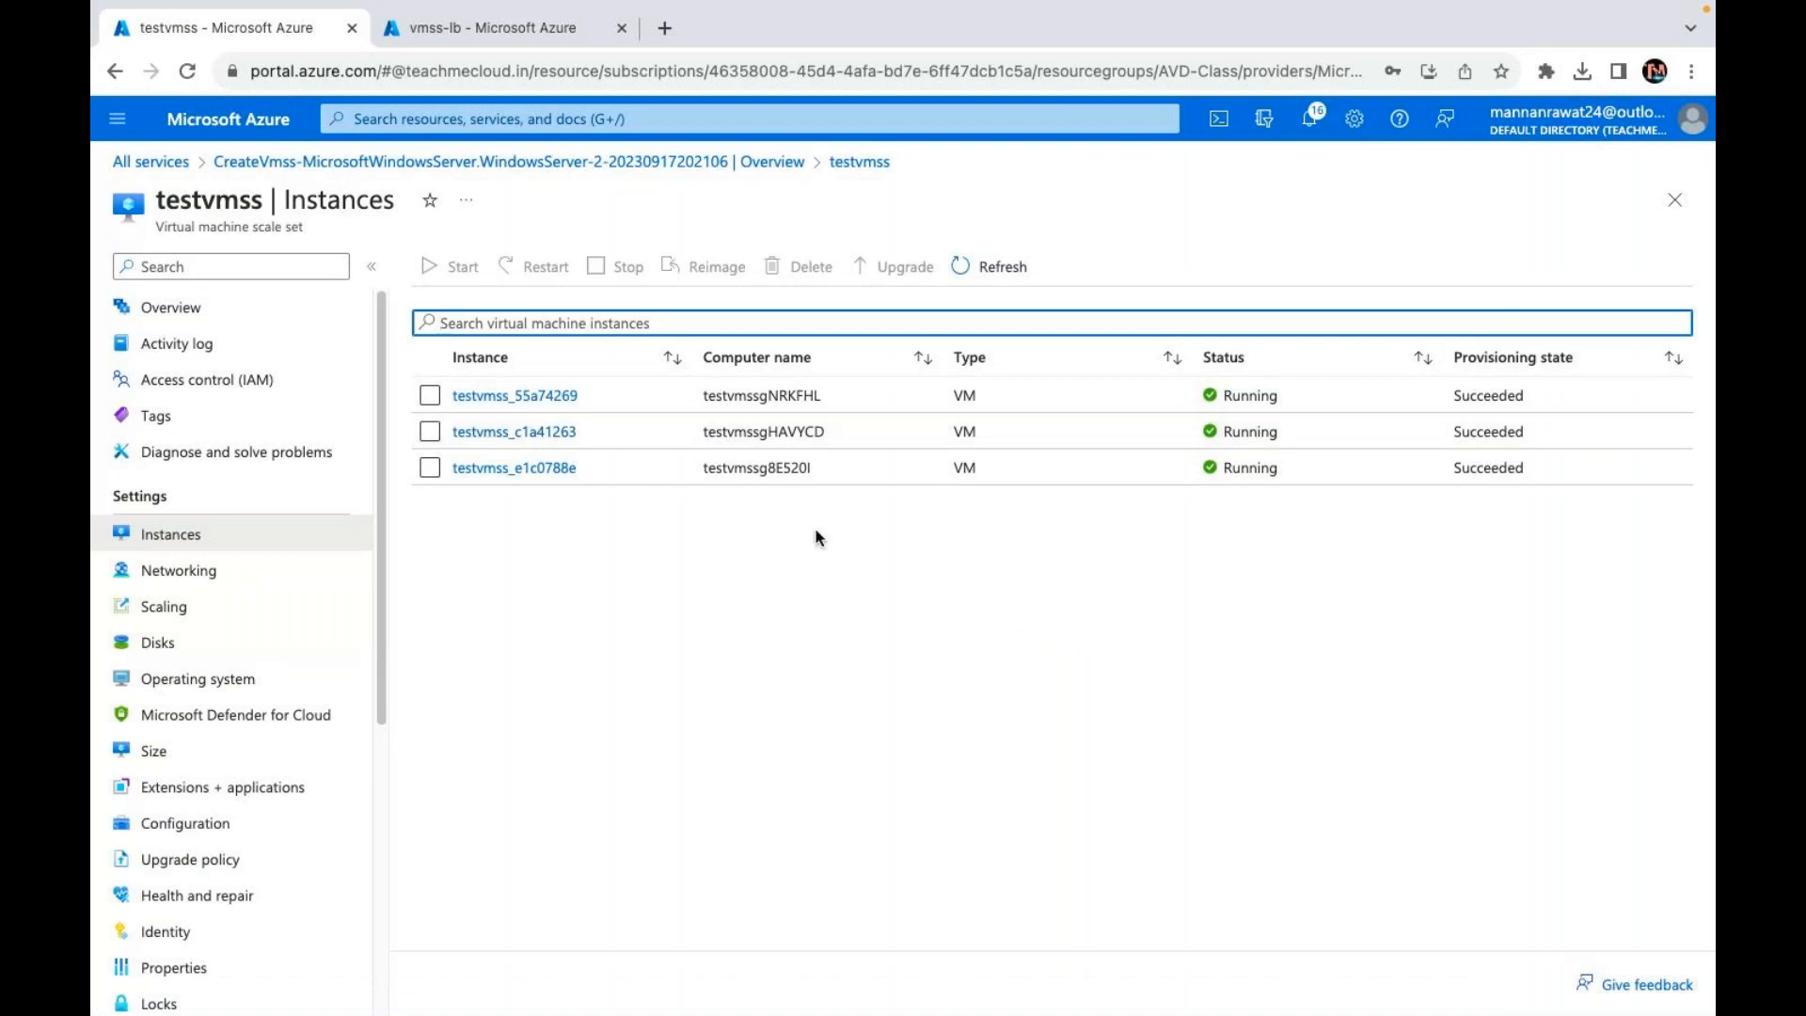
left_click(430, 399)
left_click(429, 433)
left_click(430, 468)
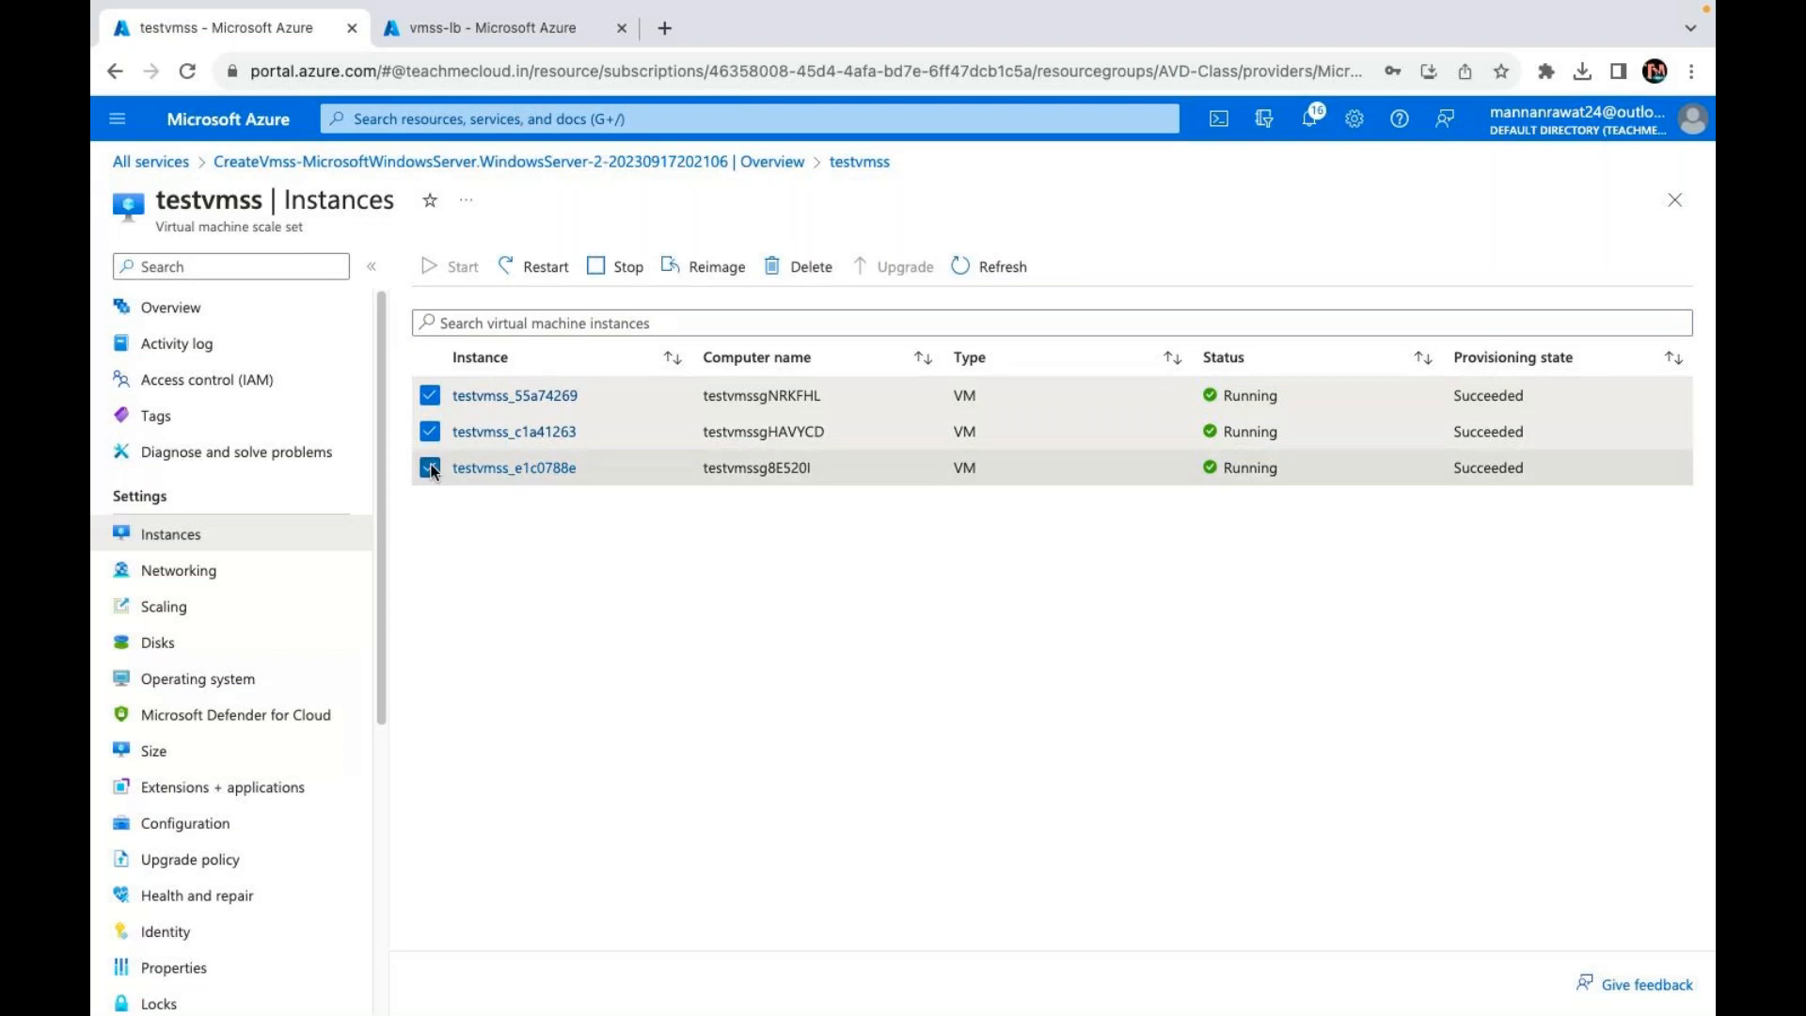
left_click(1000, 269)
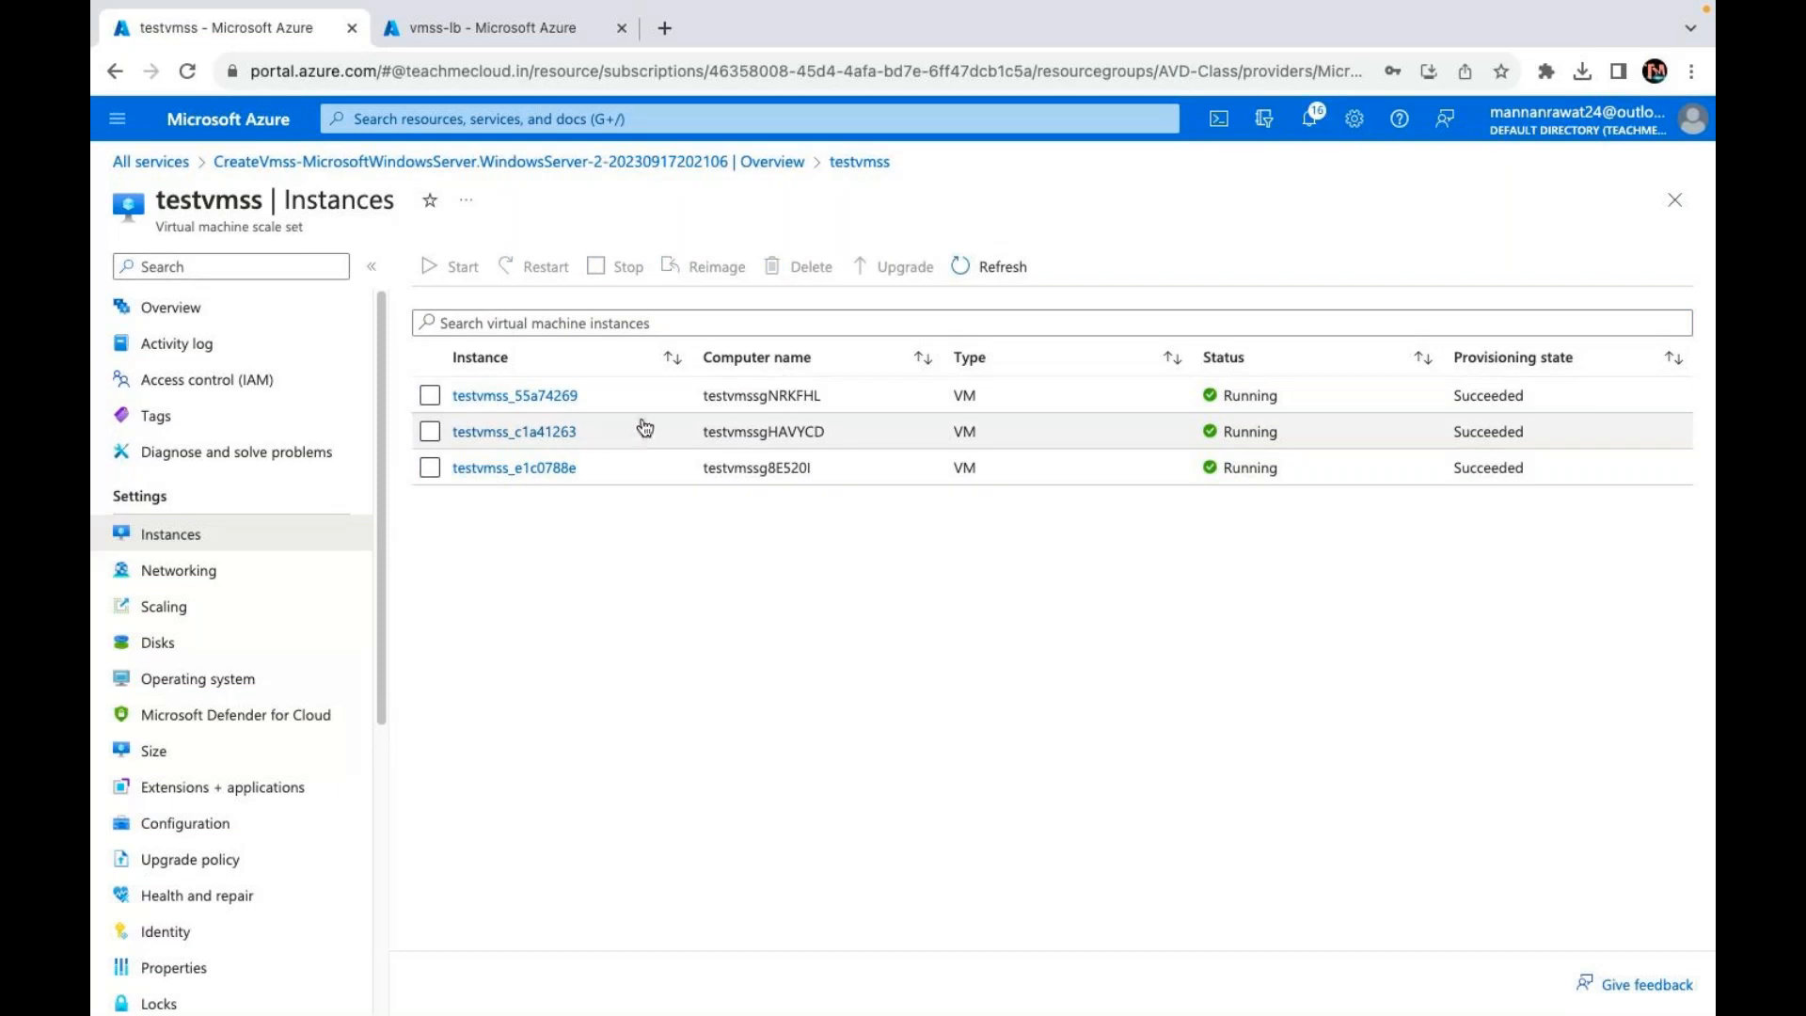
left_click(430, 395)
left_click(430, 431)
left_click(455, 468)
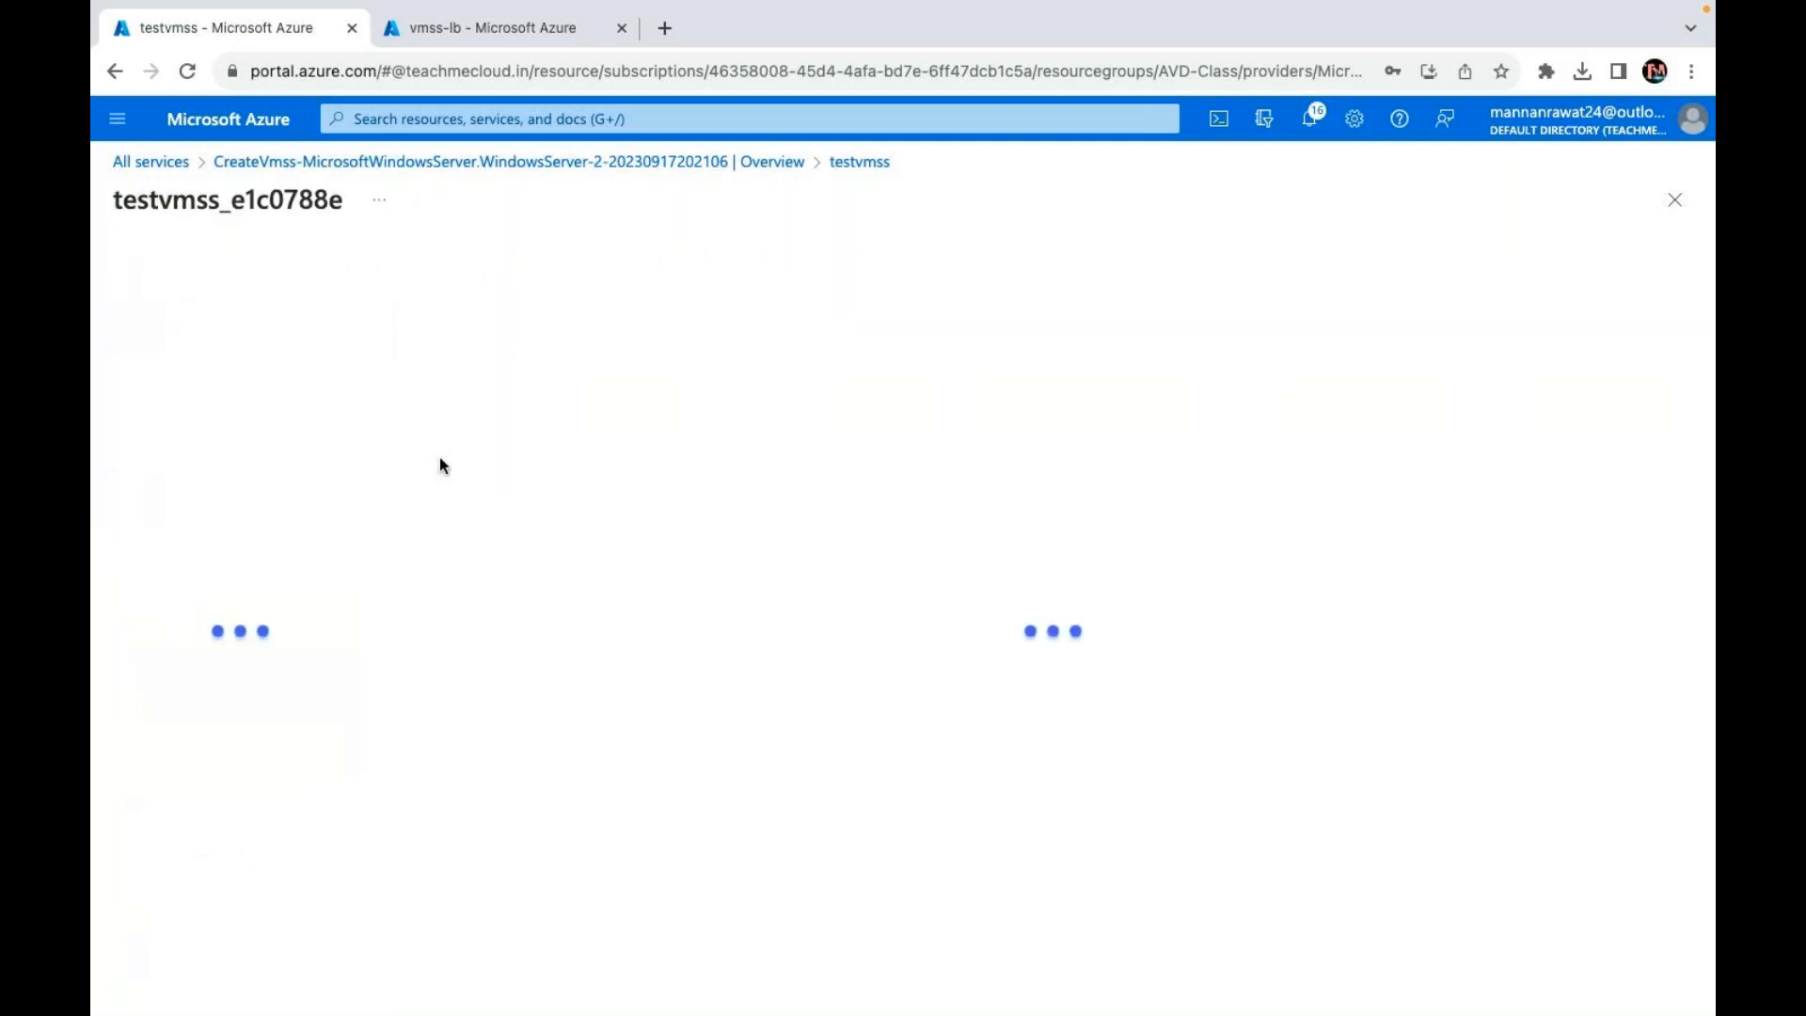
left_click(863, 164)
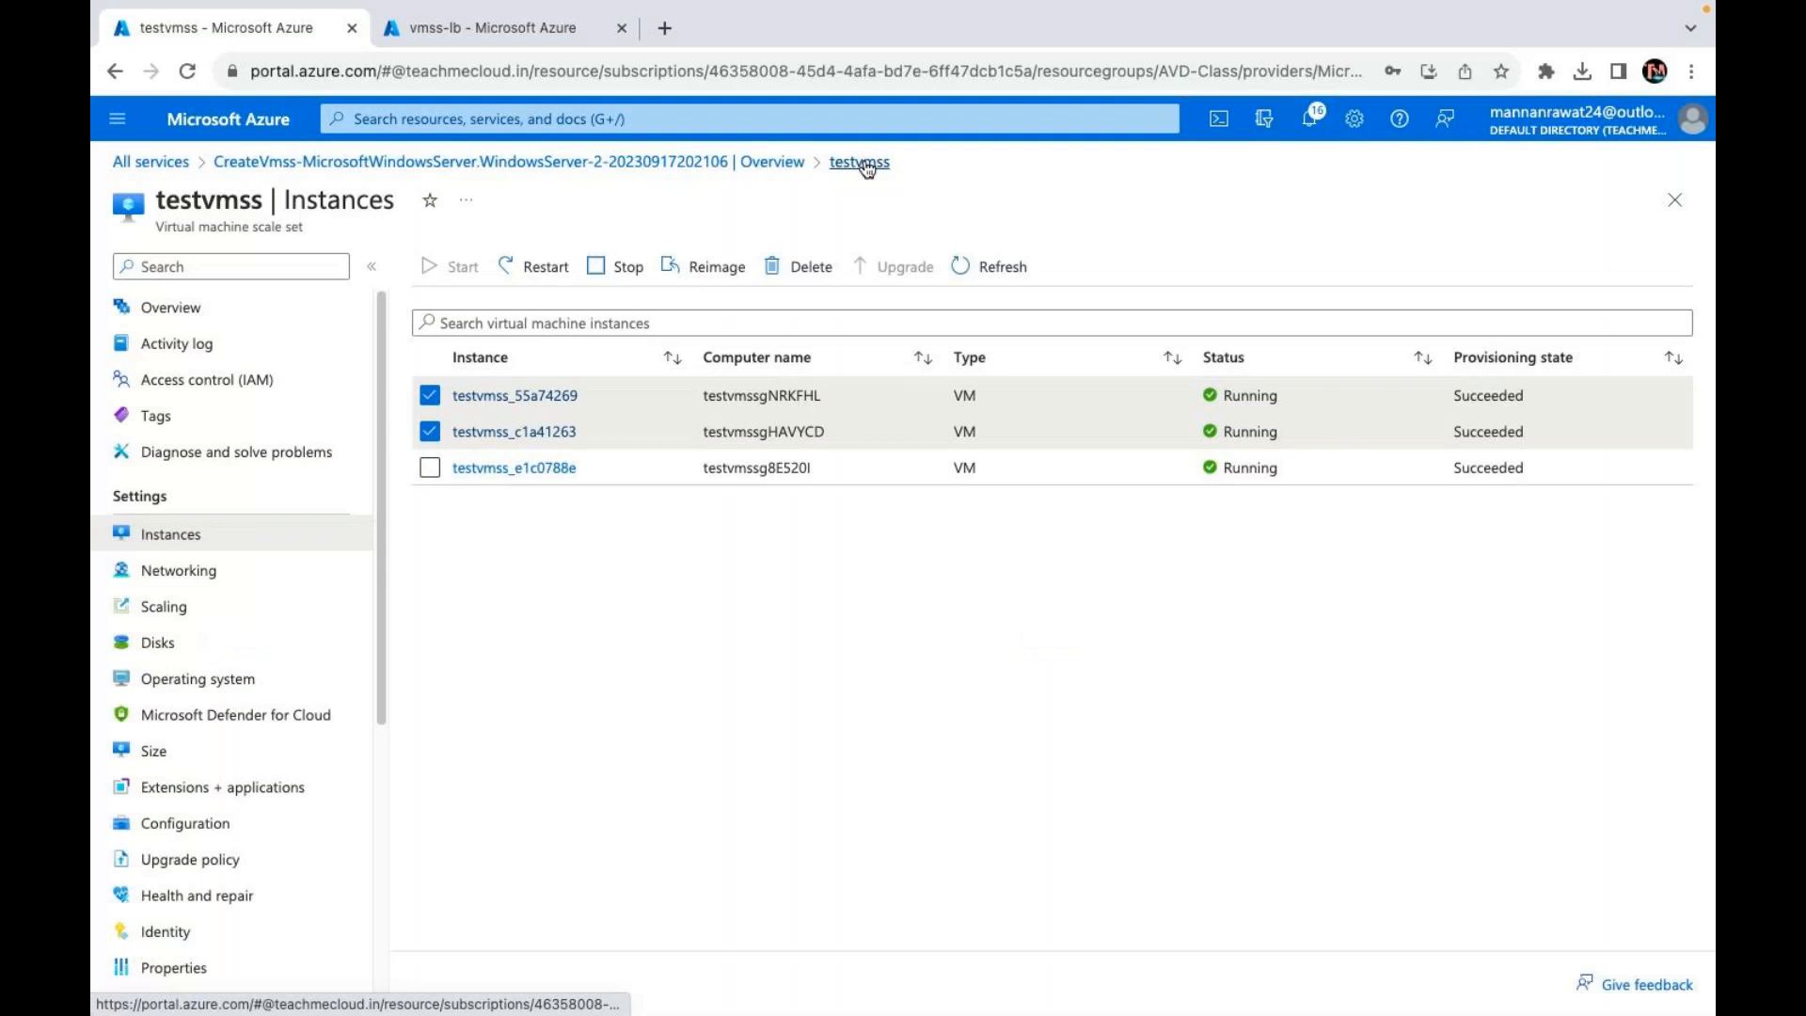
left_click(433, 472)
left_click(526, 36)
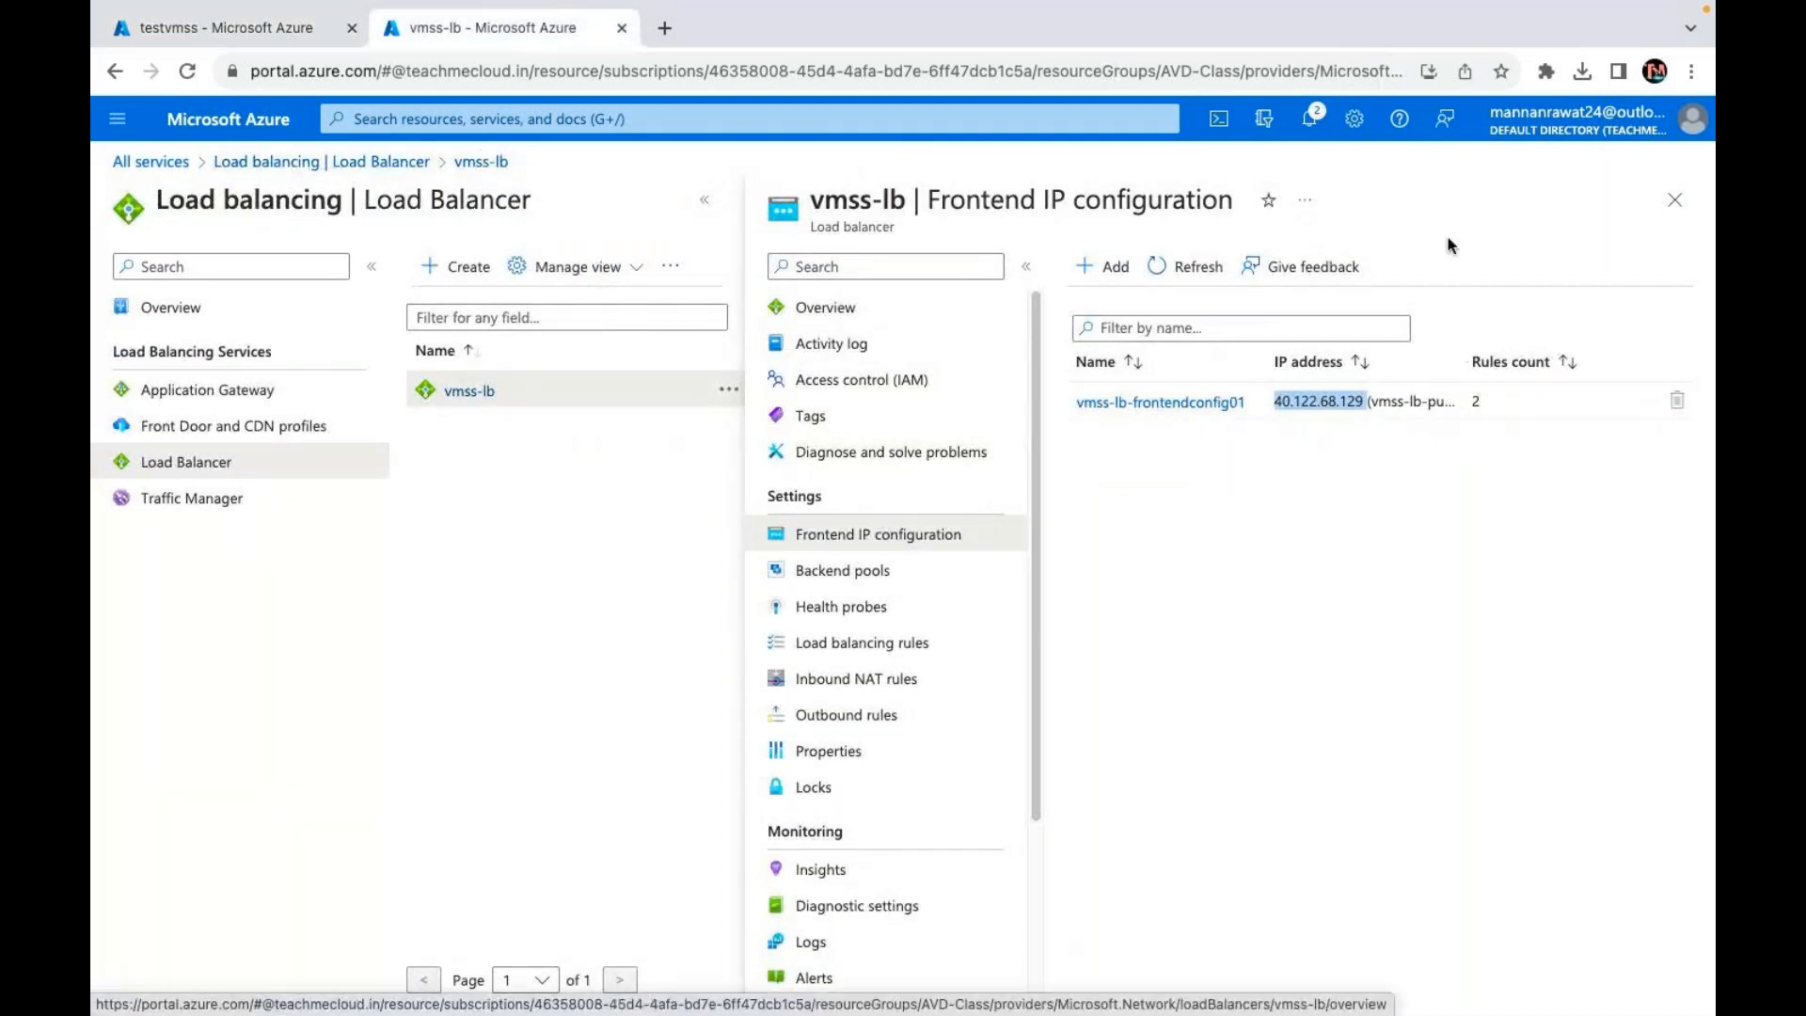
left_click(1675, 200)
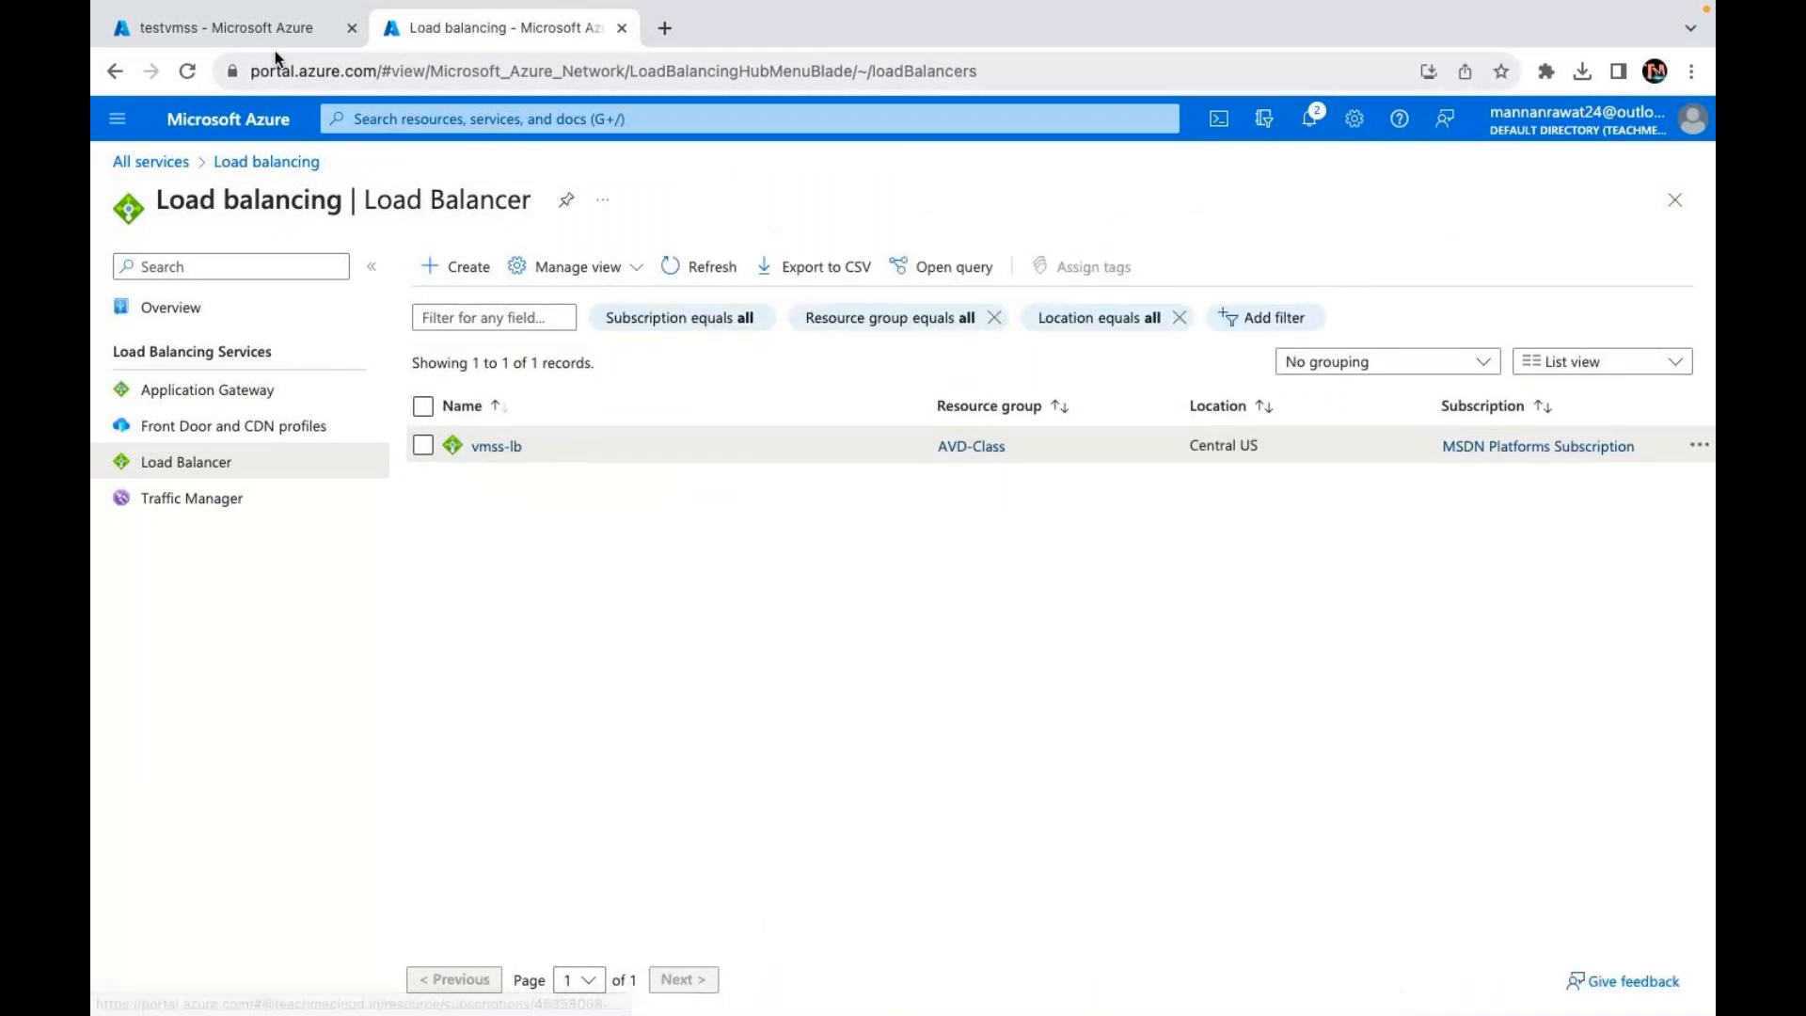
left_click(263, 29)
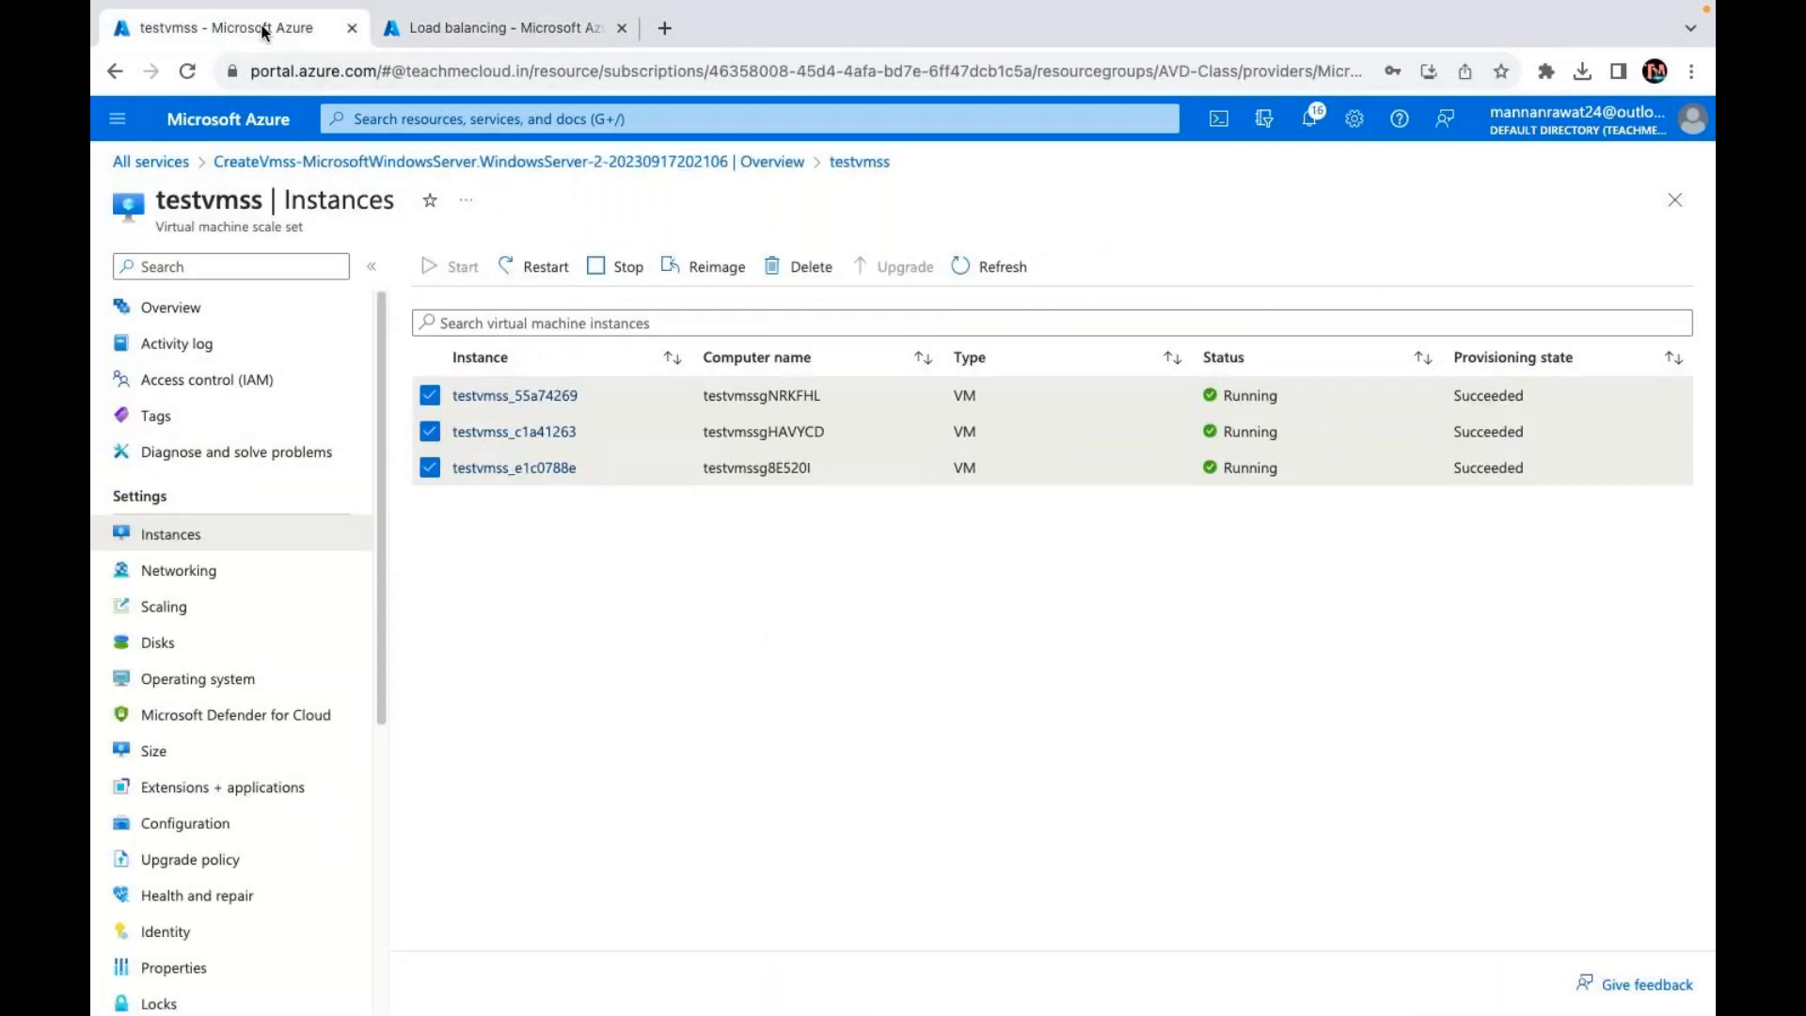
left_click(179, 640)
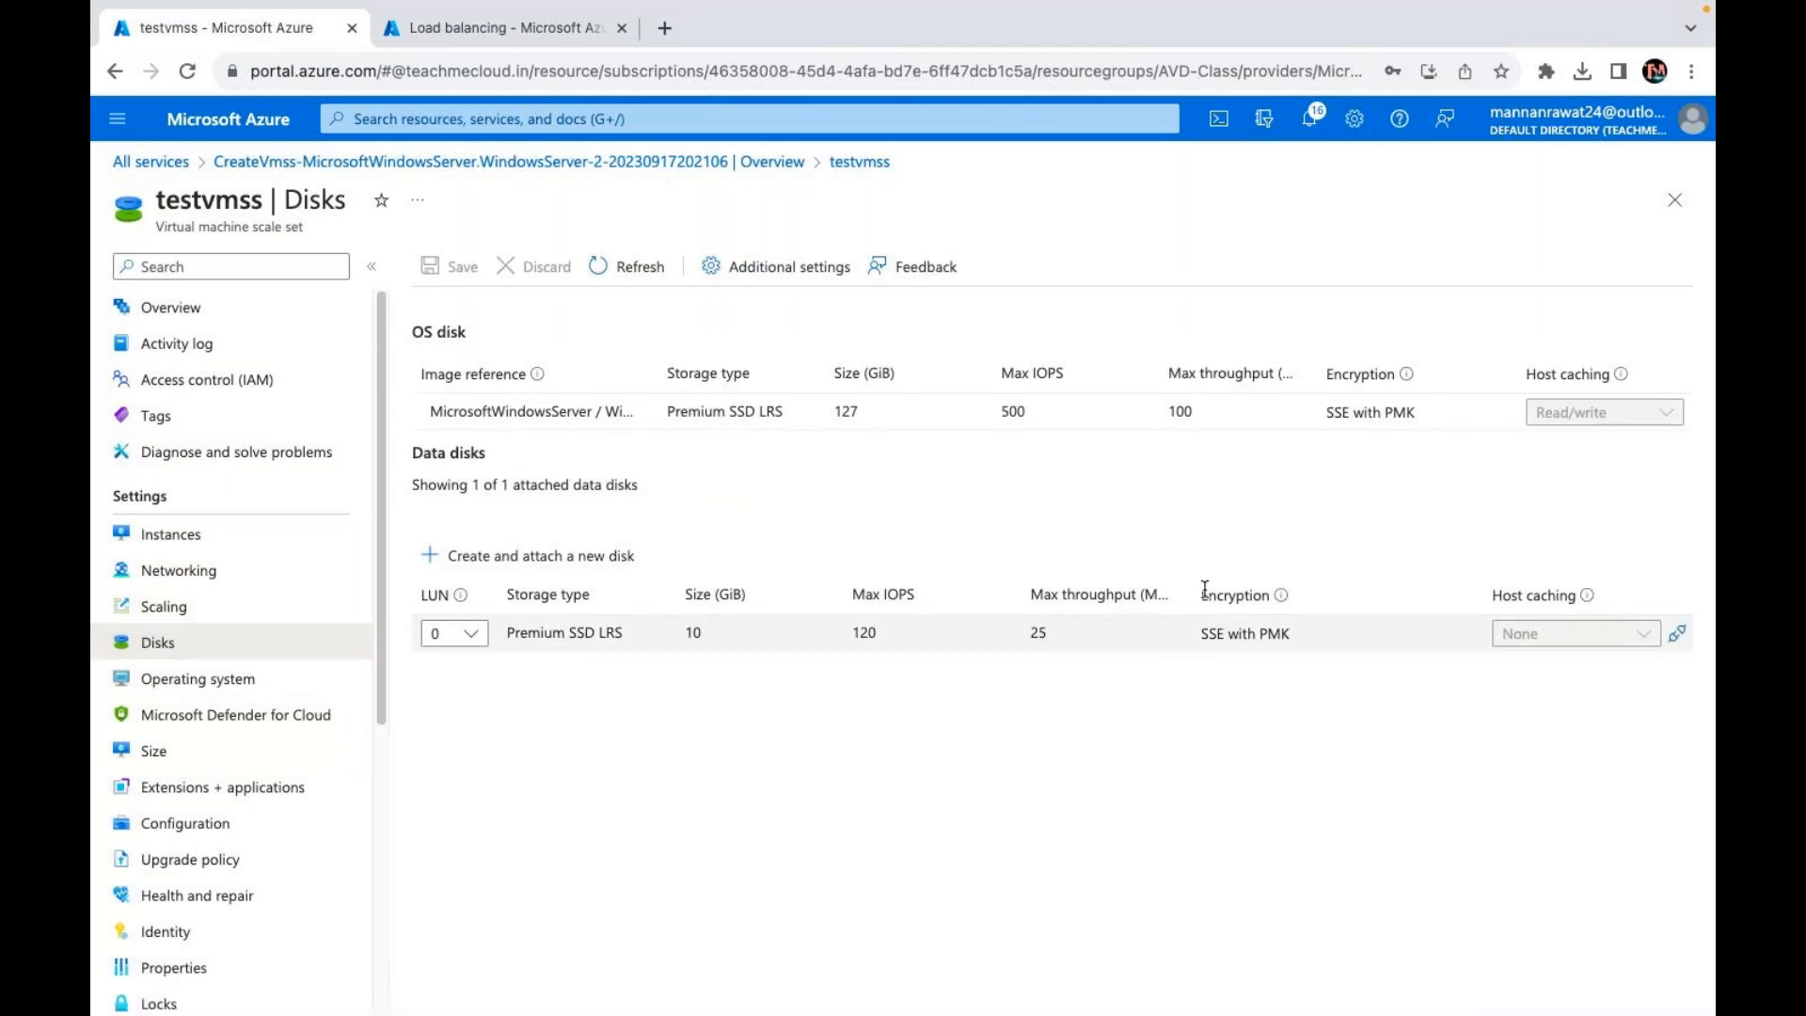
Step: Detach the 10 GiB LUN 0 disk, add a new 15 GiB disk, and save
left_click(1677, 633)
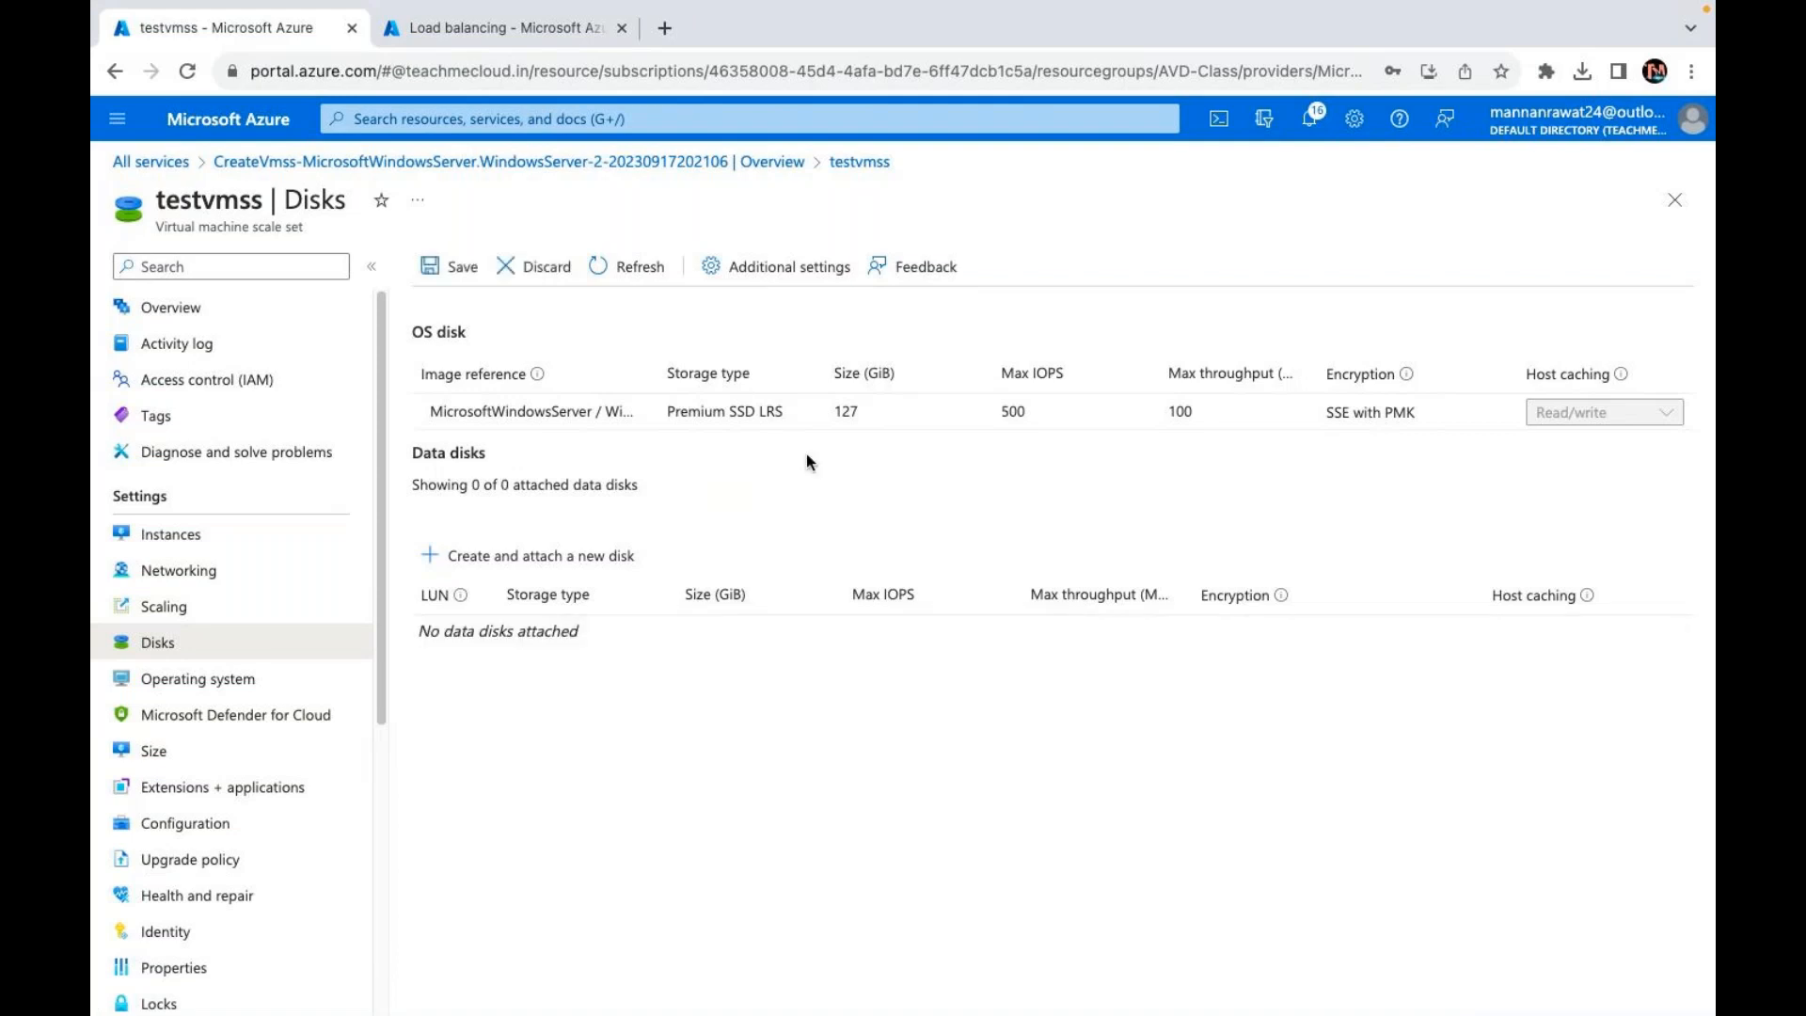
left_click(570, 556)
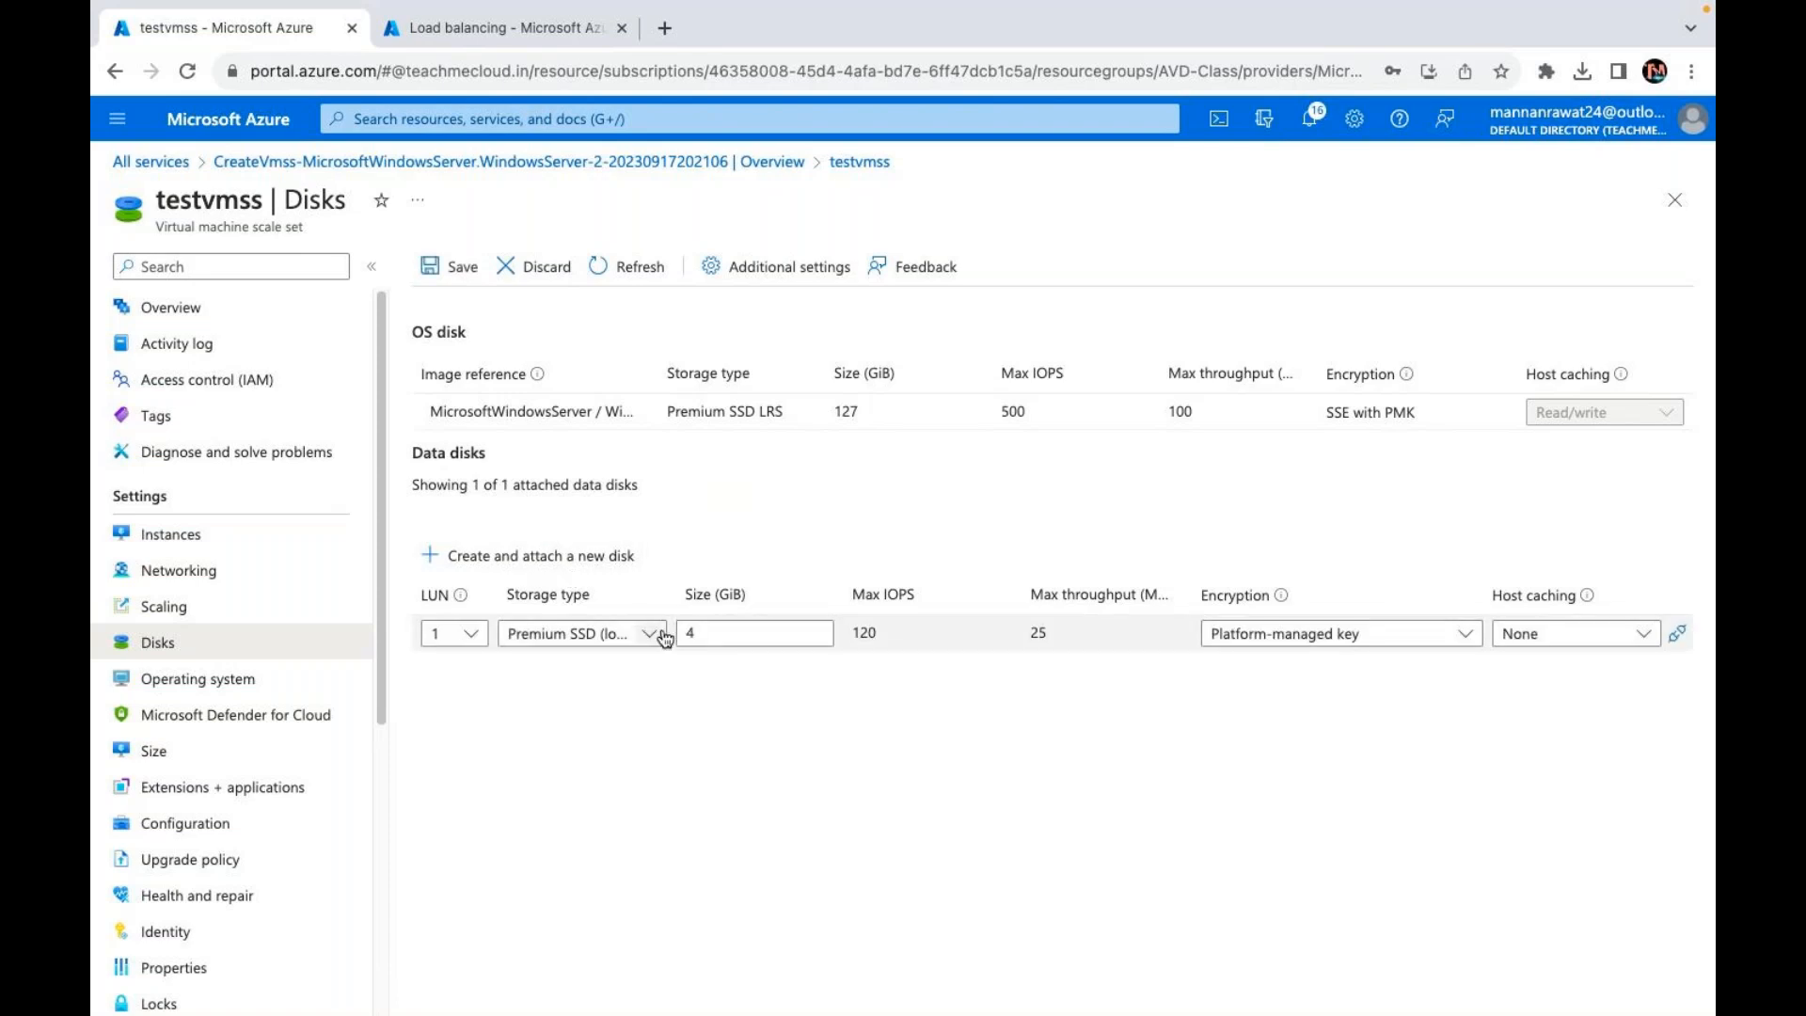
left_click(760, 624)
double_click(760, 623)
type("1")
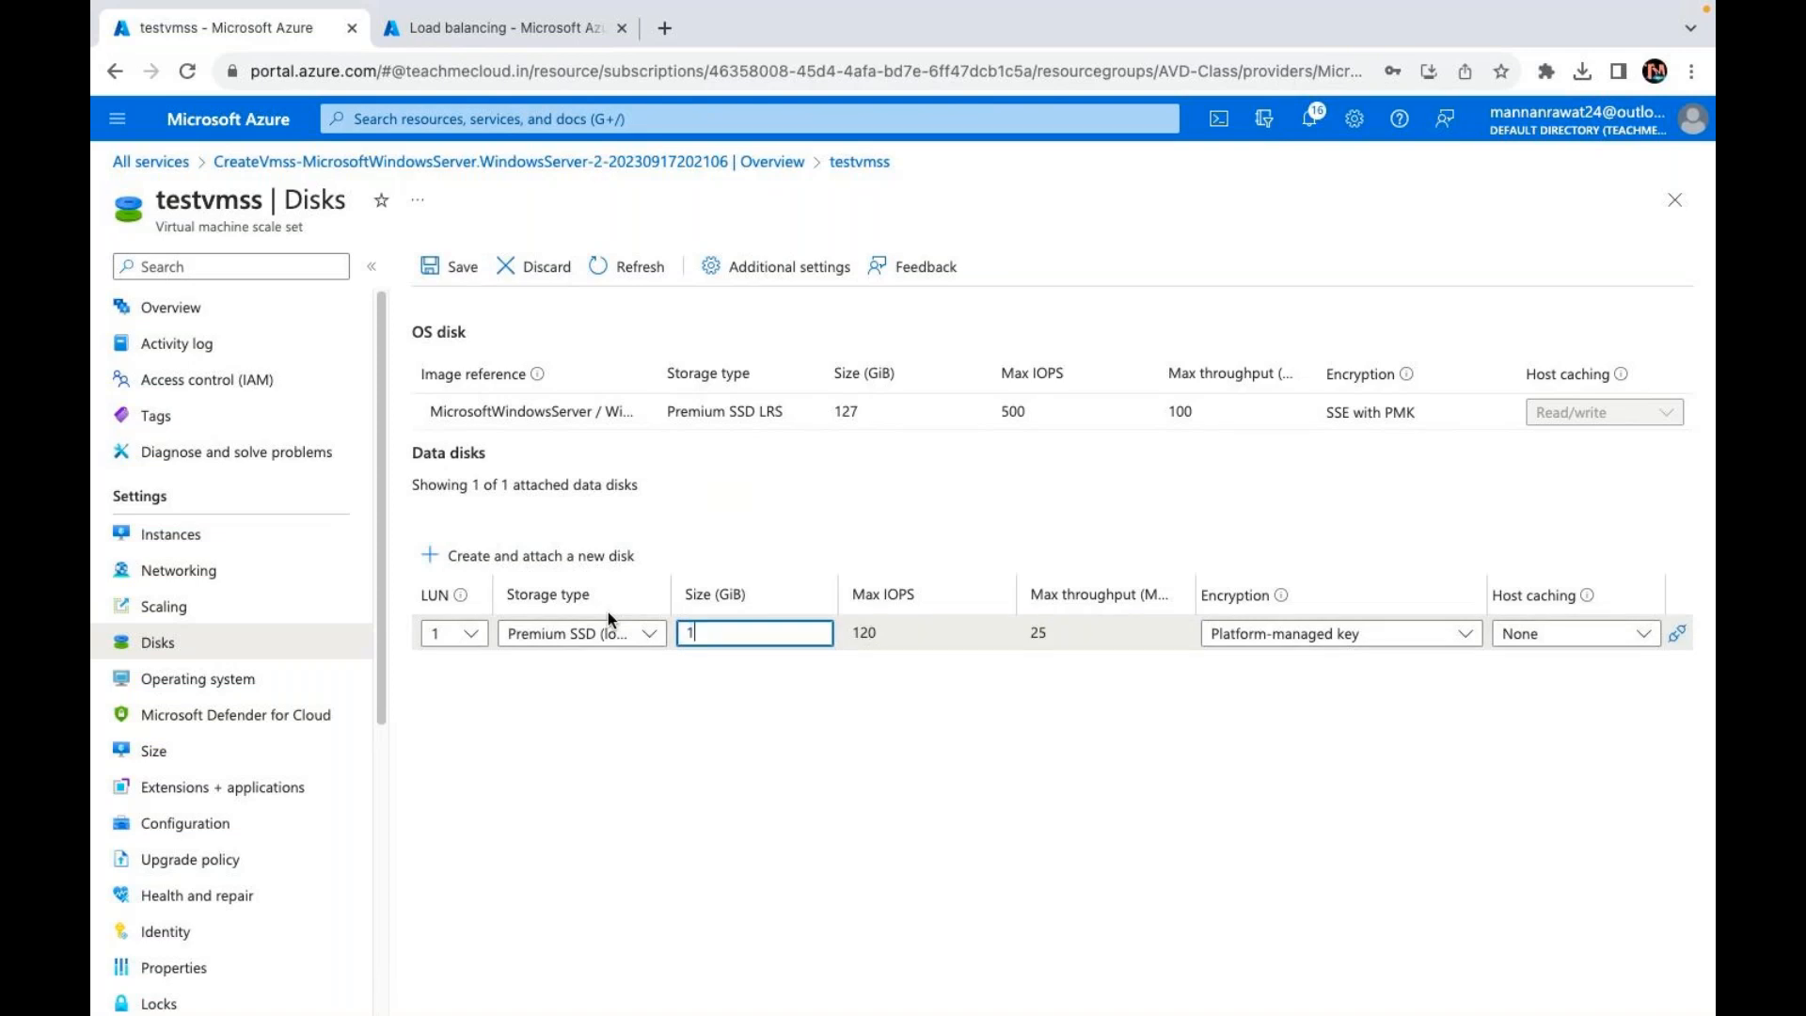
type("5")
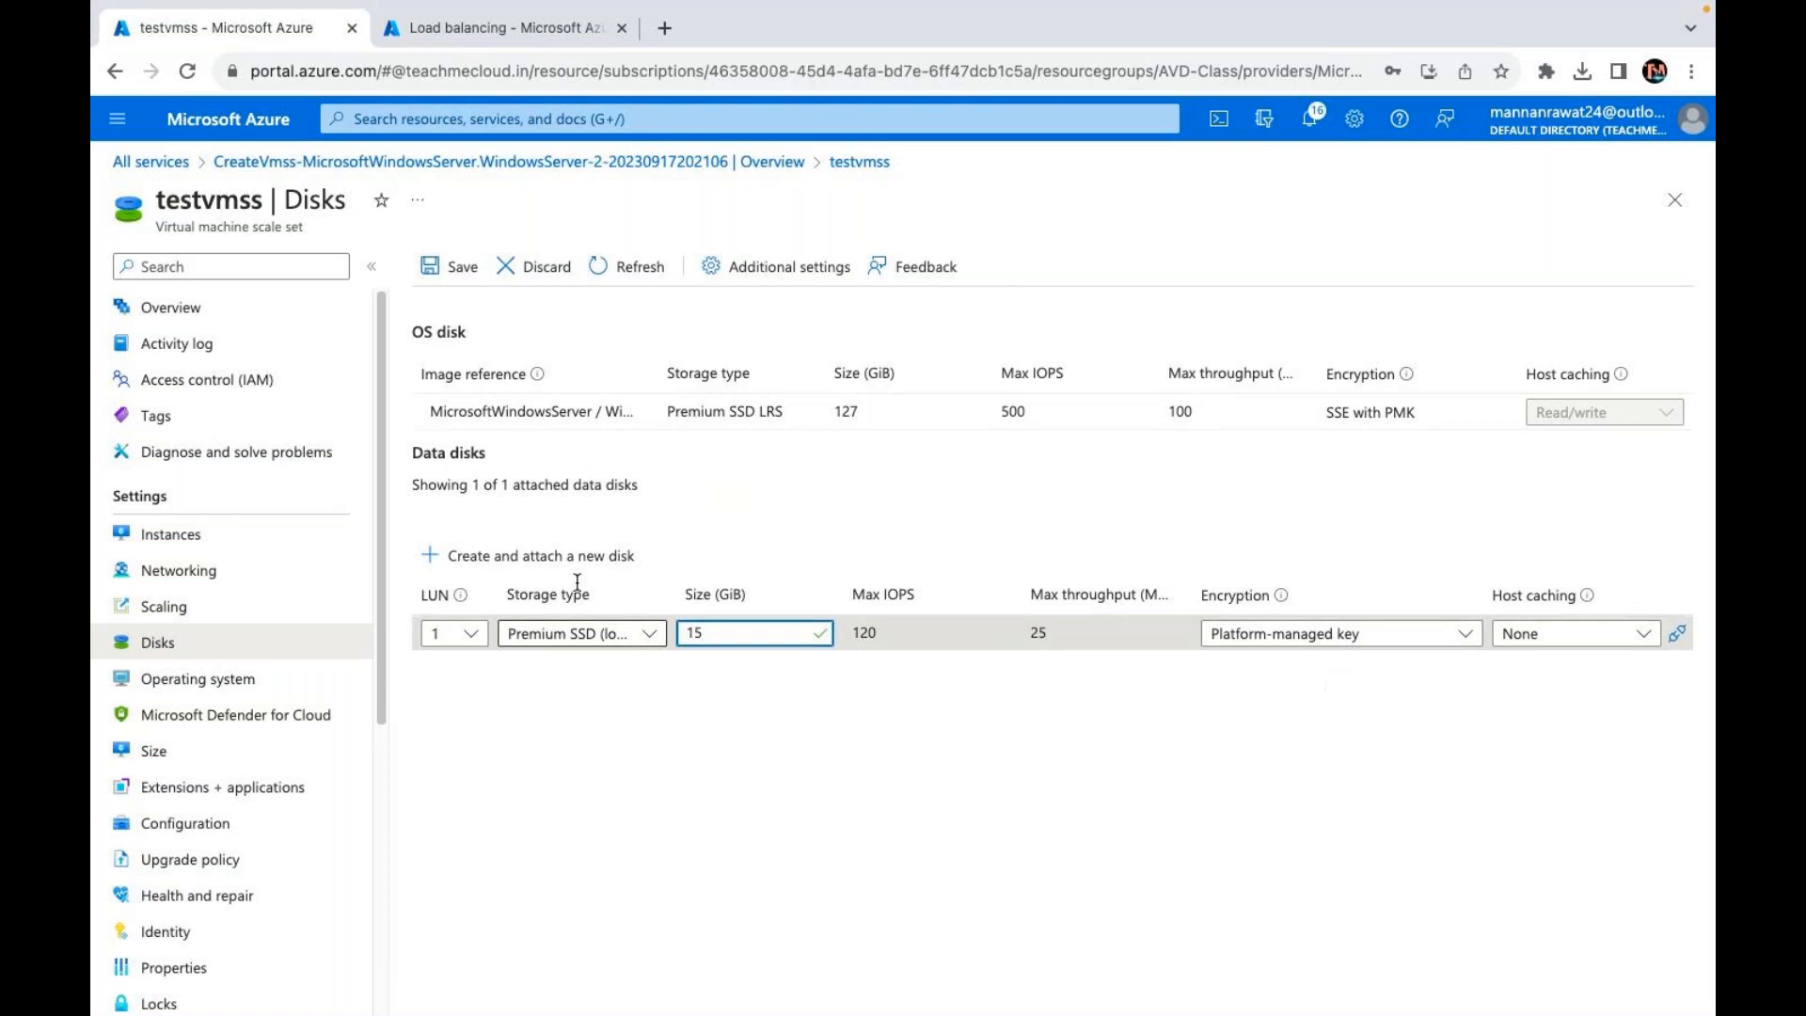
left_click(462, 270)
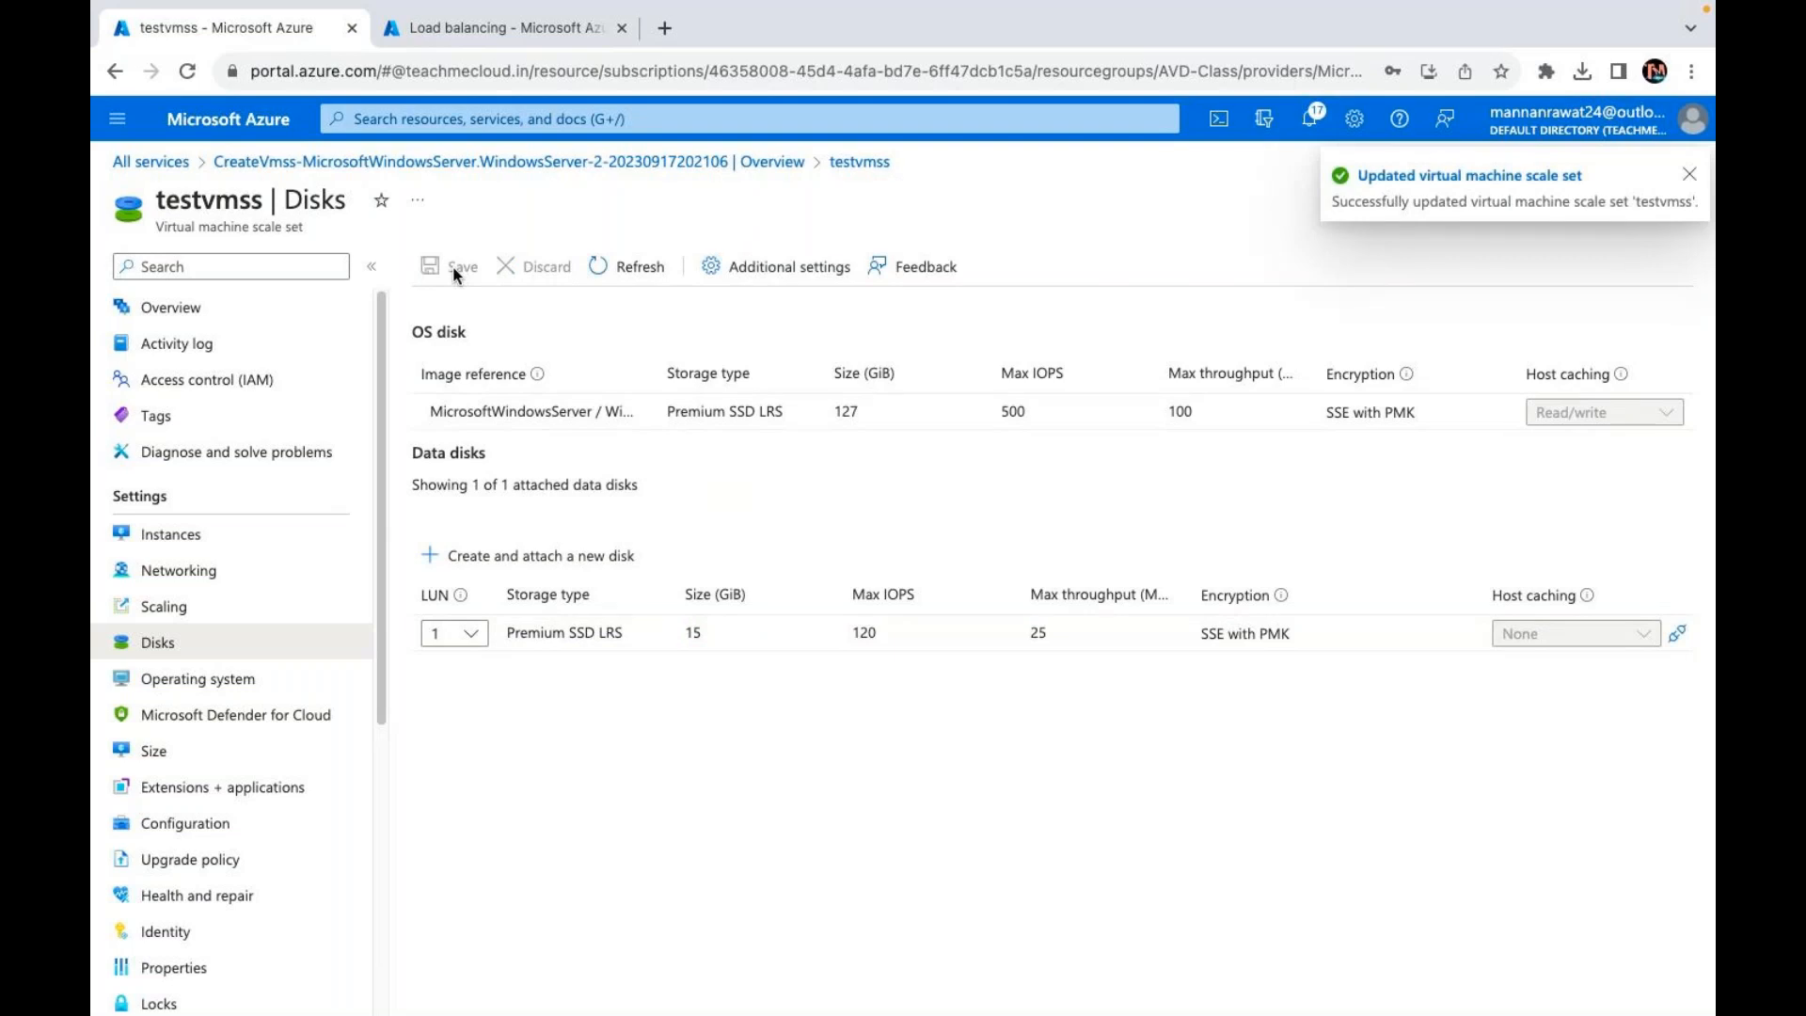
left_click(630, 266)
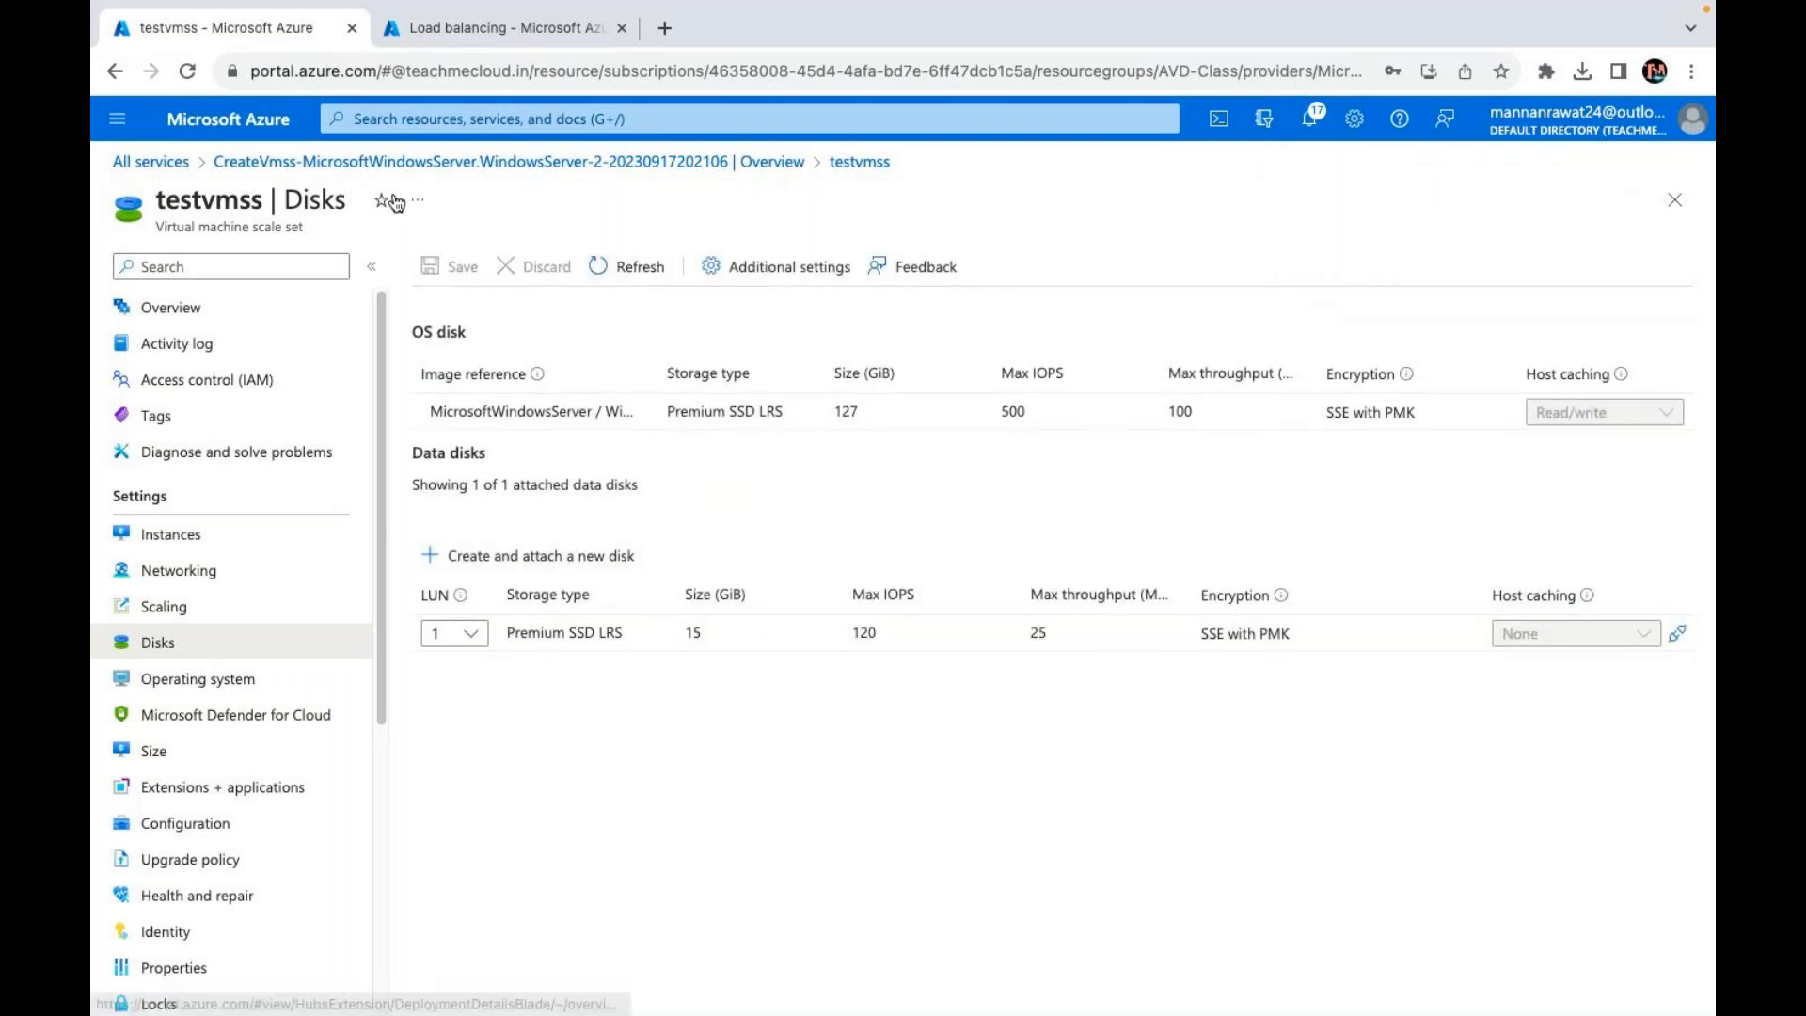
left_click(184, 550)
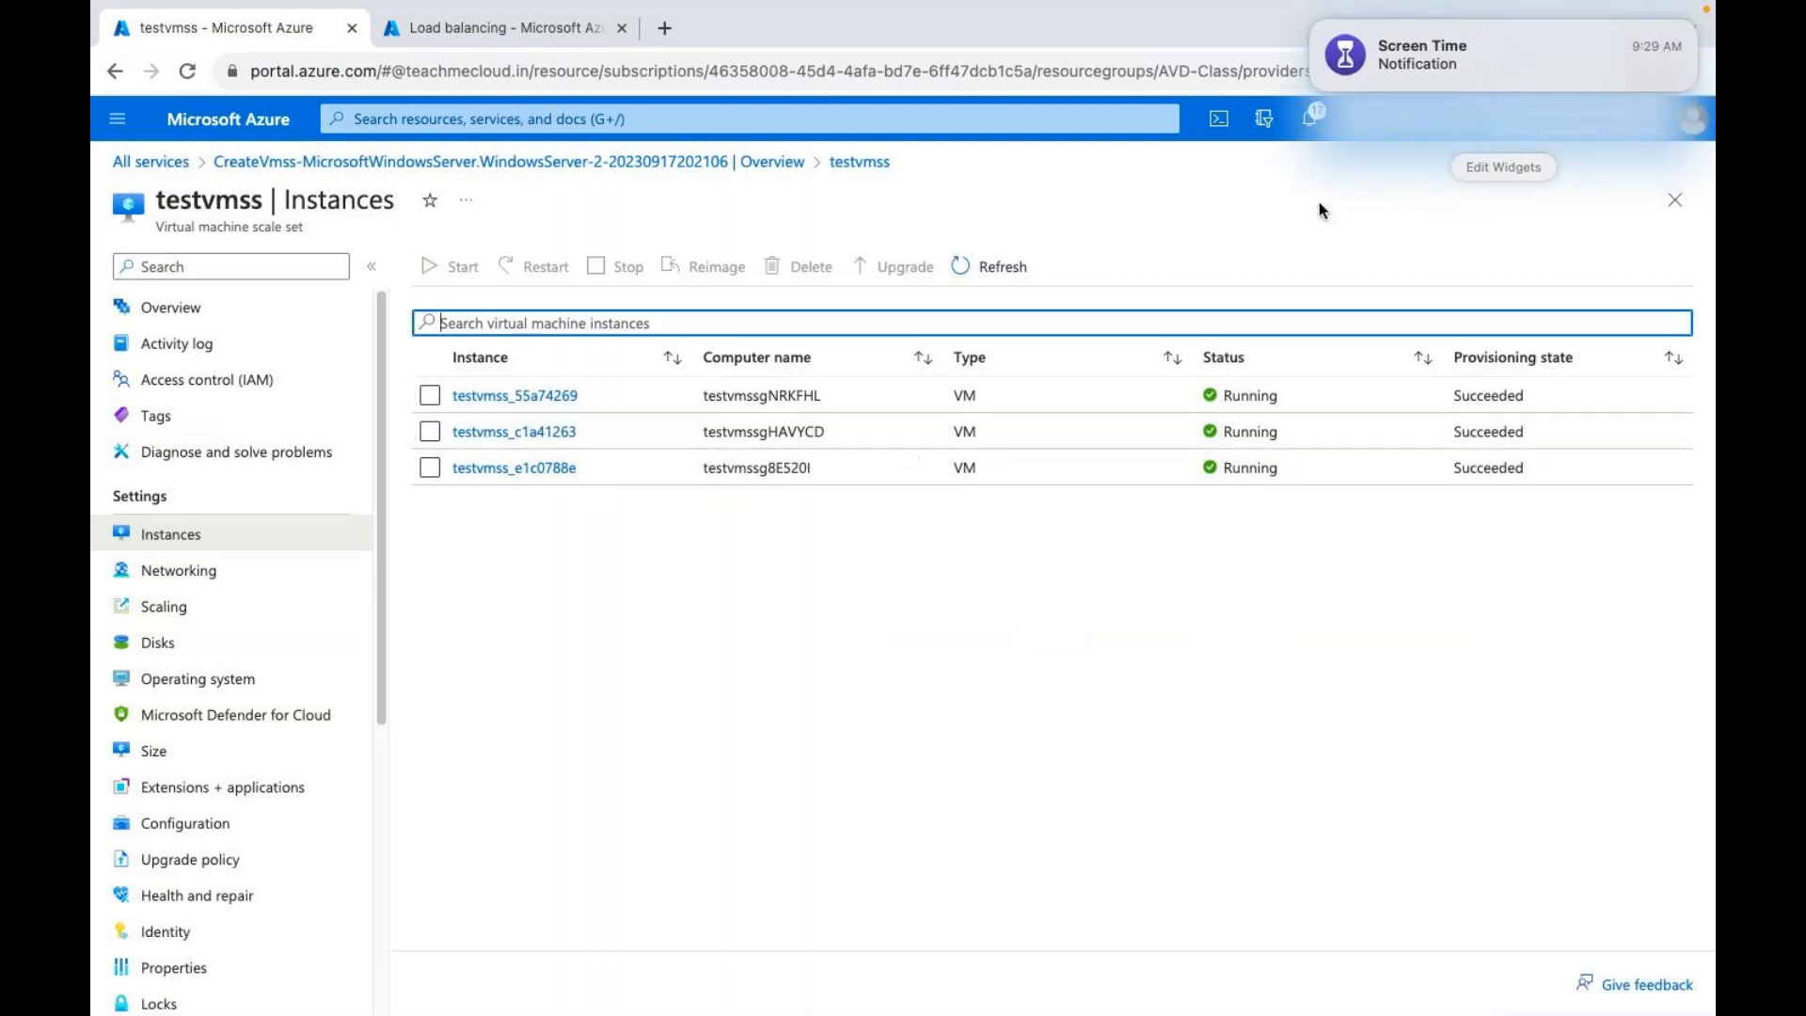
left_click(986, 164)
left_click(936, 77)
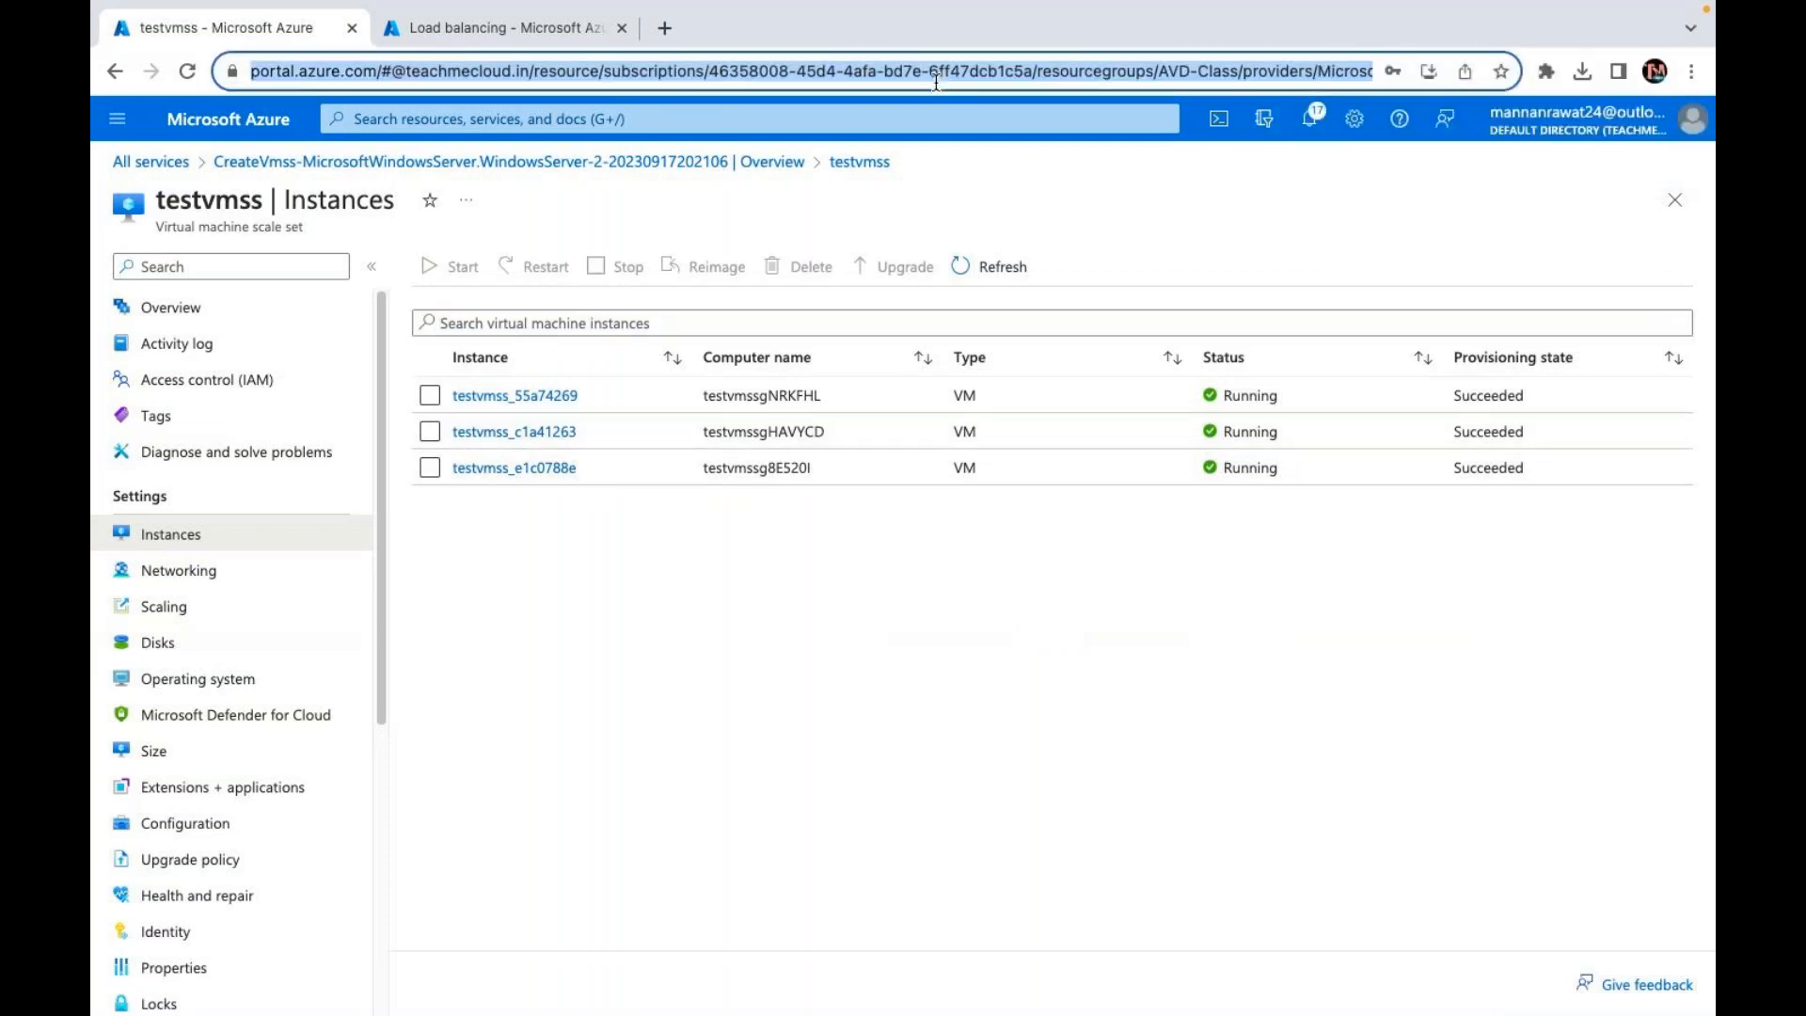
key("Return")
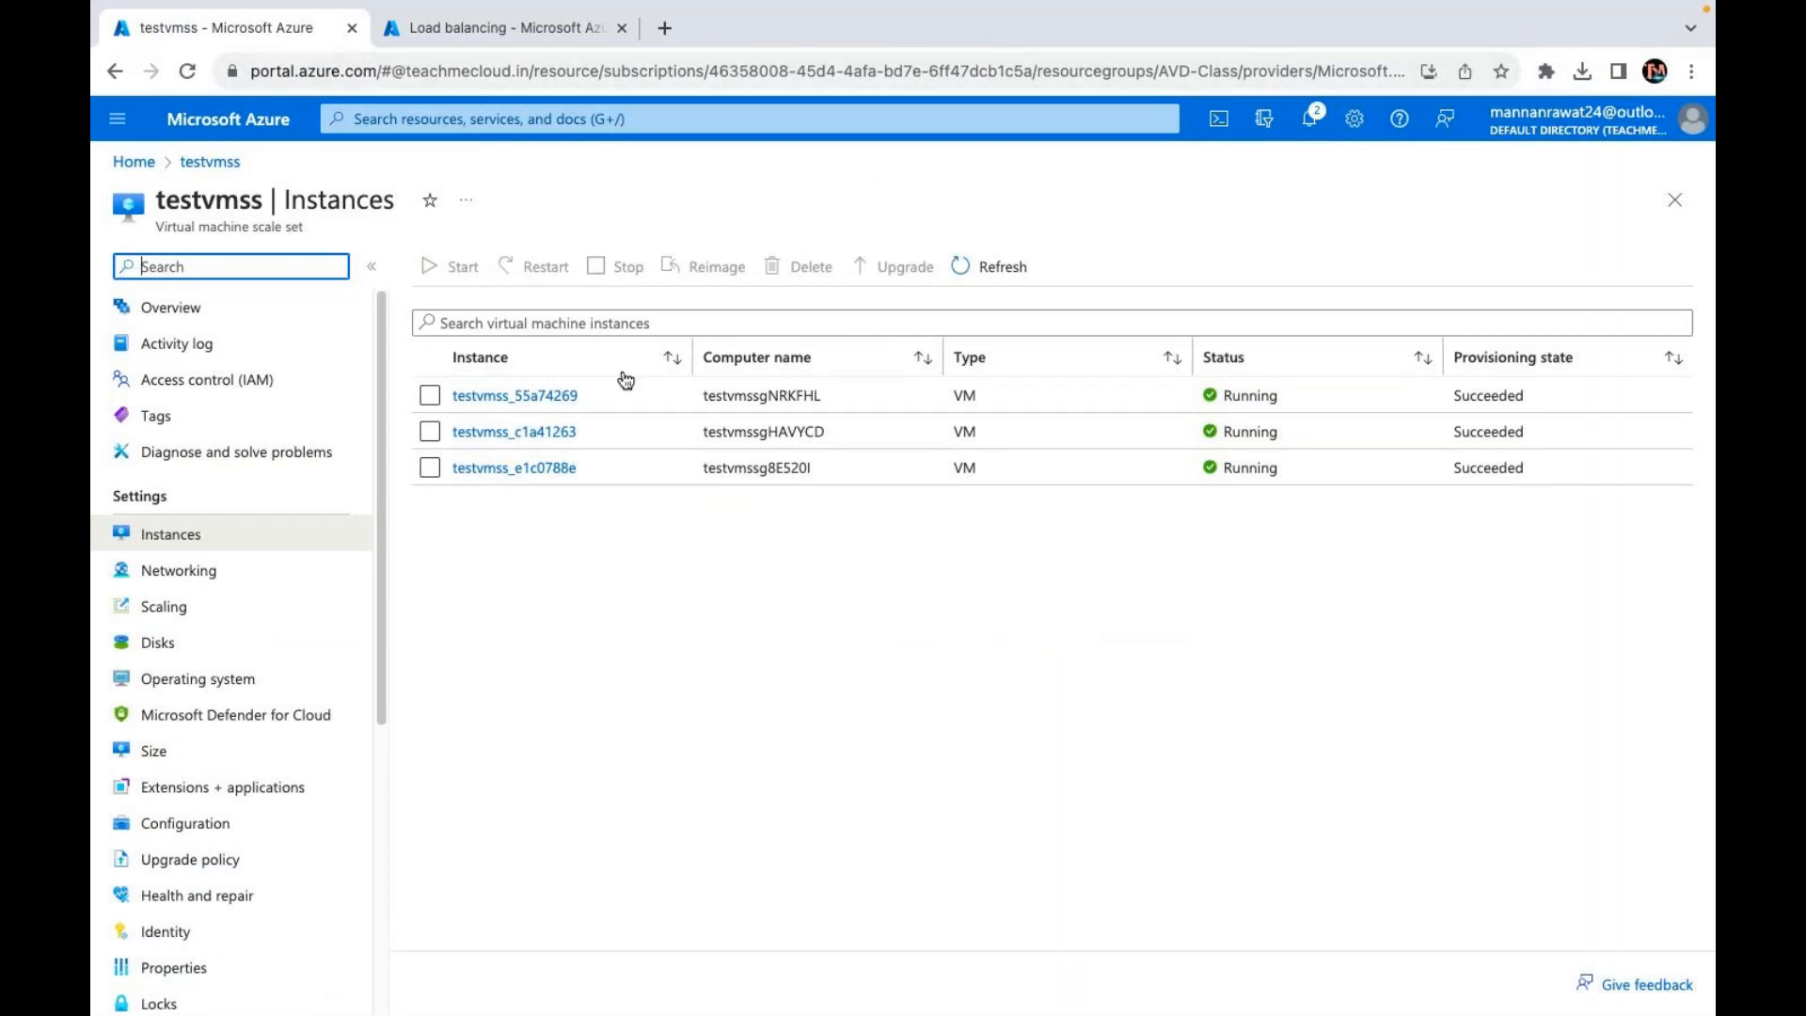
left_click(430, 396)
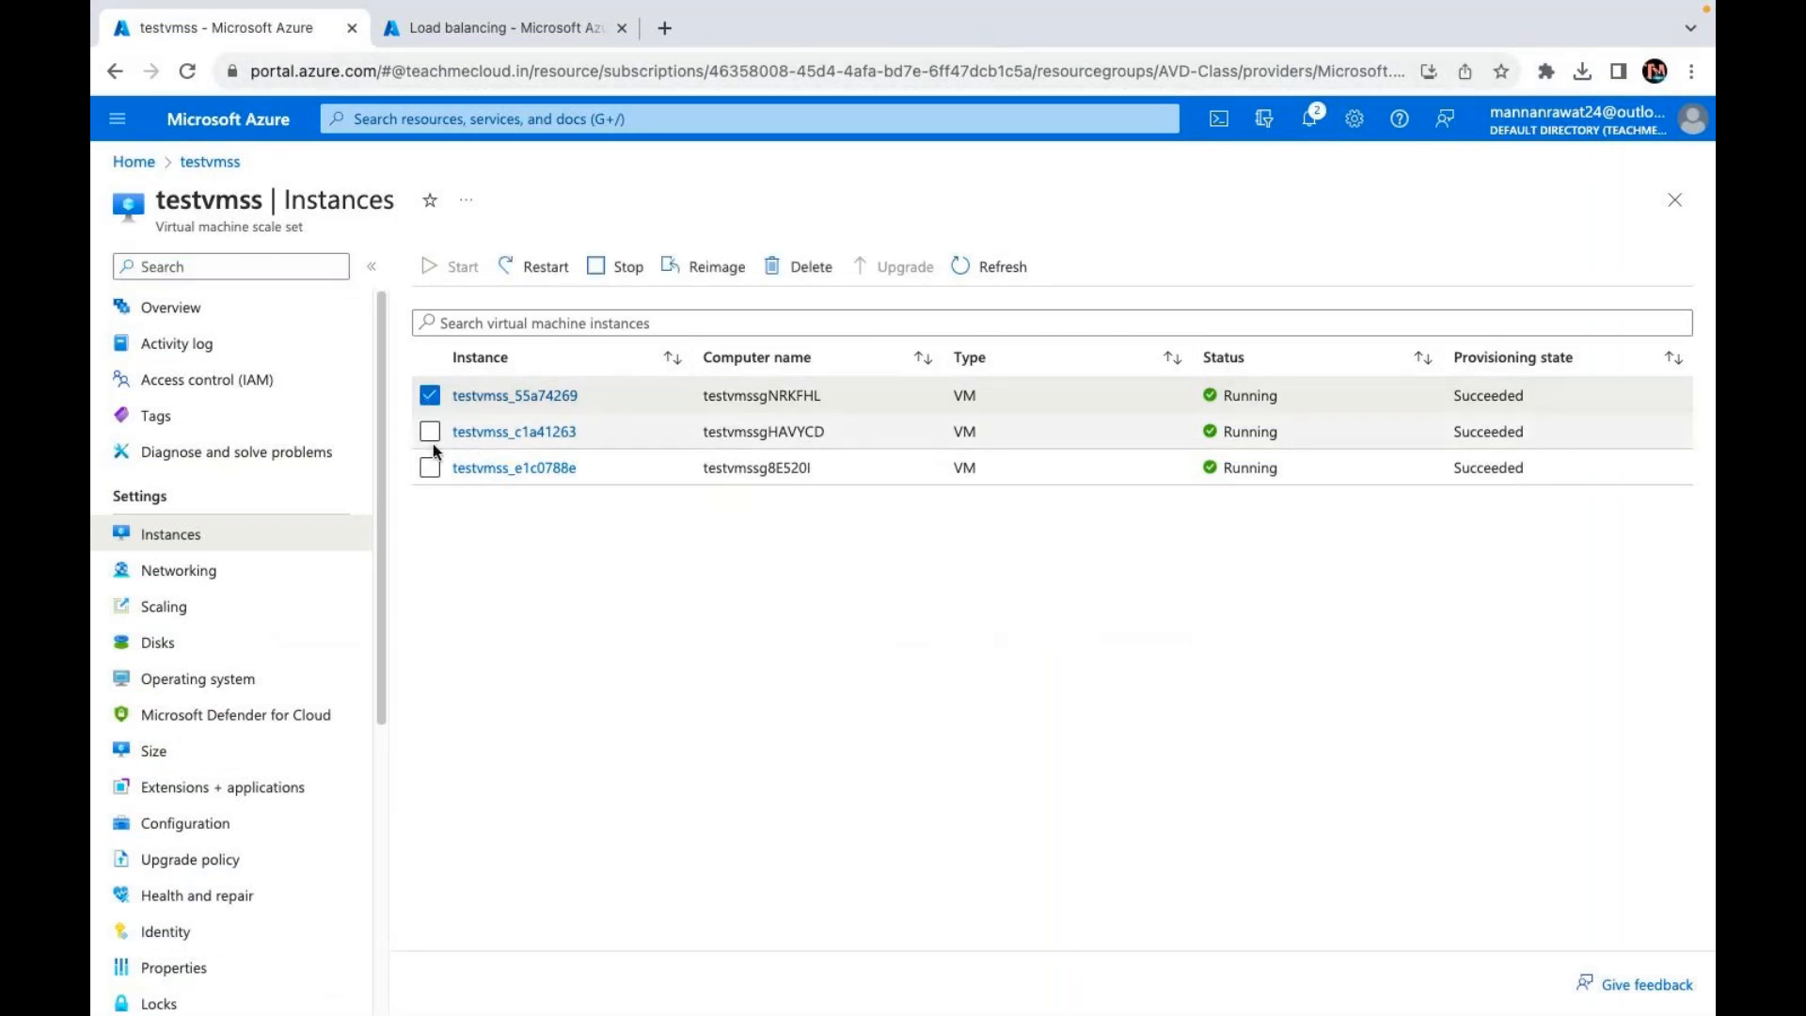
left_click(431, 435)
left_click(431, 468)
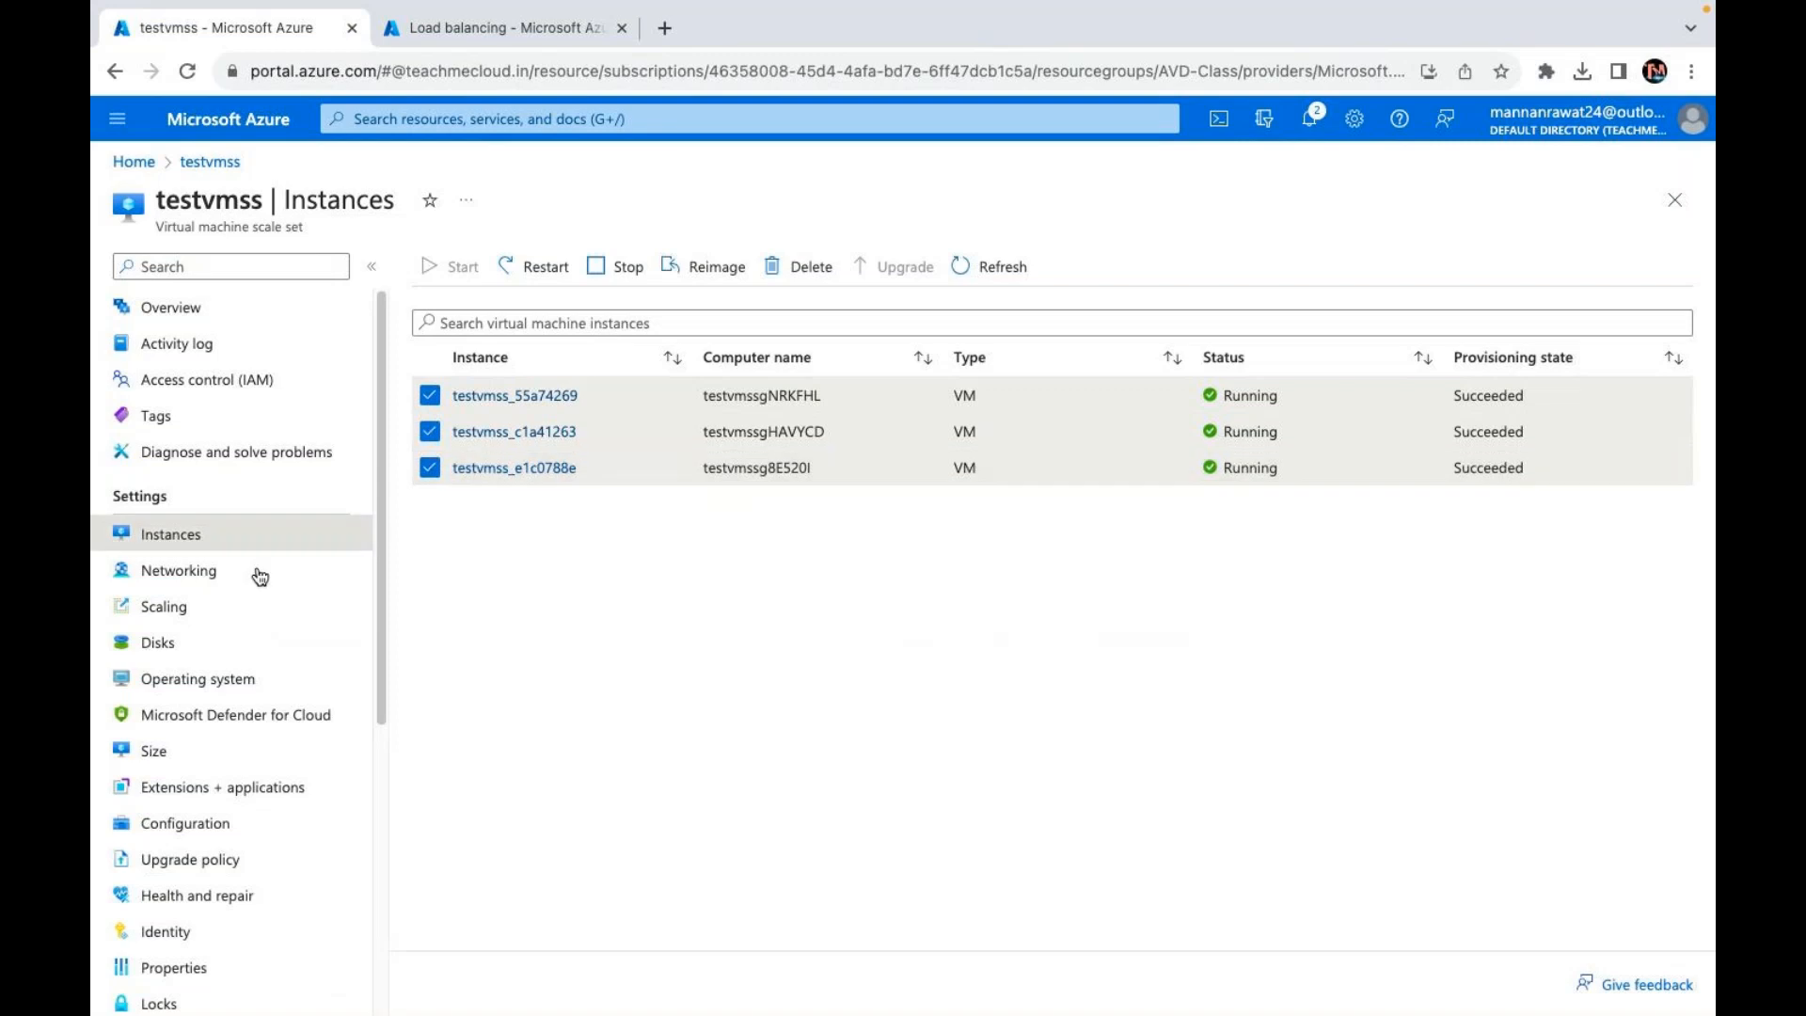
left_click(158, 643)
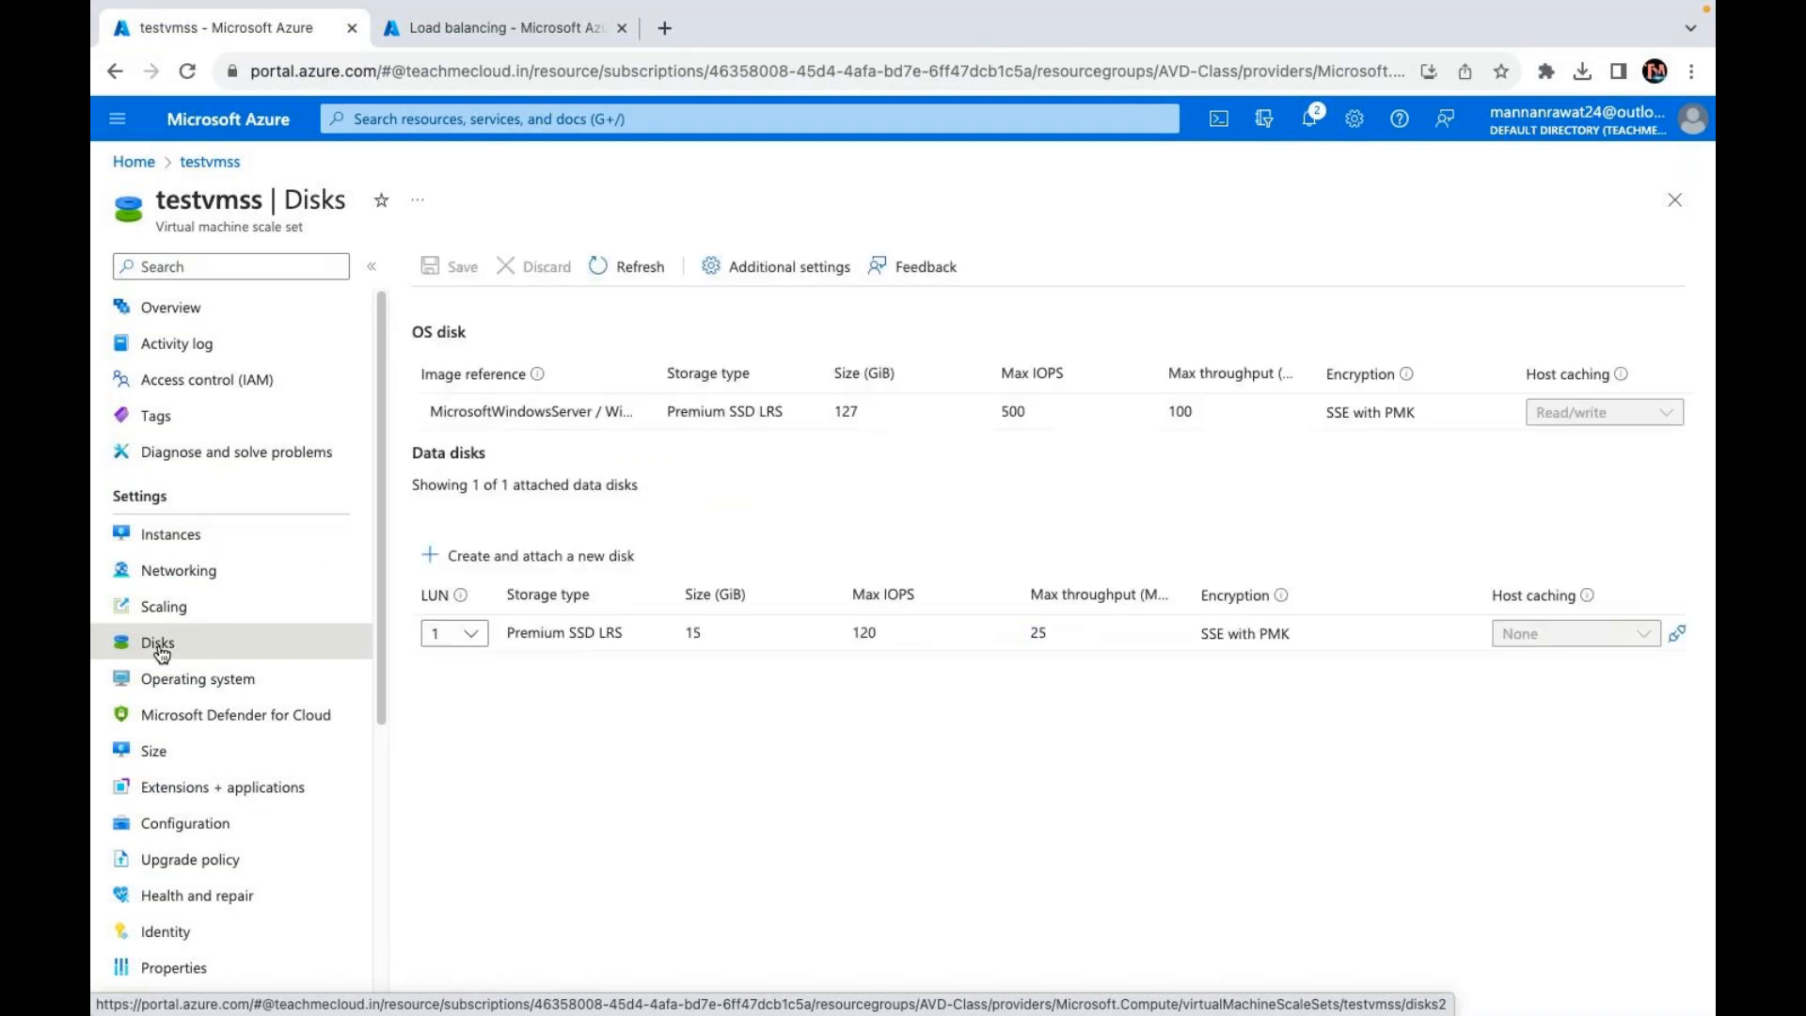
key("ctrl+Left")
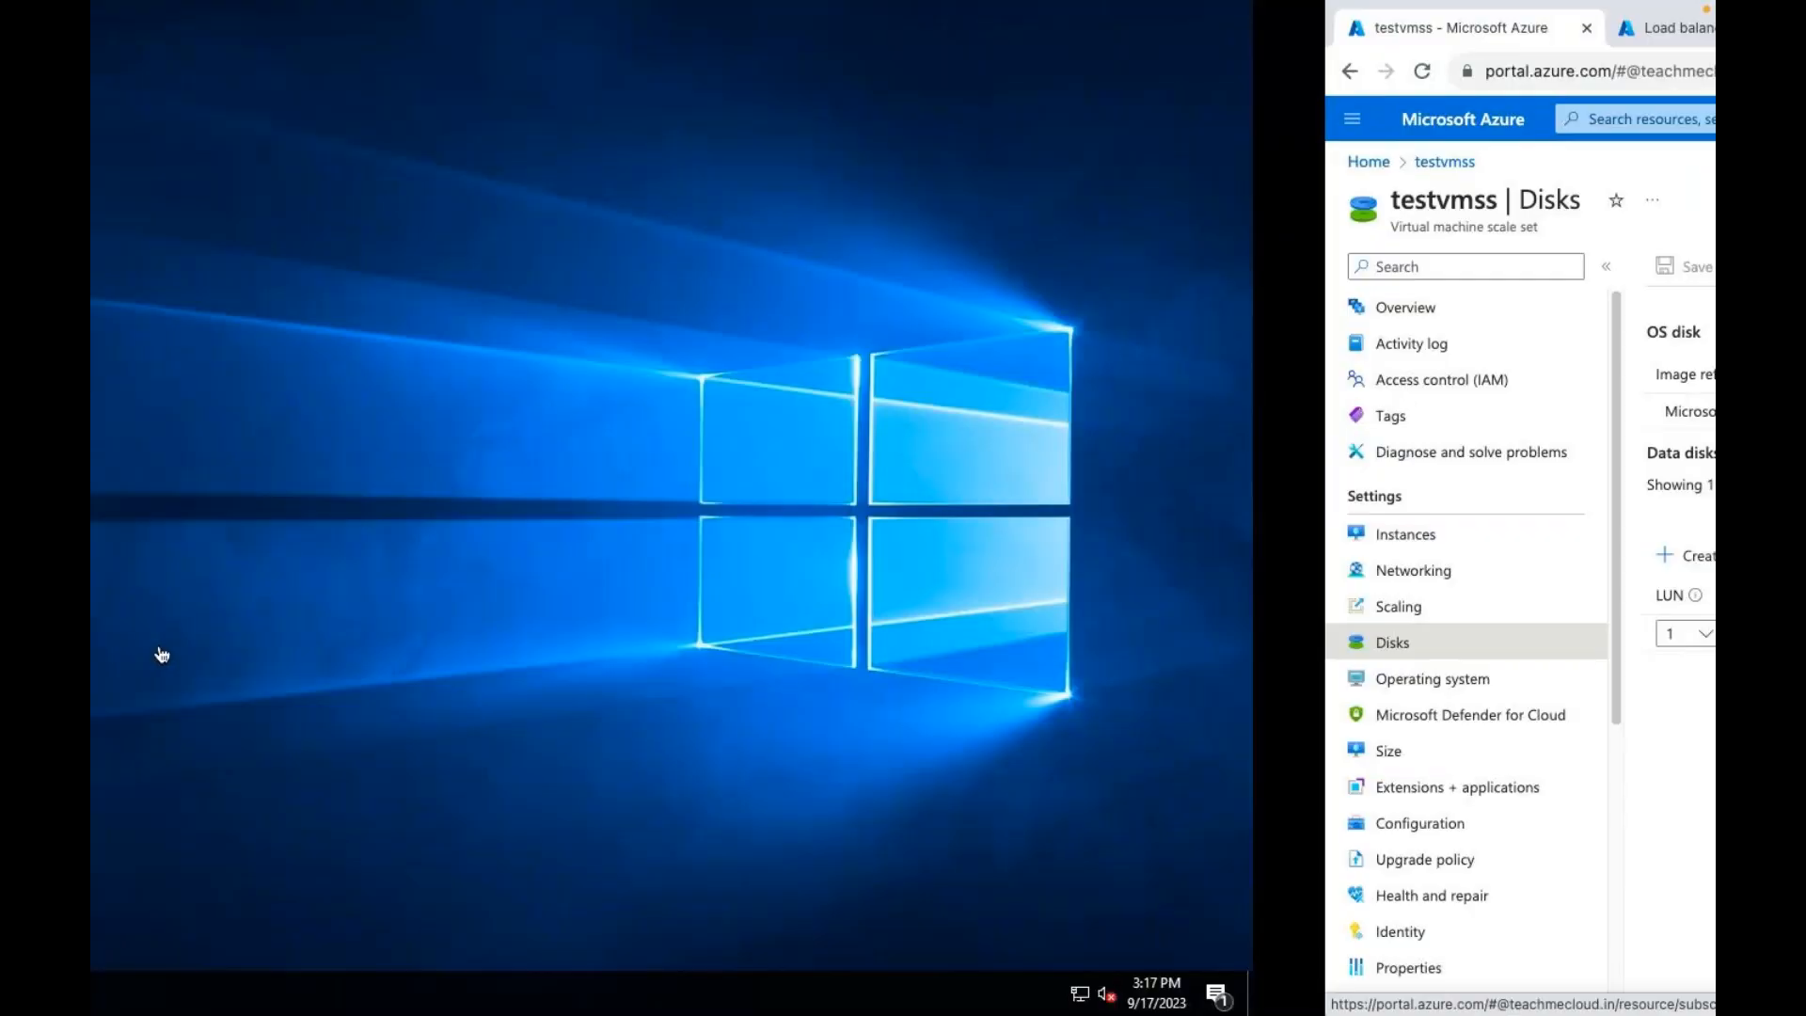
key("ctrl+Left")
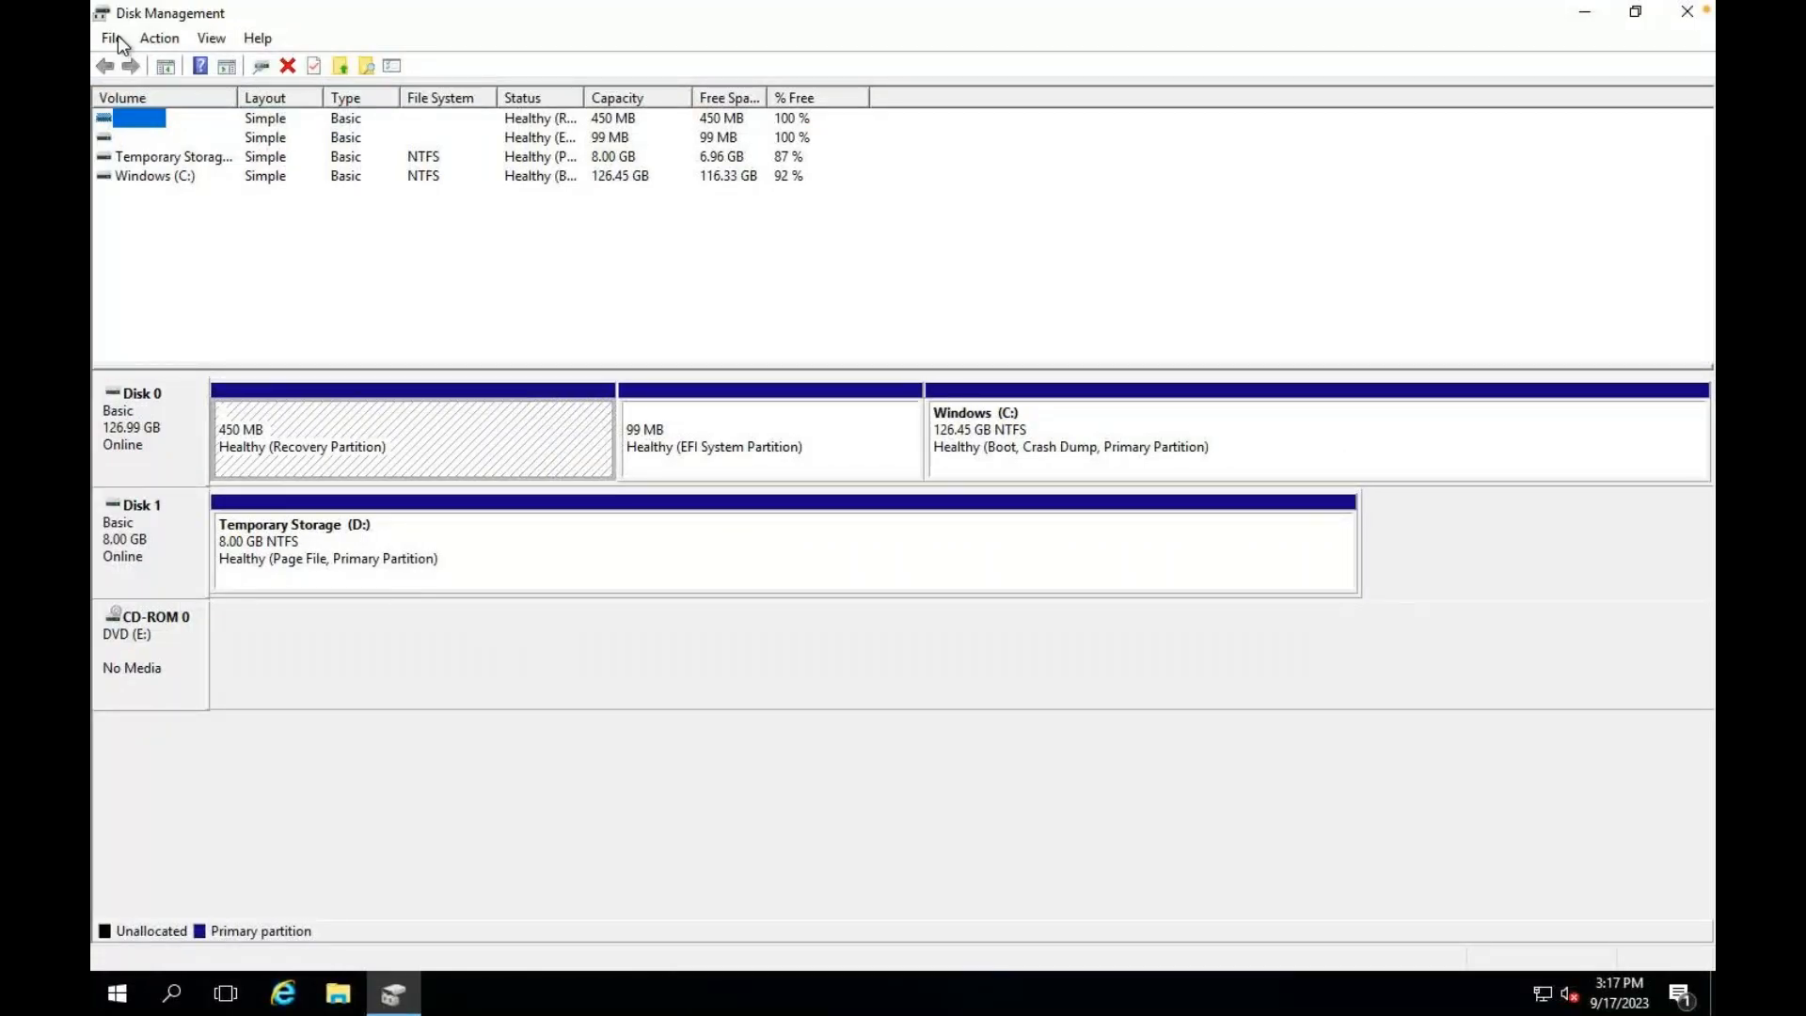
left_click(116, 36)
key("Escape")
left_click(166, 39)
left_click(166, 40)
left_click(166, 39)
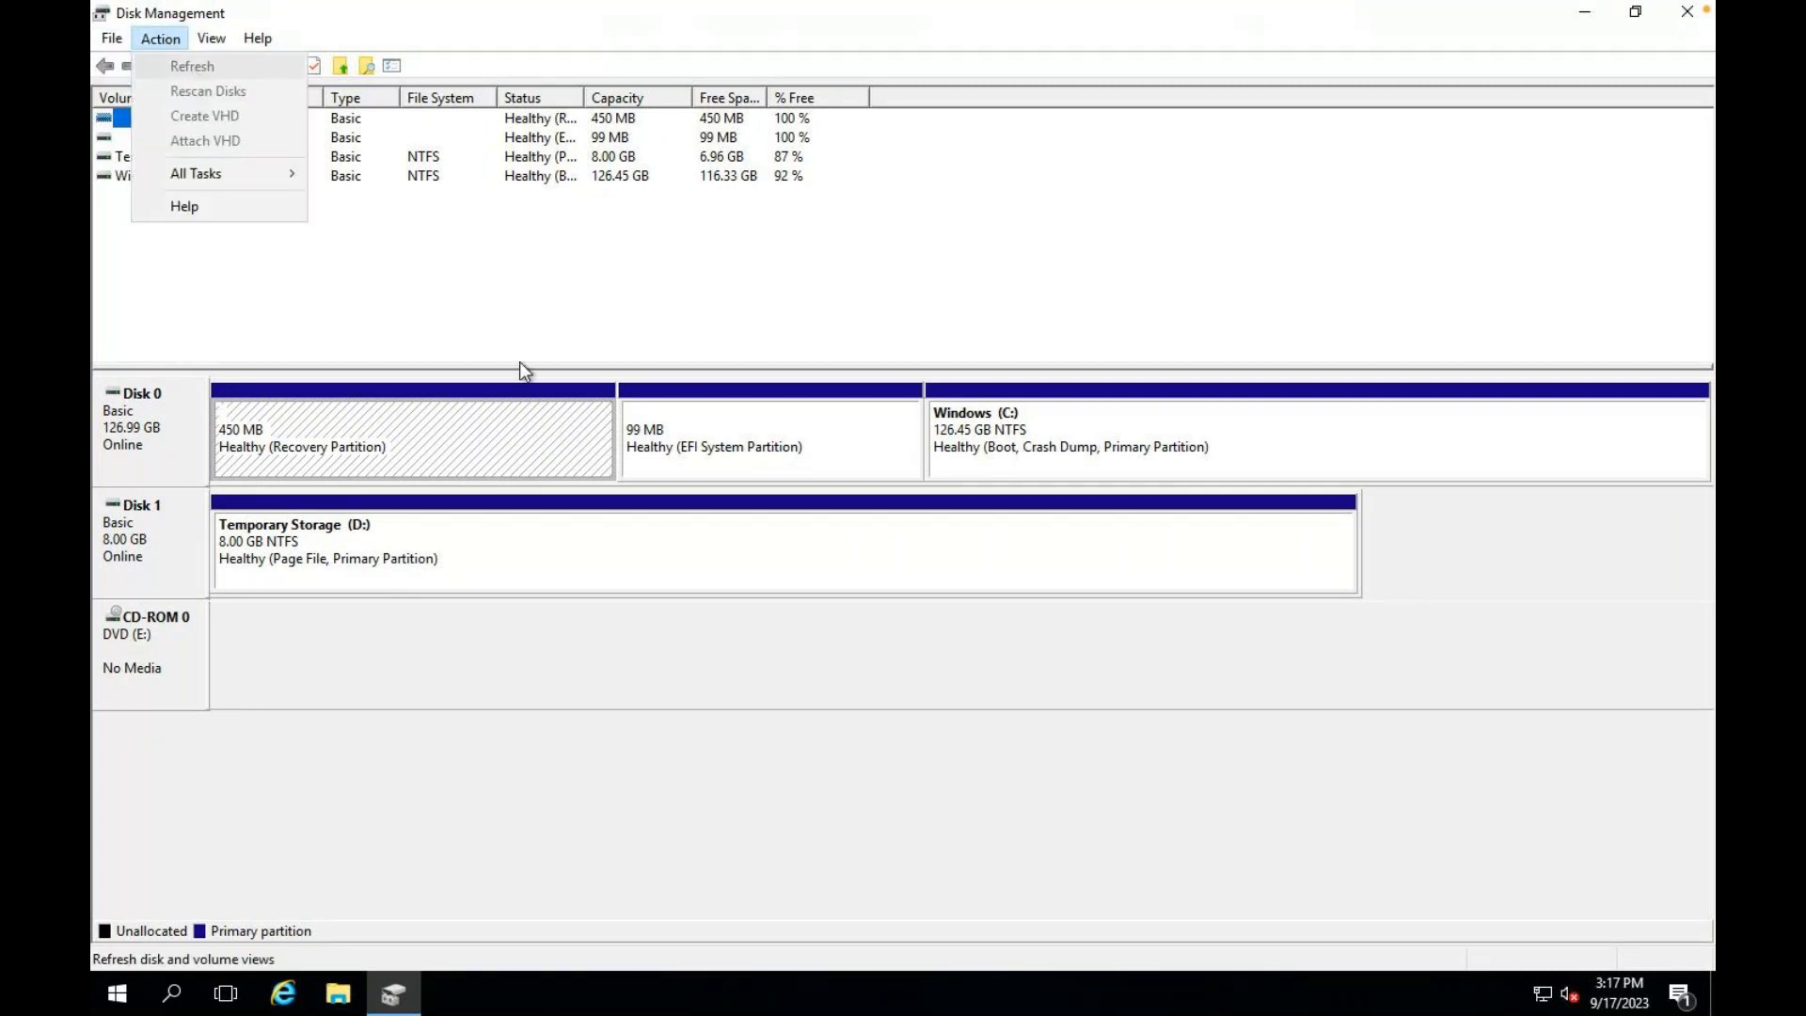
left_click(1687, 11)
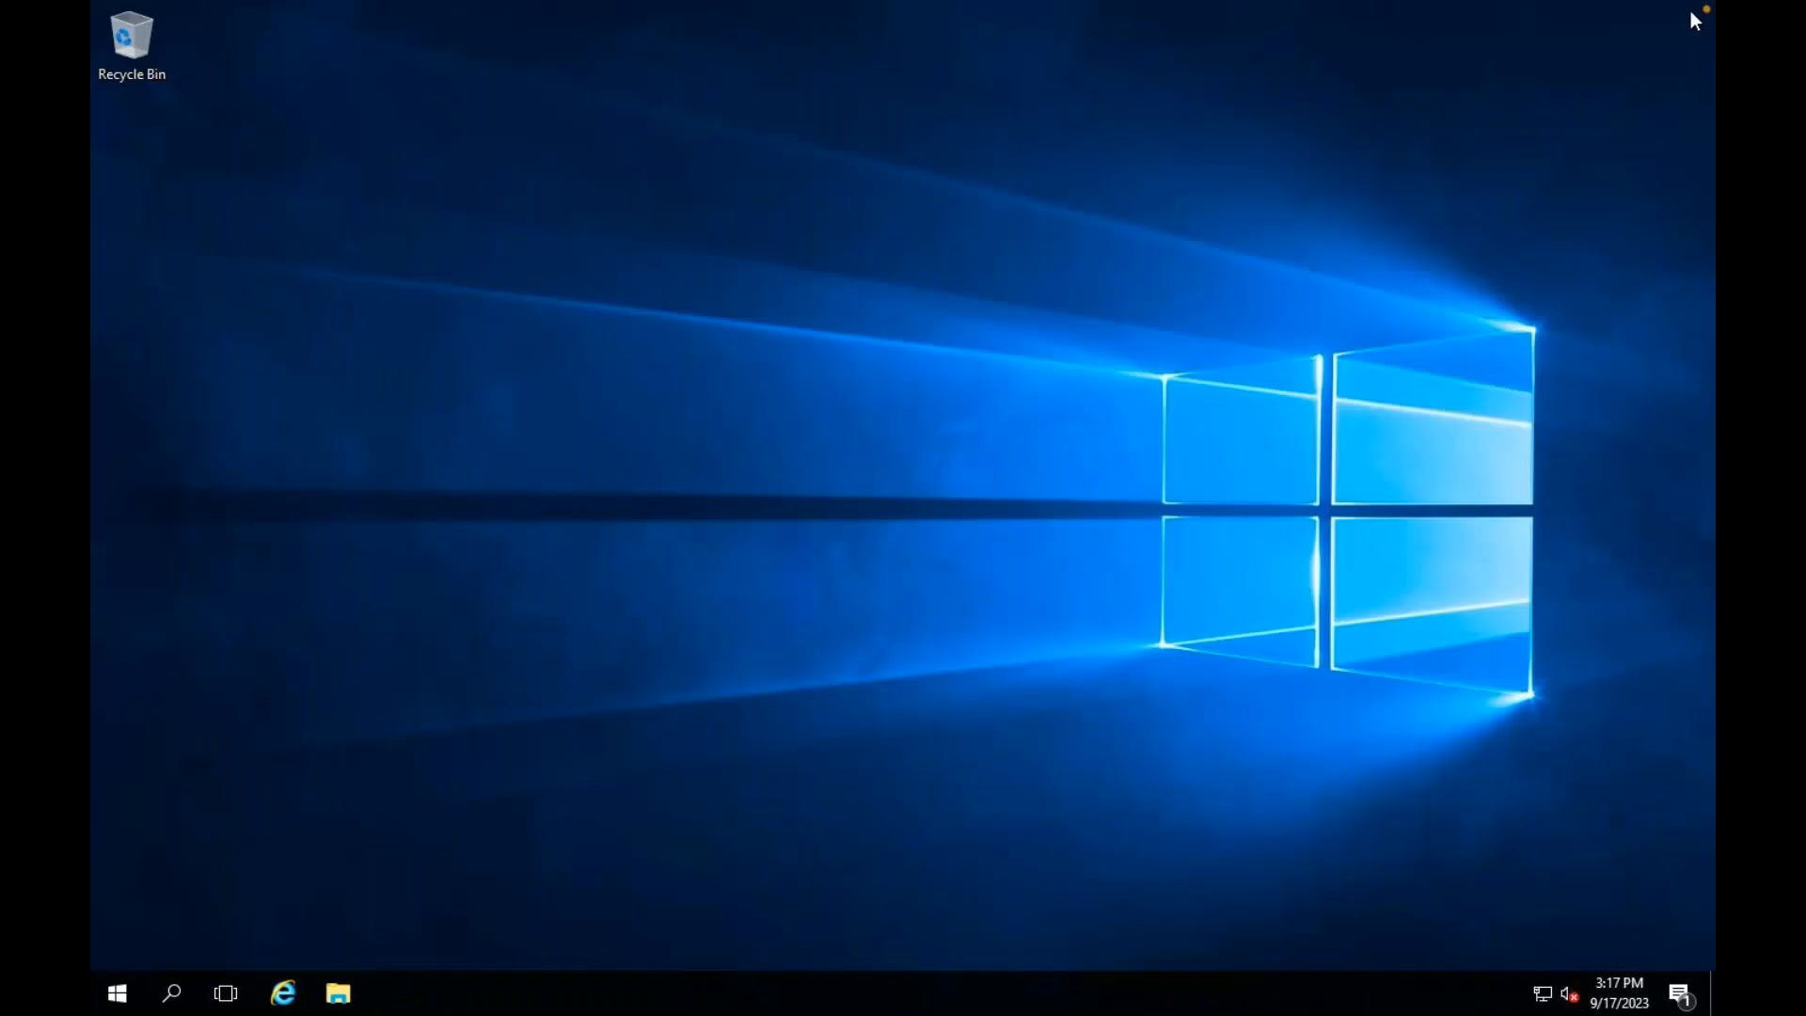
right_click(117, 995)
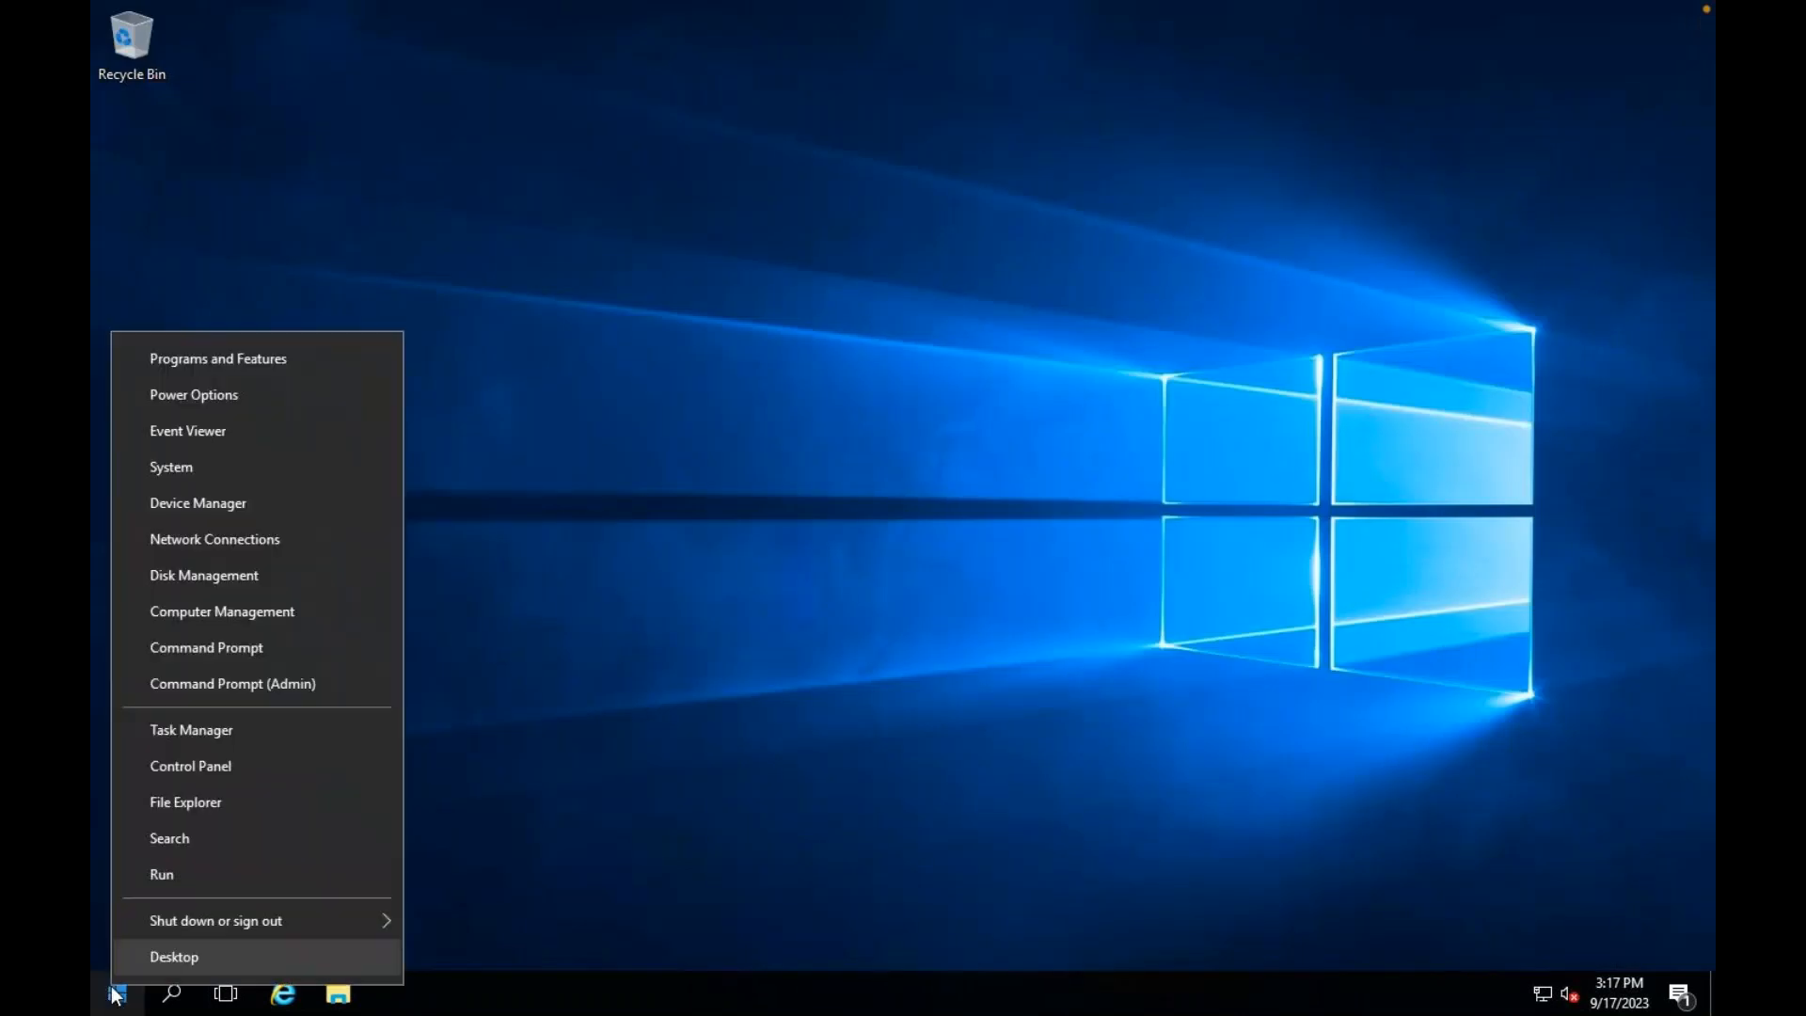
left_click(184, 880)
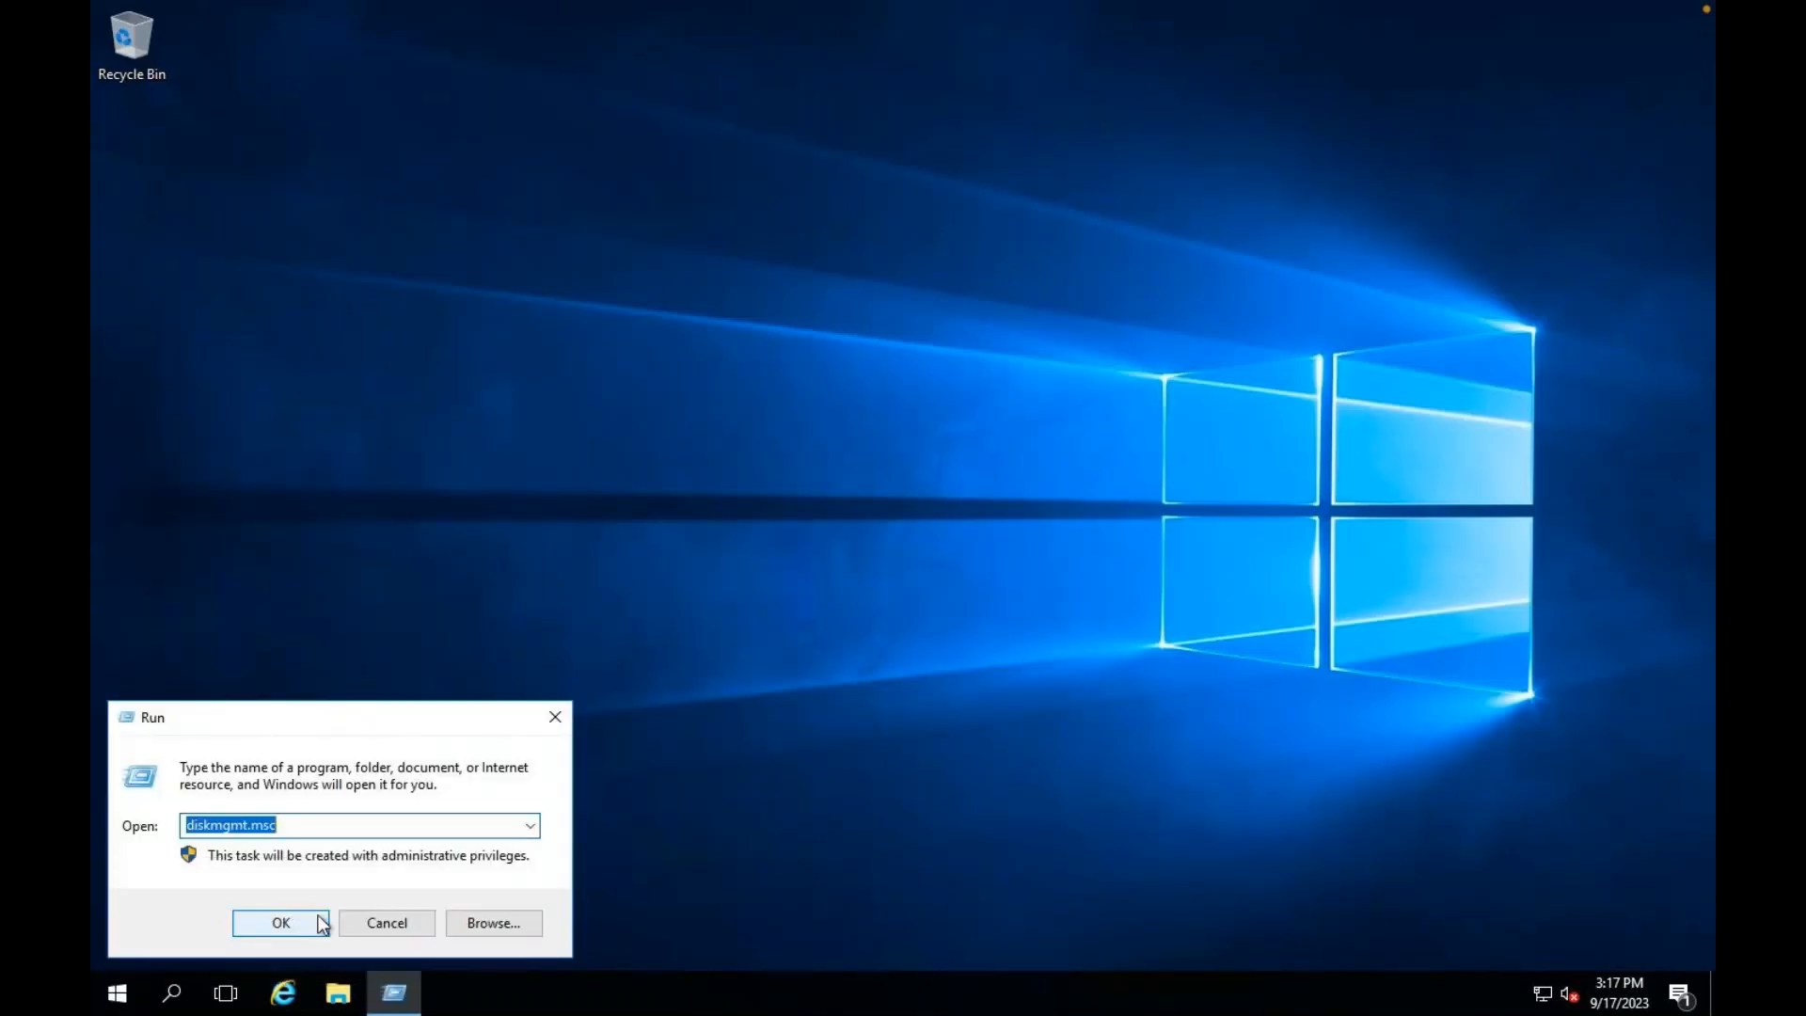
left_click(320, 921)
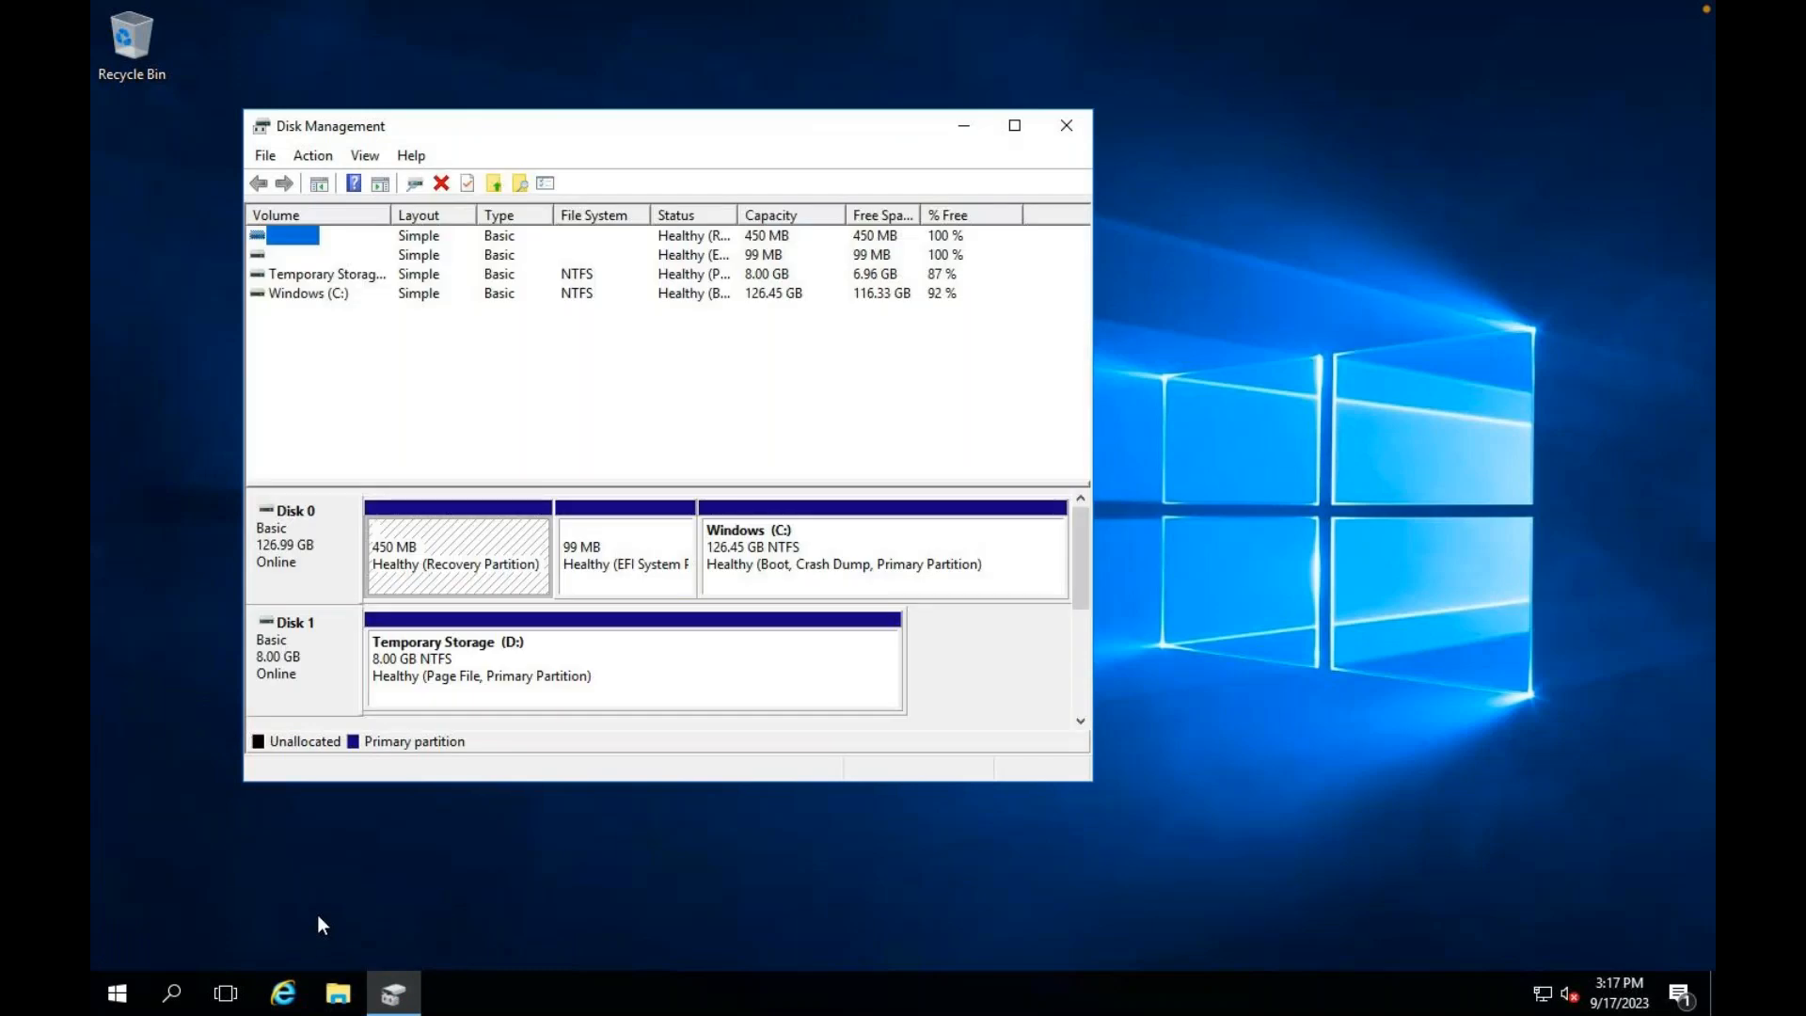
left_click(1014, 125)
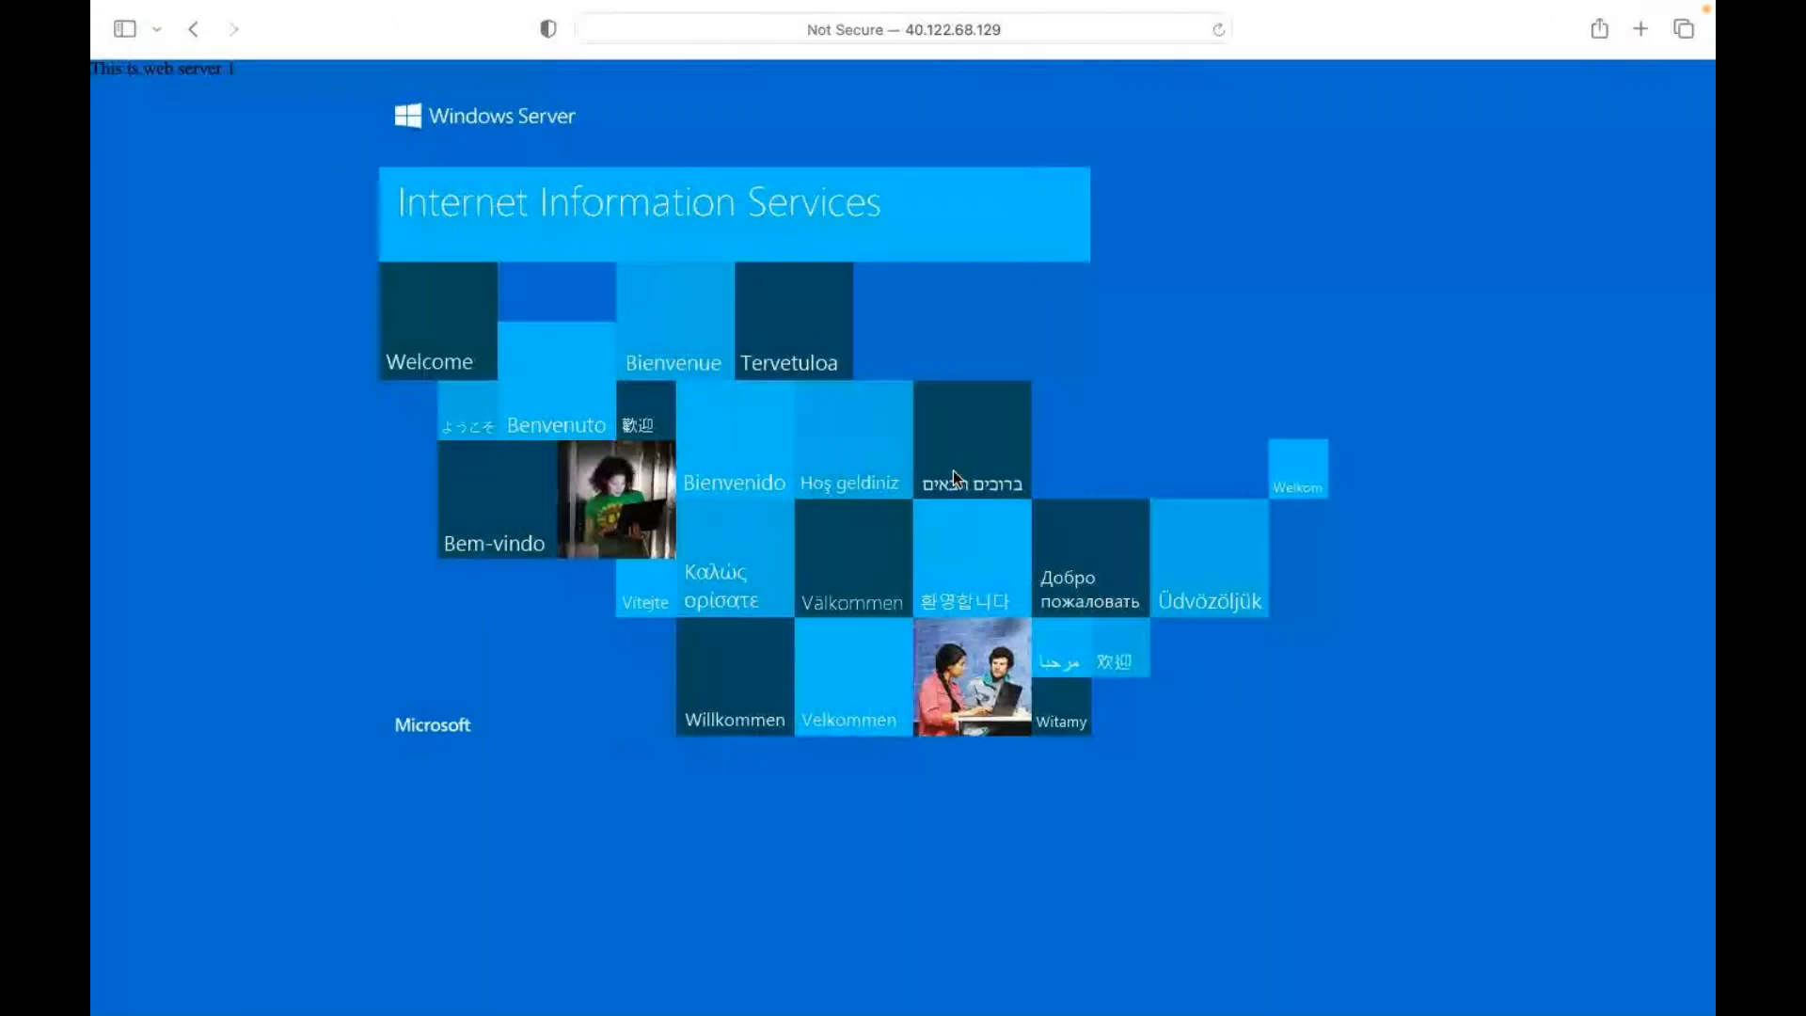
Step: Switch away from the full-screen Safari IIS page toward the Azure portal
key("ctrl+Left")
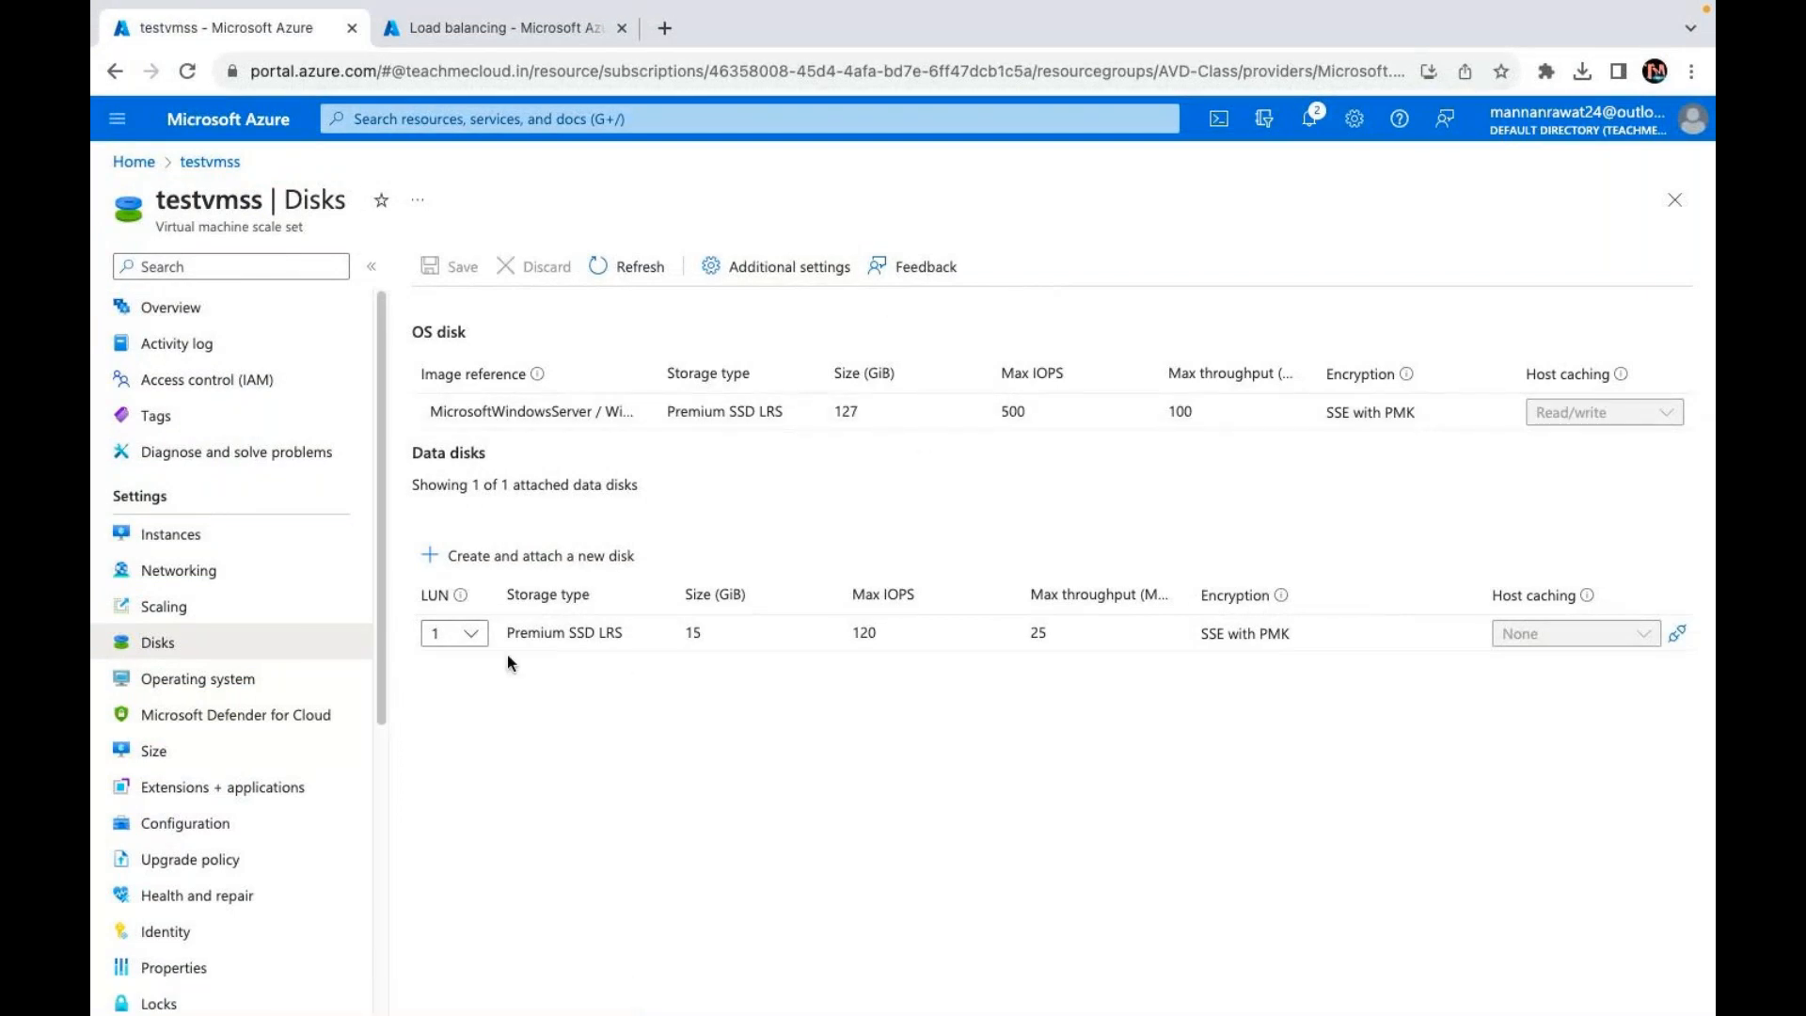
Step: Reload the Azure portal page, then reload again from the error blade
left_click(414, 66)
key("Return")
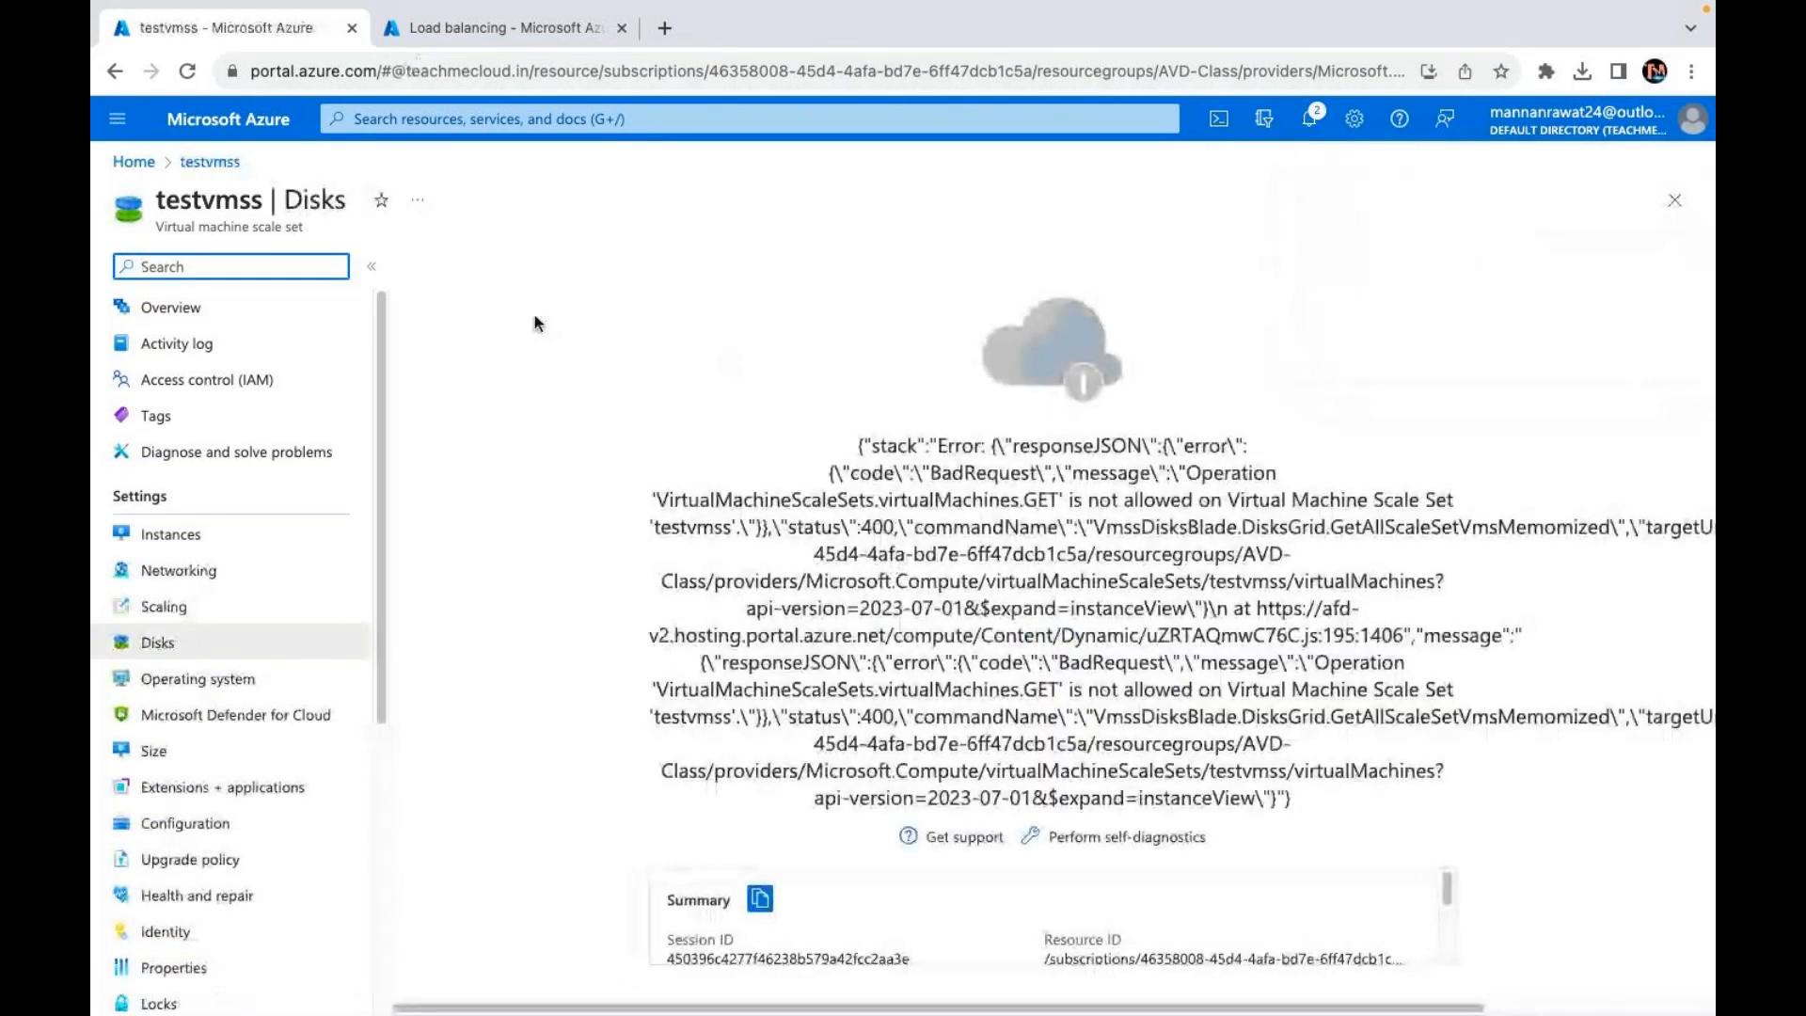
left_click(187, 72)
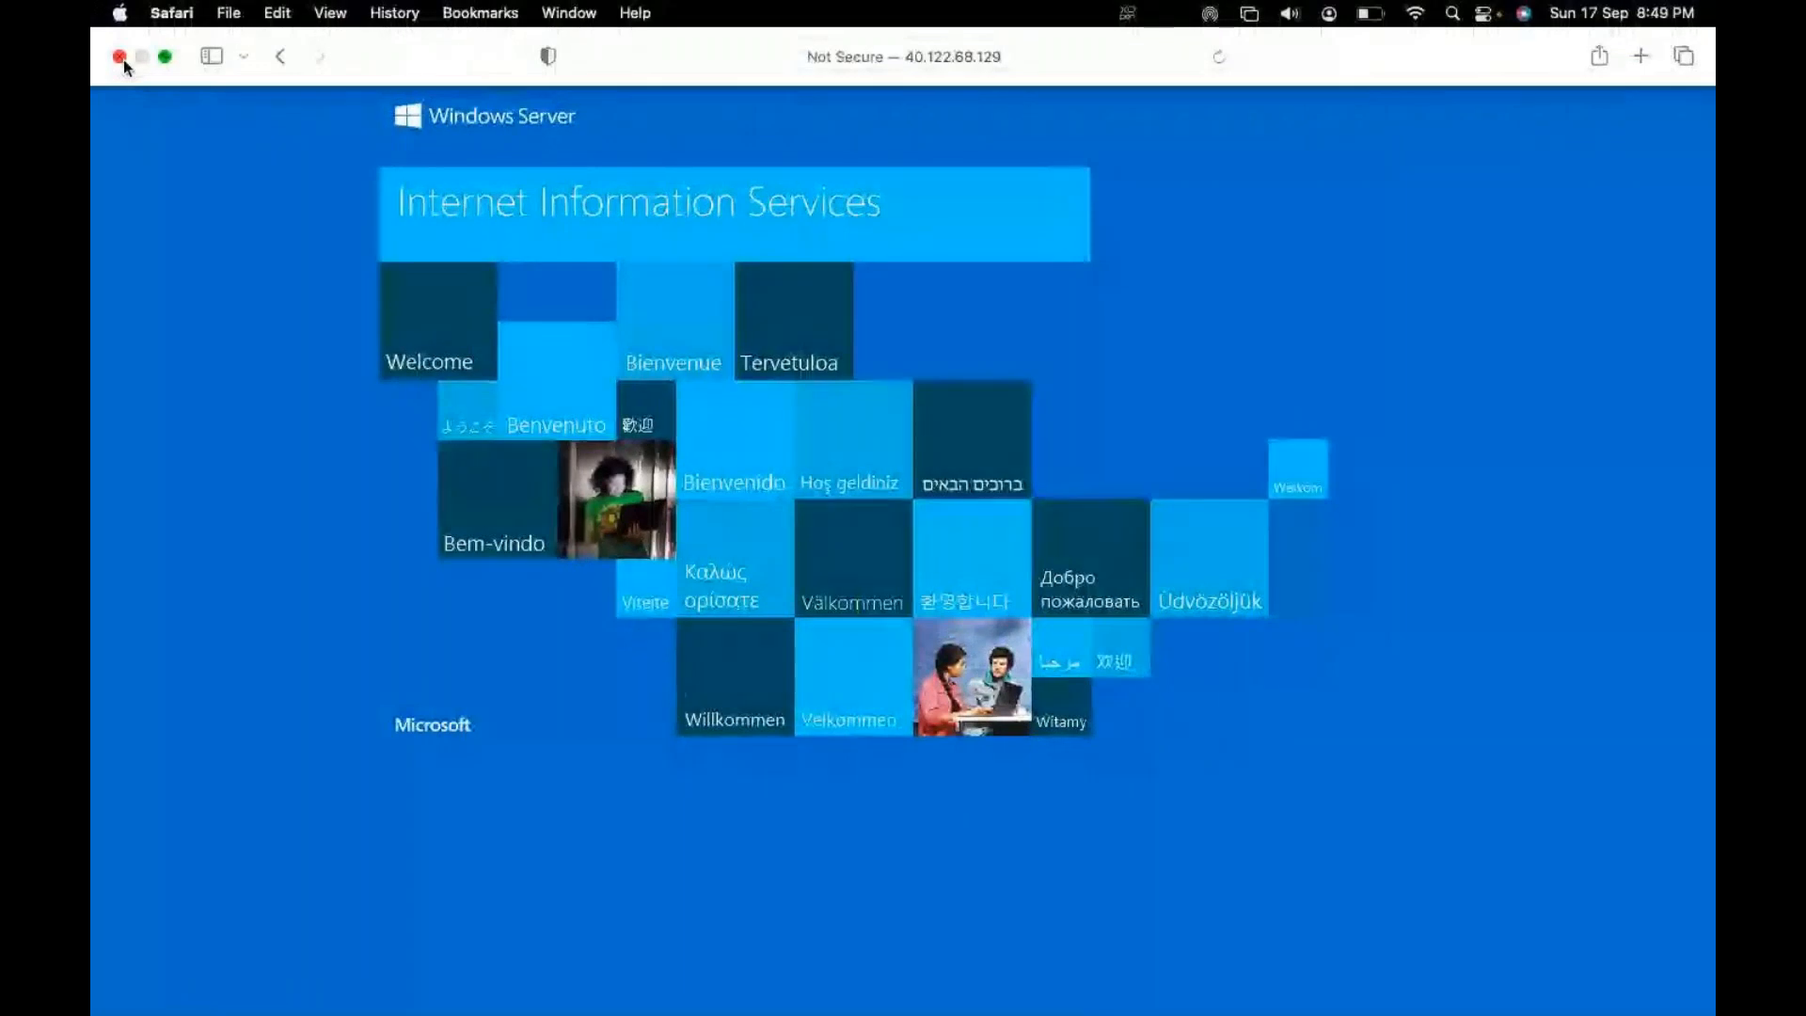
Step: Close the Safari window showing the IIS test page
left_click(120, 56)
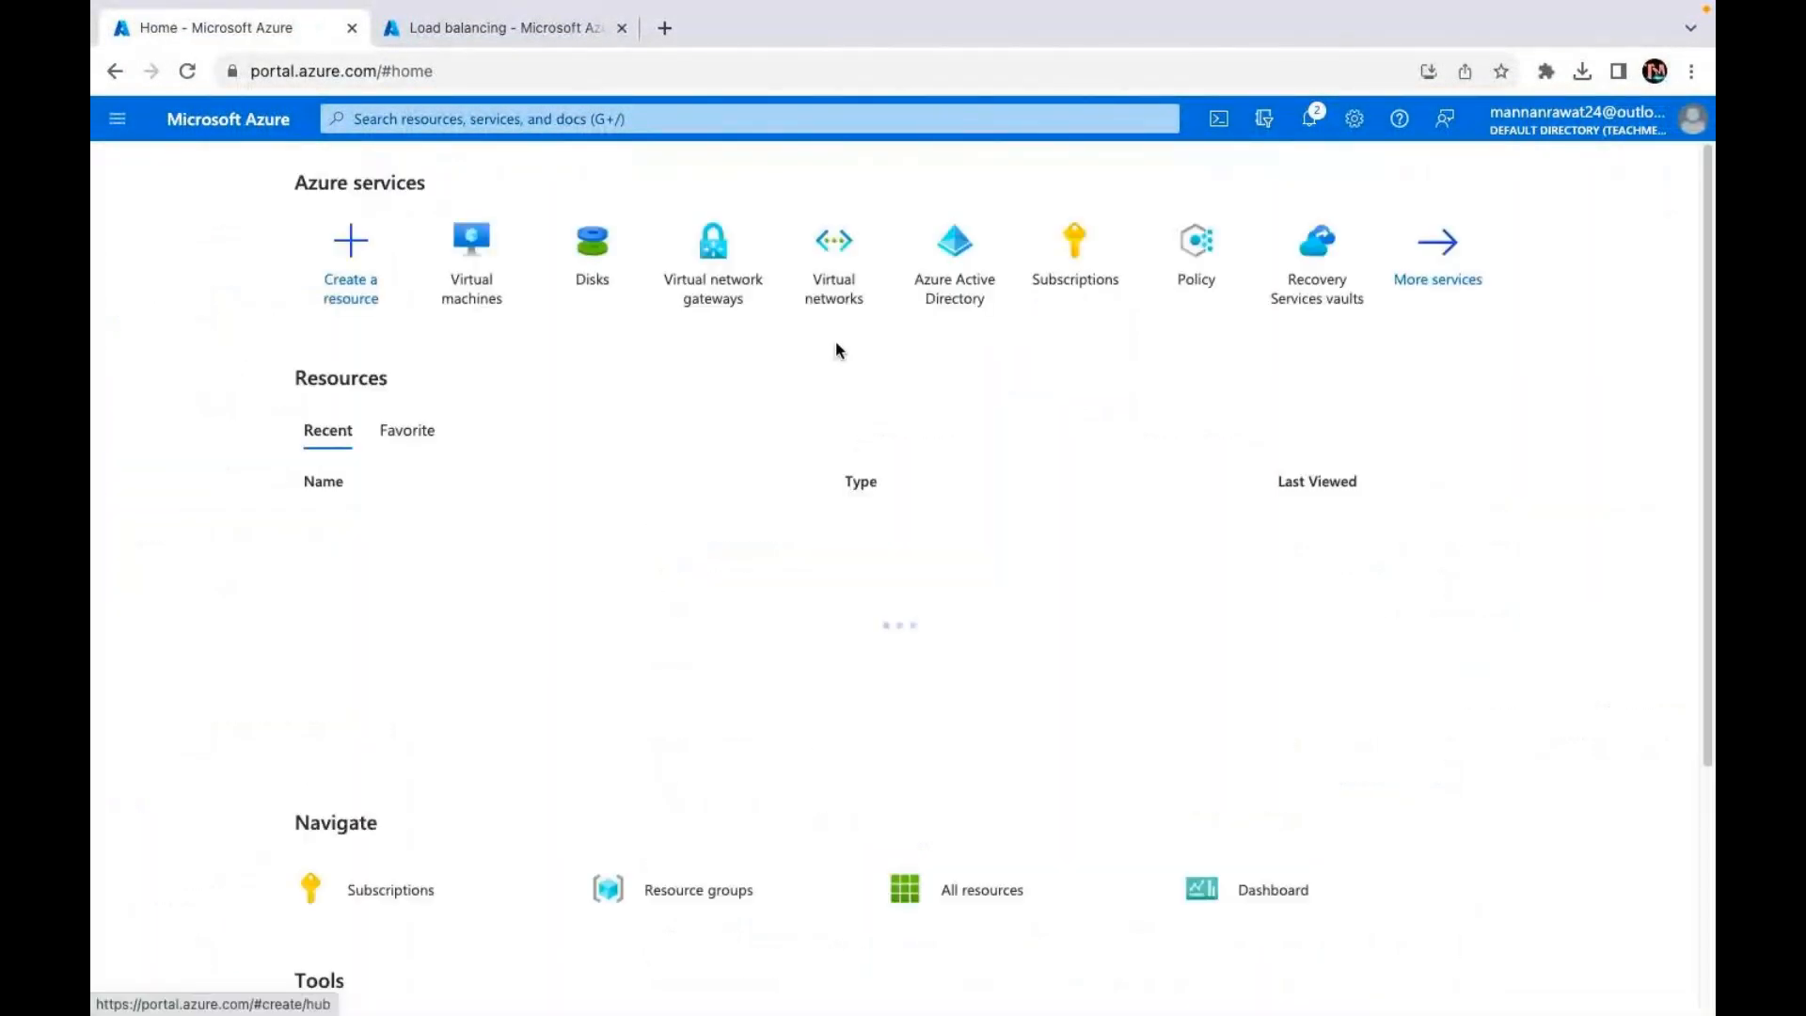
Step: Leave the Disks list, go Home, and open Virtual machine scale sets under More services' Compute category
left_click(572, 278)
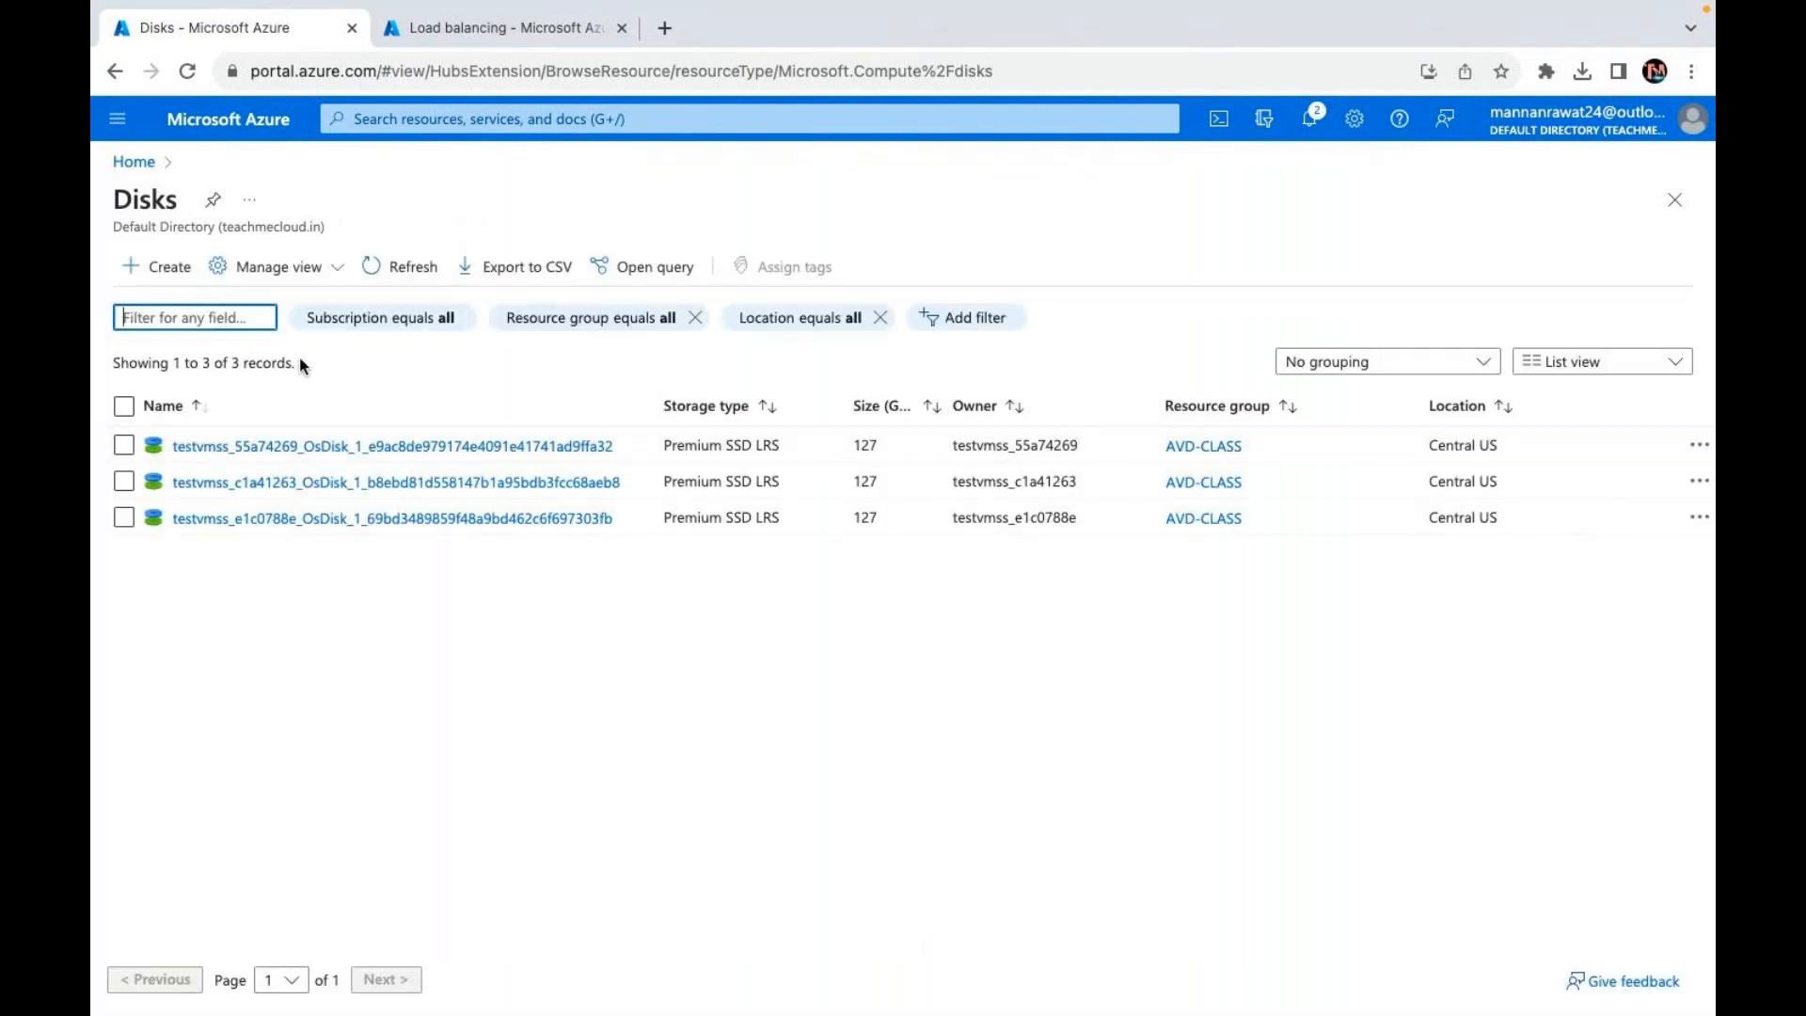
left_click(132, 164)
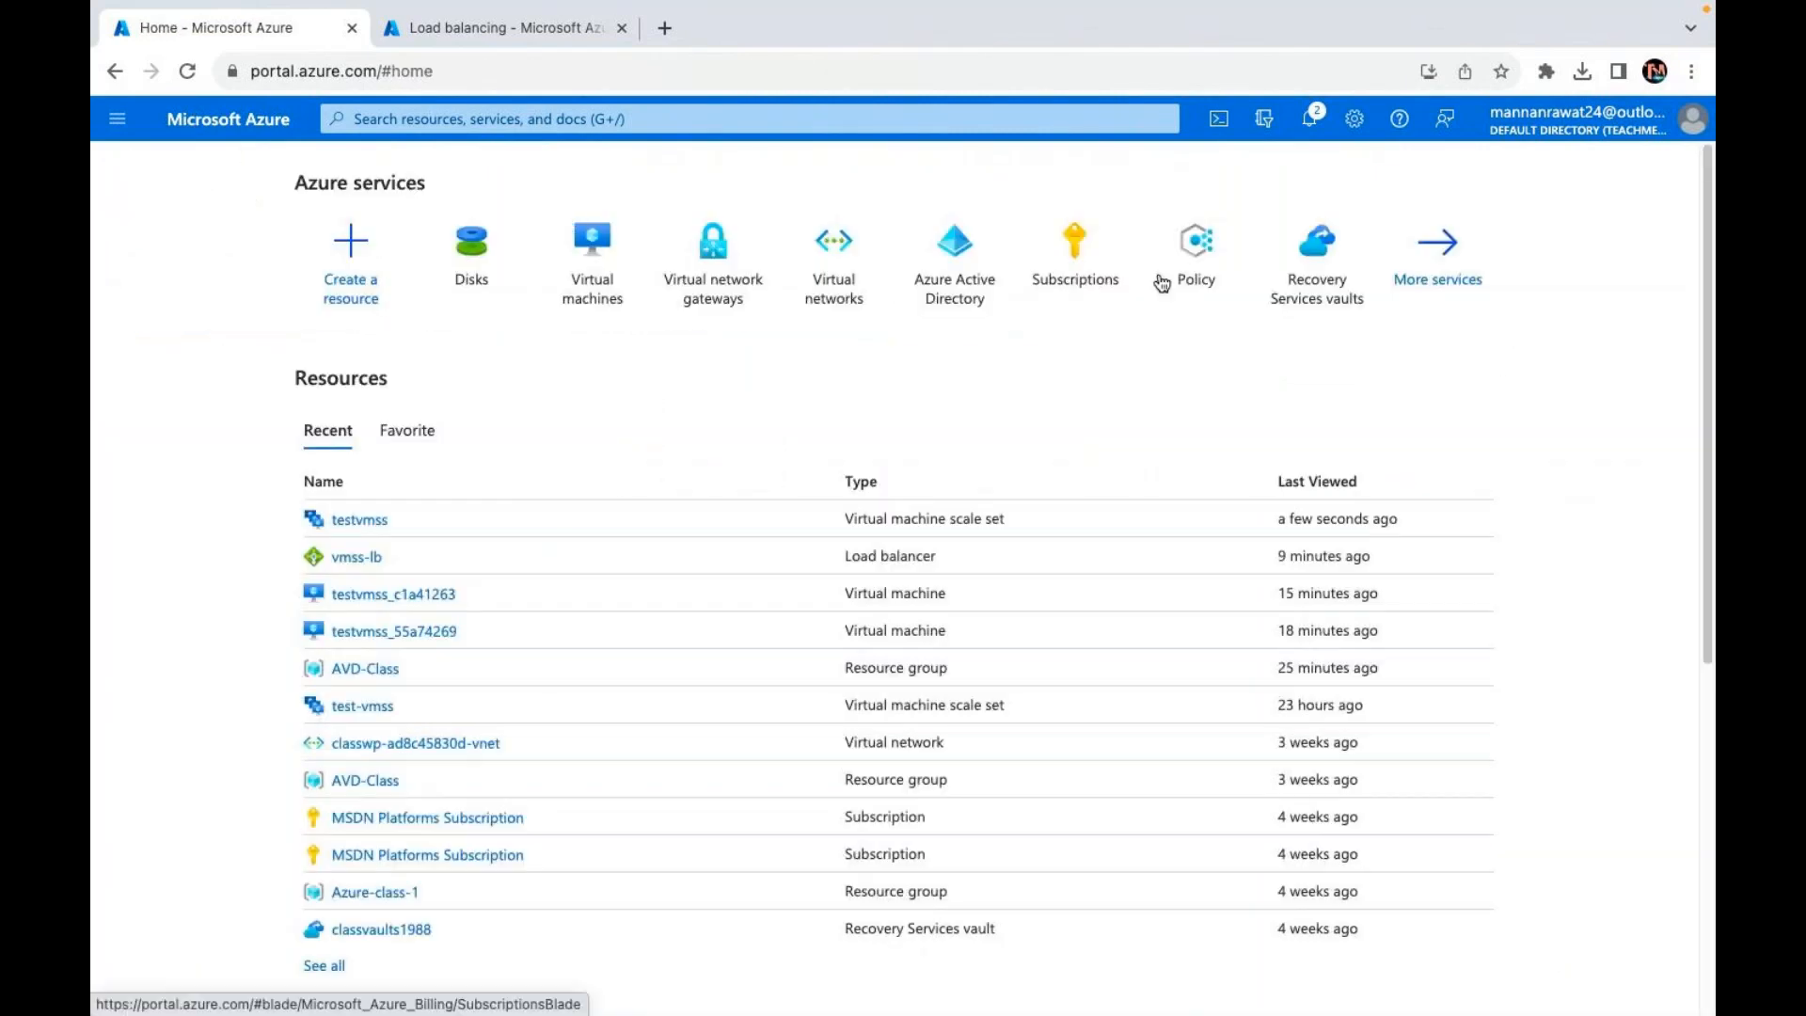
left_click(1437, 252)
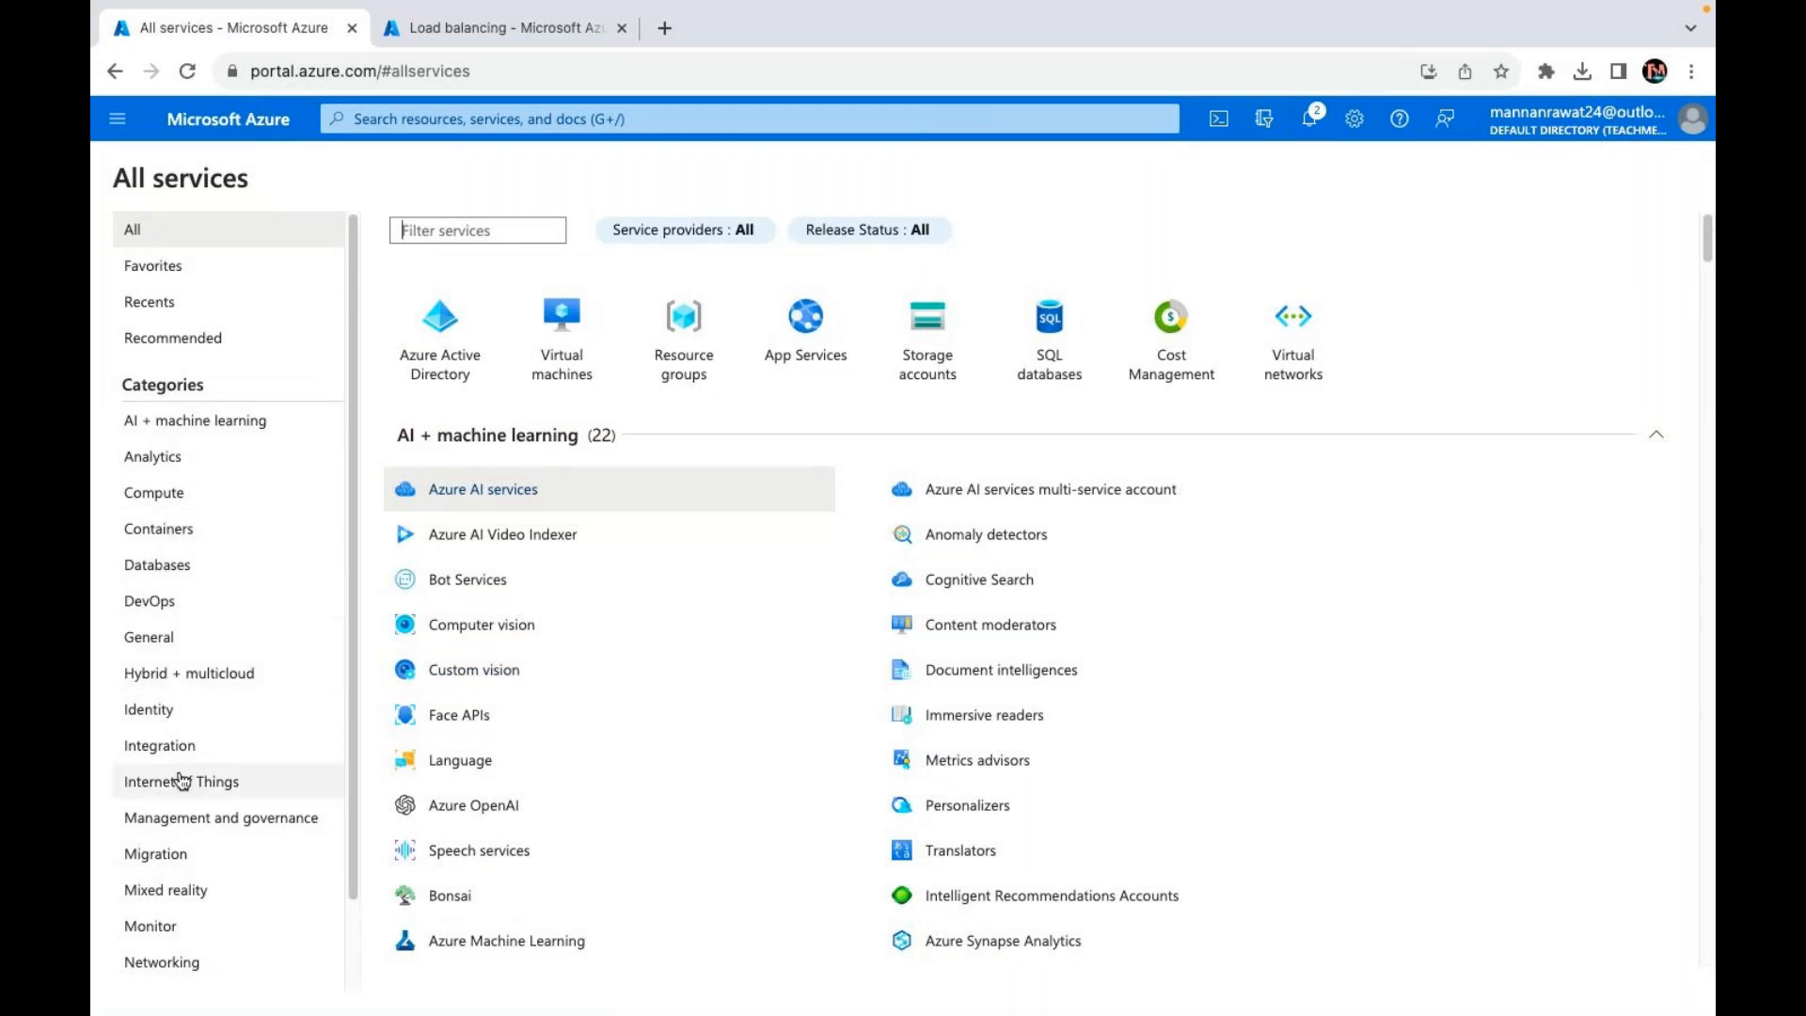
left_click(165, 497)
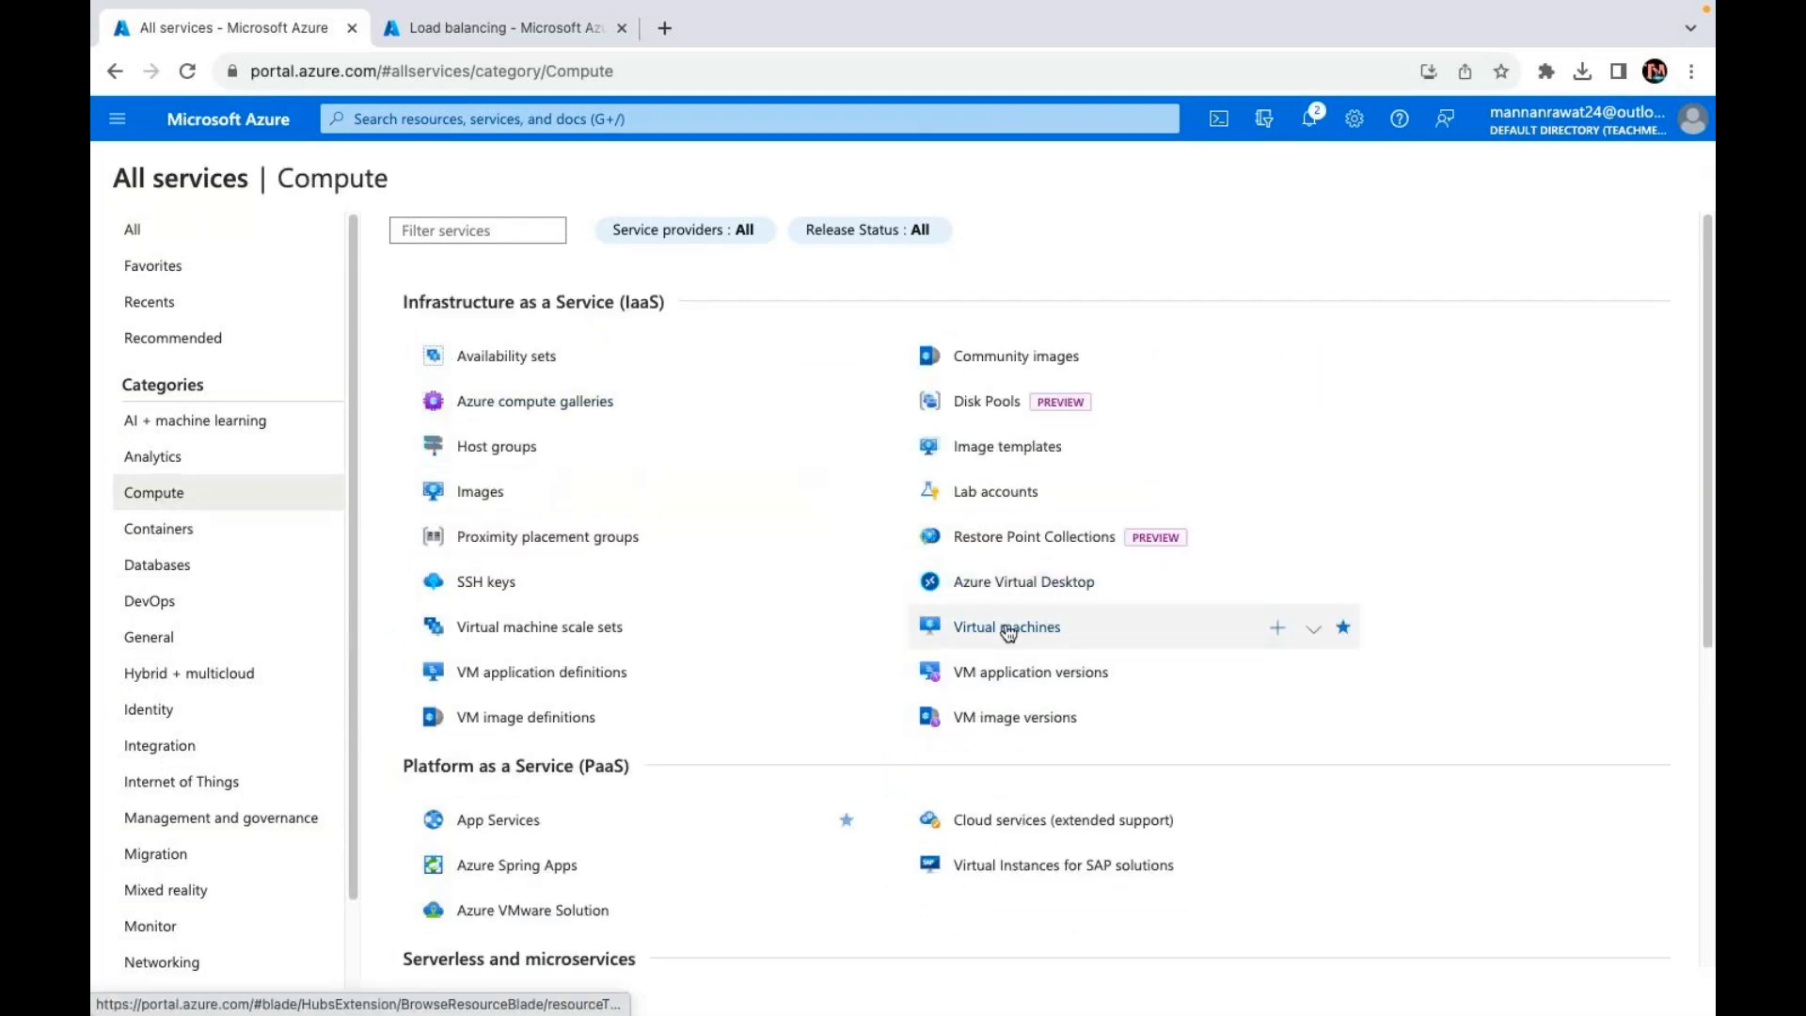
left_click(551, 627)
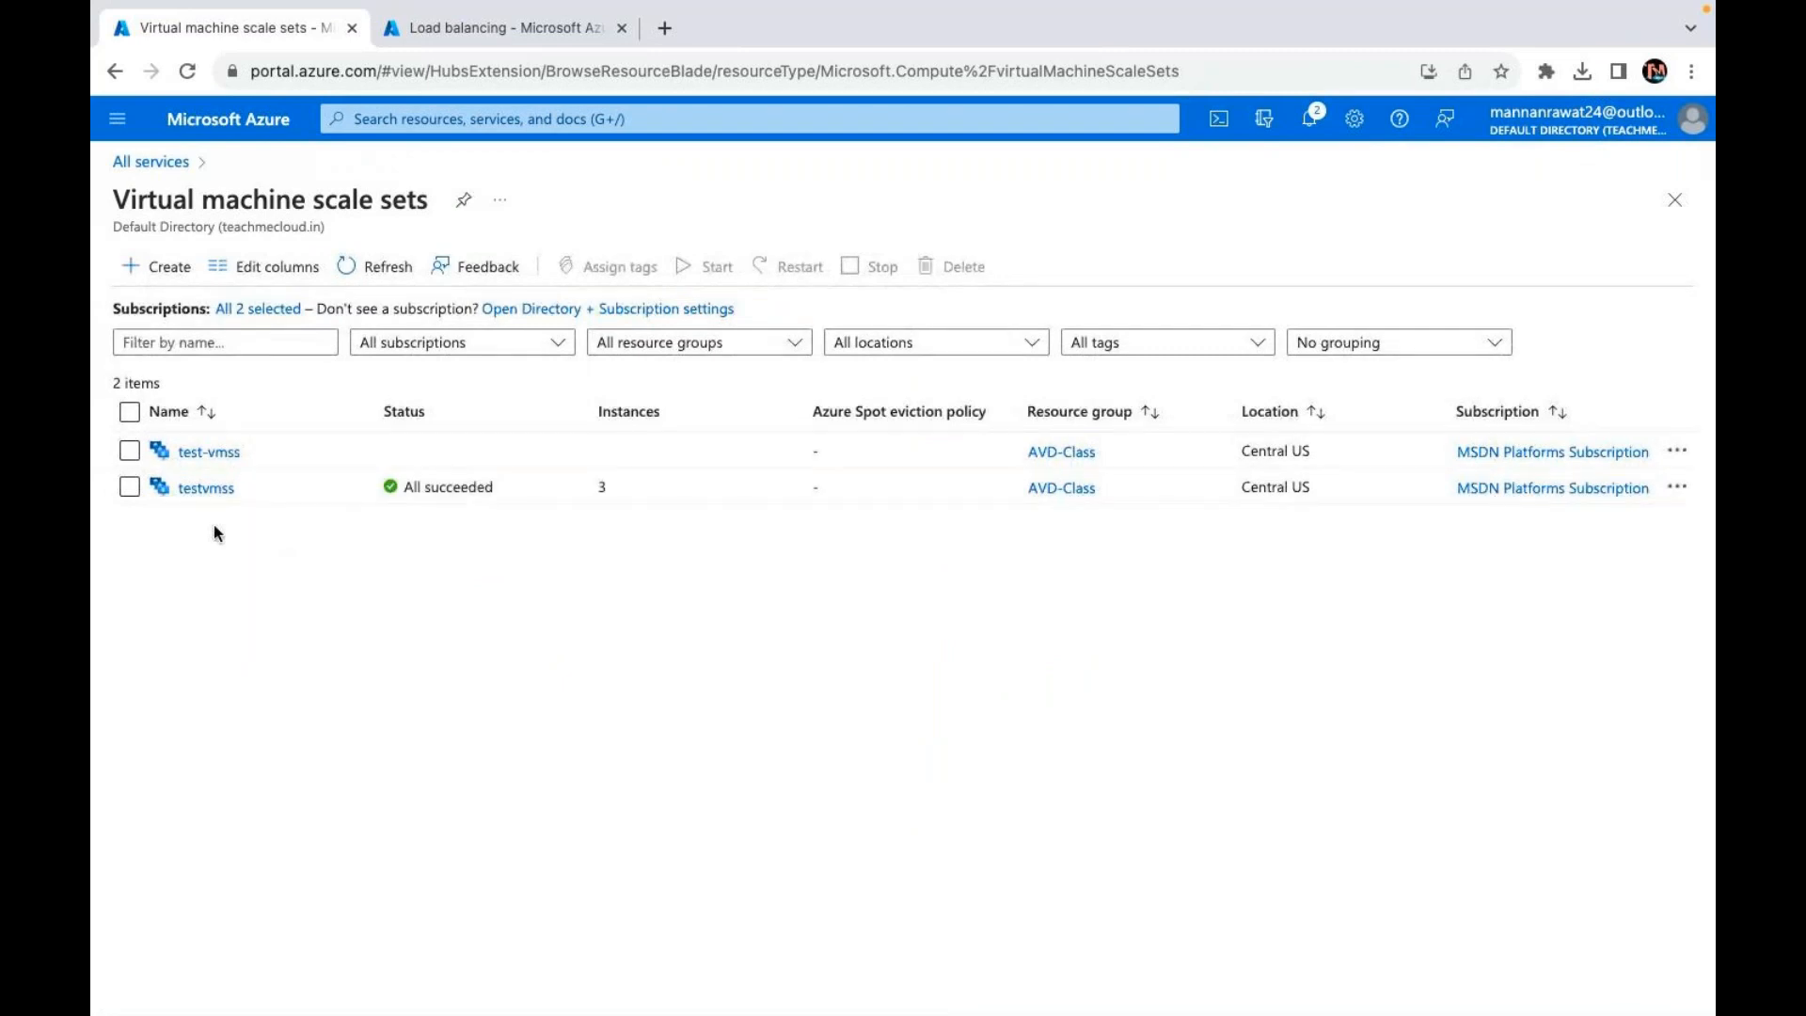
Step: Open the testvmss scale set and view its Disks and Instances pages
left_click(203, 452)
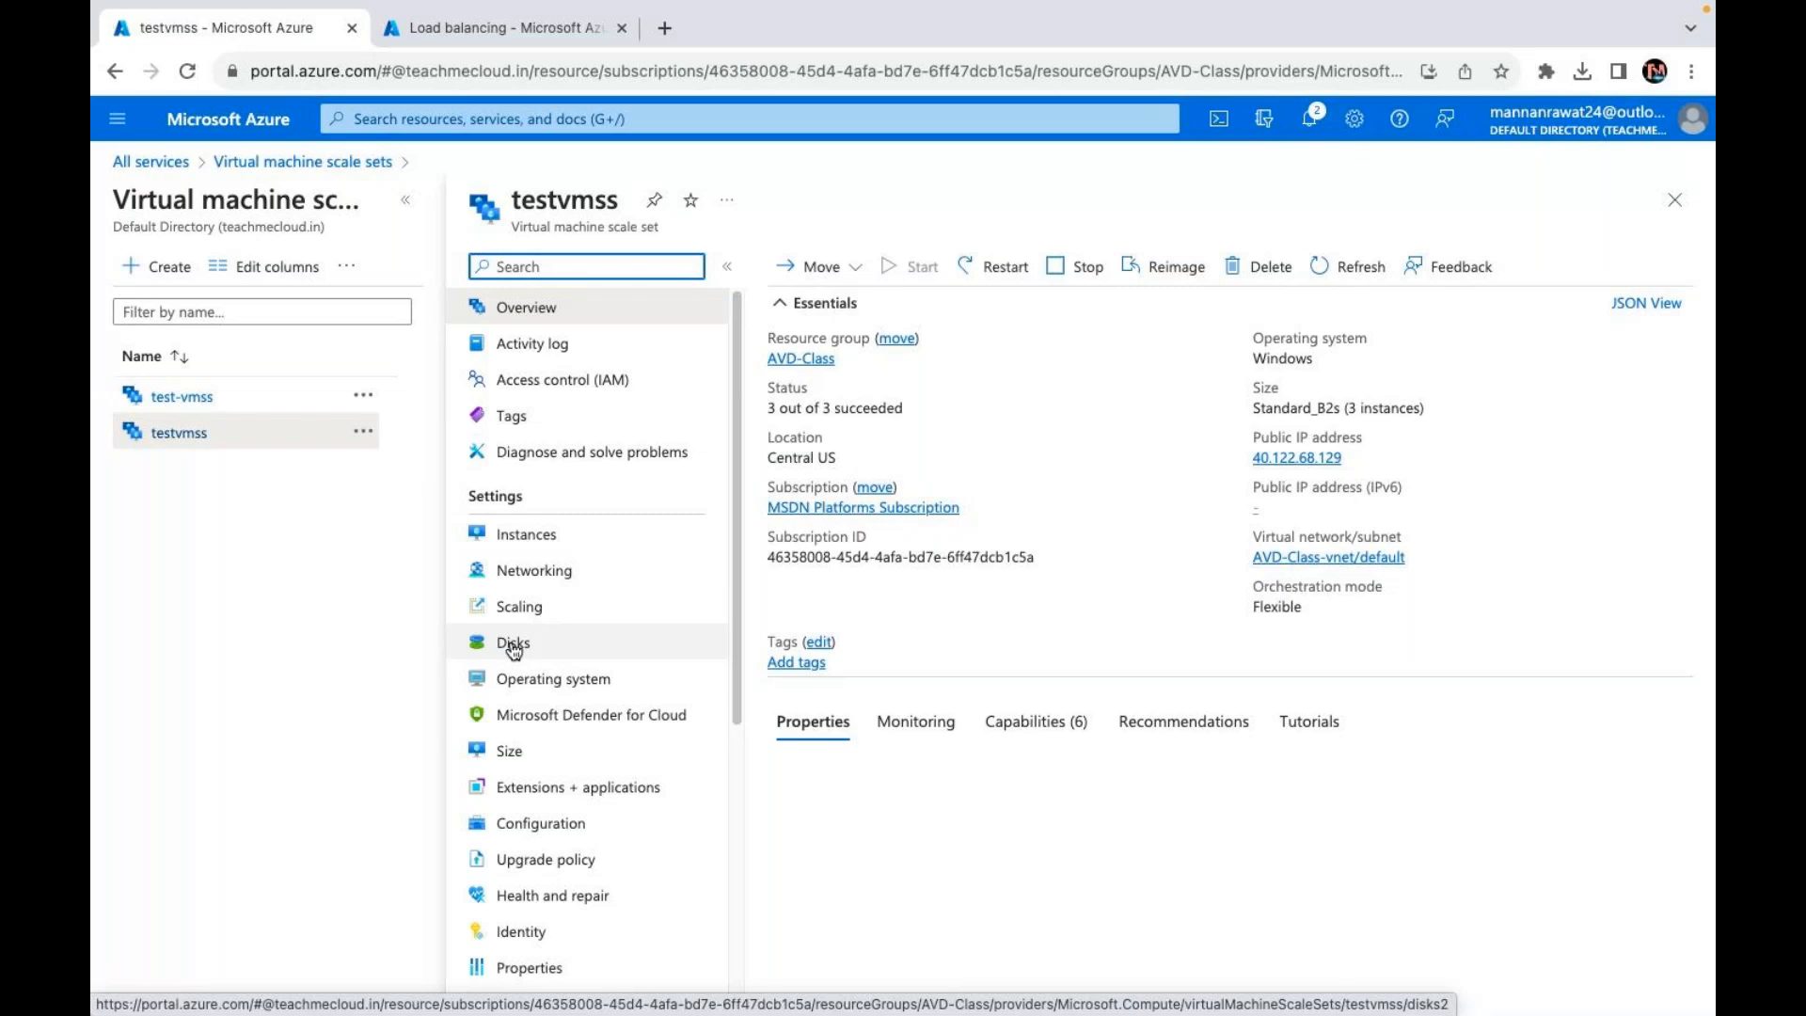
left_click(514, 643)
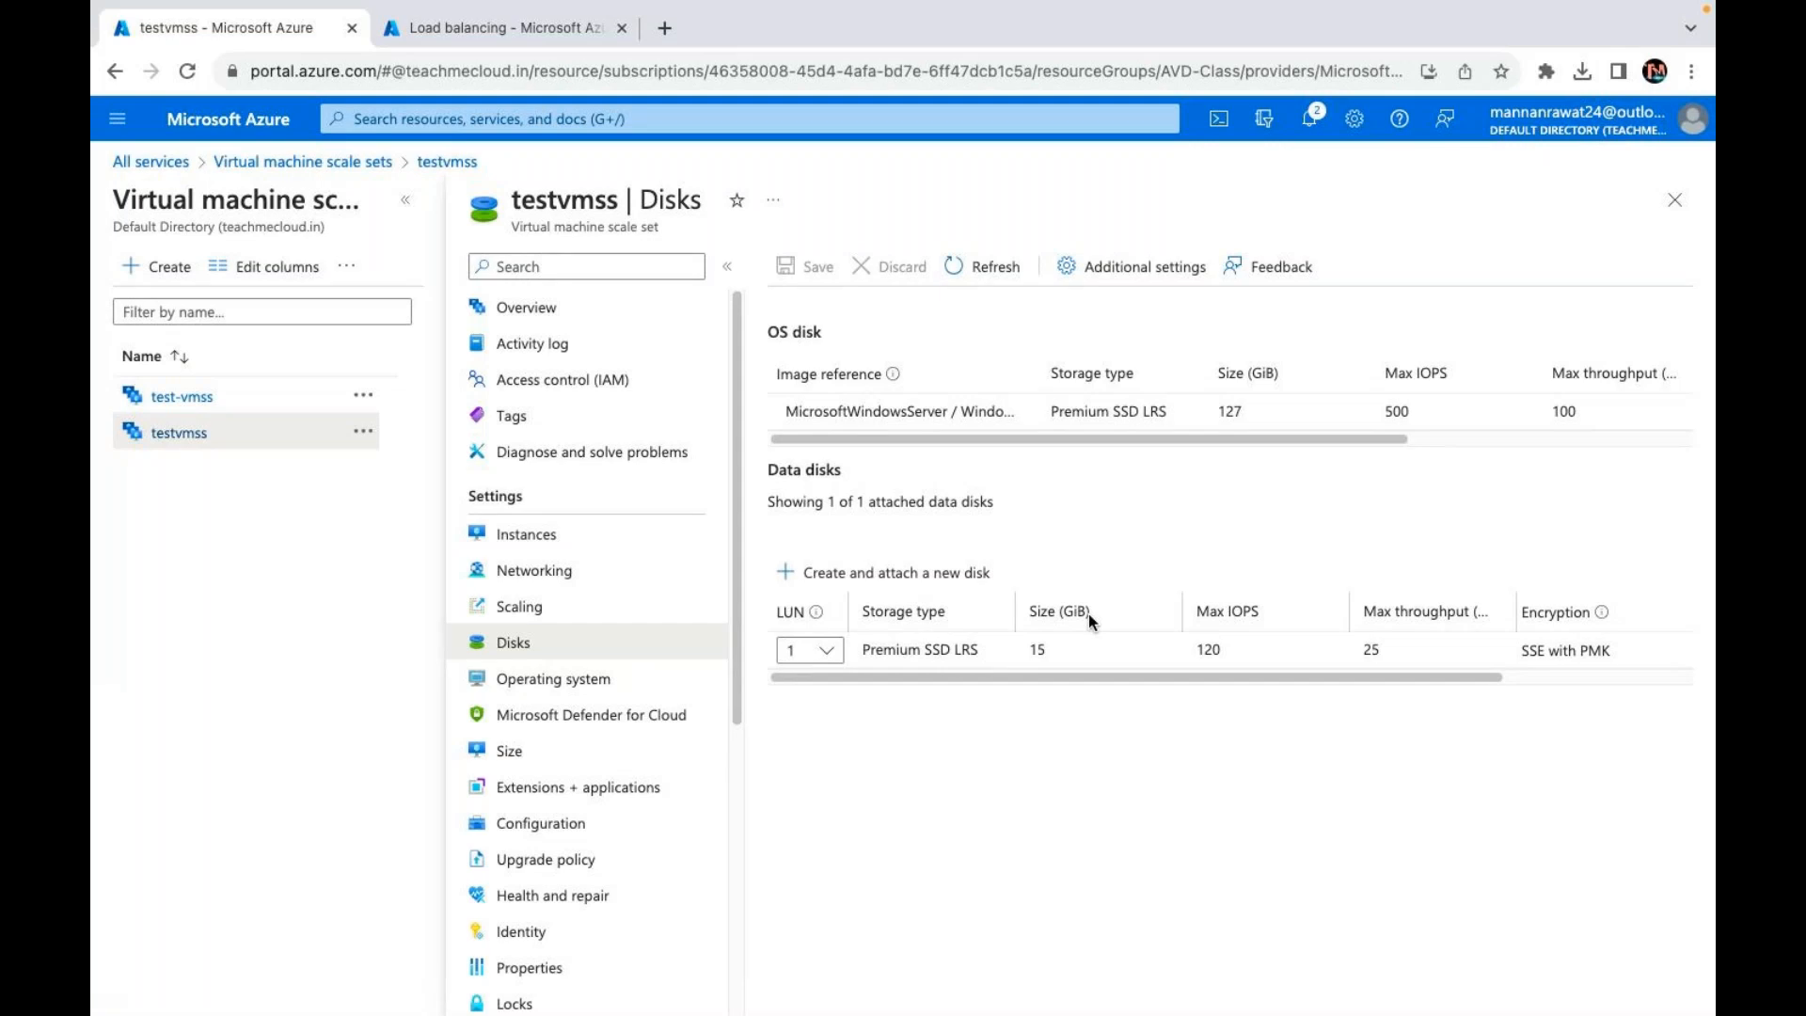
left_click(534, 543)
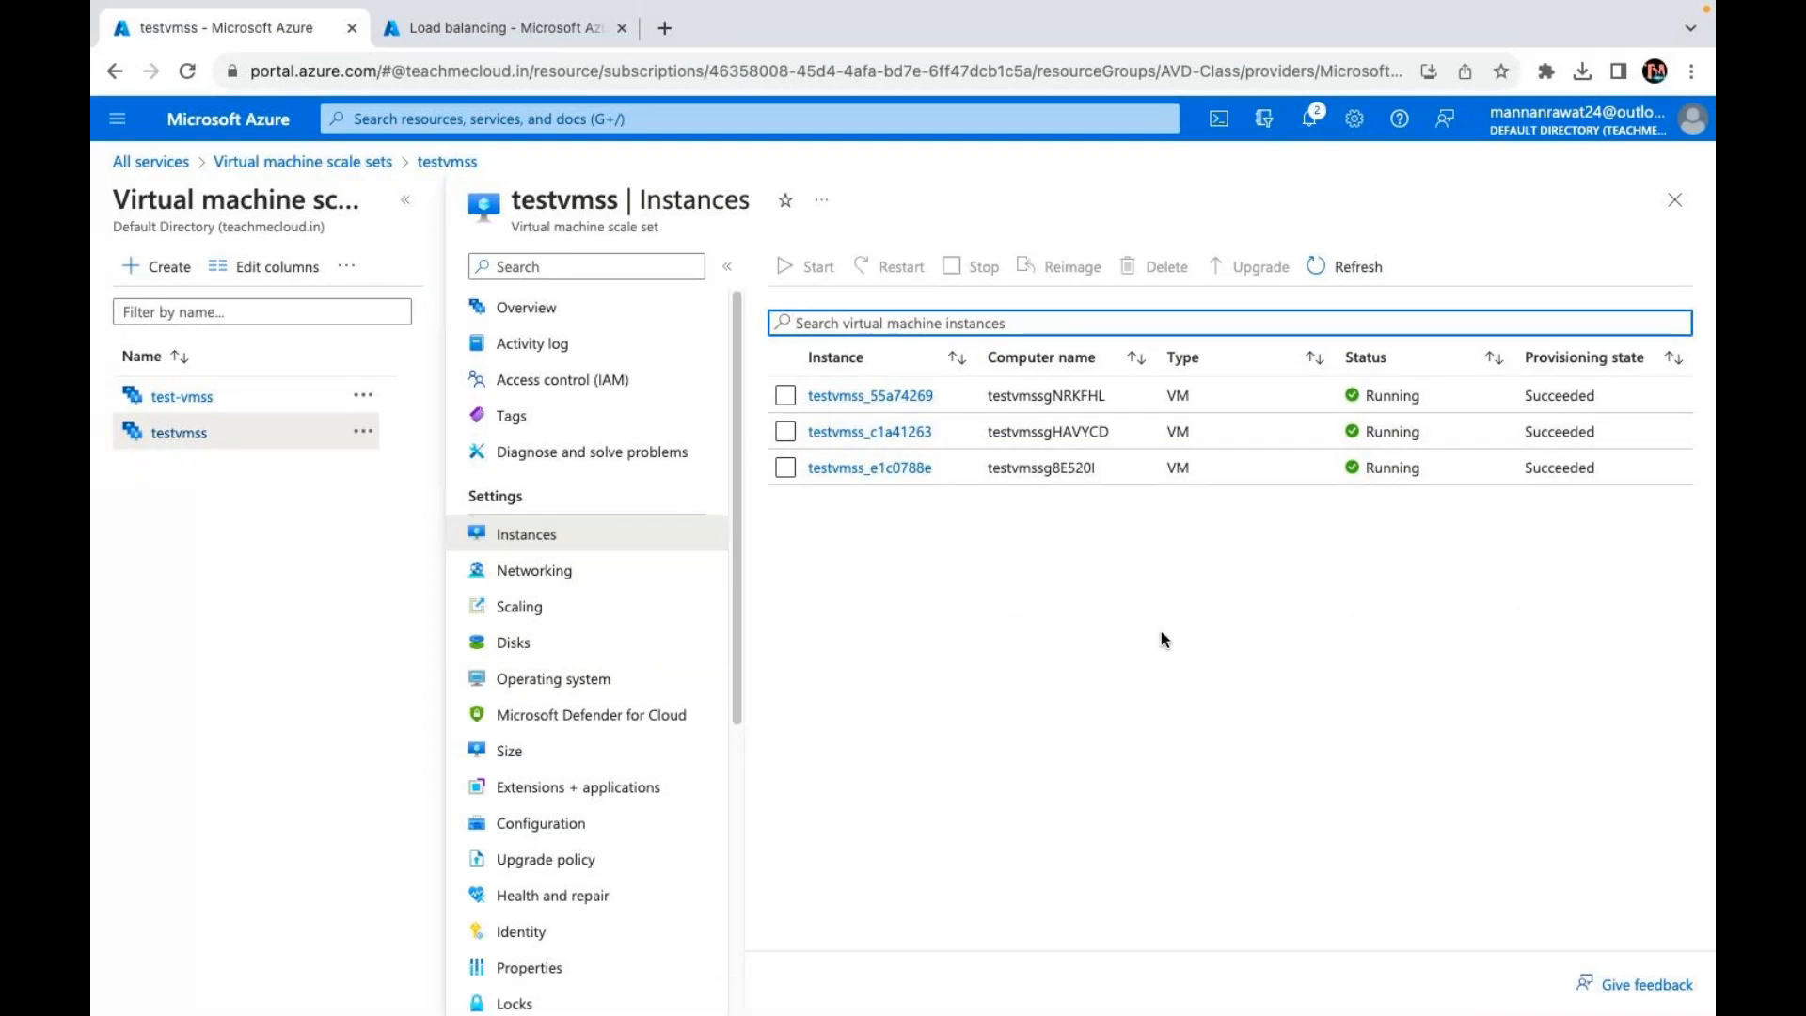
Step: Select all three testvmss instances, then return to Disks showing the 15 GiB data disk
left_click(786, 396)
left_click(787, 395)
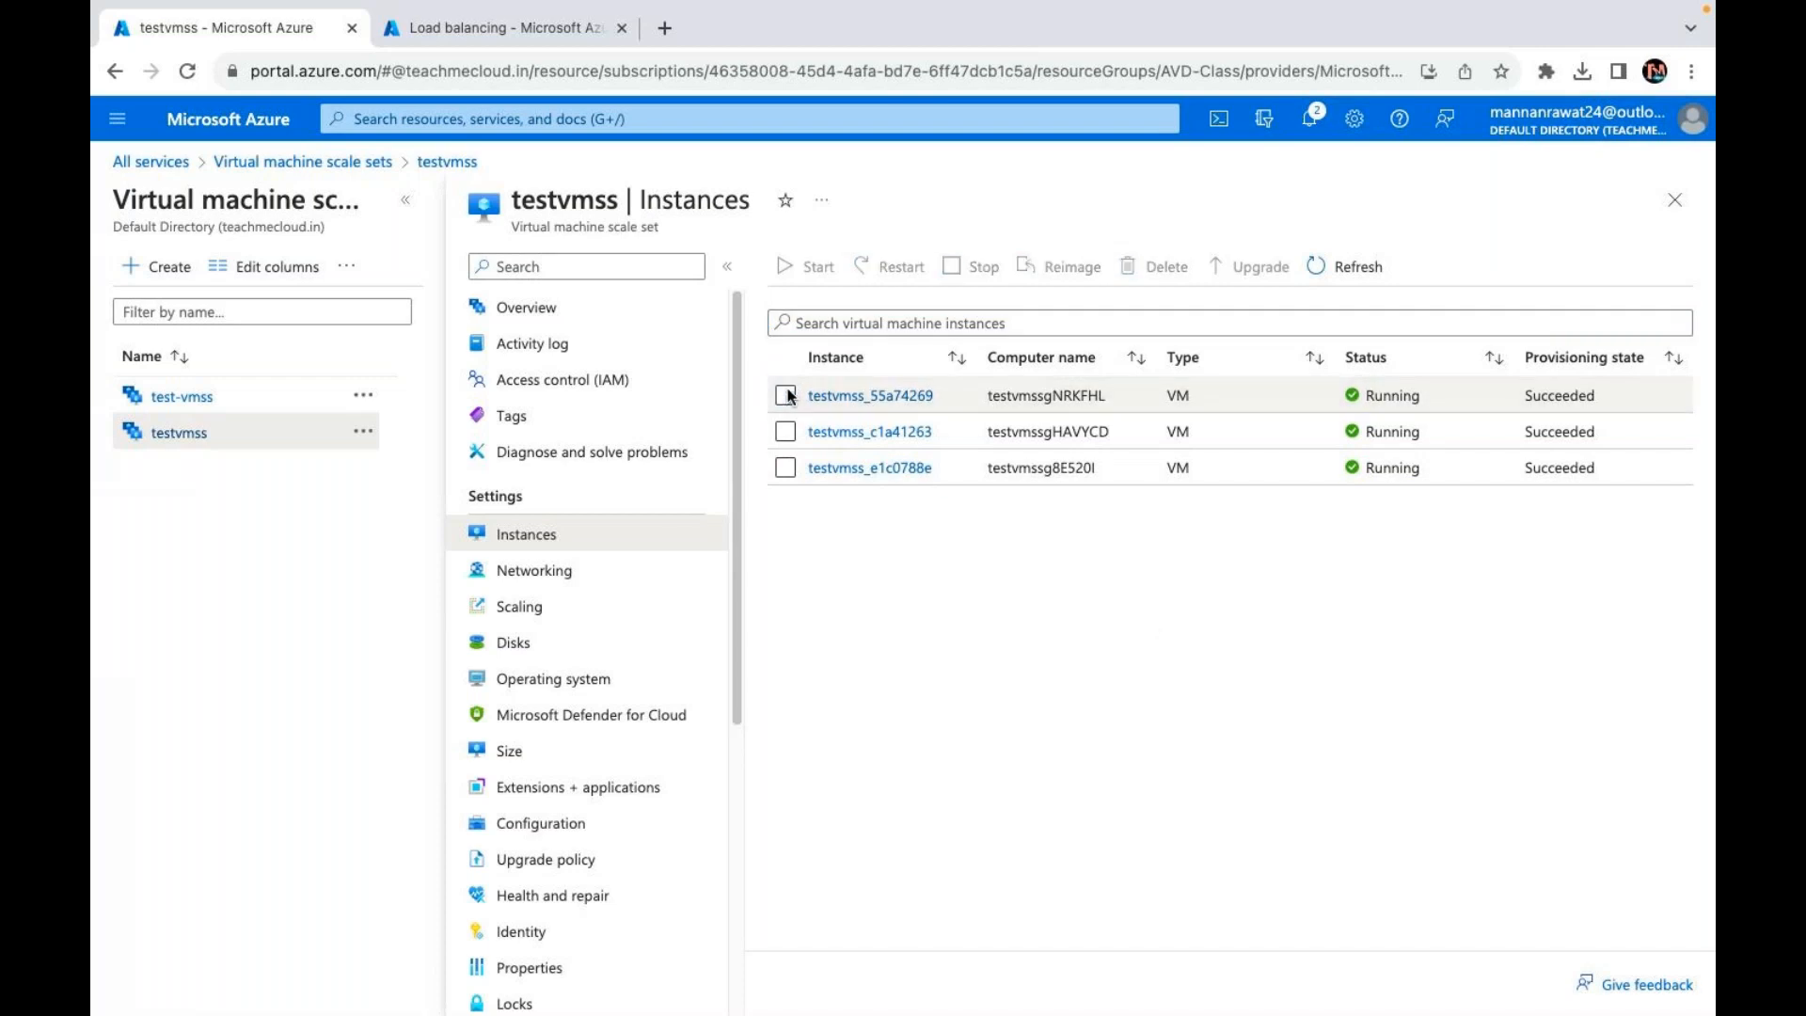
left_click(784, 433)
left_click(785, 468)
left_click(788, 395)
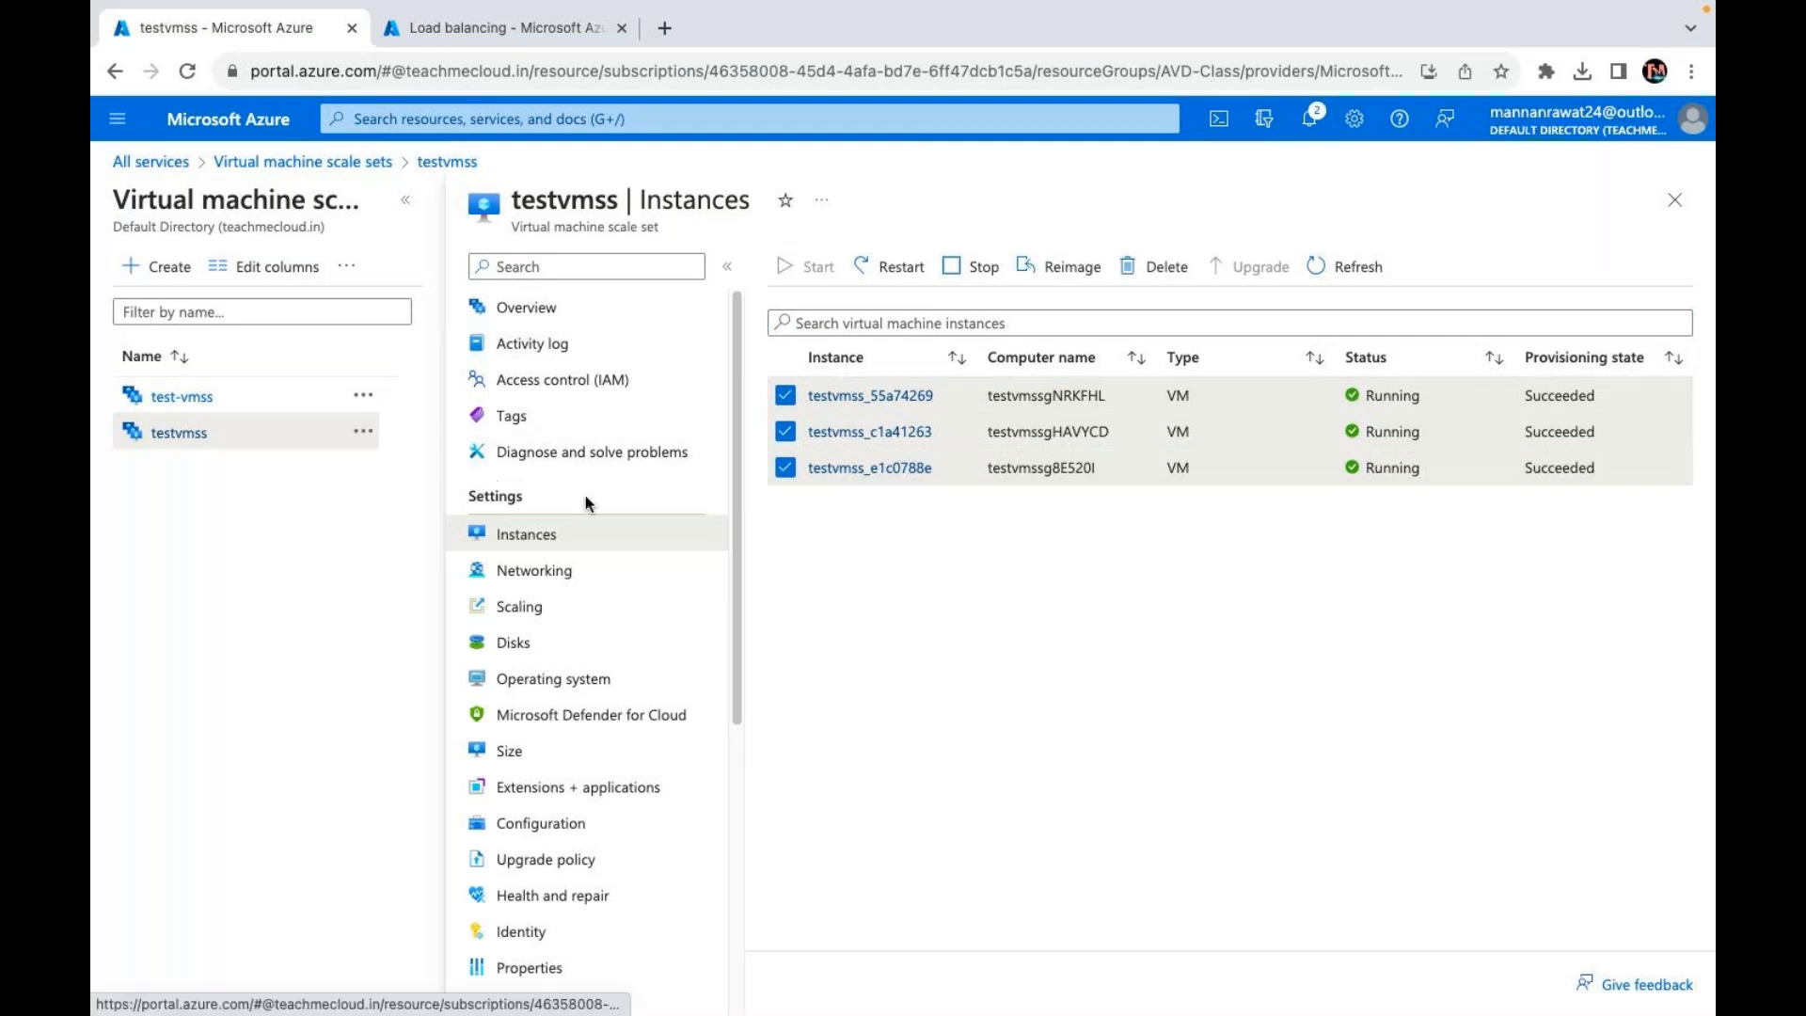
left_click(516, 645)
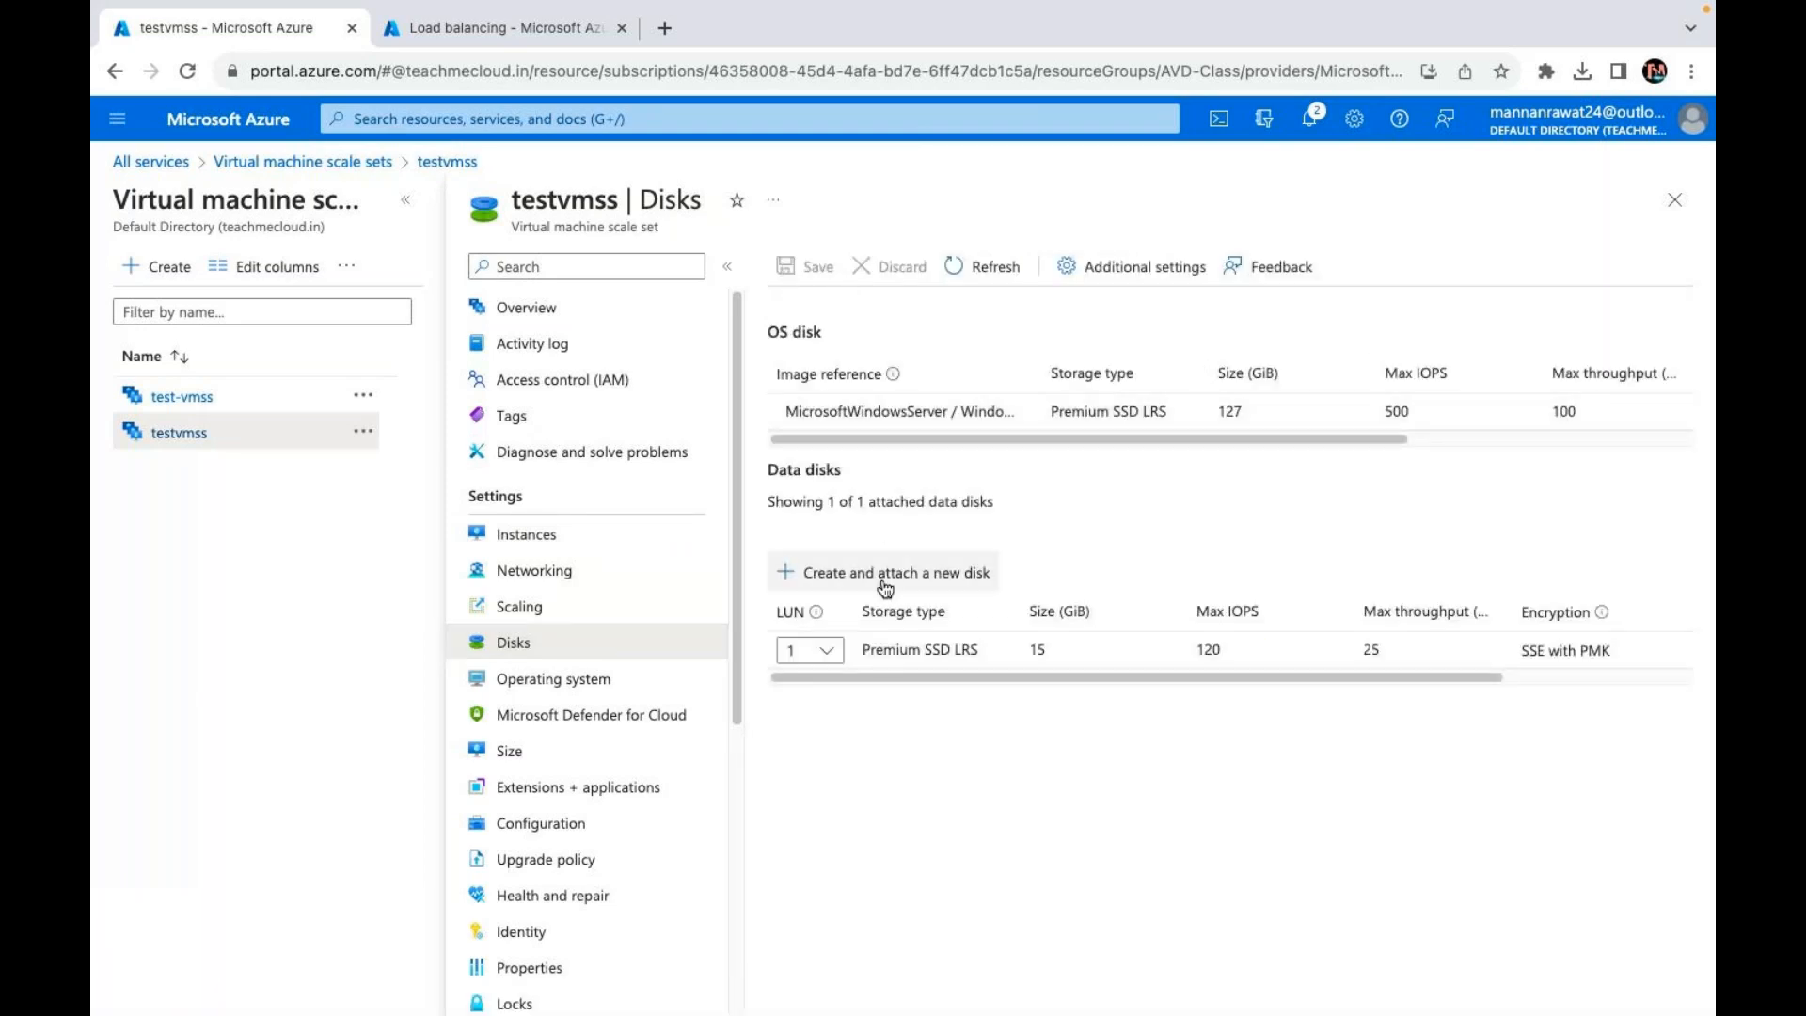
Step: Add a new Premium SSD LRS data disk with size 25 GiB at LUN 0 and save
left_click(885, 587)
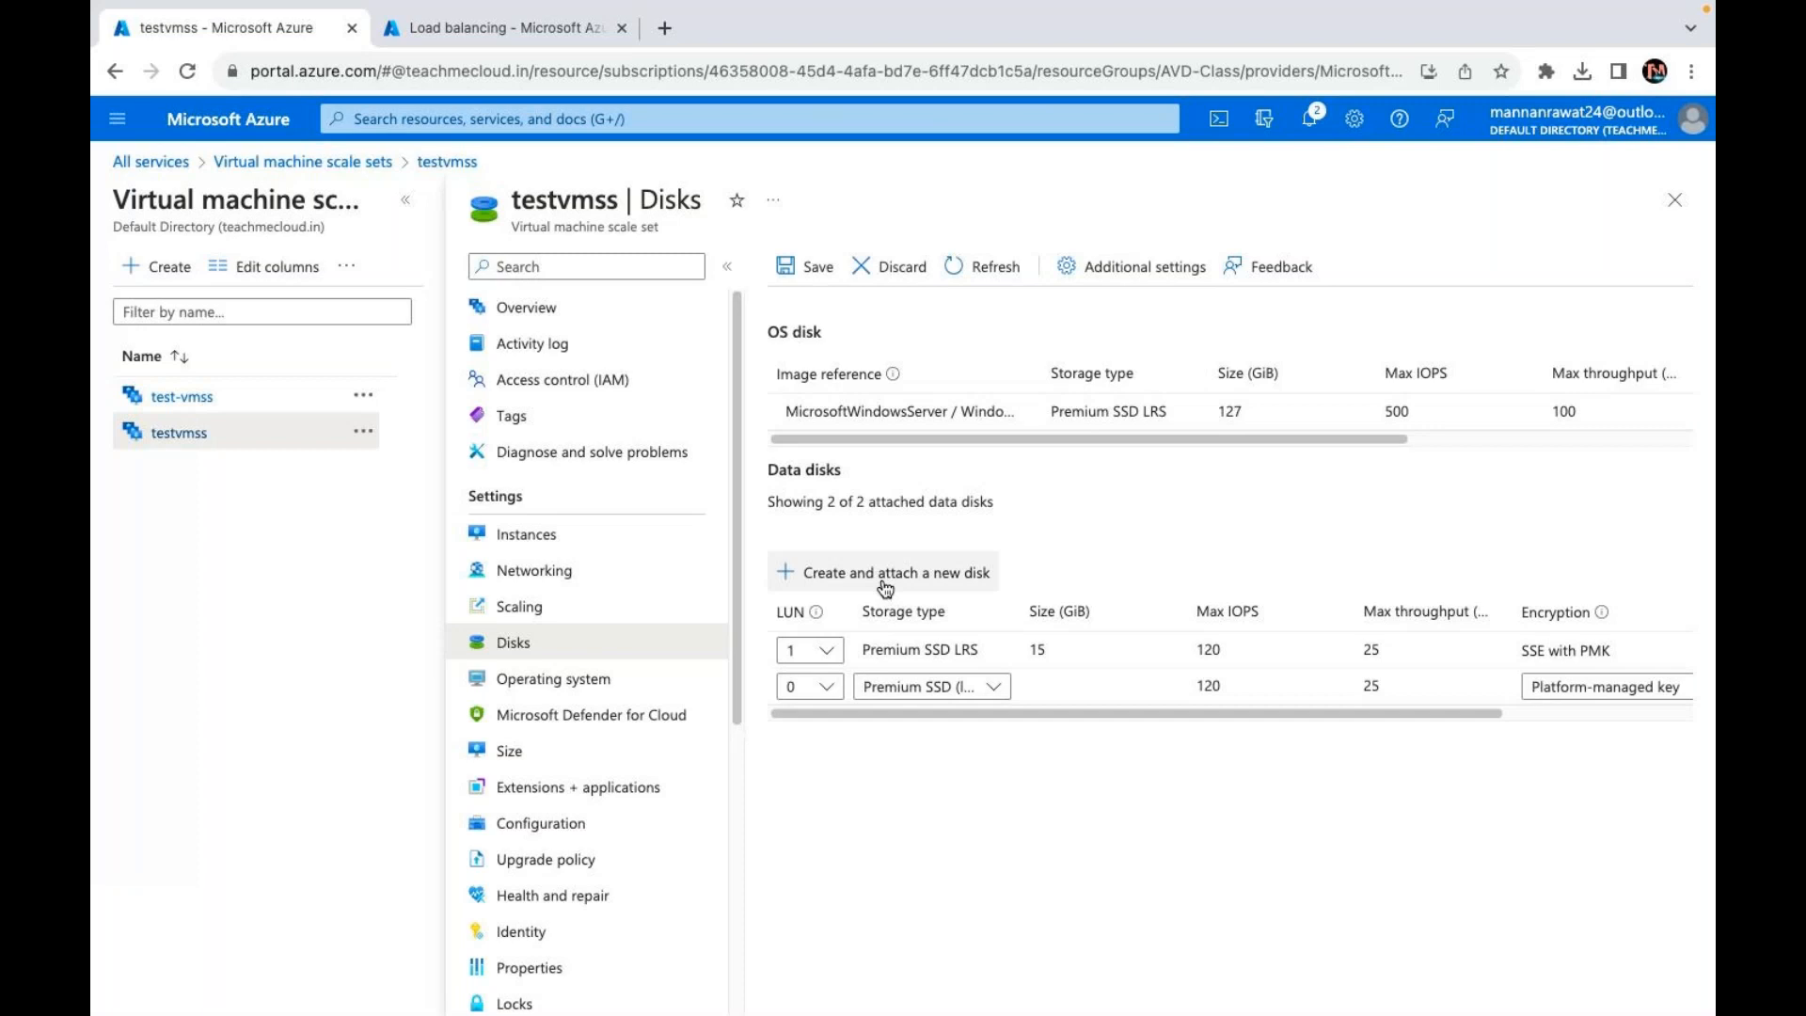
left_click(888, 685)
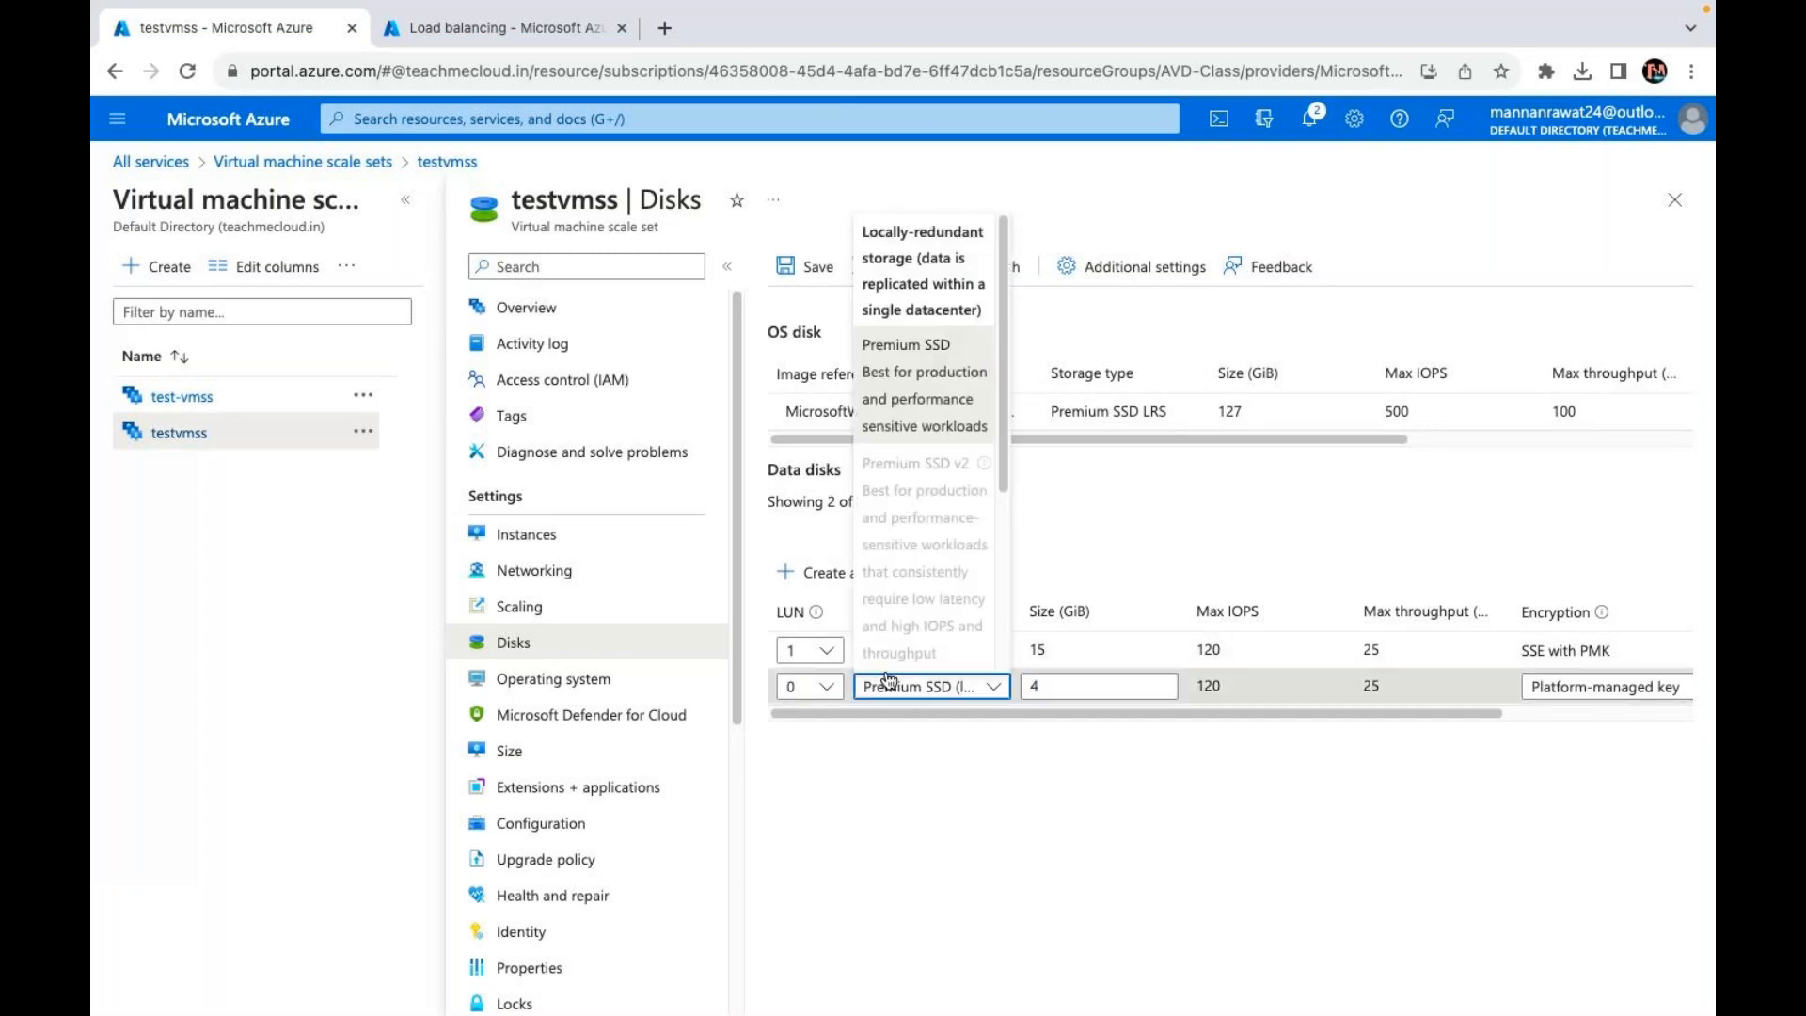
left_click(1065, 684)
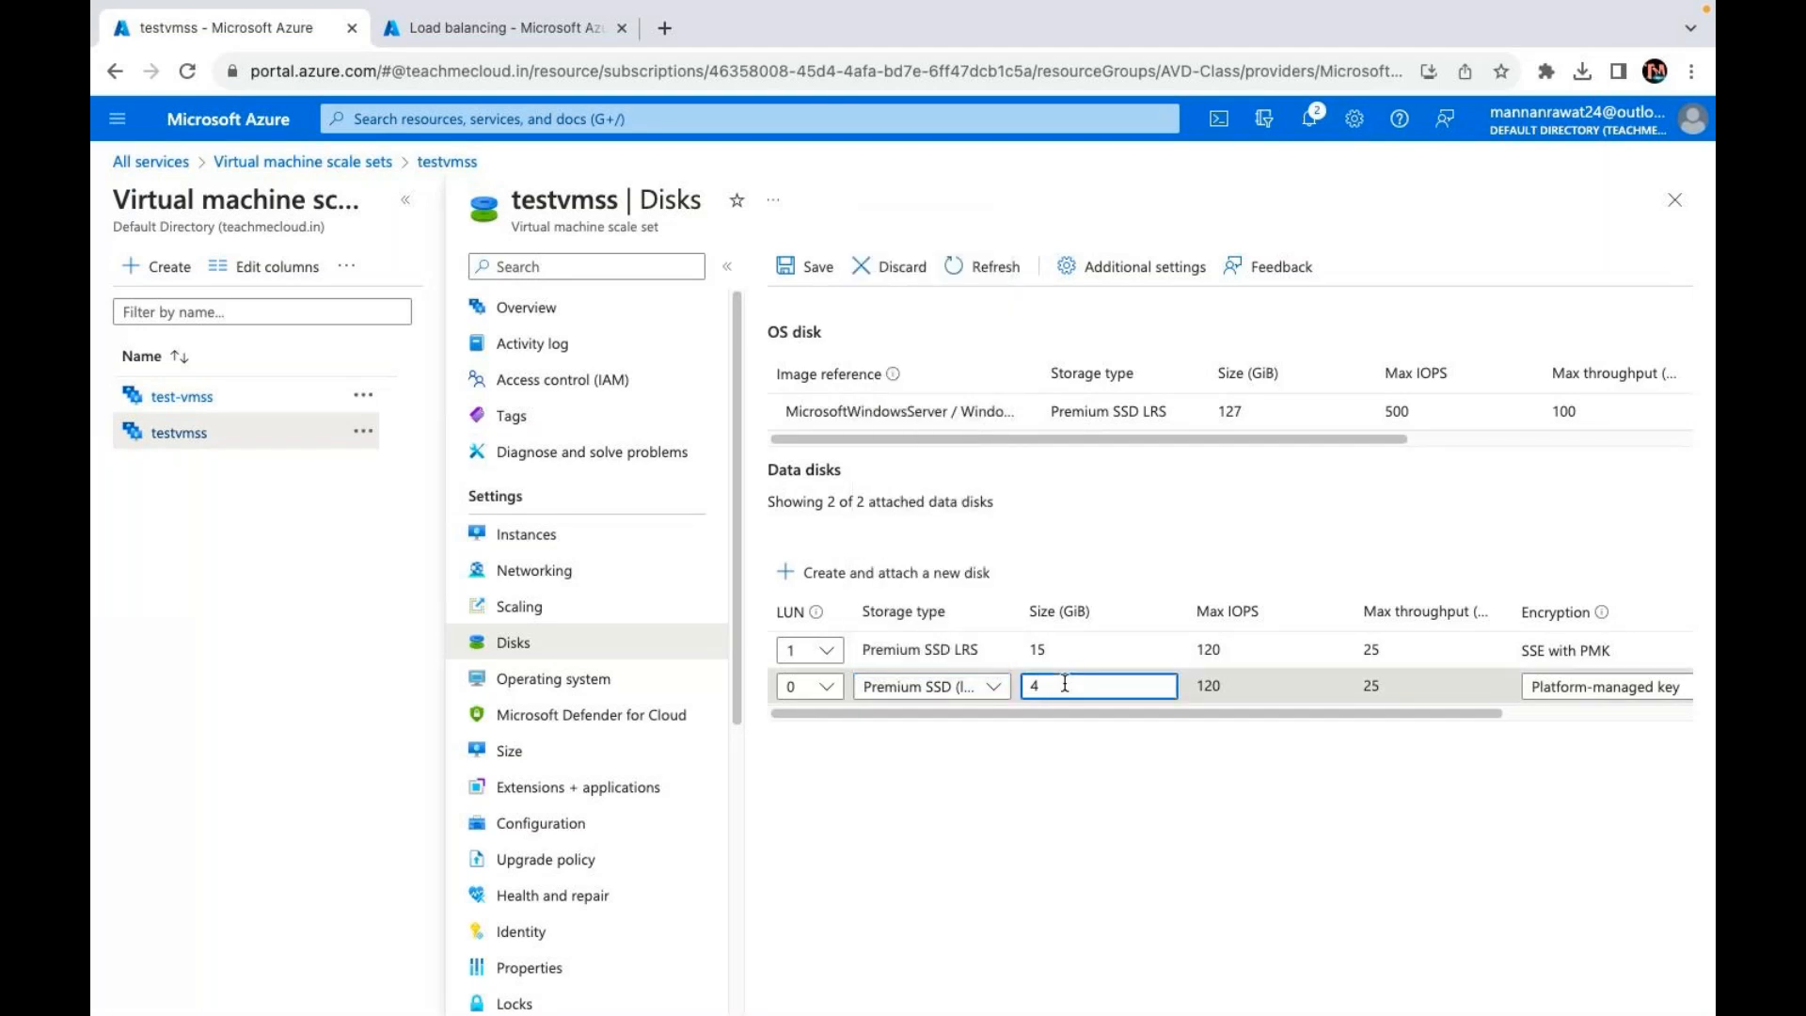
key("BackSpace")
type("25")
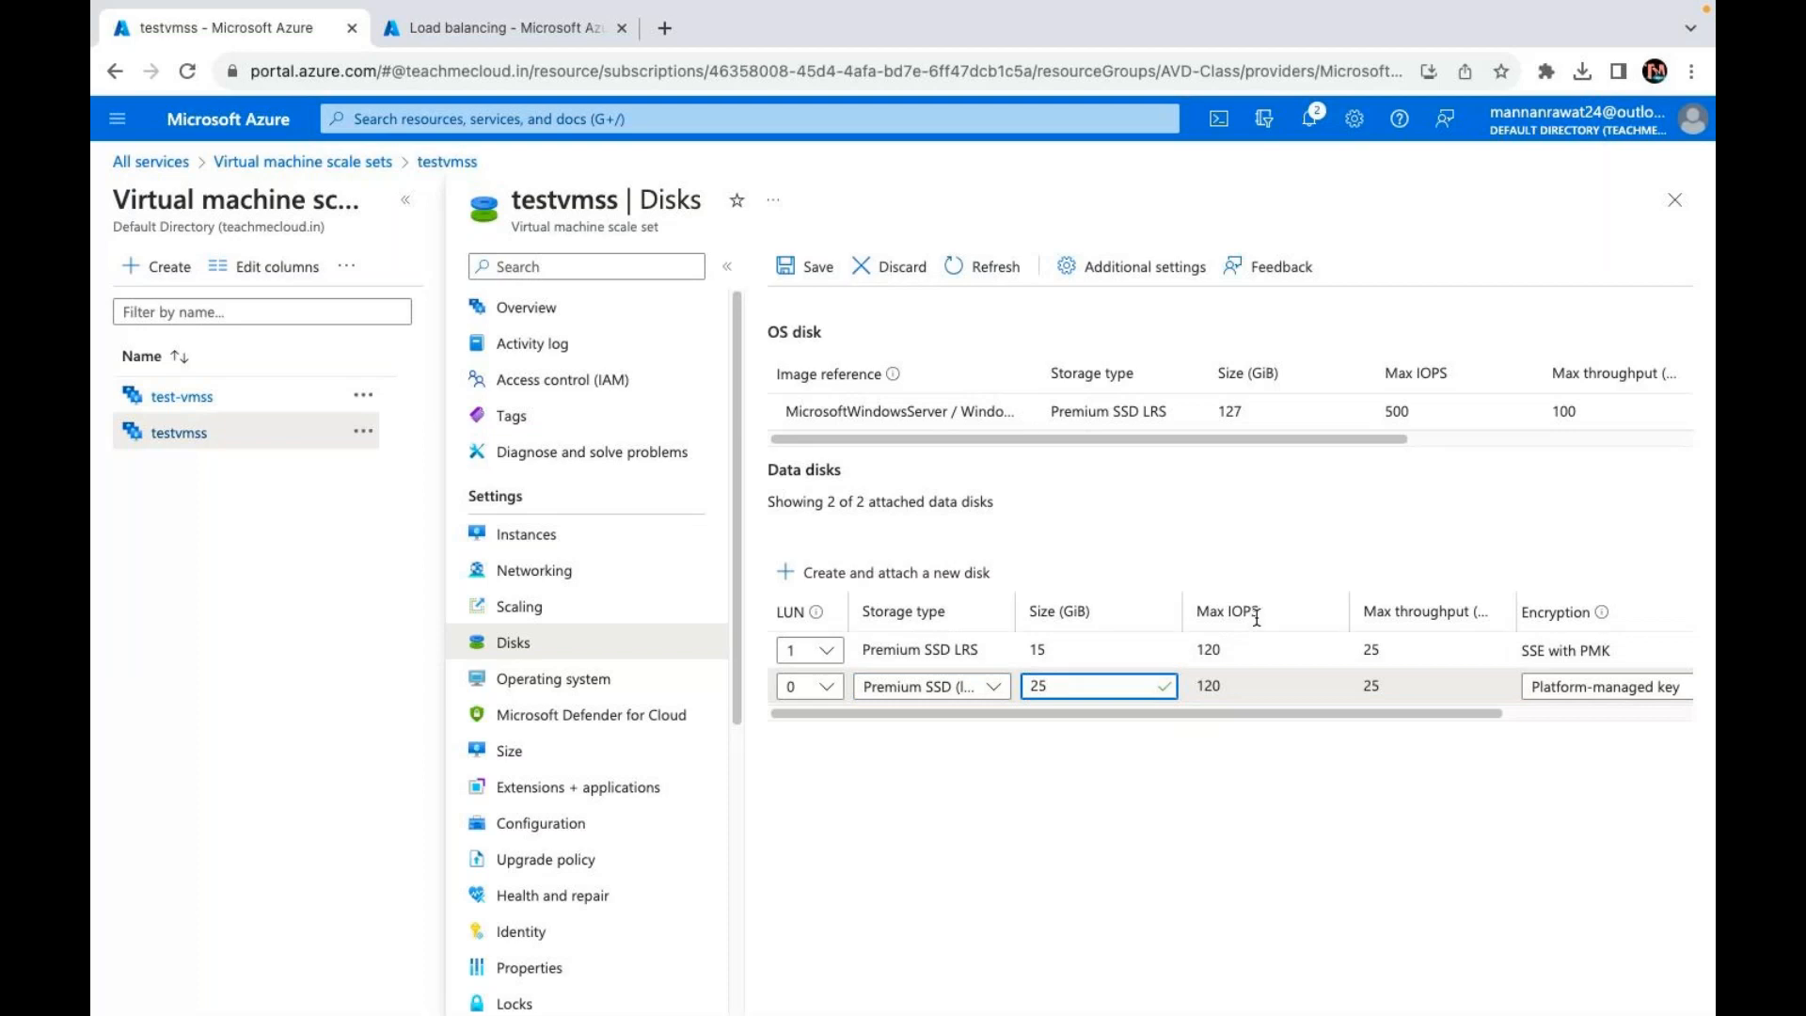
scroll(1365, 687, "right", 5)
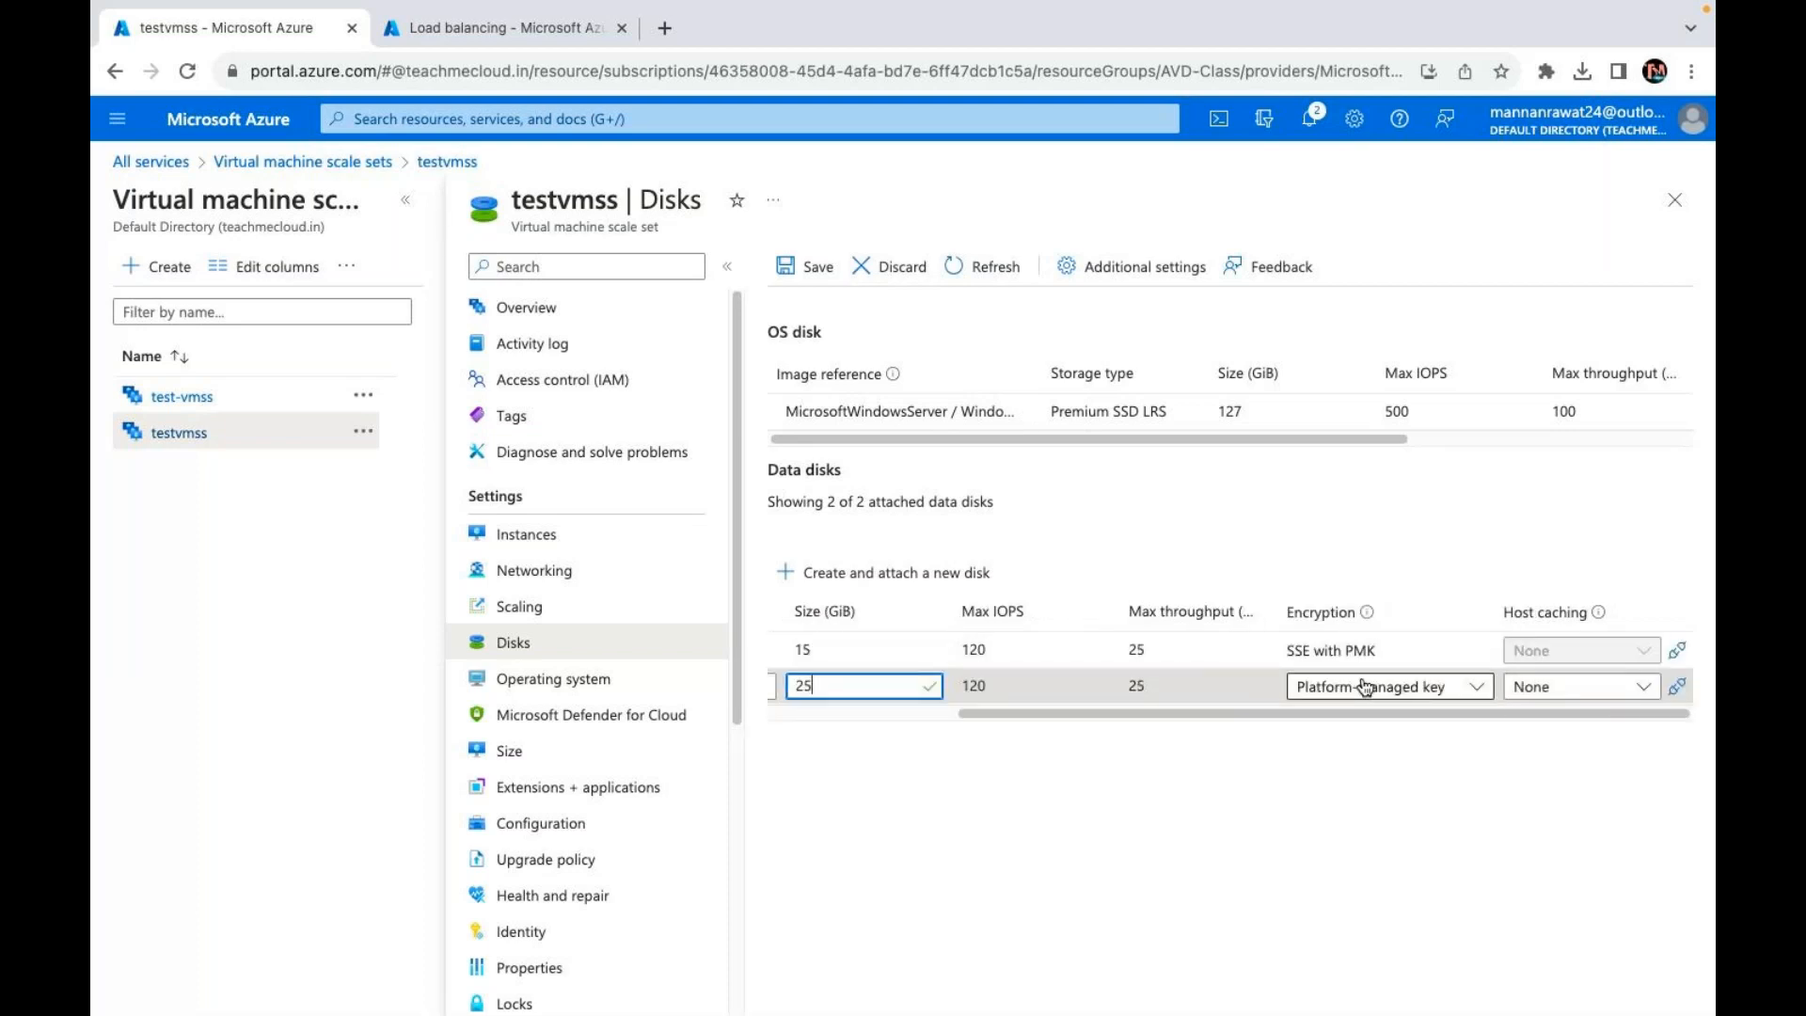
scroll(1366, 687, "left", 5)
left_click(826, 266)
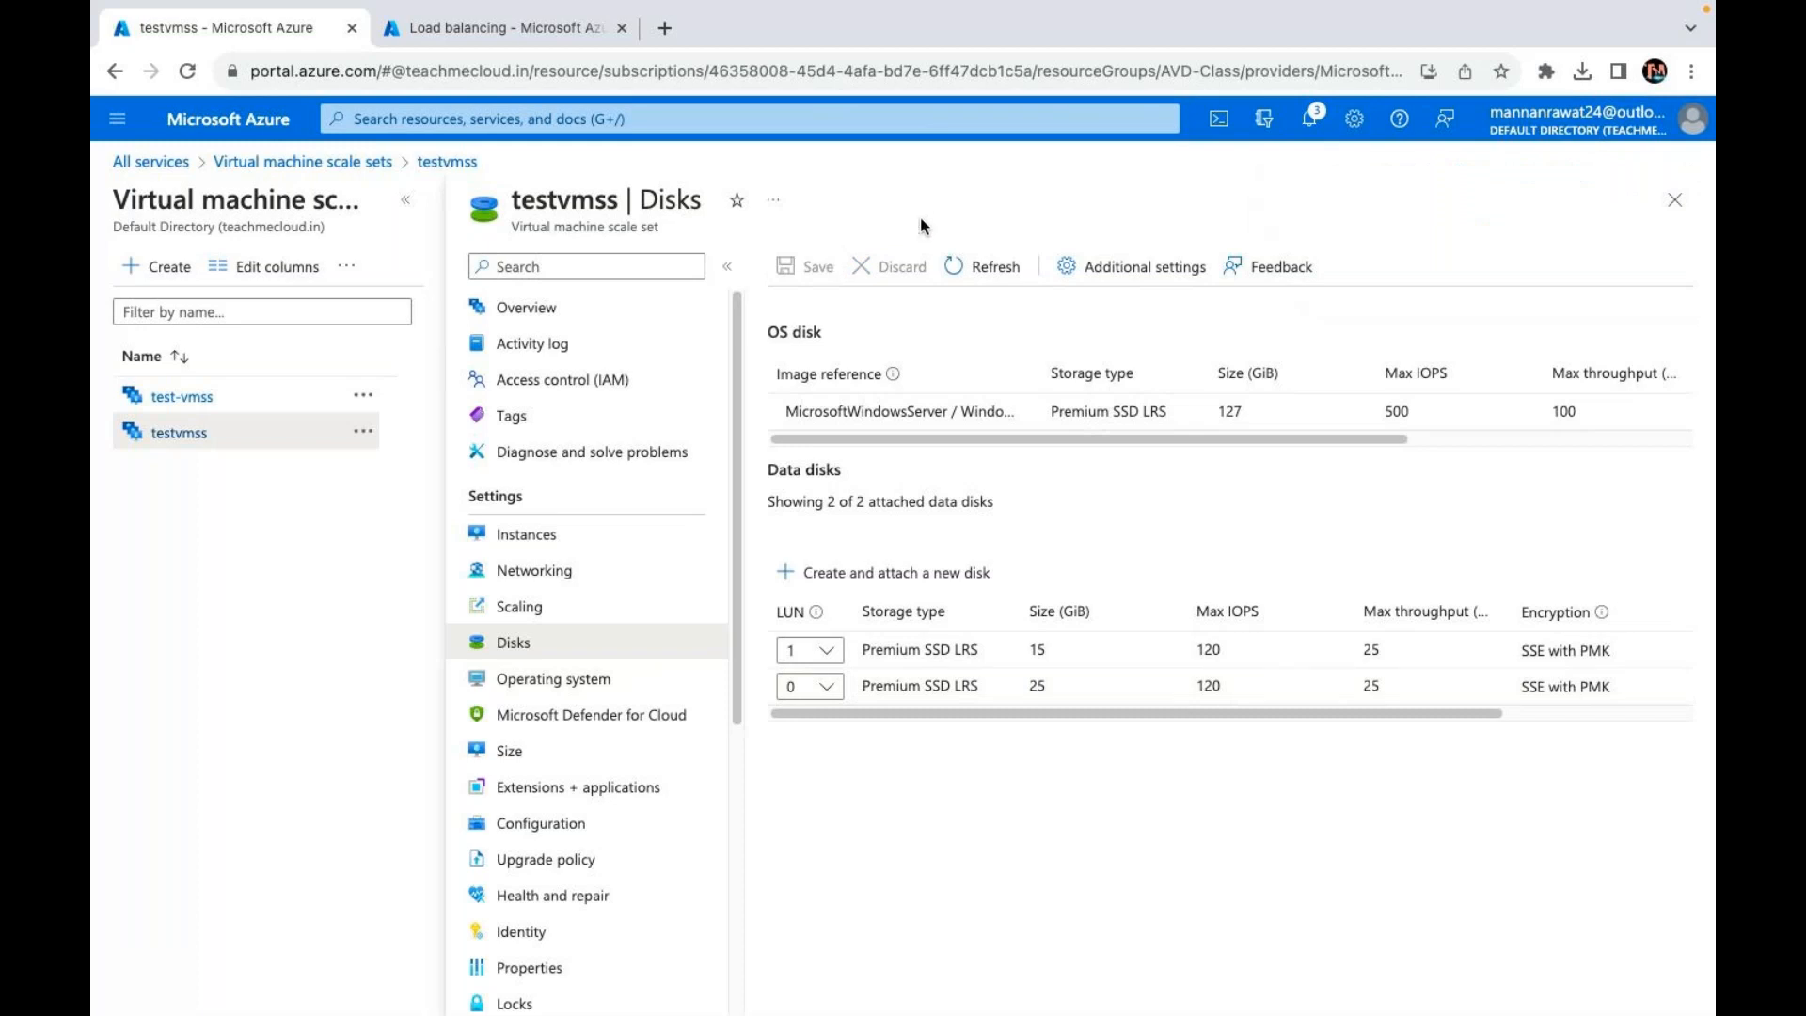
Step: Refresh the testvmss disk settings, then open the scale set's Instances list
left_click(987, 271)
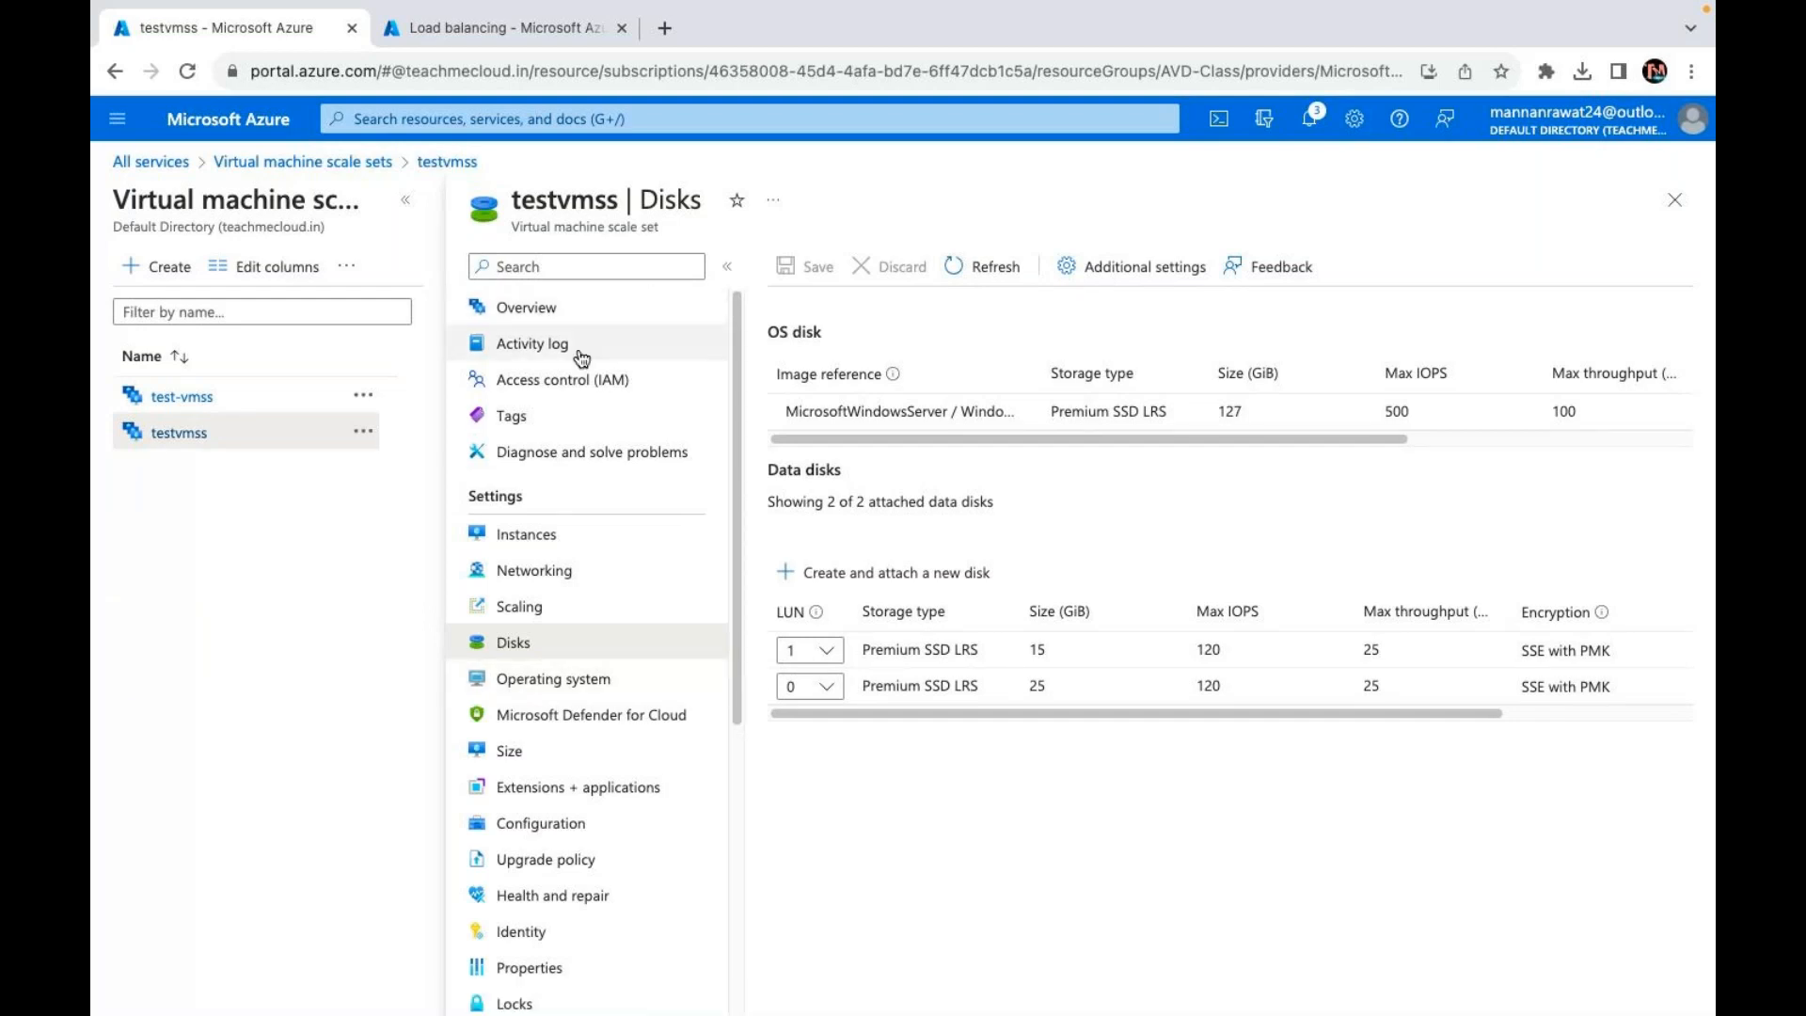
scroll(526, 565, "down", 1)
left_click(553, 470)
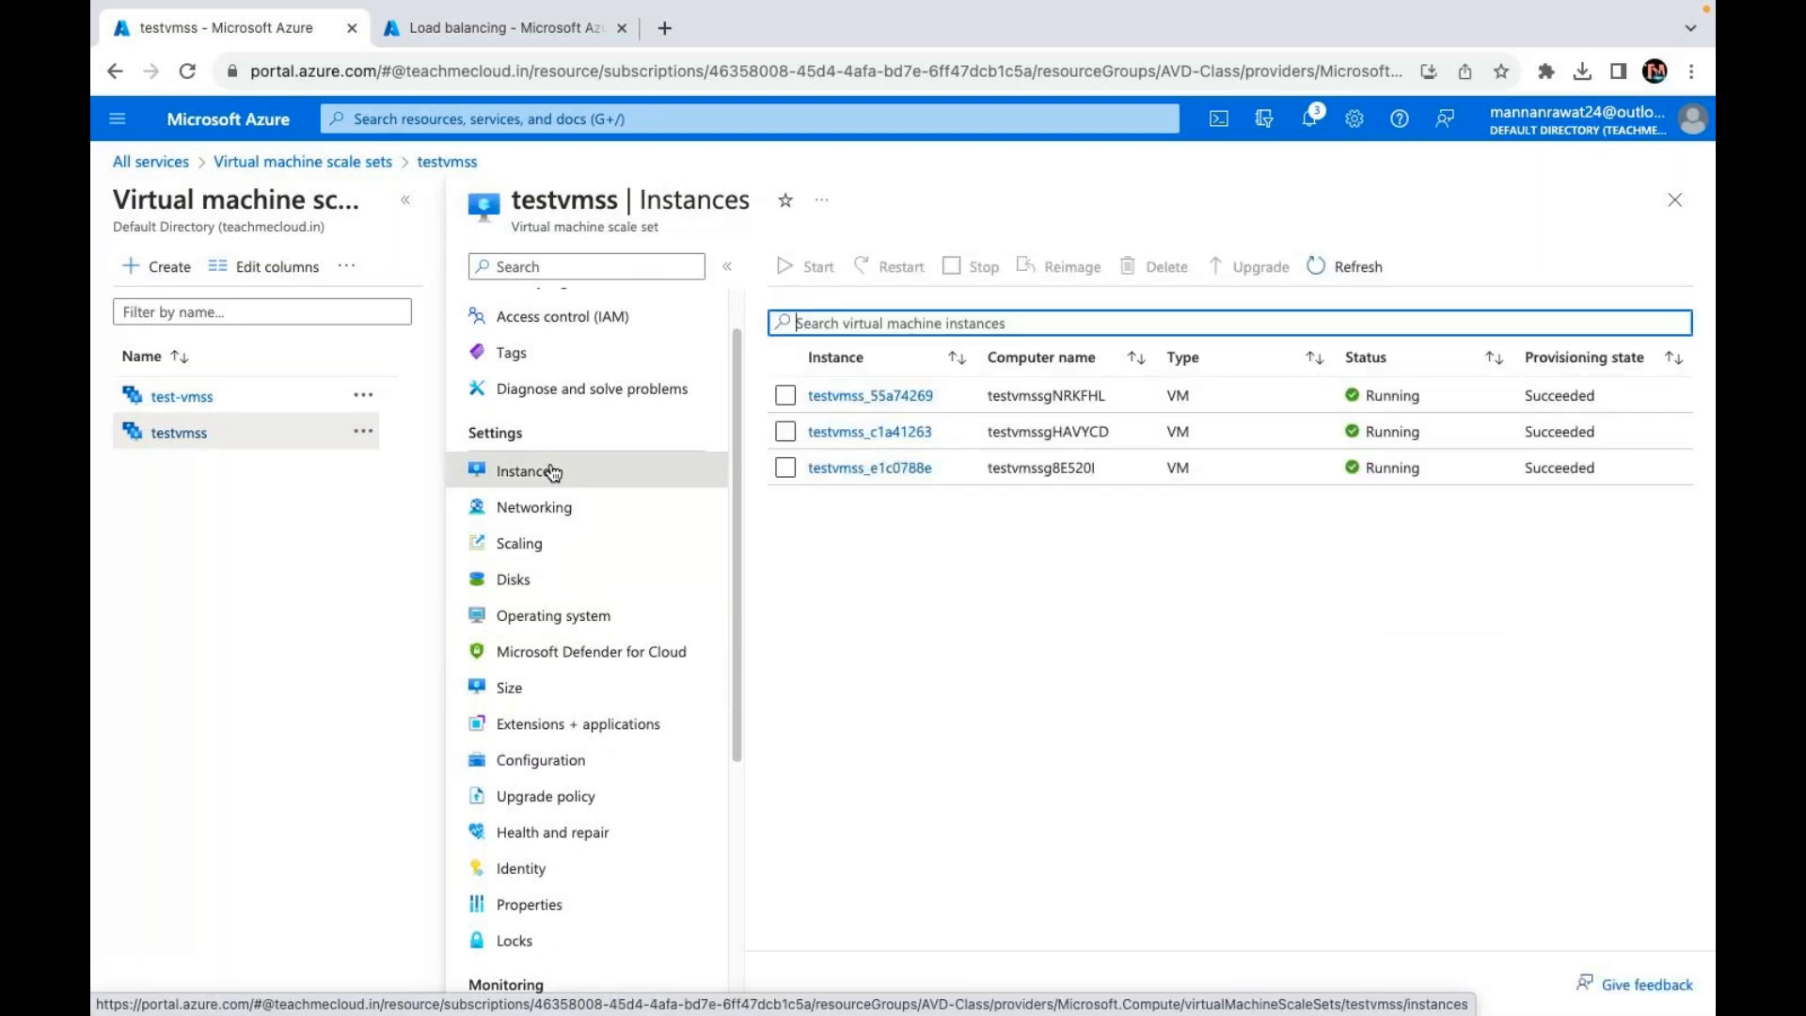
Step: Check that instance testvmss_c1a41263 shows no data disks, then return to the instance list
left_click(784, 432)
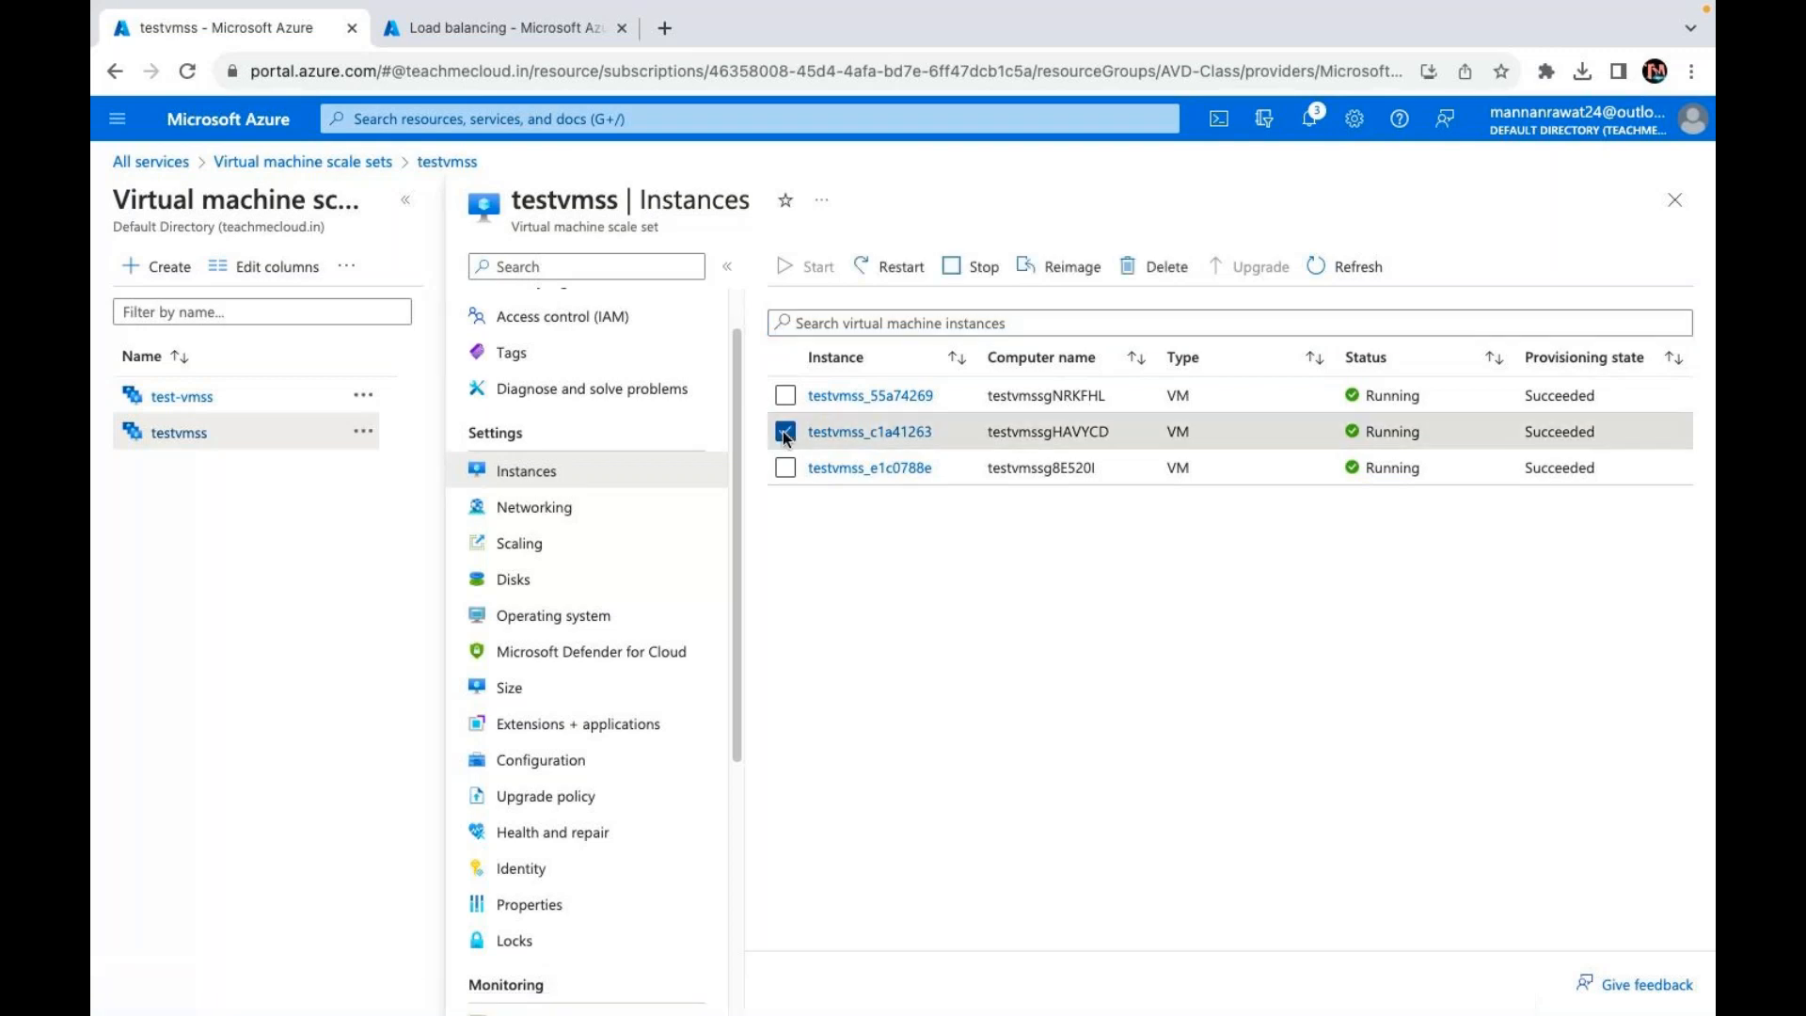
left_click(784, 432)
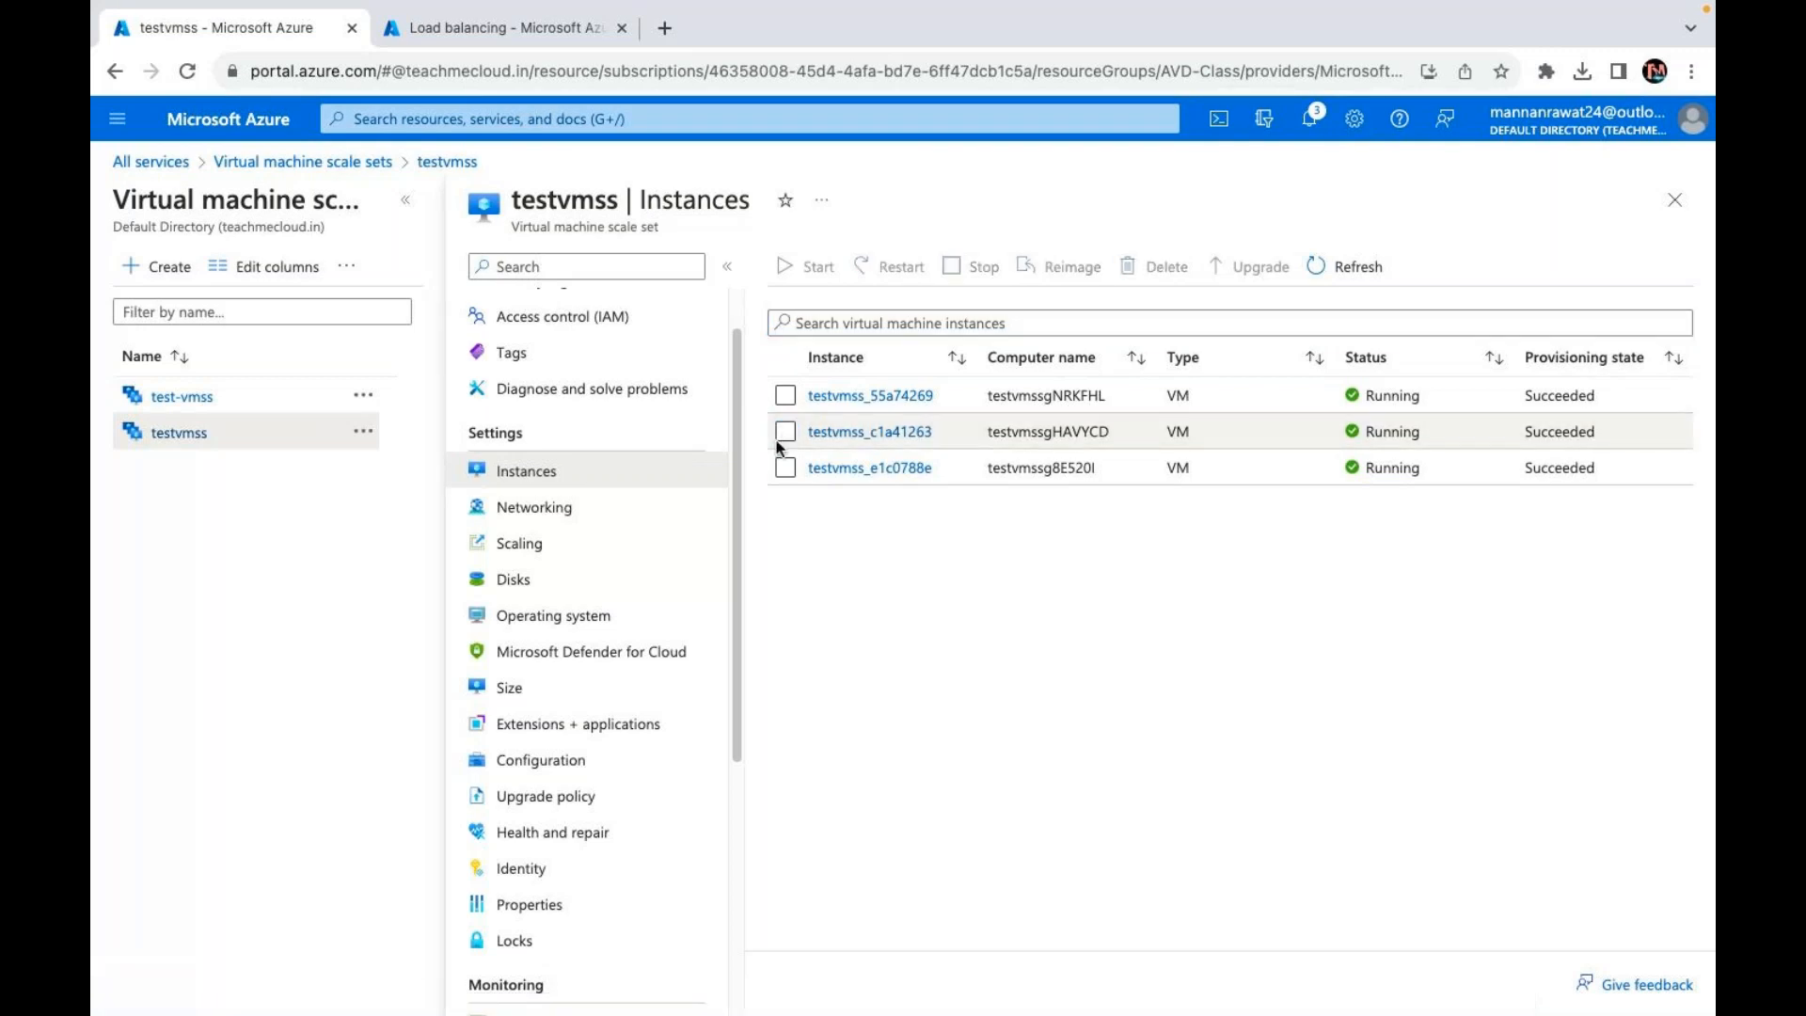
left_click(870, 435)
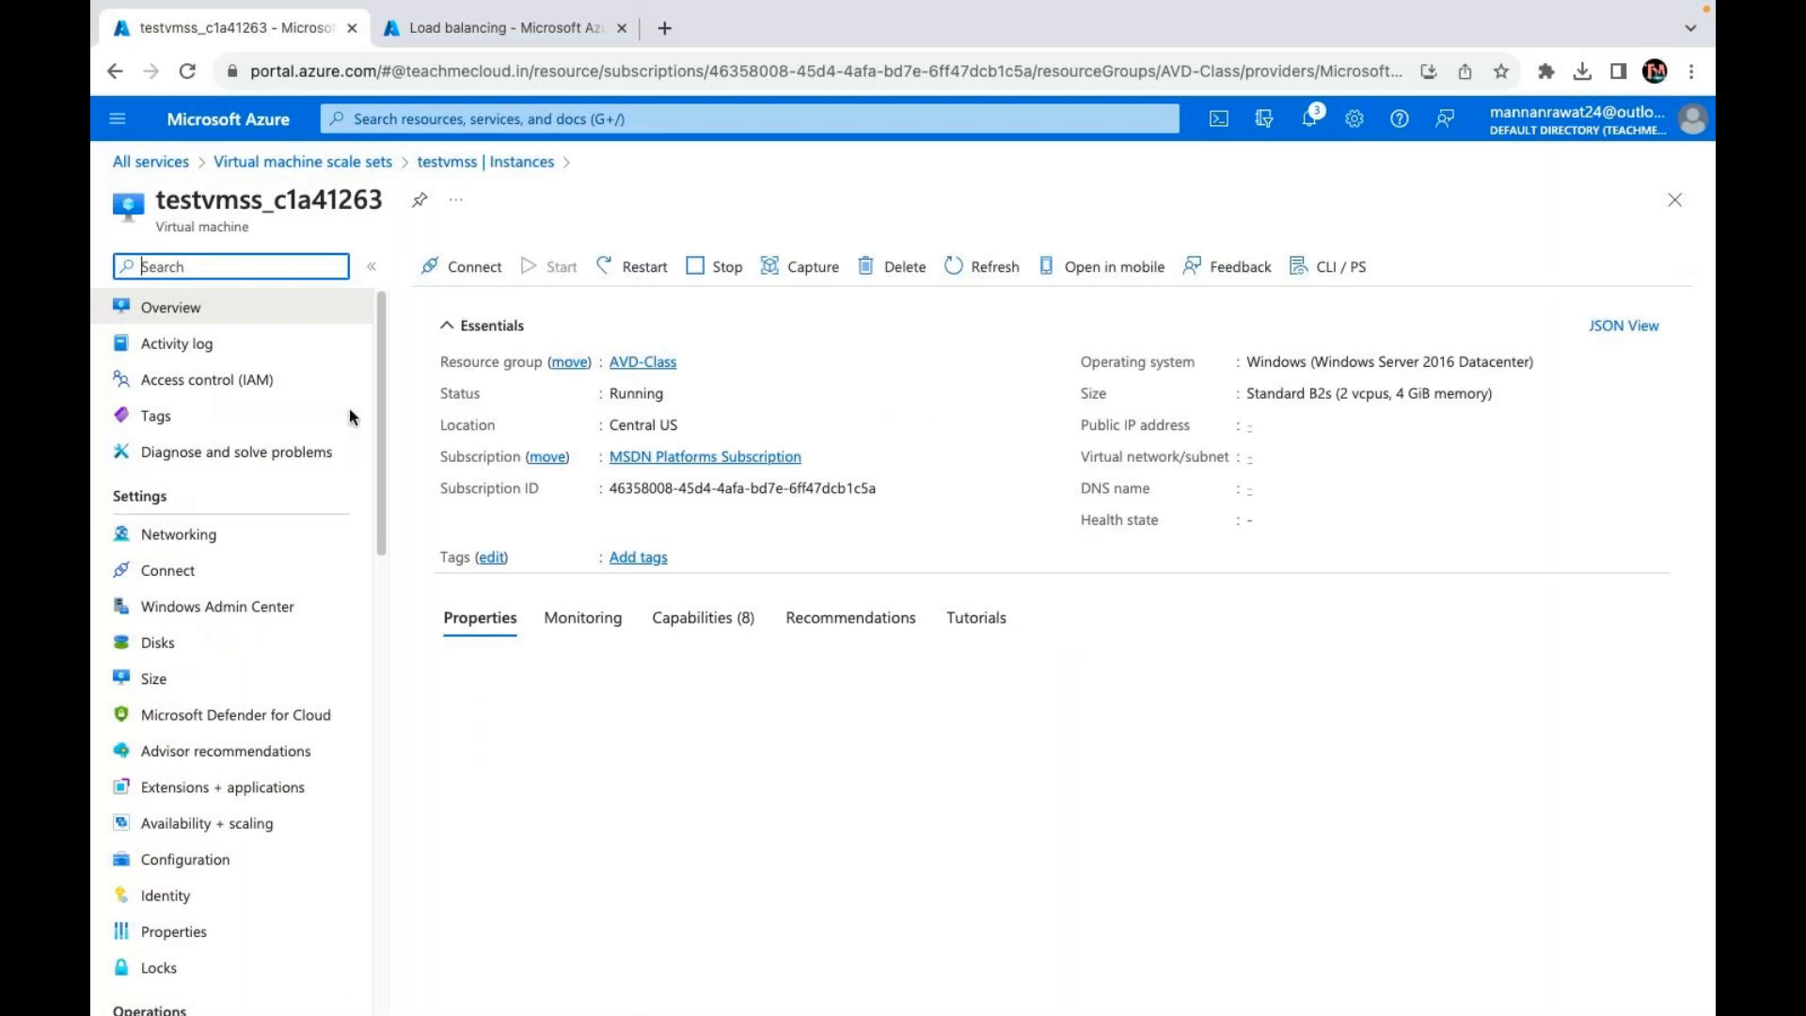
left_click(159, 647)
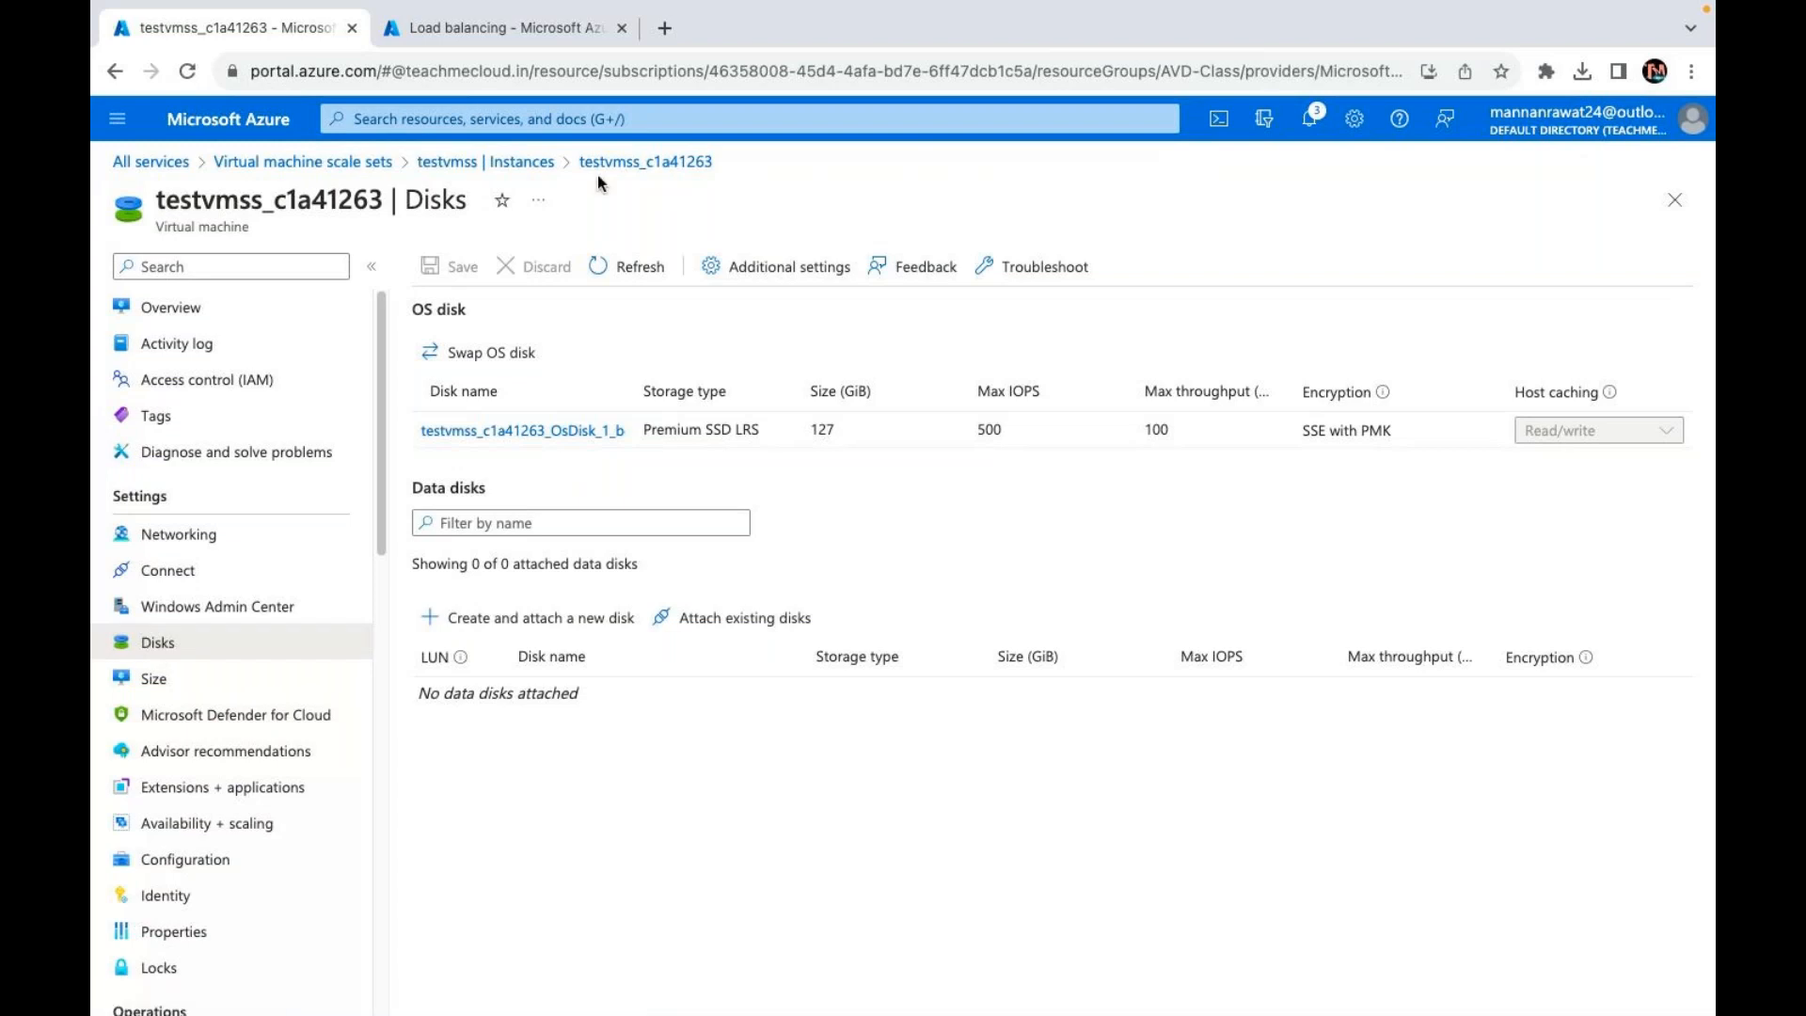
left_click(476, 167)
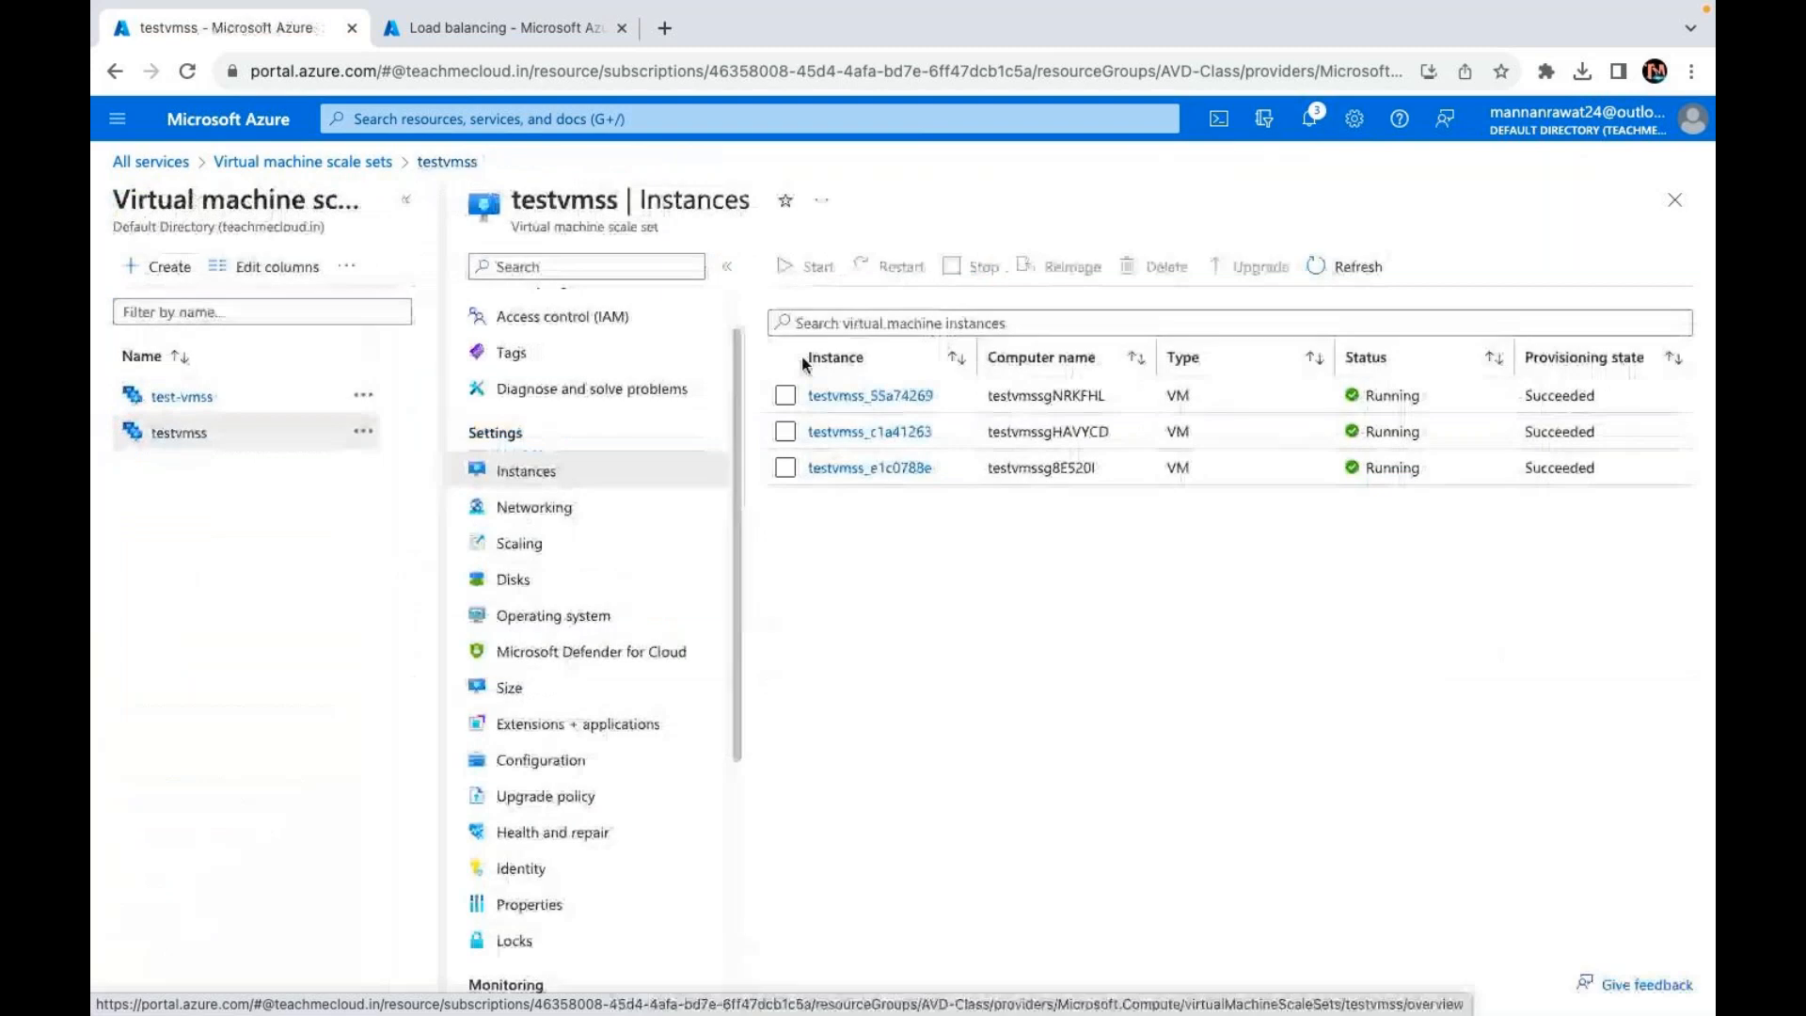
Step: Refresh and confirm testvmss lists both 15 GiB and 25 GiB data disks, then return to Instances
left_click(1360, 267)
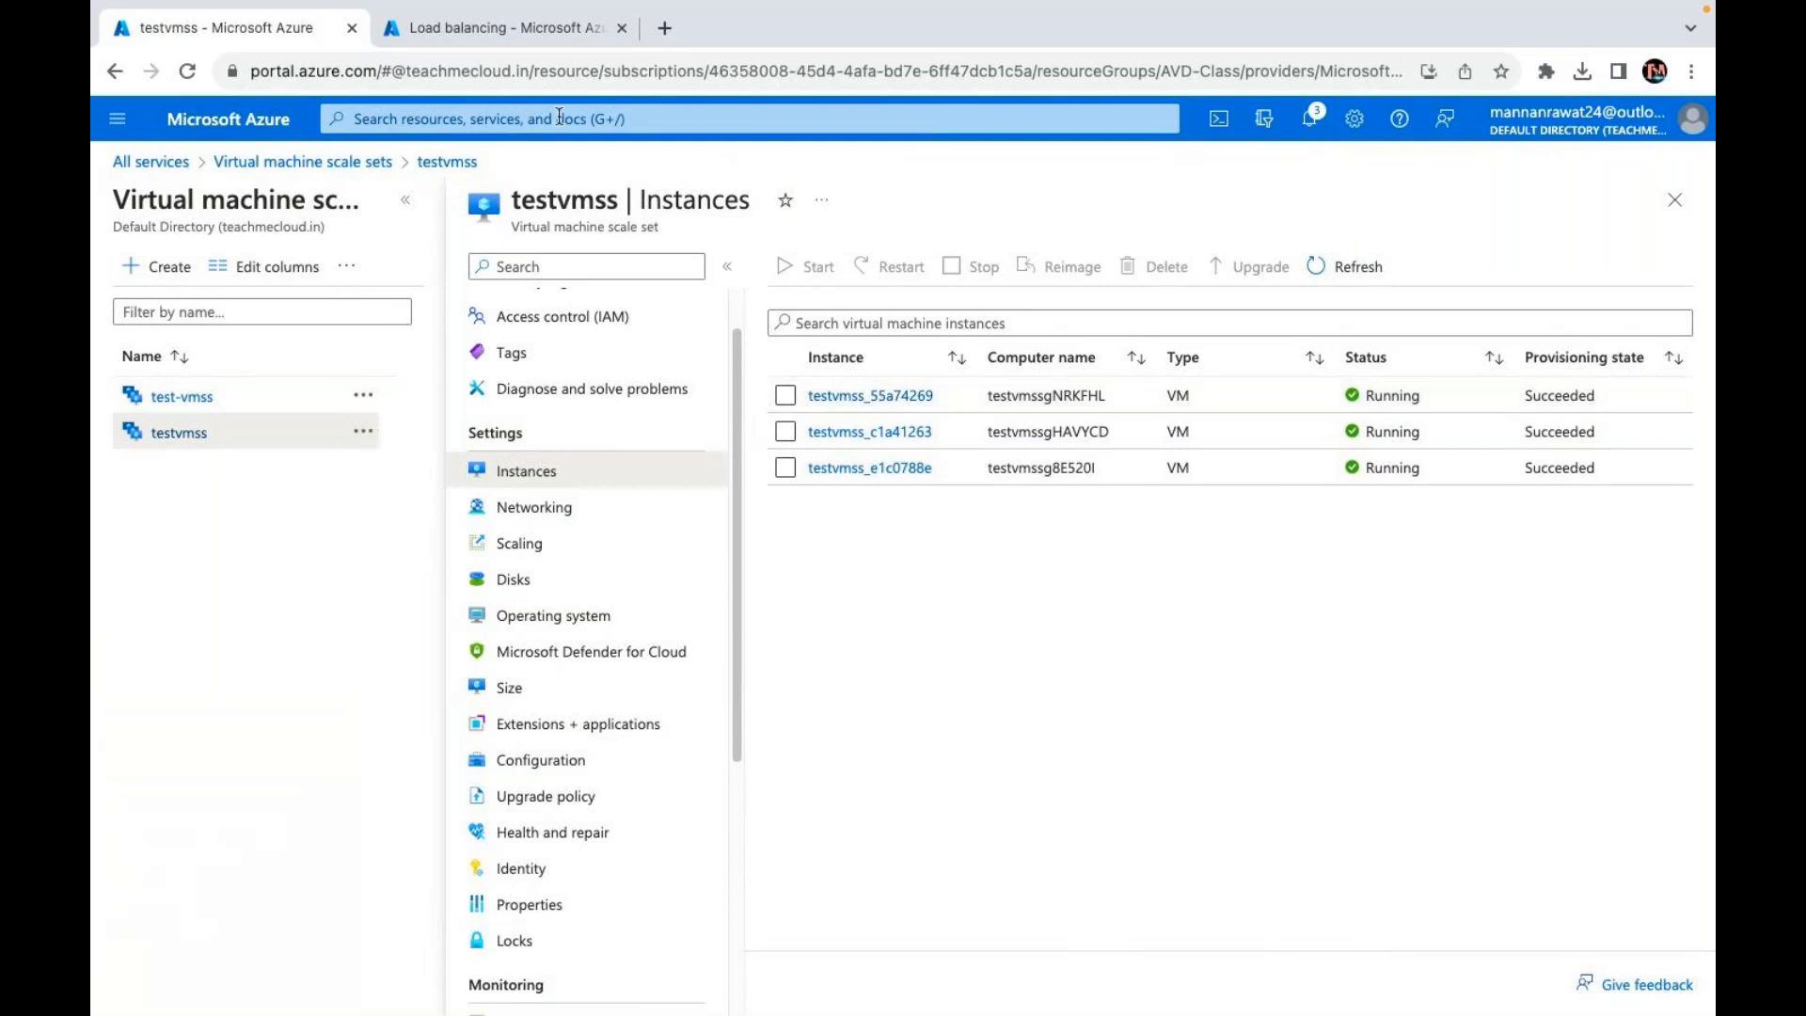
left_click(508, 585)
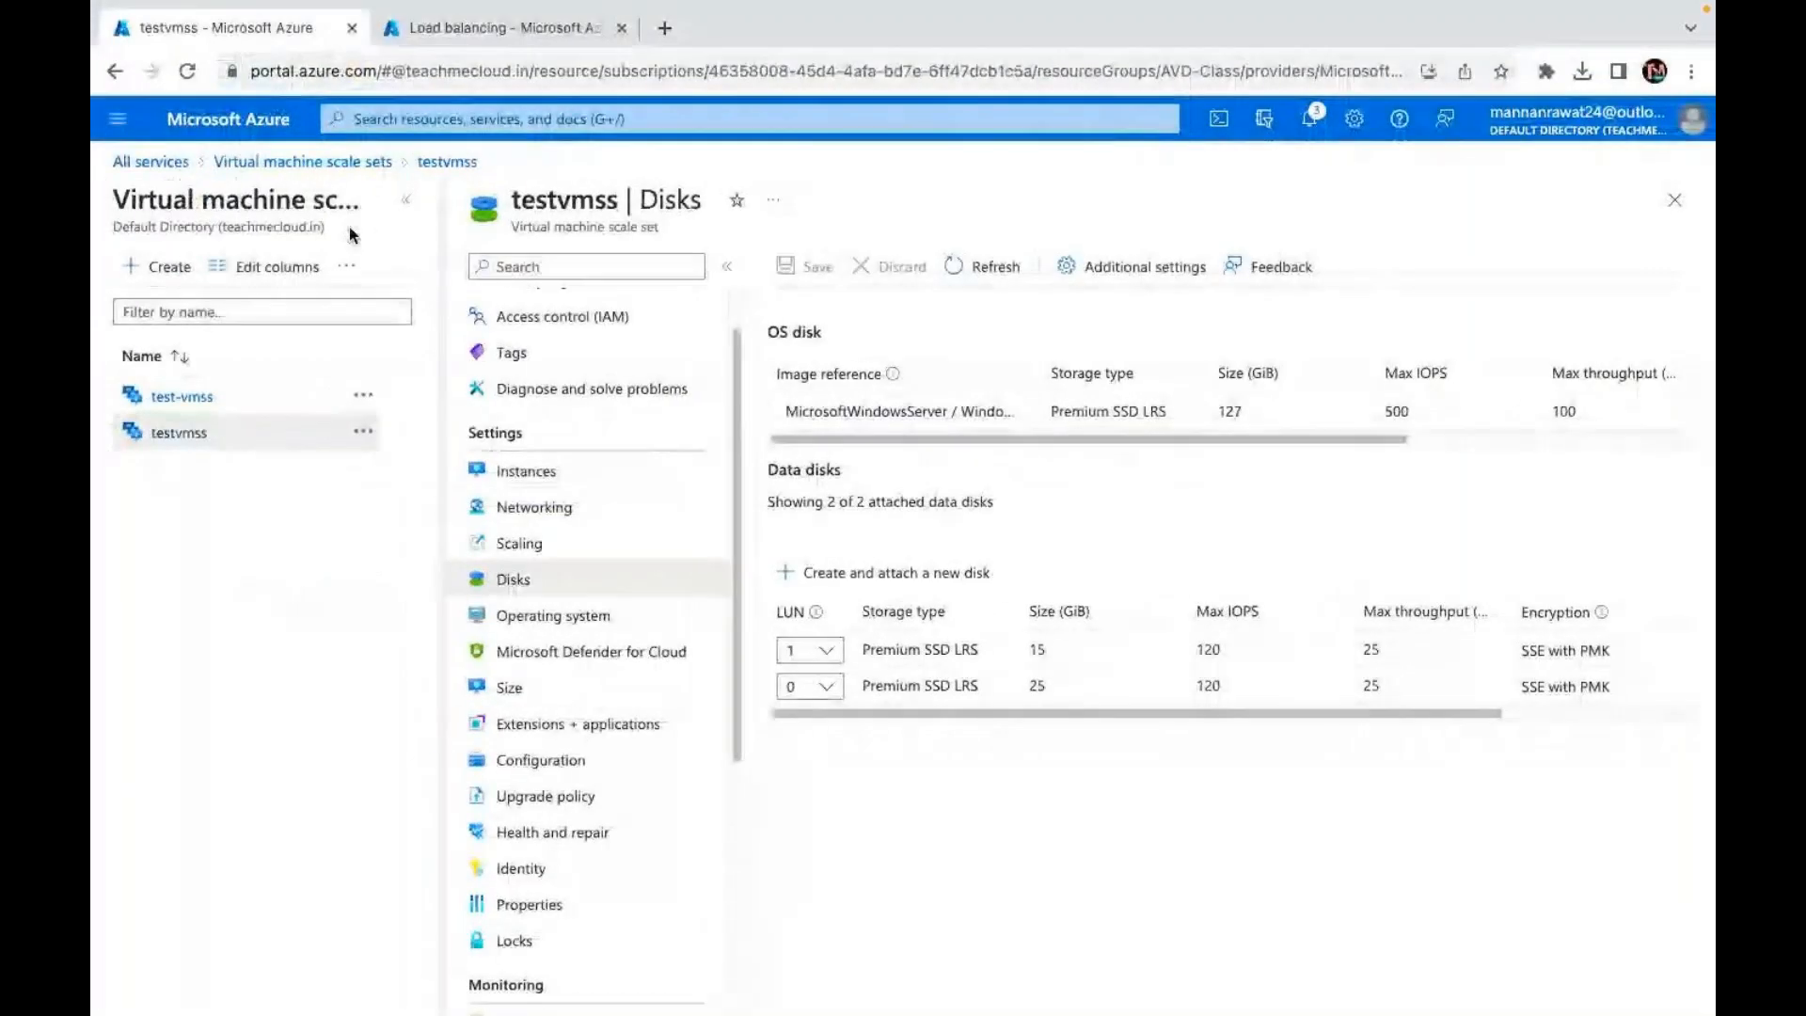
left_click(533, 474)
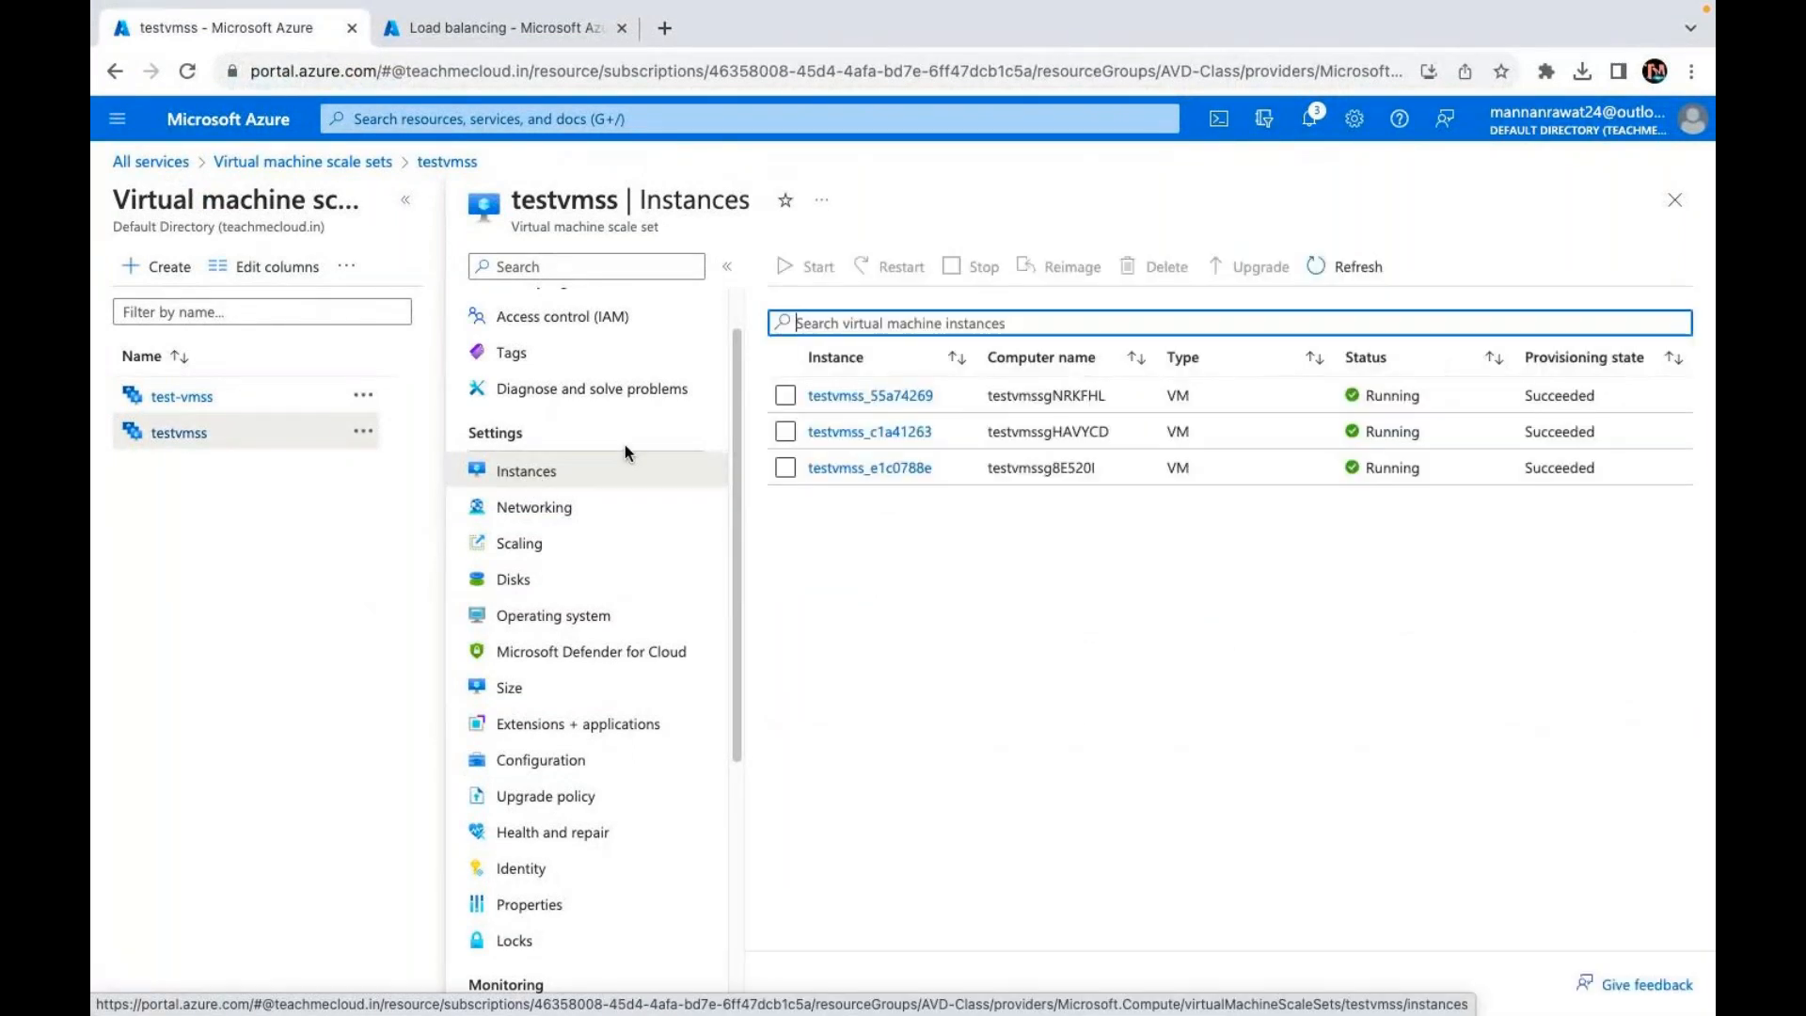
Step: Select all three testvmss instances, including testvmss_e1c0788e
left_click(786, 395)
left_click(784, 431)
left_click(786, 468)
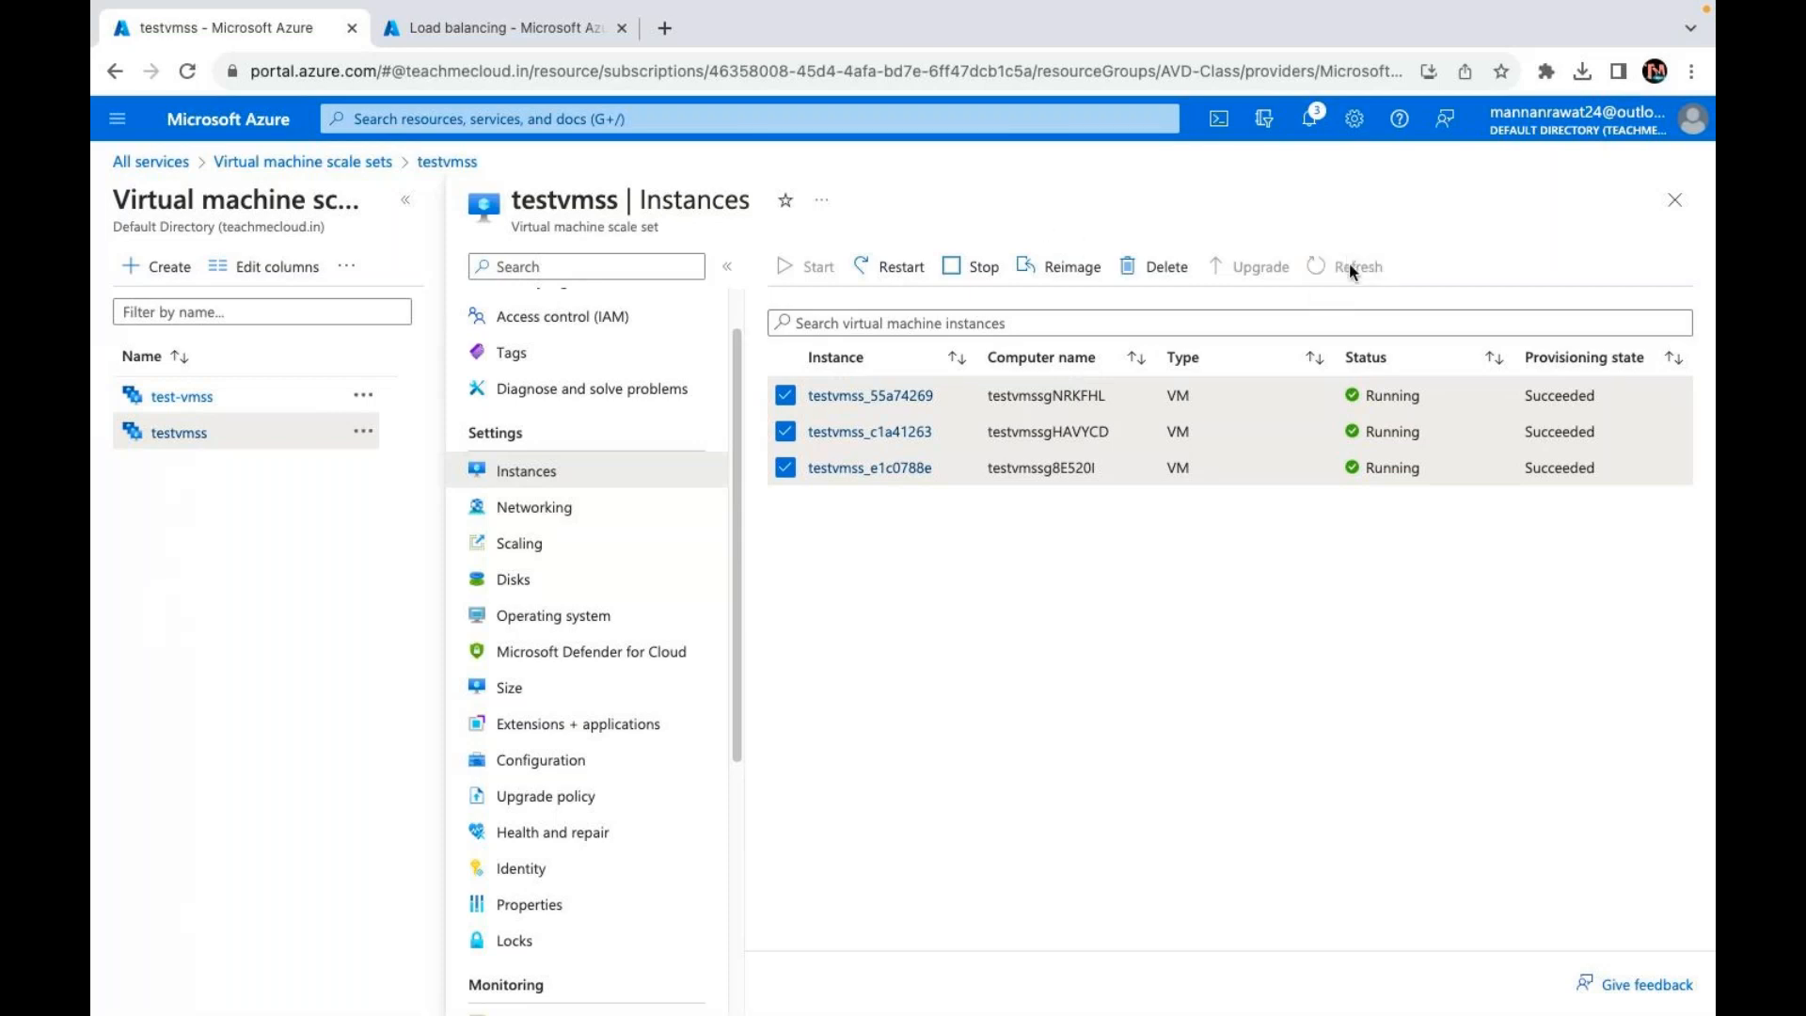
Step: Refresh the testvmss instance list twice
left_click(1349, 265)
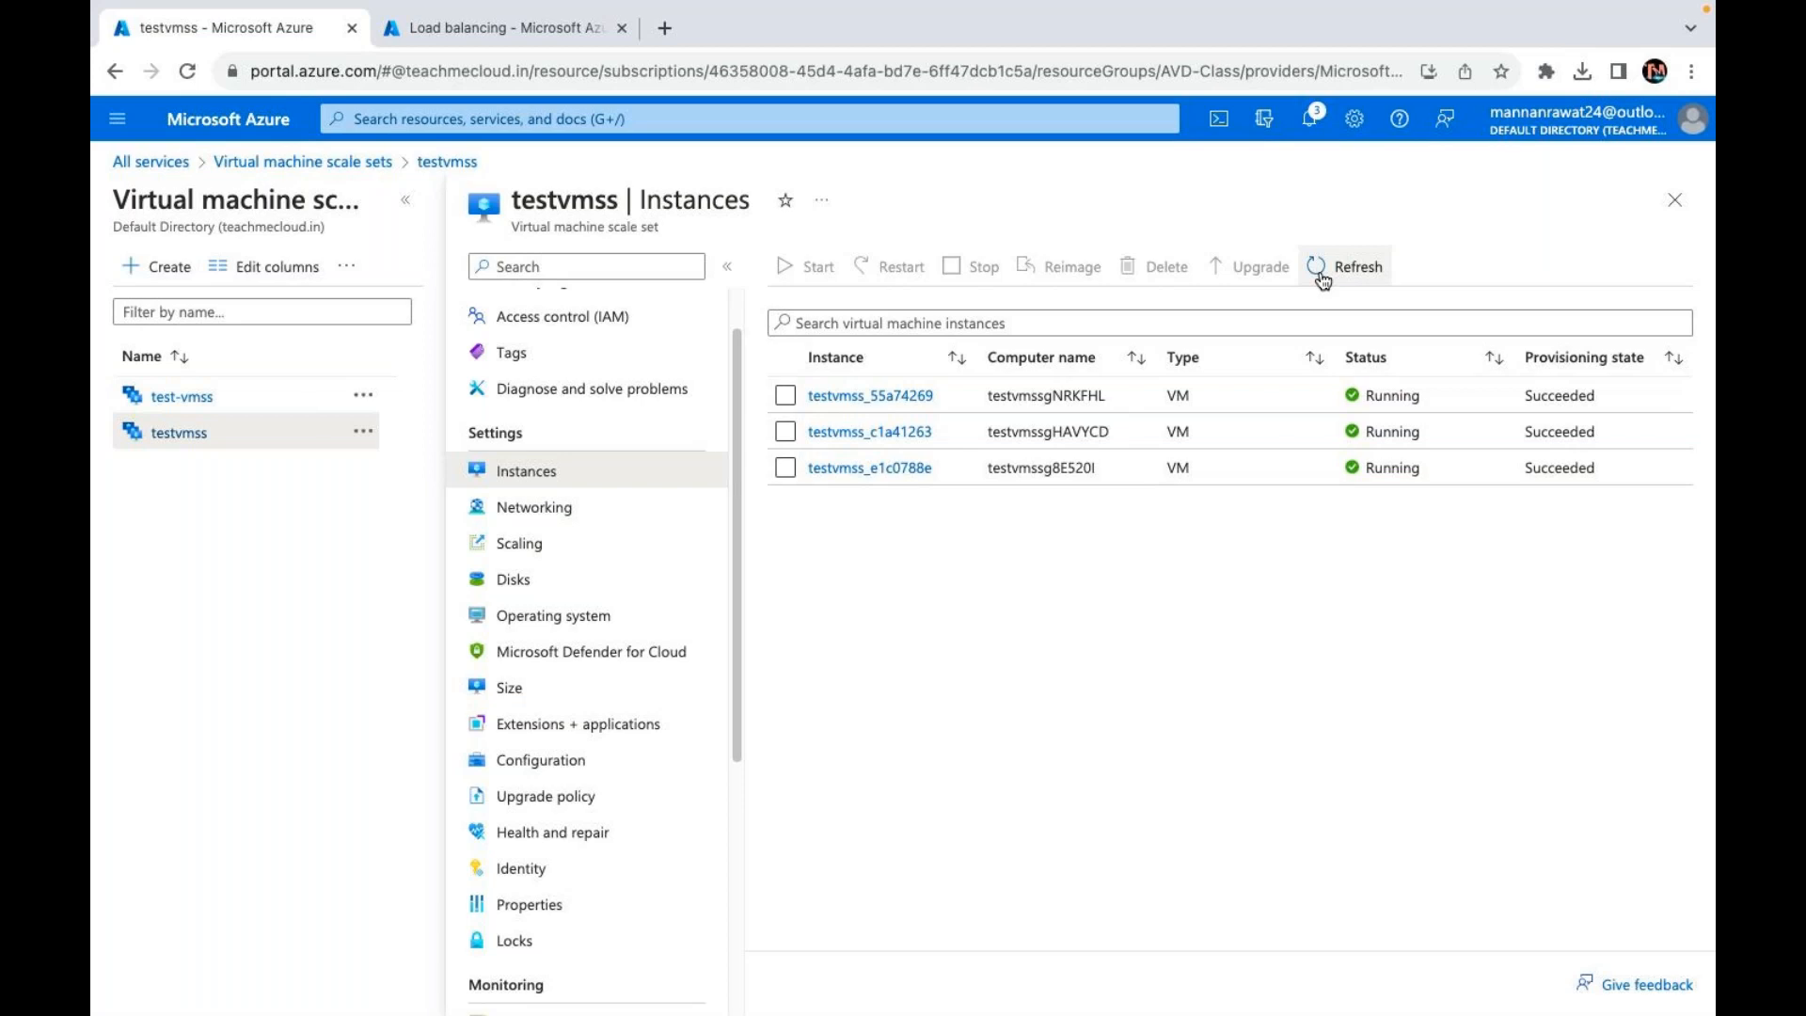
left_click(1322, 276)
left_click(1200, 73)
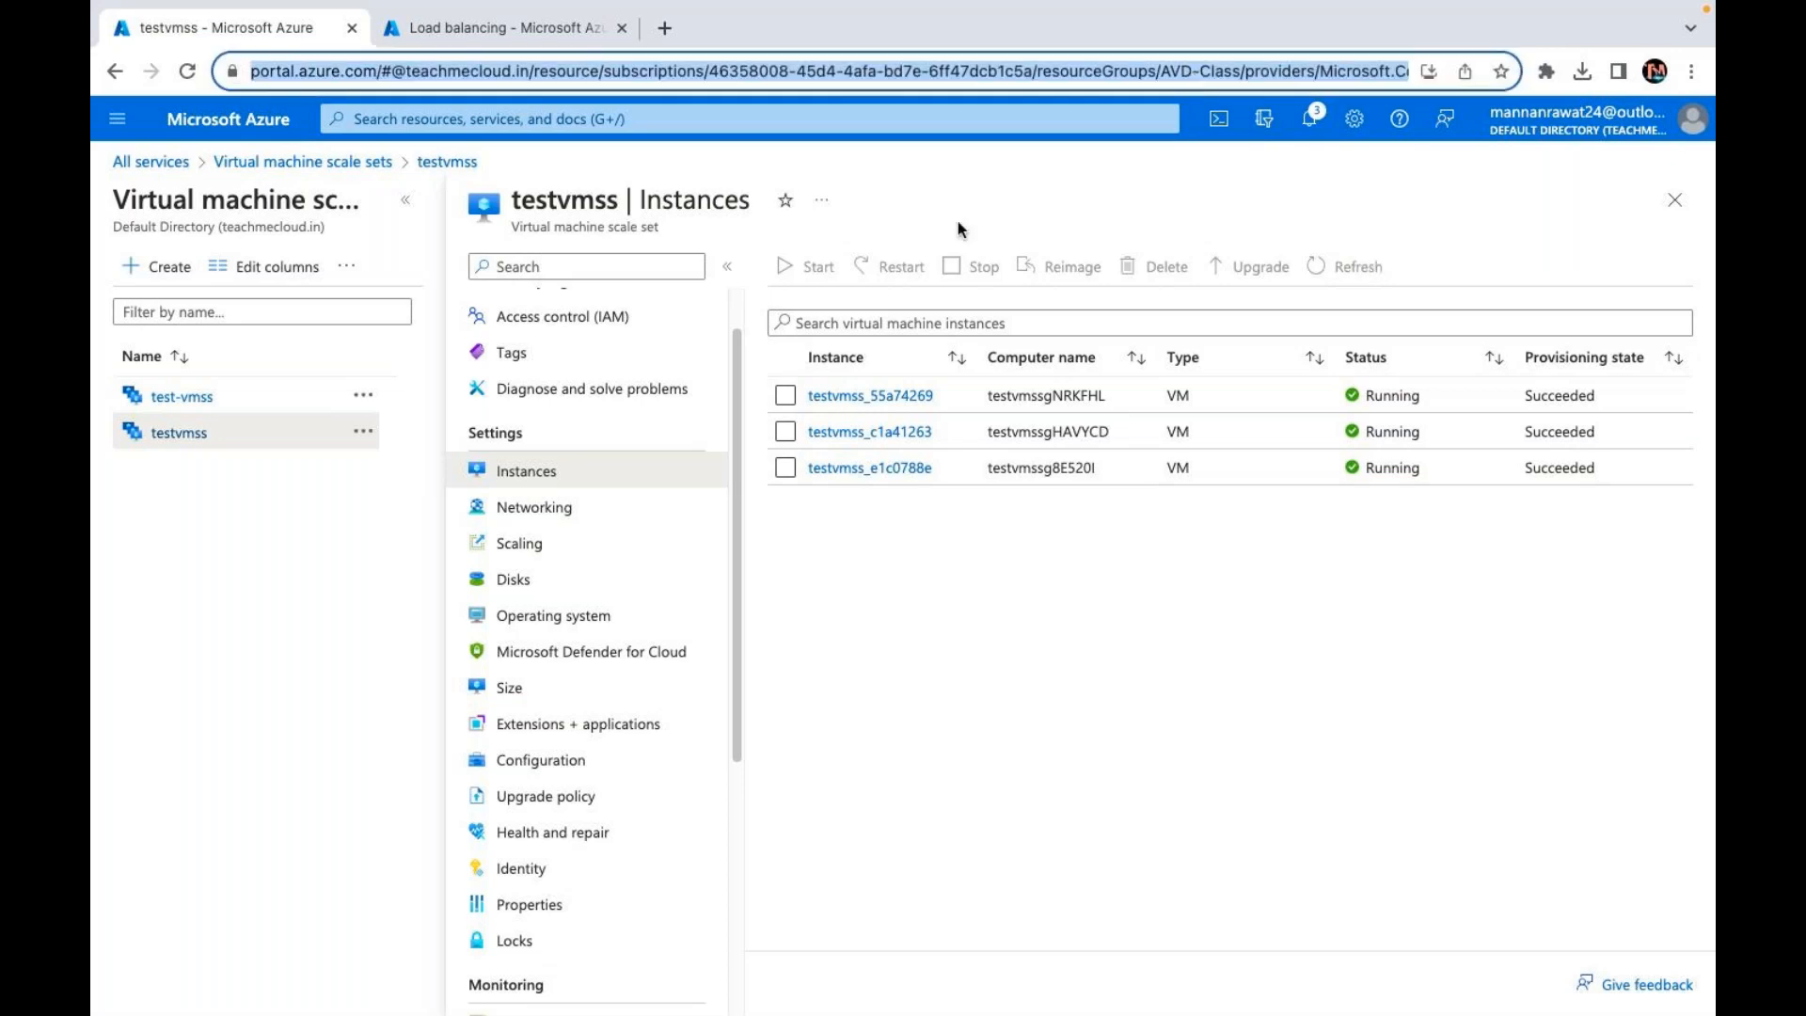
left_click(189, 398)
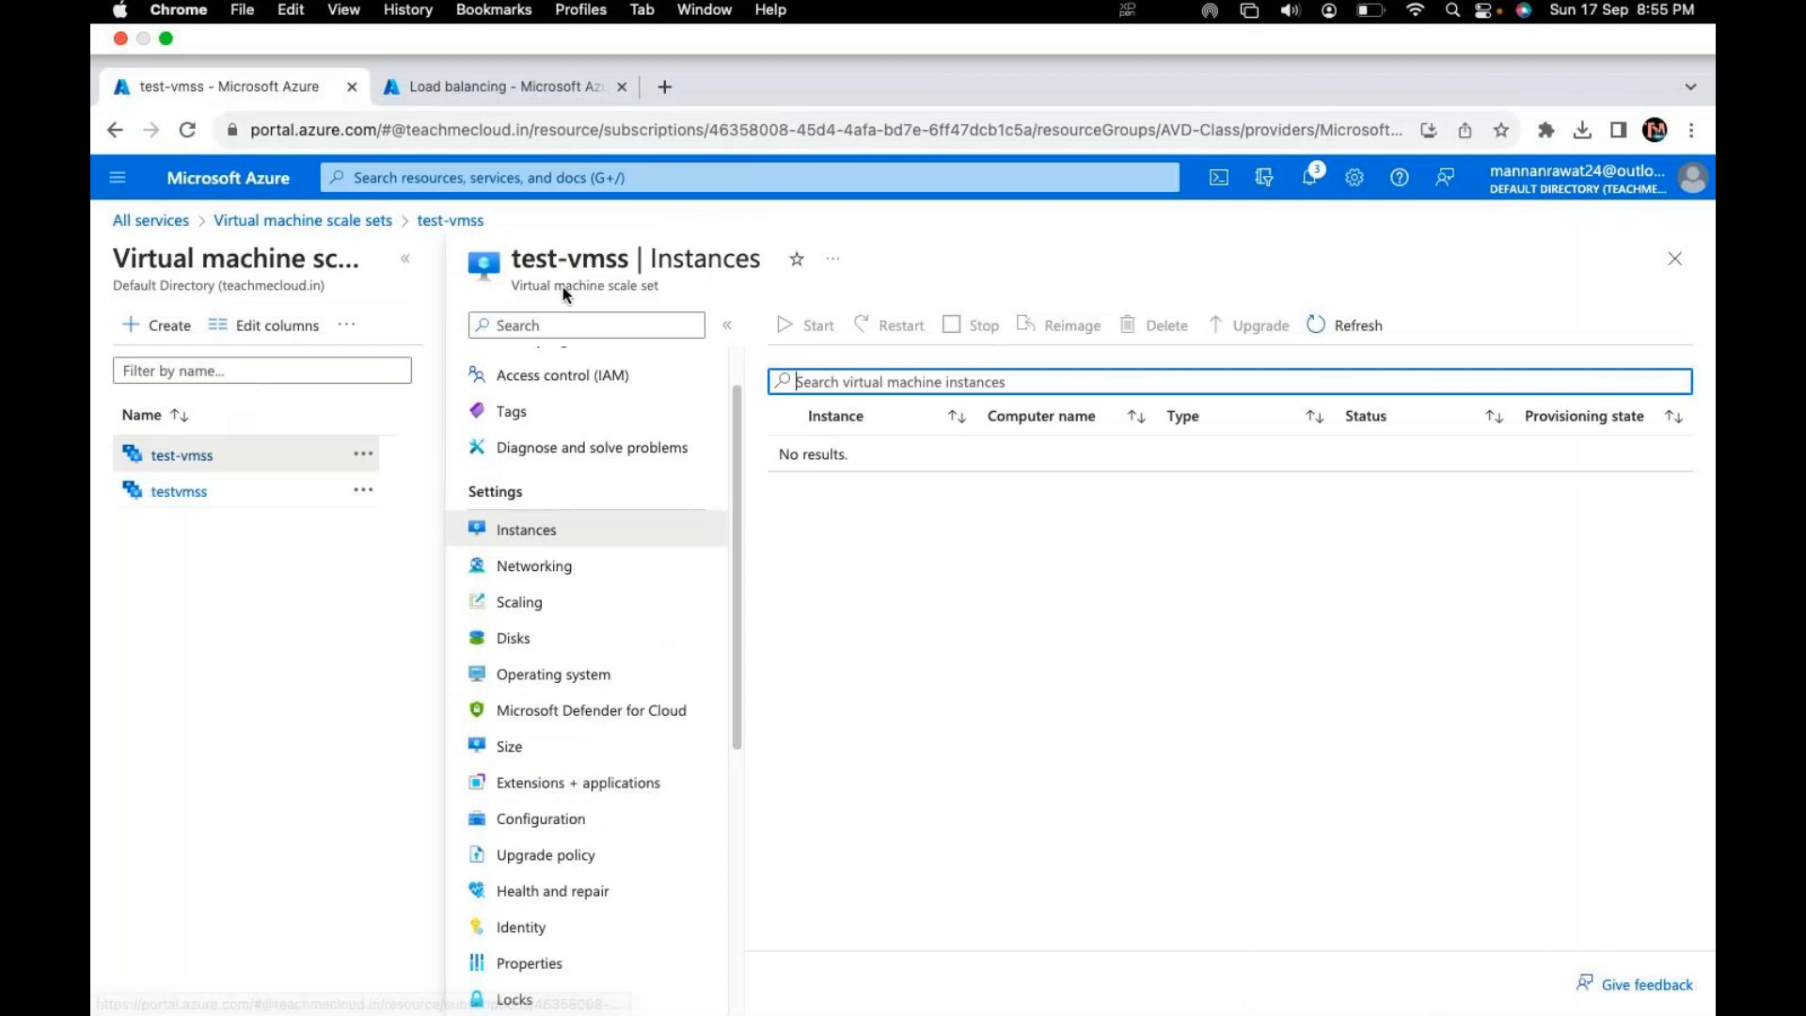
left_click(1366, 265)
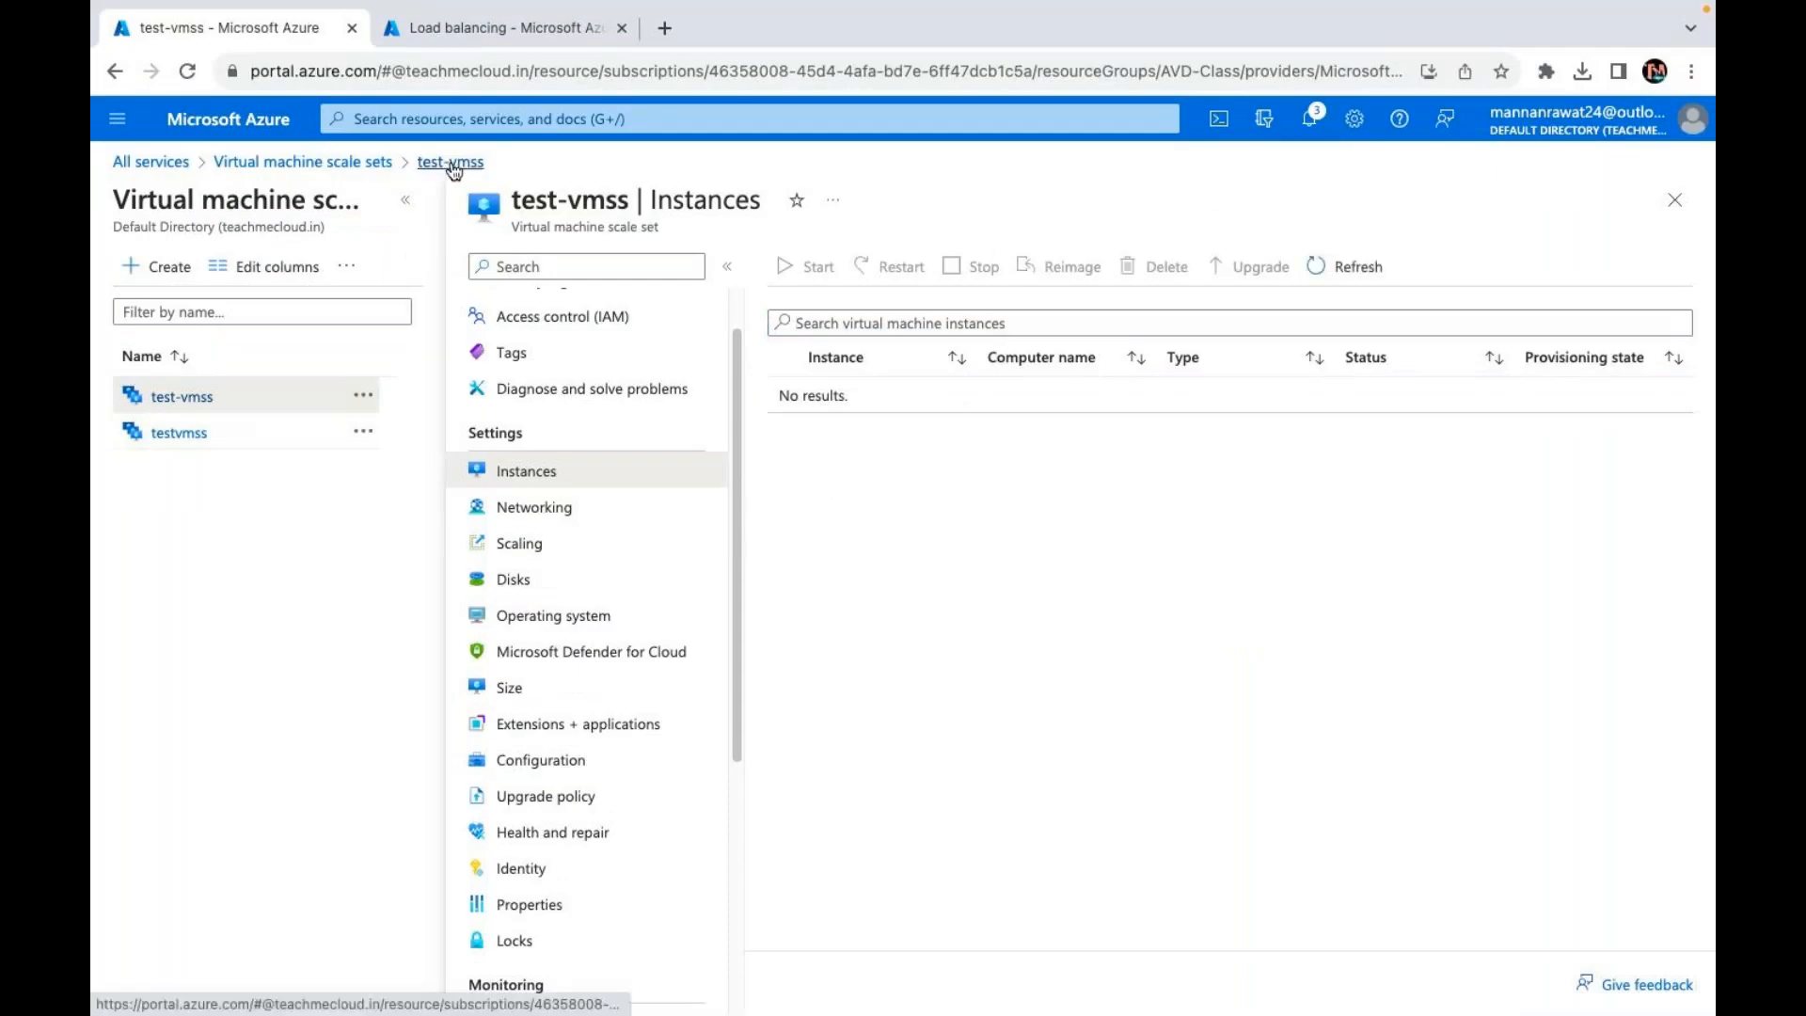
left_click(352, 161)
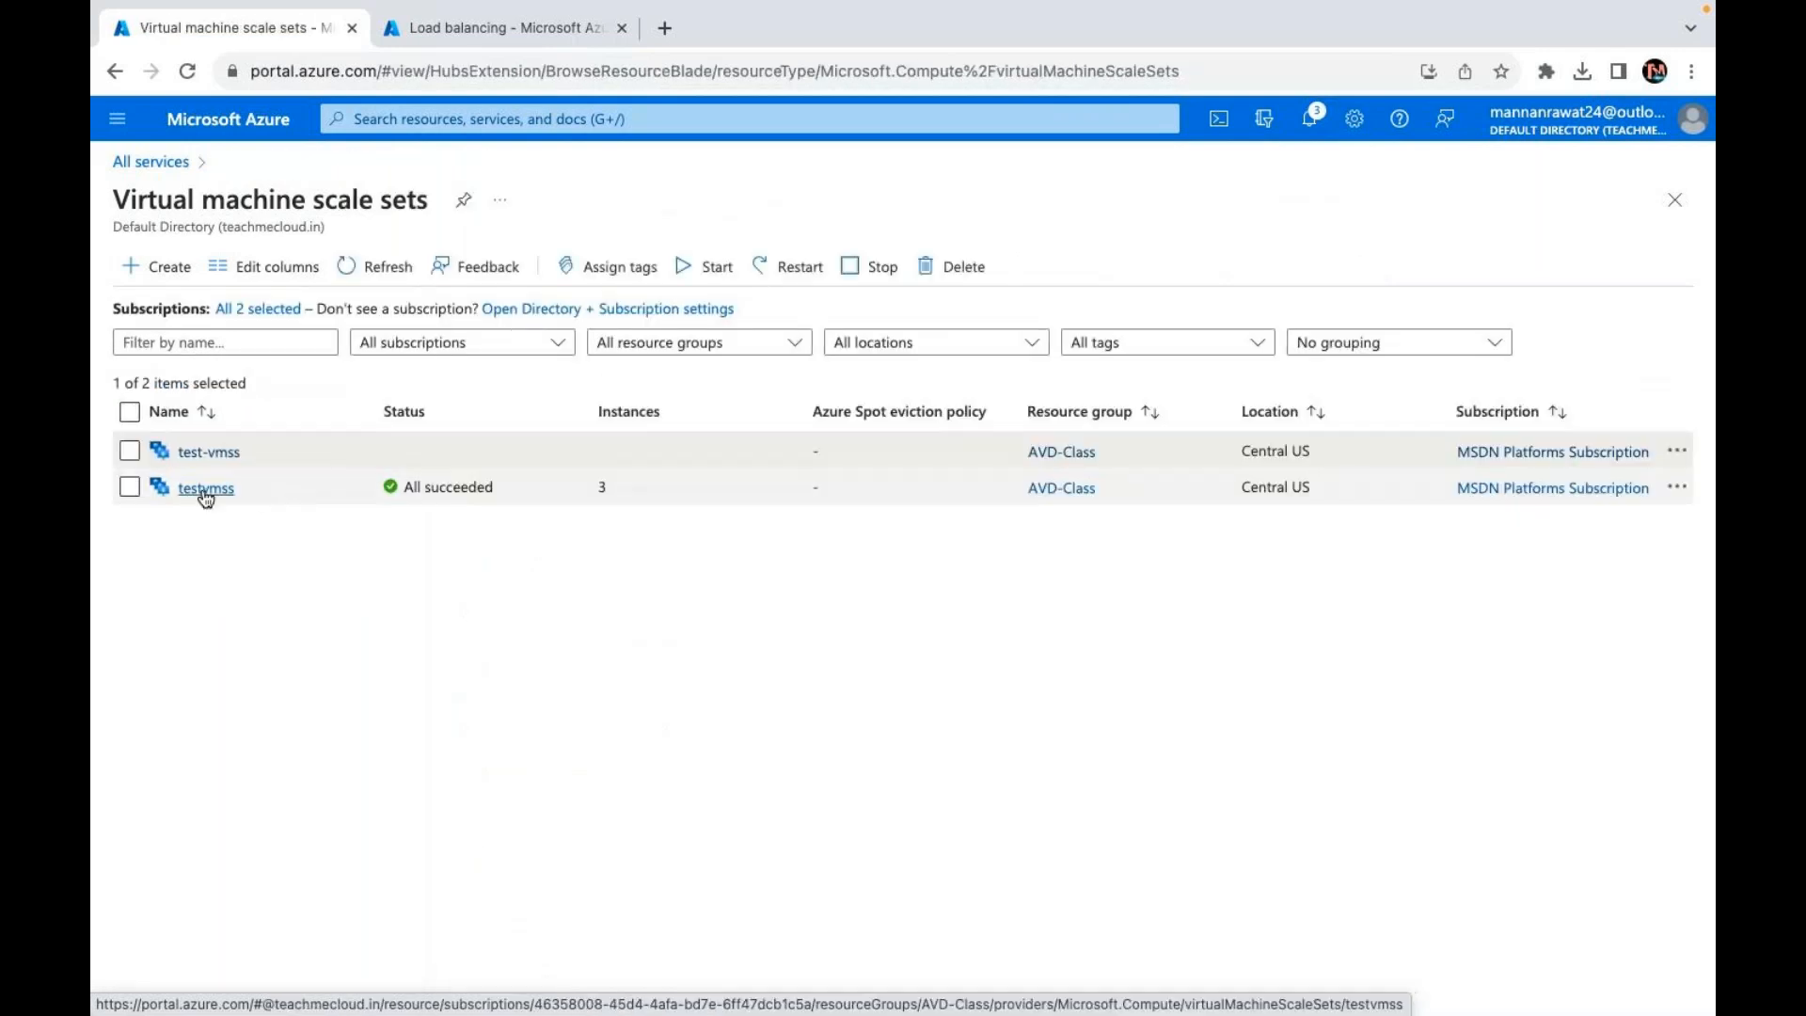
left_click(201, 487)
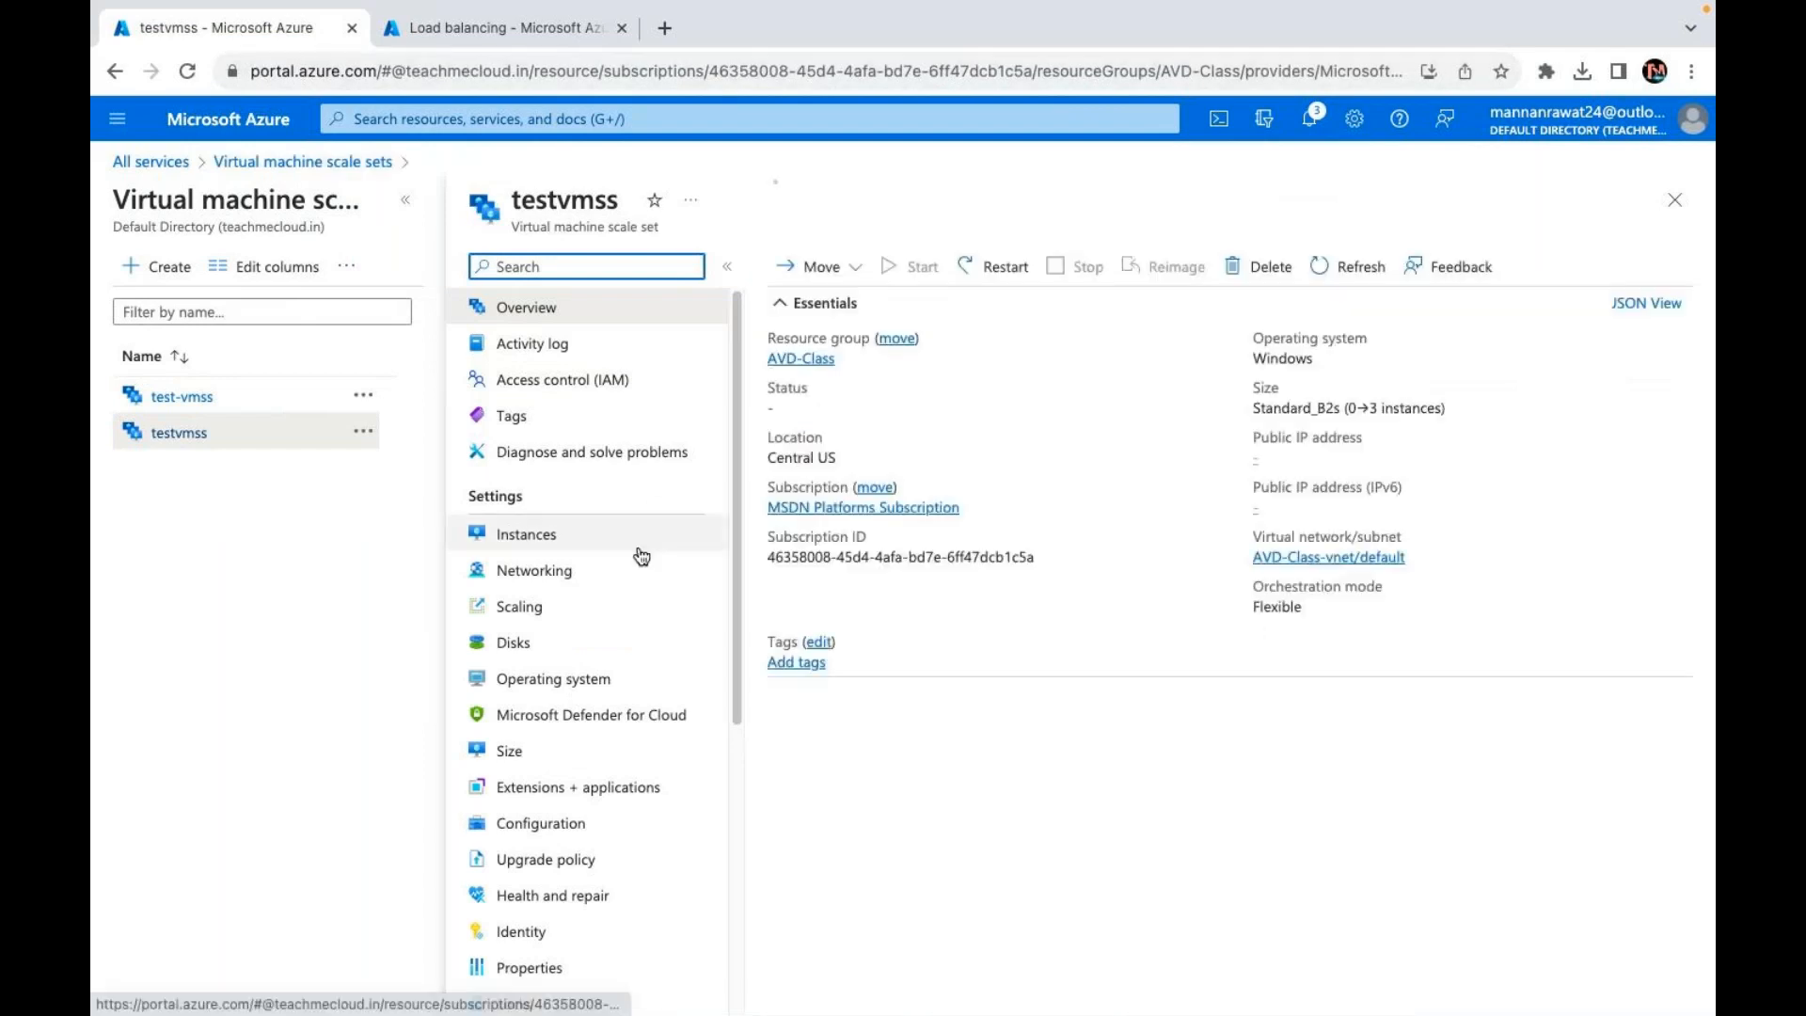
left_click(517, 532)
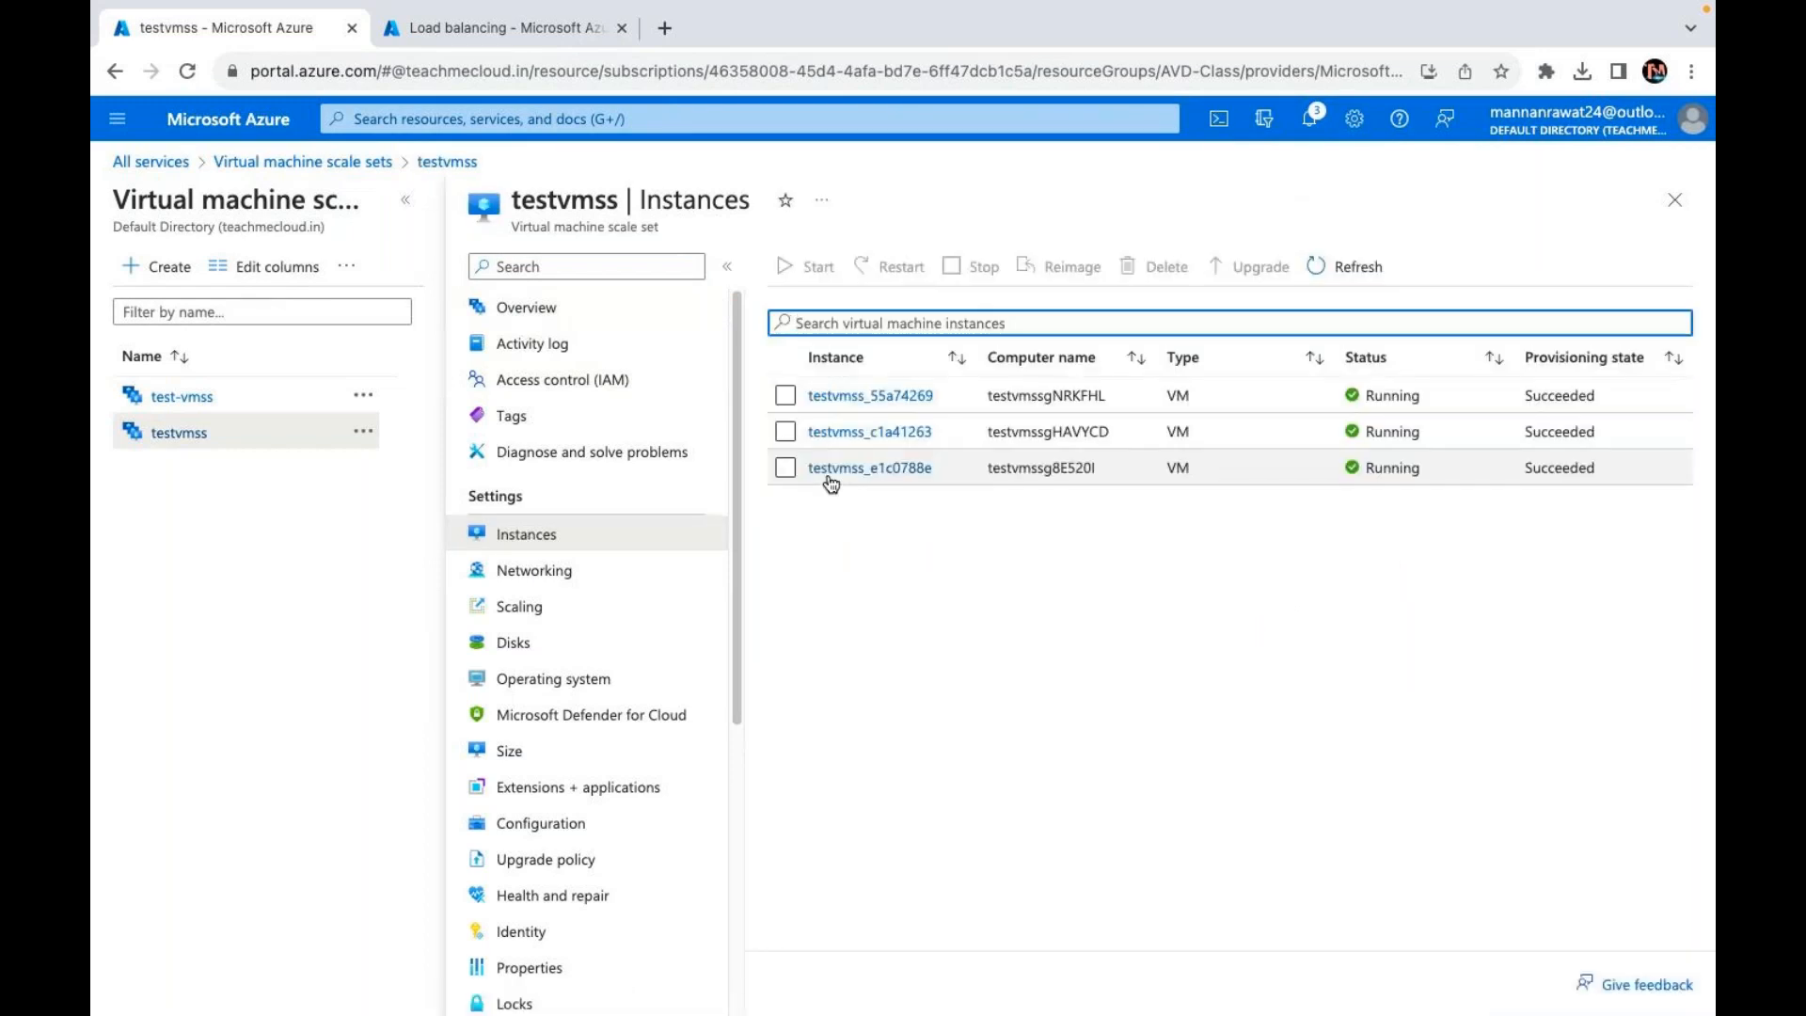
Step: Select testvmss_55a74269, testvmss_c1a41263 and testvmss_e1c0788e, then restart them and confirm with Yes
left_click(780, 437)
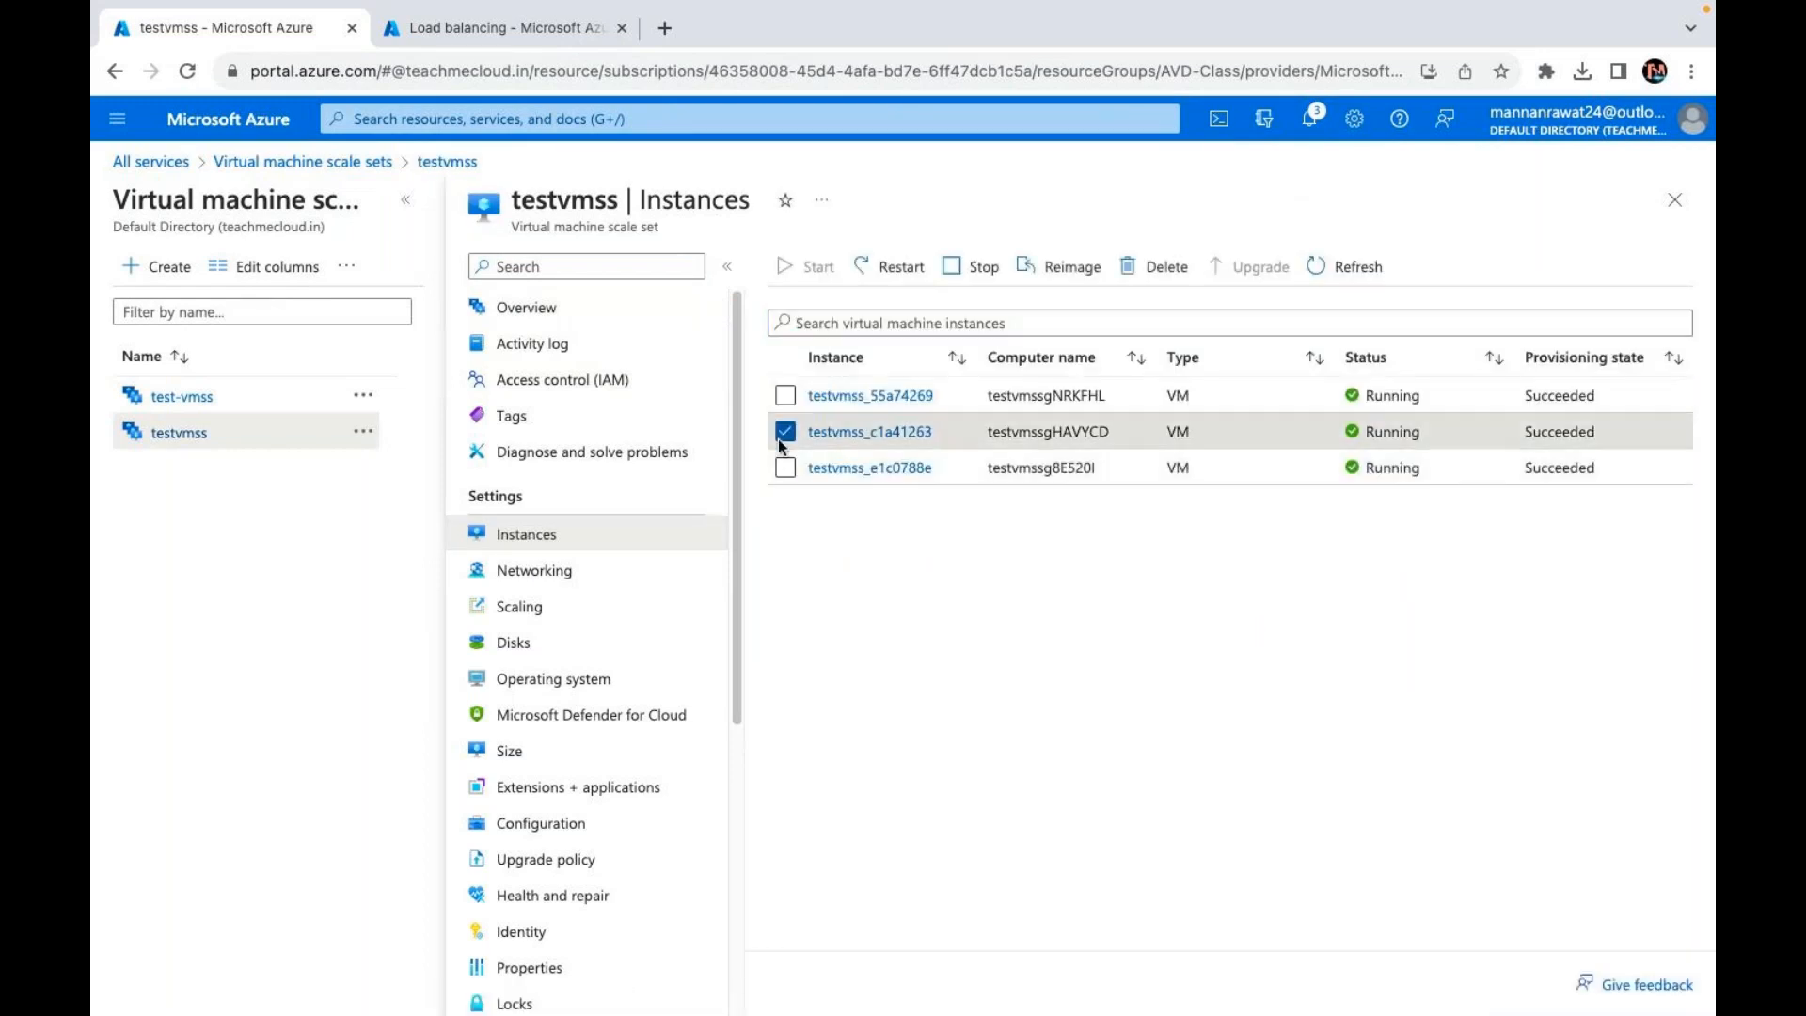
left_click(781, 434)
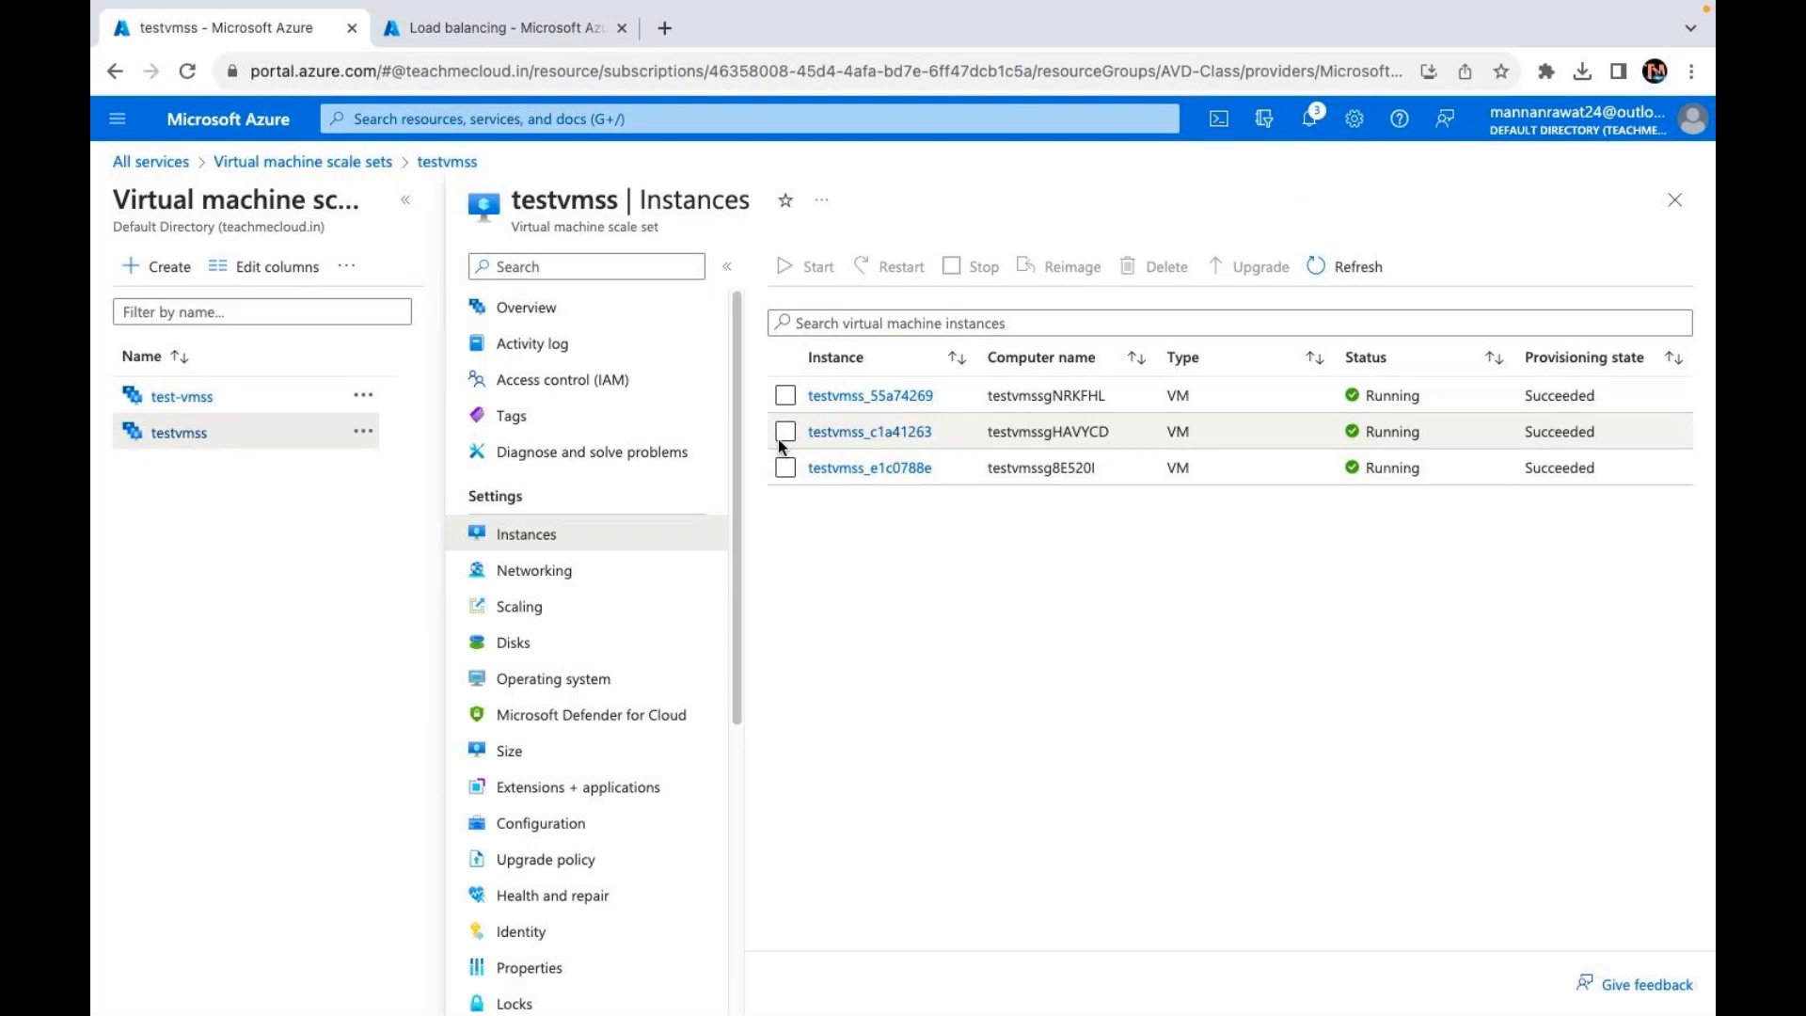
left_click(785, 395)
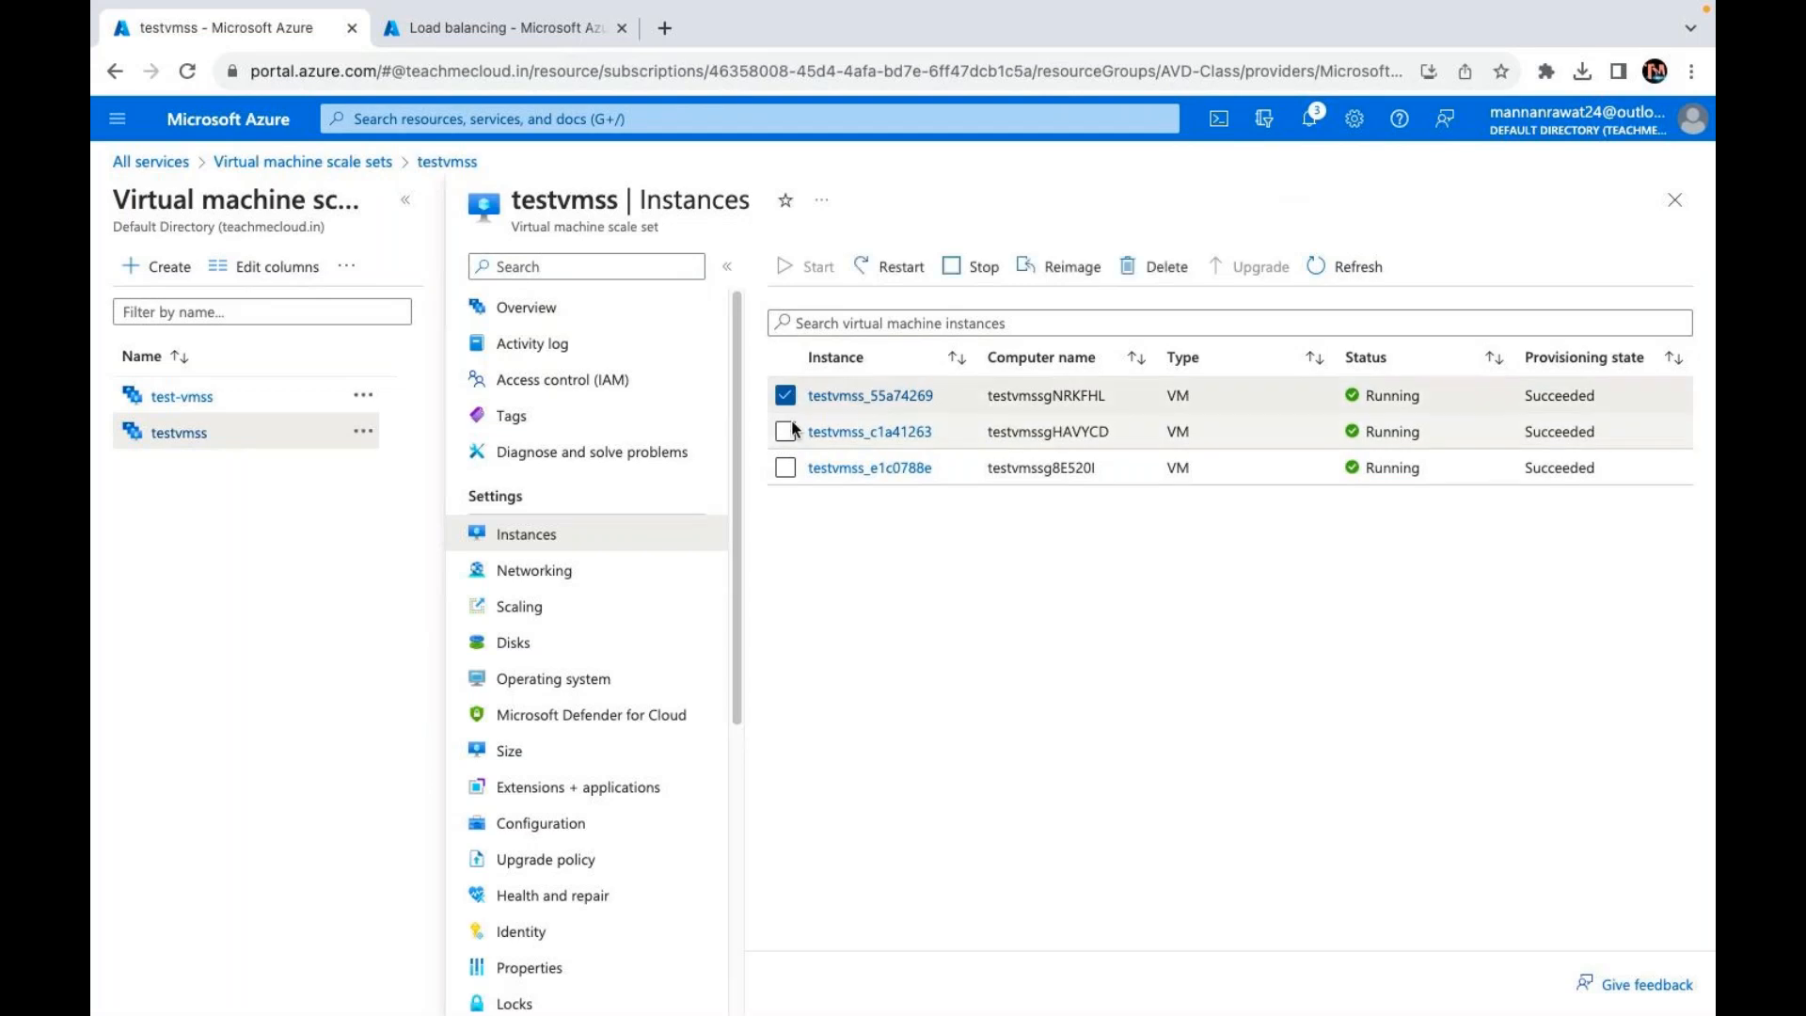
left_click(785, 431)
left_click(811, 467)
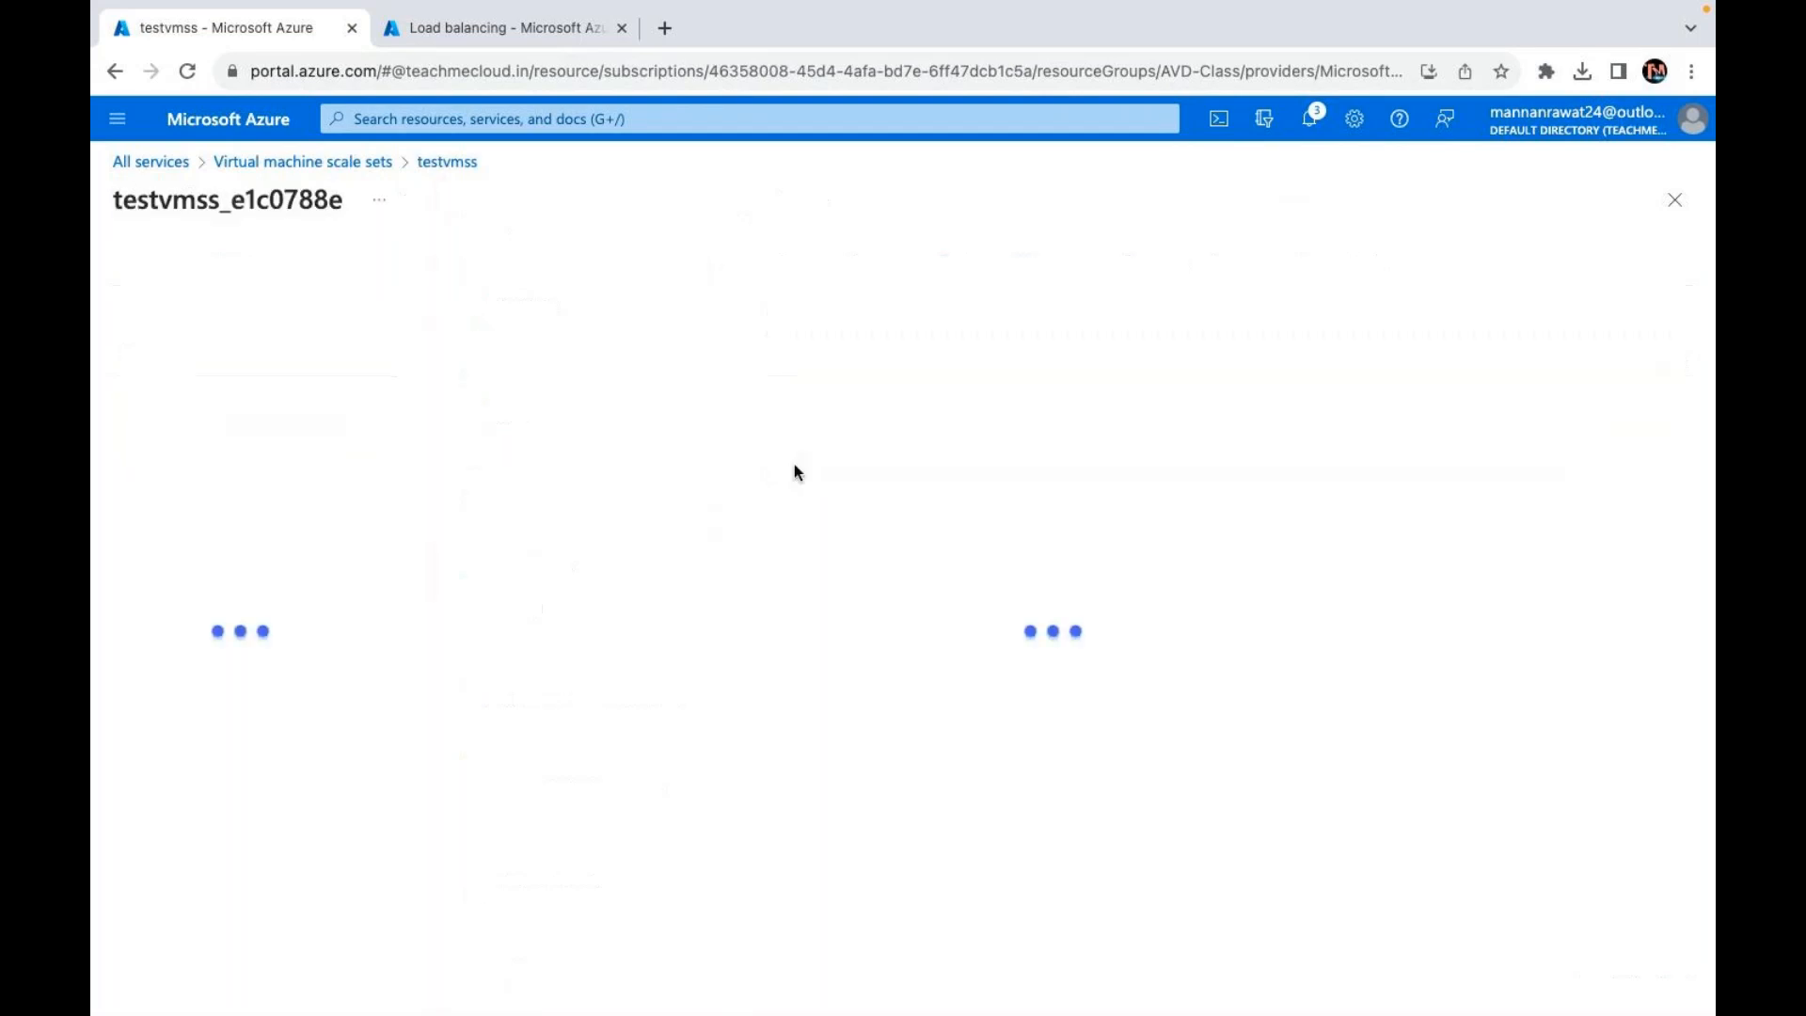
left_click(461, 173)
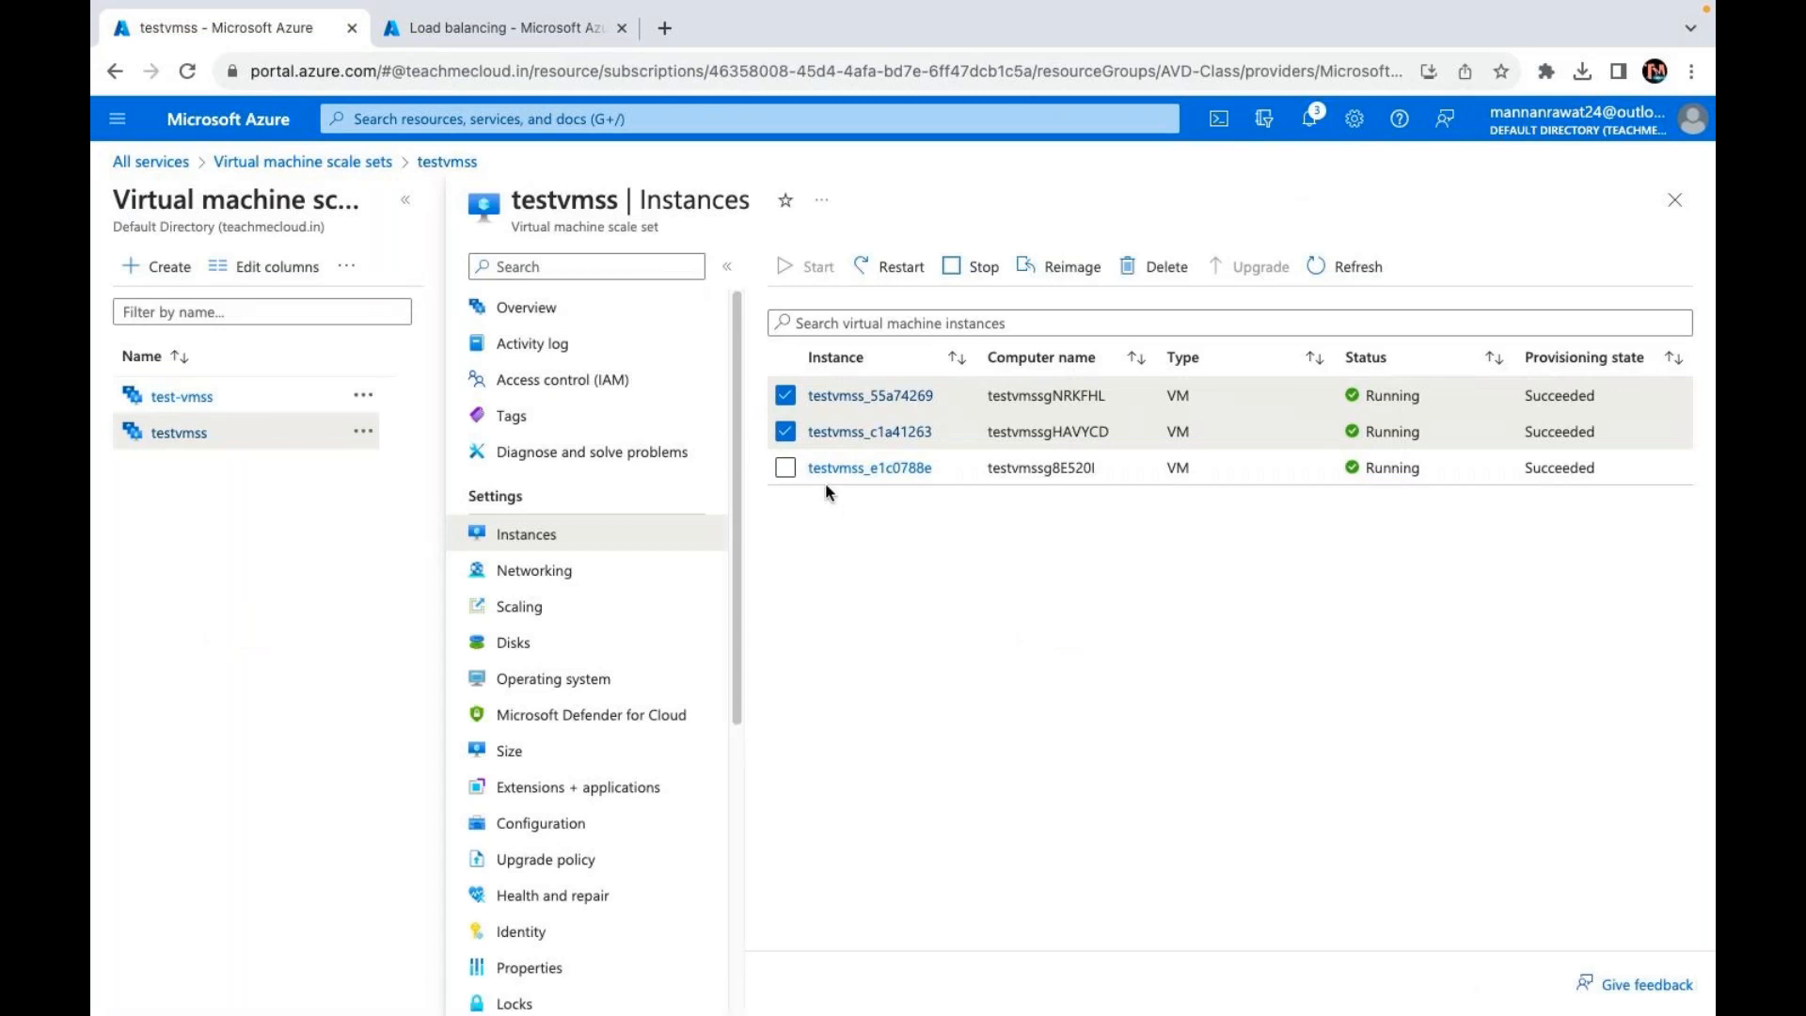
left_click(785, 467)
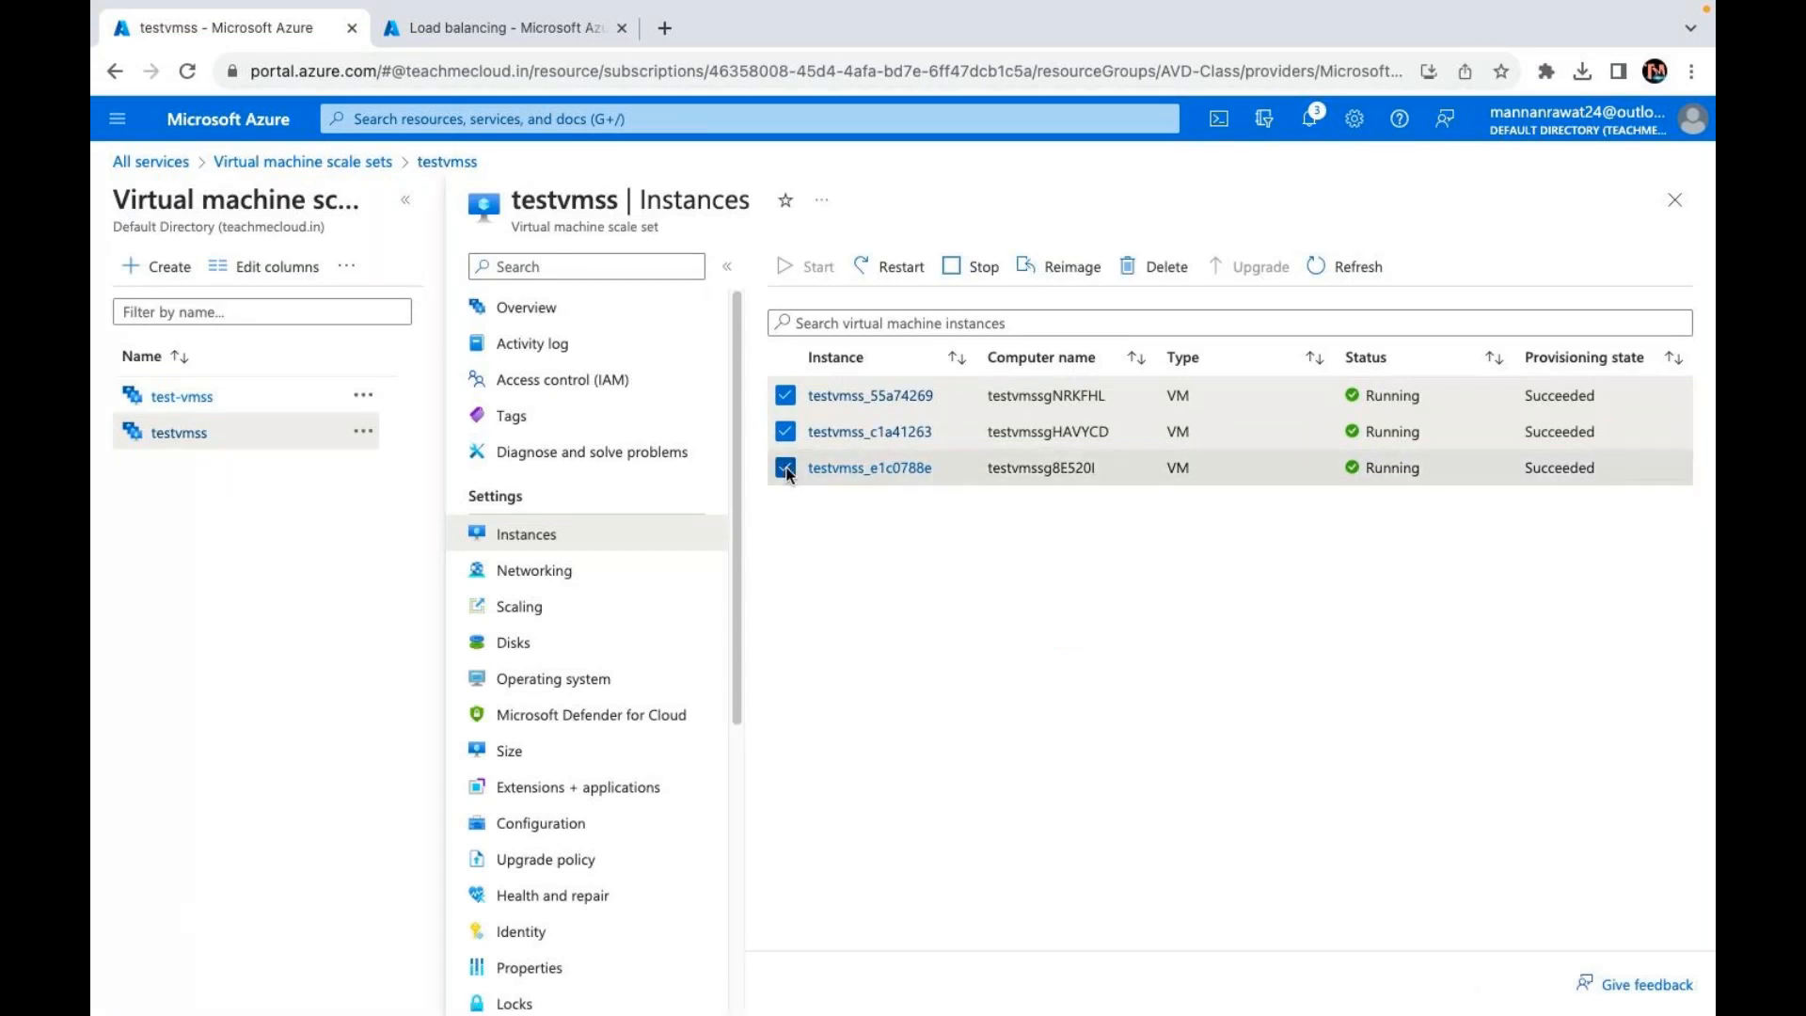
left_click(901, 273)
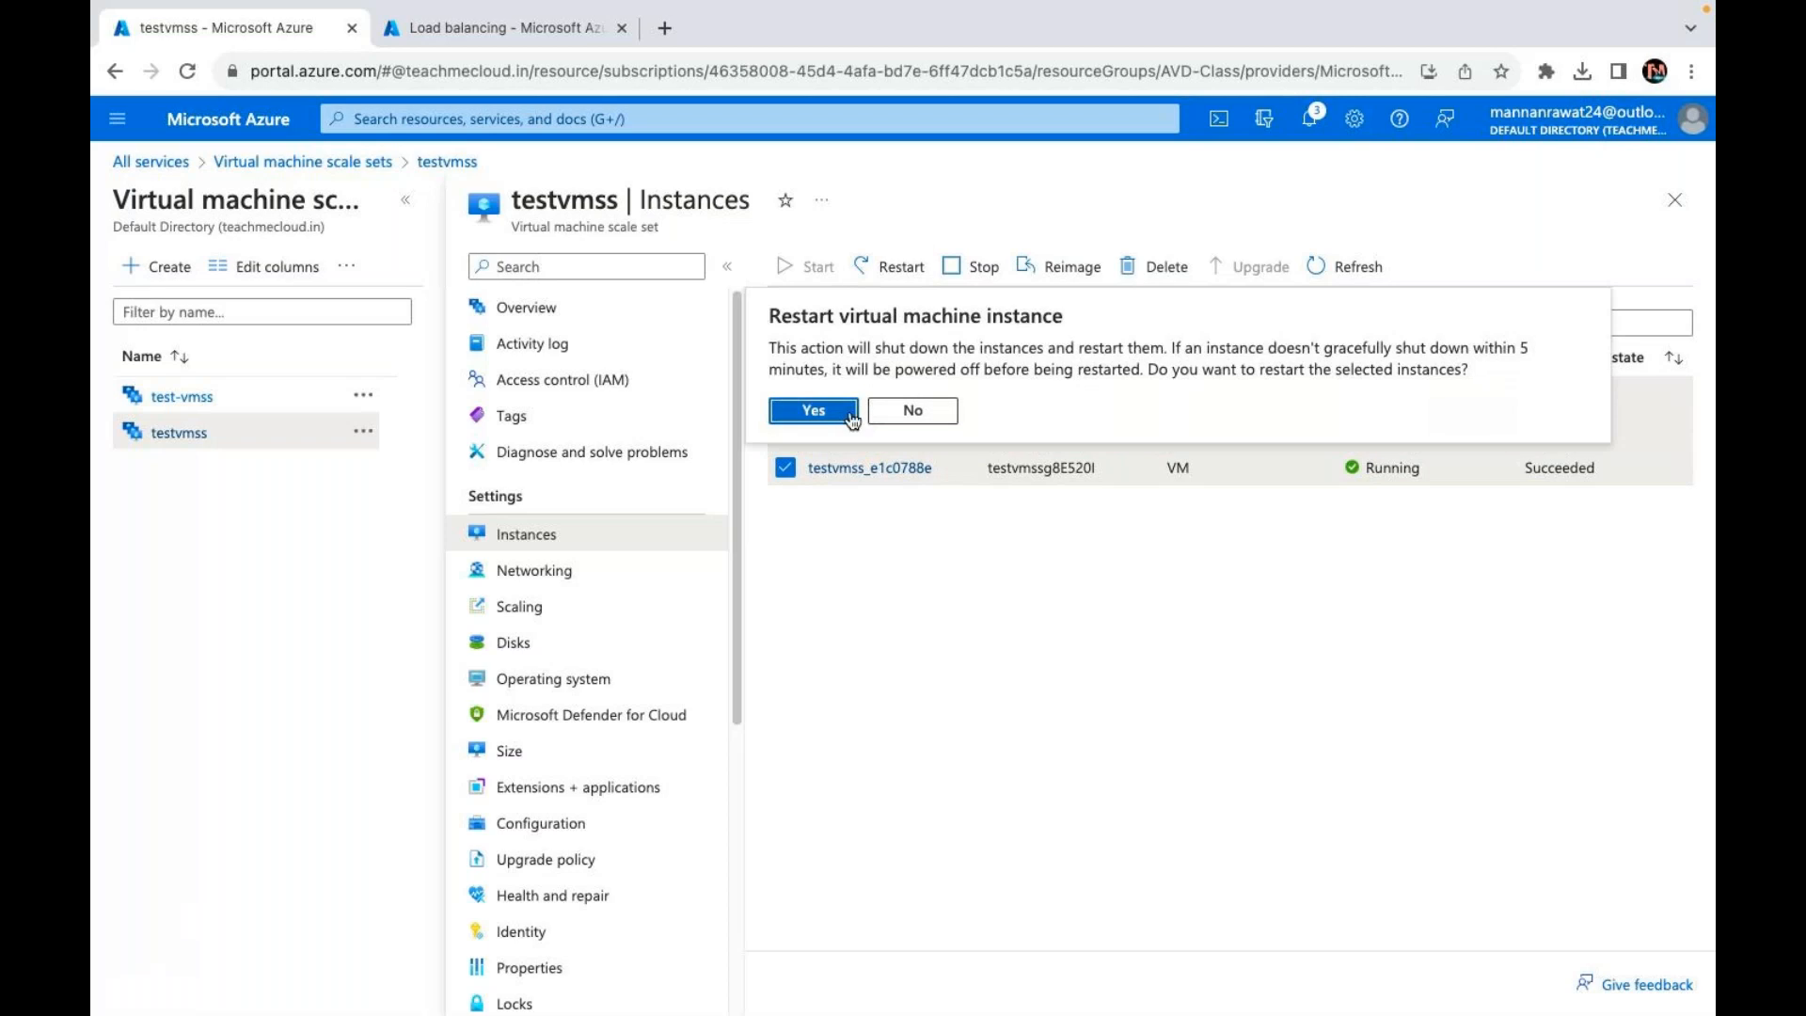
left_click(814, 411)
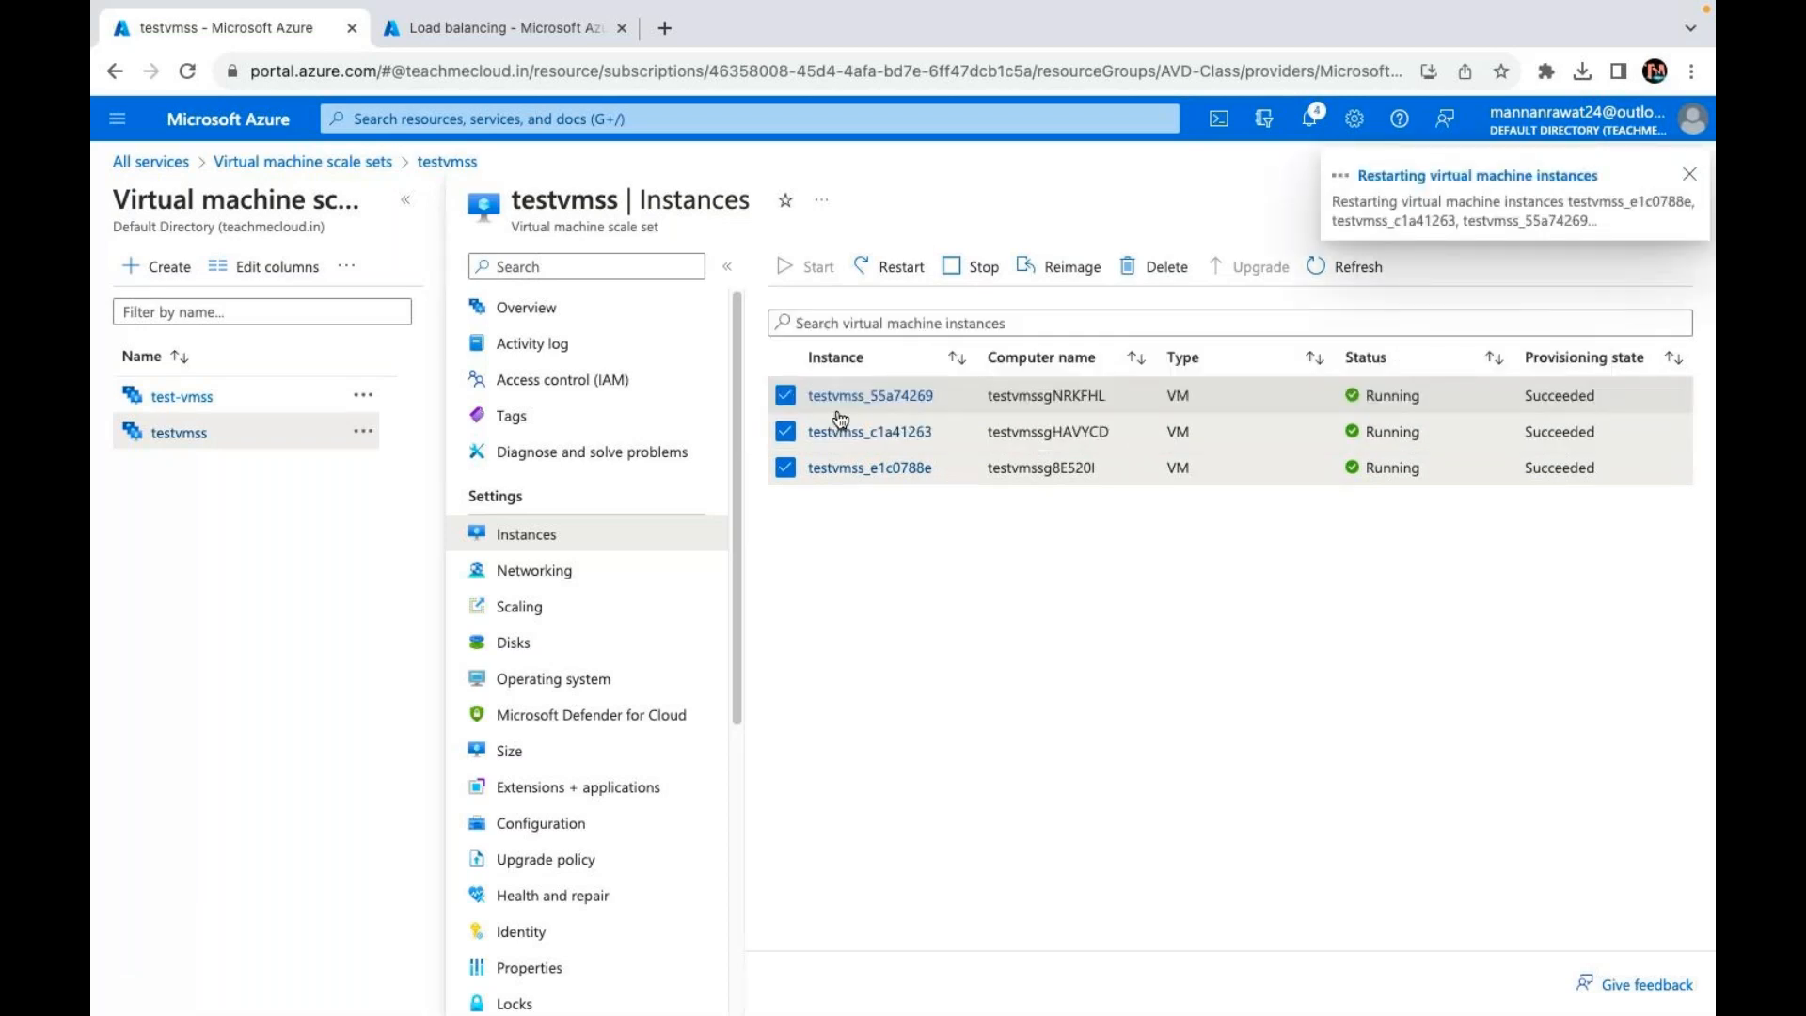
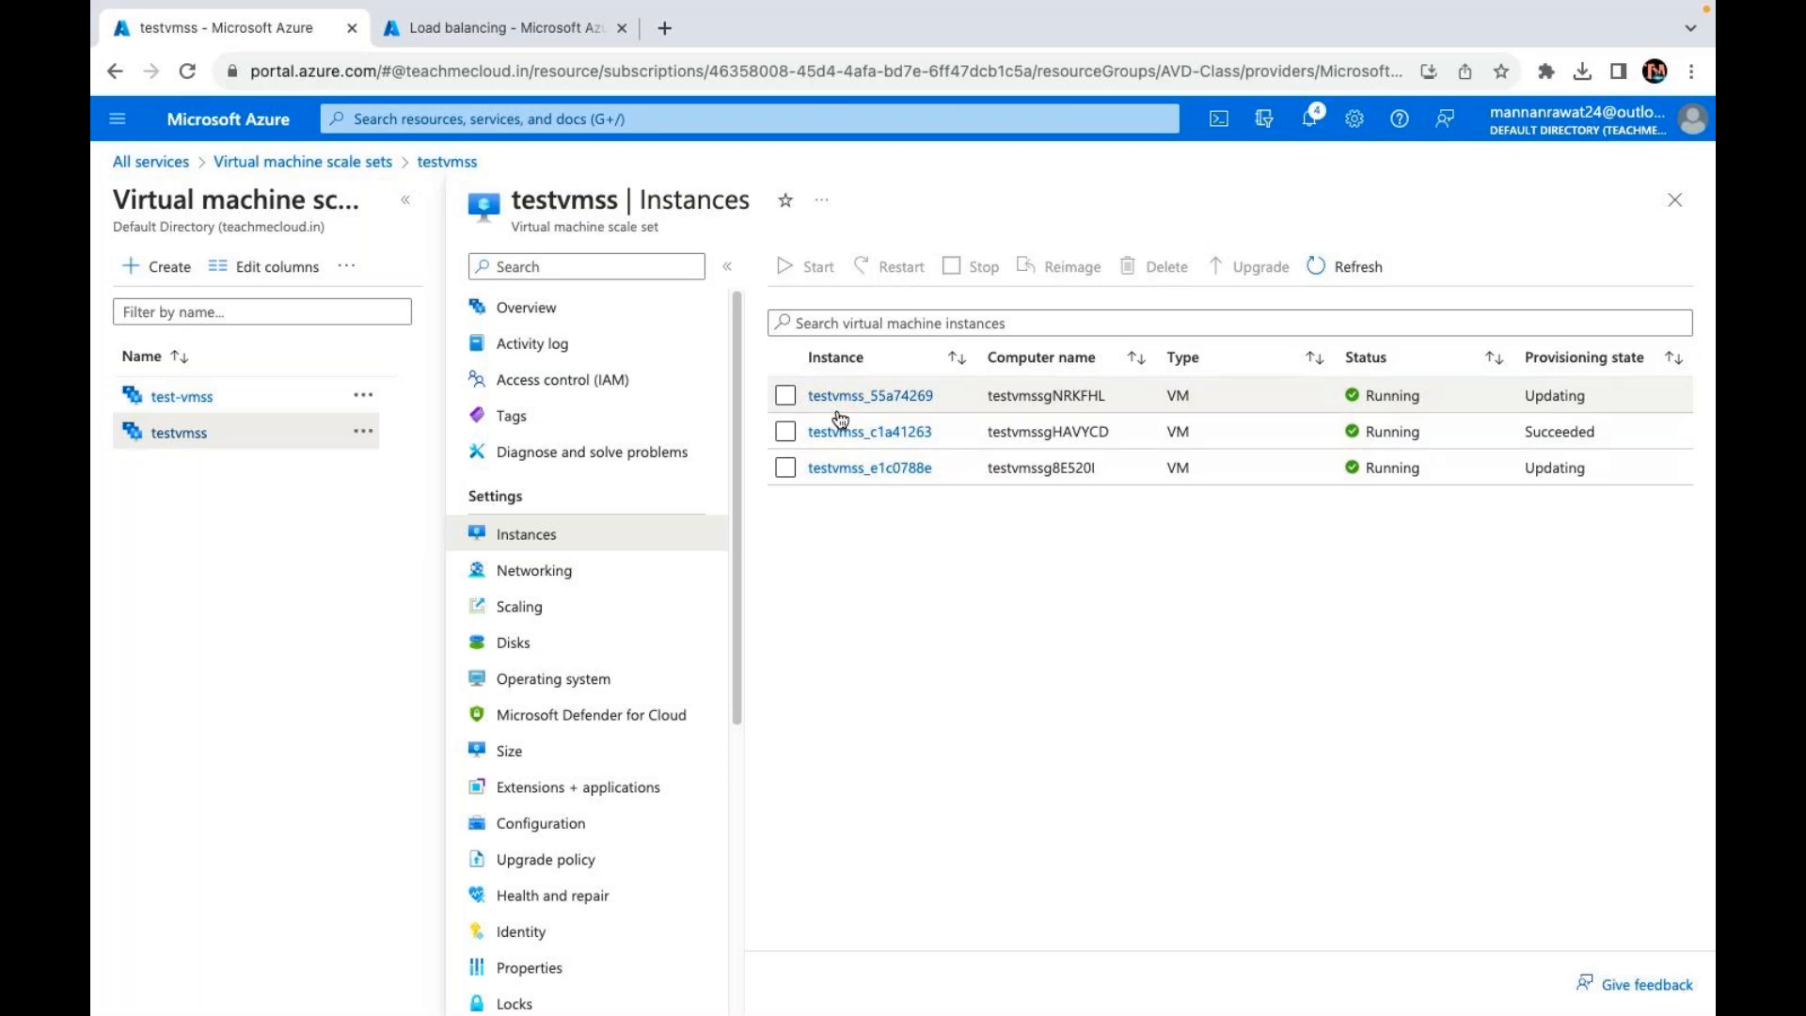
Step: Refresh the testvmss instance list, check testvmss_55a74269's details, then tick that instance
left_click(1326, 264)
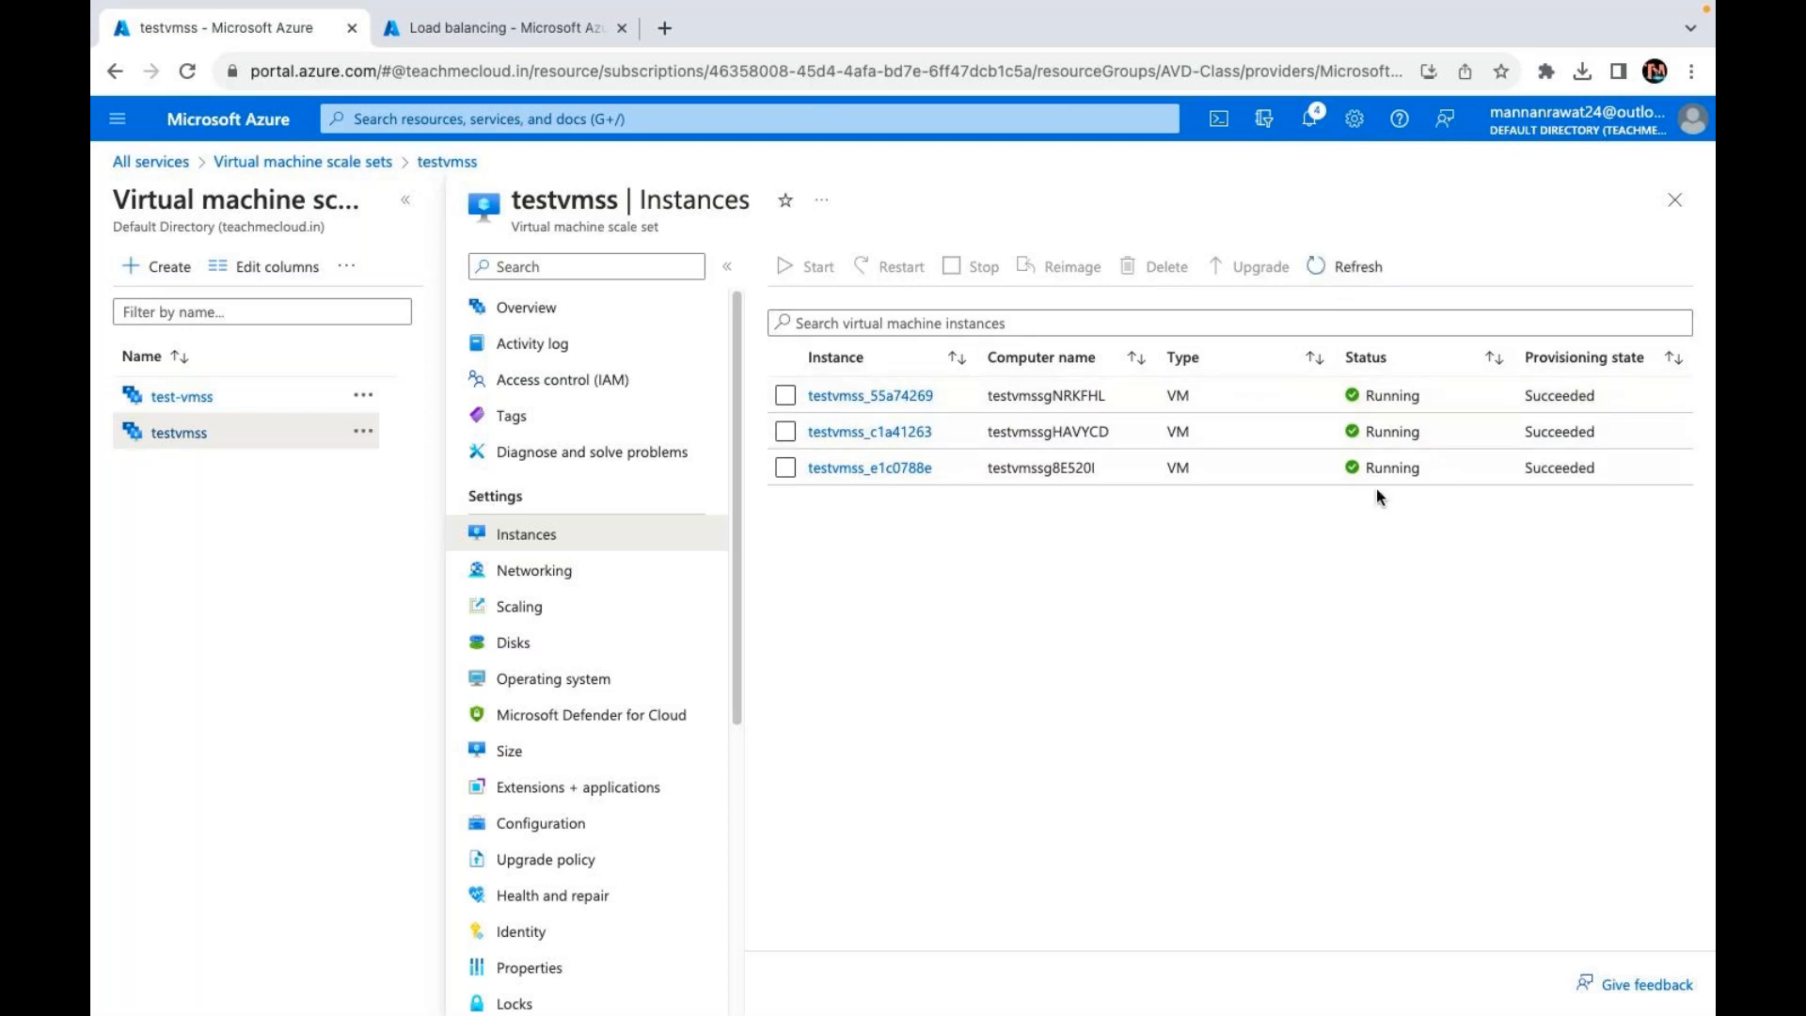
left_click(811, 395)
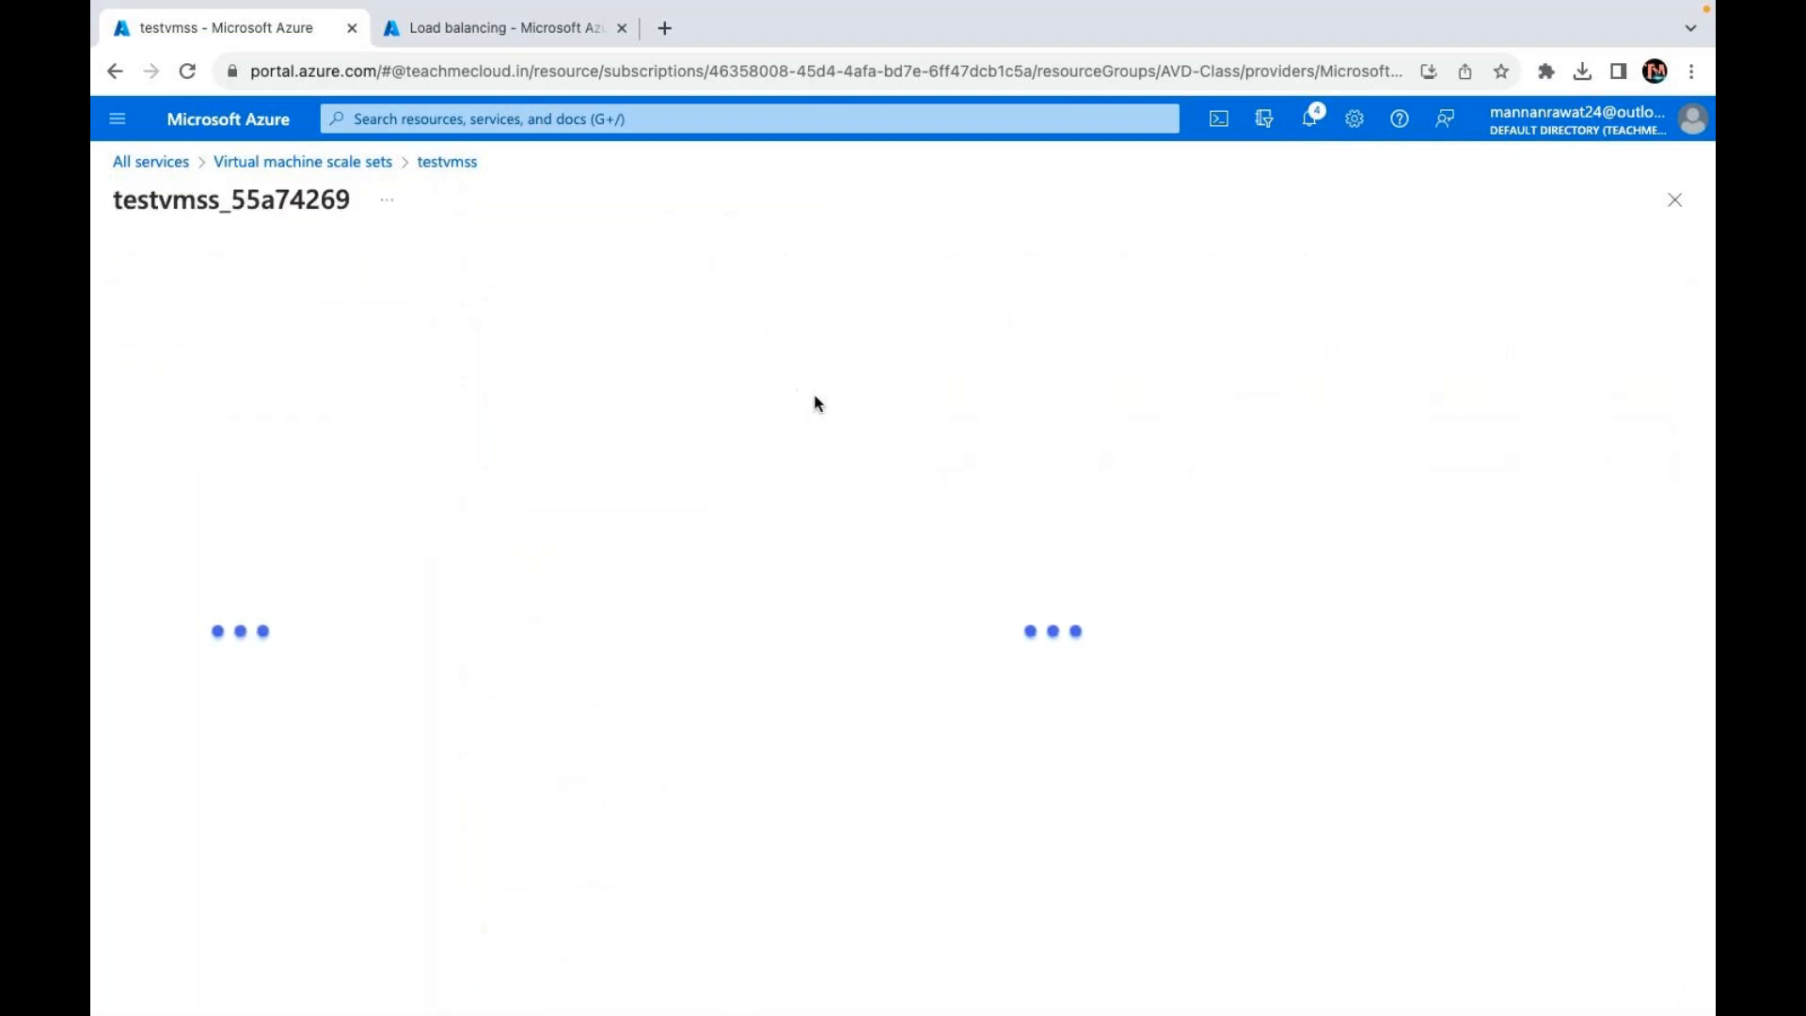
left_click(448, 163)
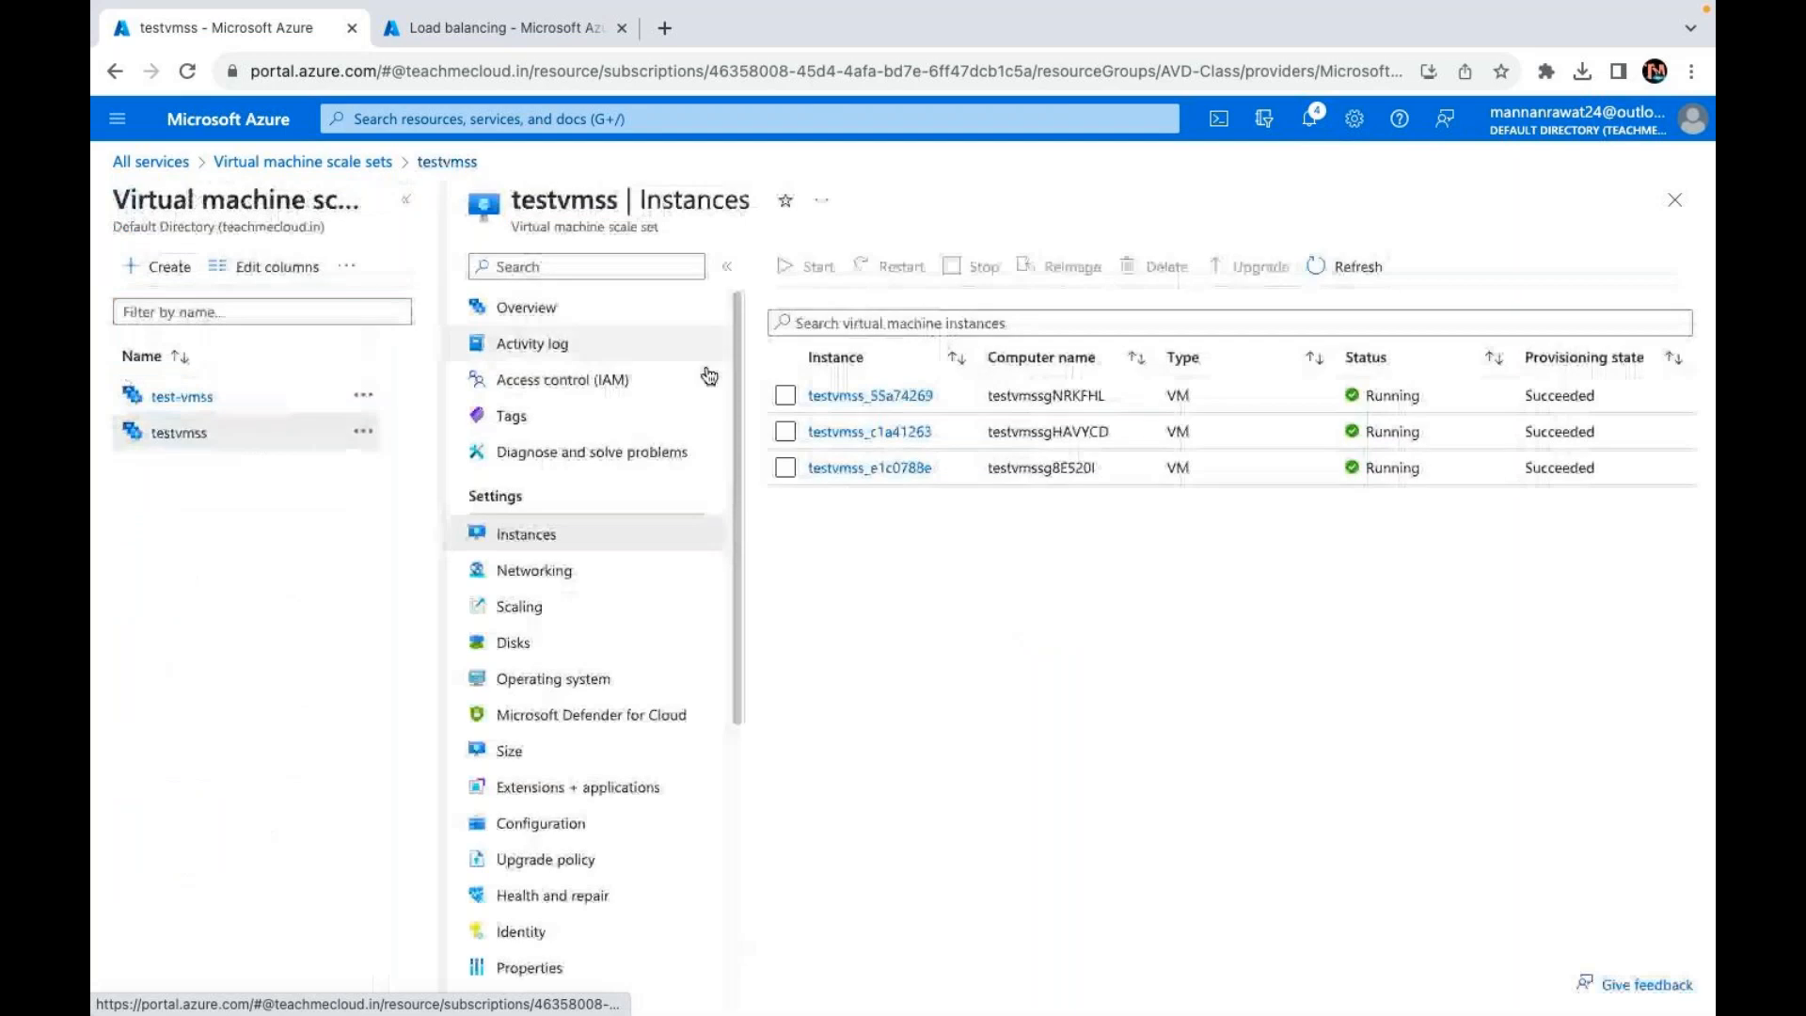
left_click(786, 396)
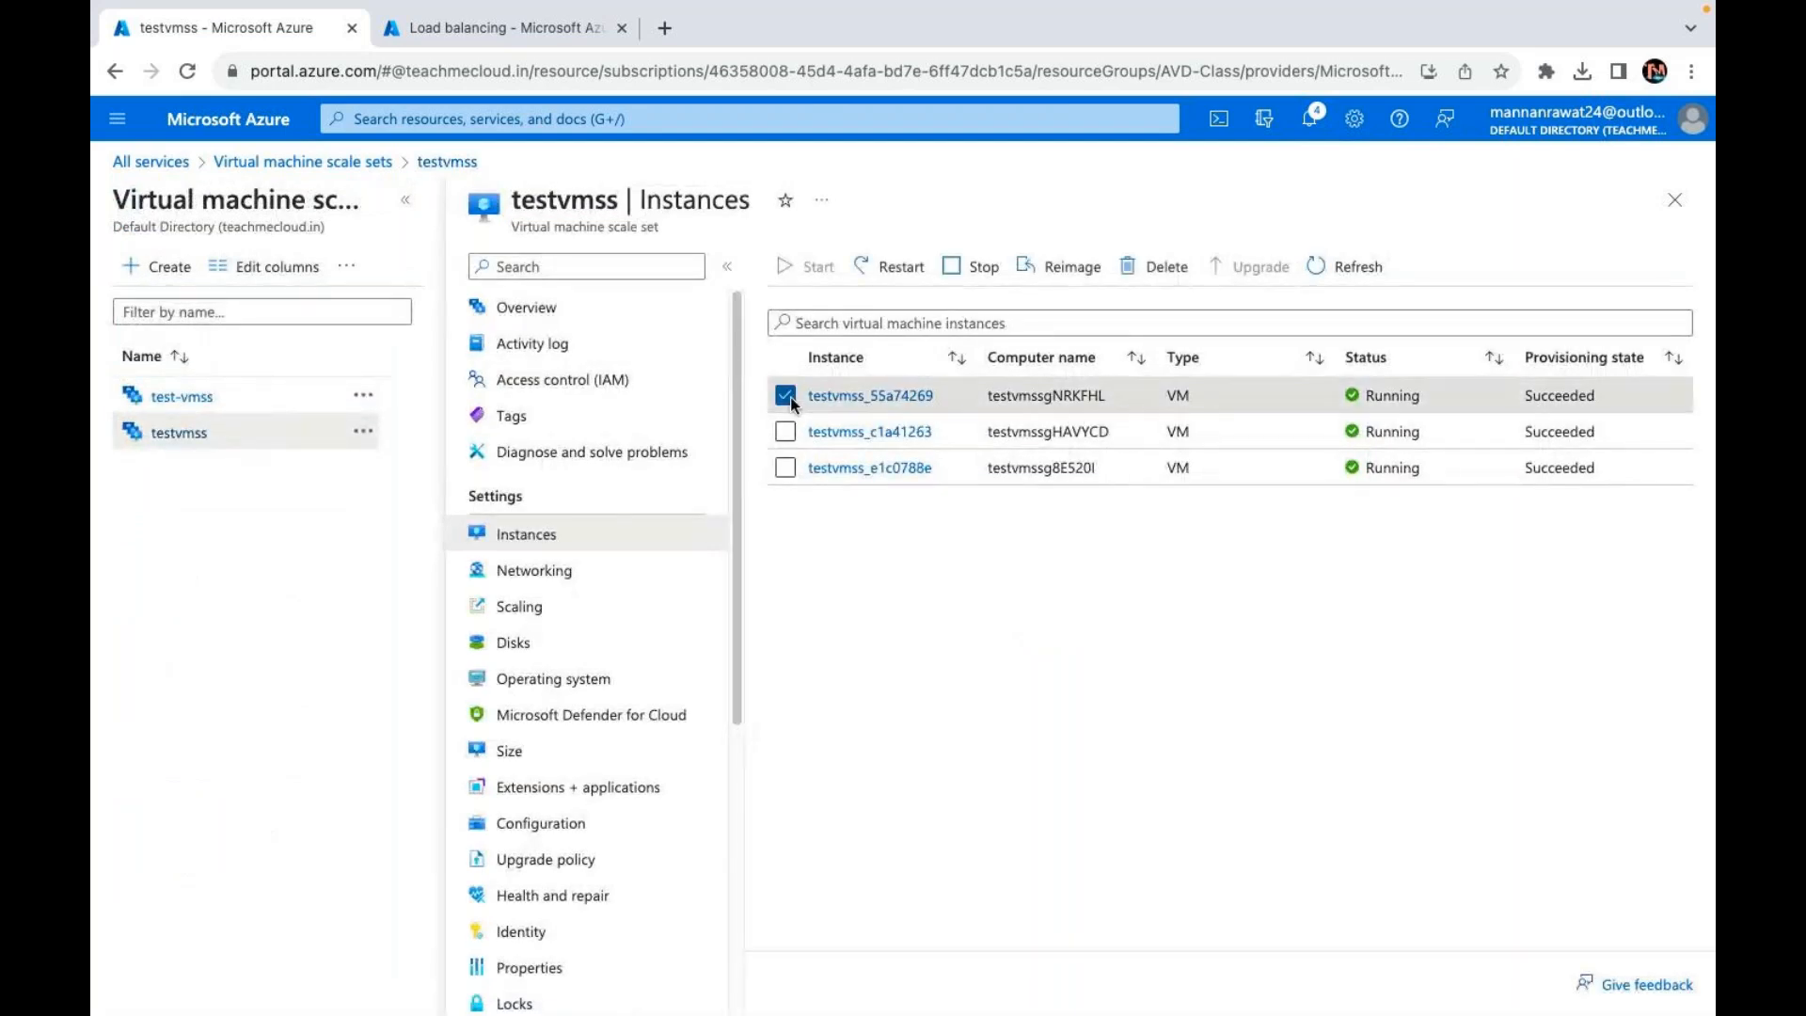
left_click(863, 470)
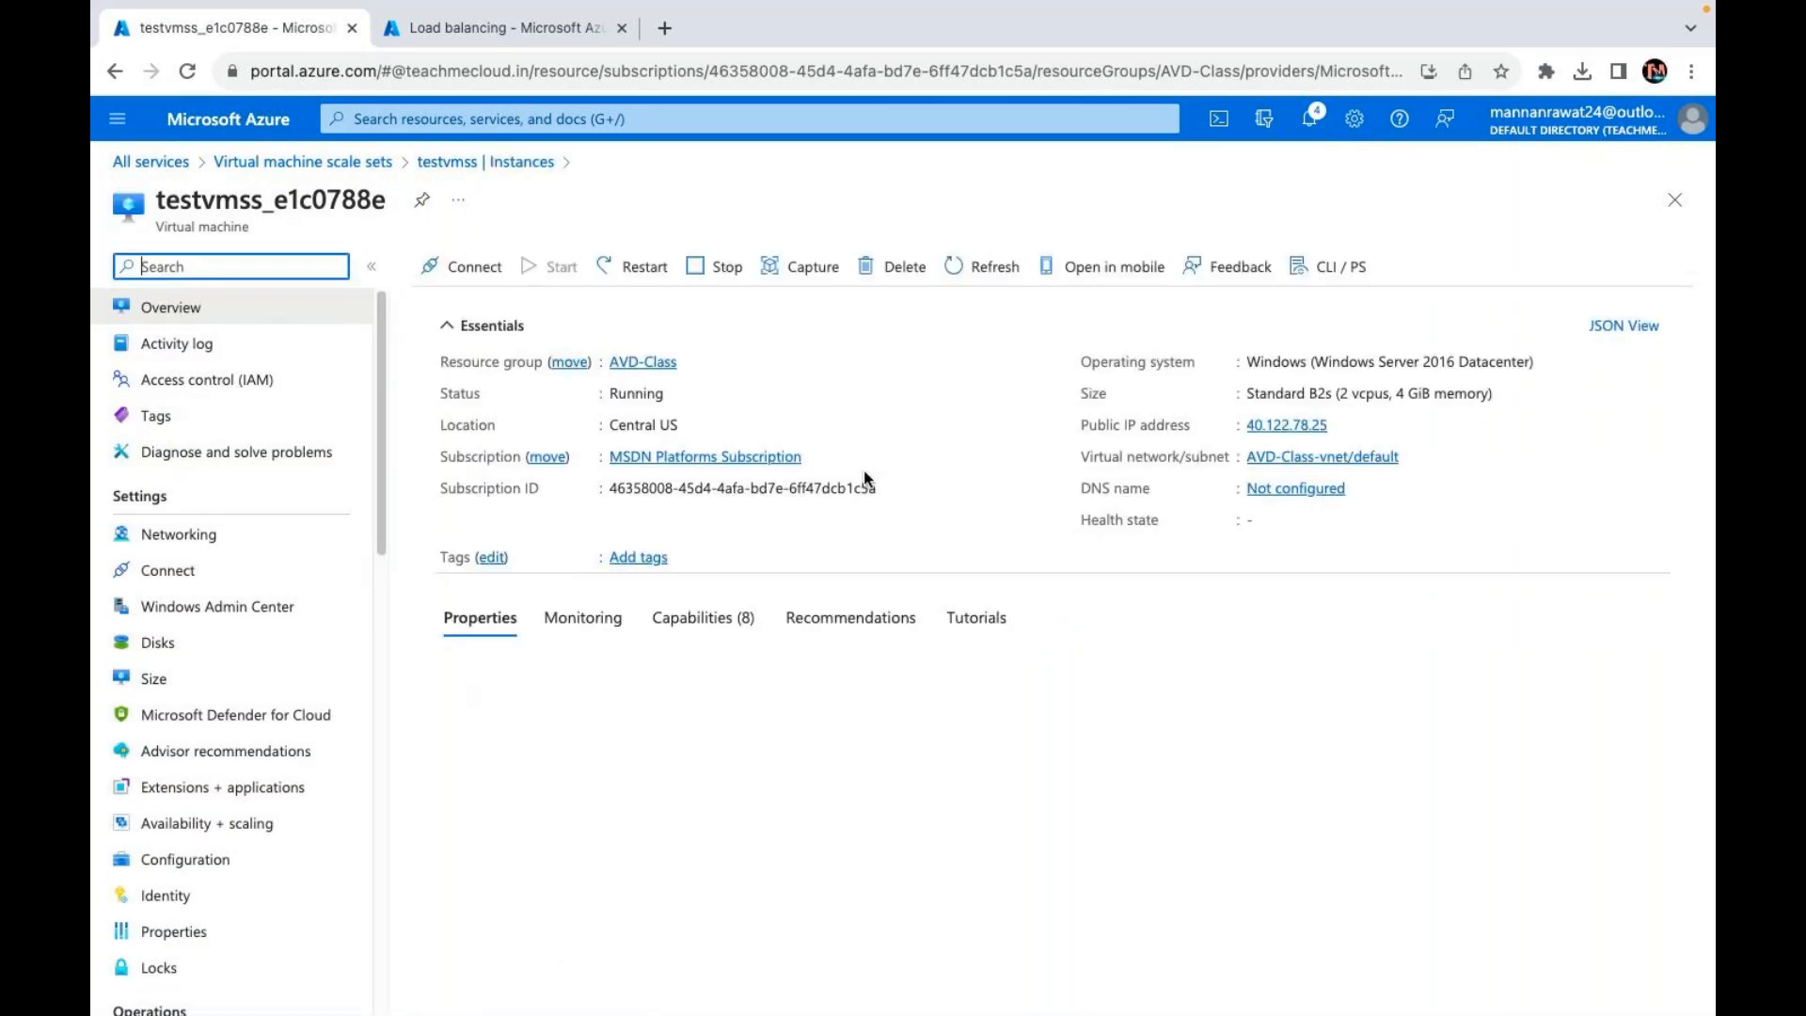
left_click(160, 650)
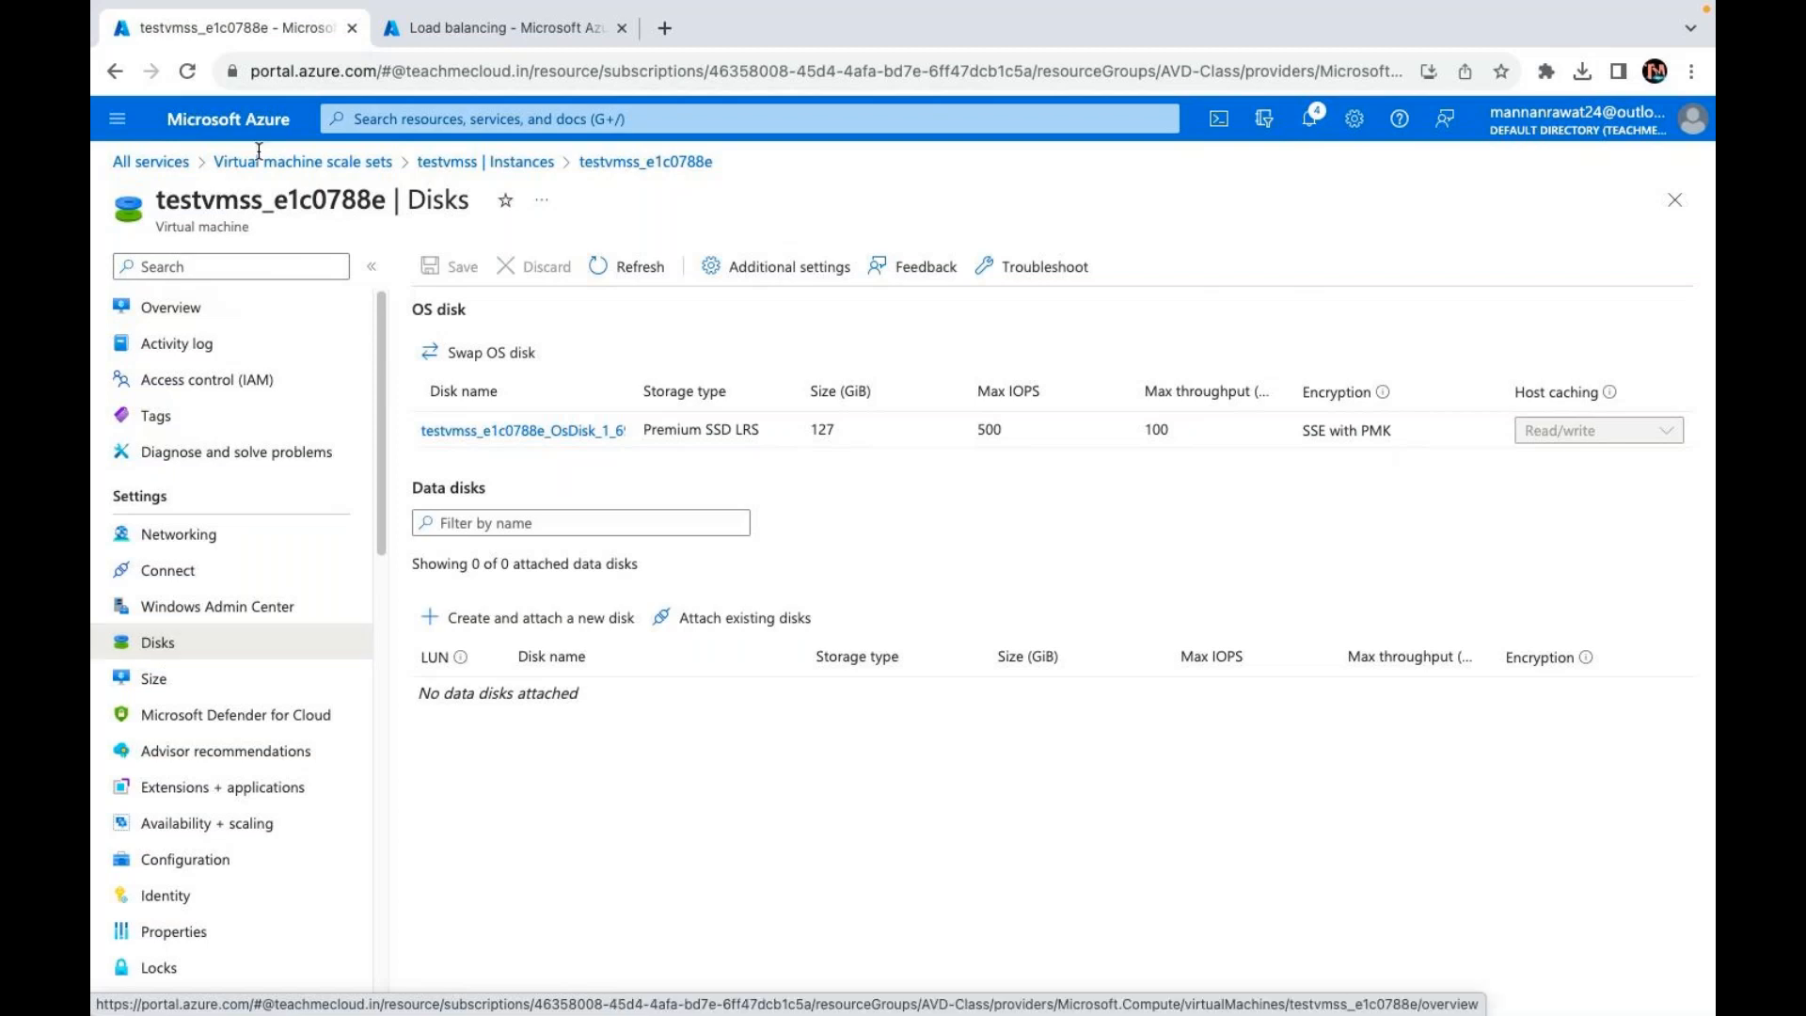
left_click(478, 164)
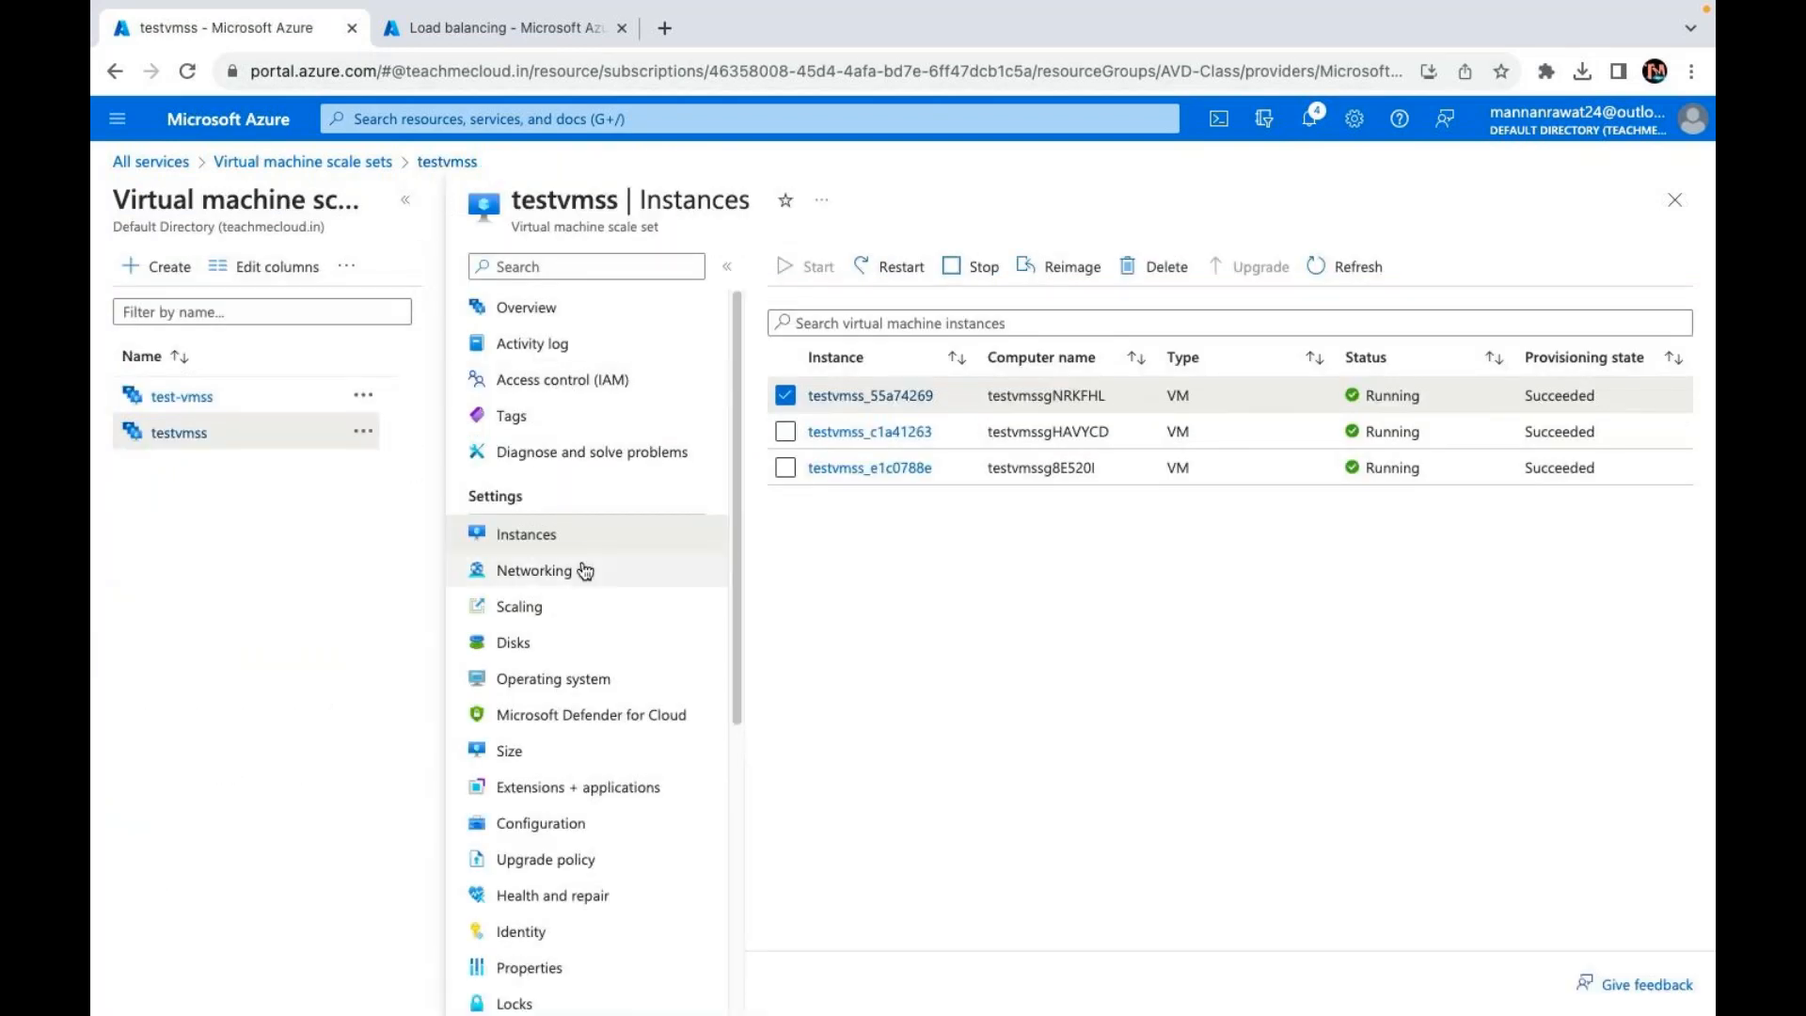
Step: Show and refresh testvmss's Disks page: the 127 GiB OS disk plus 15 and 25 GiB data disks
left_click(515, 646)
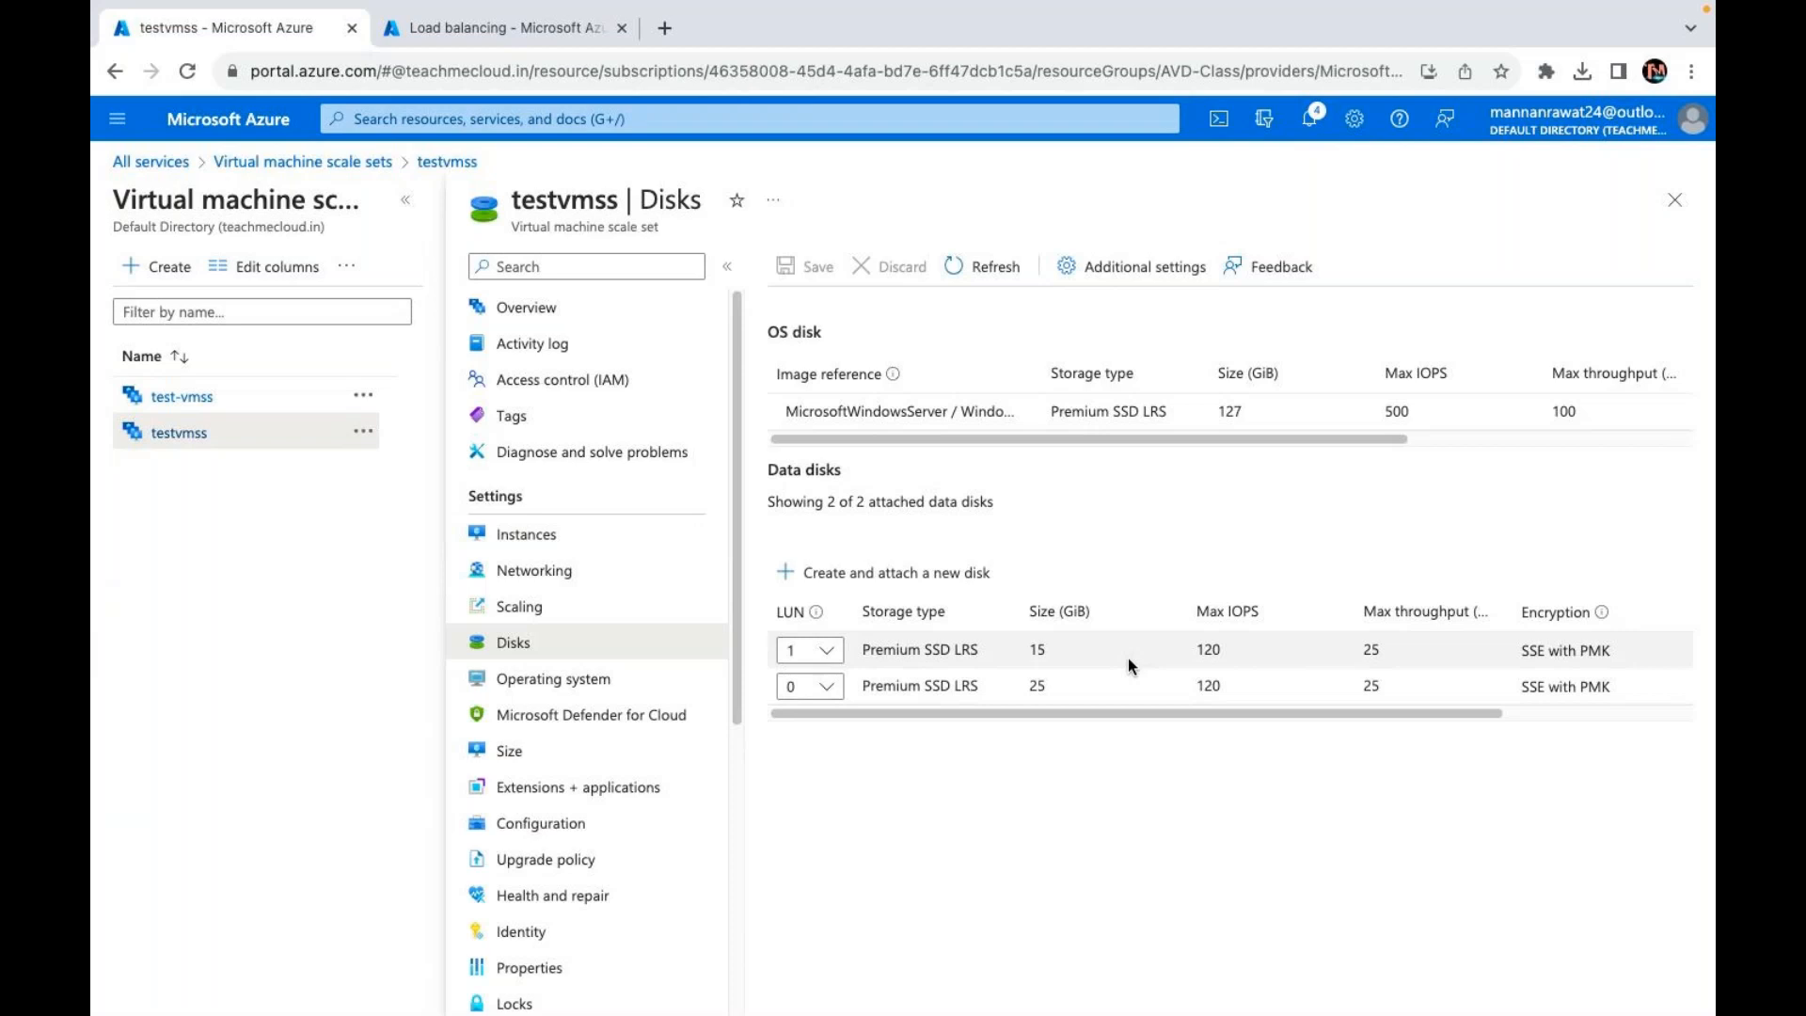
left_click(983, 266)
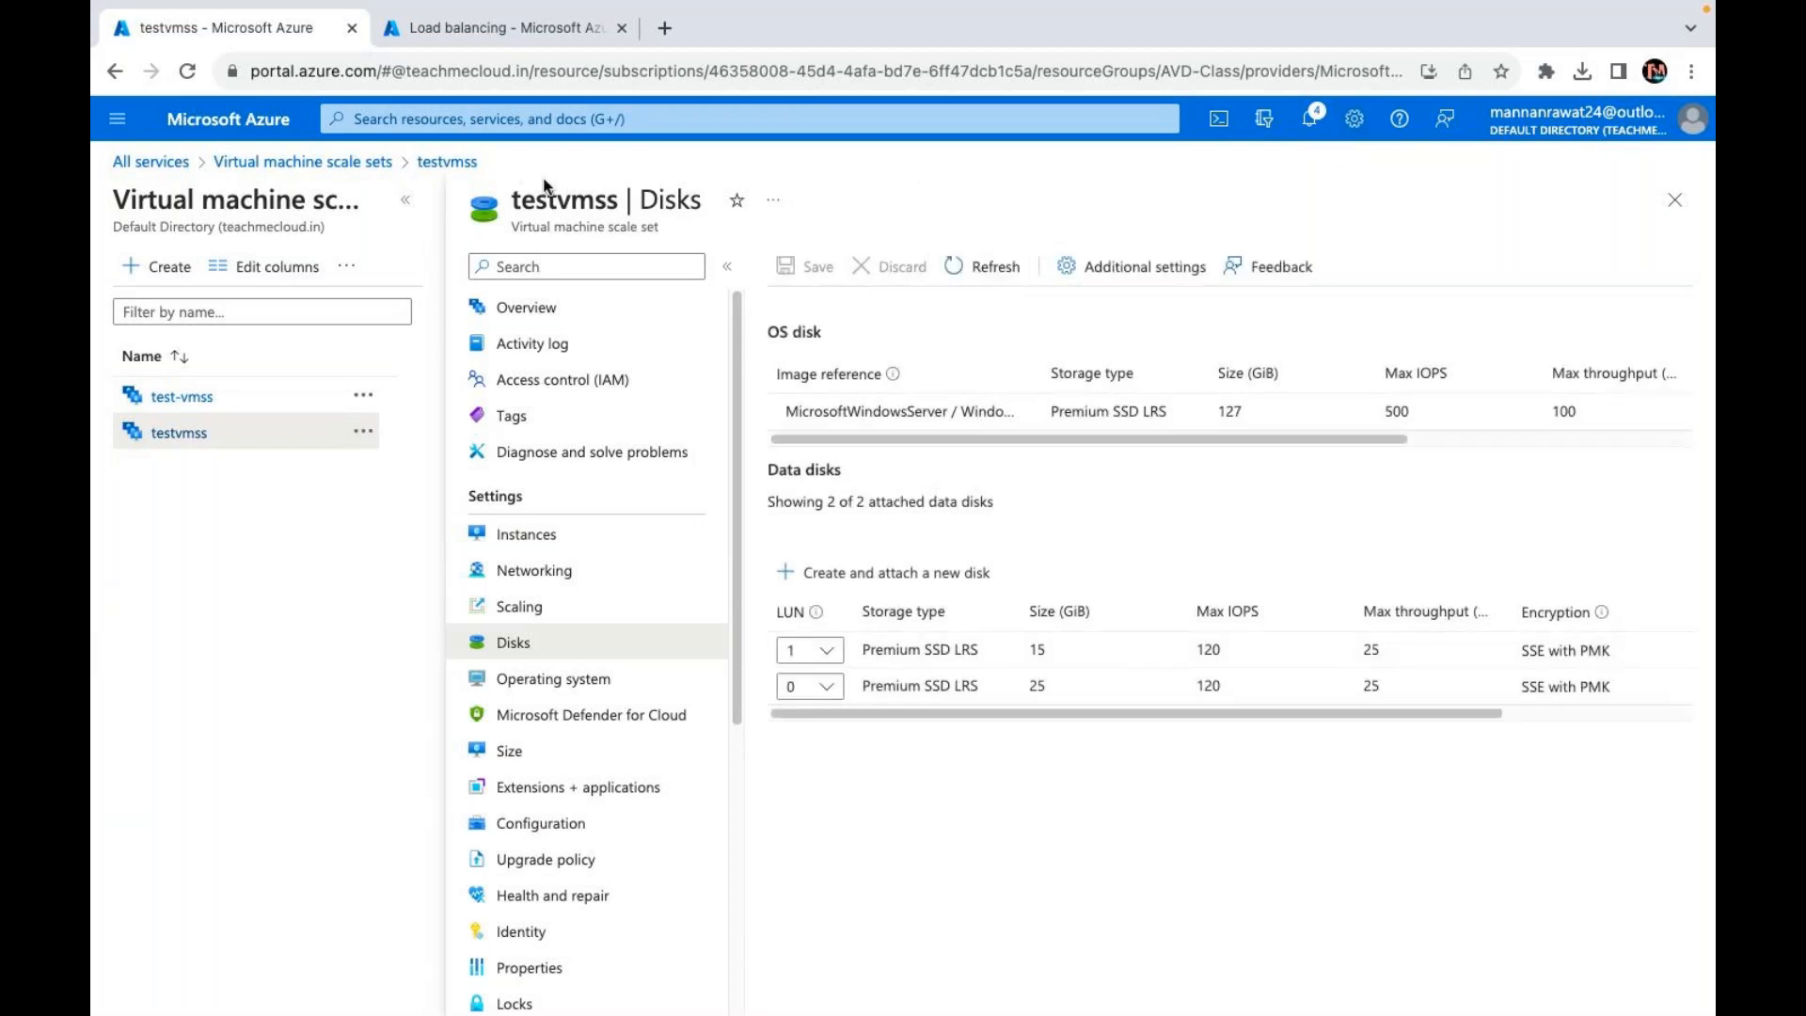
Step: Reload the testvmss Disks page in the browser; it now returns a BadRequest error
left_click(457, 75)
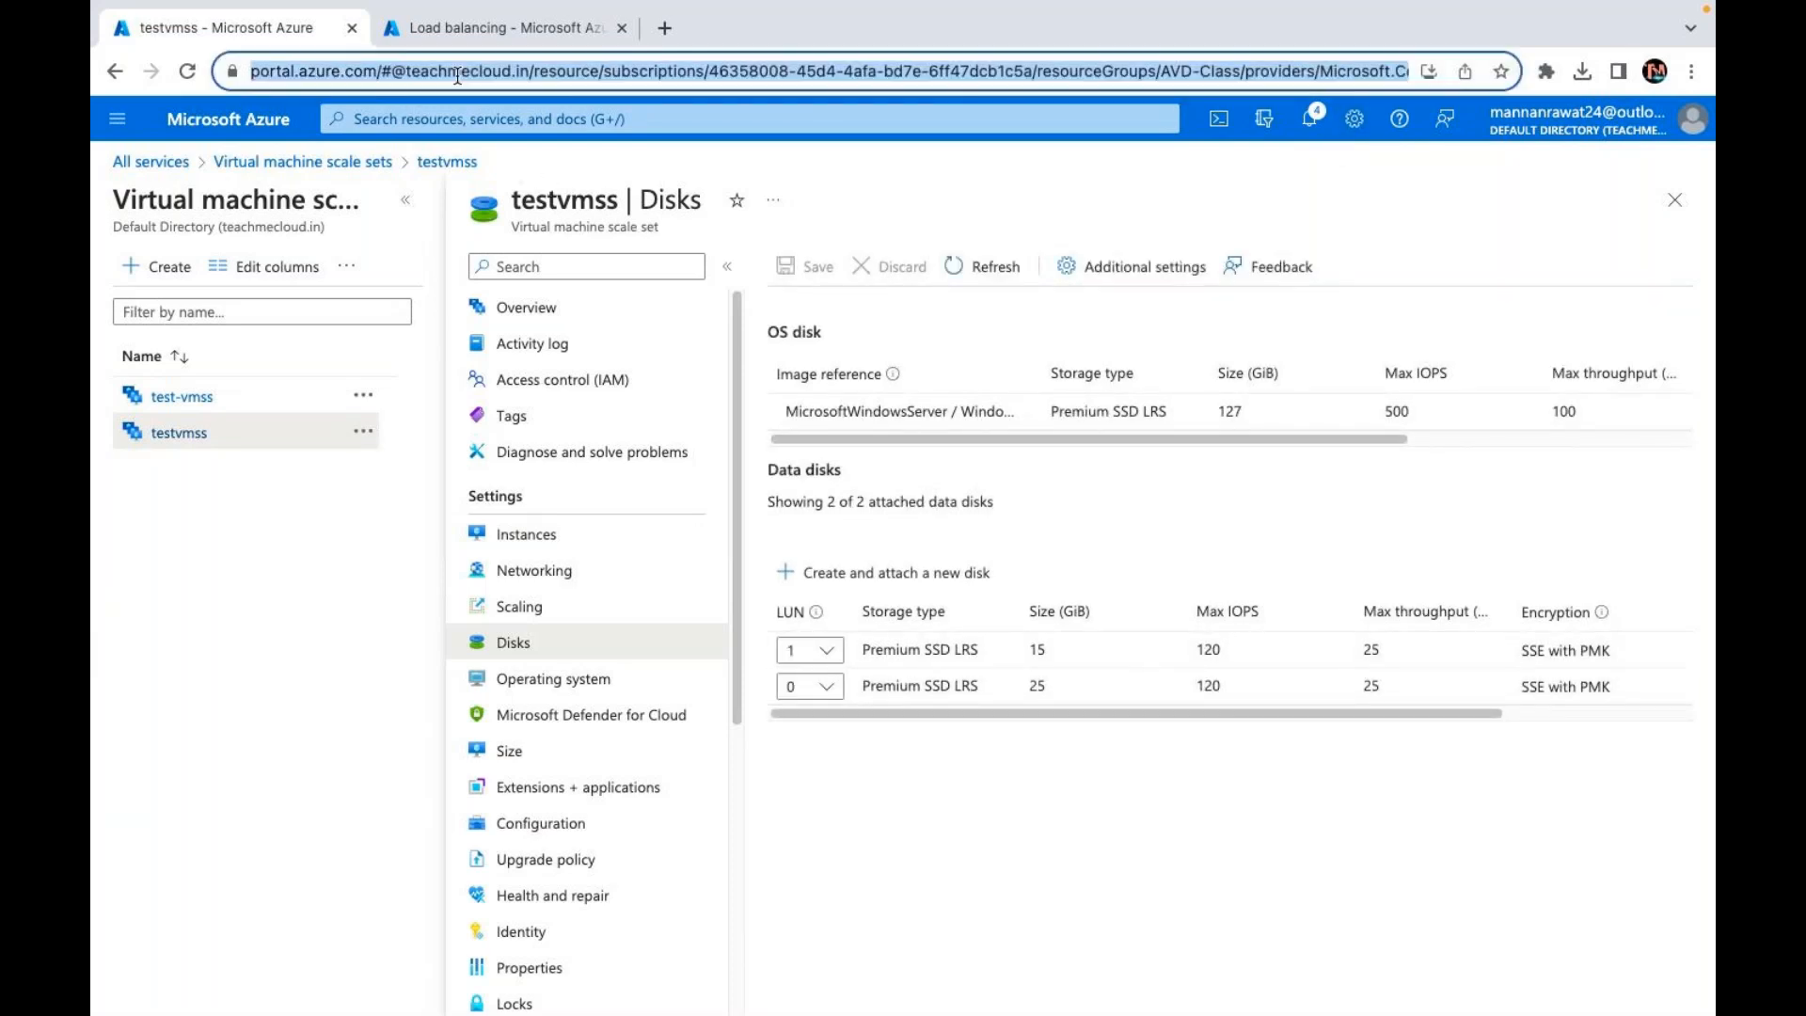
key("Return")
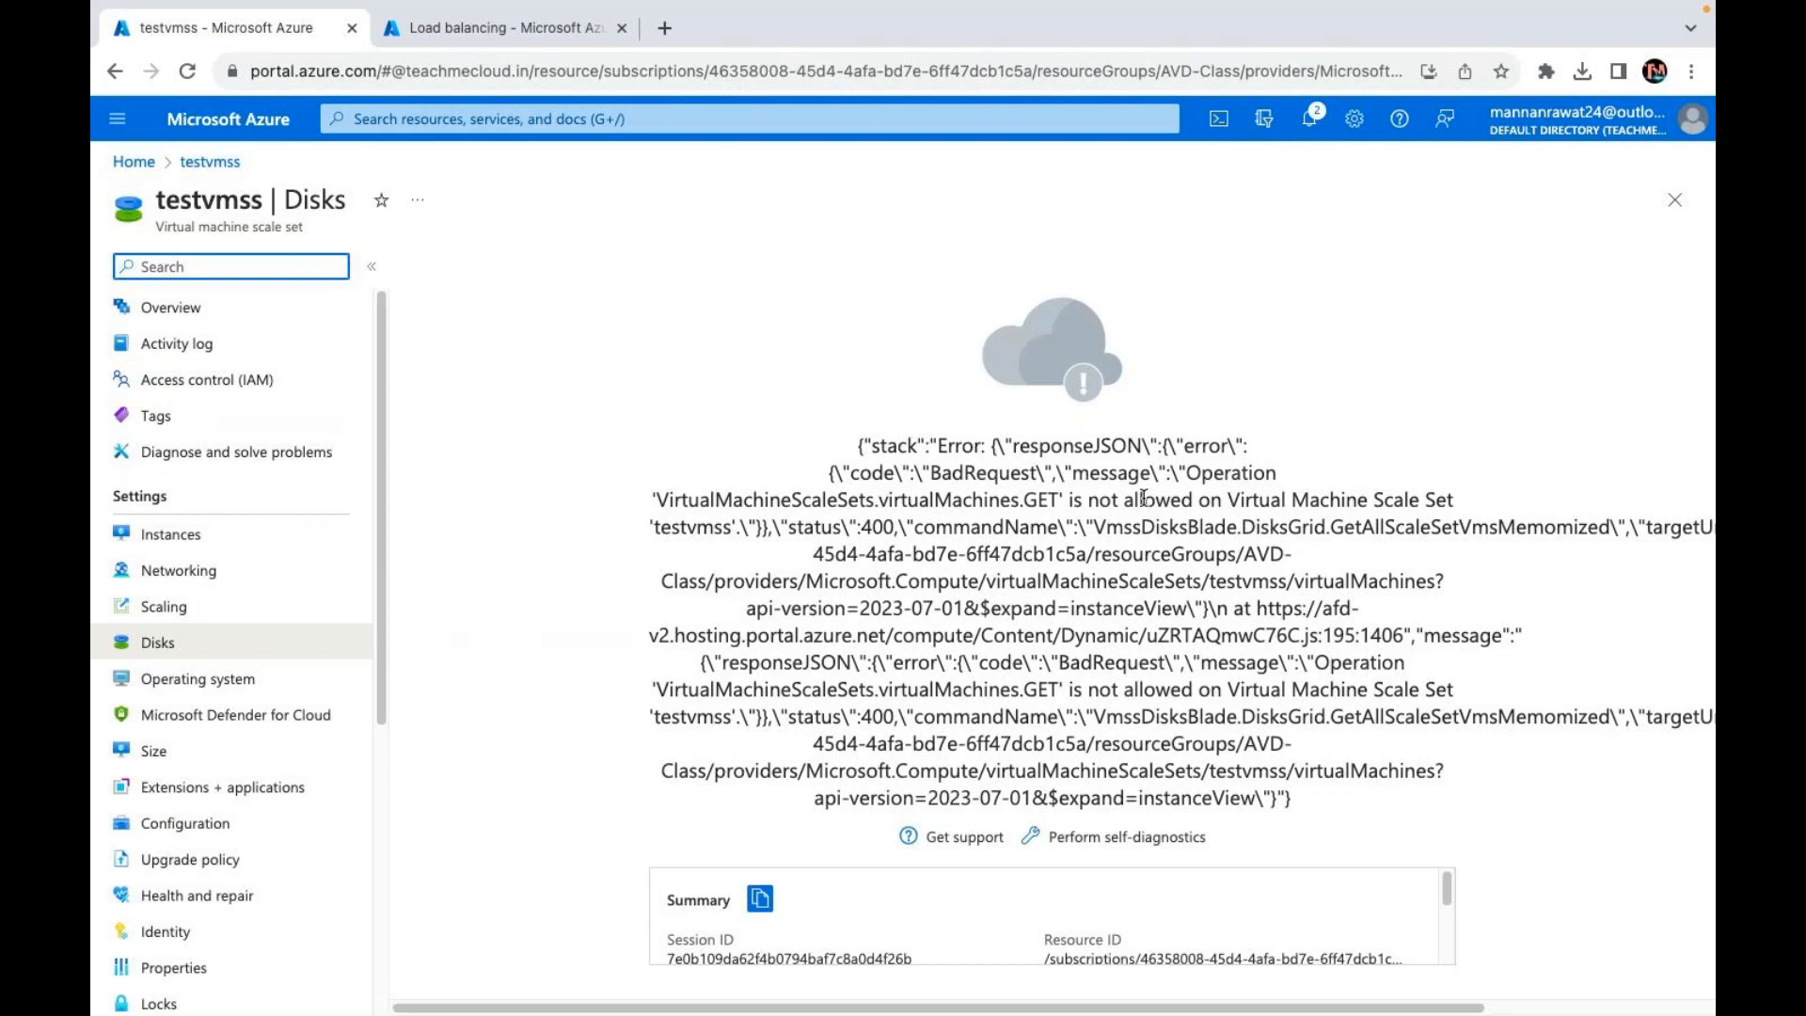
left_click(219, 172)
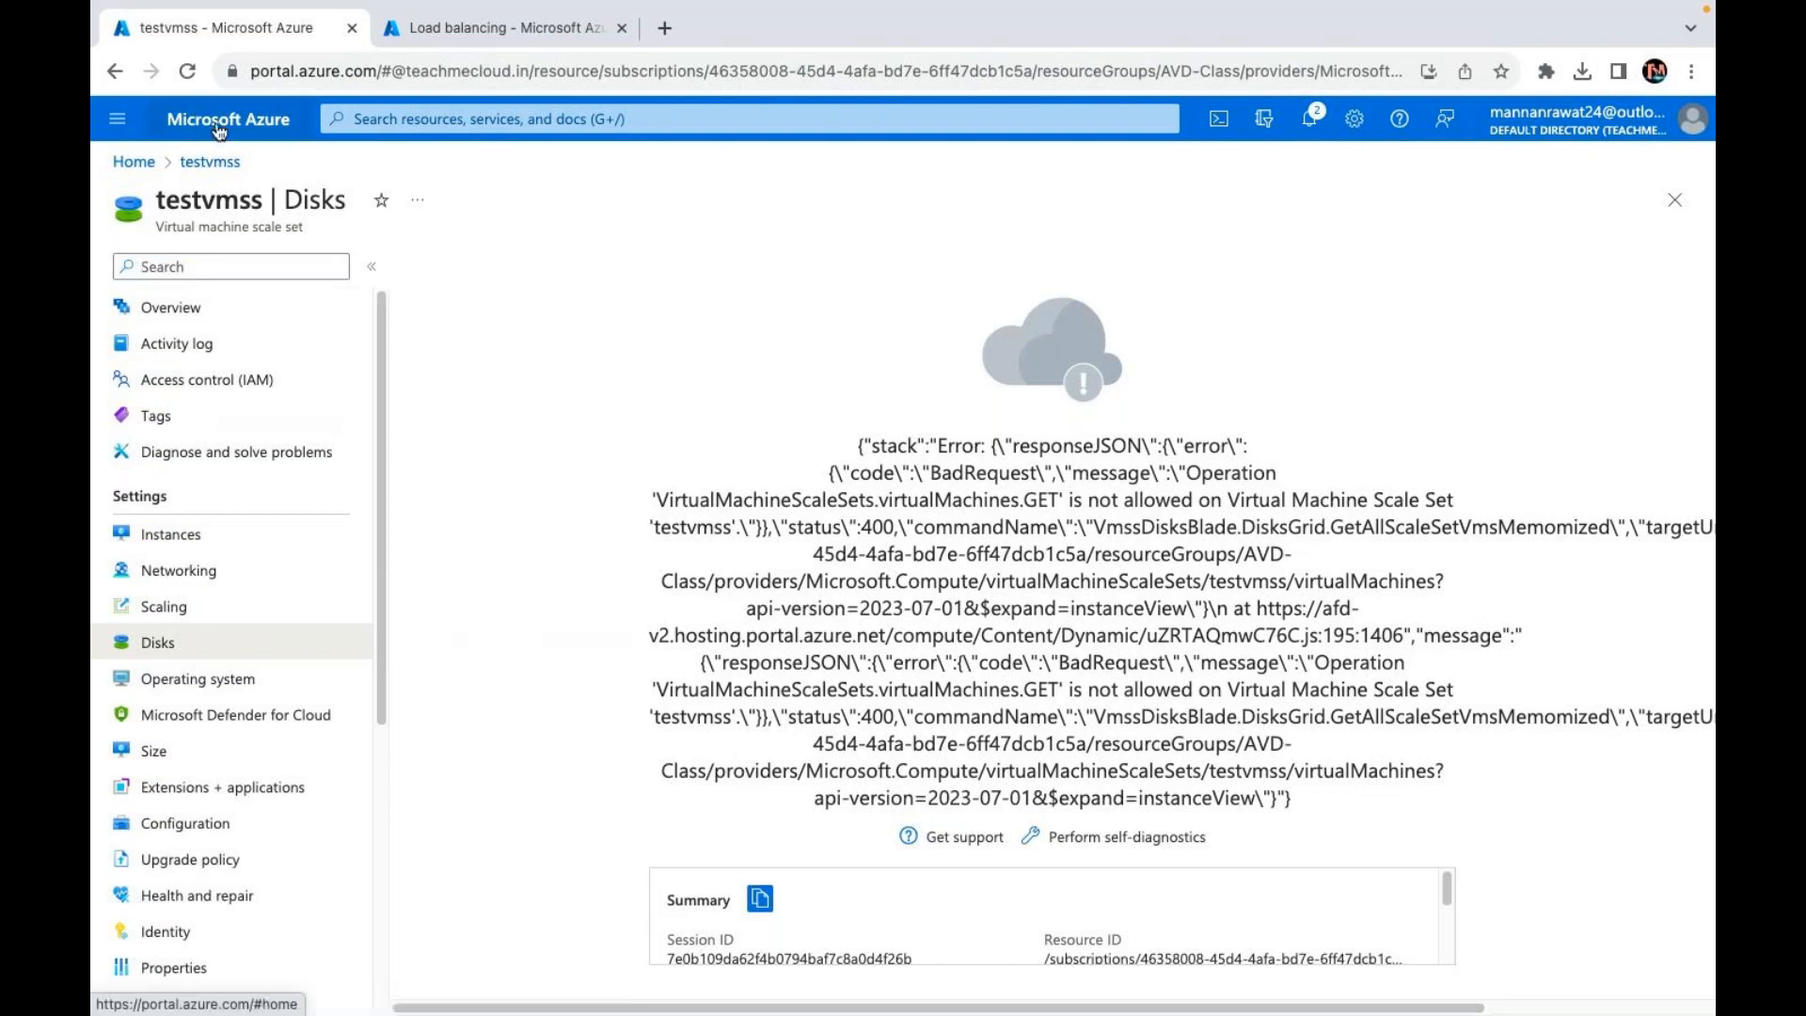
Step: Open All resources from the General services category, select all 52 resources and choose Delete
left_click(219, 121)
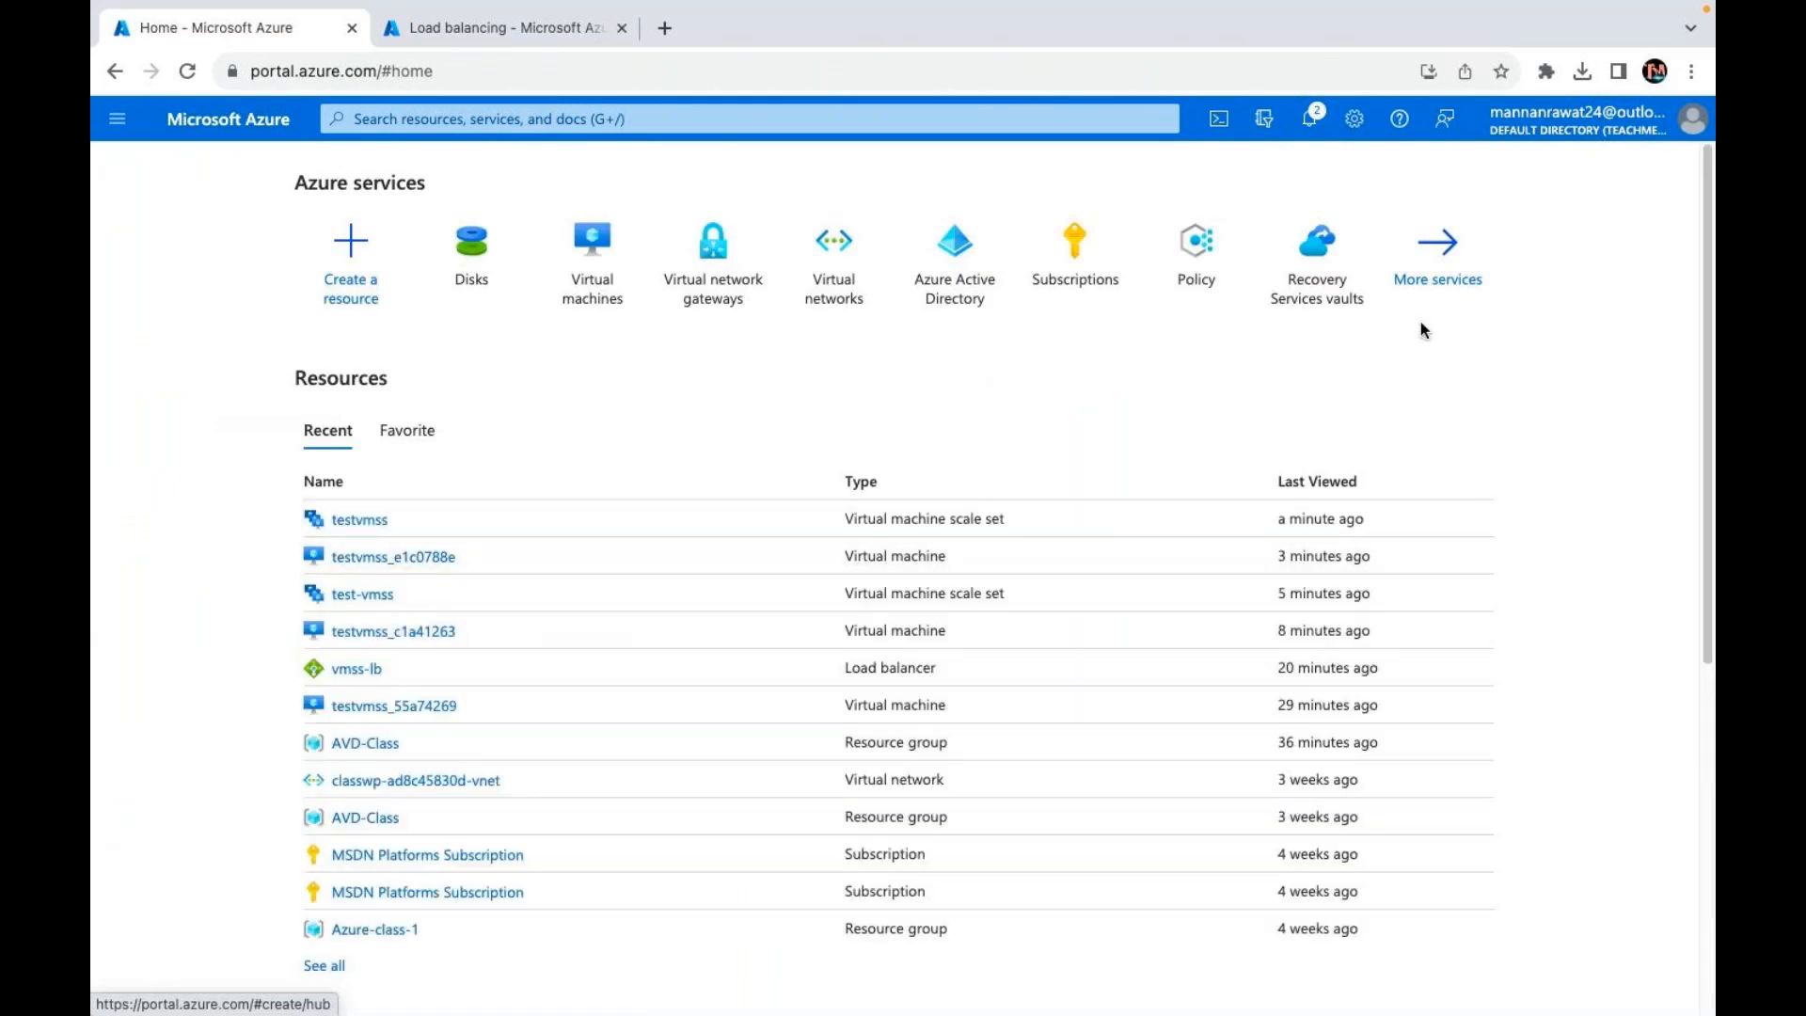
left_click(1434, 280)
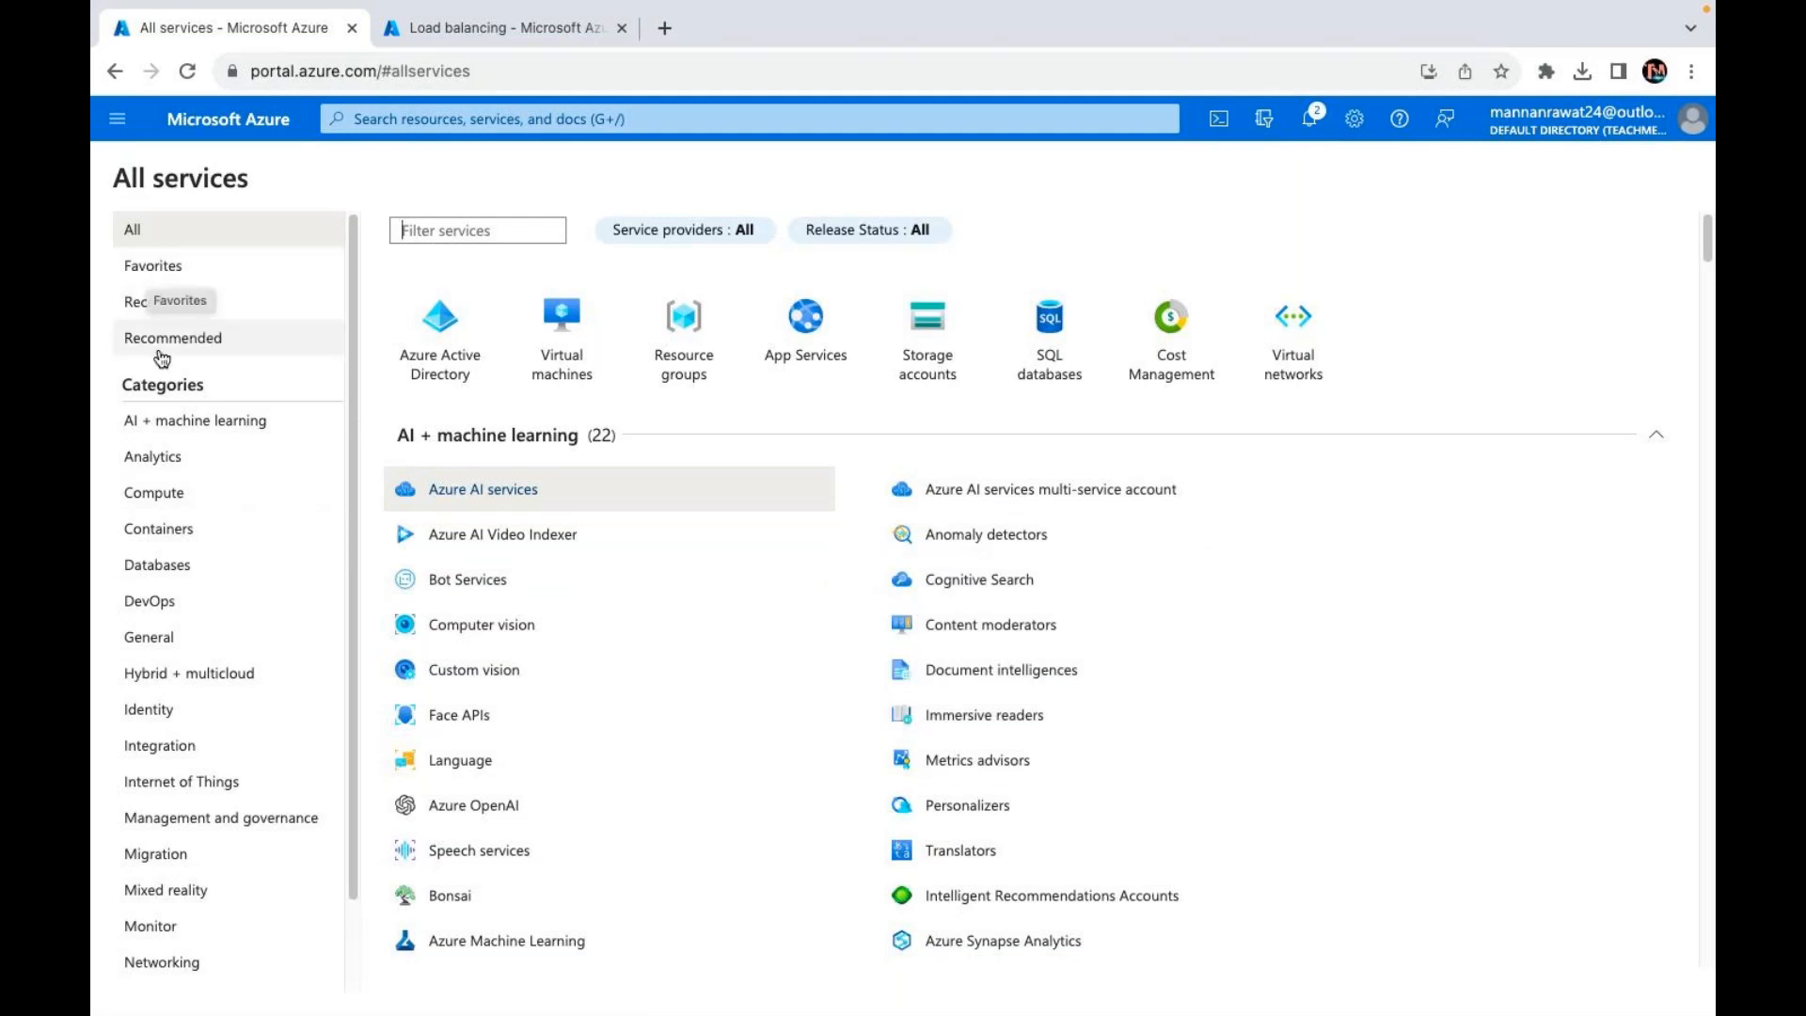
left_click(157, 644)
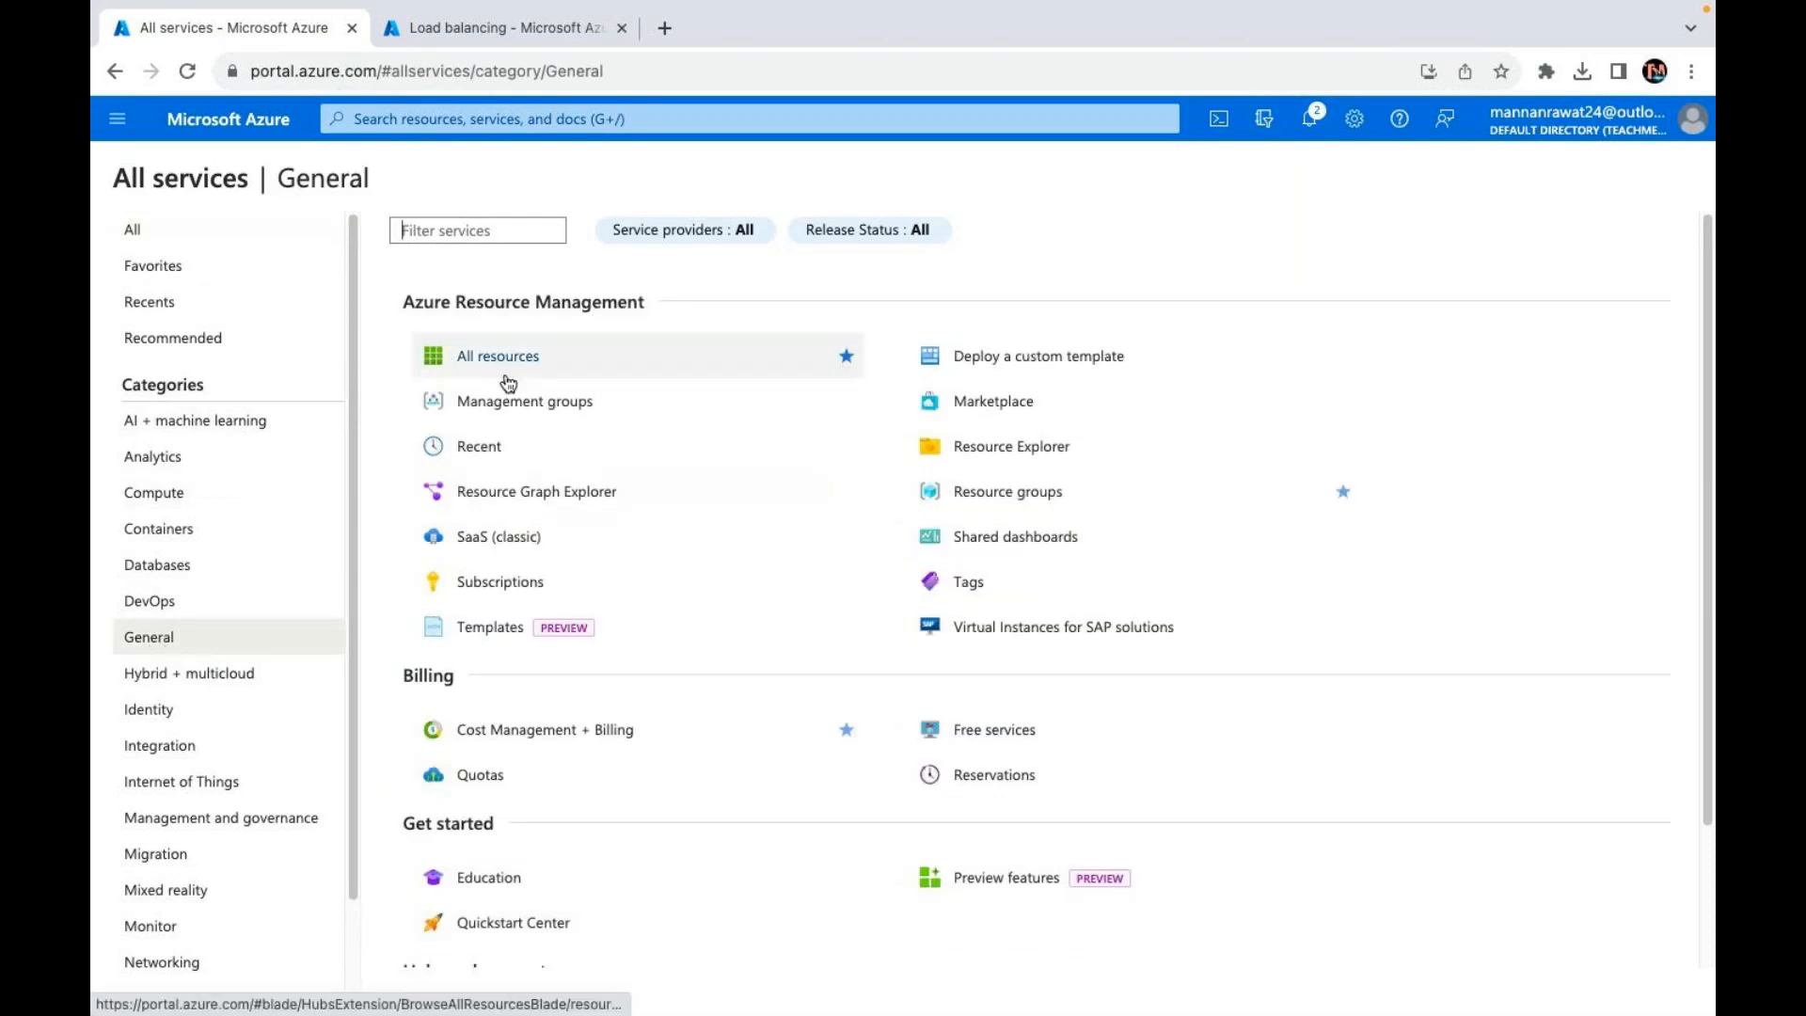
left_click(498, 367)
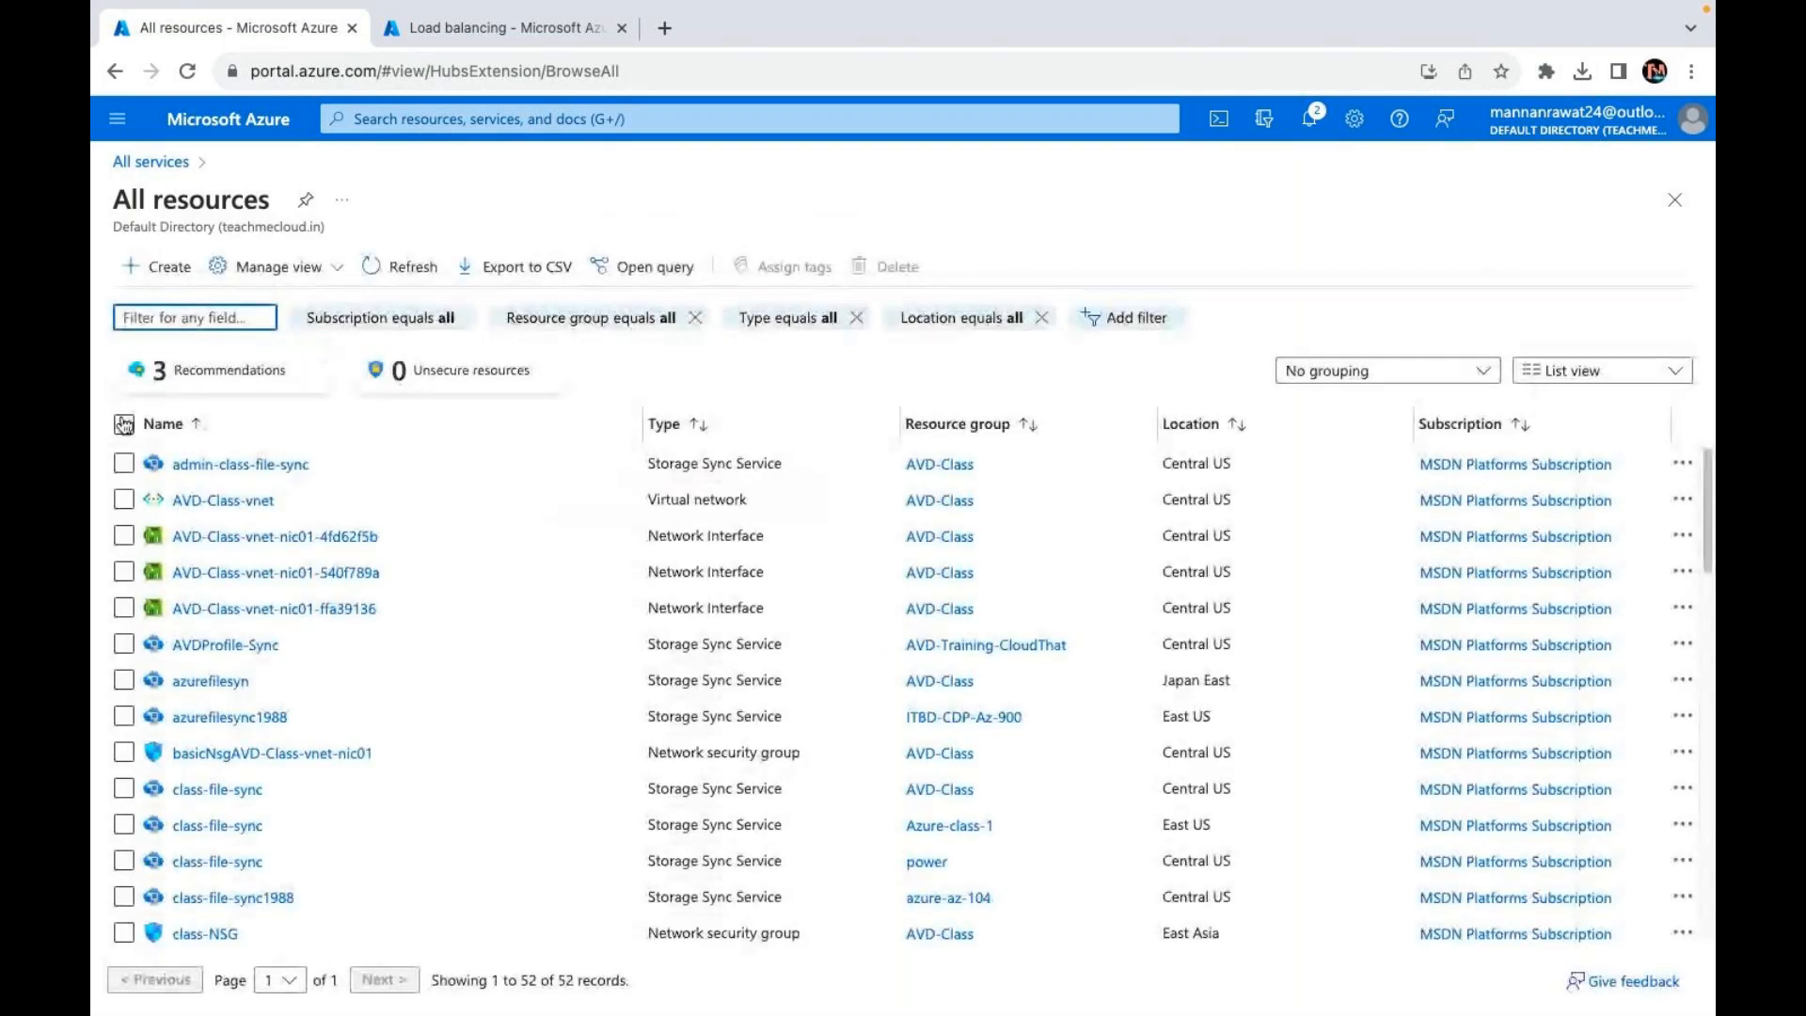
left_click(123, 425)
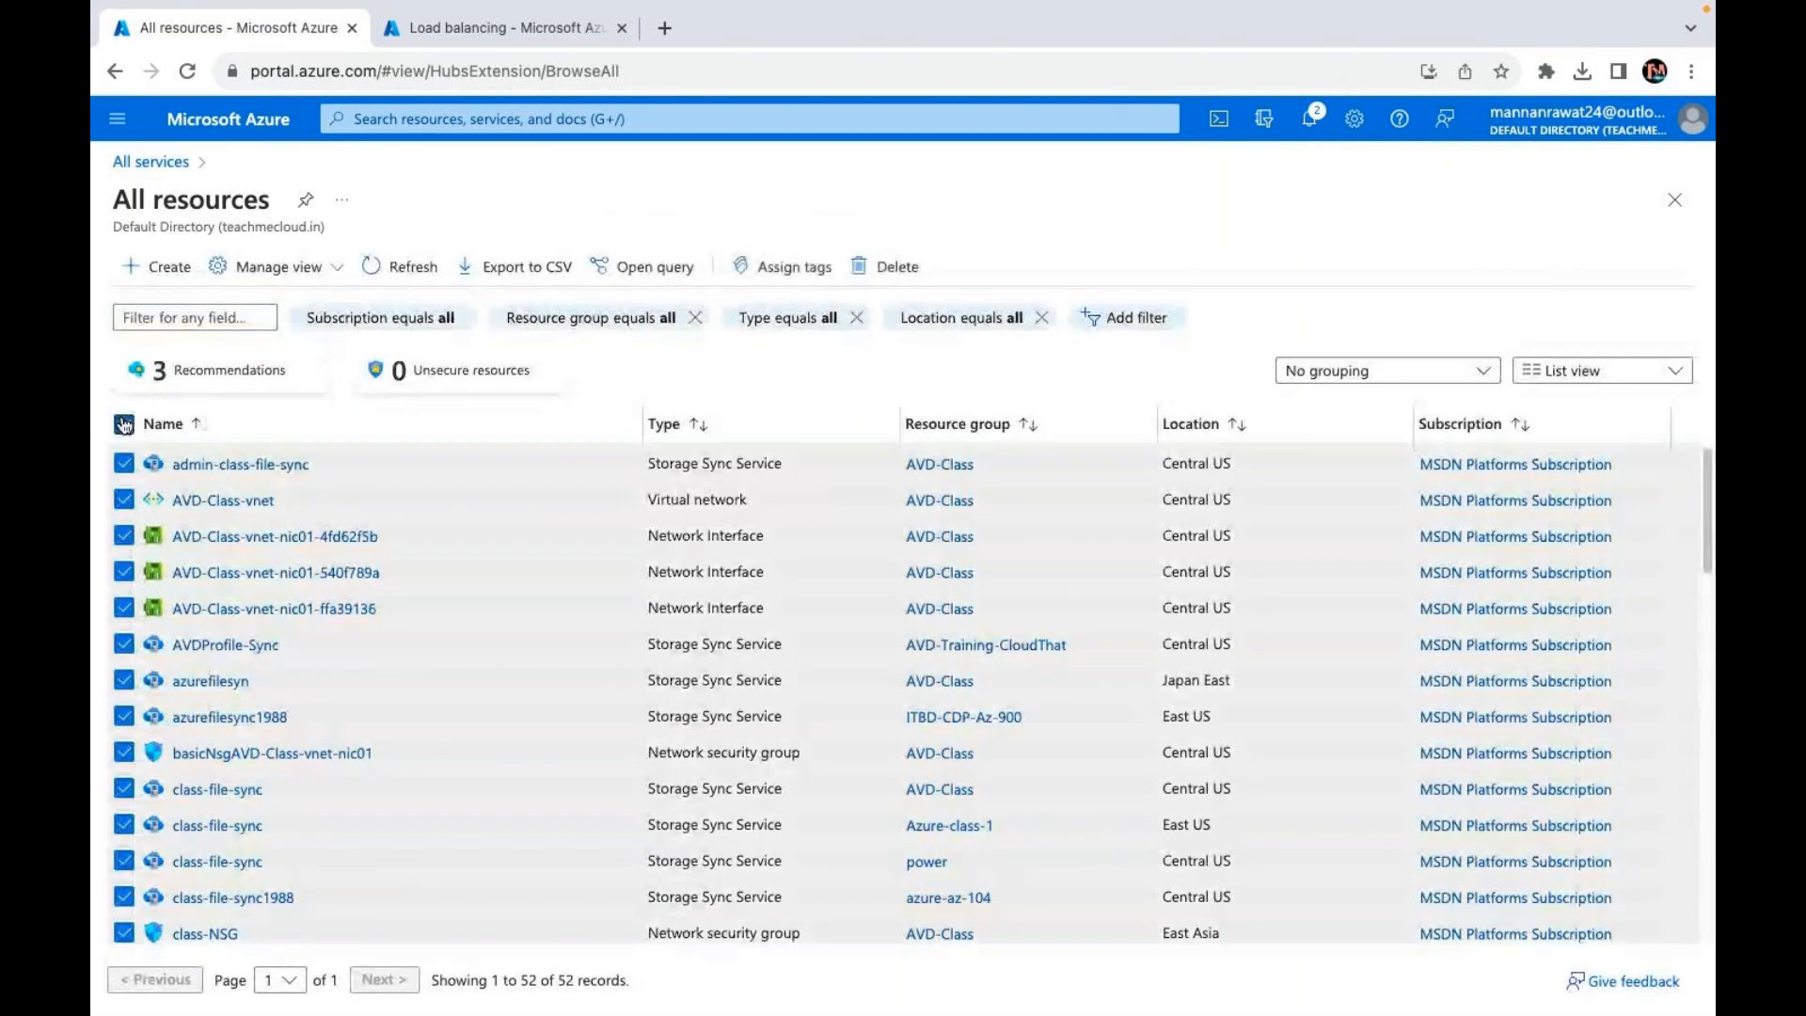
left_click(885, 273)
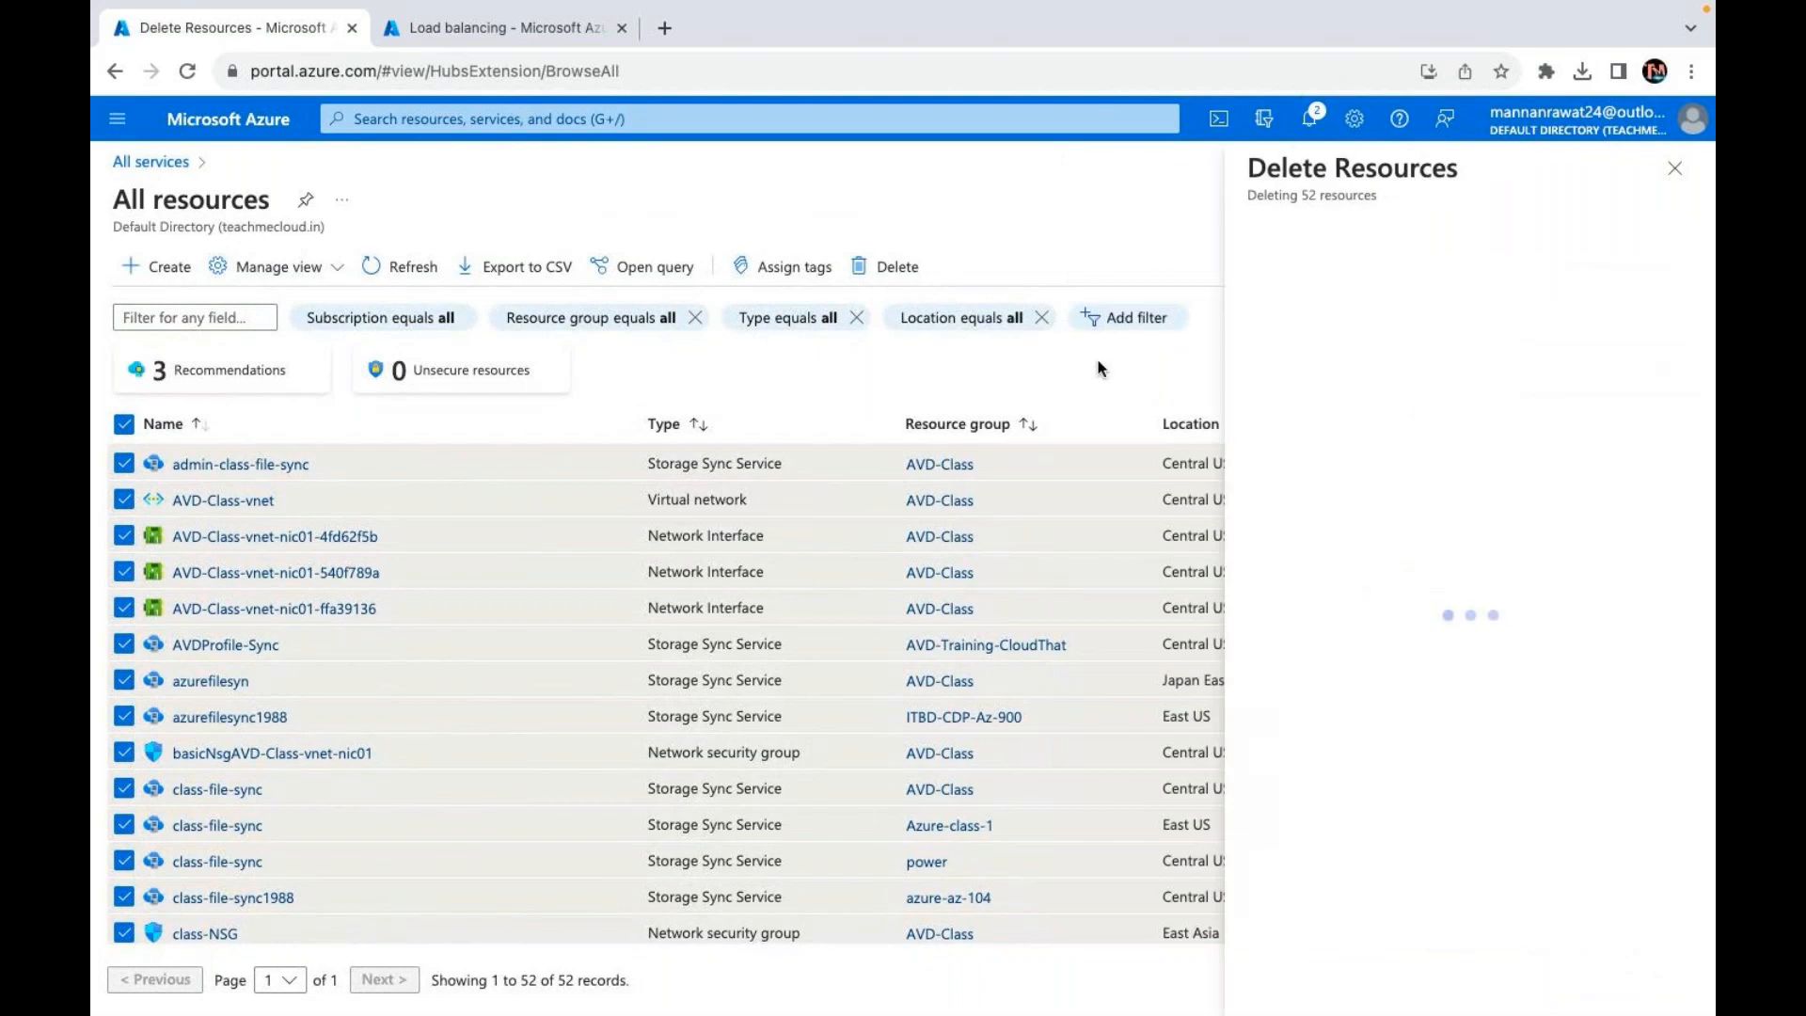
Step: Force-delete the selected resources, confirming with 'yes'
left_click(1258, 472)
left_click(1312, 565)
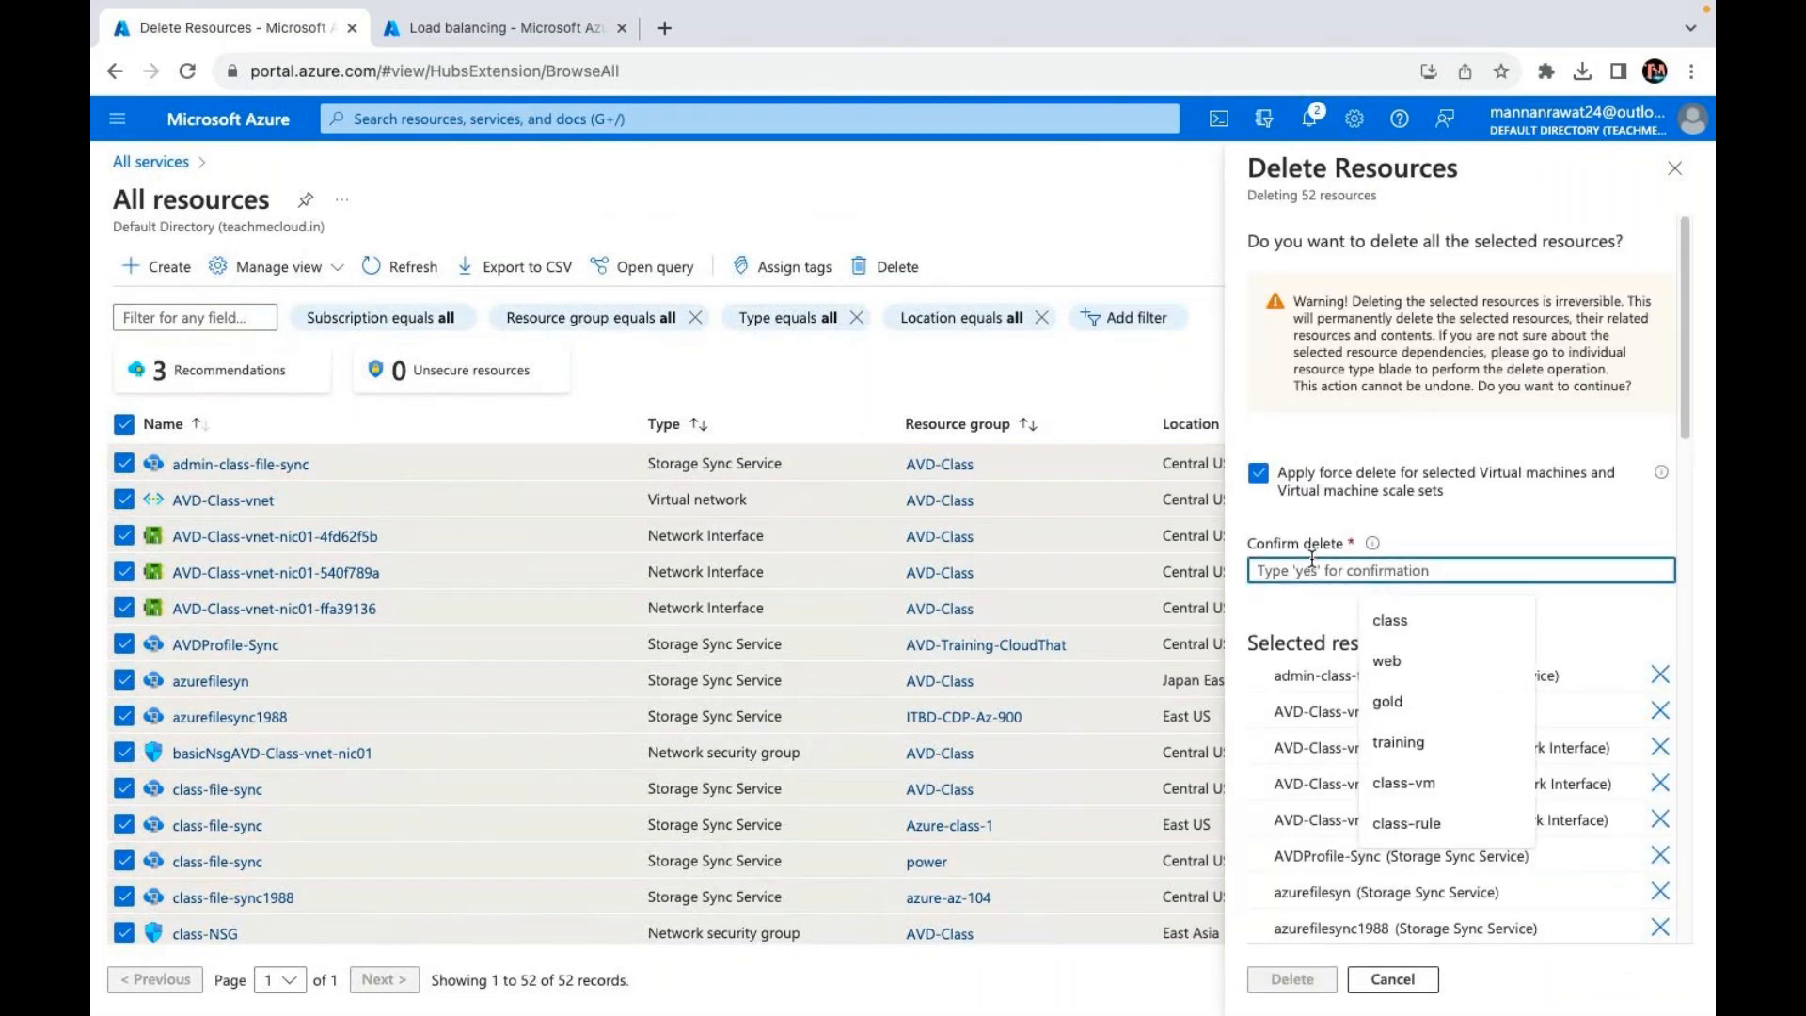
type("yes")
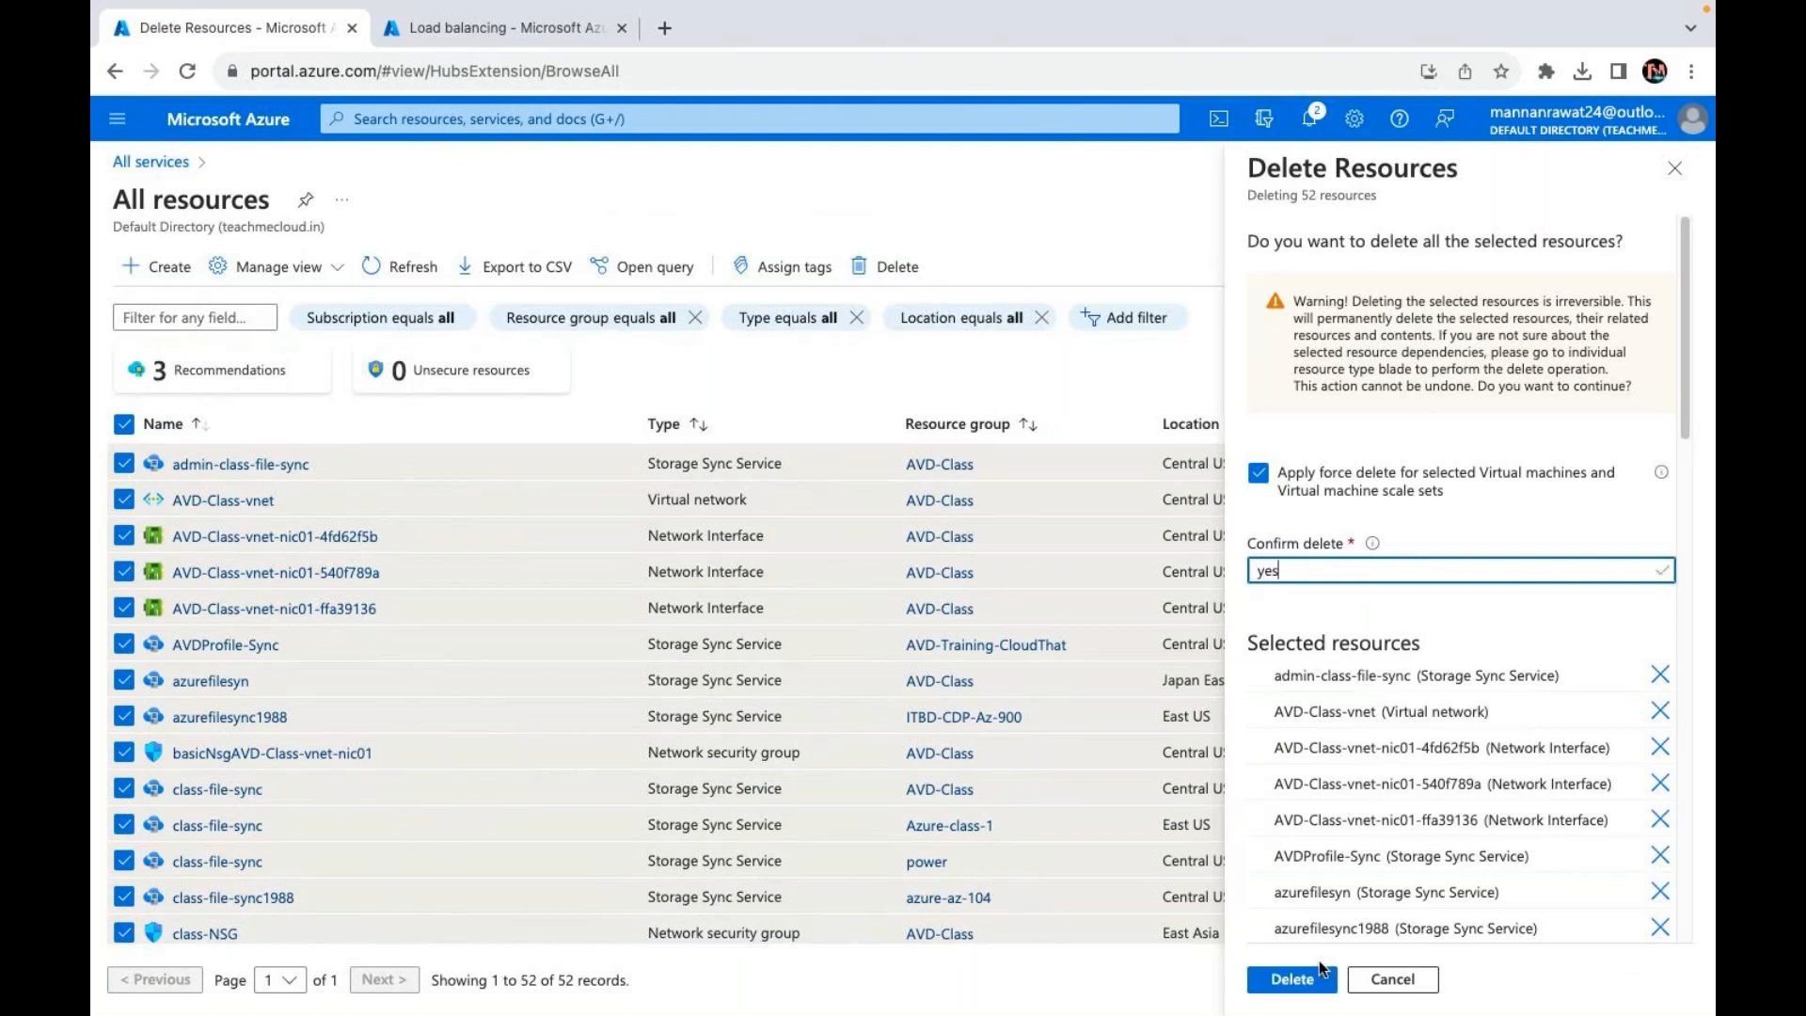
left_click(1317, 980)
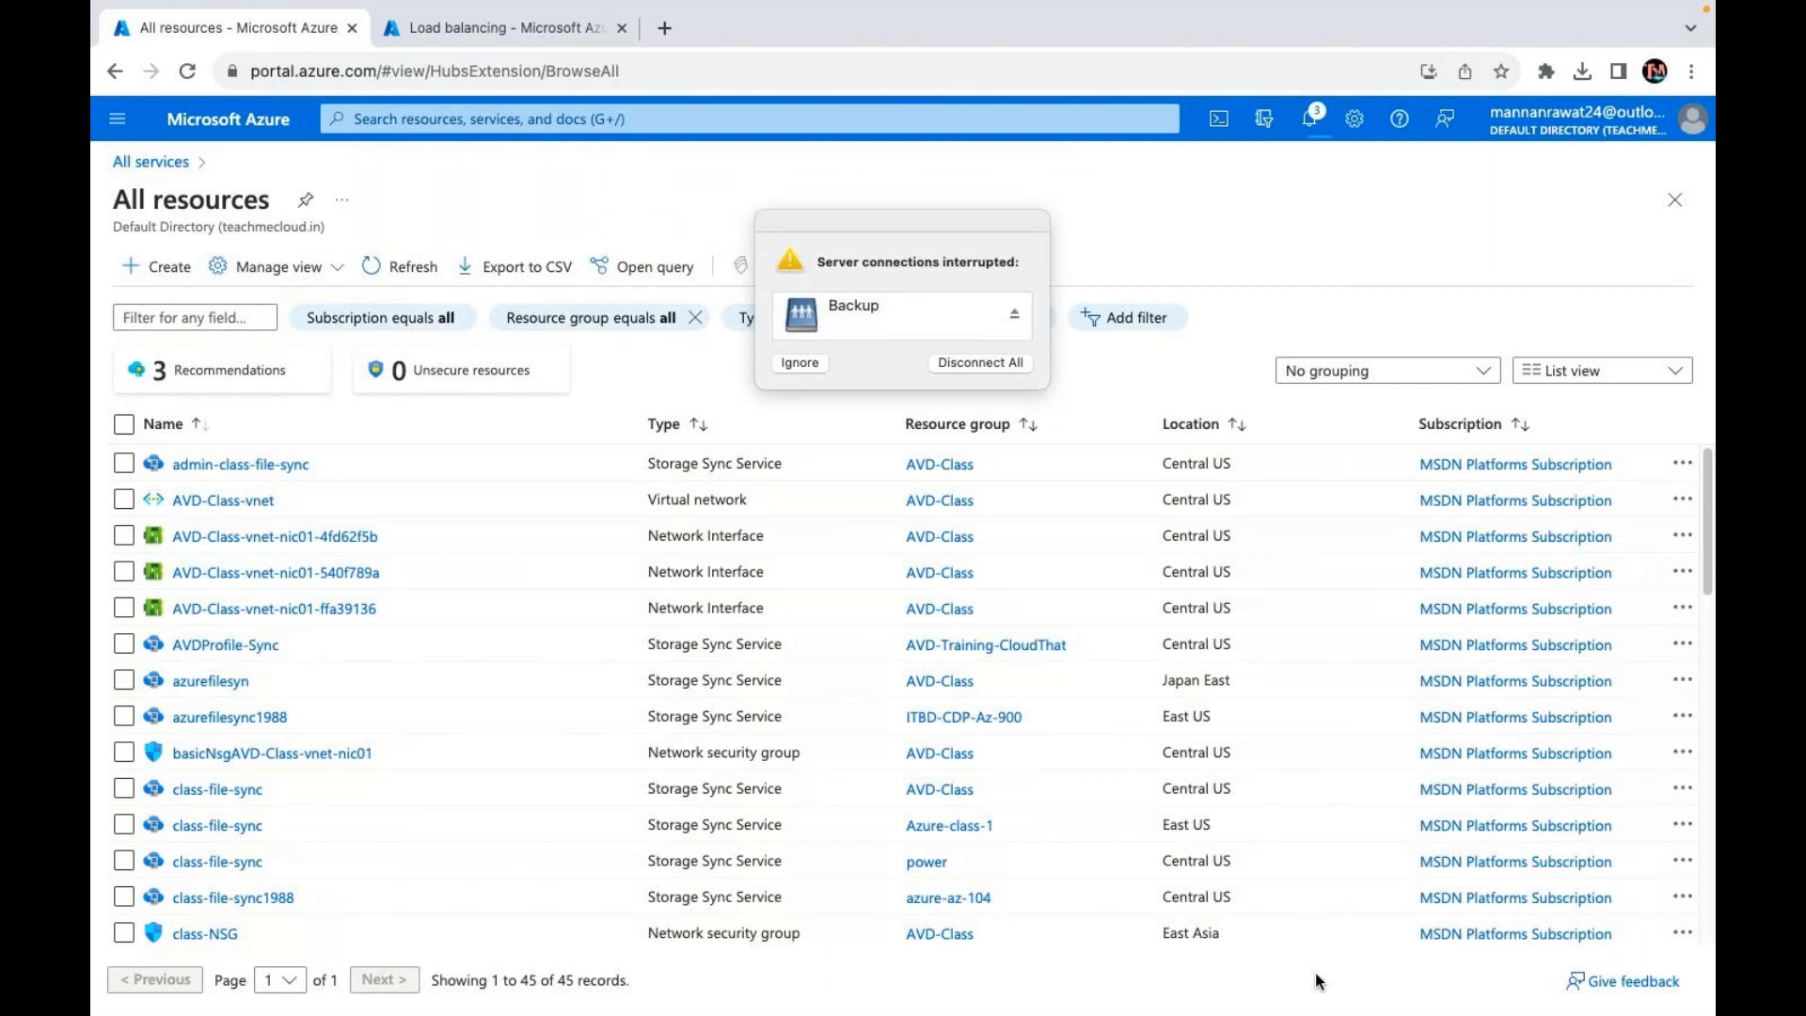
Step: Ignore the interrupted-connections warning, close the Load balancing tab, and return to All services General
left_click(804, 362)
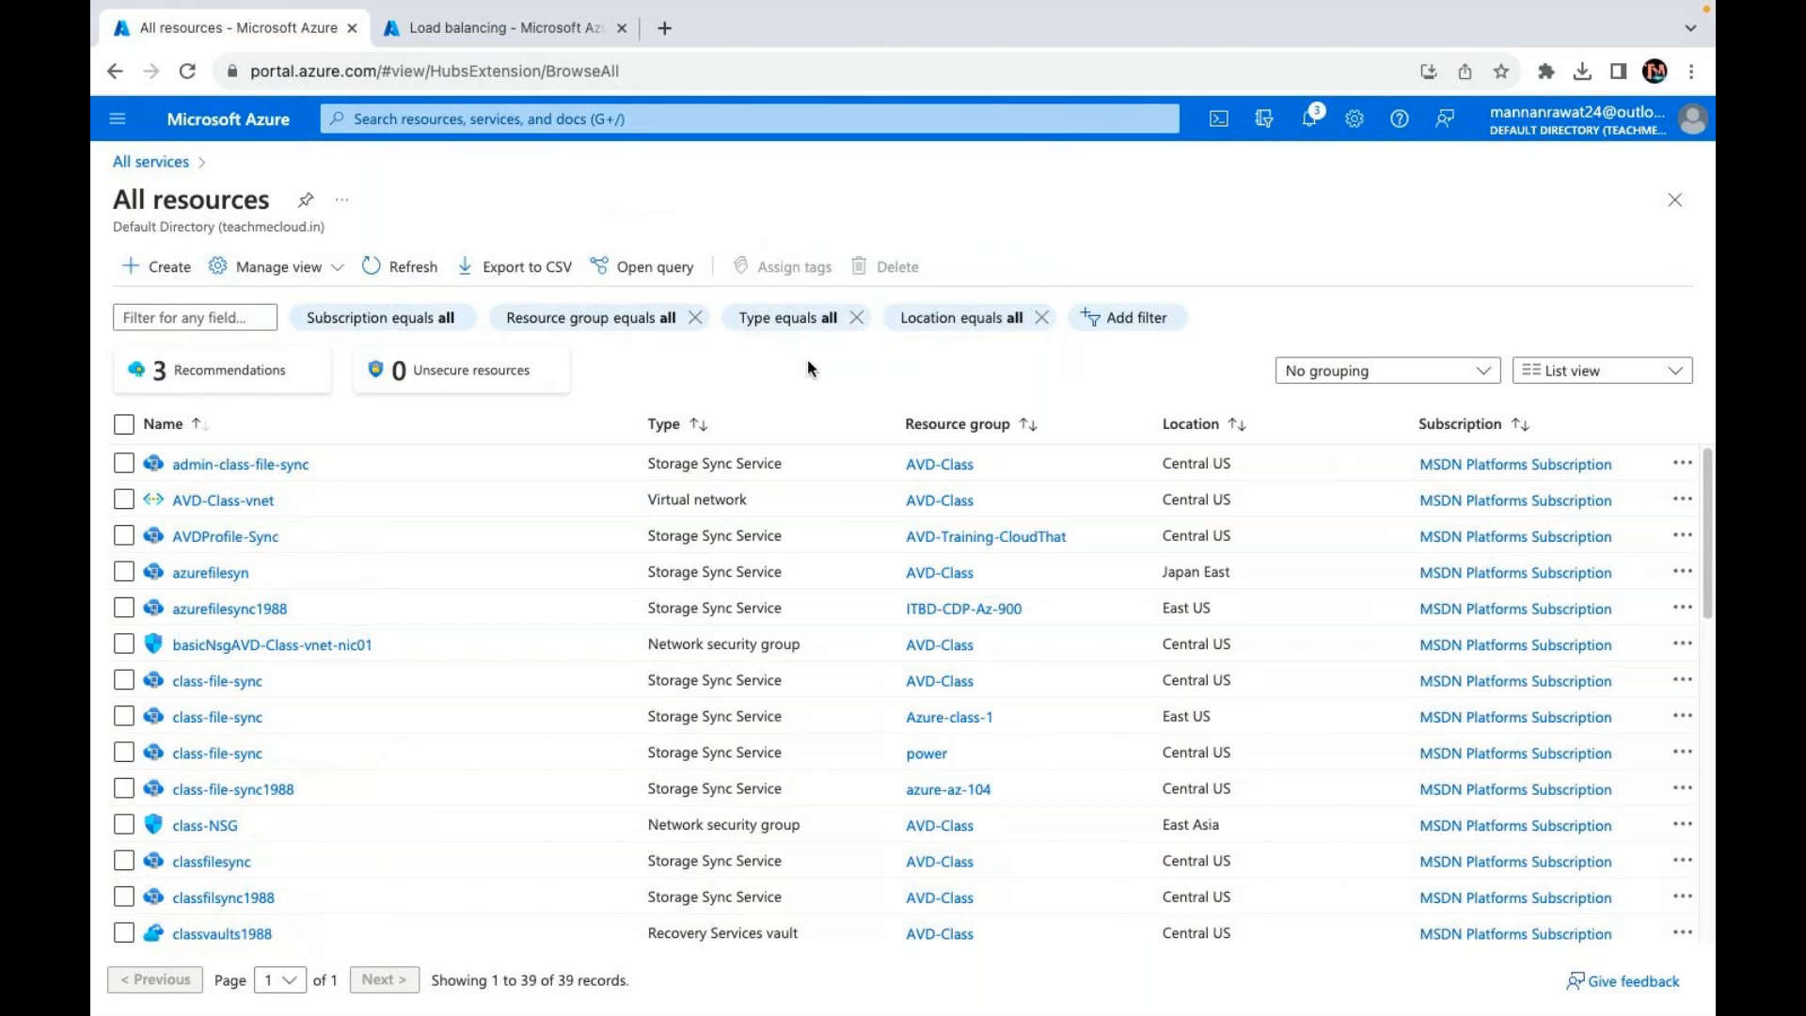
left_click(621, 28)
left_click(153, 161)
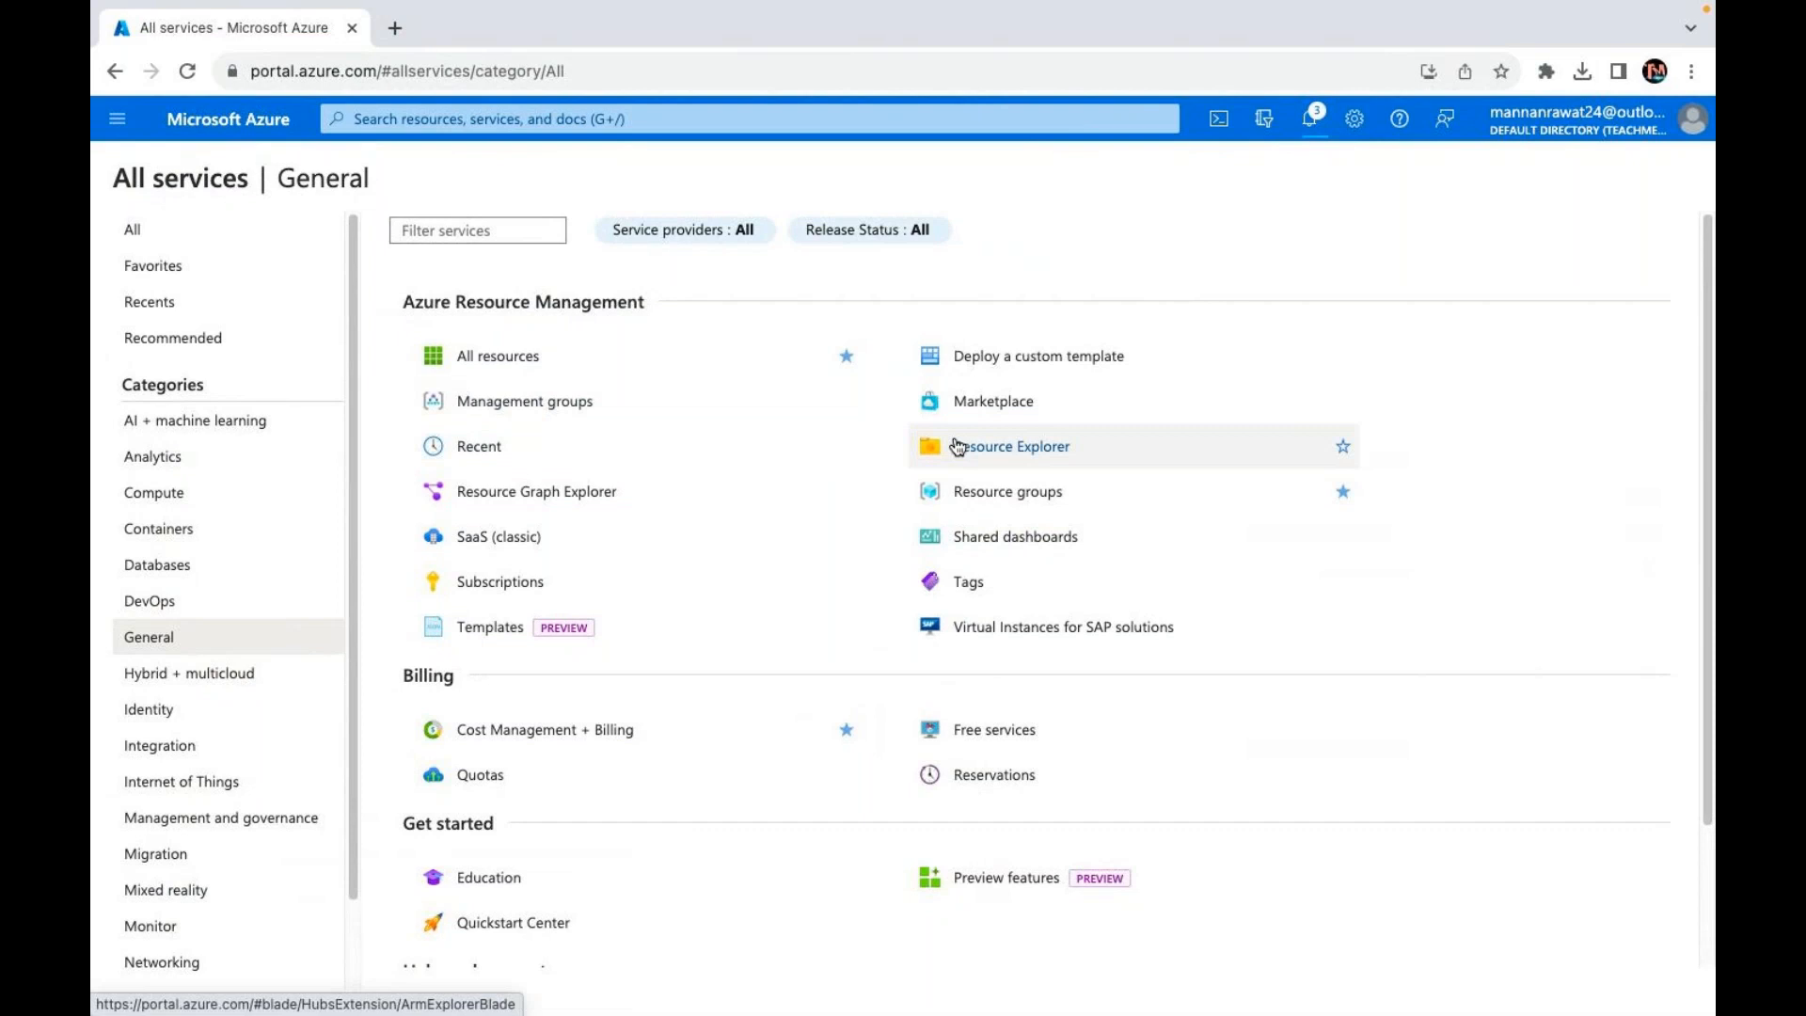
Step: Search the Marketplace for 'wordpress' and create a VM from the Niles Partners WordPress 6.0.0 plan
left_click(1013, 399)
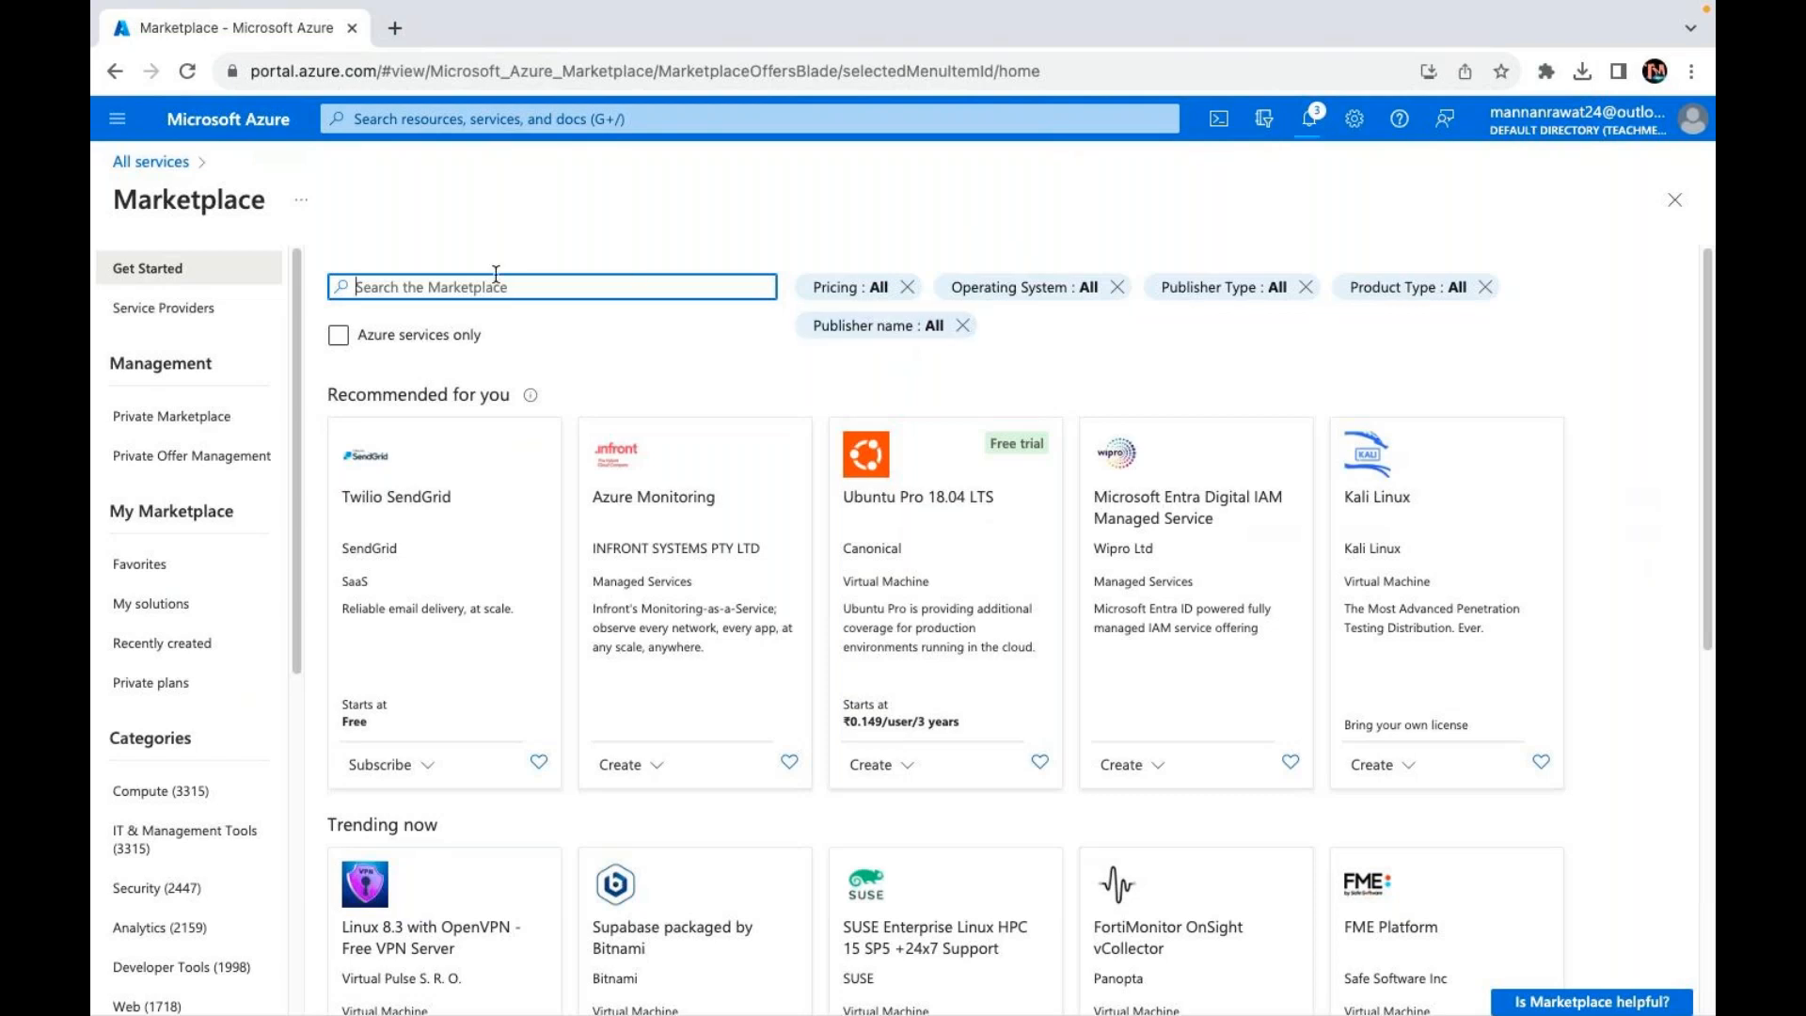
type("wordpress")
key("Return")
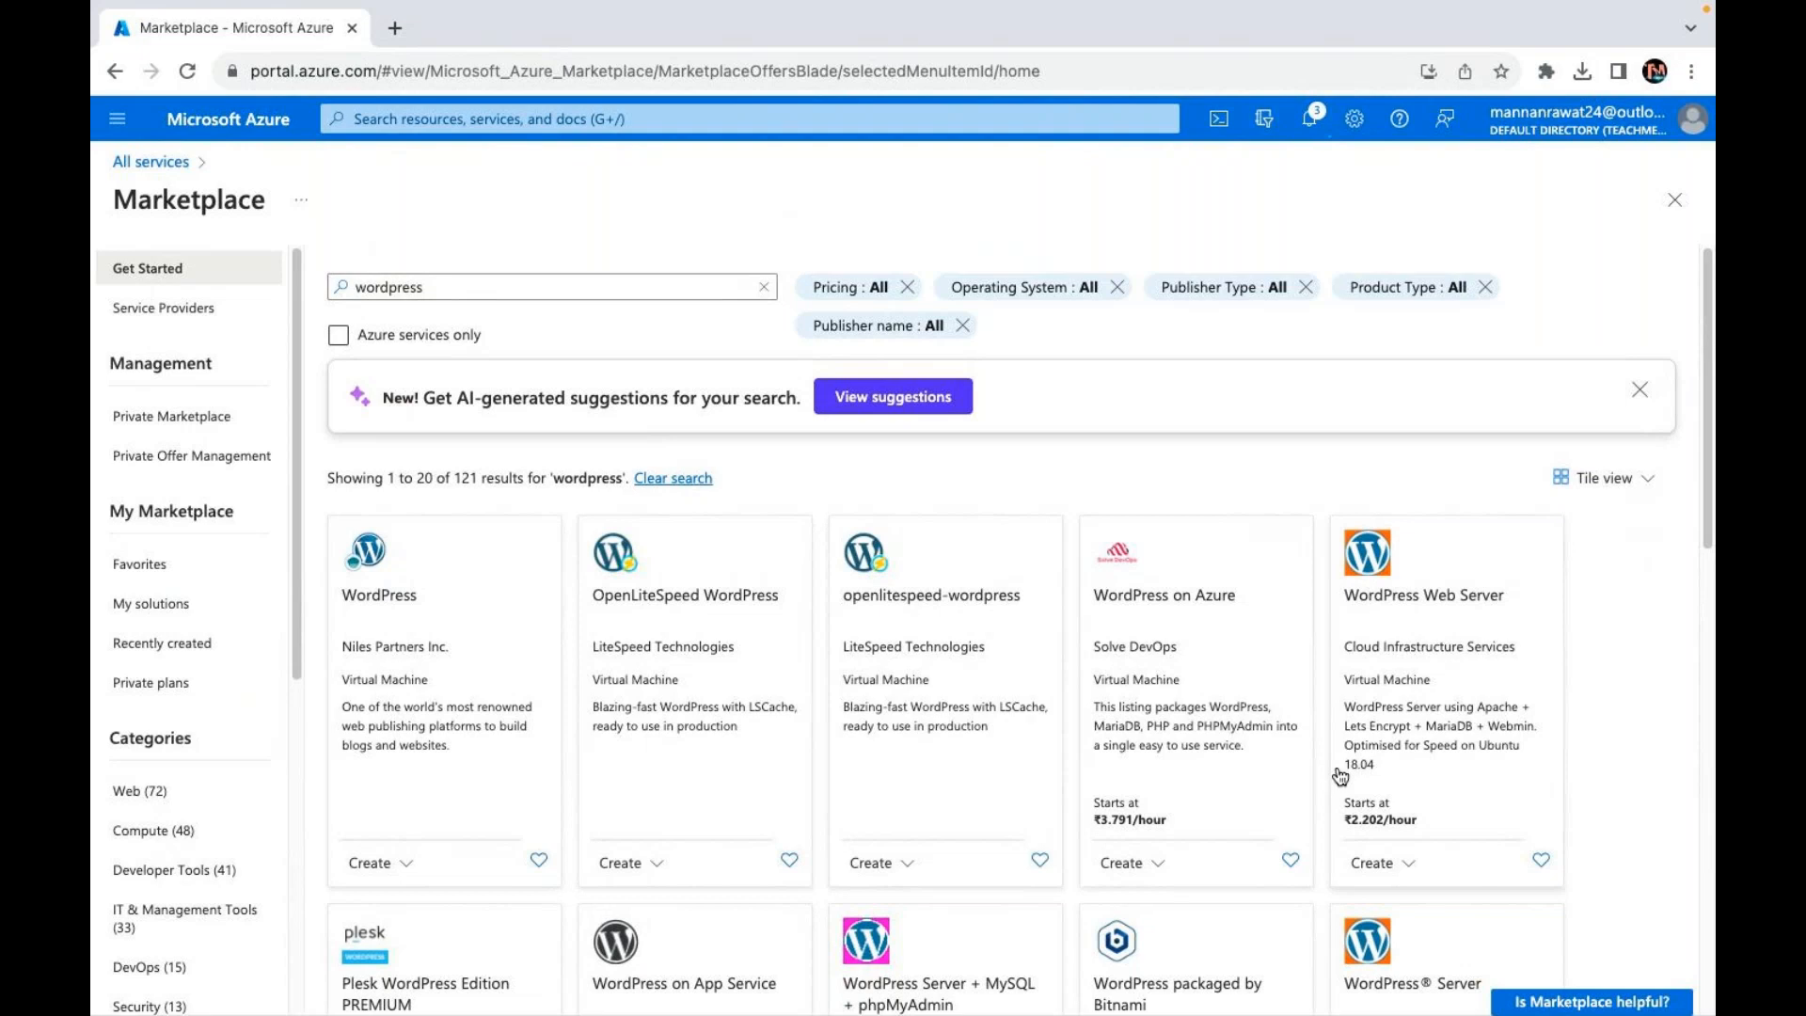
scroll(1341, 777, "down", 9)
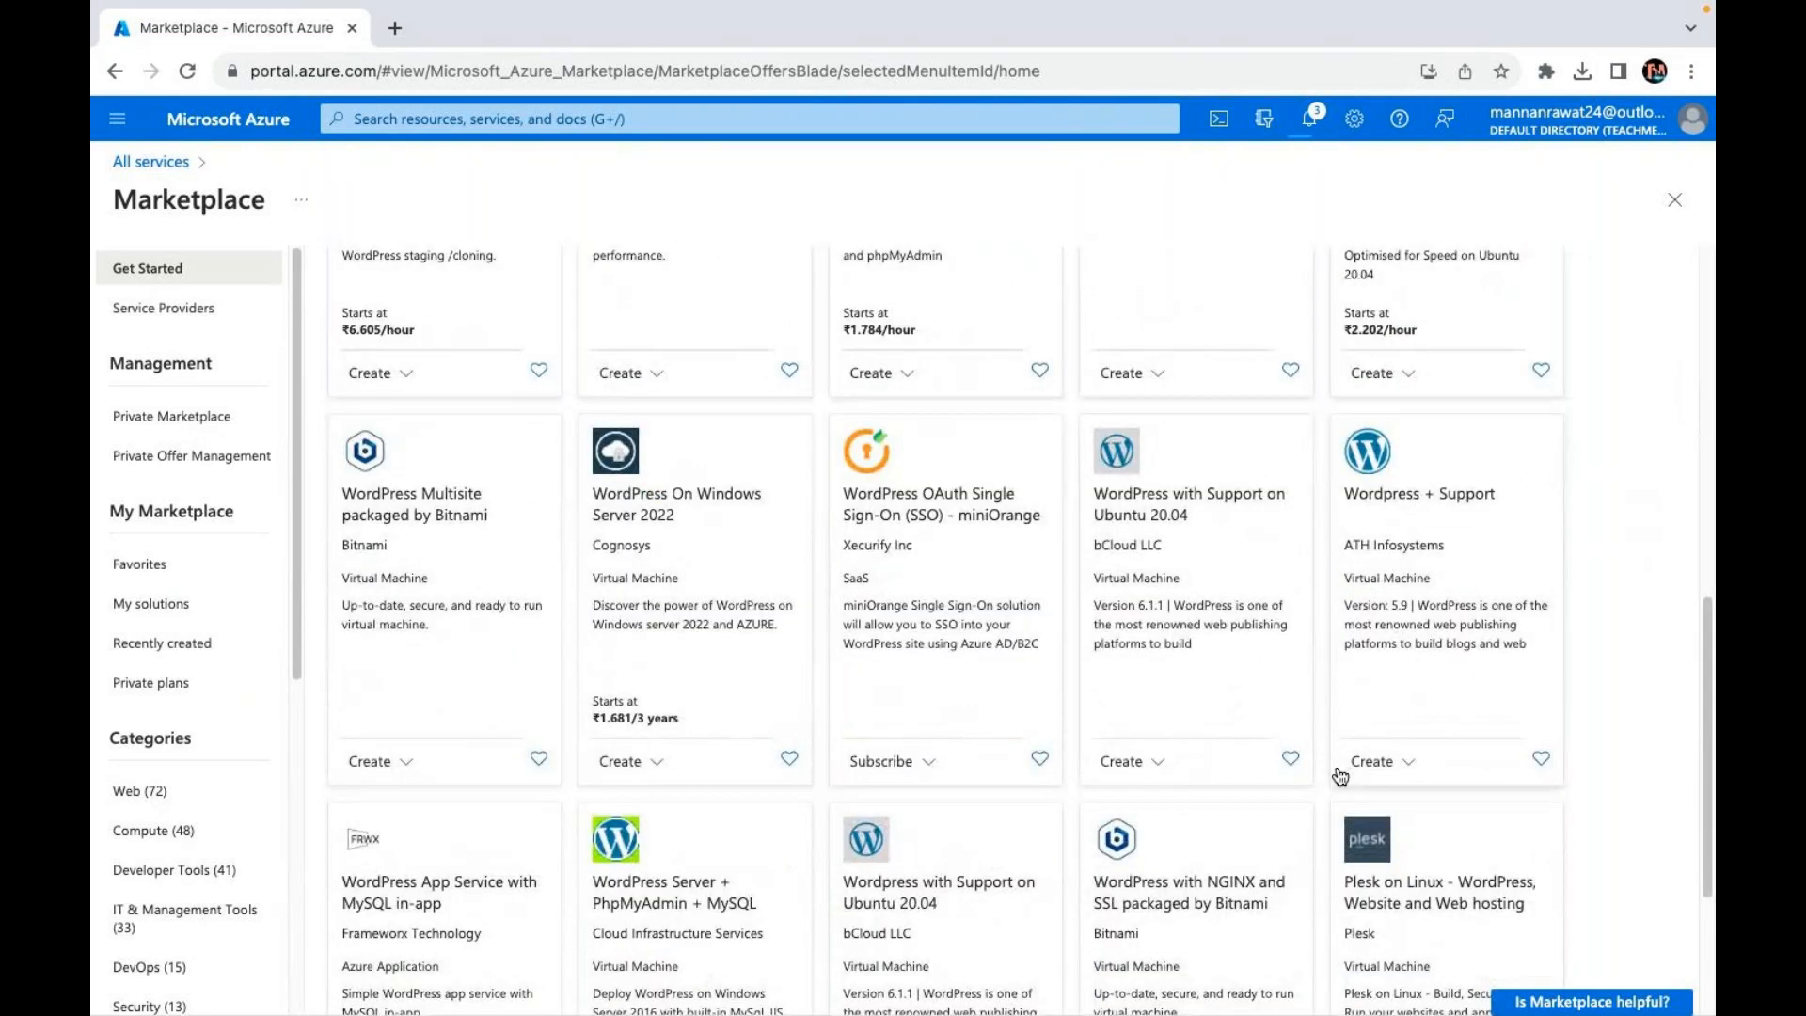
scroll(1341, 777, "down", 2)
scroll(1340, 777, "up", 11)
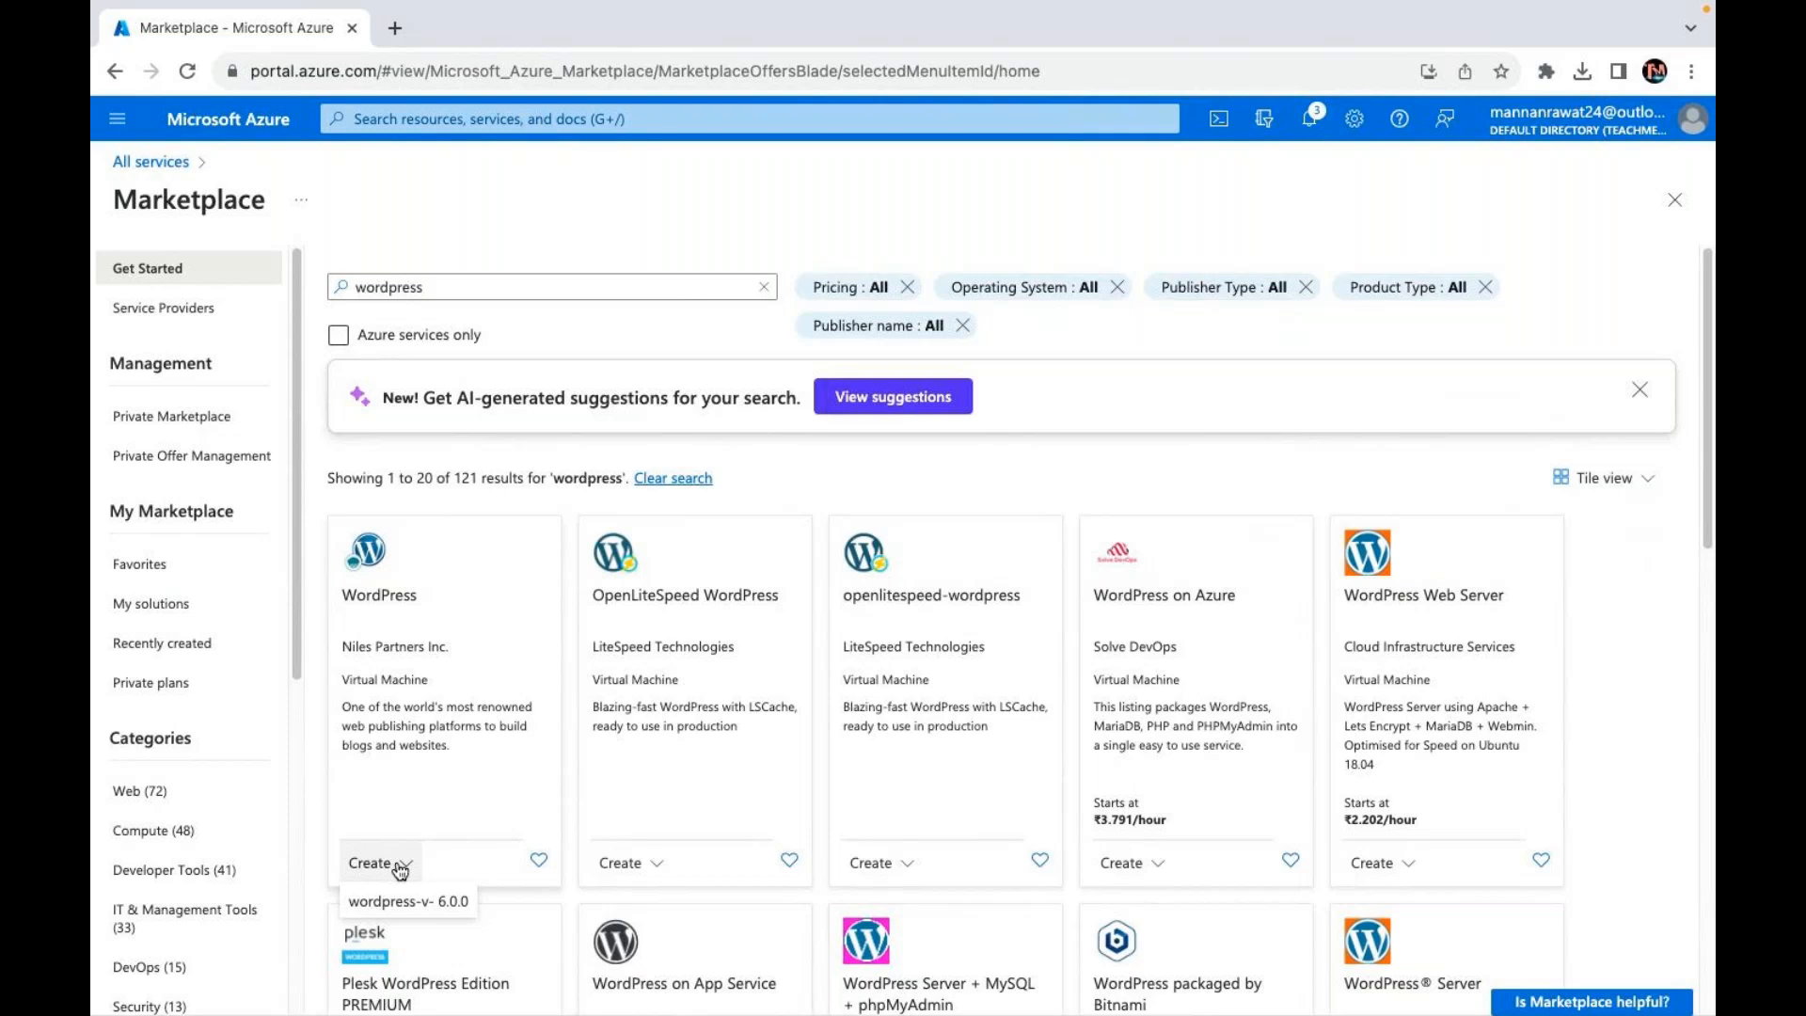
left_click(417, 899)
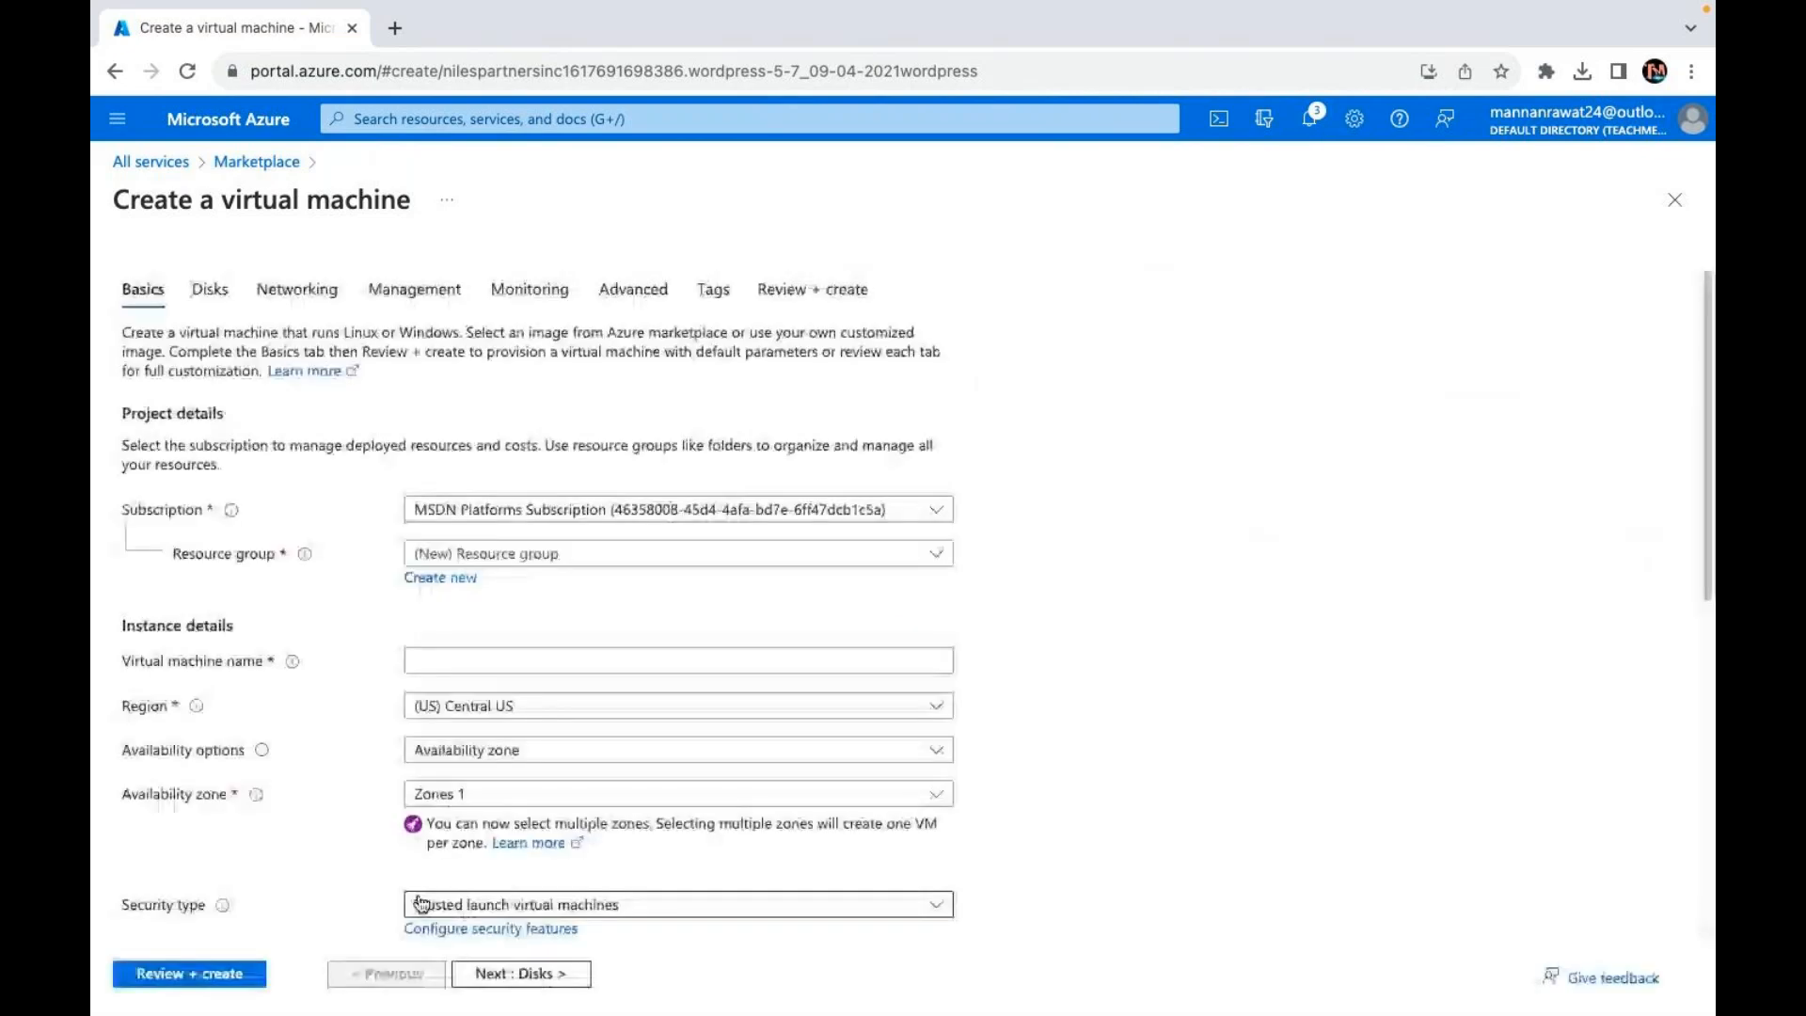
Step: Place the VM in resource group AVD-Class, name it wp, with no infrastructure redundancy required
left_click(531, 555)
left_click(487, 626)
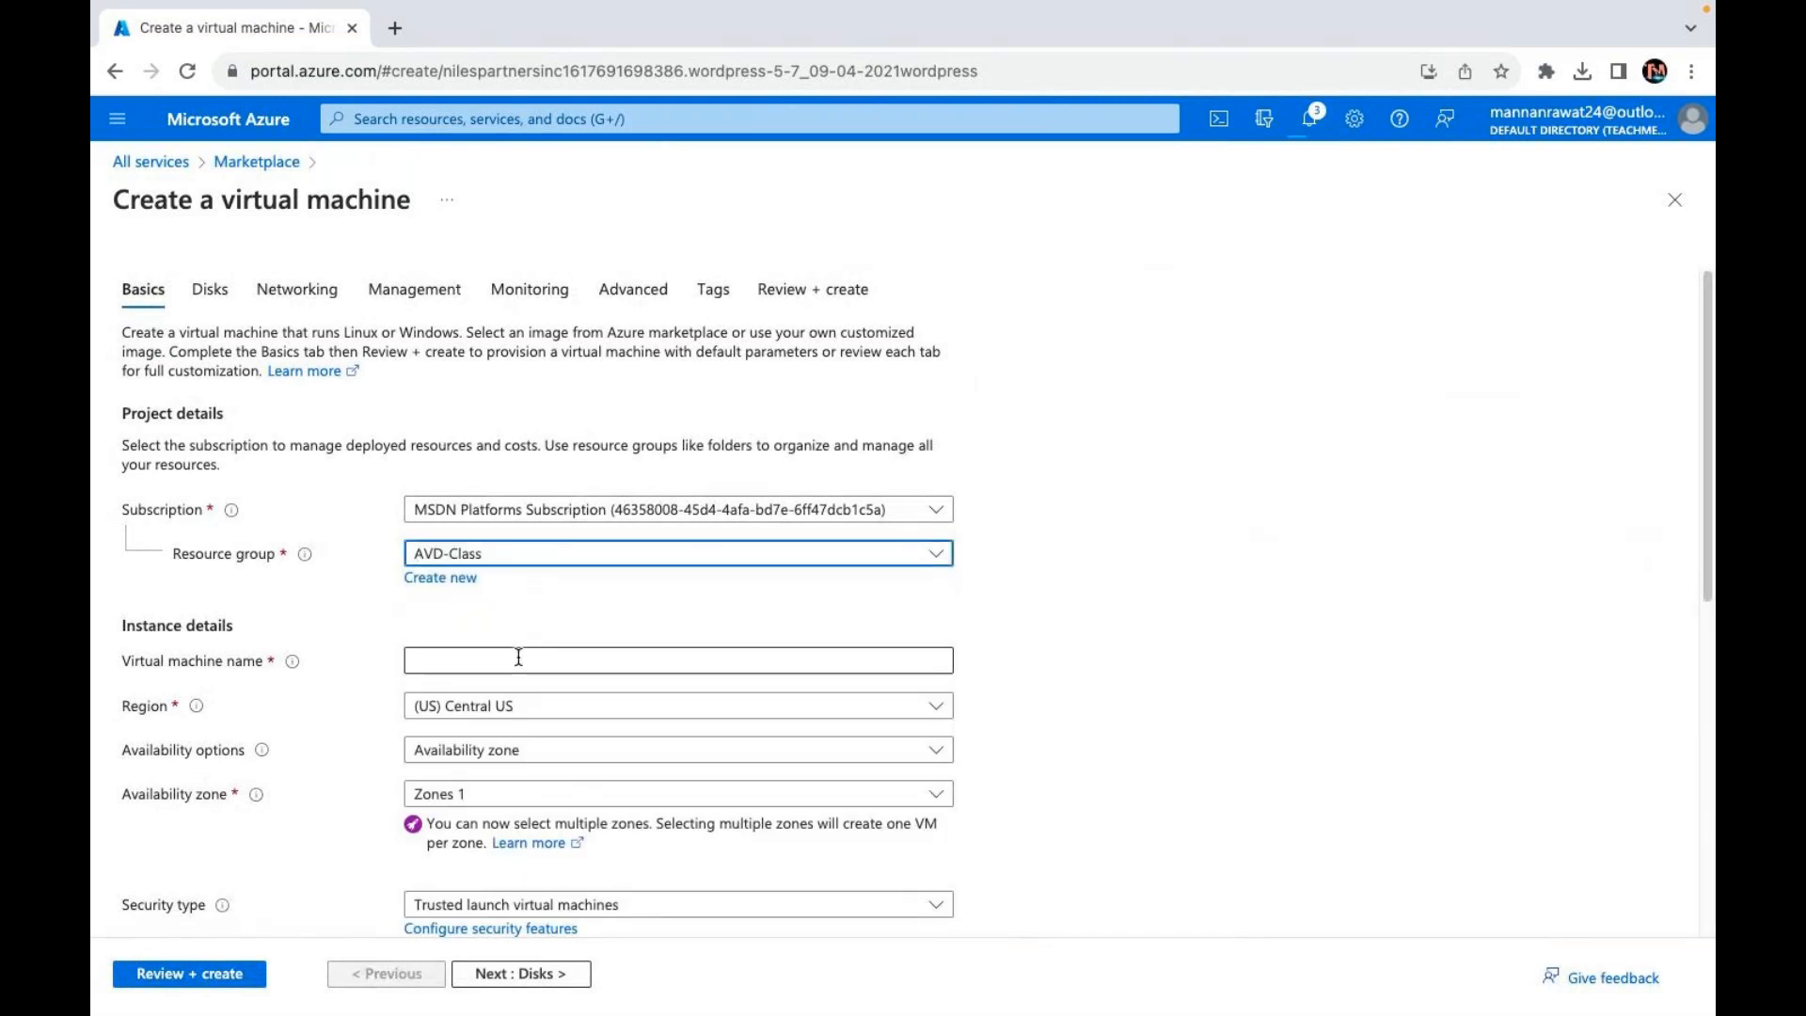
left_click(519, 659)
type("wb")
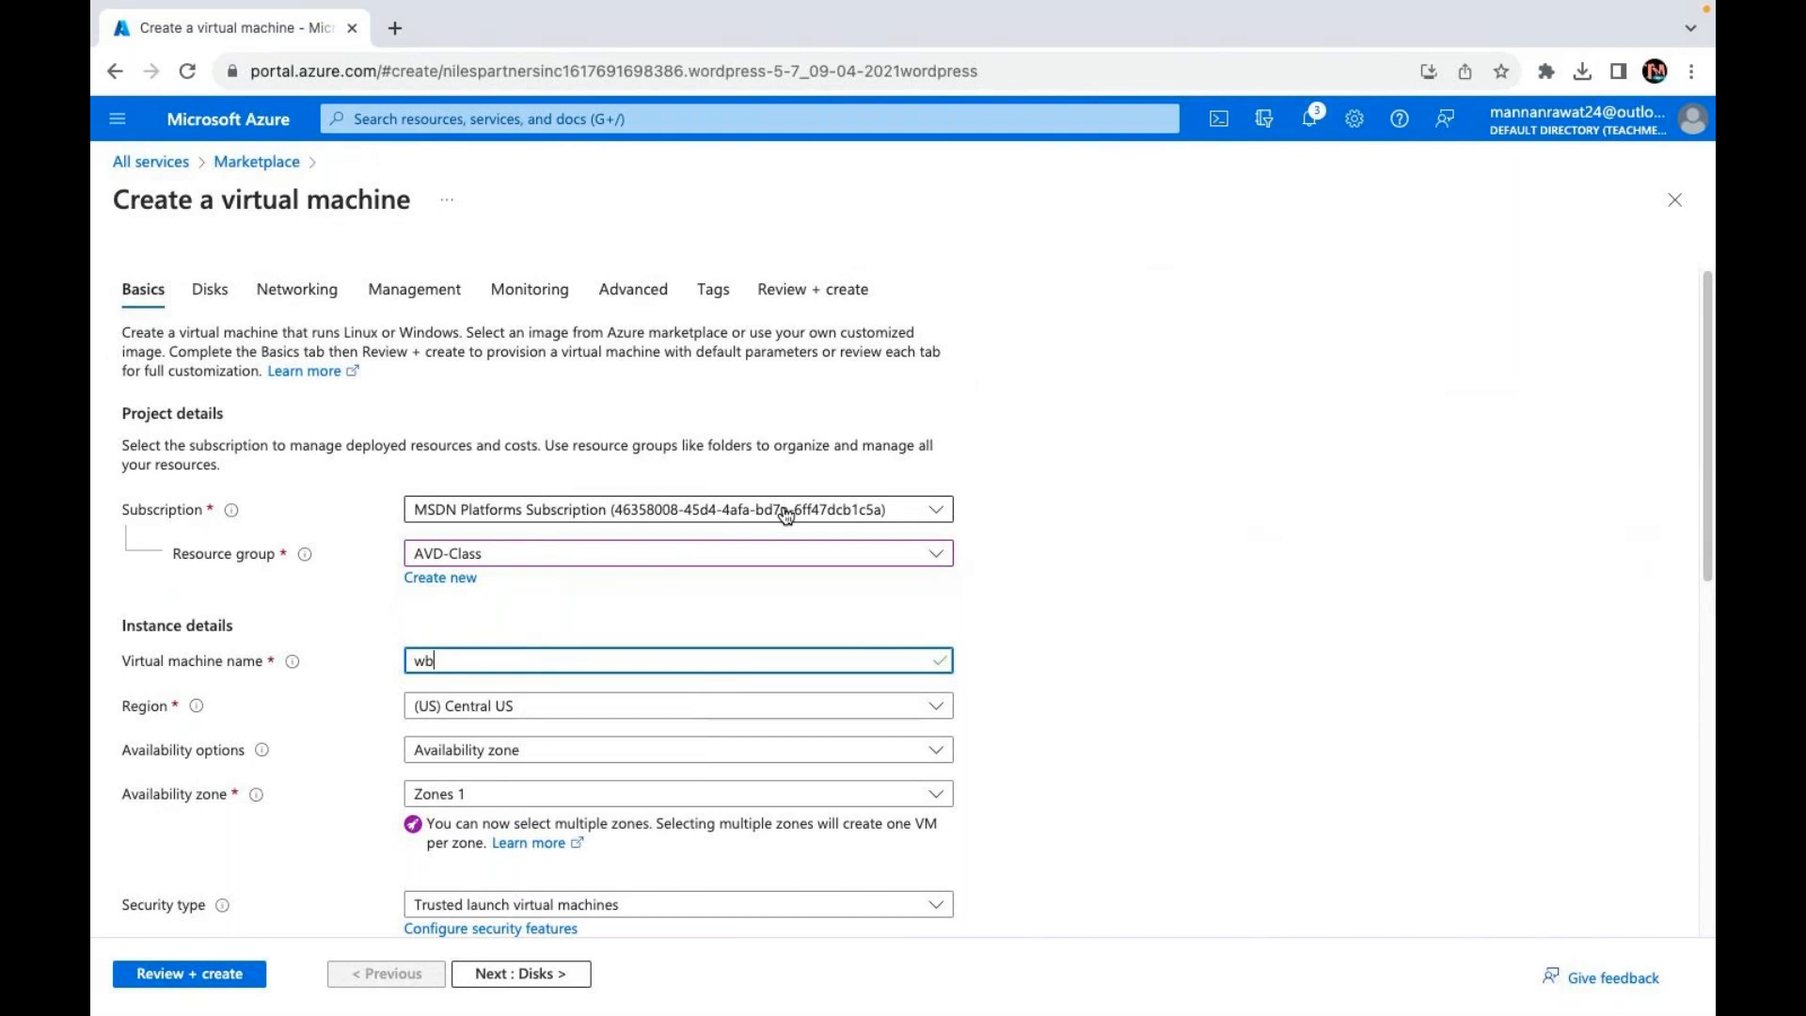
key("BackSpace")
type("p")
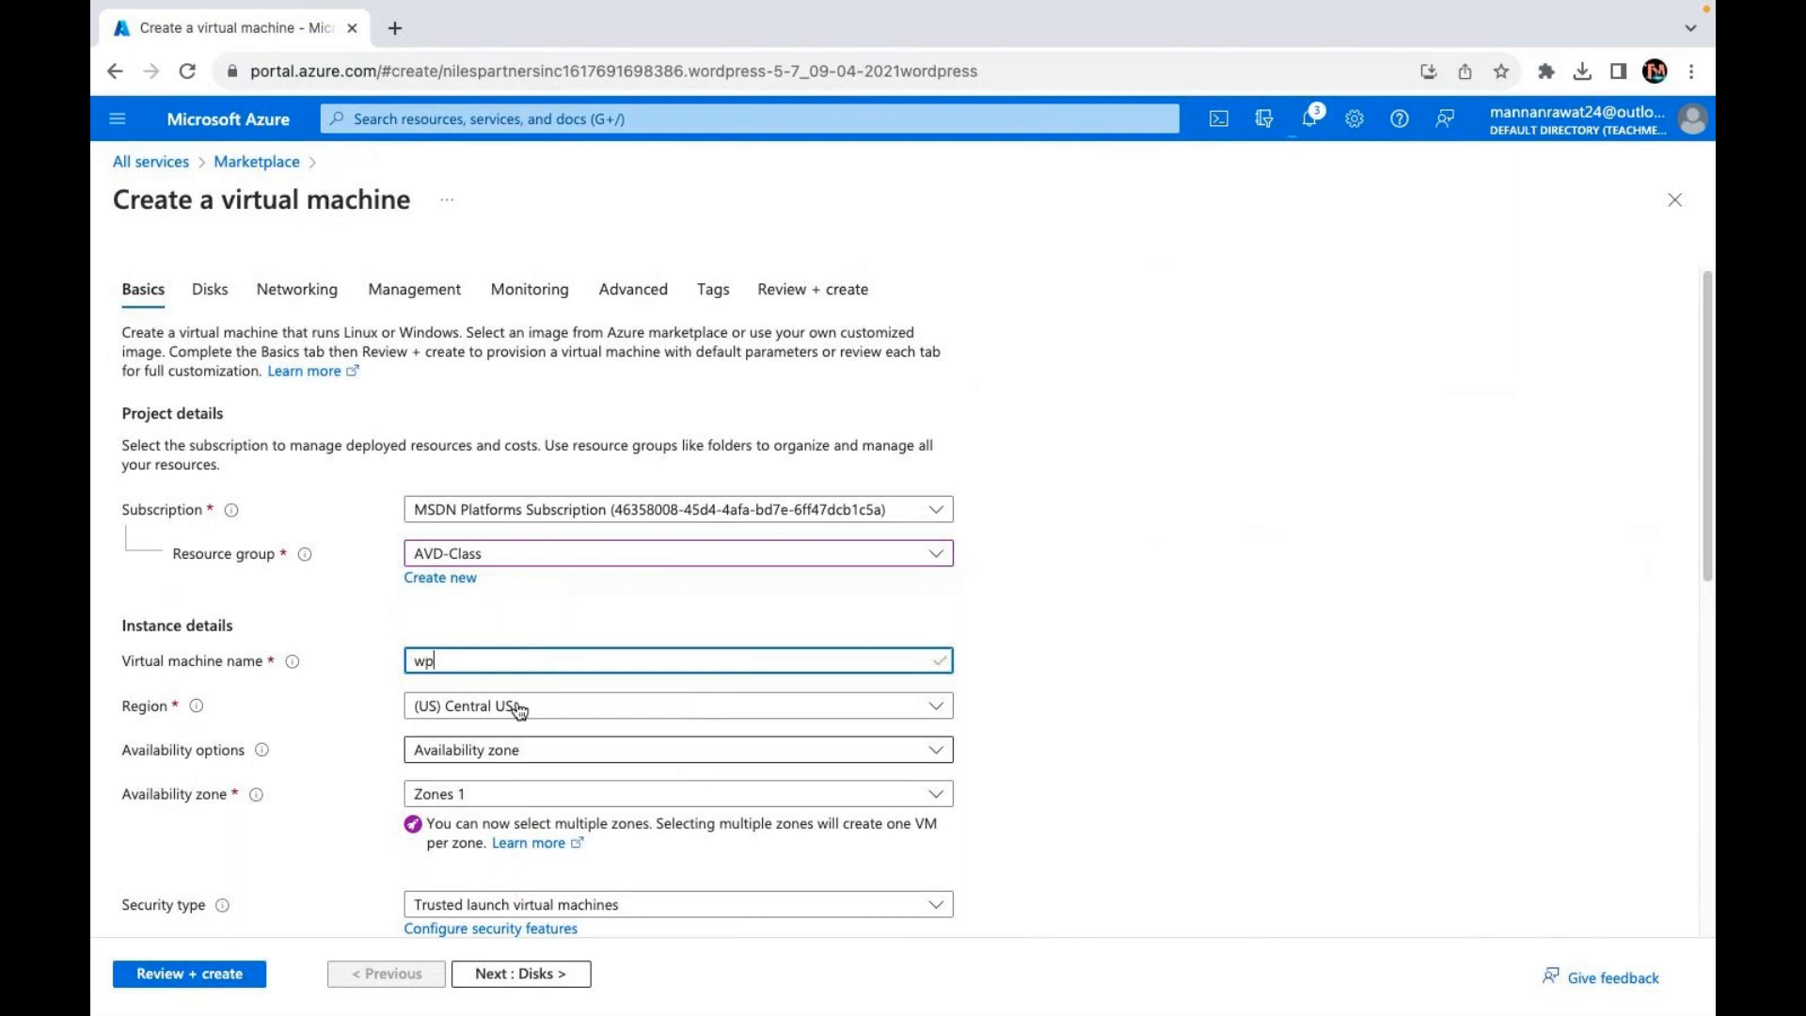
left_click(674, 749)
left_click(494, 527)
Step: Set the VM's security type to Standard, leaving the SSH key source unchanged
scroll(696, 698, "down", 3)
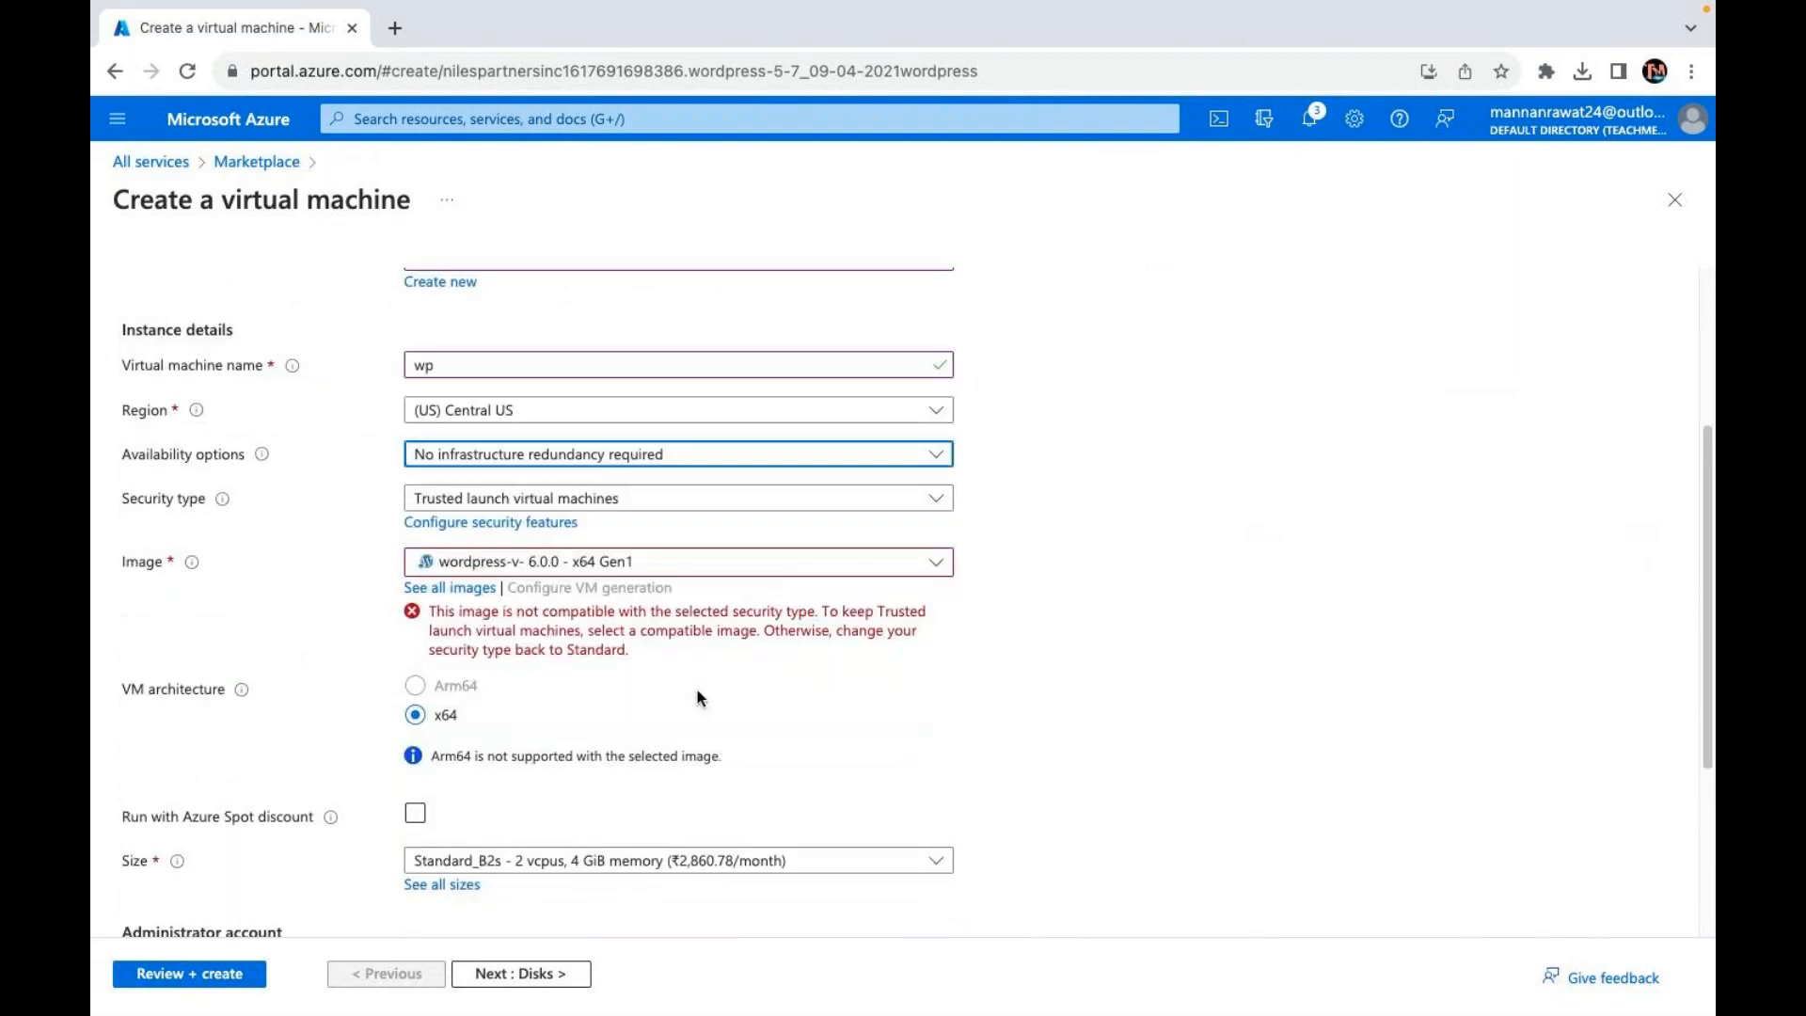
left_click(568, 509)
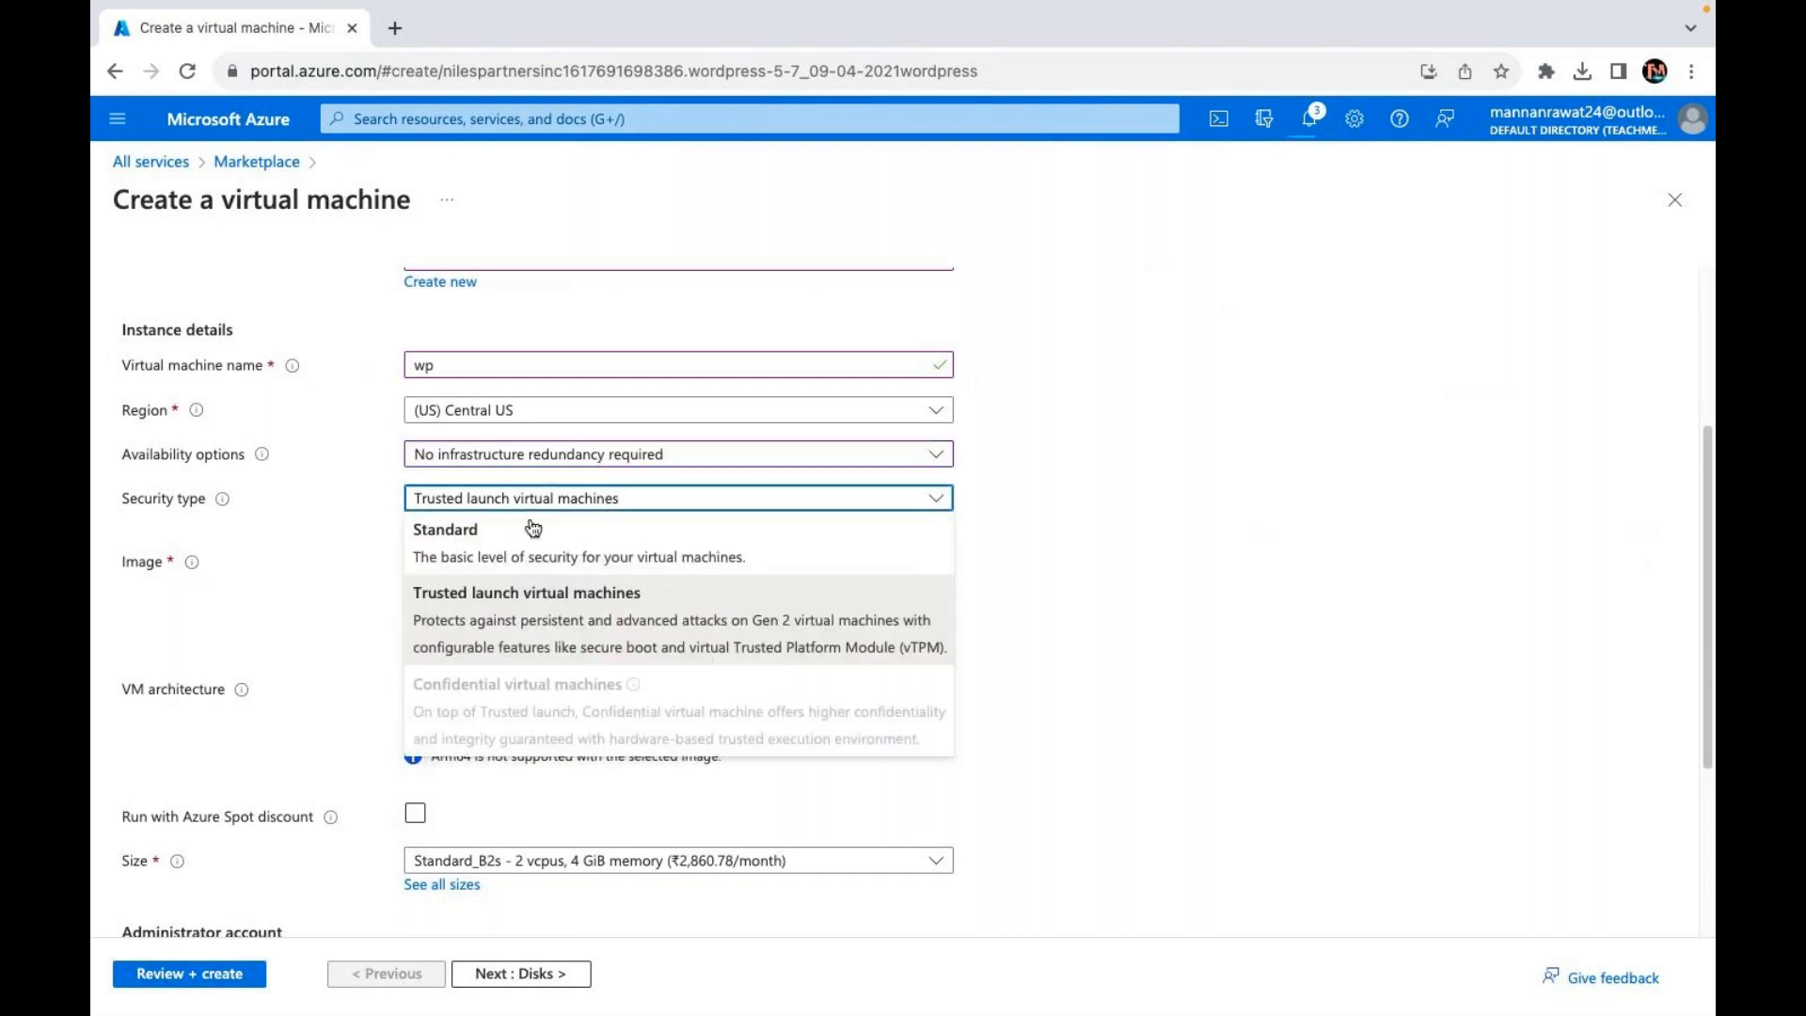
left_click(533, 531)
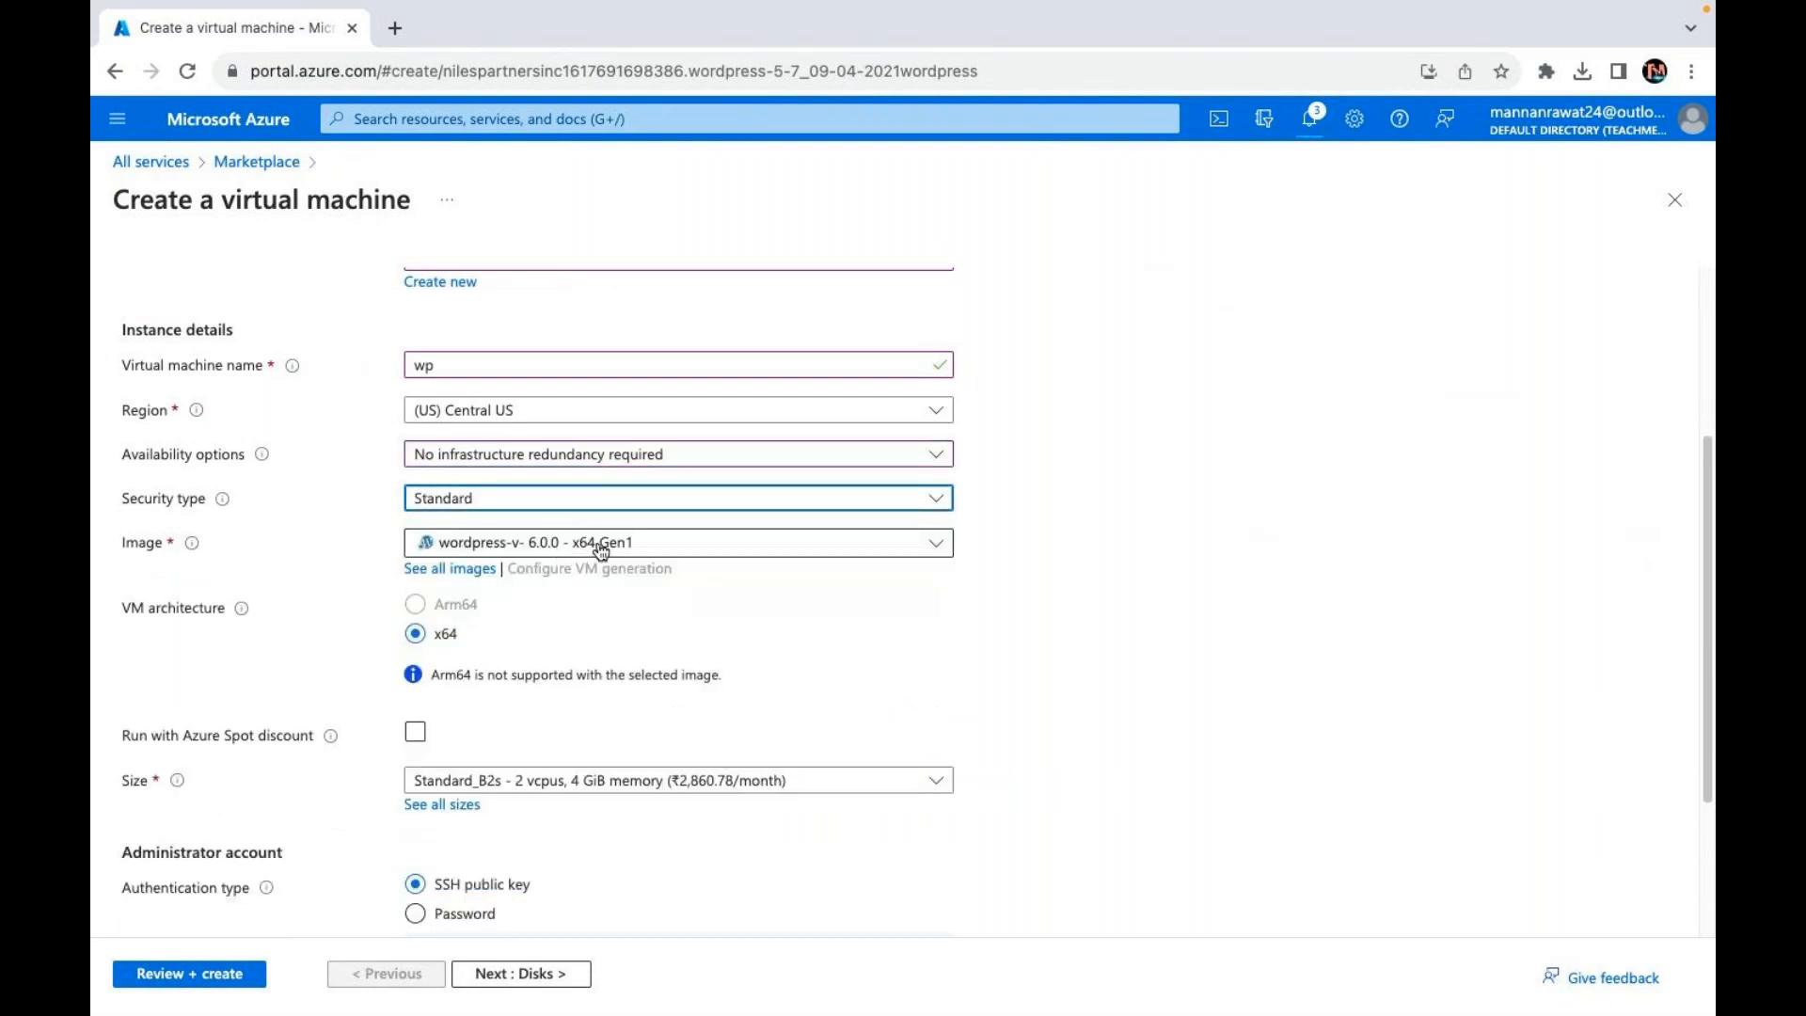
scroll(604, 666, "down", 3)
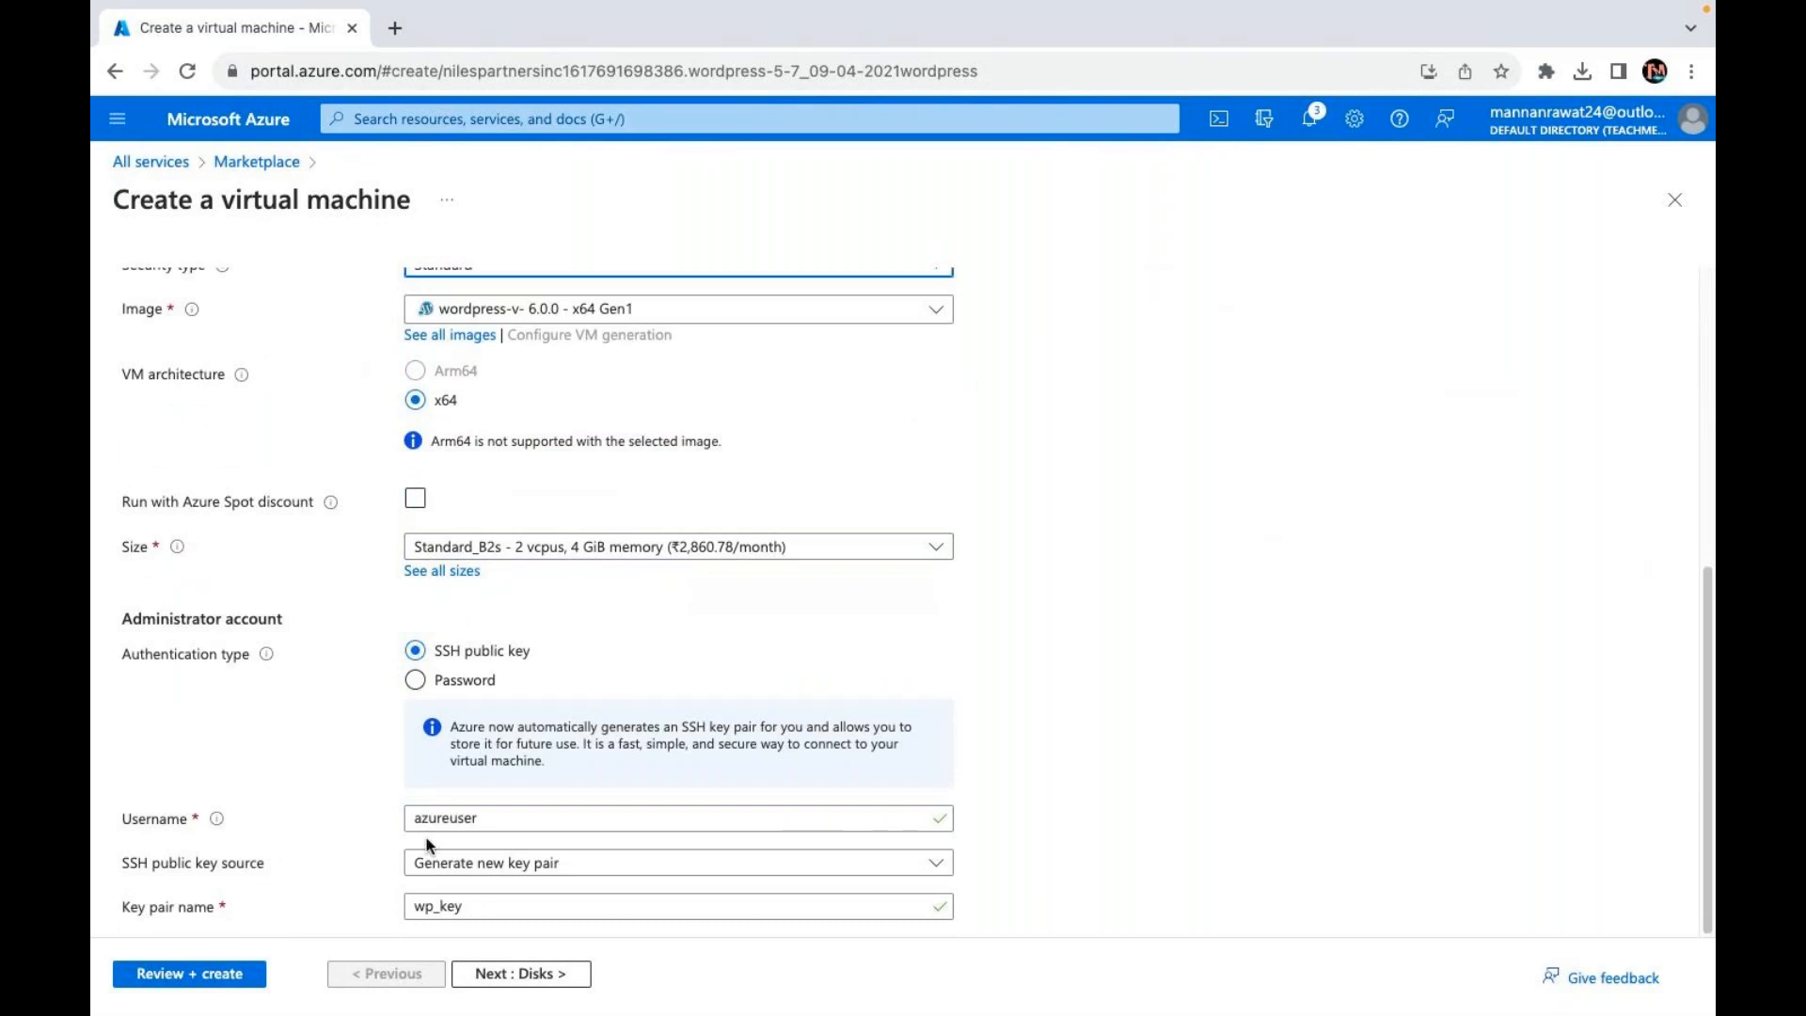
left_click(582, 875)
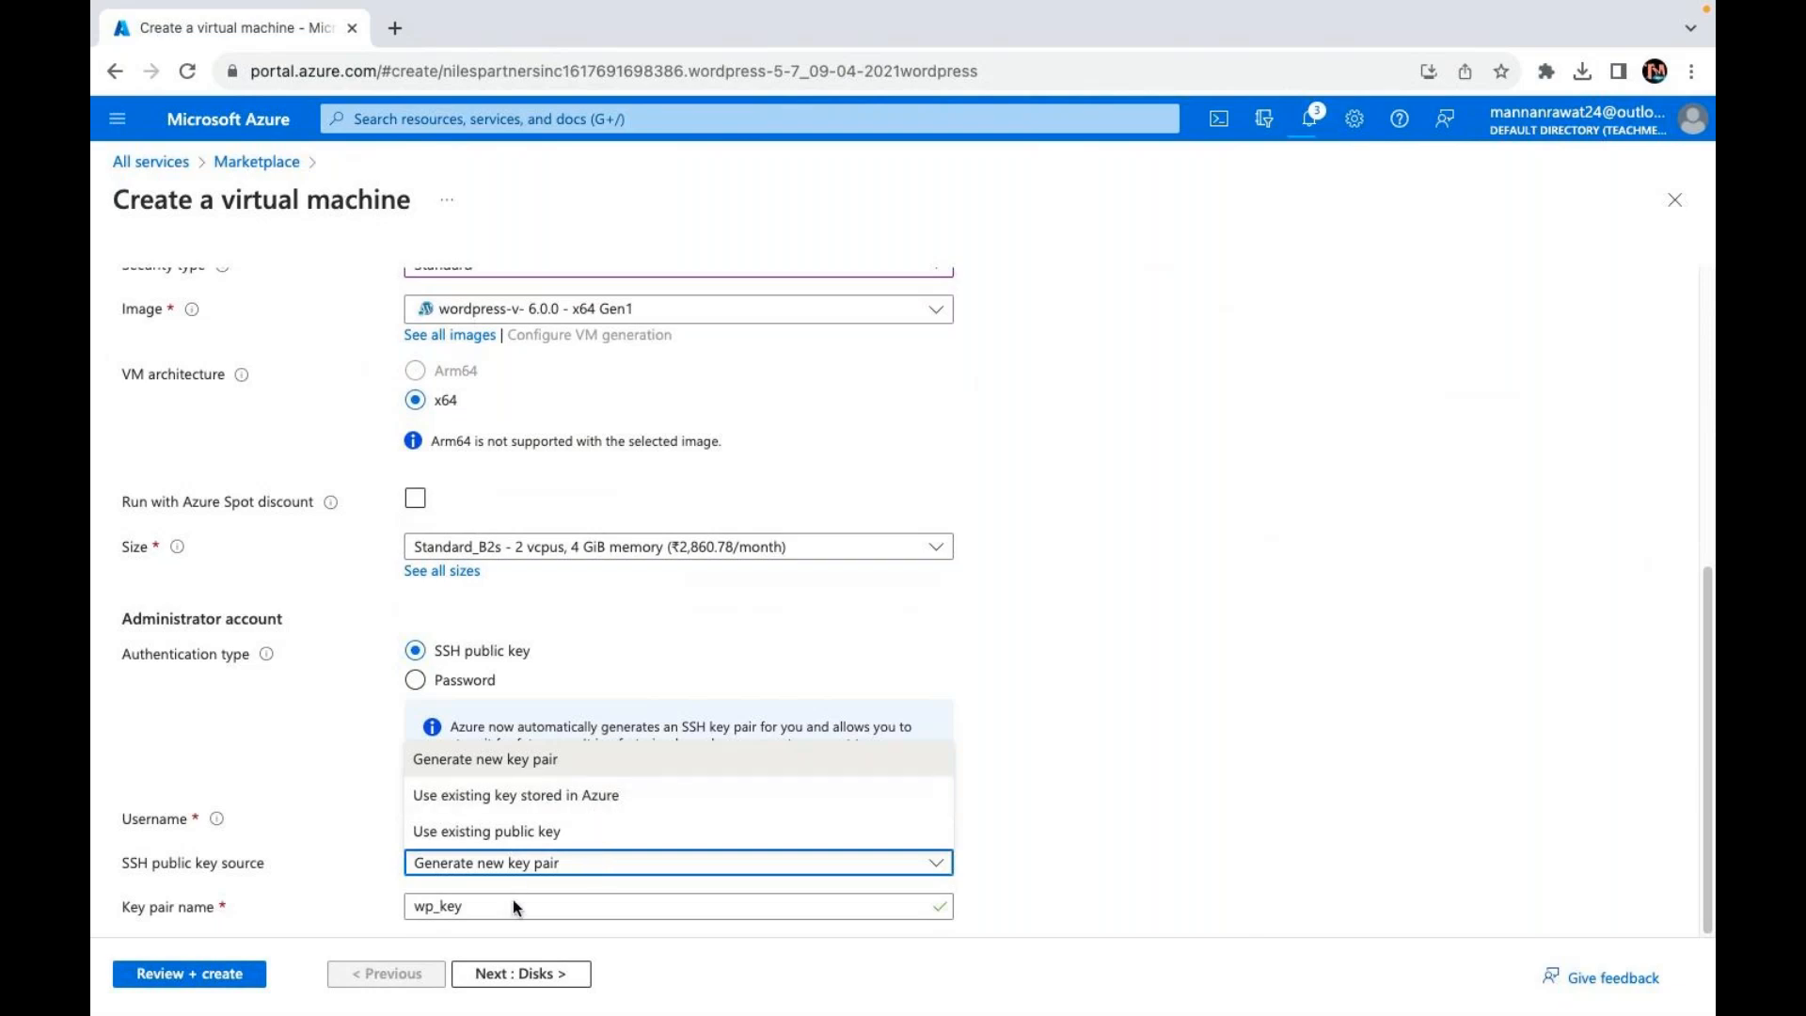
left_click(562, 904)
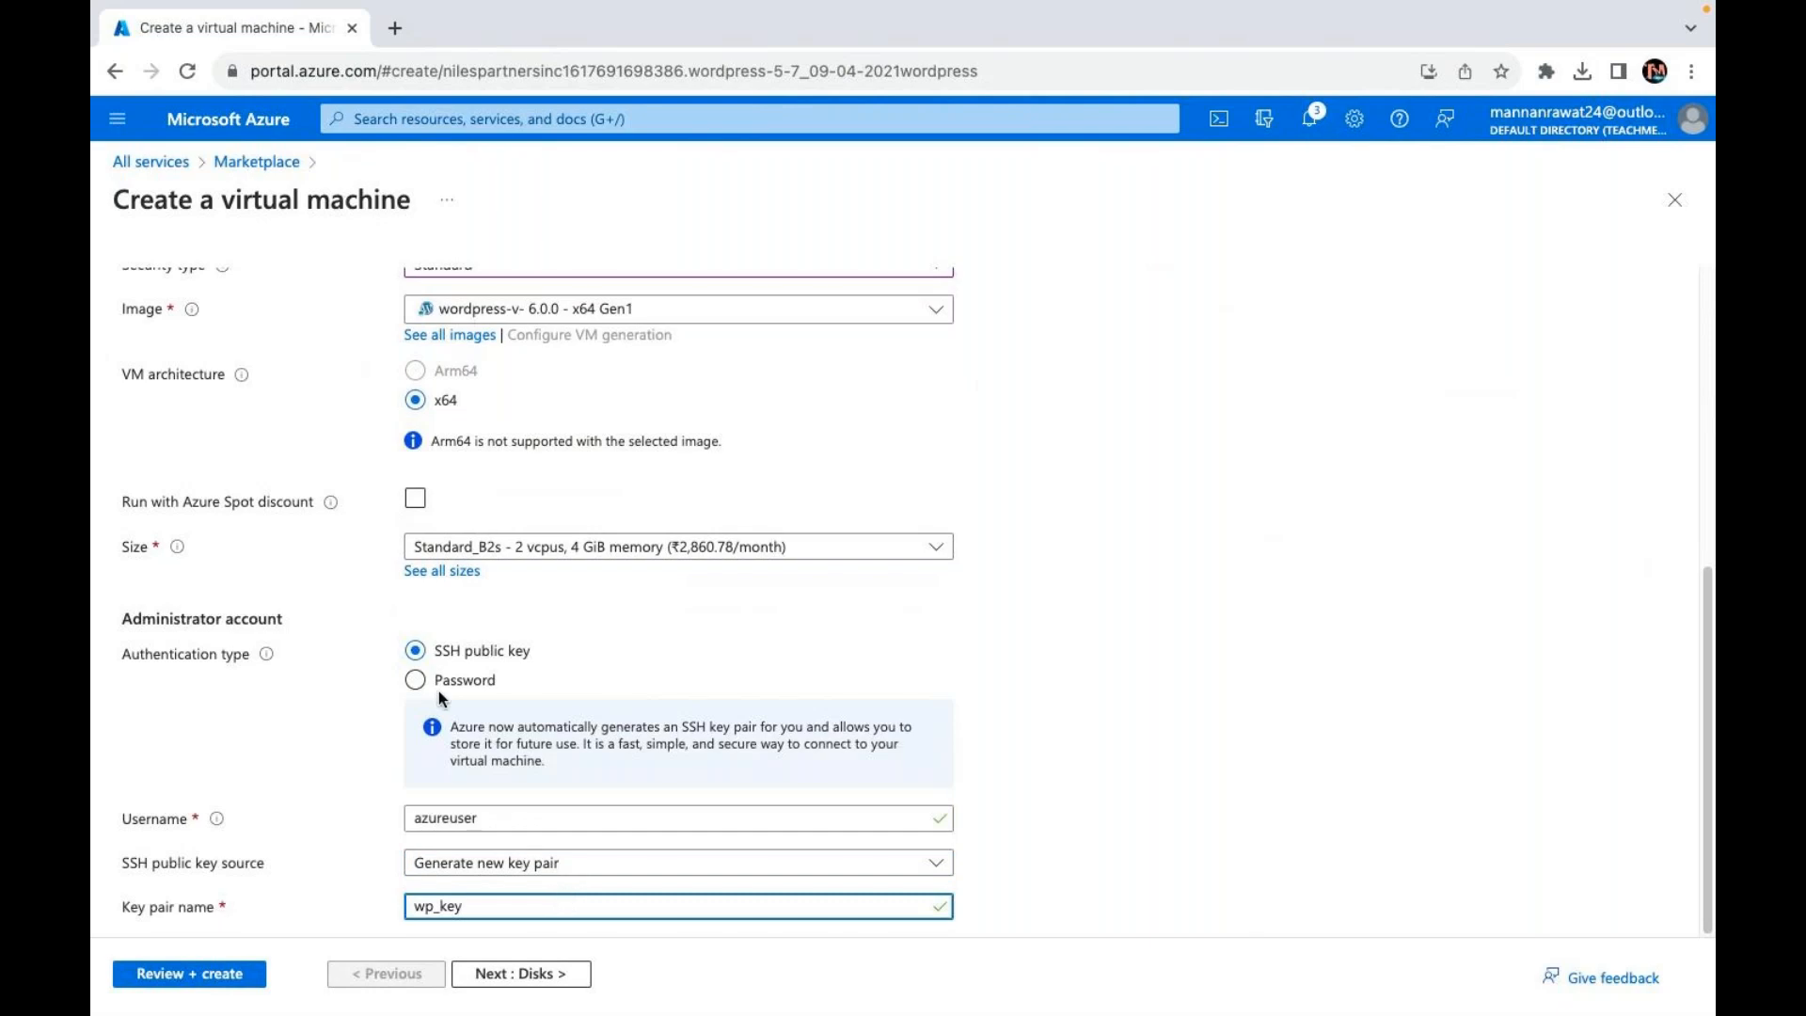
Step: Use password authentication with administrator username web, entering and confirming the password
left_click(414, 679)
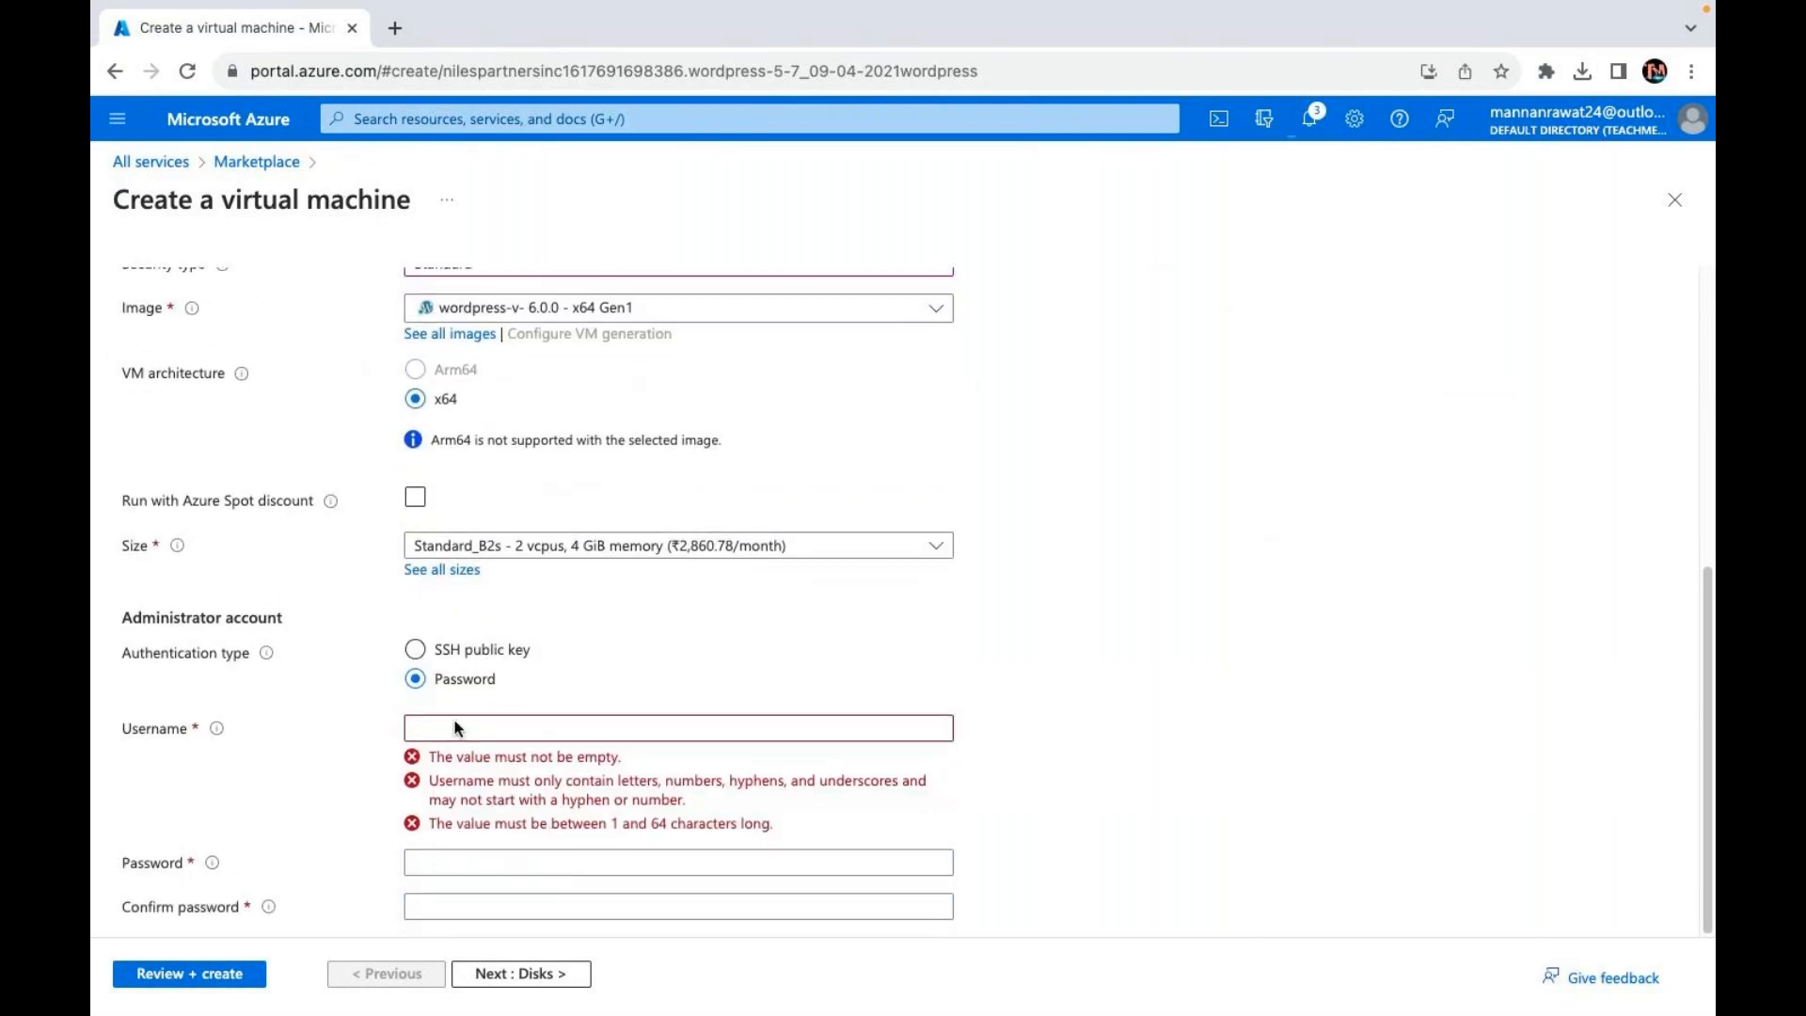
left_click(458, 730)
type("we")
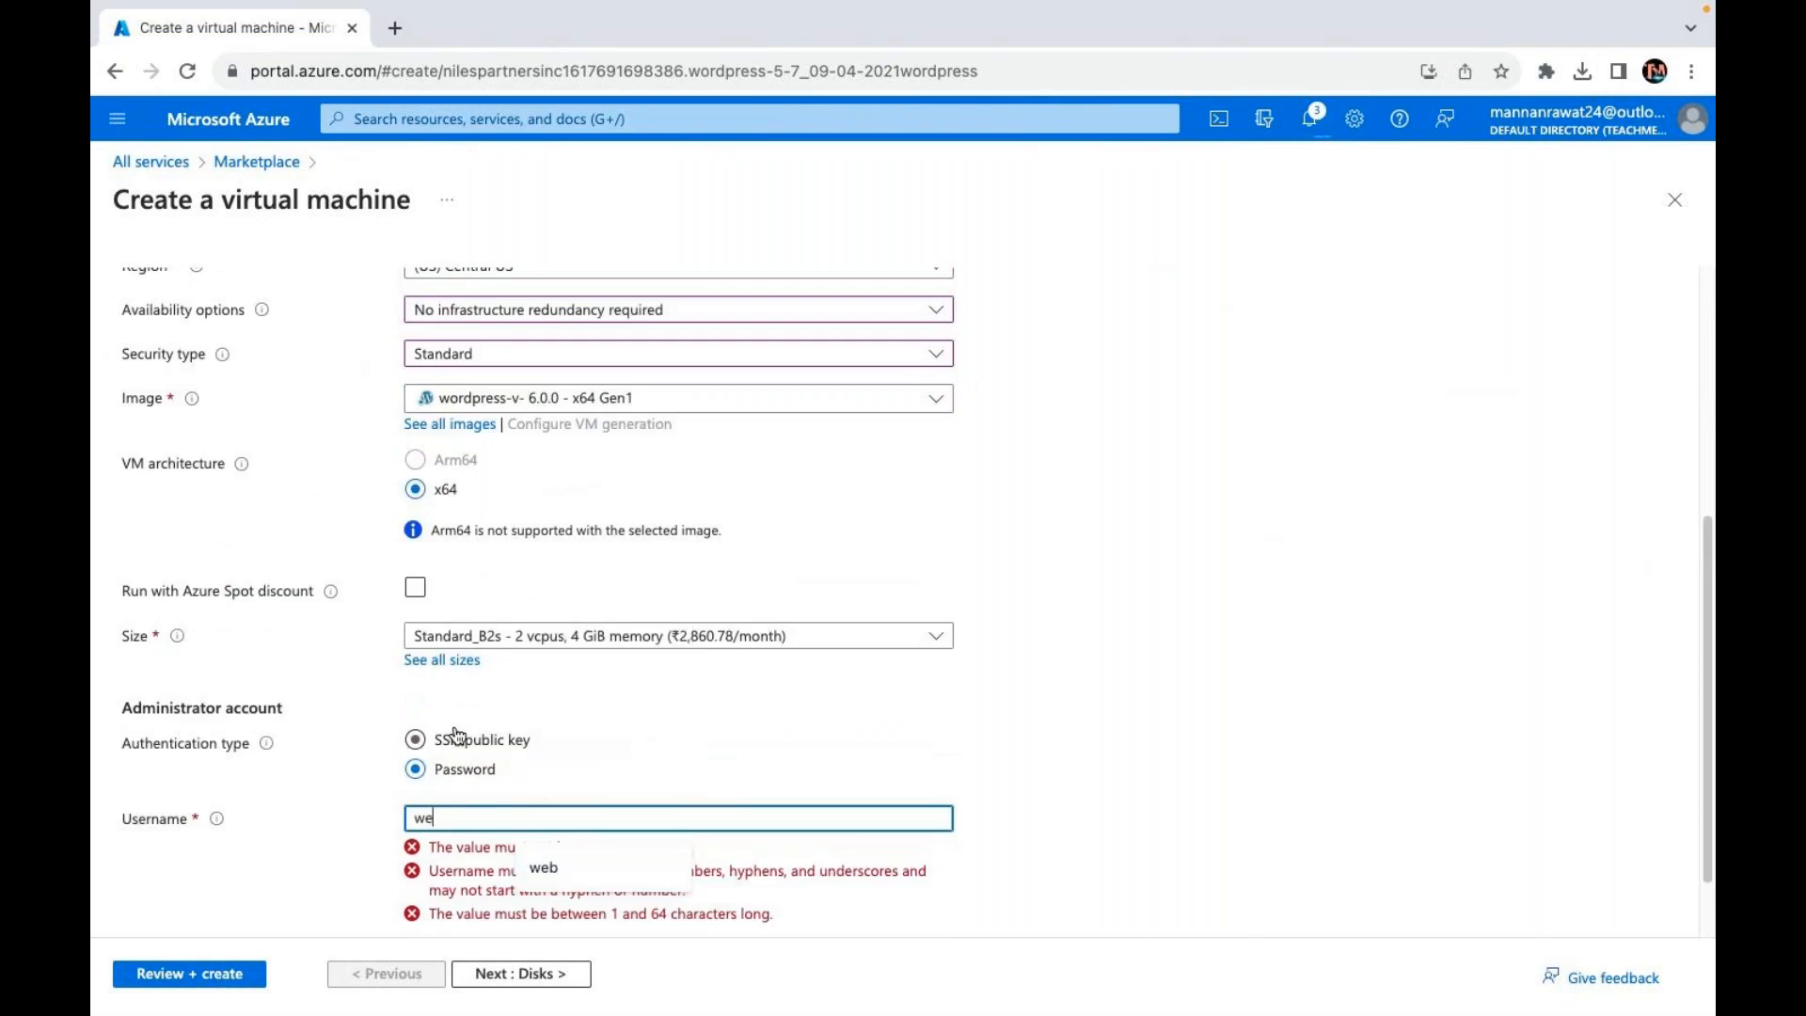
type("b")
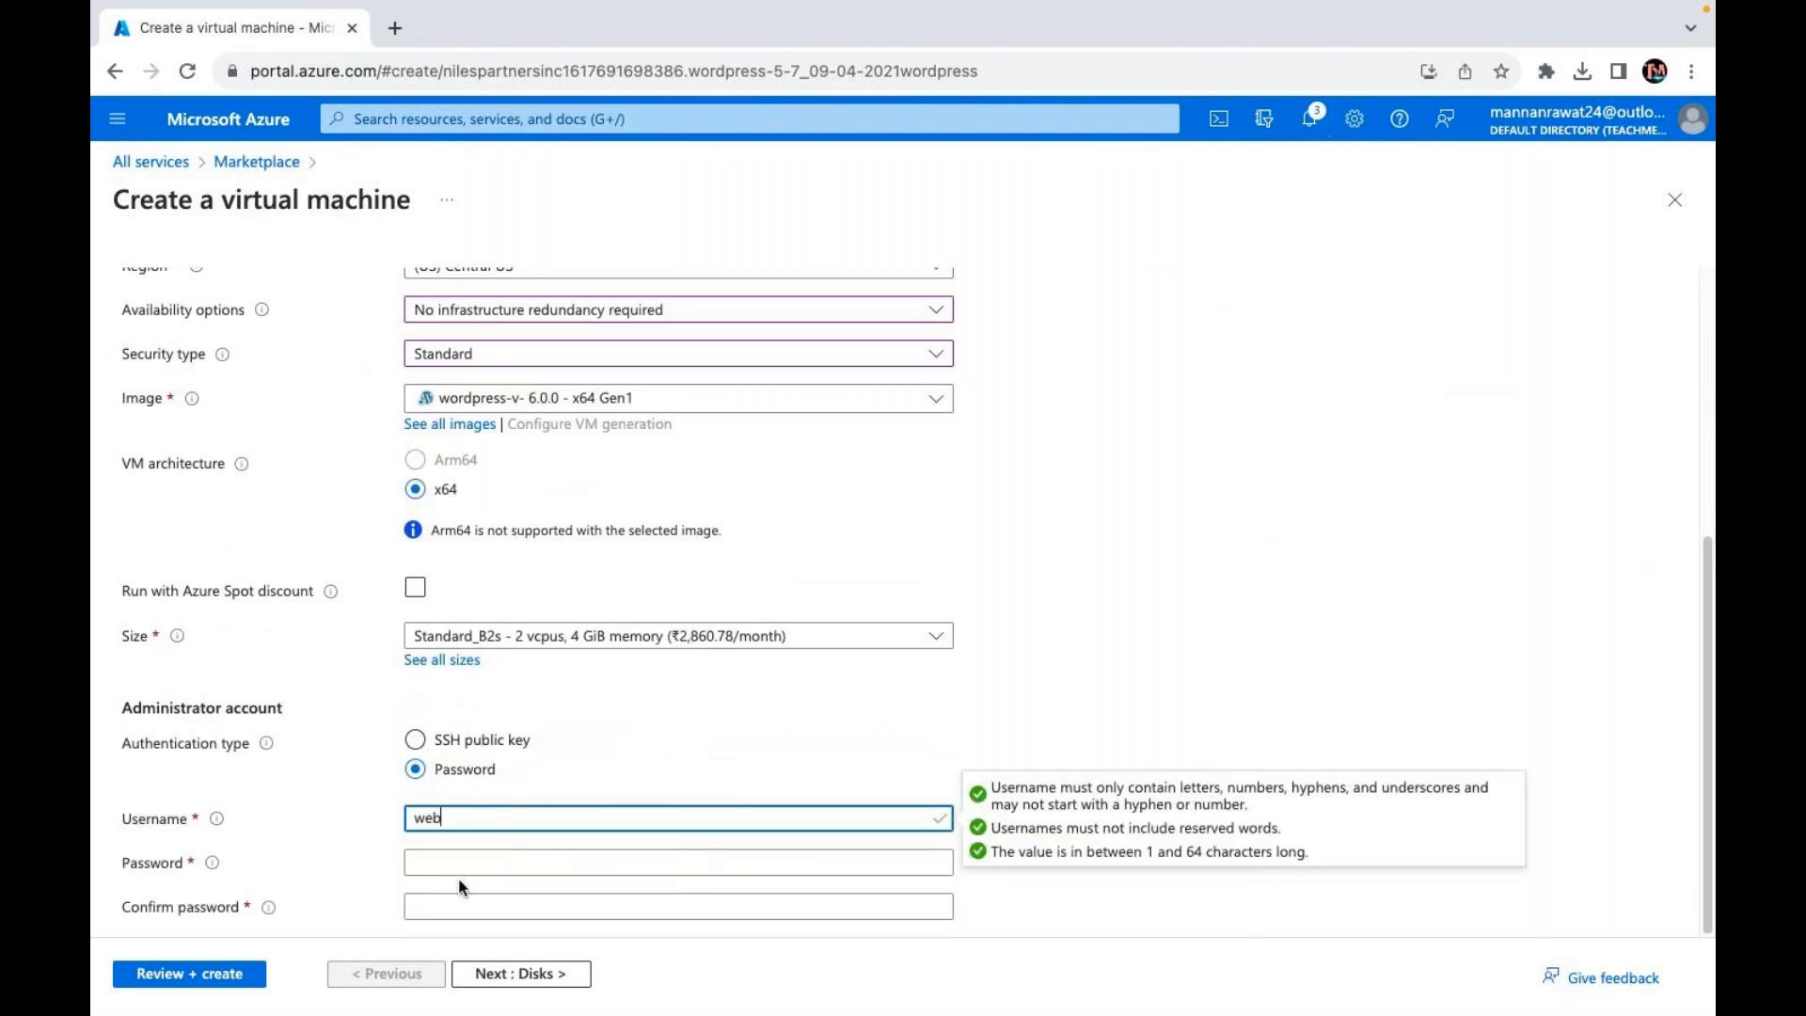
left_click(463, 861)
left_click(467, 862)
type("•••")
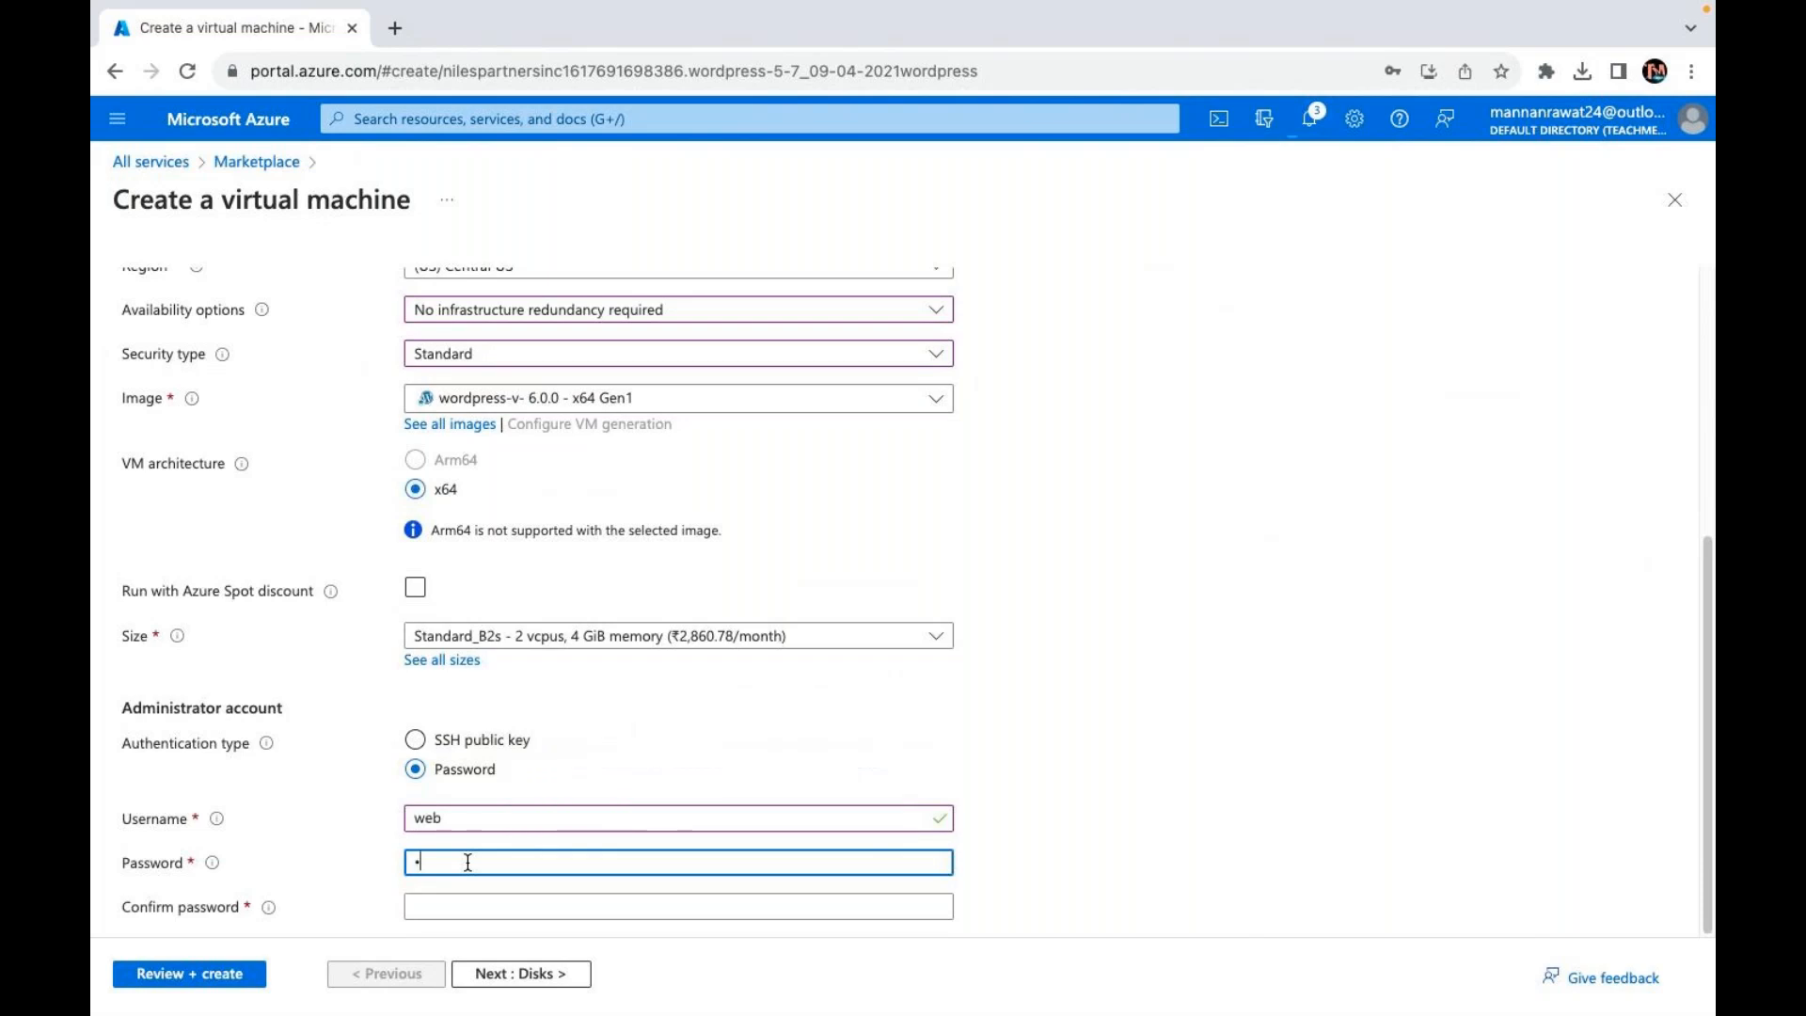
type("••••••••")
key("Tab")
type("•••••••••••••")
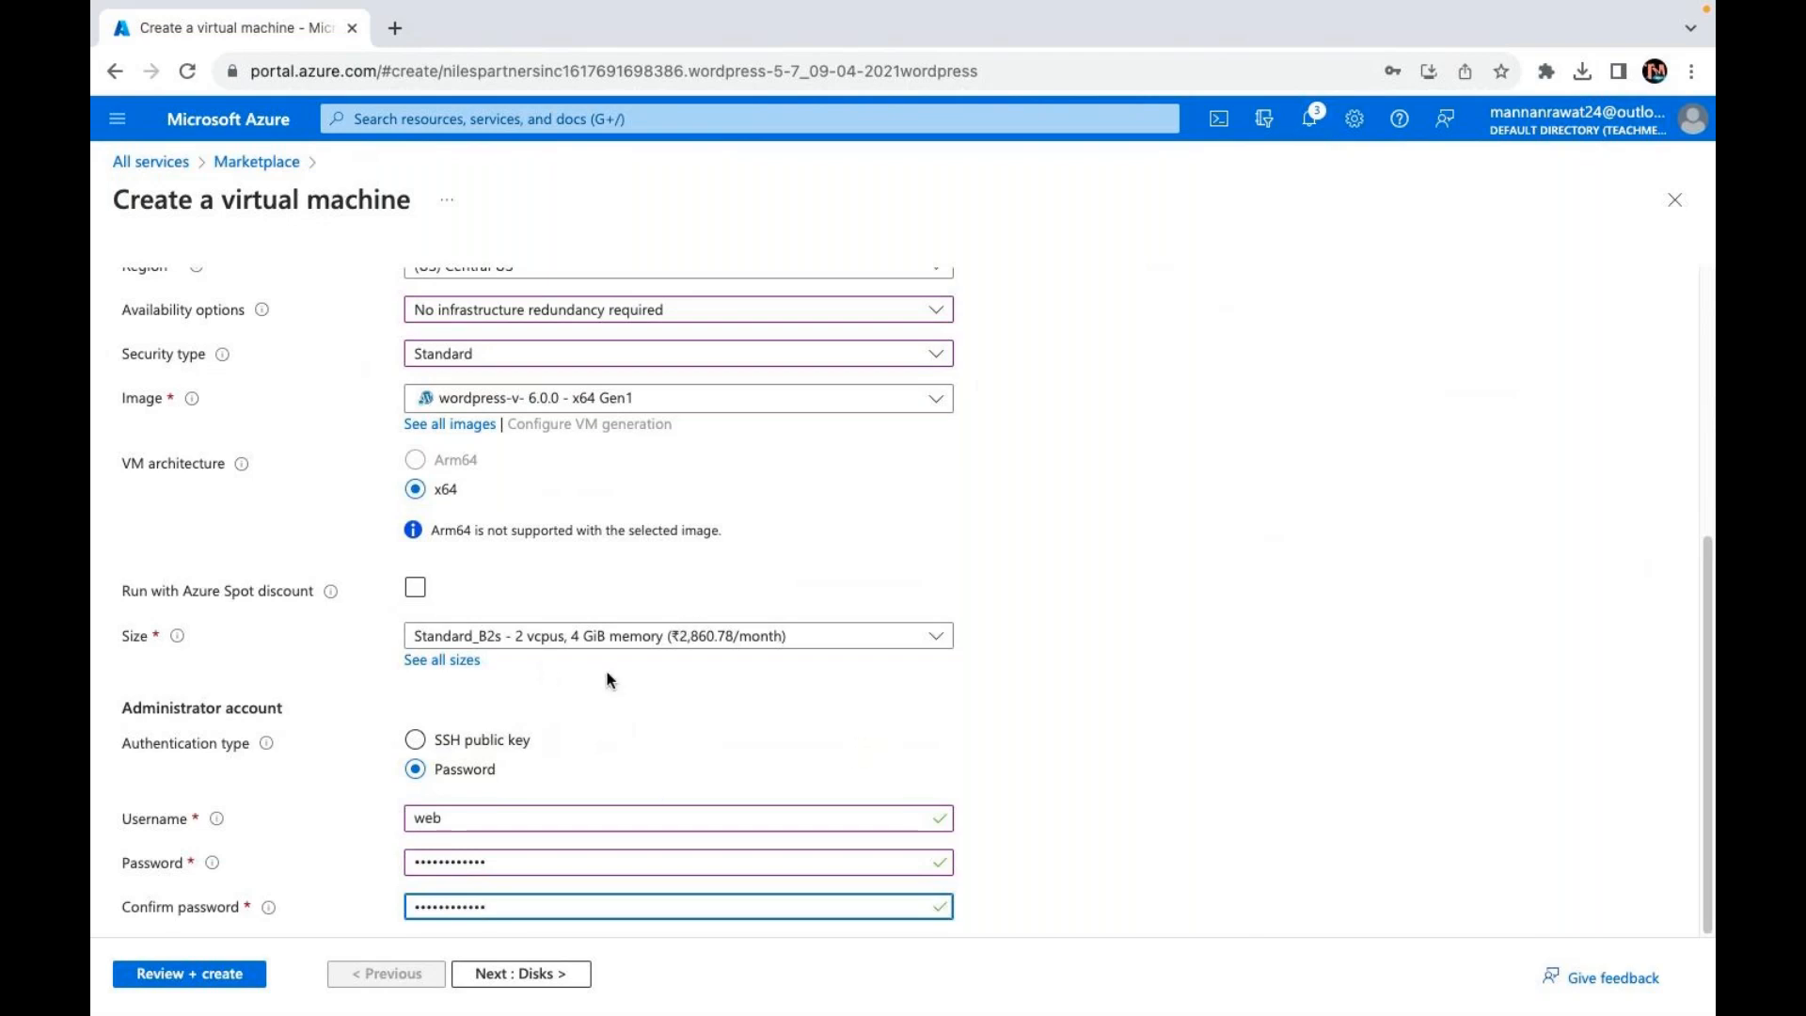
Step: Advance through the Disks, Networking, Management and Monitoring tabs, leaving all defaults unchanged
left_click(524, 979)
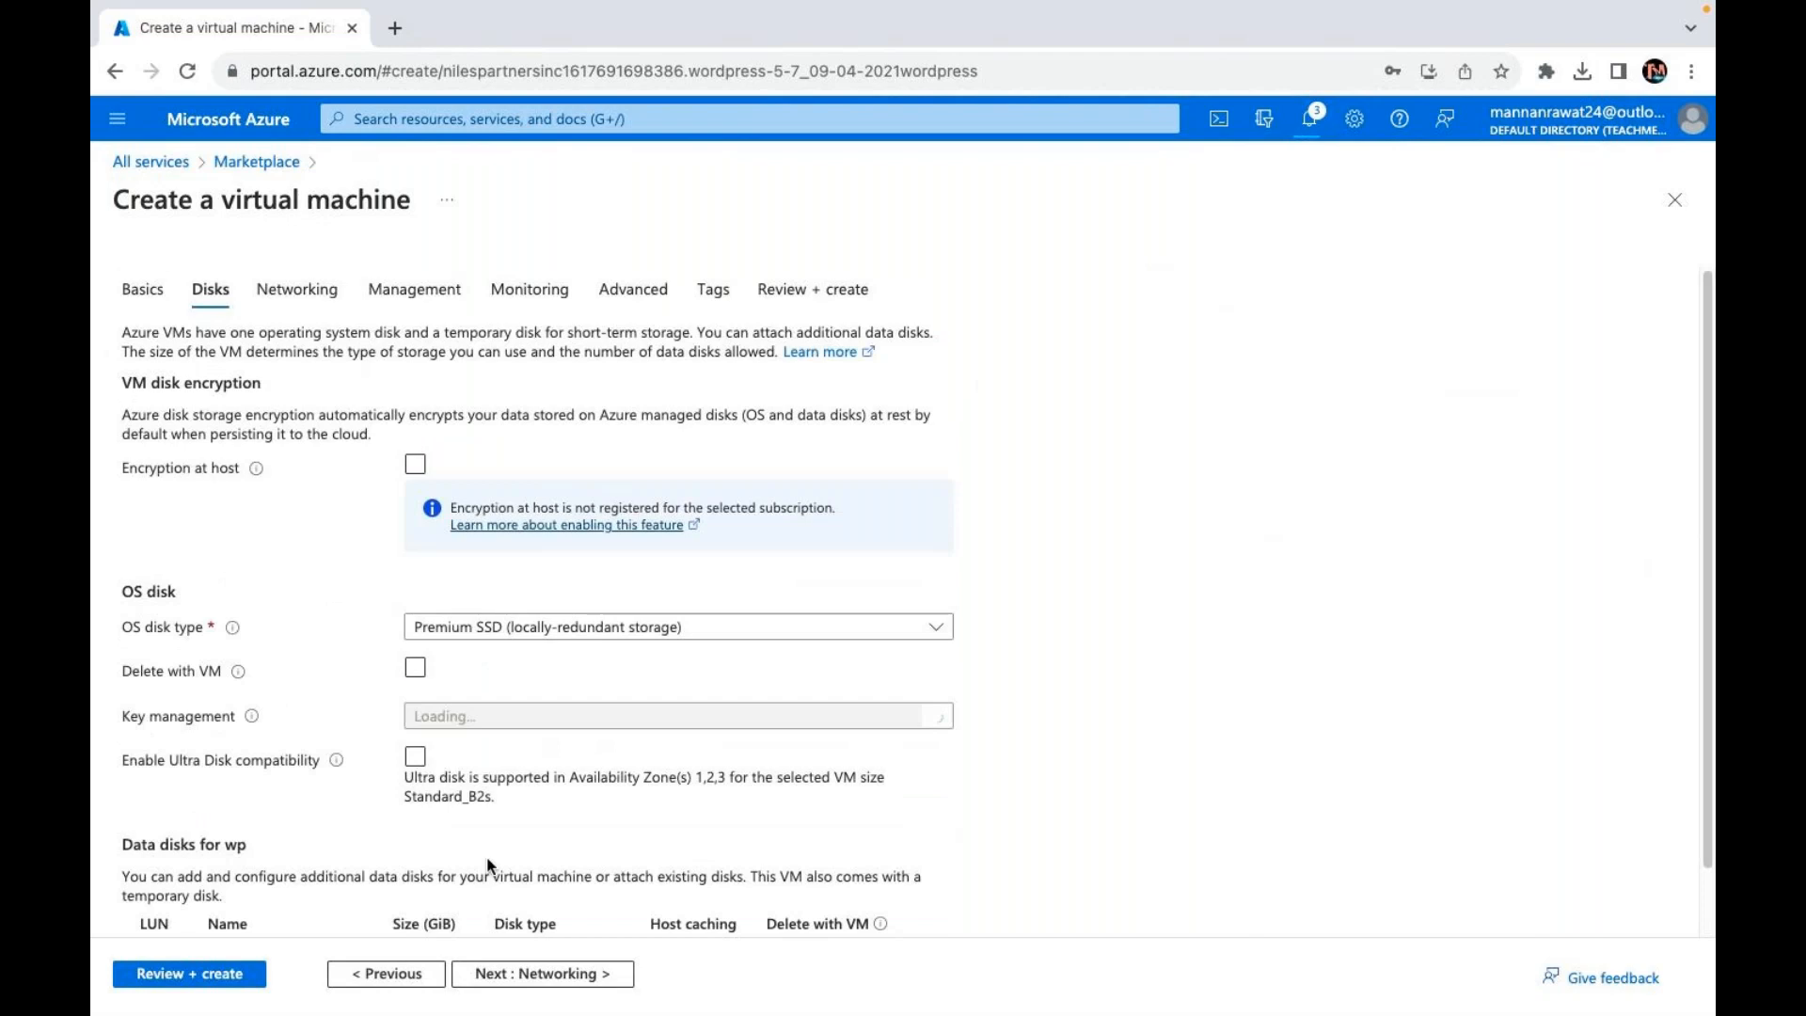
left_click(536, 975)
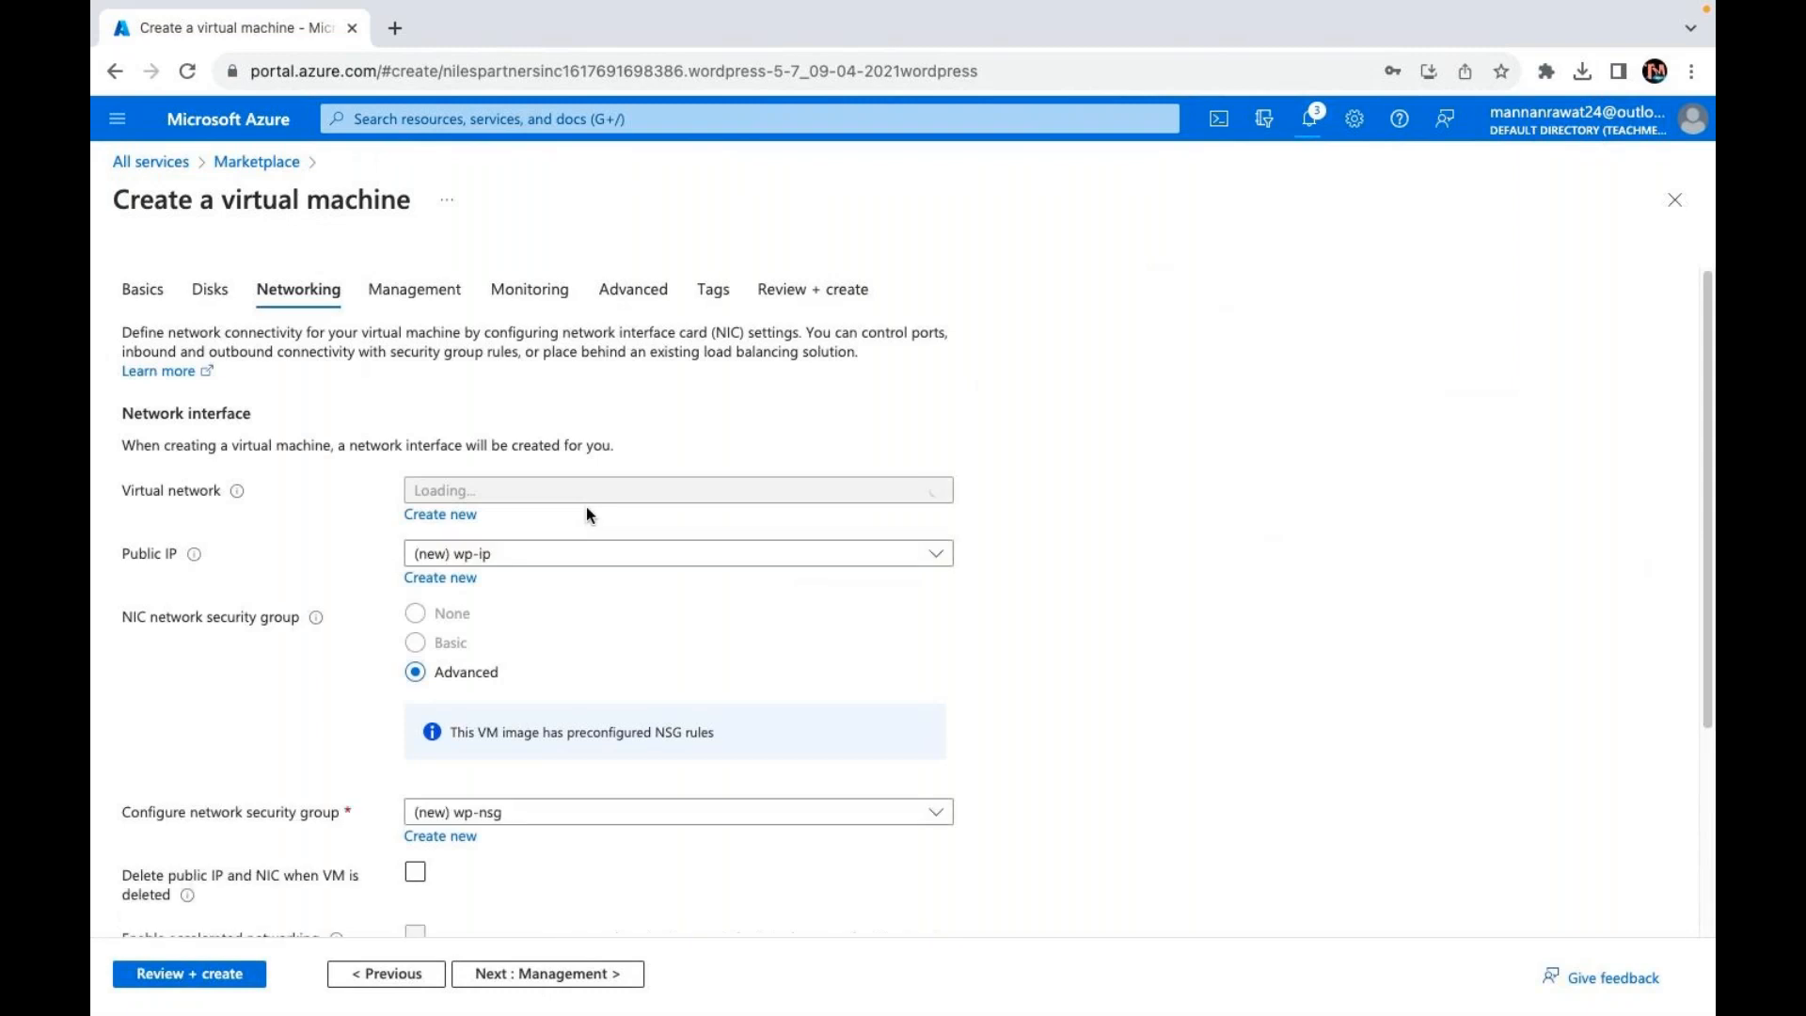
scroll(544, 703, "down", 3)
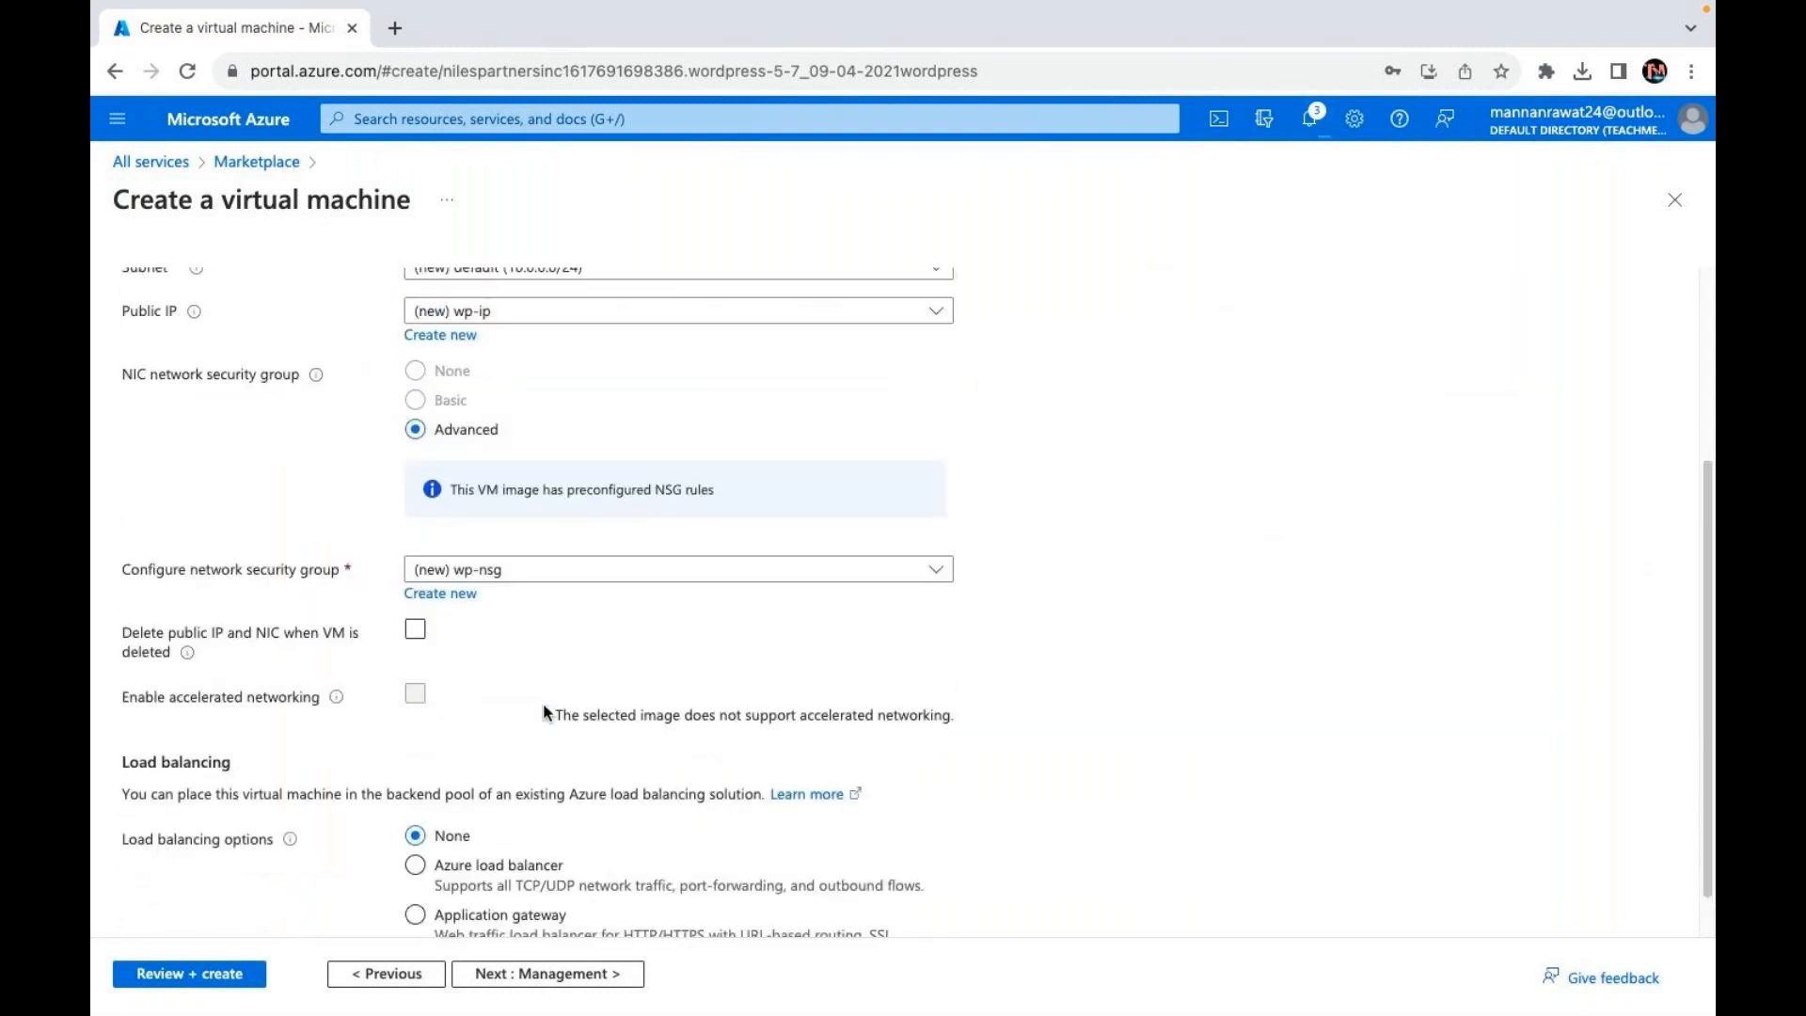
scroll(544, 706, "up", 3)
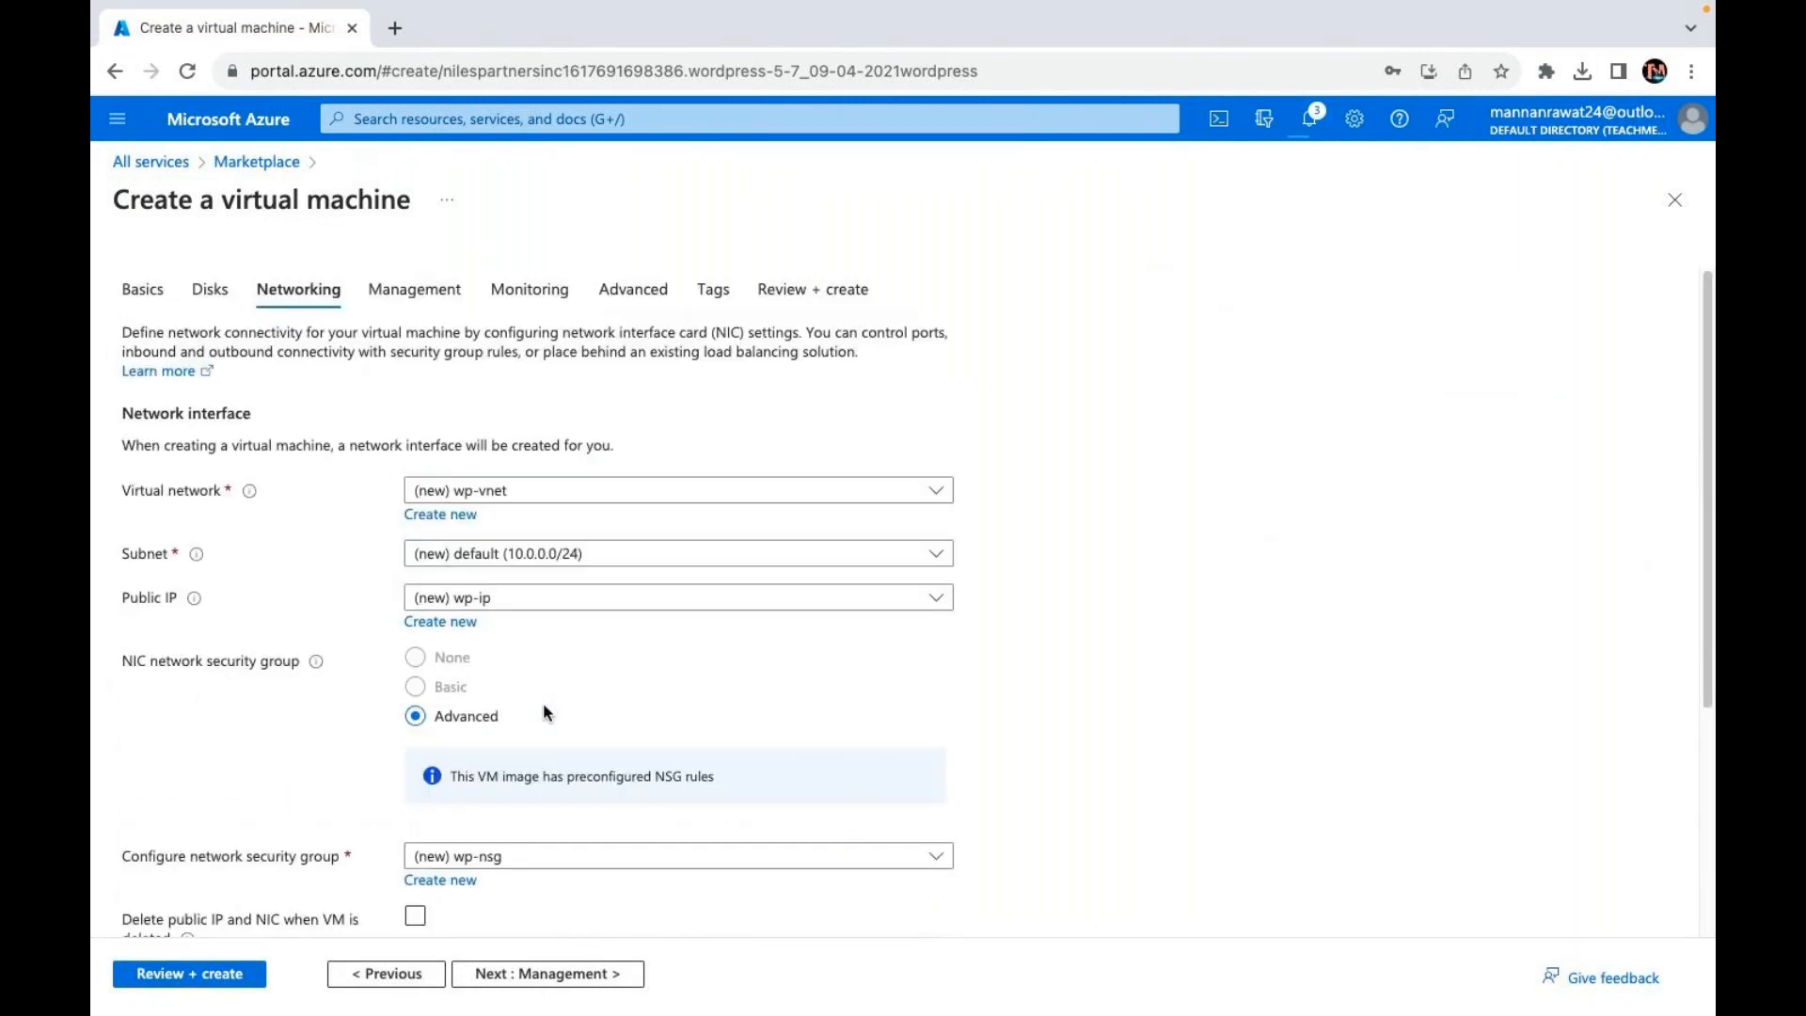
scroll(552, 809, "down", 2)
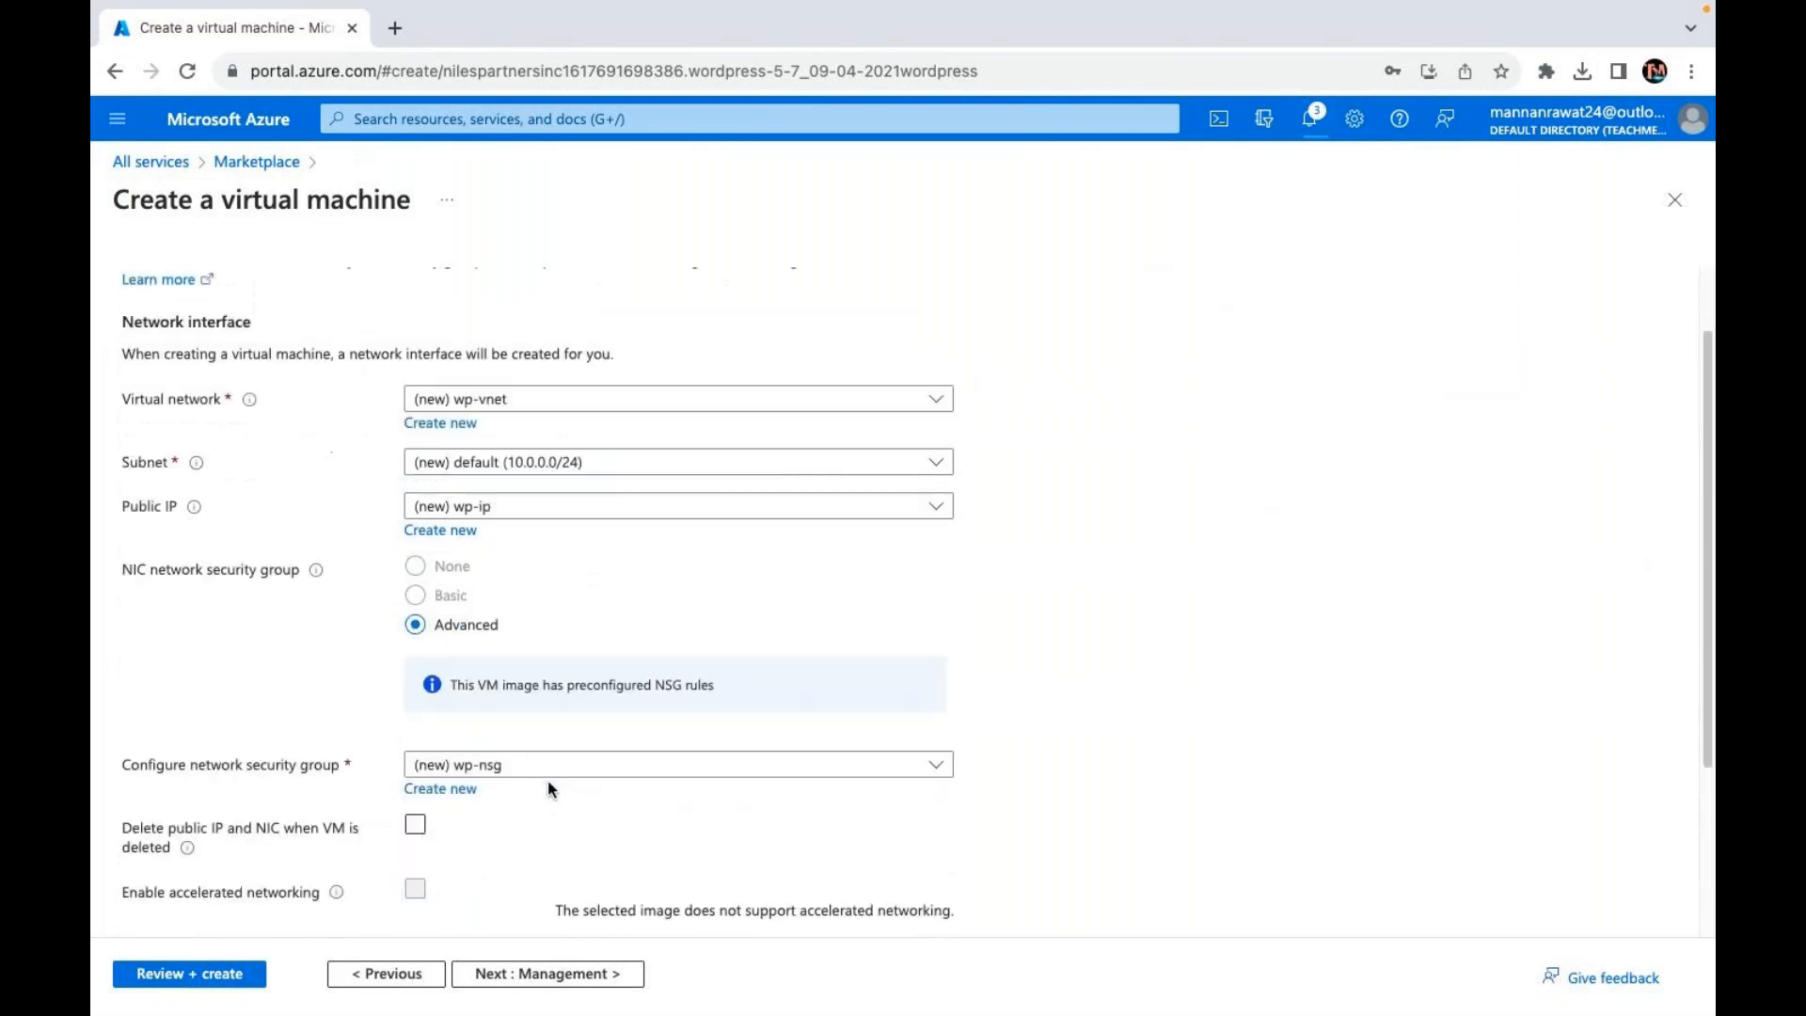
left_click(603, 733)
scroll(607, 734, "down", 2)
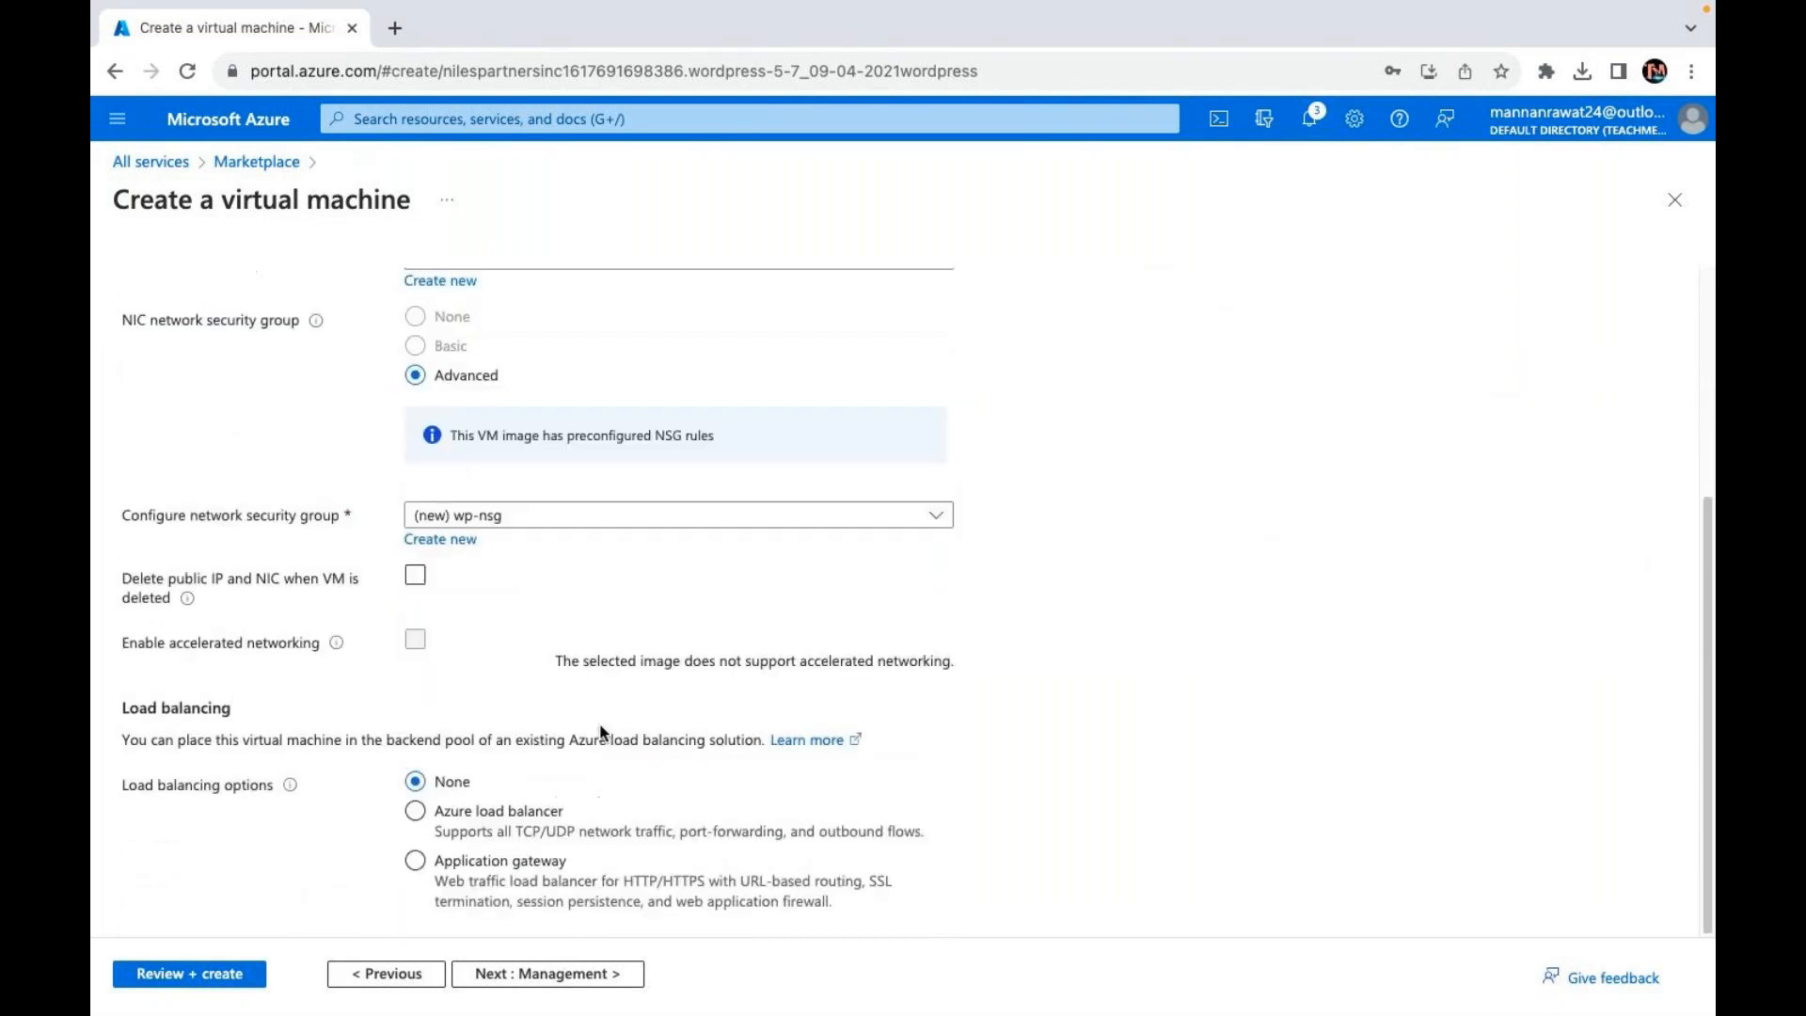
left_click(581, 979)
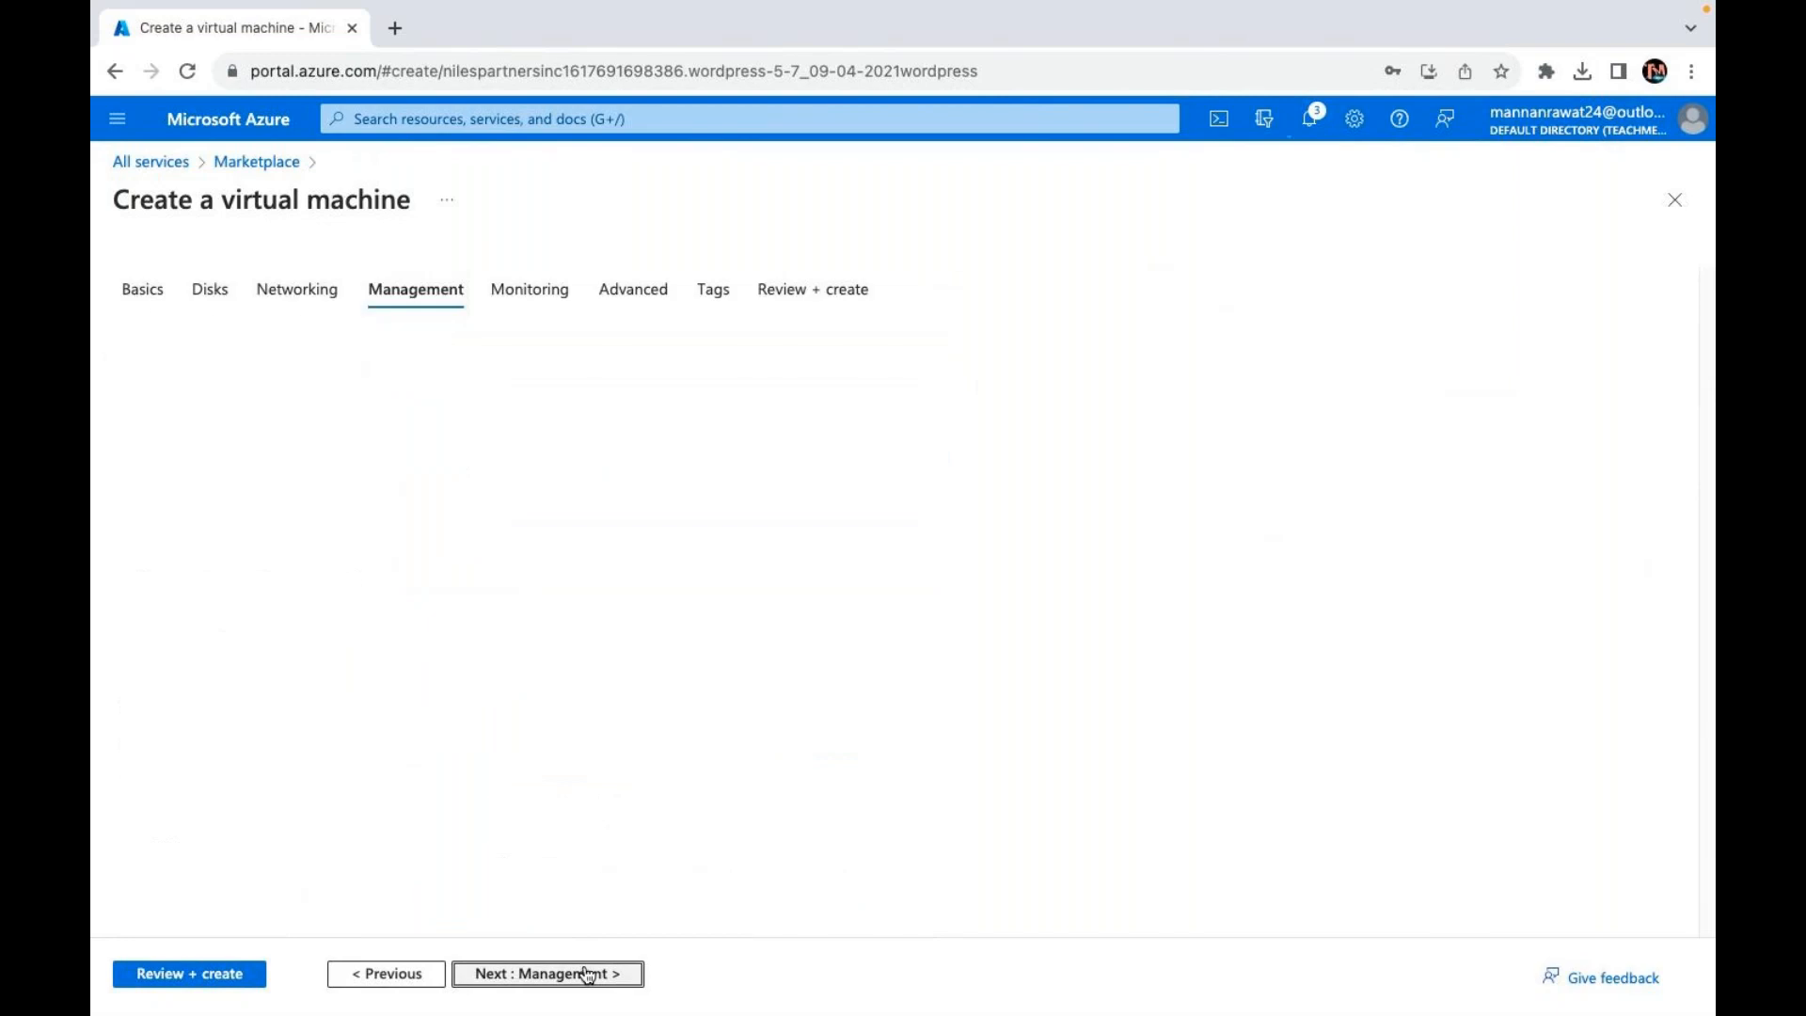
left_click(522, 975)
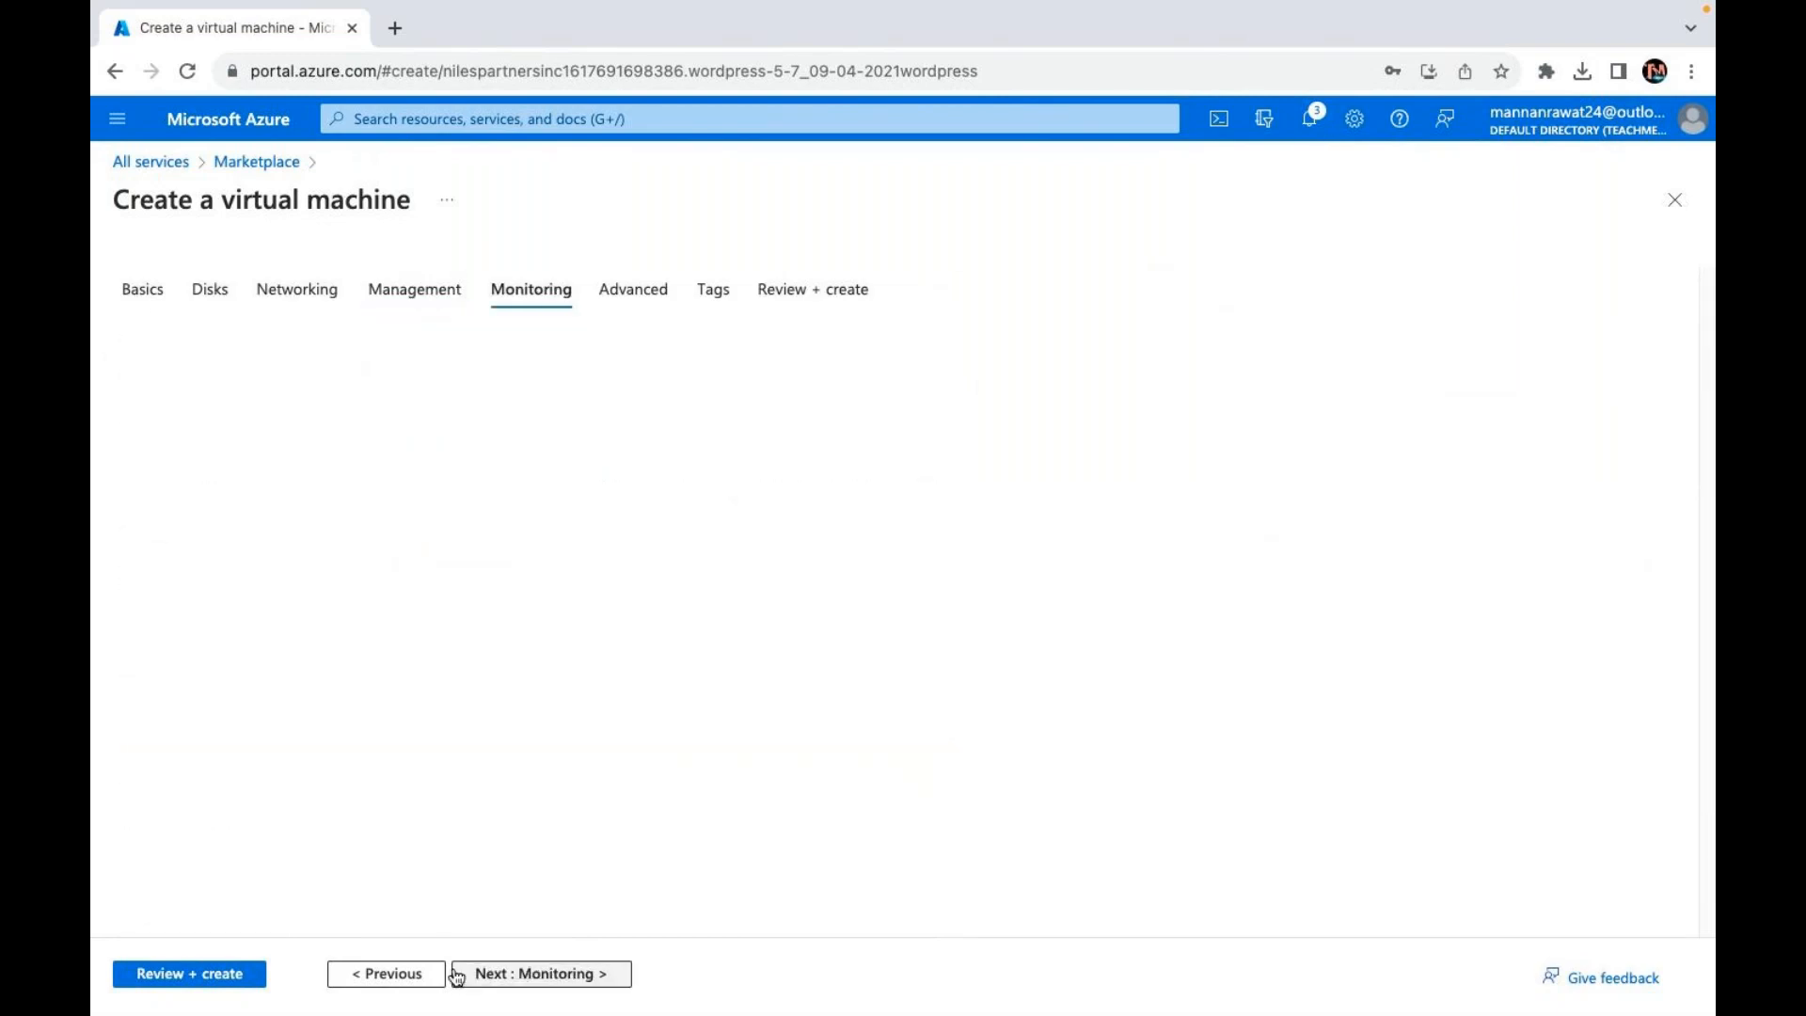
Step: Return to the Basics tab showing VM wp in Central US, size Standard_B2s
left_click(143, 290)
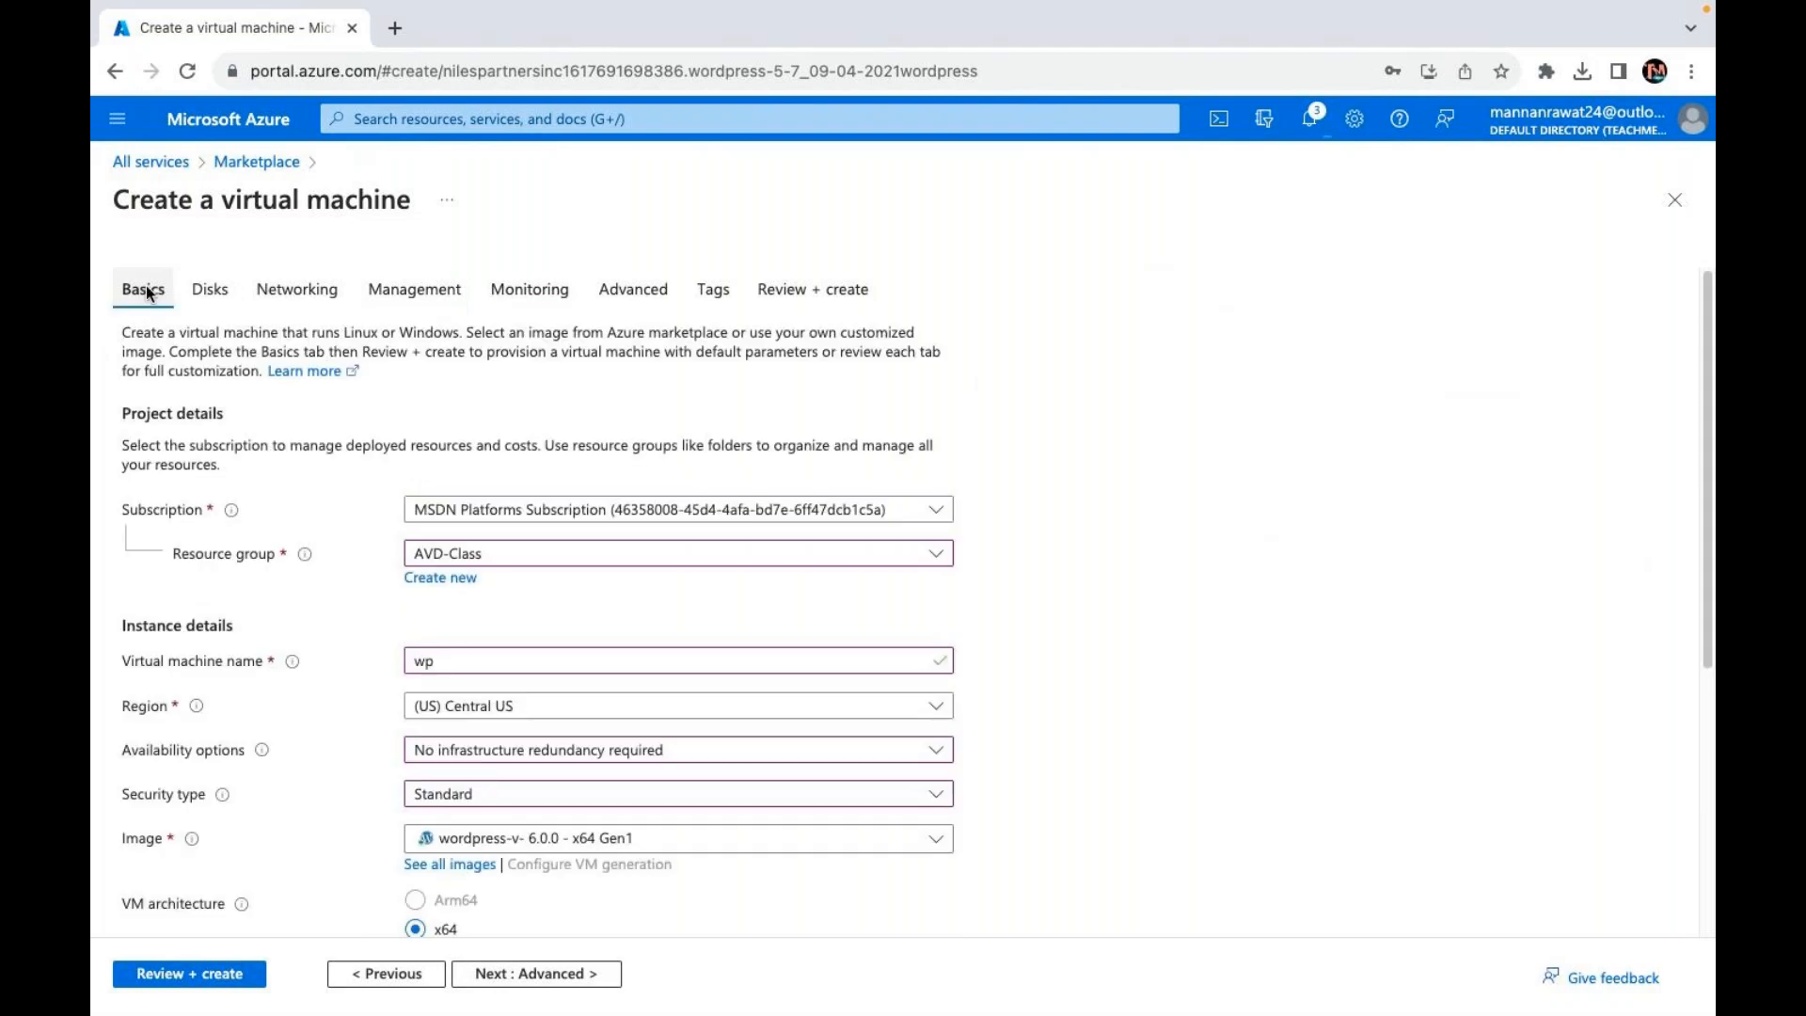
scroll(552, 781, "down", 3)
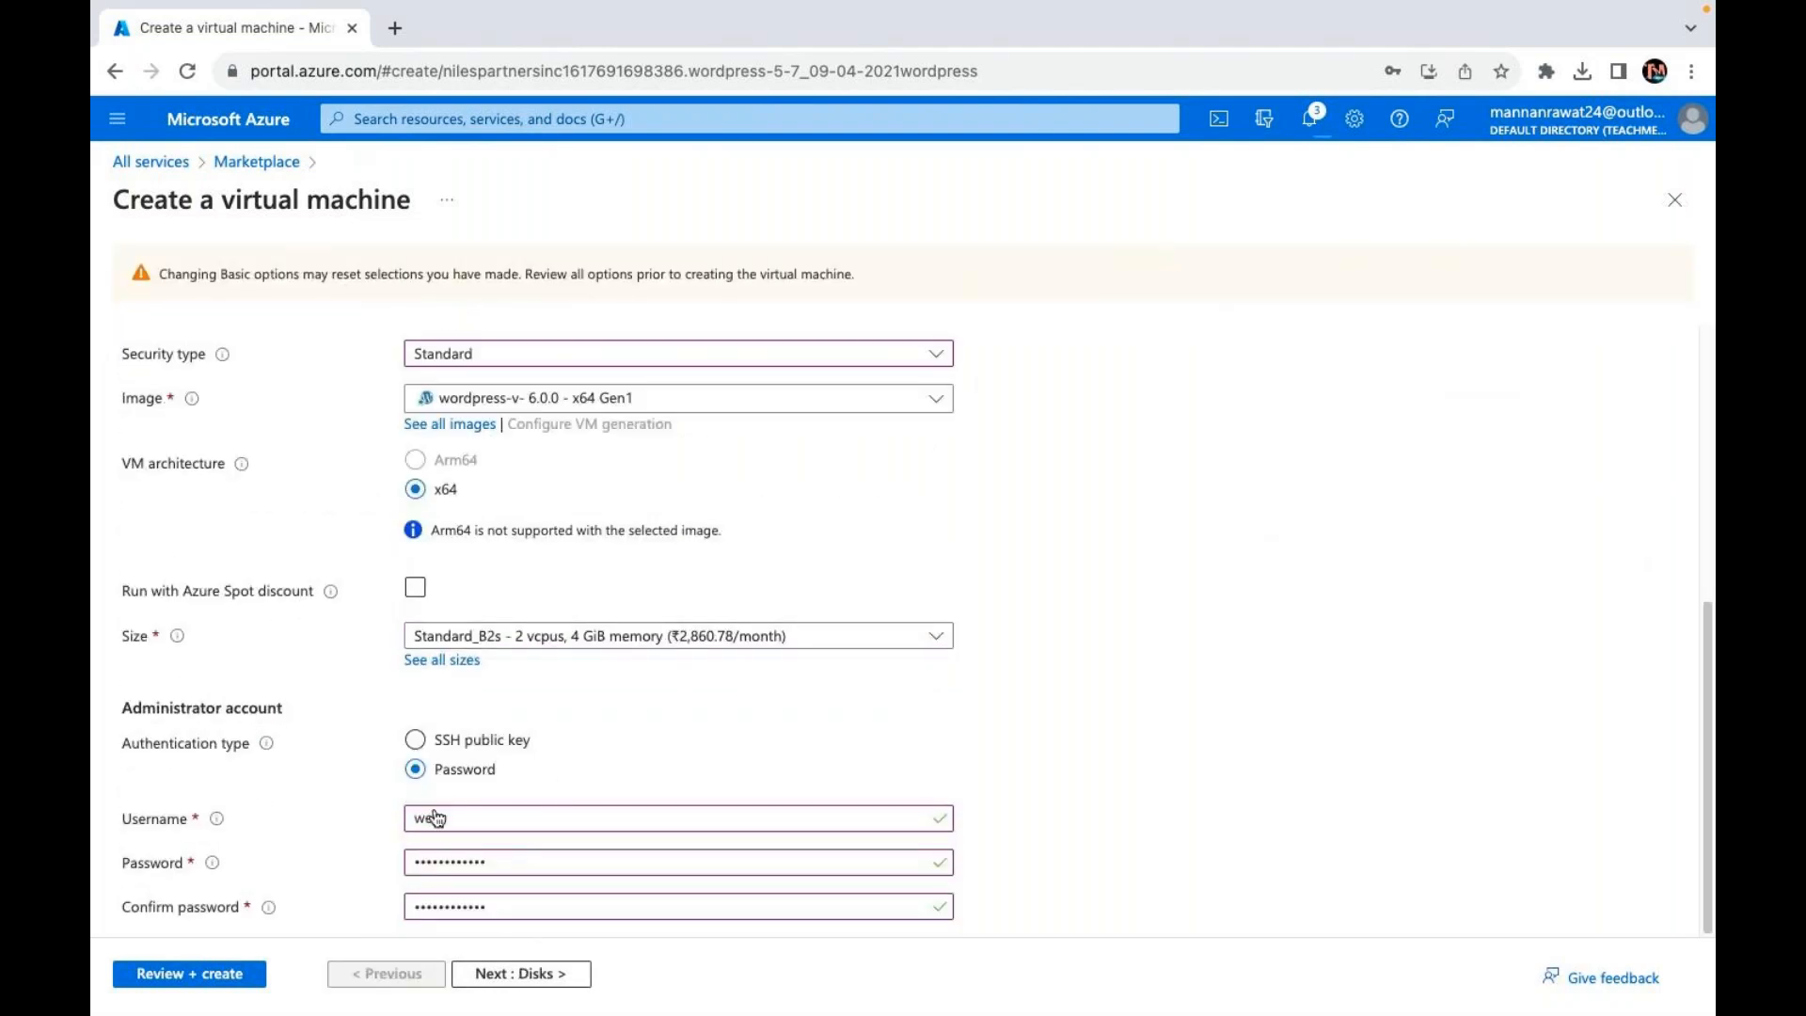
scroll(476, 897, "up", 1)
scroll(476, 896, "up", 4)
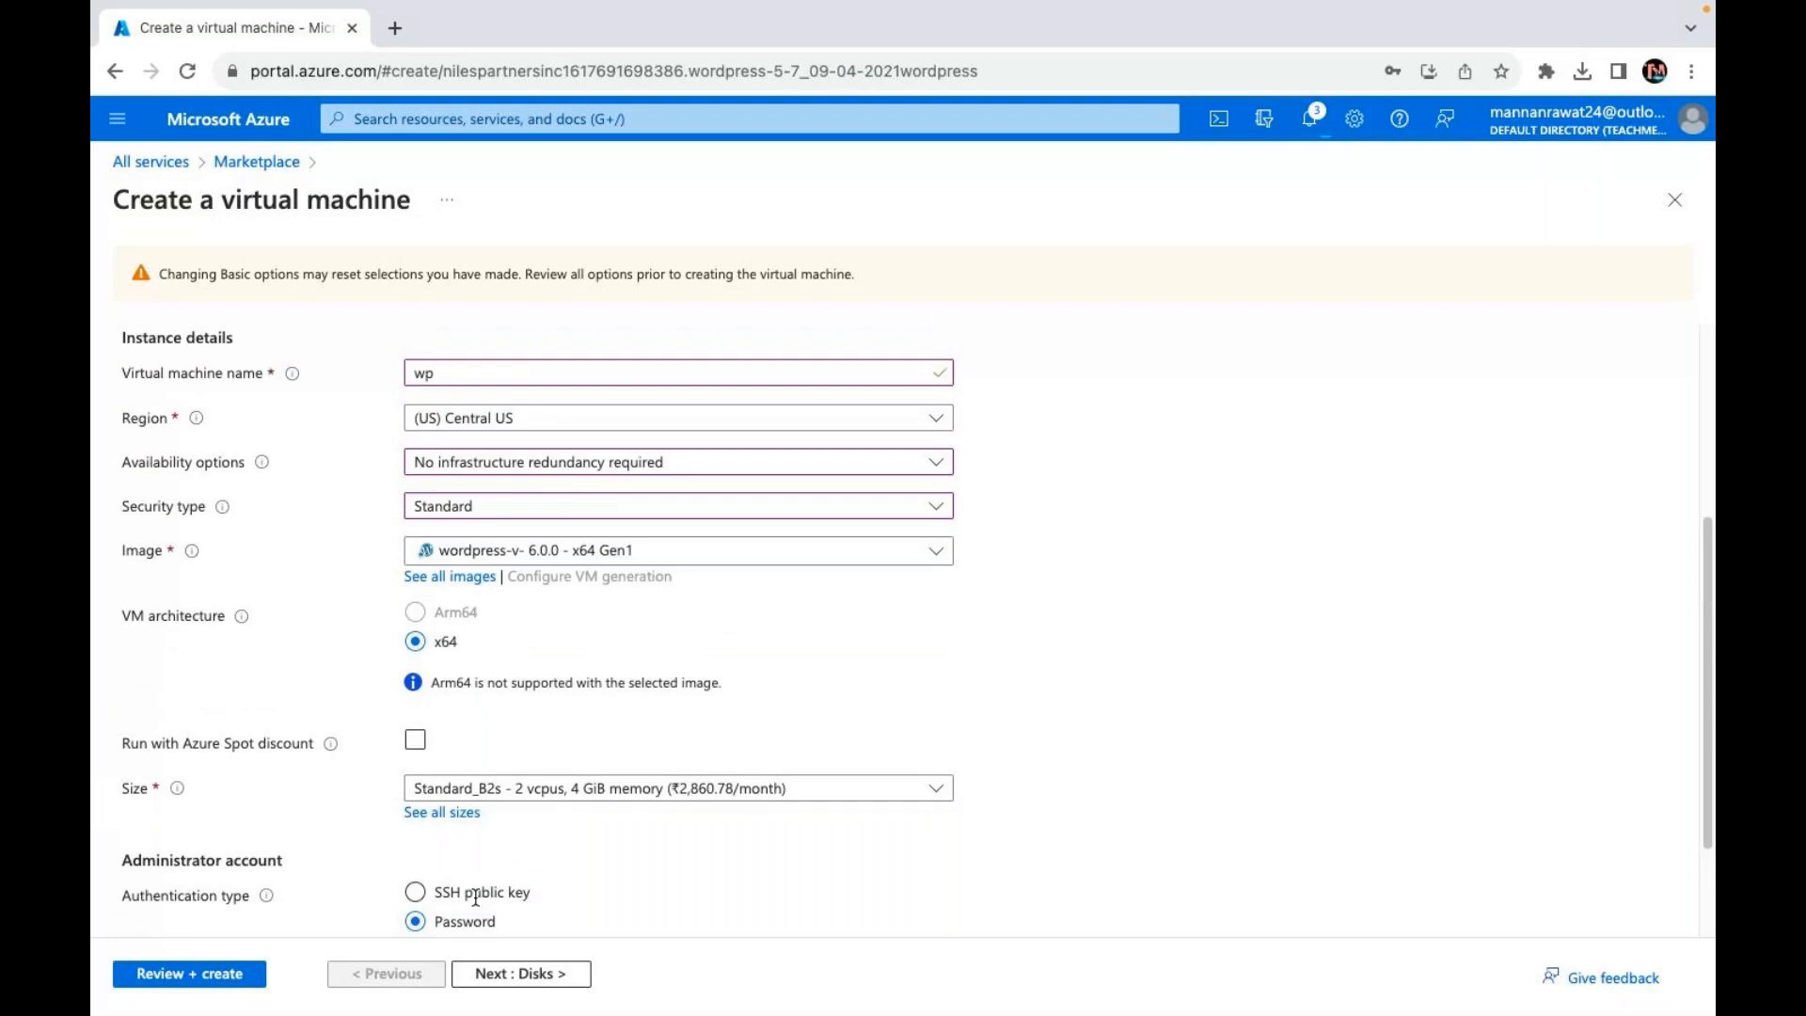
Step: Pass validation, then create the WordPress VM and wait for deployment to succeed in AVD-Class
left_click(197, 978)
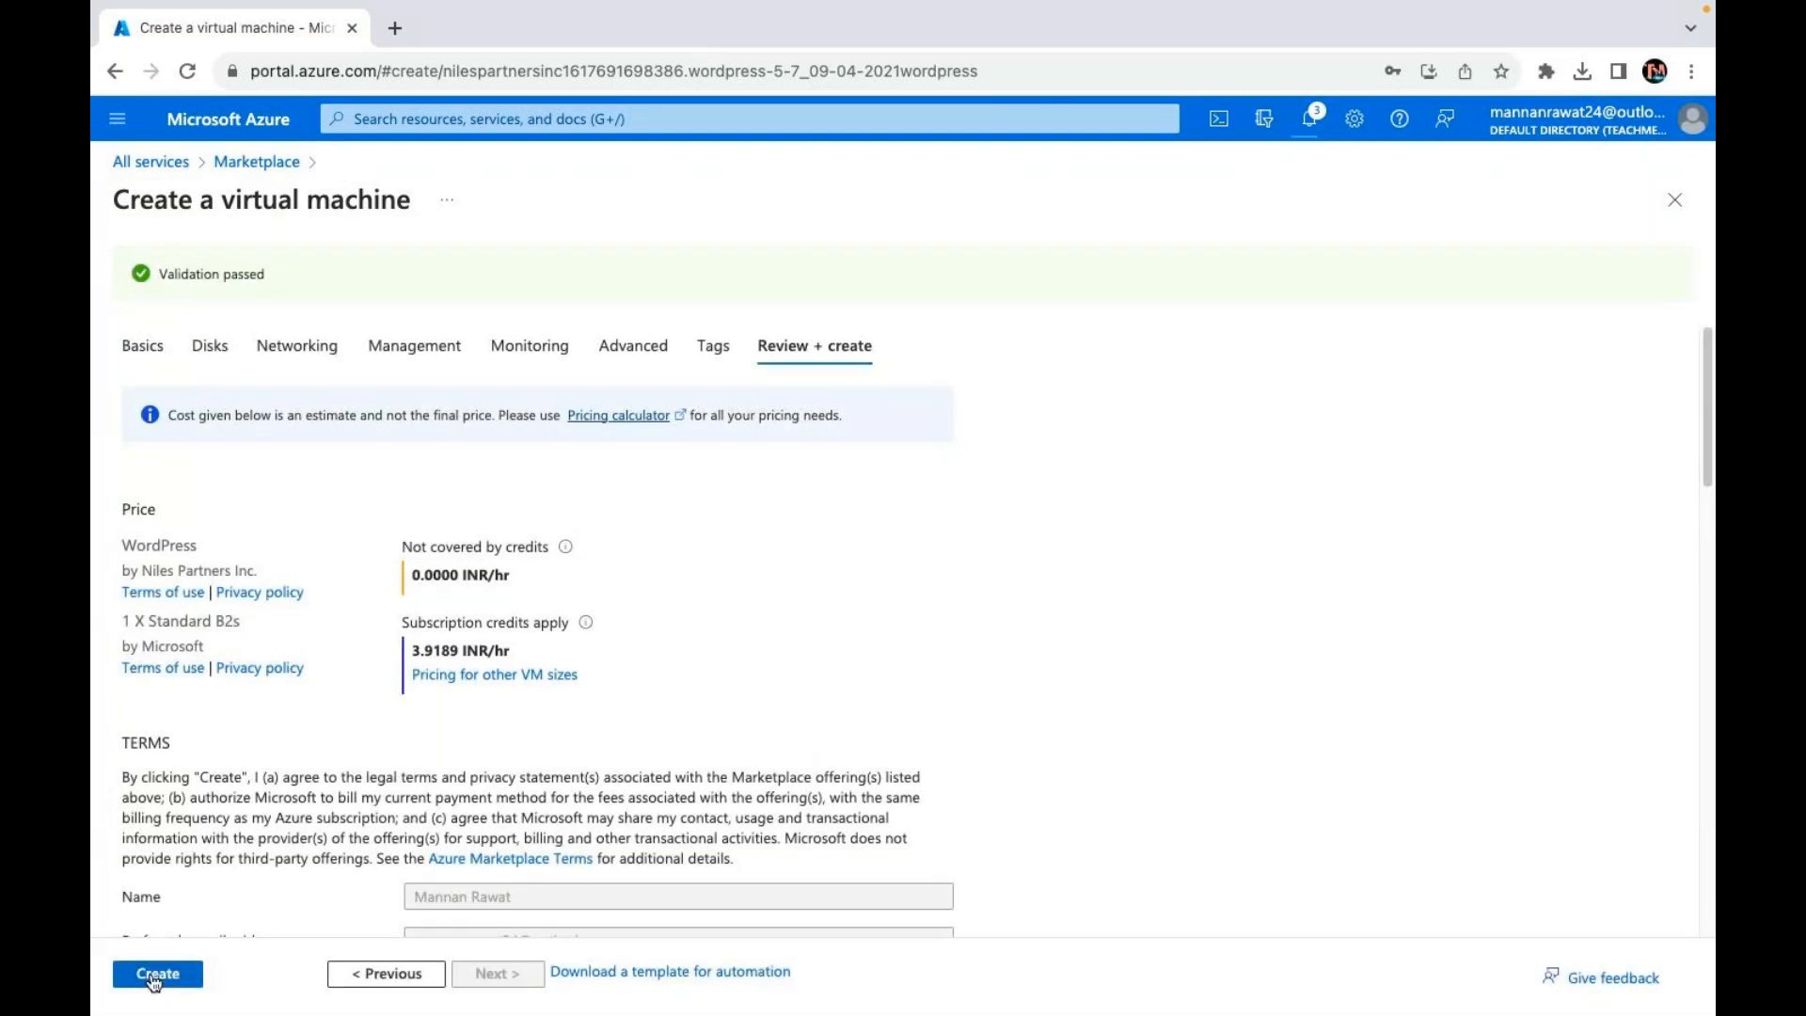
left_click(154, 978)
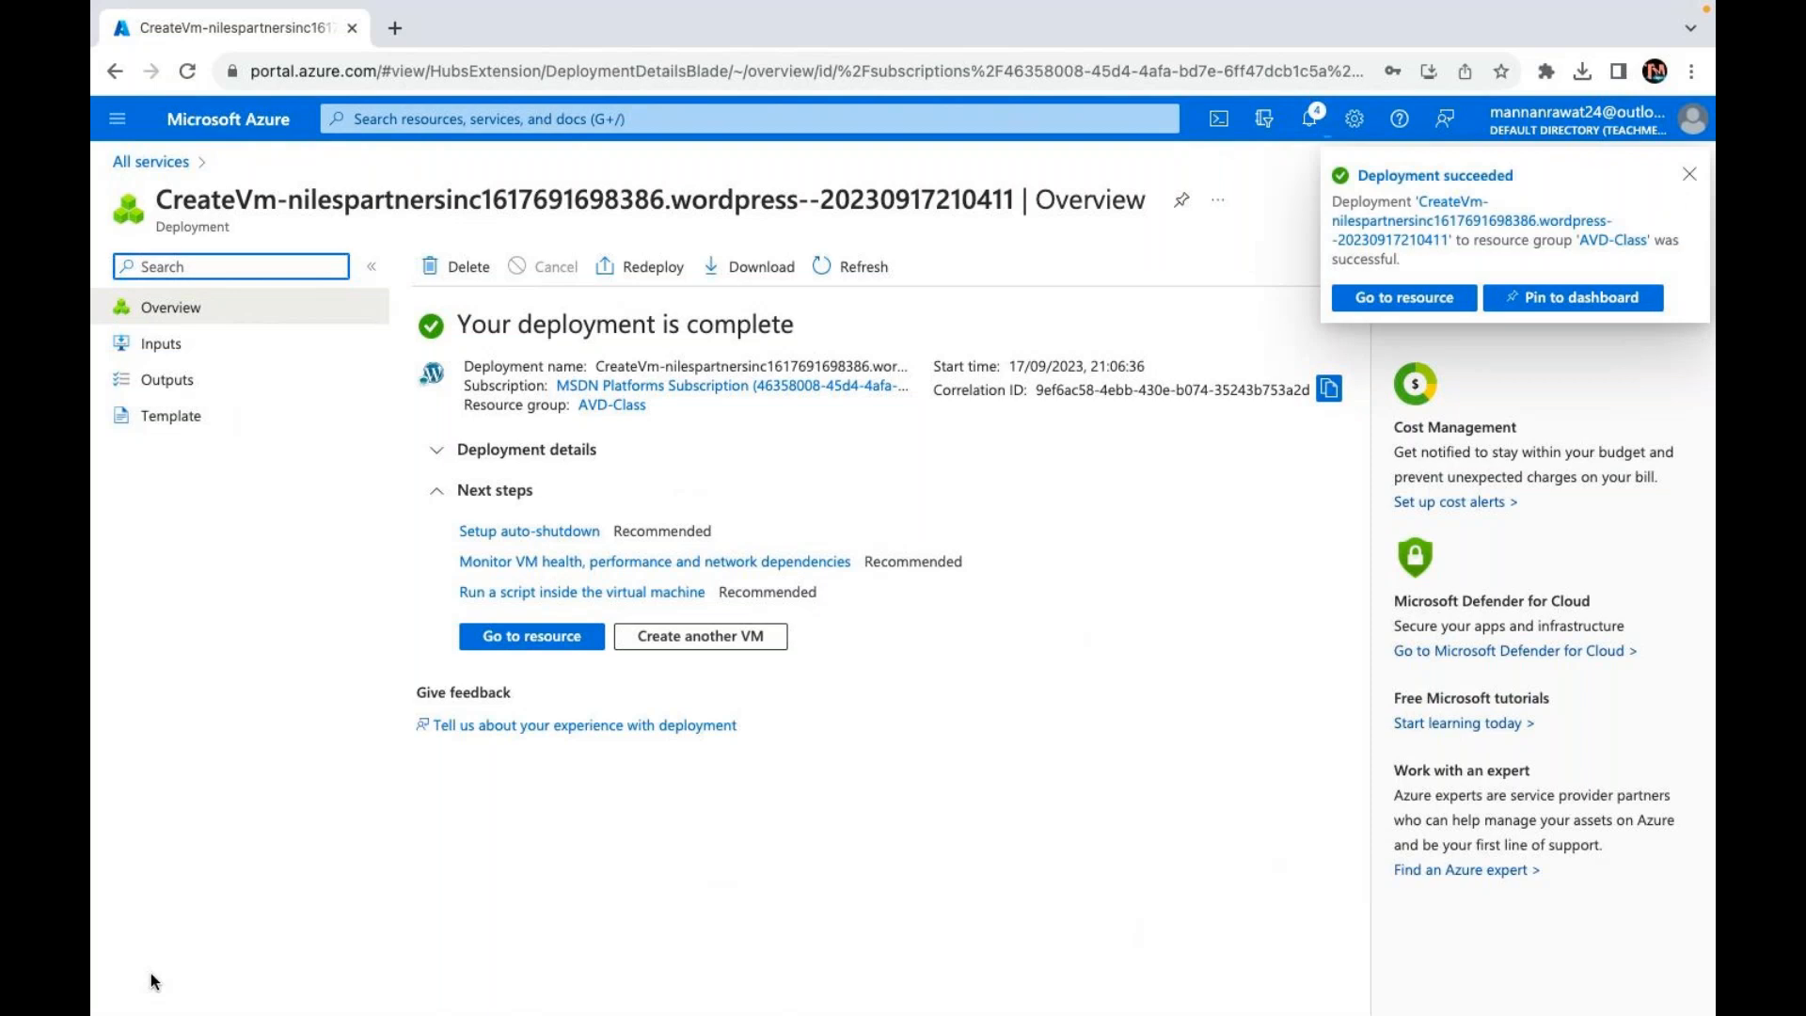
Step: Go to the deployed wp VM, copy its public IP 172.173.117.7, and start a new browser tab
left_click(533, 632)
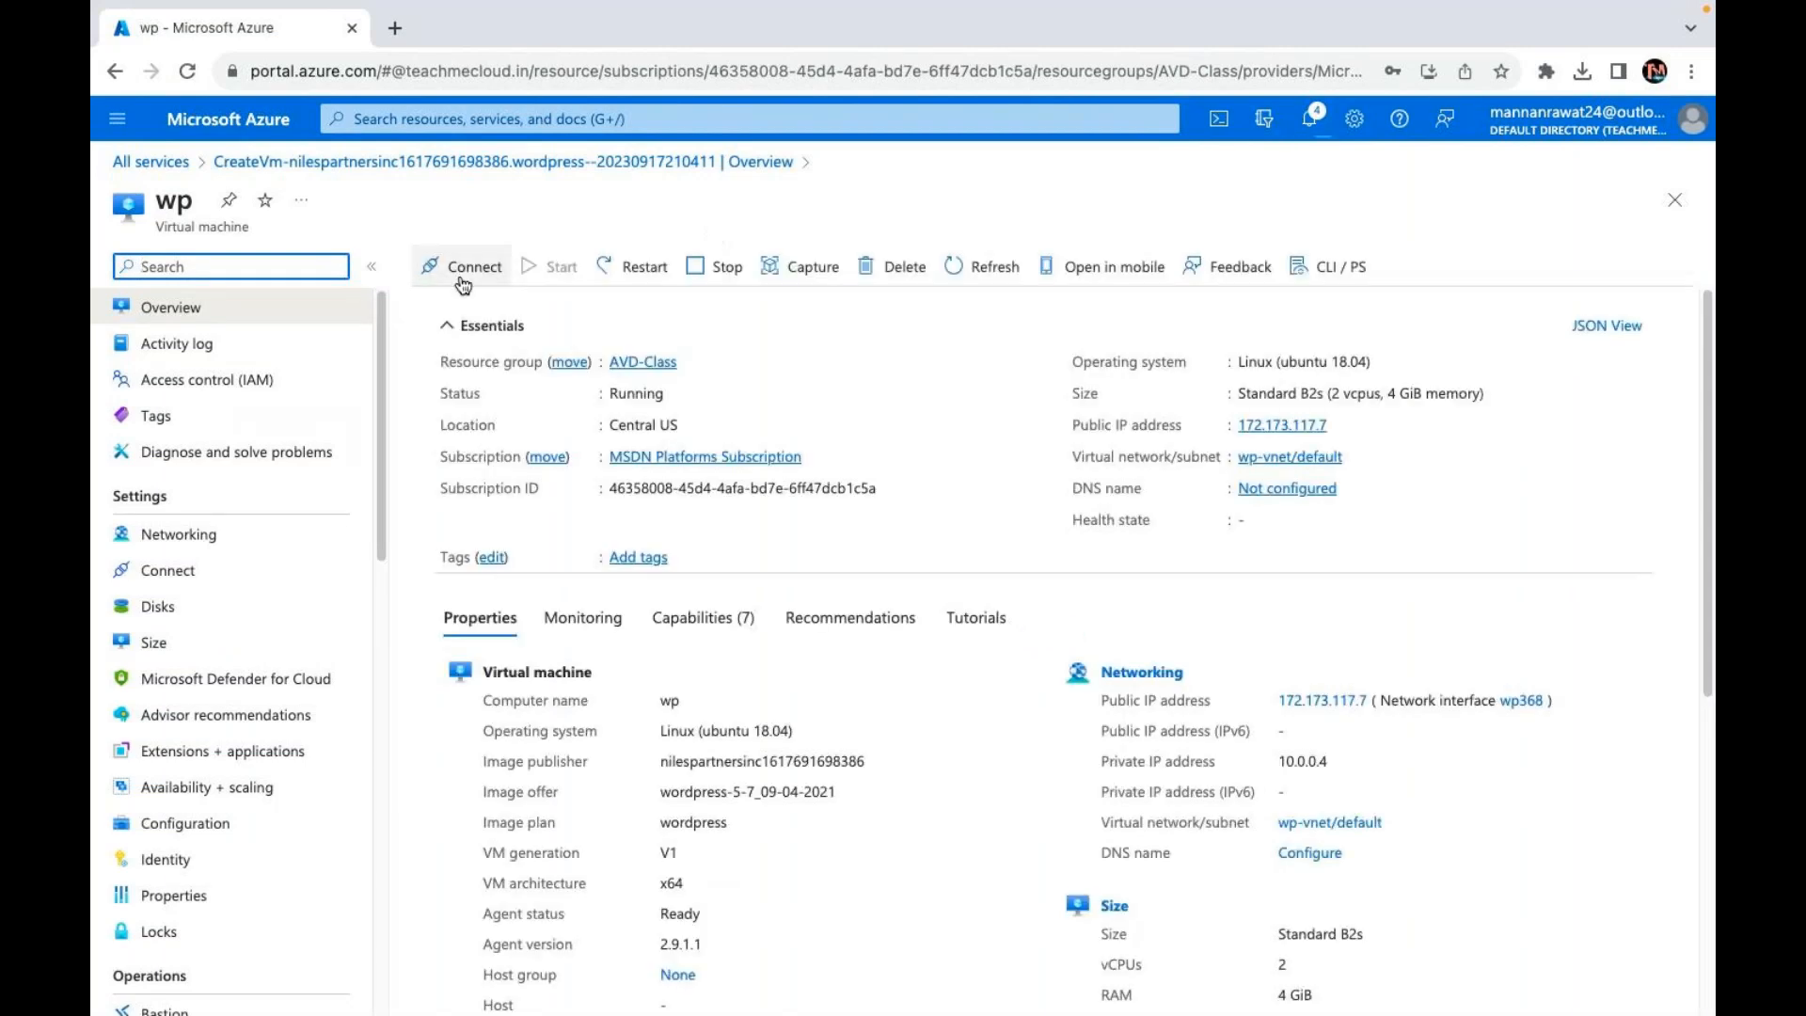
left_click(1340, 424)
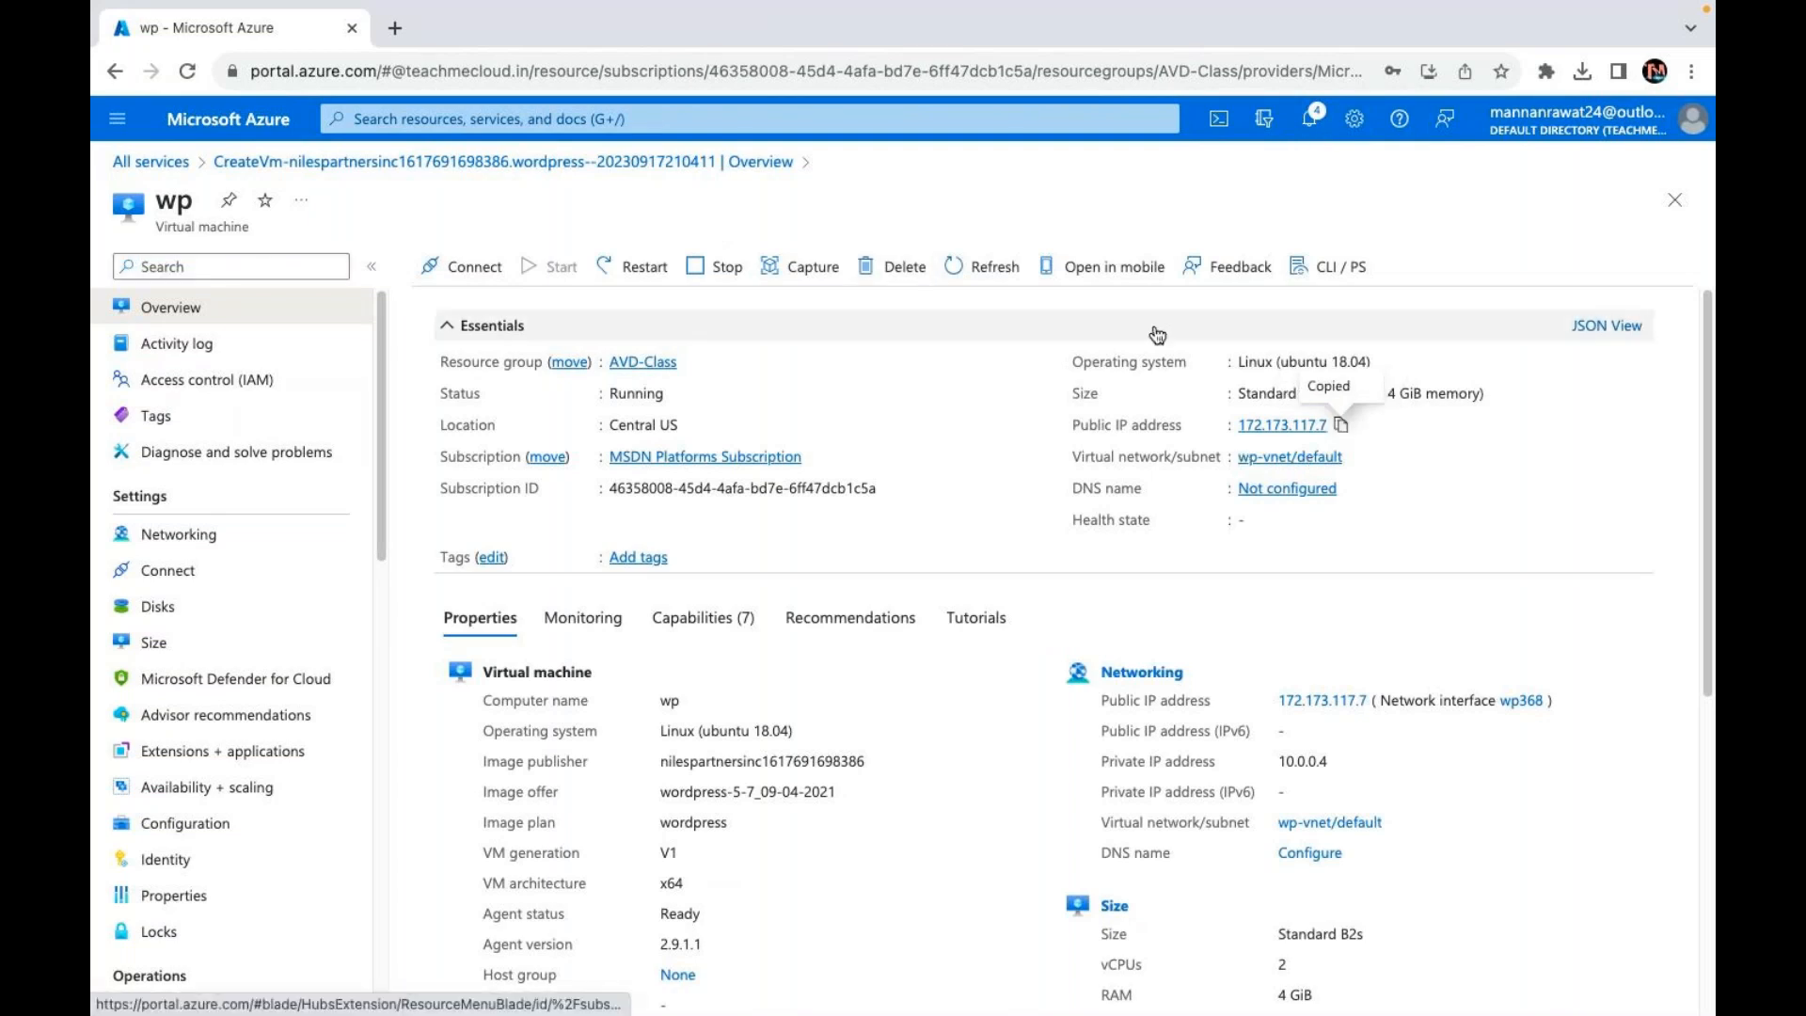
left_click(395, 27)
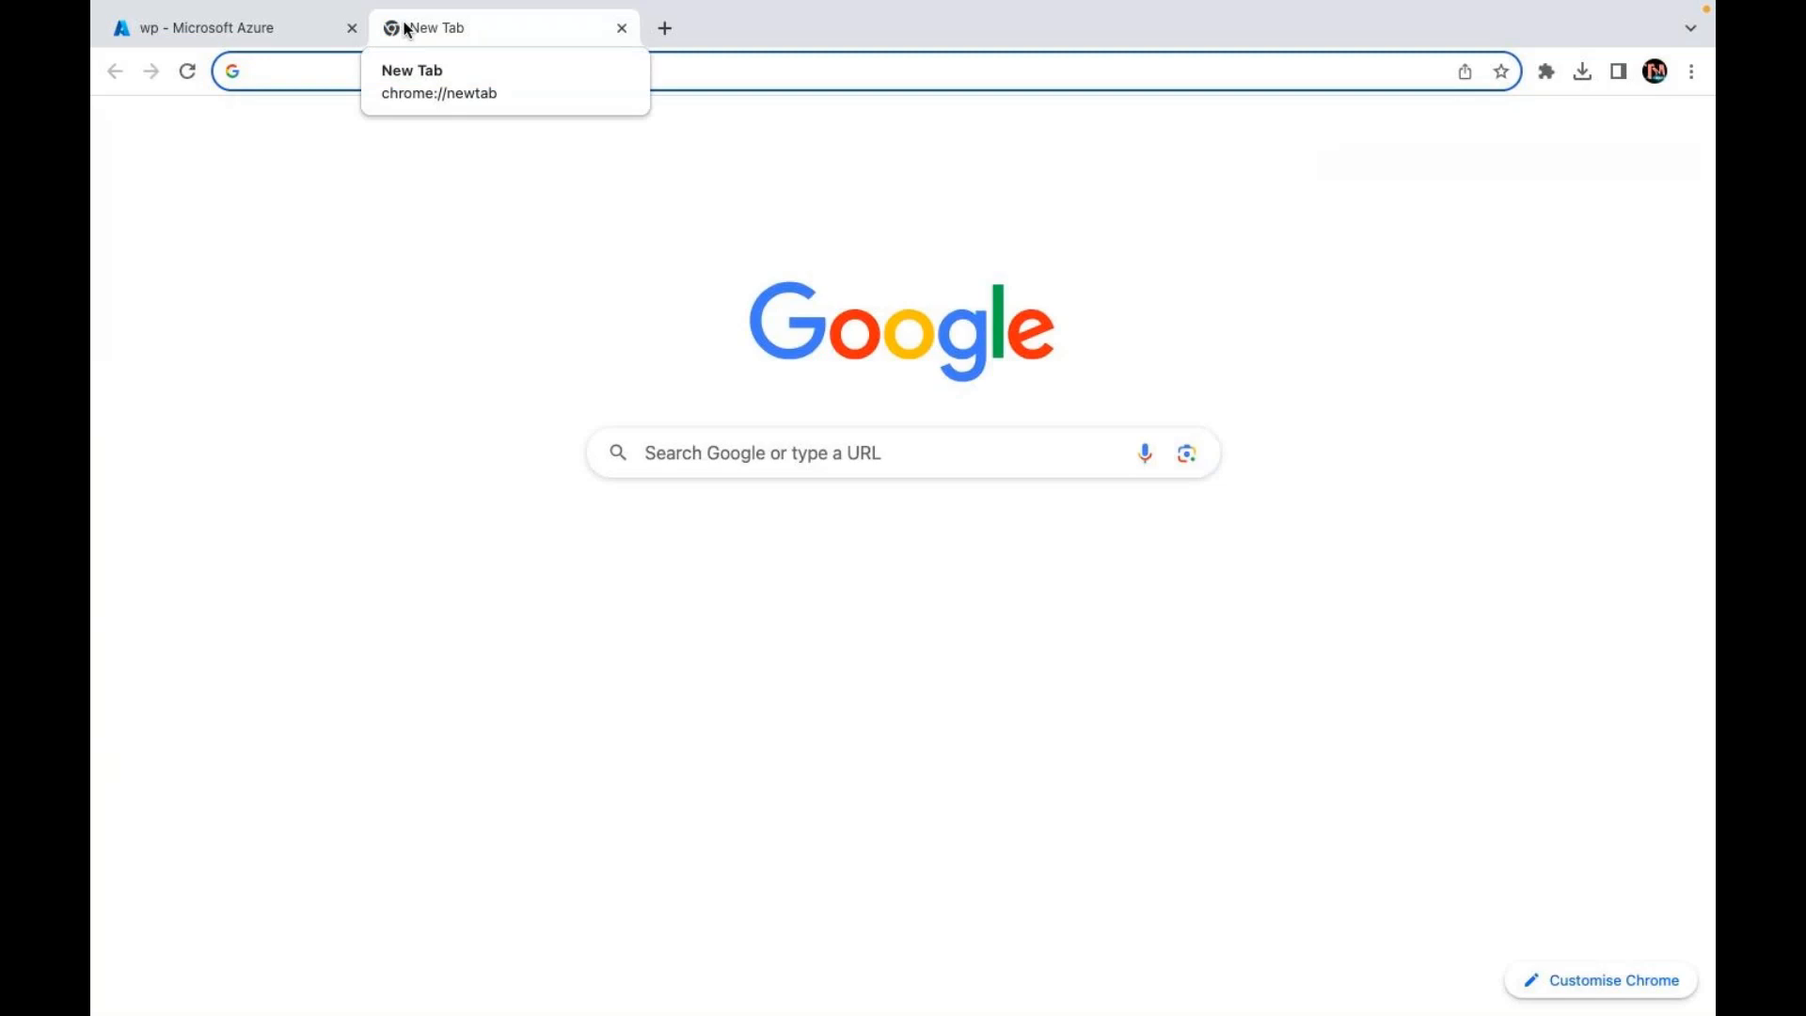
Step: Load 172.173.117.7, keep English (United States), and proceed to the database connection form
key("super+v")
key("Return")
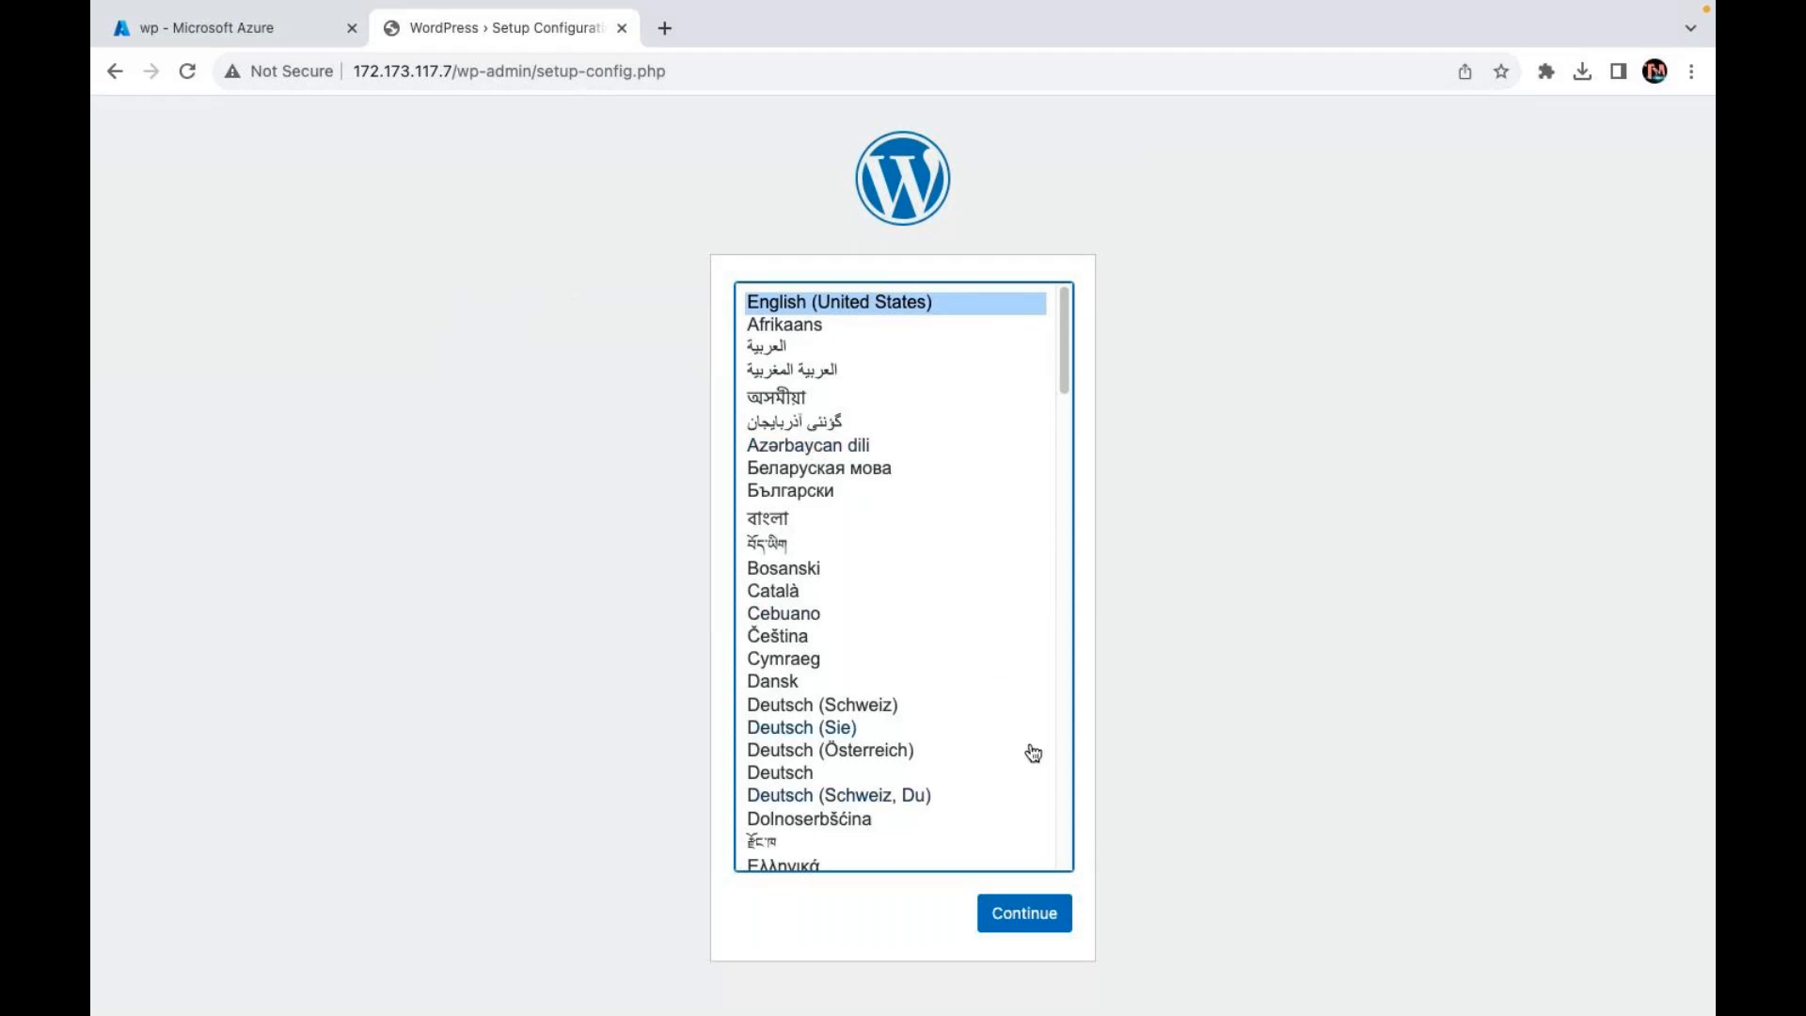
left_click(1024, 914)
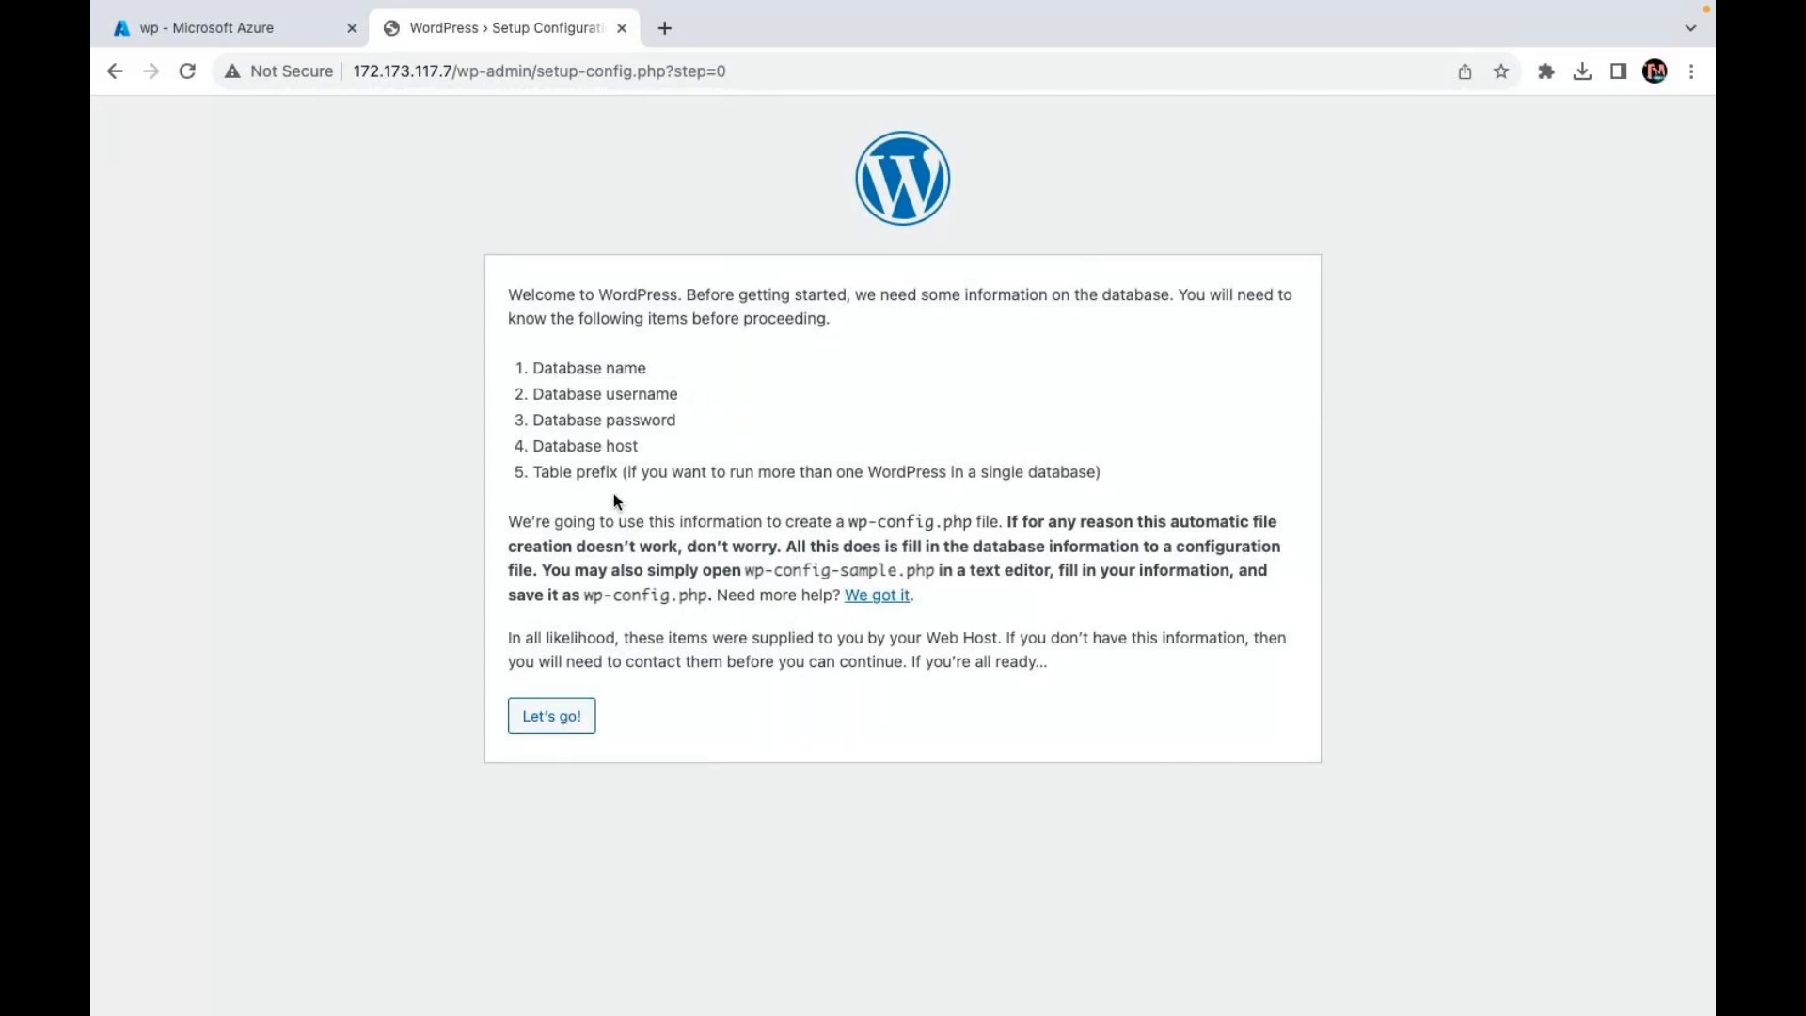
left_click(563, 719)
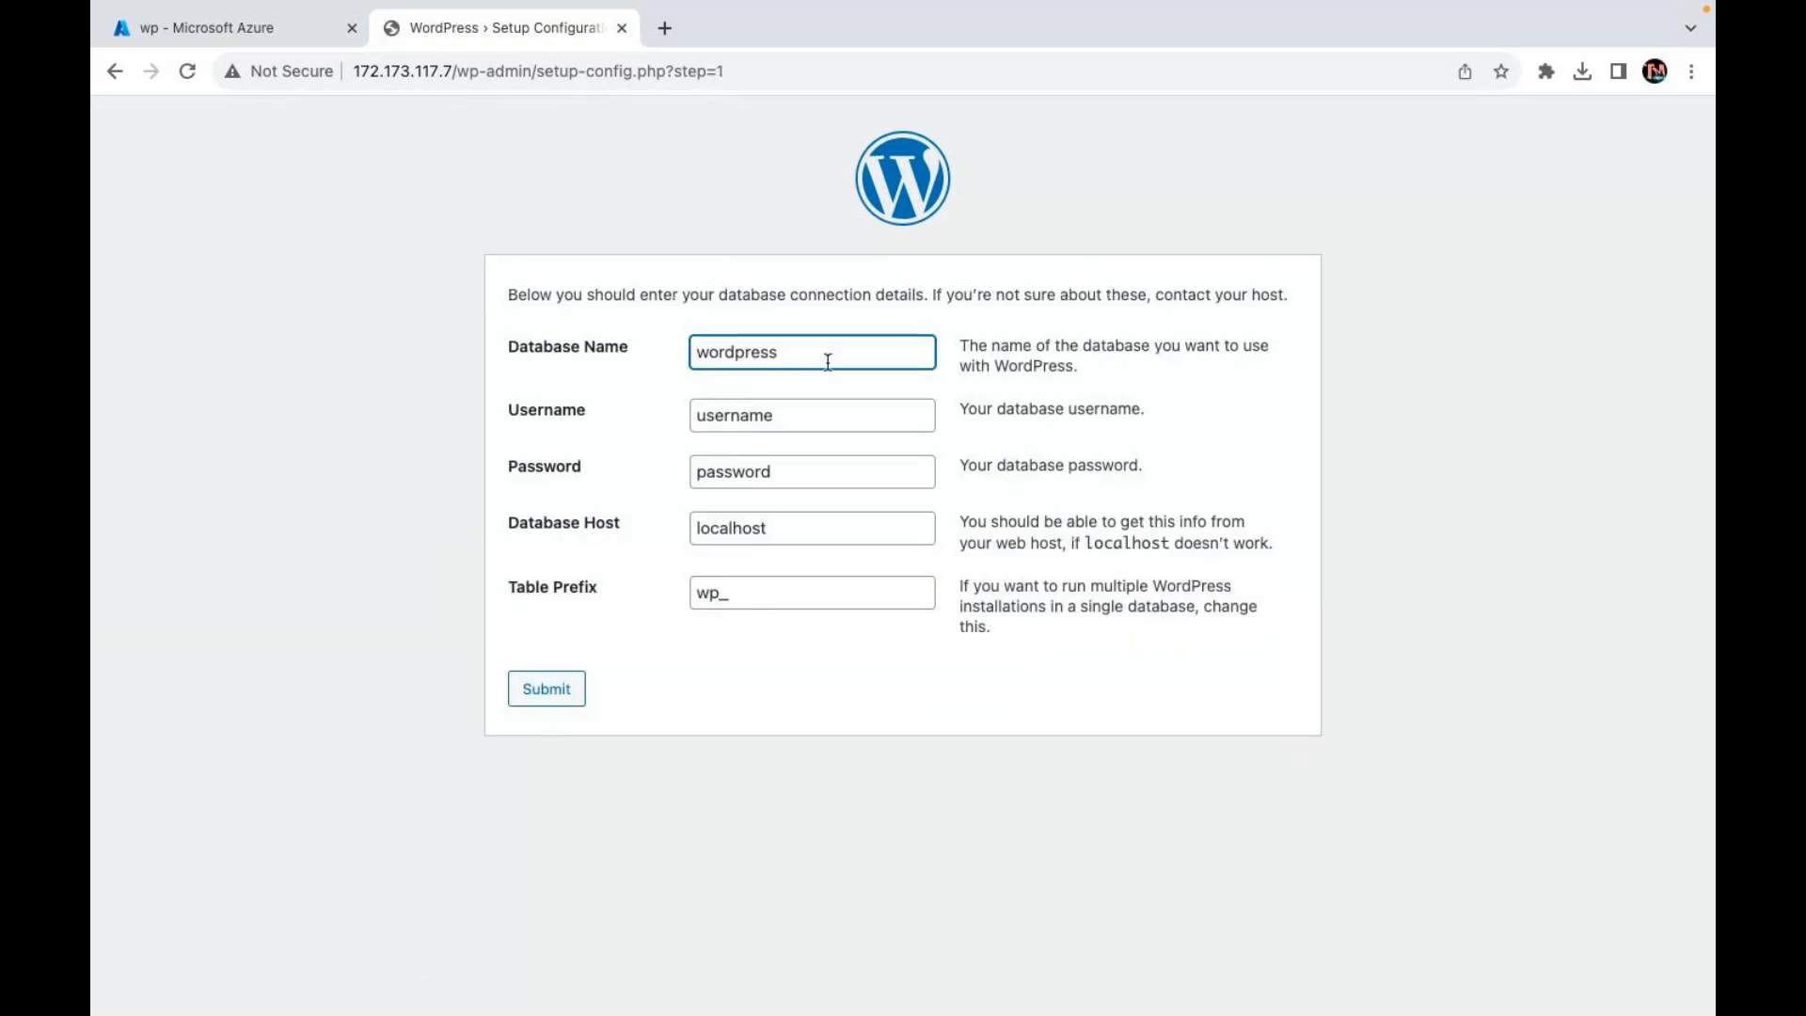
Step: Replace the defaults with database name webdb and username web
left_click(771, 417)
left_click(765, 357)
double_click(764, 359)
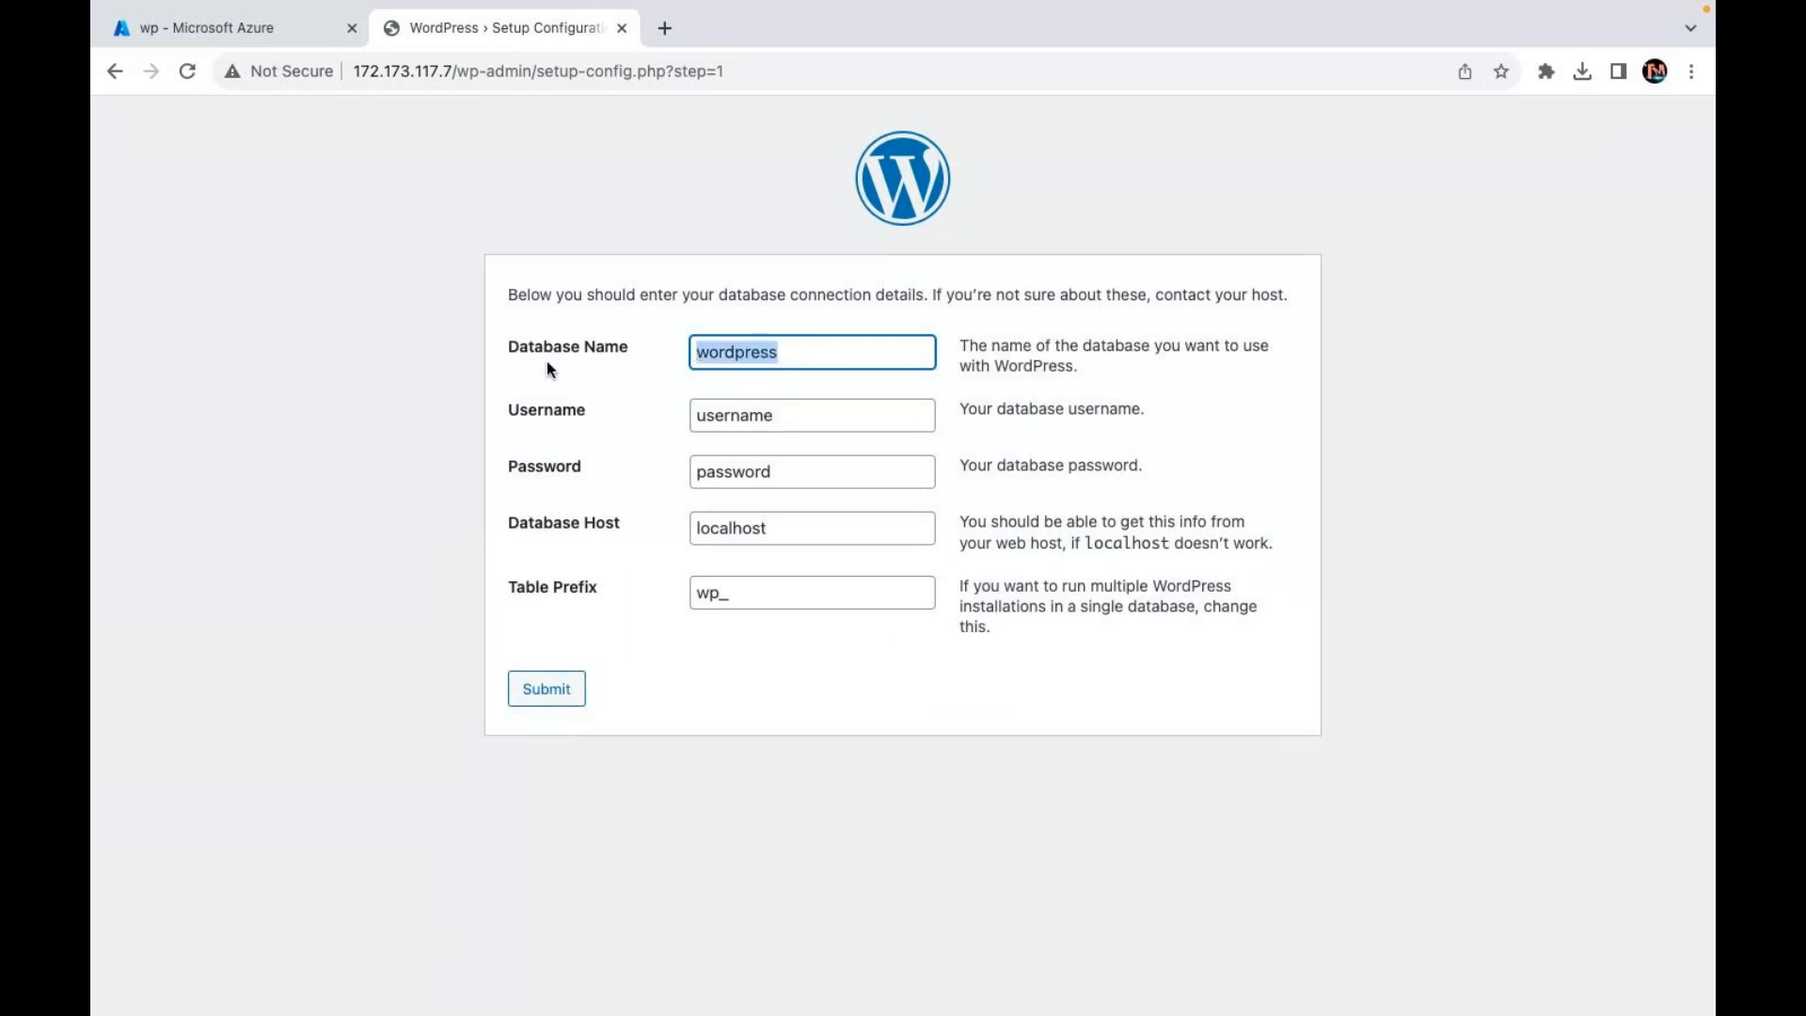
type("web")
left_click(784, 415)
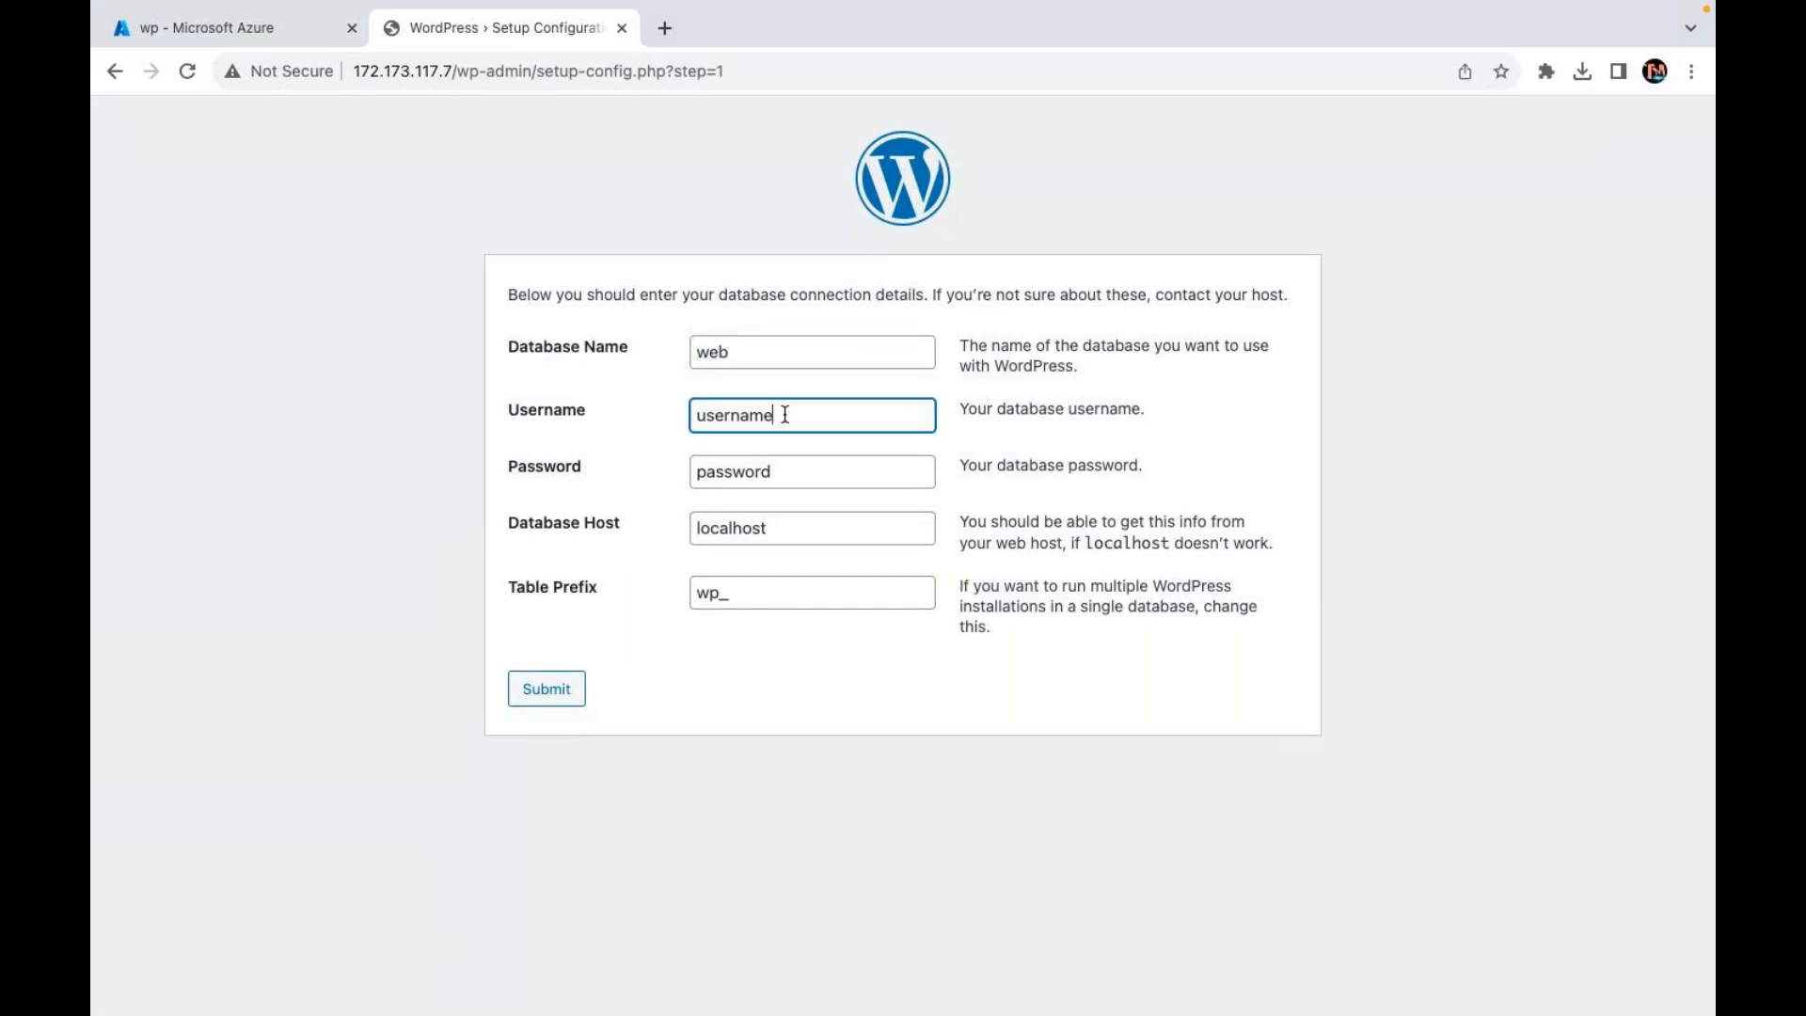
double_click(785, 415)
type("web")
left_click(738, 356)
type("db")
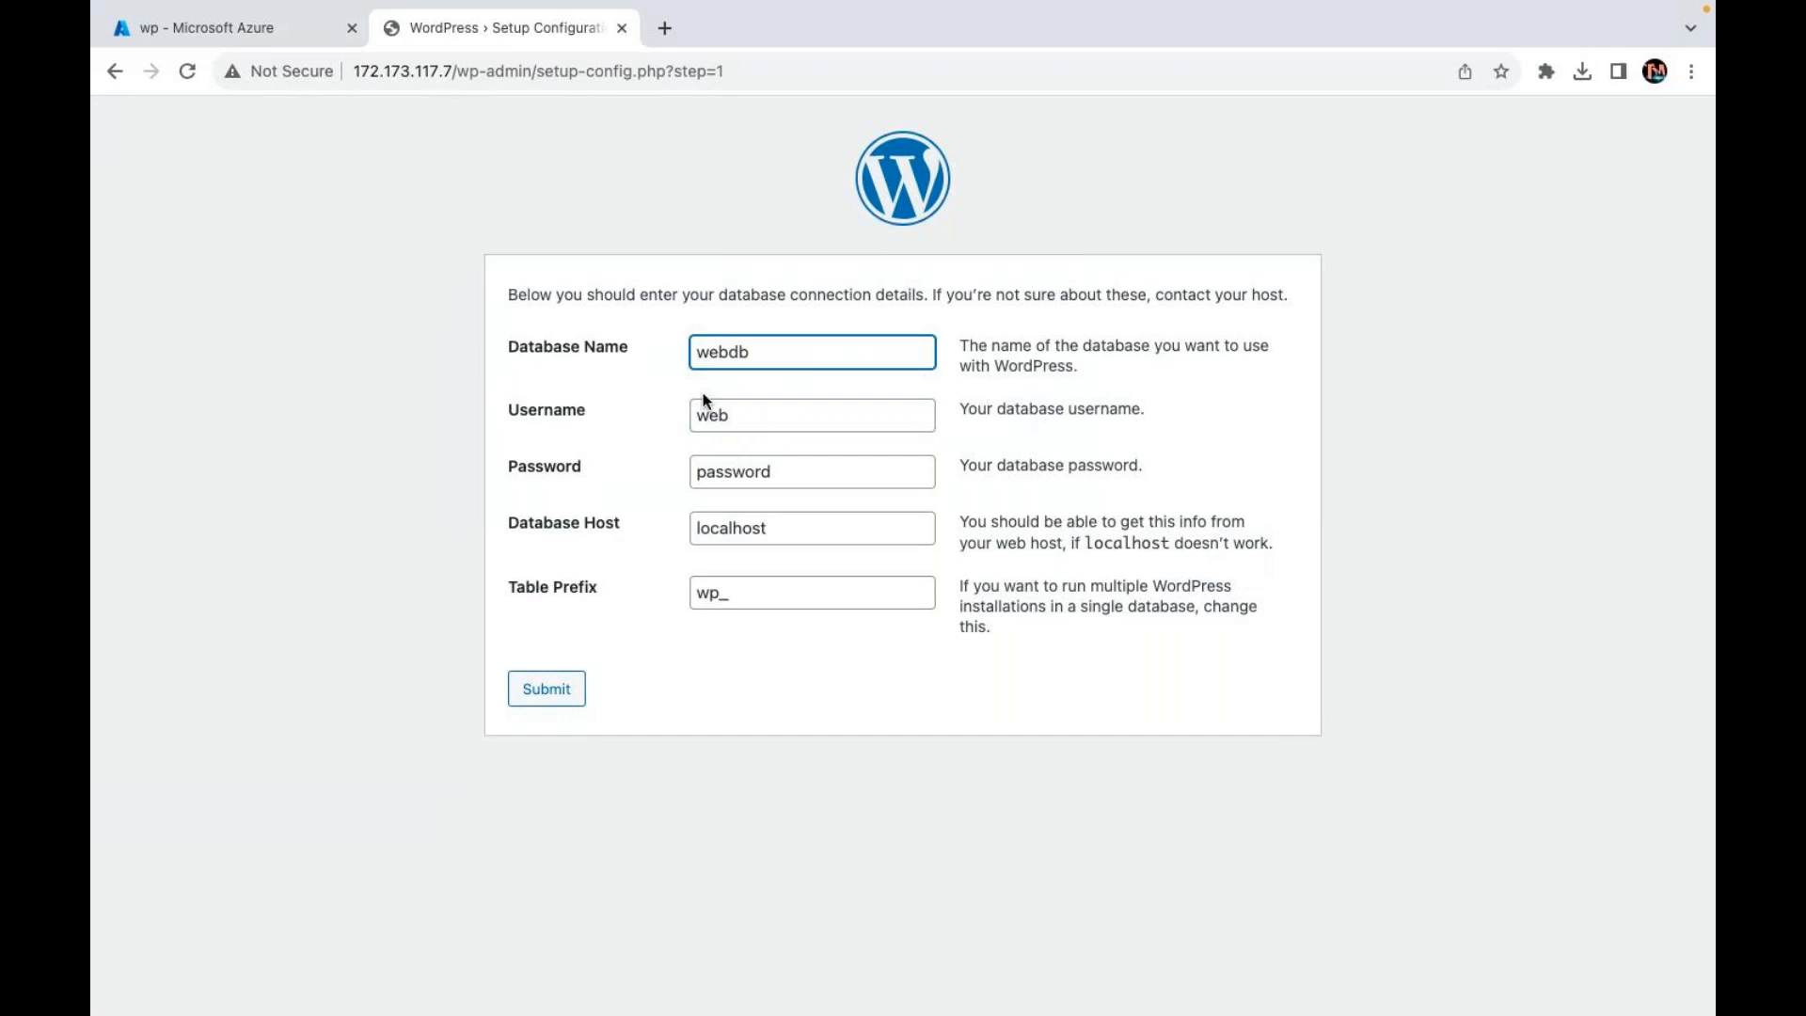
Step: Enter a new database password, keep host localhost, and trim extra characters from the password
left_click(824, 468)
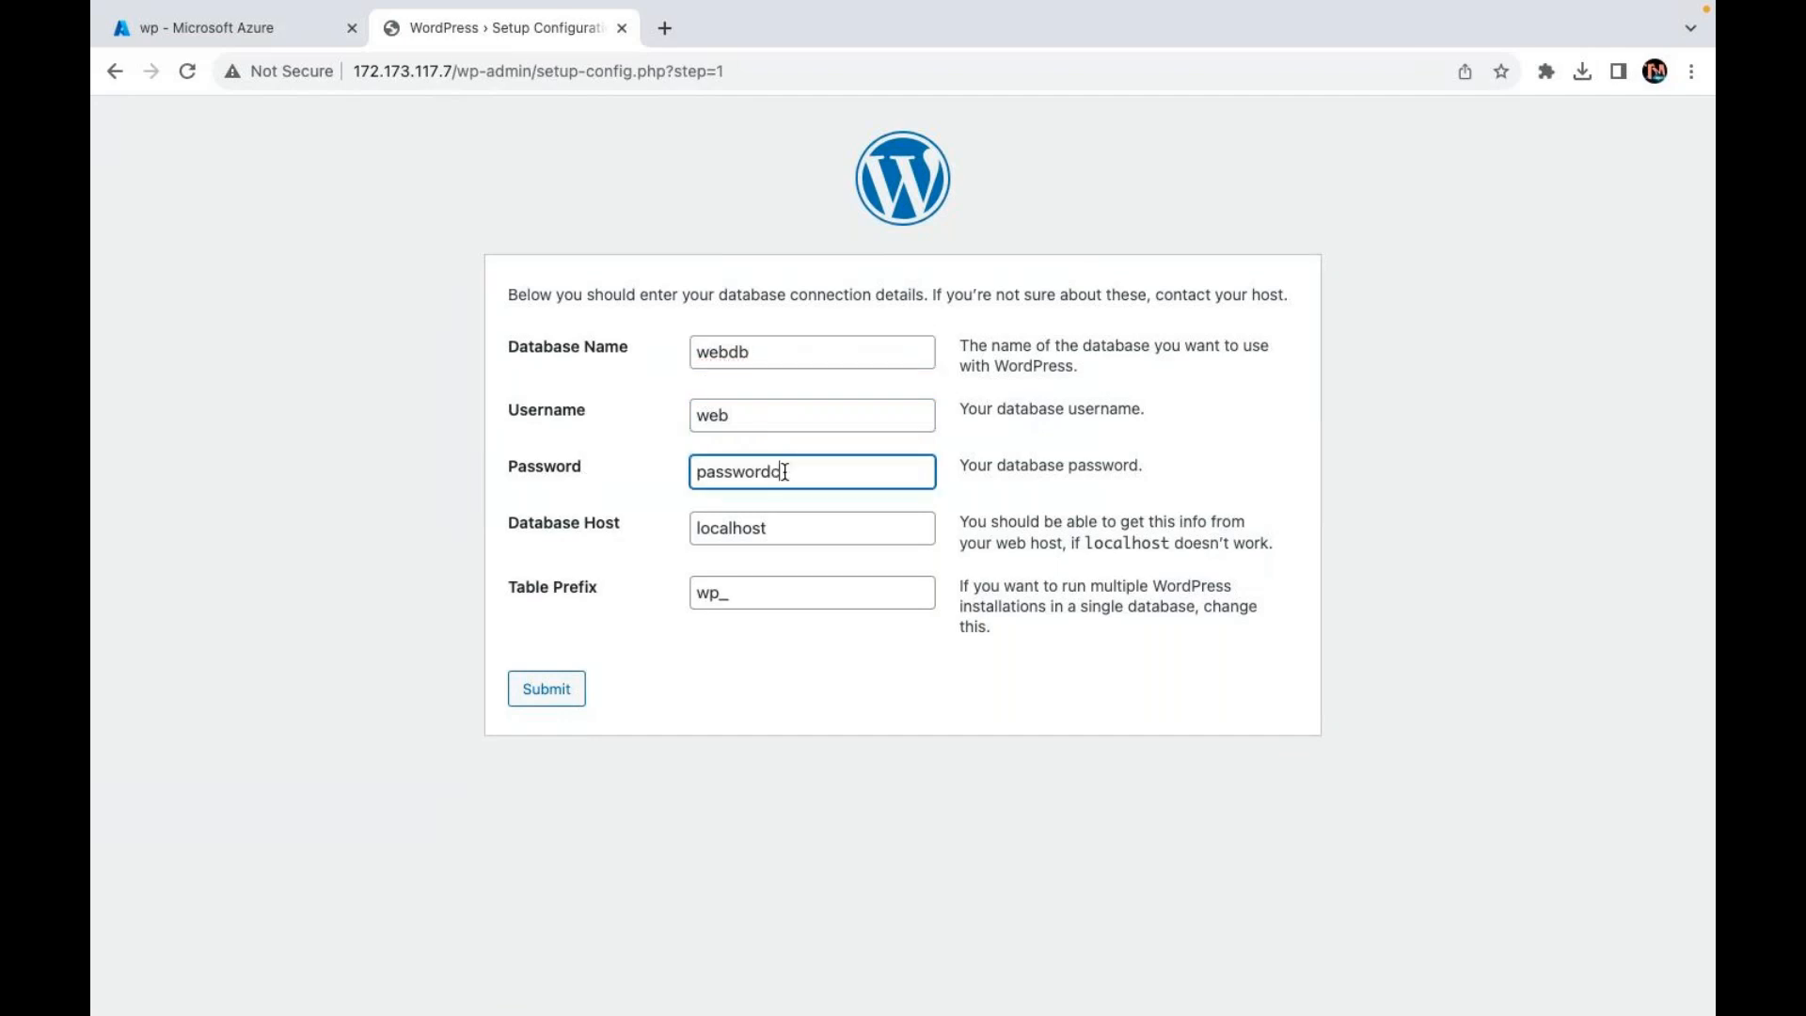
key("Tab")
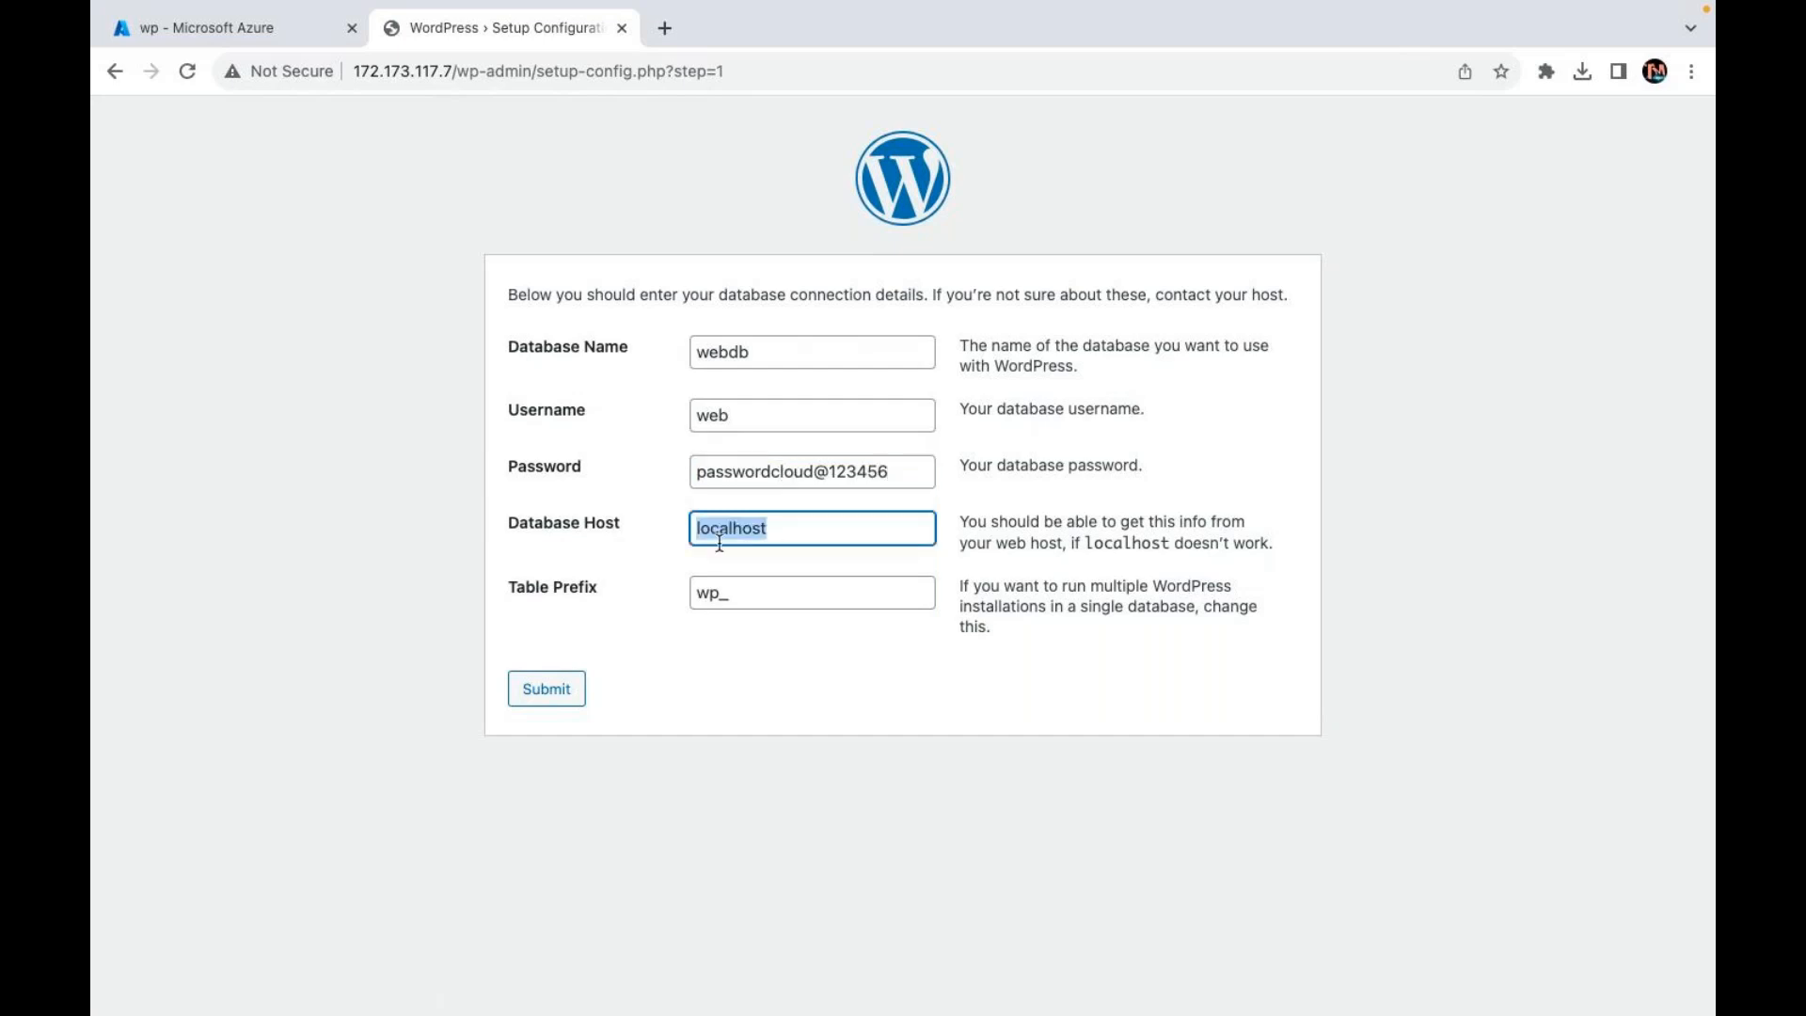
left_click(846, 622)
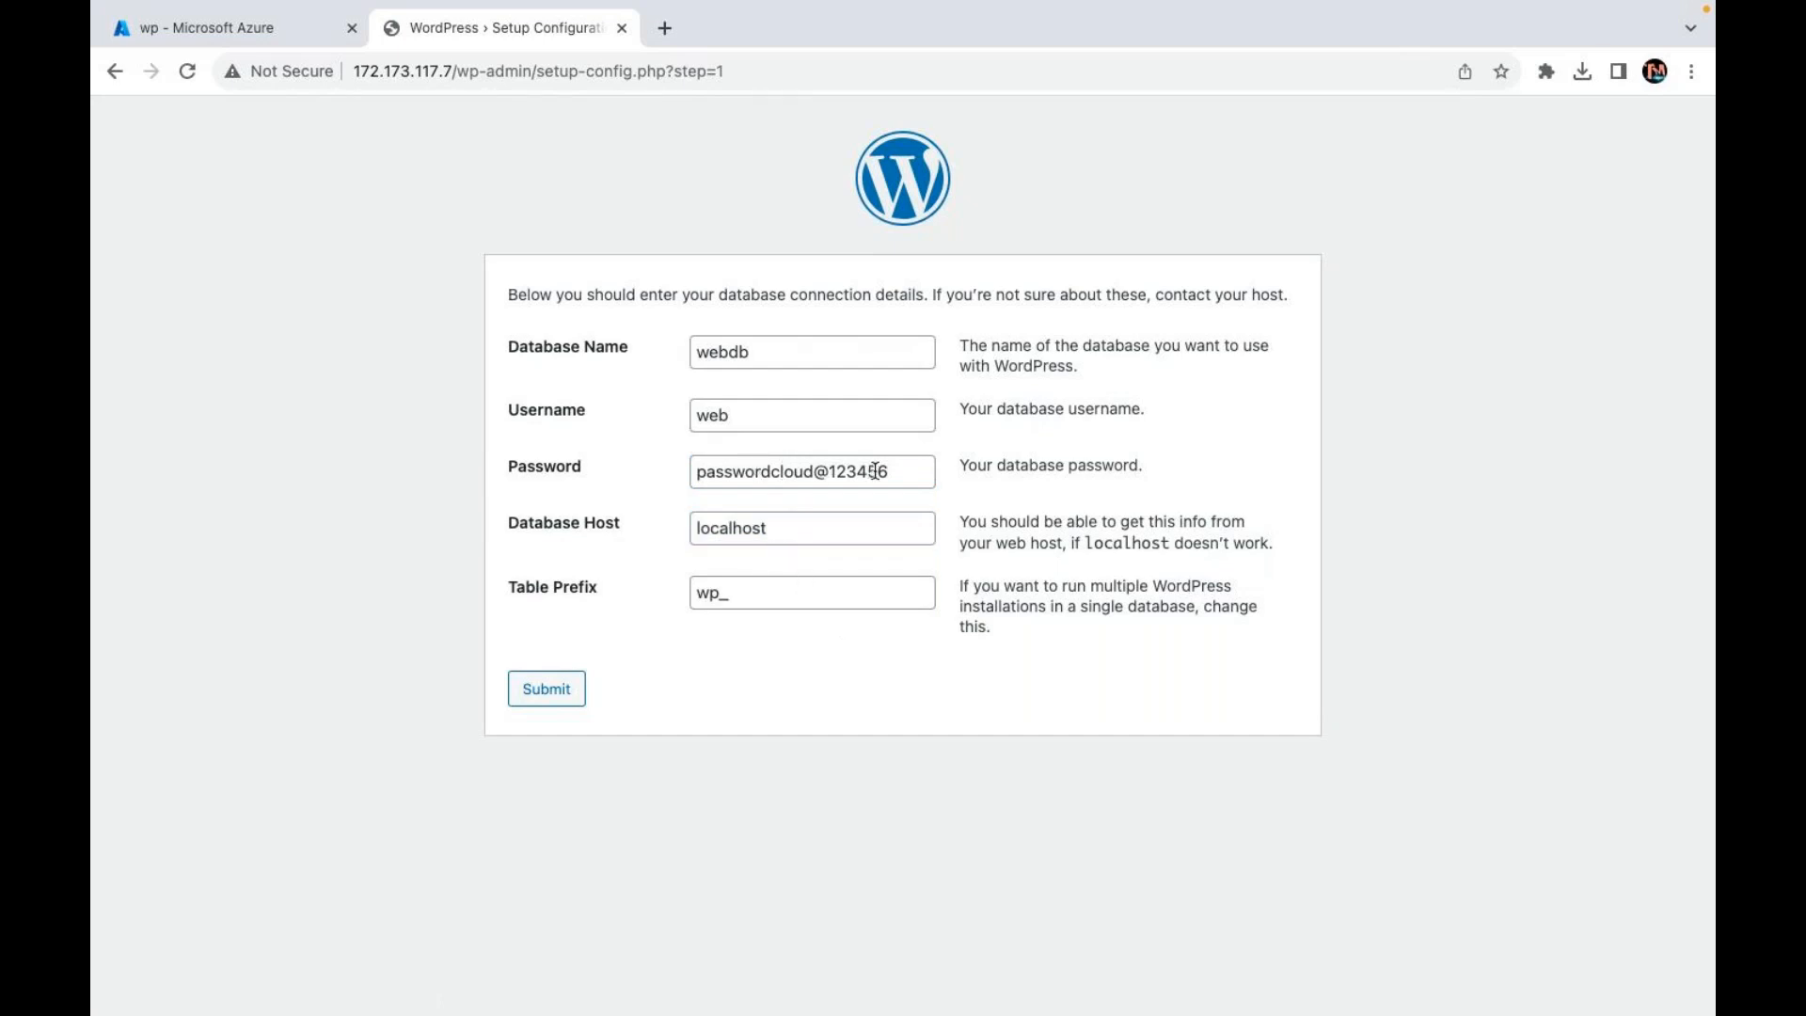
left_click(759, 473)
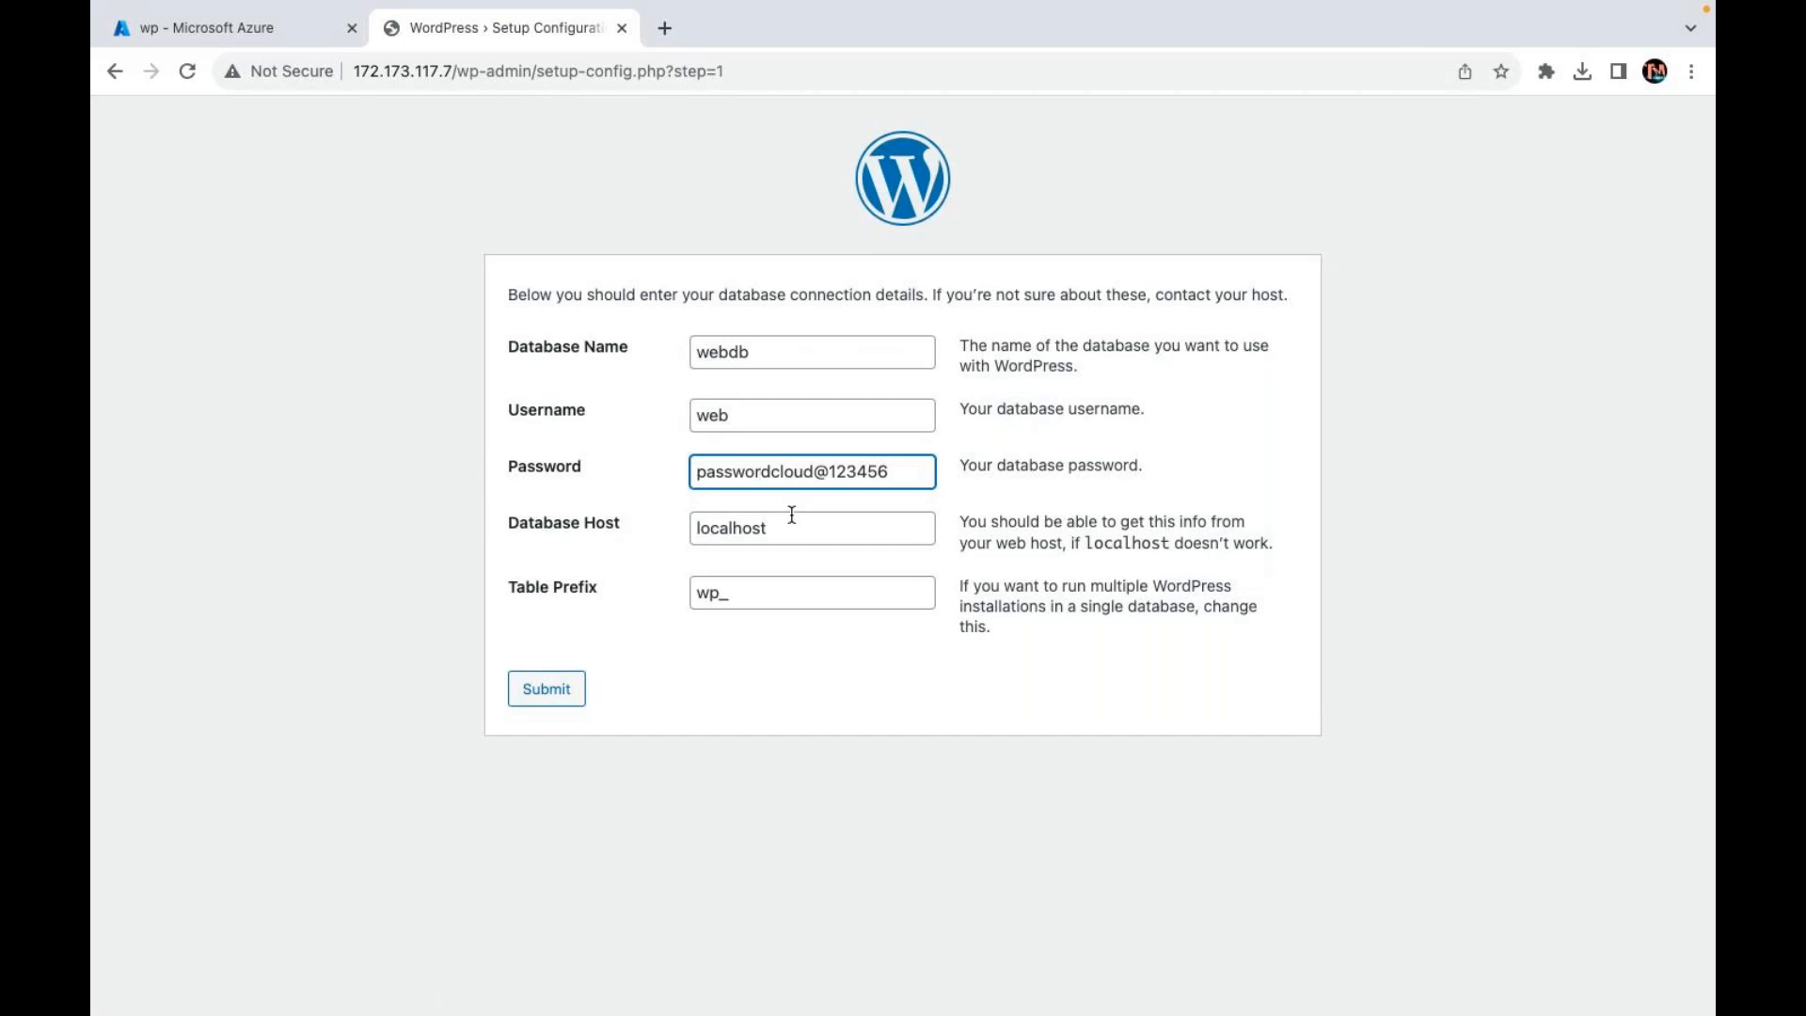
key("BackSpace")
key("BackSpace")
key("BackSpace")
key("BackSpace")
key("BackSpace")
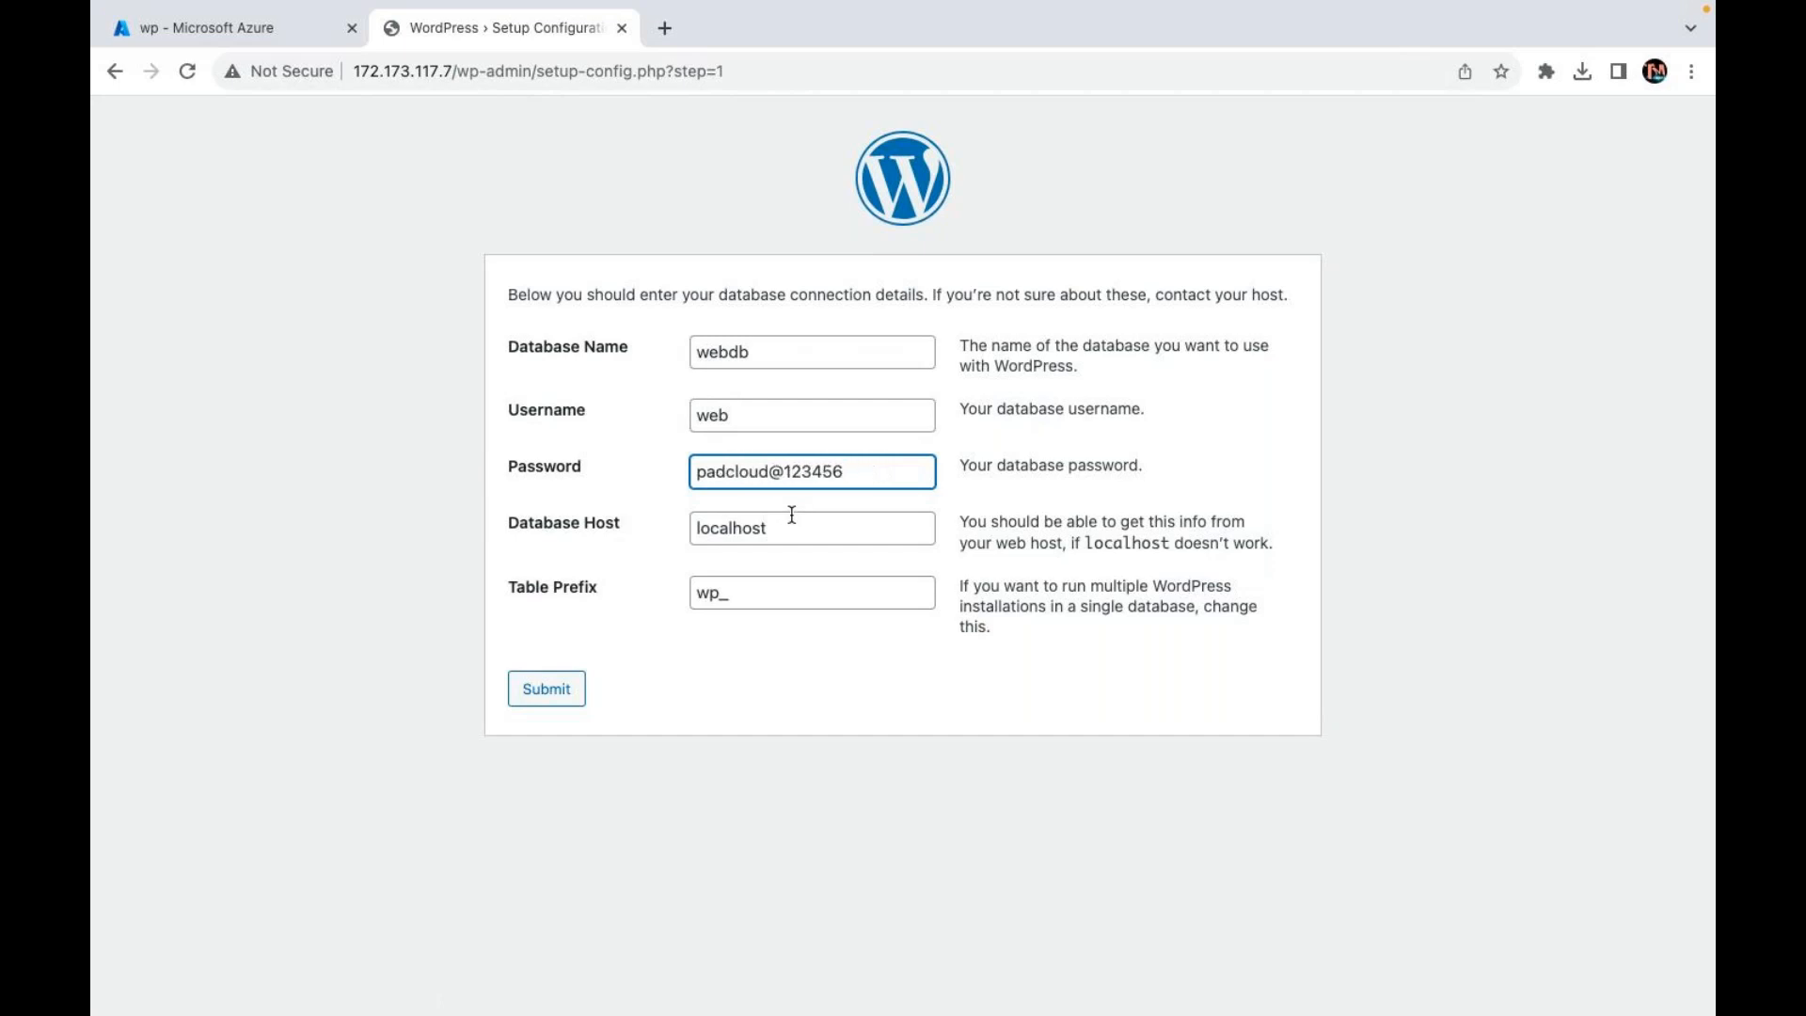
left_click(1010, 757)
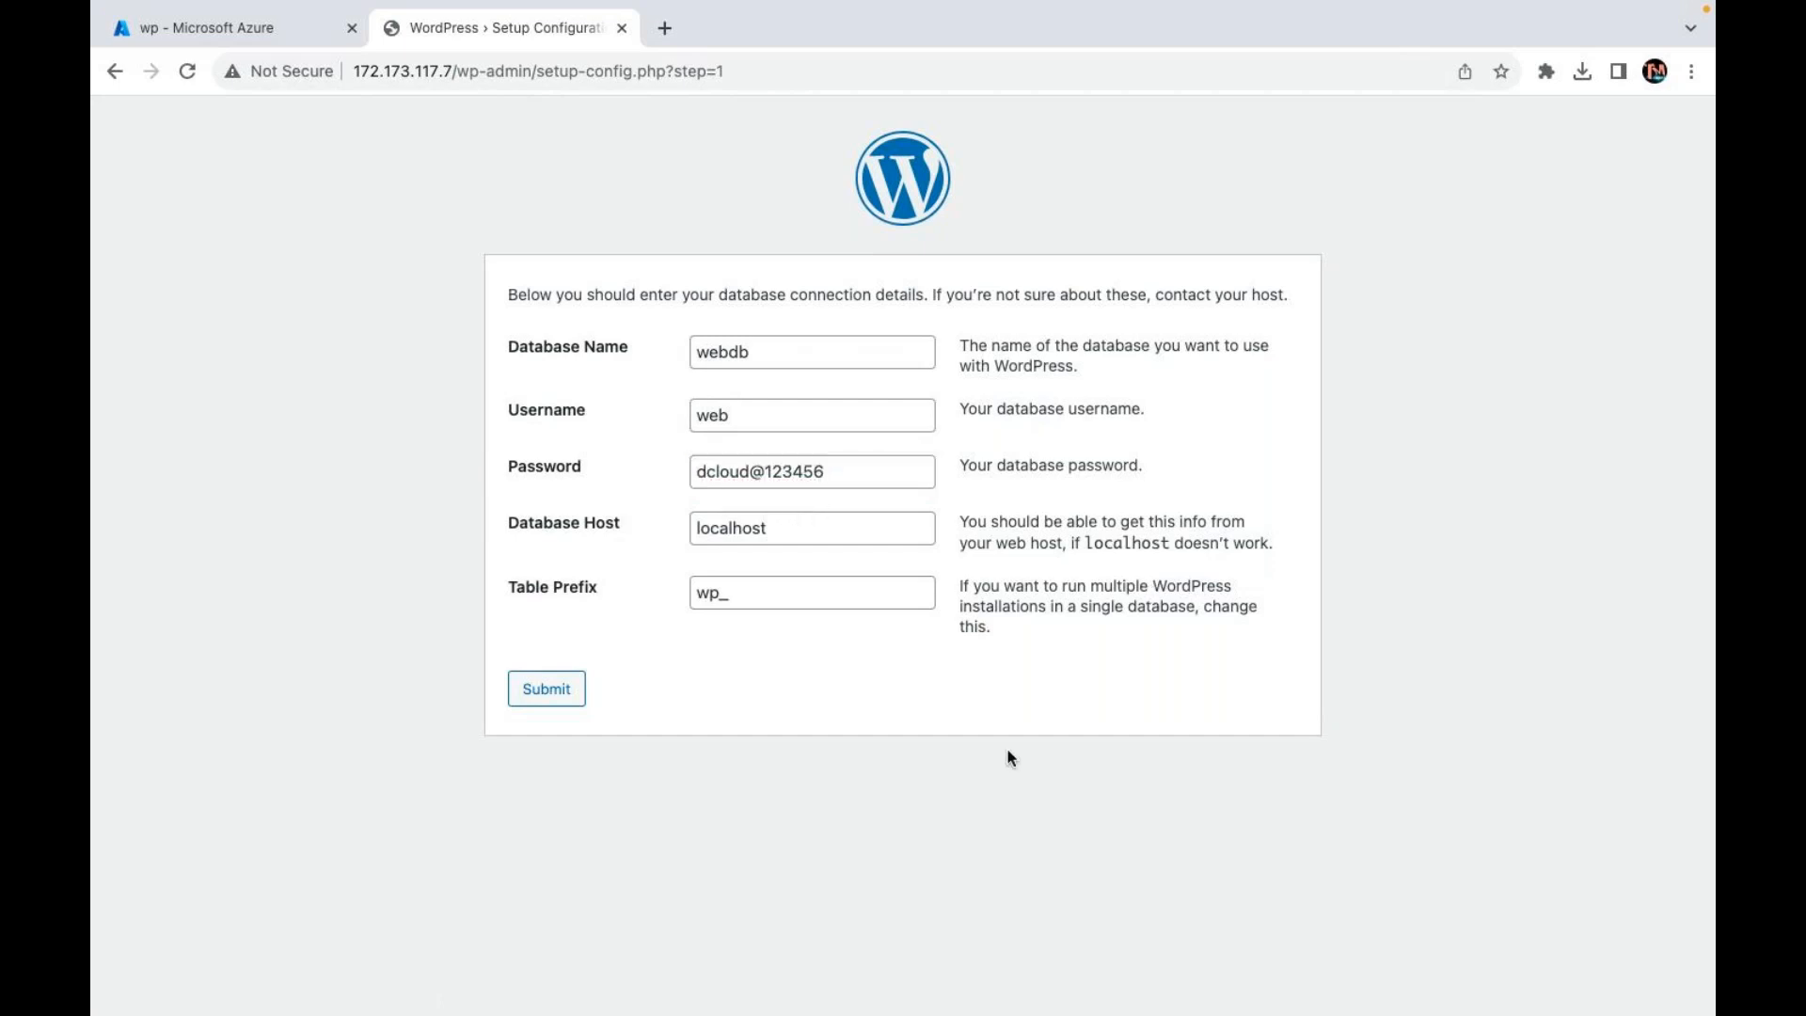
Step: Submit the database details twice, get the connection error, and close the WordPress tab
left_click(537, 694)
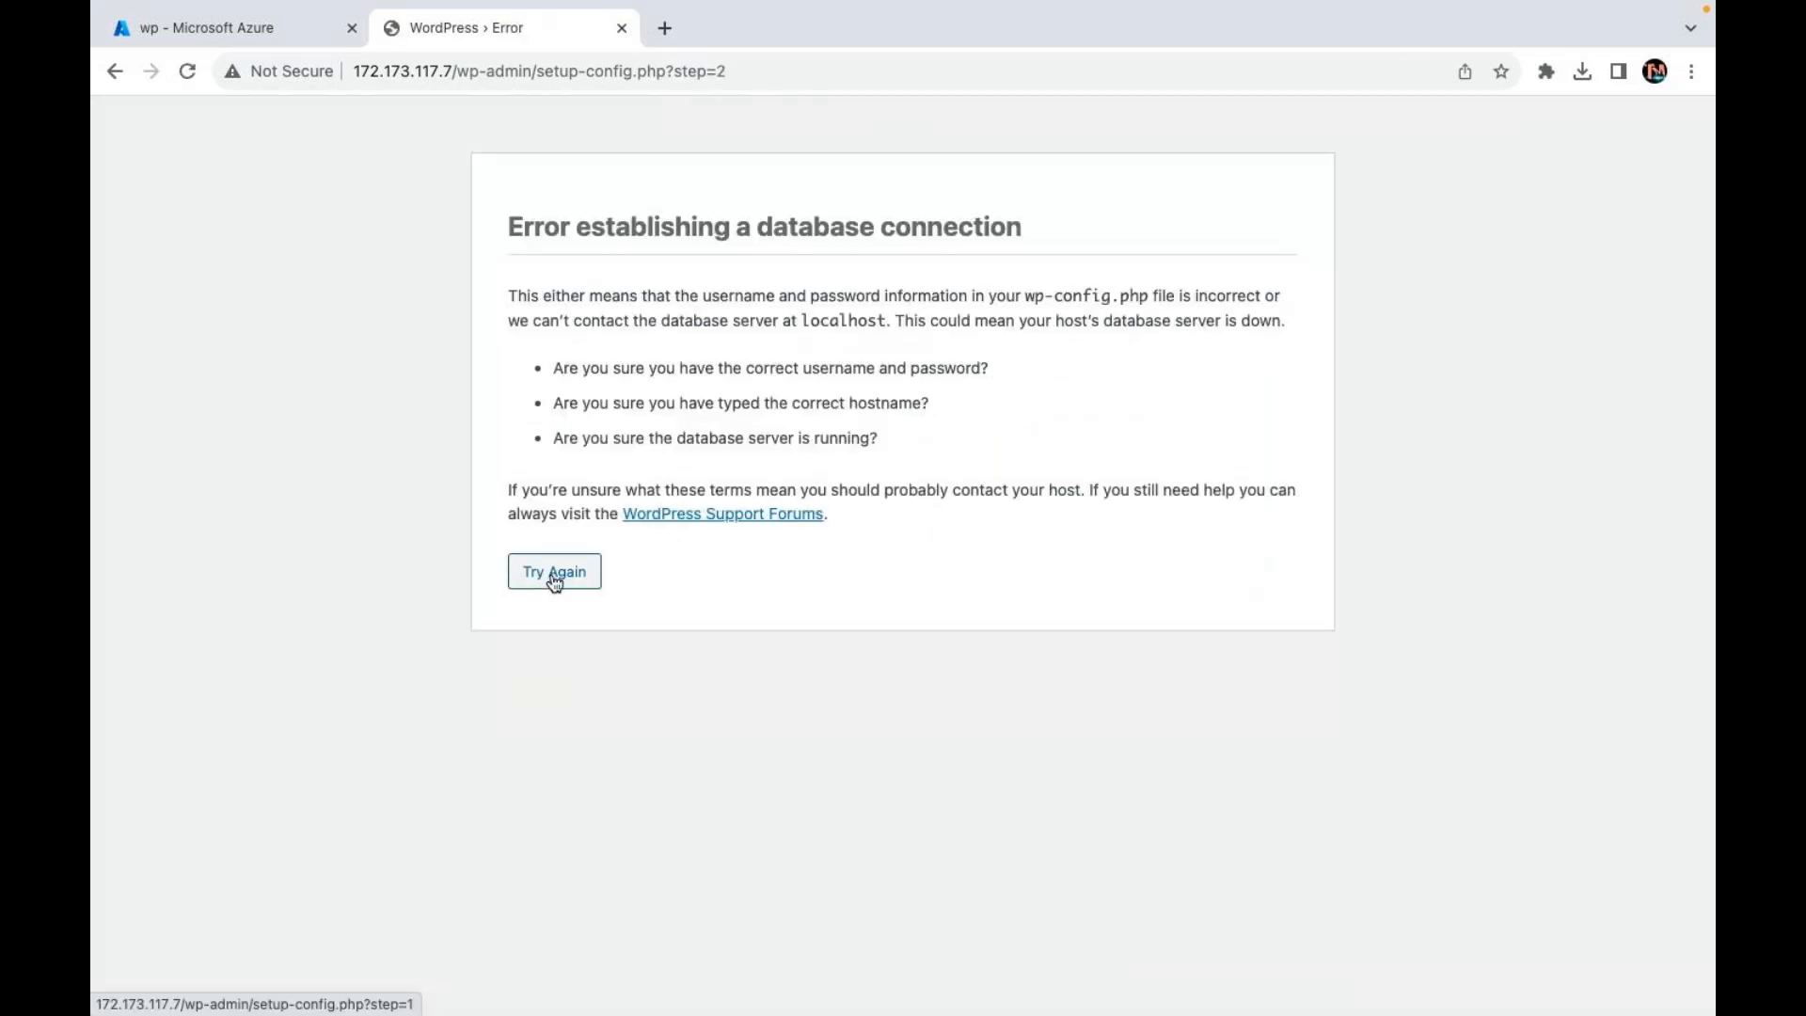
left_click(555, 575)
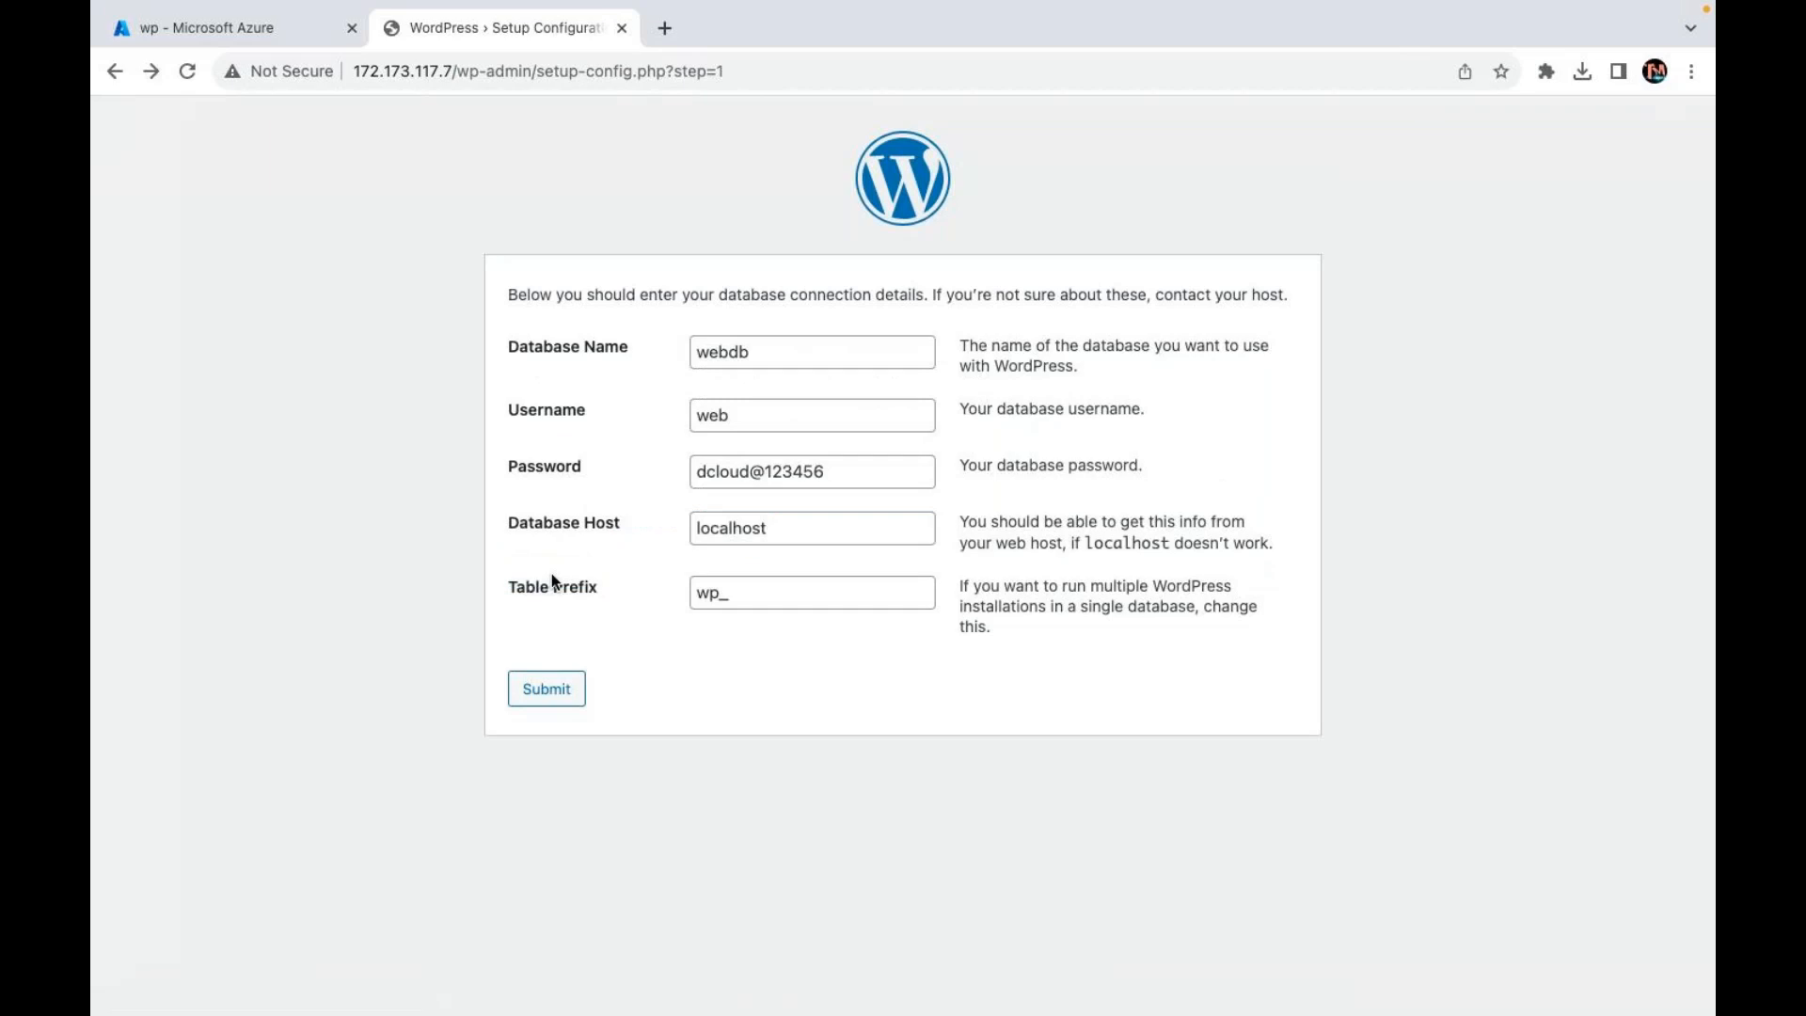
left_click(549, 707)
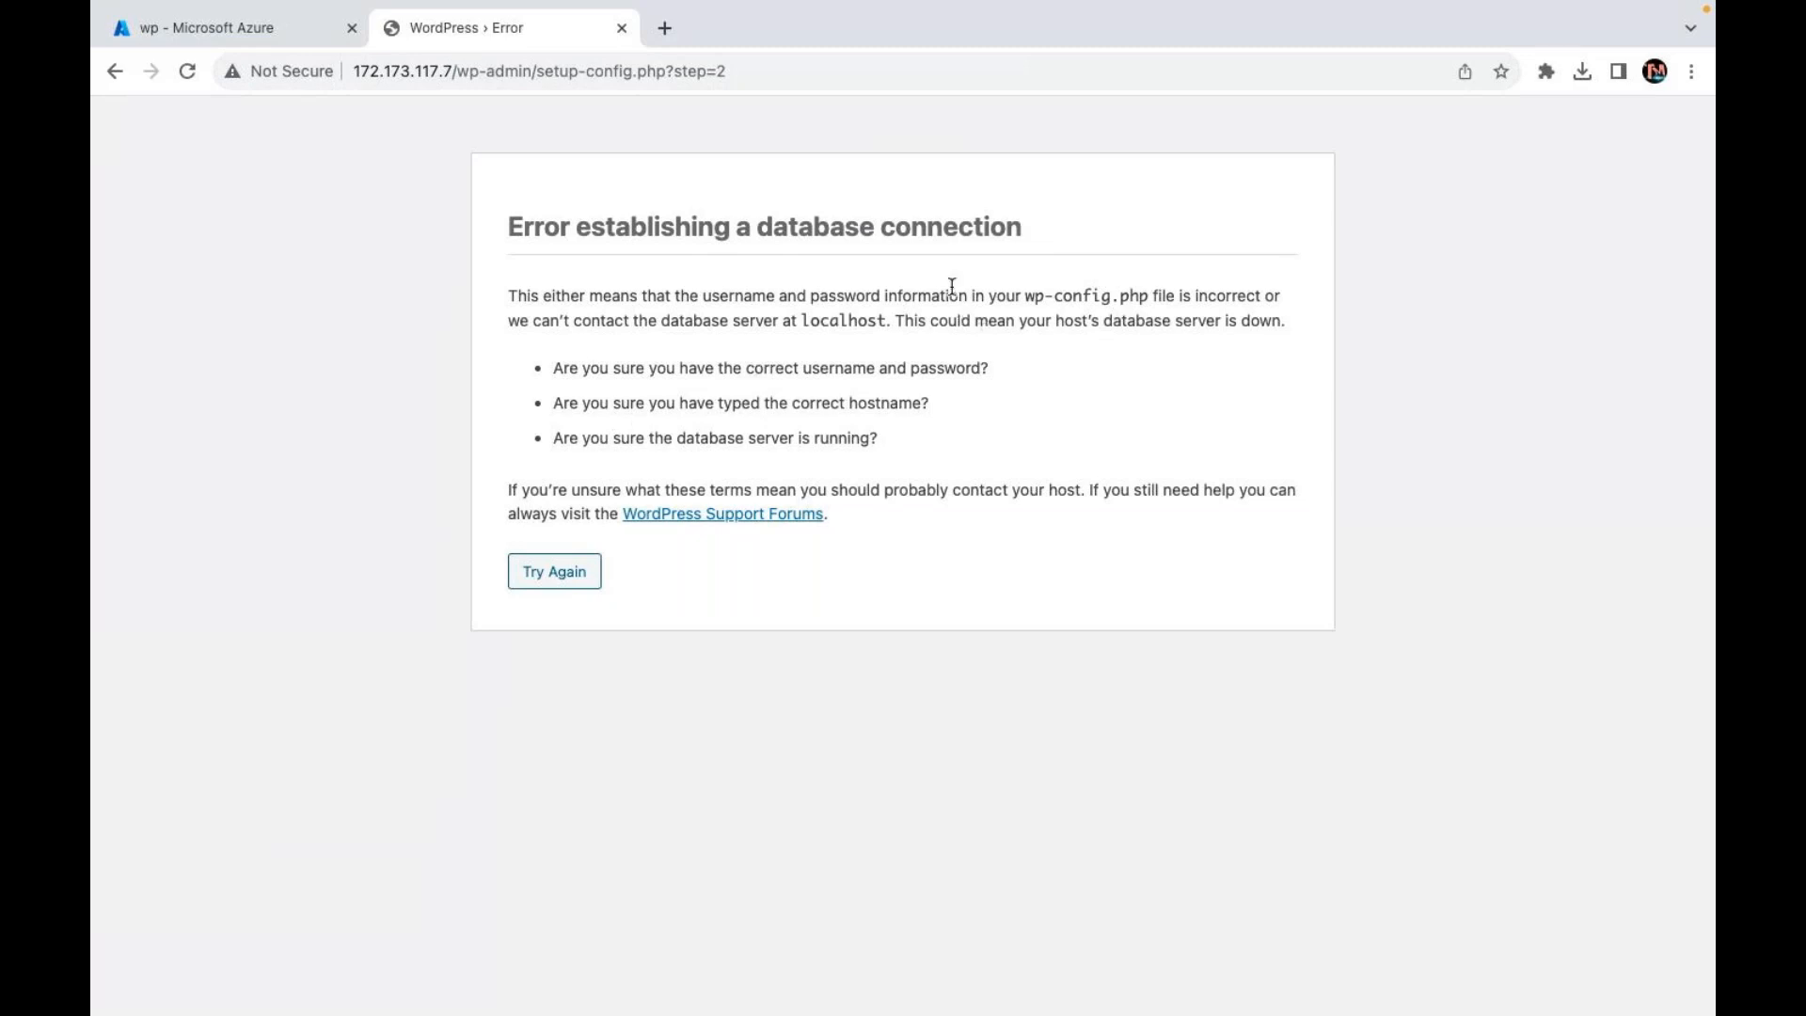
left_click(622, 29)
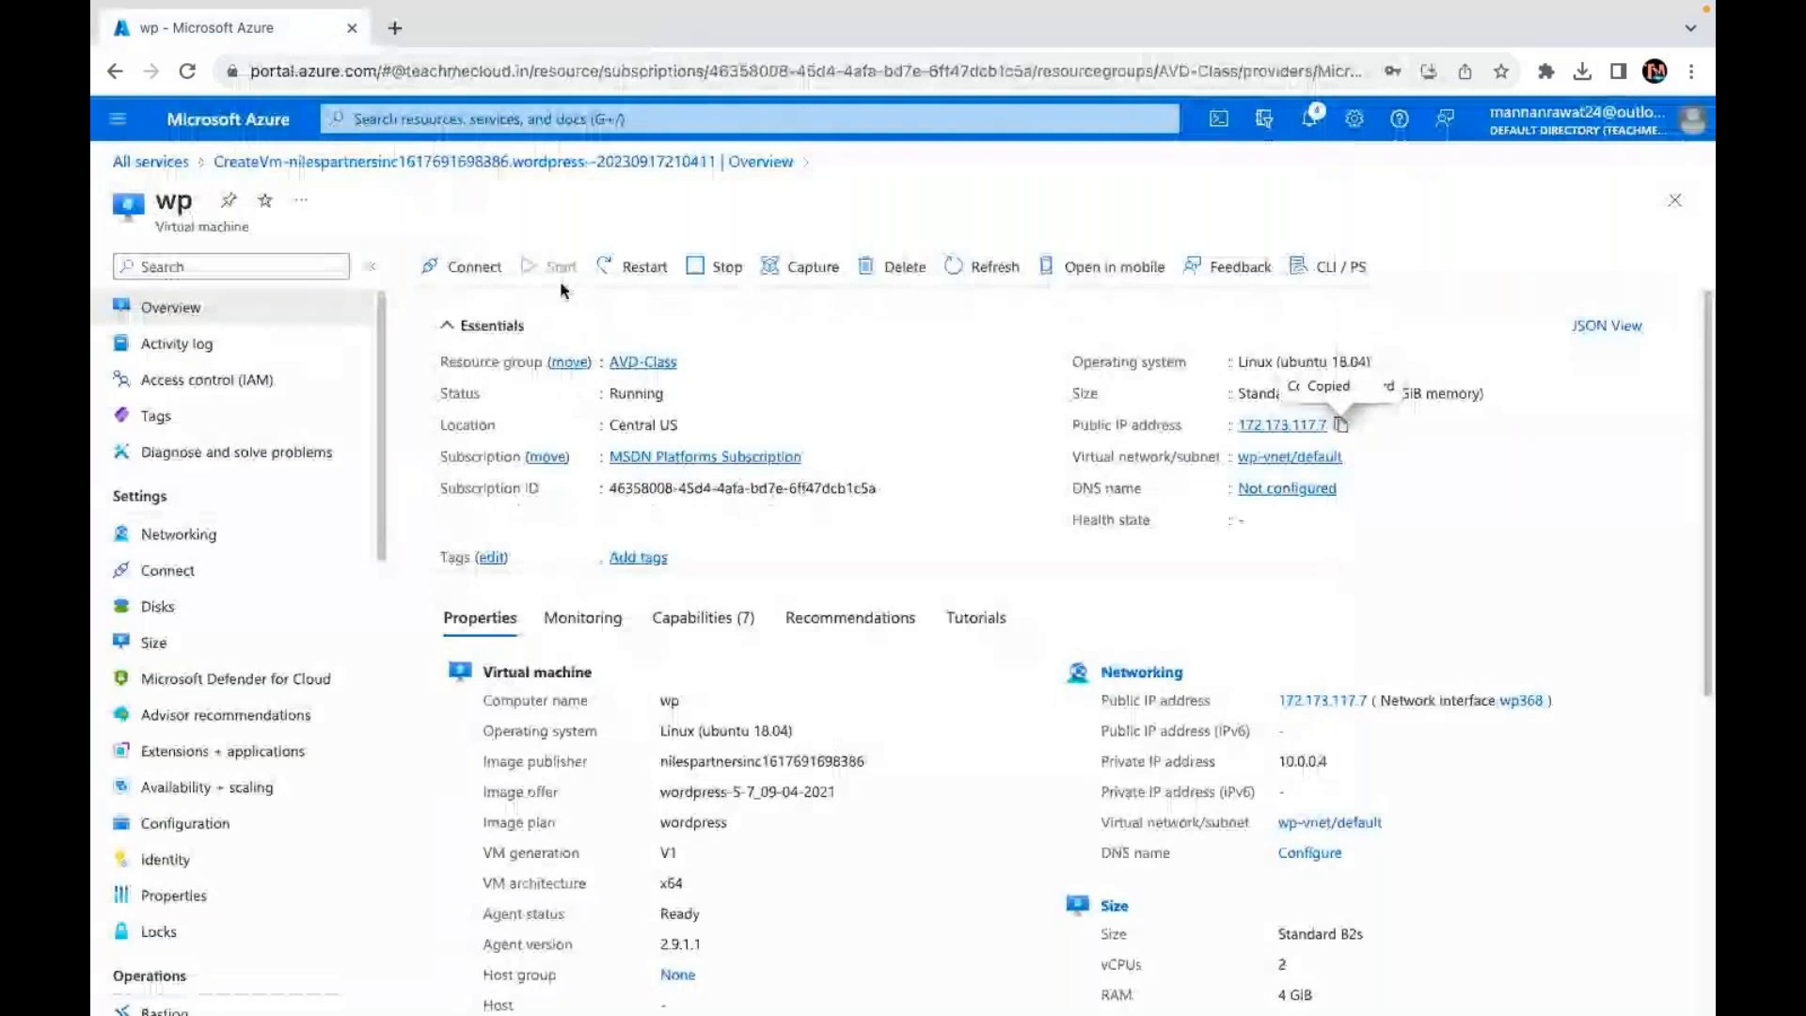
Step: Reload 172.173.117.7 in a new tab and proceed in English to the database form
left_click(382, 31)
key("ctrl+v")
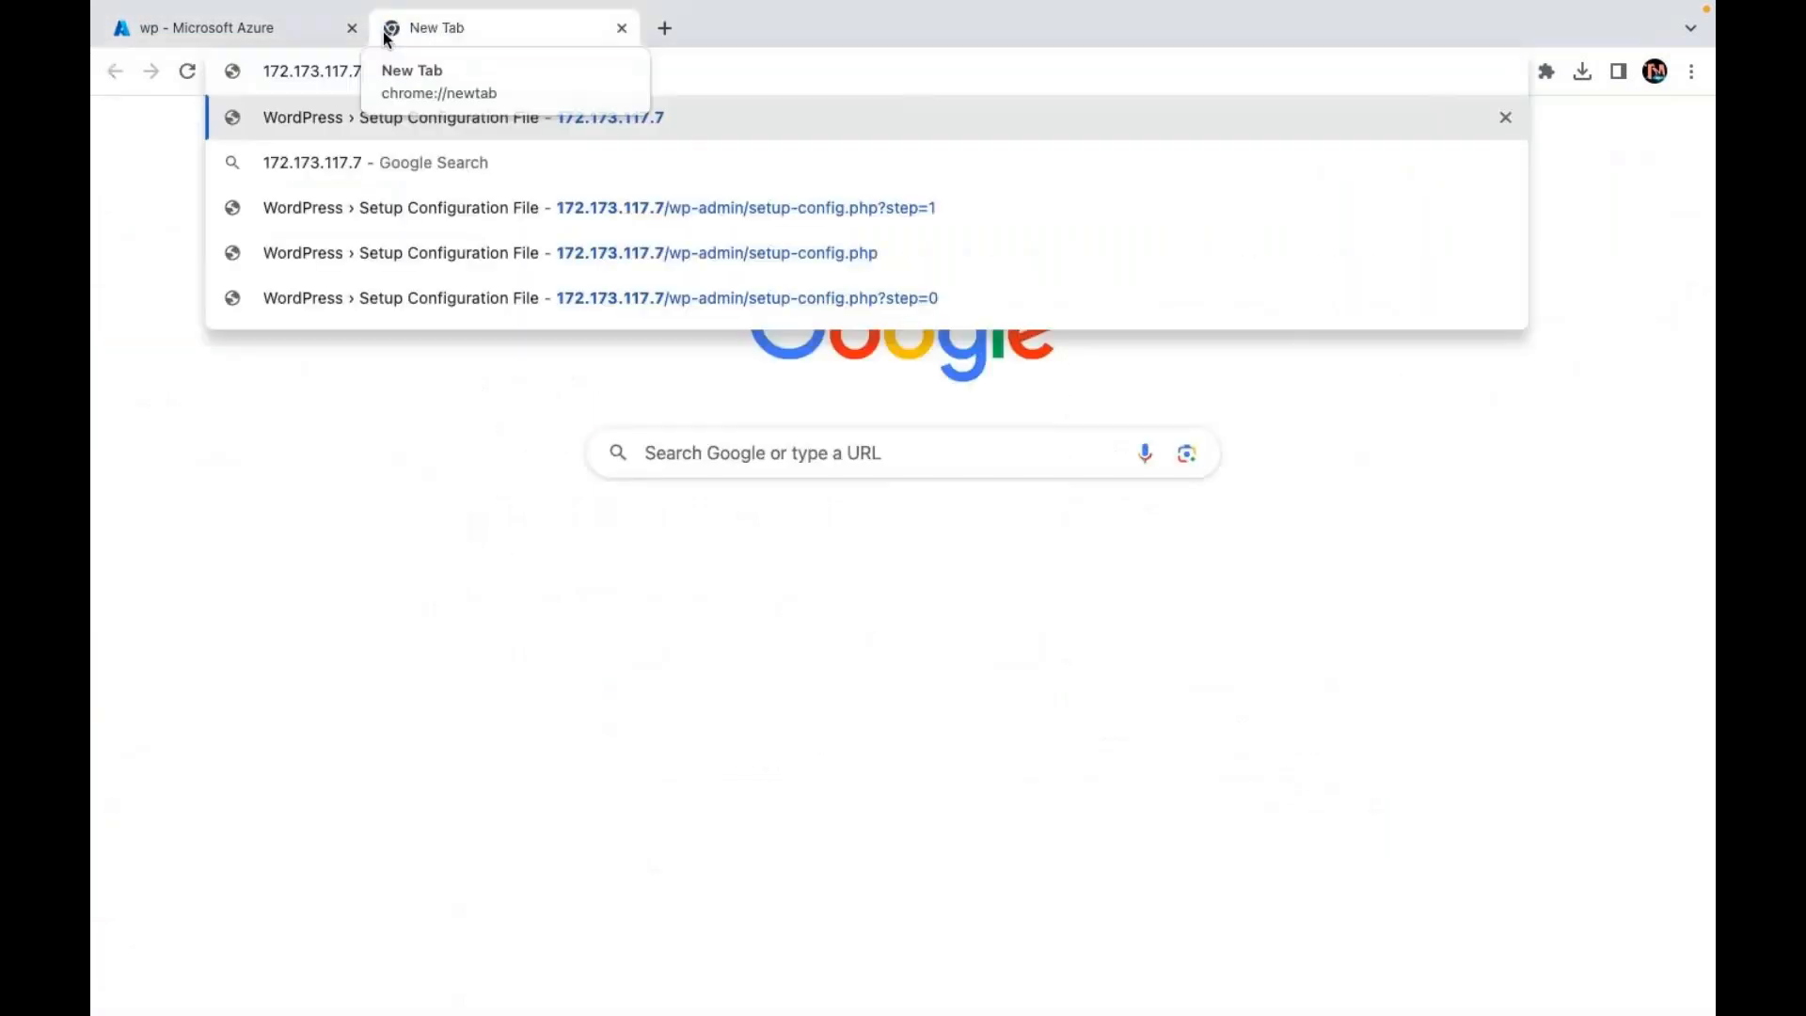
key("Return")
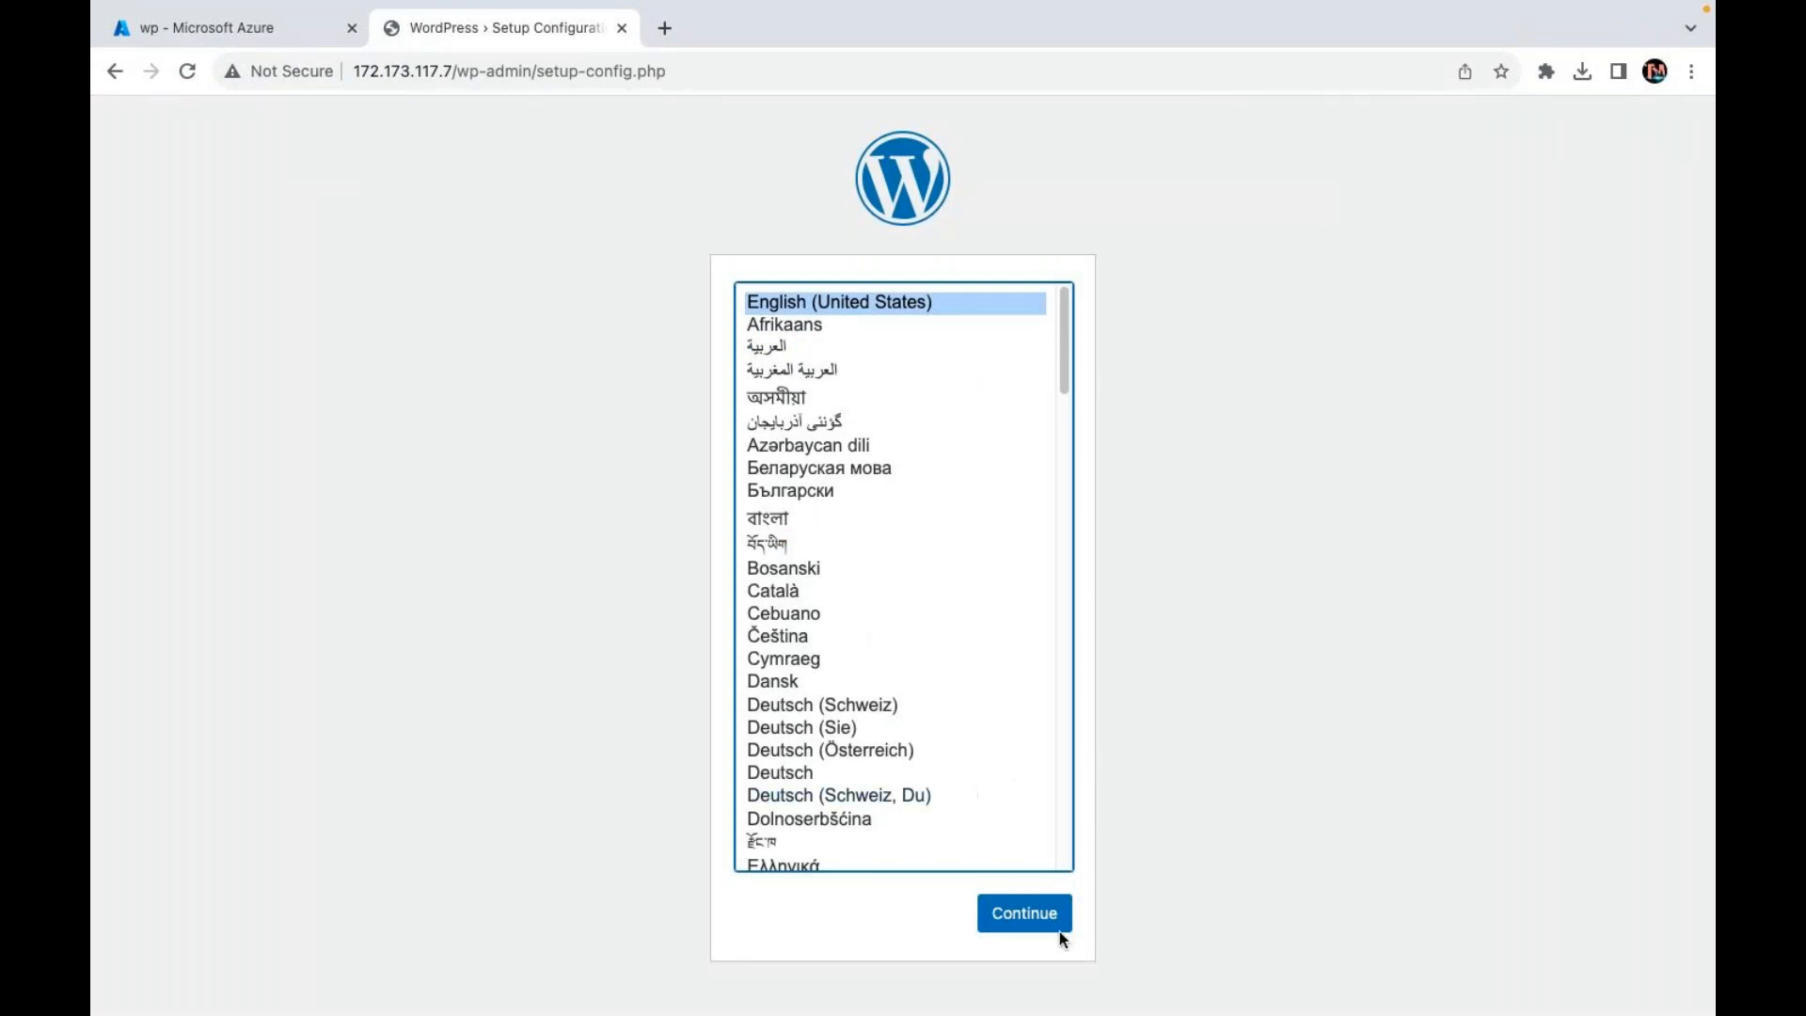
mouse_move(1287, 1008)
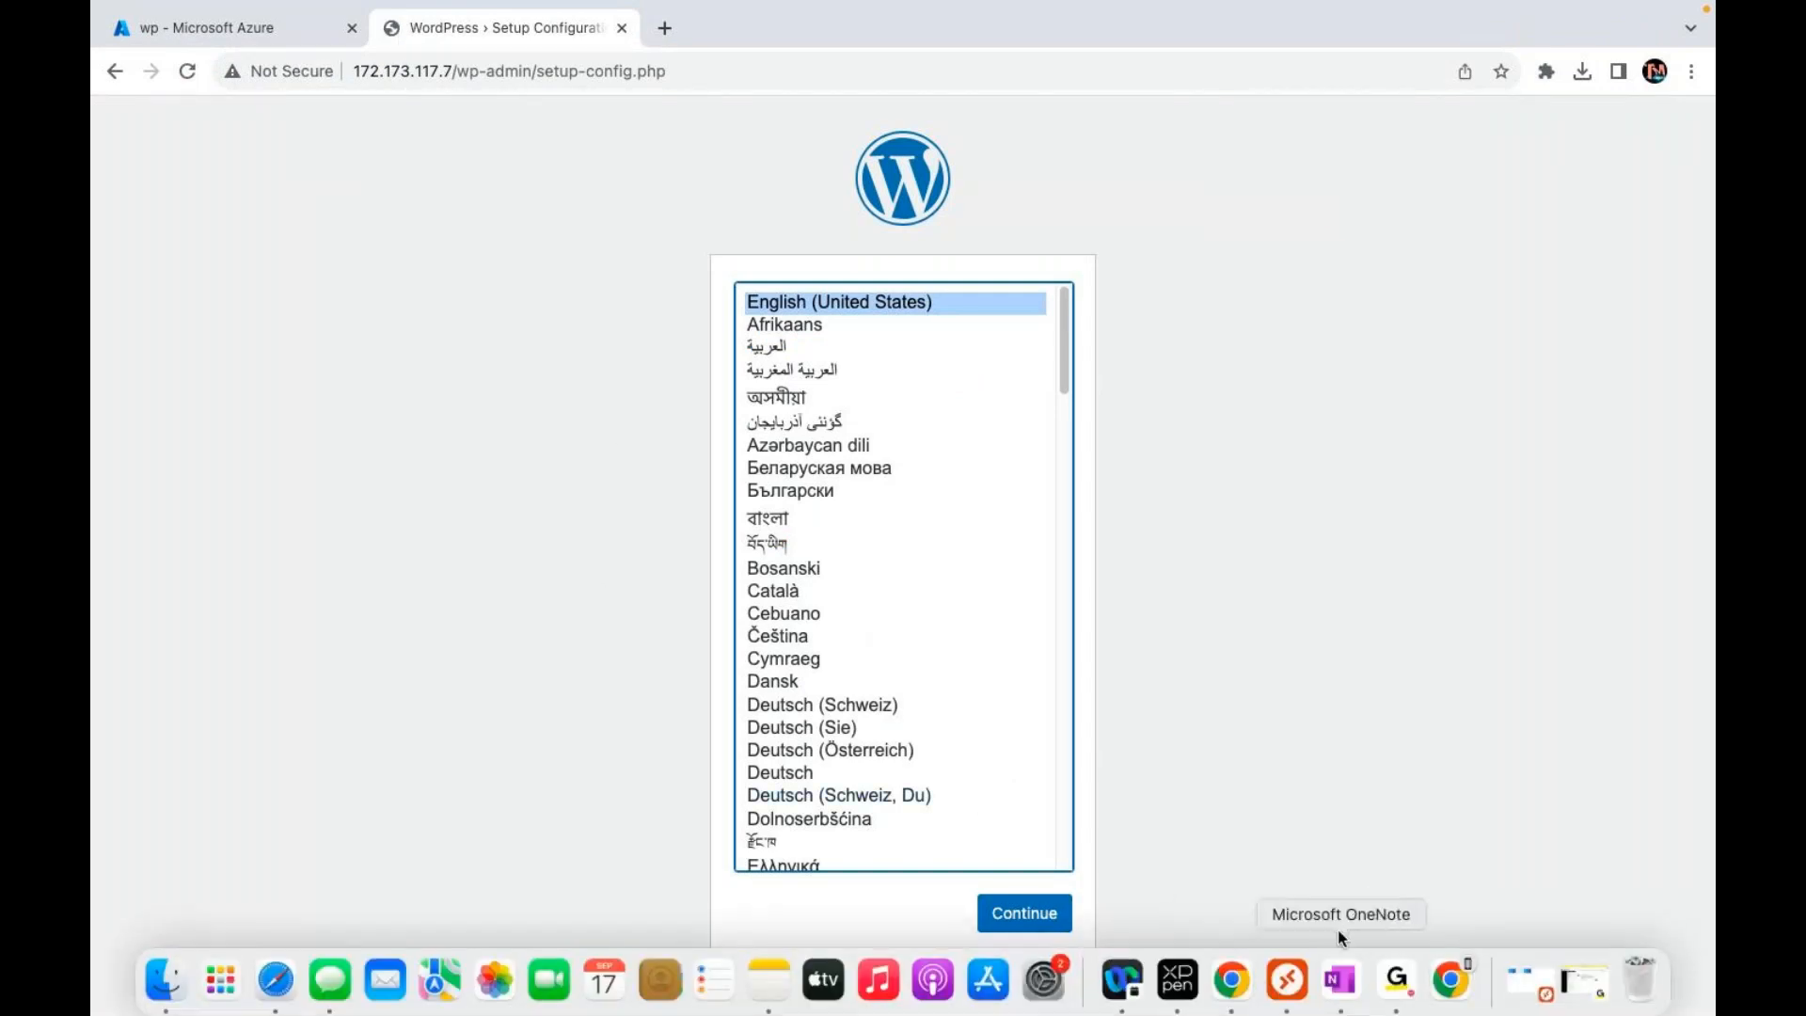
left_click(1016, 926)
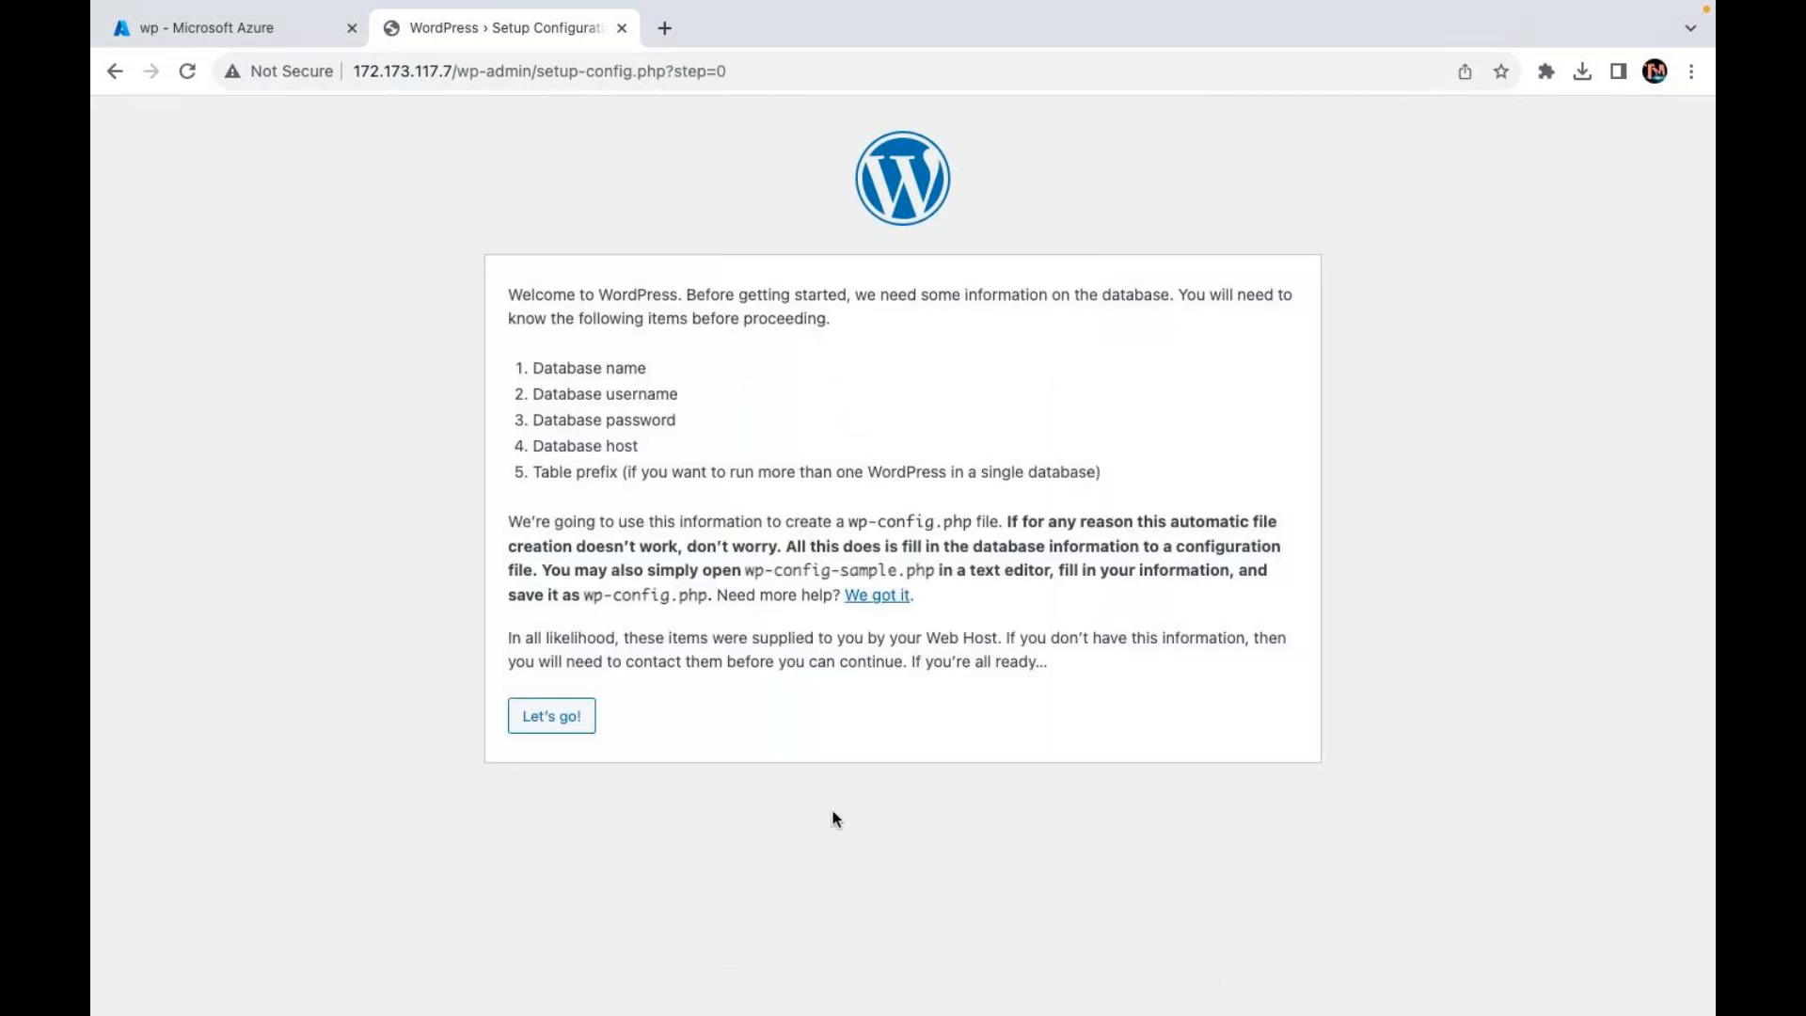
left_click(537, 721)
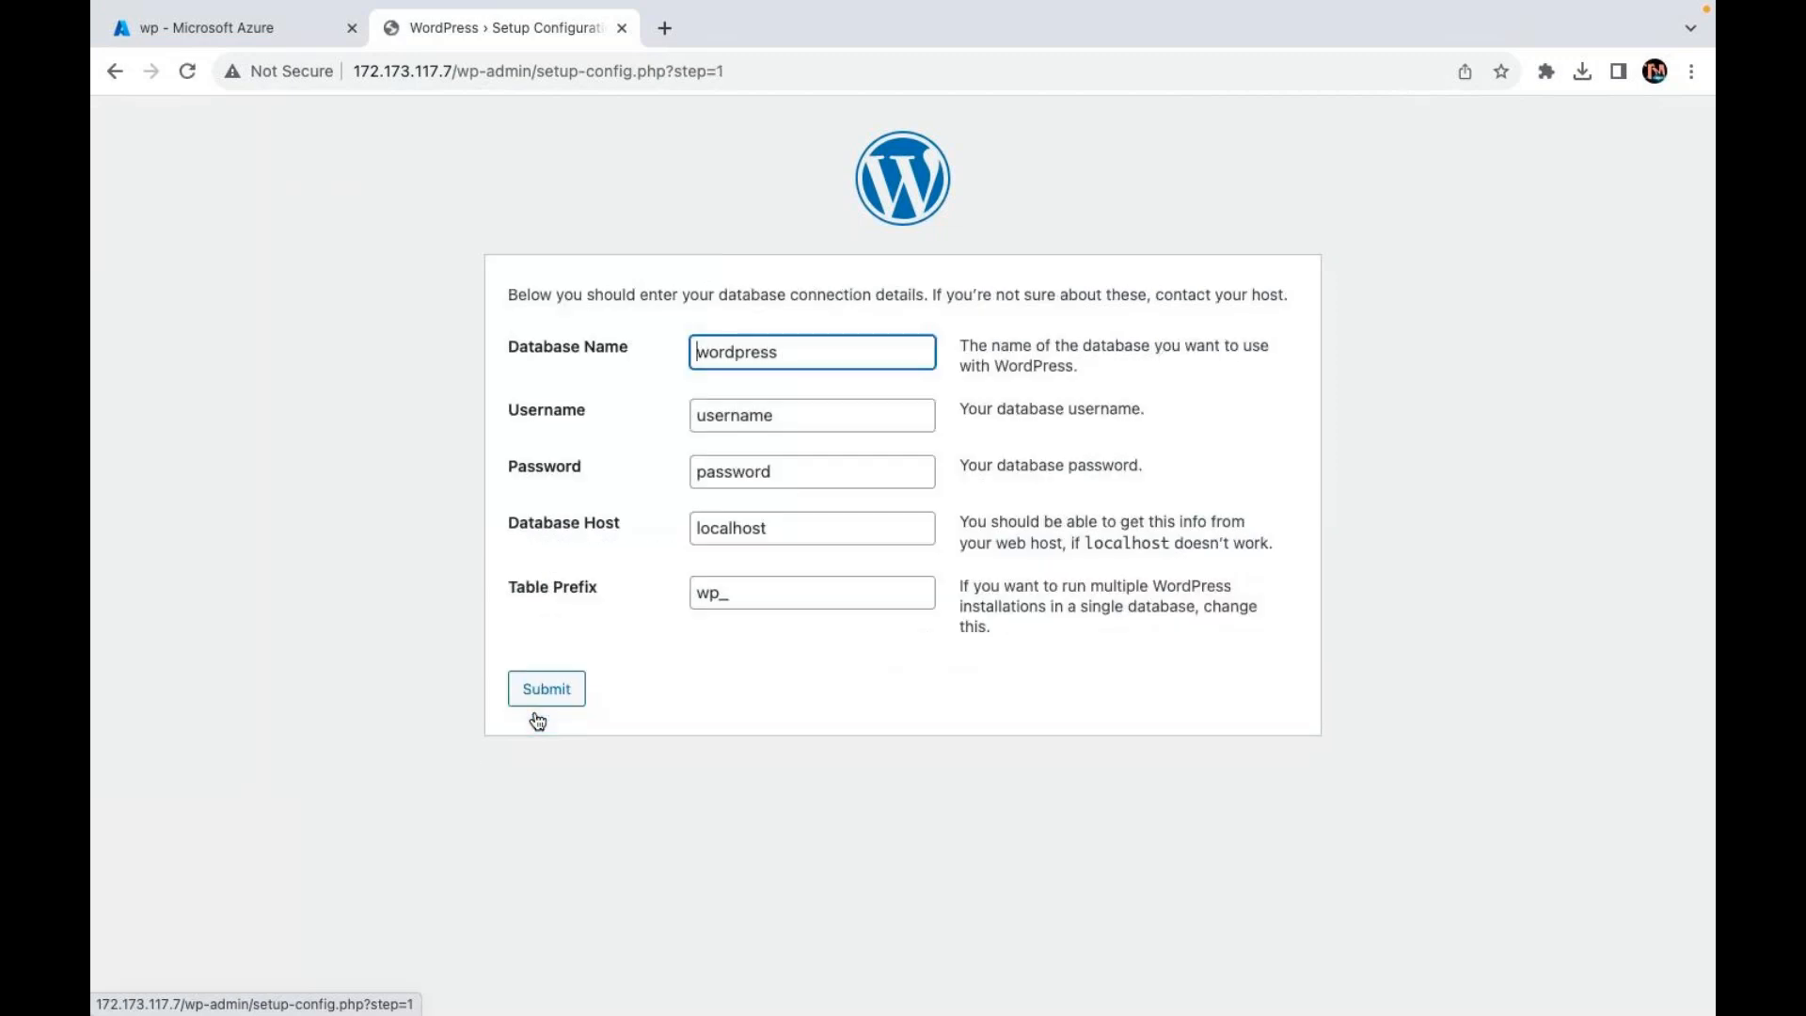
Step: Change the database username to user, keeping the default password
left_click(786, 420)
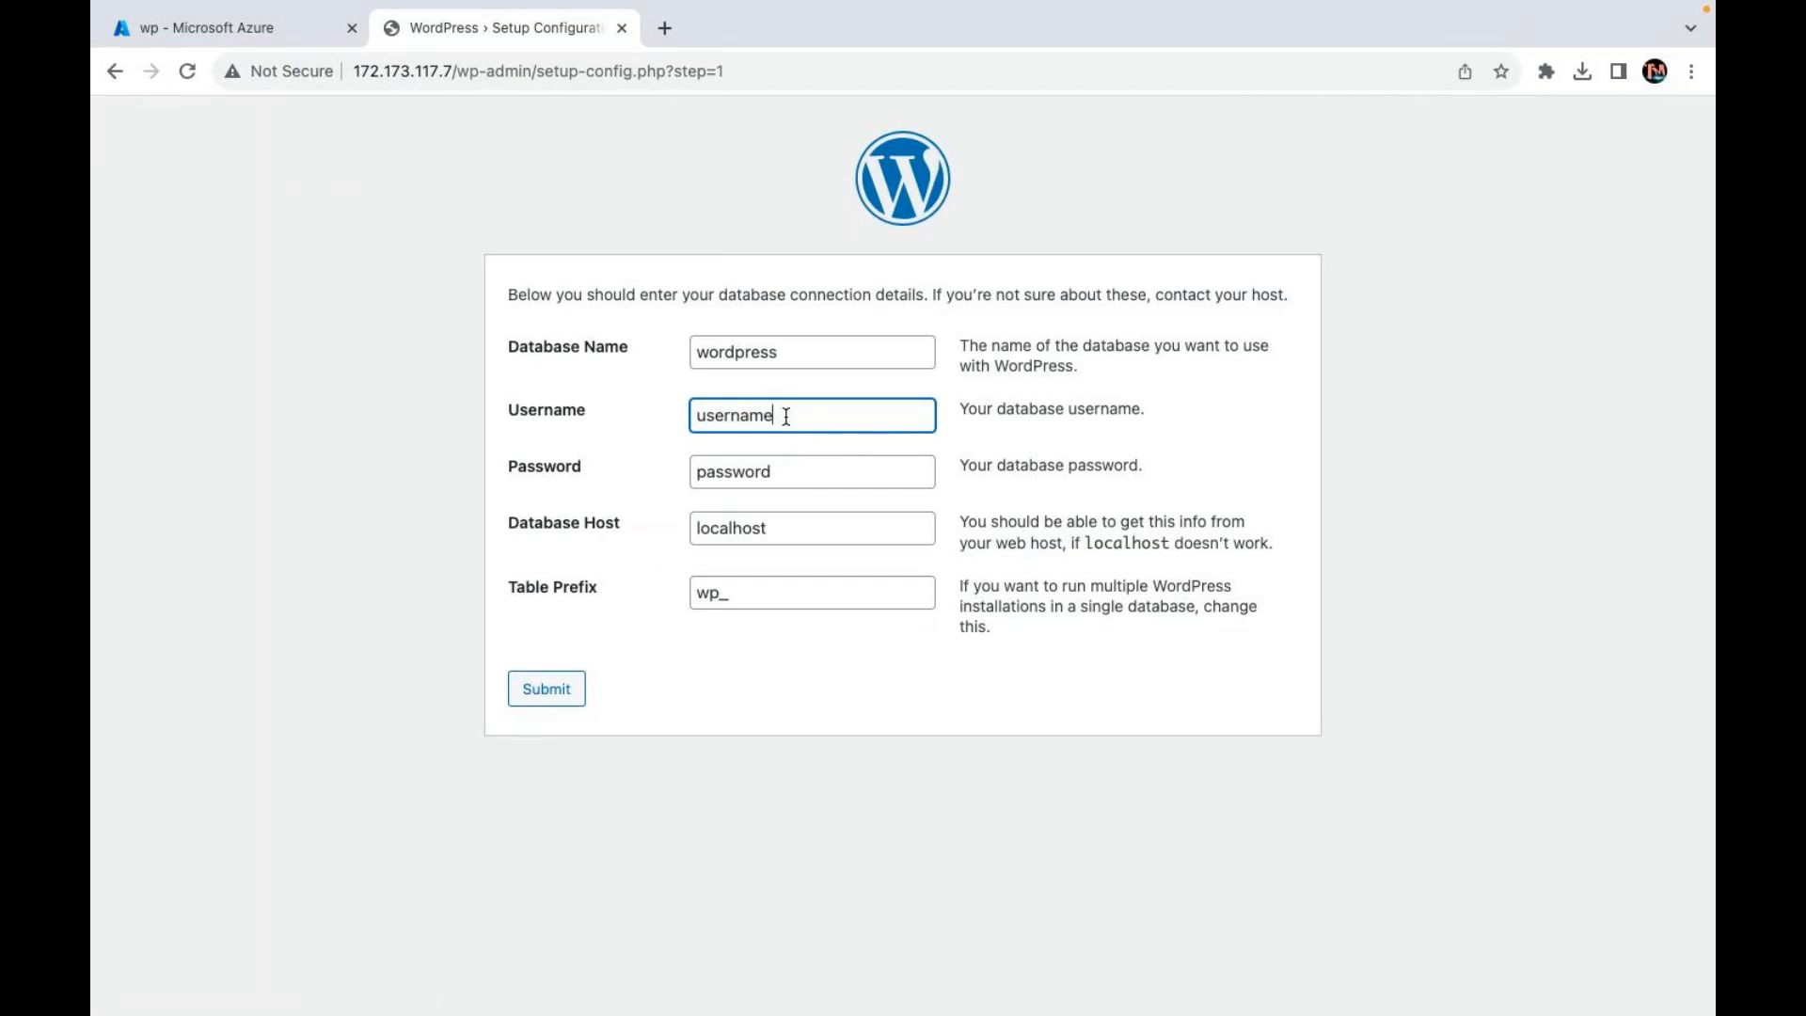
left_click(585, 412)
type("user")
key("Tab")
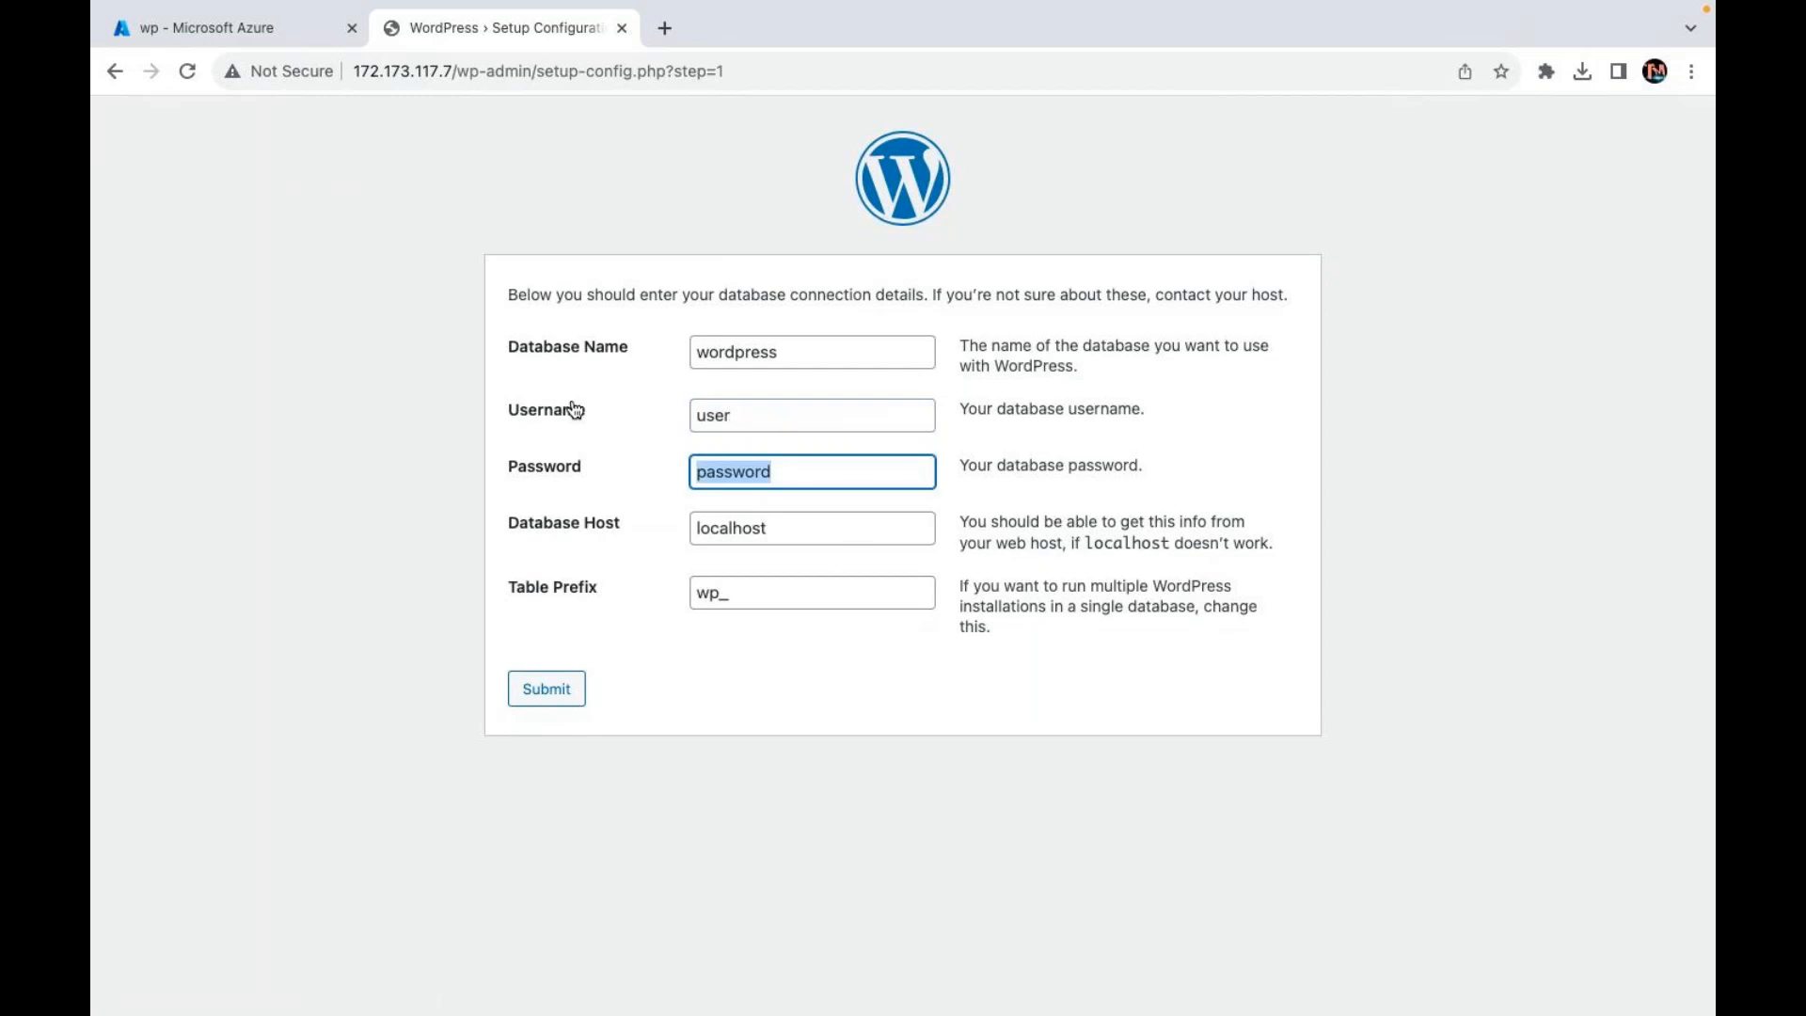
left_click(825, 462)
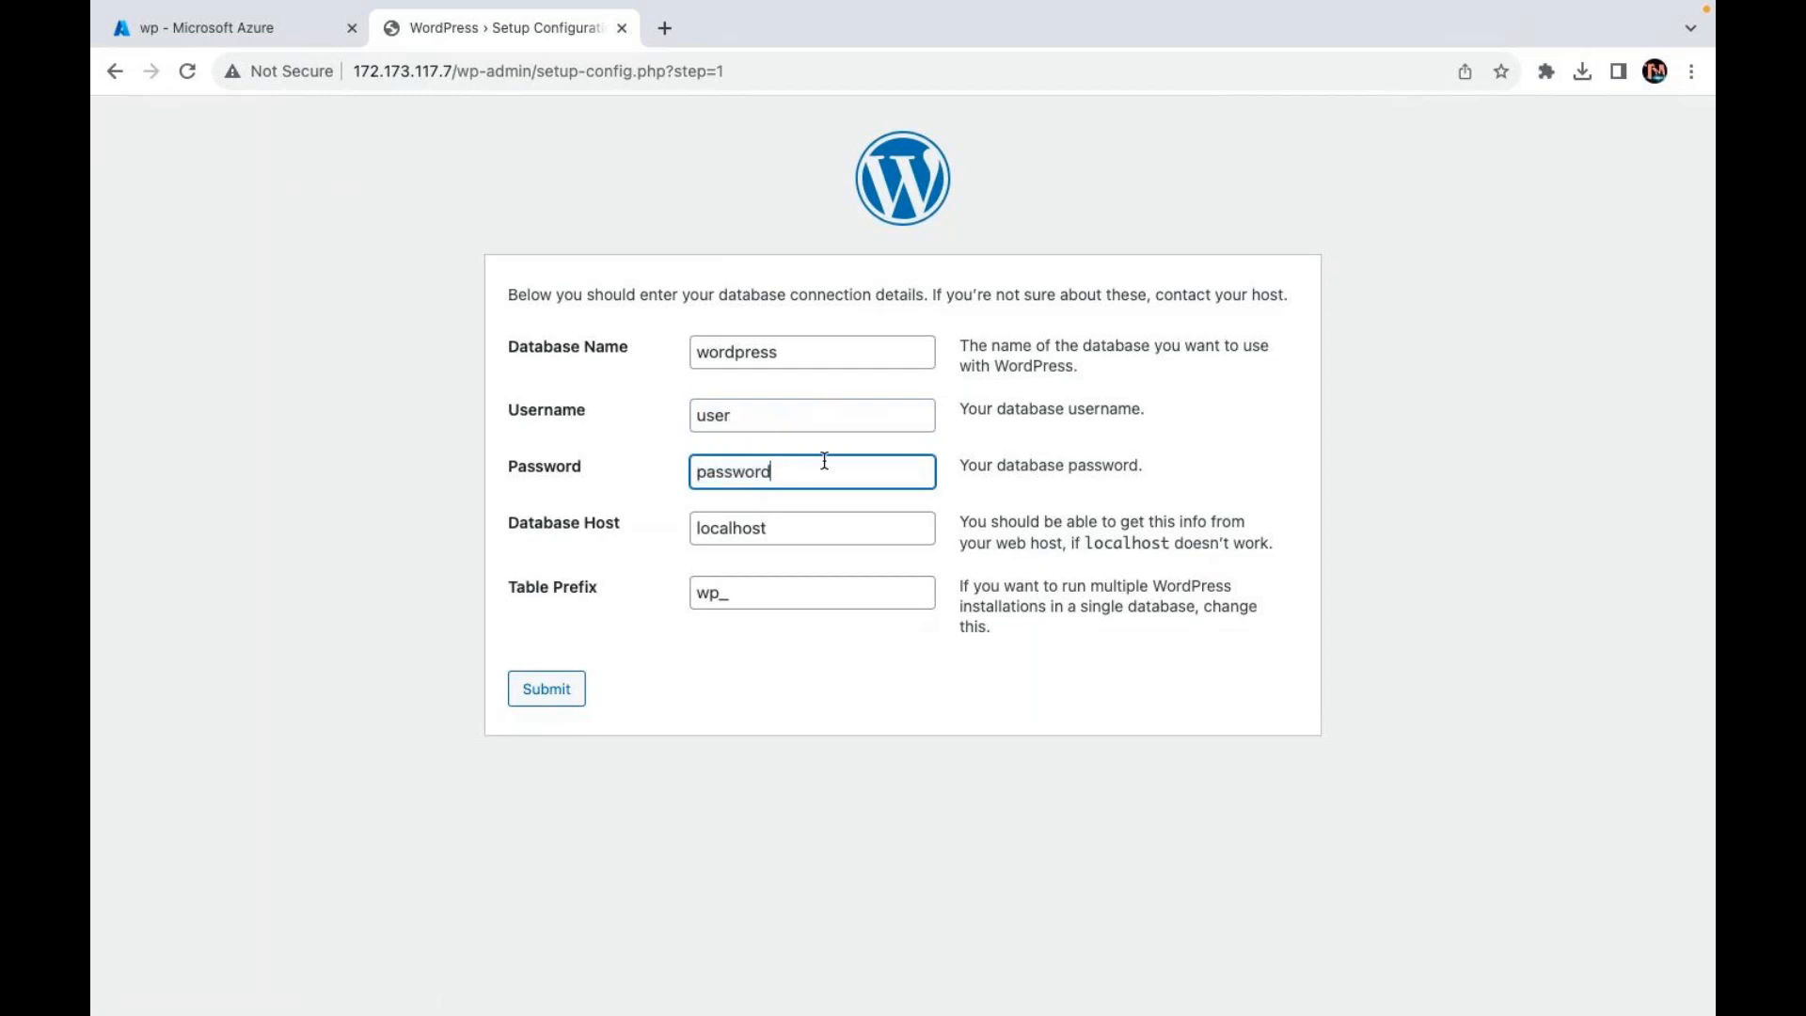
Step: After the first failed submit, resubmit with username web and a new database password
left_click(538, 708)
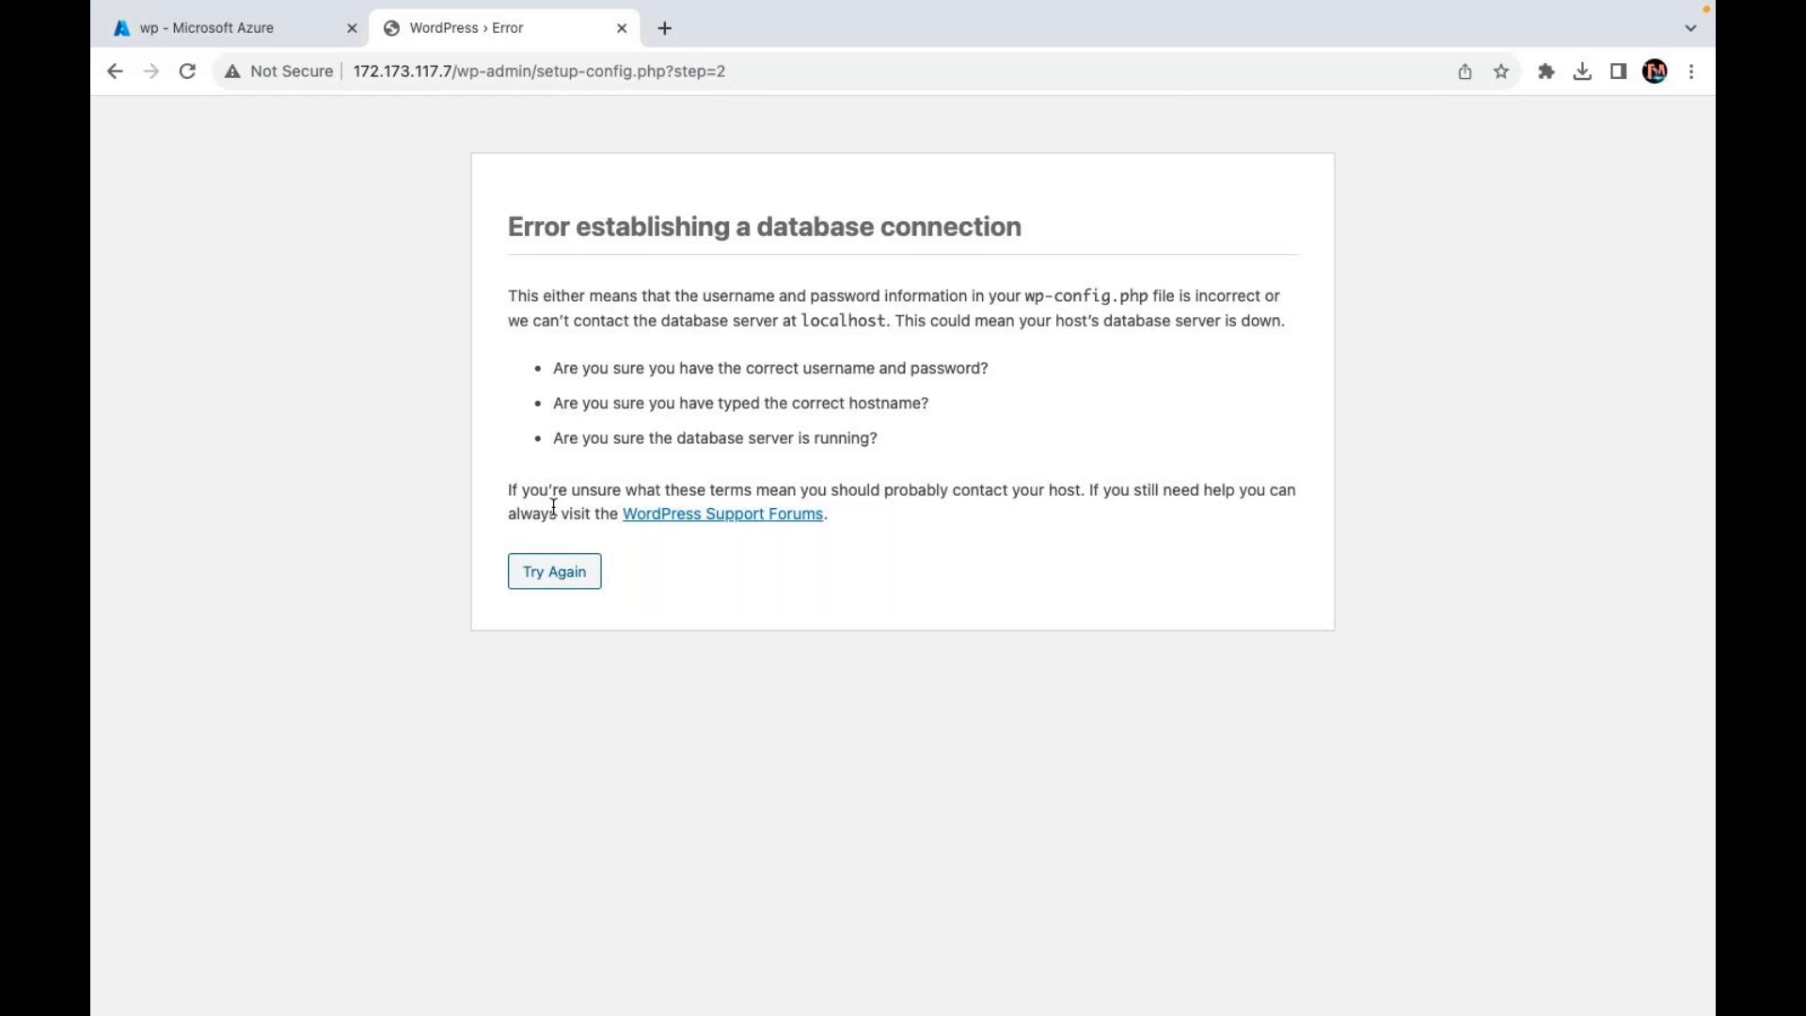
left_click(562, 572)
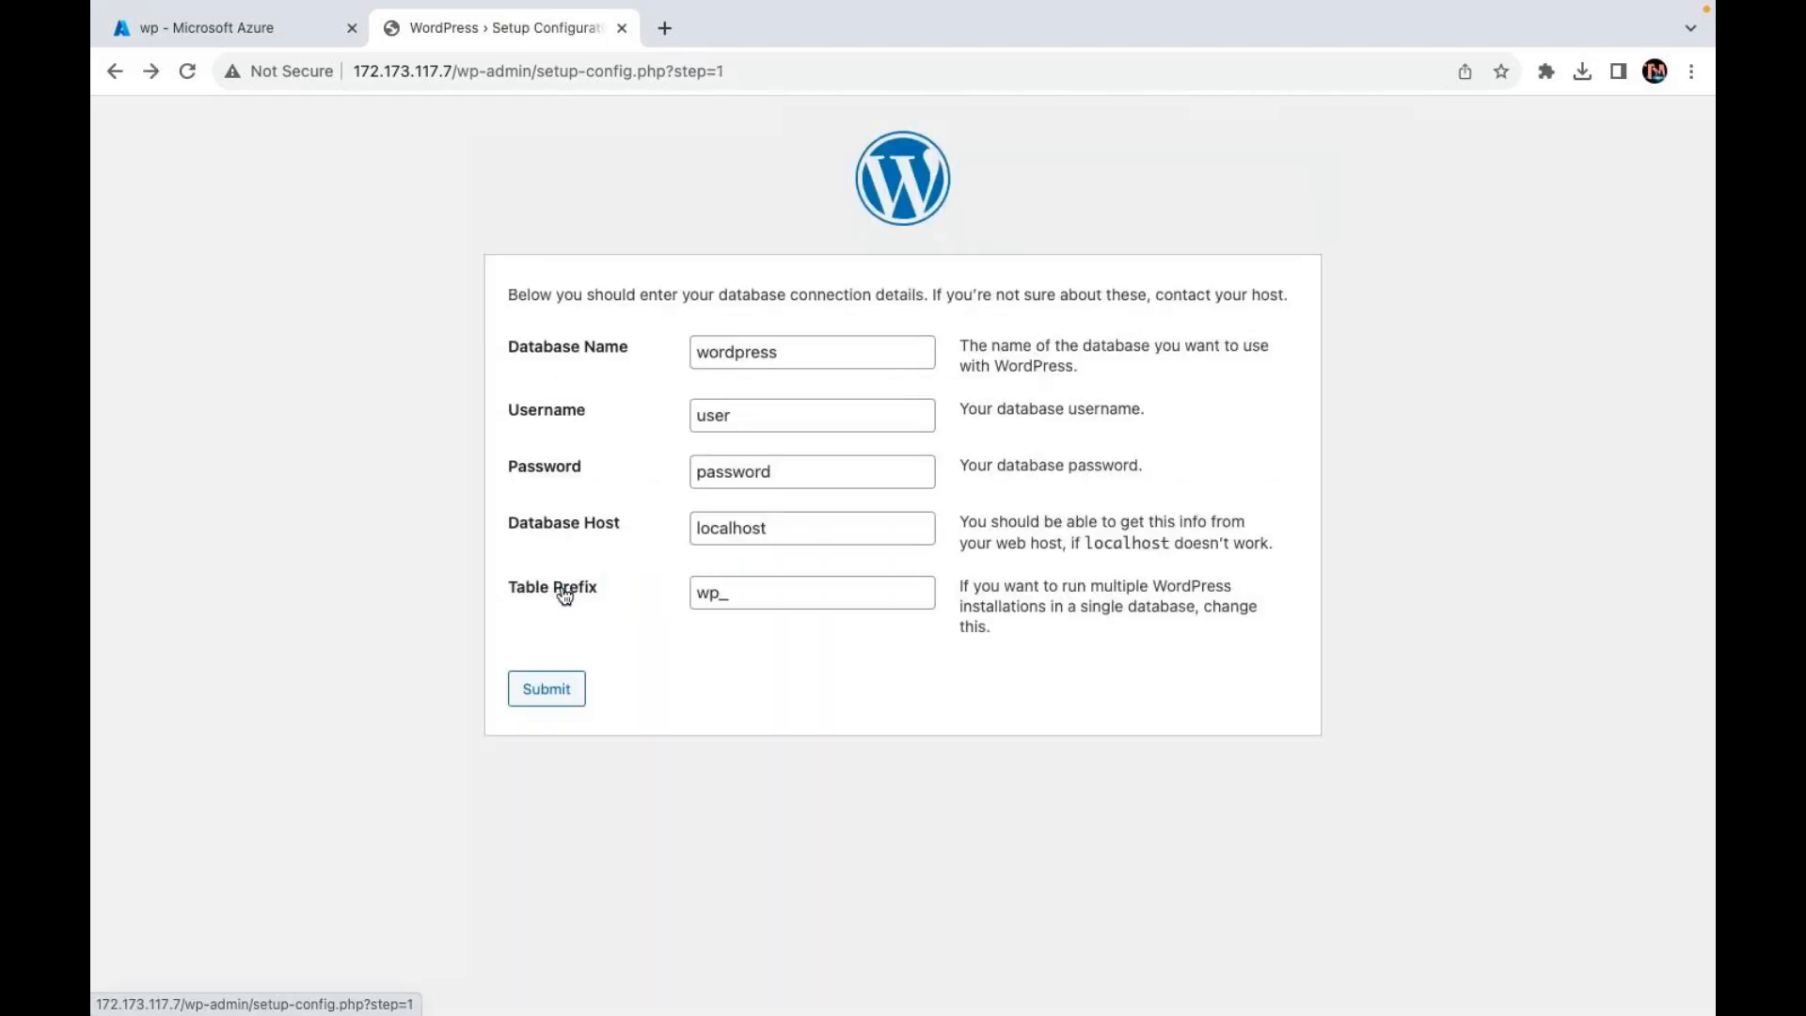
left_click_drag(755, 422, 592, 405)
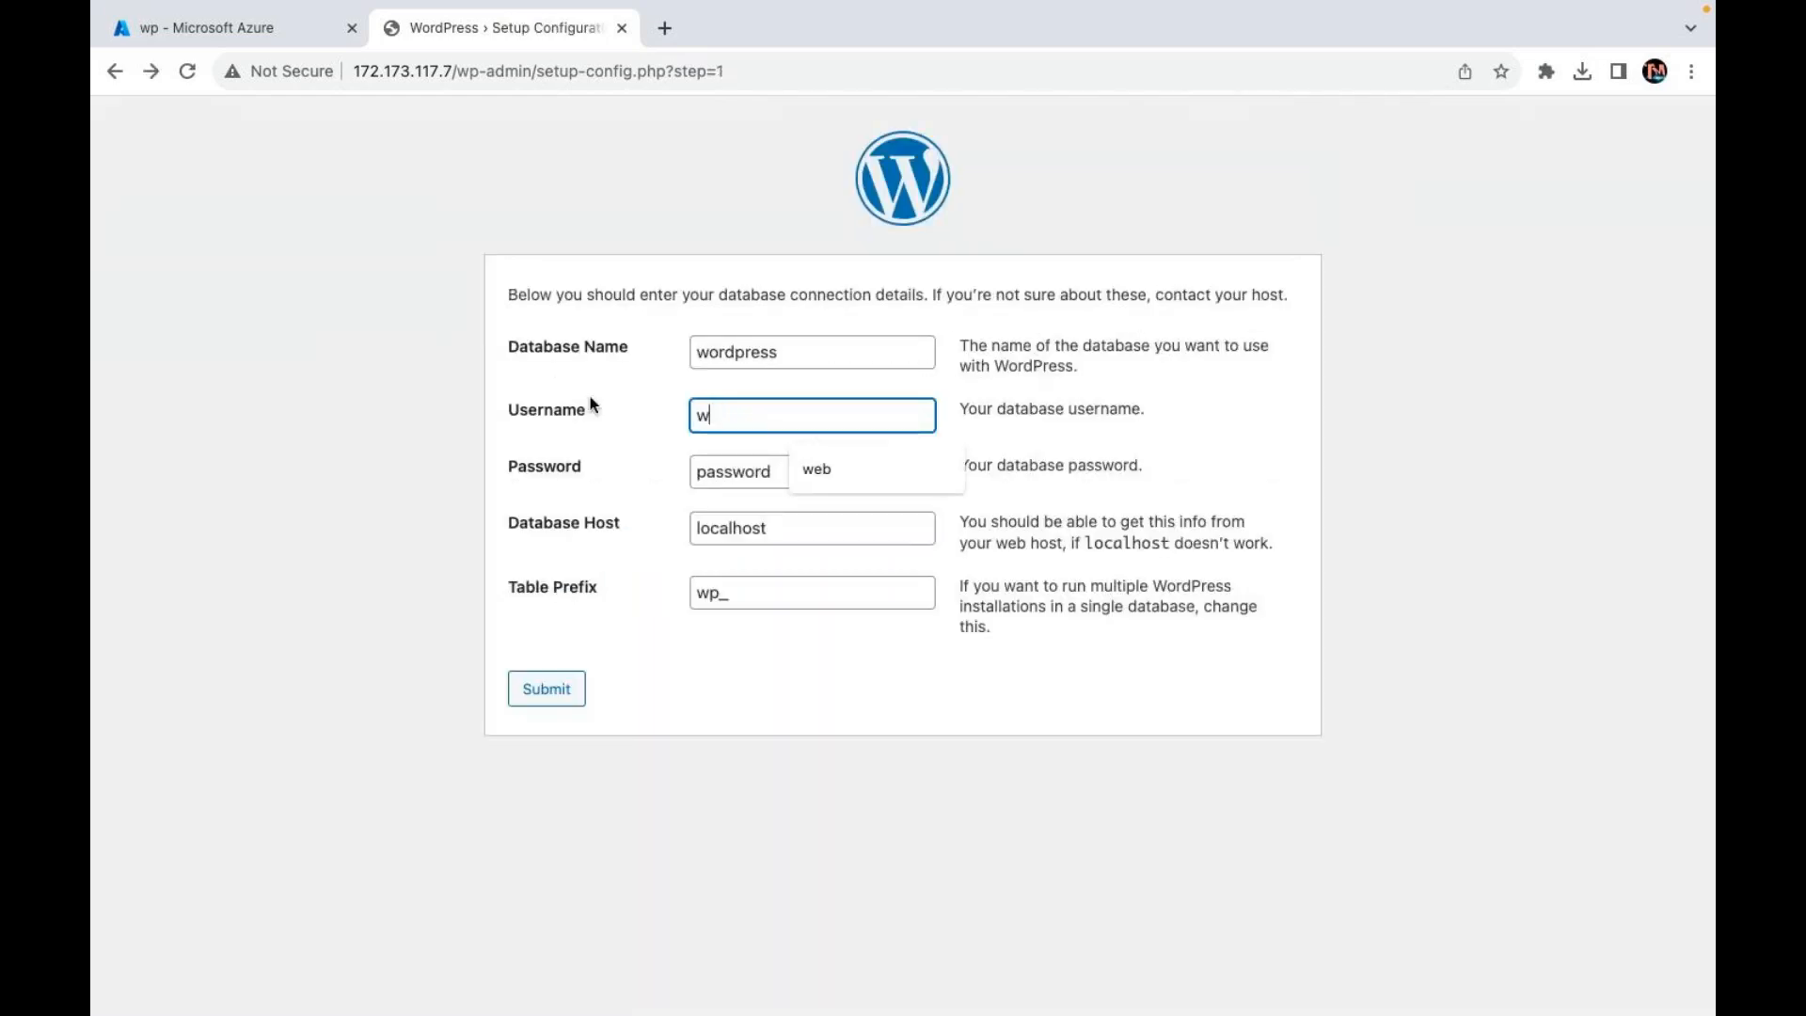
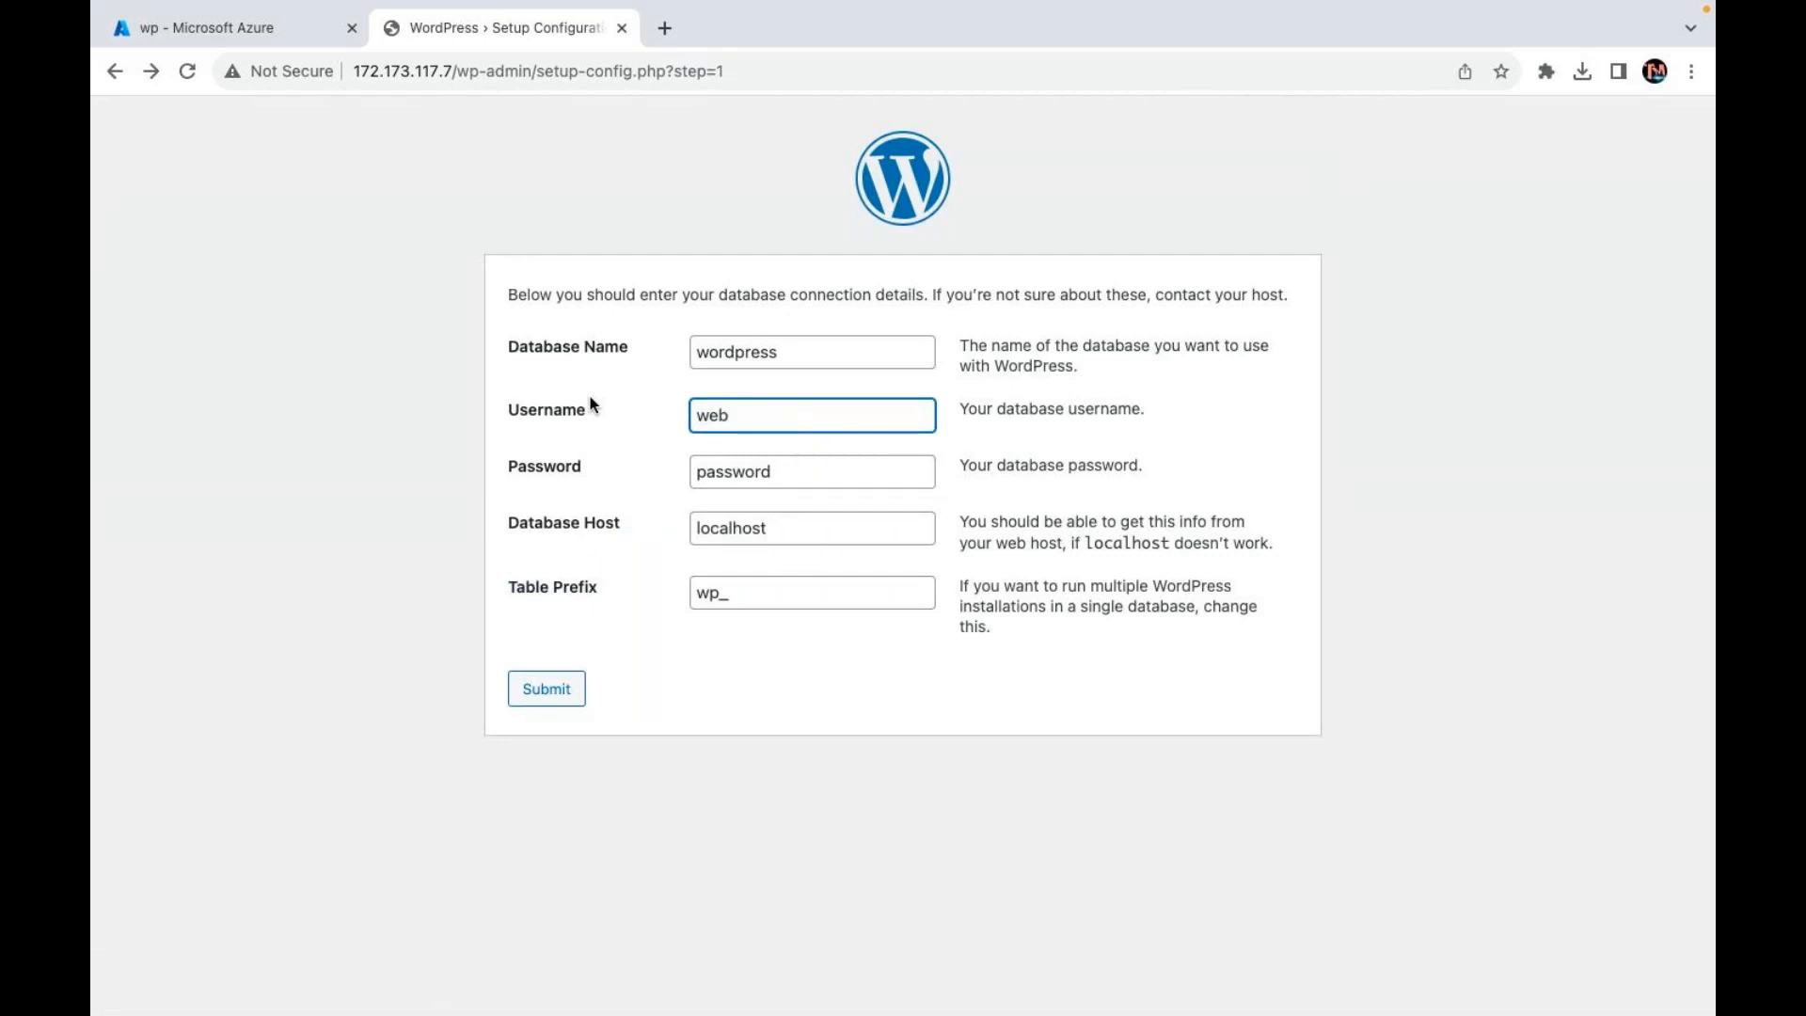
key("Tab")
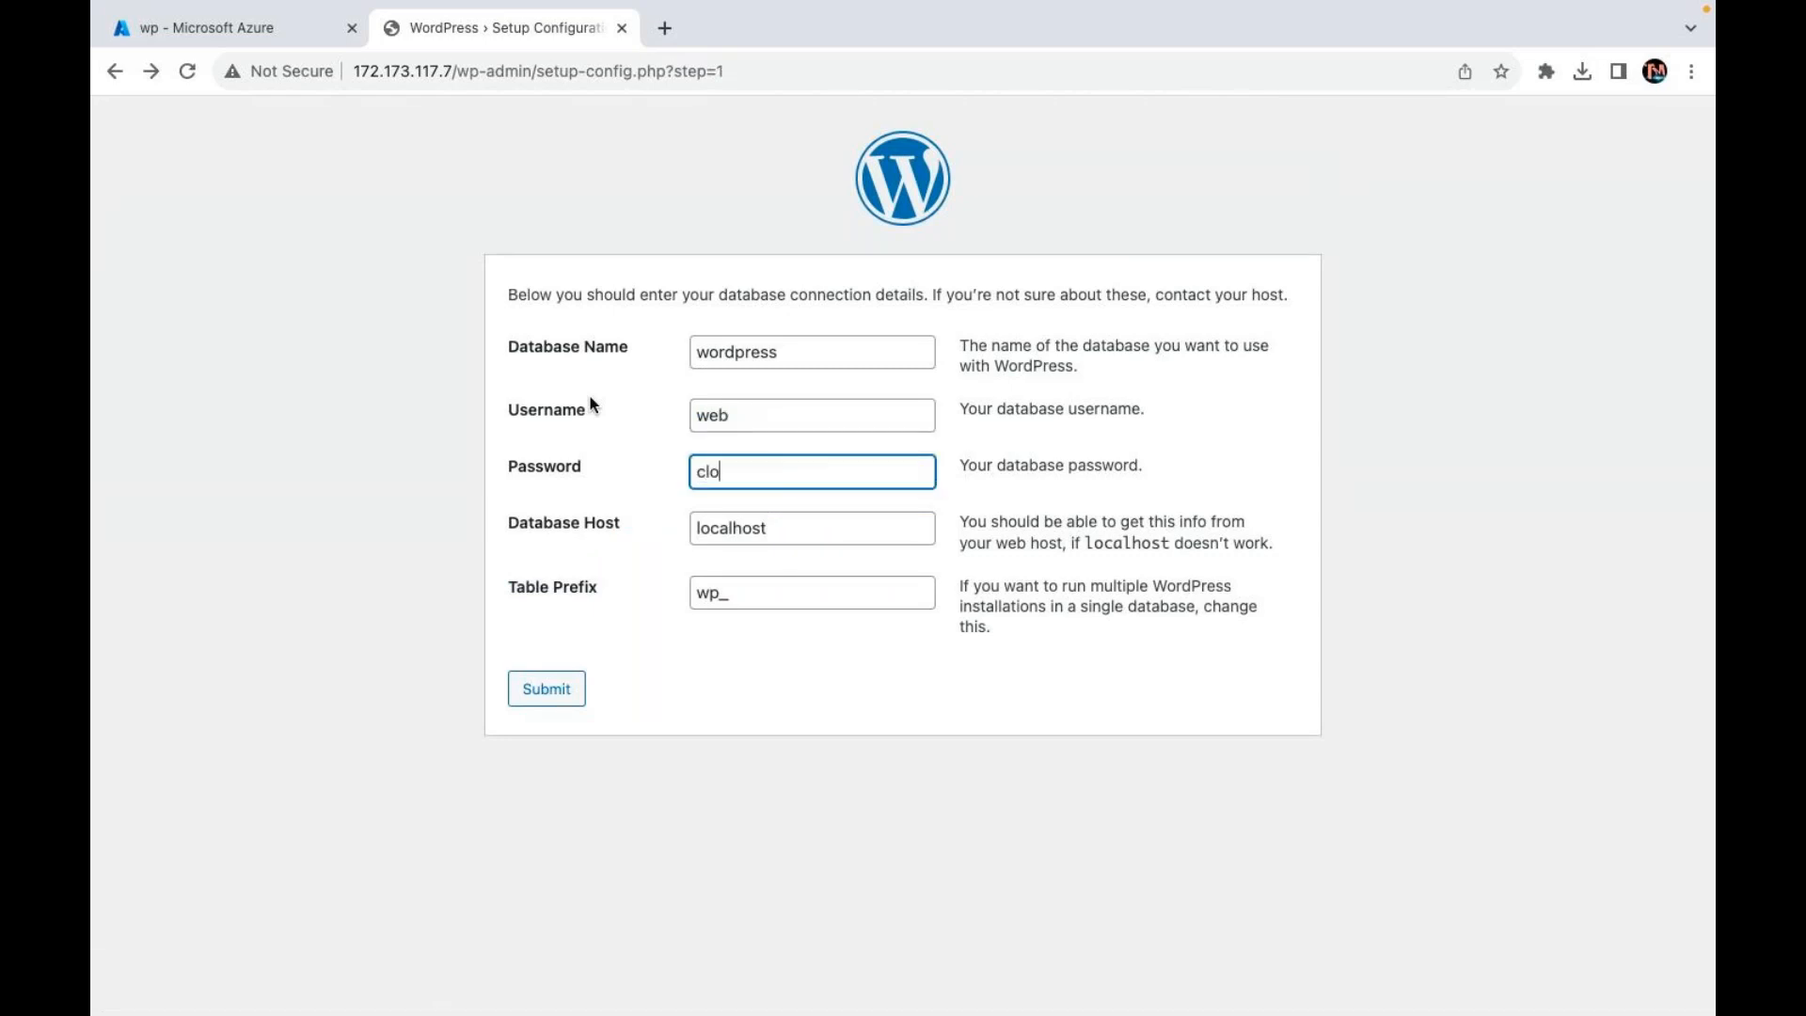
left_click(528, 694)
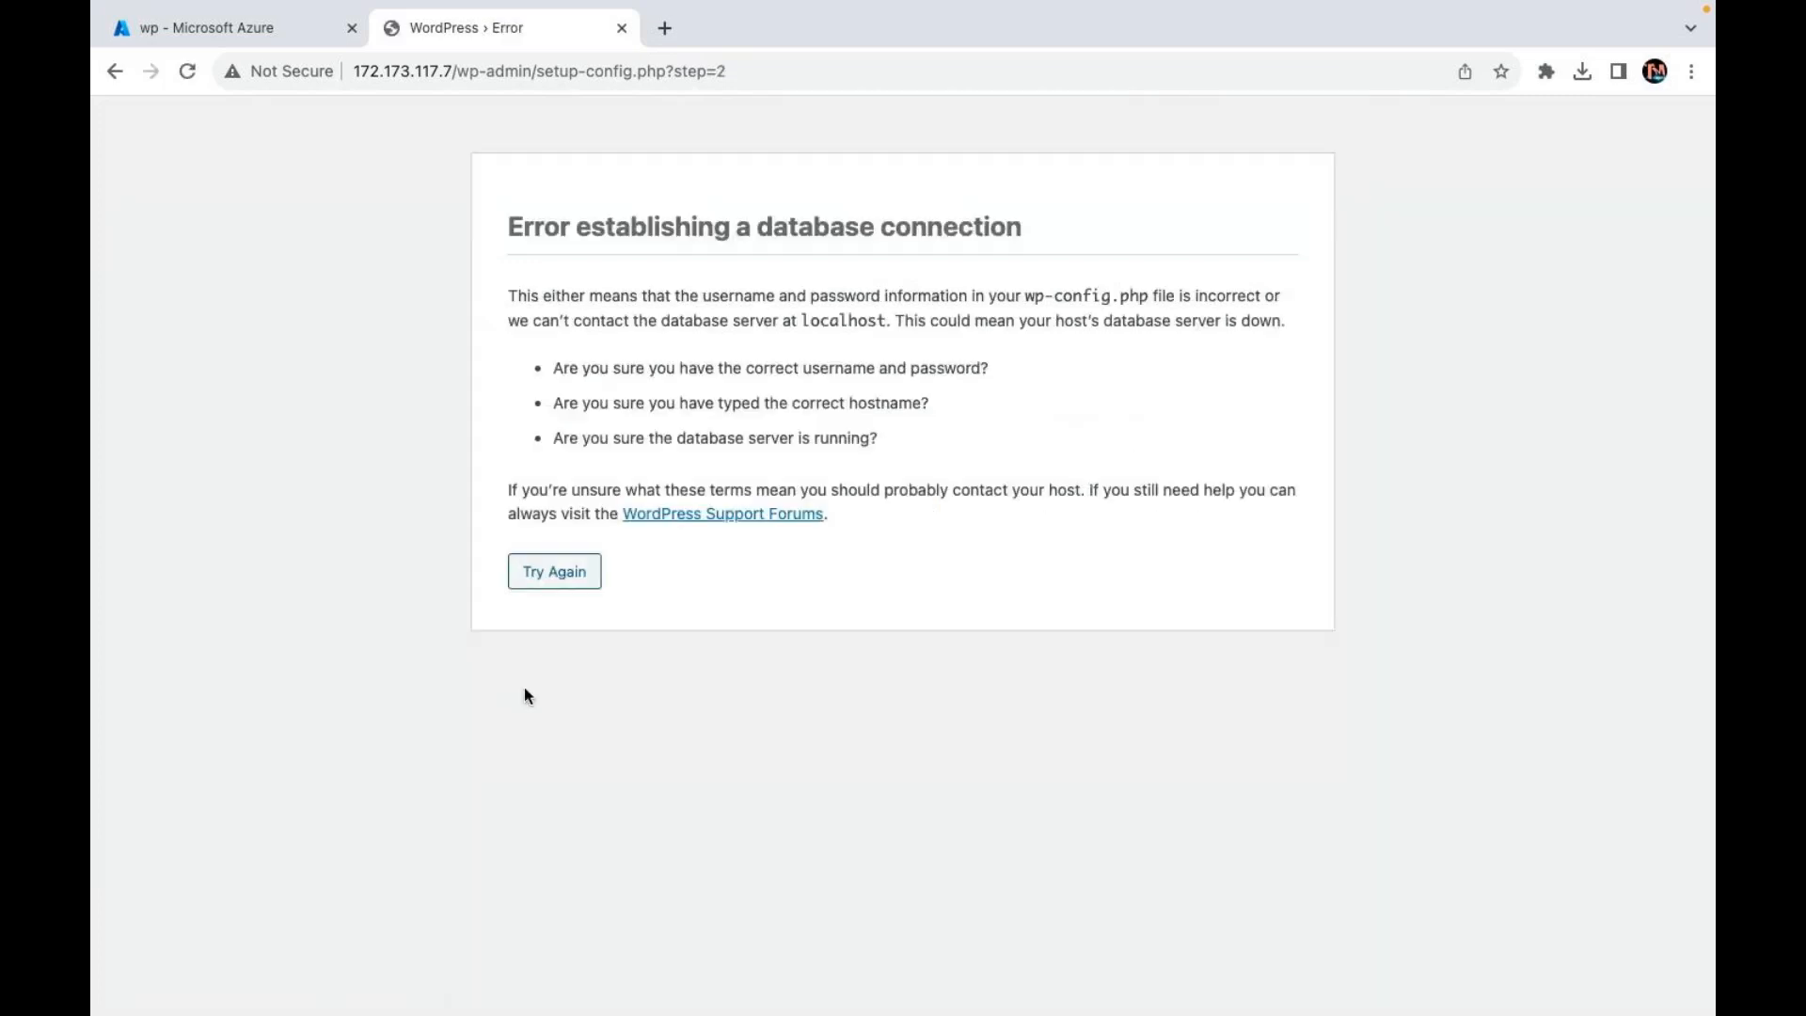
Step: Return to the wp VM Overview, close the WordPress error tab, and recopy IP 172.173.117.7
left_click(273, 33)
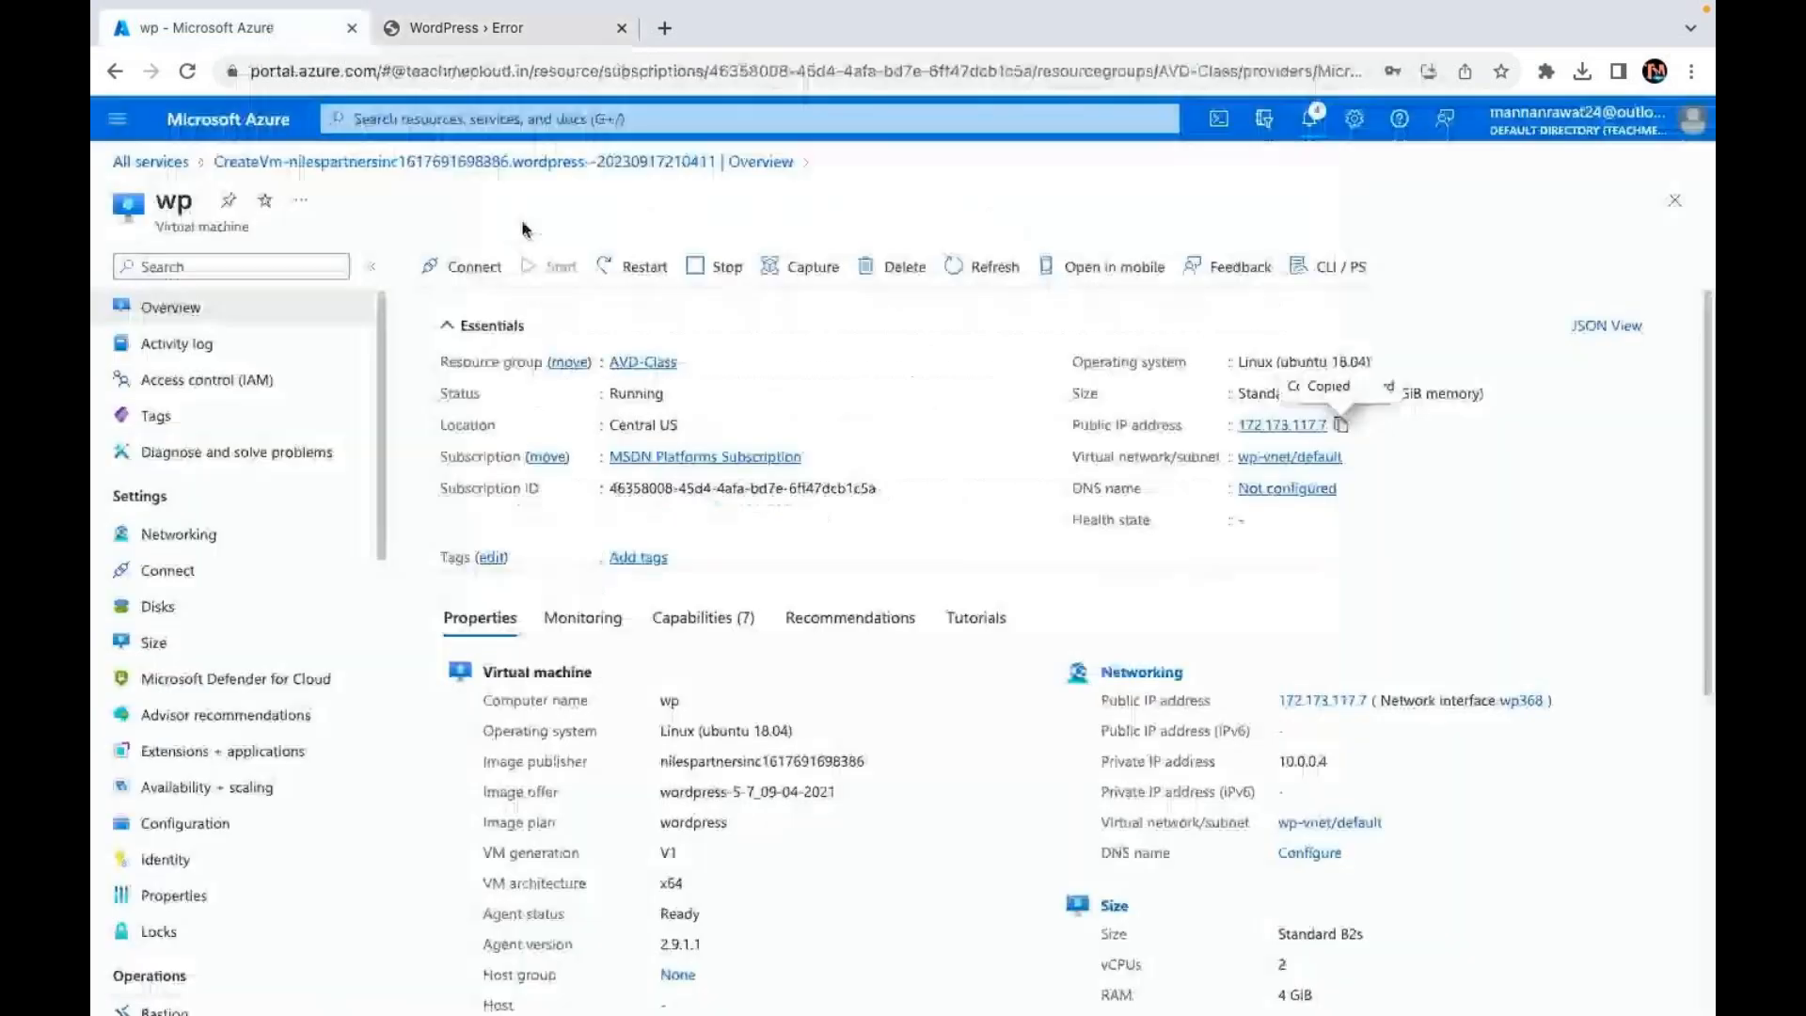
left_click(475, 266)
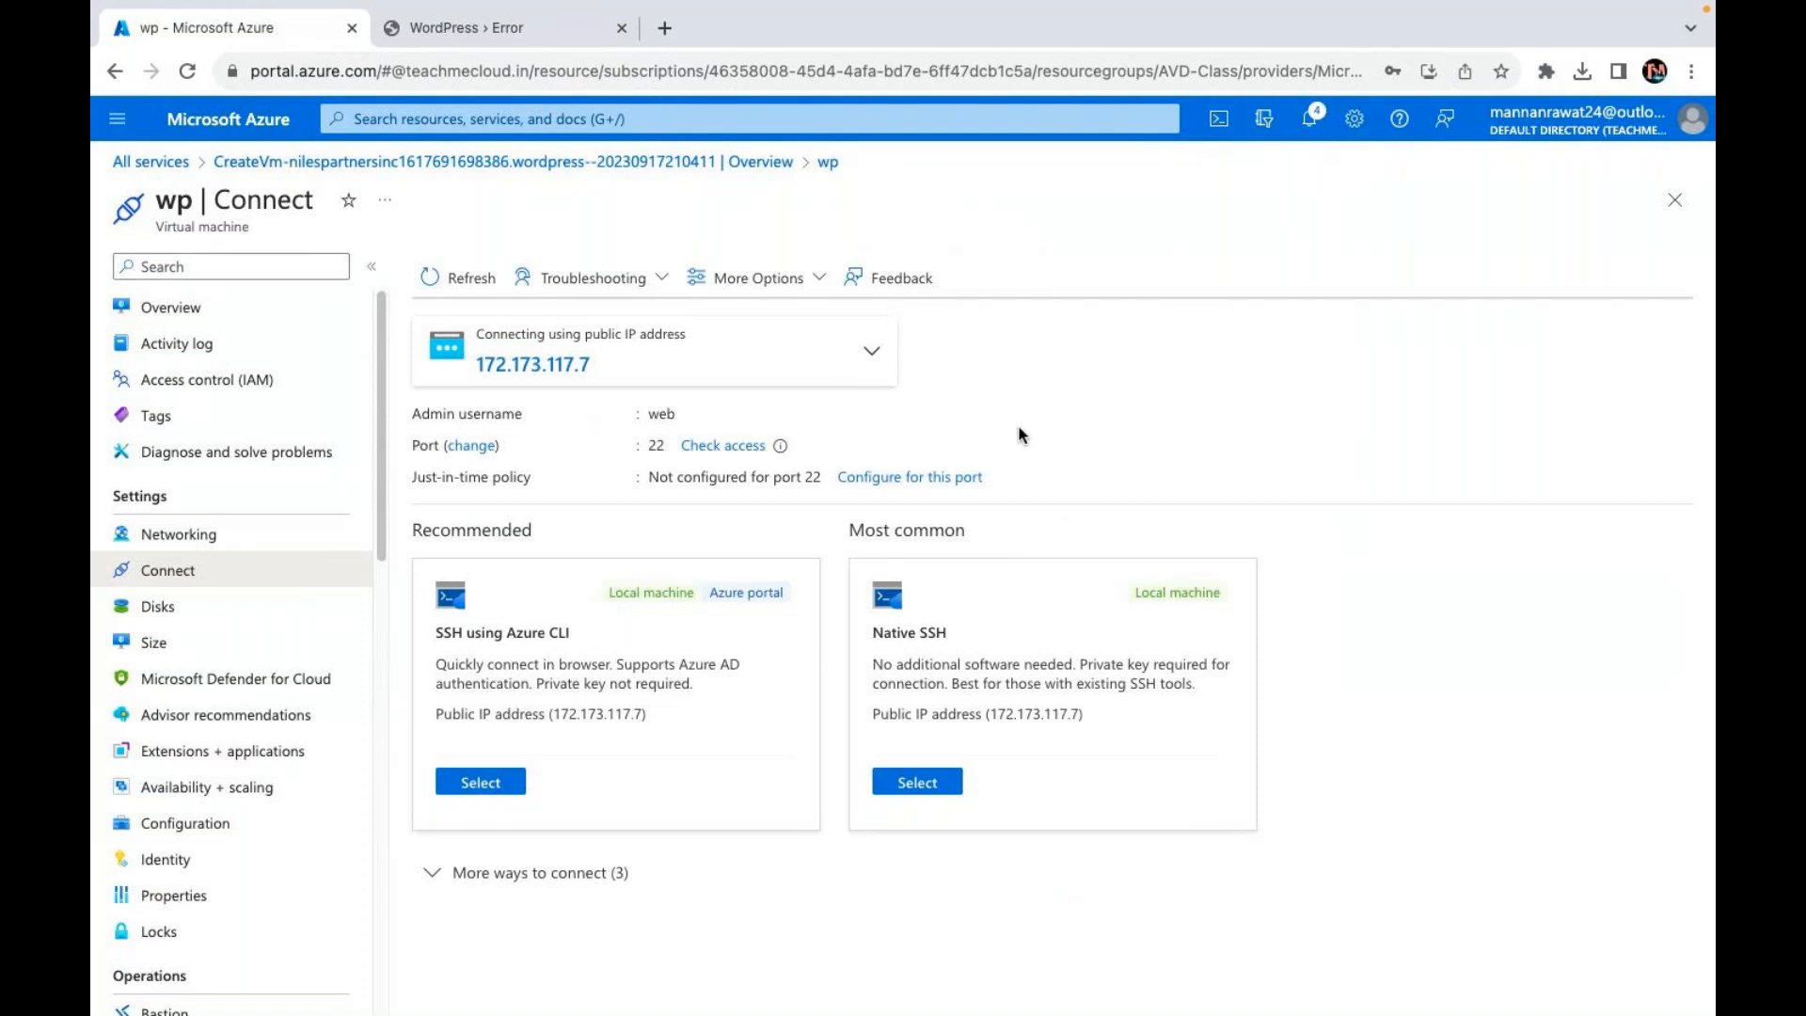
left_click(747, 285)
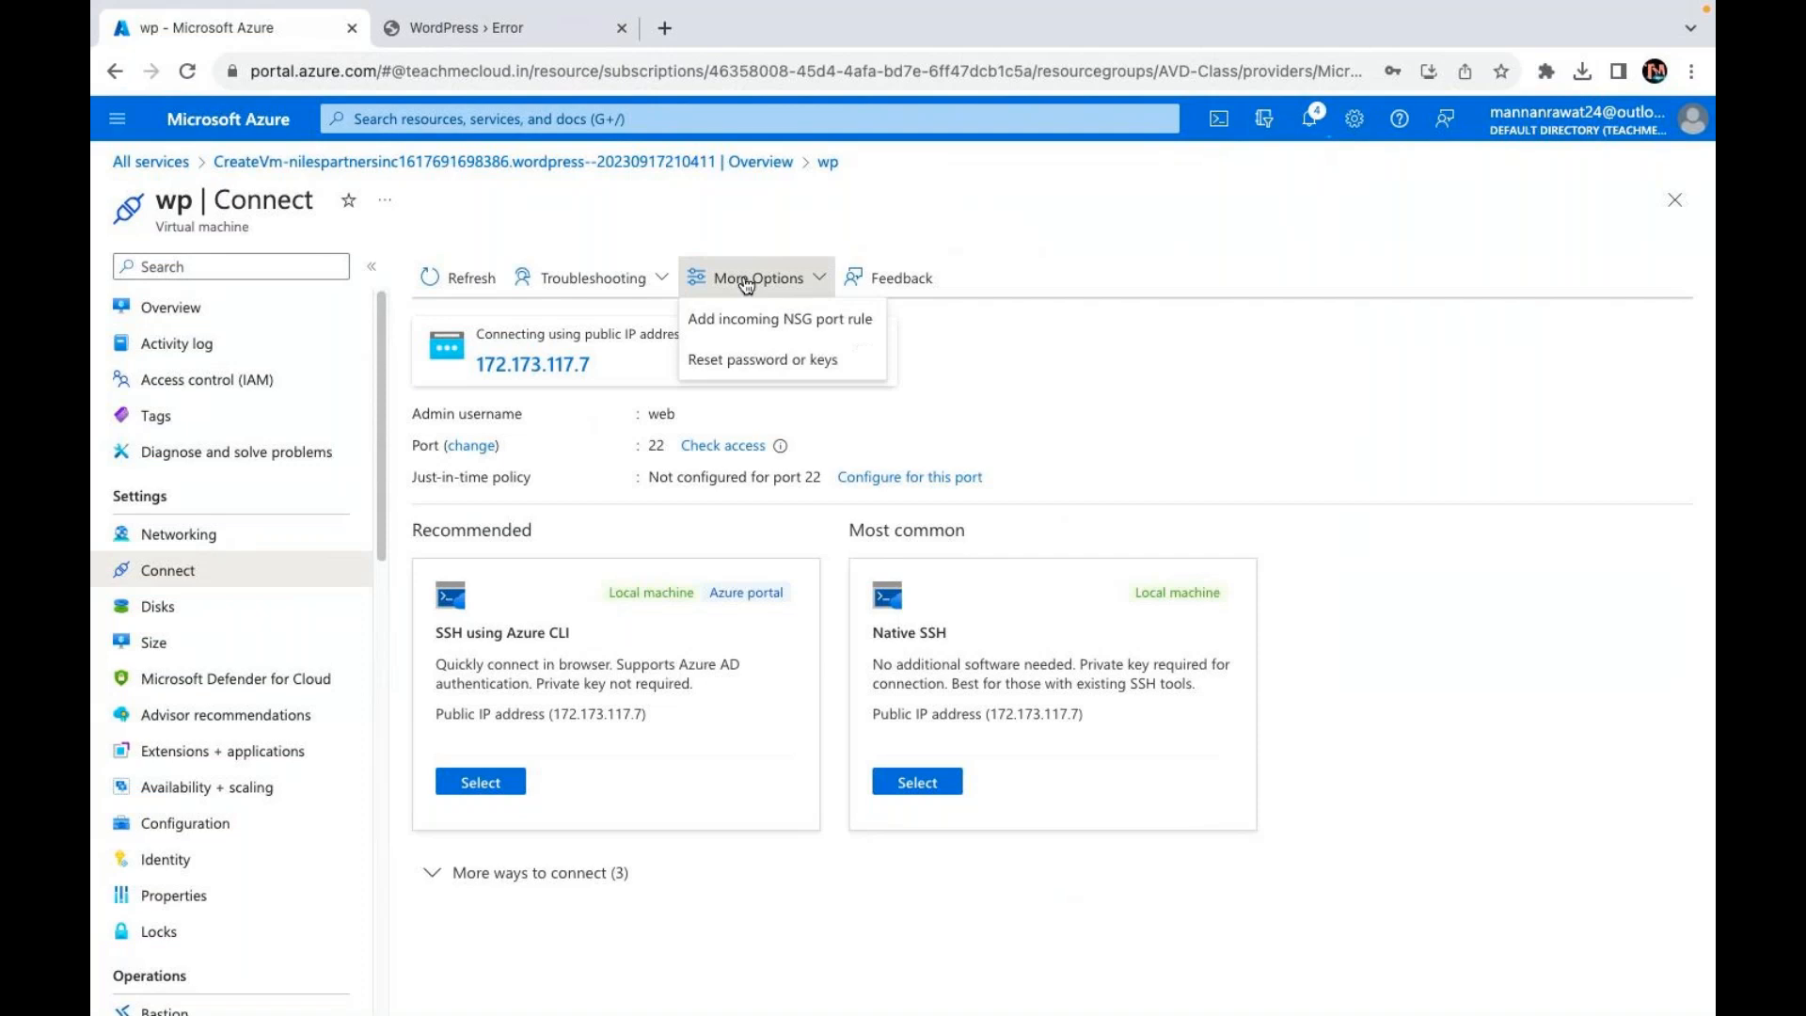
left_click(1191, 469)
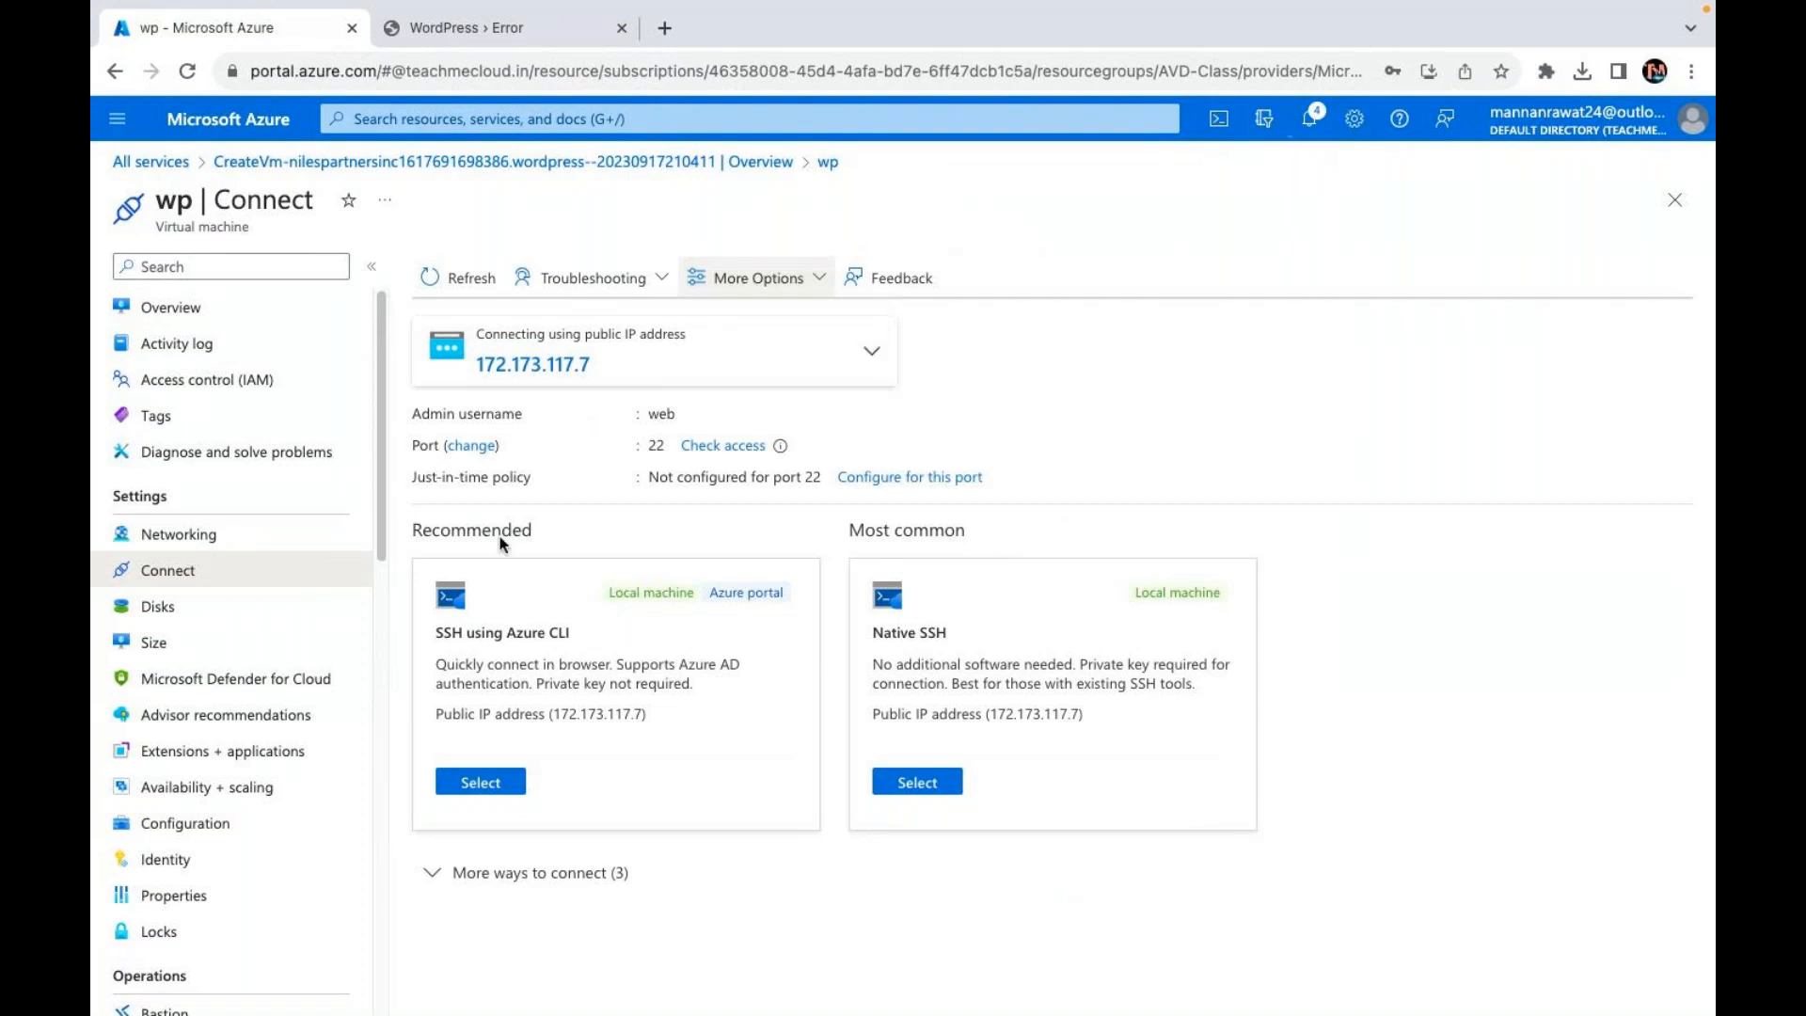
left_click(168, 308)
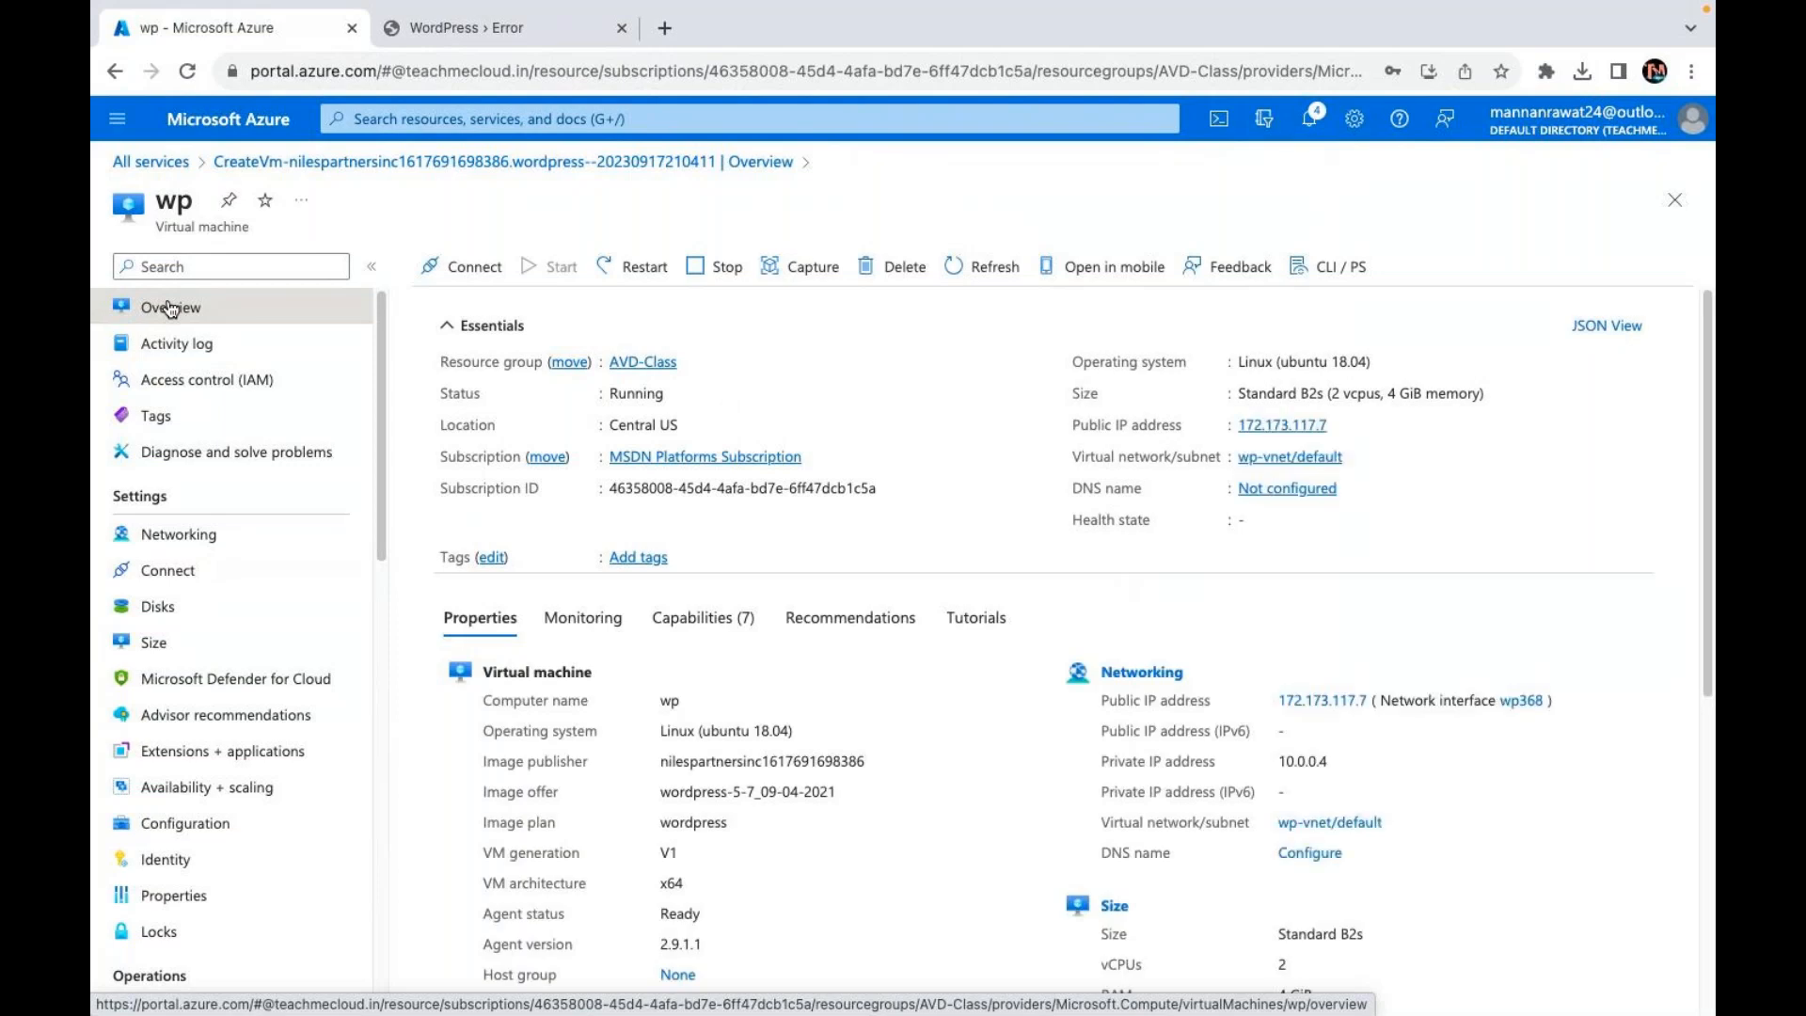
left_click(621, 29)
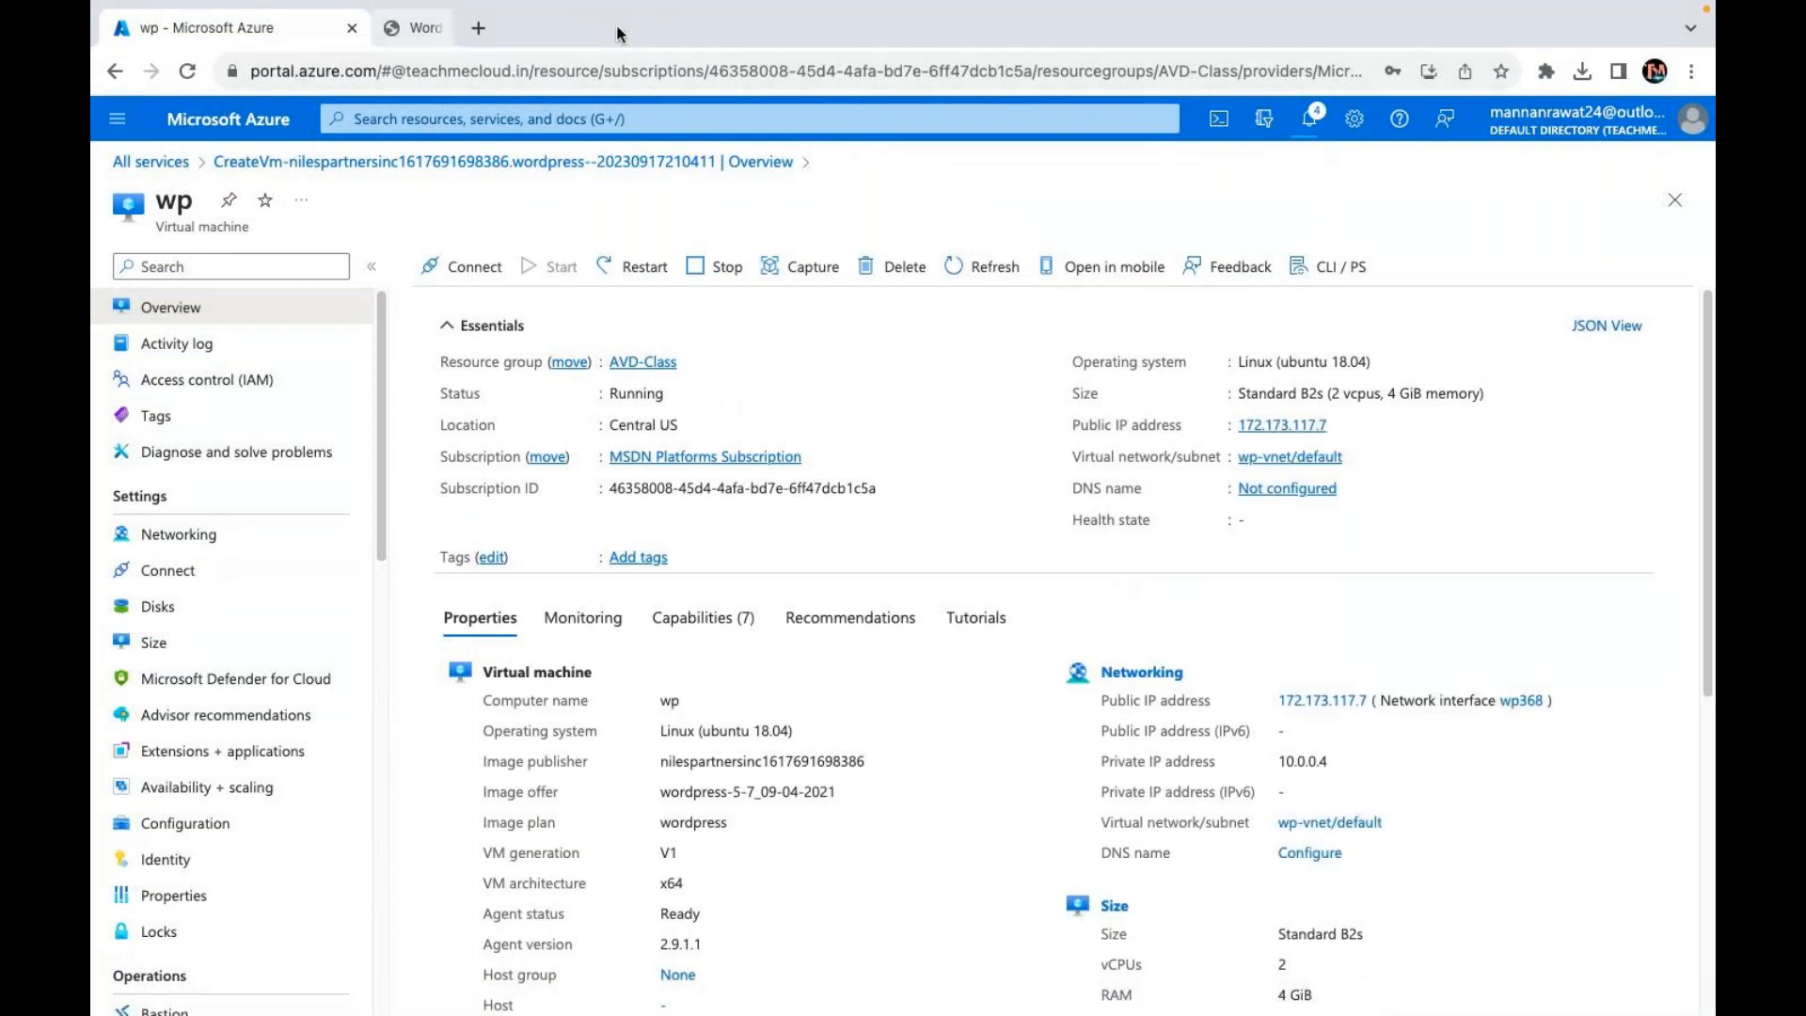
left_click(1342, 429)
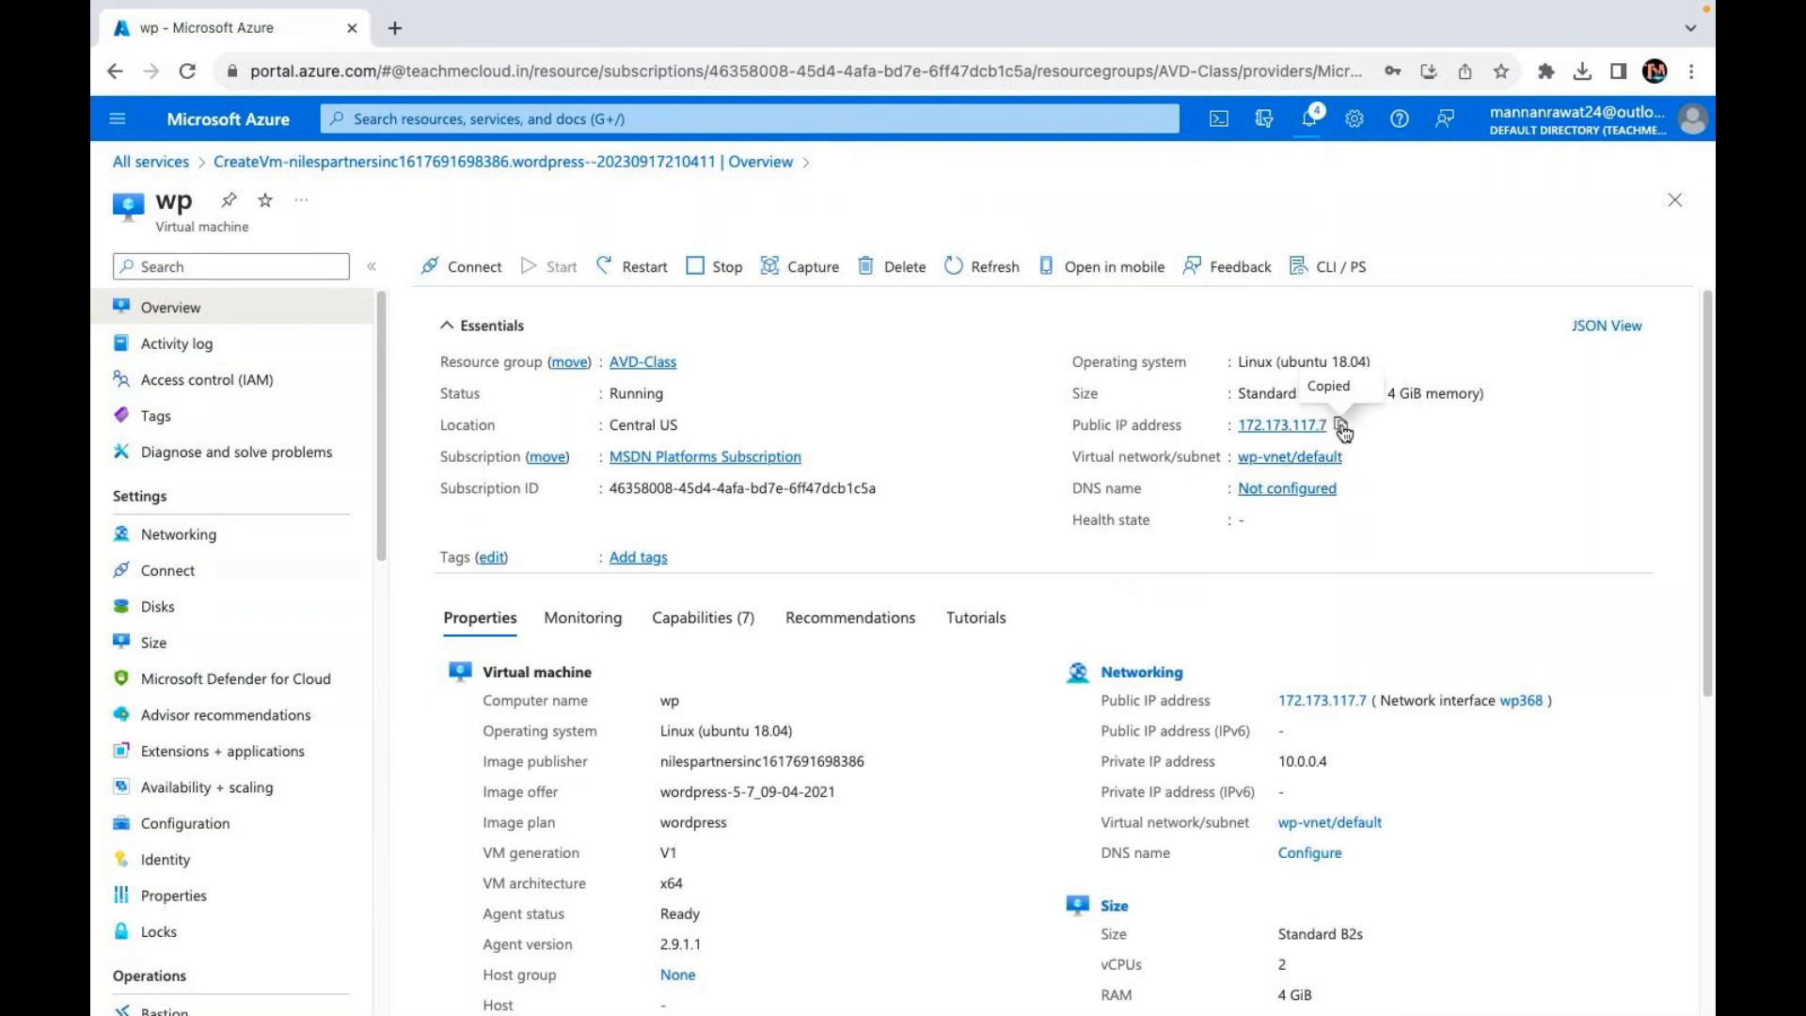
Step: Reload 172.173.117.7 in a new tab, continue in English, and submit the default database details
left_click(395, 28)
key("ctrl+v")
key("Return")
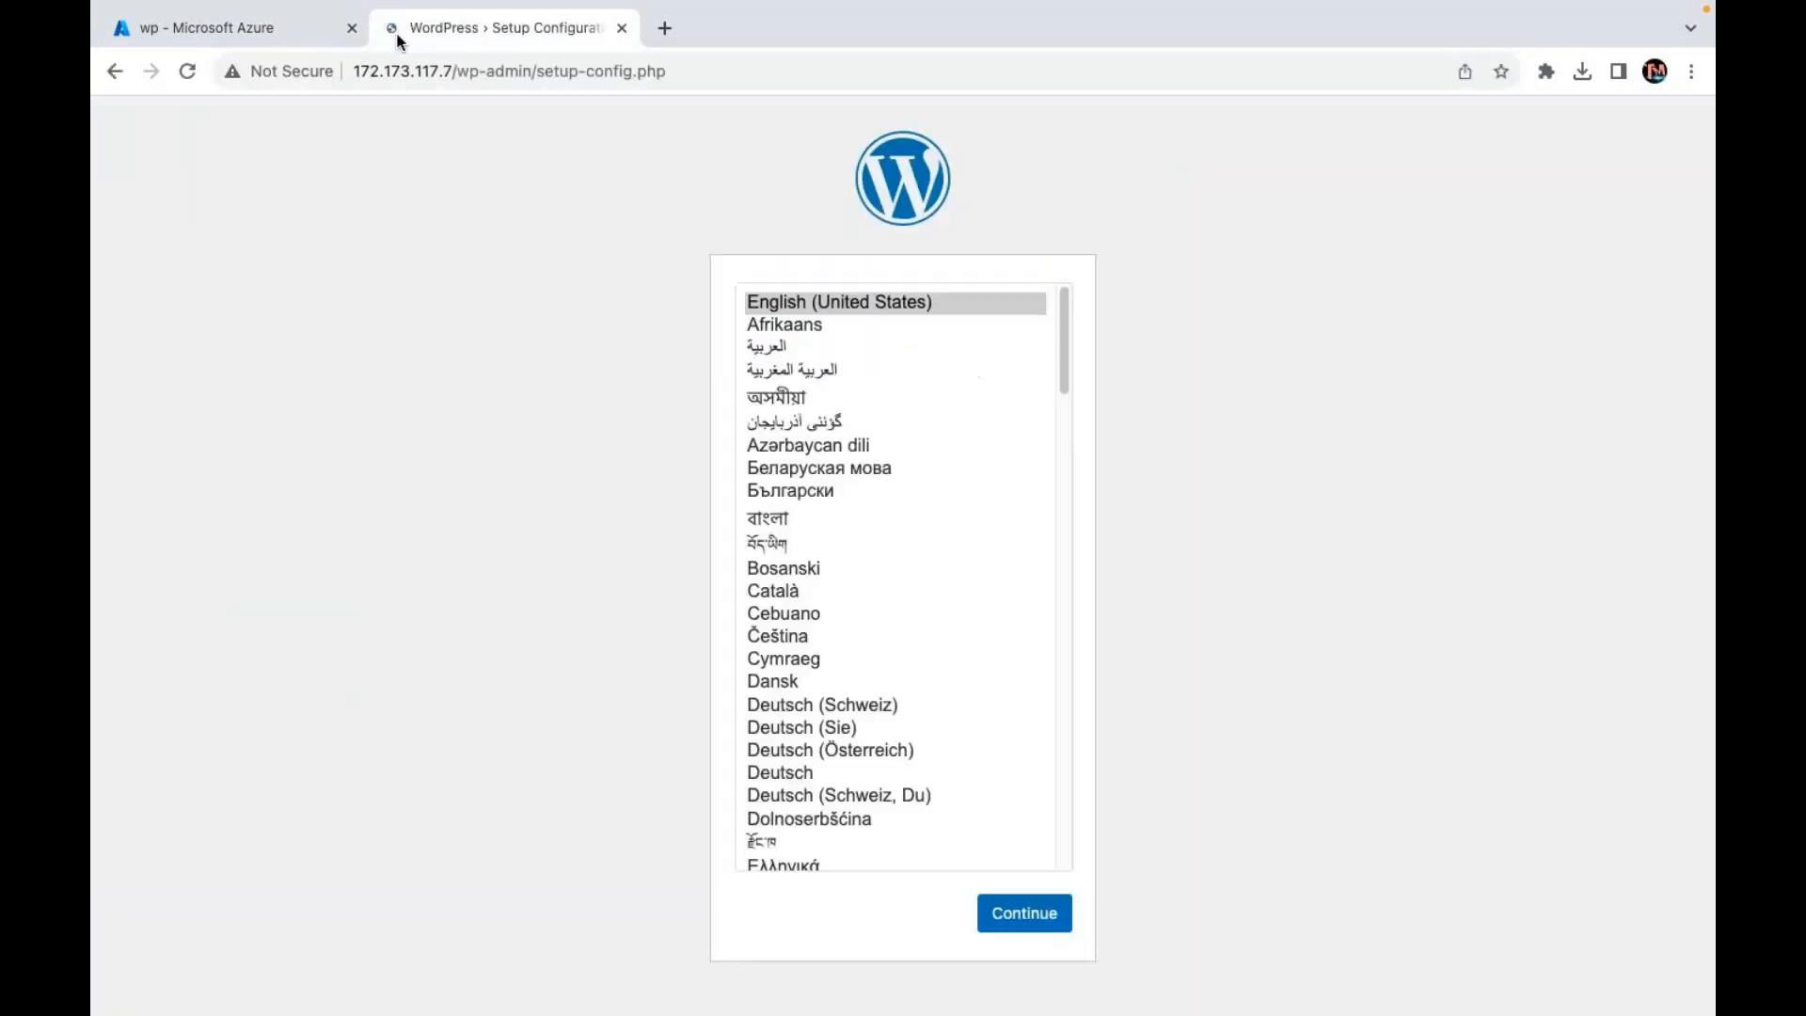
scroll(848, 593, "down", 10)
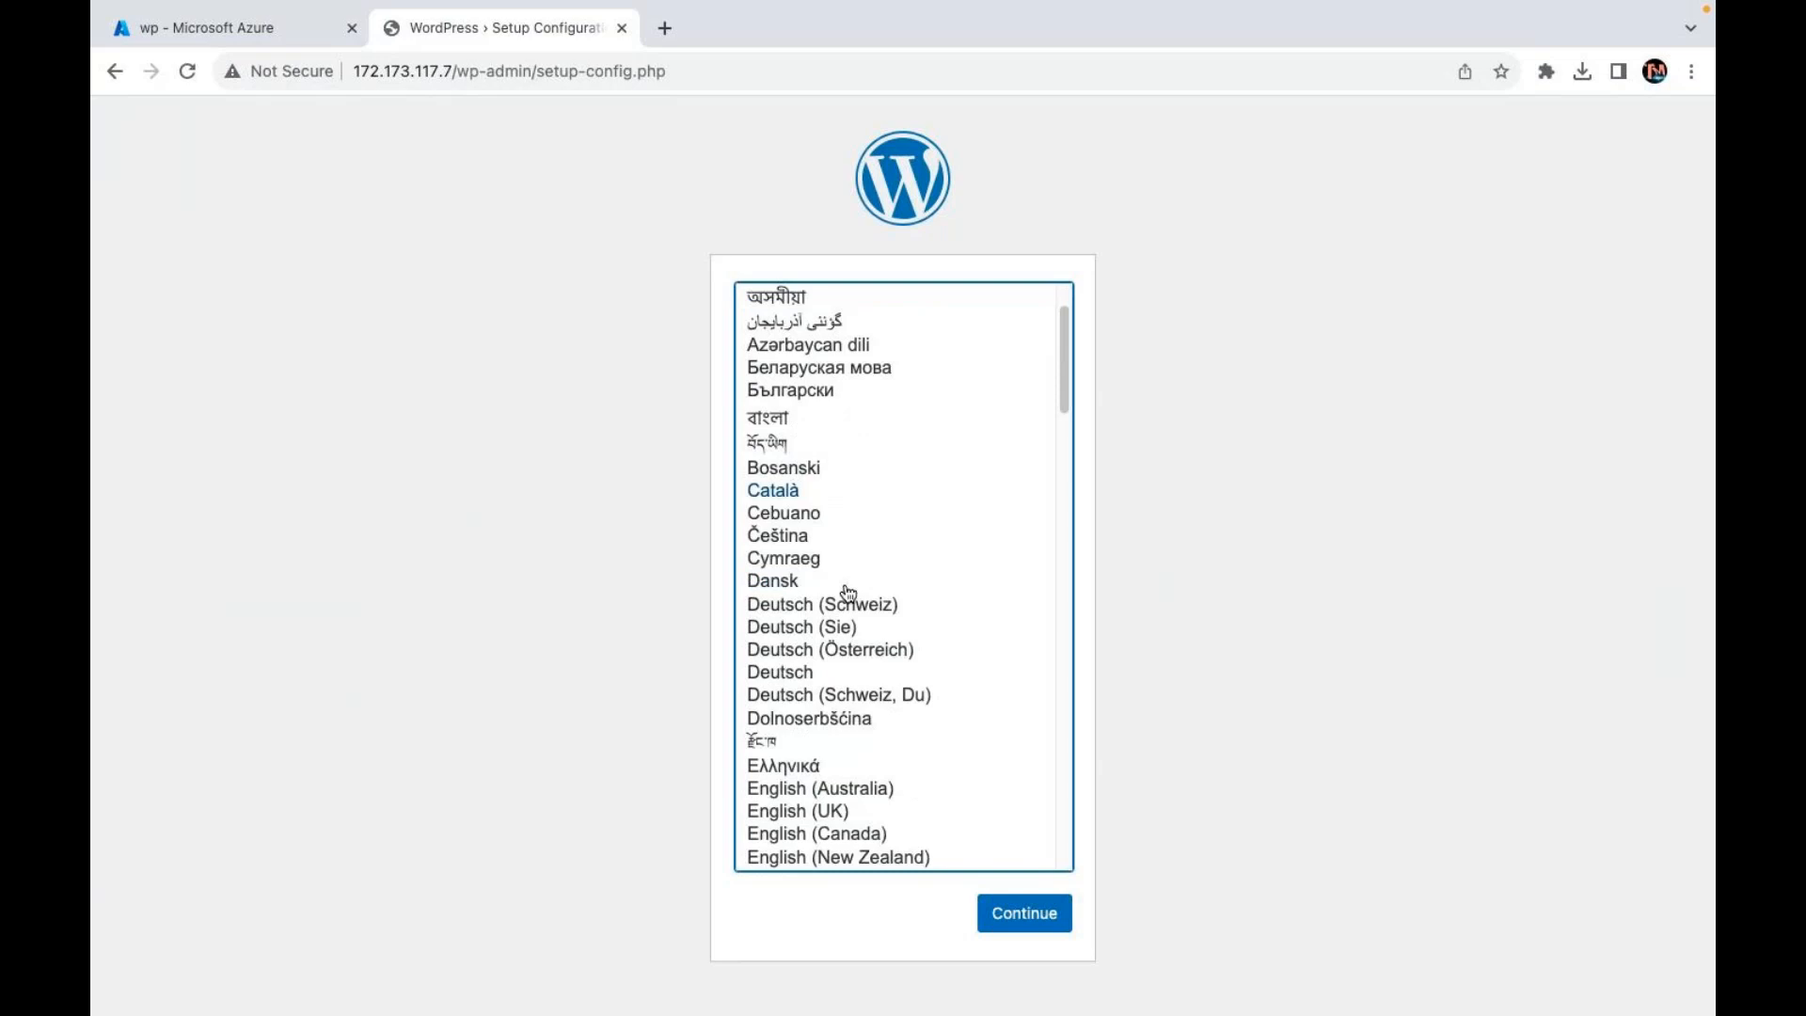
scroll(848, 593, "up", 3)
scroll(846, 592, "up", 7)
left_click(1028, 929)
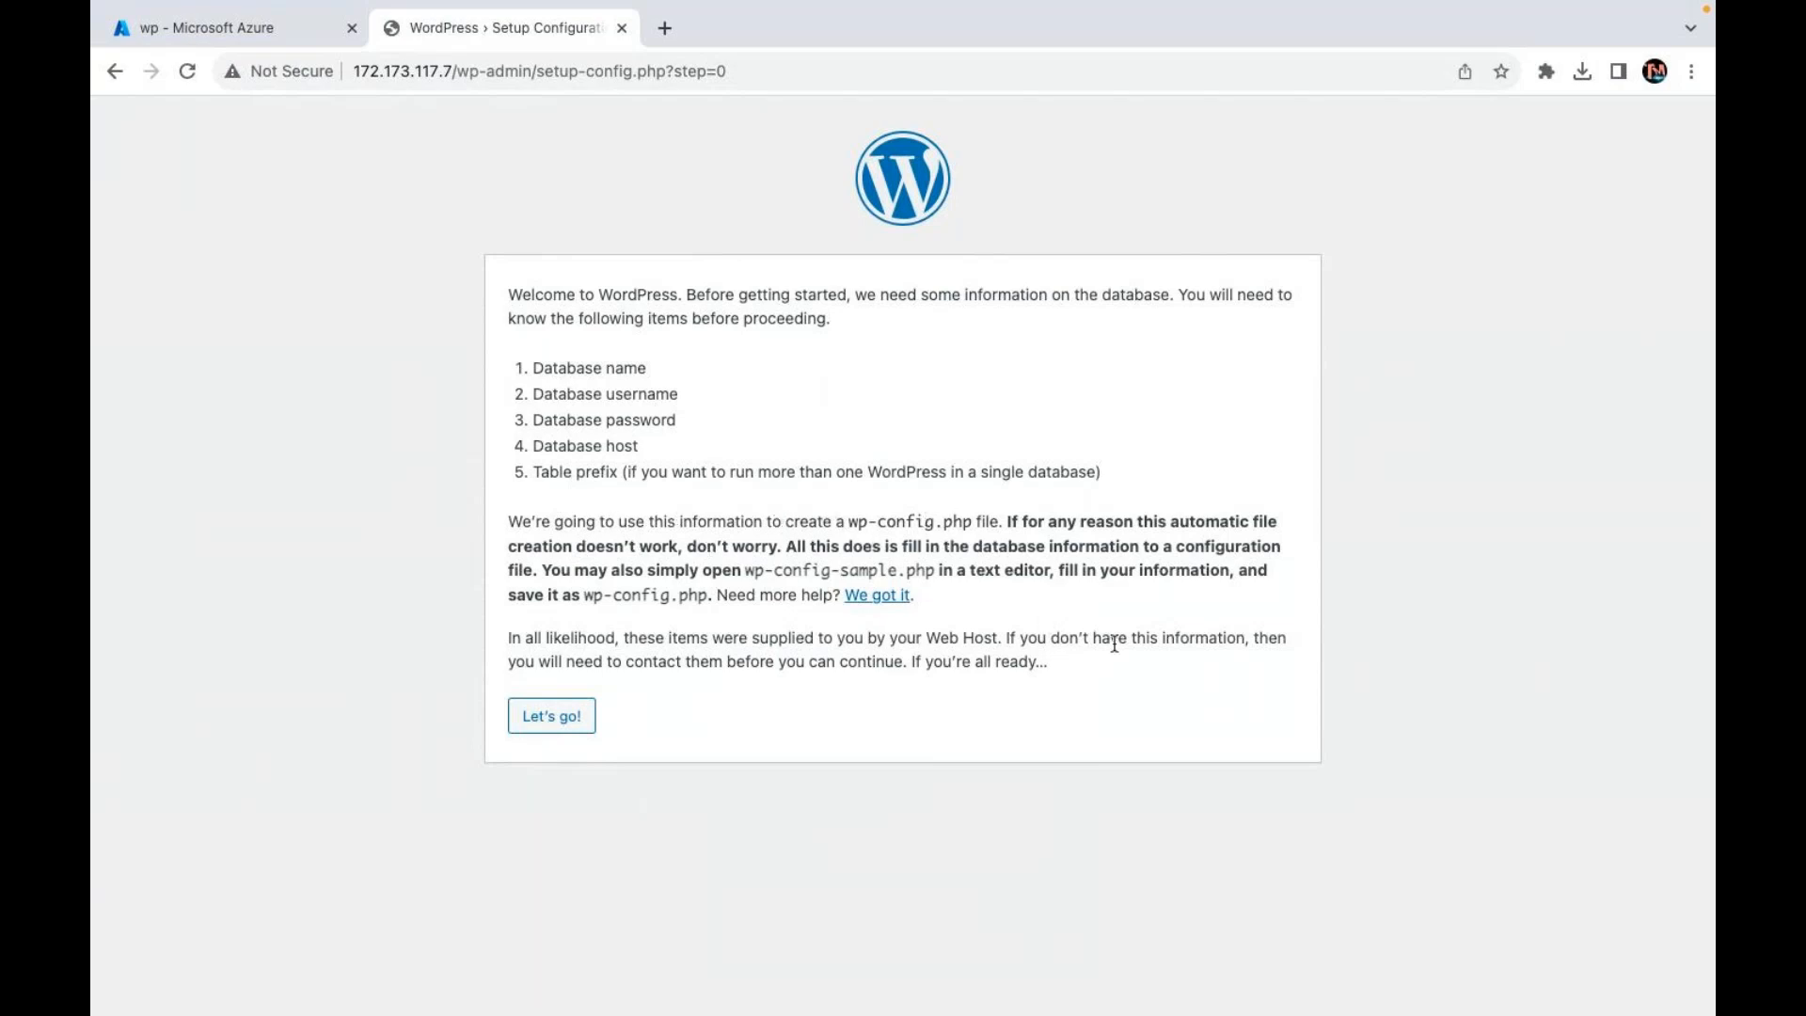
left_click(544, 722)
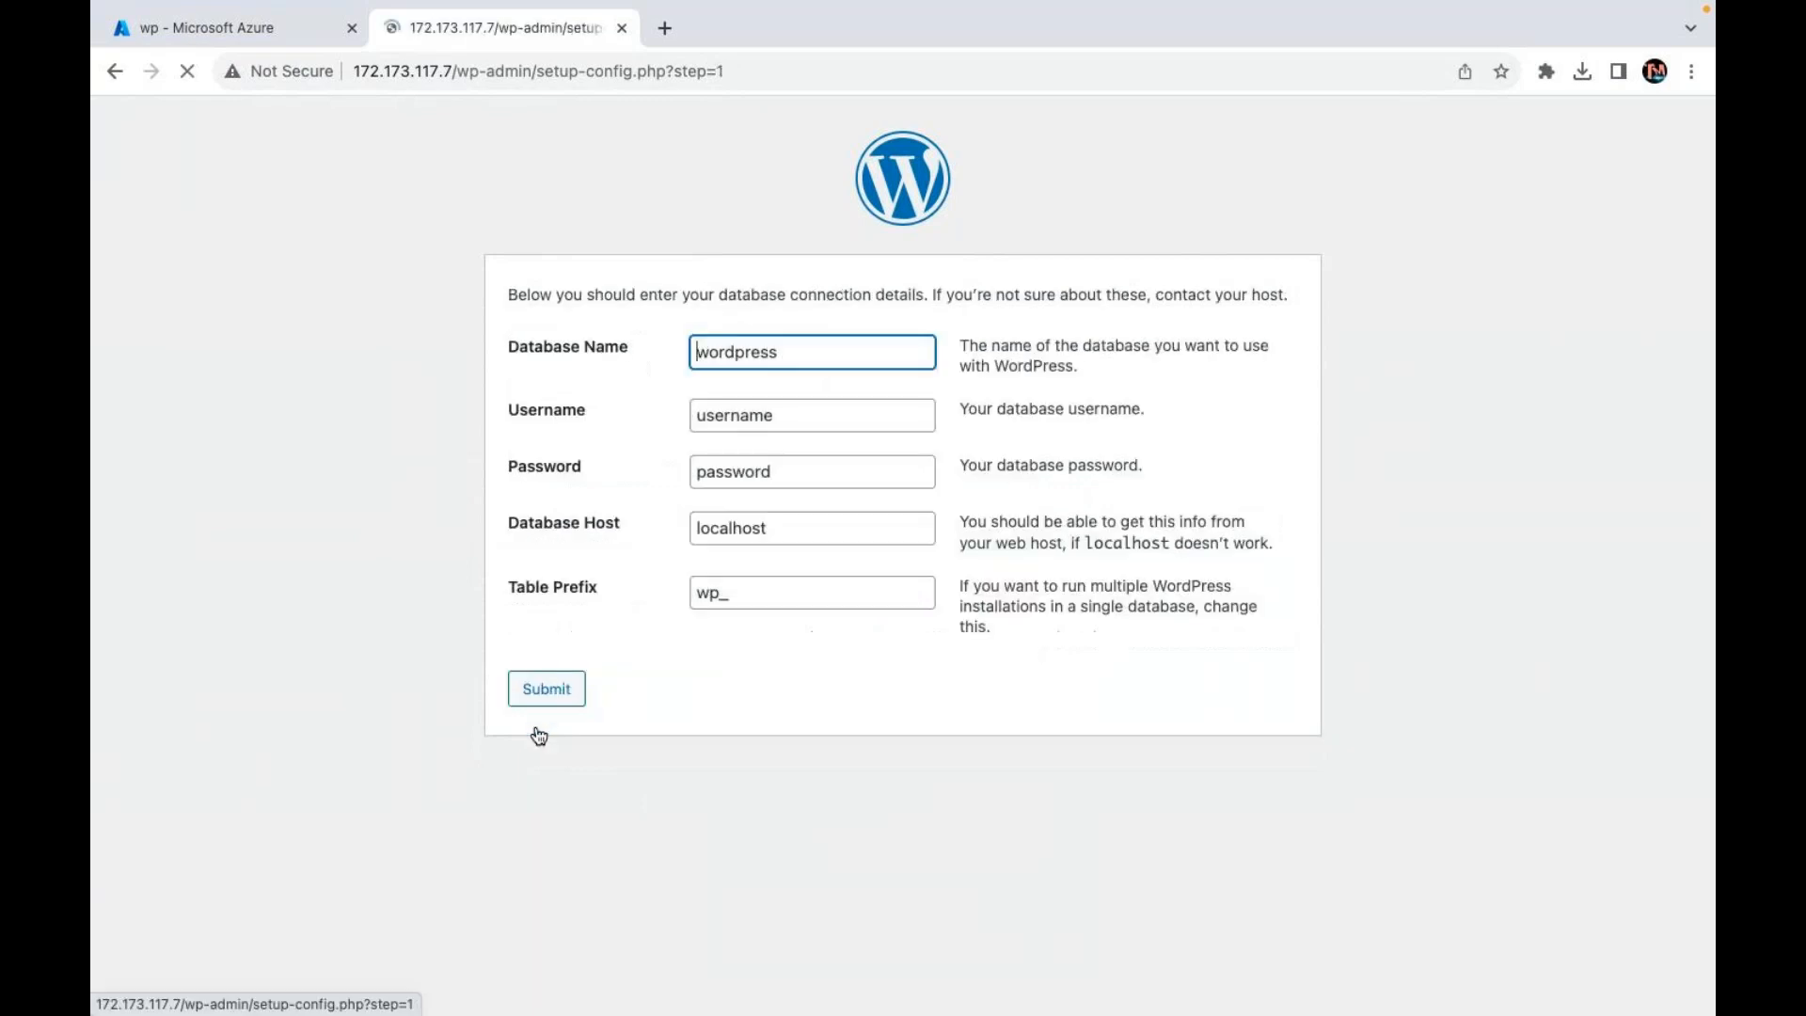
left_click(539, 685)
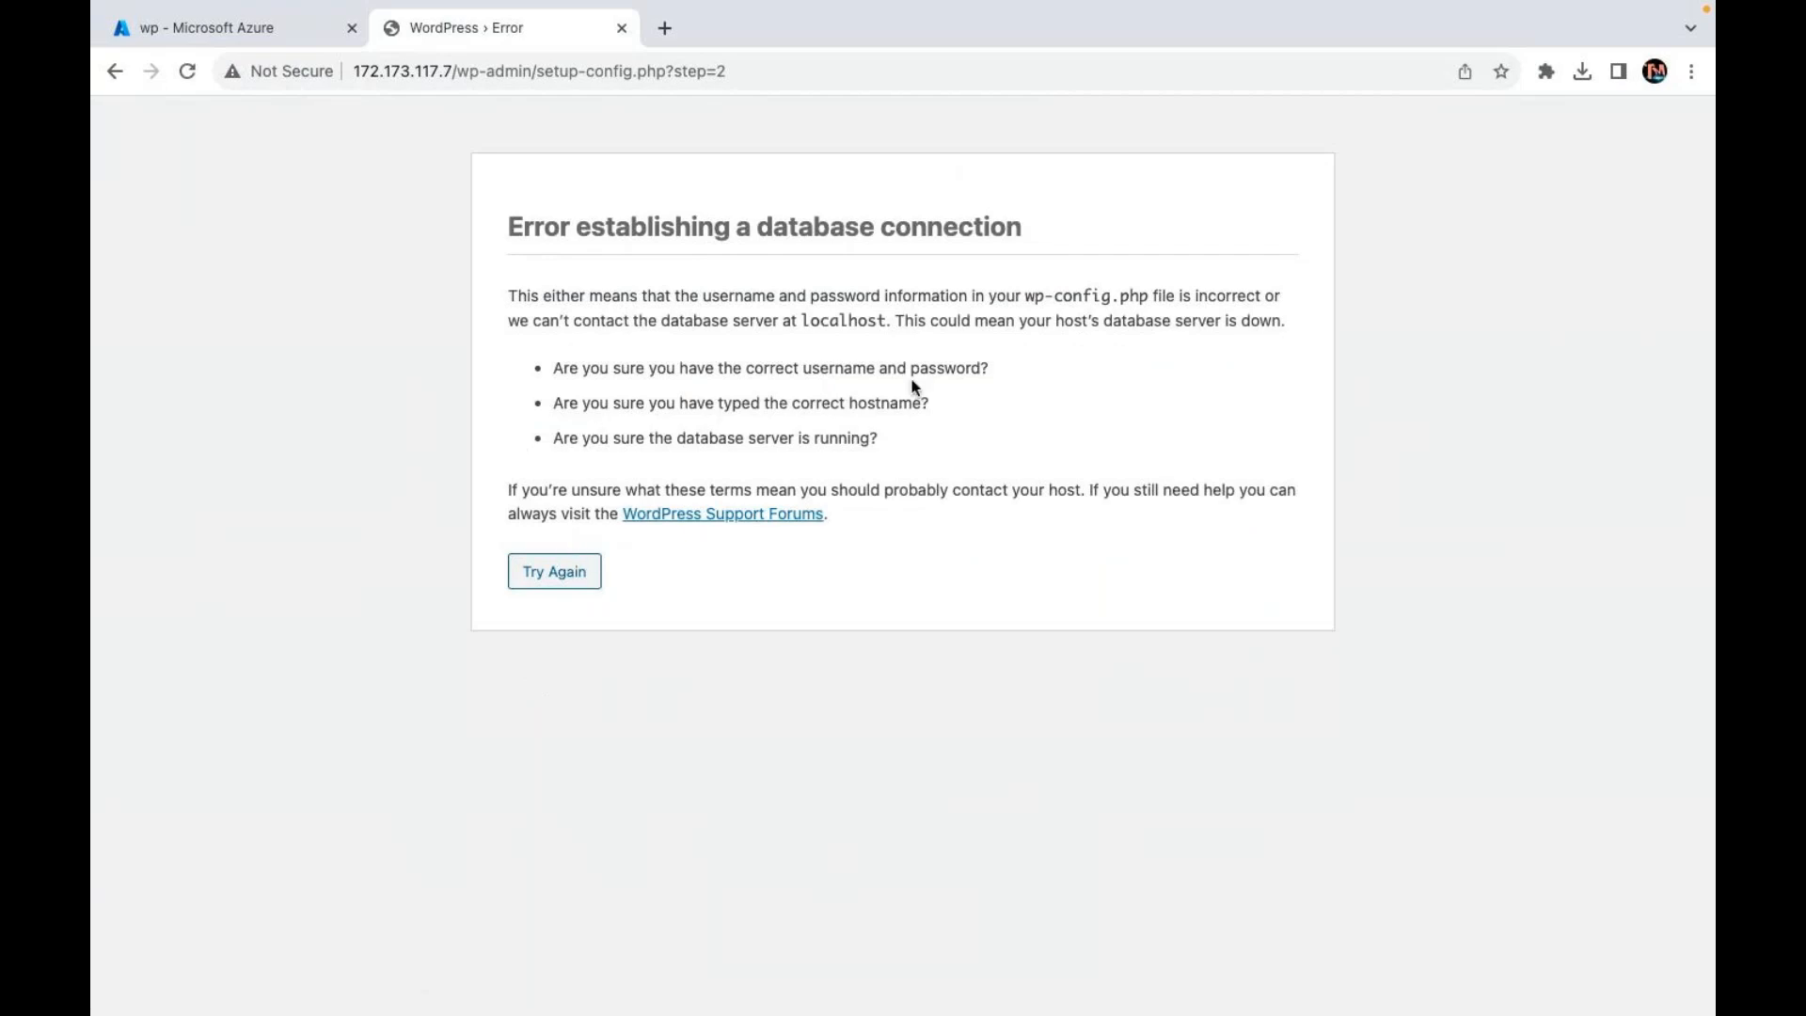
Step: Force-delete the wp VM together with its OS disk, network interface and public IP address
left_click(241, 32)
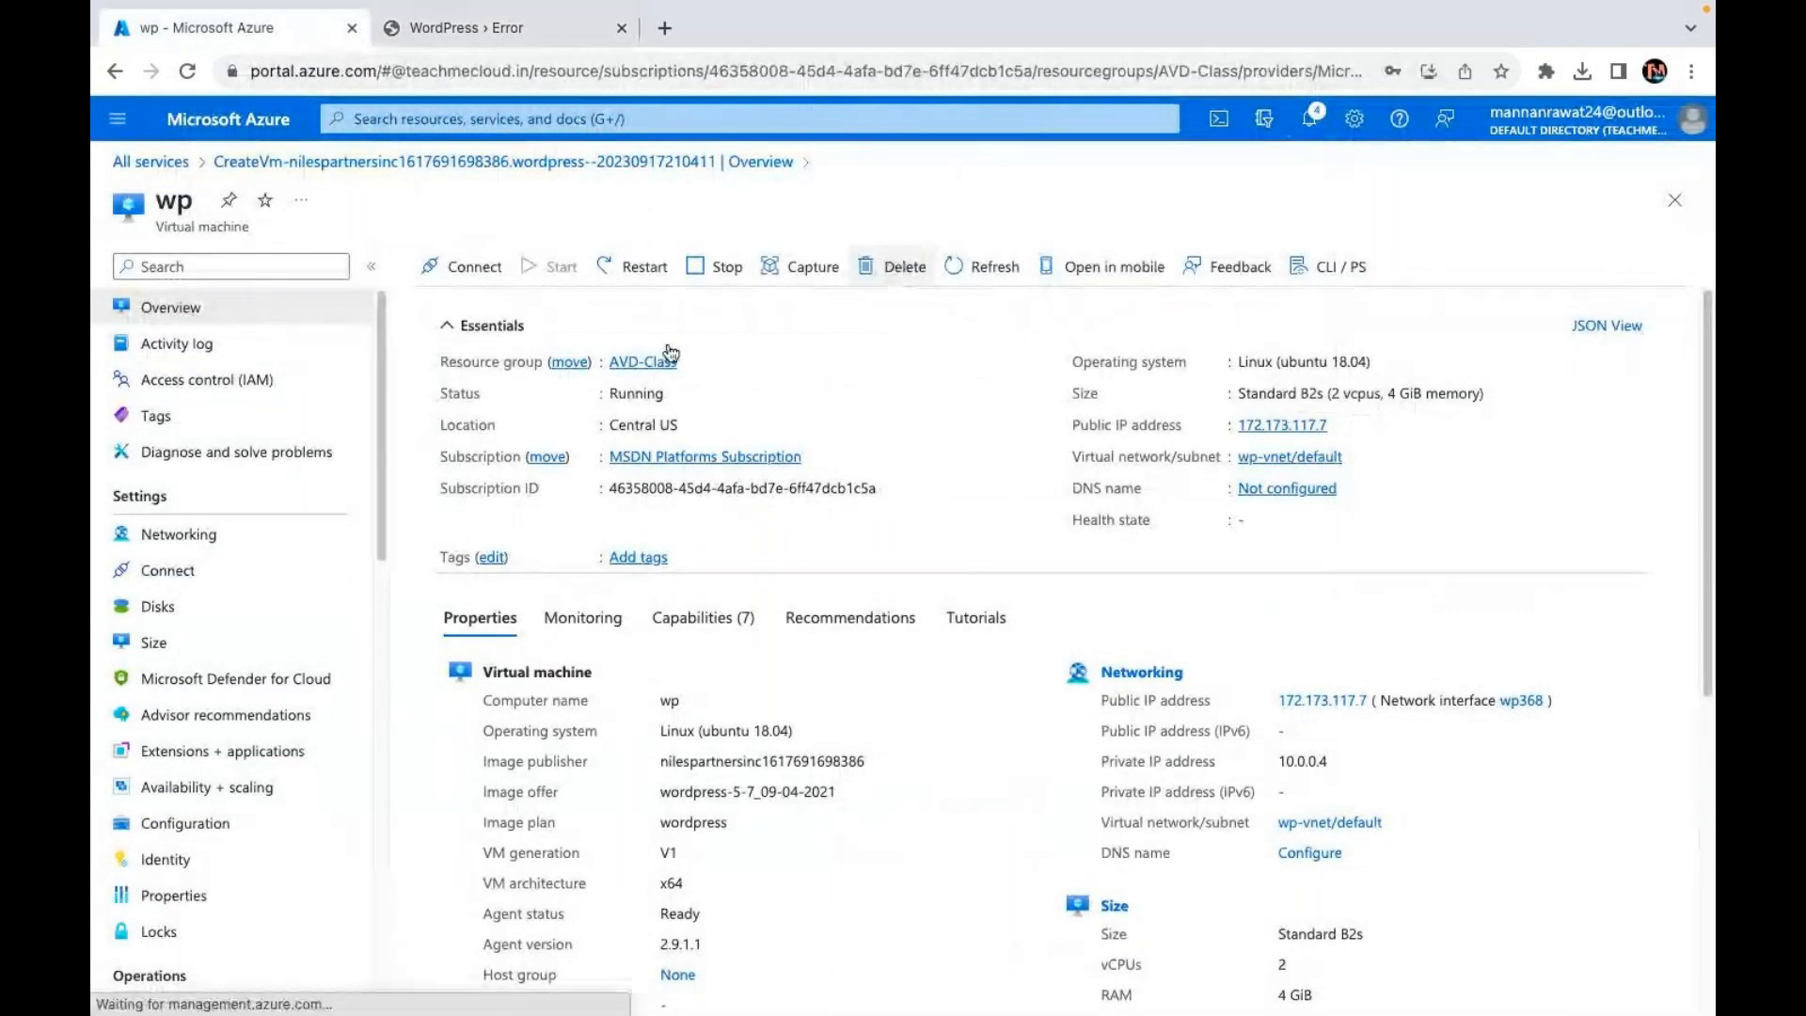
left_click(899, 266)
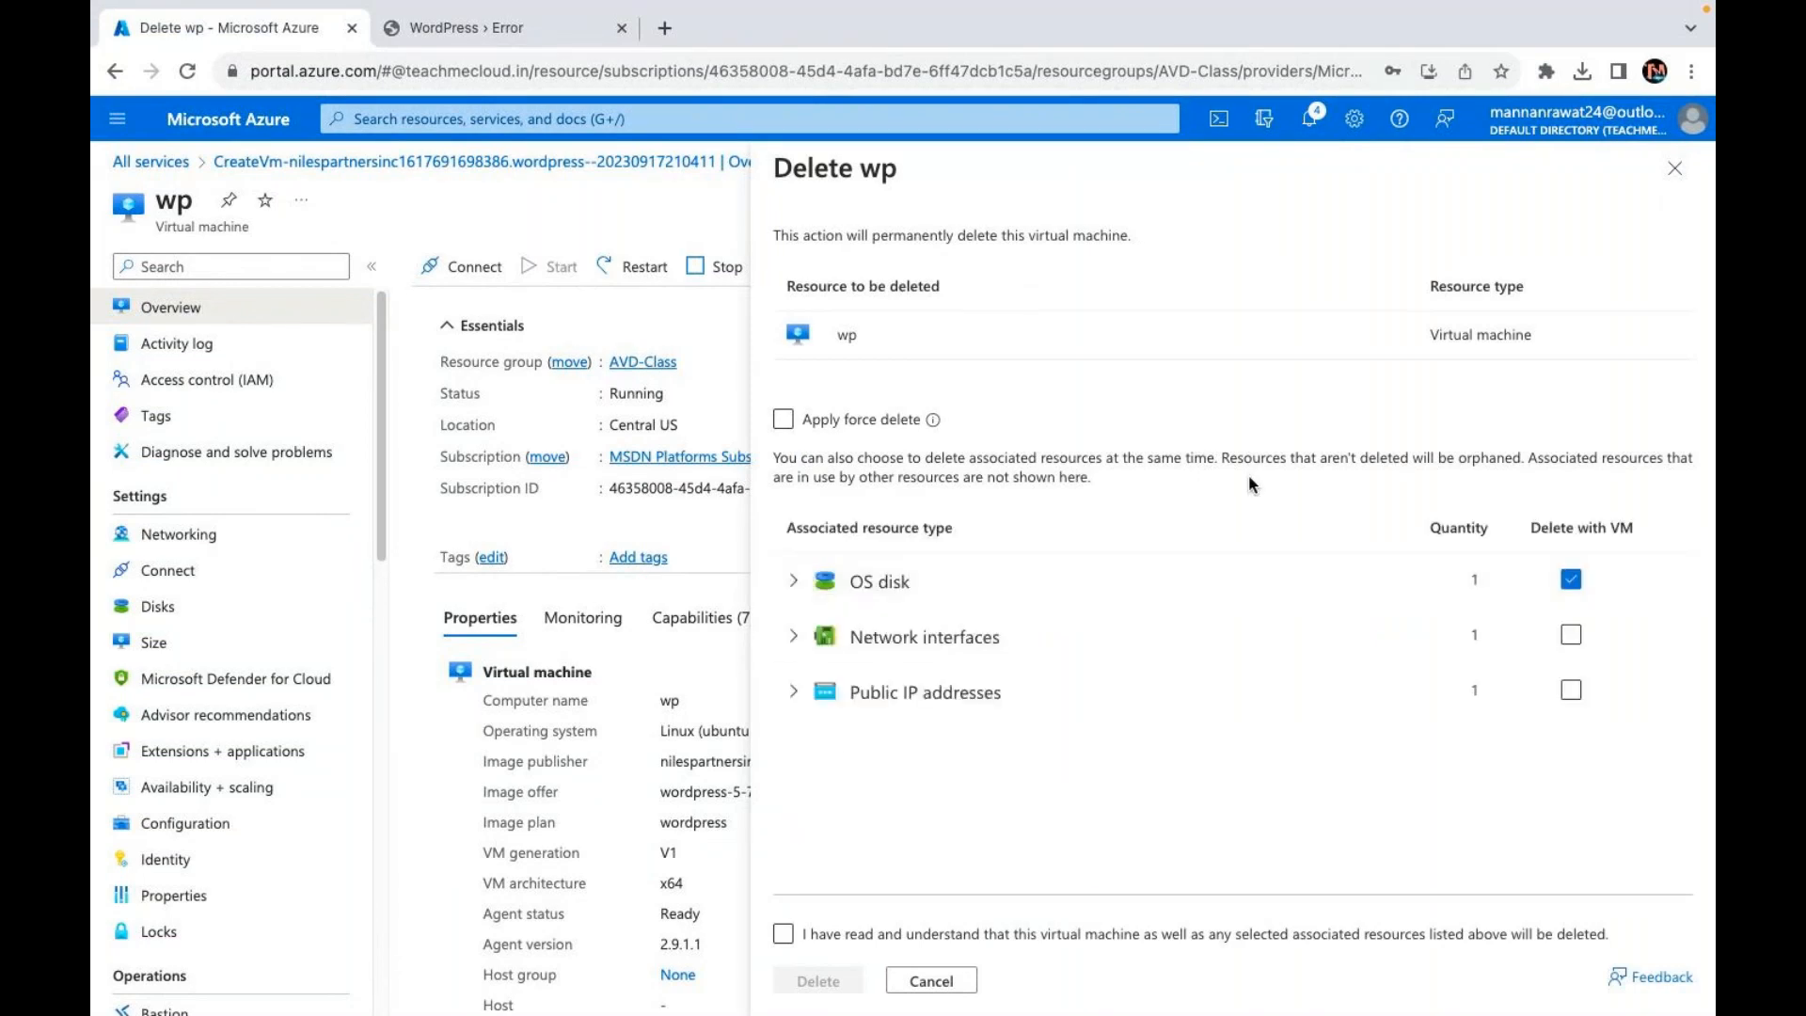
left_click(1569, 690)
left_click(1580, 635)
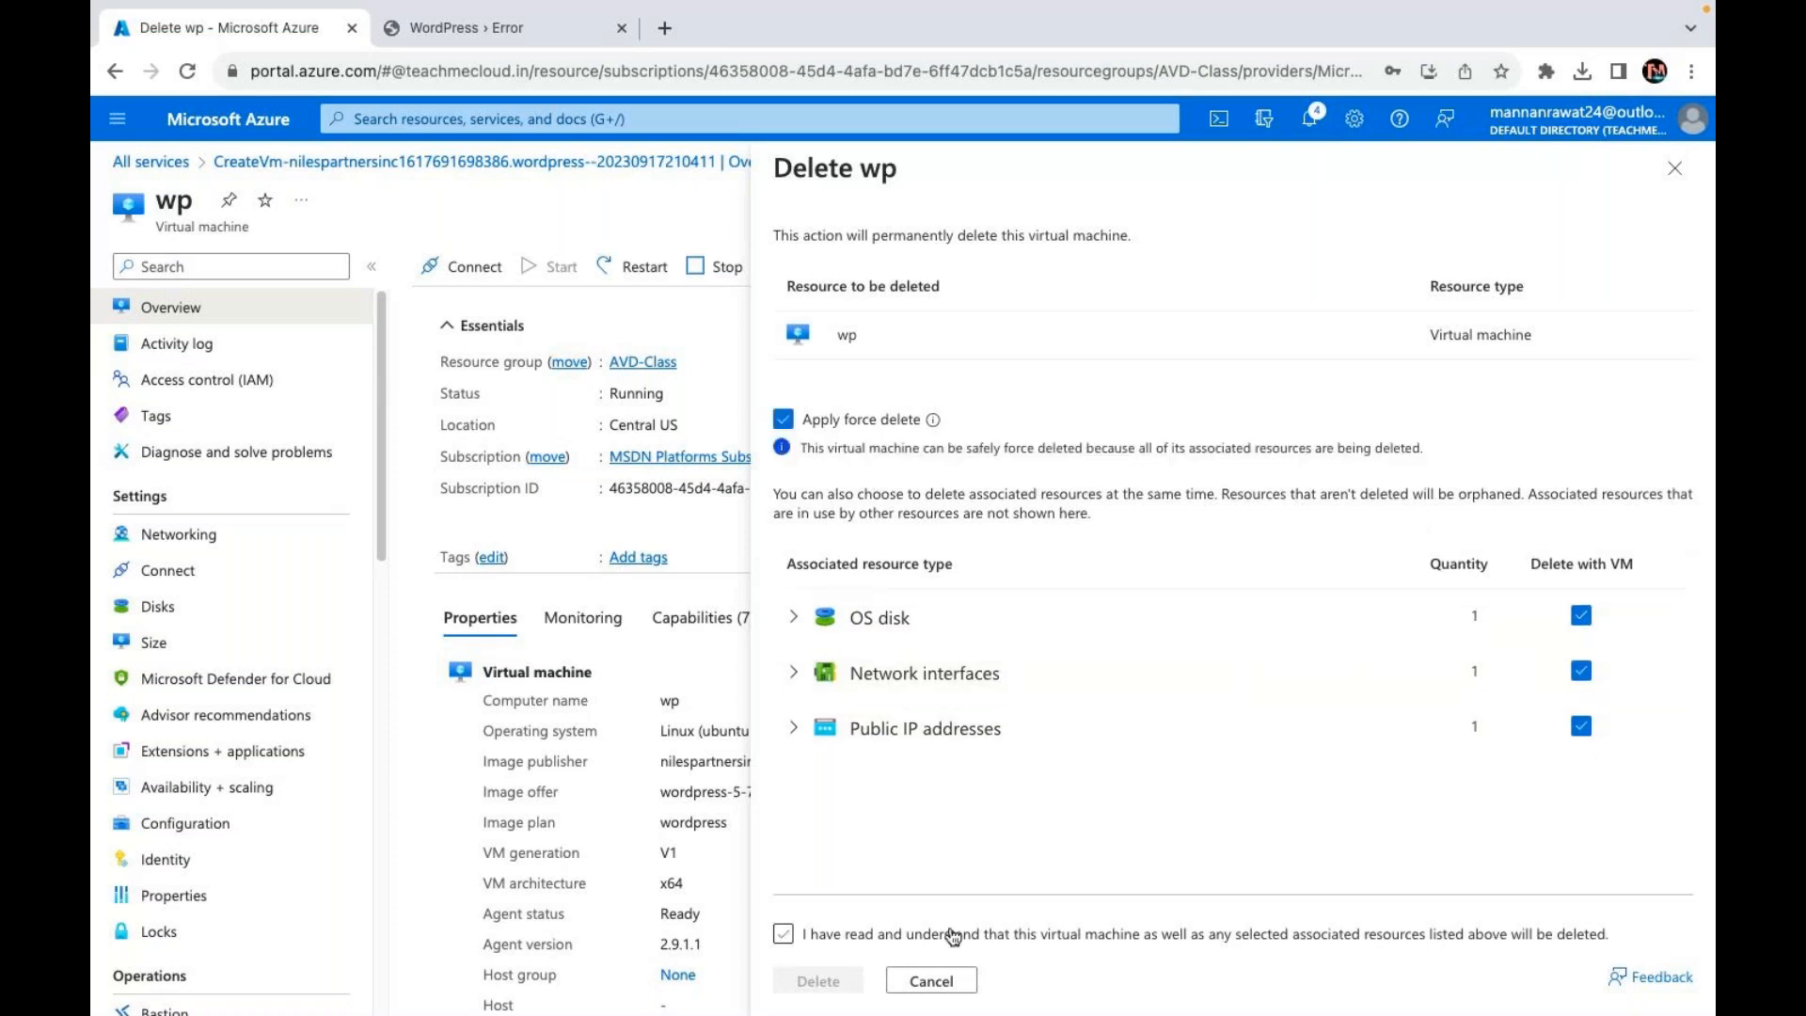
left_click(953, 936)
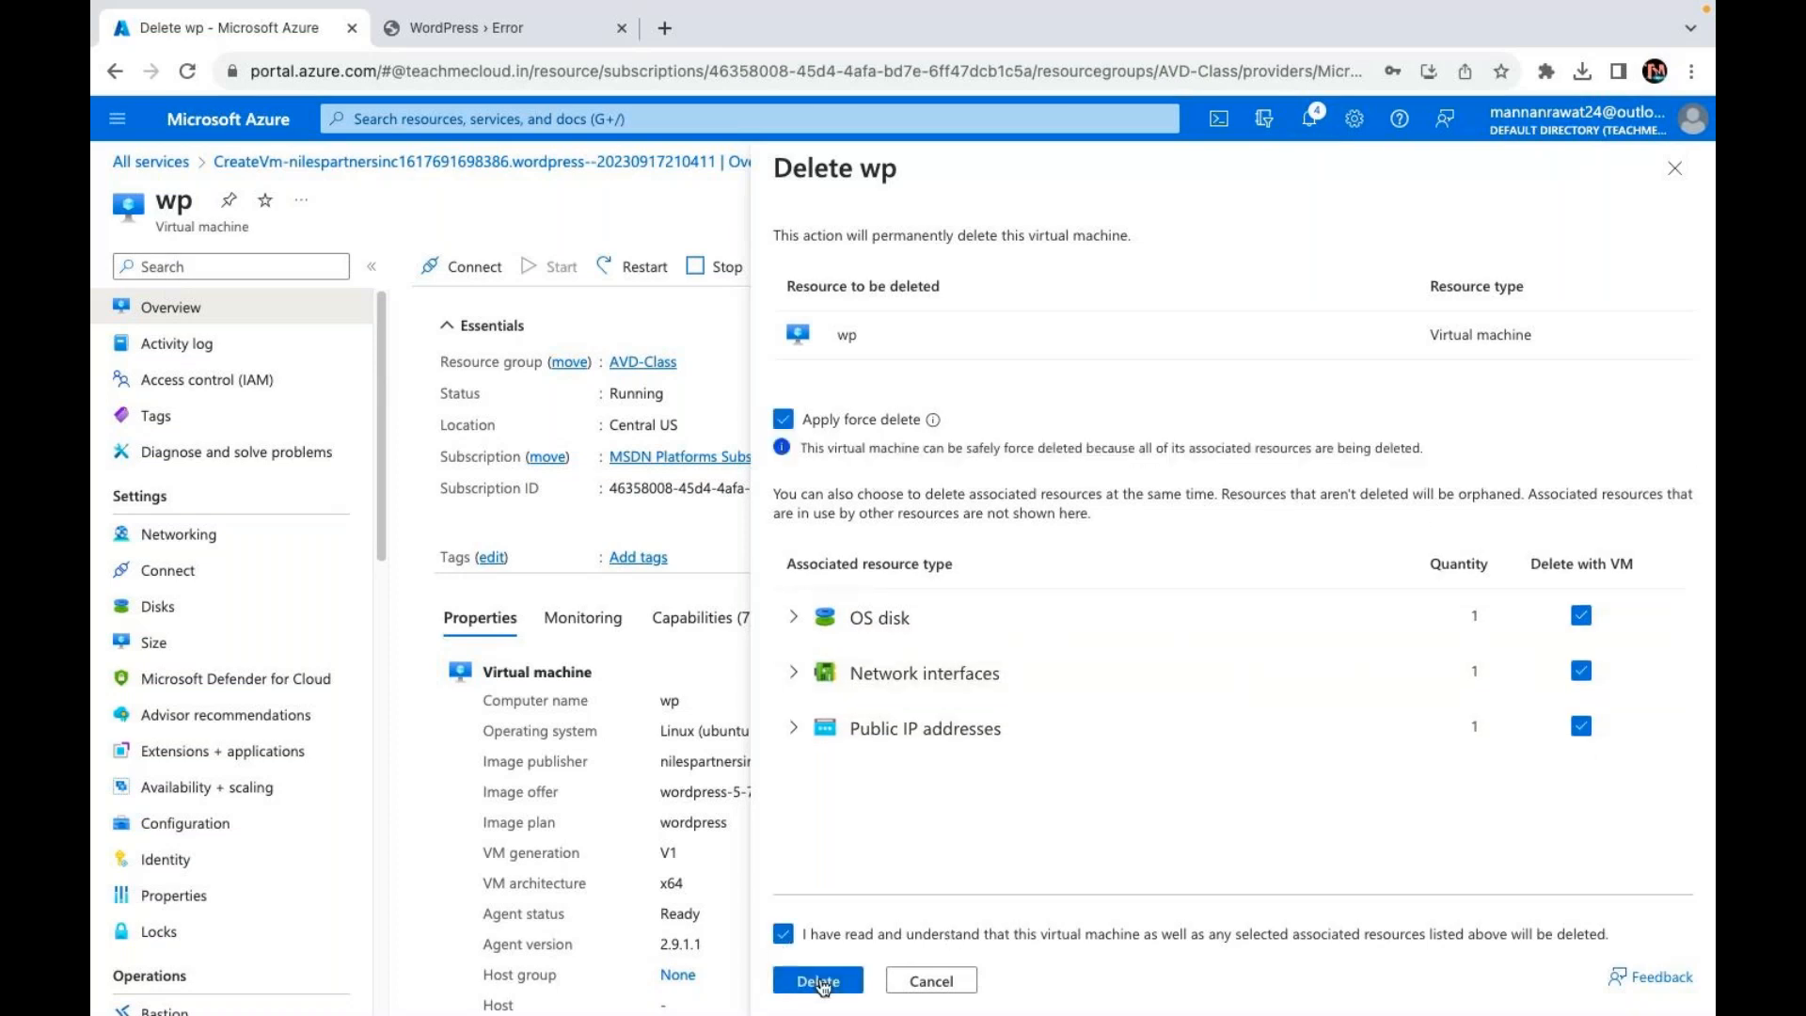
left_click(819, 981)
left_click(162, 169)
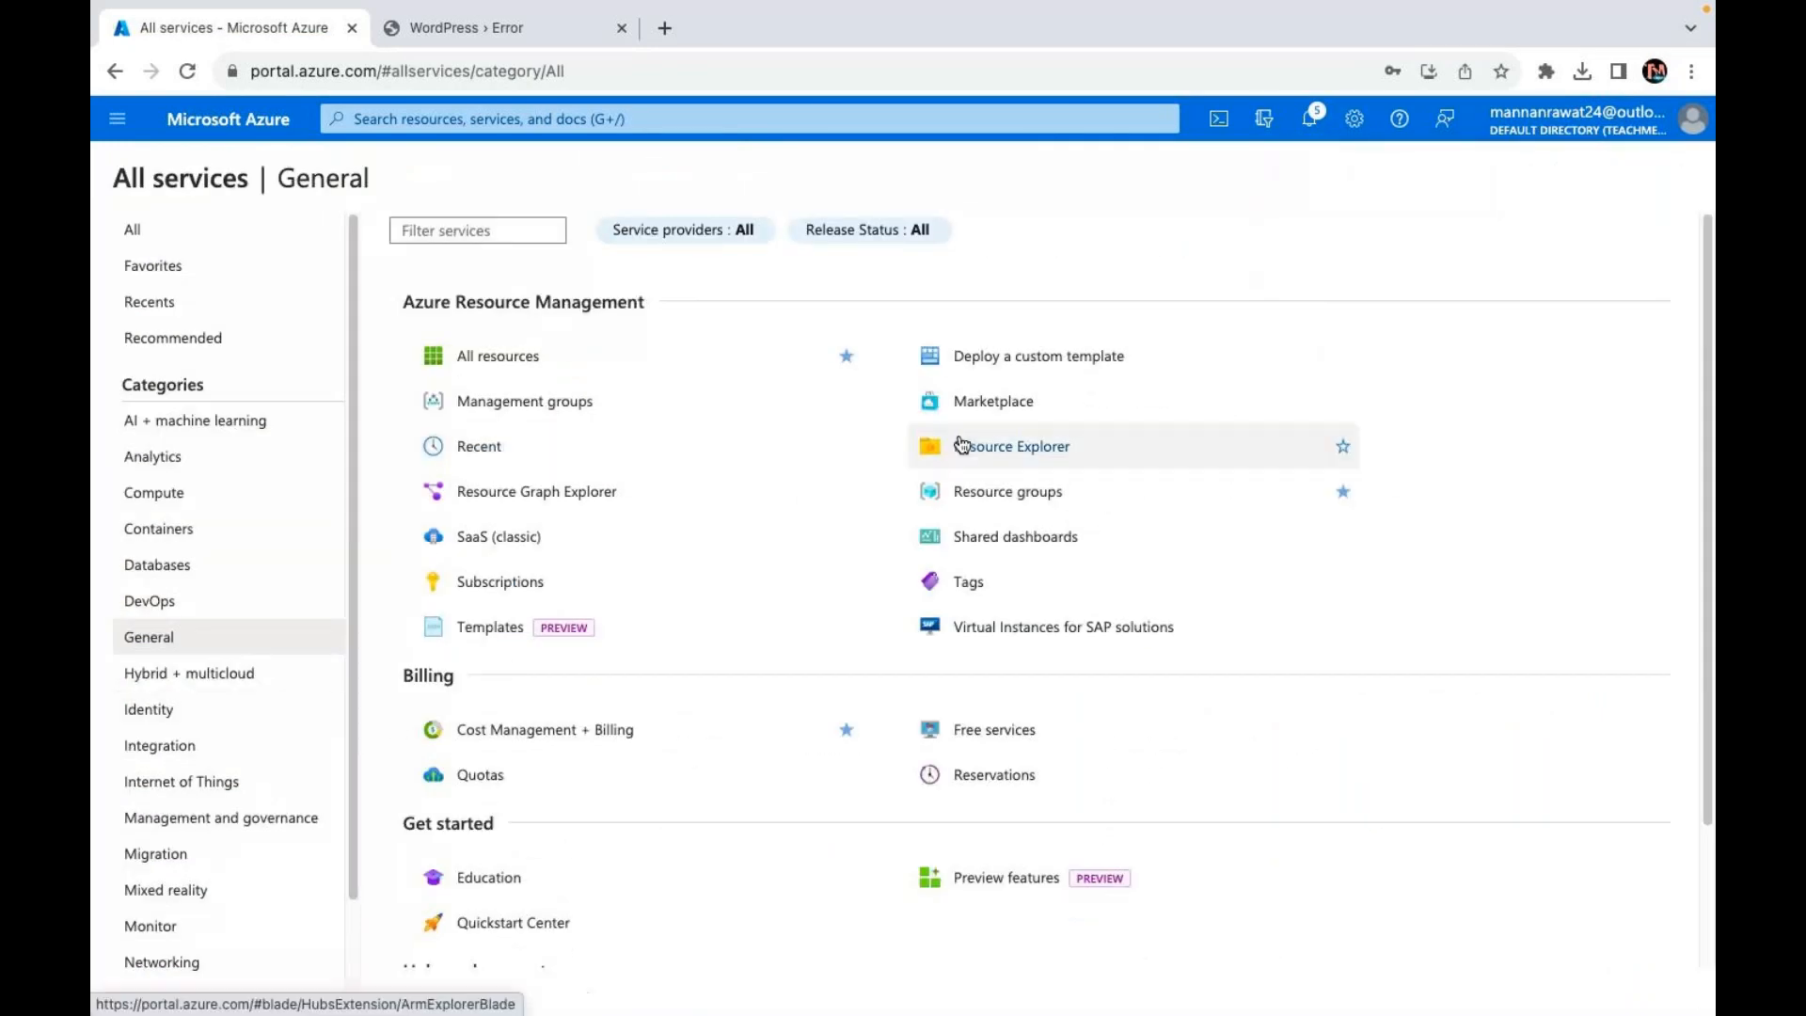
Step: Search the Marketplace for 'wordpress', dismissing the Private Offers notice
left_click(988, 406)
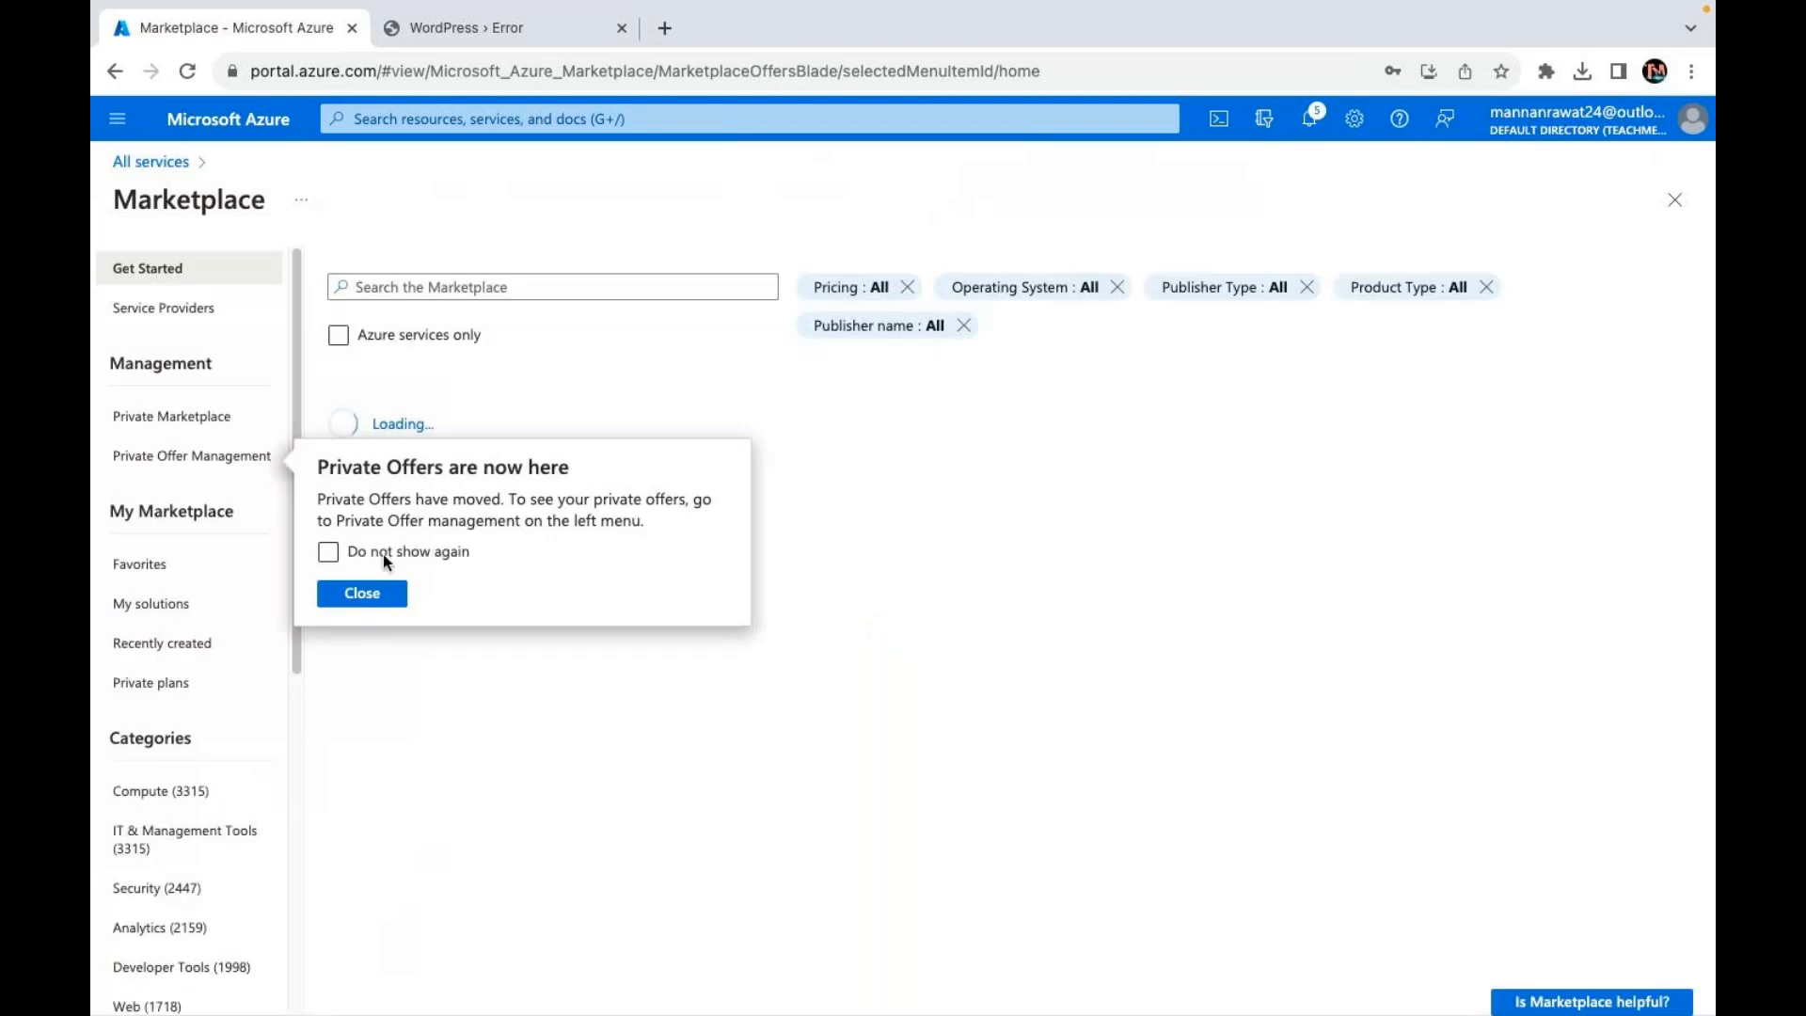
left_click(373, 603)
left_click(489, 286)
type("wordpress")
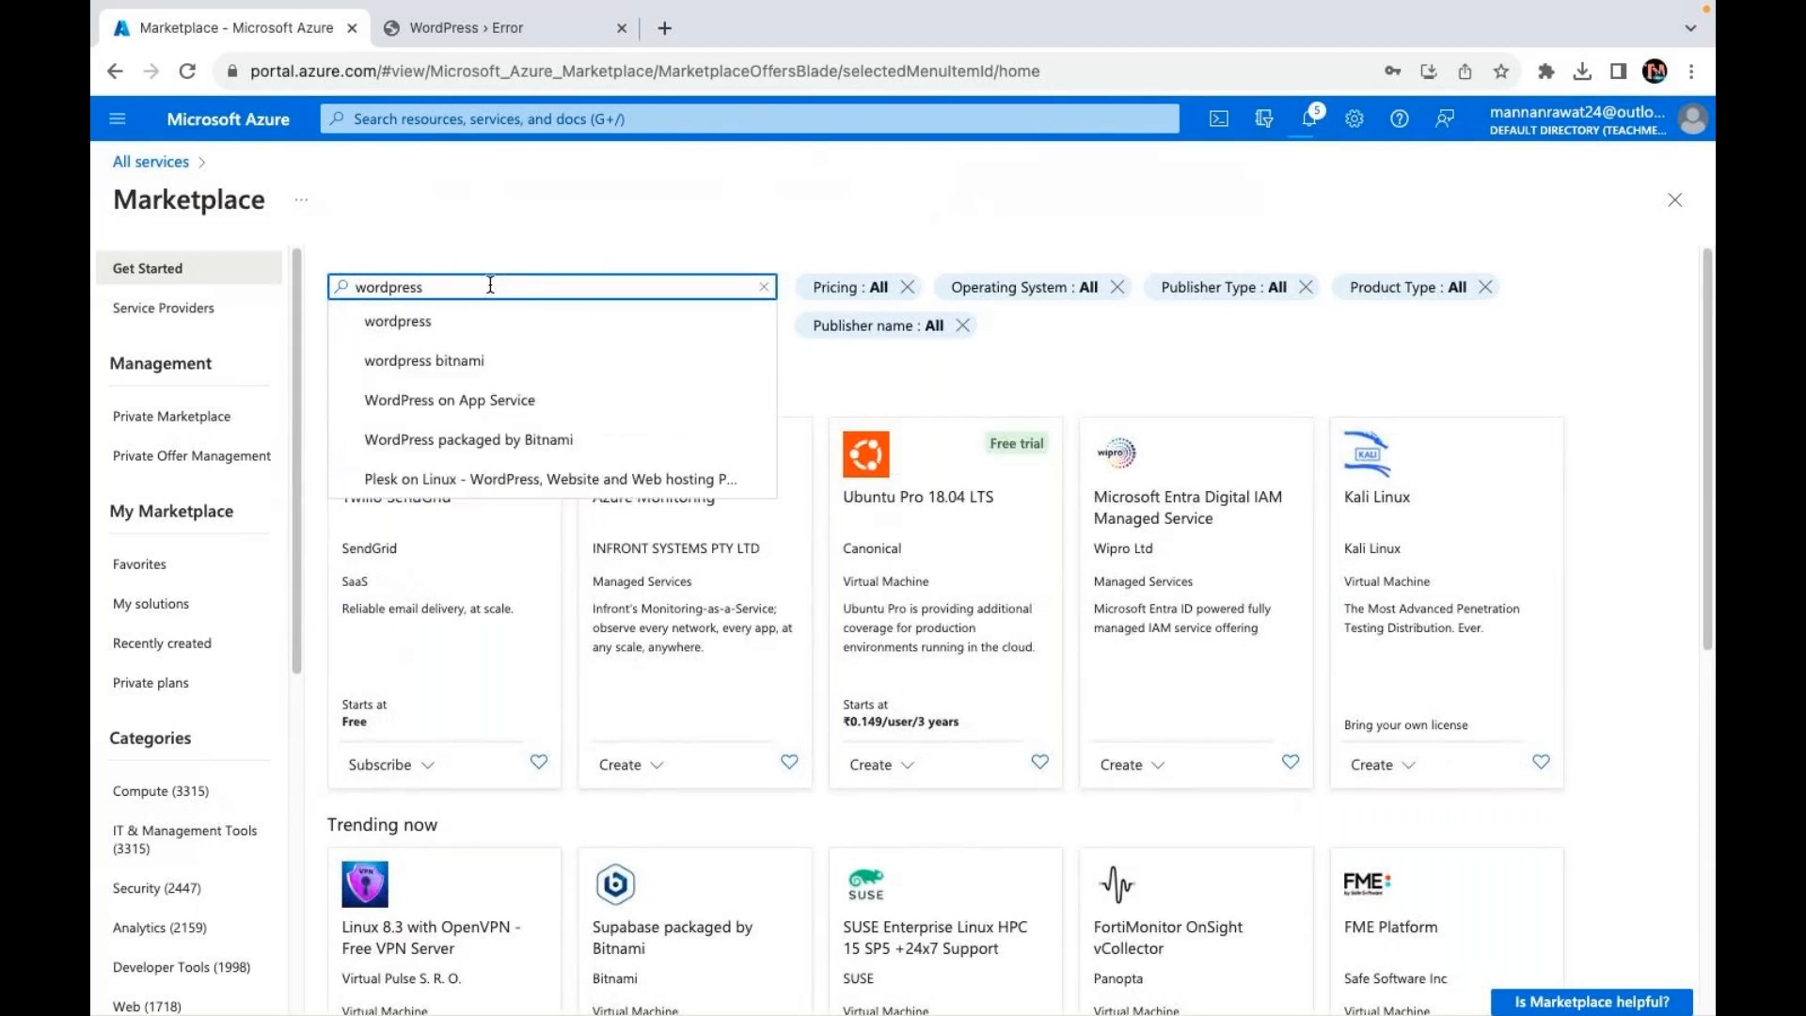
key("Return")
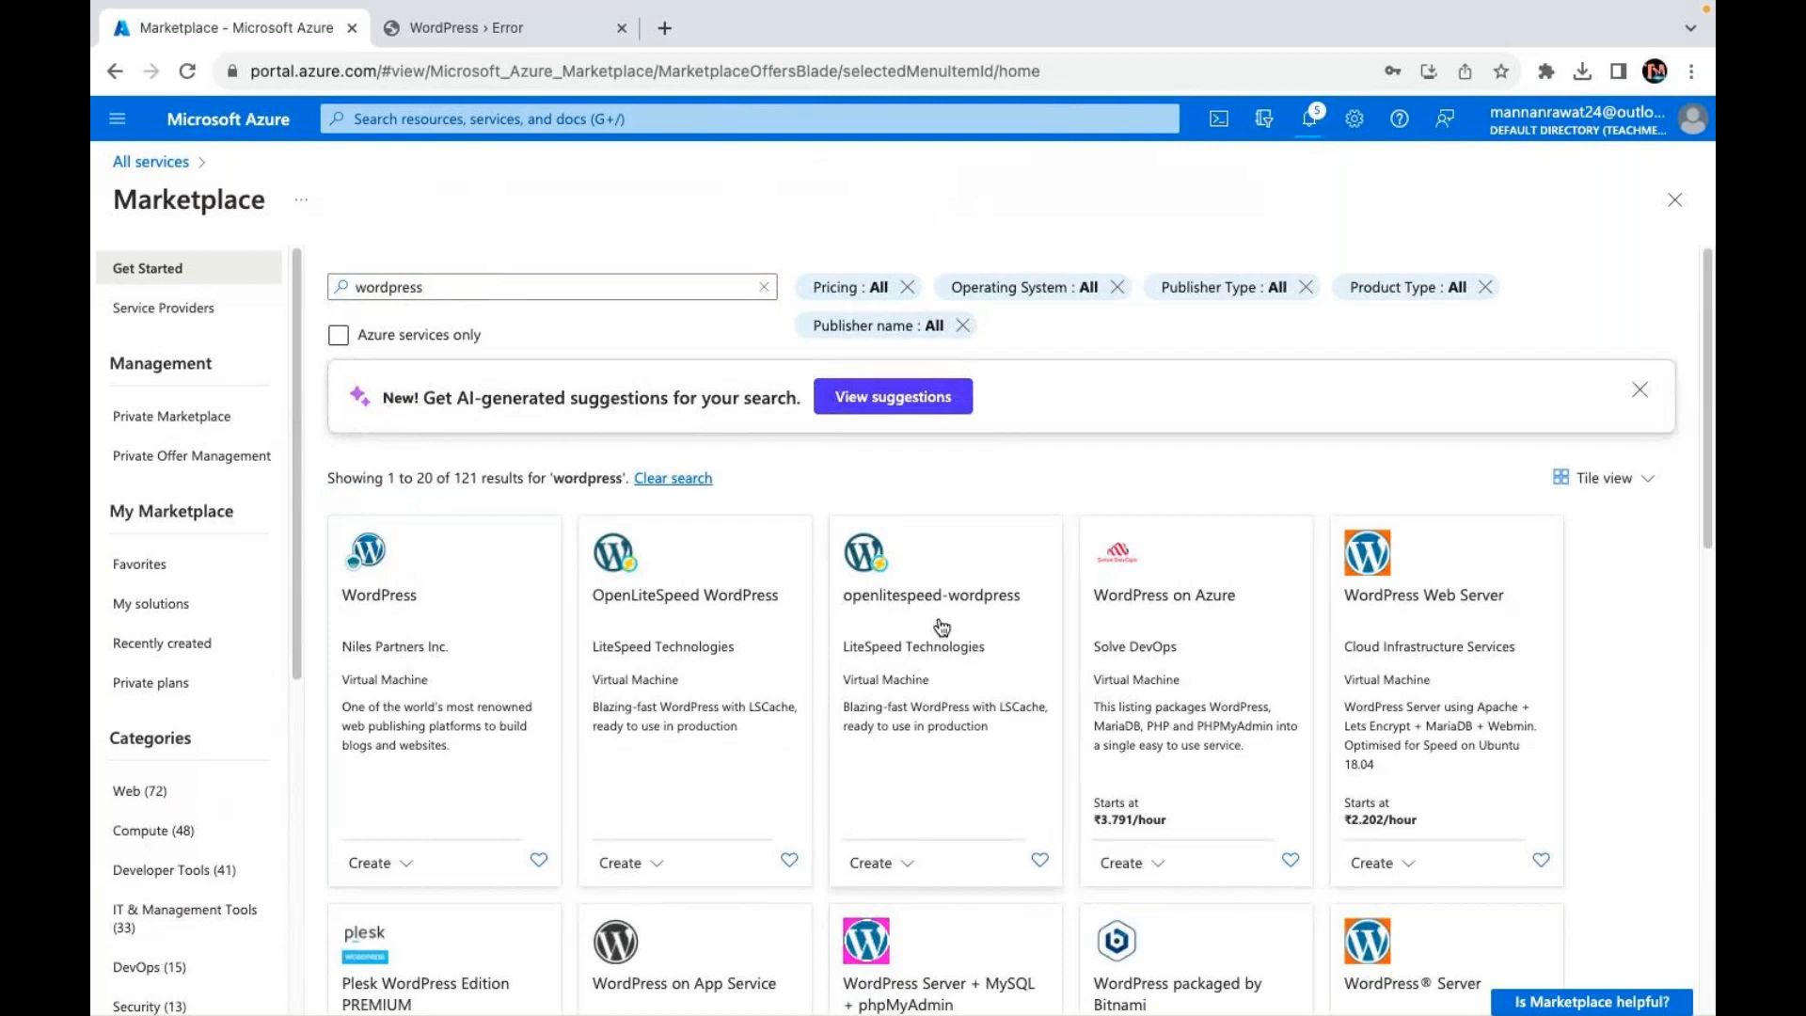
scroll(994, 665, "down", 3)
scroll(996, 649, "up", 3)
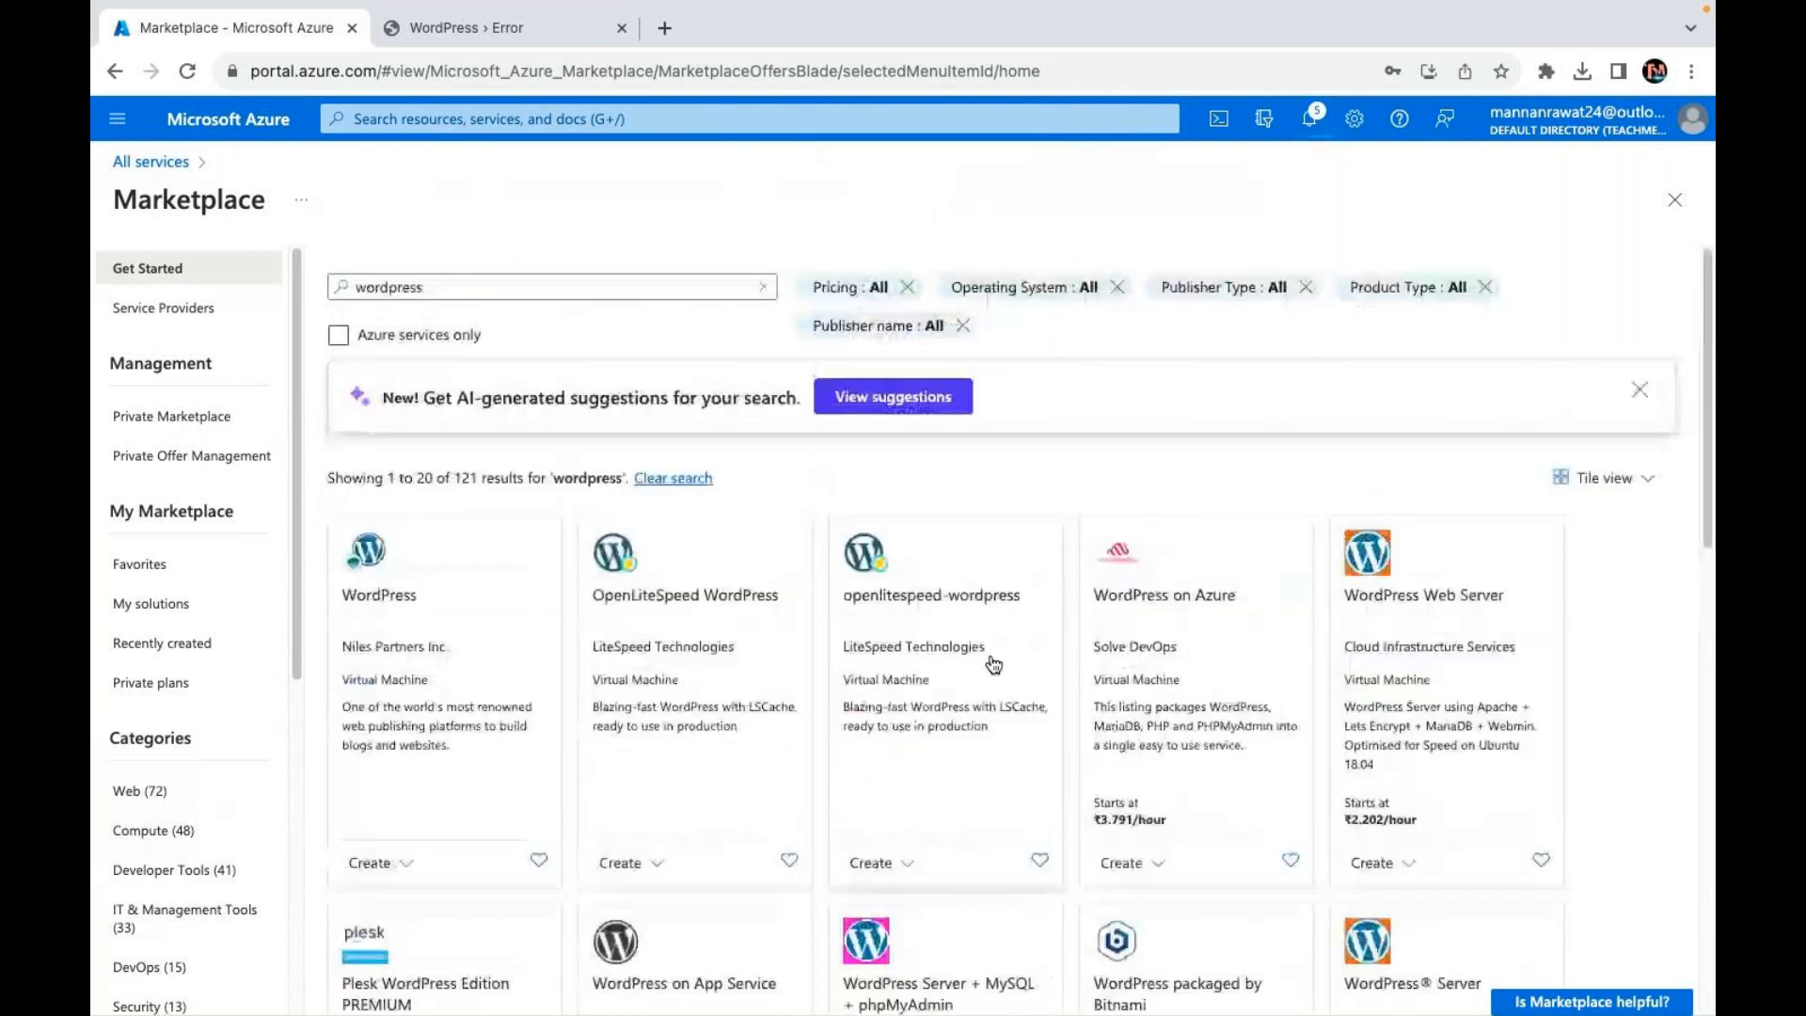
Step: Narrow the Marketplace search to 'wordpress bitnami' to find WordPress packaged by Bitnami
left_click(507, 291)
type("bitnami")
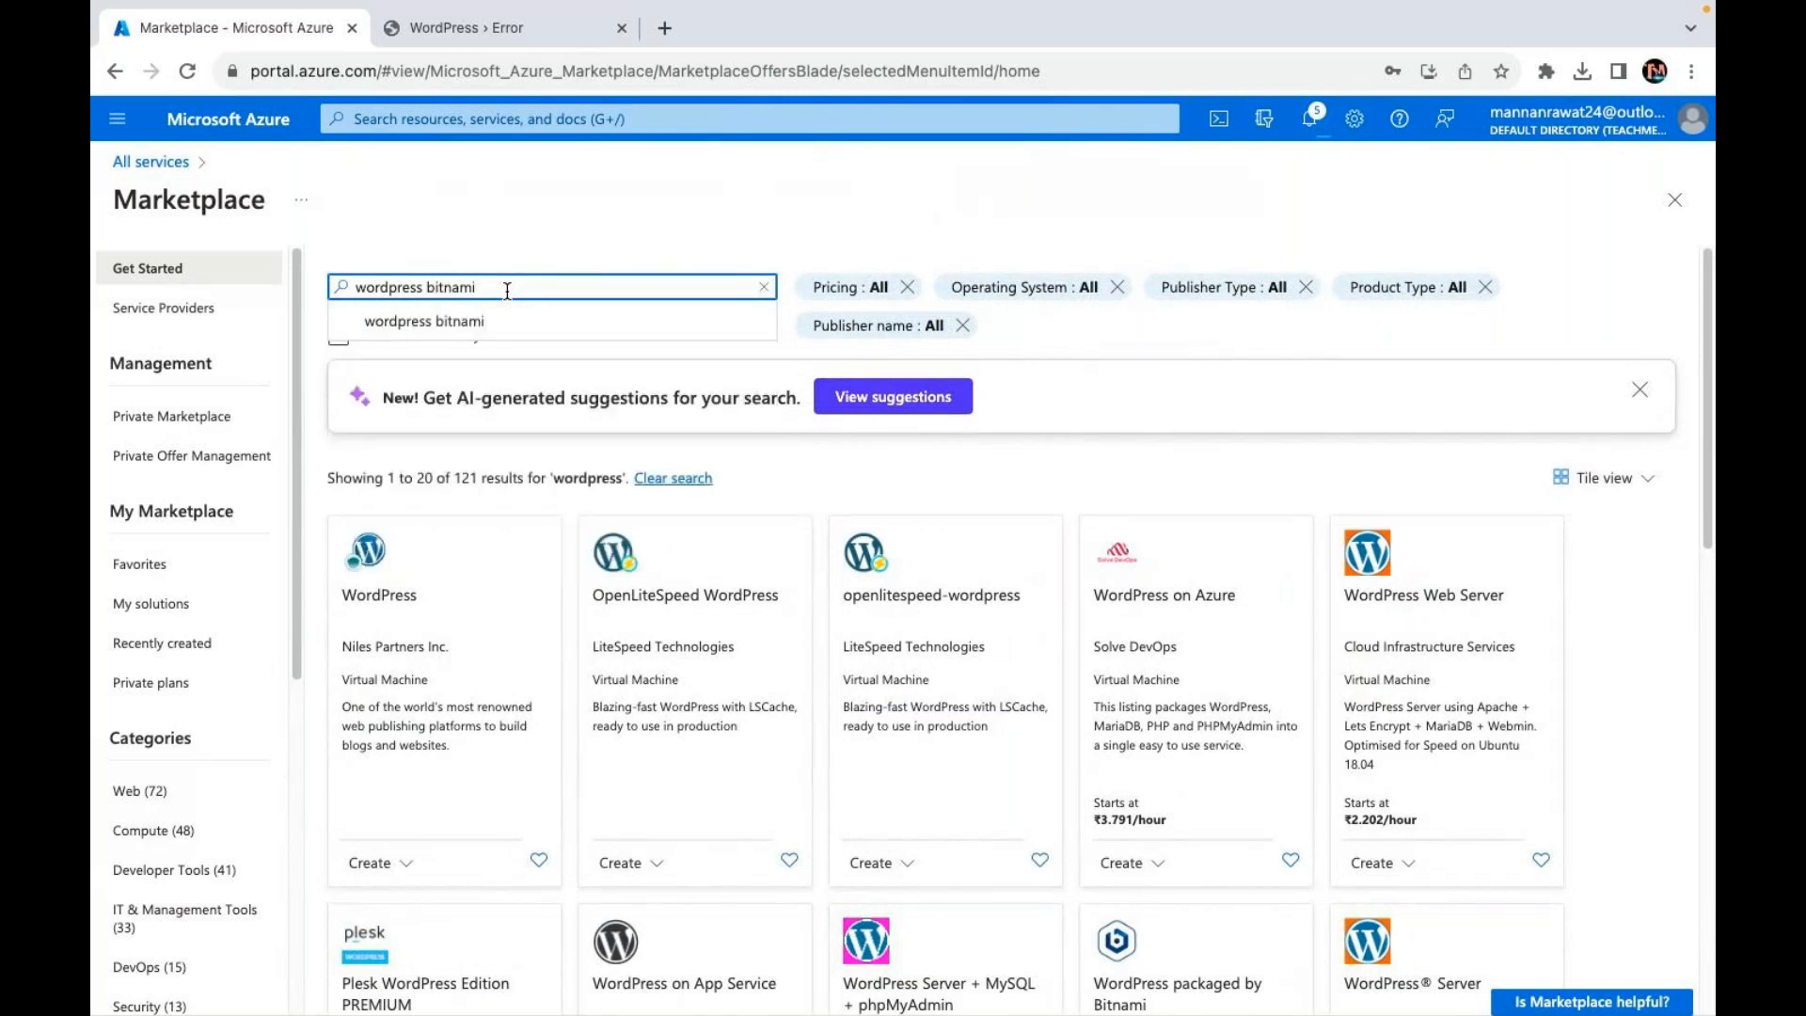
left_click(444, 314)
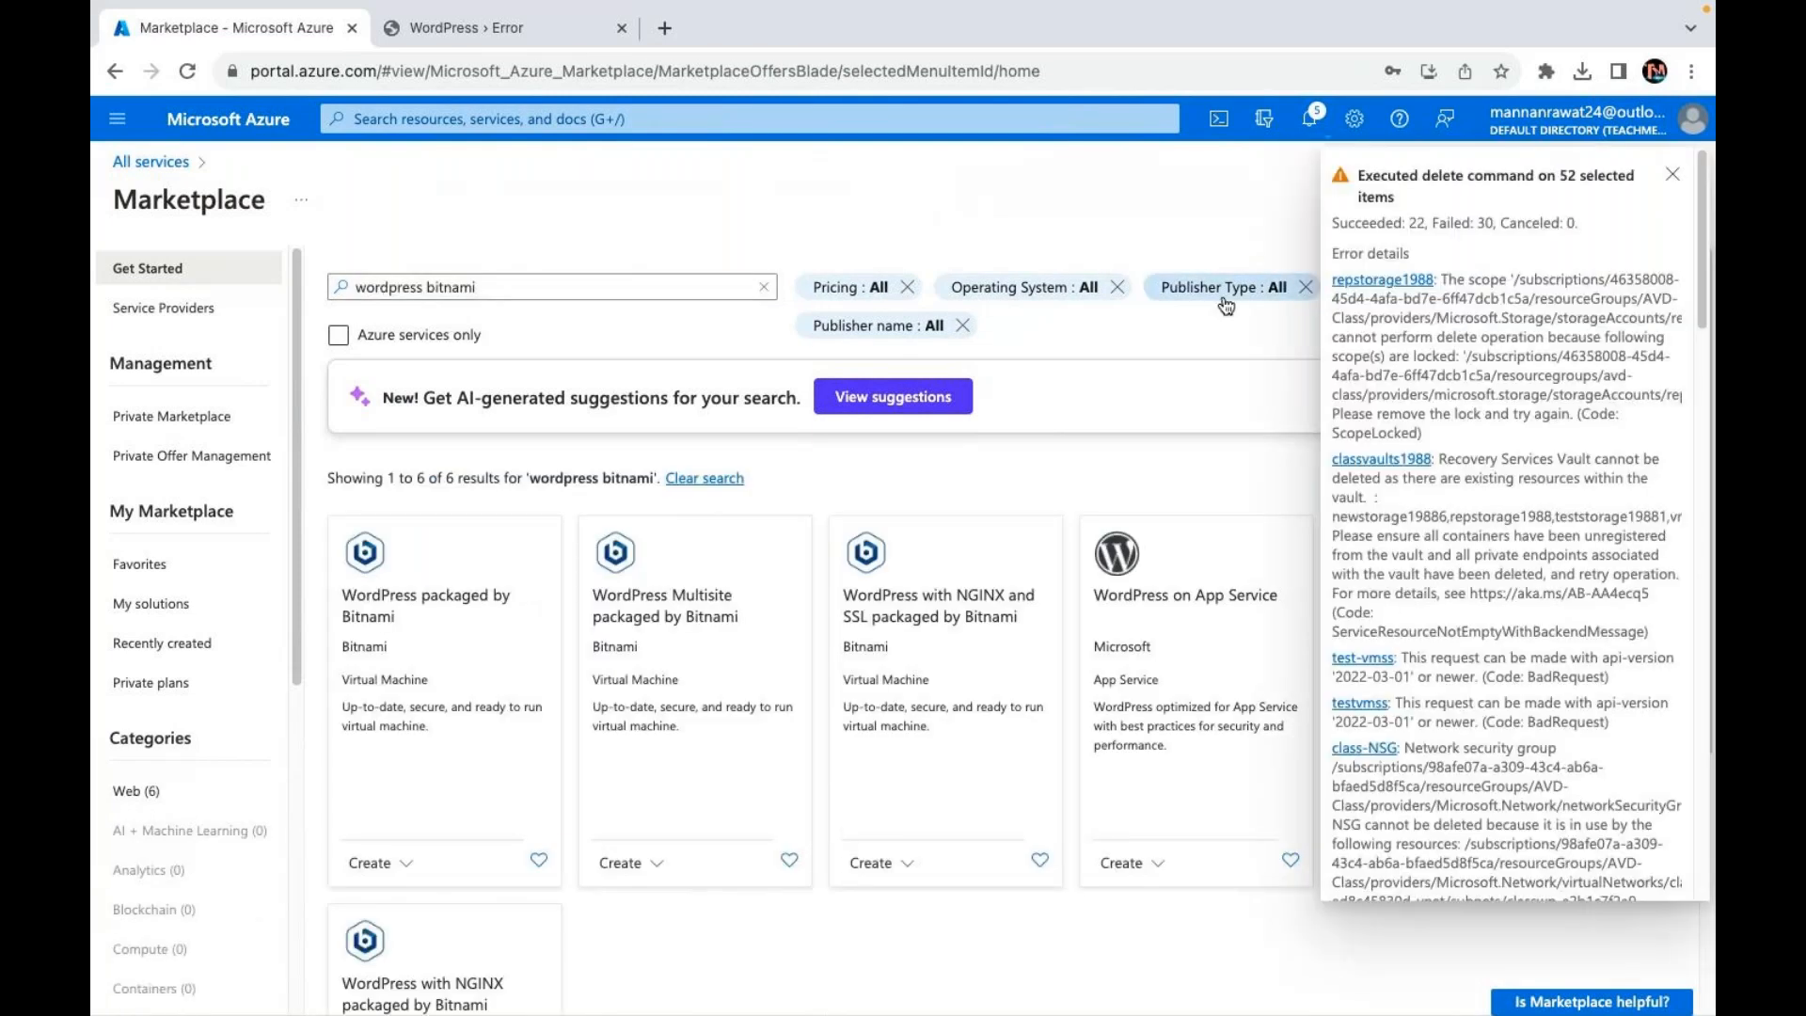
left_click(1672, 175)
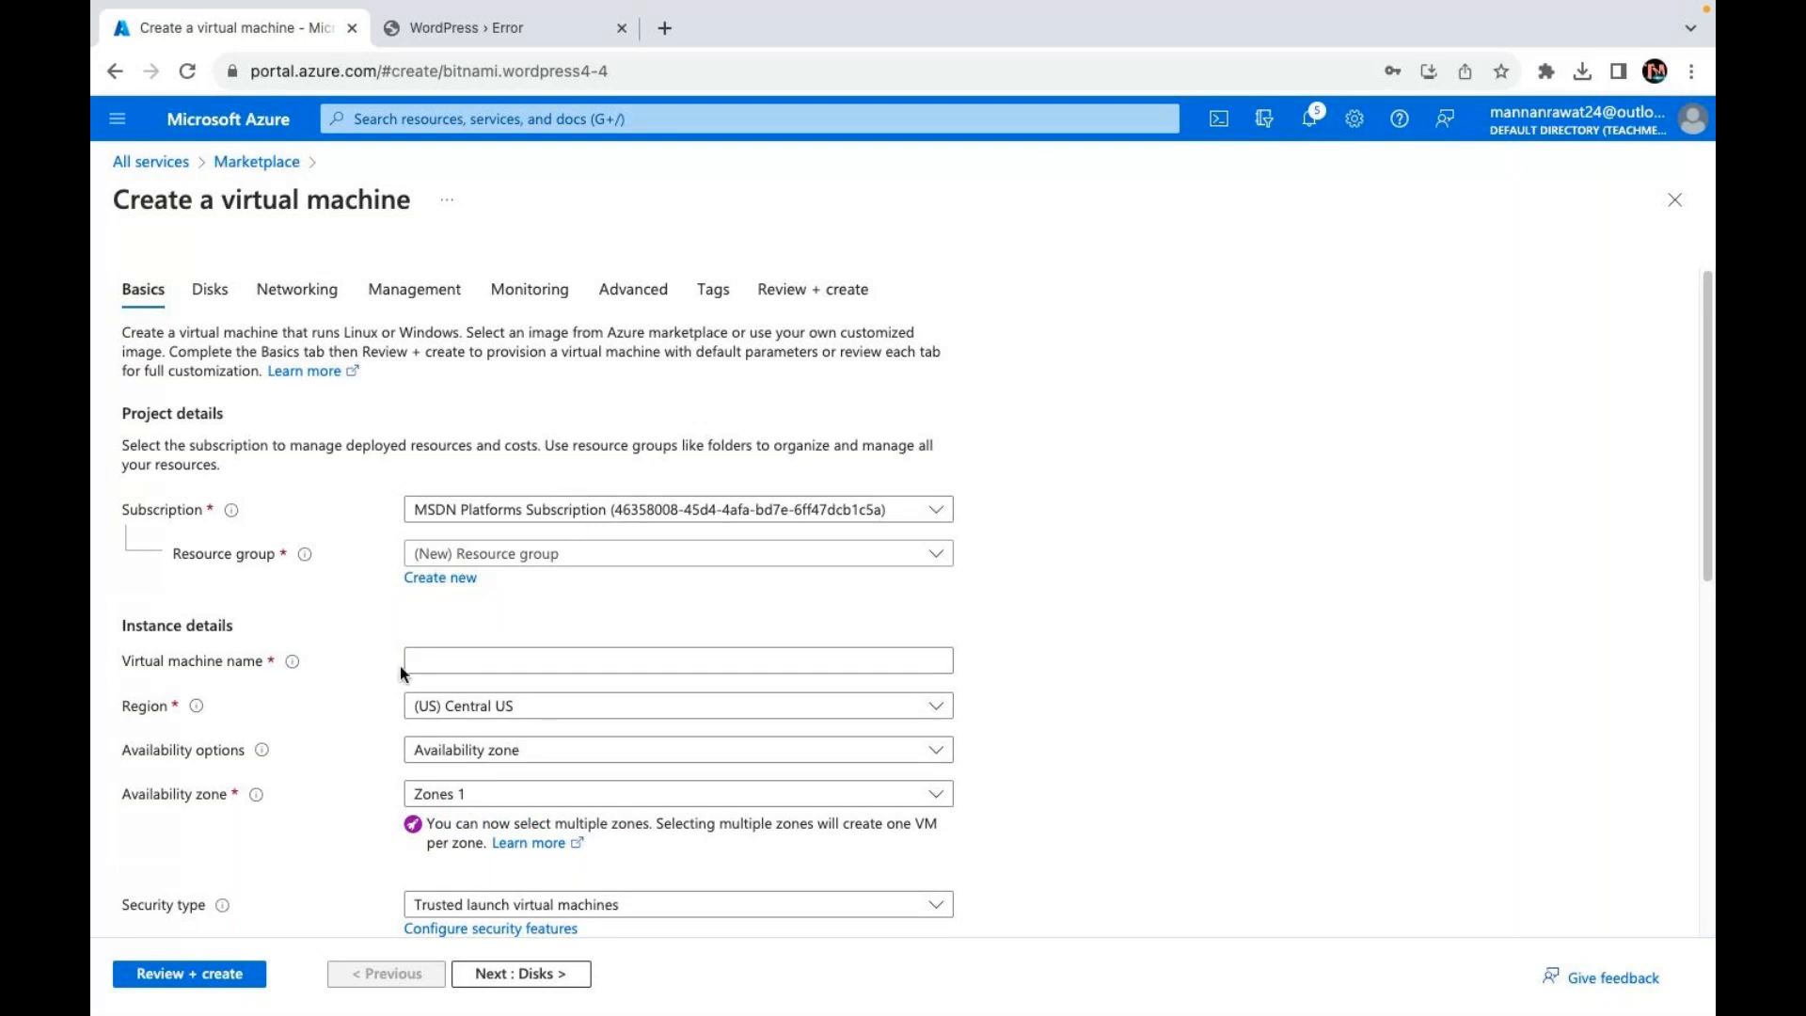
Step: Name the VM 'web' in resource group AVD-Class with no infrastructure redundancy and Standard security
left_click(591, 556)
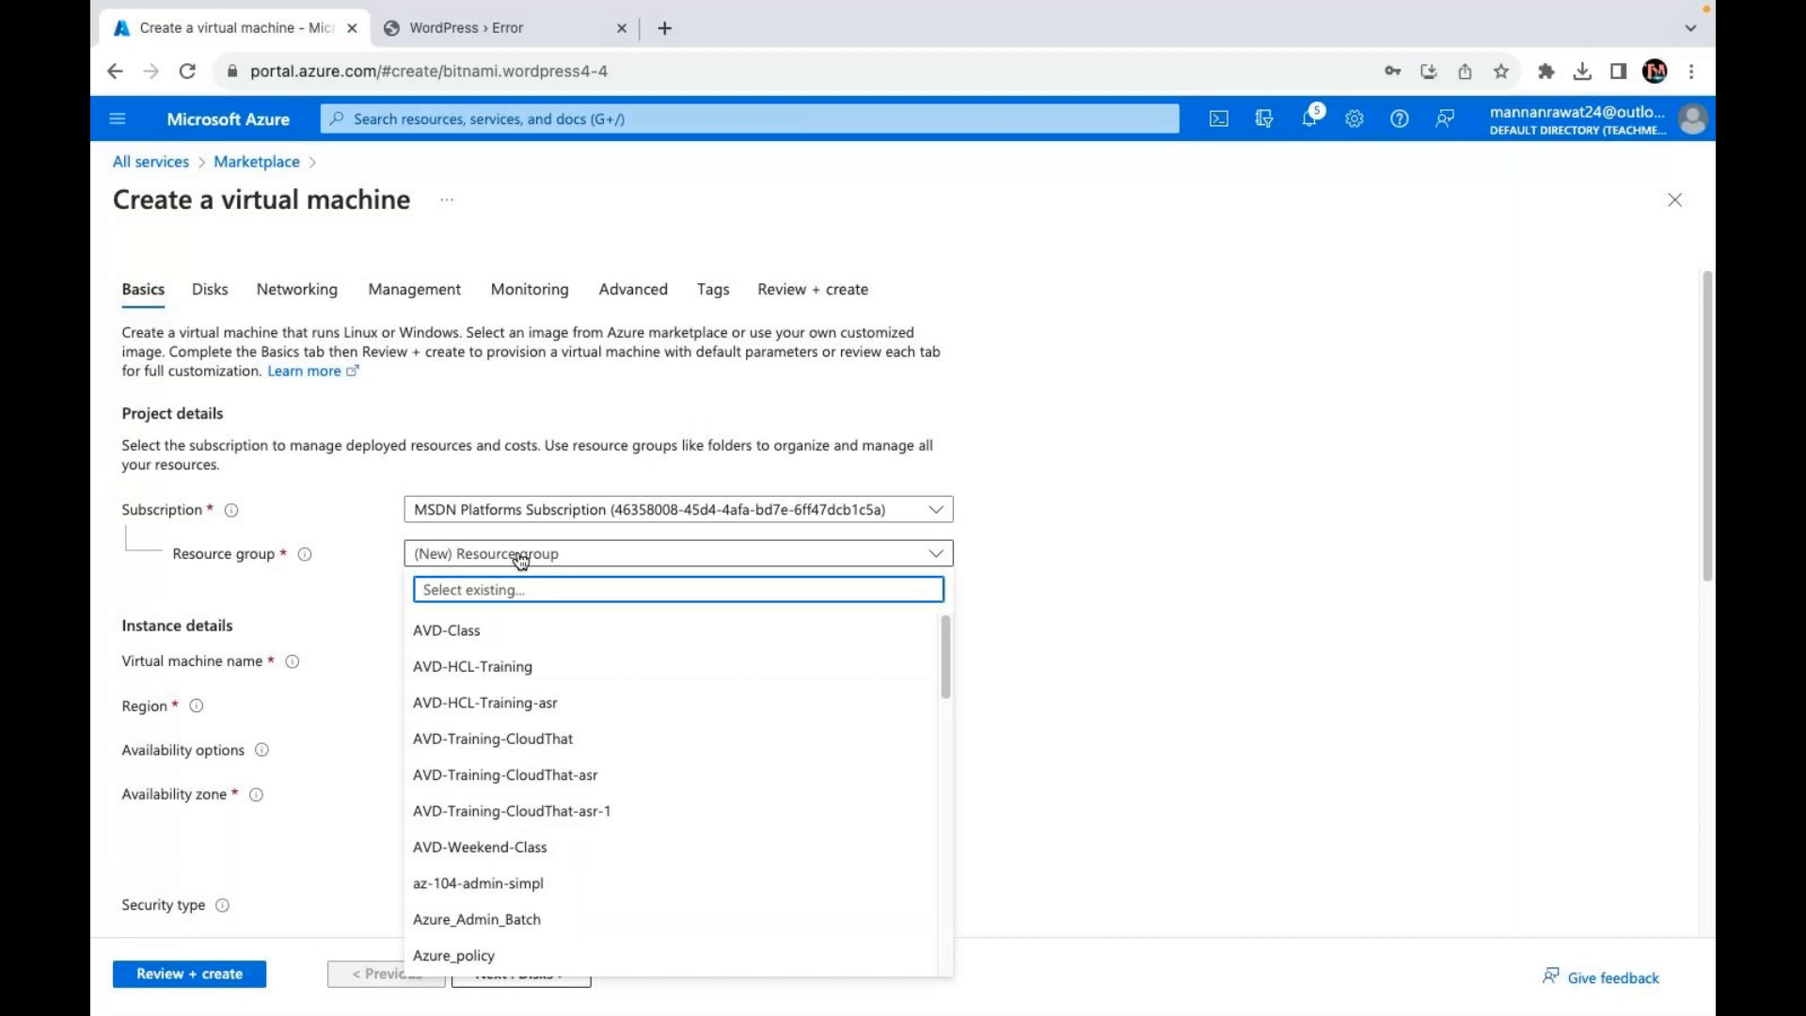
left_click(473, 632)
left_click(502, 662)
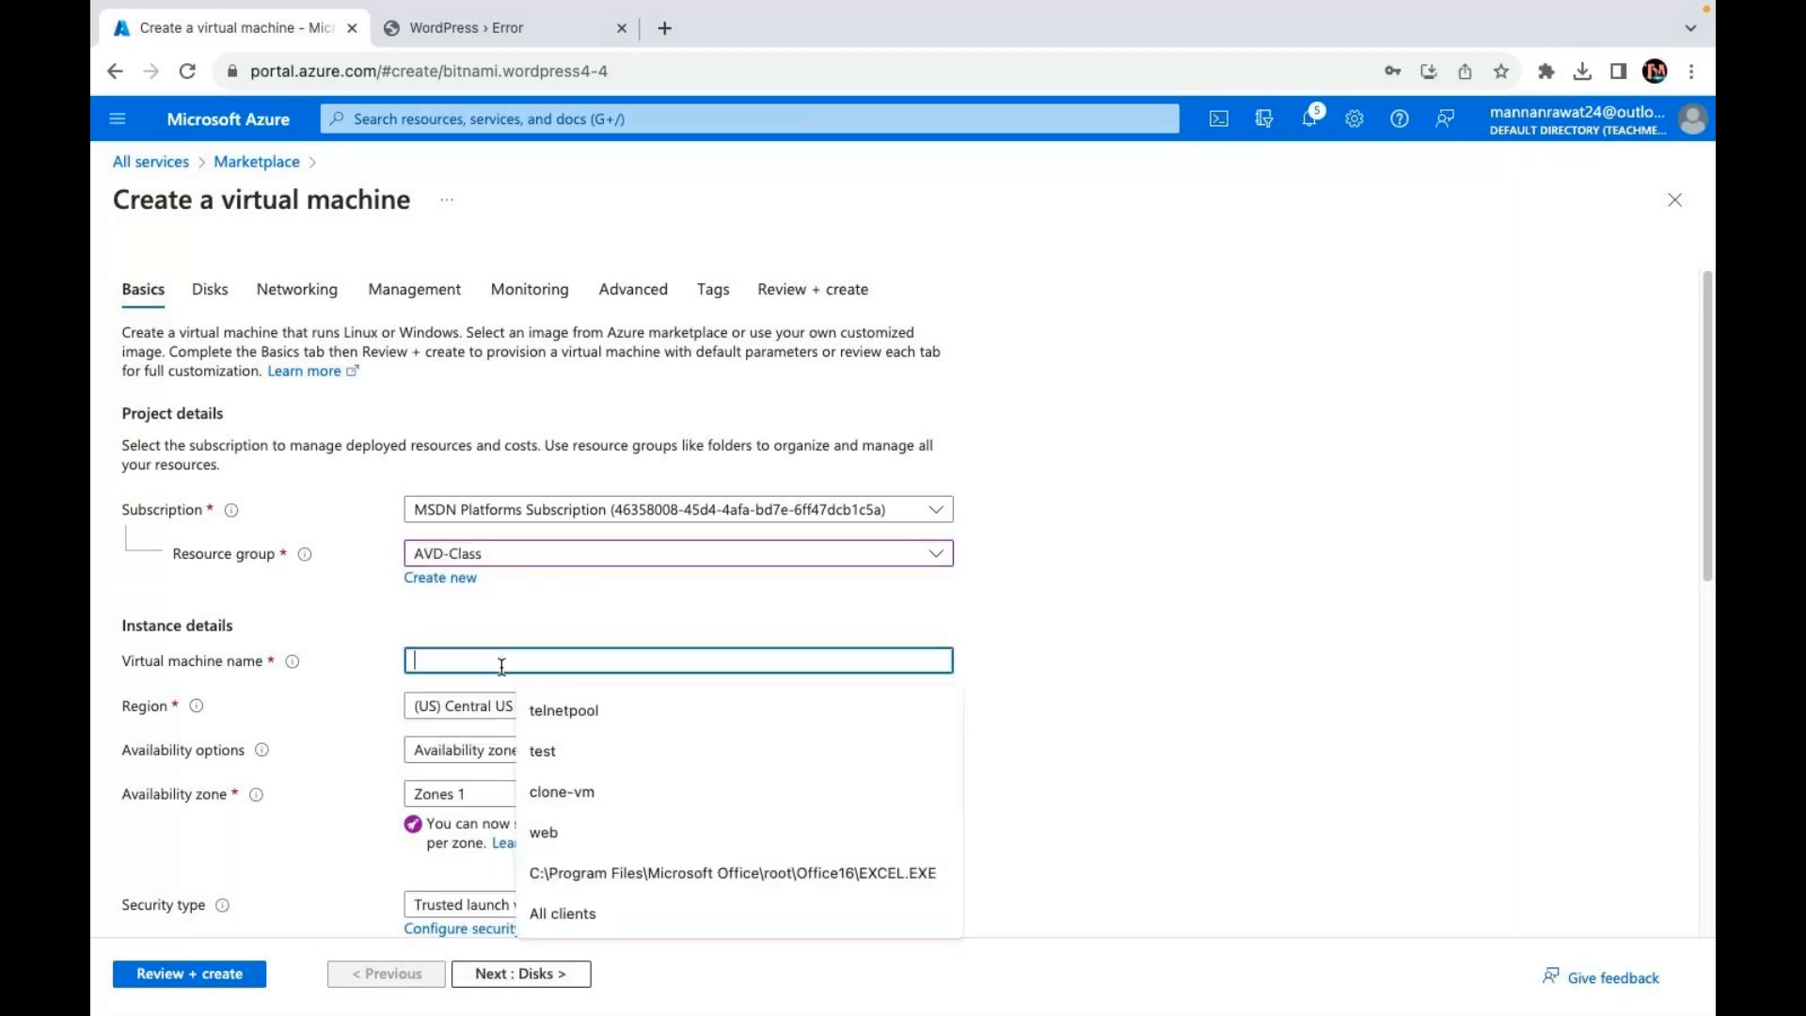
type("web")
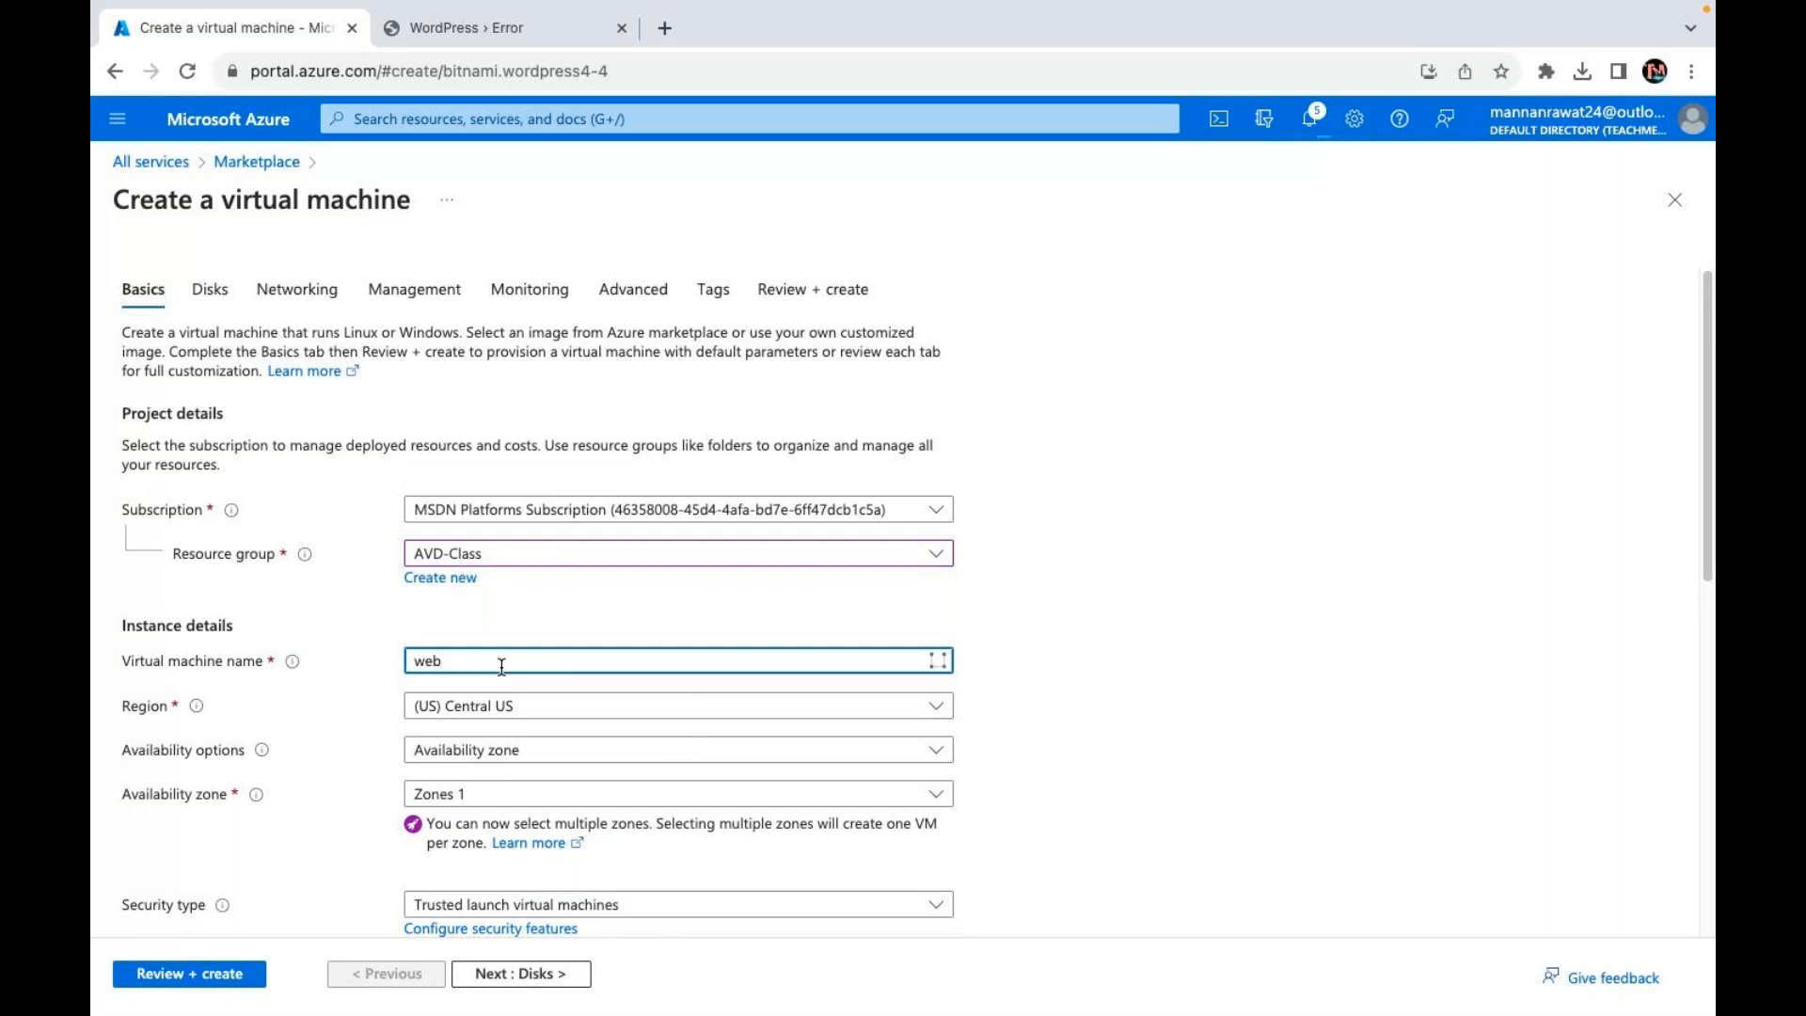
left_click(542, 758)
left_click(517, 529)
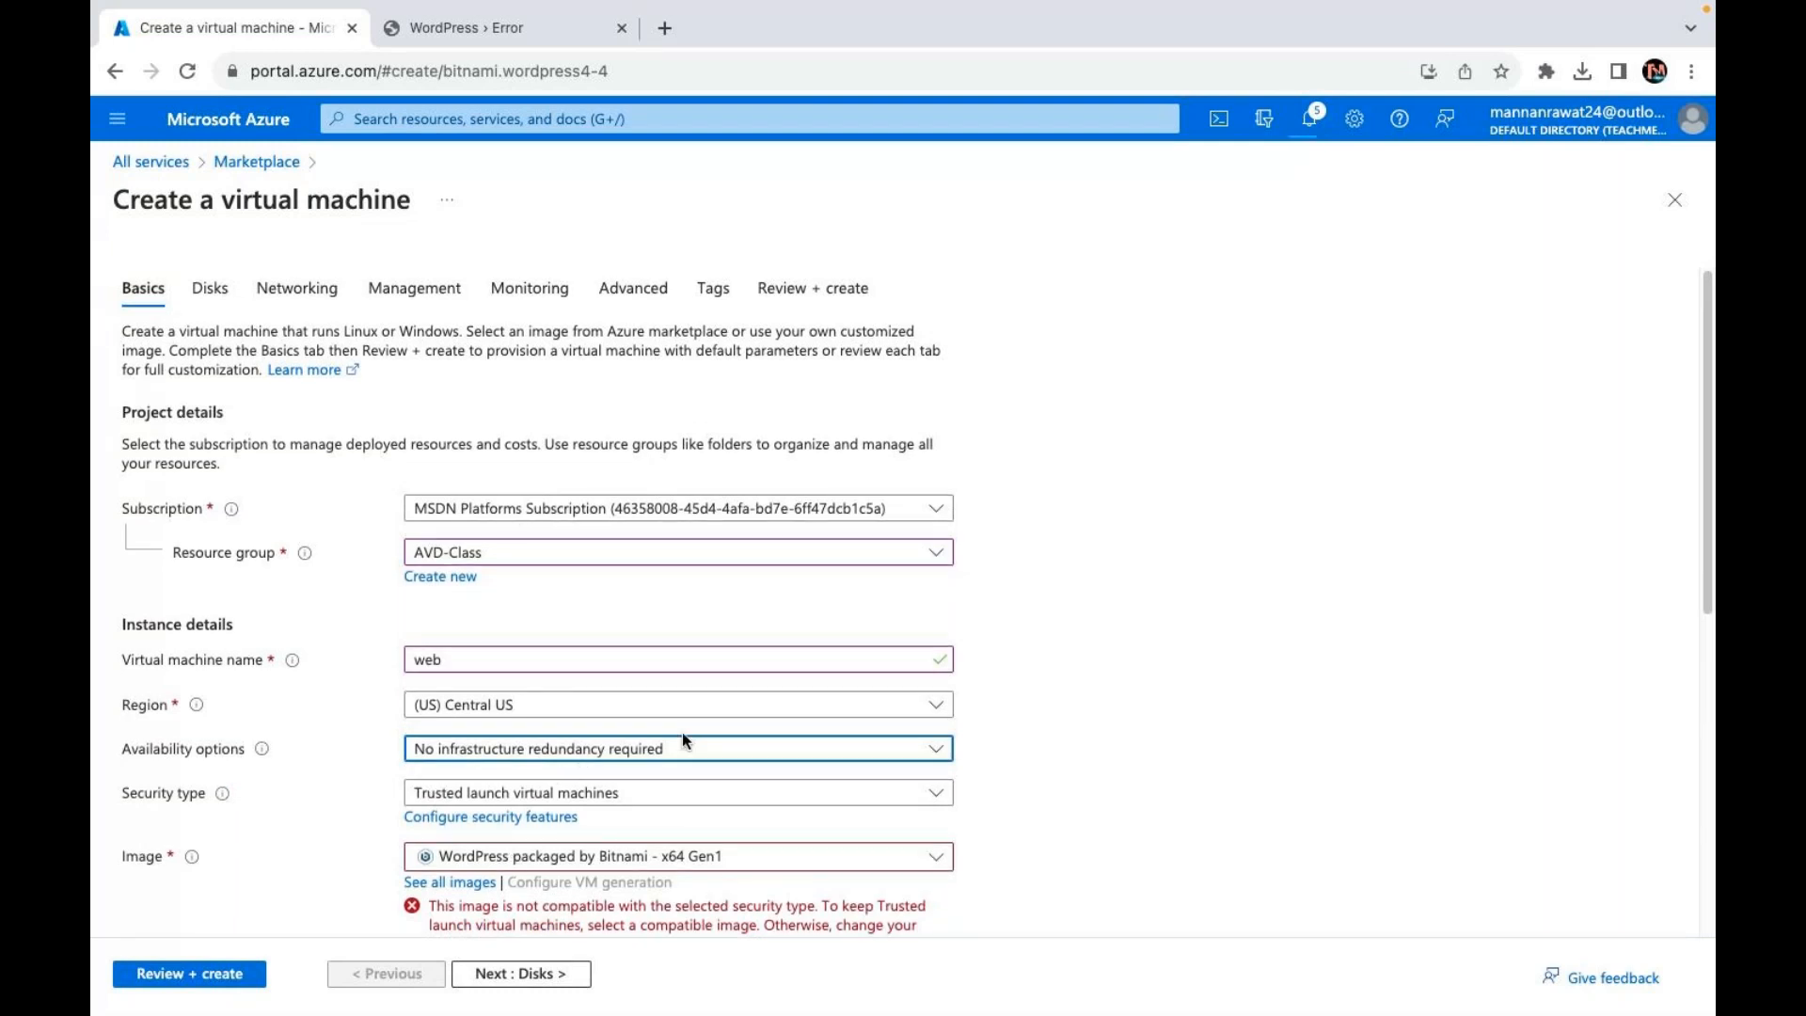
scroll(681, 732, "down", 4)
left_click(489, 431)
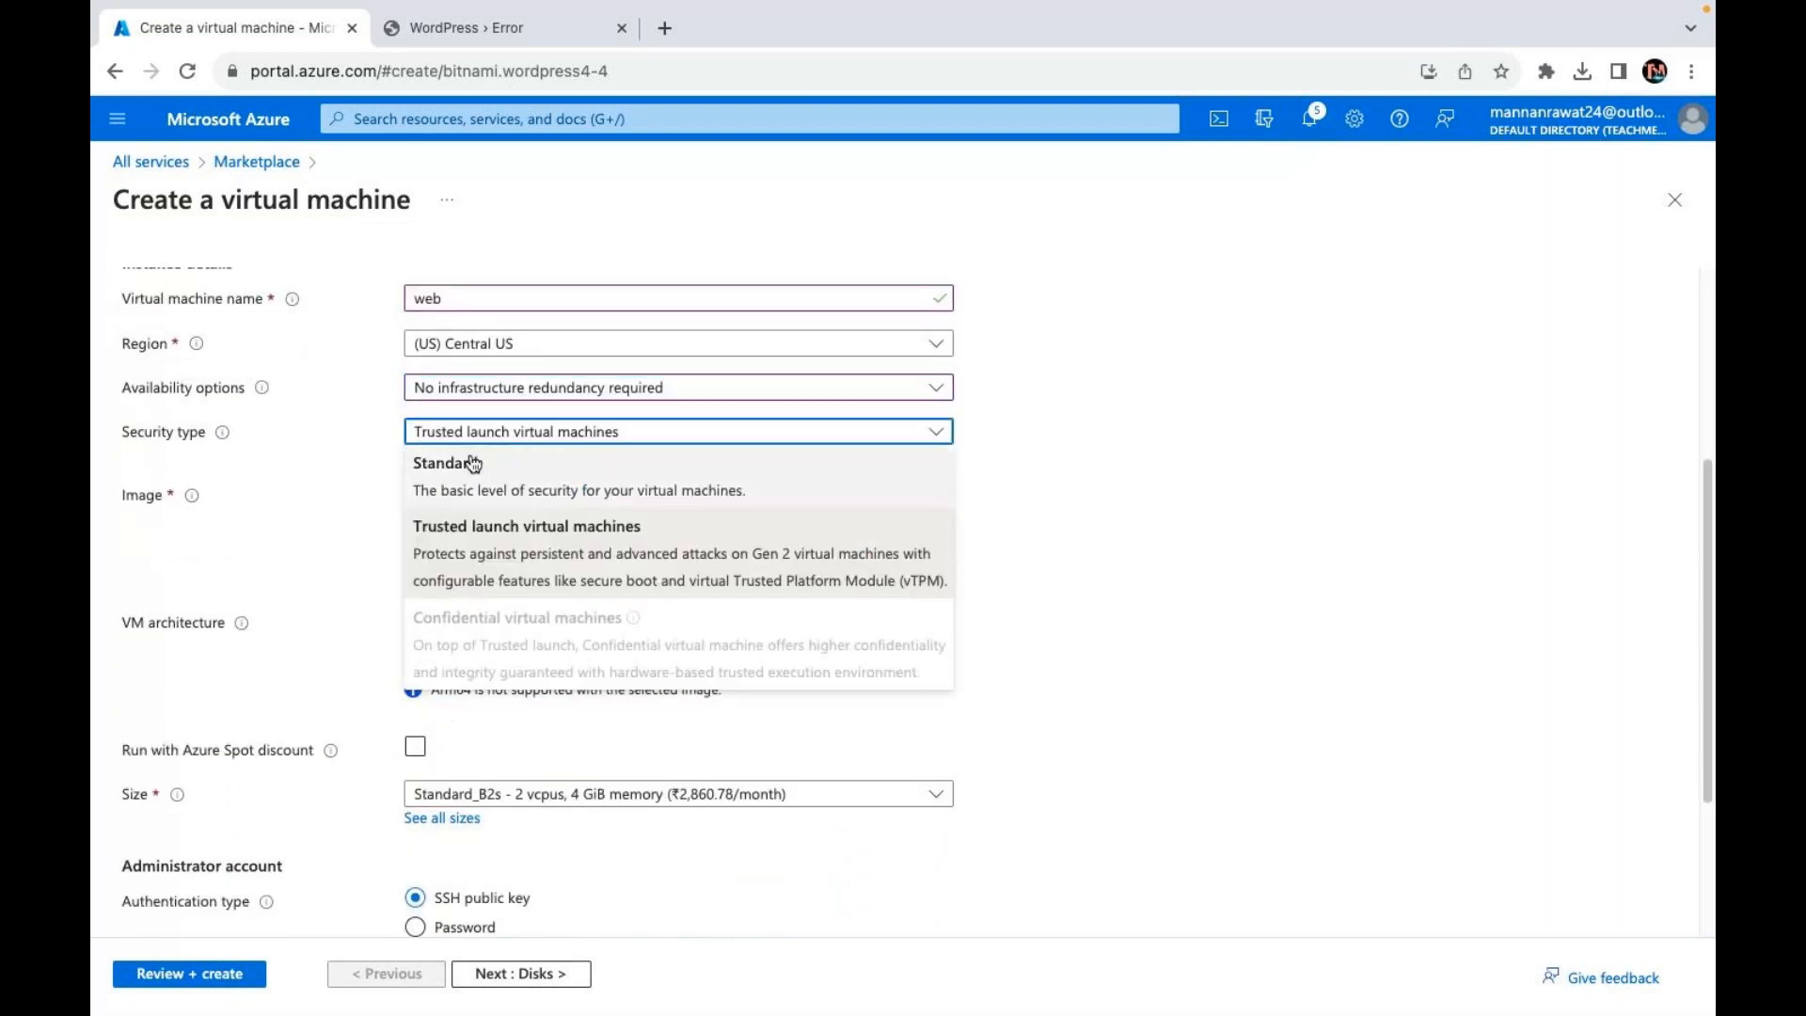
left_click(474, 463)
Step: Switch to password authentication with administrator username web, entering and confirming the password
scroll(625, 555, "down", 2)
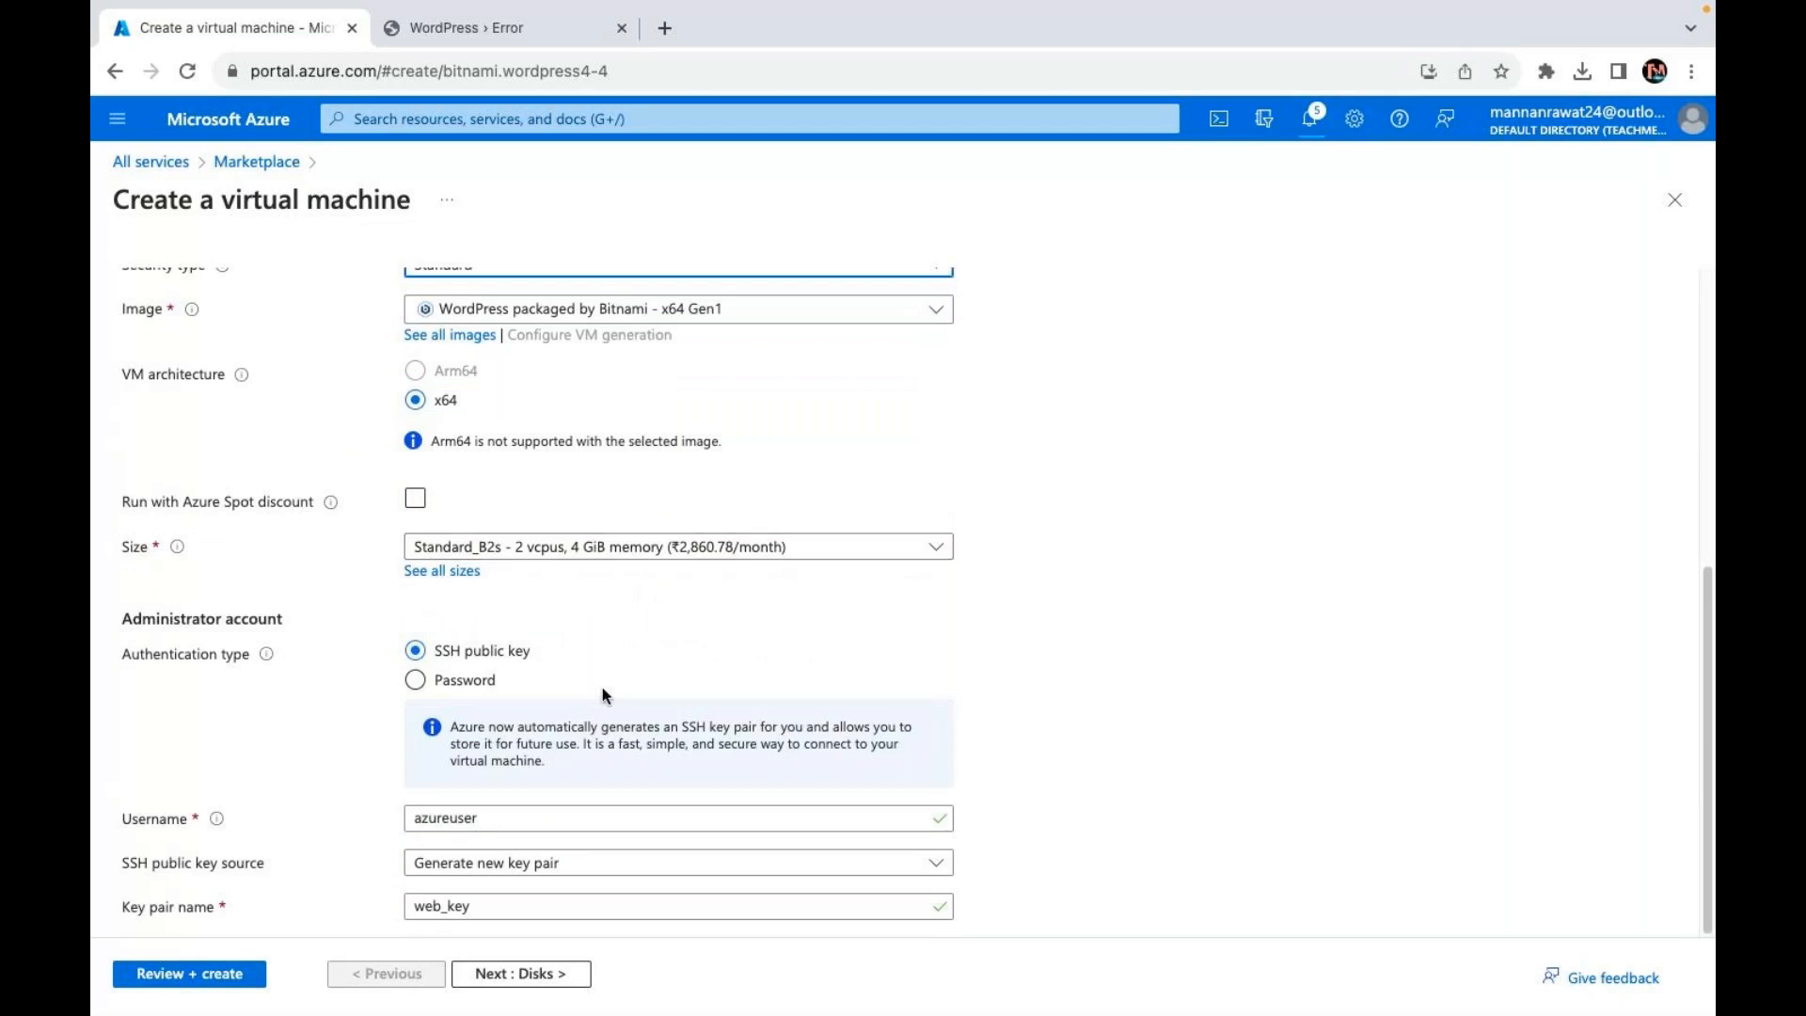
left_click(457, 683)
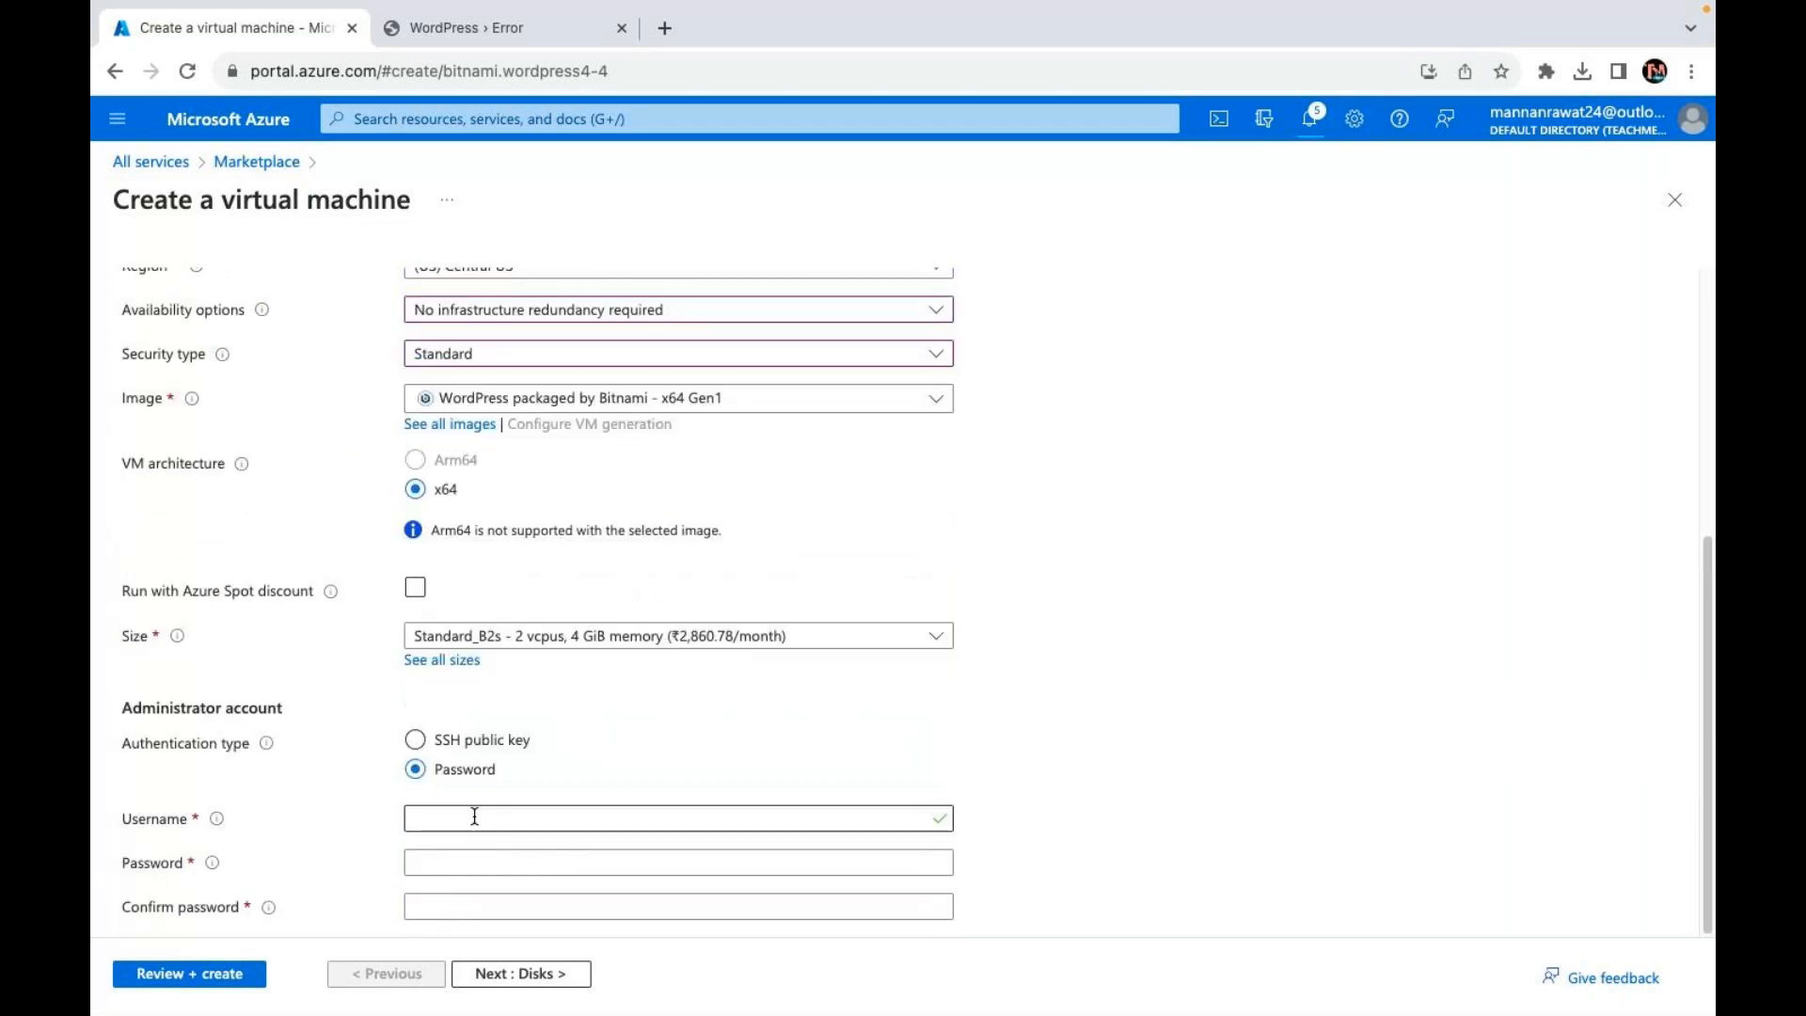
left_click(457, 718)
type("web")
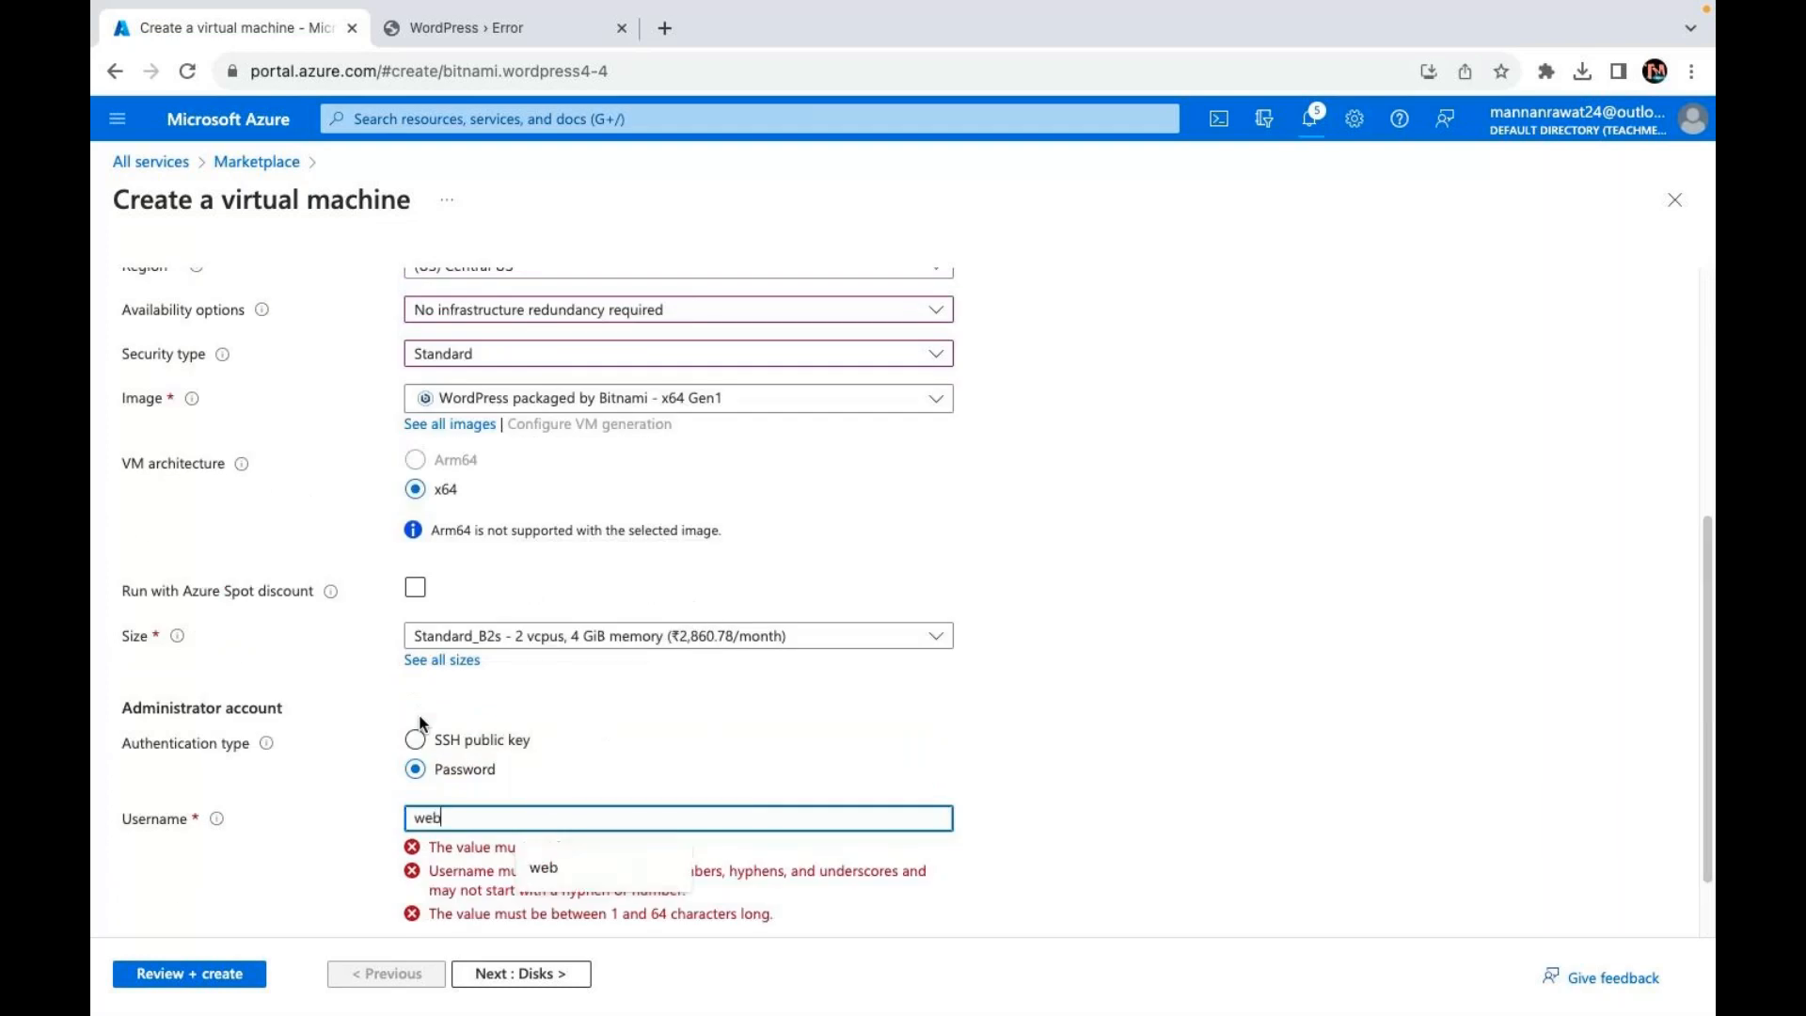
key("Tab")
type("**********")
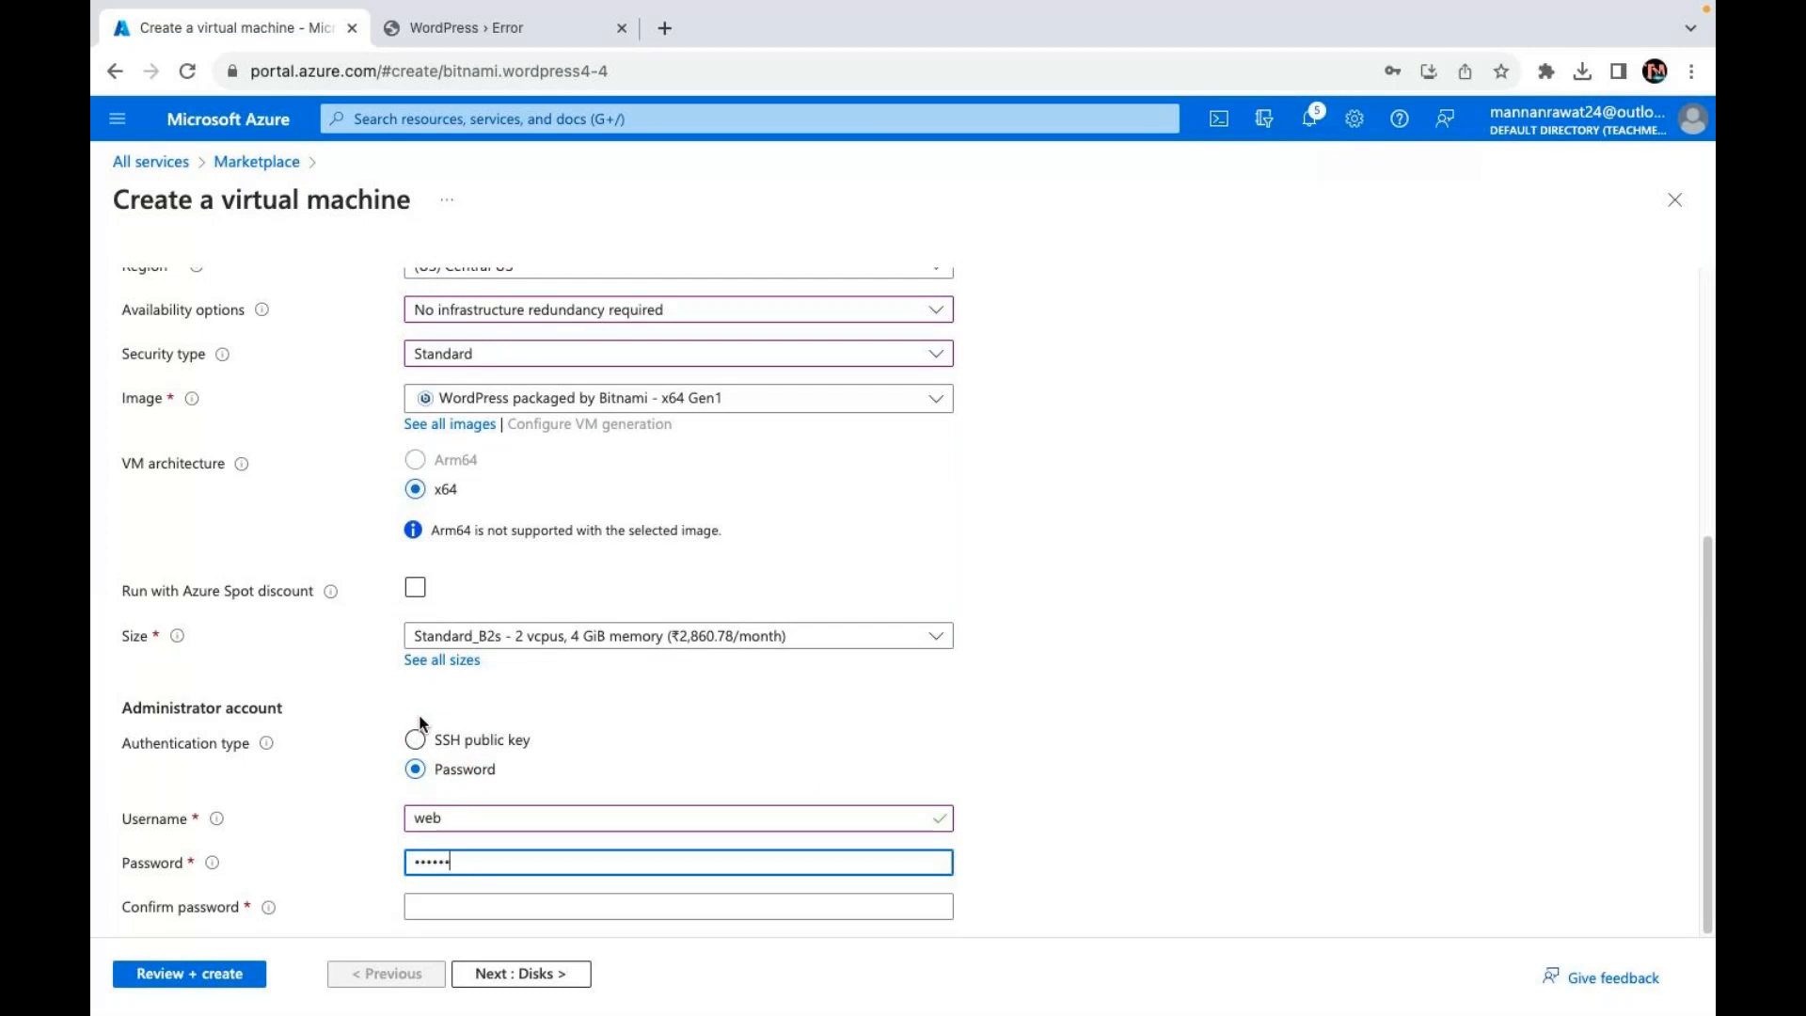
type("**")
key("Tab")
type("******")
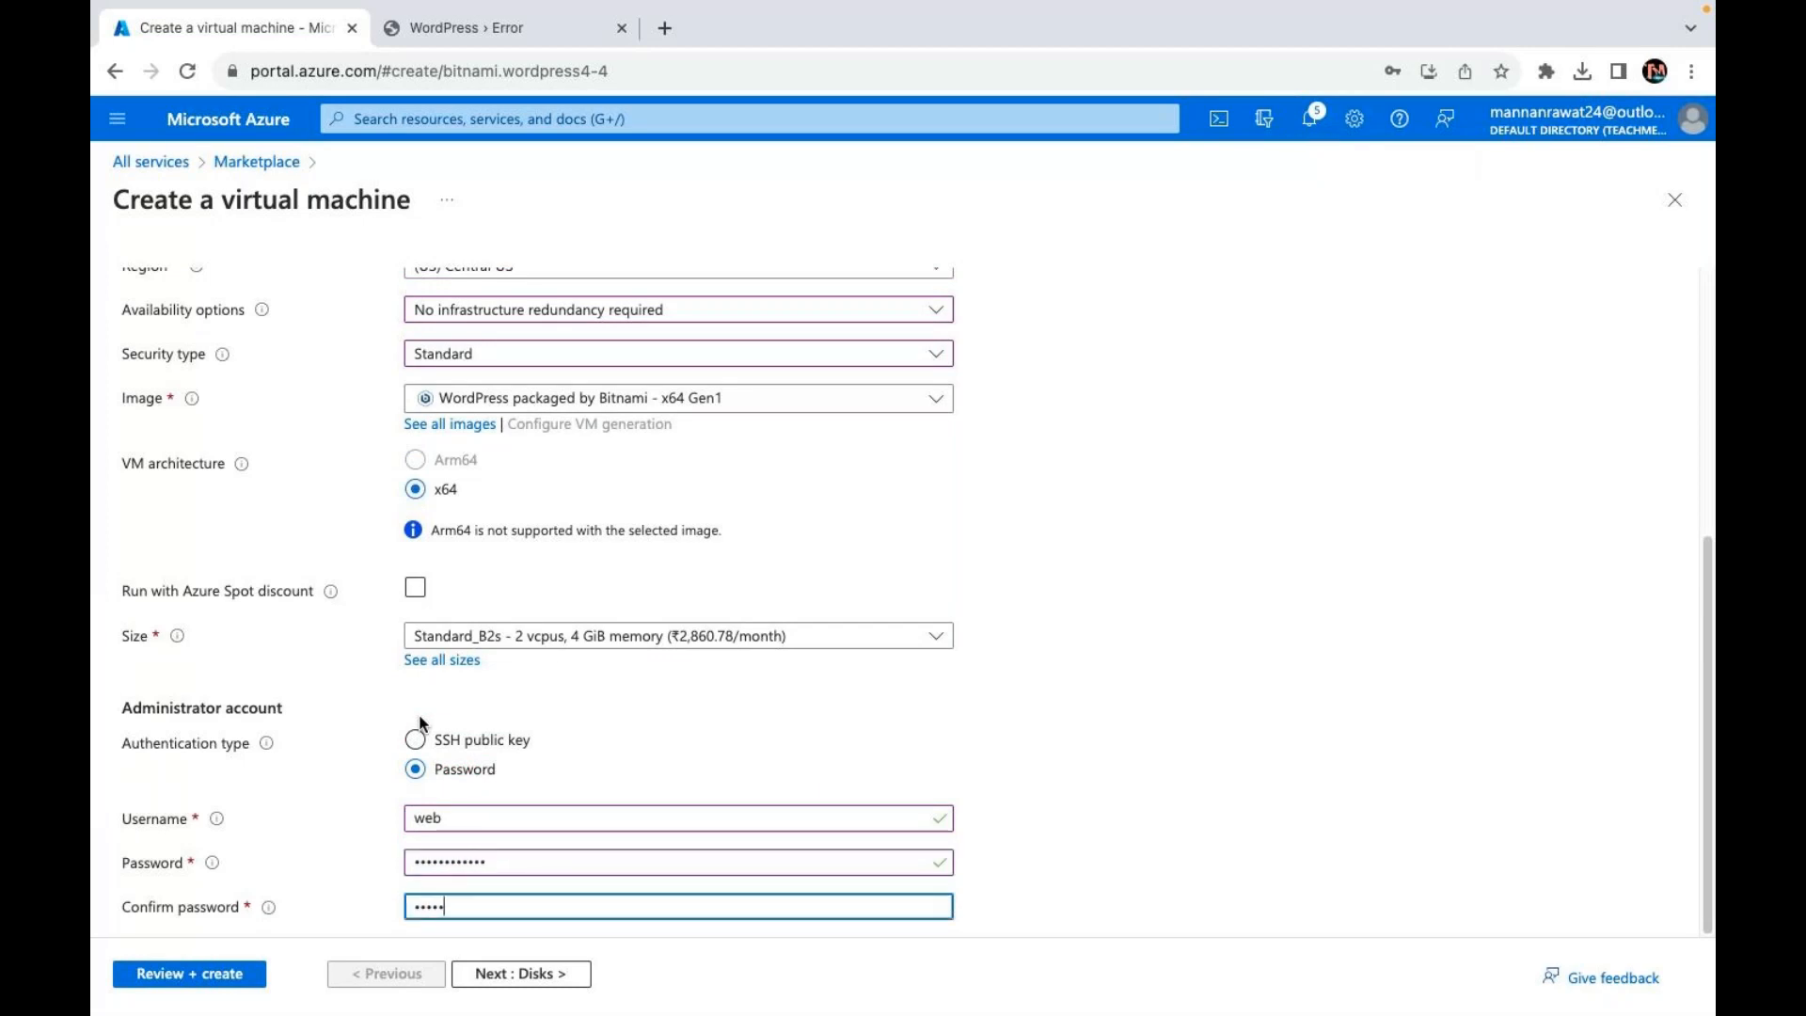
type("******")
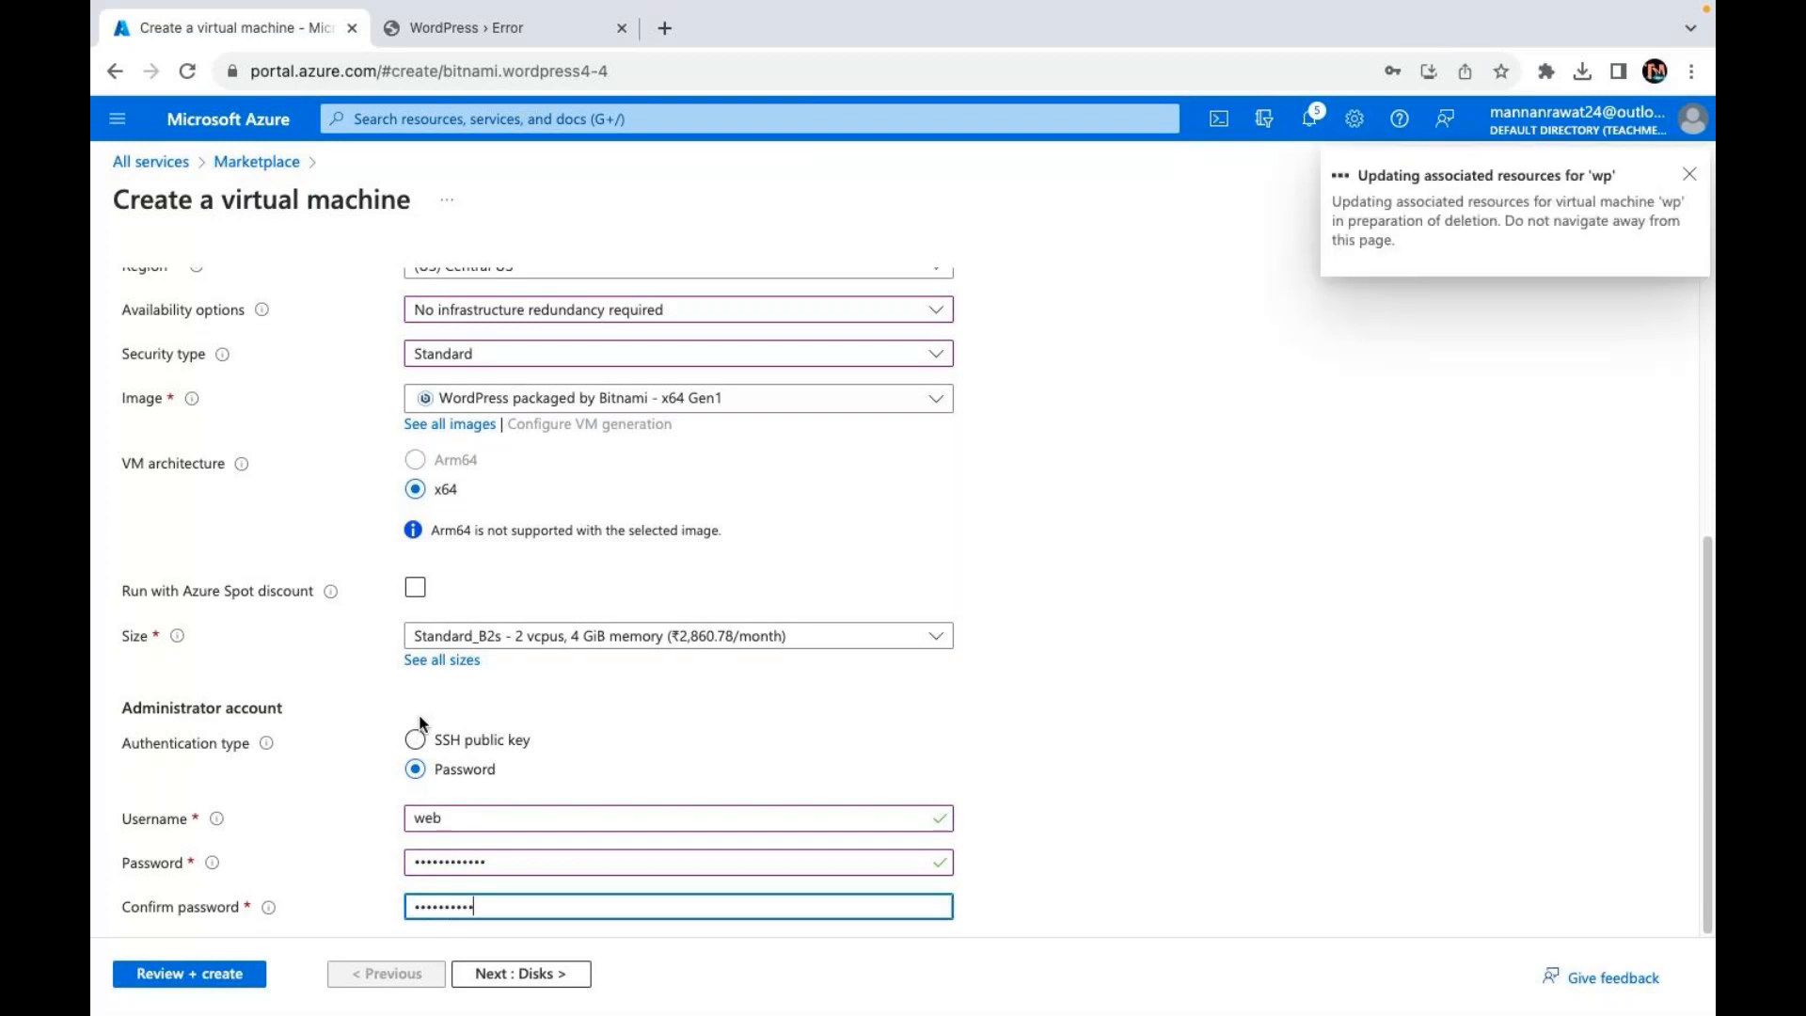
type("*")
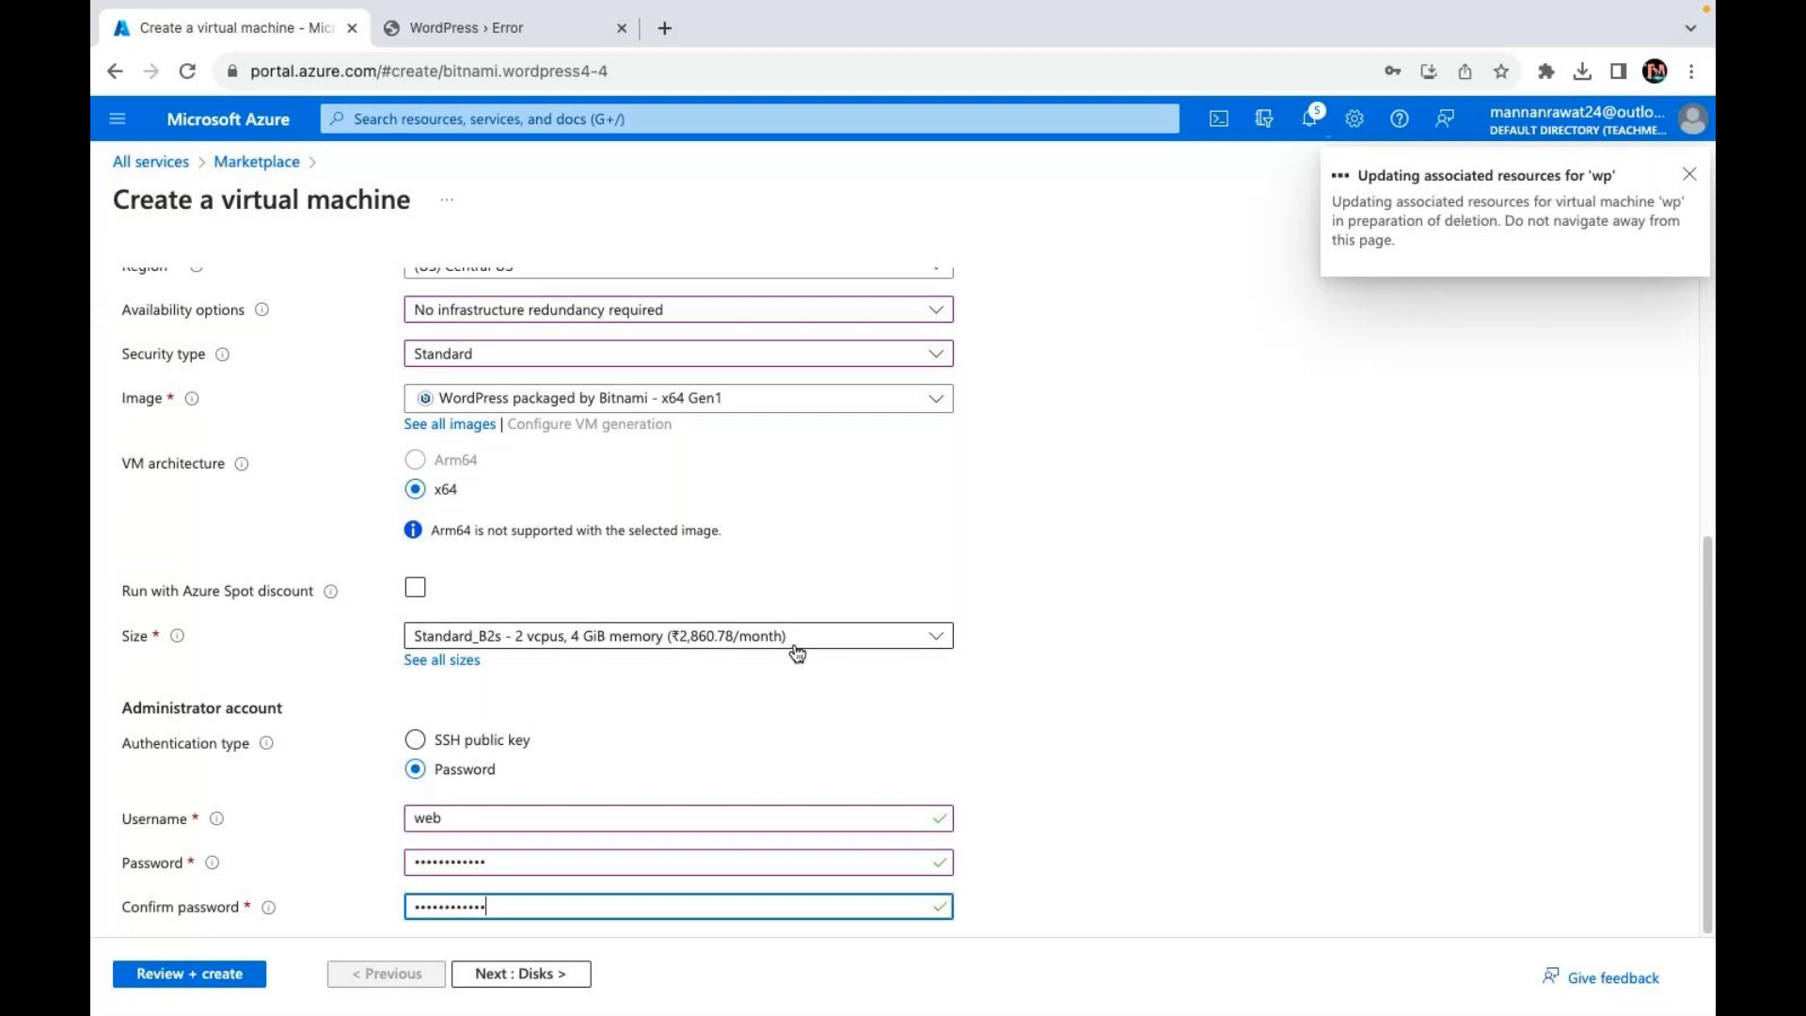
Step: Advance through Disks, Networking and Management to Review + create, close the WordPress error tab, and pass validation
left_click(522, 977)
left_click(523, 975)
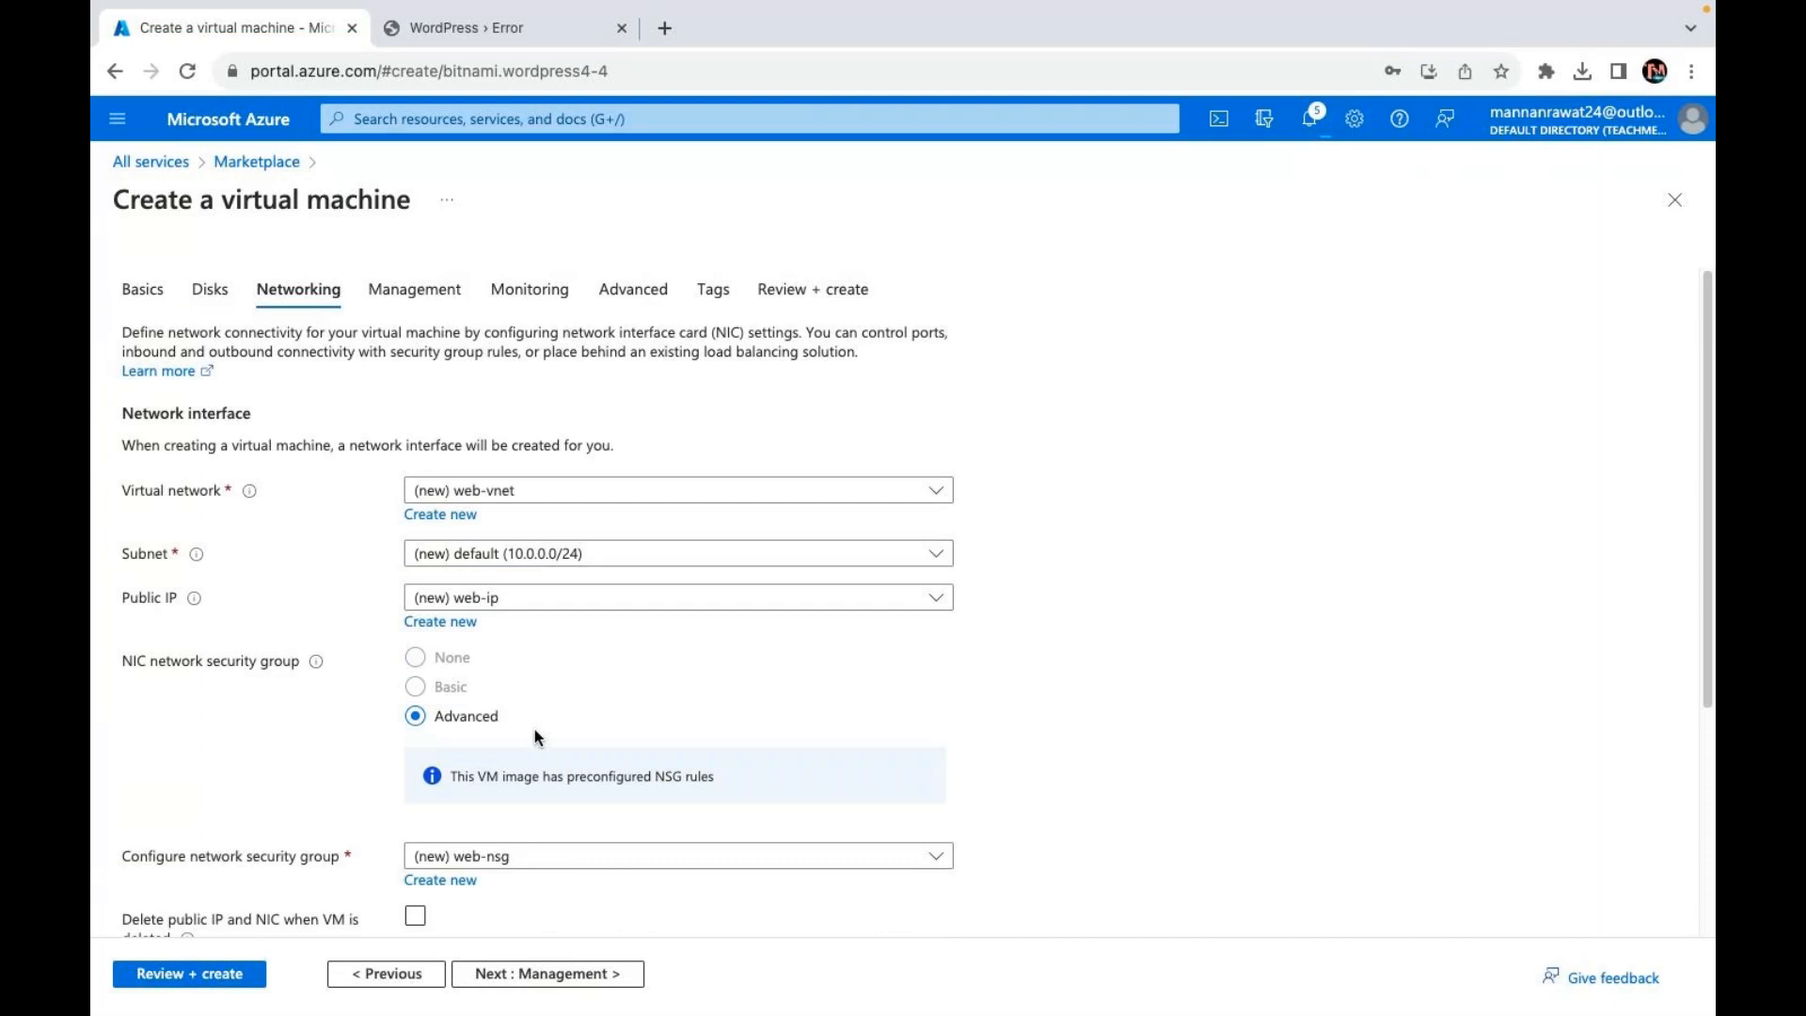
scroll(535, 737, "down", 4)
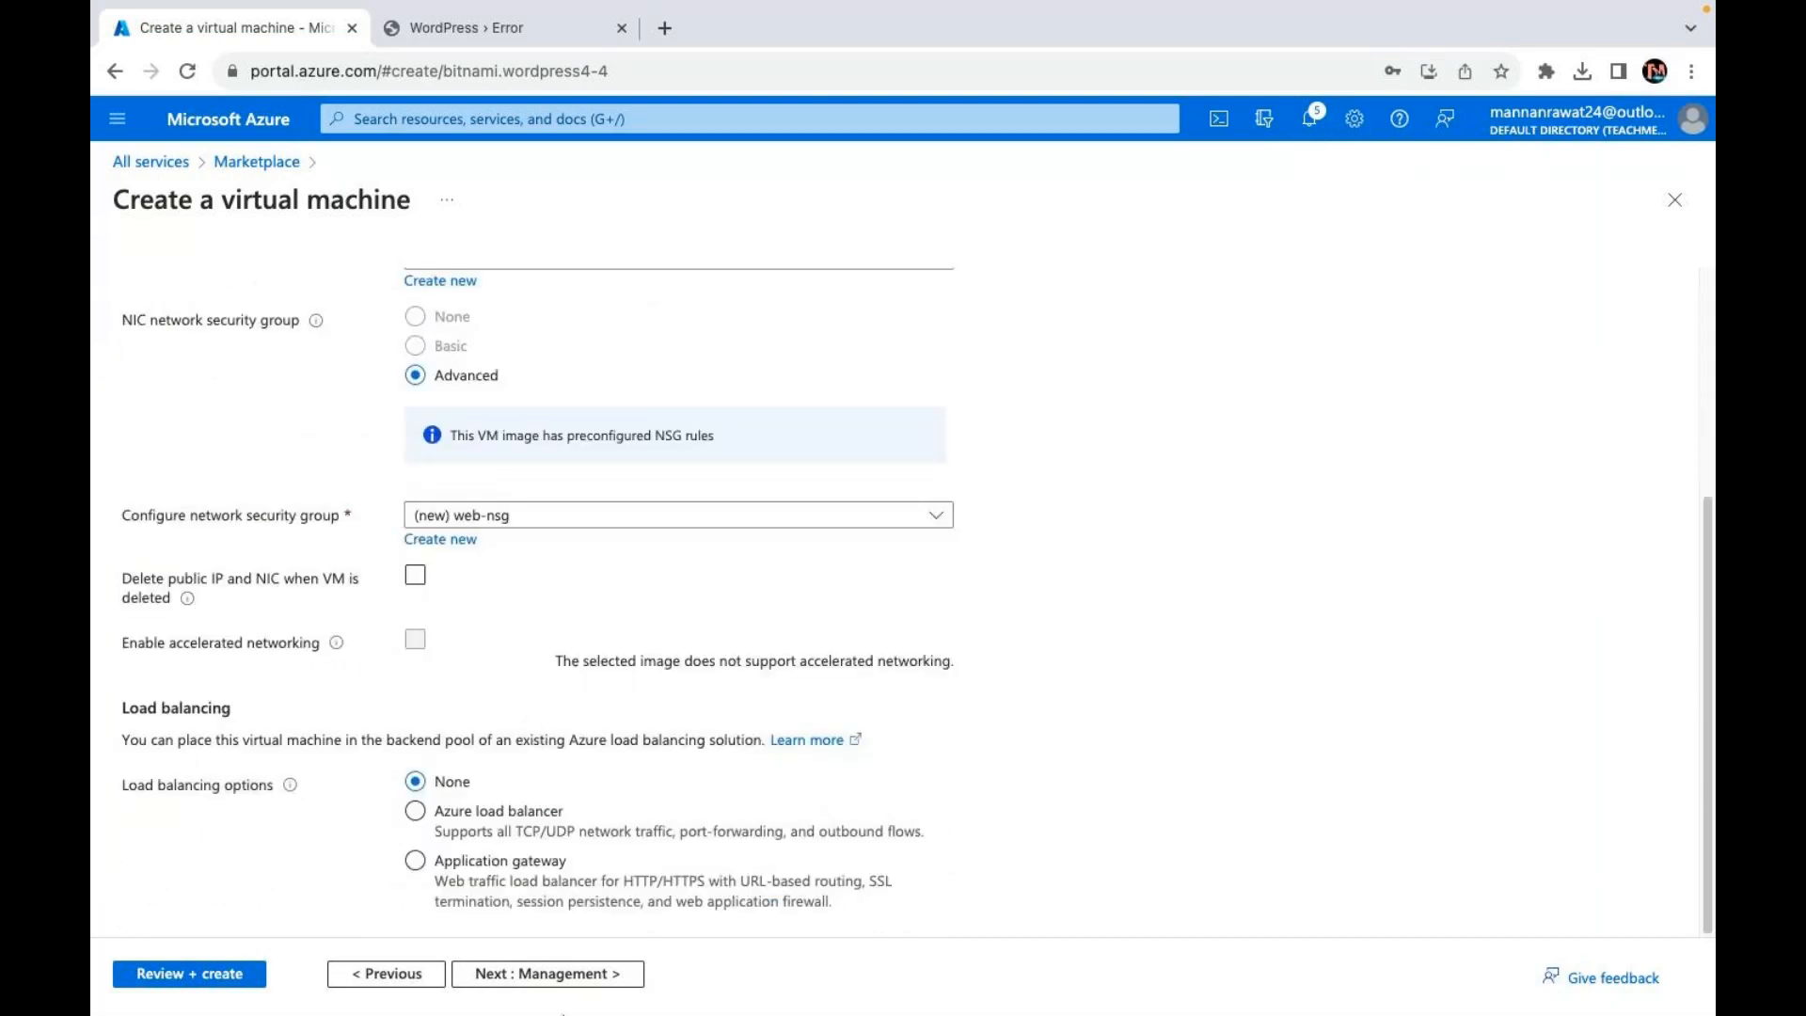
left_click(612, 880)
left_click(565, 974)
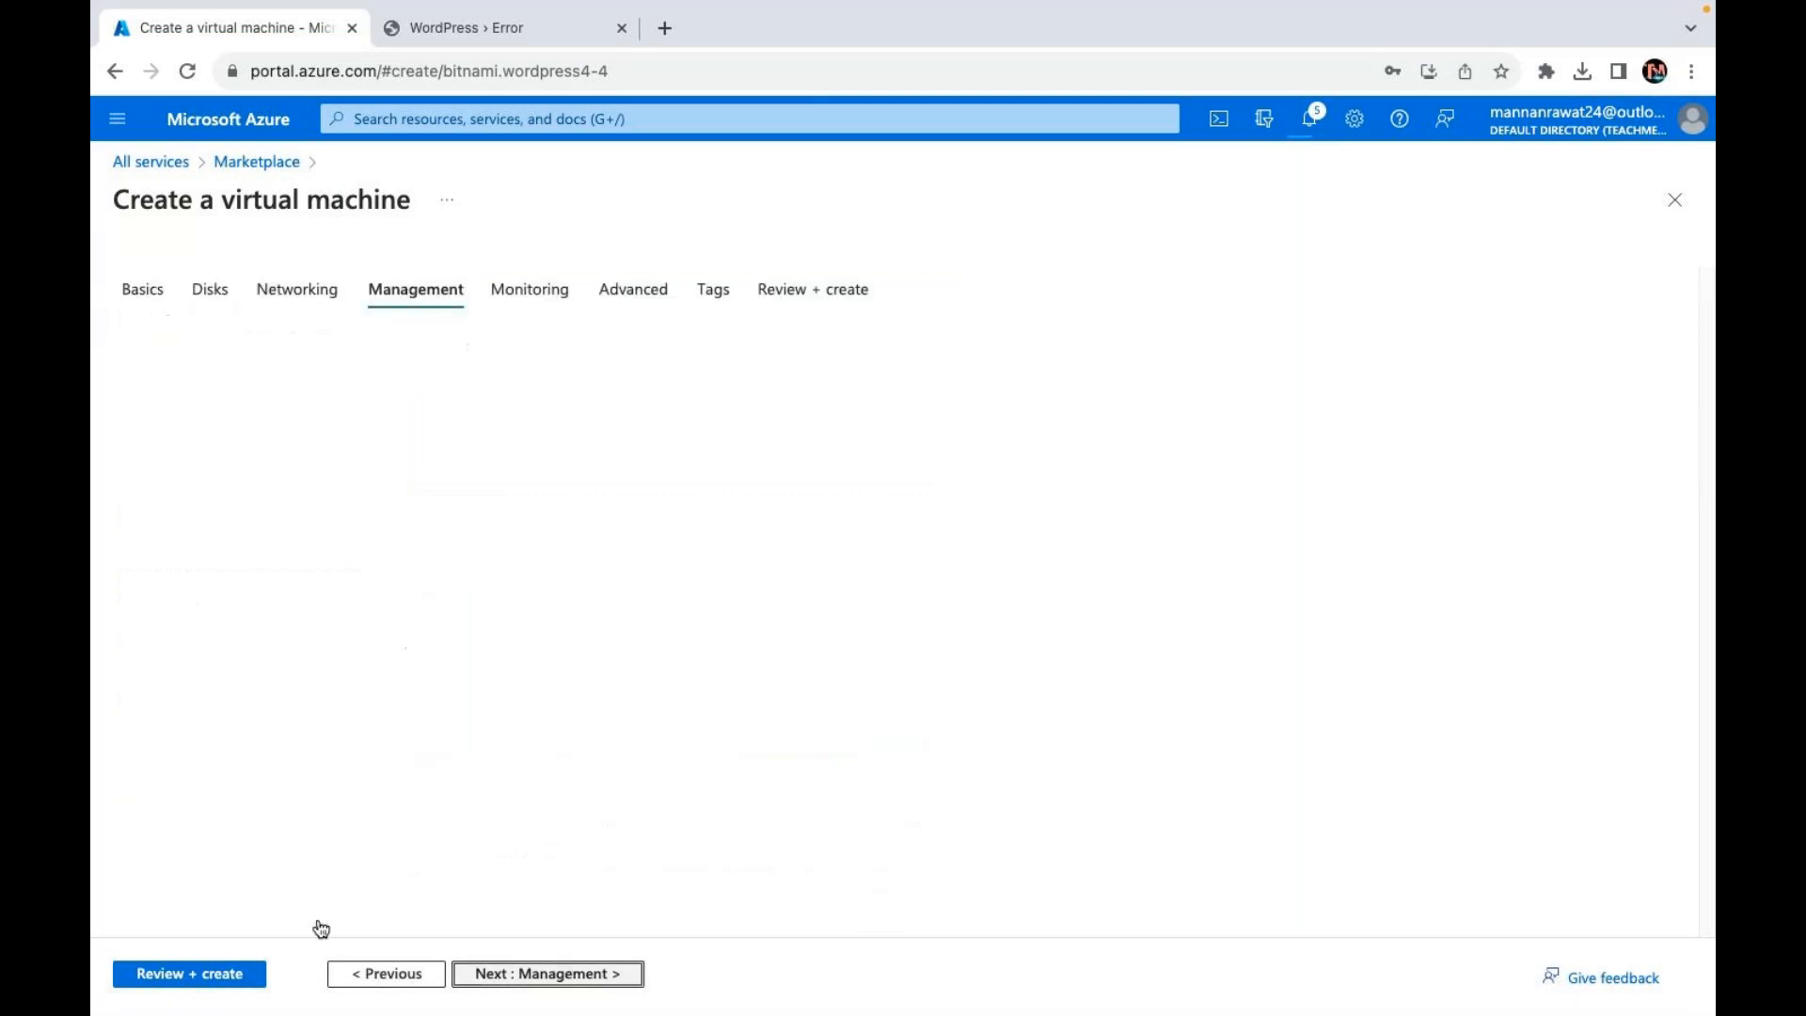
left_click(171, 975)
left_click(171, 975)
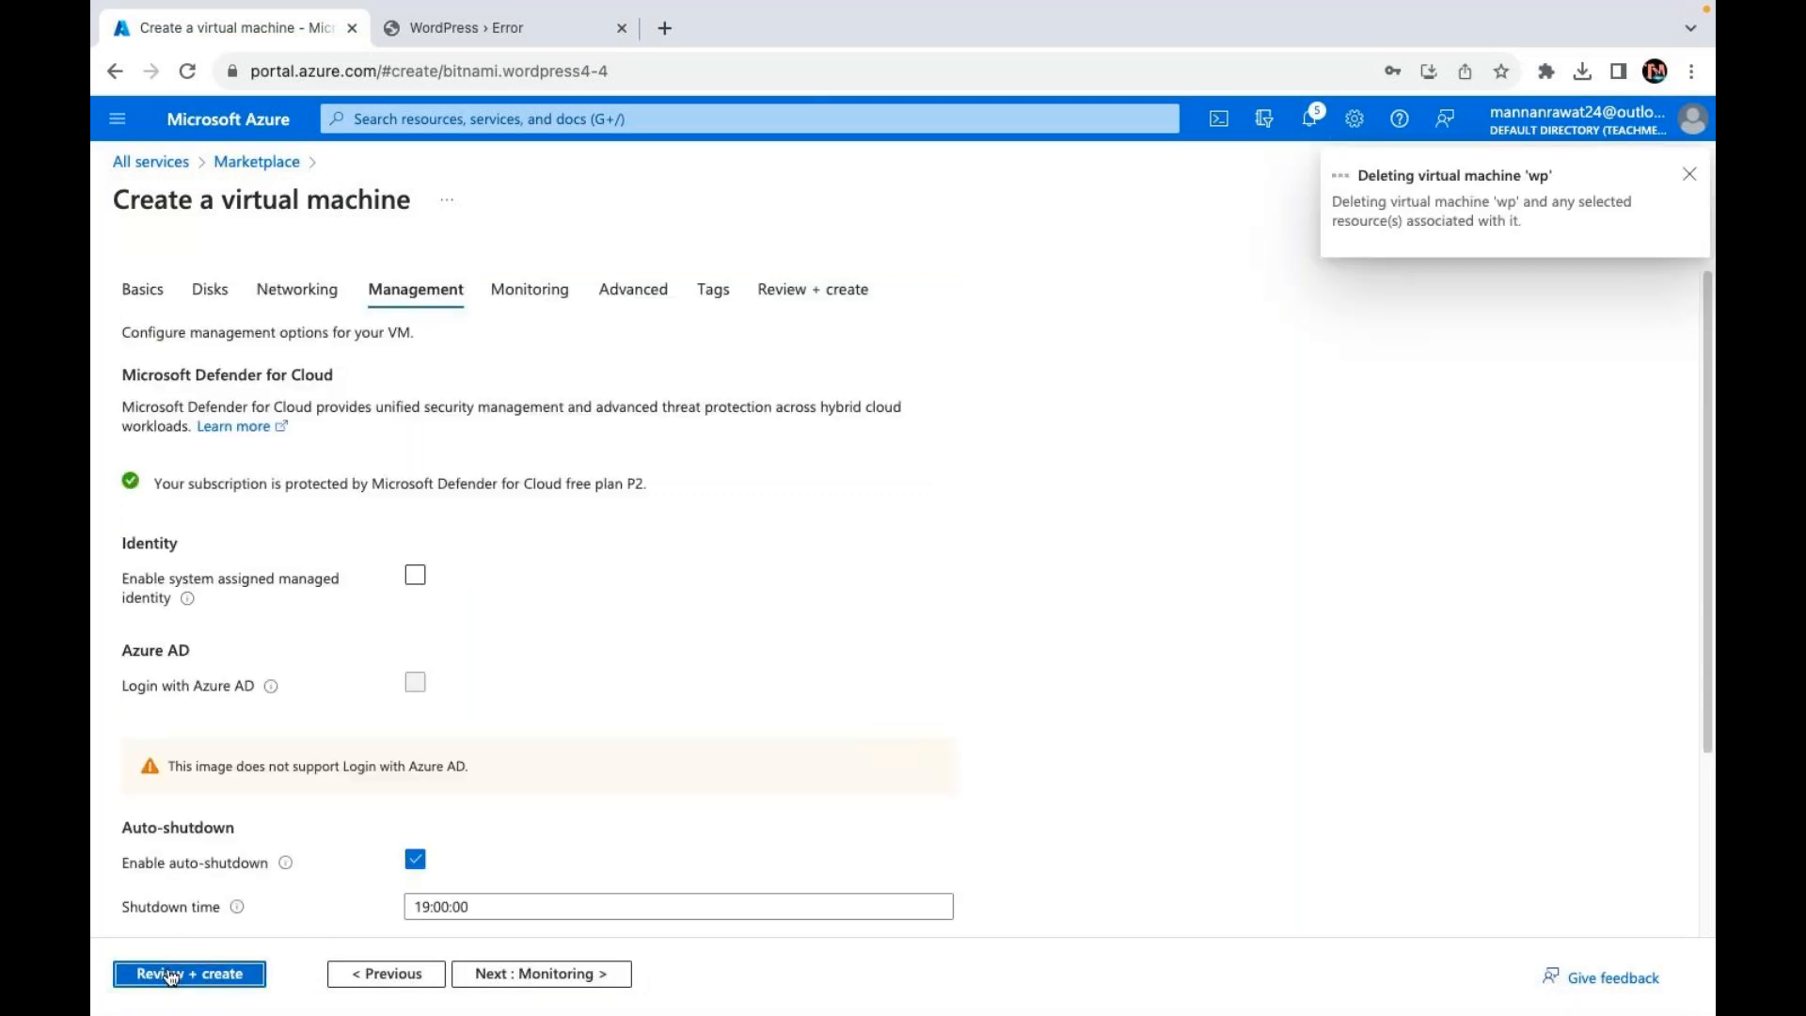
left_click(622, 27)
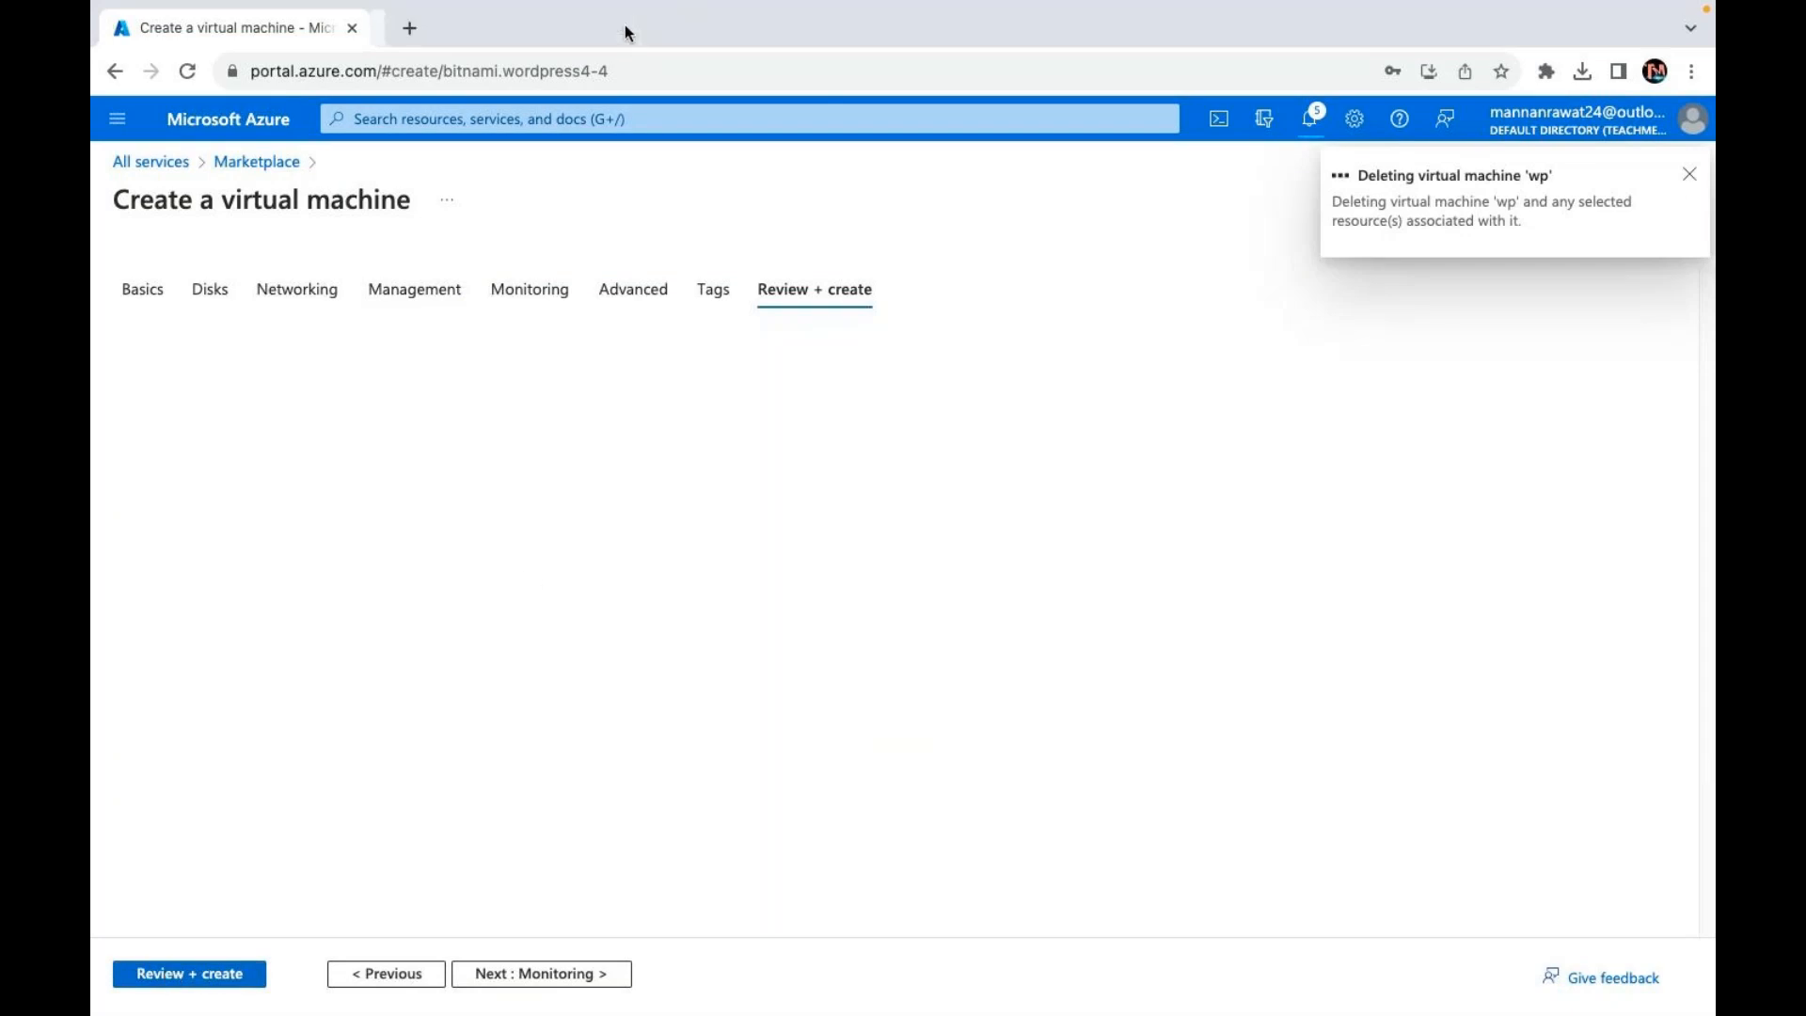
left_click(222, 977)
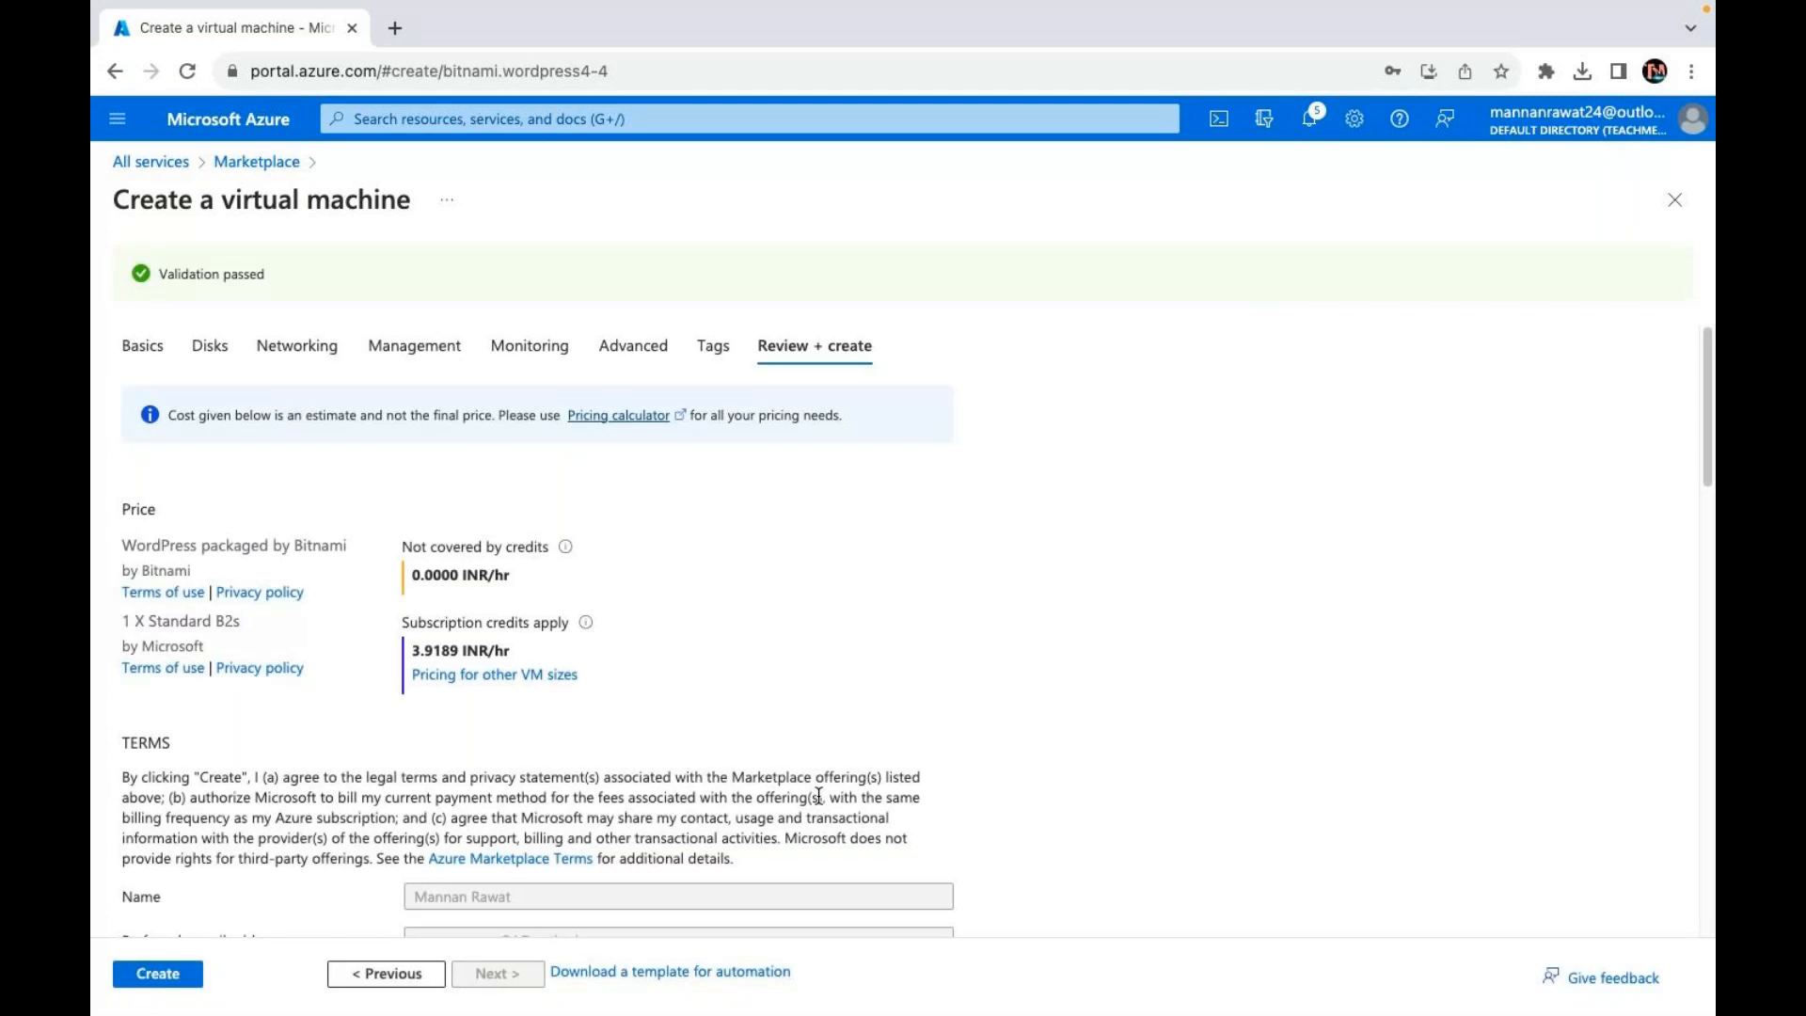
Step: Review the web VM summary (Central US, Premium SSD LRS, new web-vnet) and create it
scroll(368, 669, "down", 1)
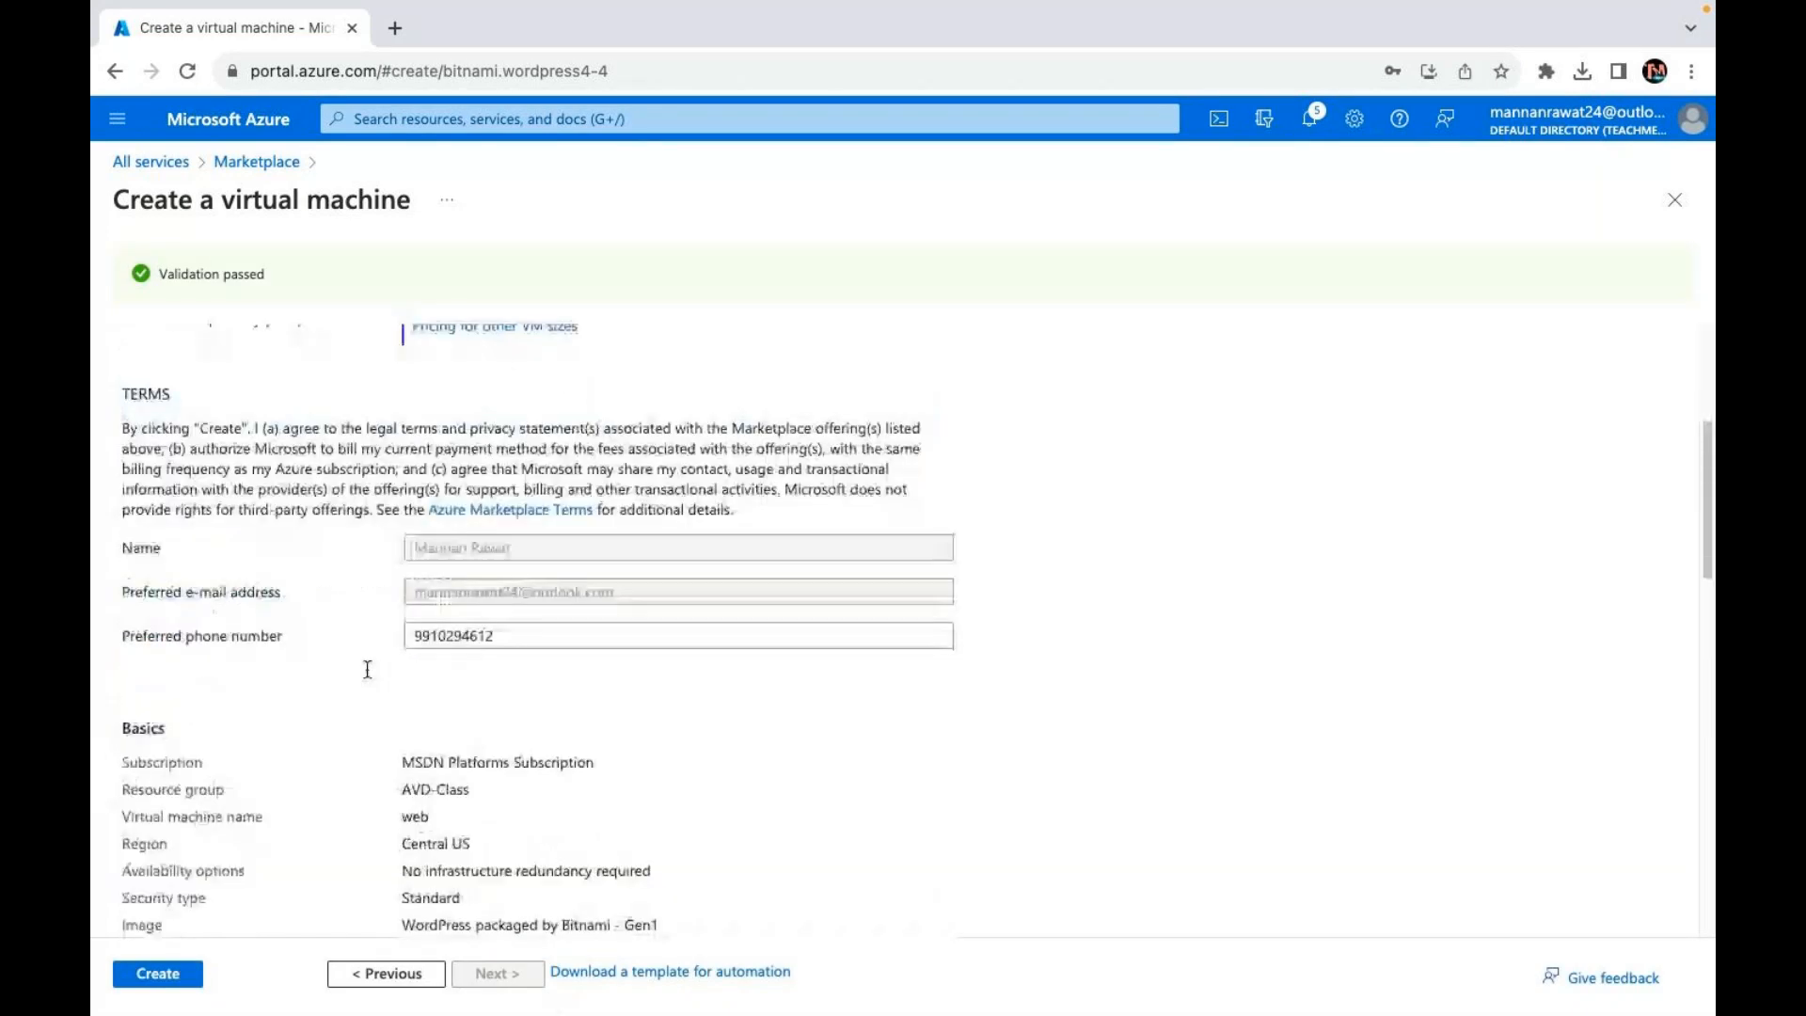
scroll(368, 672, "up", 1)
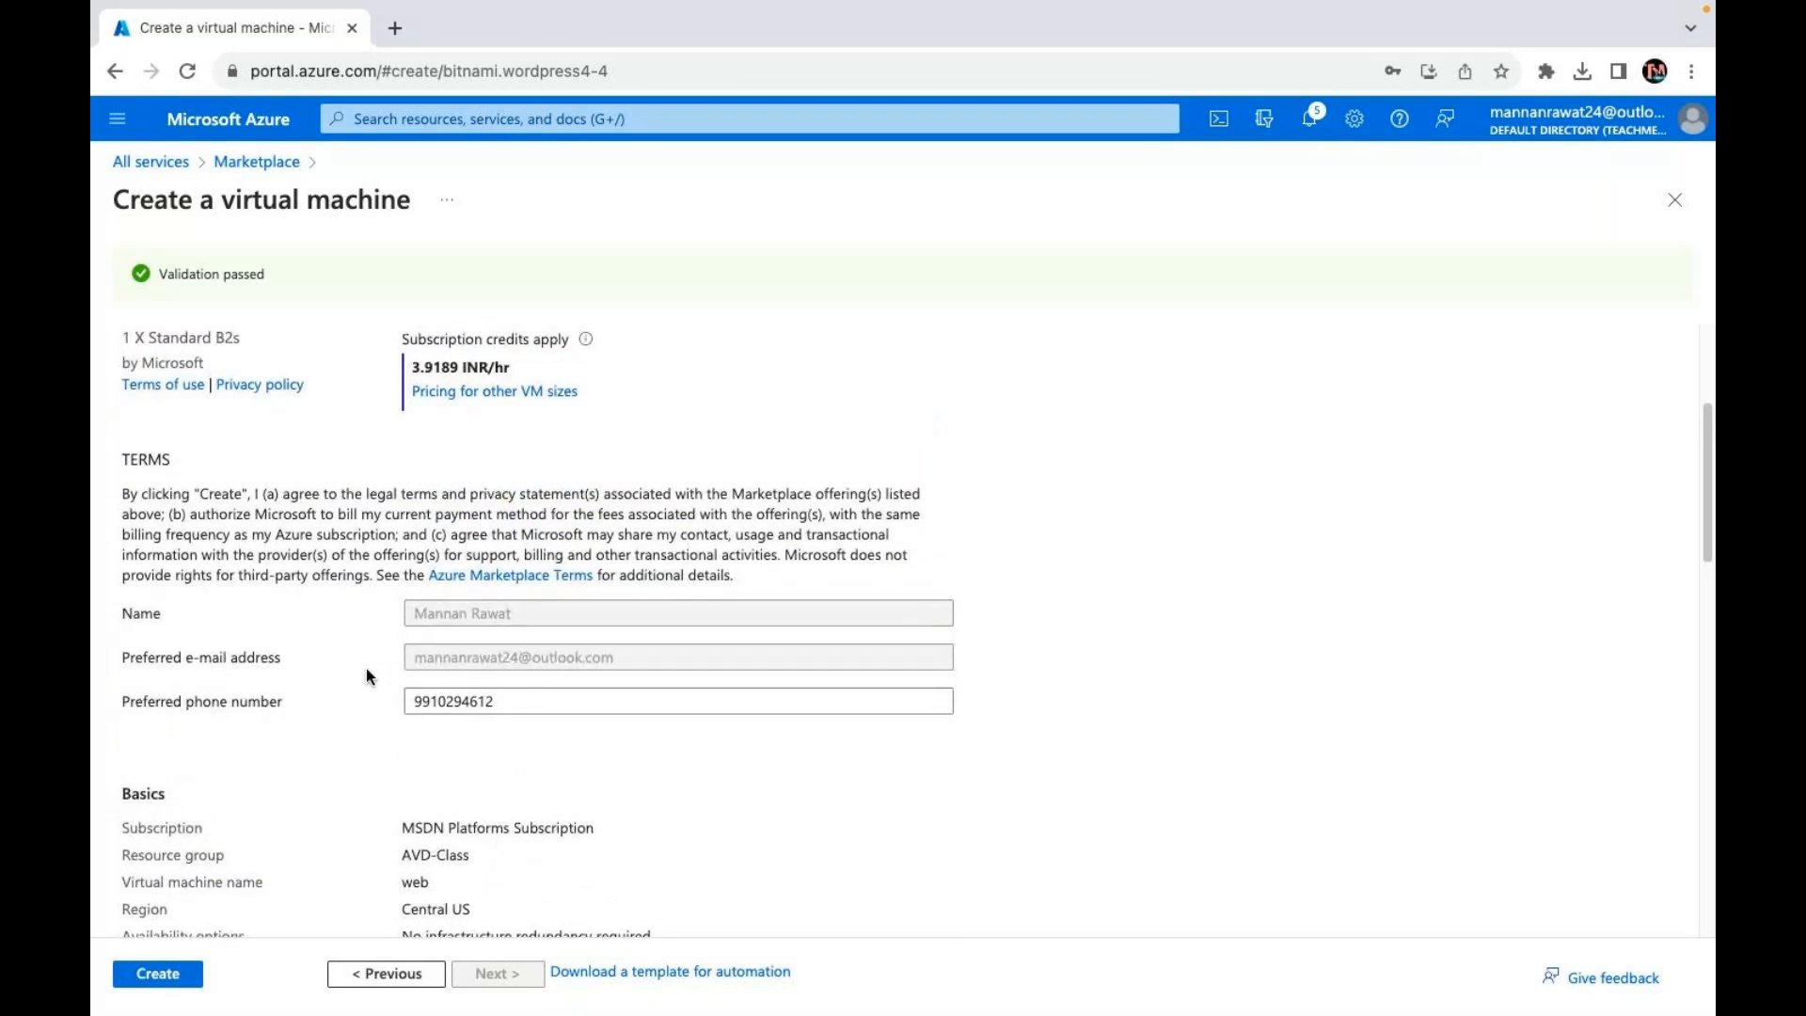
scroll(368, 676, "up", 1)
scroll(368, 675, "down", 10)
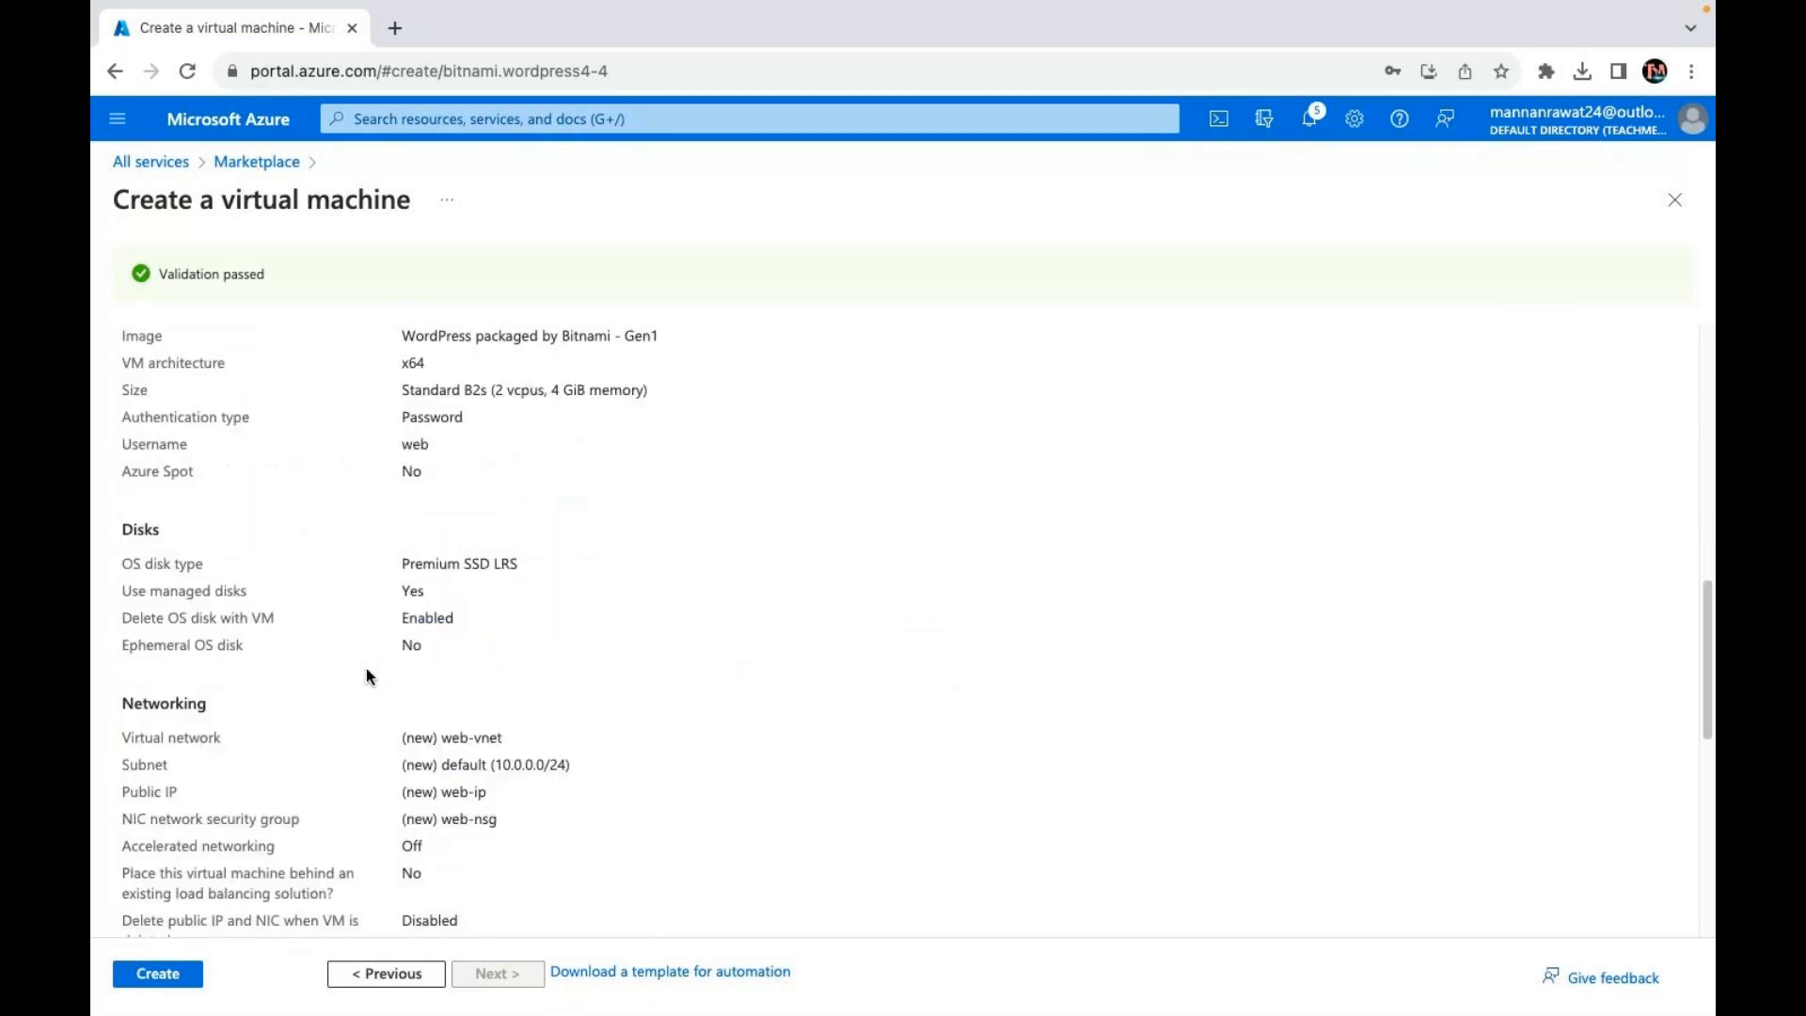
scroll(368, 675, "up", 5)
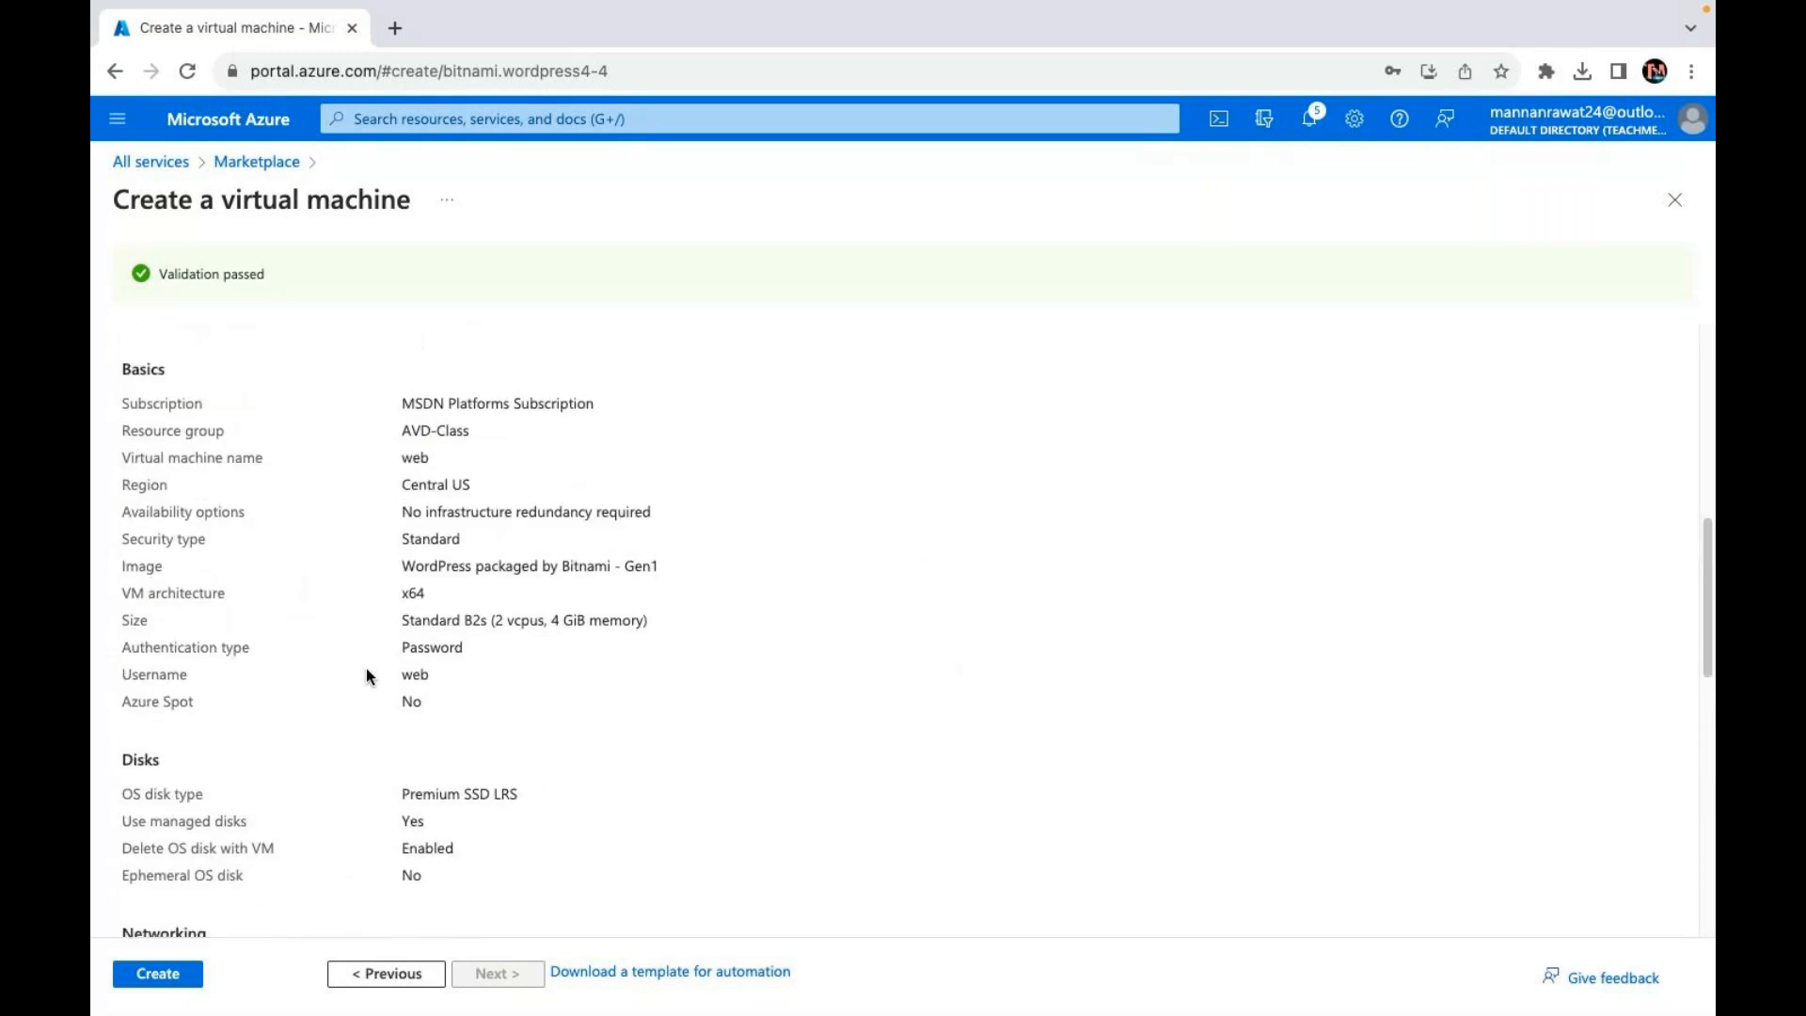
scroll(370, 676, "up", 1)
scroll(370, 676, "down", 9)
scroll(376, 663, "down", 3)
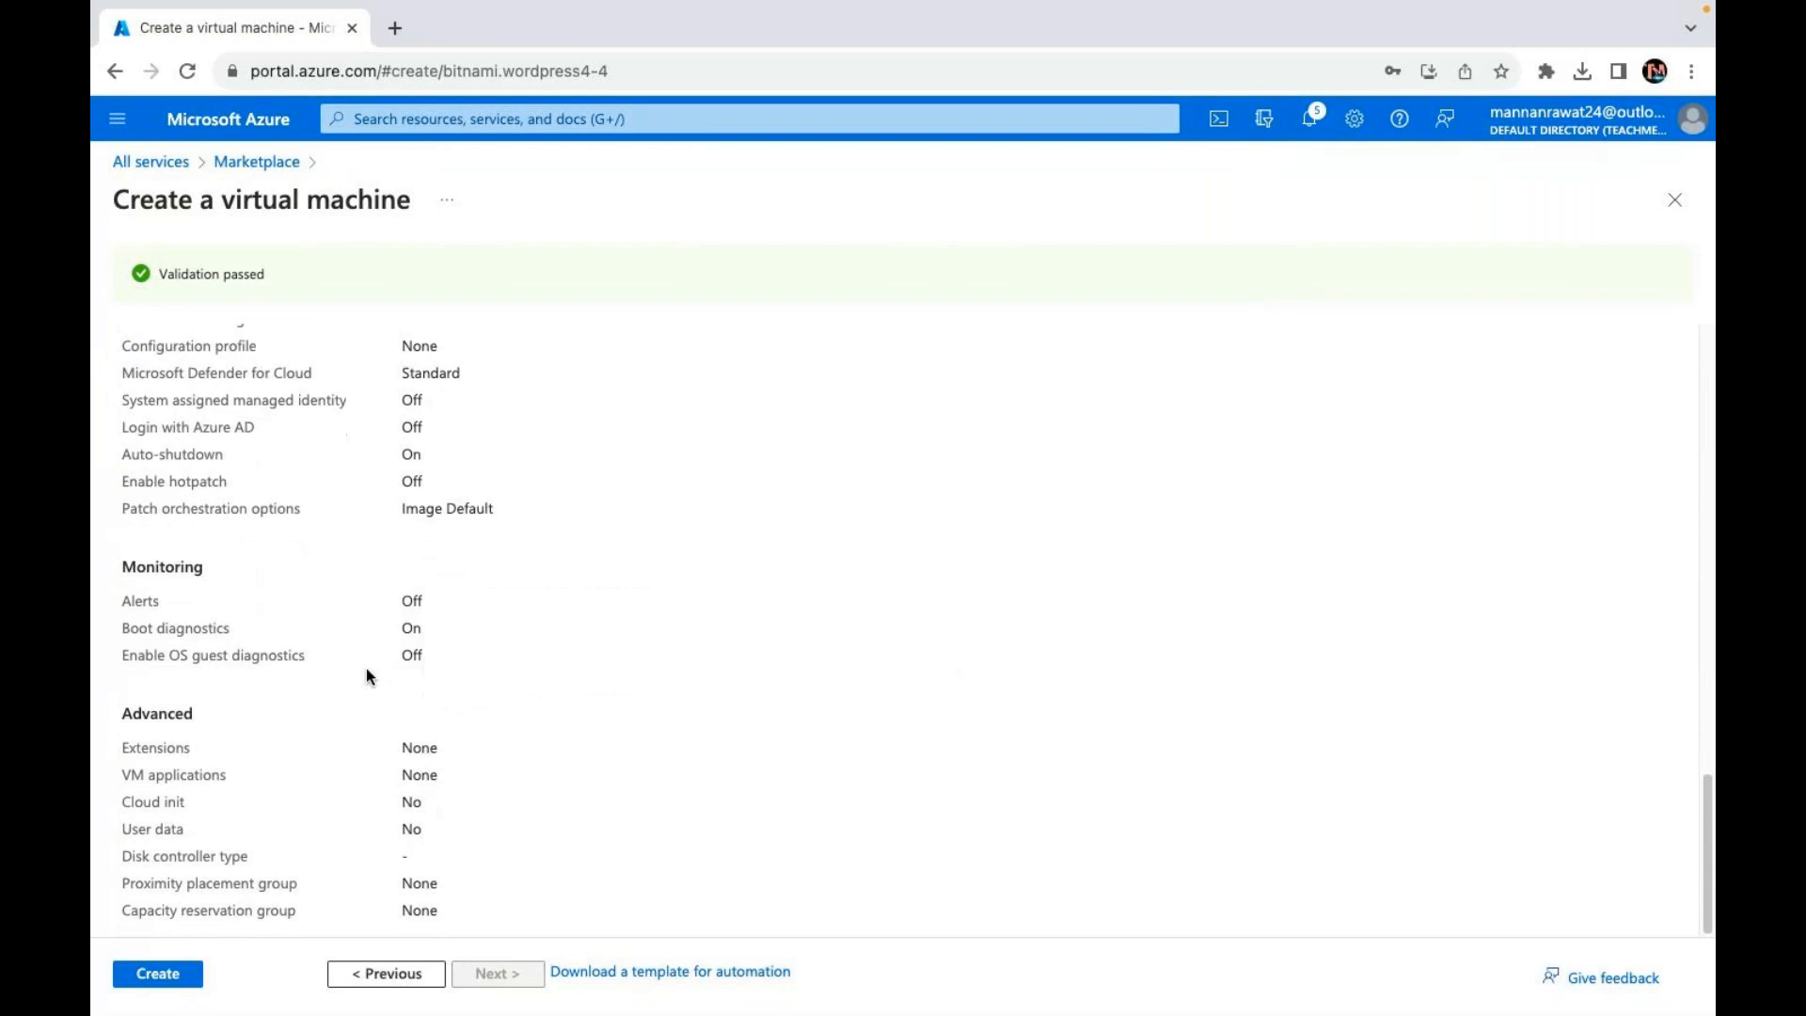
left_click(164, 979)
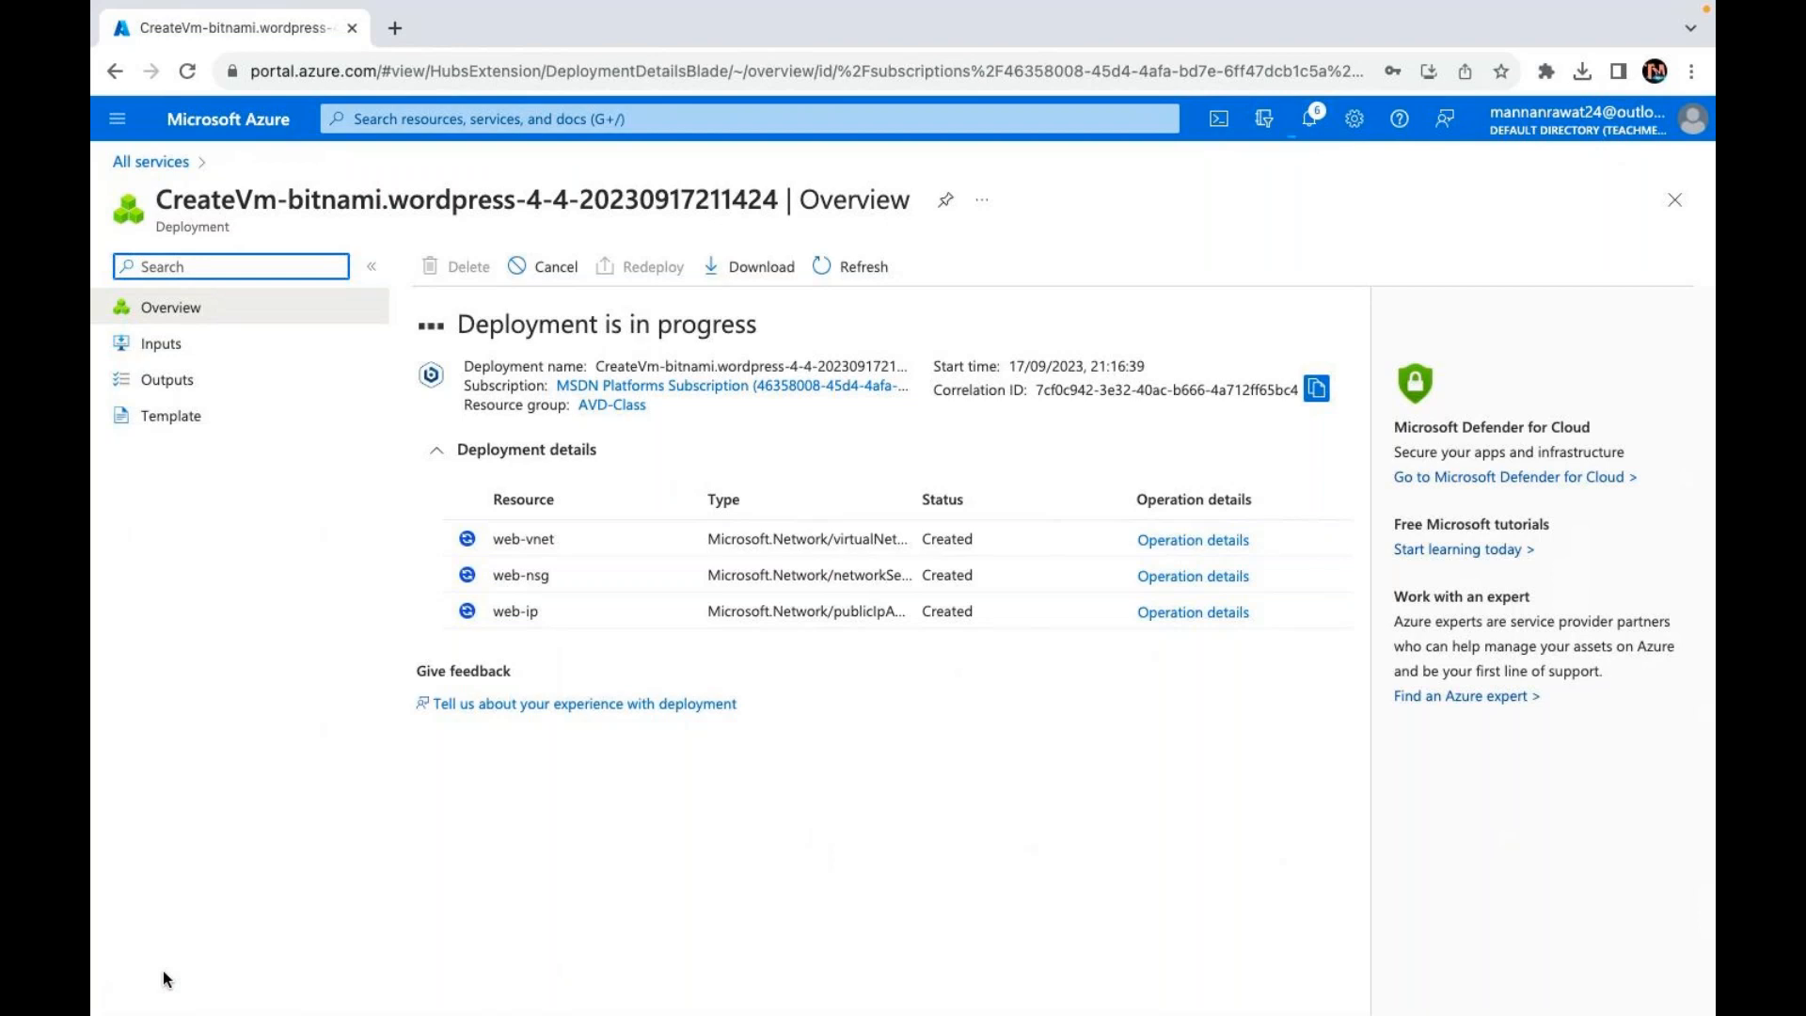
Step: Let the AVD-Class WordPress VM deployment run until it reports complete
key("ctrl+Left")
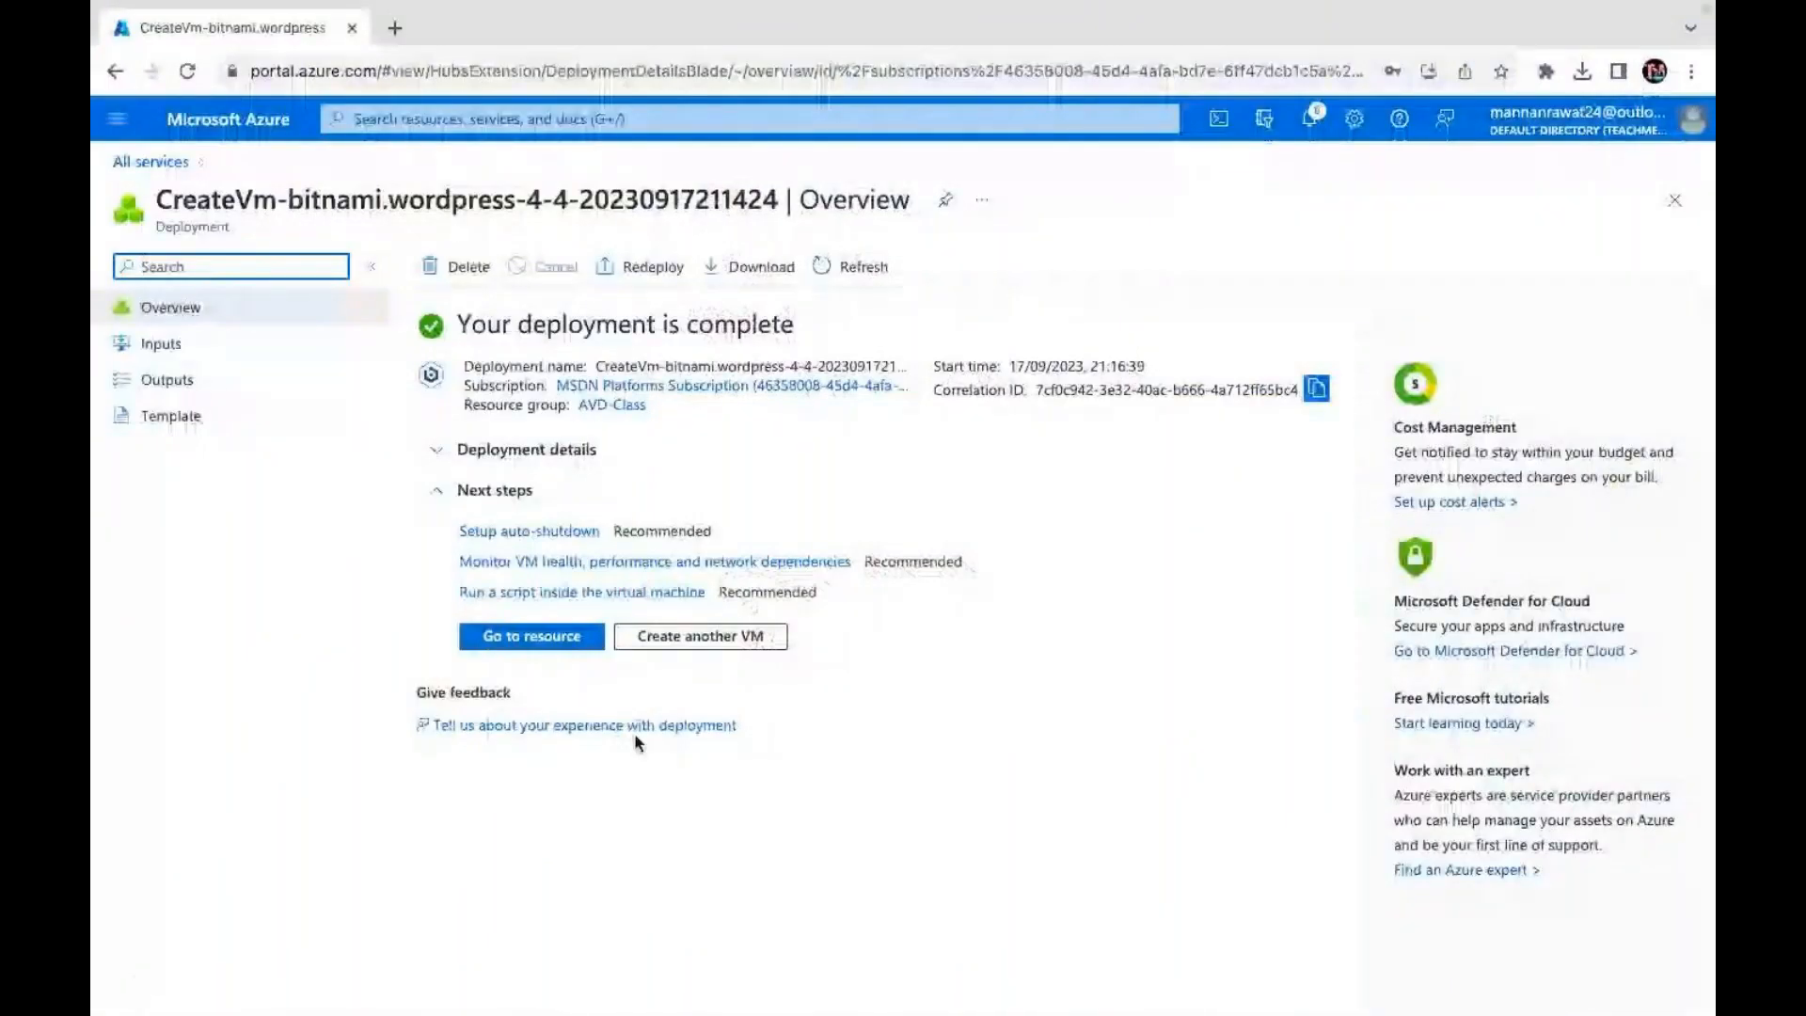
Step: Open the deployed web VM and copy its public IP 172.173.102.197
left_click(548, 638)
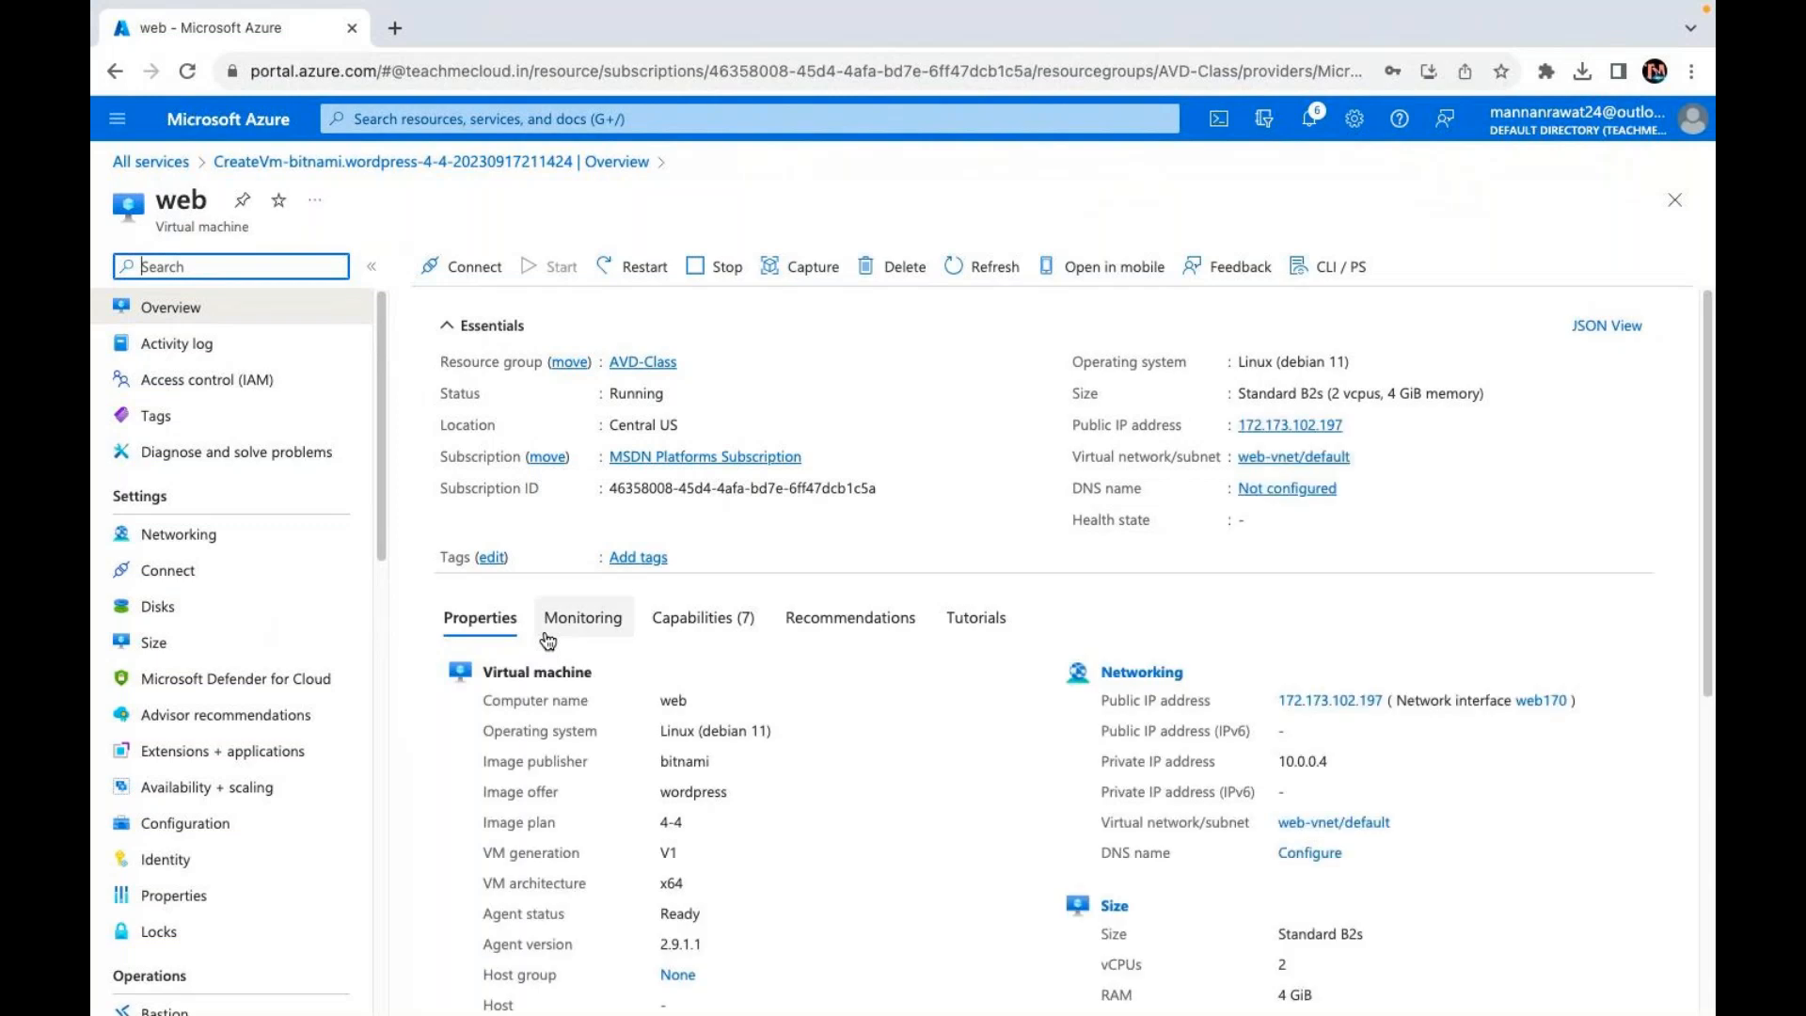
left_click(1355, 426)
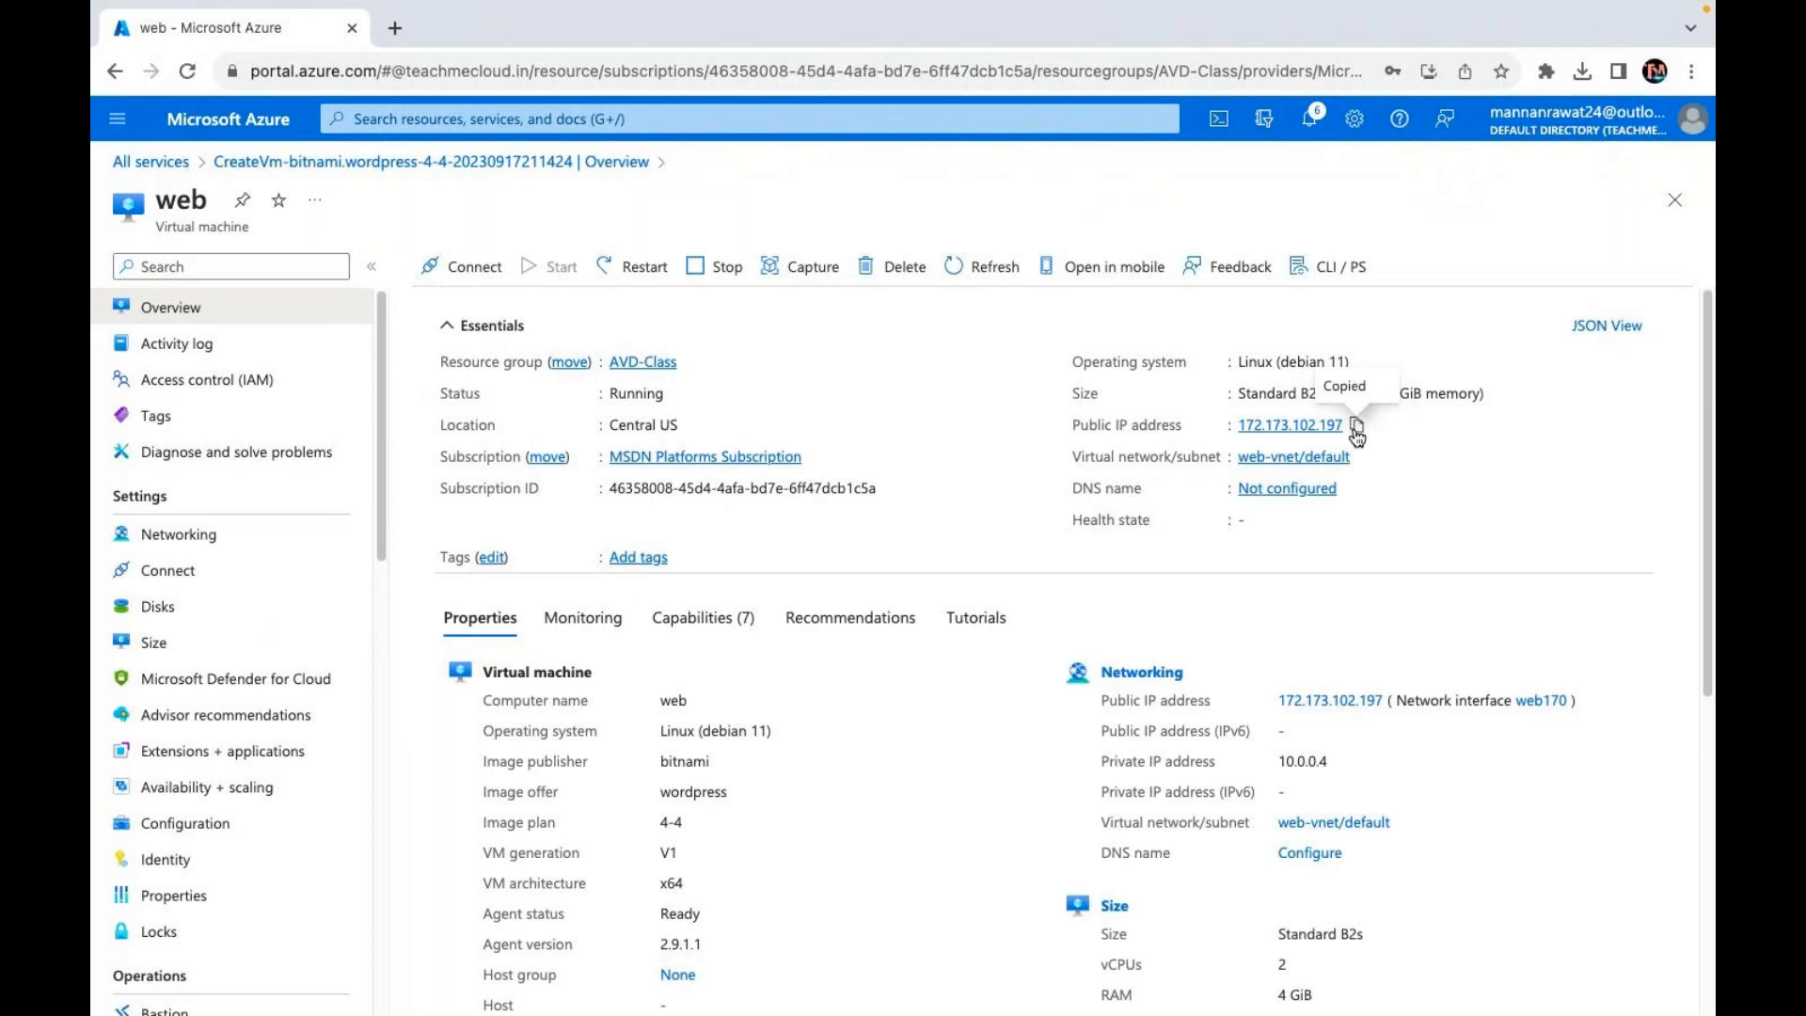
left_click(383, 34)
Step: Load the WordPress blog at 172.173.102.197
key("ctrl+v")
key("Return")
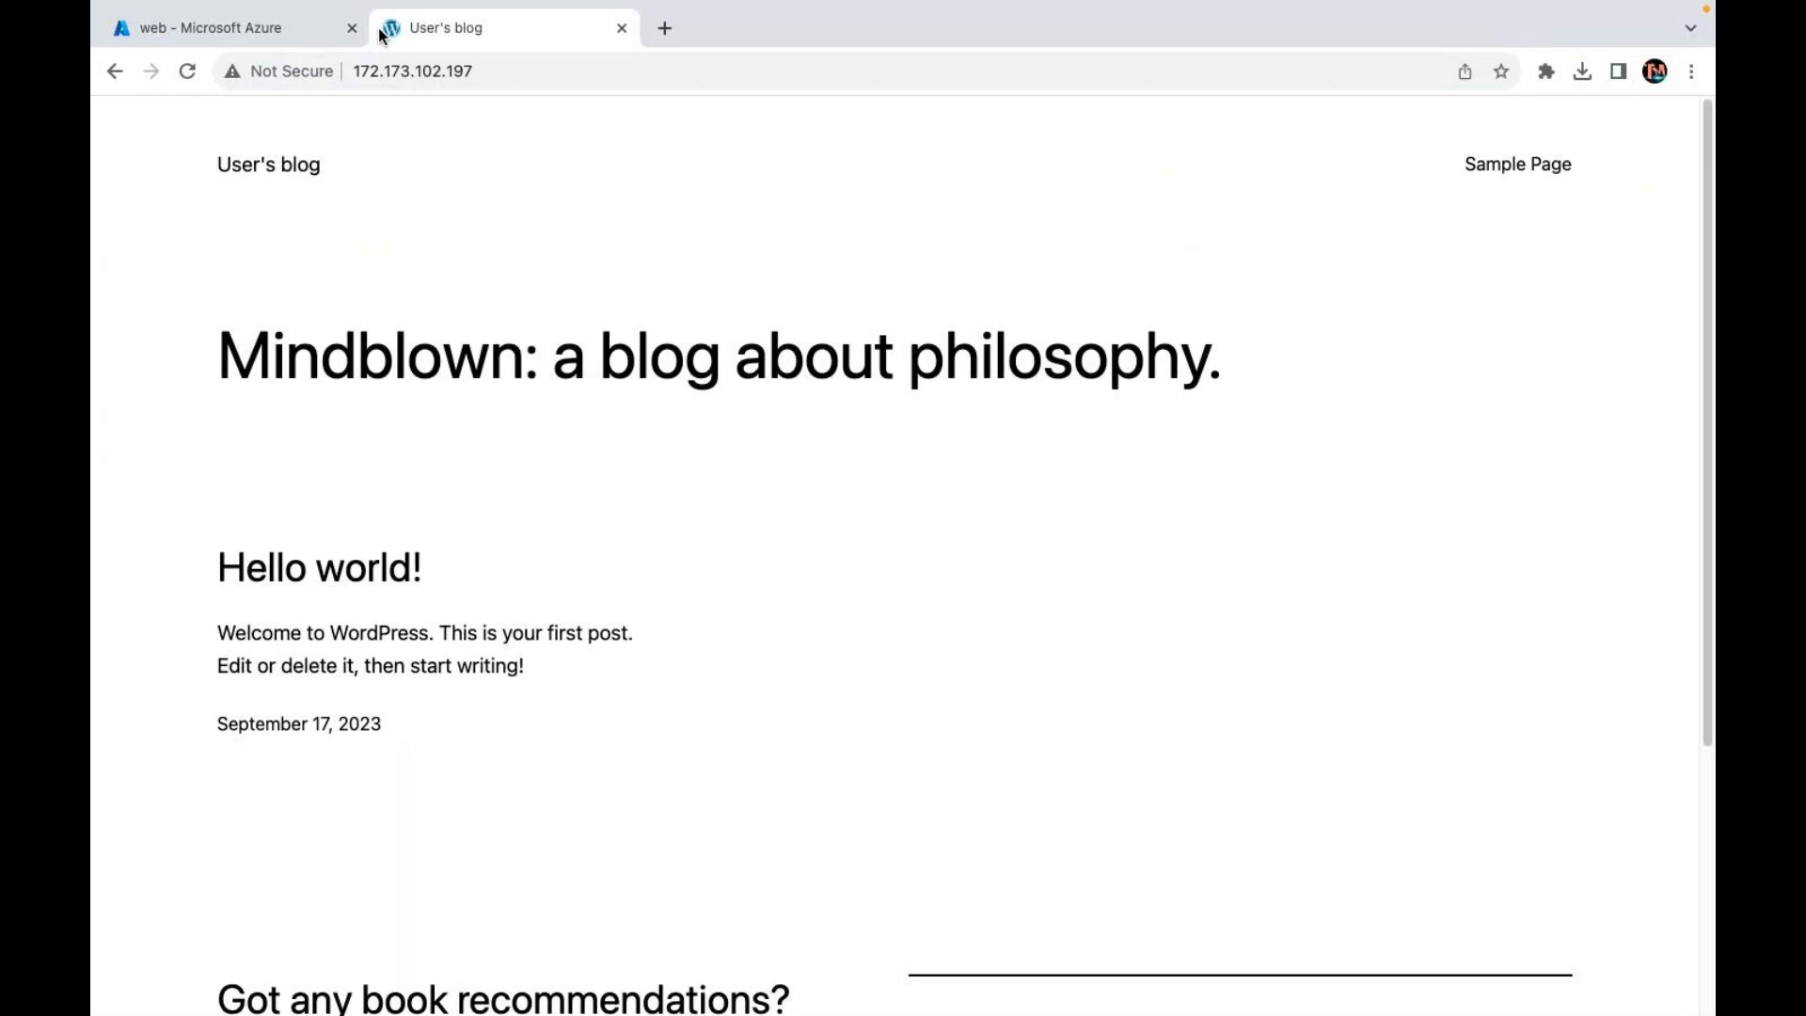
scroll(602, 229, "down", 4)
scroll(541, 467, "up", 3)
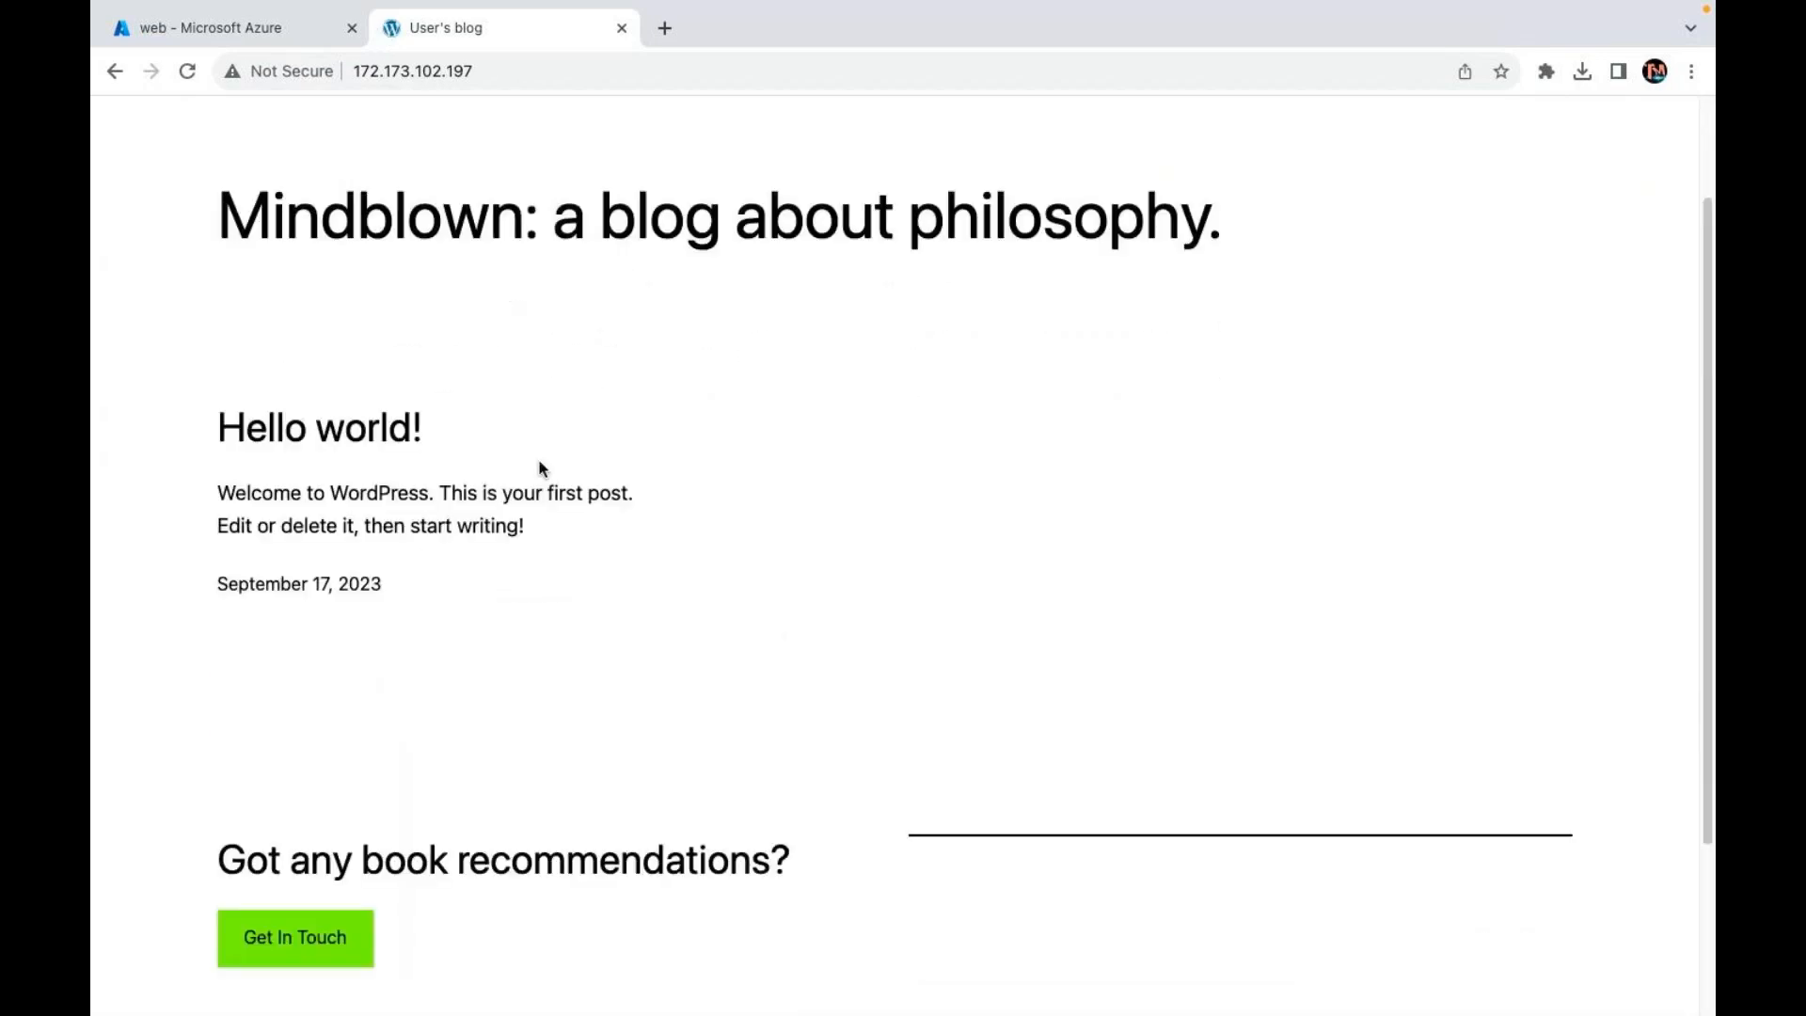
scroll(541, 468, "up", 2)
Step: Go to the site's /wp-admin login page
left_click(511, 74)
left_click(511, 73)
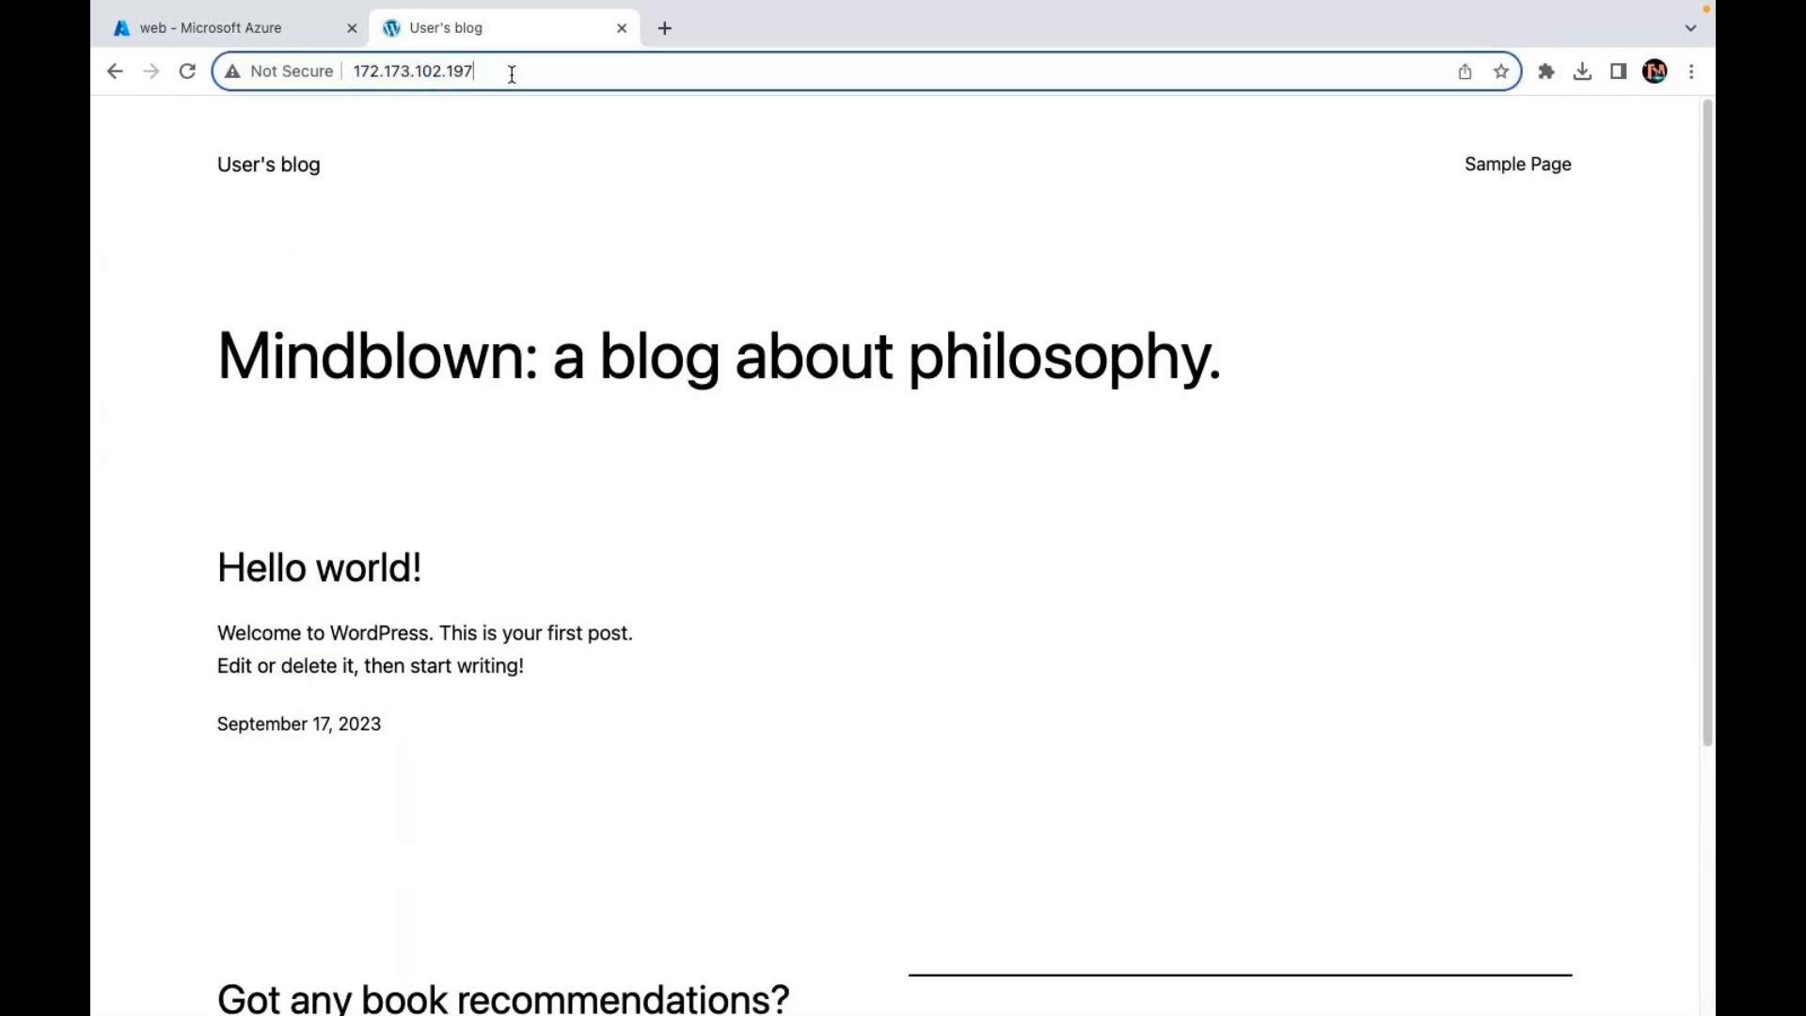
type("/")
type("p")
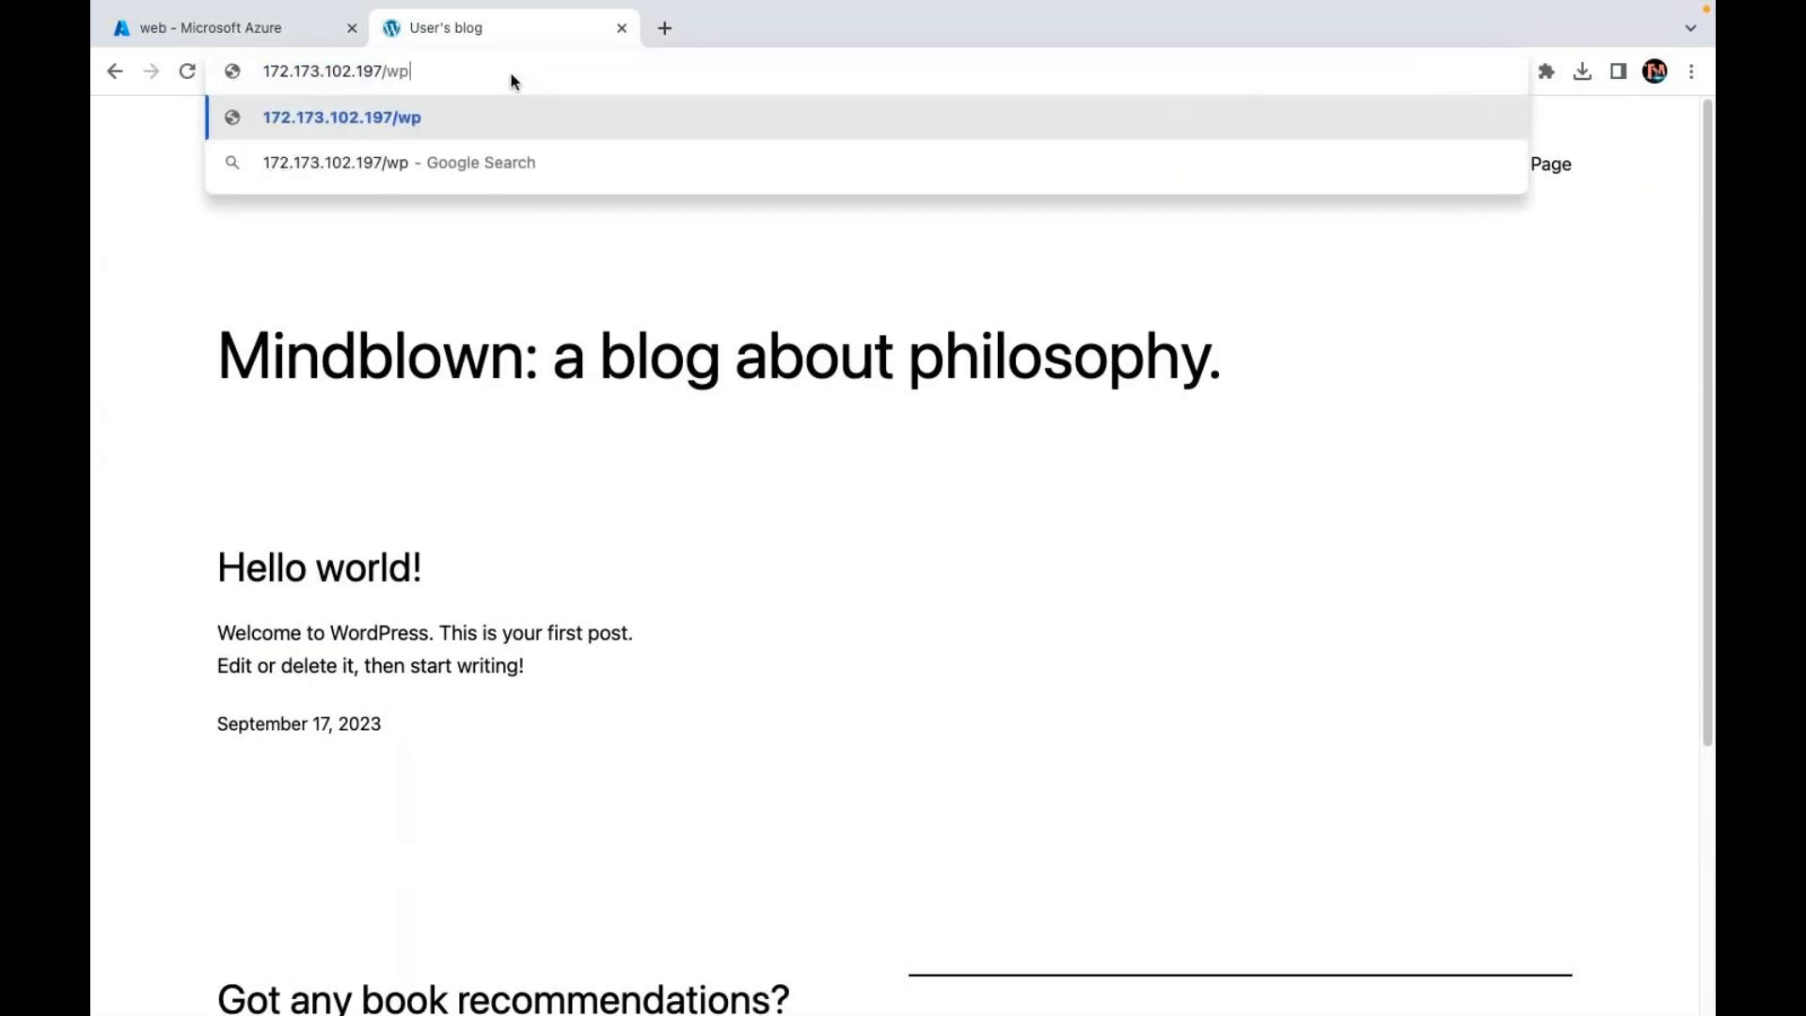
type("-admin")
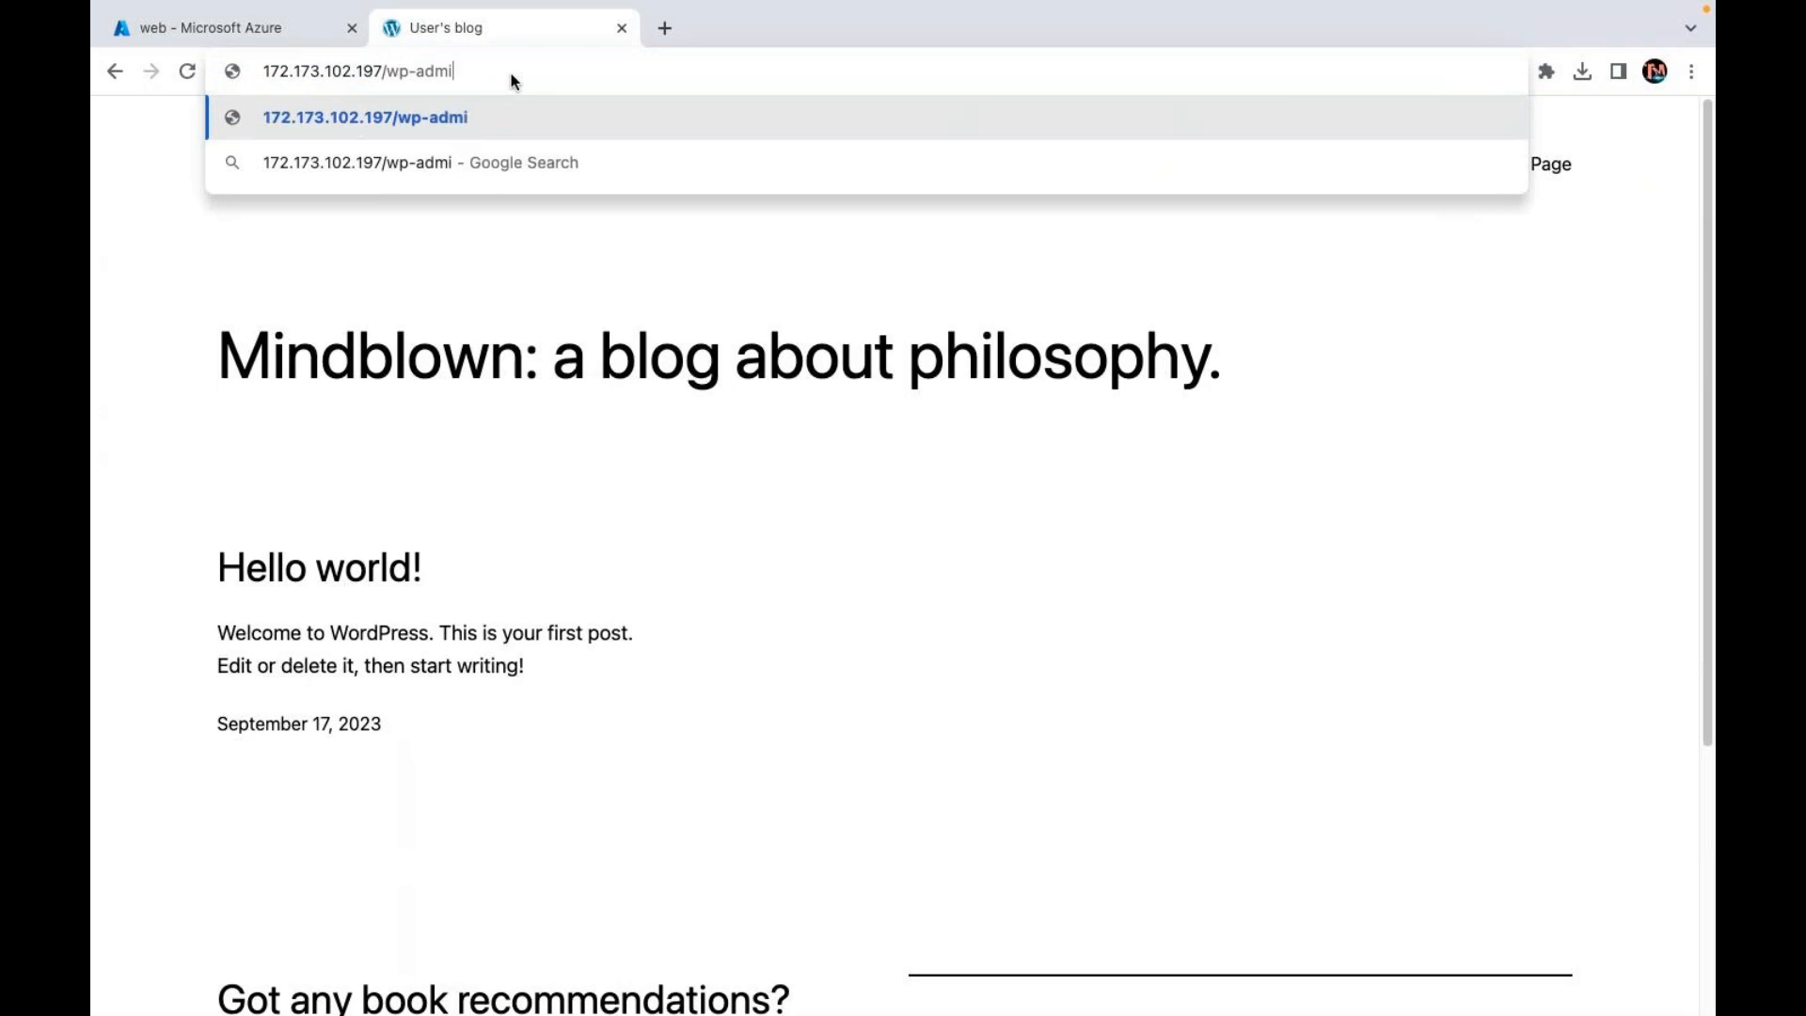
key("Return")
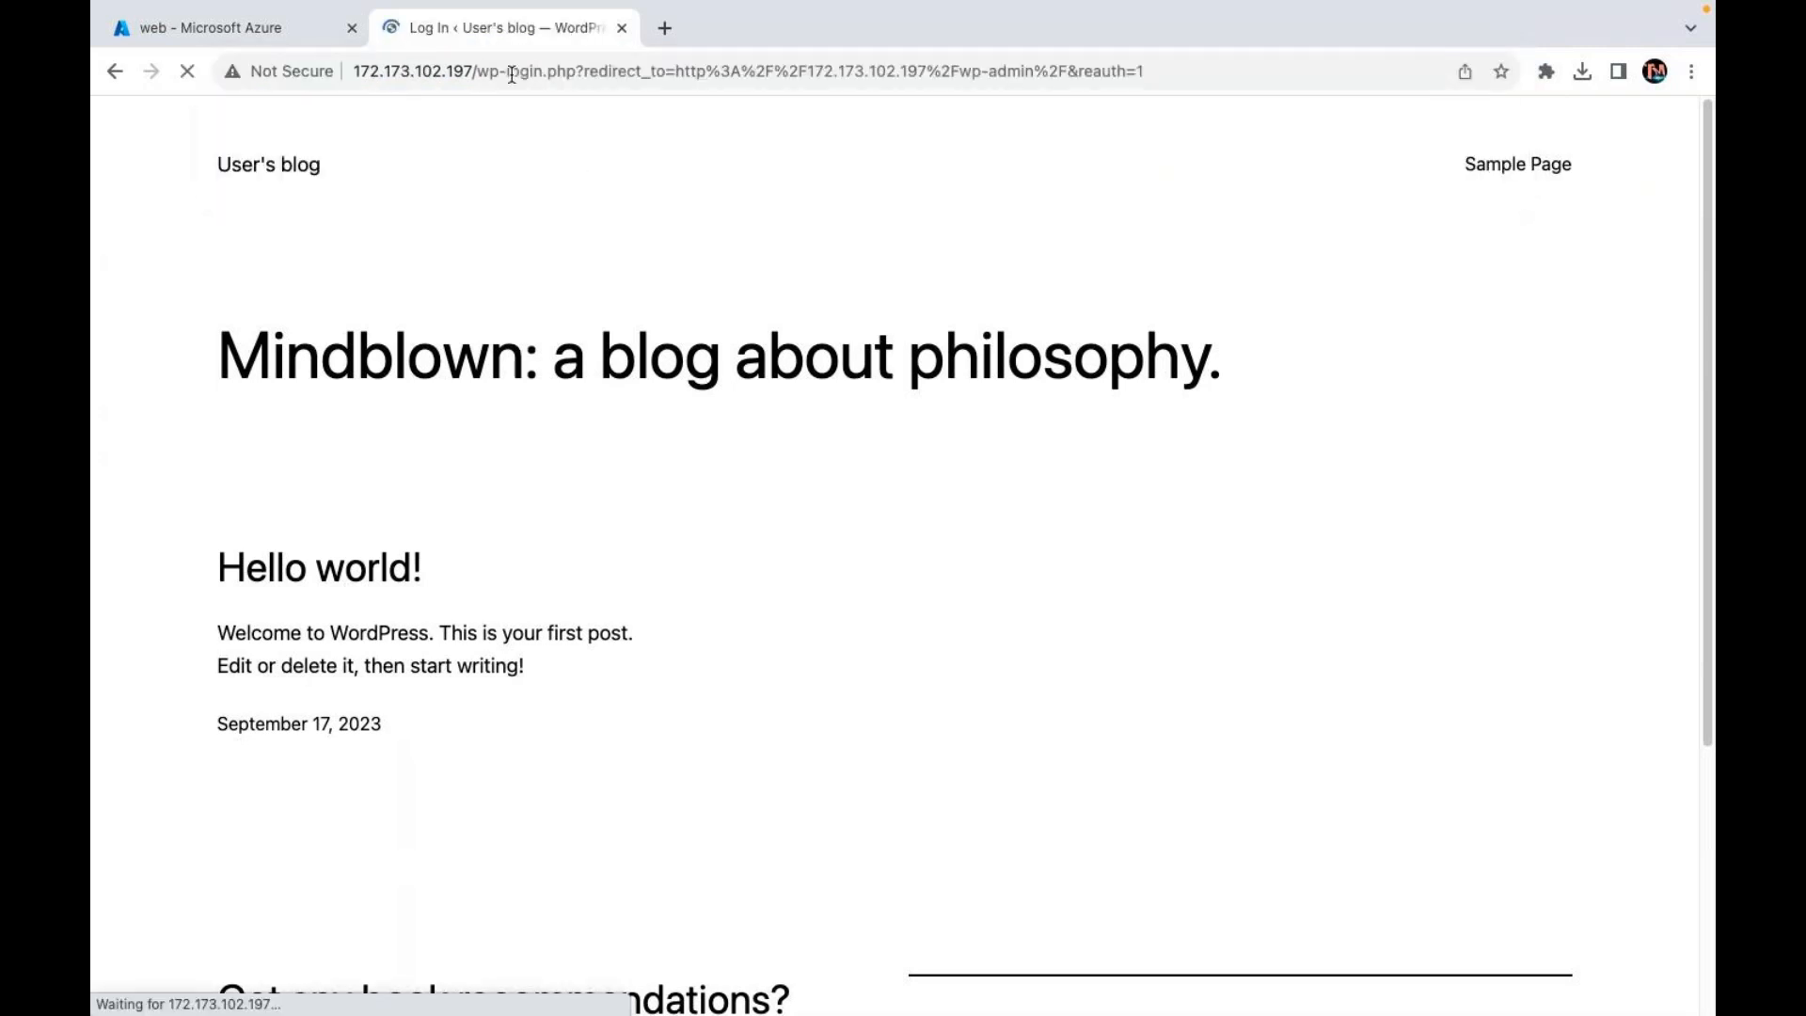
Step: Attempt to sign in to wp-admin with the admin username and password
type("user")
key("Tab")
type("*******")
key("Return")
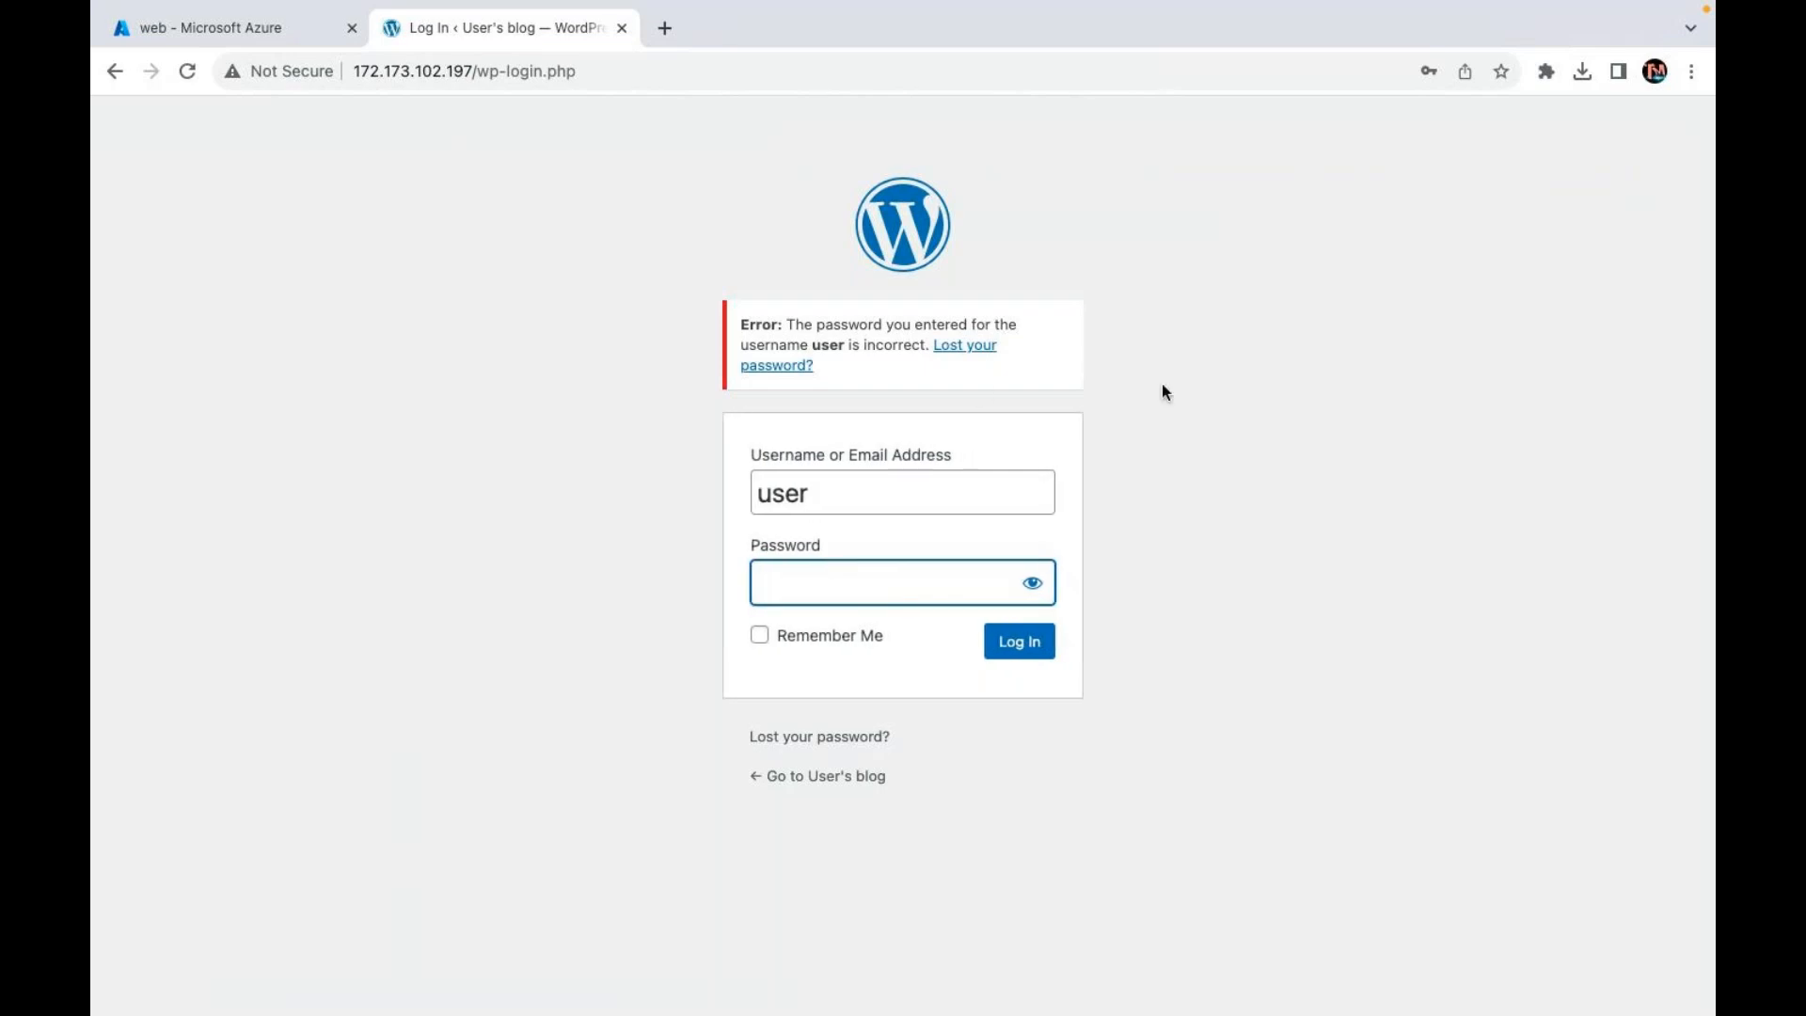
left_click(827, 496)
key("ctrl+a")
type("bitnami")
key("Tab")
type("••••••••")
key("Return")
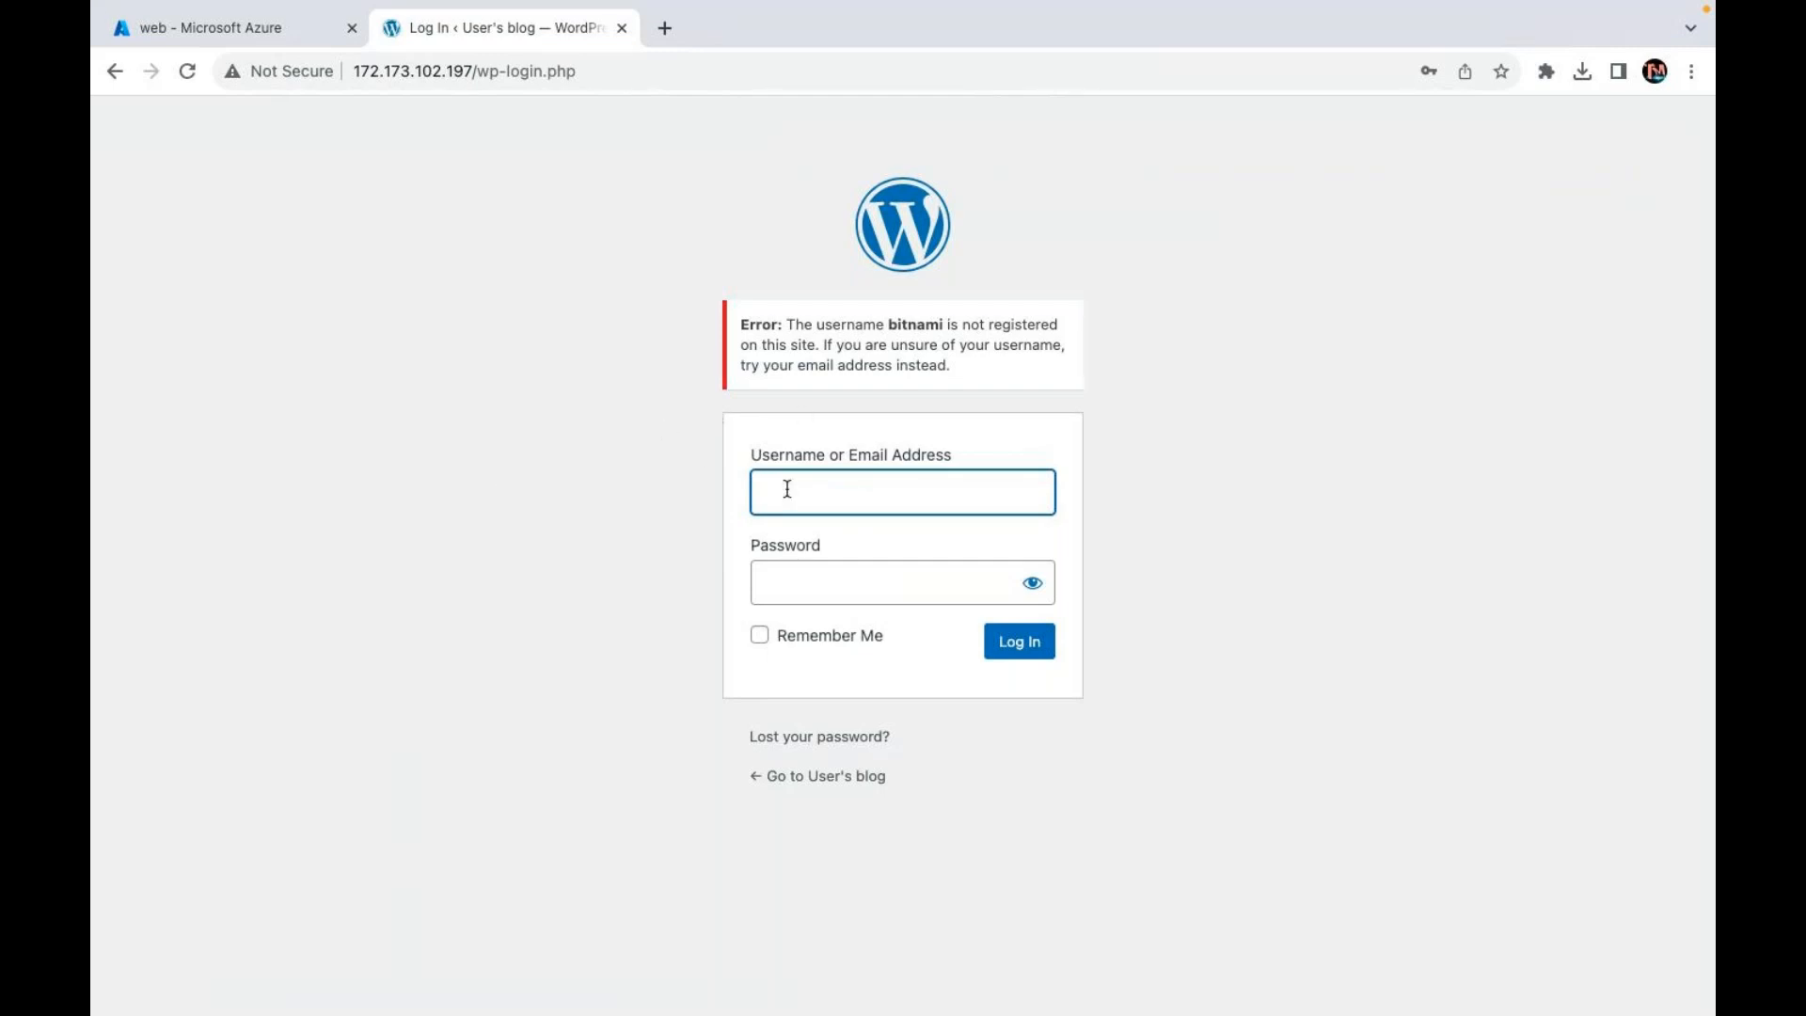
type("user")
key("Tab")
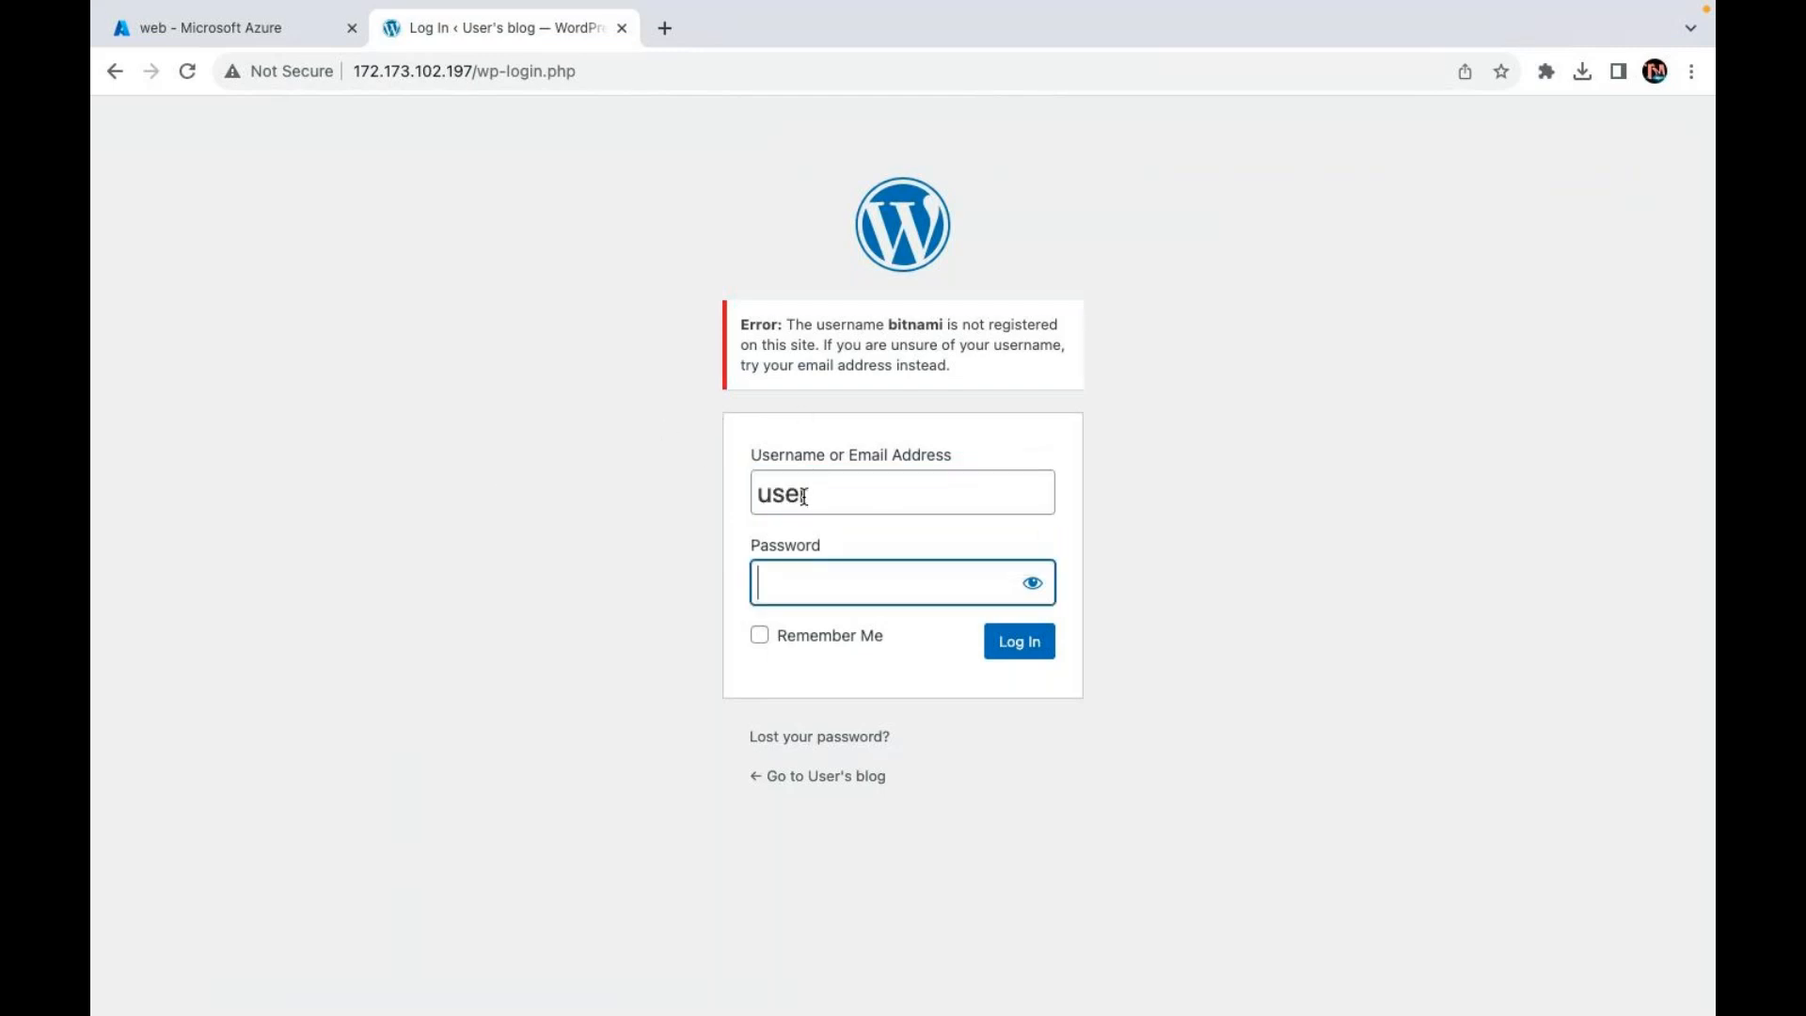
type("p*******")
key("Return")
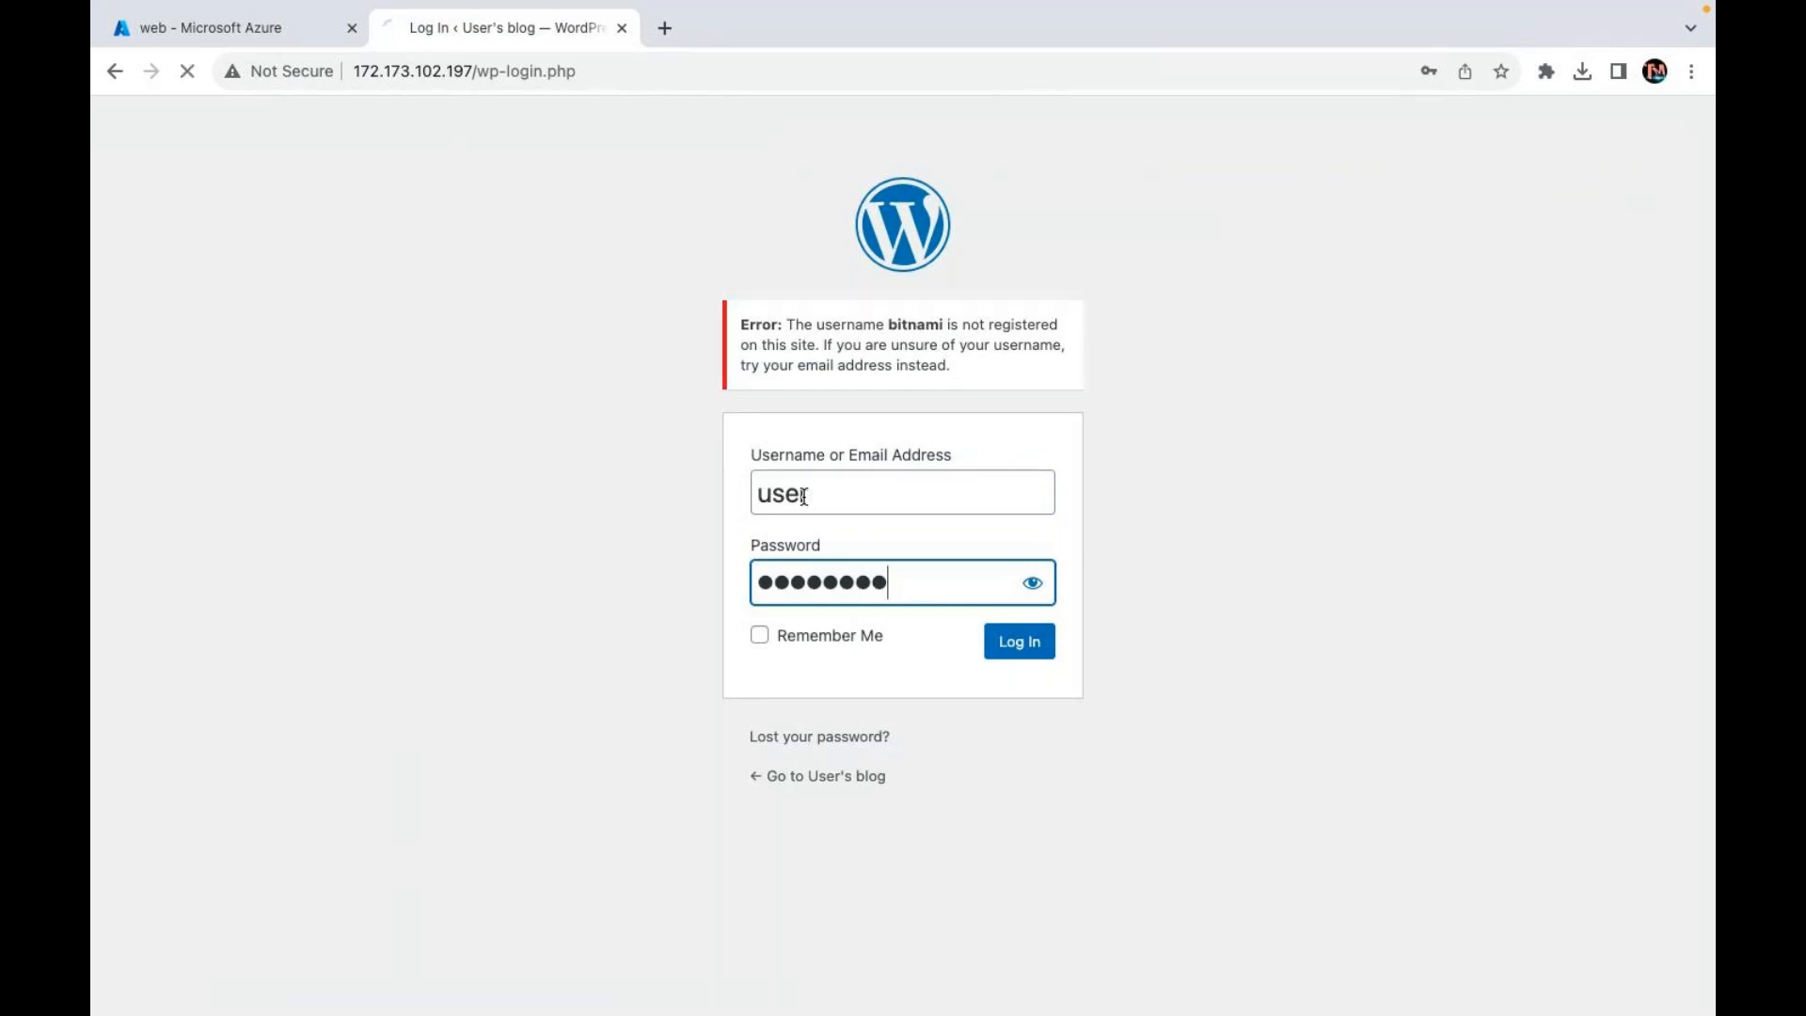
left_click(264, 40)
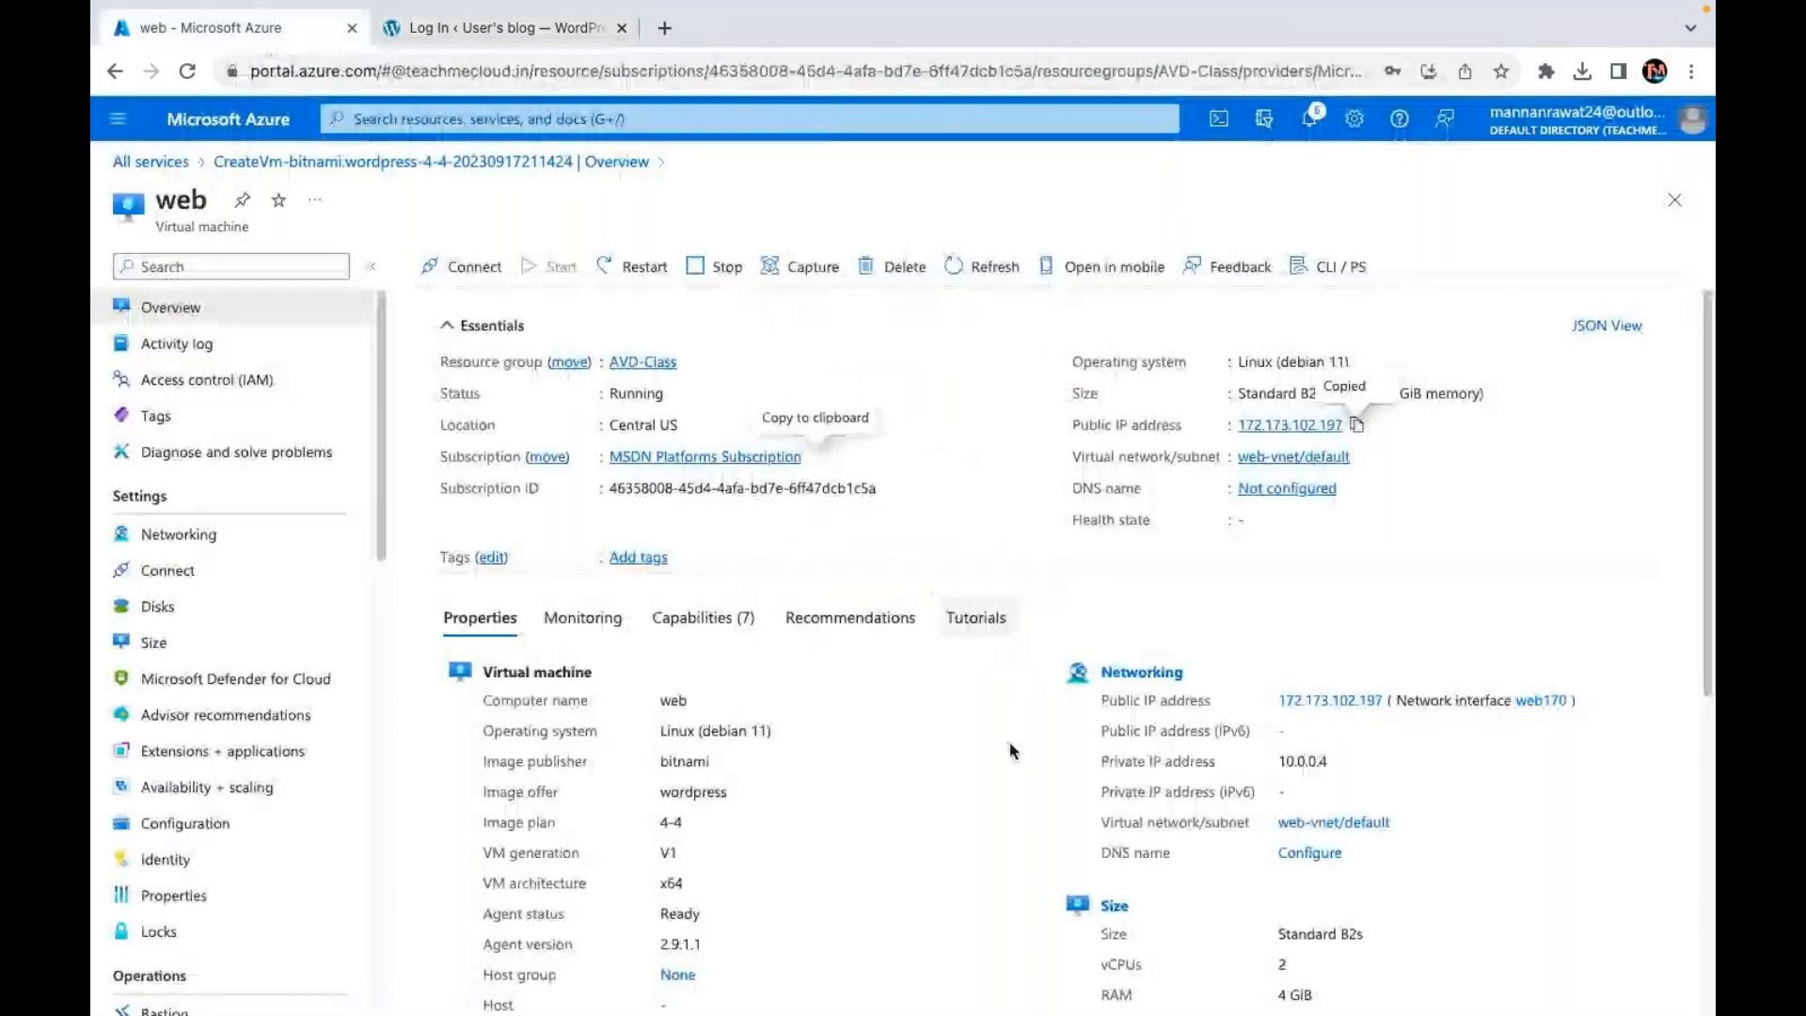
scroll(1008, 741, "down", 1)
scroll(351, 711, "down", 8)
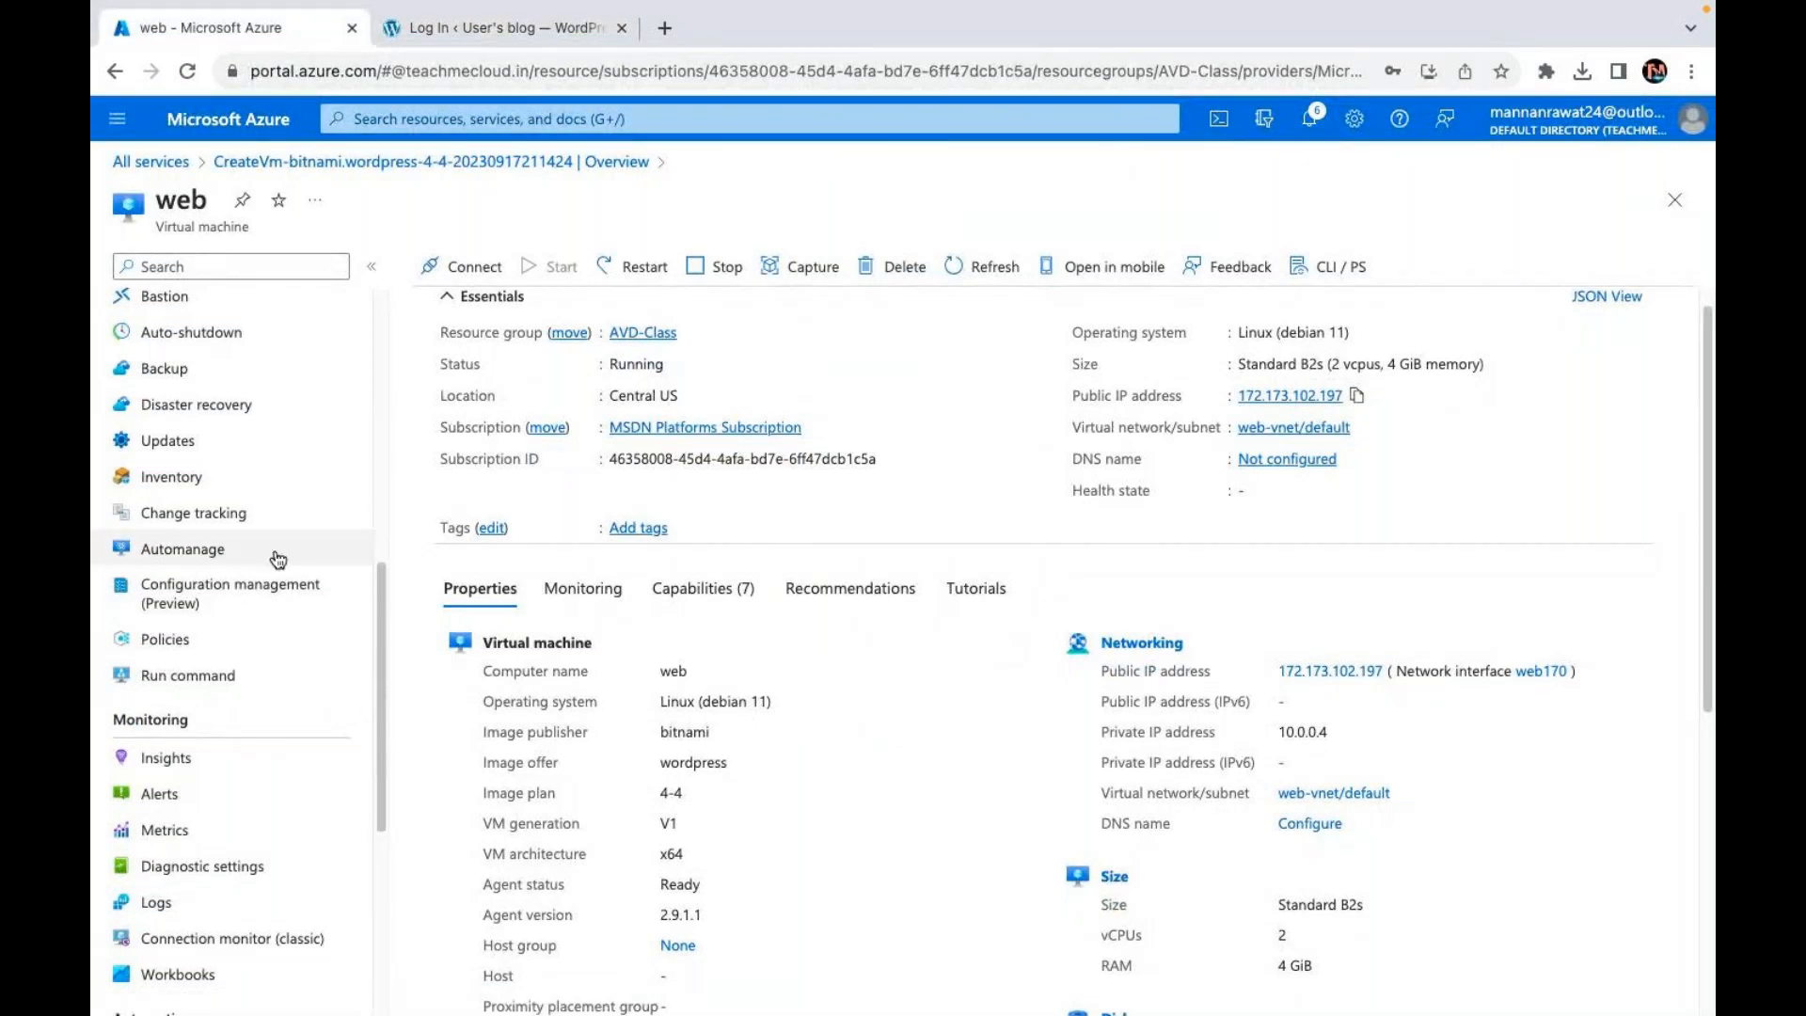
scroll(224, 668, "up", 8)
left_click(235, 571)
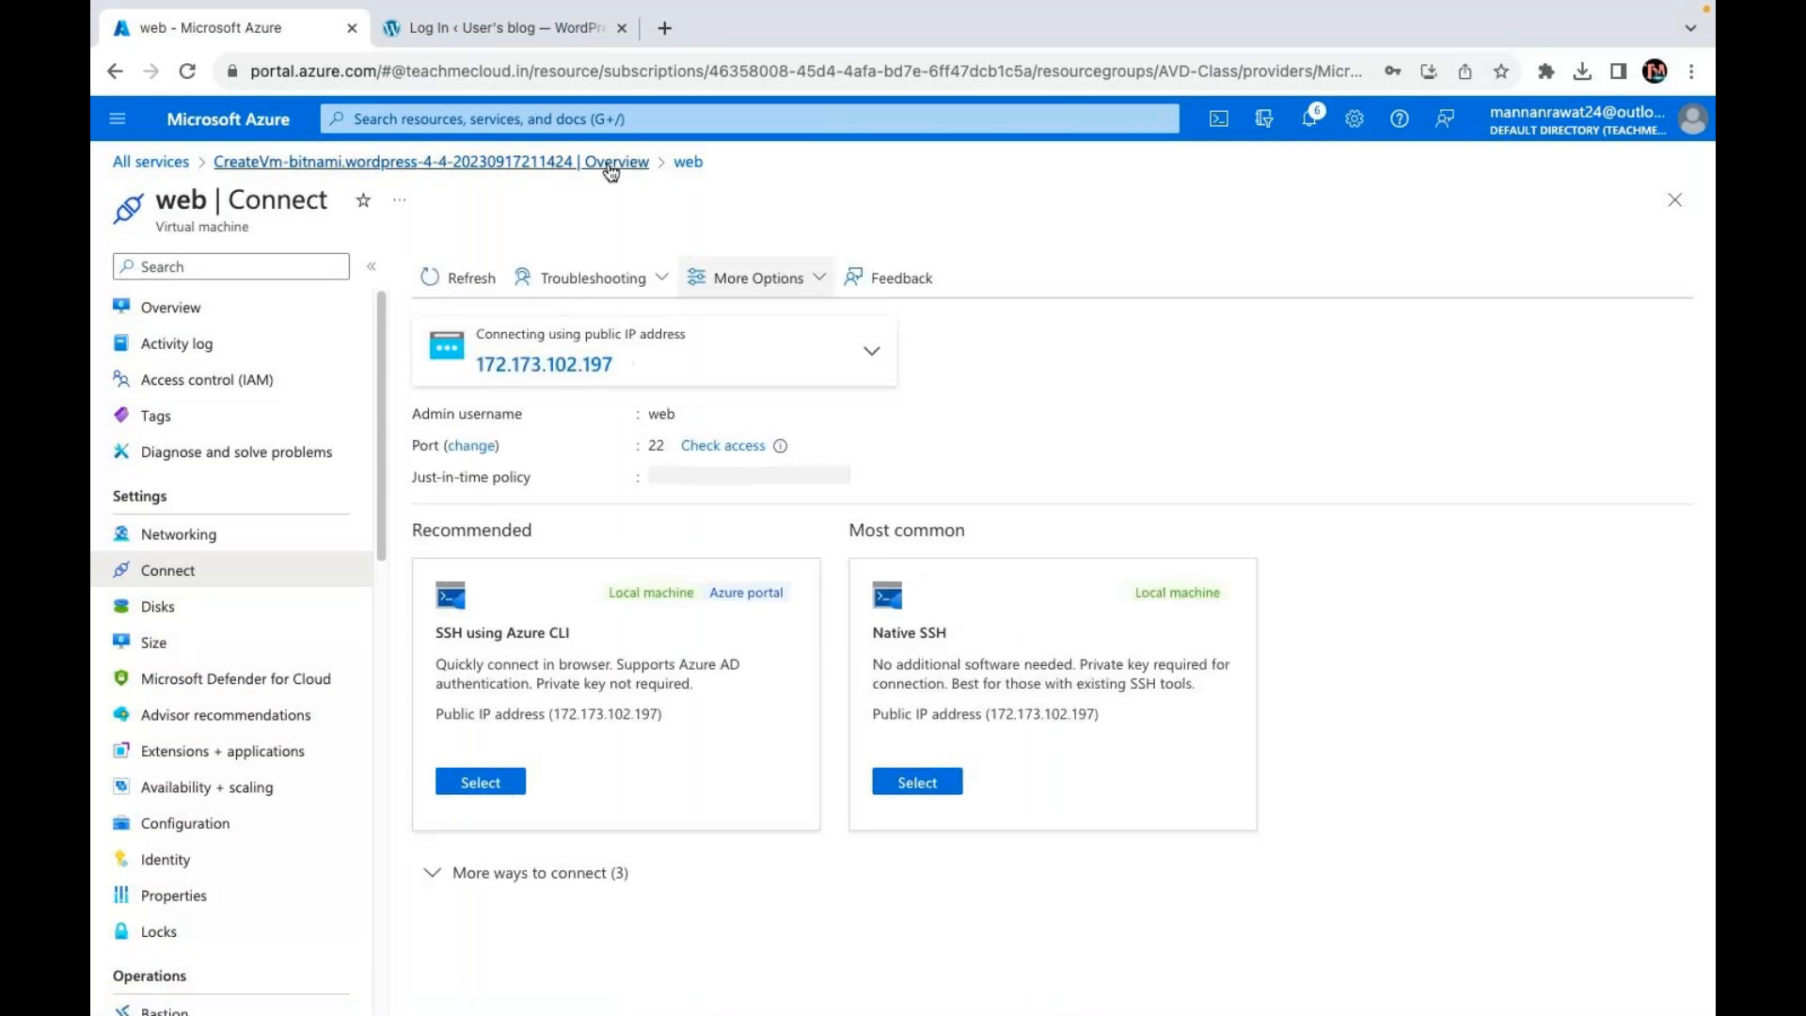
left_click(499, 27)
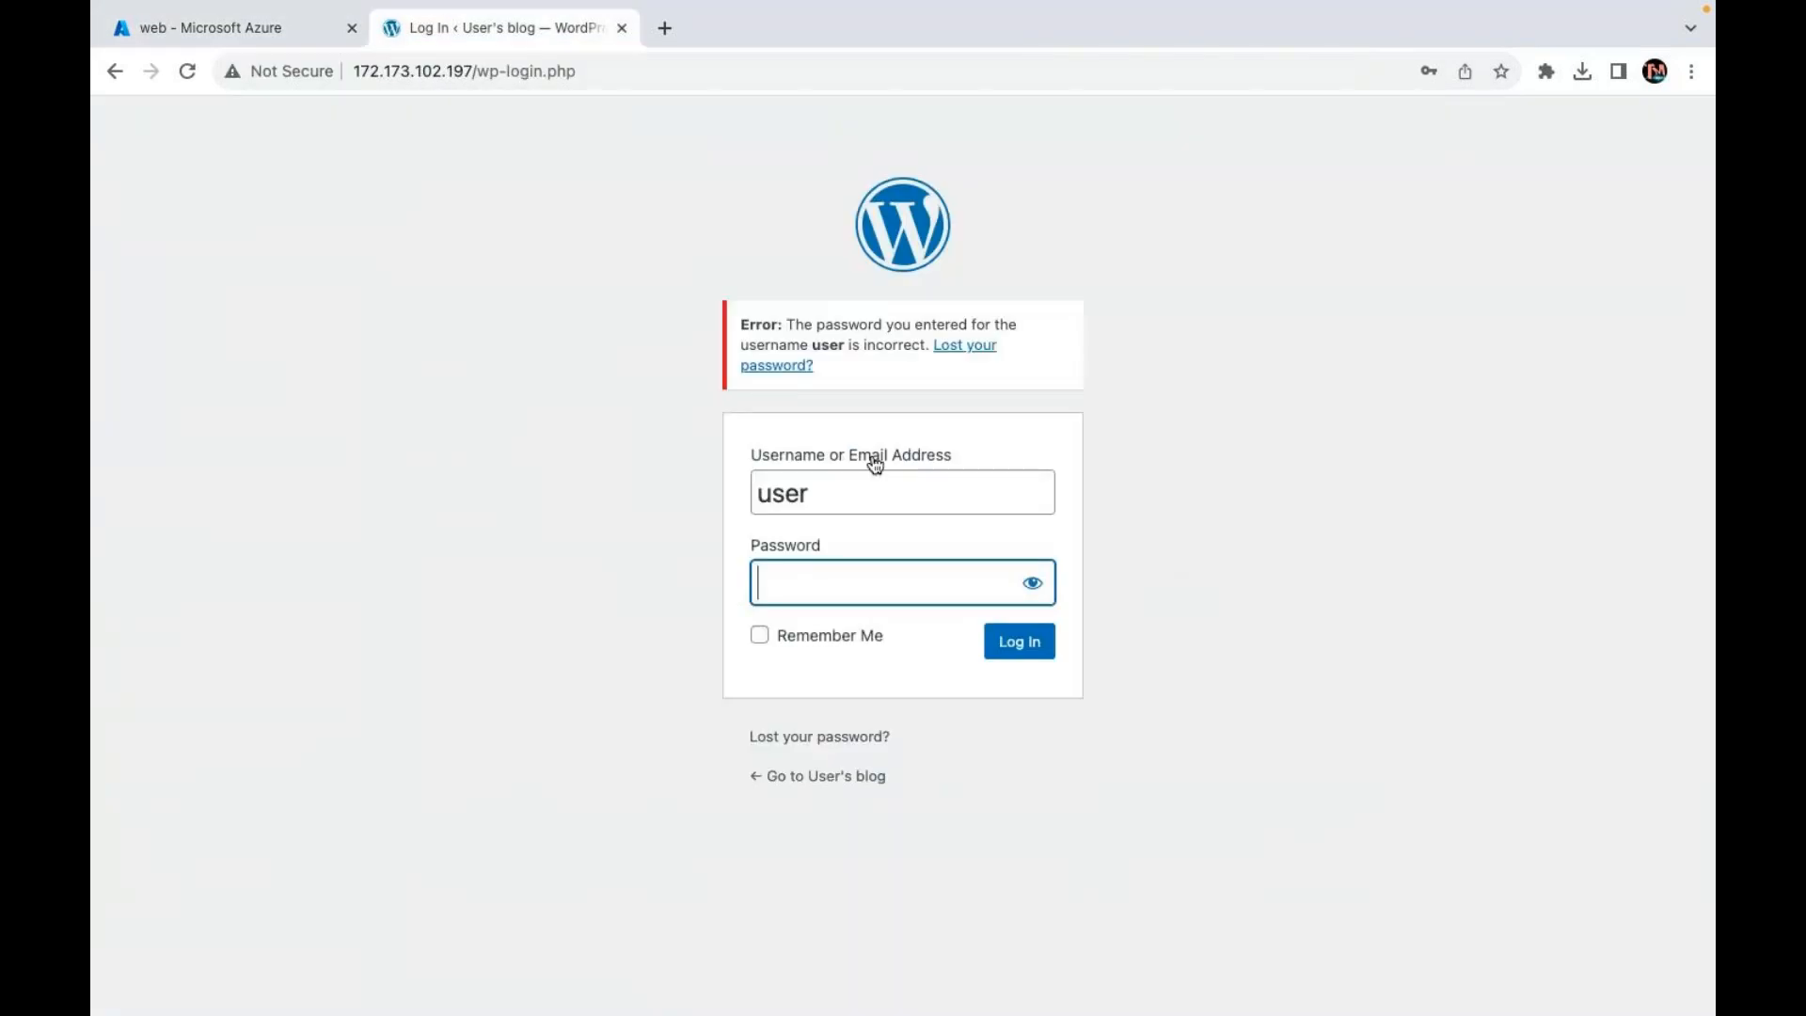
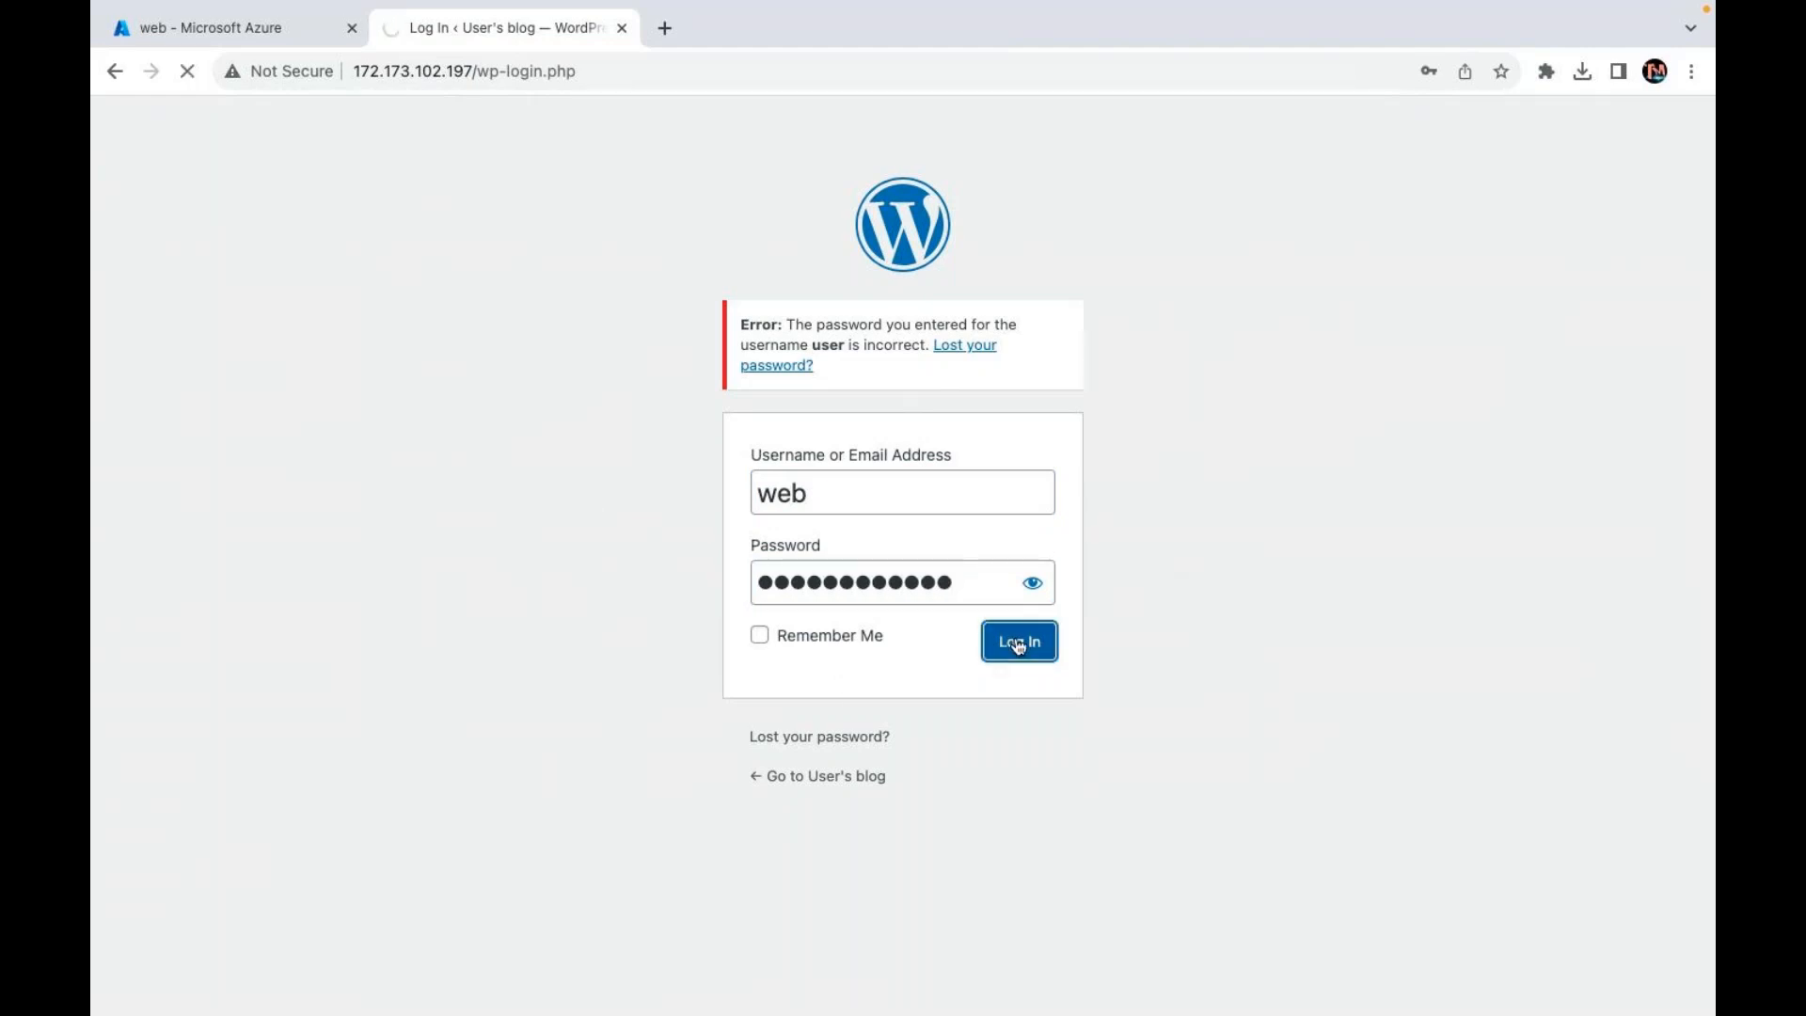
Step: Re-enter the login credentials with username 'user' and a new account password
left_click(834, 502)
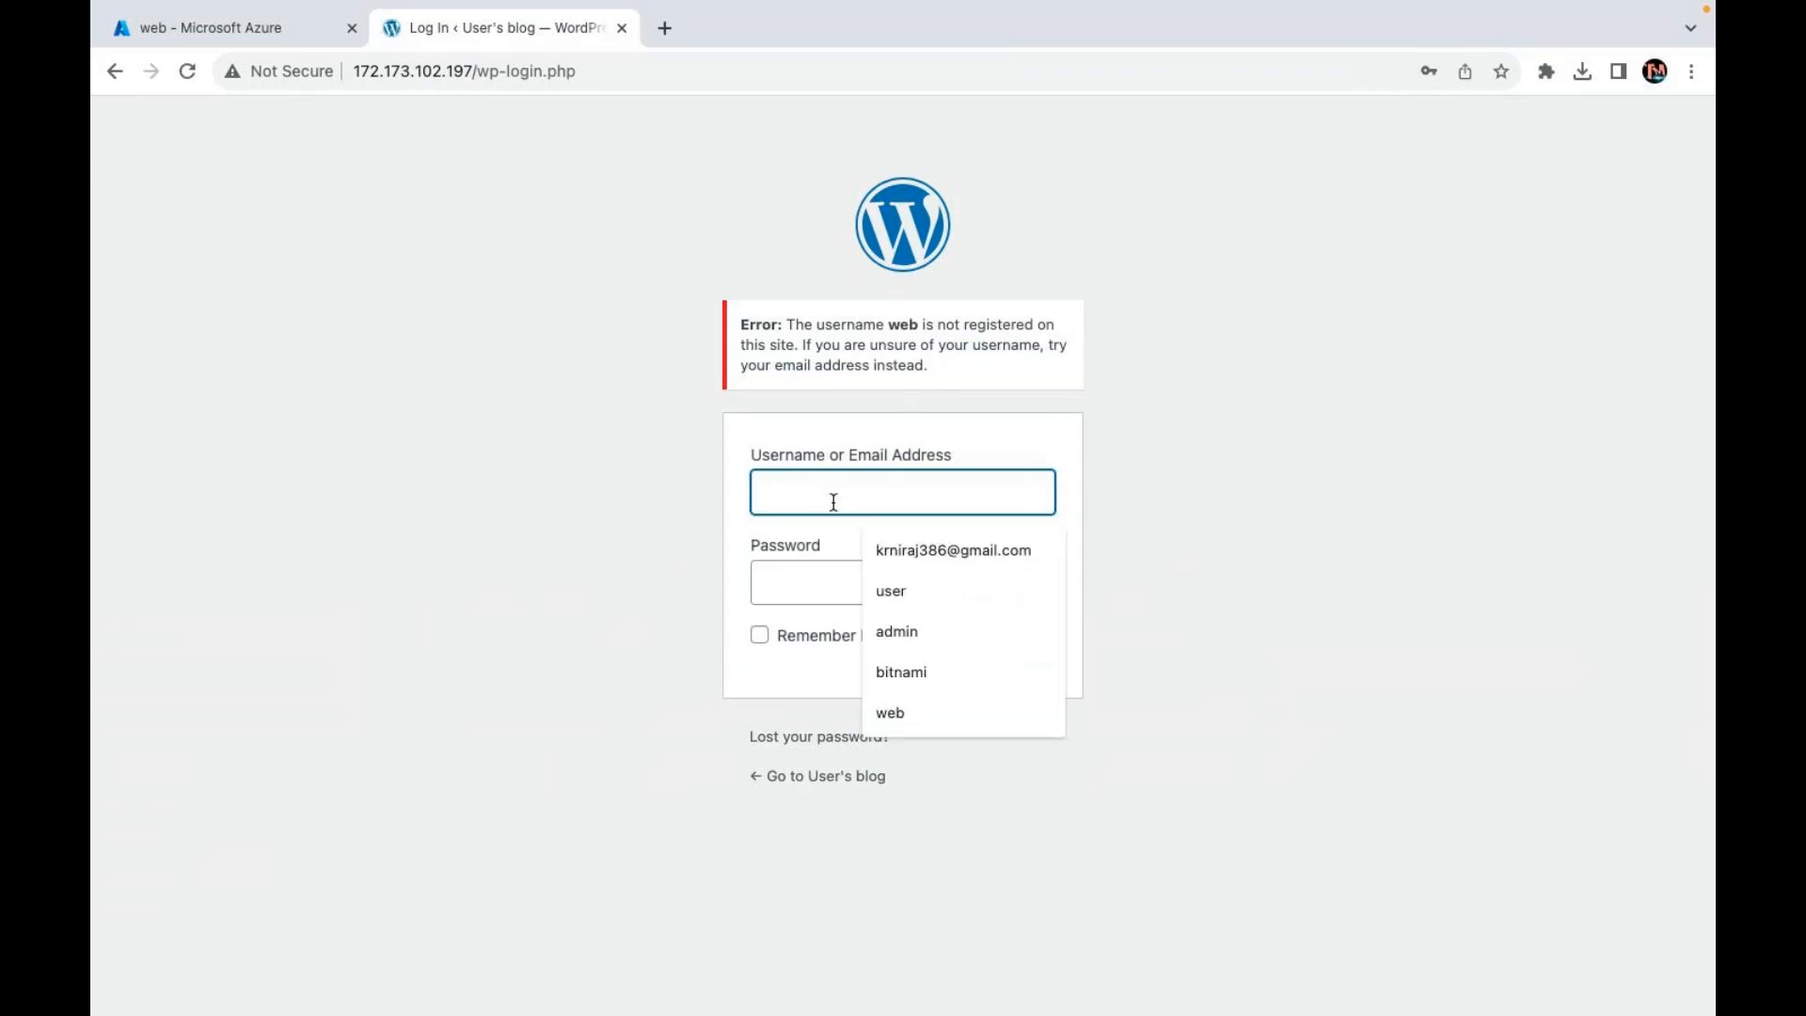
type("user")
key("Tab")
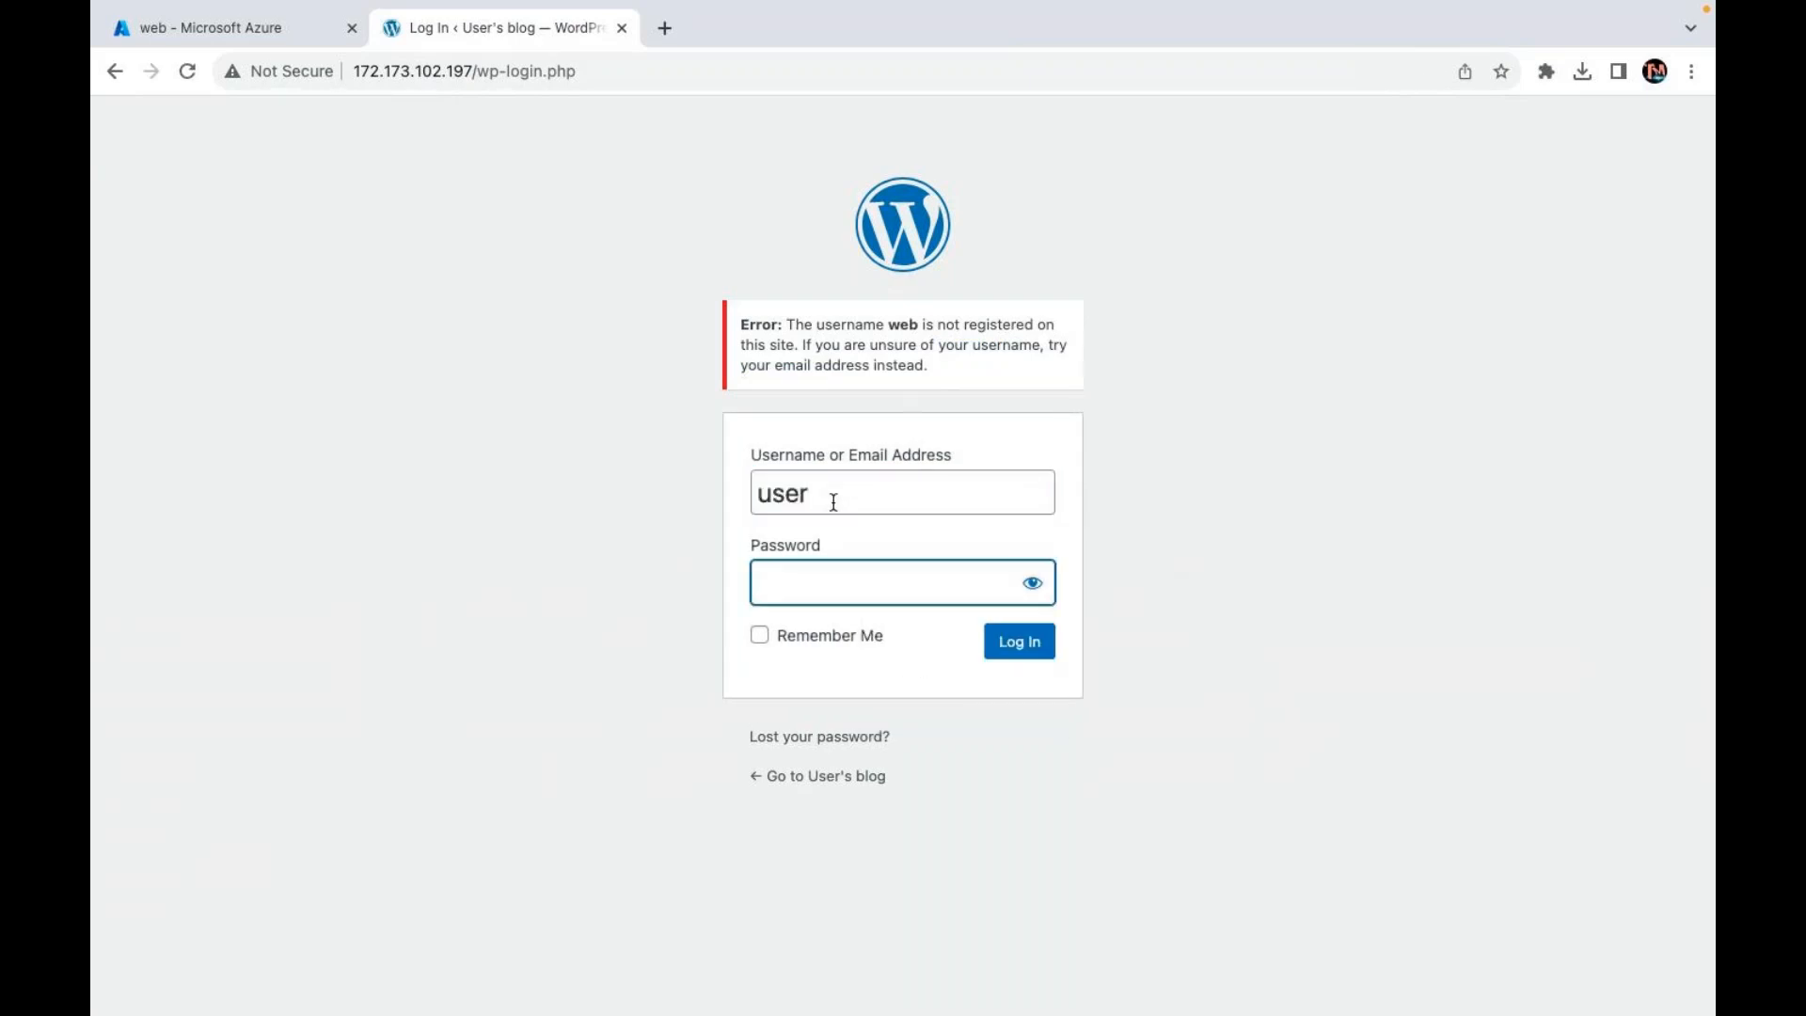
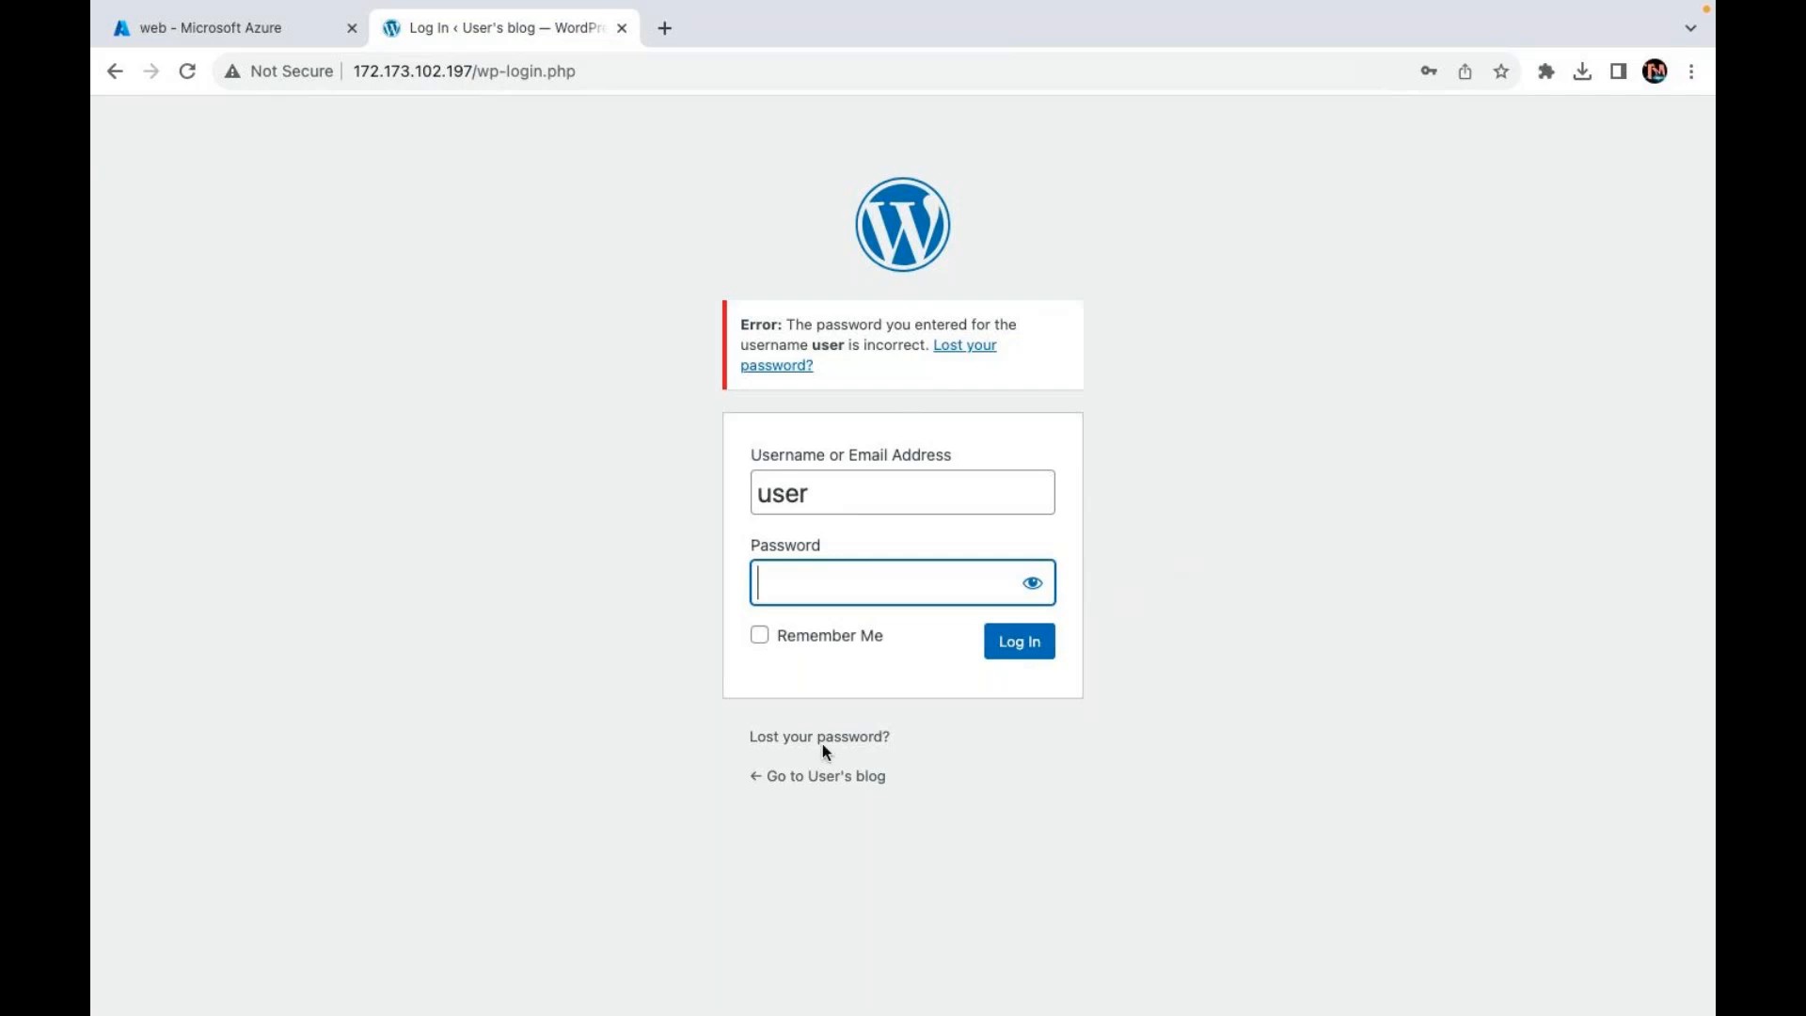
Step: Open the 'Lost your password?' form from the rejected login message
left_click(772, 372)
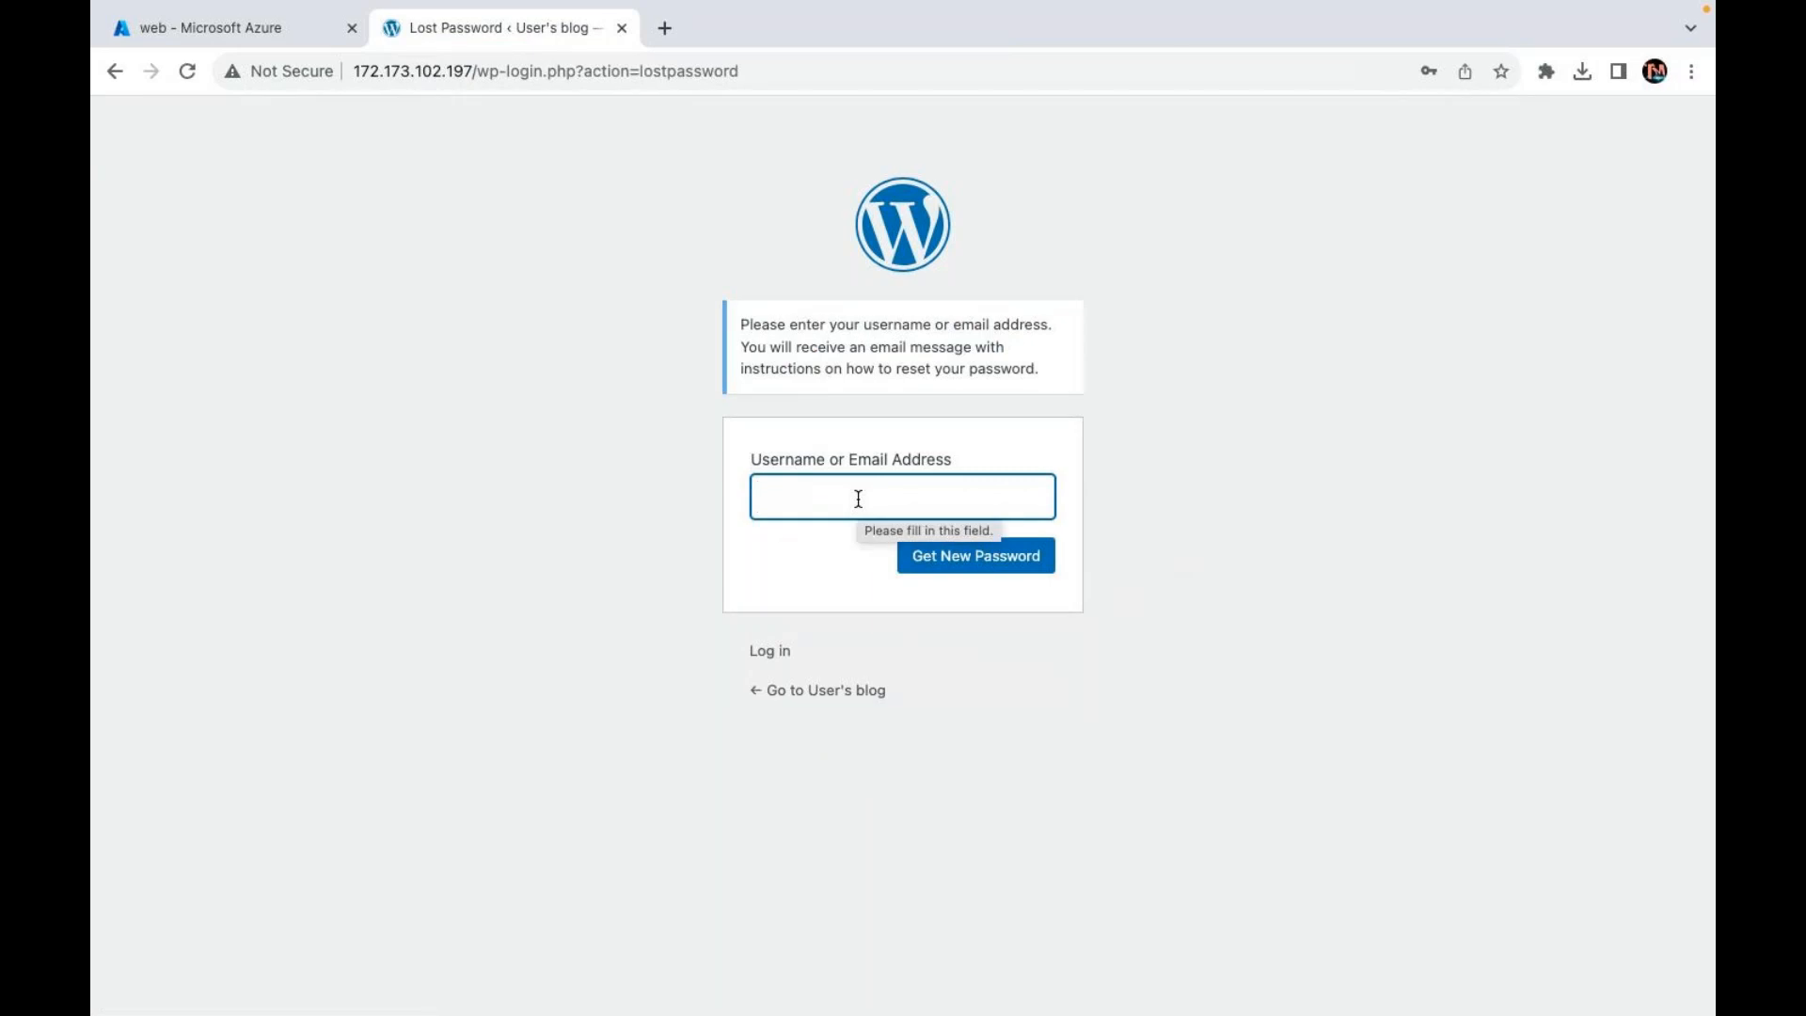
Step: Request a password reset for 'user', then retry the reset with username 'bitnami'
type("user")
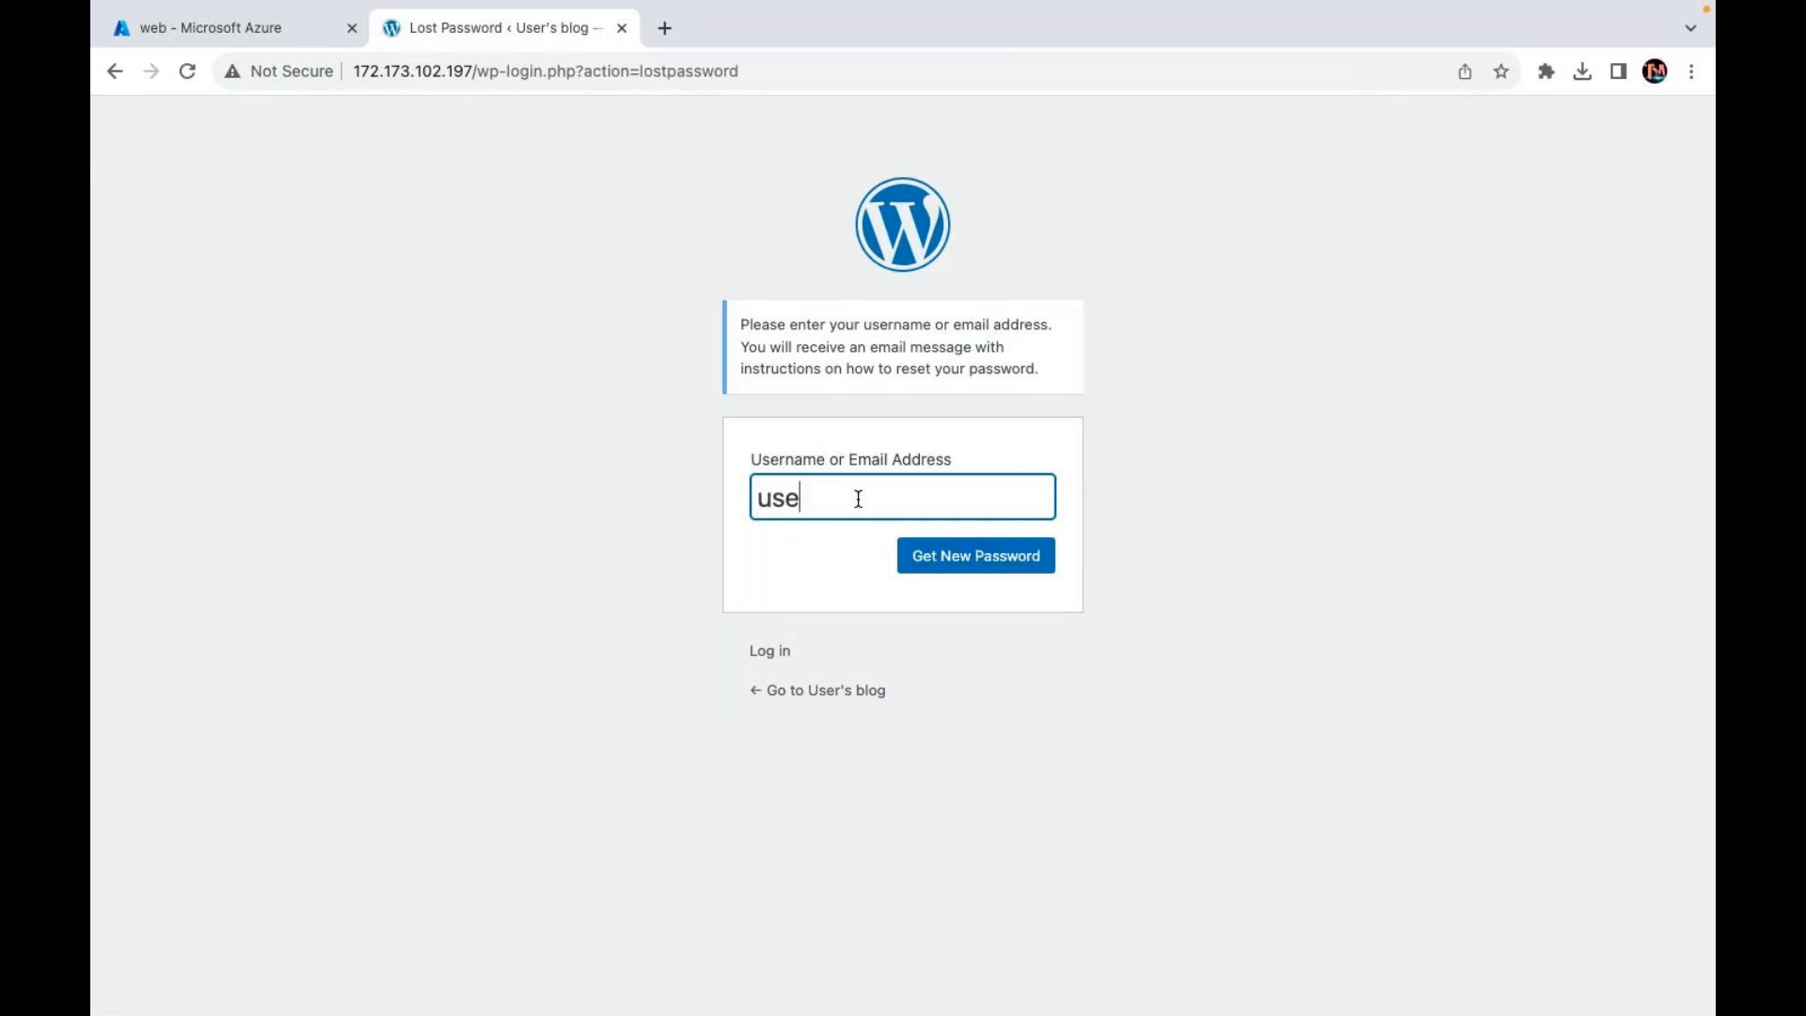
left_click(992, 556)
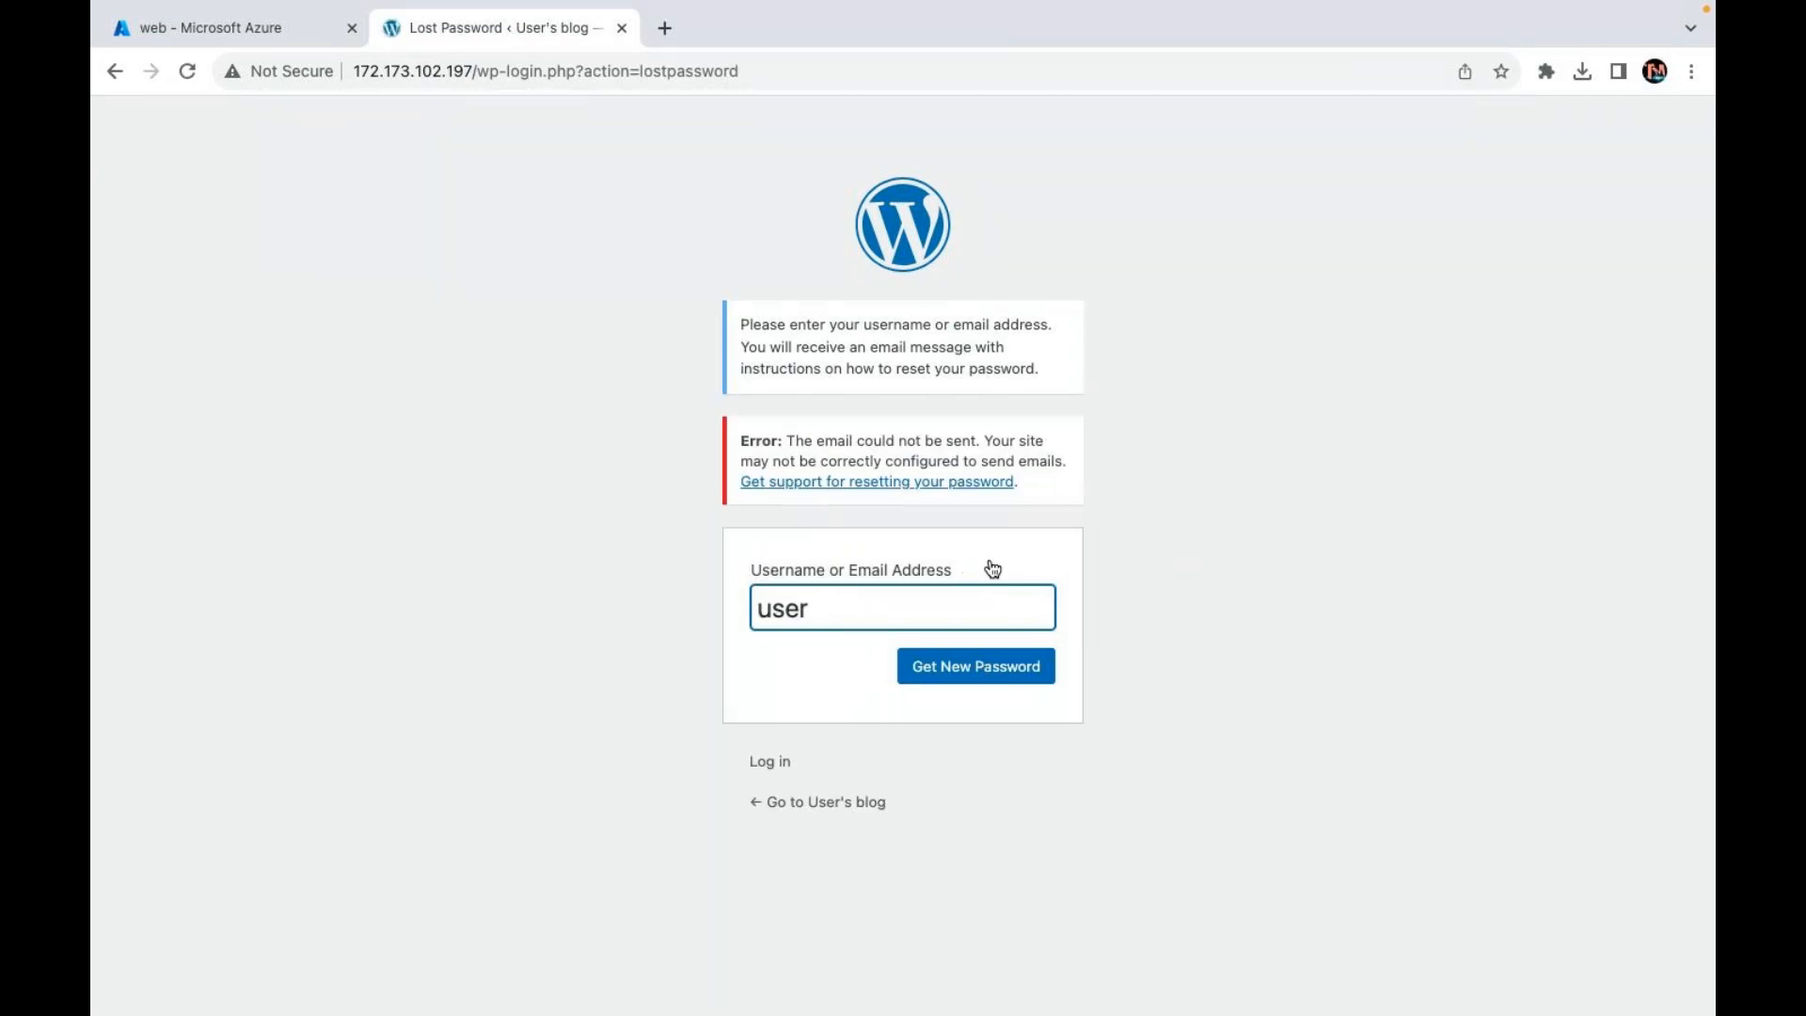
left_click_drag(862, 611, 504, 542)
type("bitnami")
key("Return")
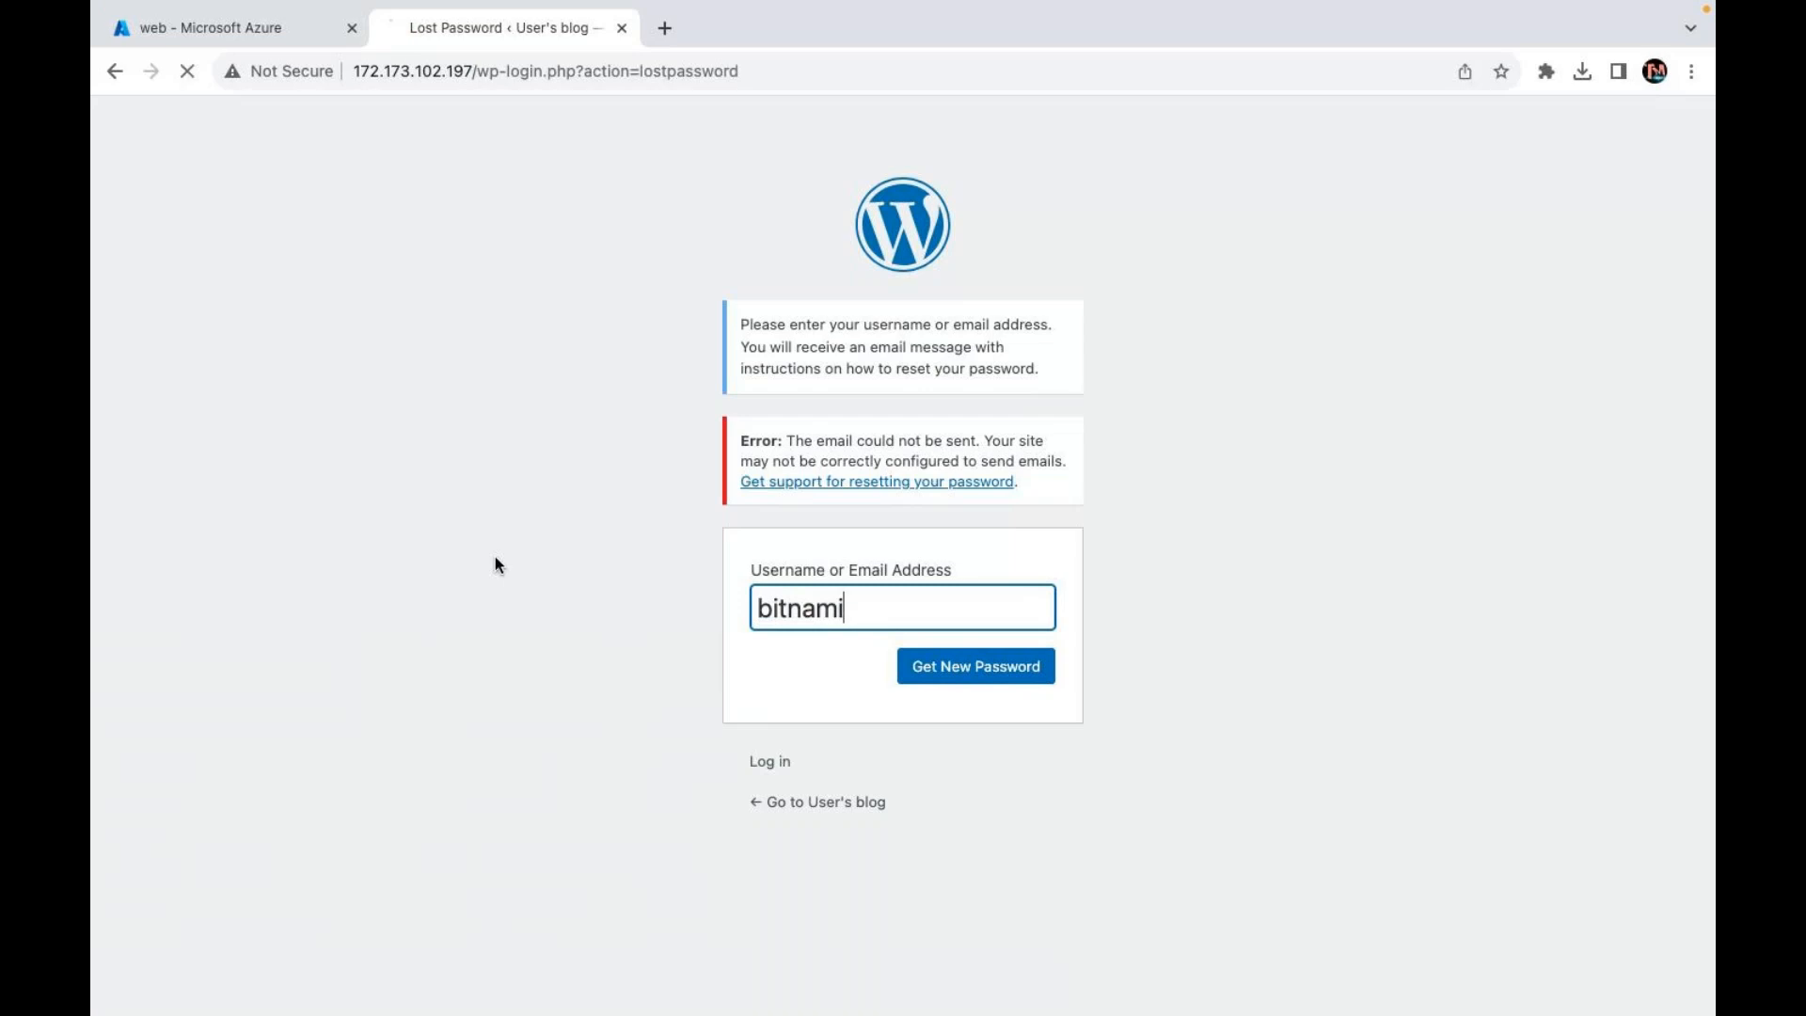
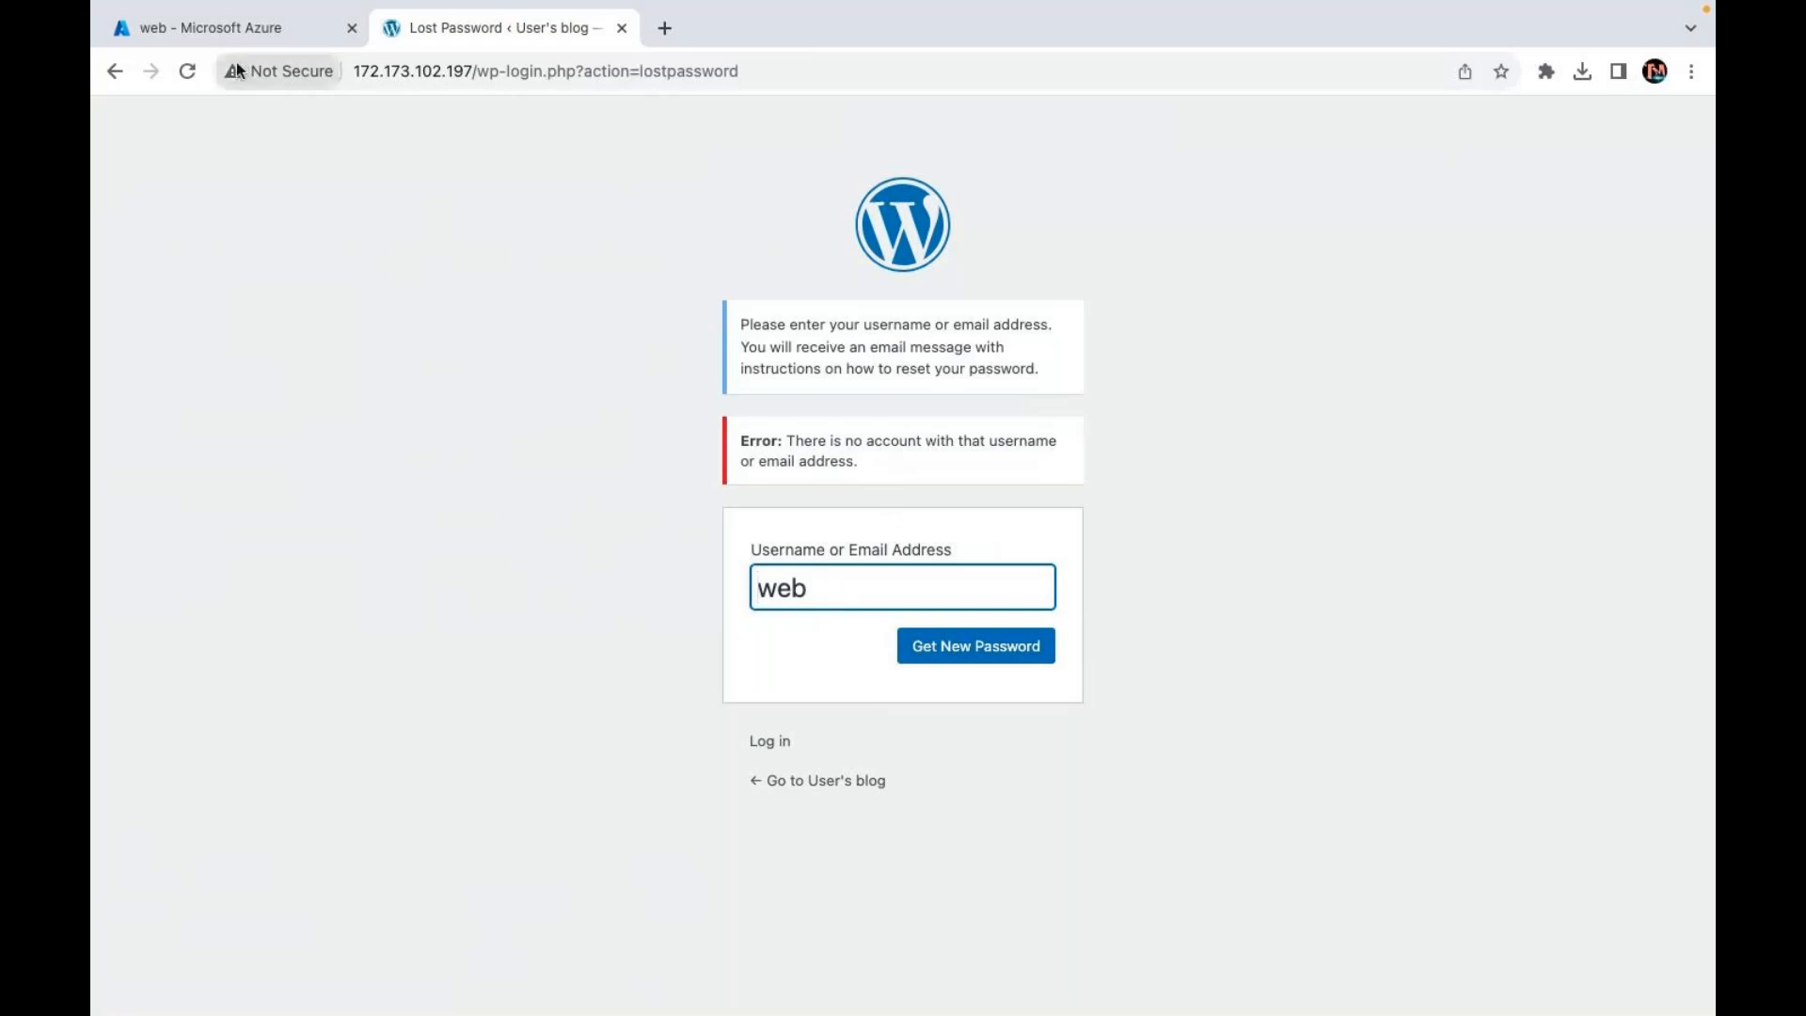
Step: Close the Lost Password tab, copy the VM's public IP 172.173.102.197 from Azure, and start a new tab
left_click(622, 29)
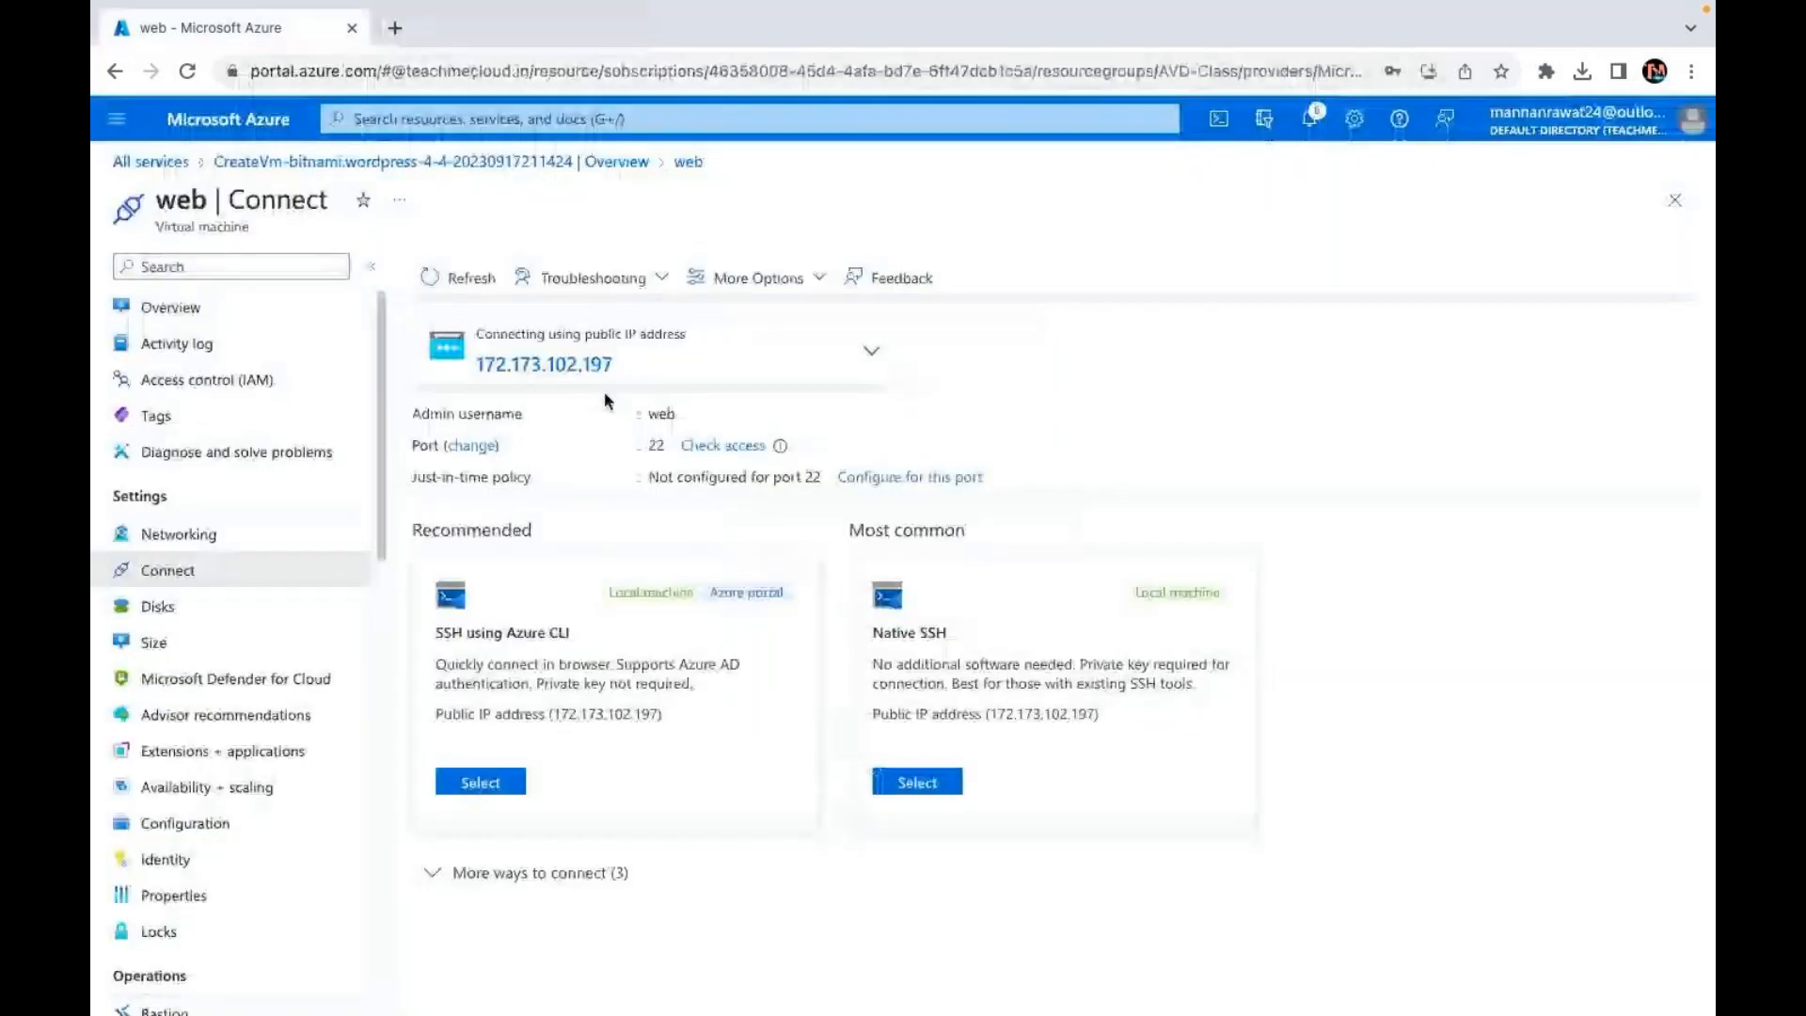
left_click(637, 360)
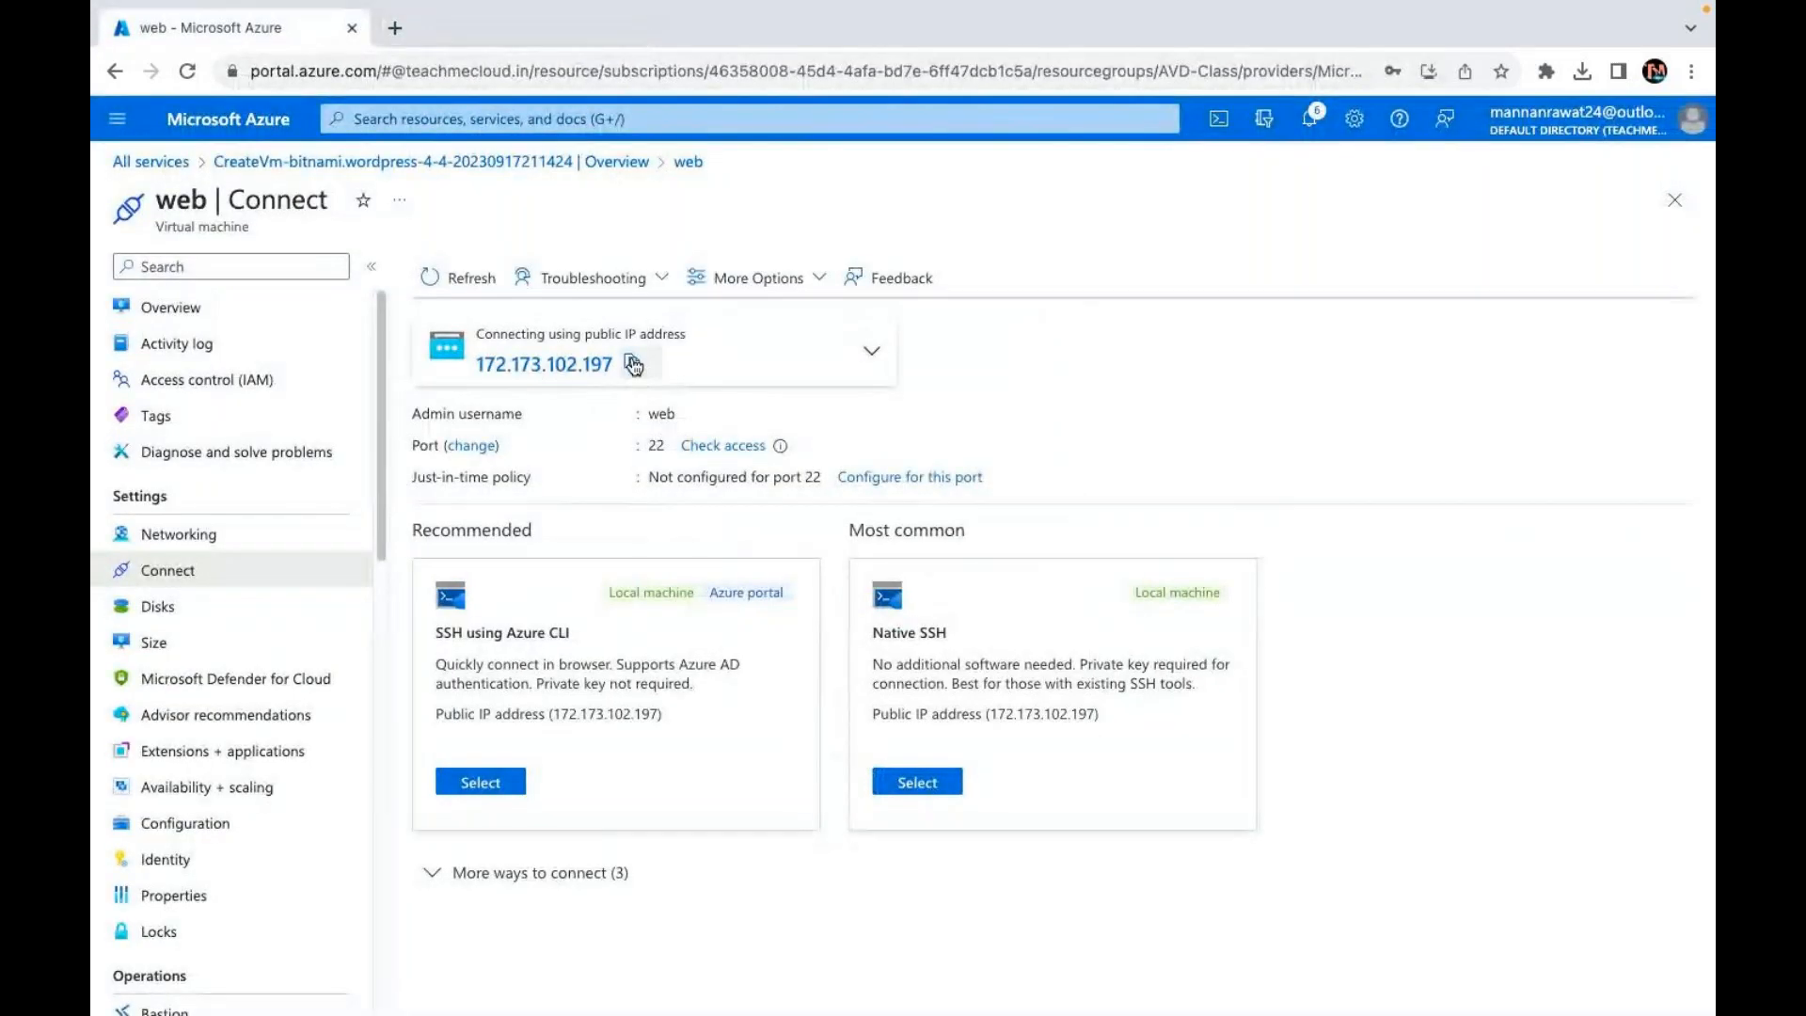
left_click(397, 29)
Step: Load the wp-admin login page at 172.173.102.197/wp-admin
key("ctrl+v")
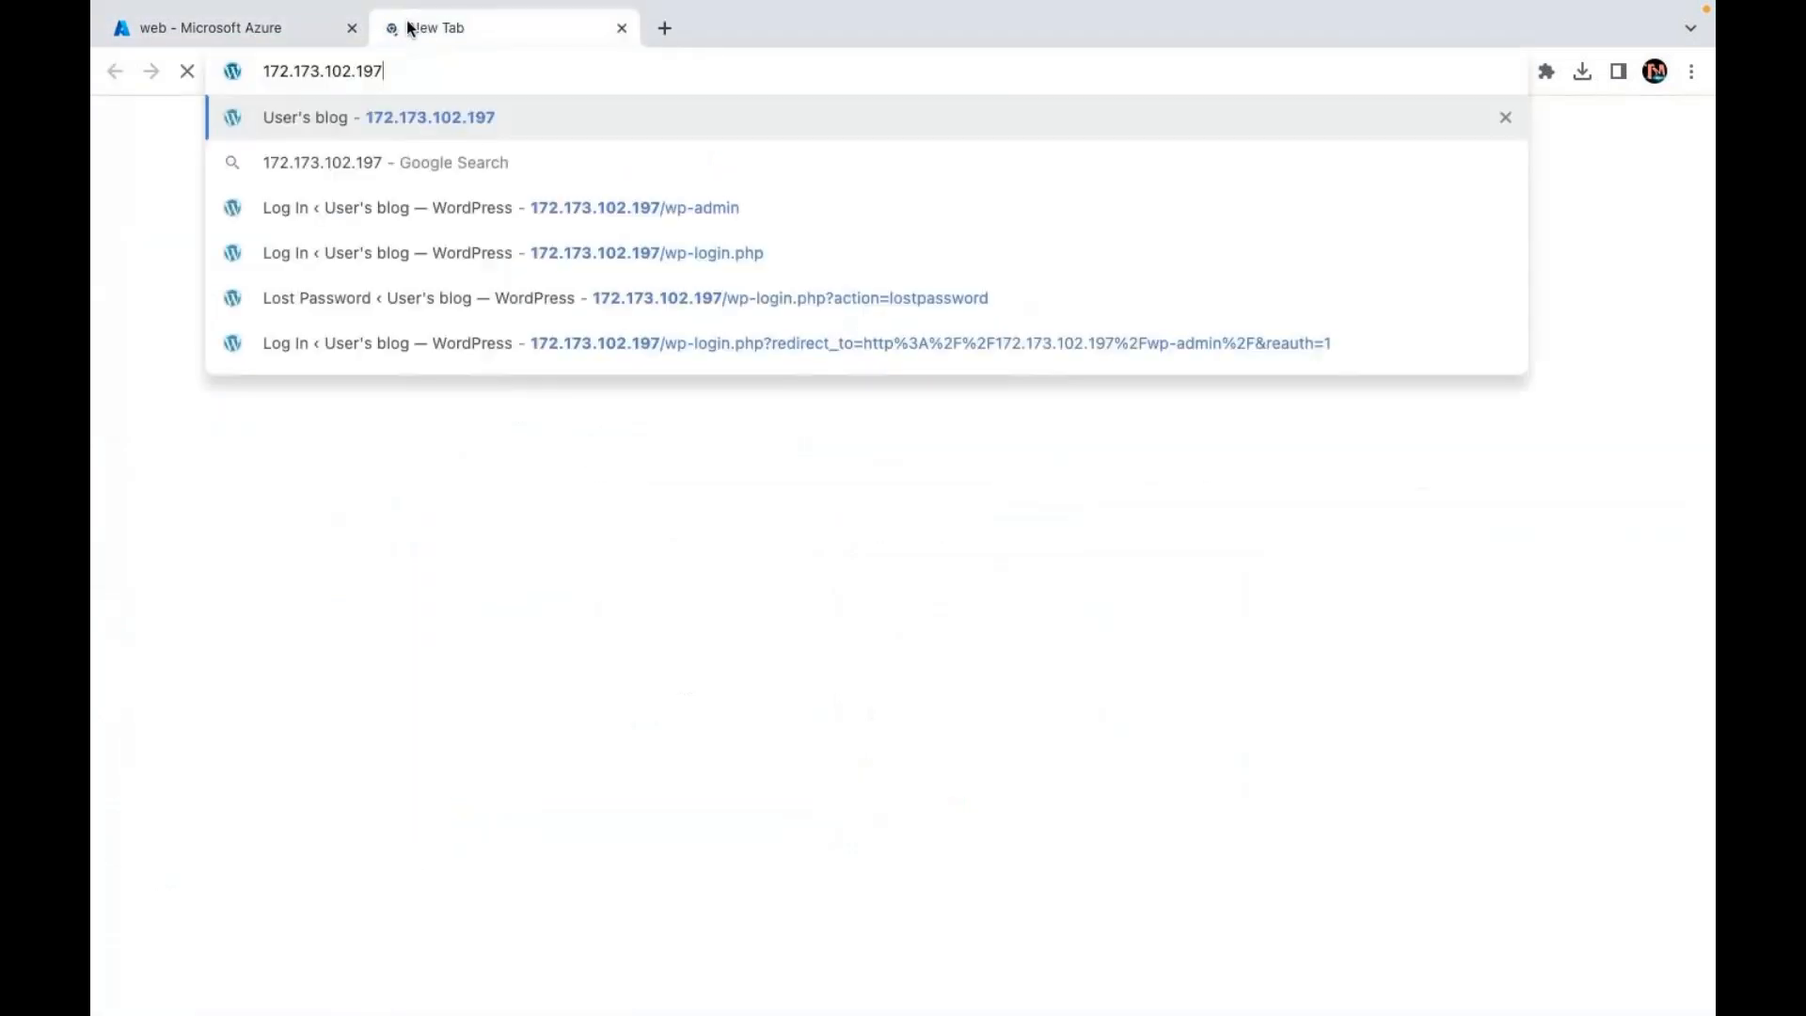
type("/")
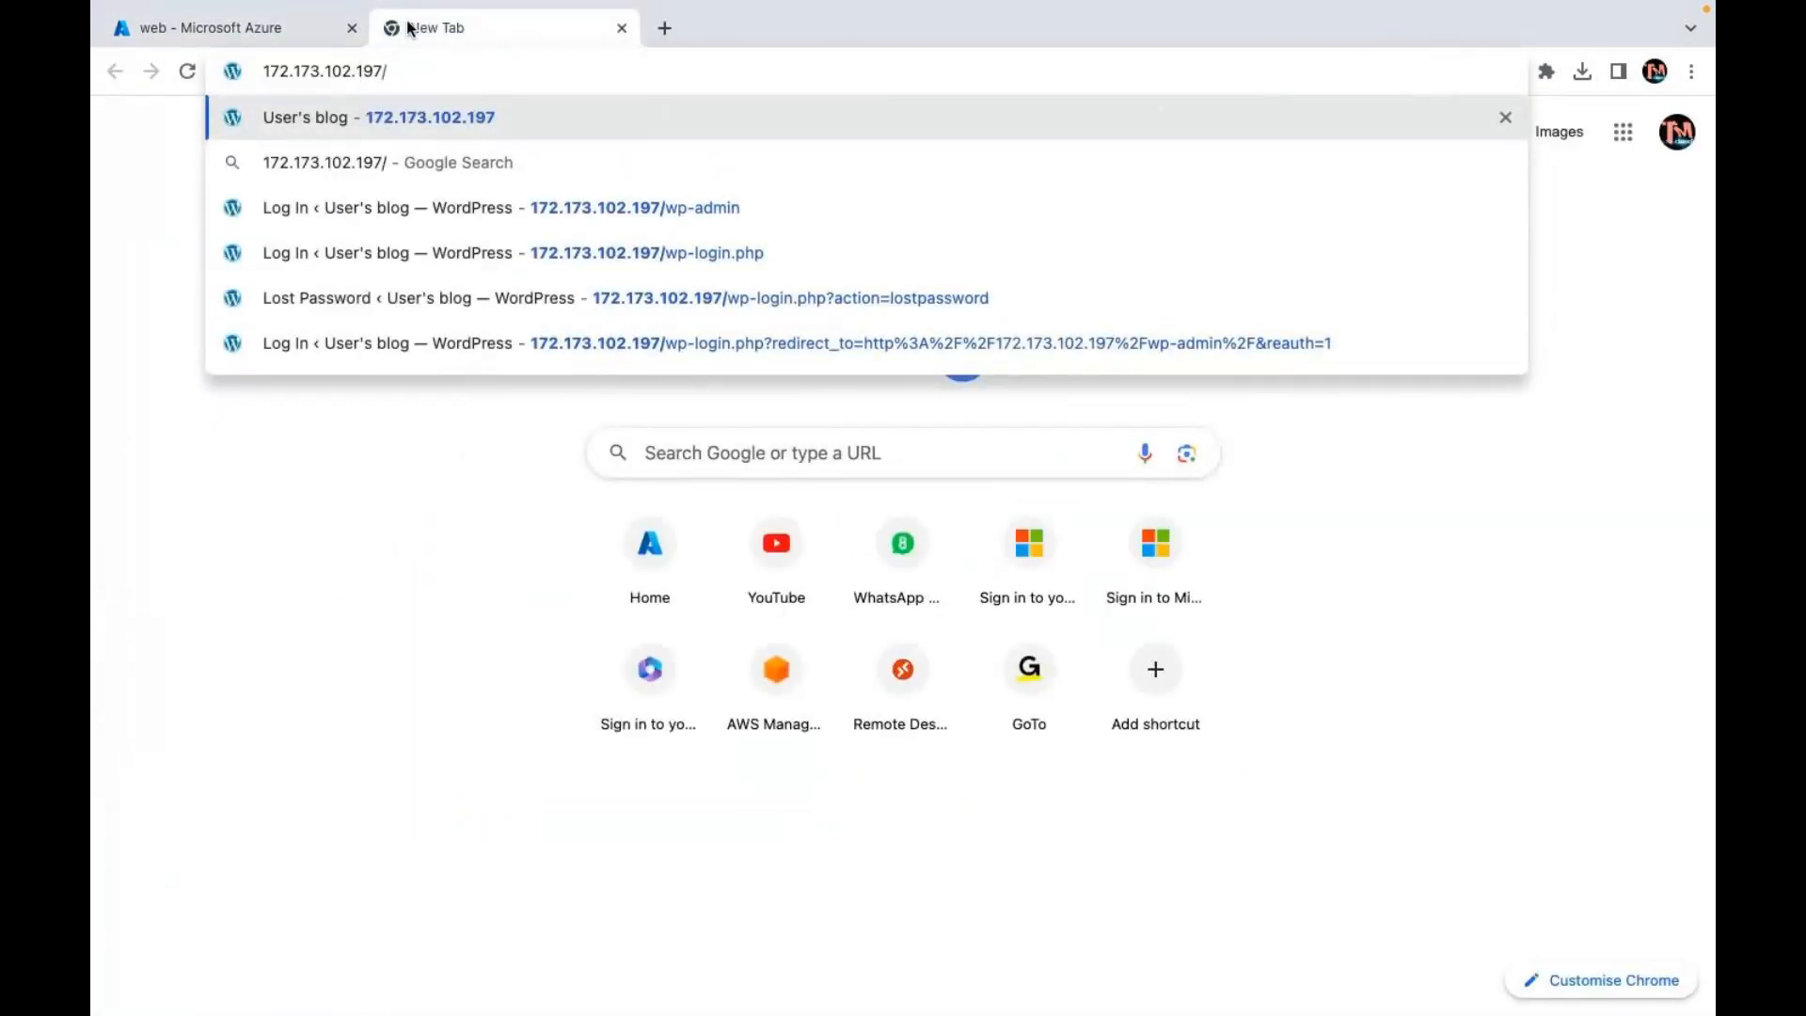
type("wp-ad")
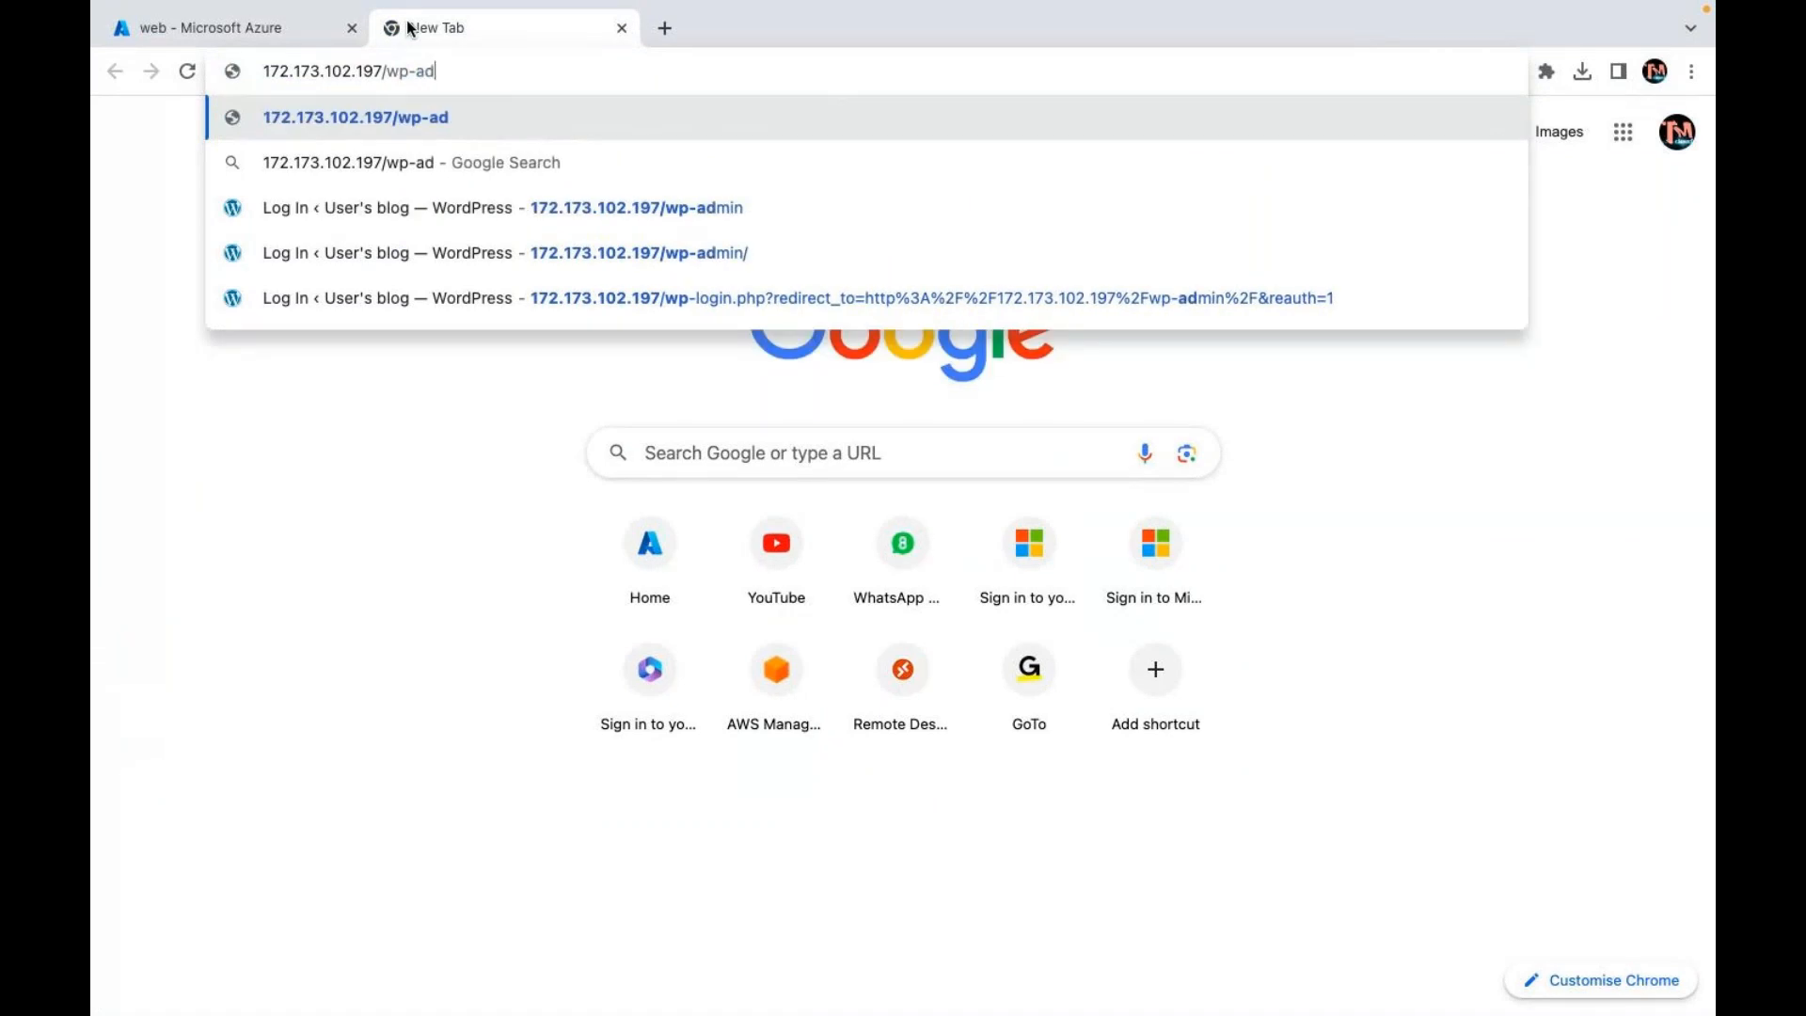
type("min")
key("Return")
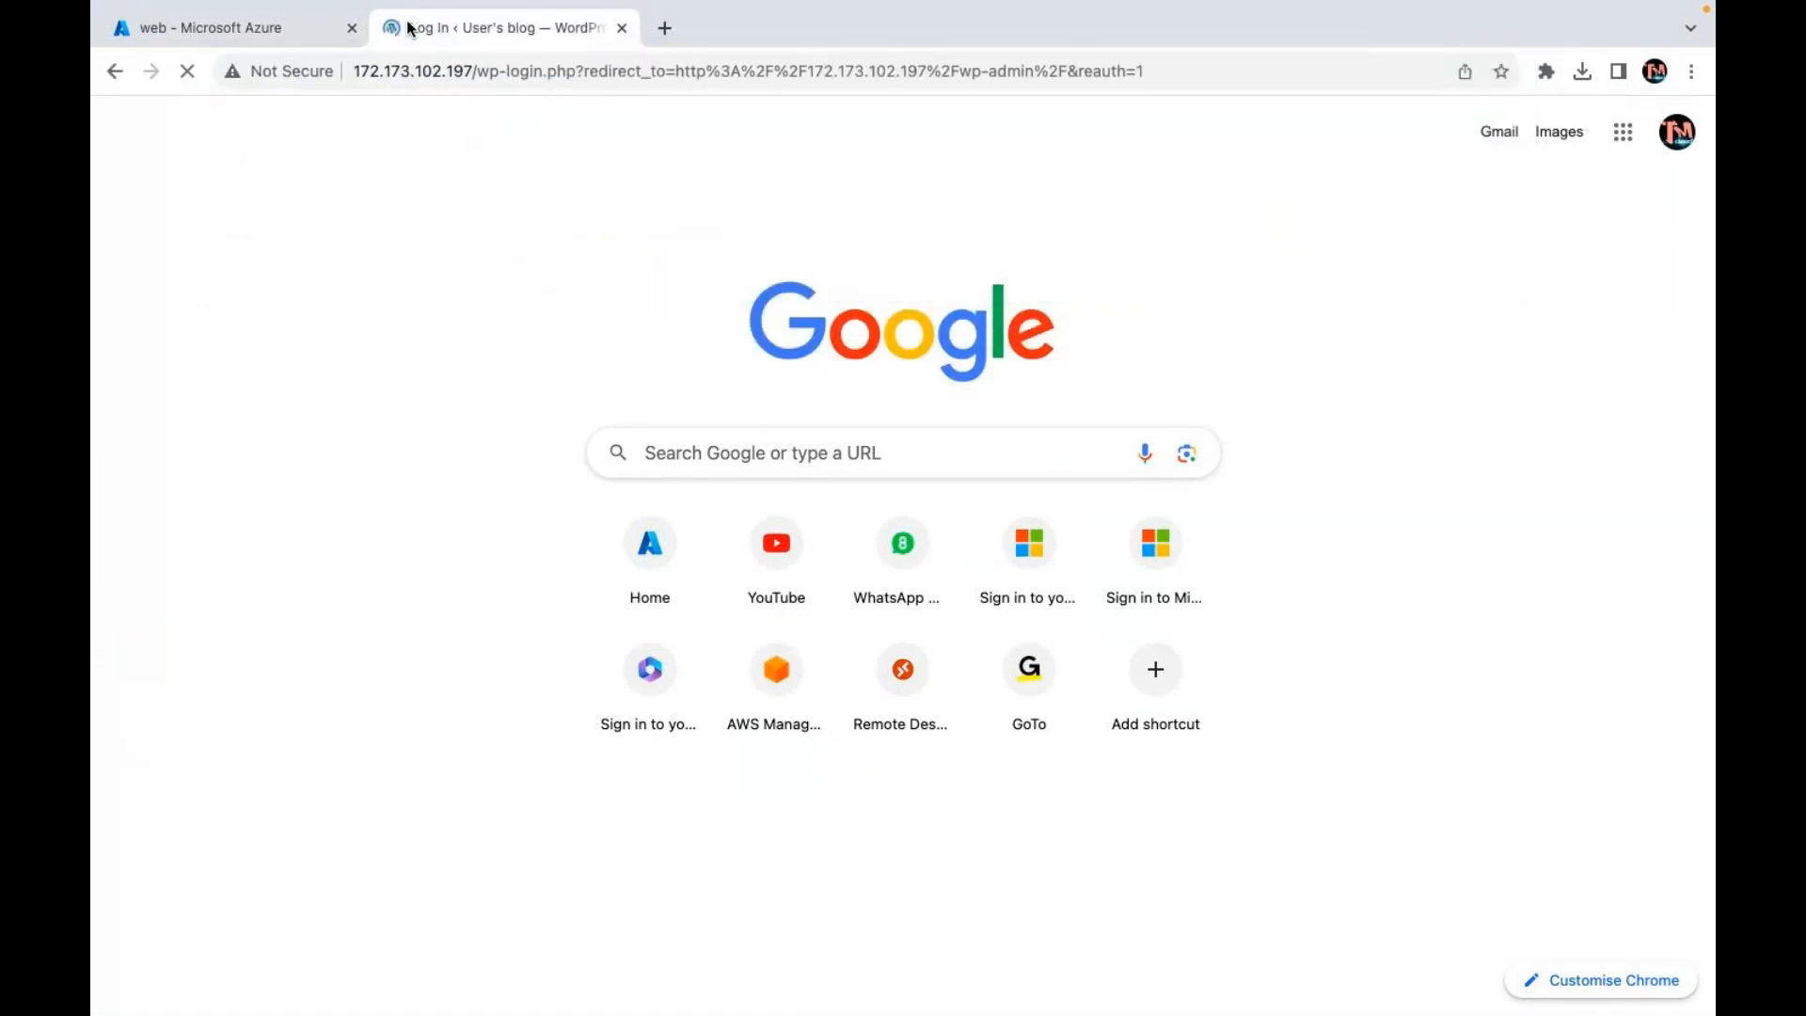
Step: Sign in as 'user' with the account password, which is rejected as incorrect
type("user")
key("Tab")
type("***")
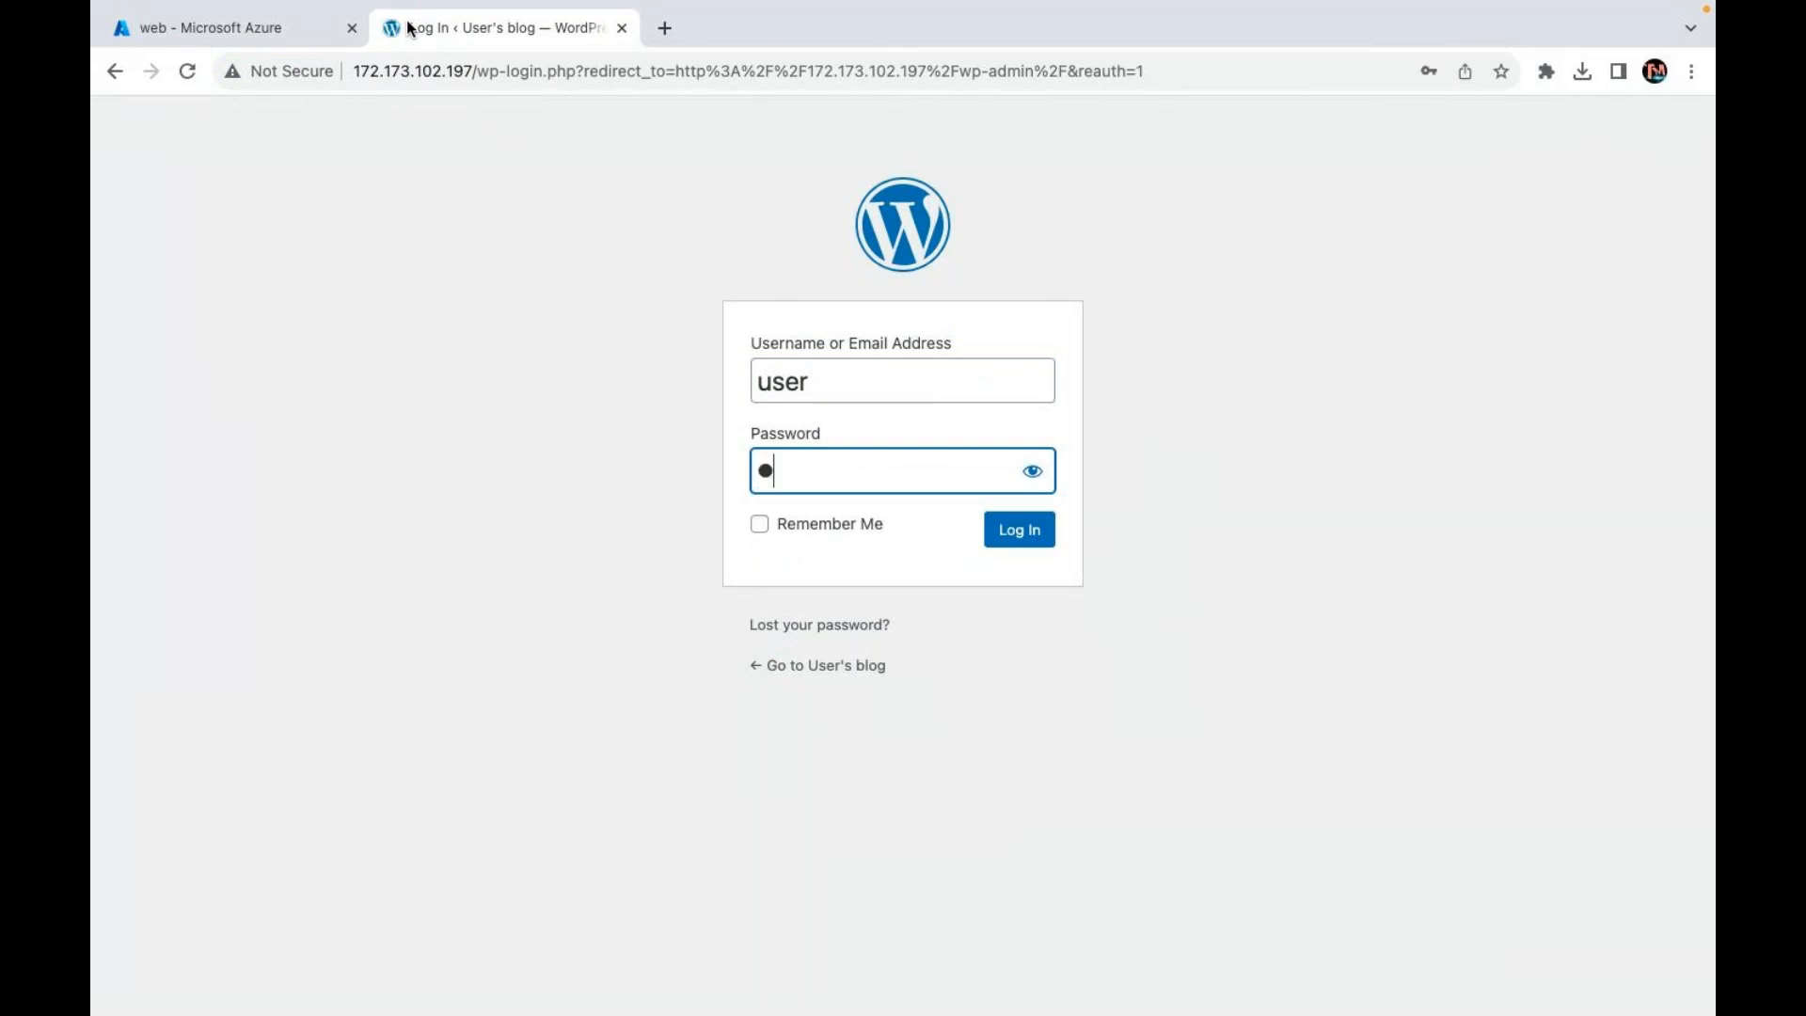
type("*****")
key("Return")
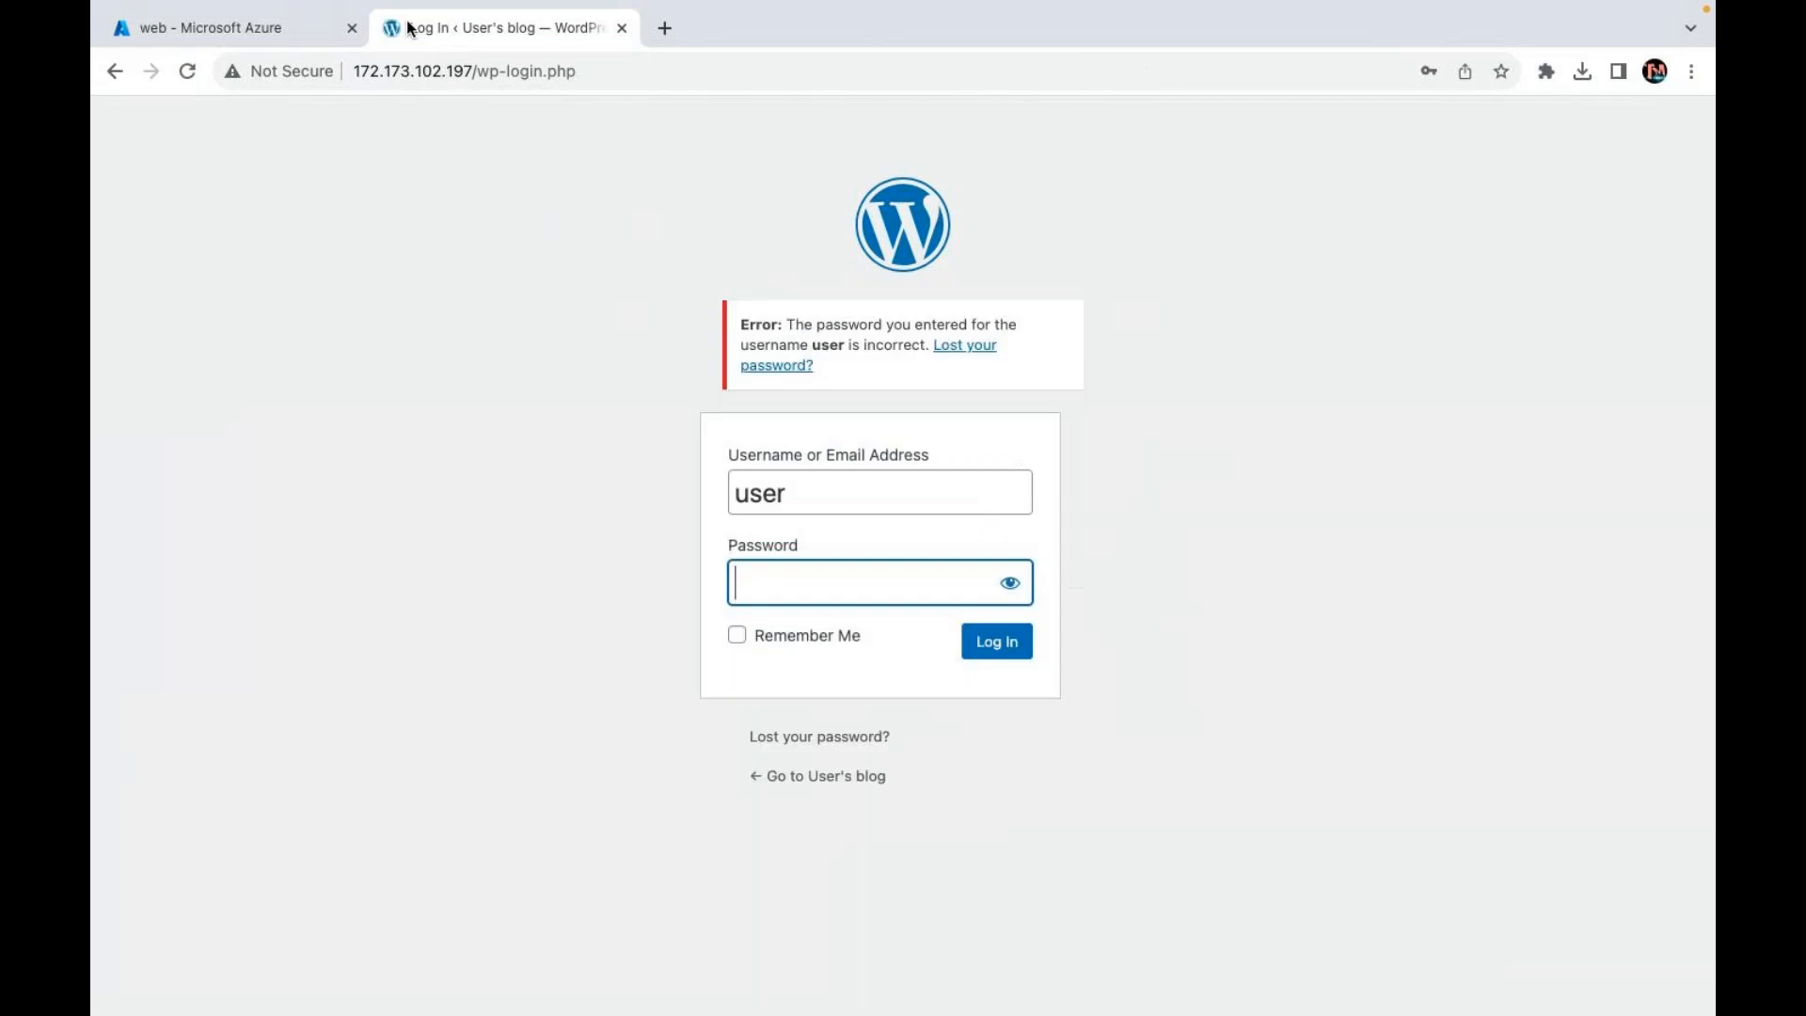
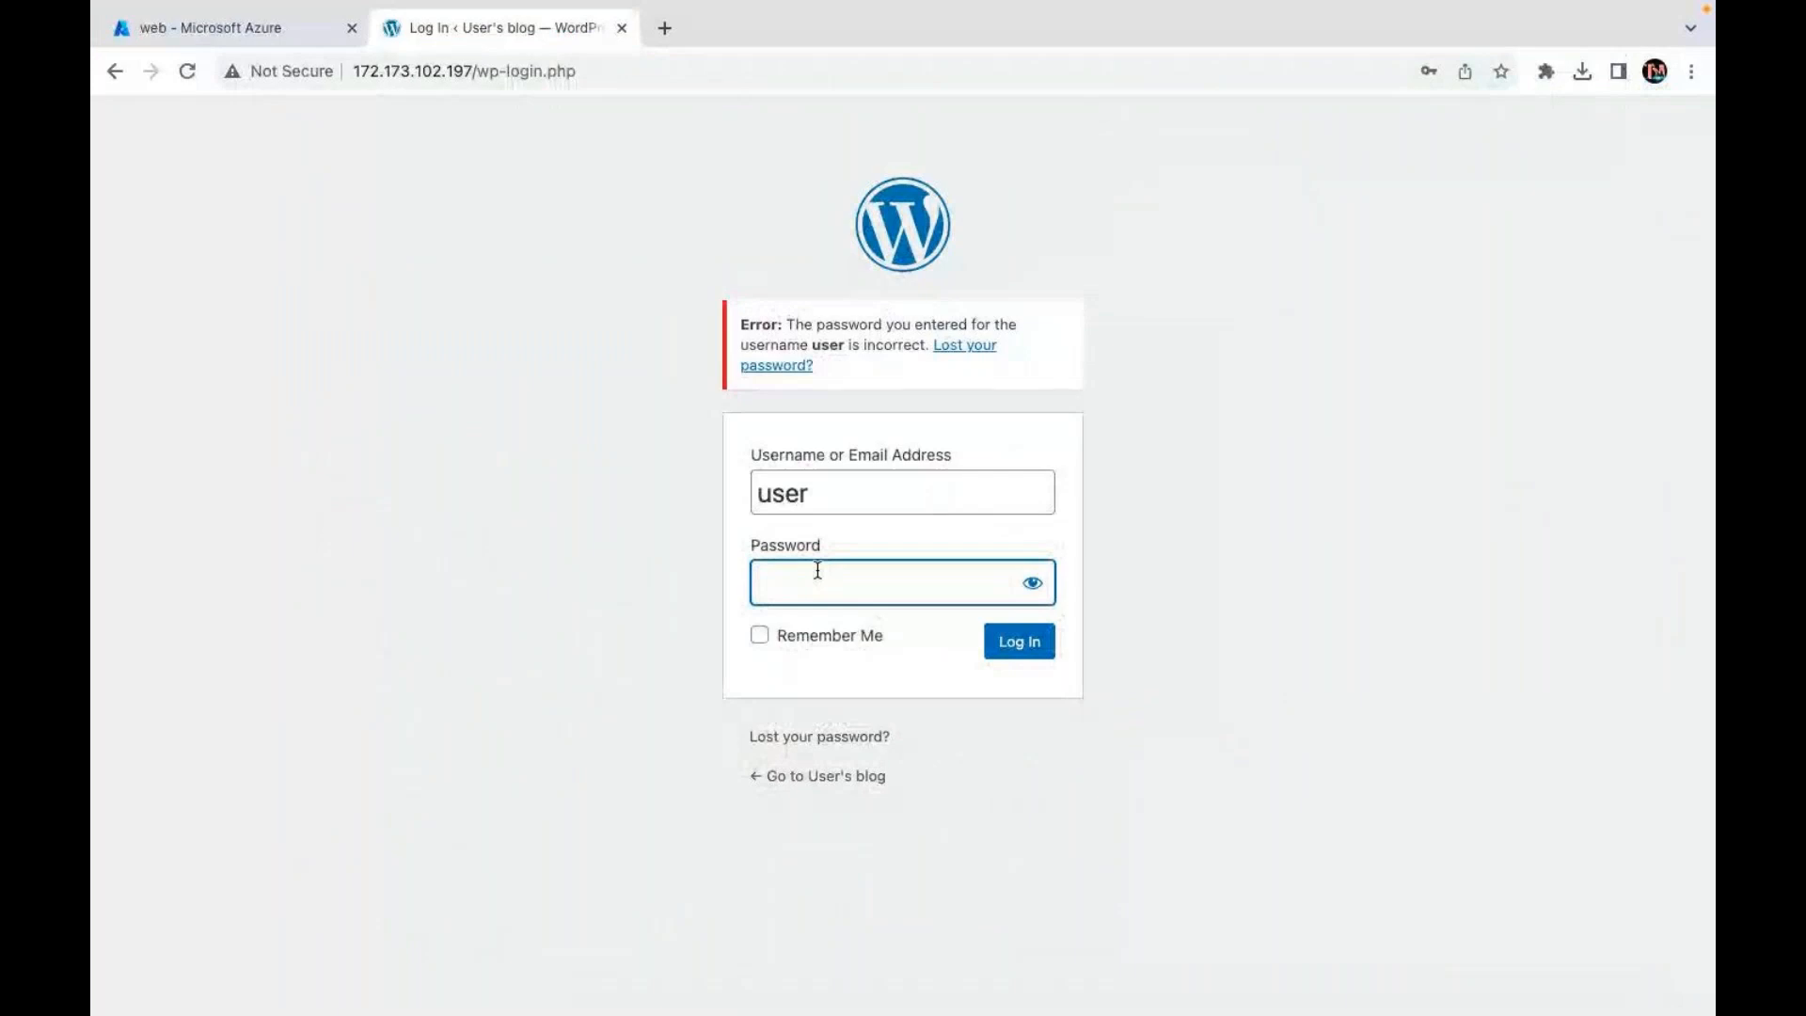
Step: Enter the password, then refresh the web VM's connection details in the Azure portal
type("*******")
left_click(209, 30)
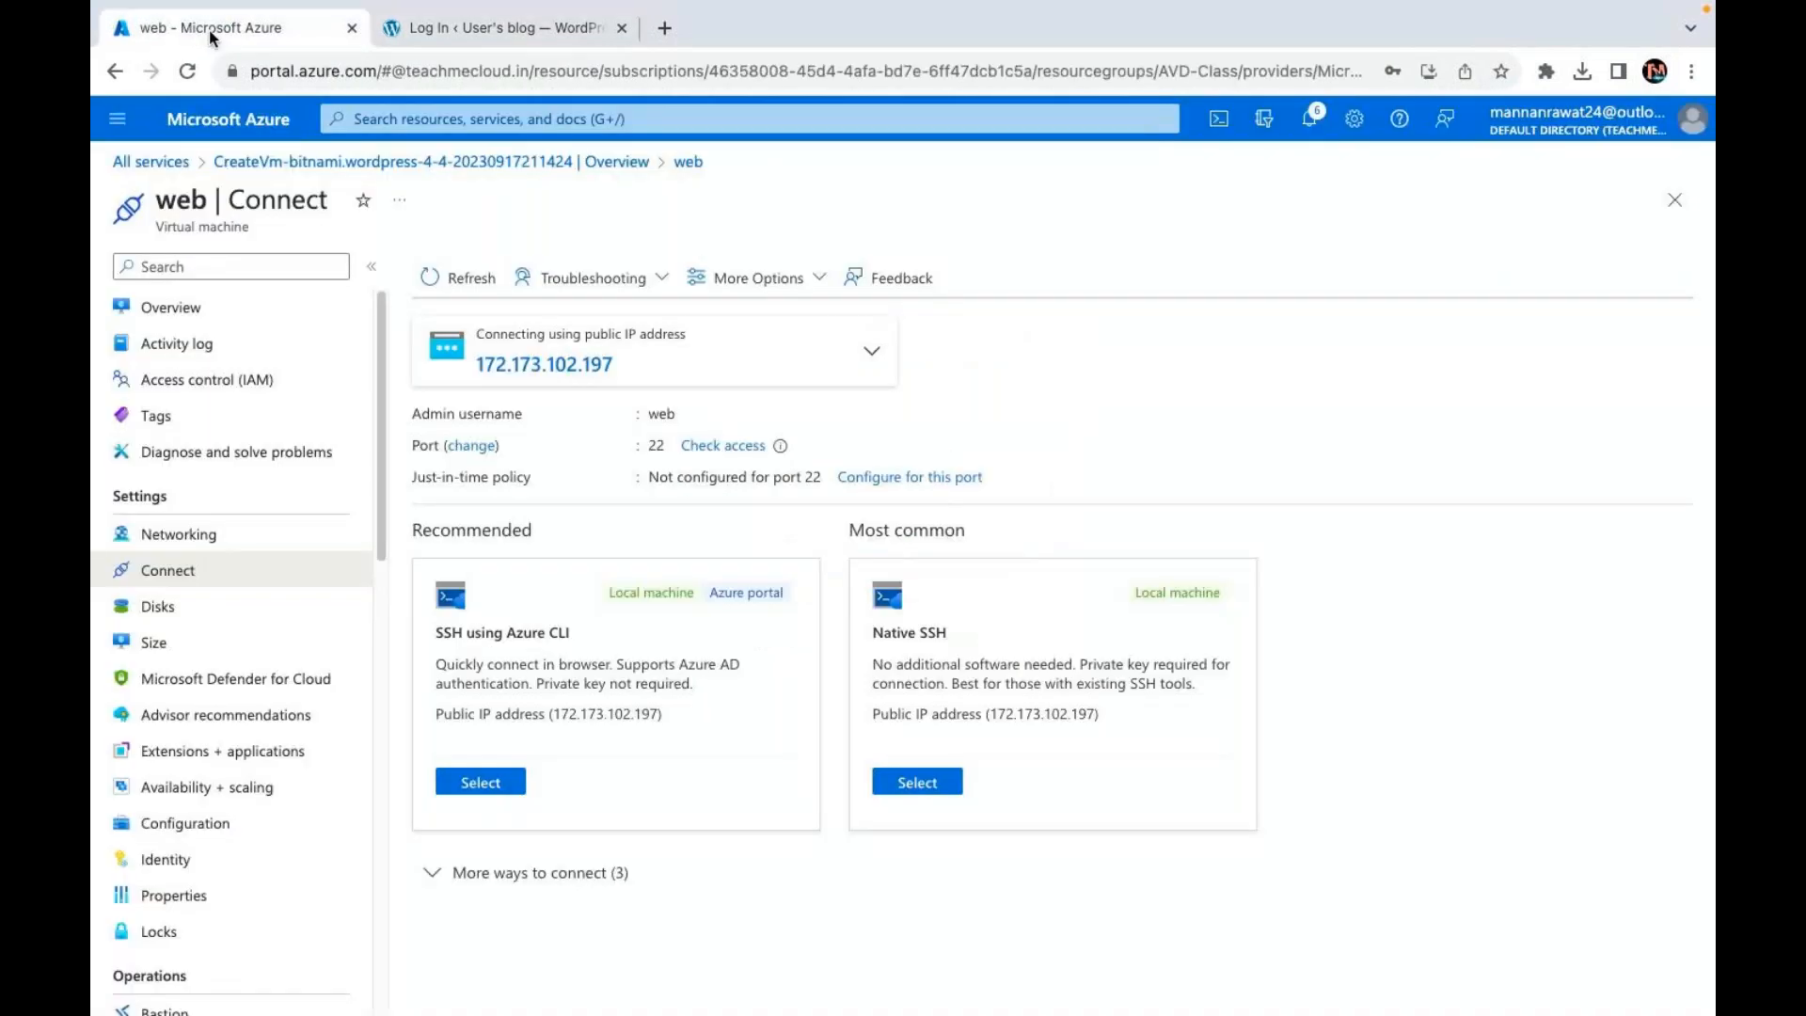
left_click(442, 293)
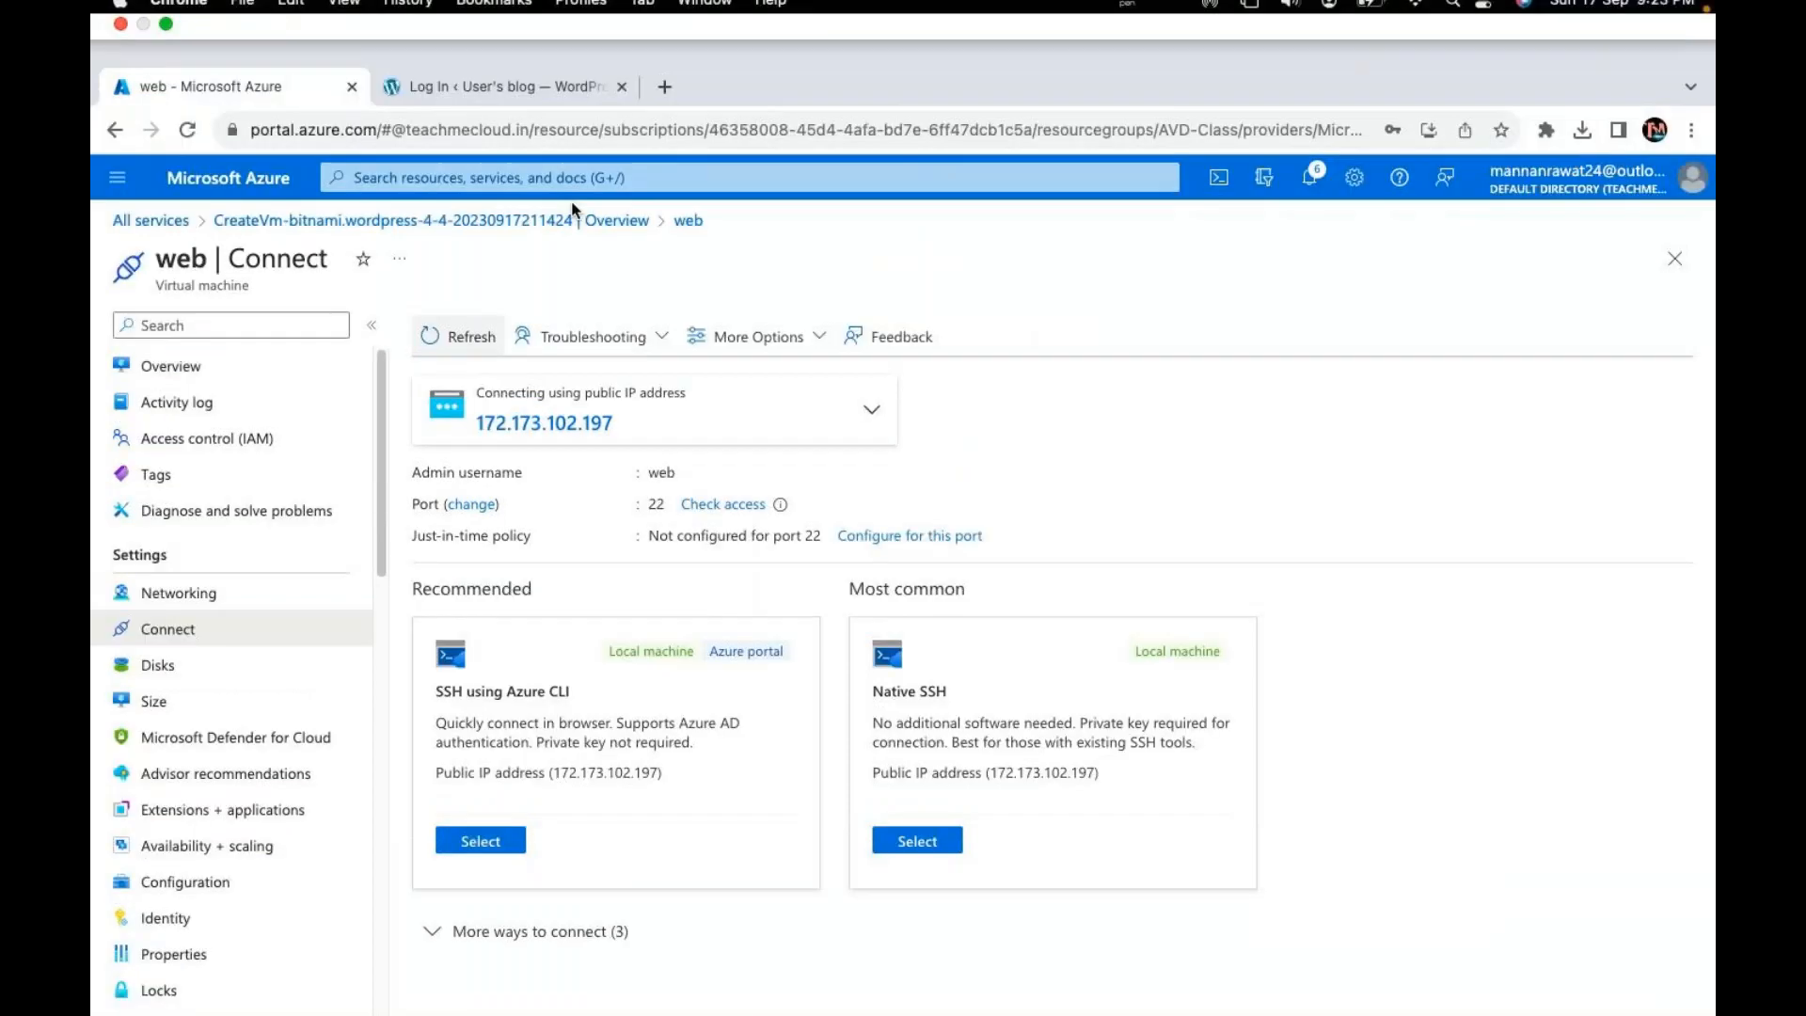
Step: Retry the WordPress login with a re-entered password, then close the login tab
left_click(381, 12)
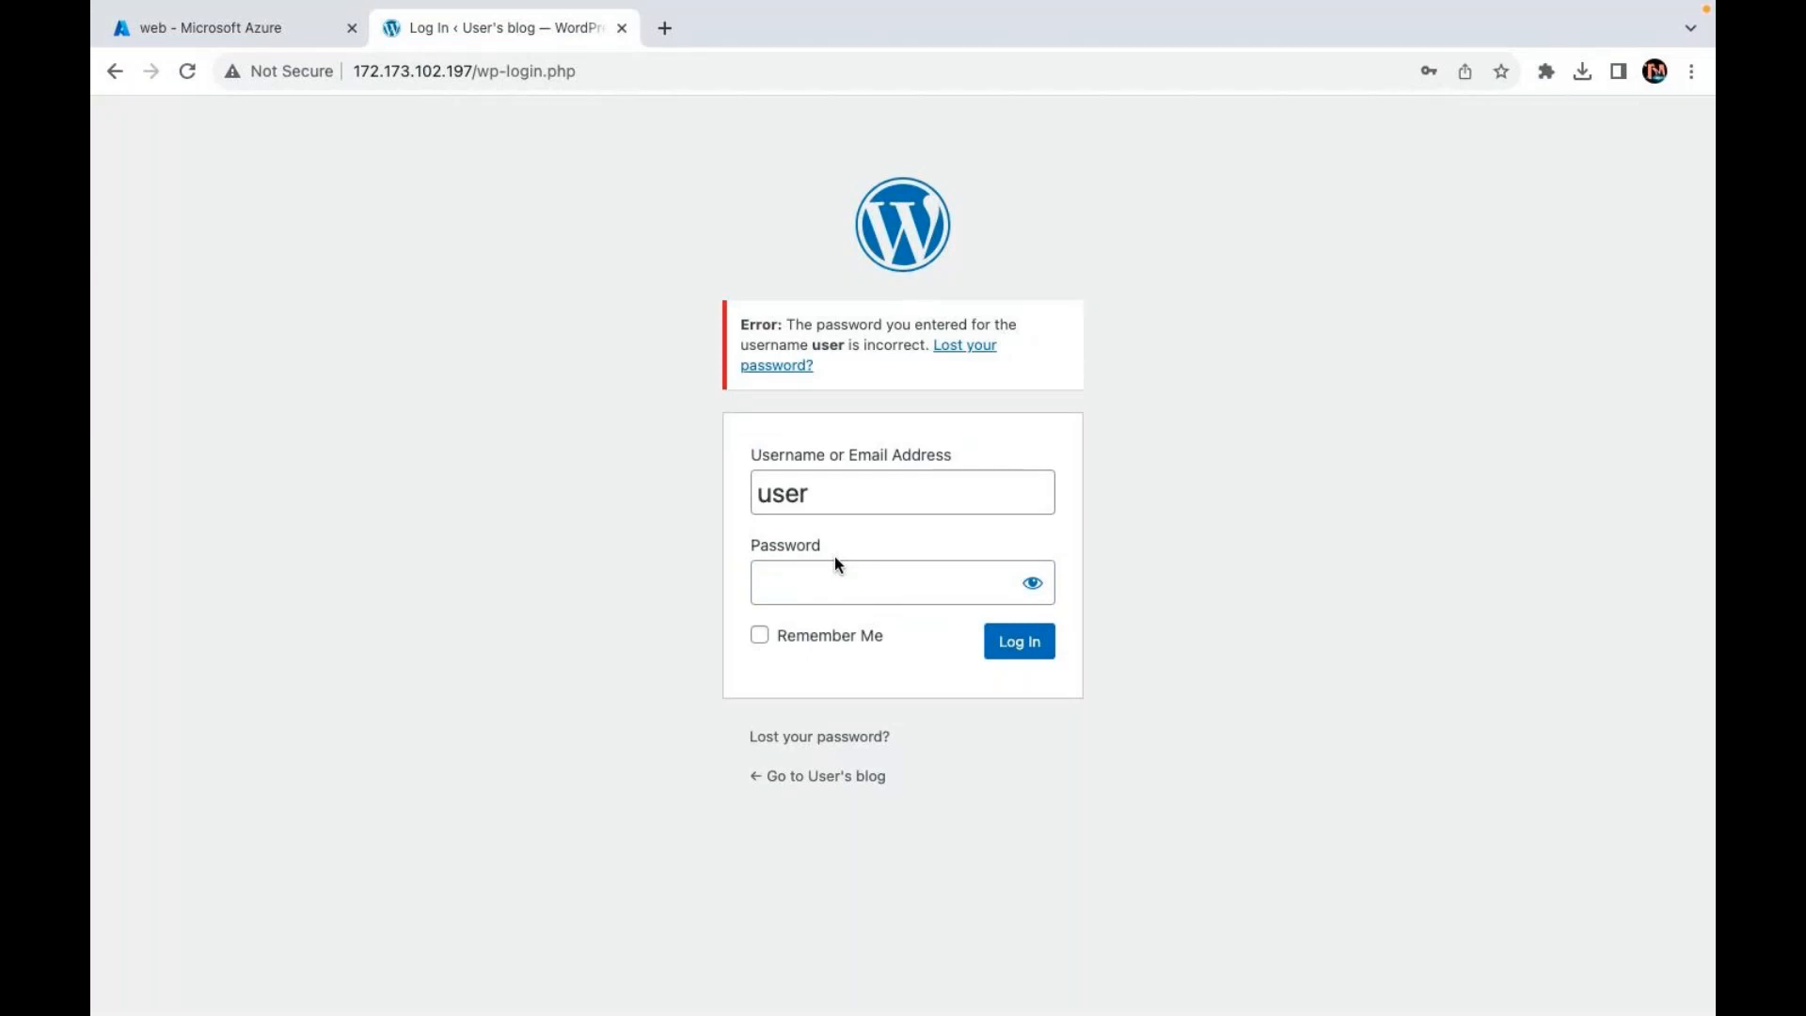
left_click(846, 592)
type("••••••••")
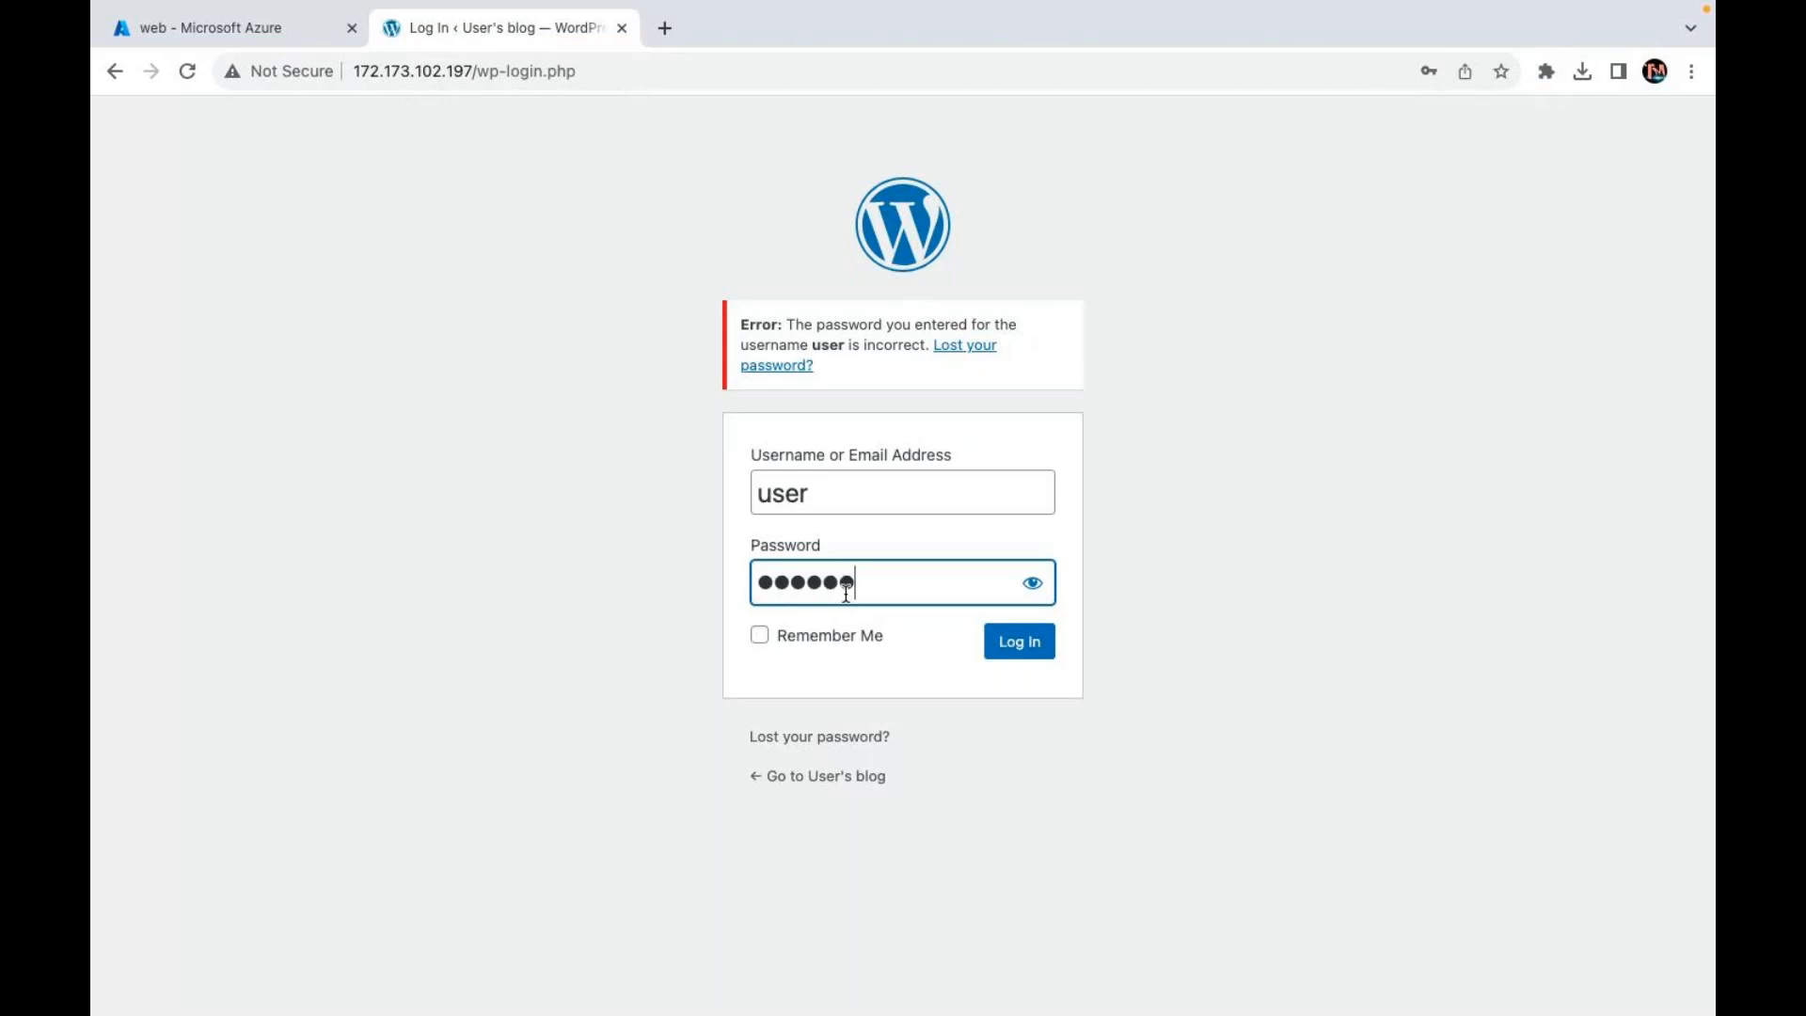
key("Return")
left_click(622, 29)
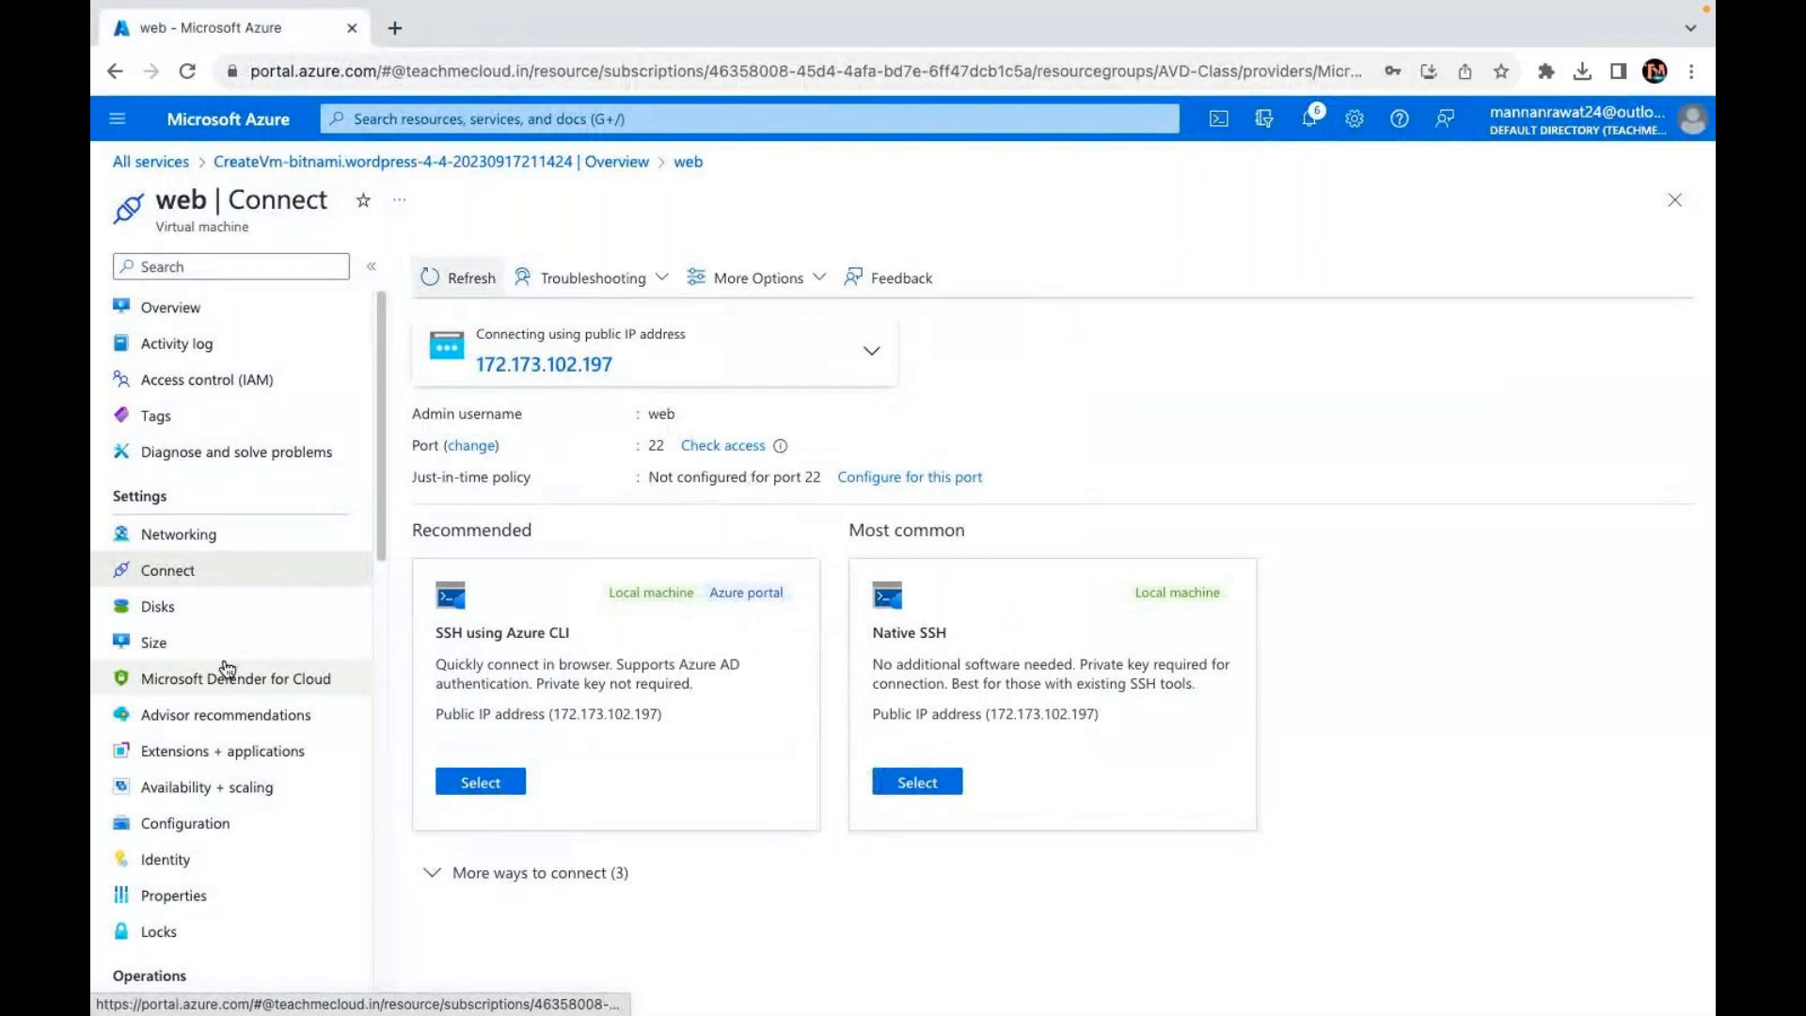
Step: Expand 'More ways to connect (3)' to list the Bastion, Remote desktop and Serial console options
key("ctrl+Left")
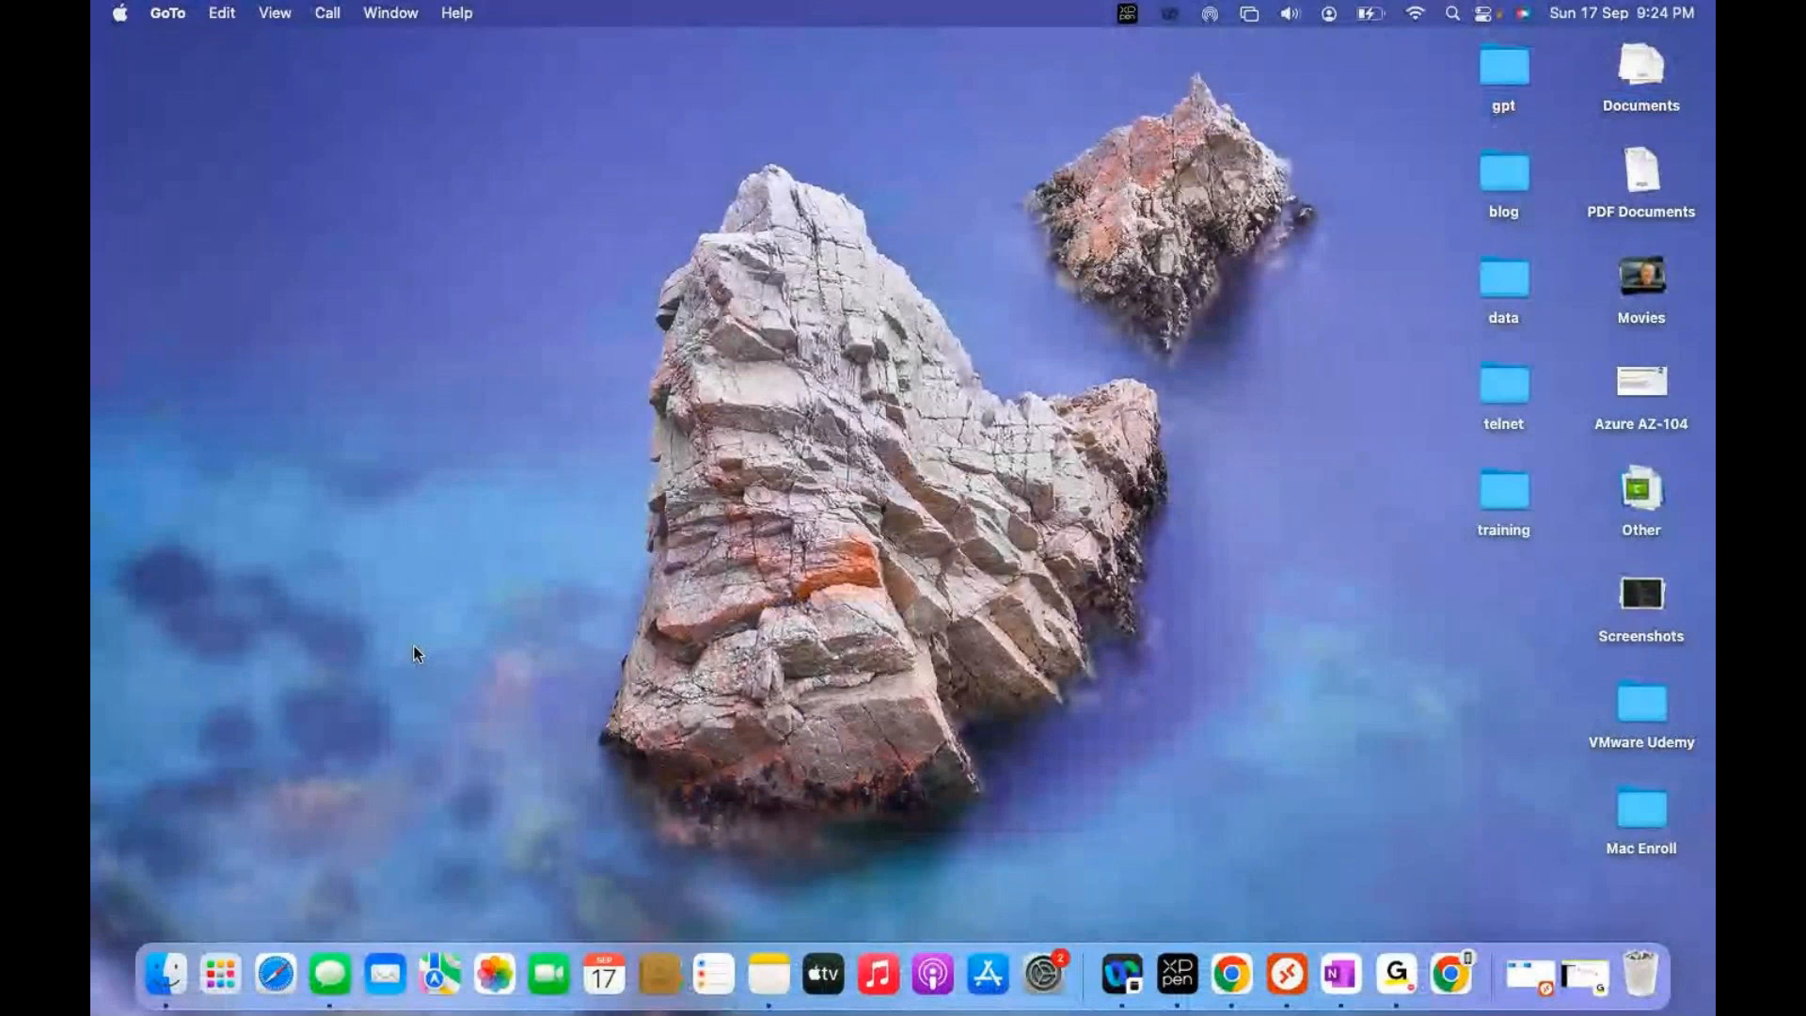
key("ctrl+Right")
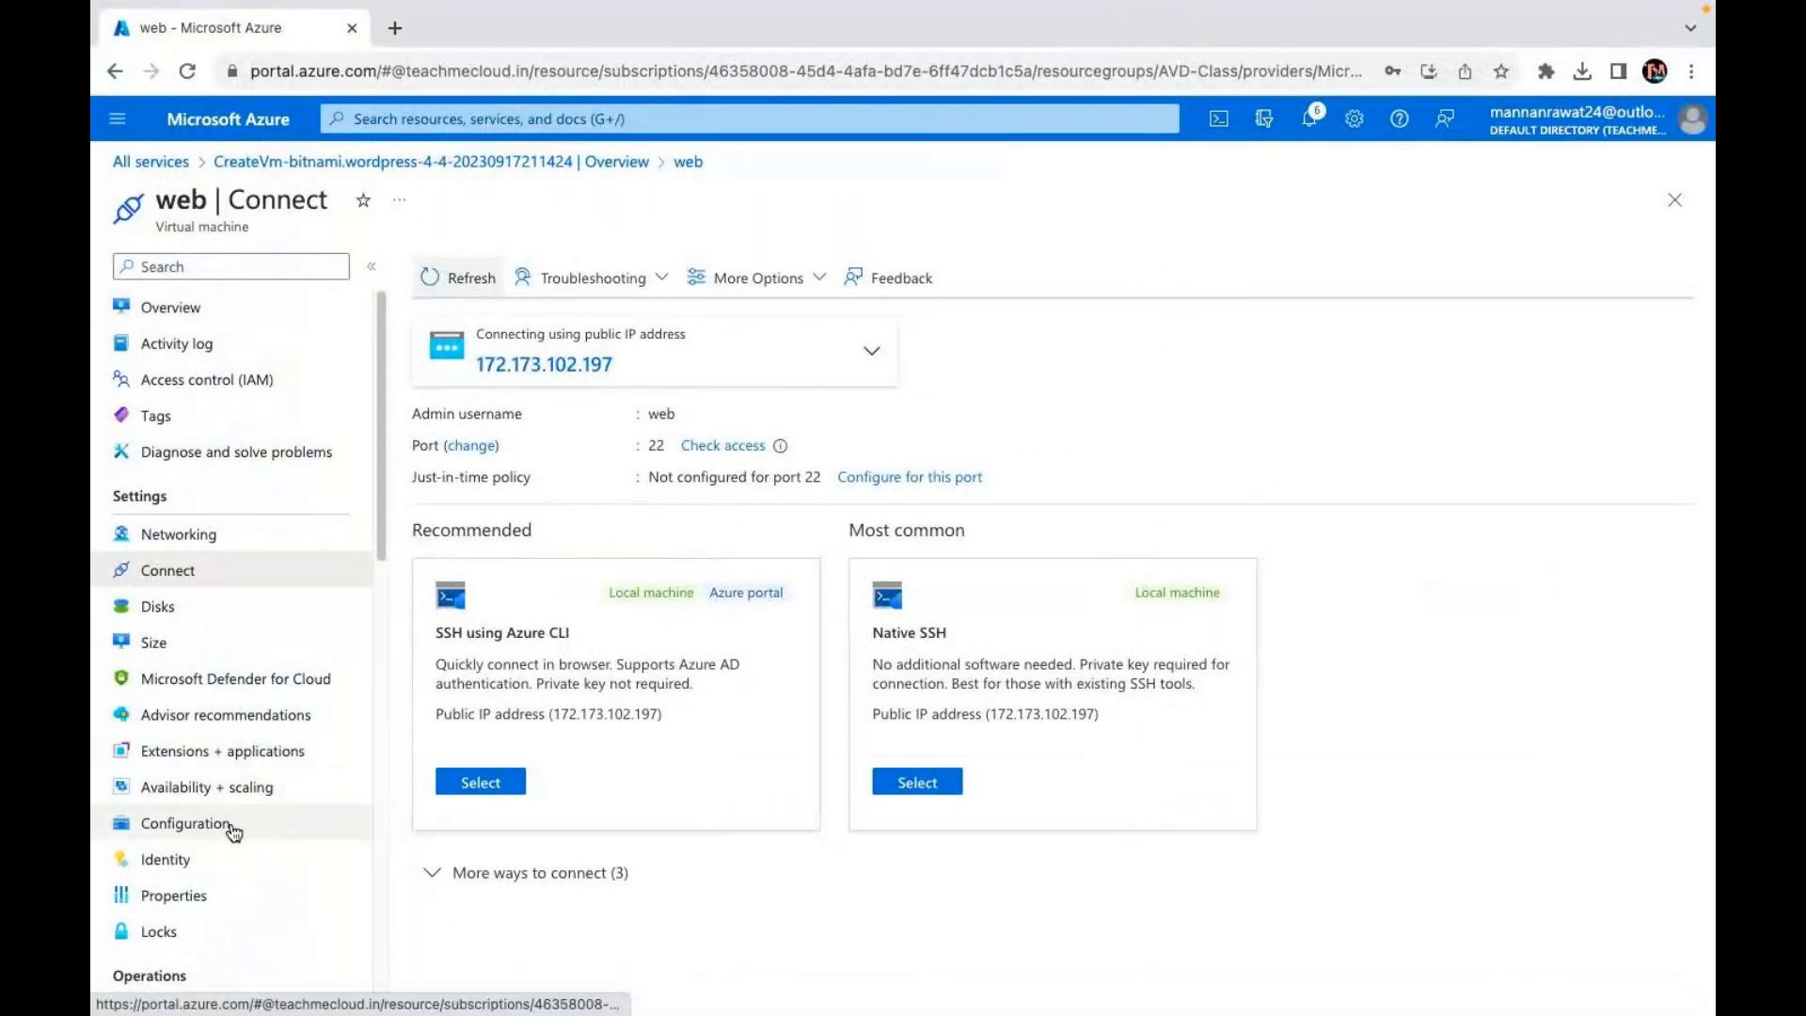
left_click(503, 874)
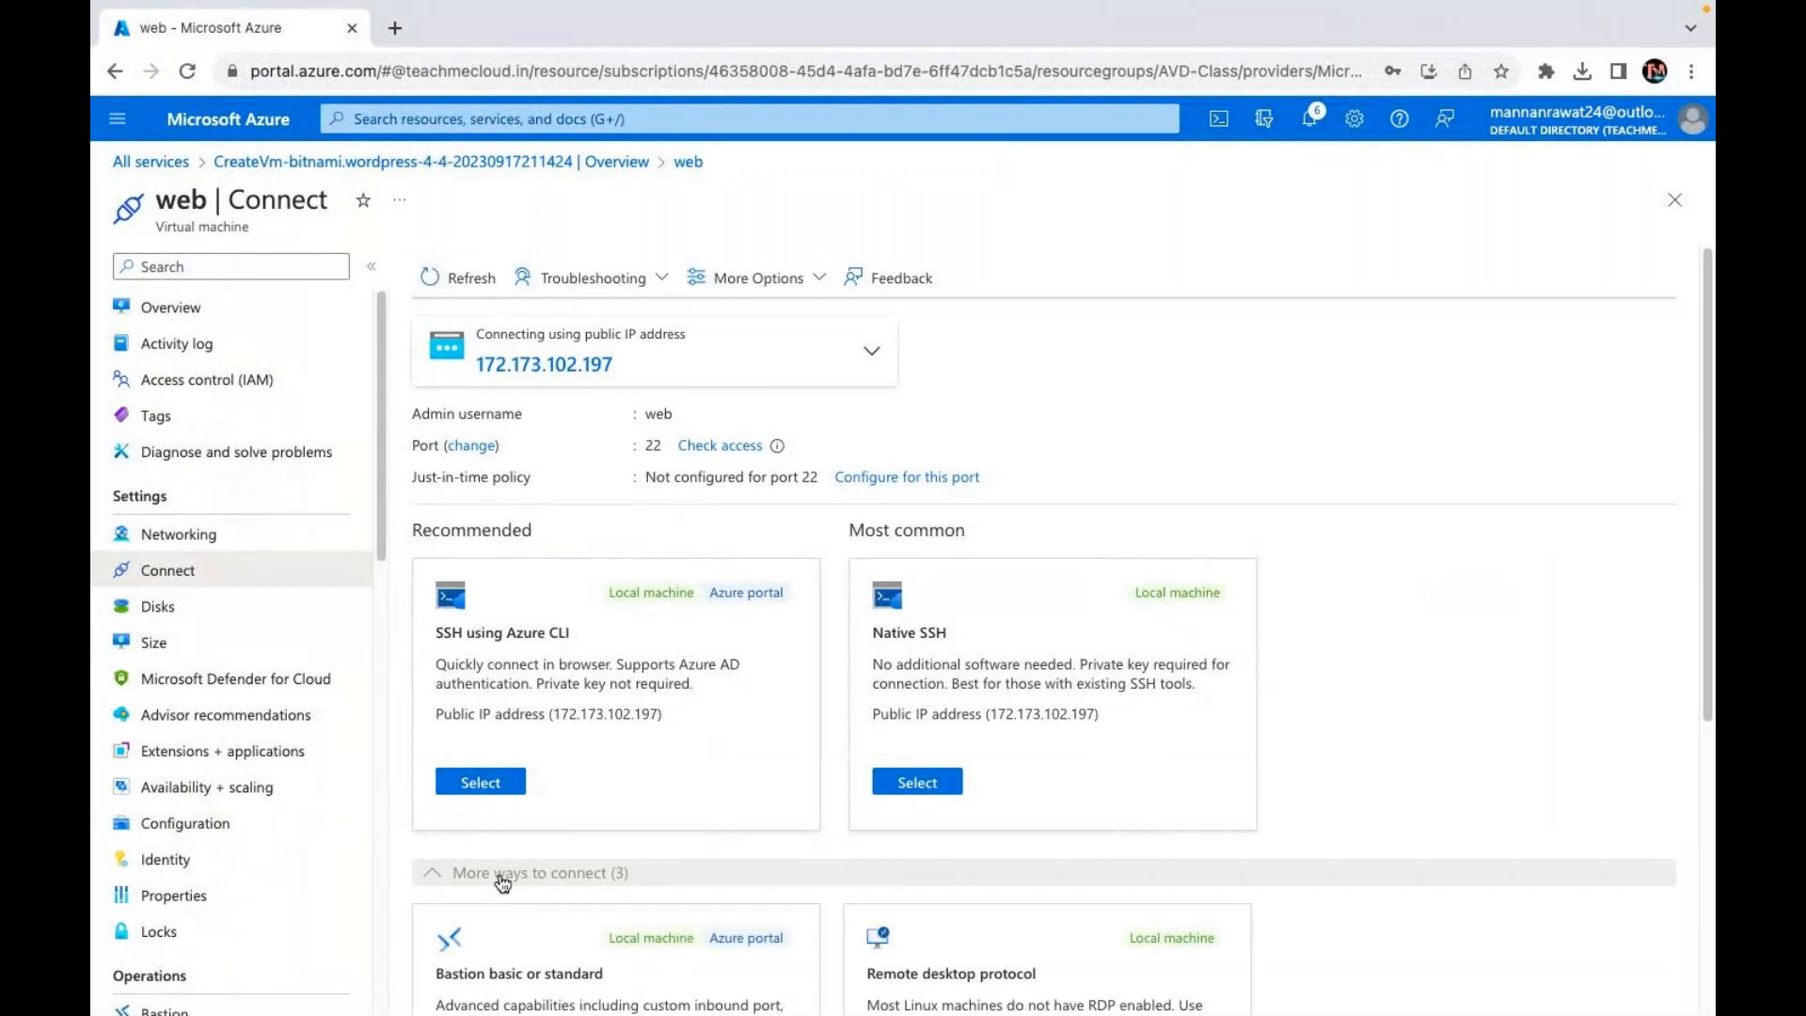
scroll(602, 806, "down", 5)
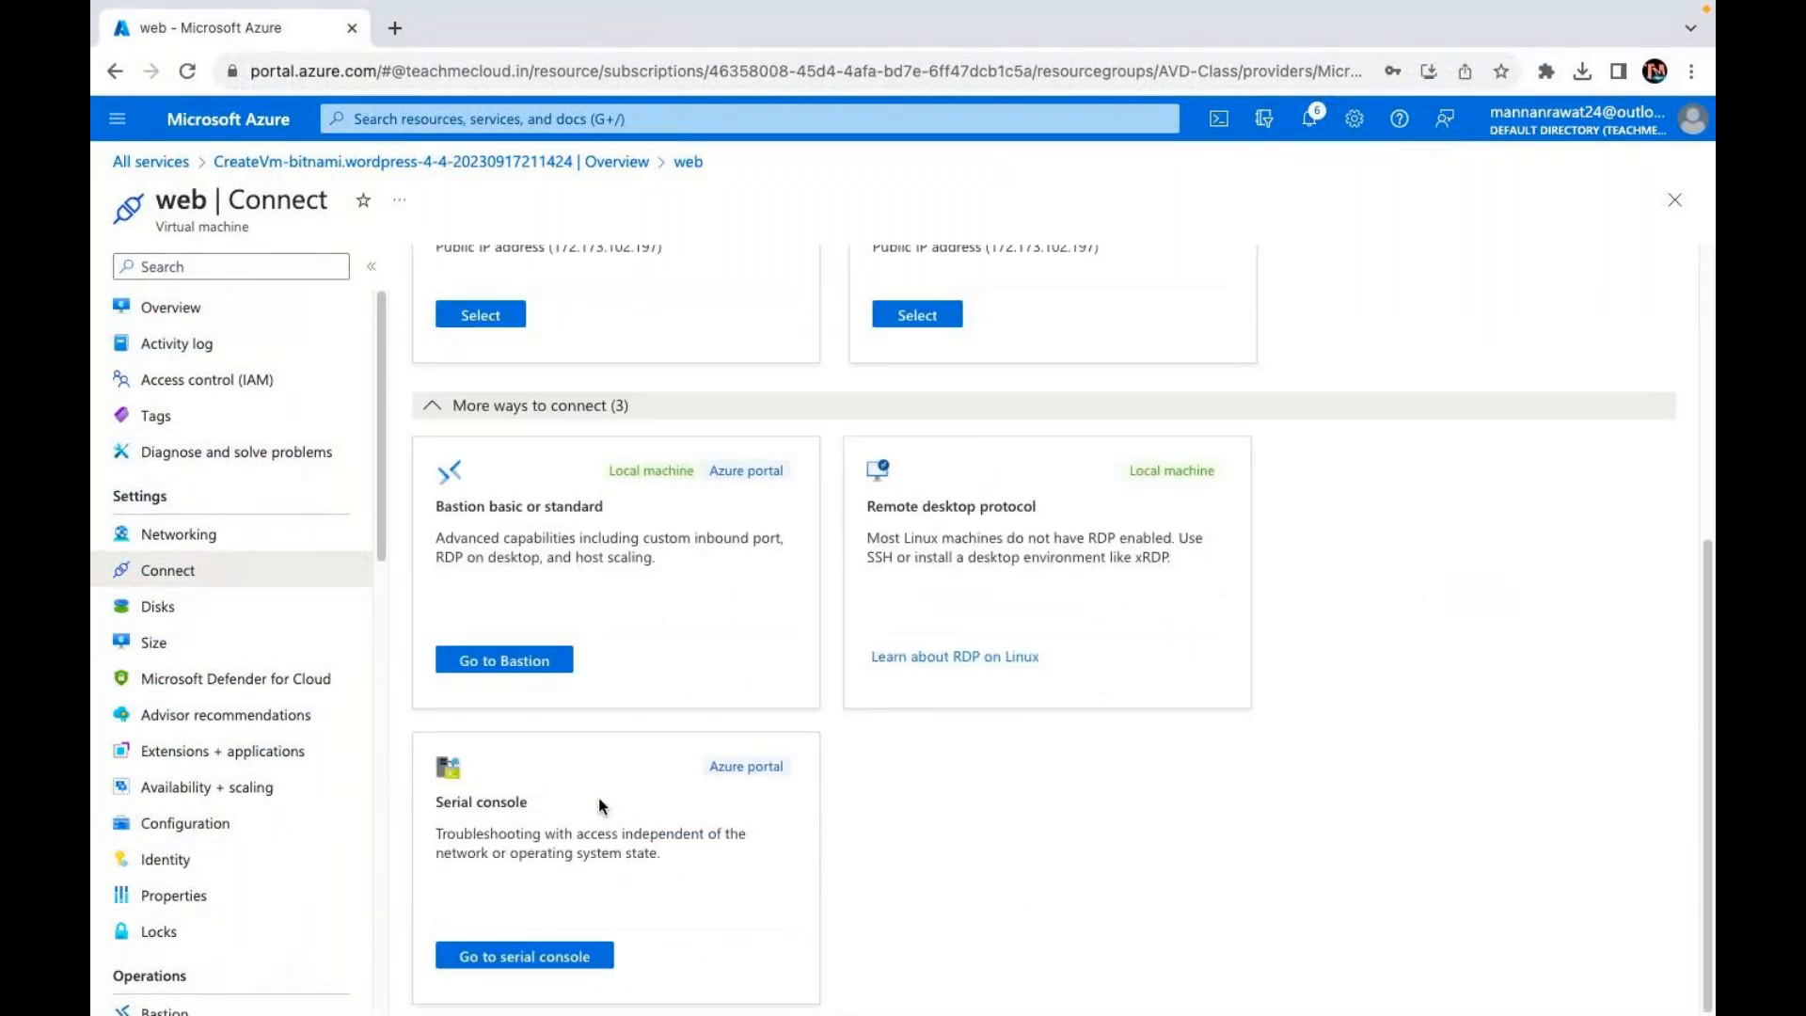
Step: Open the web VM's serial console and scroll the boot log to the Bitnami password line
left_click(534, 963)
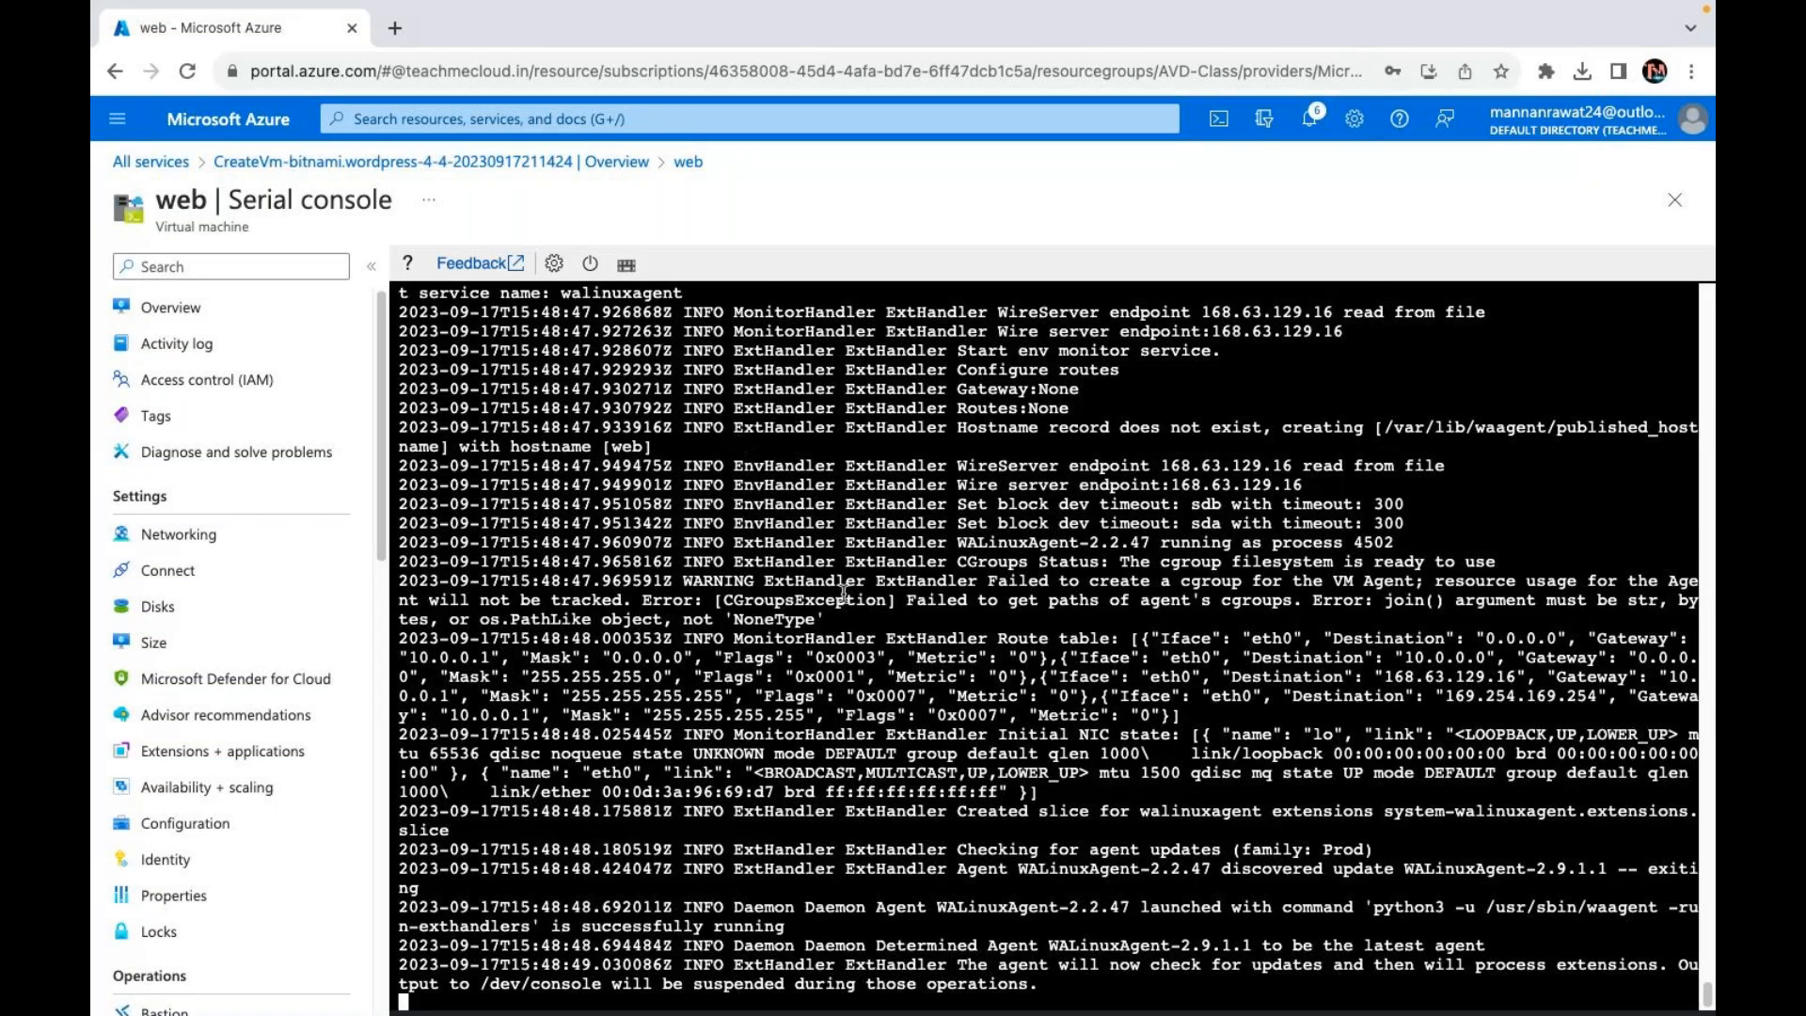
scroll(844, 593, "up", 2)
scroll(843, 593, "up", 4)
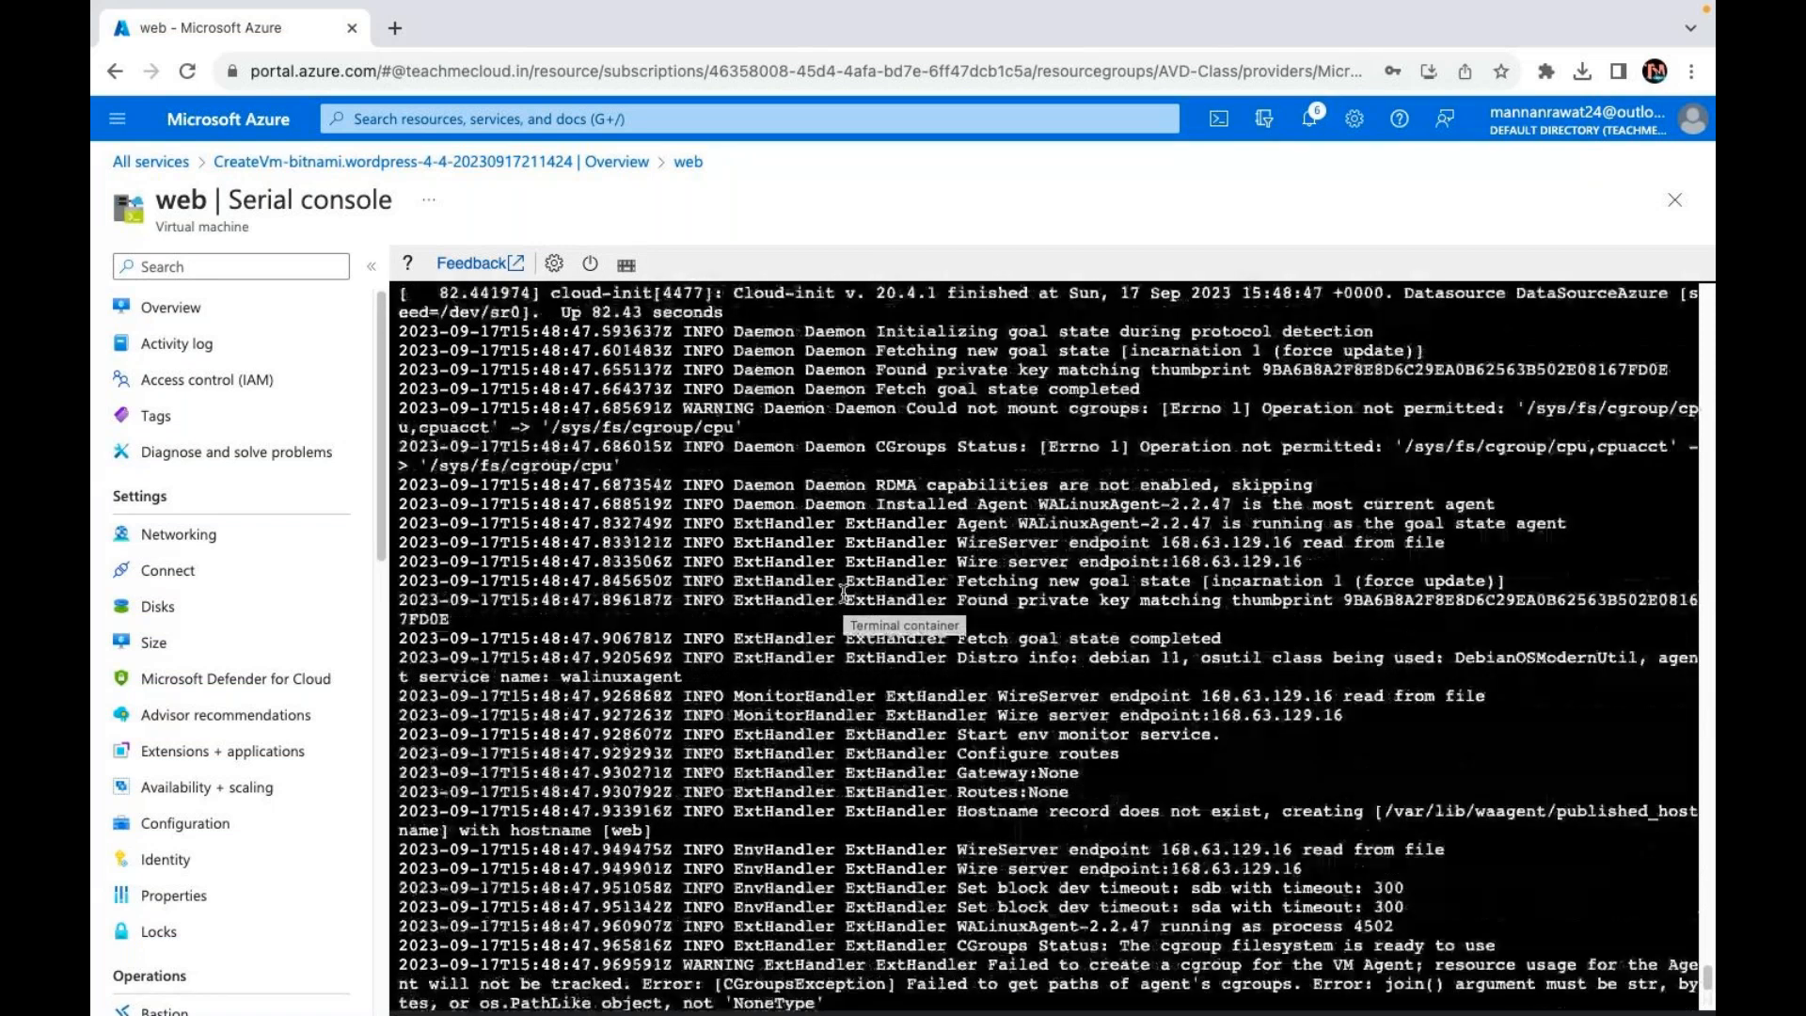
scroll(844, 593, "up", 2)
scroll(843, 592, "up", 2)
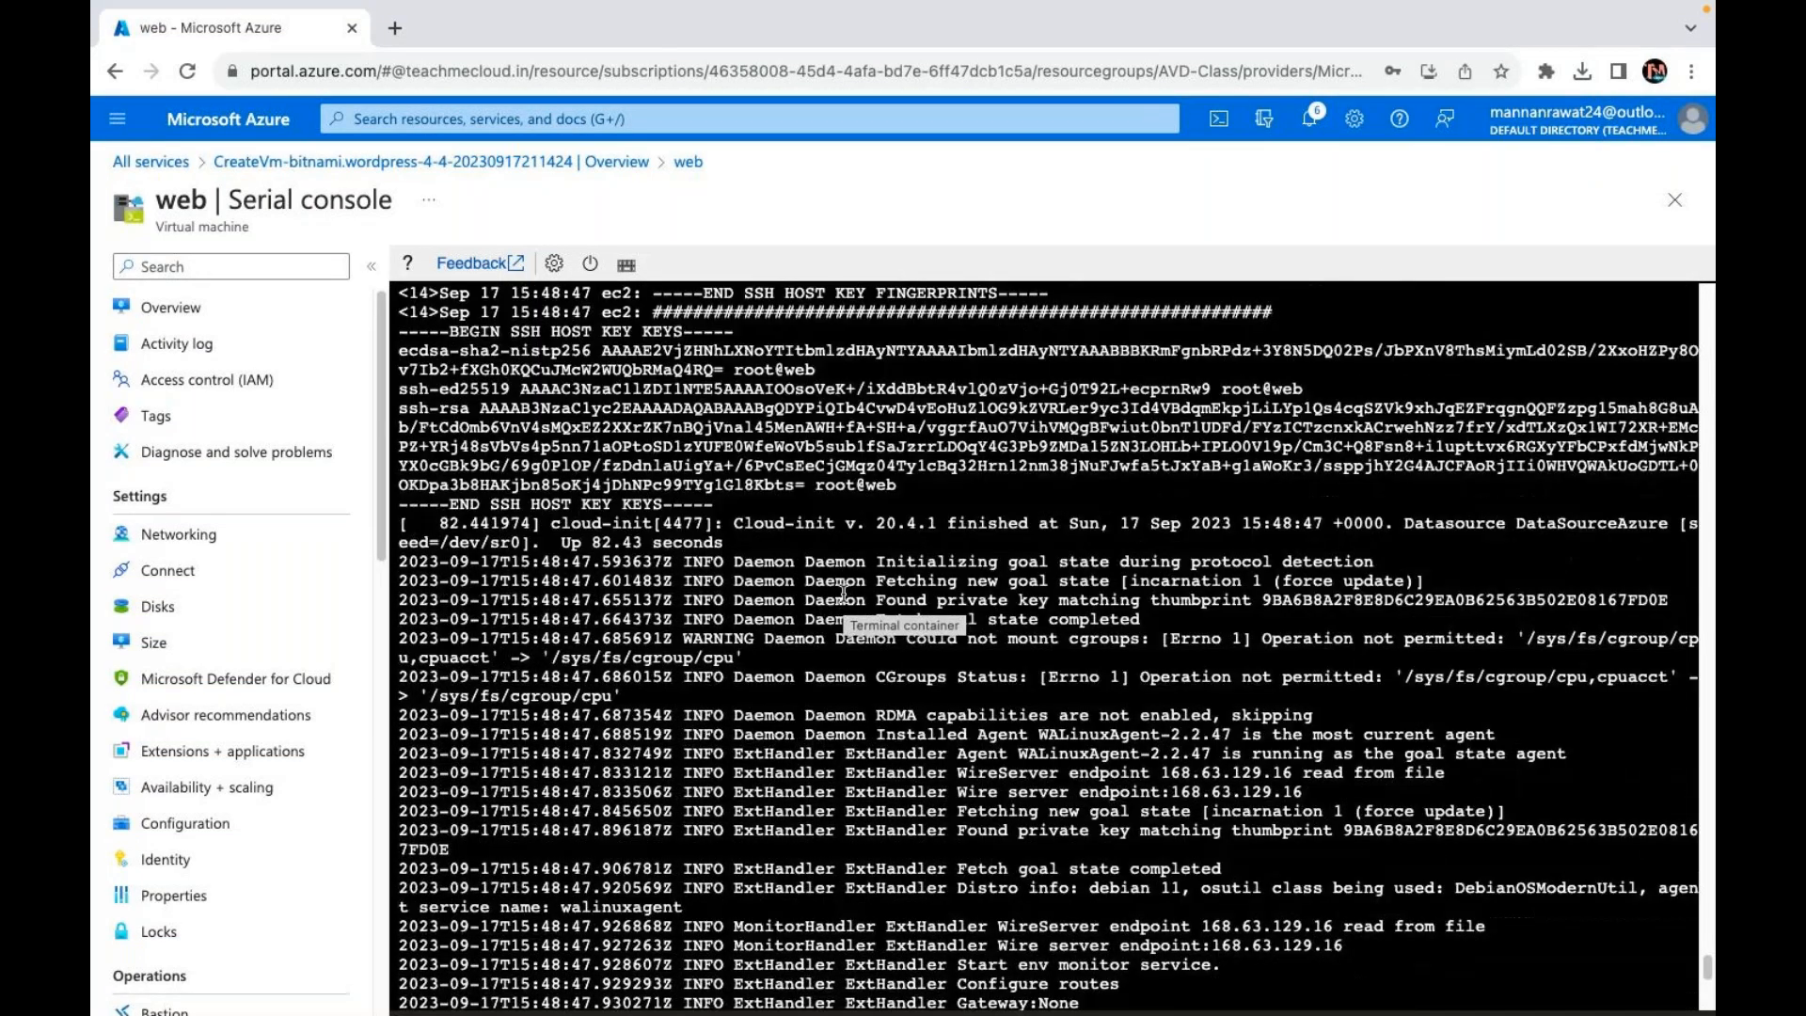
scroll(844, 593, "up", 10)
scroll(885, 648, "down", 1)
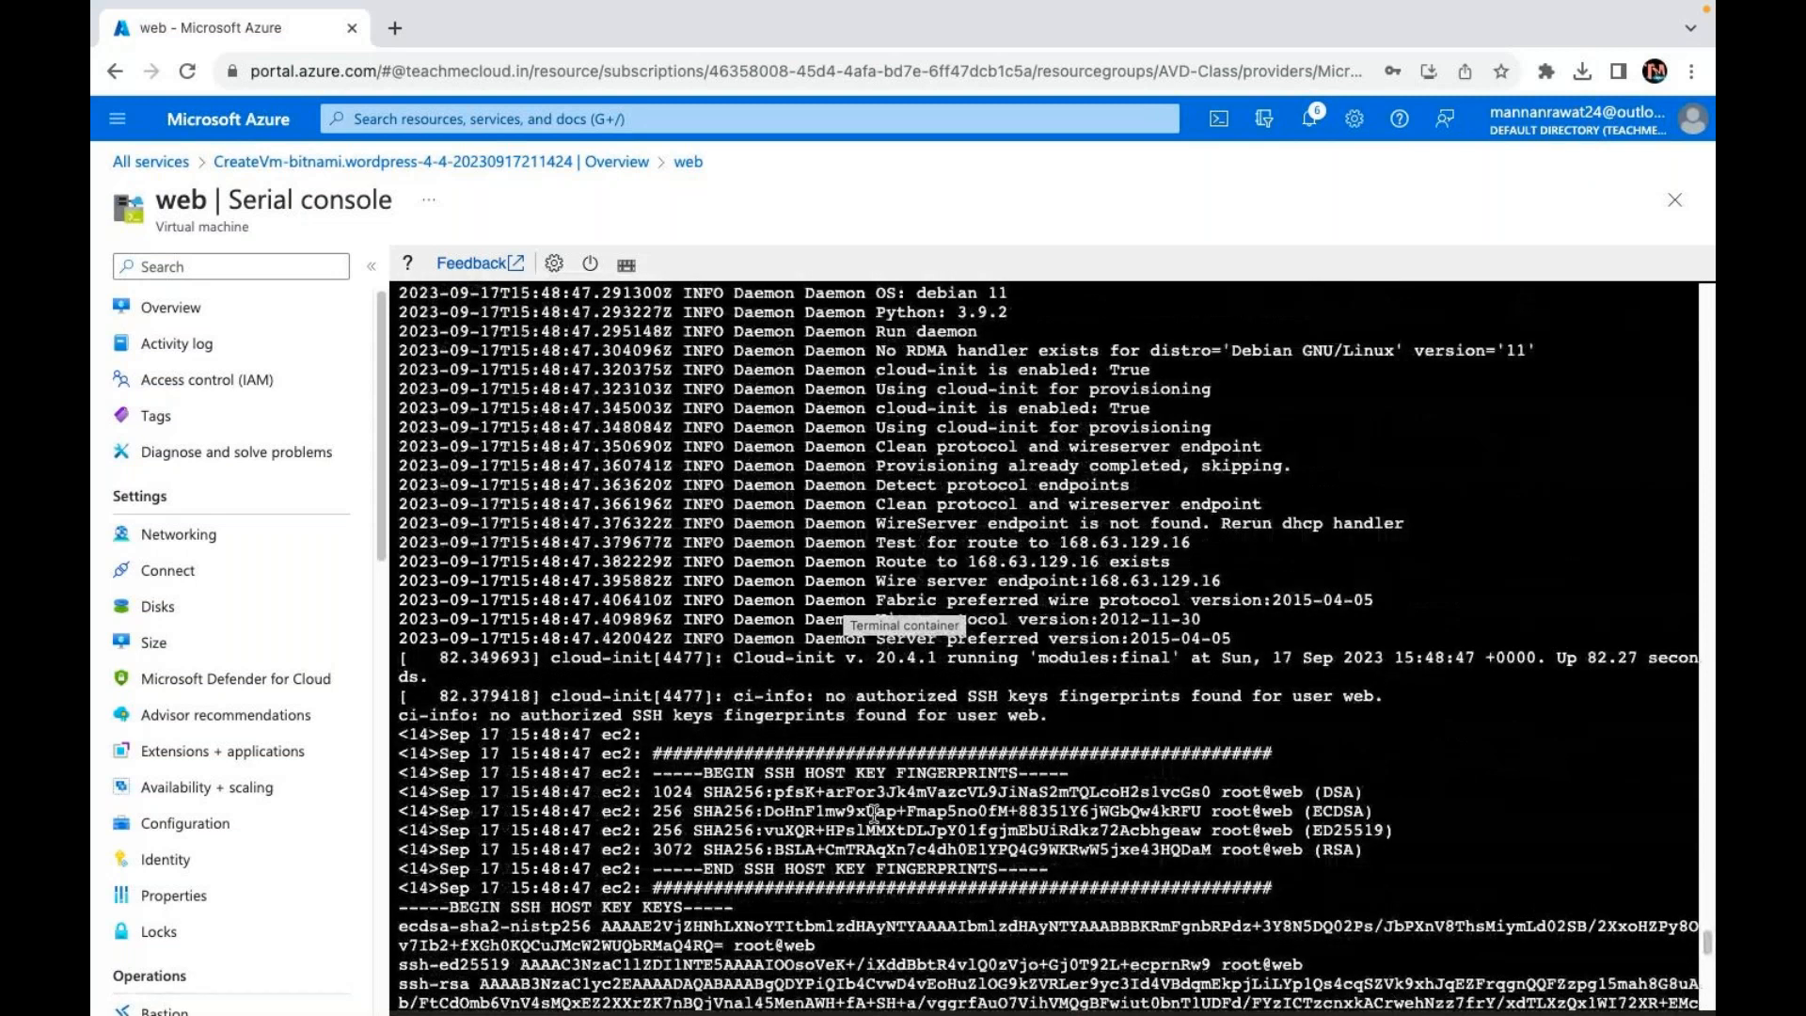
scroll(1037, 858, "up", 10)
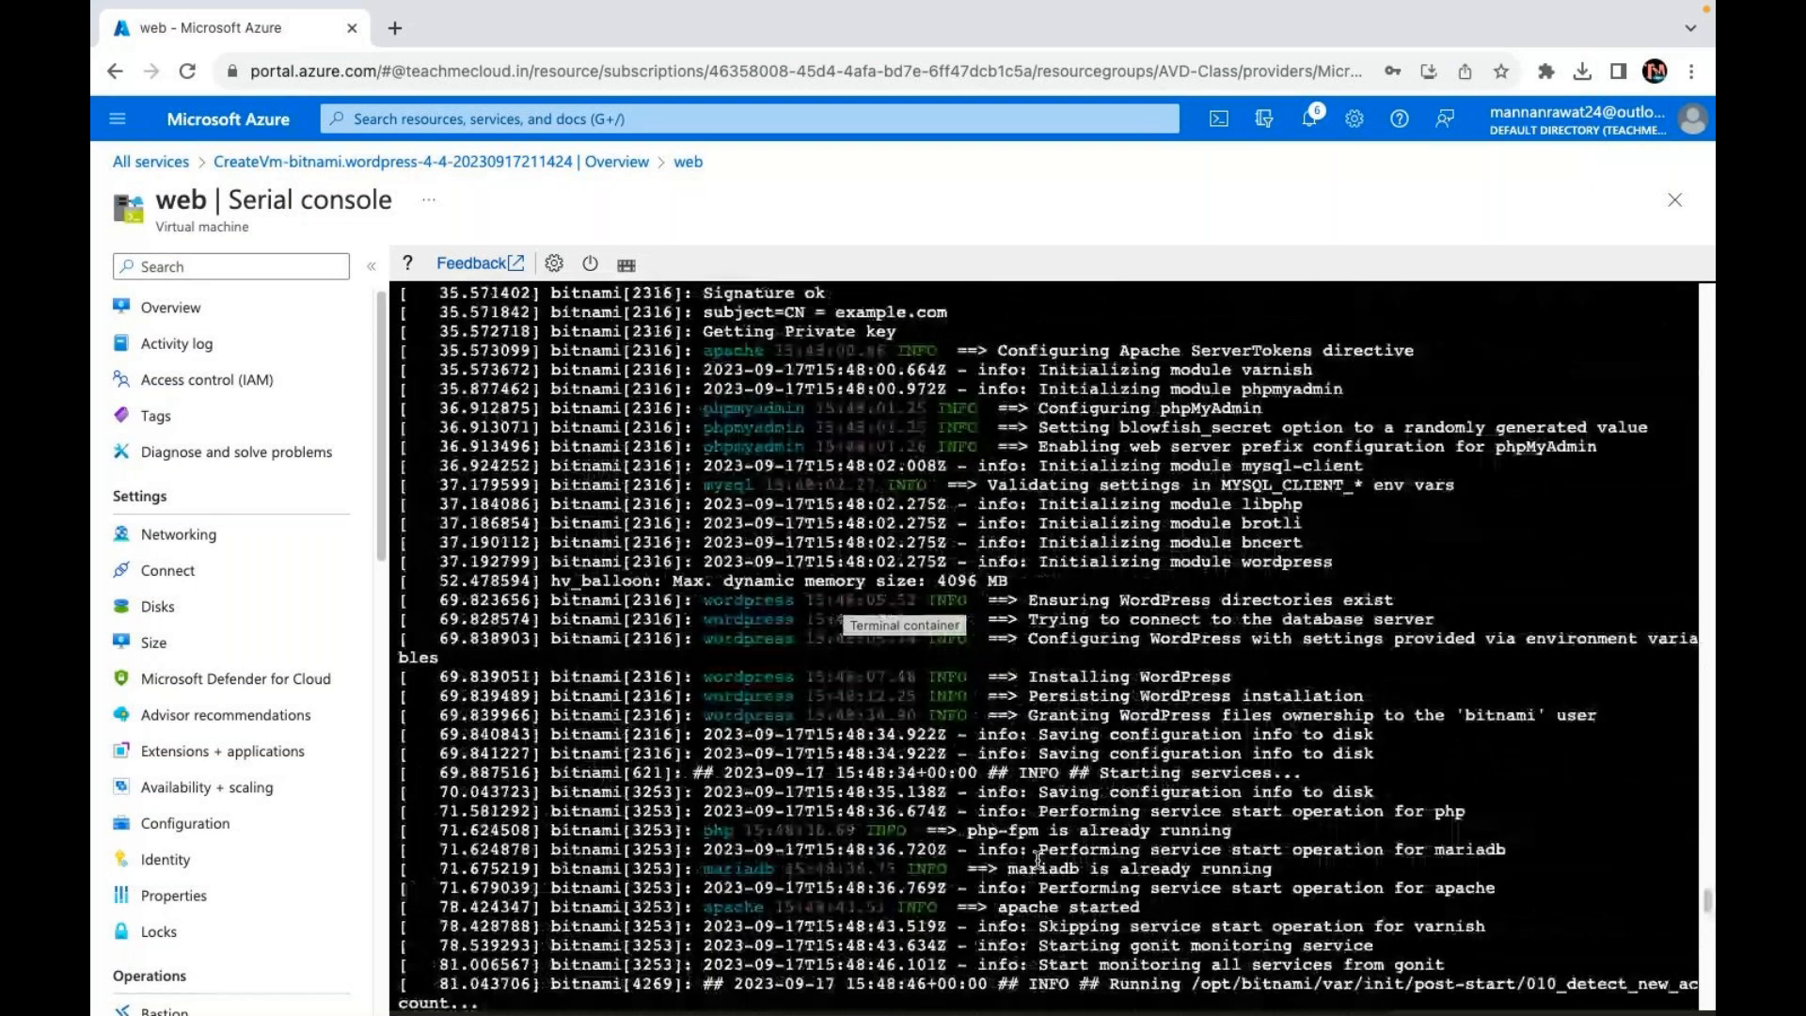
scroll(1038, 857, "up", 4)
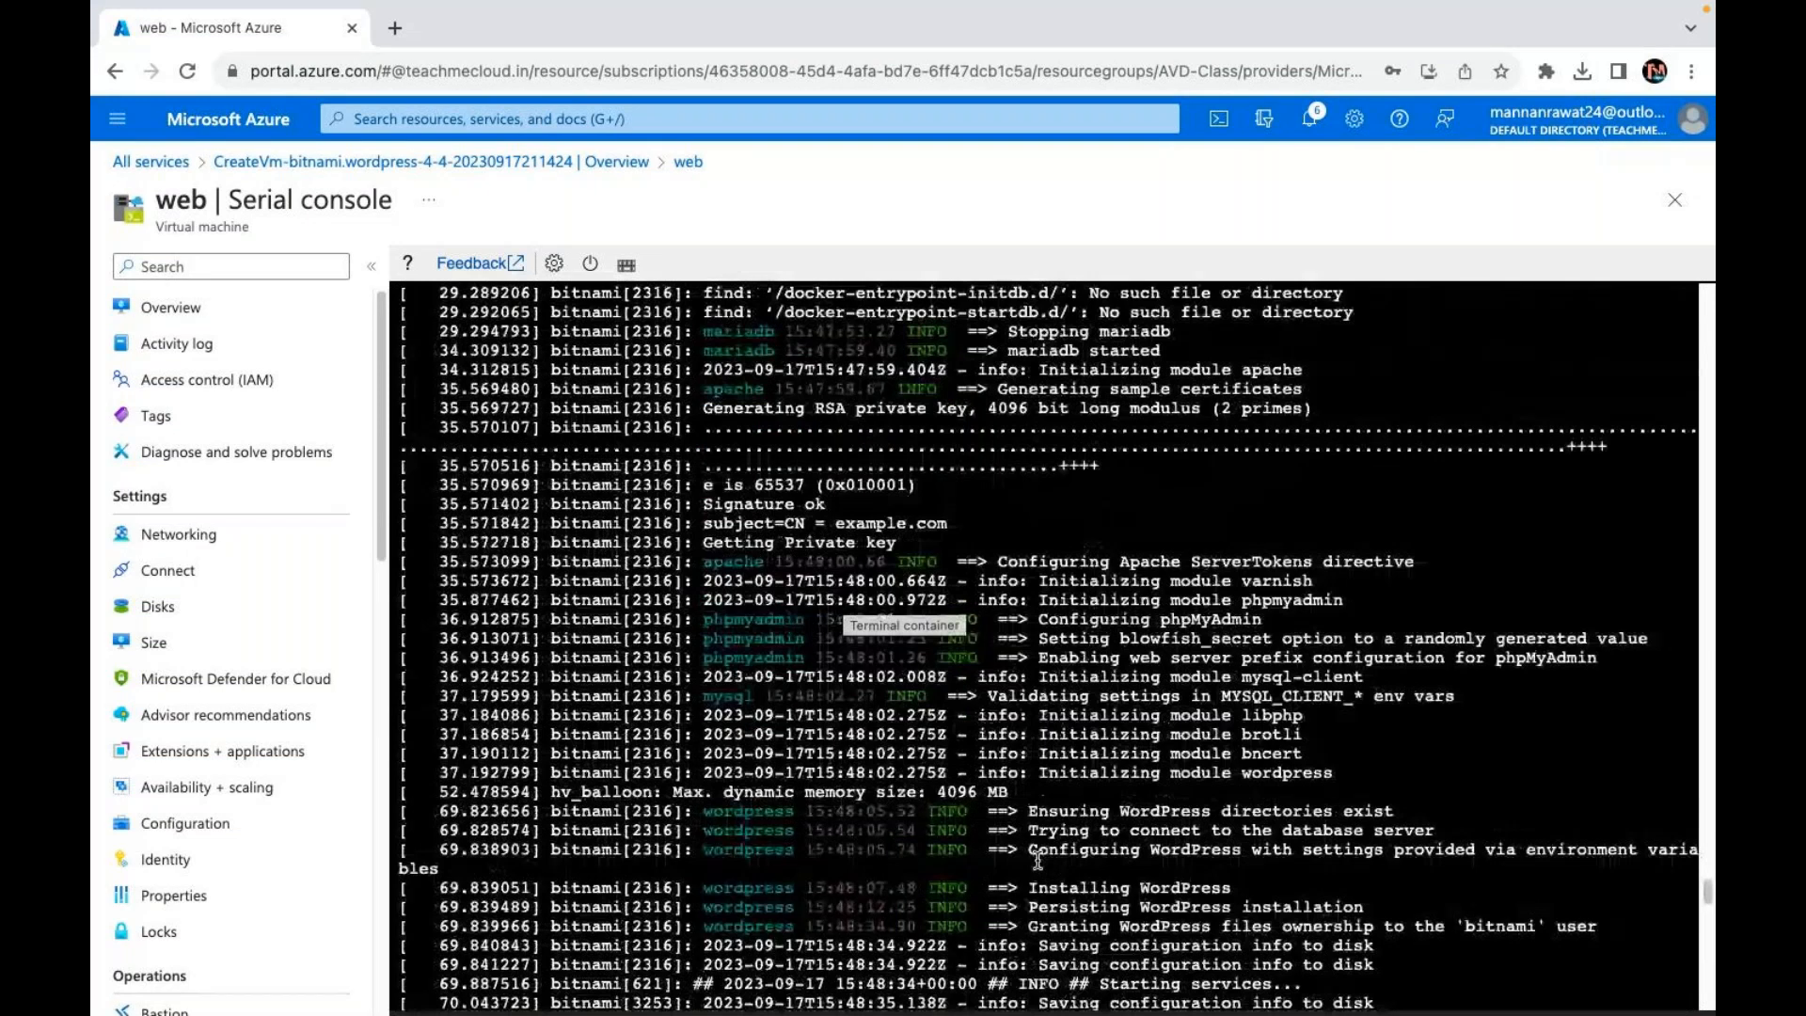
scroll(1037, 857, "up", 12)
scroll(1037, 858, "up", 11)
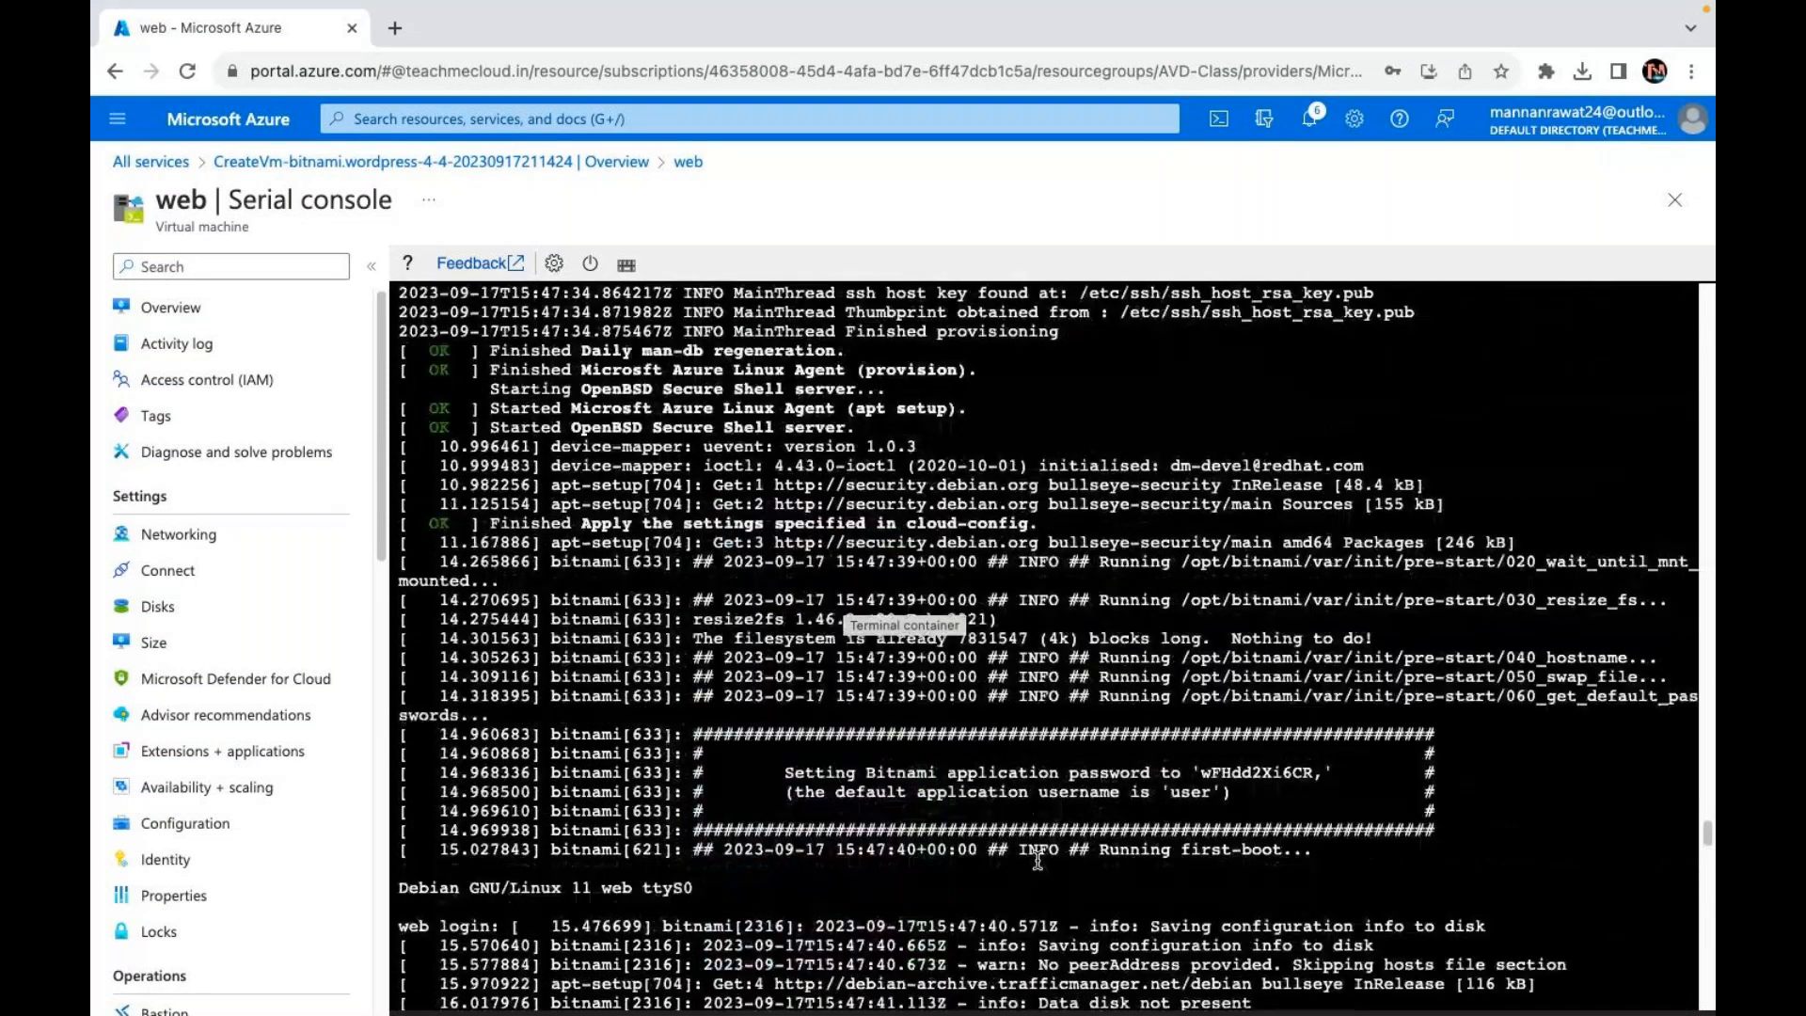
scroll(1037, 858, "down", 2)
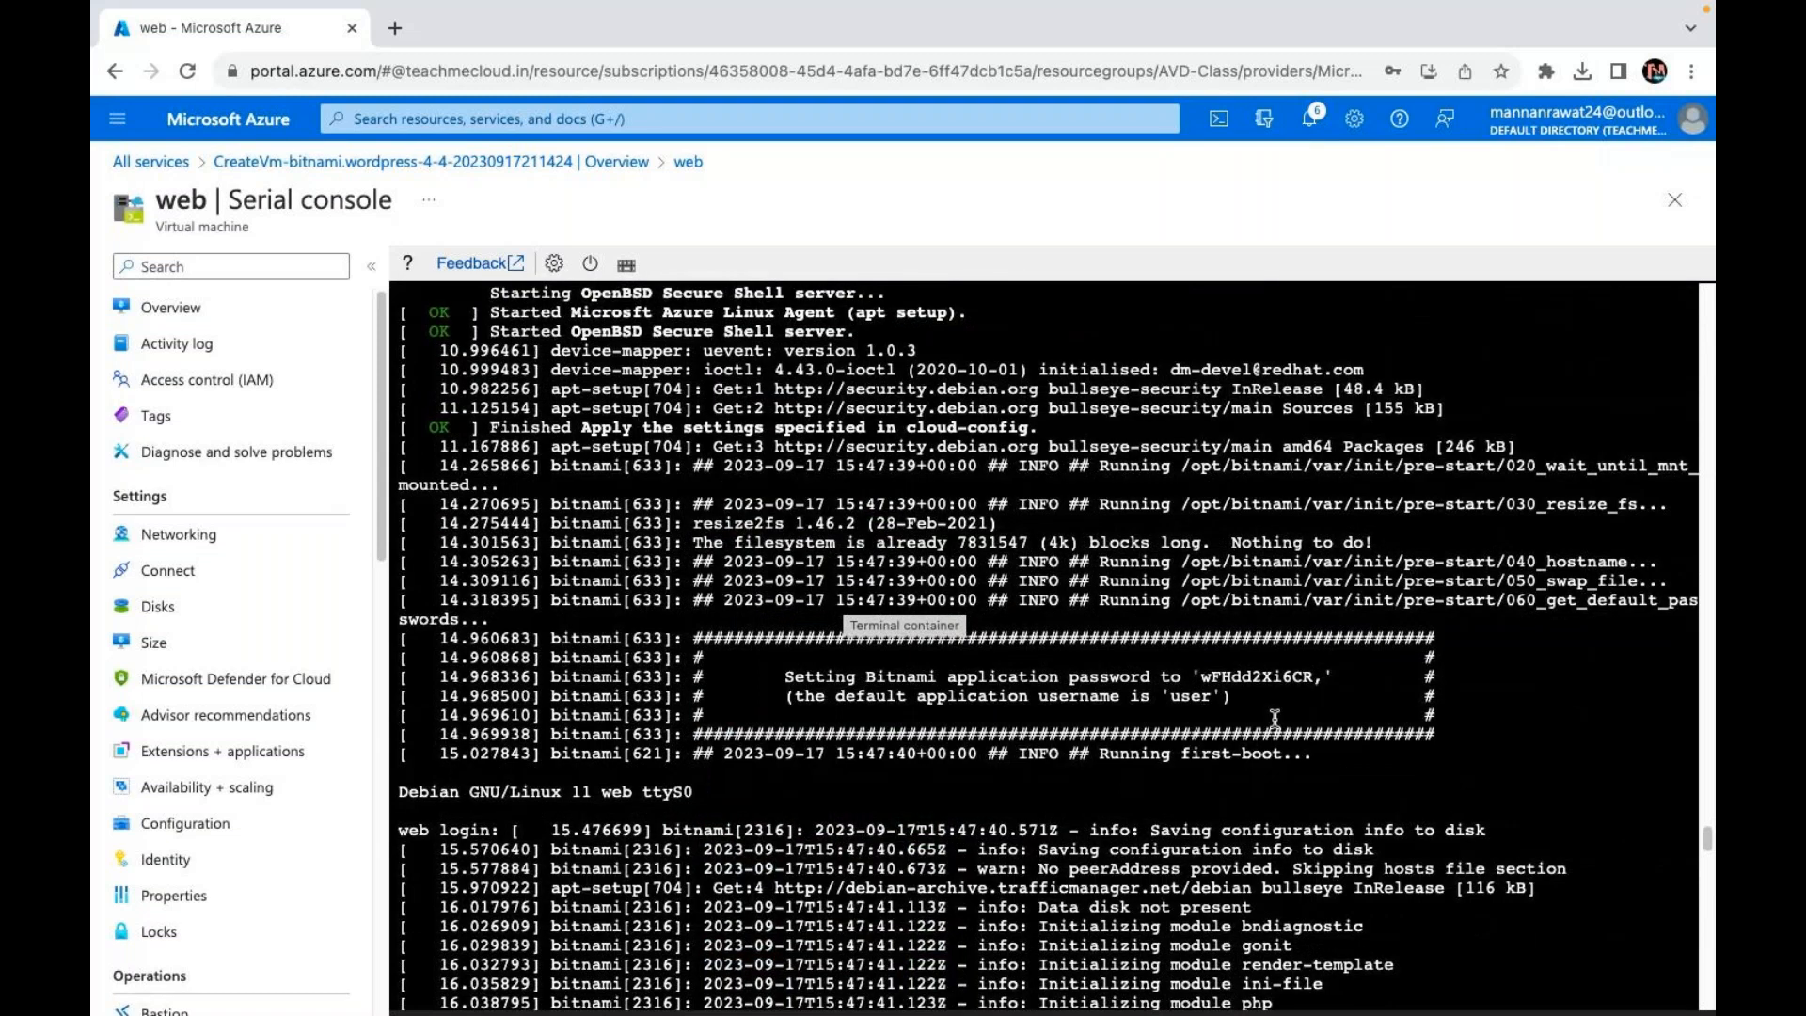
Step: Copy the Bitnami application password from the log and switch to OneNote
left_click_drag(1202, 675, 1322, 677)
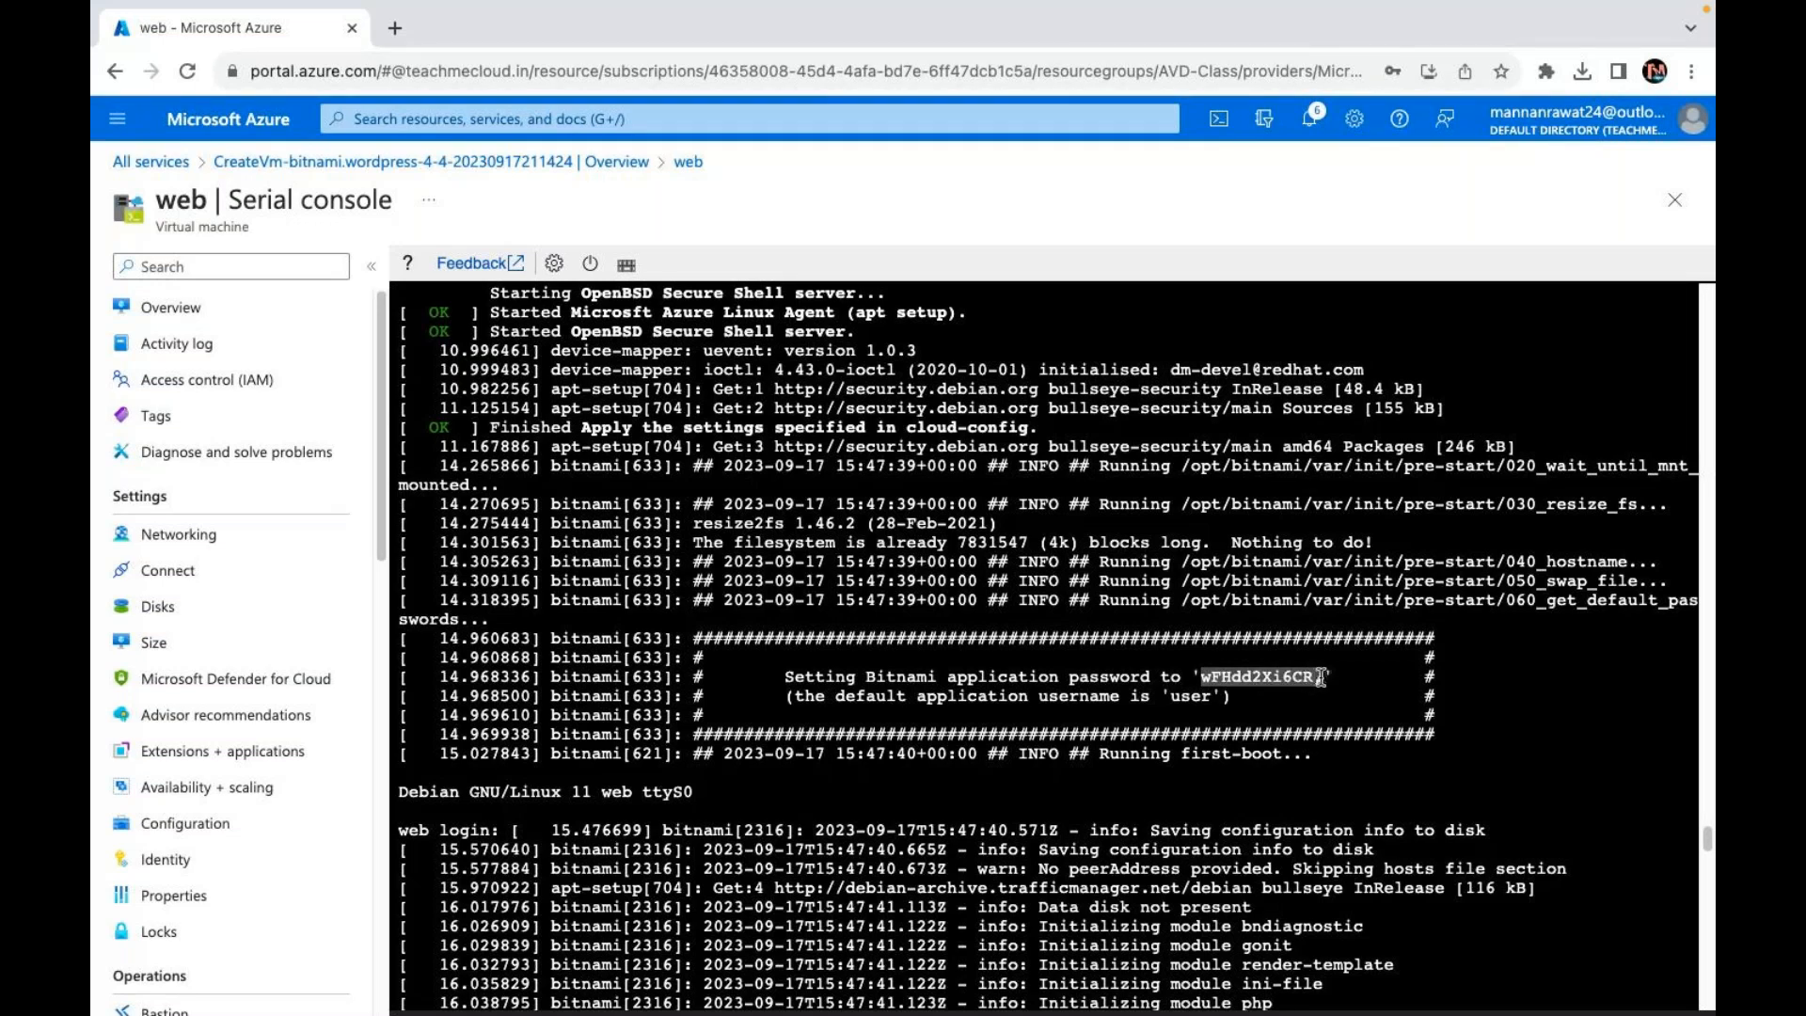
right_click(1321, 677)
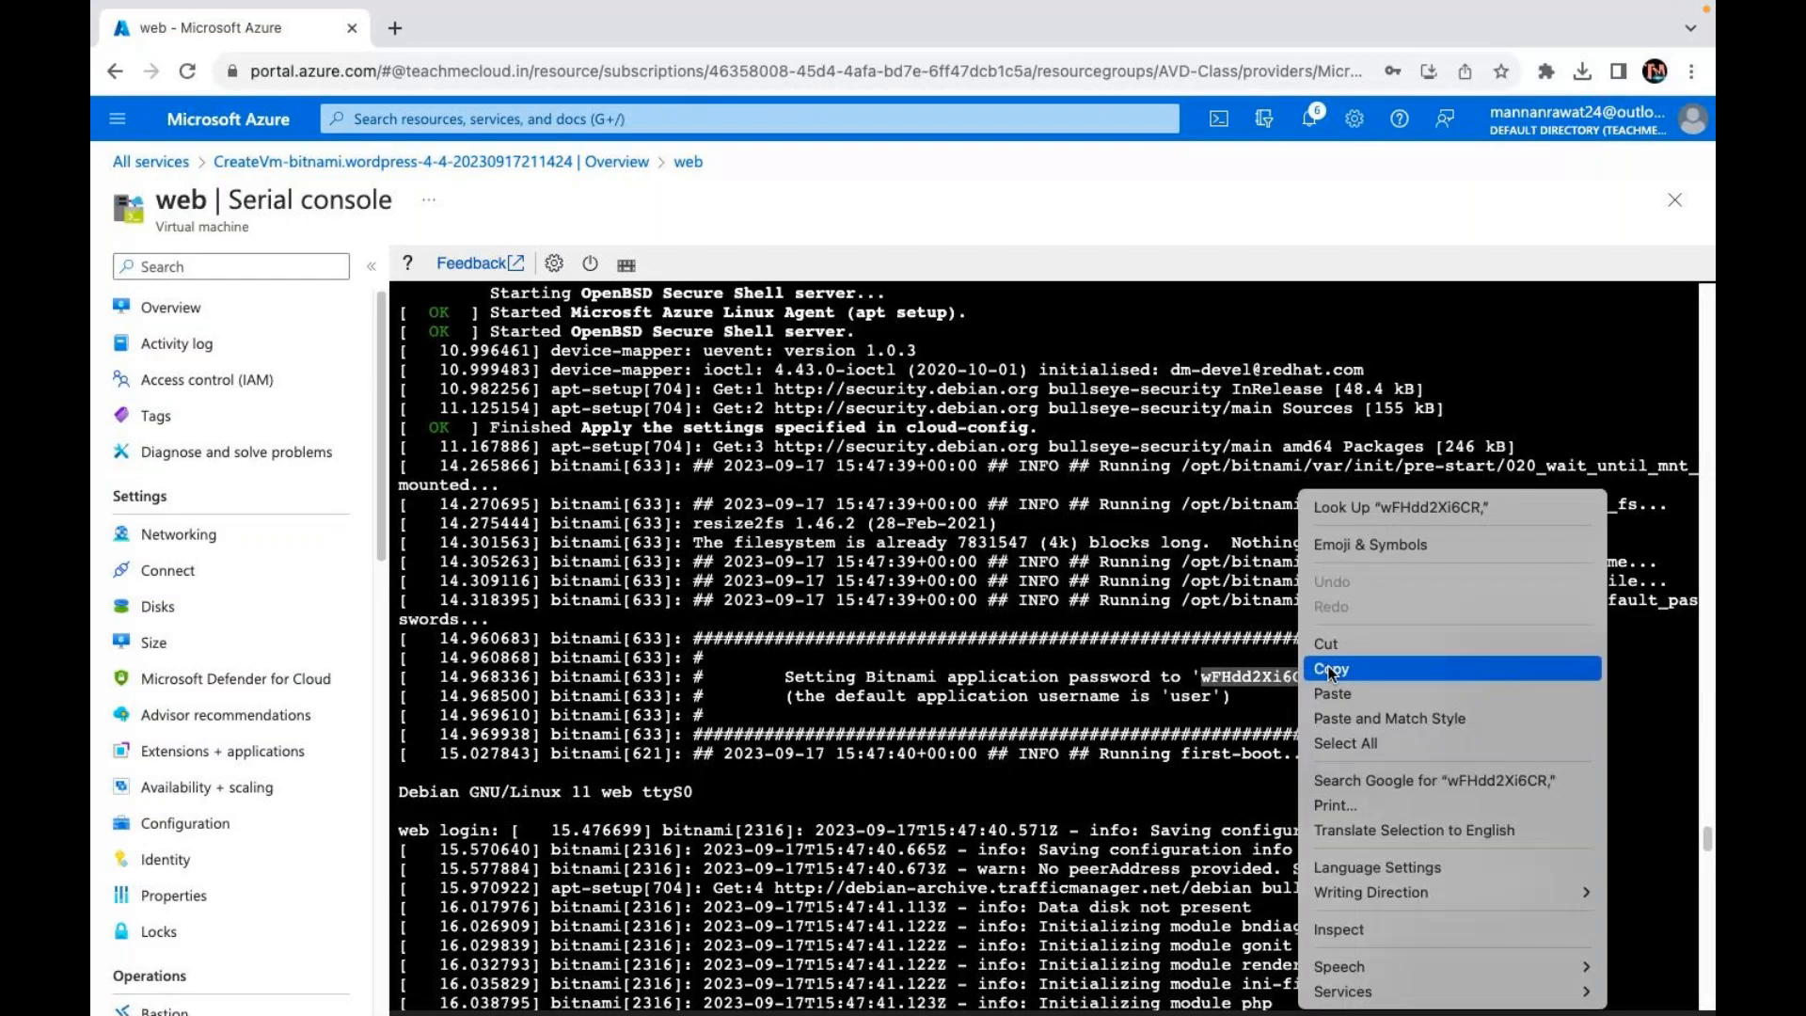
left_click(1330, 669)
key("super+Tab")
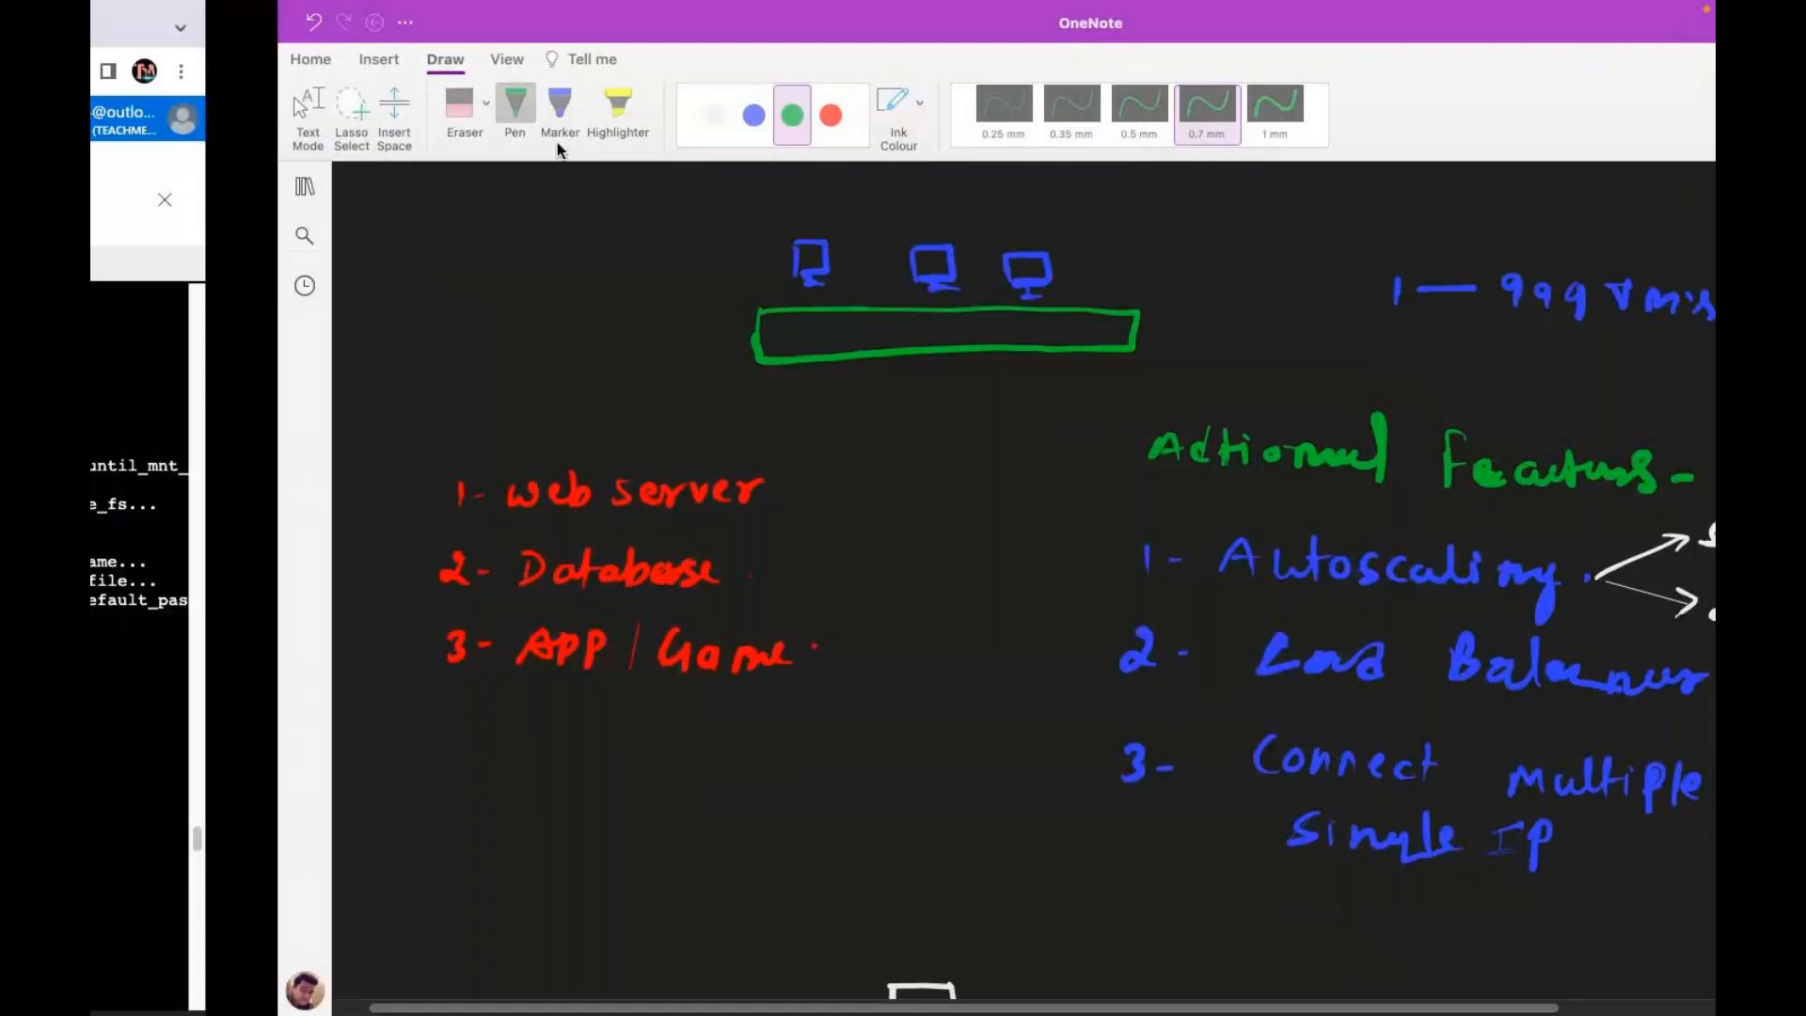
Step: Bring the browser back in front of OneNote and maximize it to full screen
key("super+Tab")
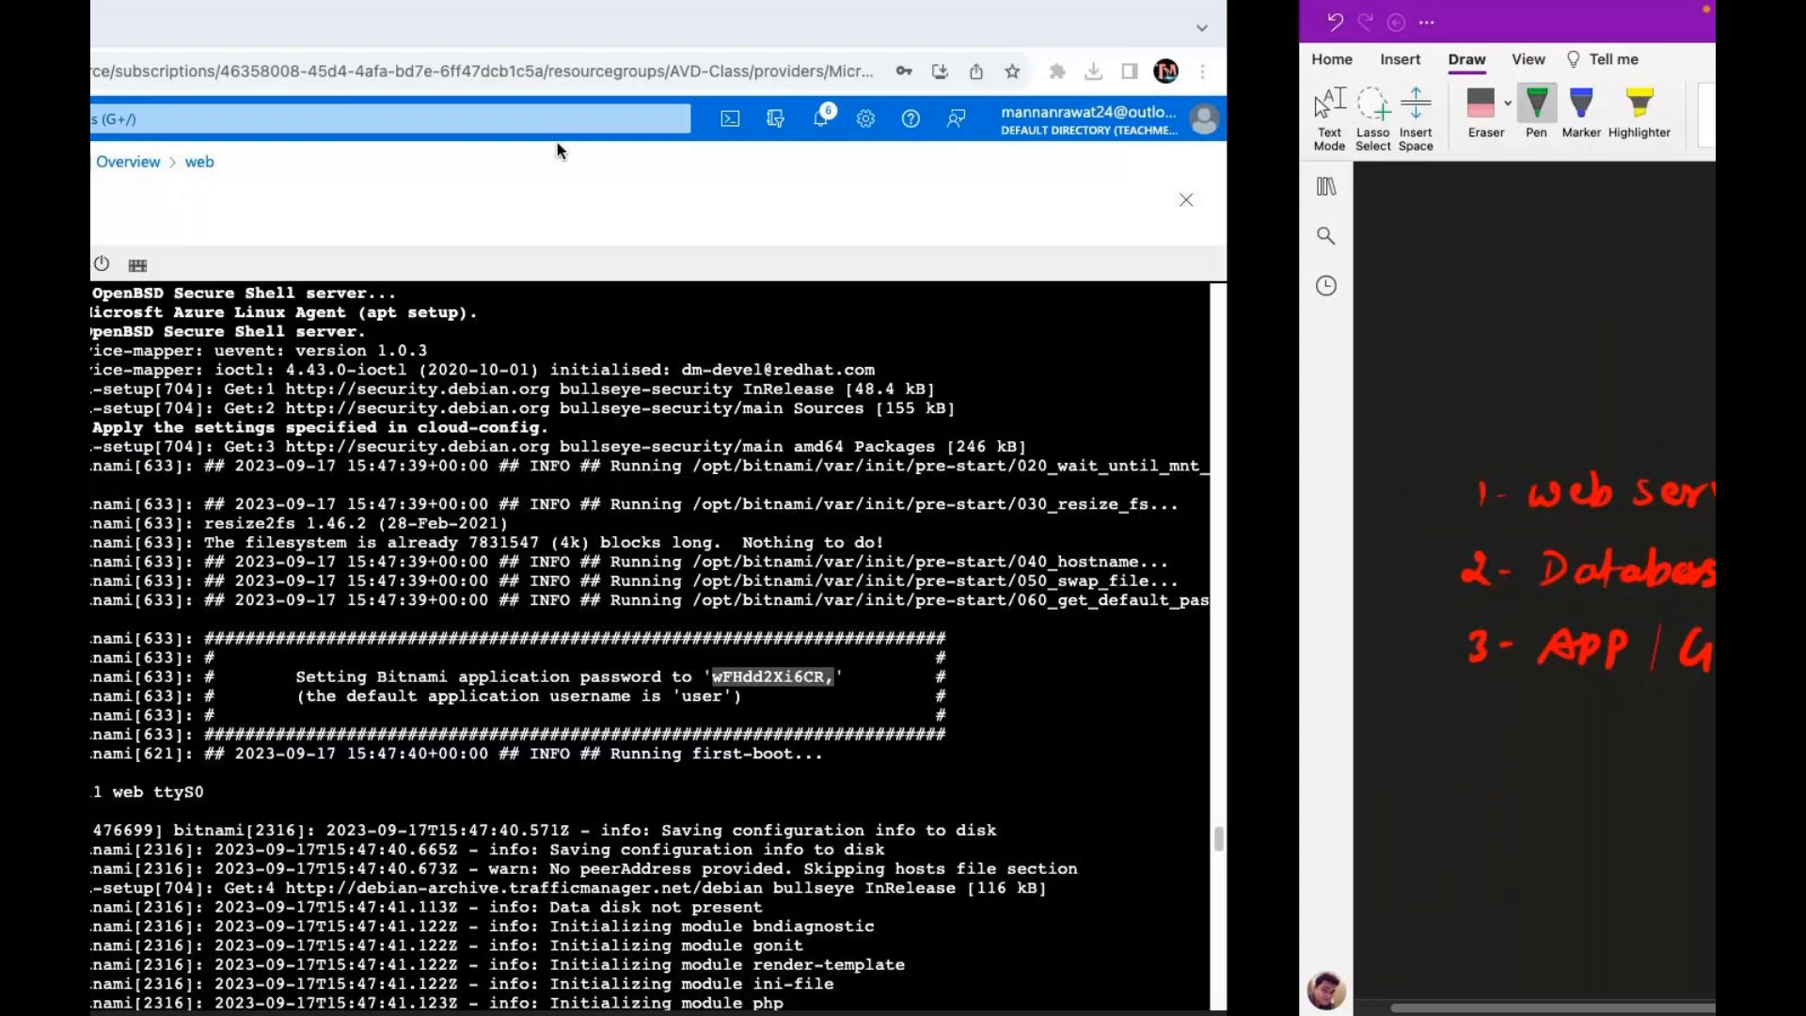
double_click(396, 31)
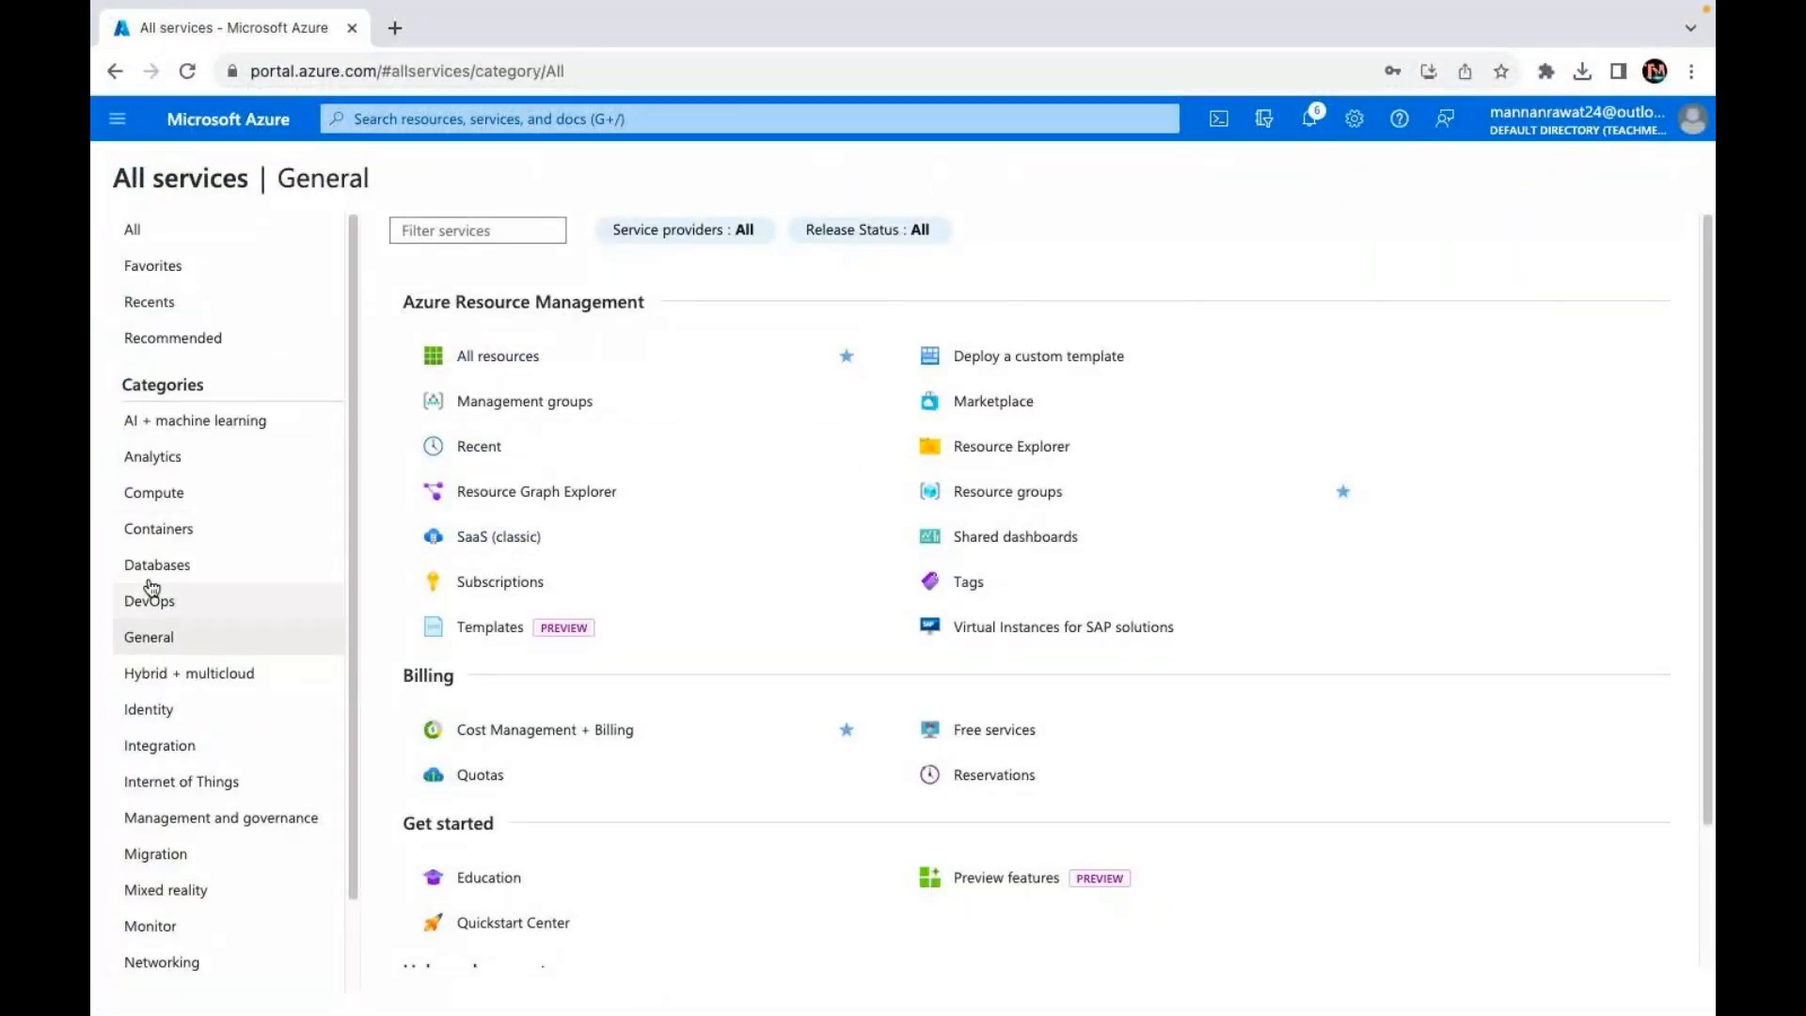
Step: Go to Compute > Virtual machines and open the 'web' VM's Overview
left_click(167, 498)
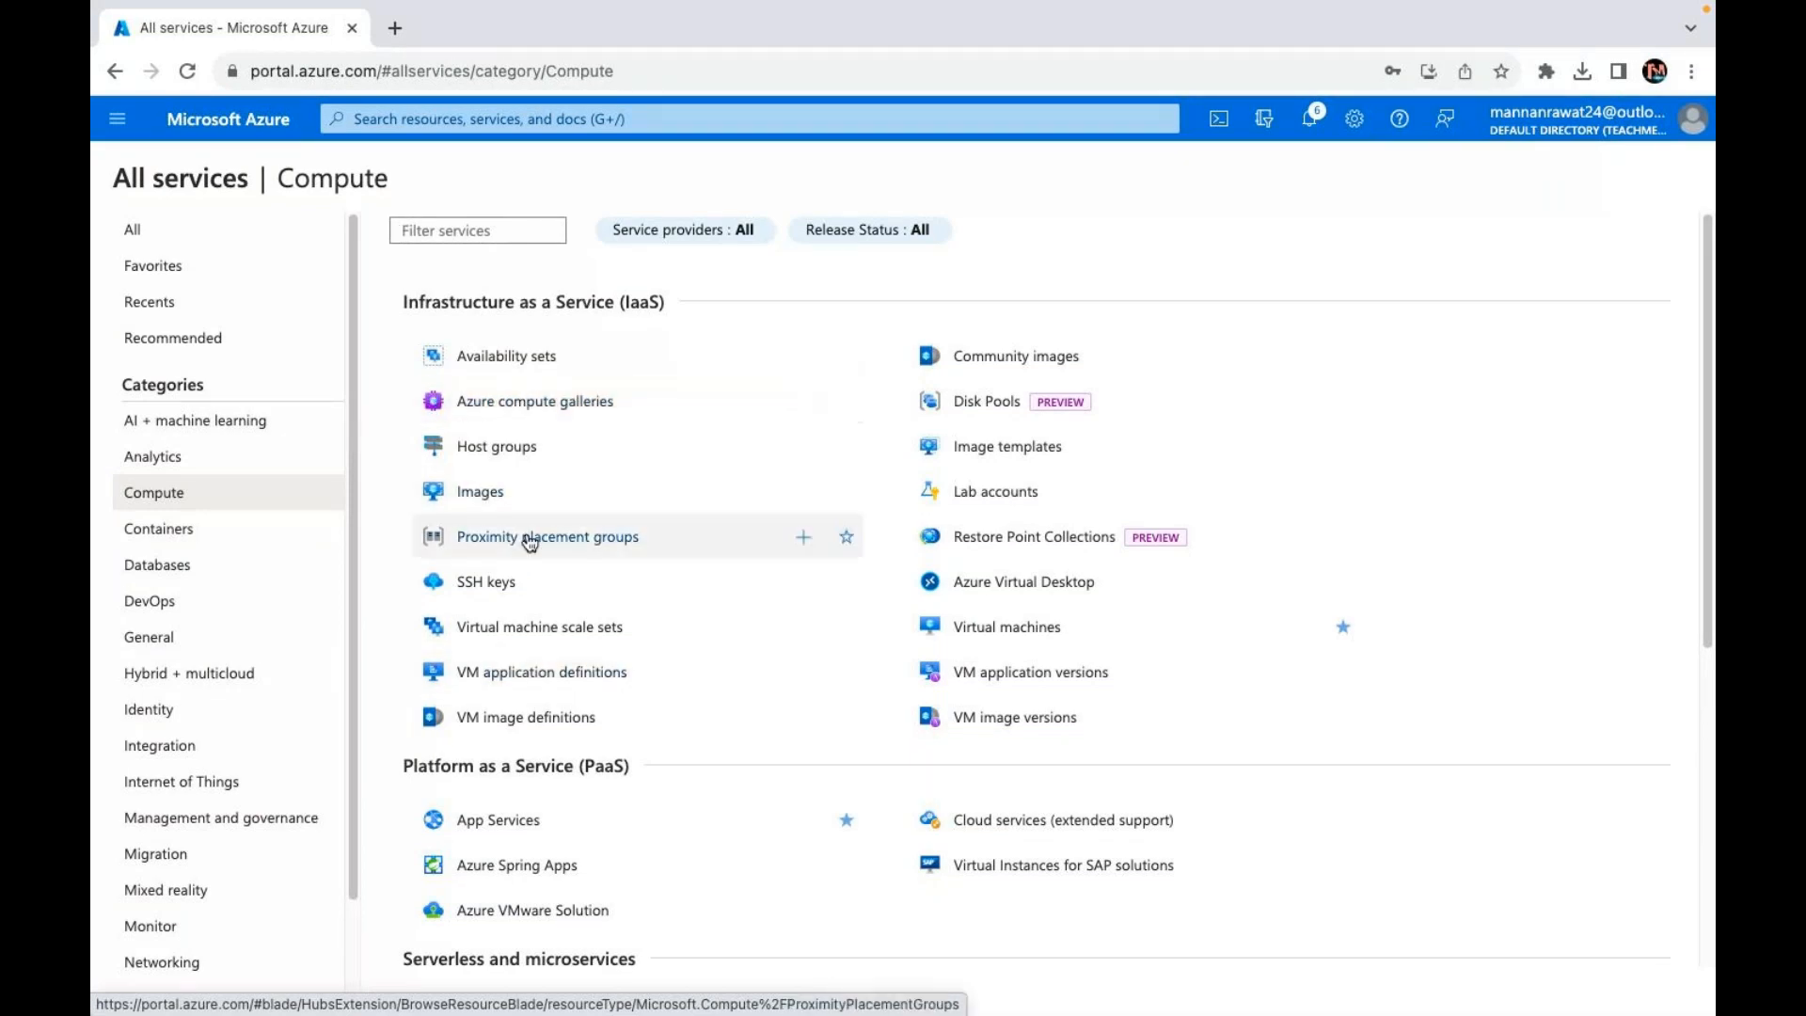
left_click(1001, 632)
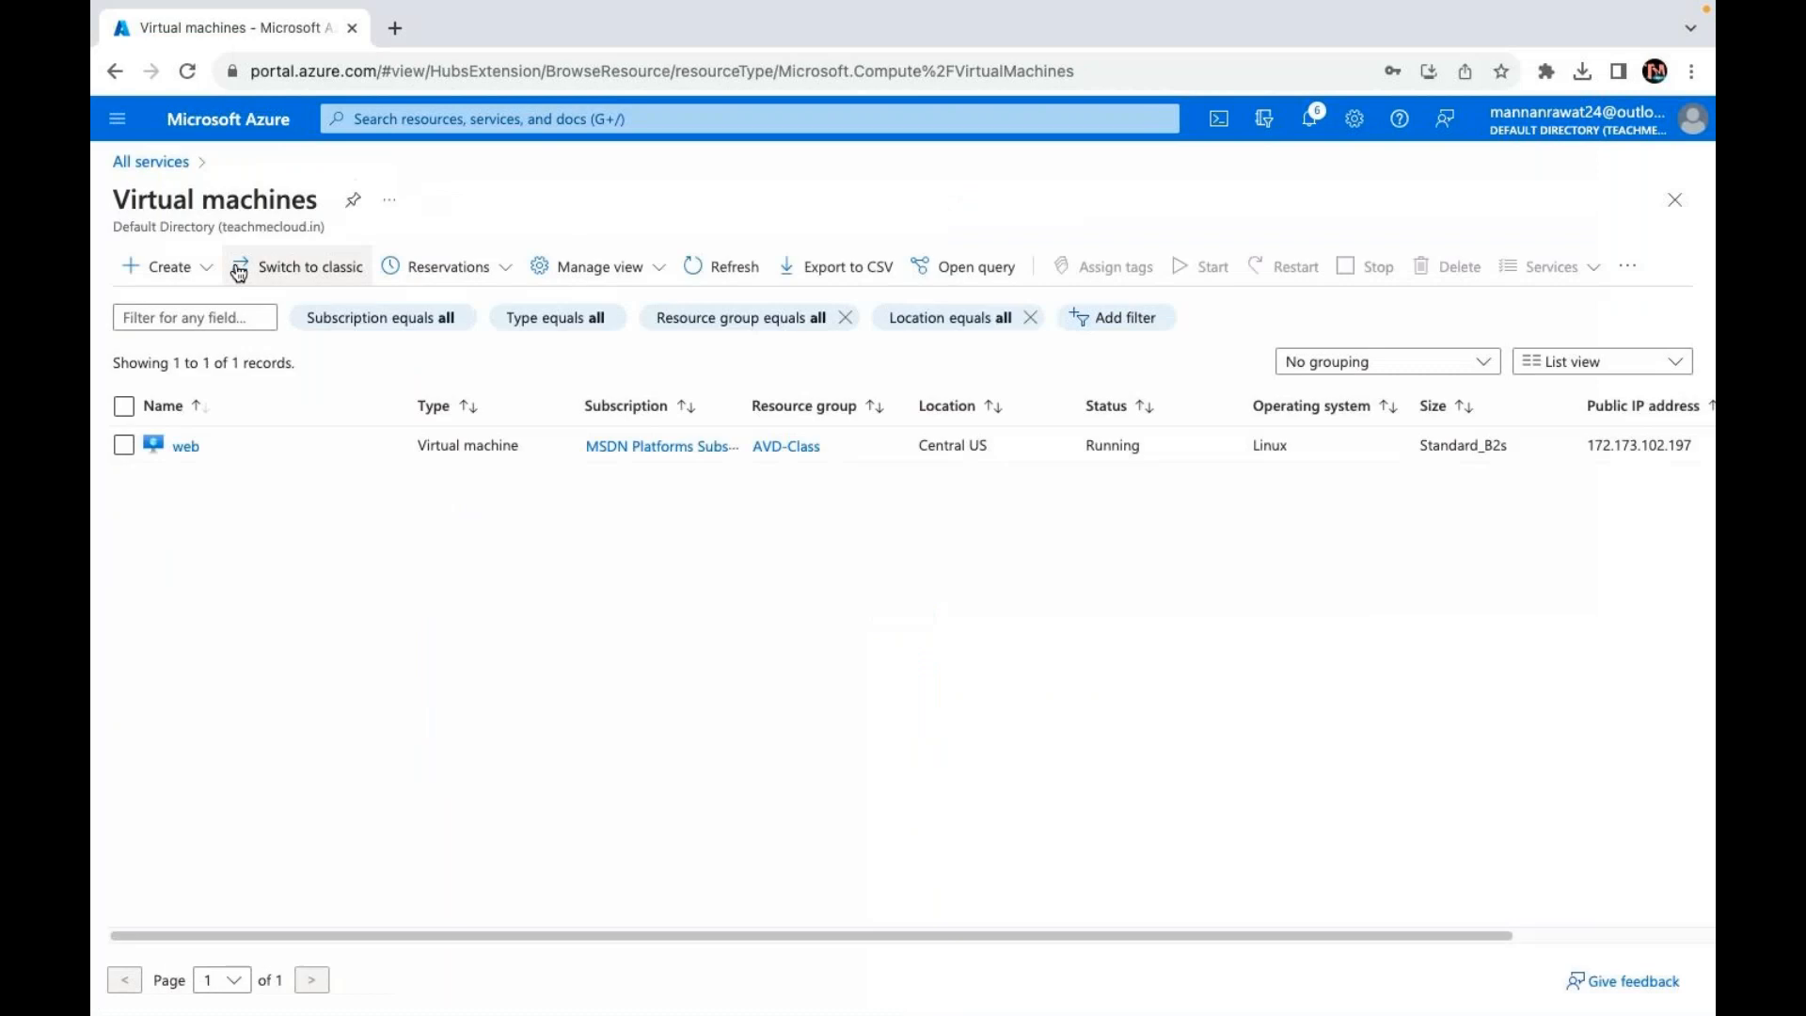
left_click(198, 446)
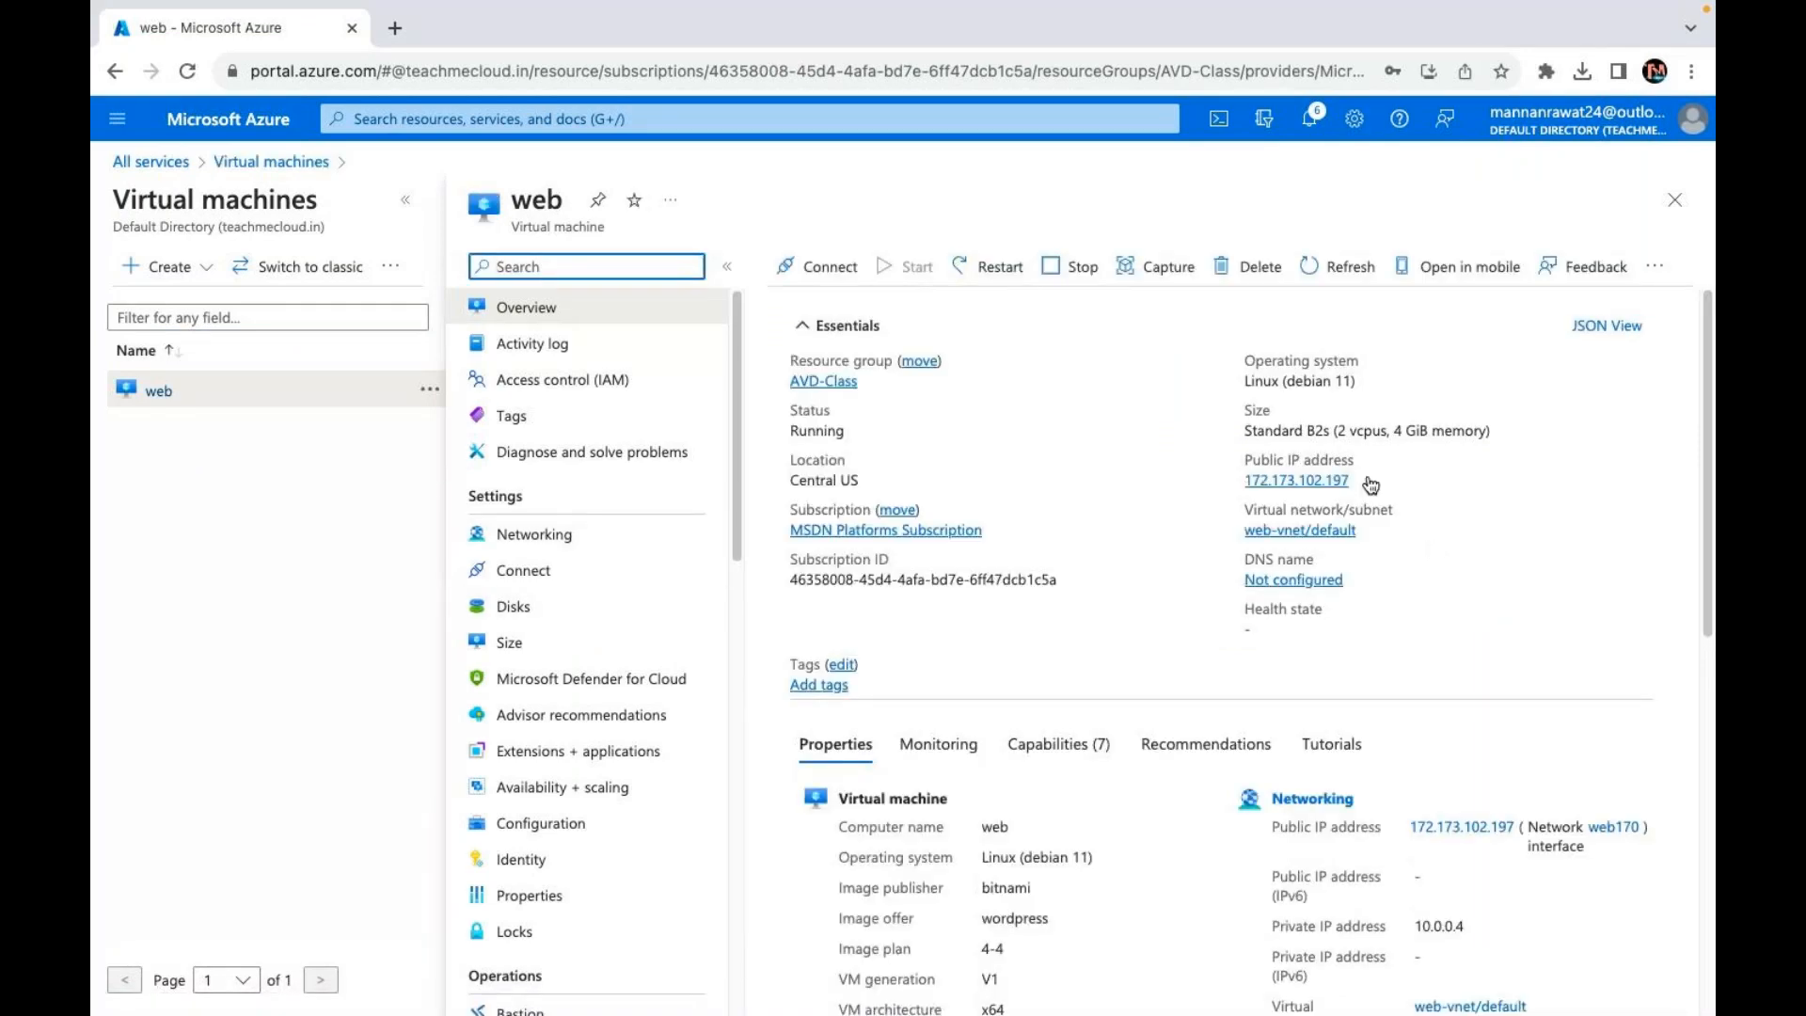
Step: Copy the VM's public IP 172.173.102.197 and load that site in a new tab
left_click(1370, 483)
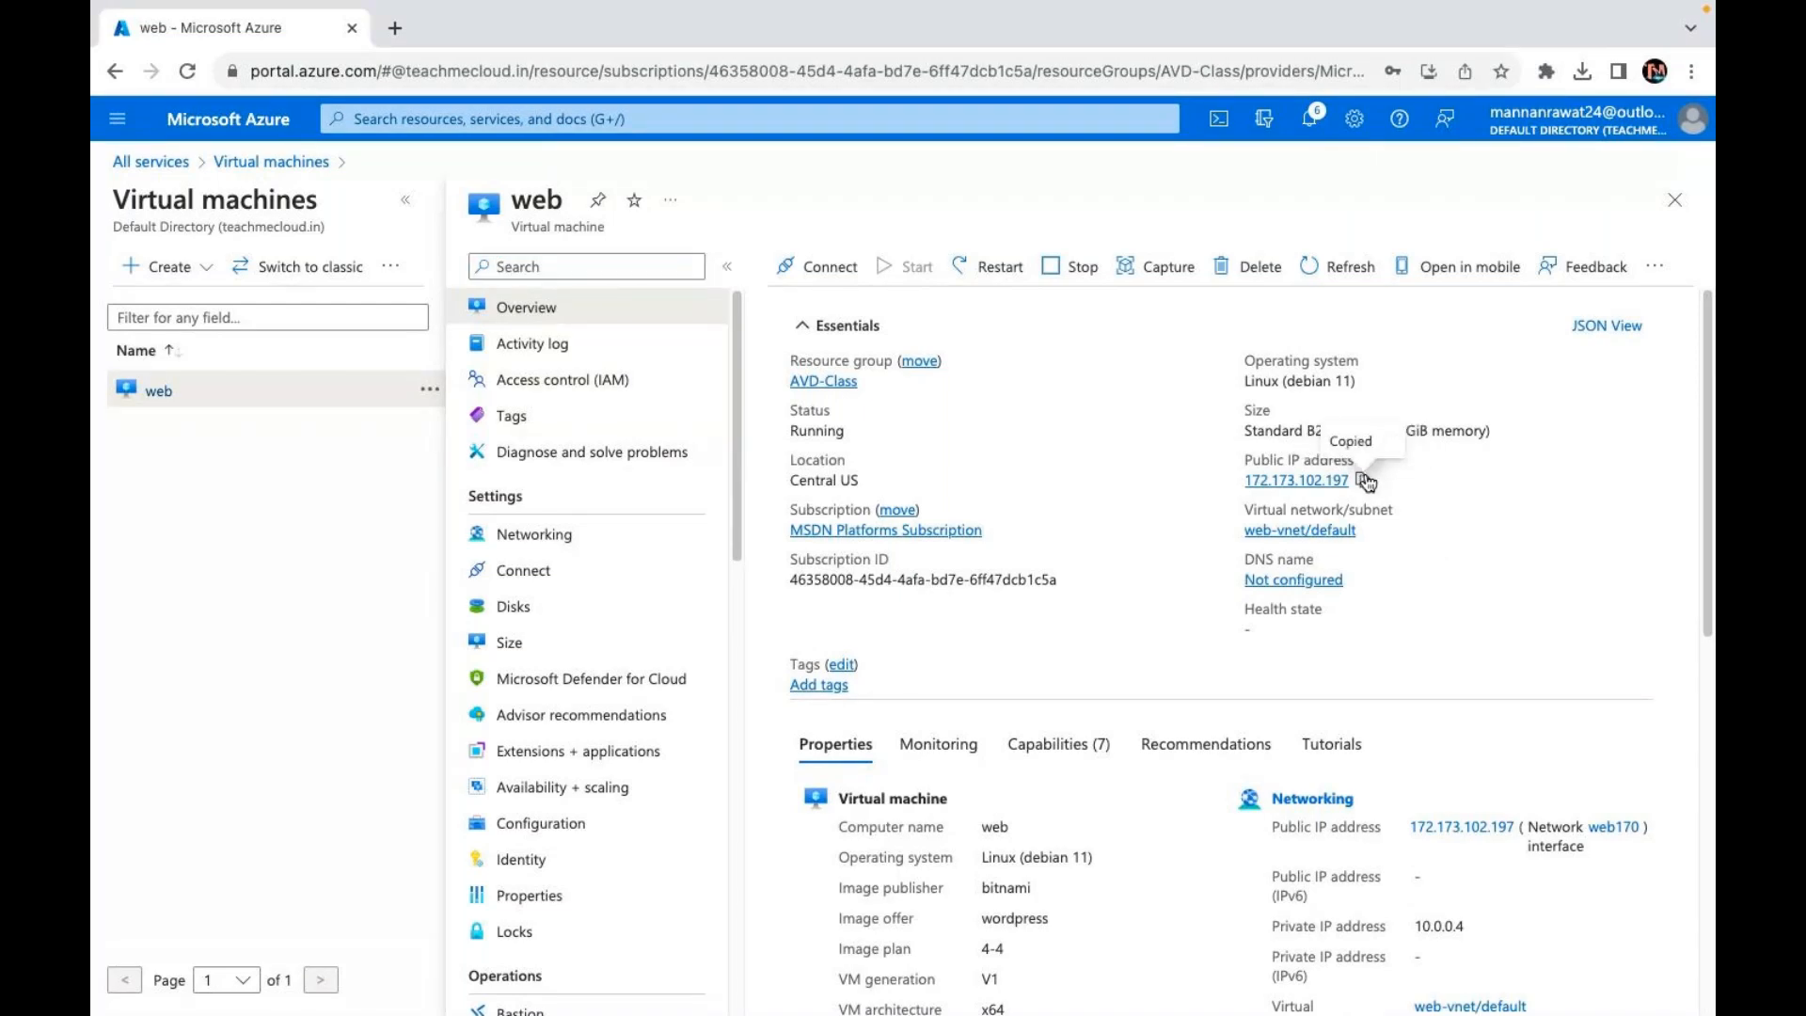
left_click(395, 28)
key("super+v")
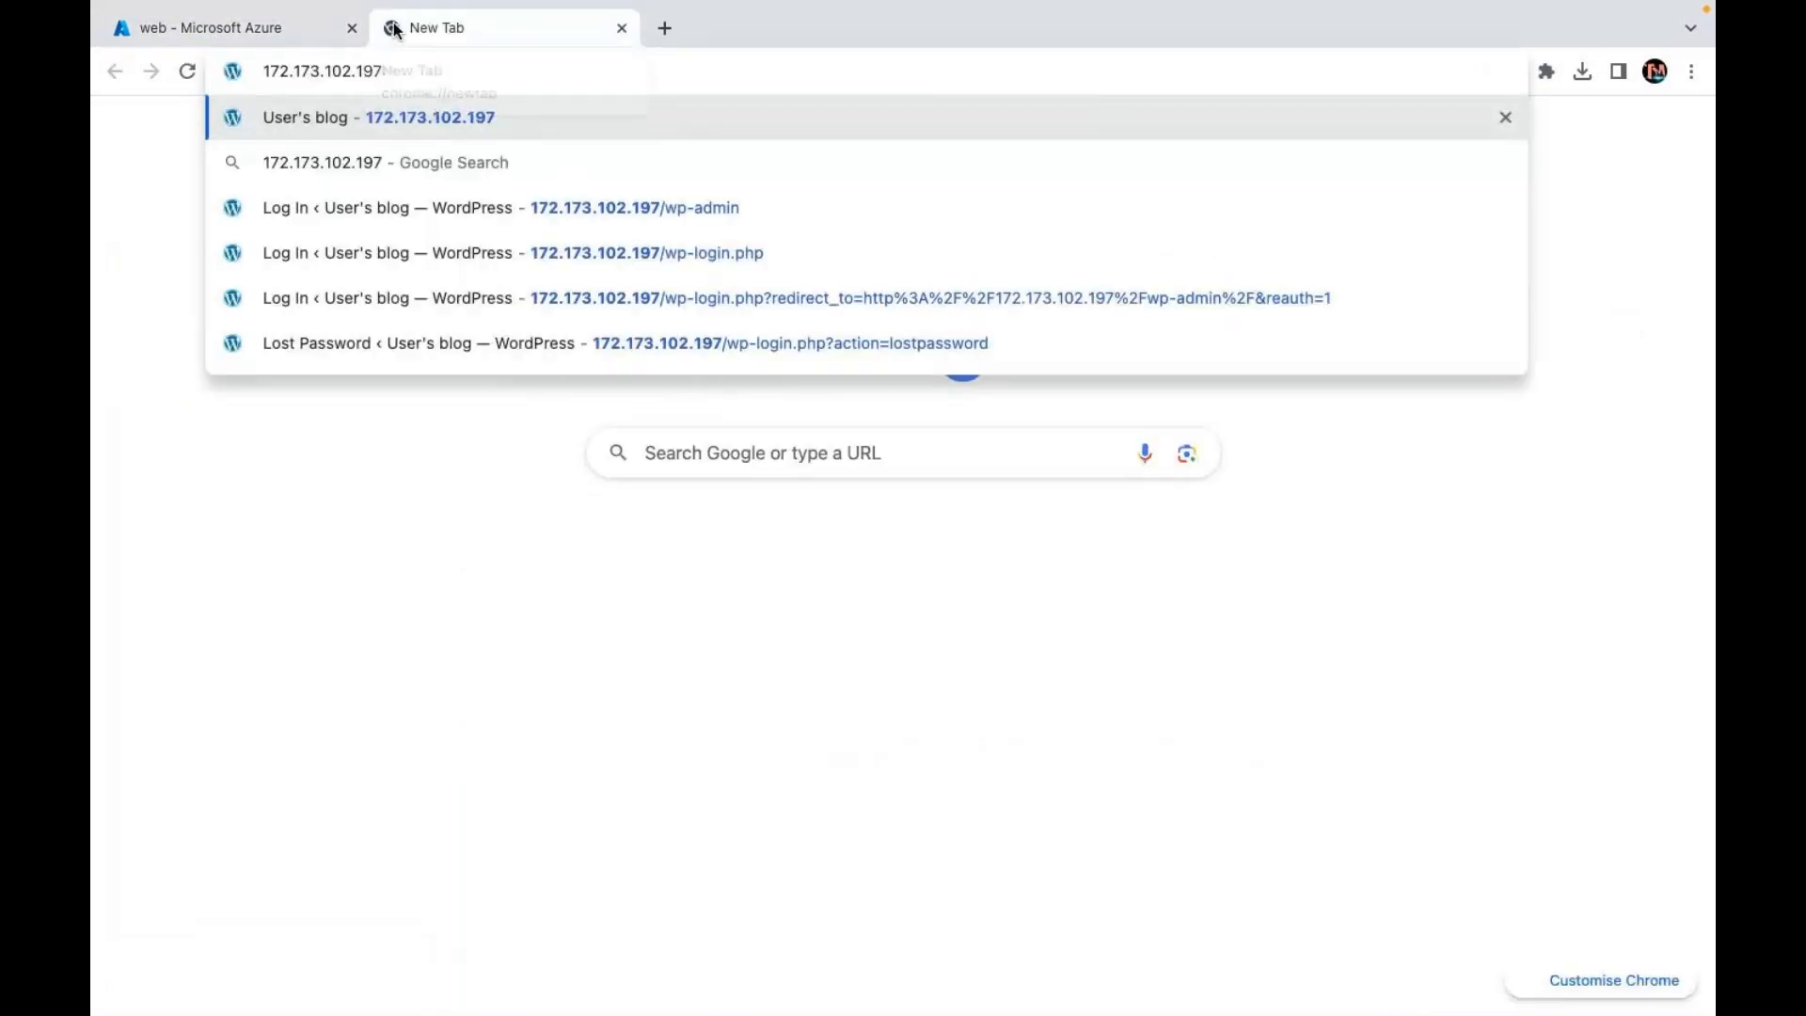
key("Return")
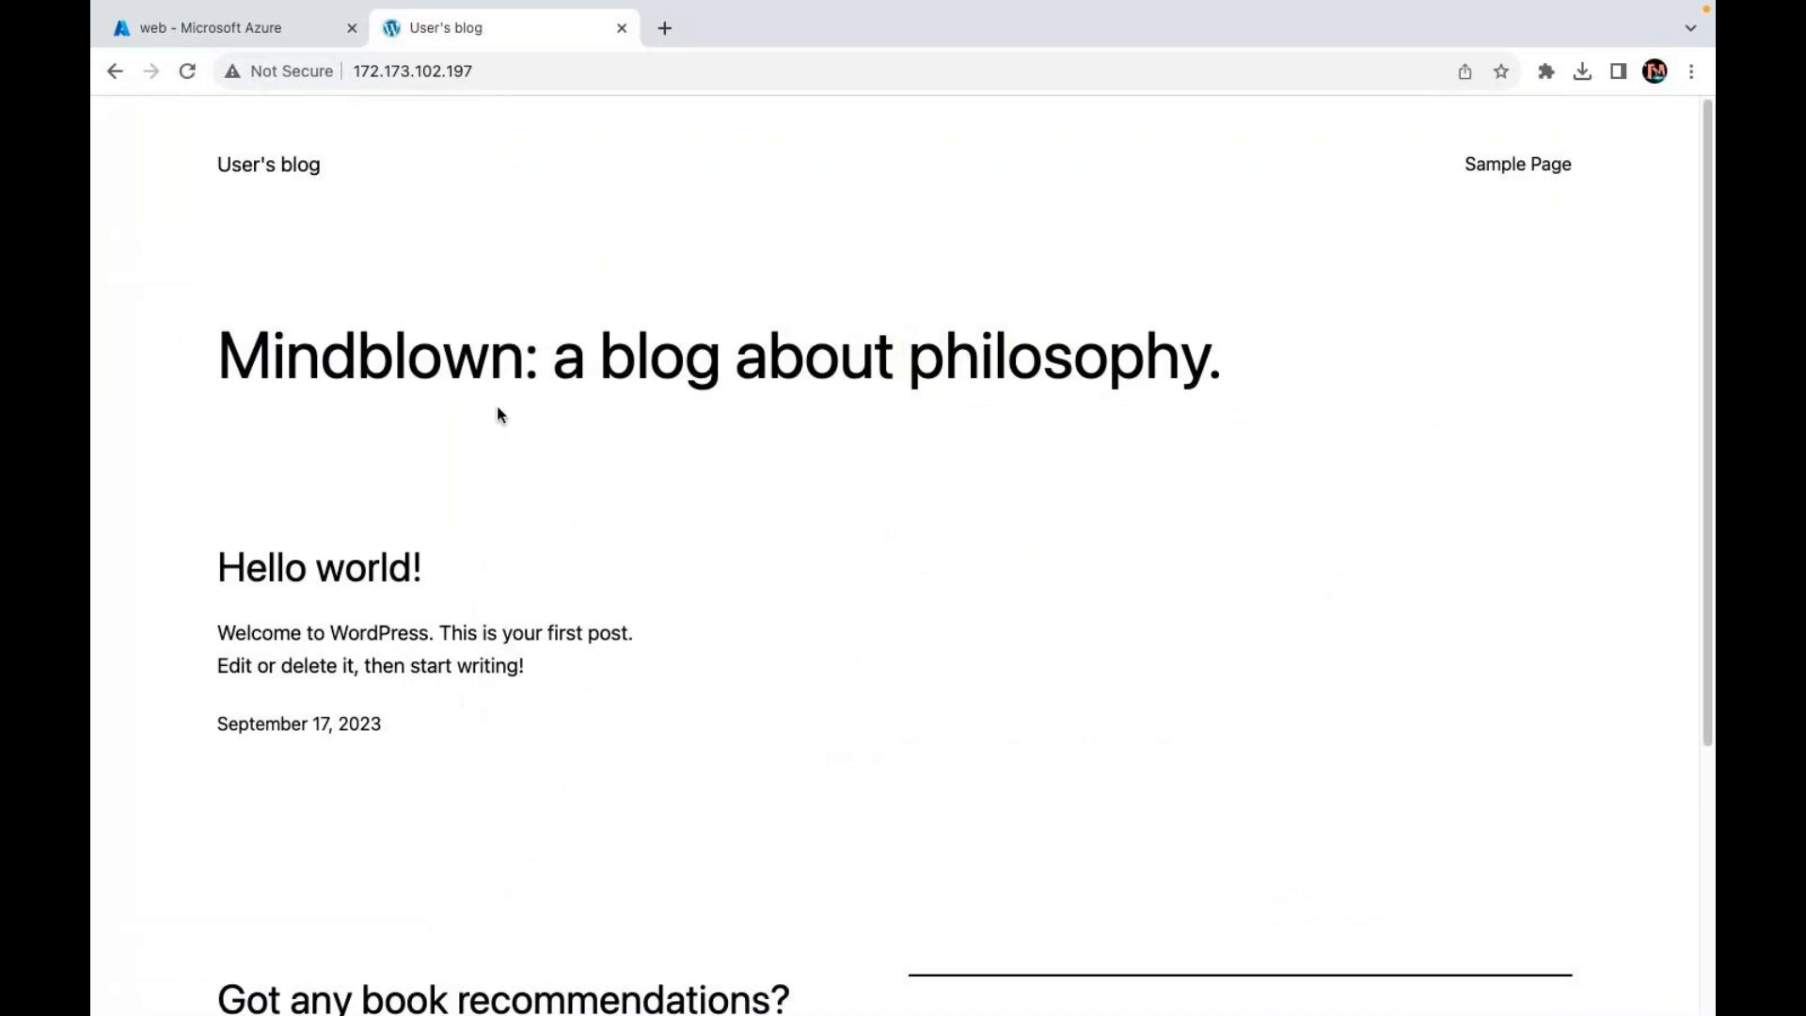
scroll(482, 527, "down", 4)
scroll(481, 528, "up", 5)
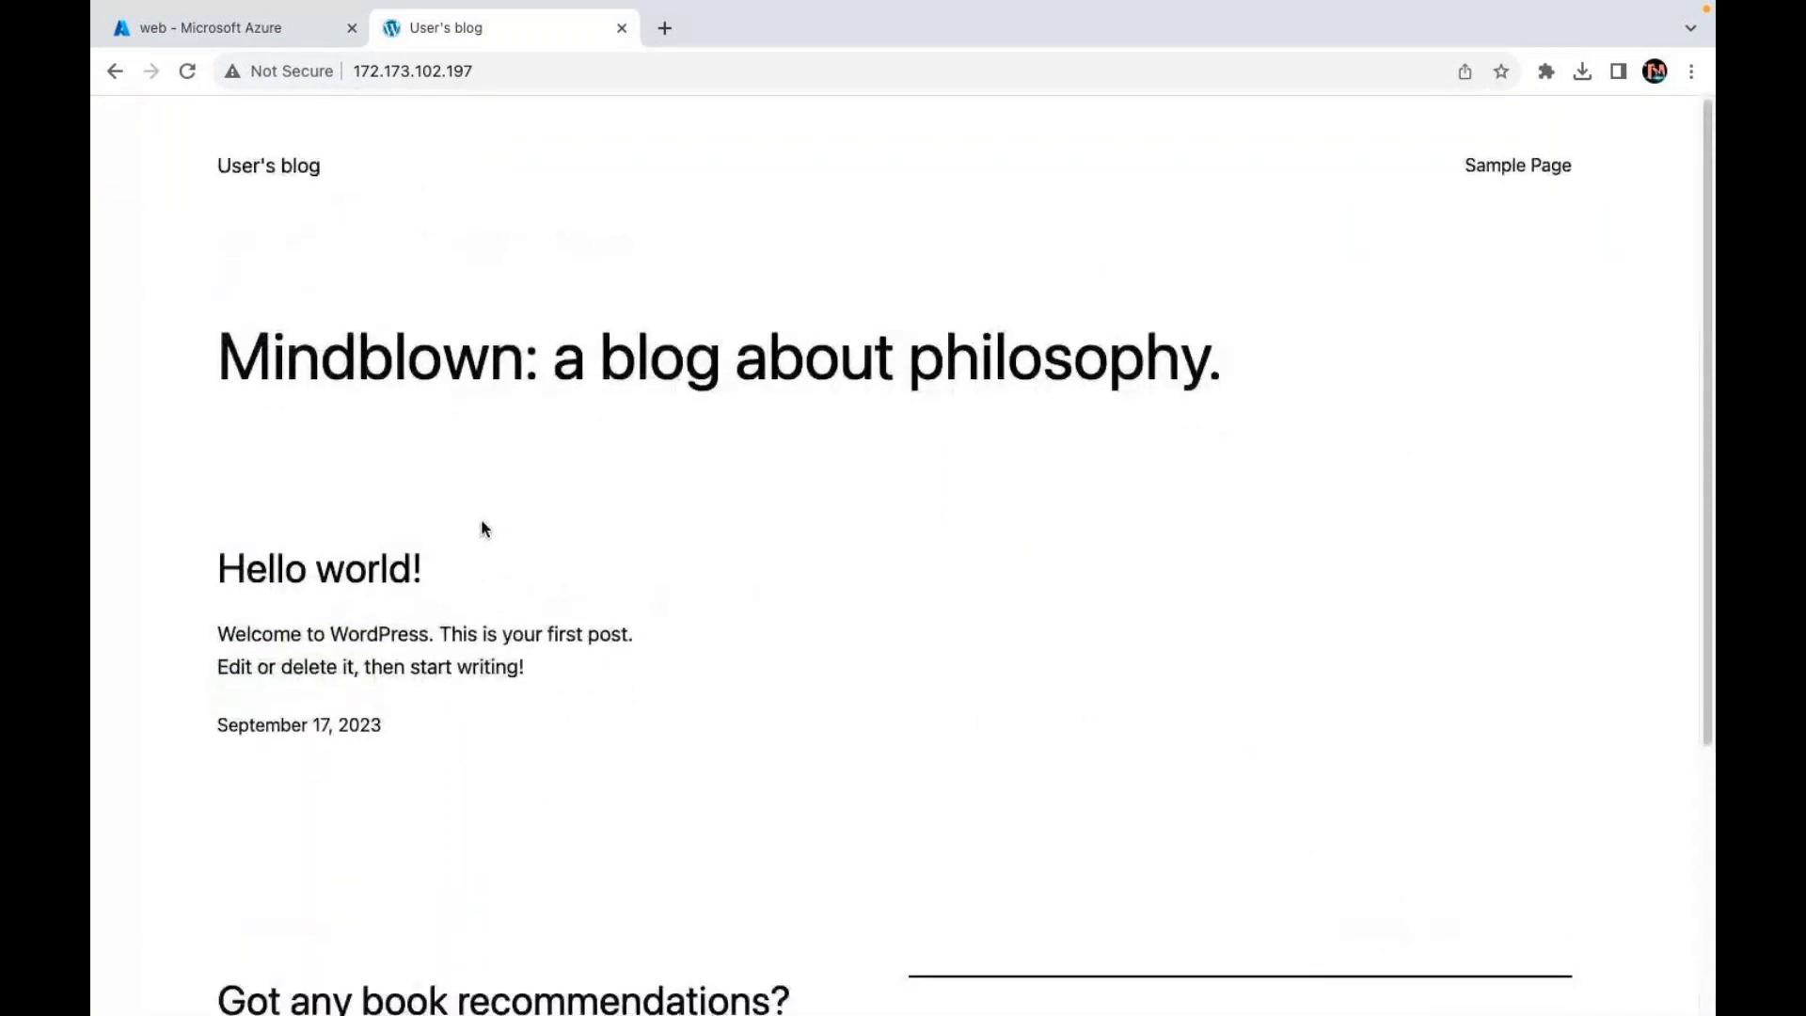
Step: Go to 172.173.102.197/wp-admin and enter 'user' as the login username
left_click(500, 74)
left_click(499, 73)
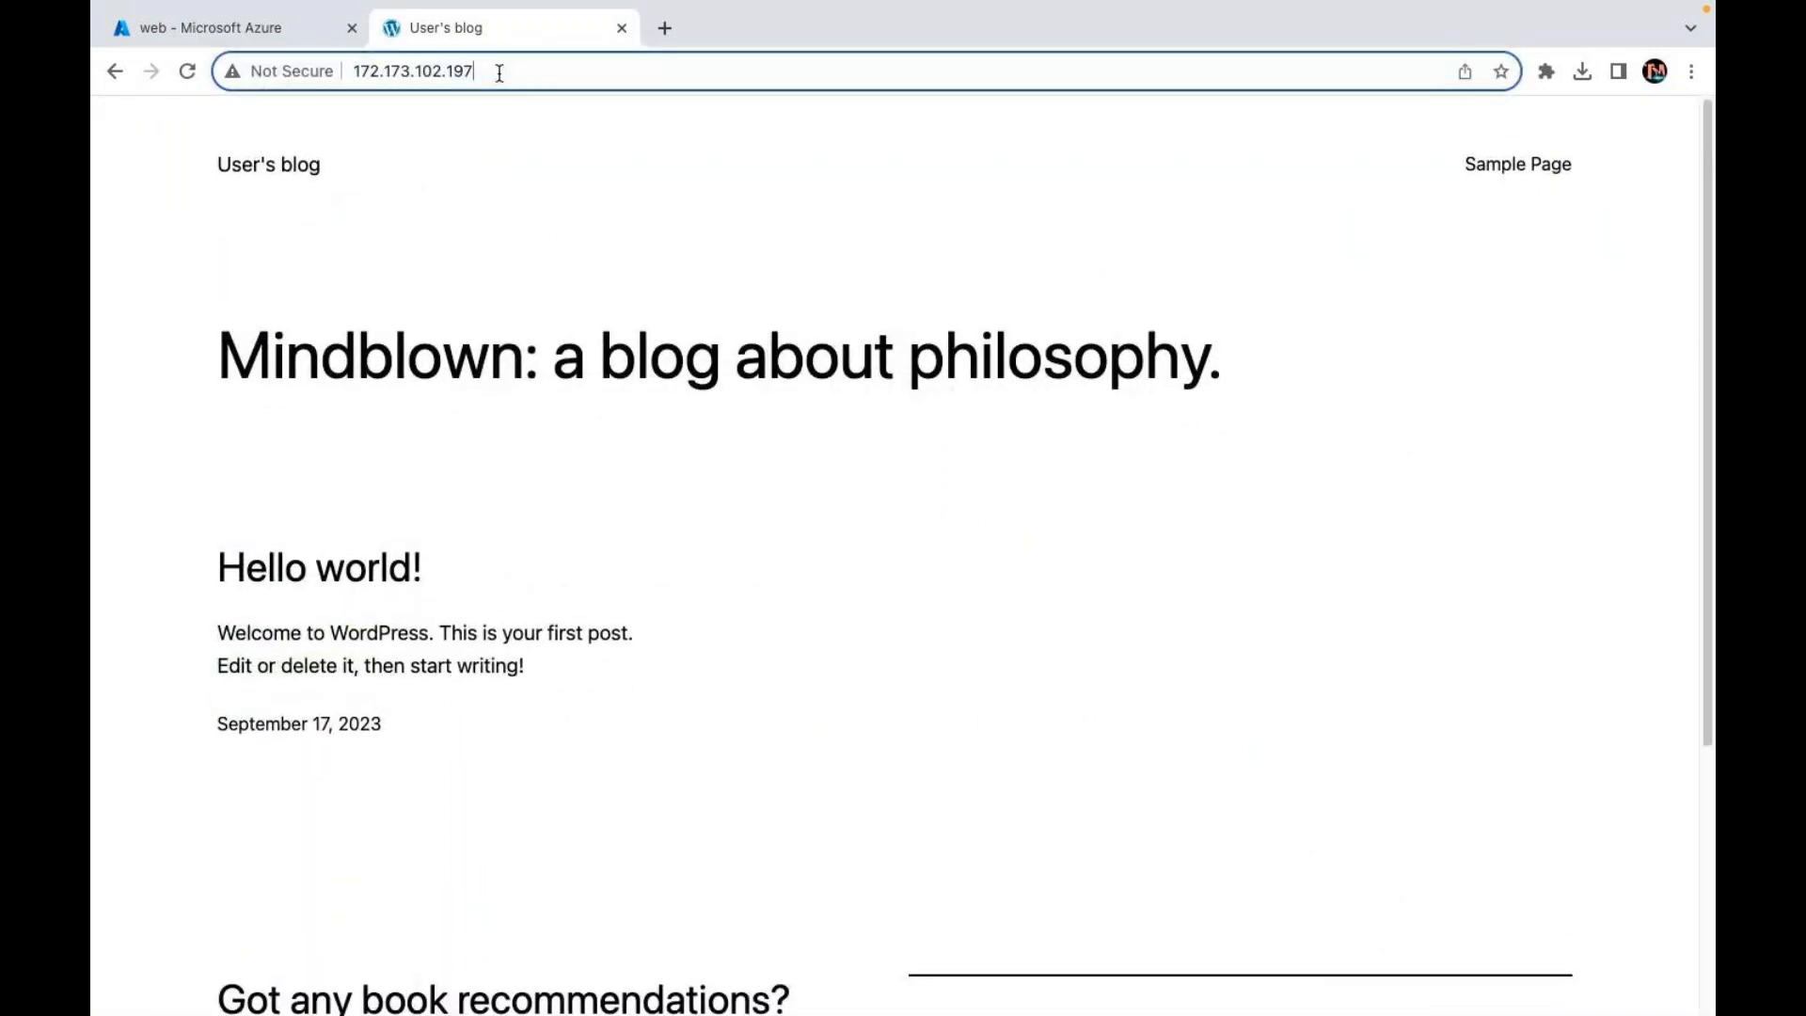
type("/wp-")
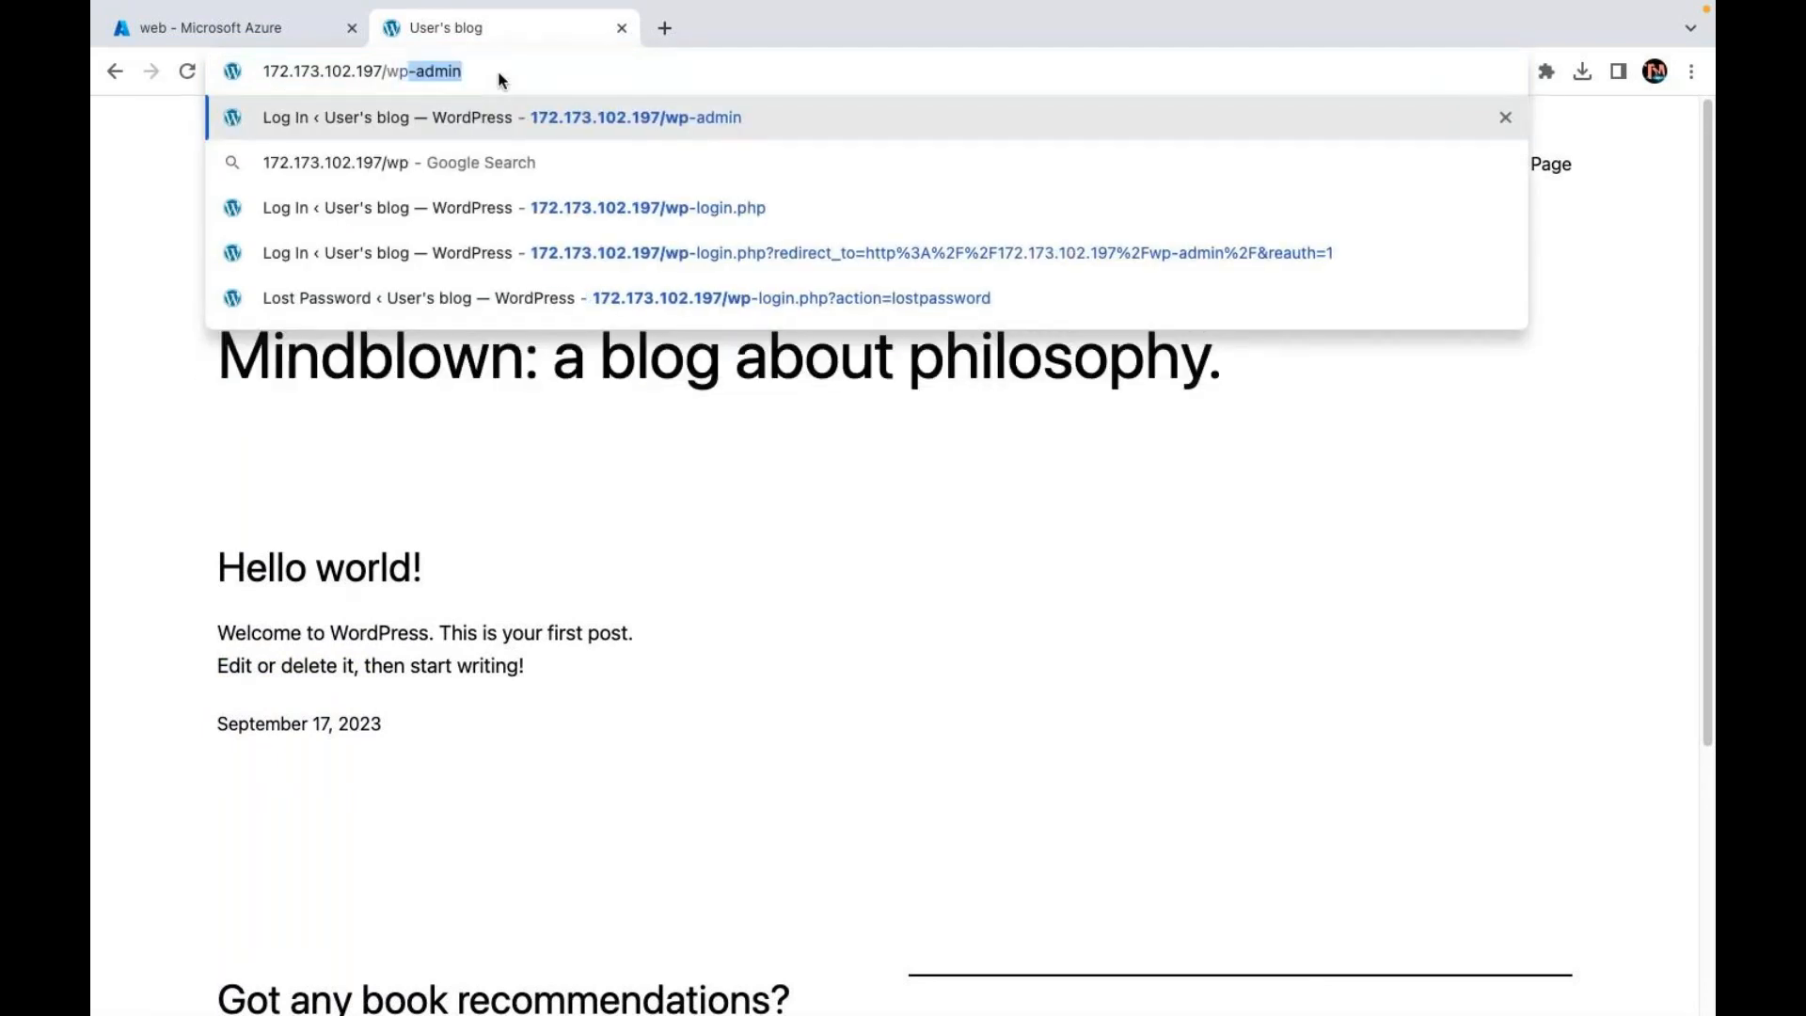
type("admin")
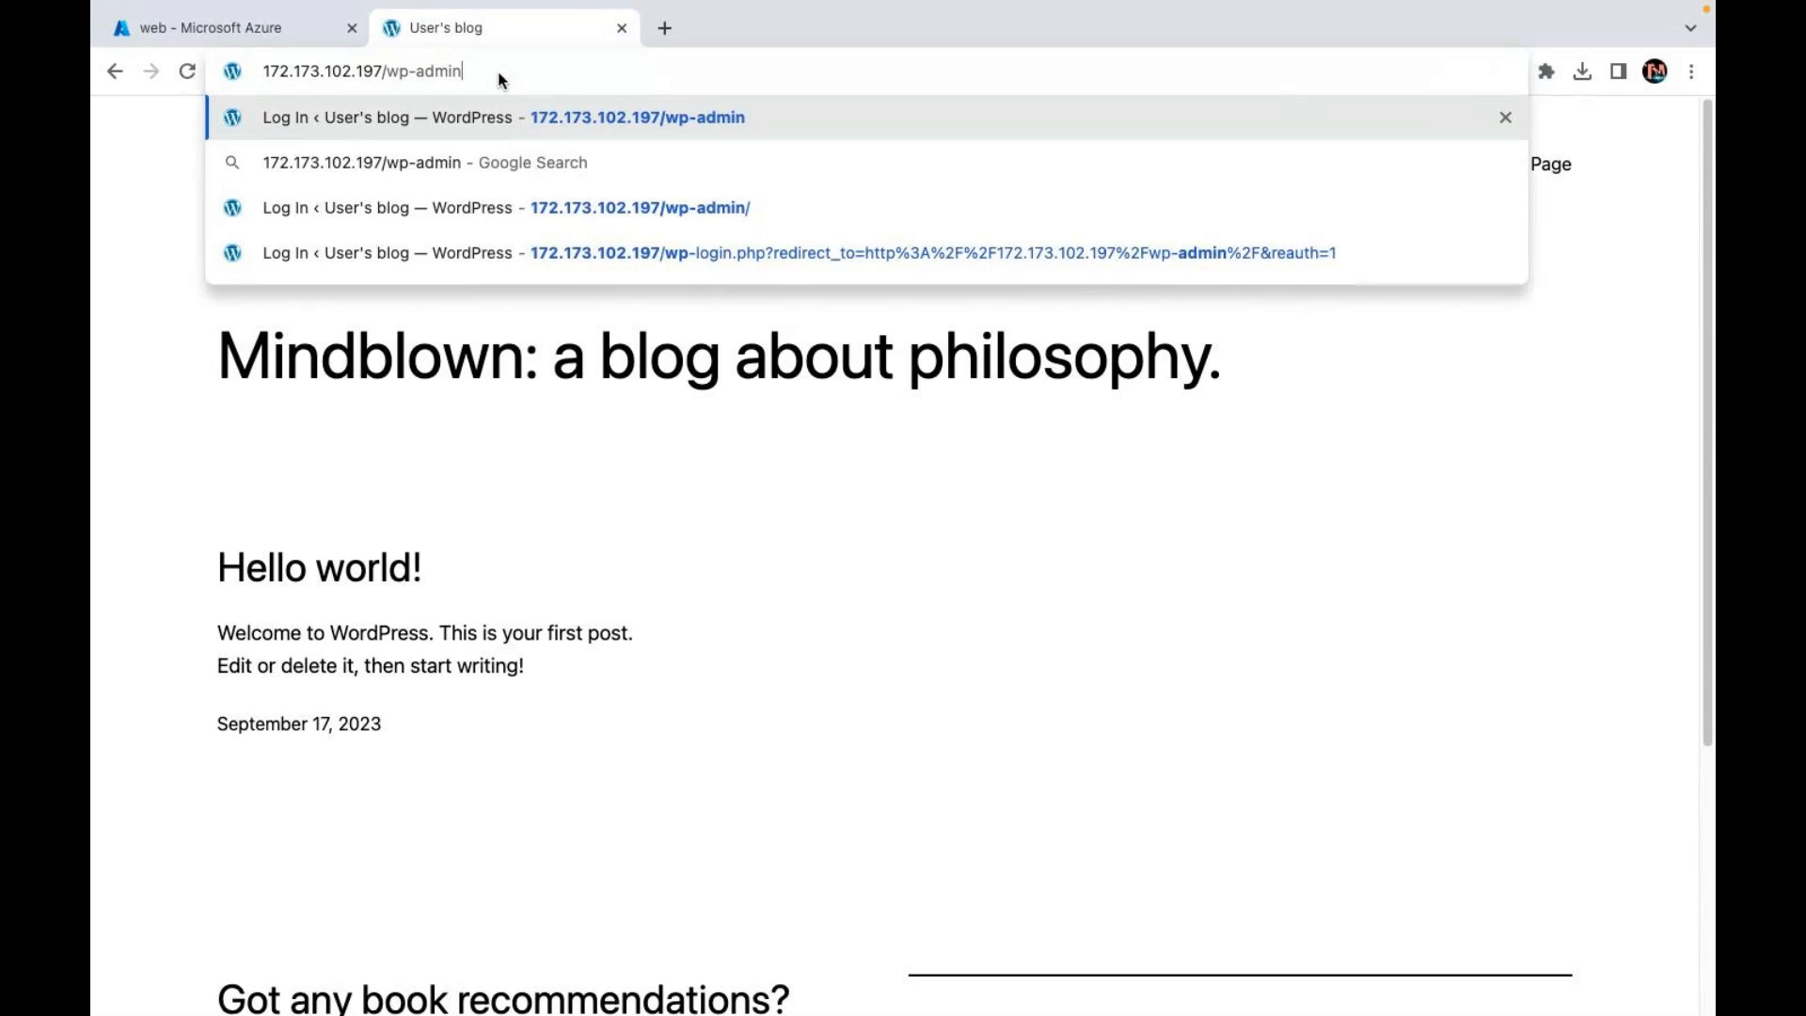
key("Return")
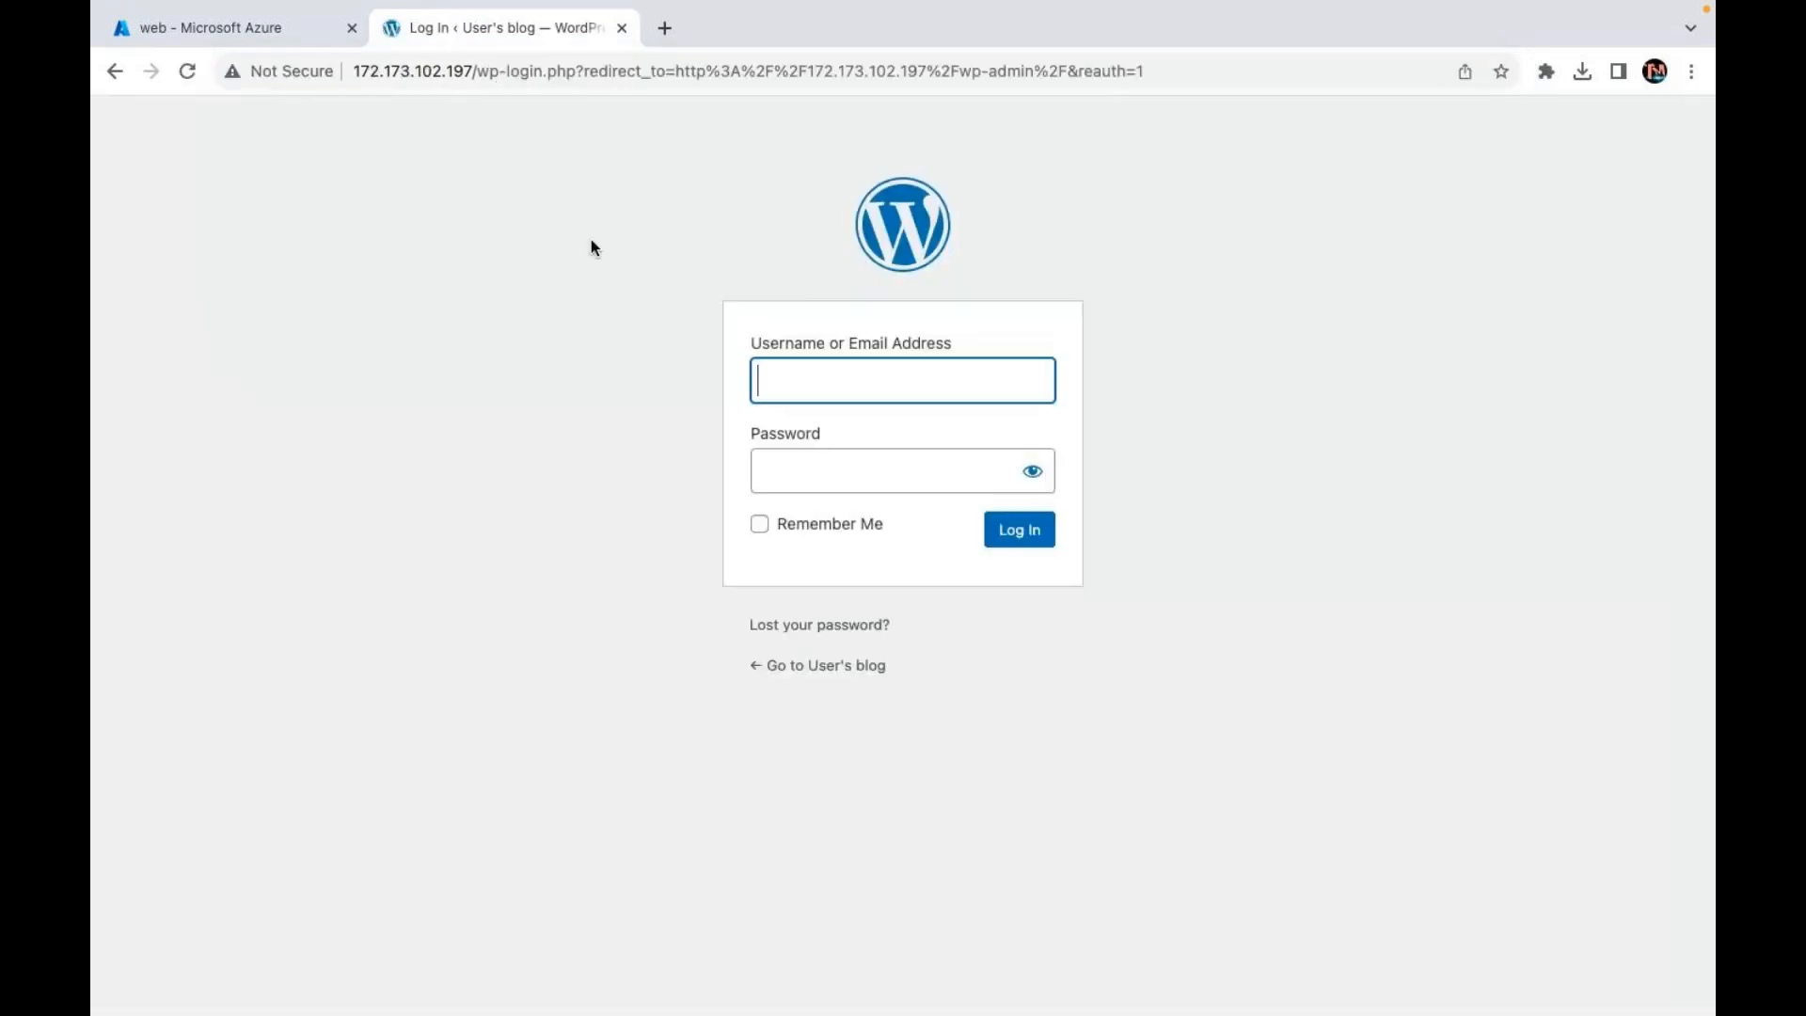
type("user")
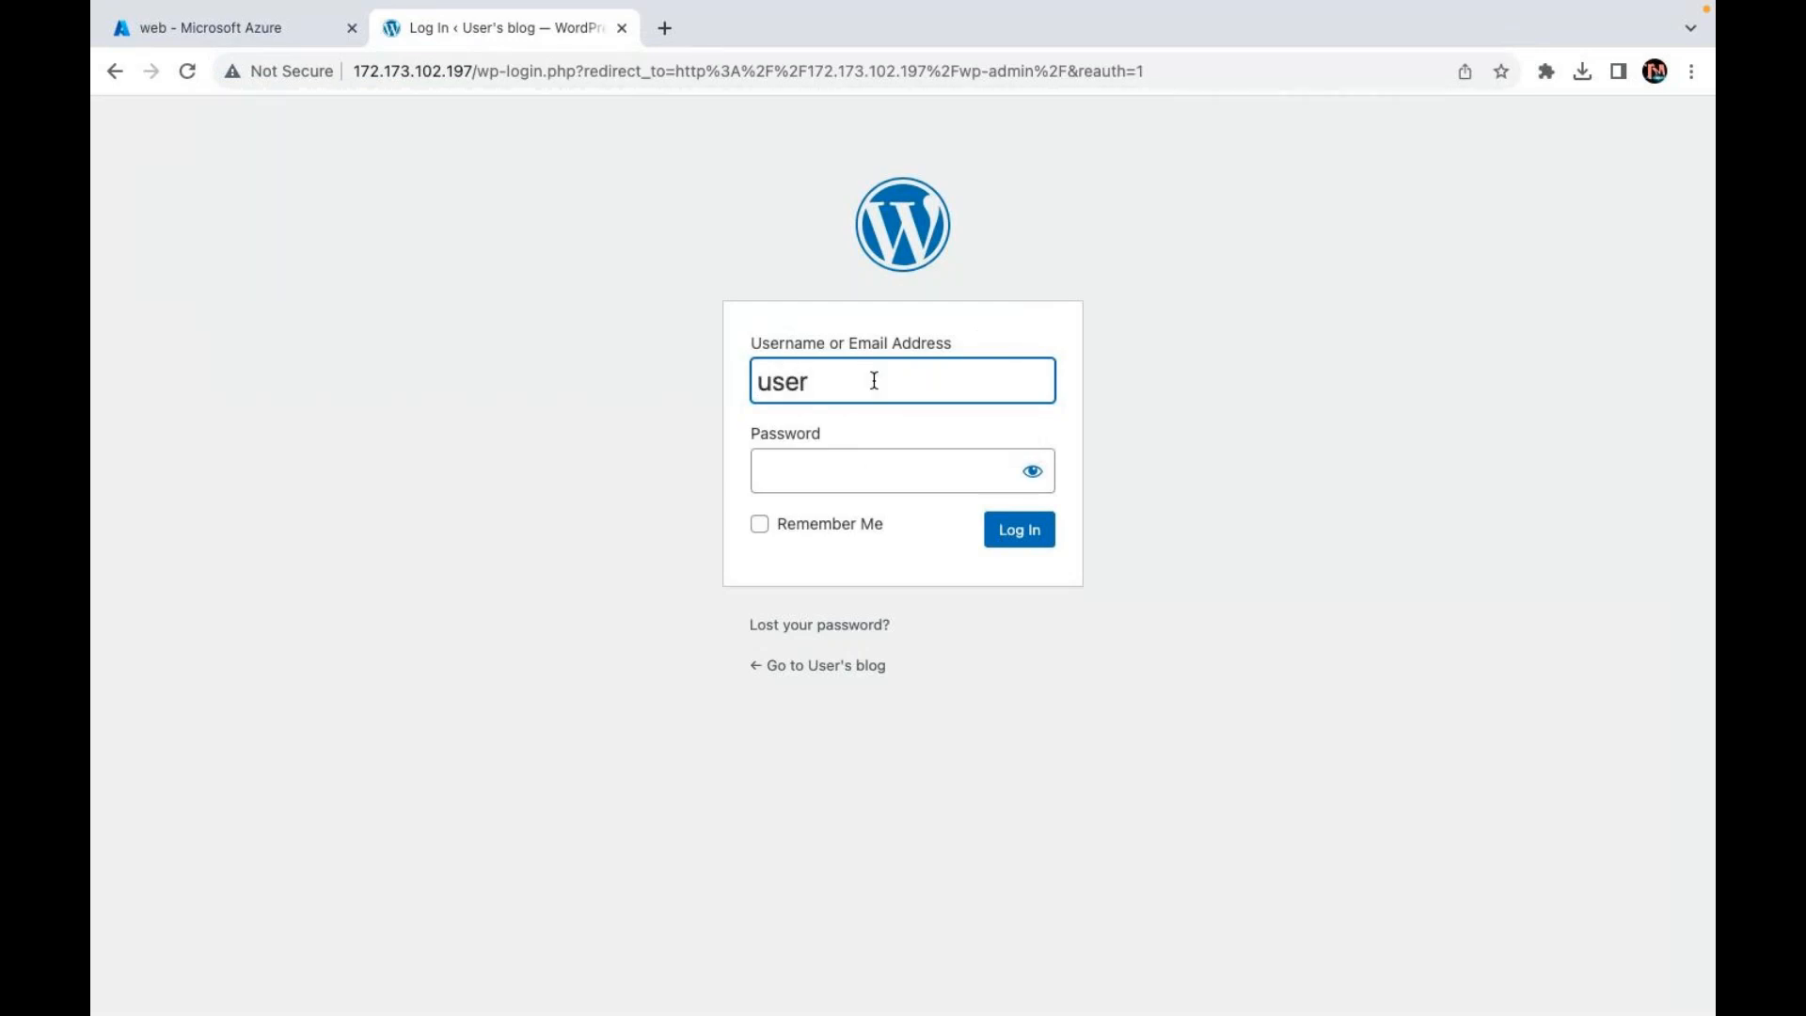
left_click(1191, 432)
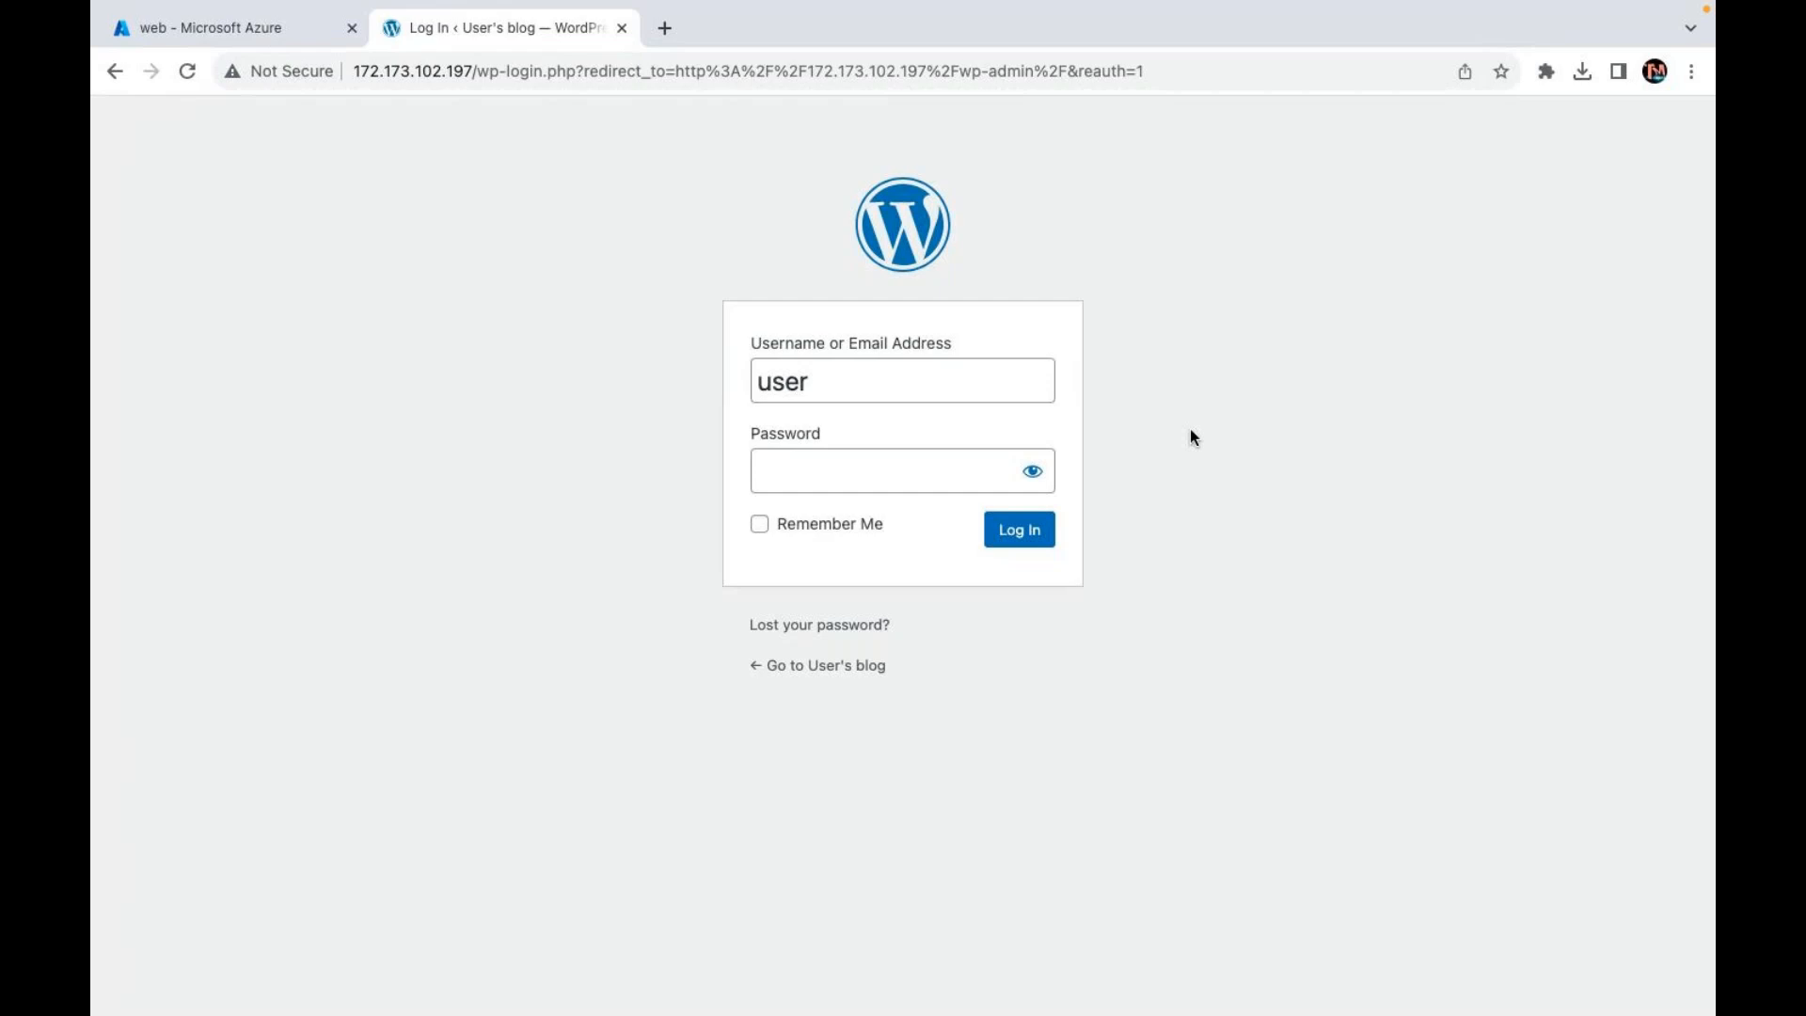
Step: From the web VM's Connect page, expand more connection methods and launch the serial console
left_click(302, 42)
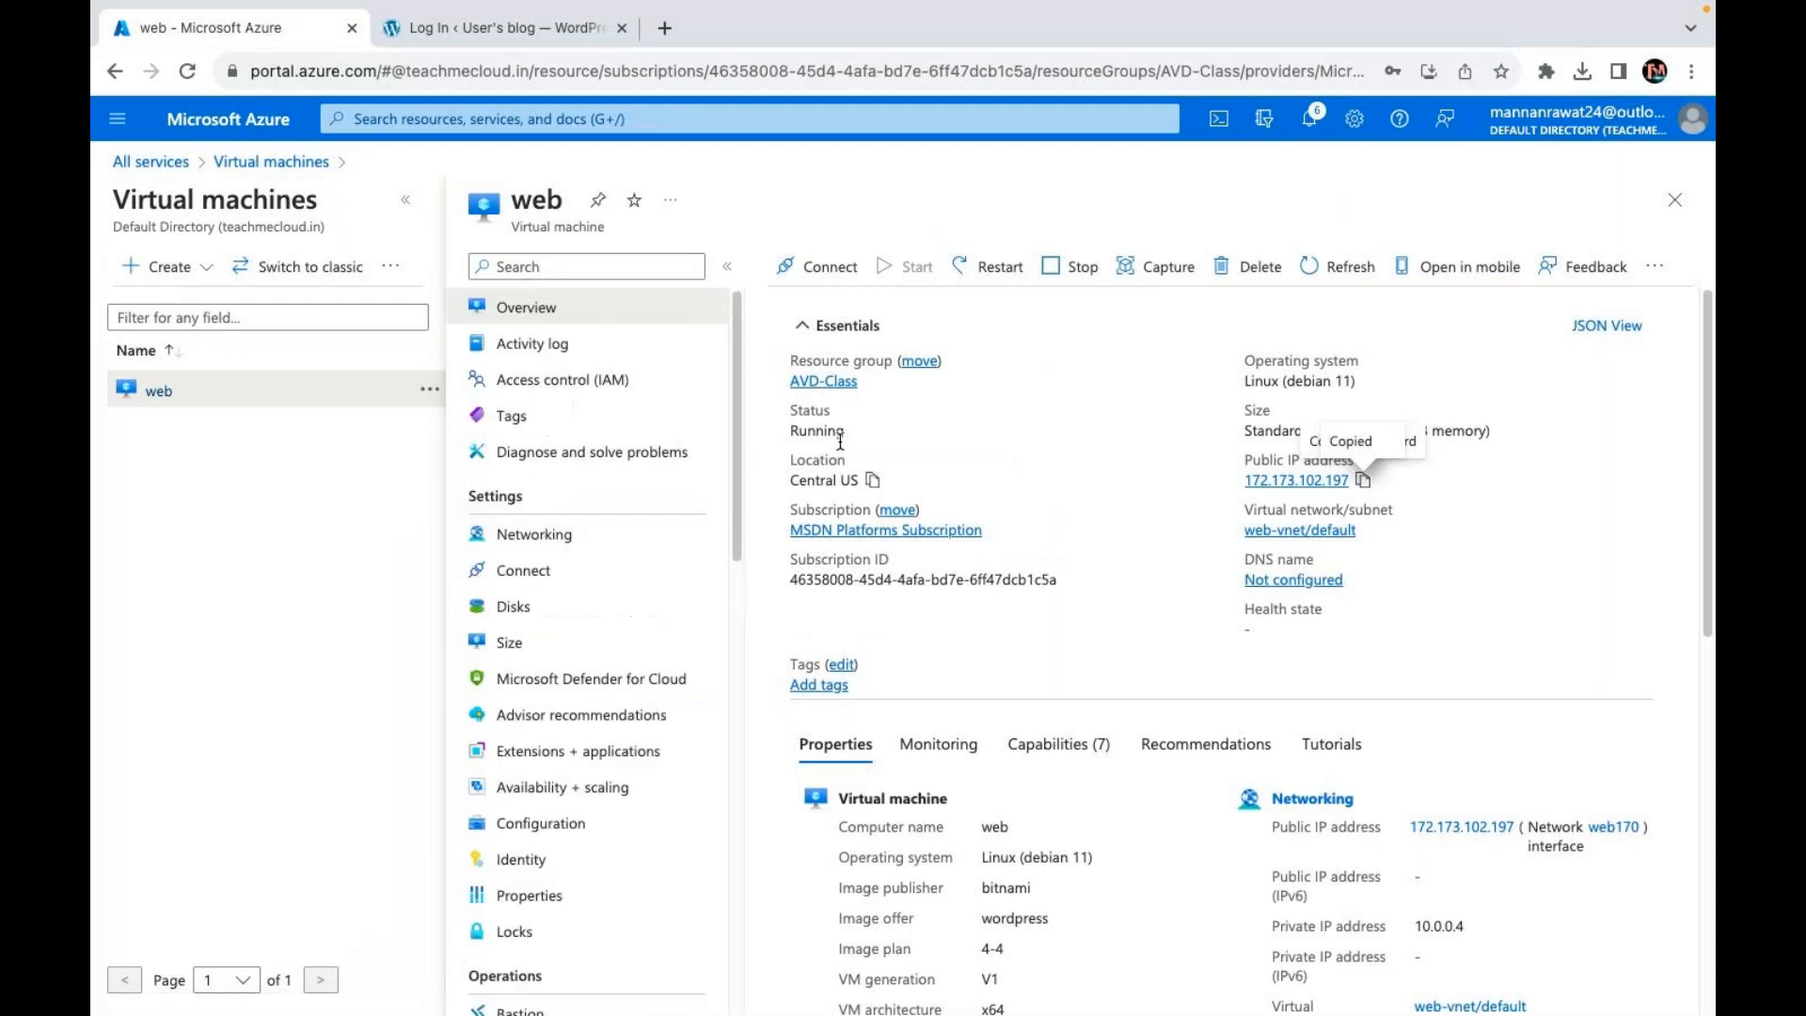
left_click(834, 270)
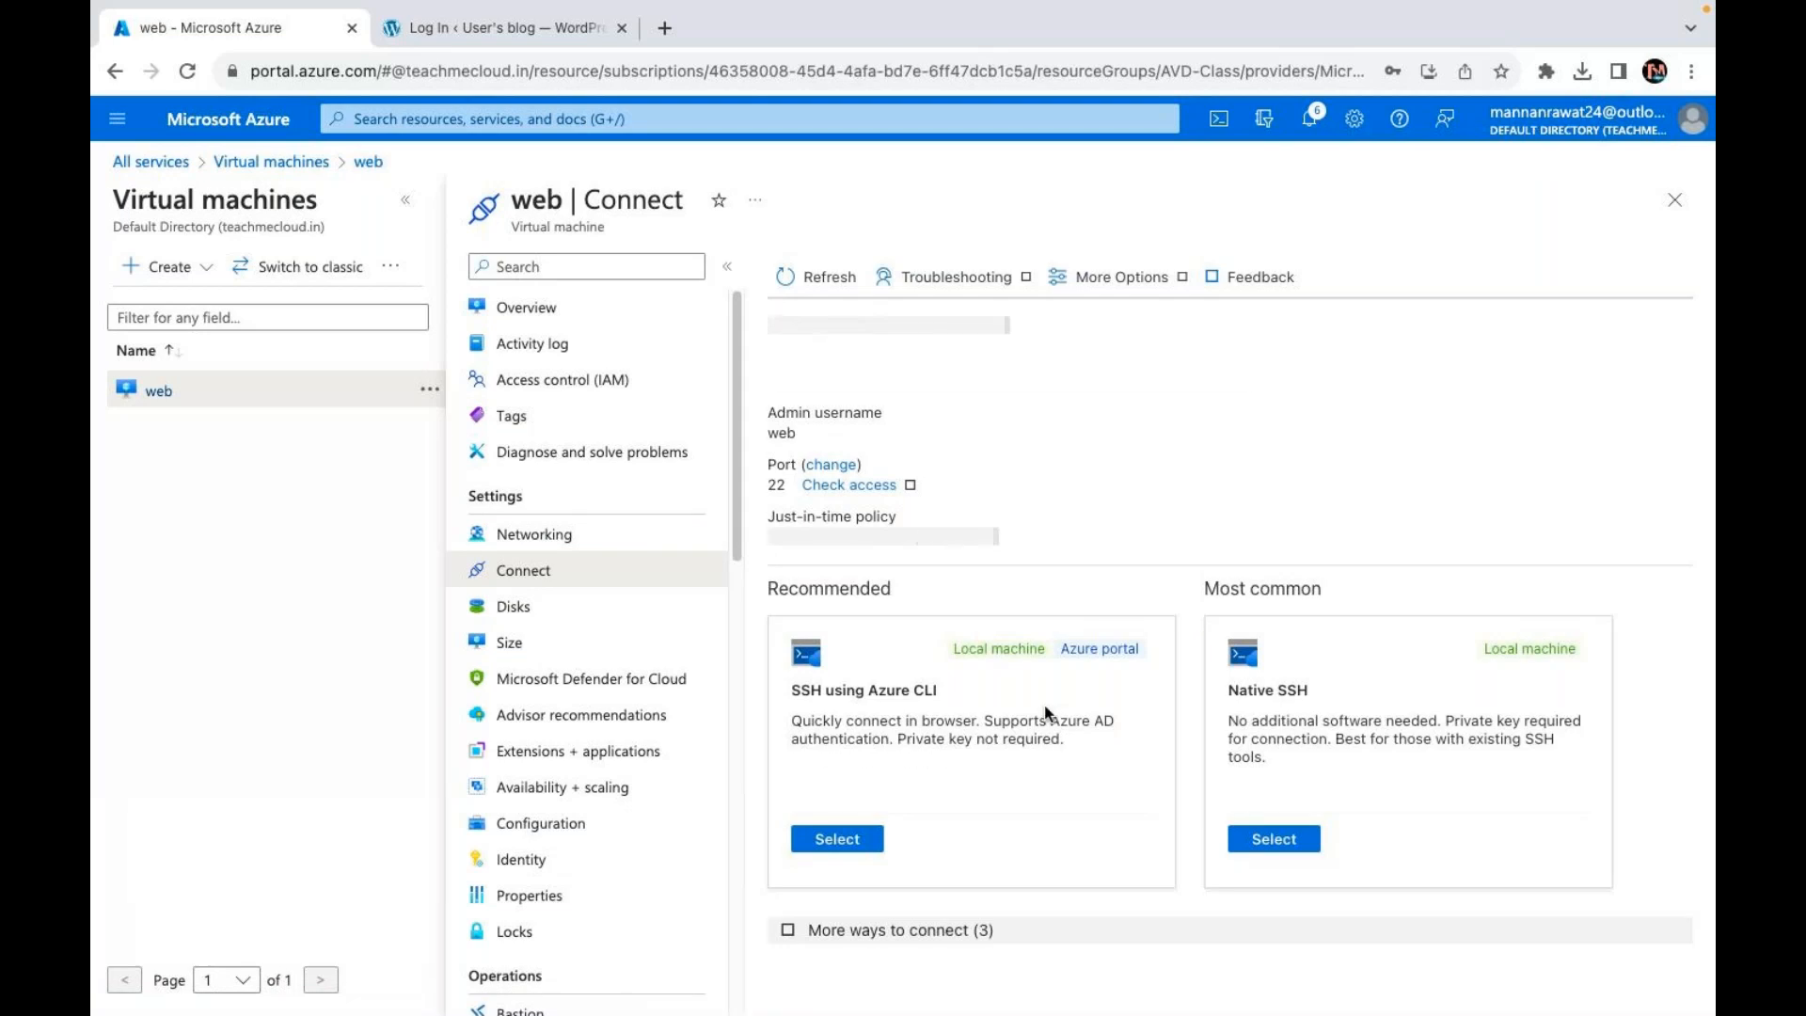
left_click(912, 934)
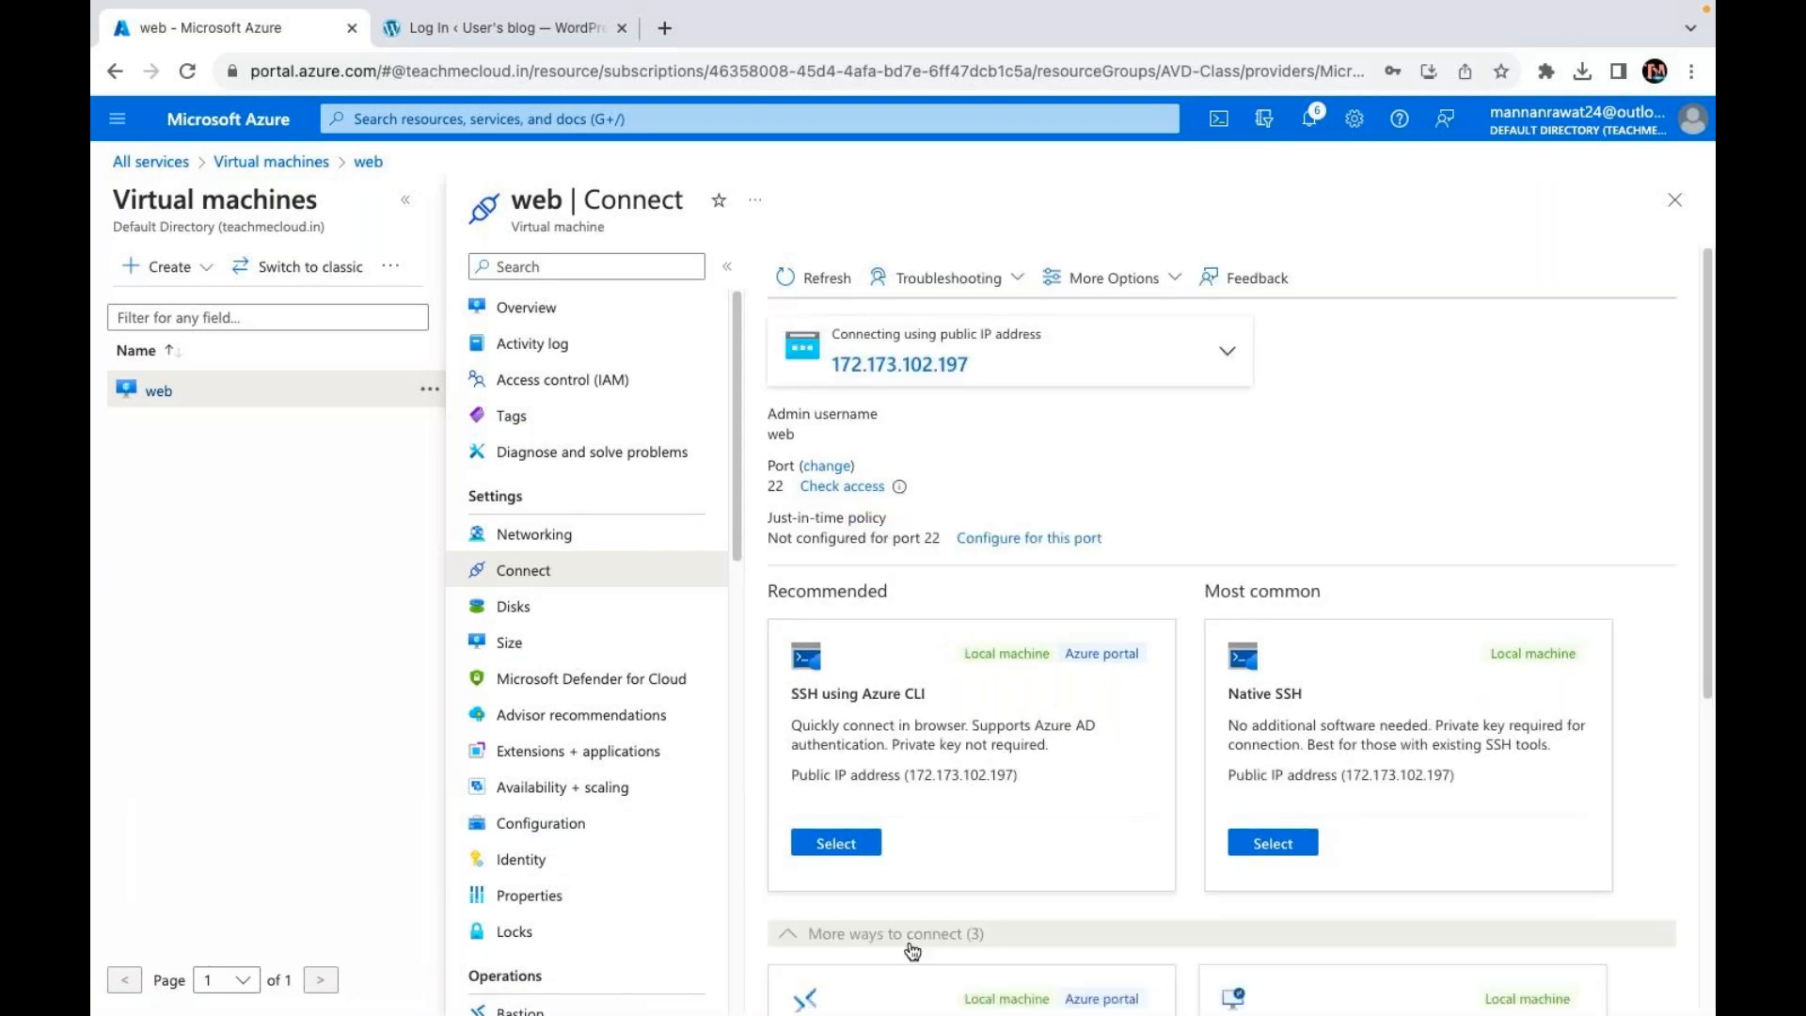
scroll(884, 951, "down", 5)
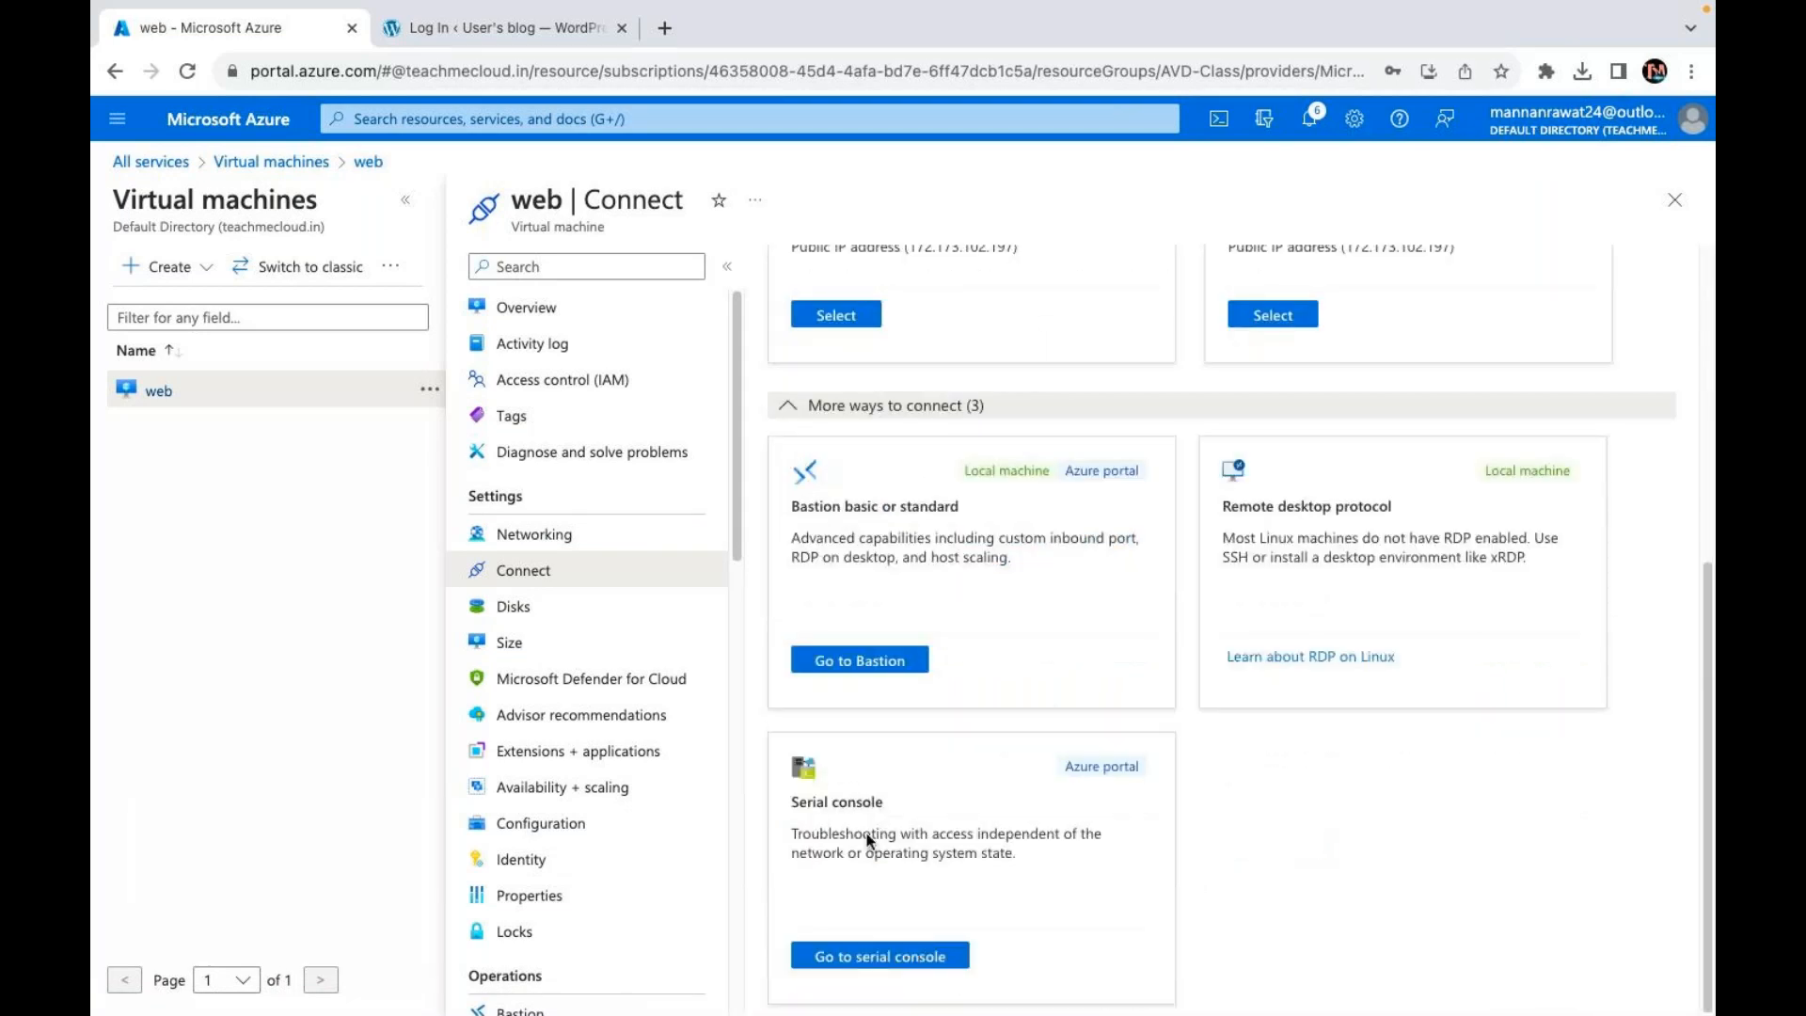
left_click(879, 956)
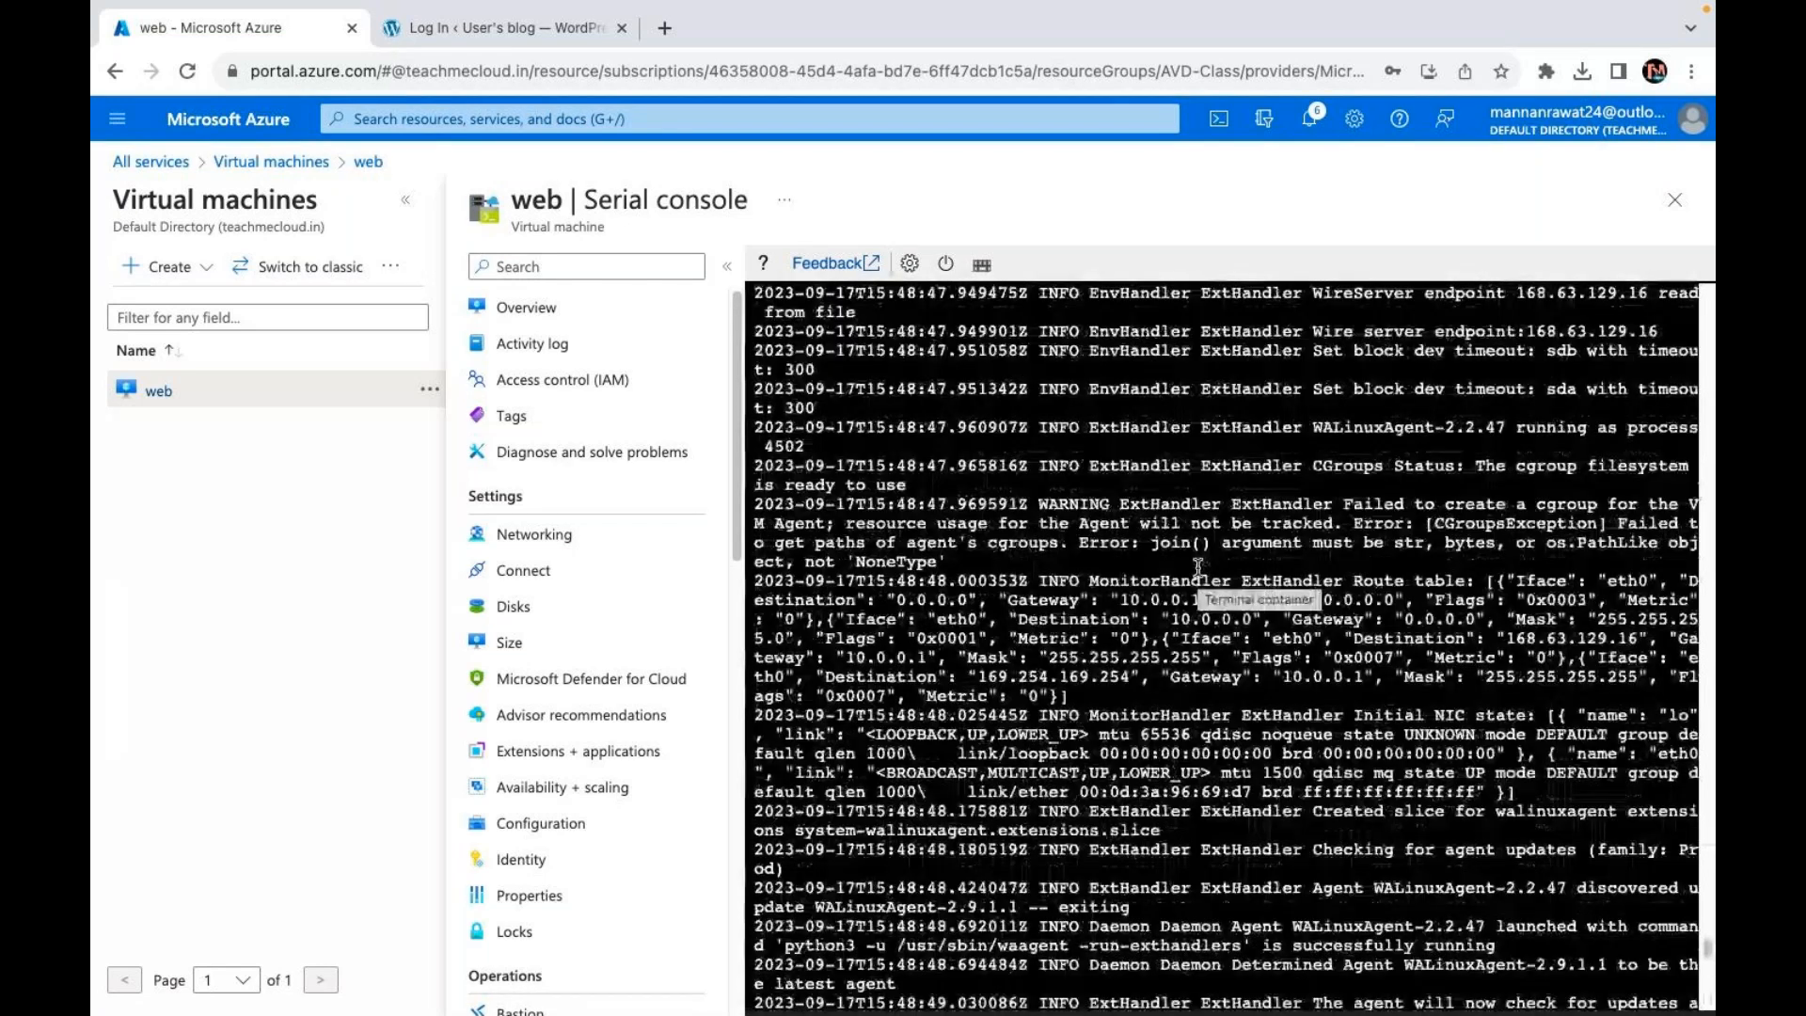
Step: Scroll through the serial console boot log to find the Bitnami application password line
scroll(1199, 565, "up", 10)
scroll(1198, 565, "up", 10)
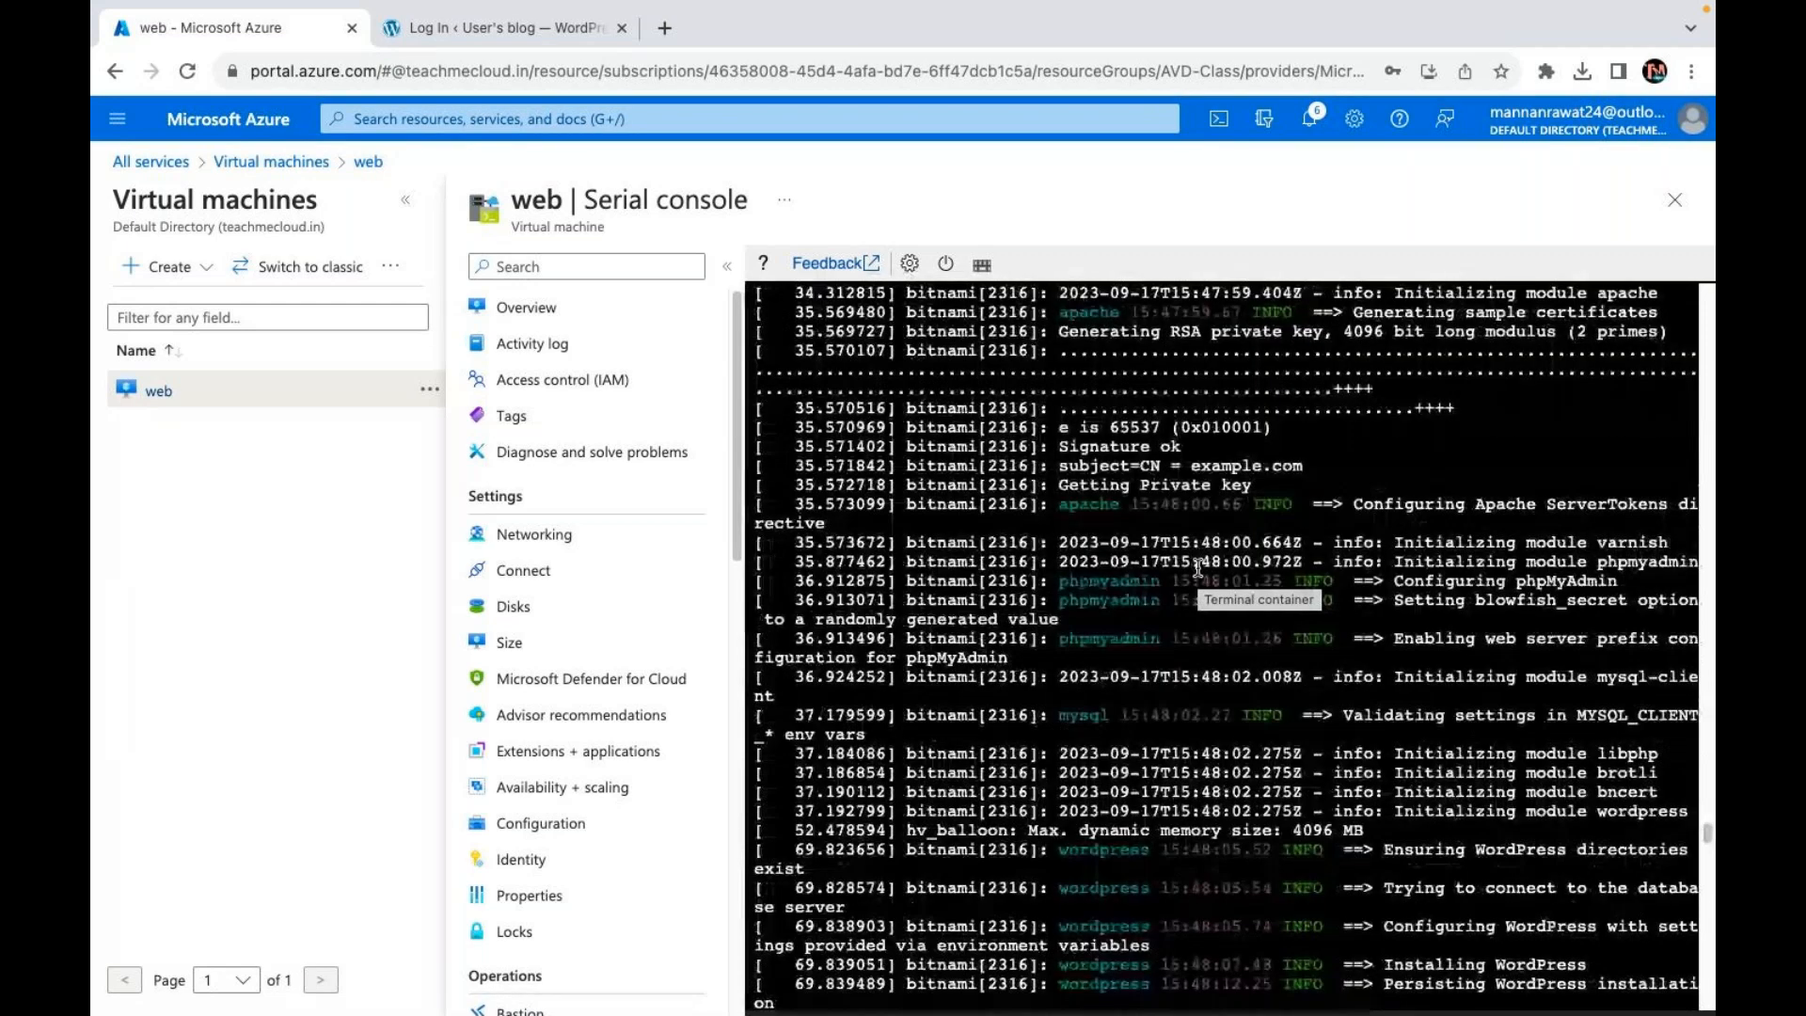
scroll(1199, 565, "up", 5)
scroll(1198, 565, "up", 10)
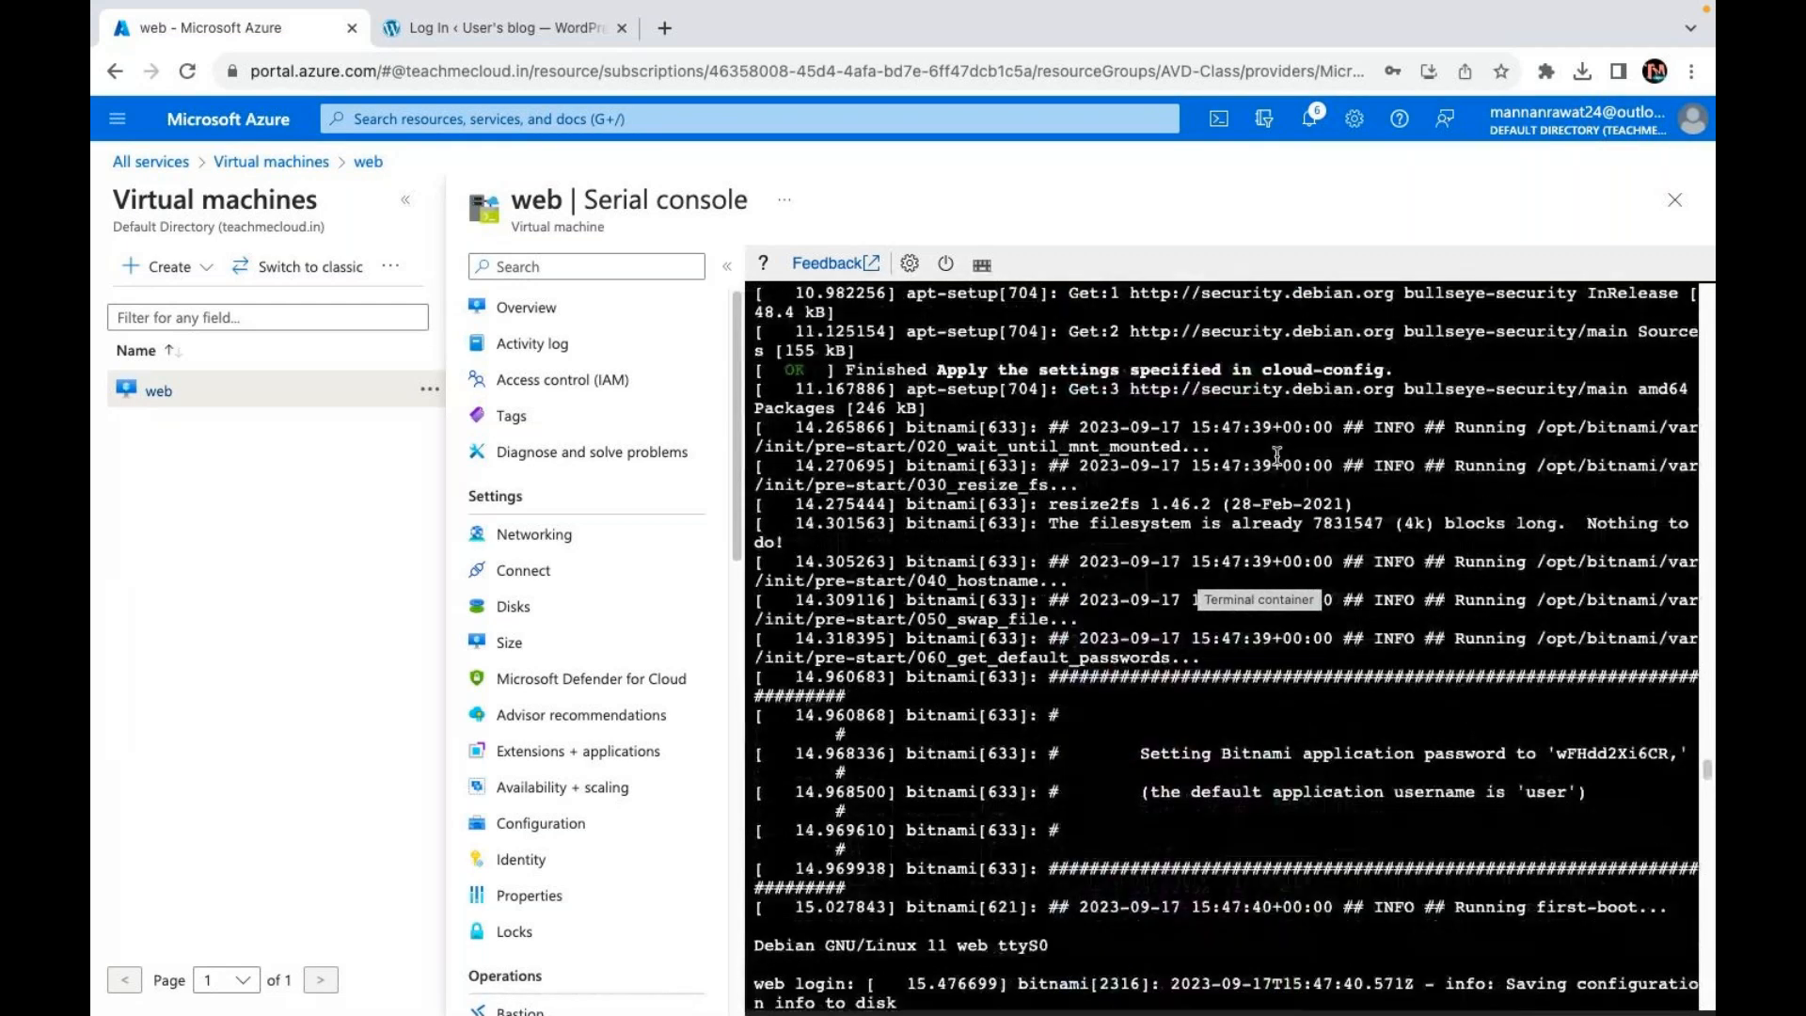
scroll(1276, 456, "up", 10)
scroll(1276, 455, "up", 8)
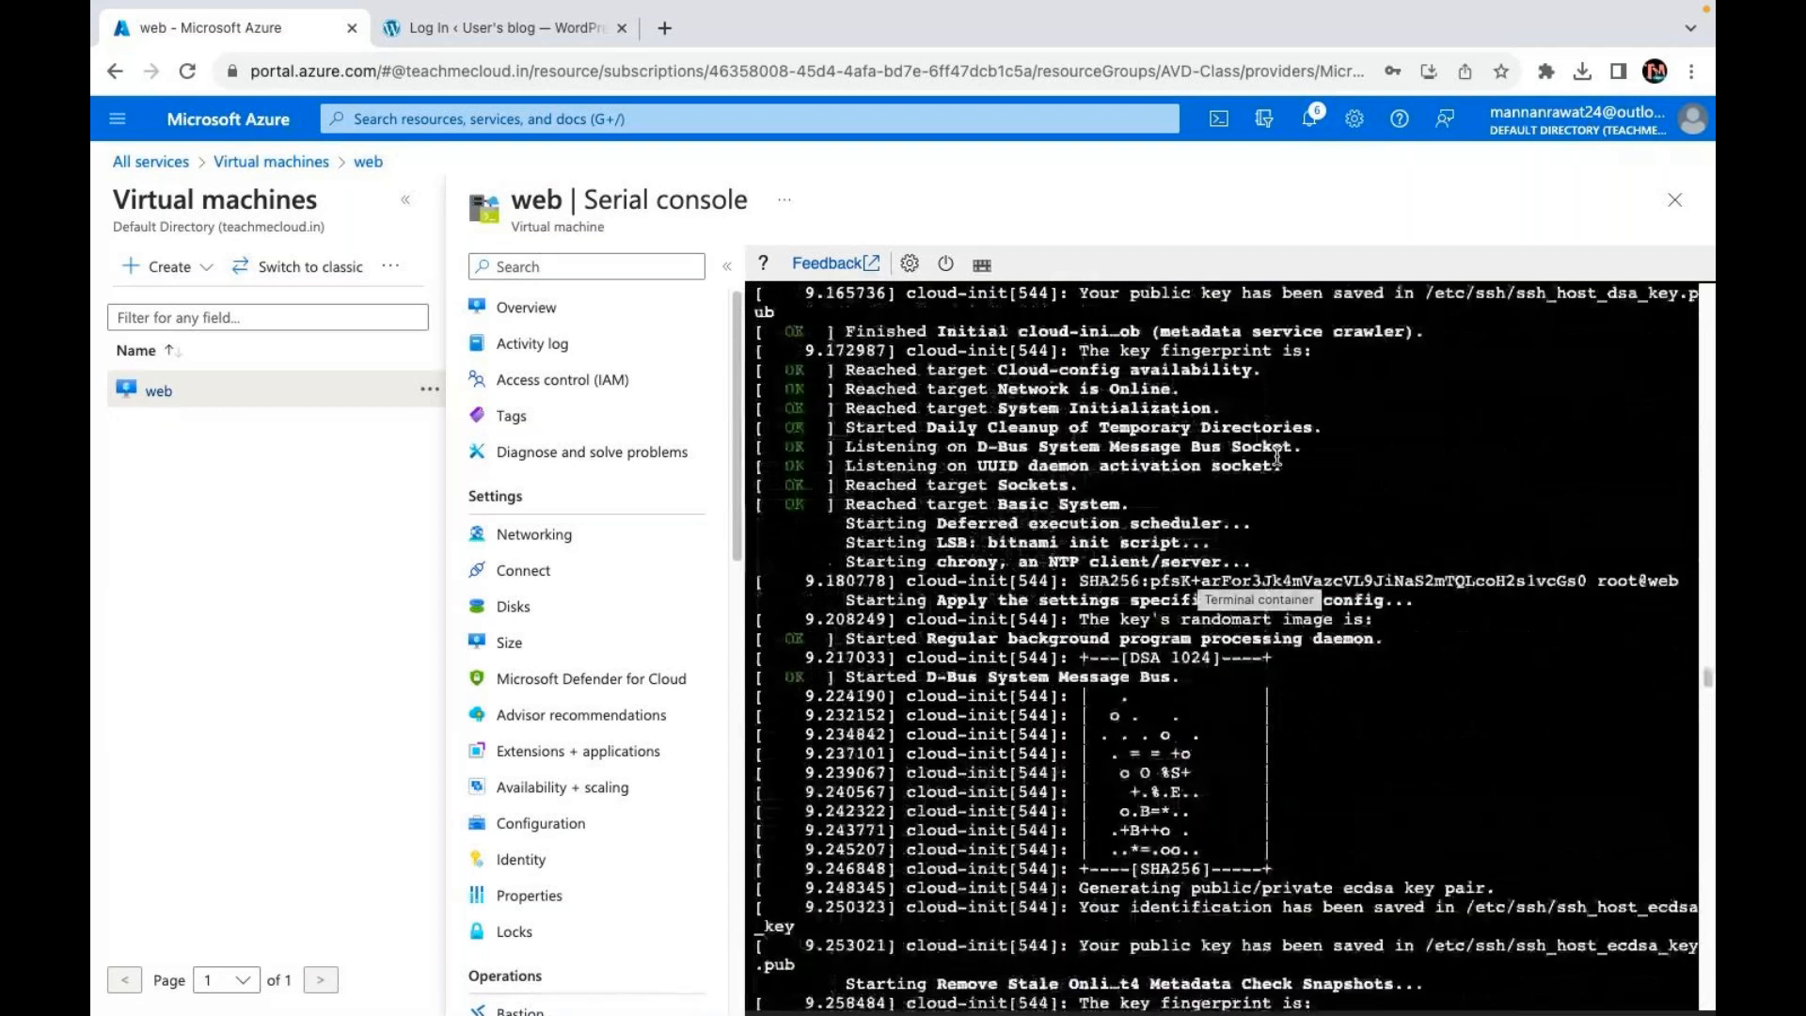
scroll(1277, 455, "down", 10)
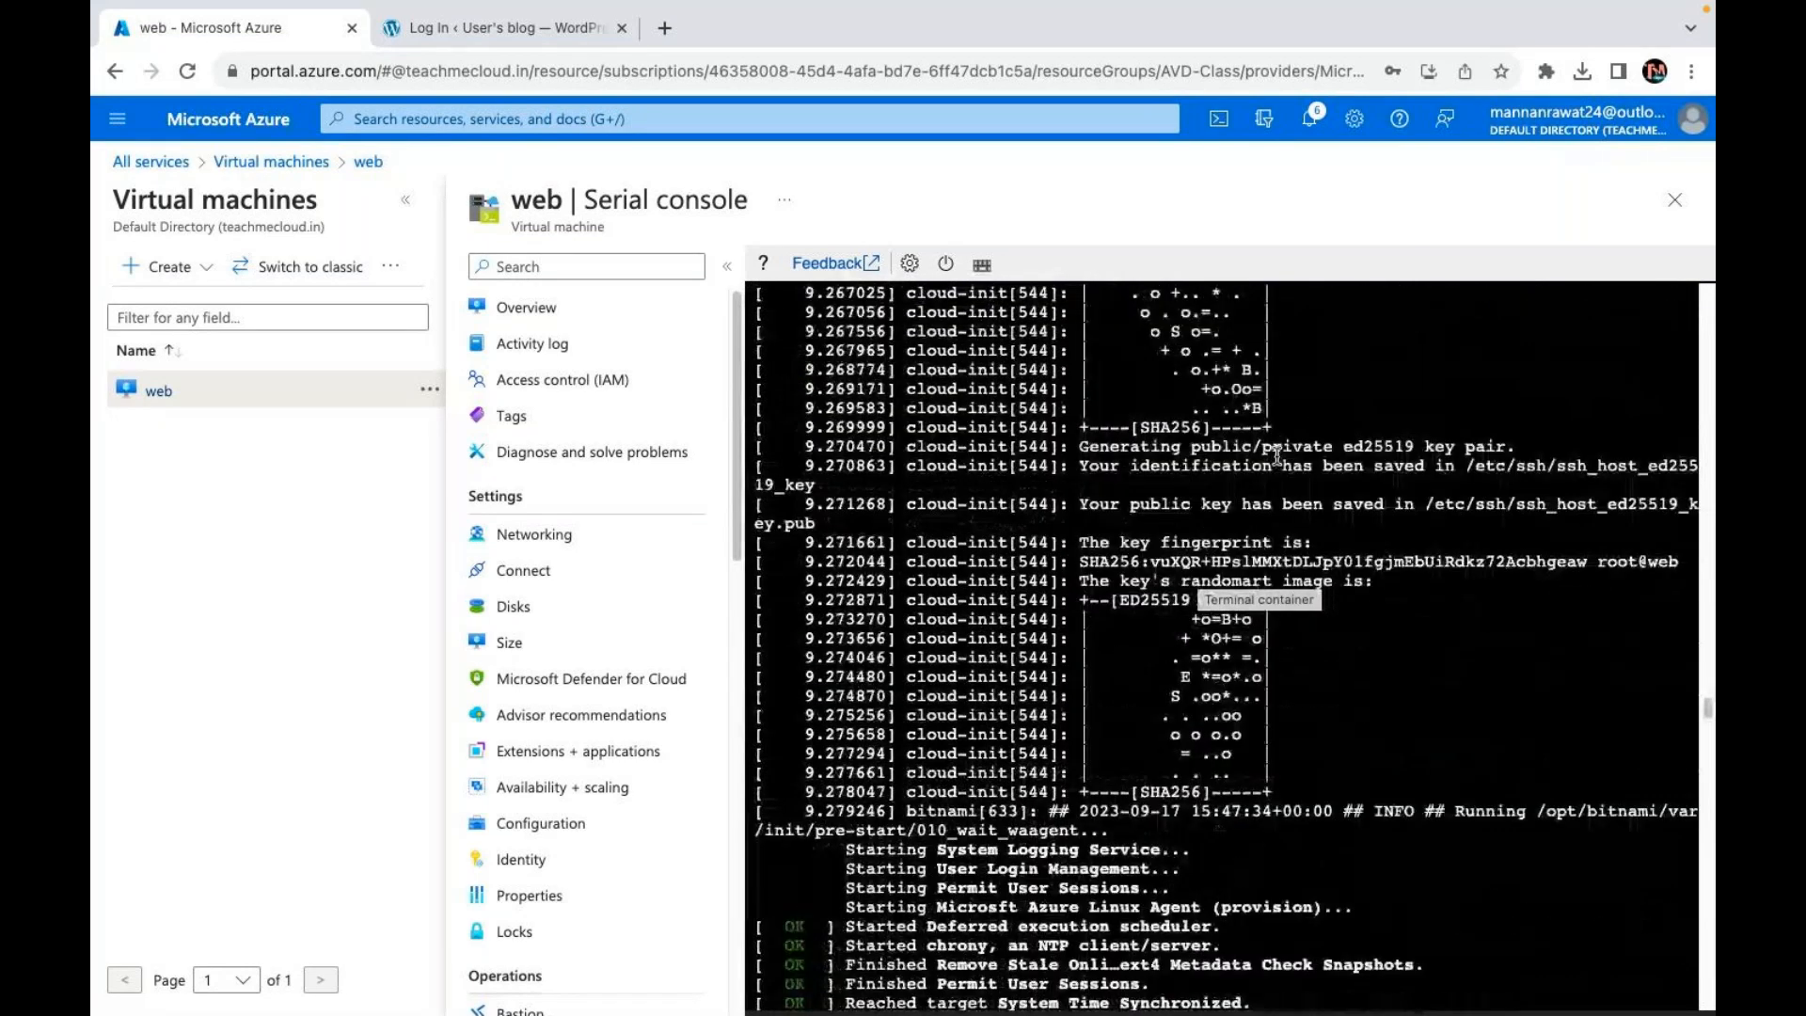
scroll(1276, 455, "down", 6)
scroll(1276, 455, "down", 4)
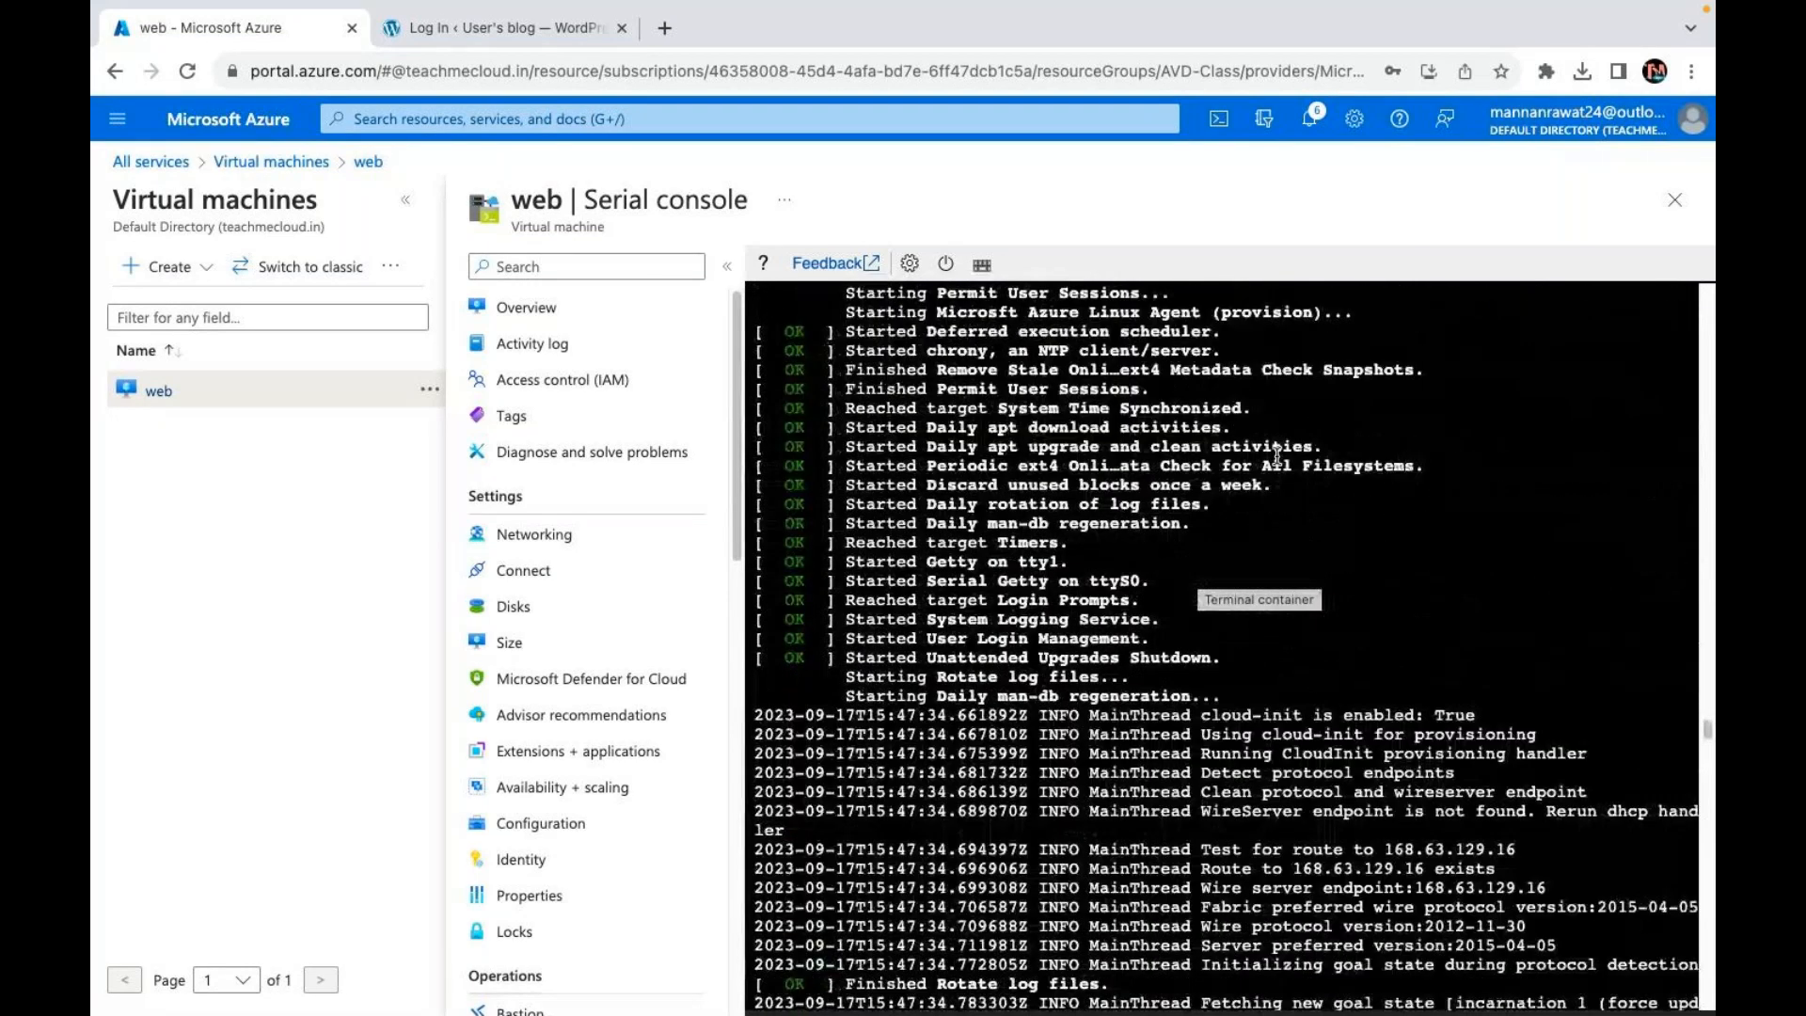
scroll(1276, 455, "up", 8)
scroll(1276, 455, "up", 7)
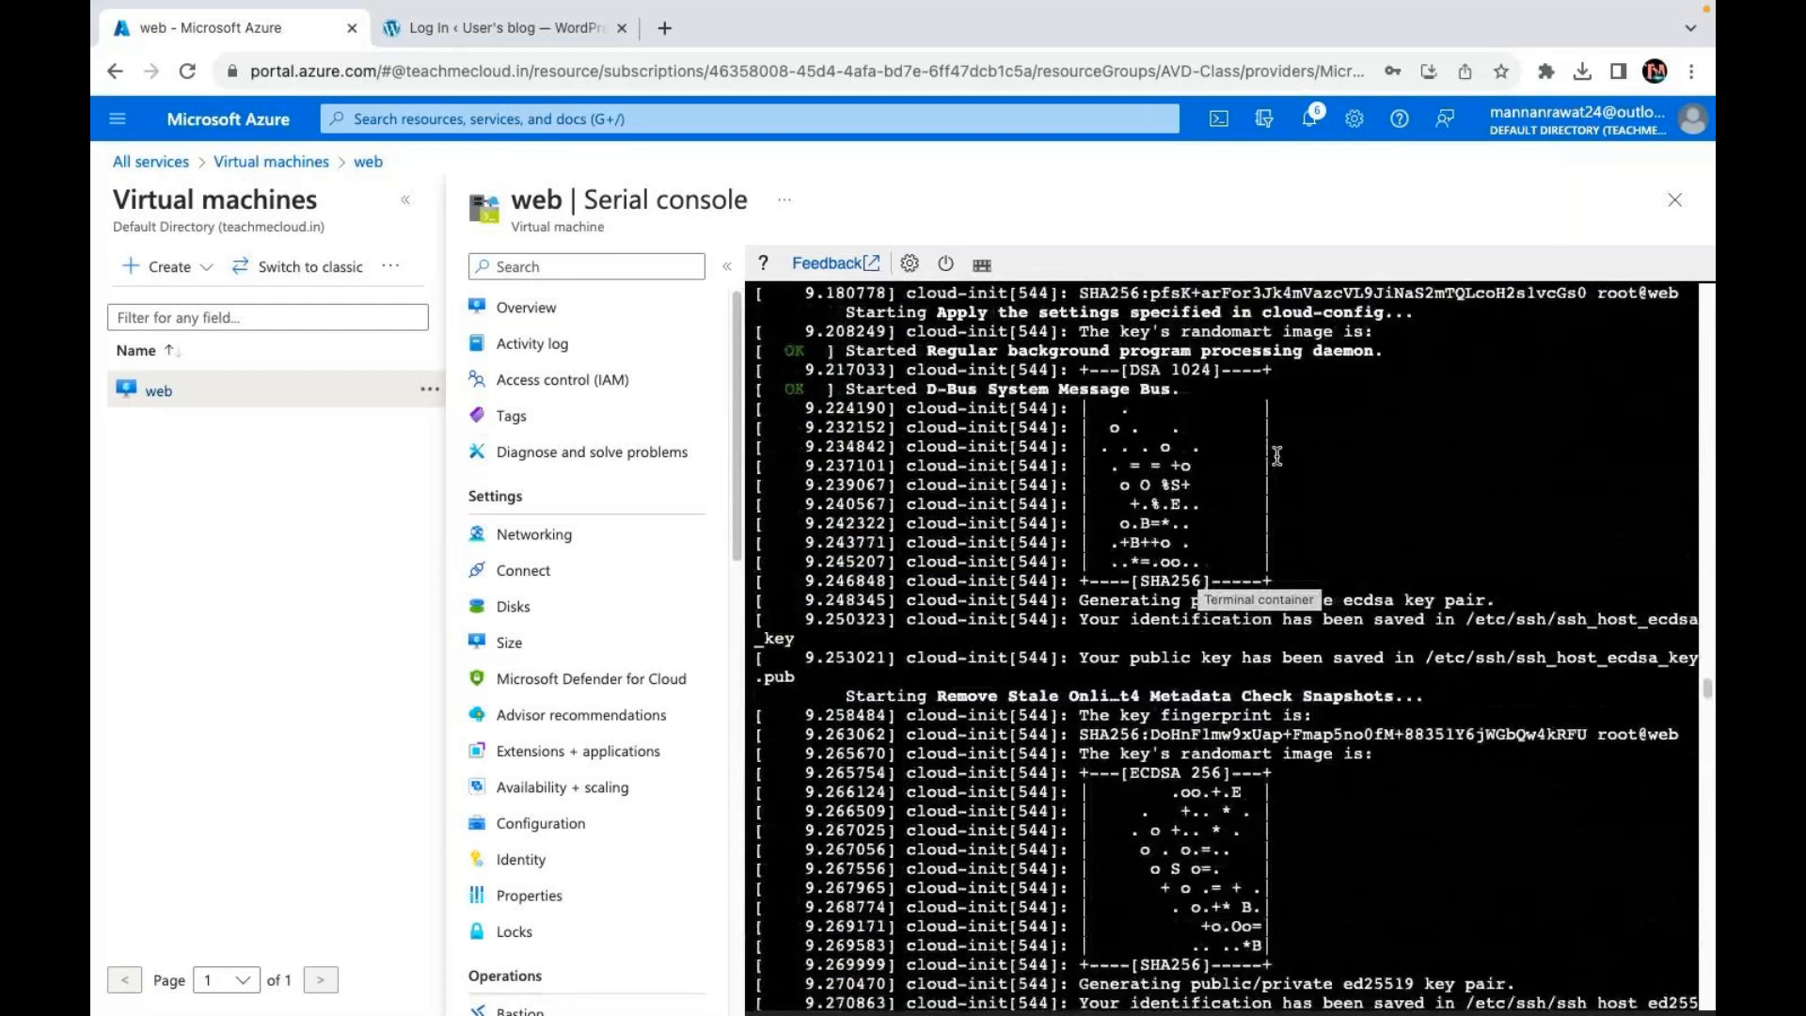
scroll(1276, 455, "up", 10)
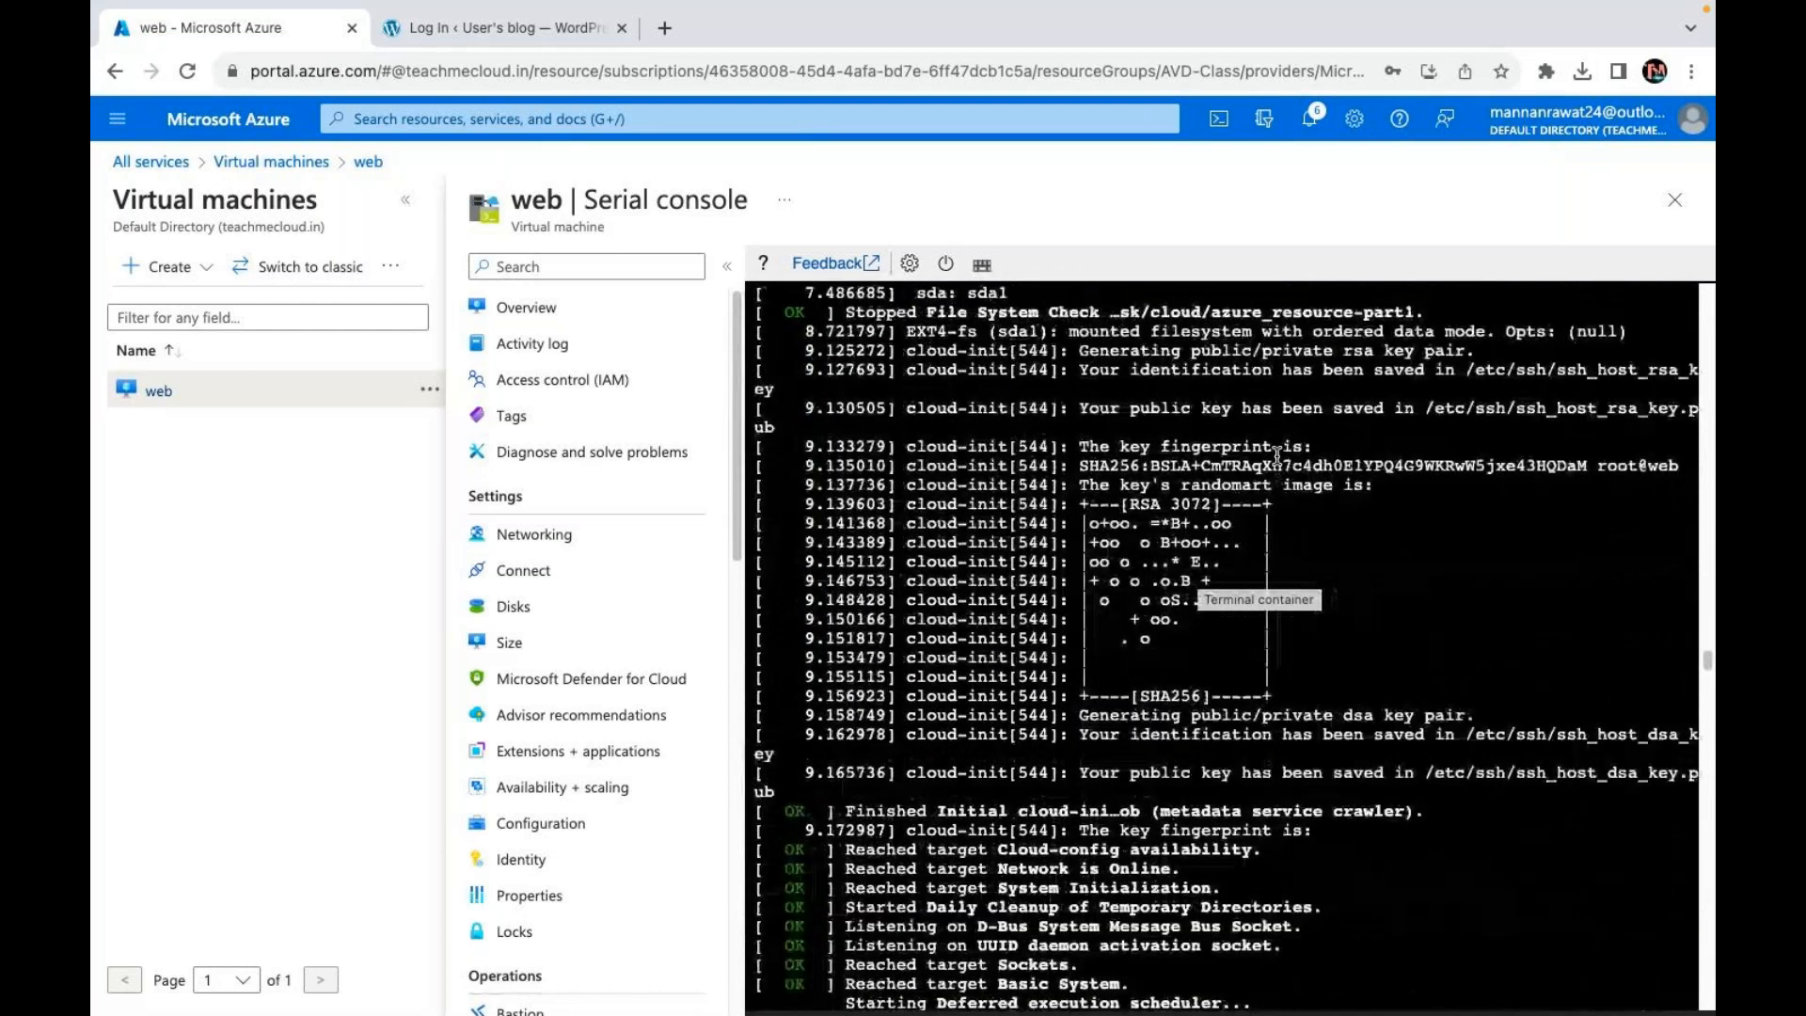
scroll(1277, 455, "up", 10)
scroll(1276, 456, "up", 7)
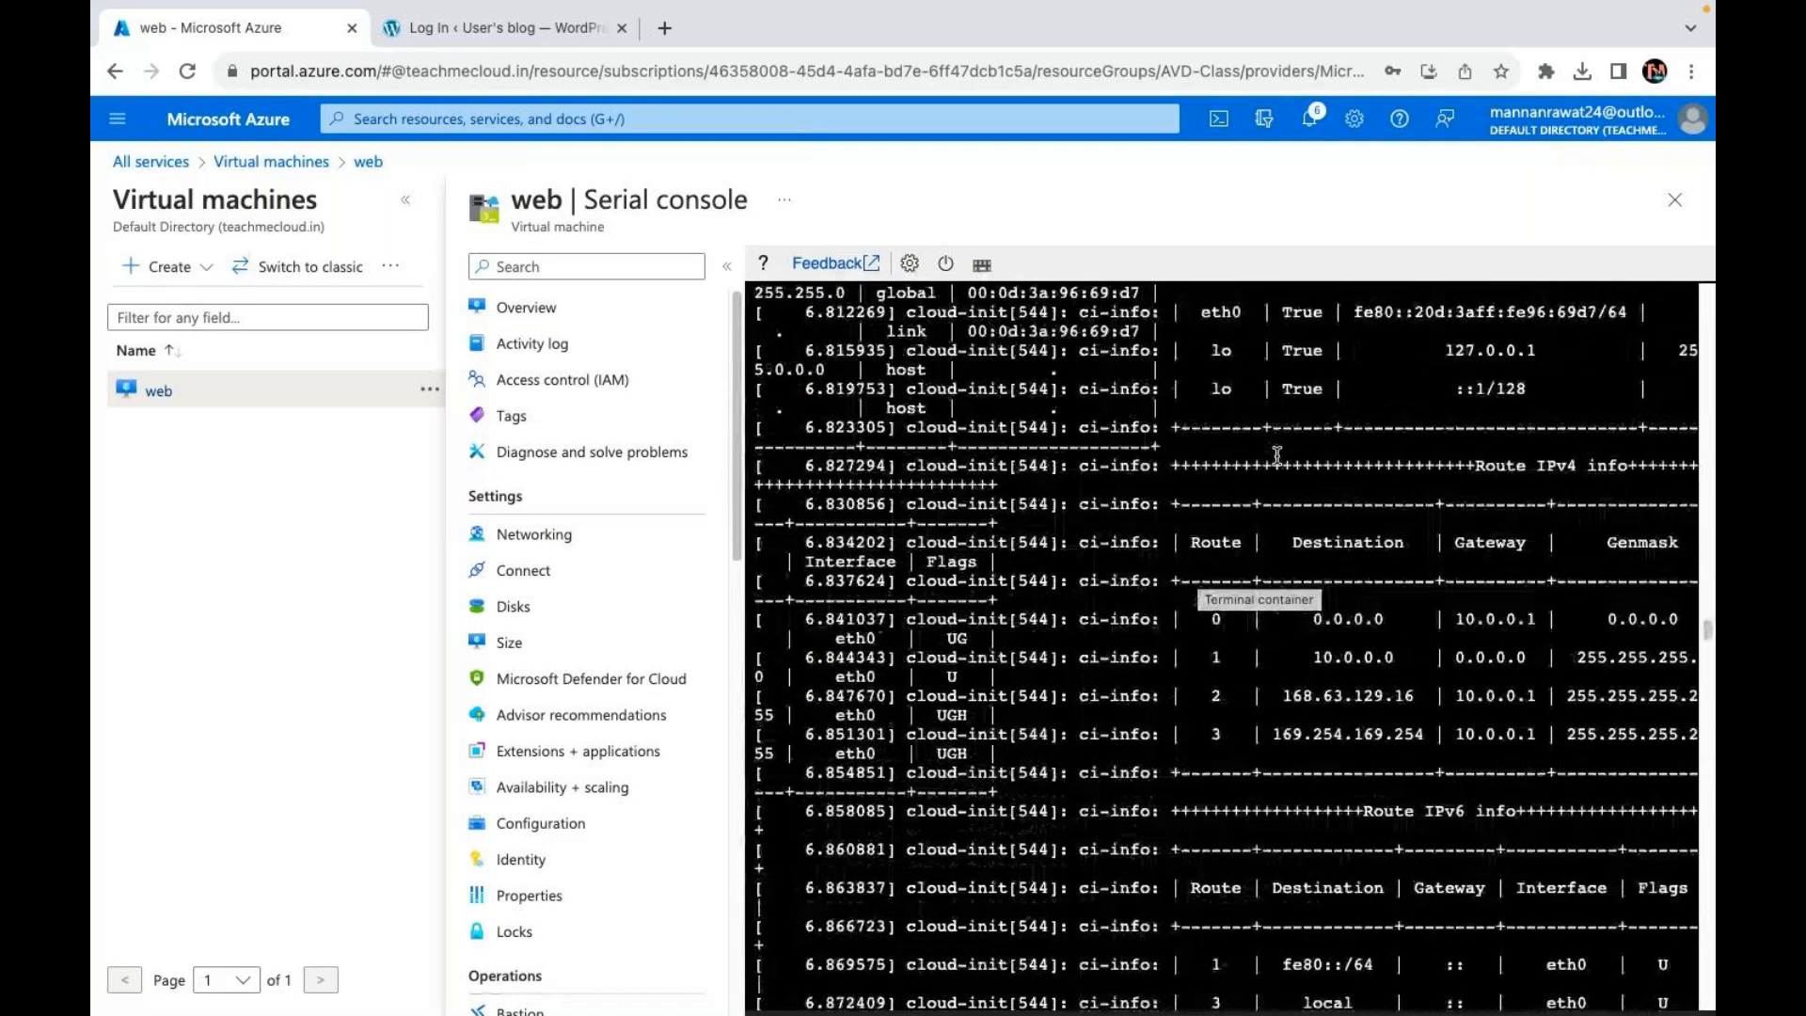
scroll(1276, 455, "up", 10)
scroll(1276, 455, "up", 7)
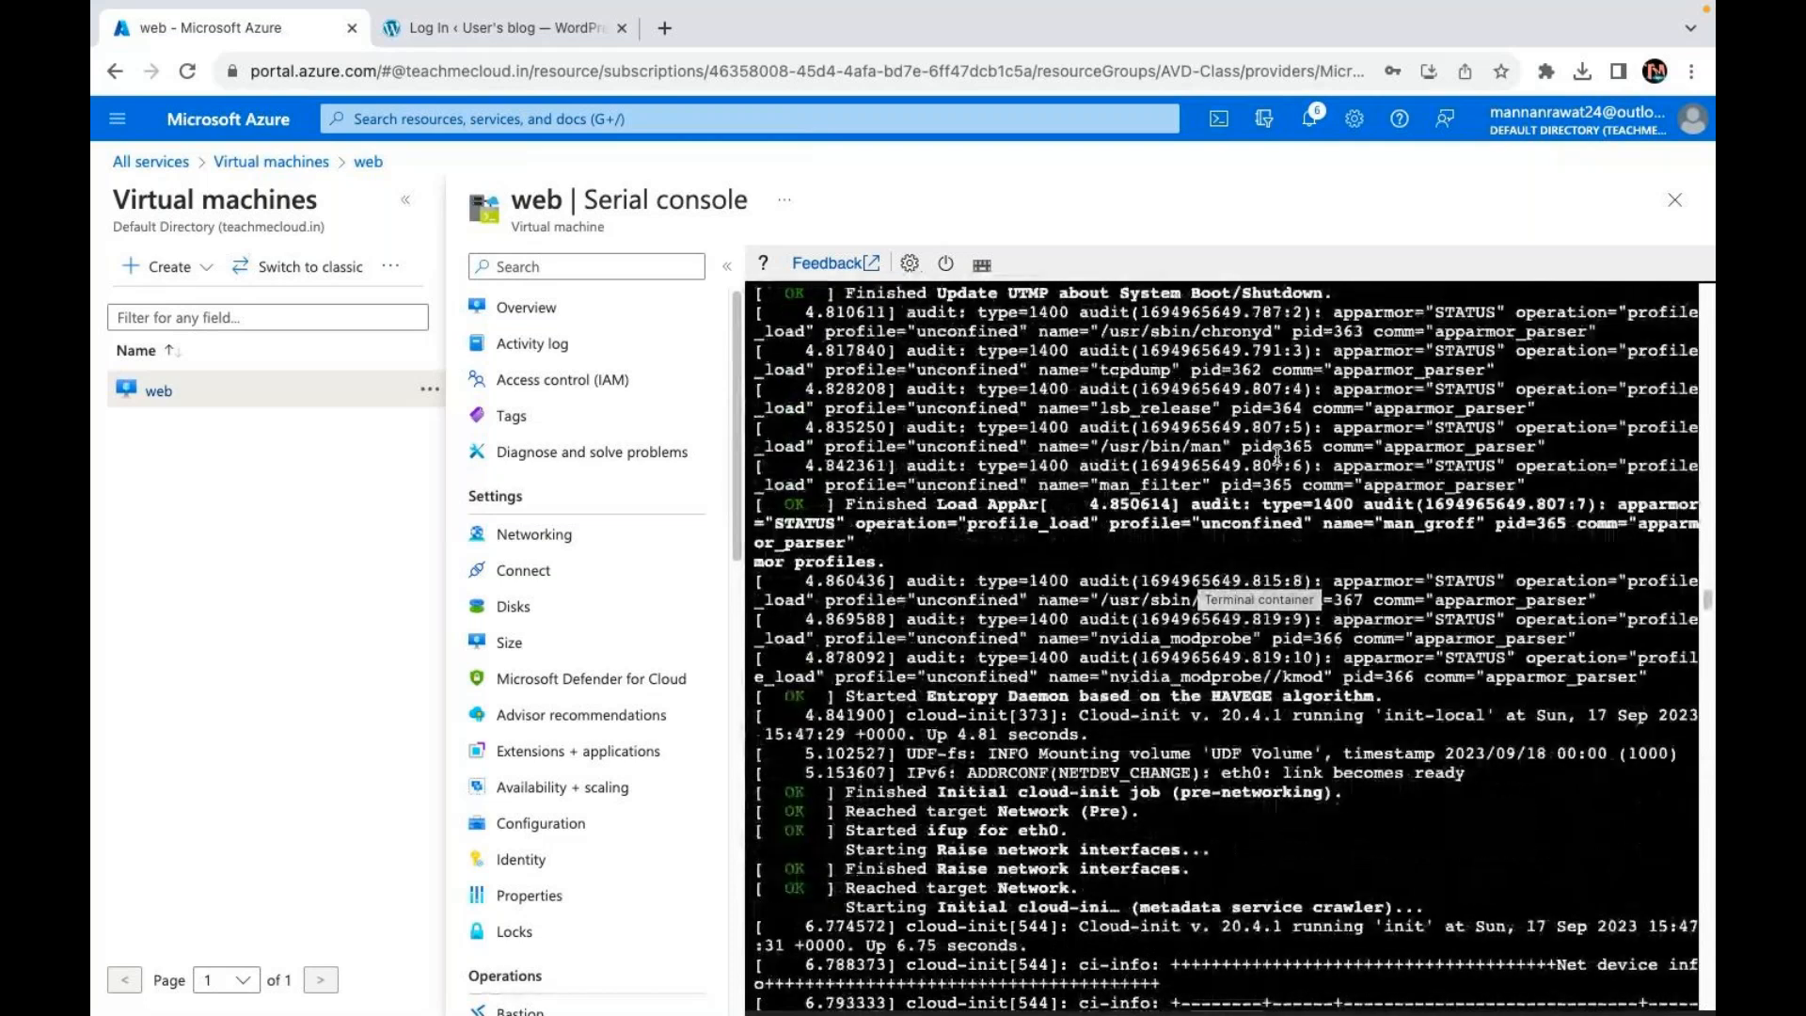
scroll(1277, 455, "up", 10)
scroll(1276, 455, "up", 10)
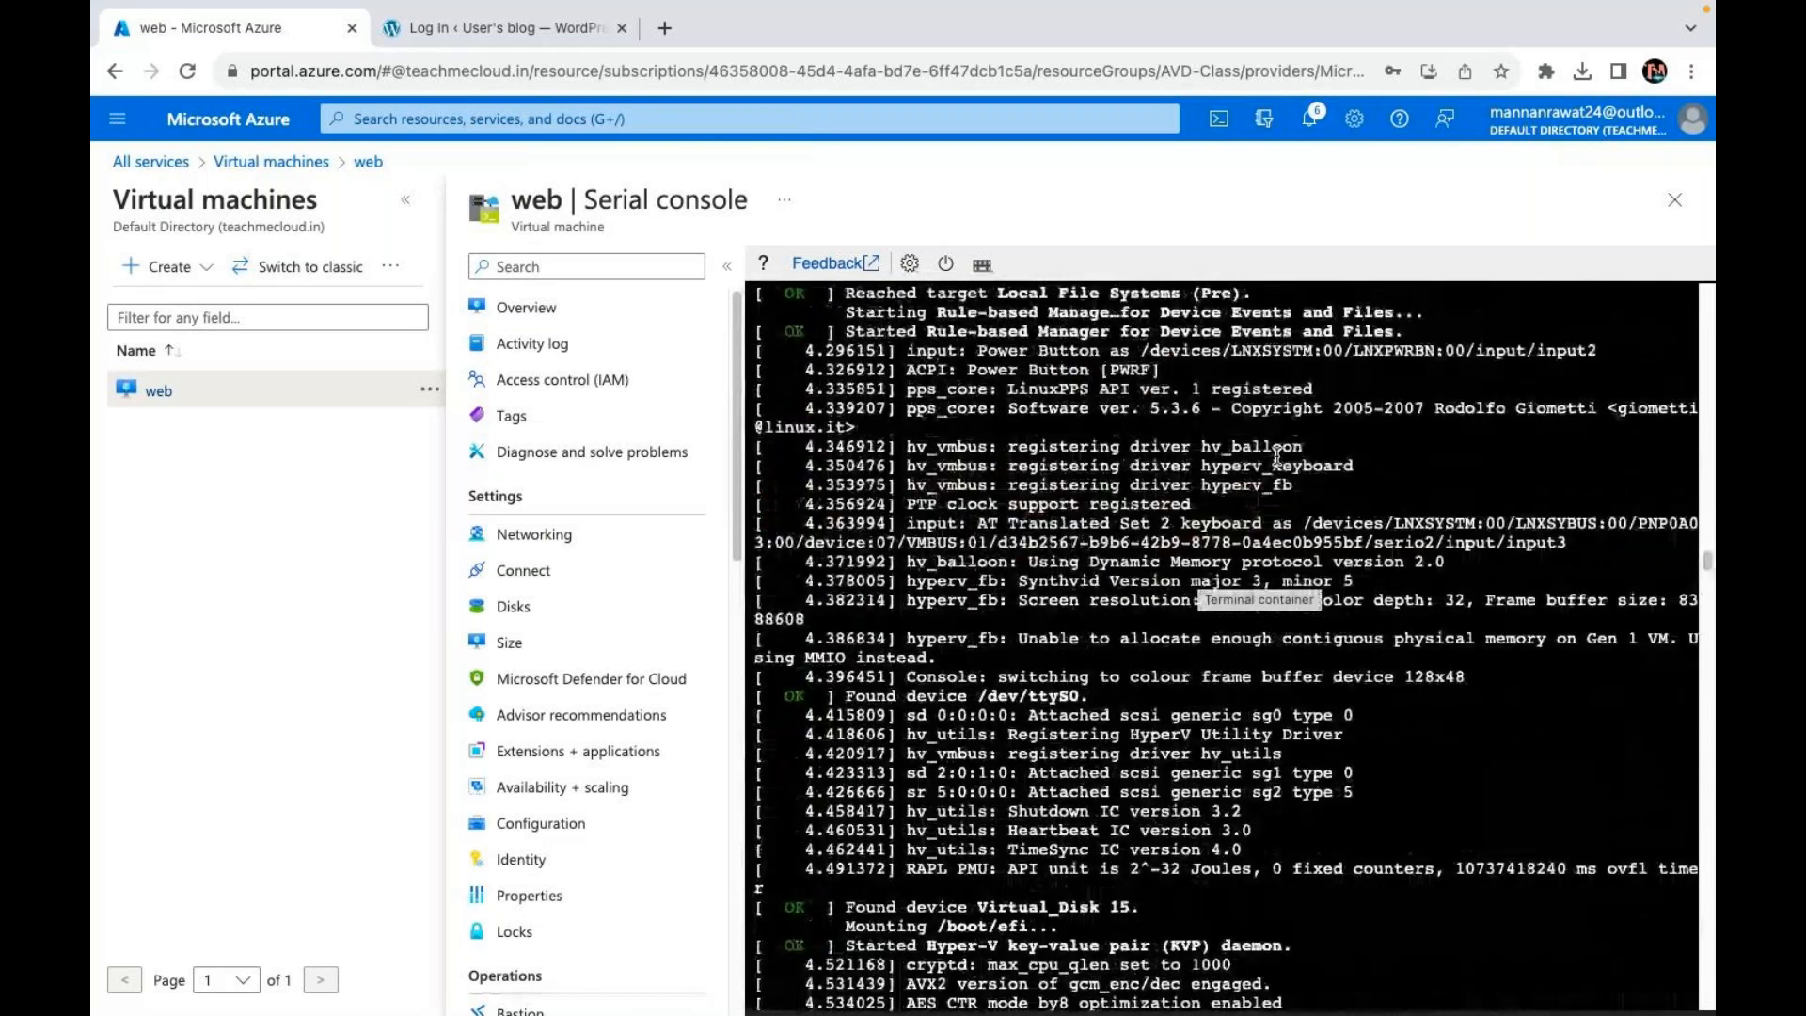
scroll(1276, 456, "up", 10)
scroll(1277, 456, "up", 1)
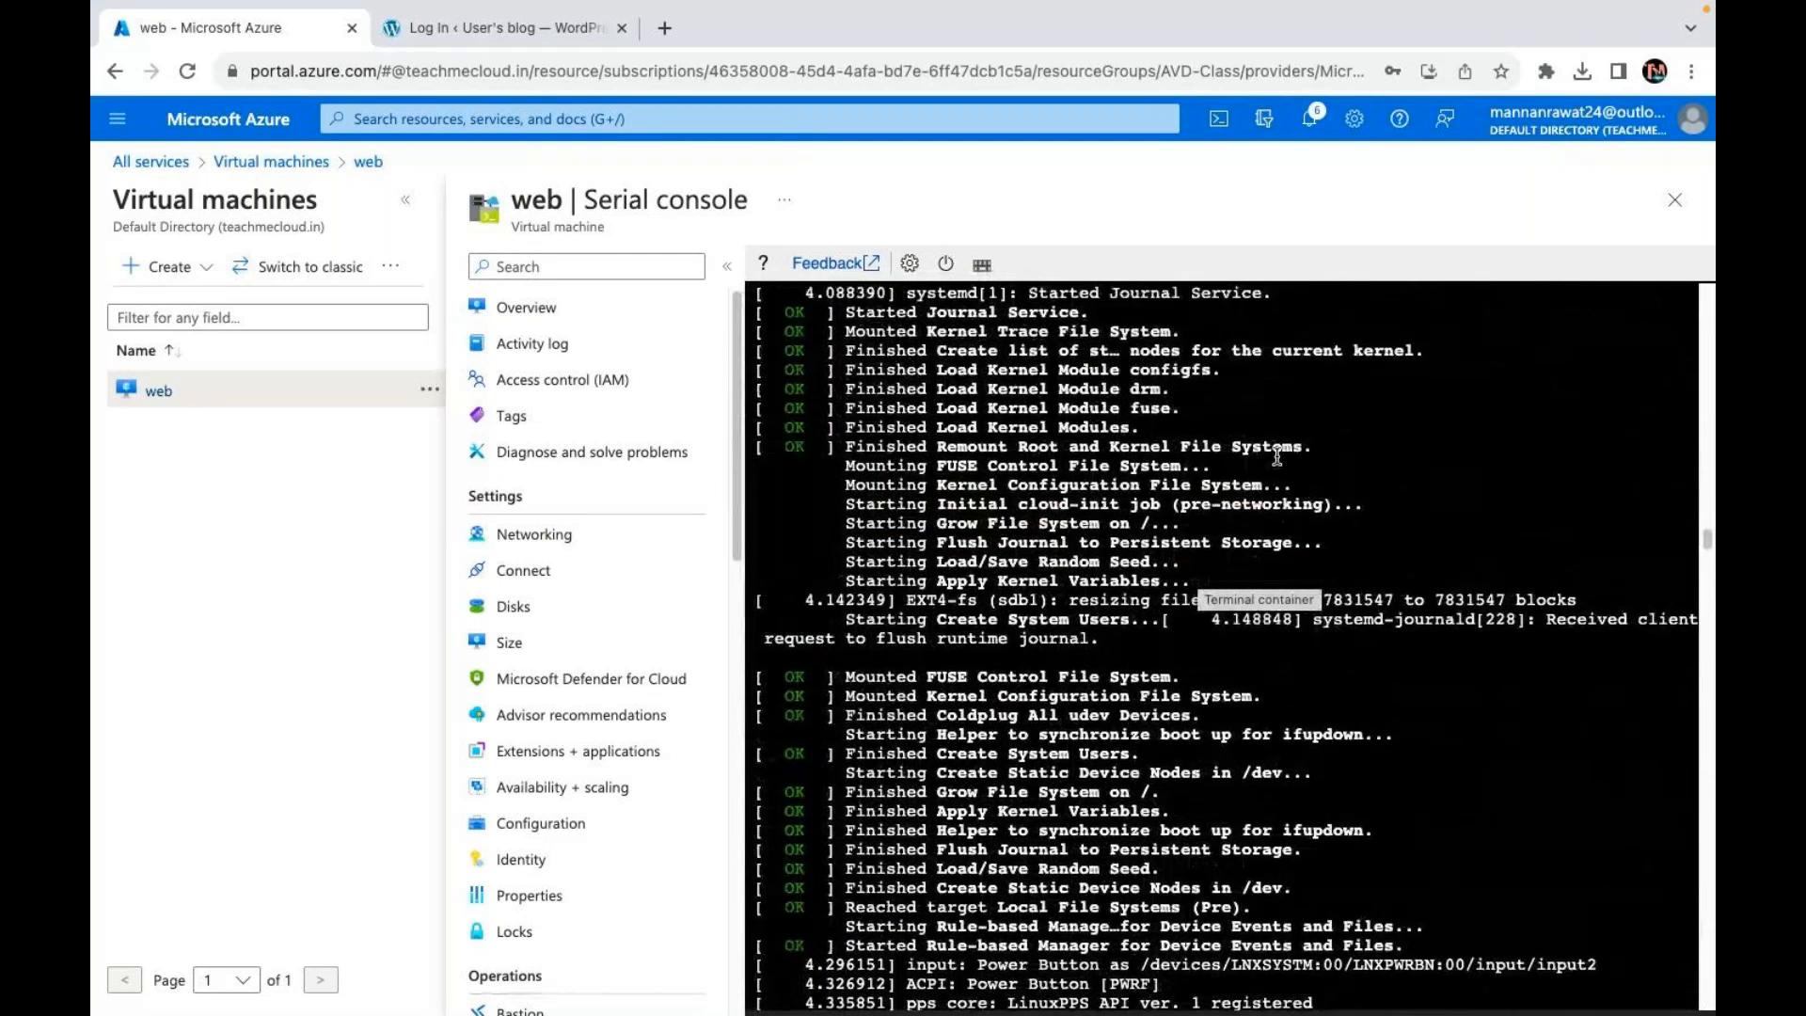
scroll(1276, 455, "up", 15)
scroll(1276, 455, "up", 15)
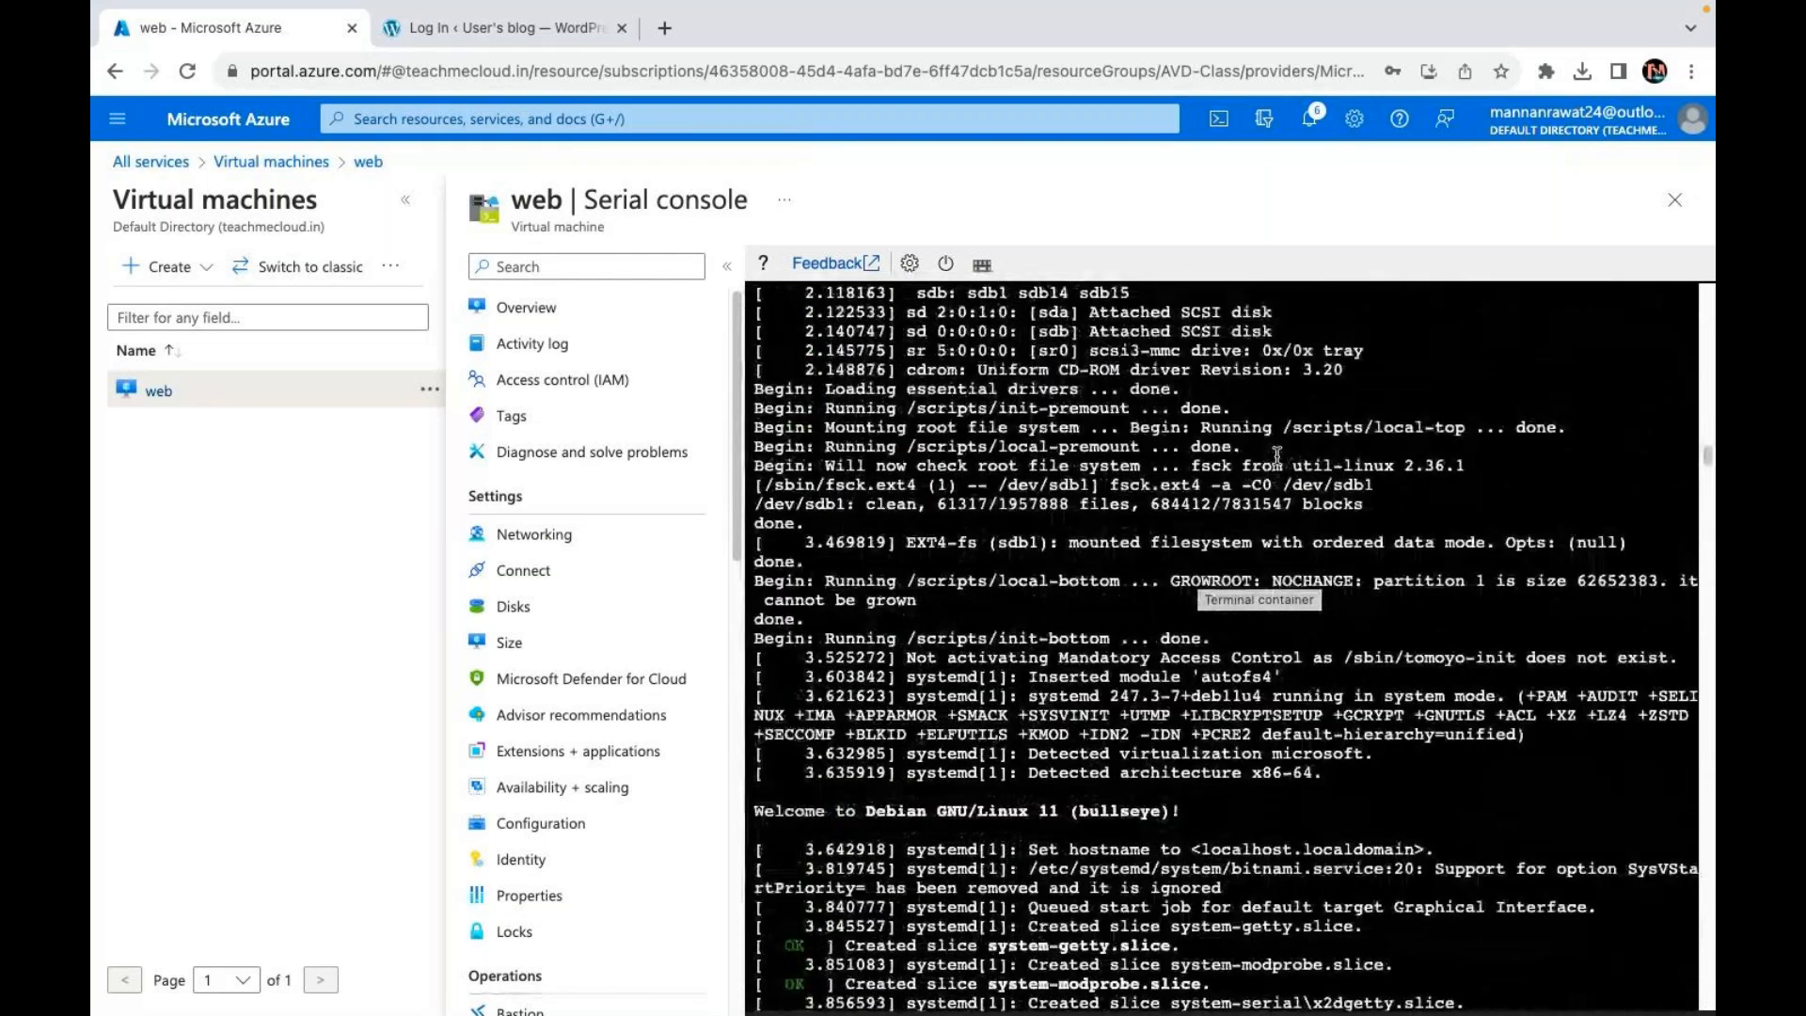
scroll(1276, 455, "up", 15)
scroll(1276, 455, "up", 10)
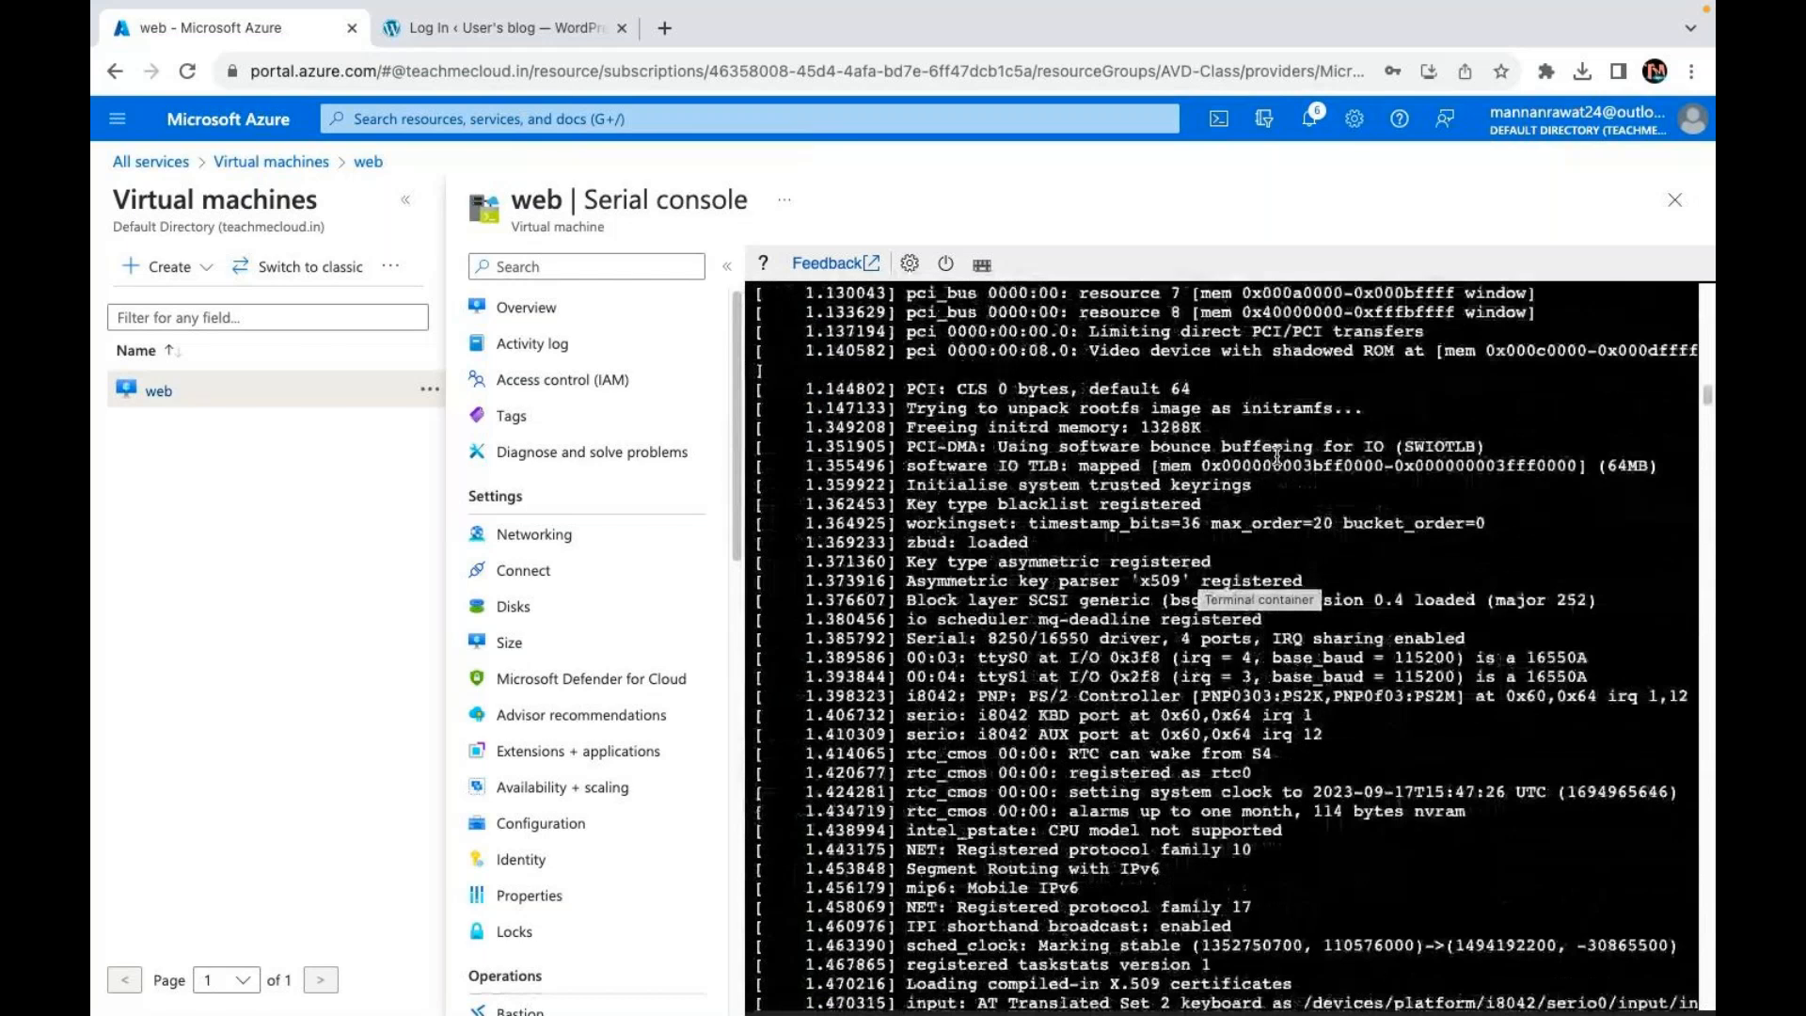
scroll(1277, 455, "up", 10)
scroll(1277, 455, "up", 20)
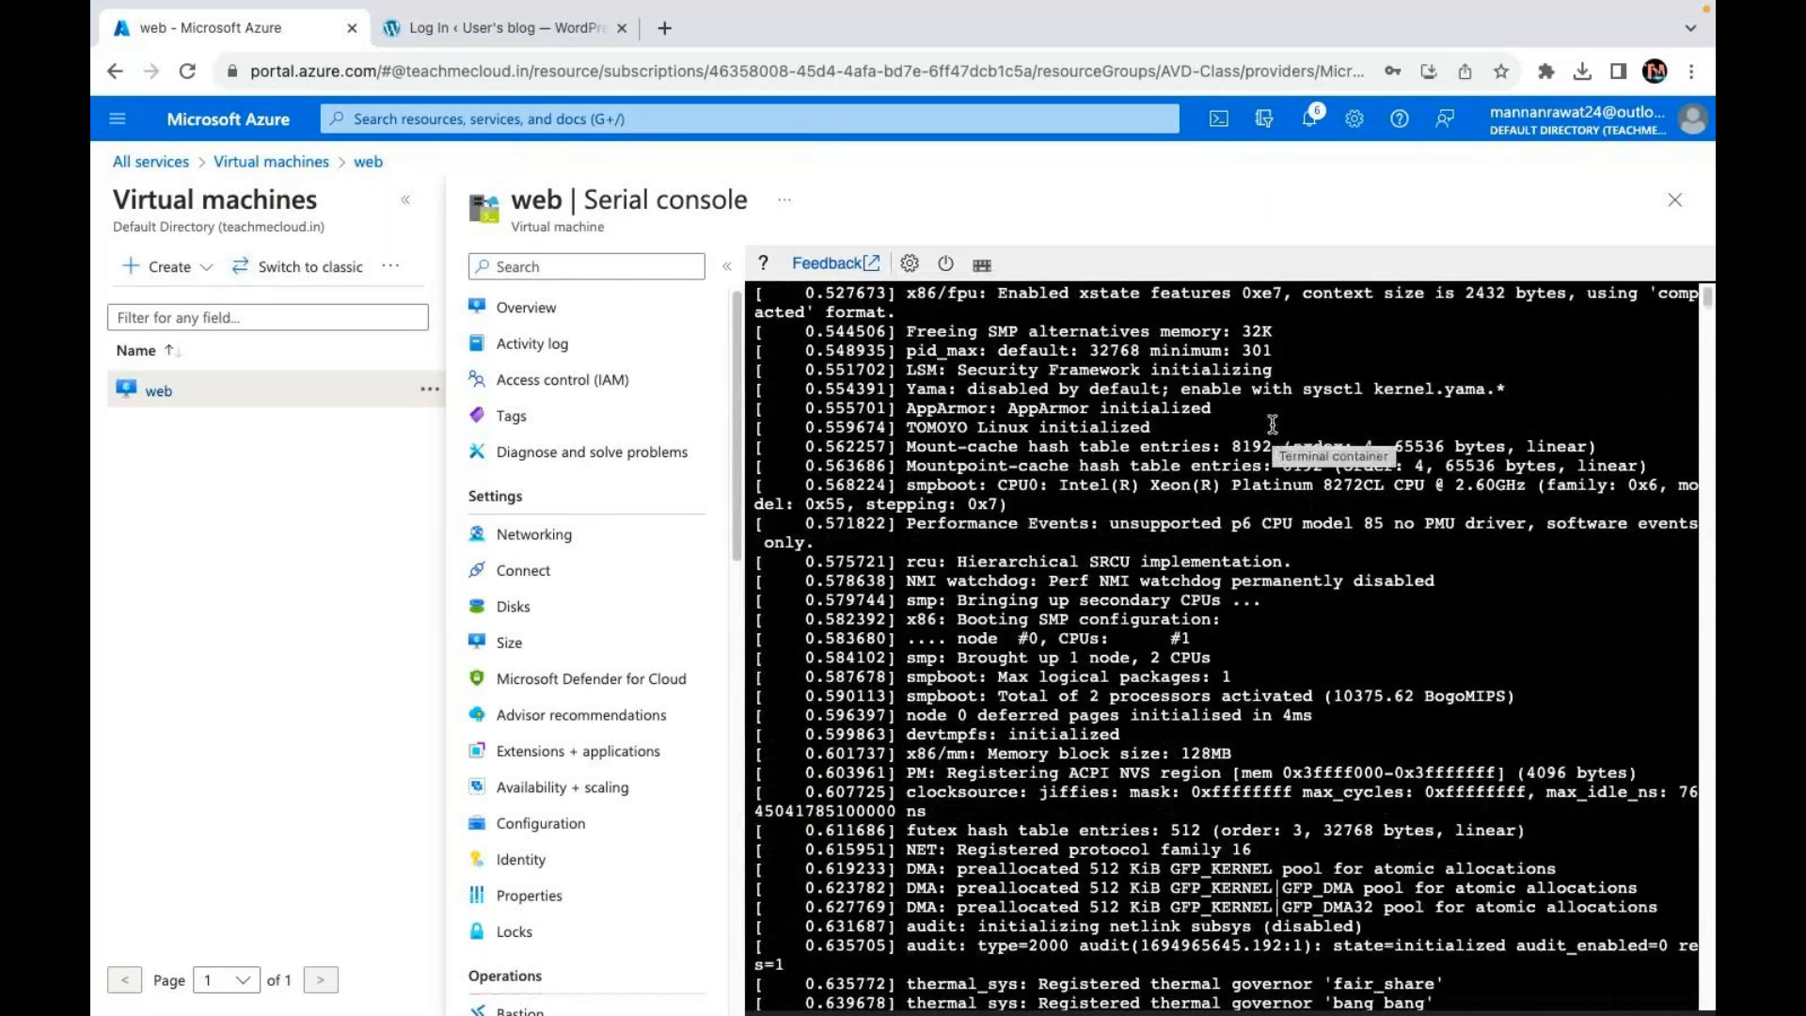
scroll(1261, 611, "down", 10)
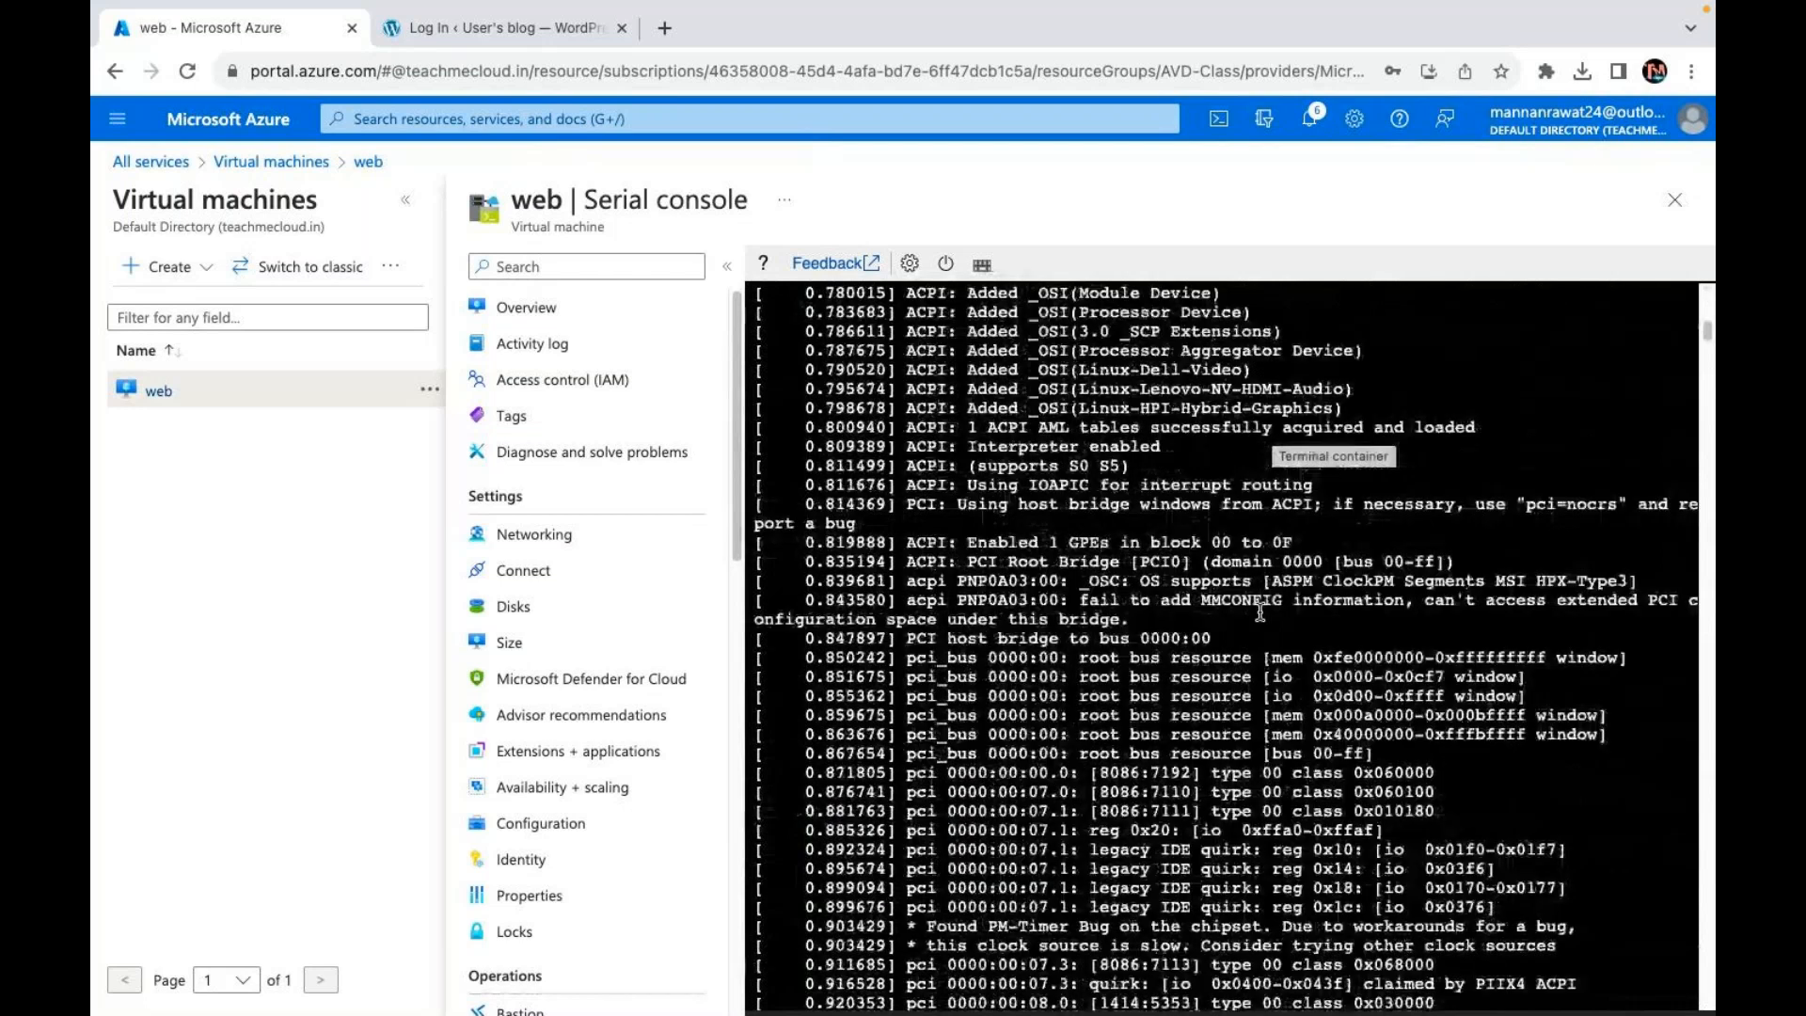
scroll(1260, 613, "down", 15)
scroll(1261, 611, "down", 15)
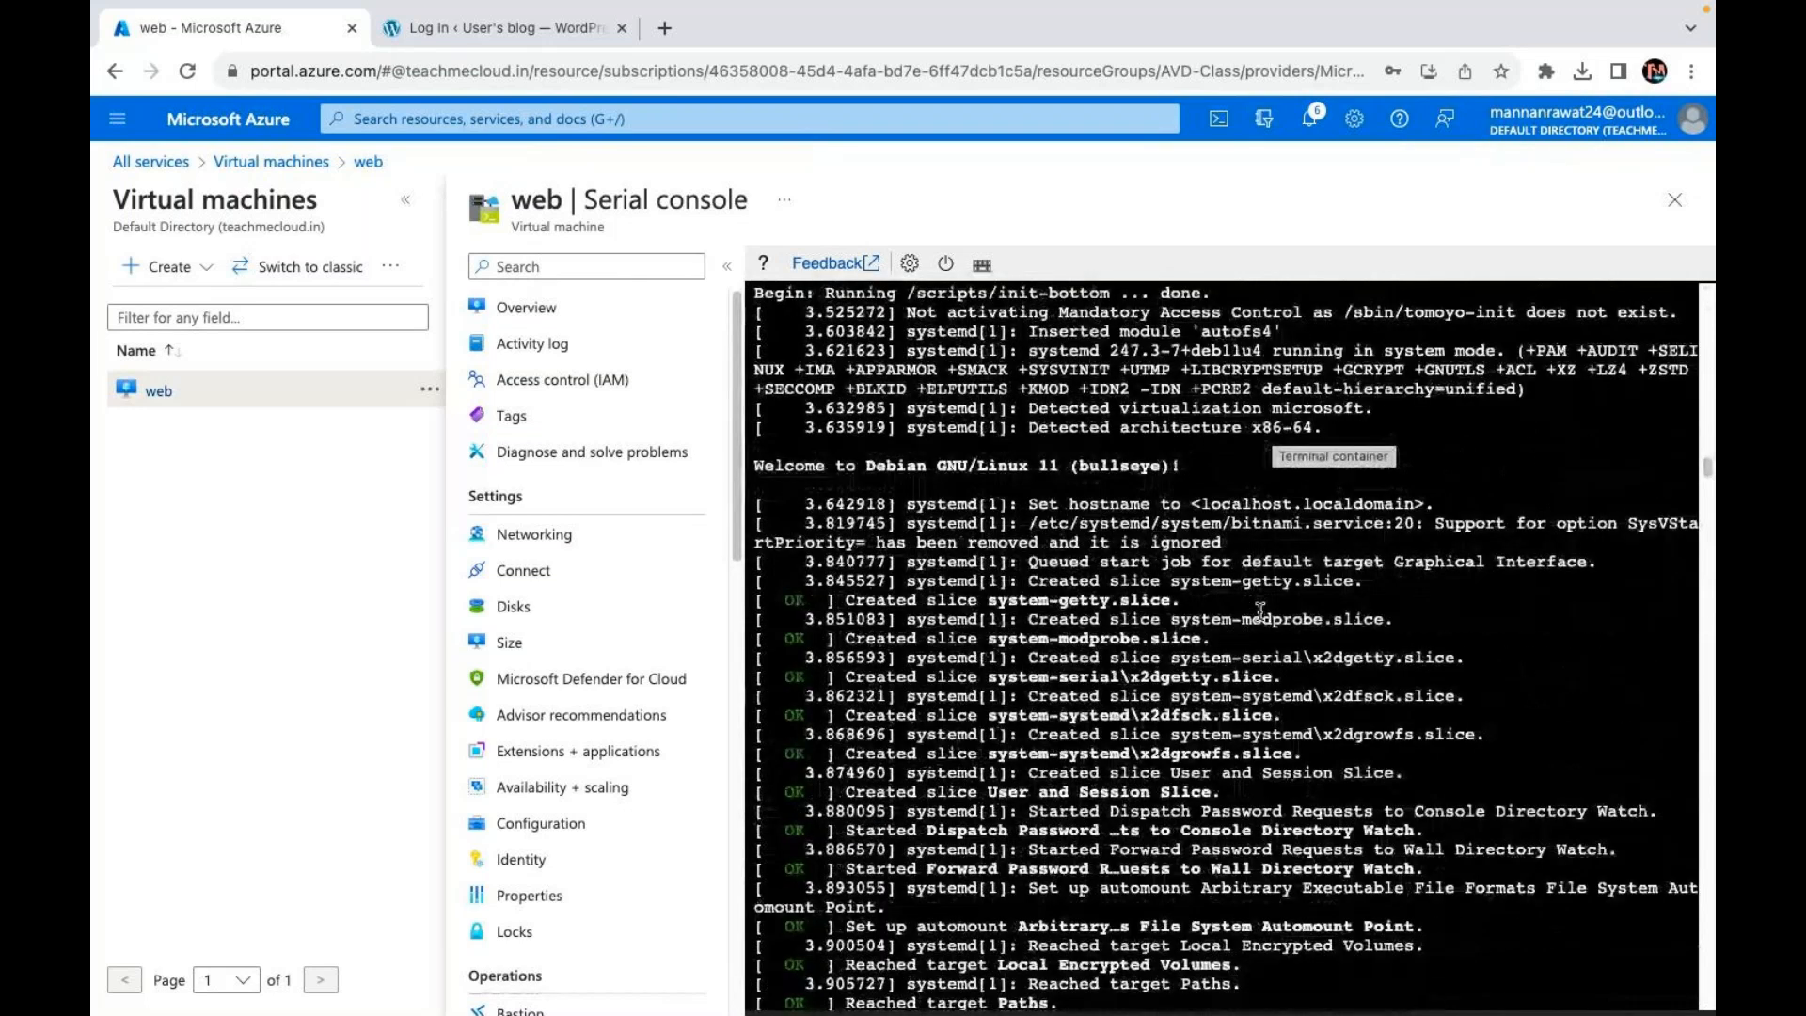
scroll(1260, 611, "down", 15)
scroll(1260, 612, "down", 15)
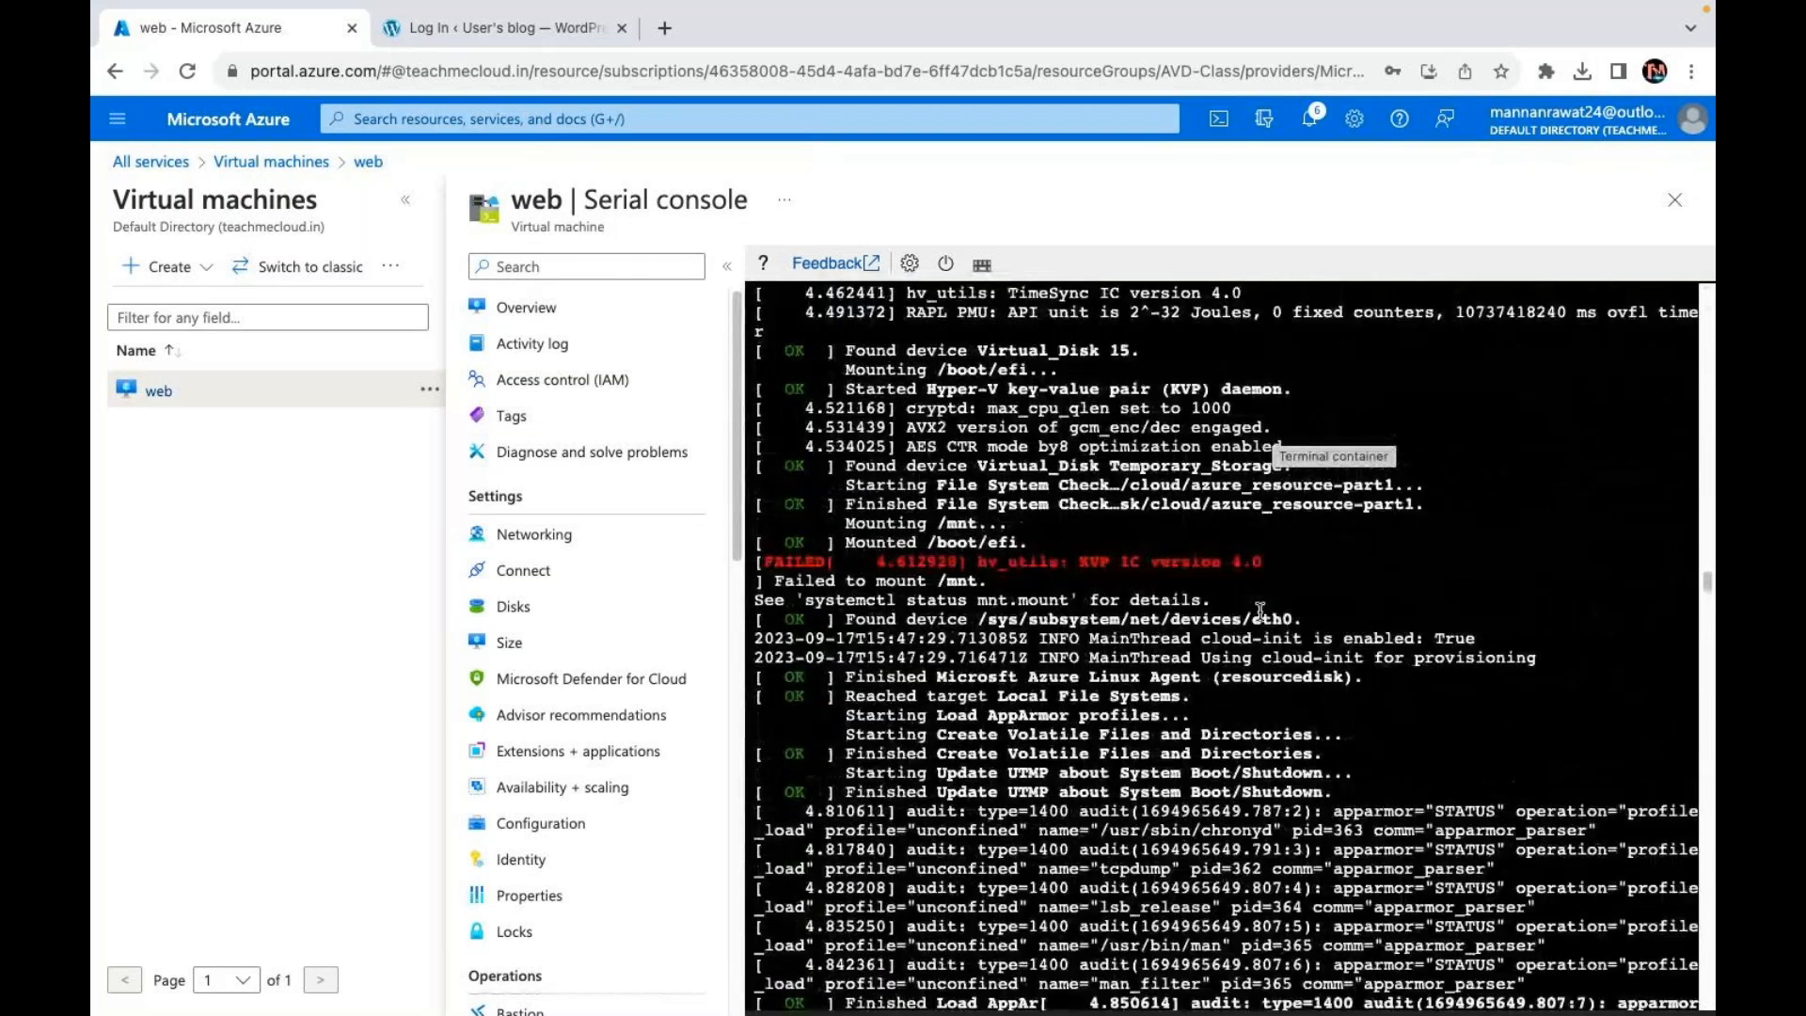
scroll(1261, 610, "down", 15)
scroll(1261, 609, "down", 1)
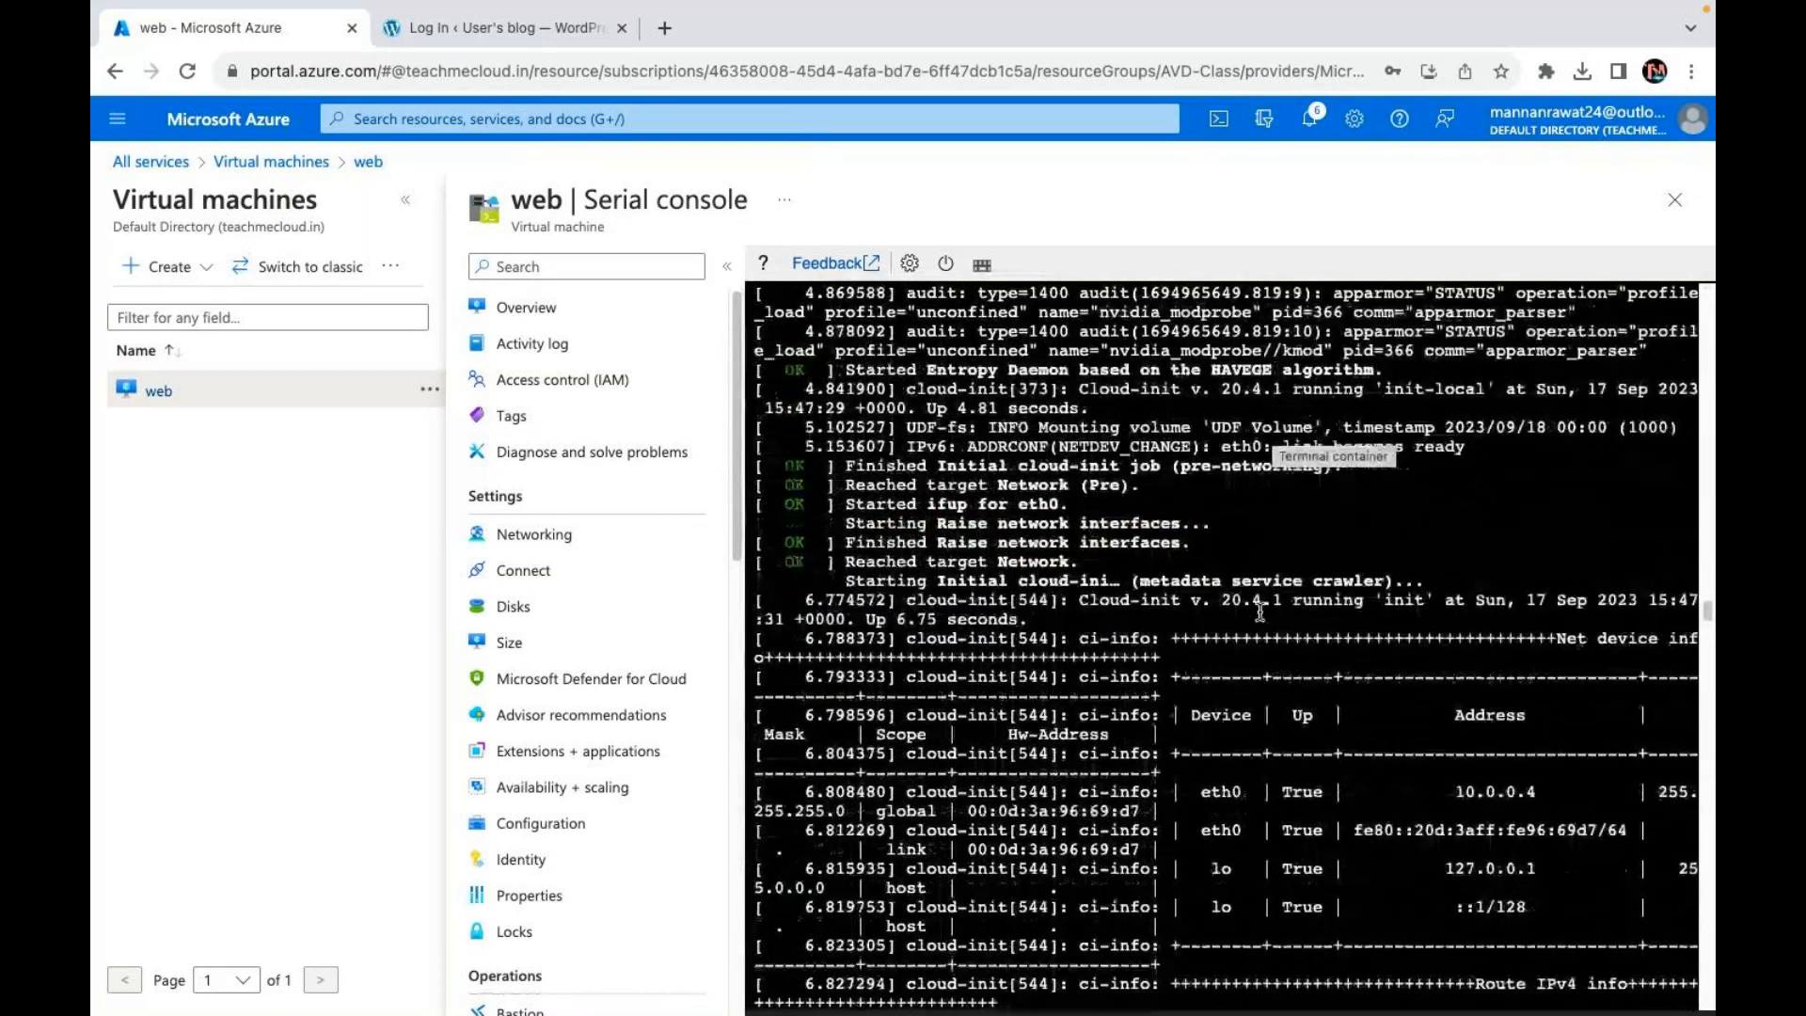
scroll(1261, 611, "down", 15)
scroll(1260, 611, "down", 15)
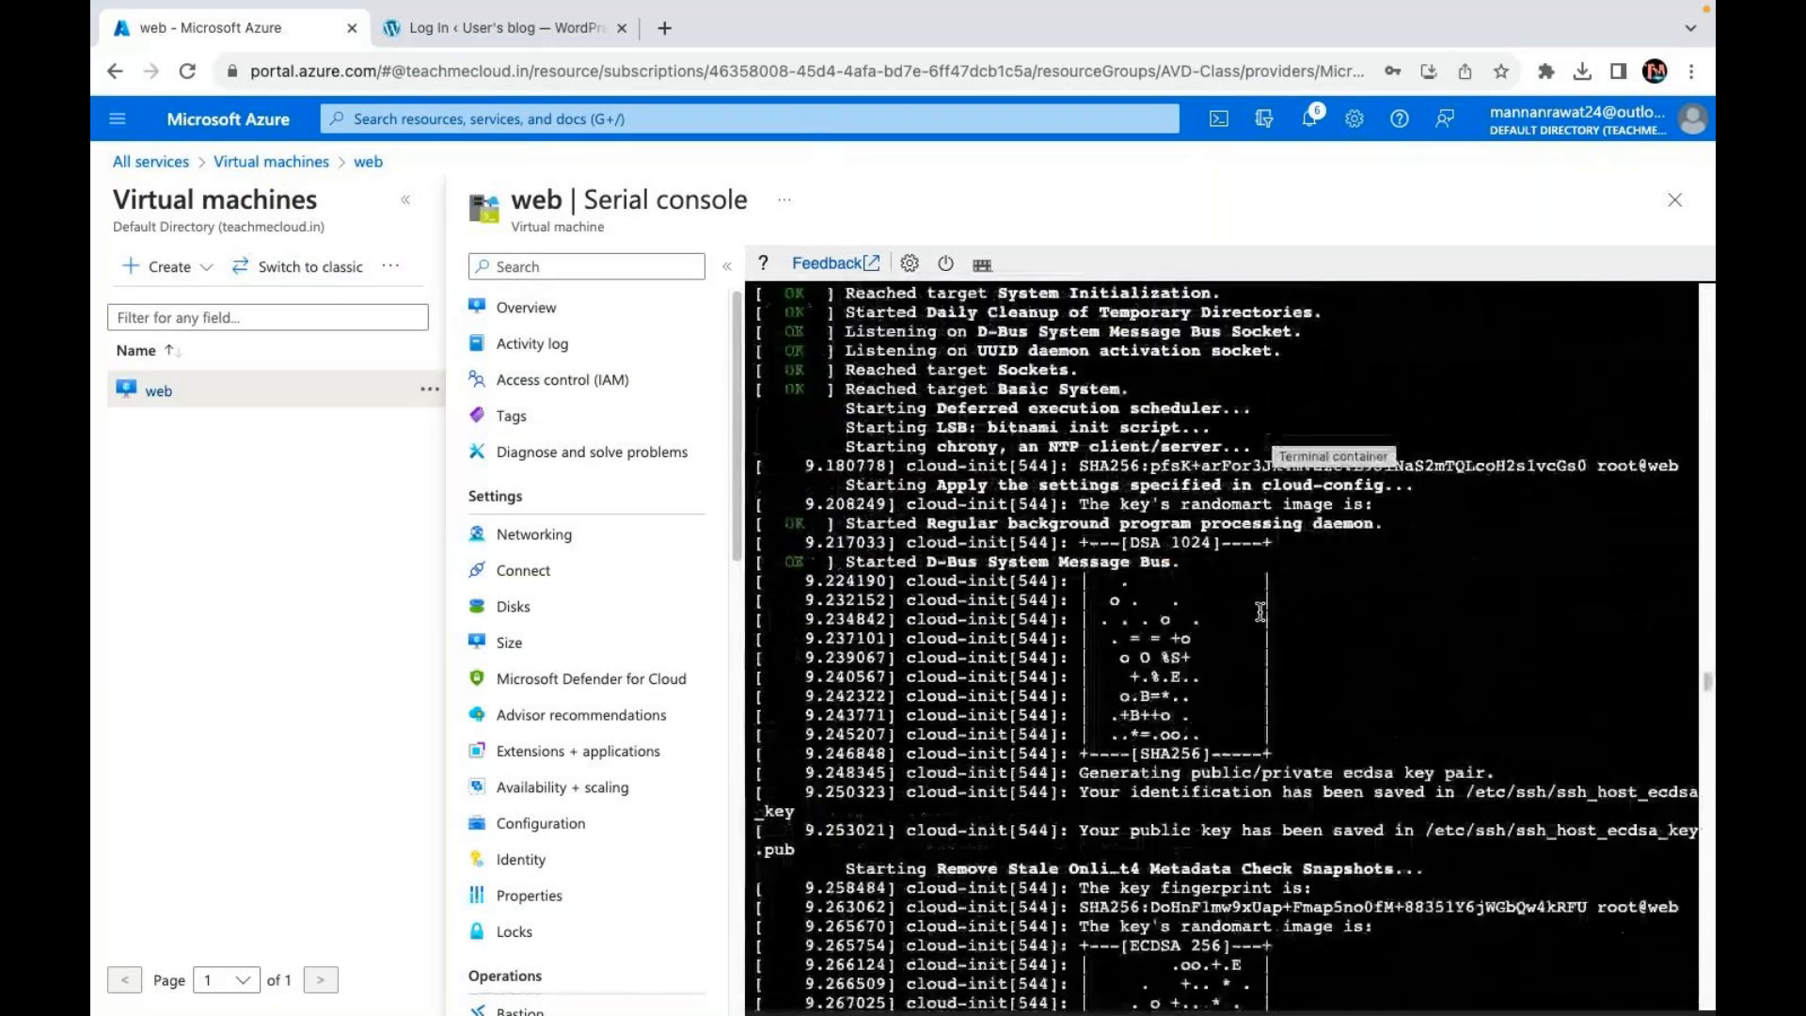
scroll(1261, 611, "down", 15)
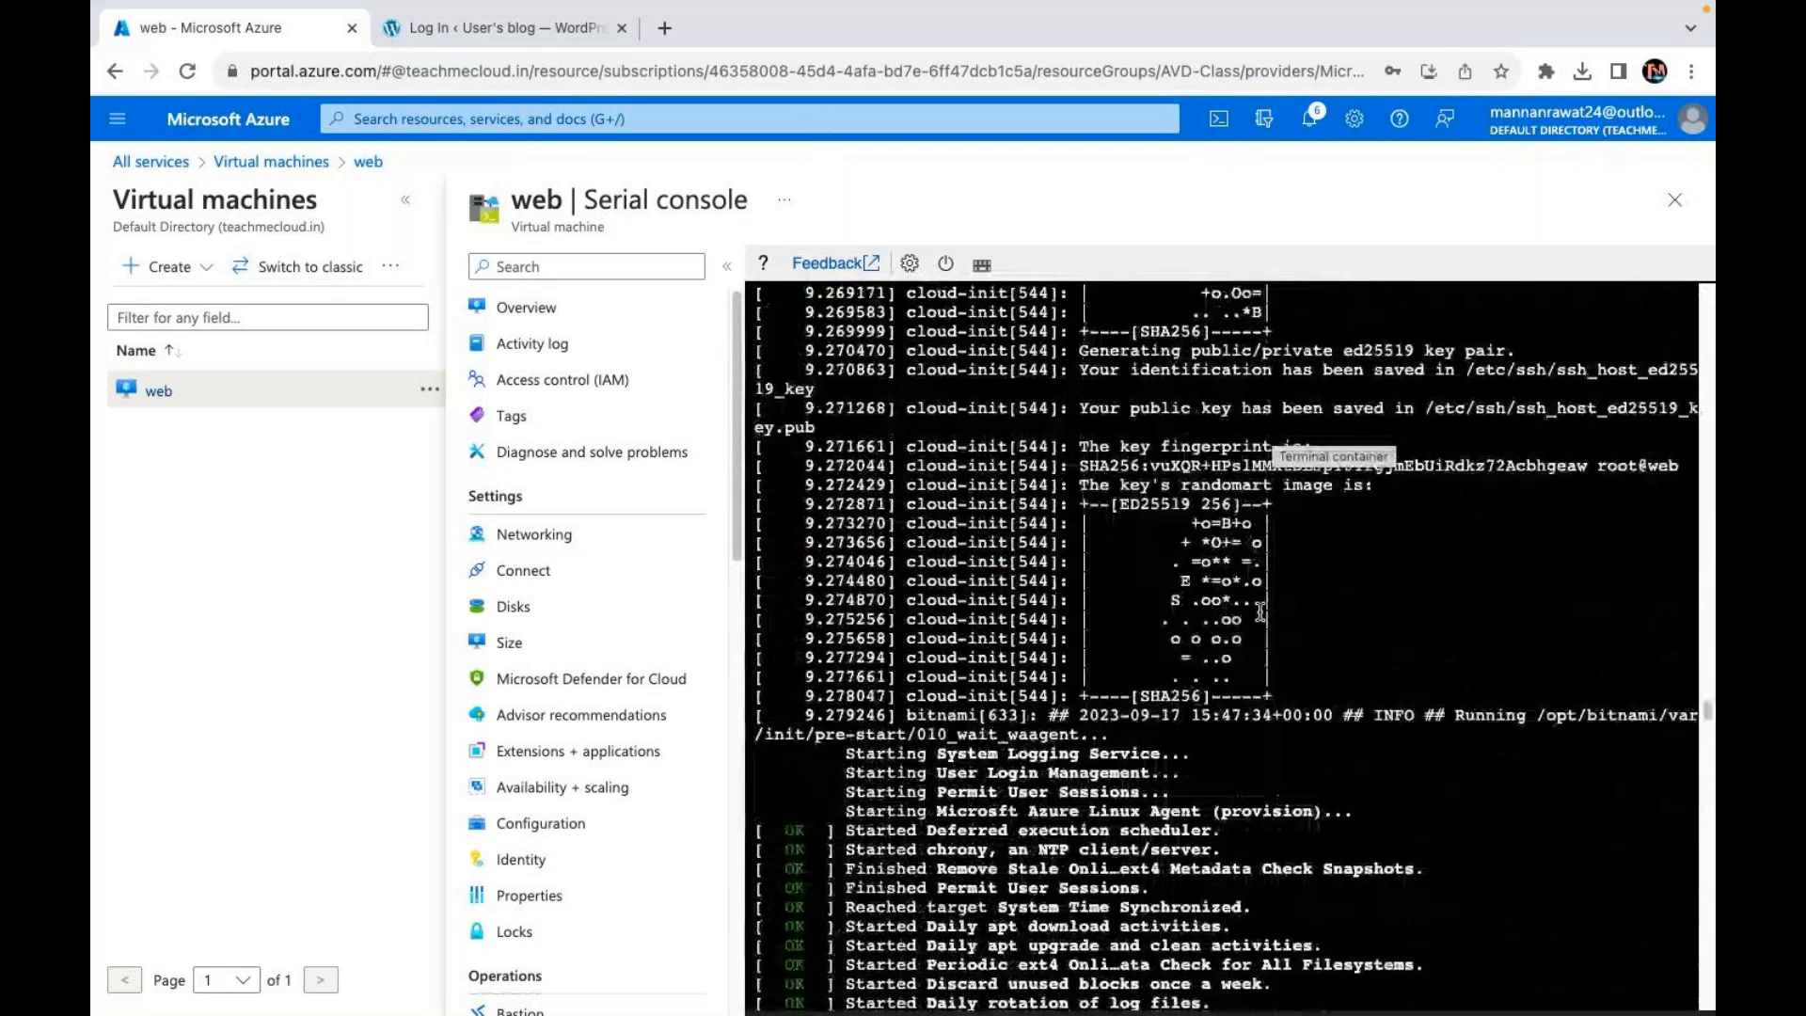
scroll(1260, 612, "down", 10)
scroll(1261, 611, "down", 10)
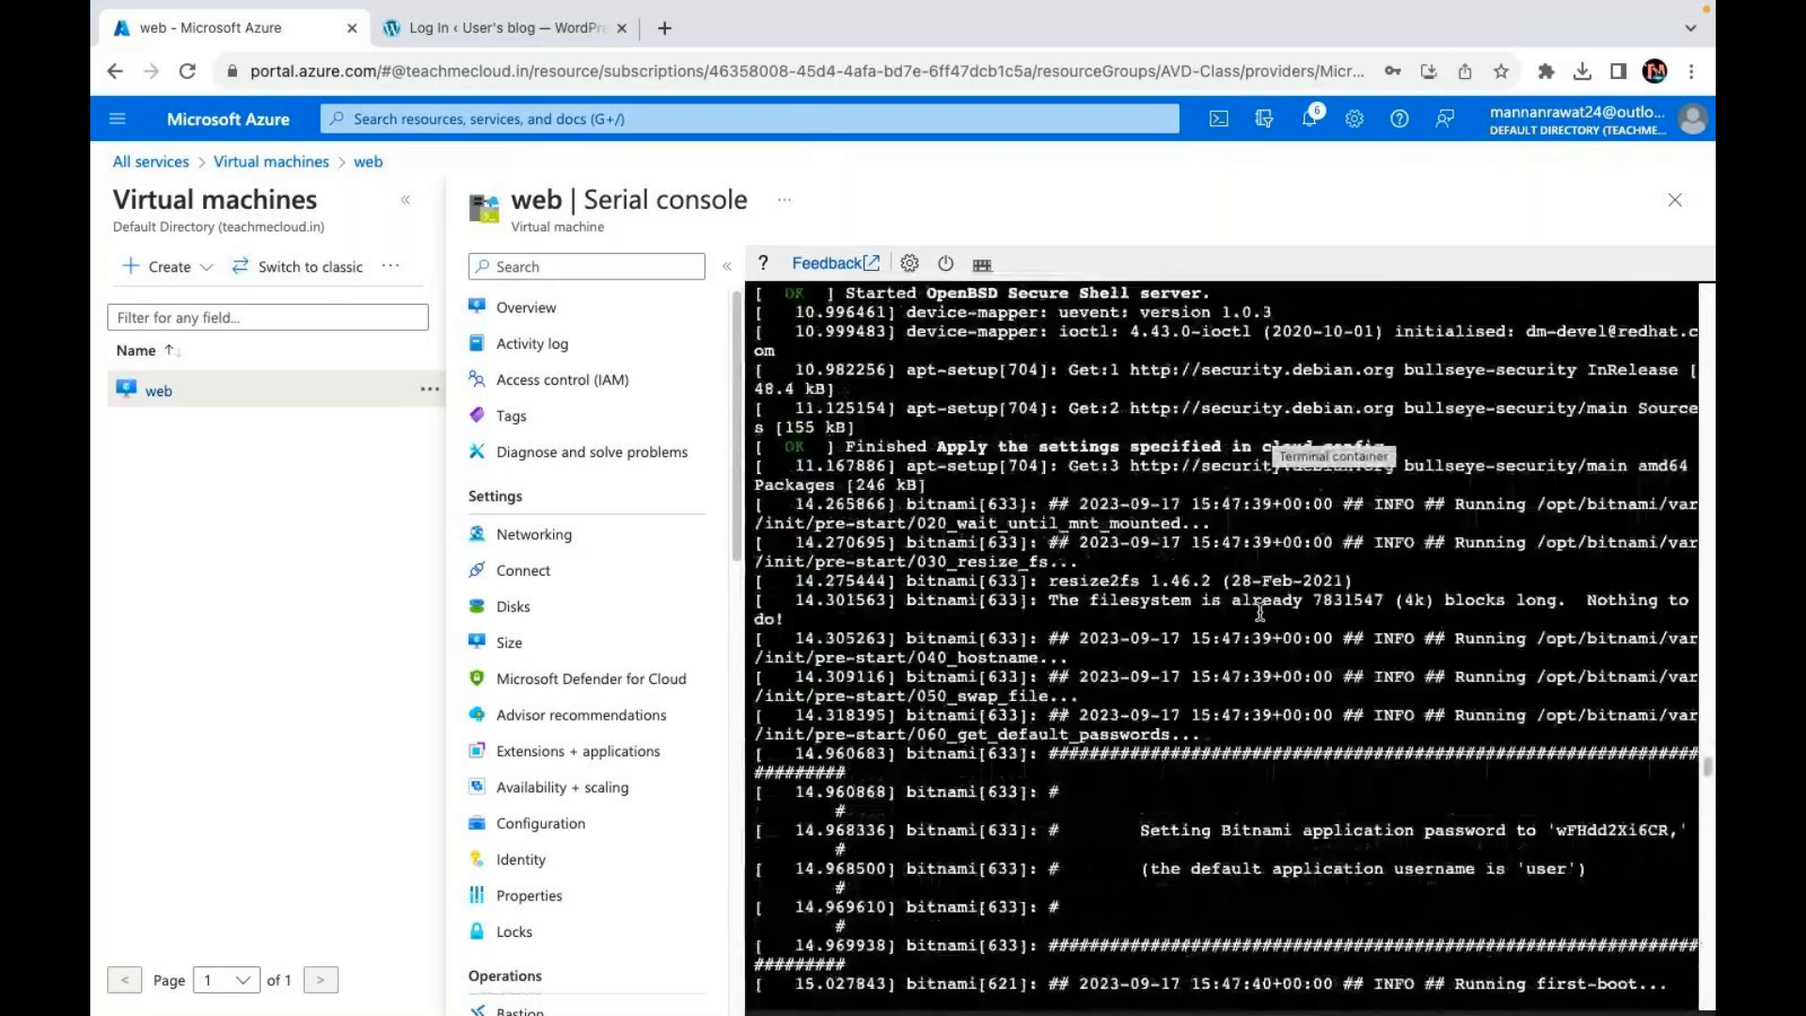
scroll(1261, 612, "down", 3)
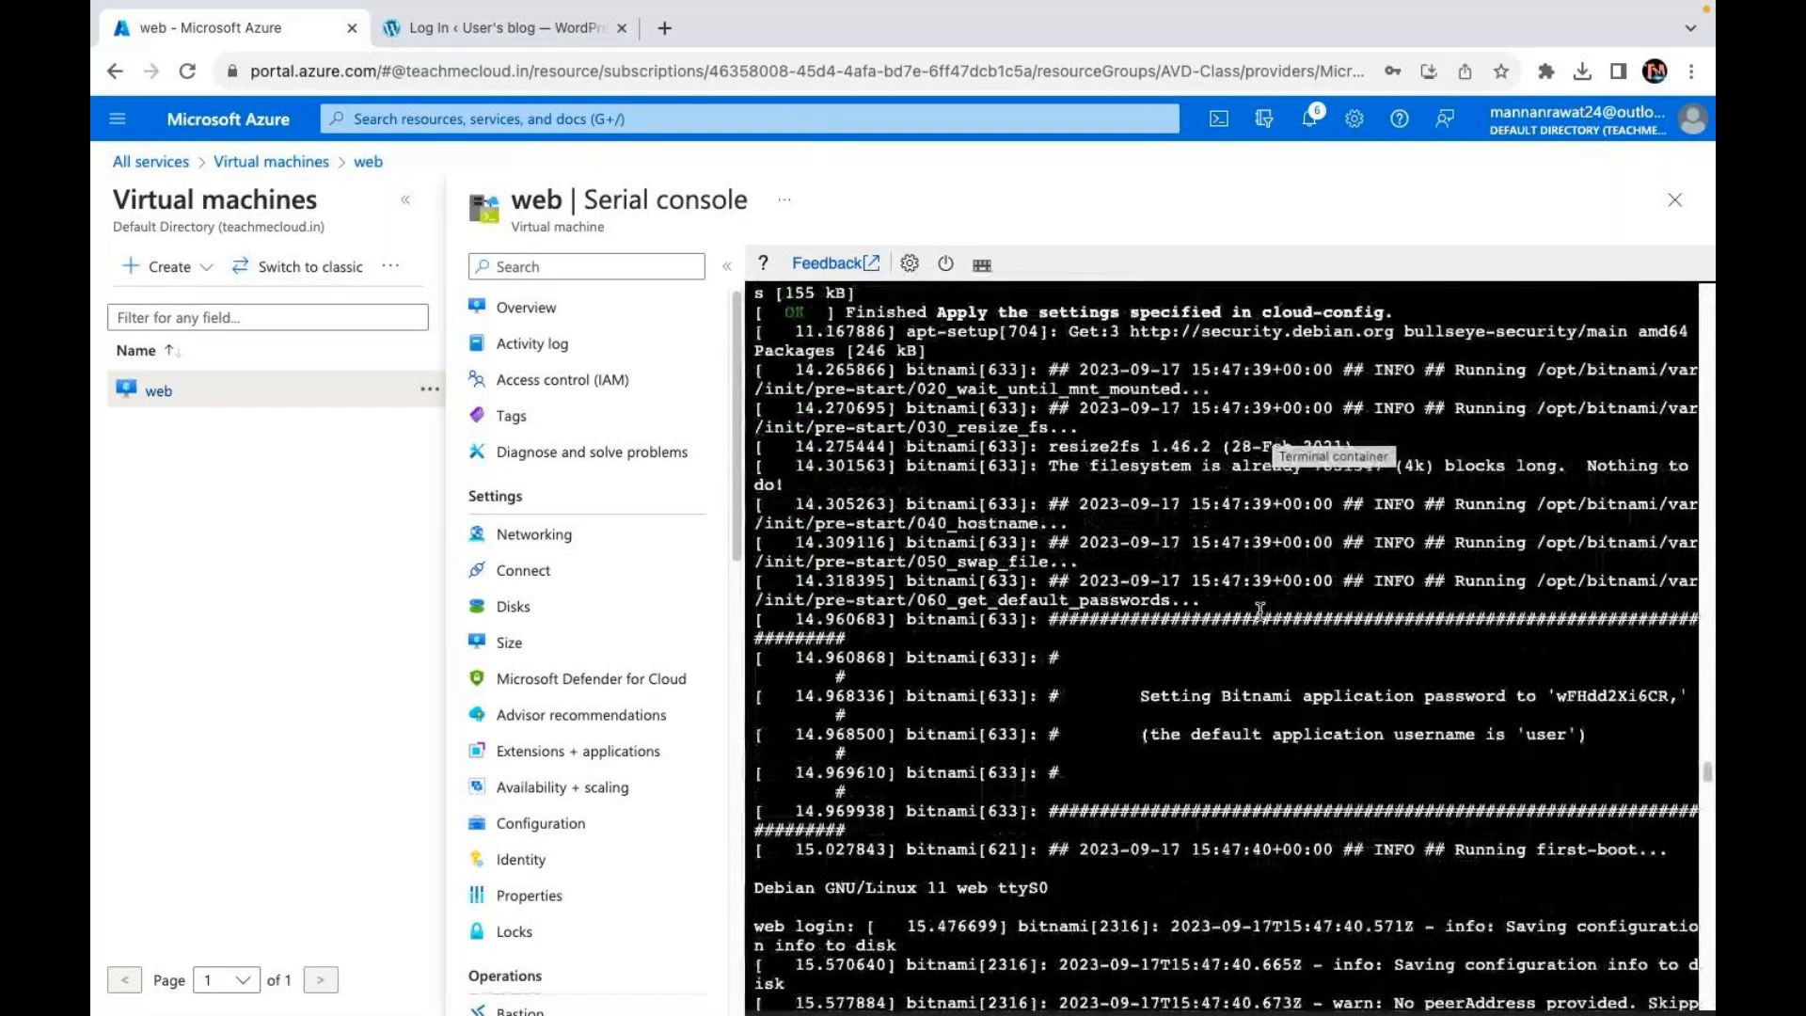
scroll(1261, 610, "down", 1)
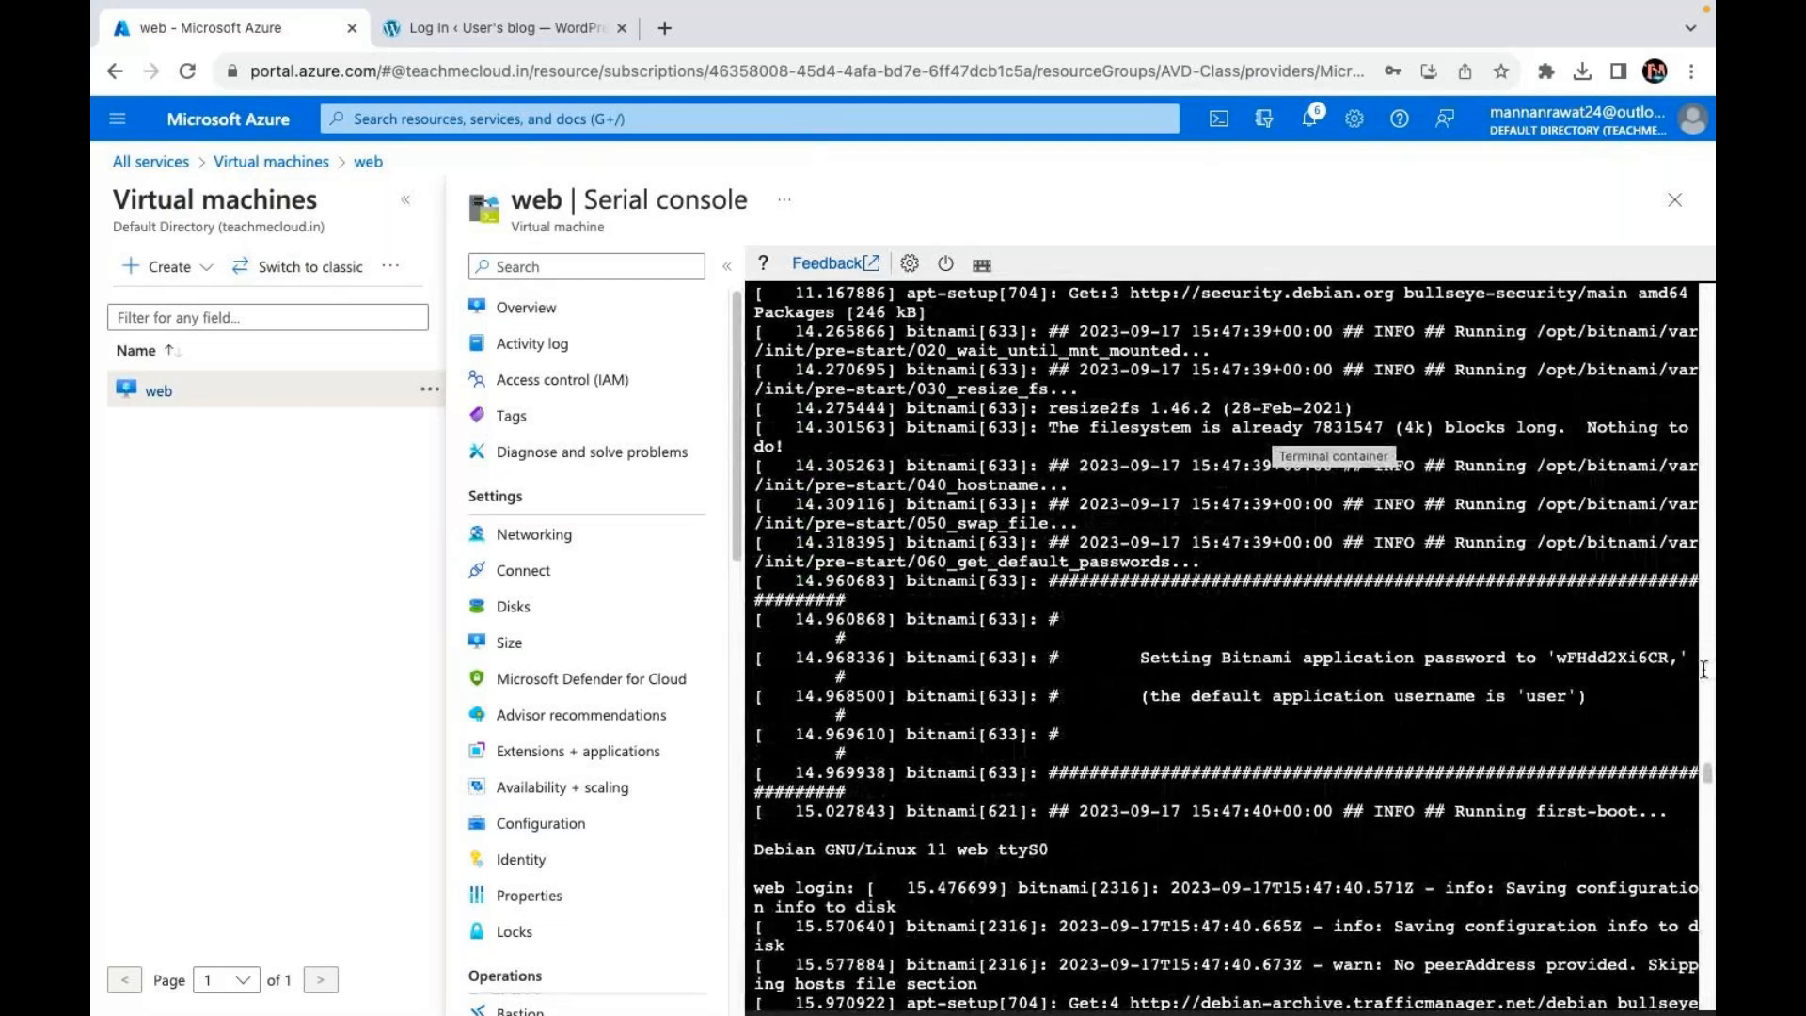
Step: Select the Bitnami application password in the log and copy it
left_click_drag(1677, 656, 1555, 658)
right_click(1604, 670)
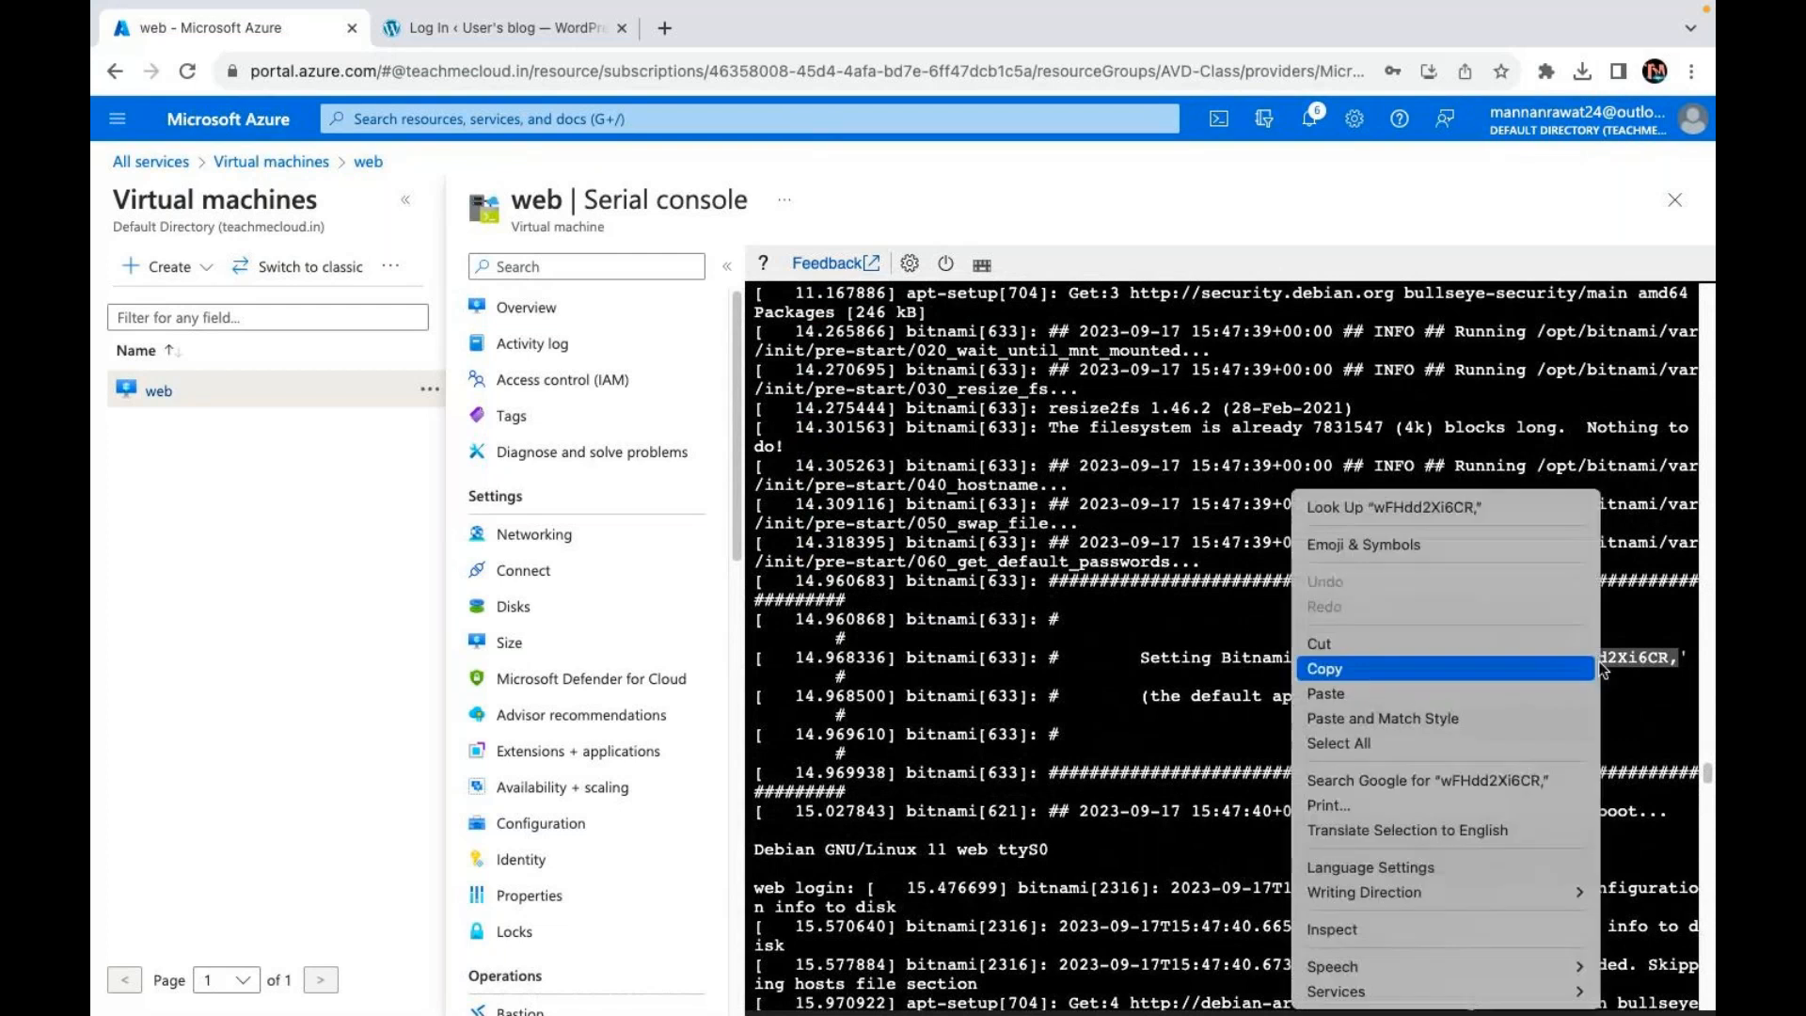
left_click(1336, 669)
Step: Log in with the pasted Bitnami password, dismiss the Welcome panel and save the browser password
left_click(505, 45)
left_click(814, 466)
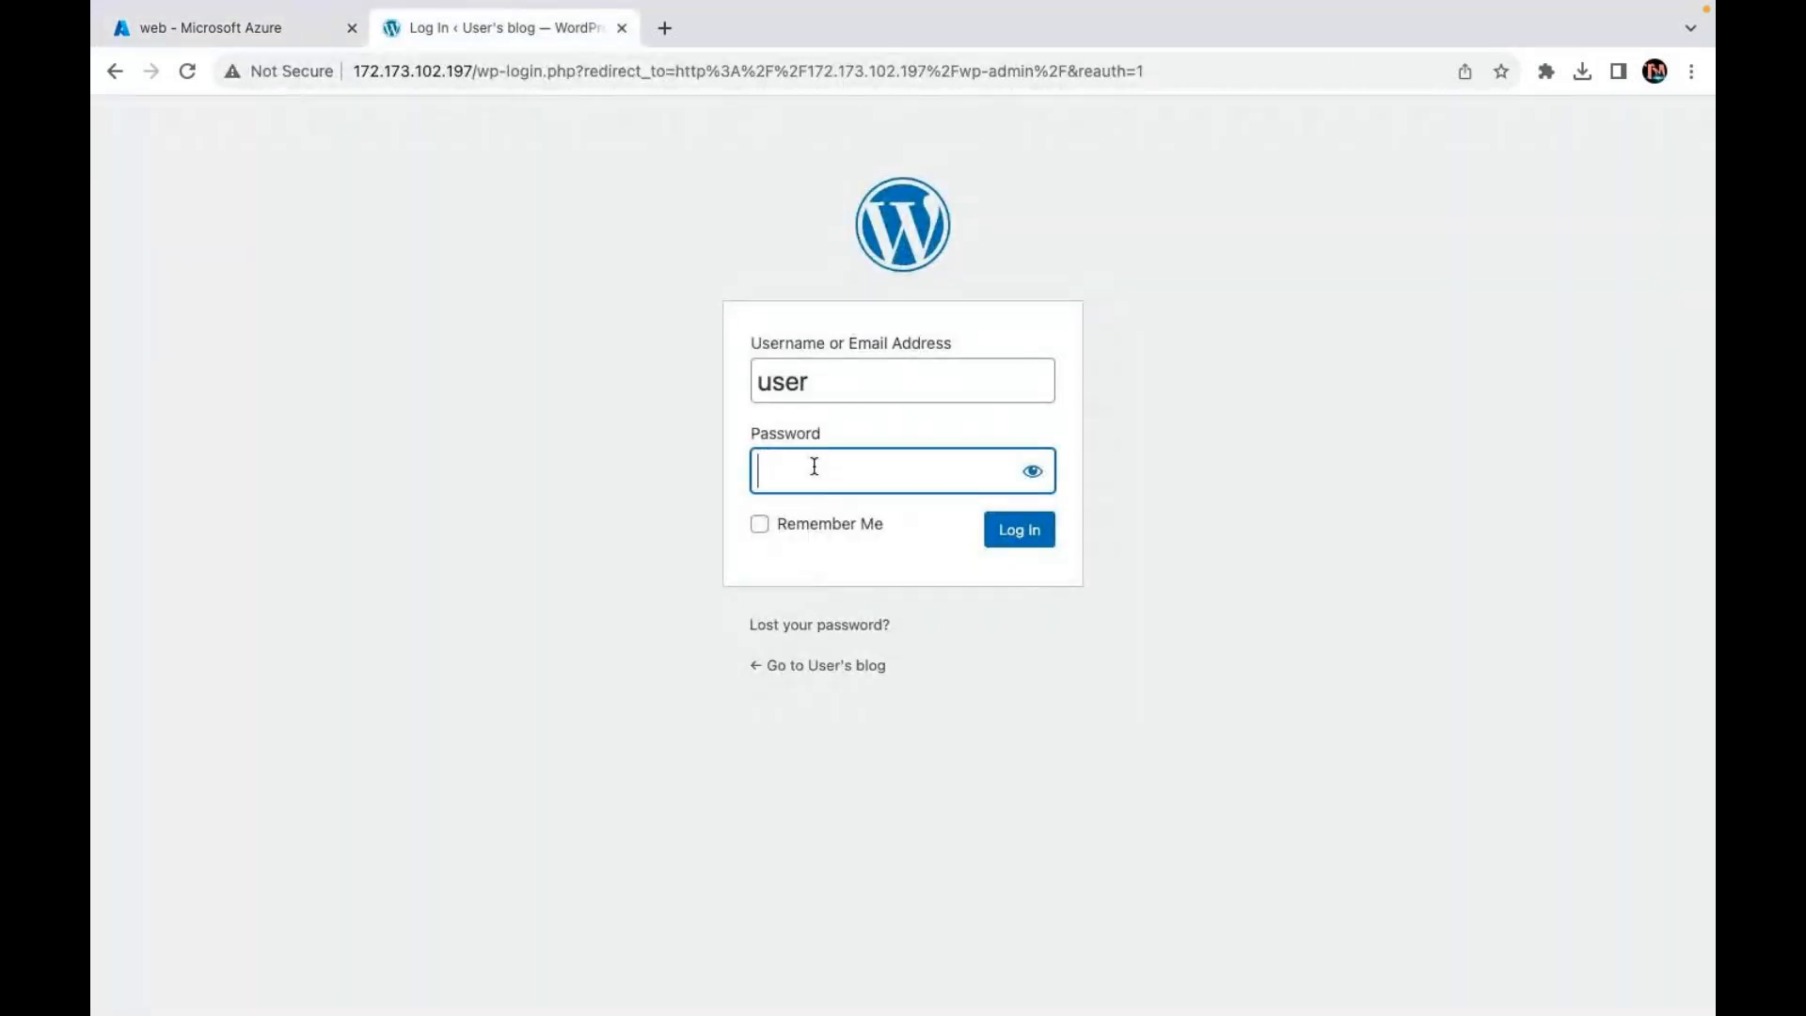
key("super+v")
left_click(1007, 534)
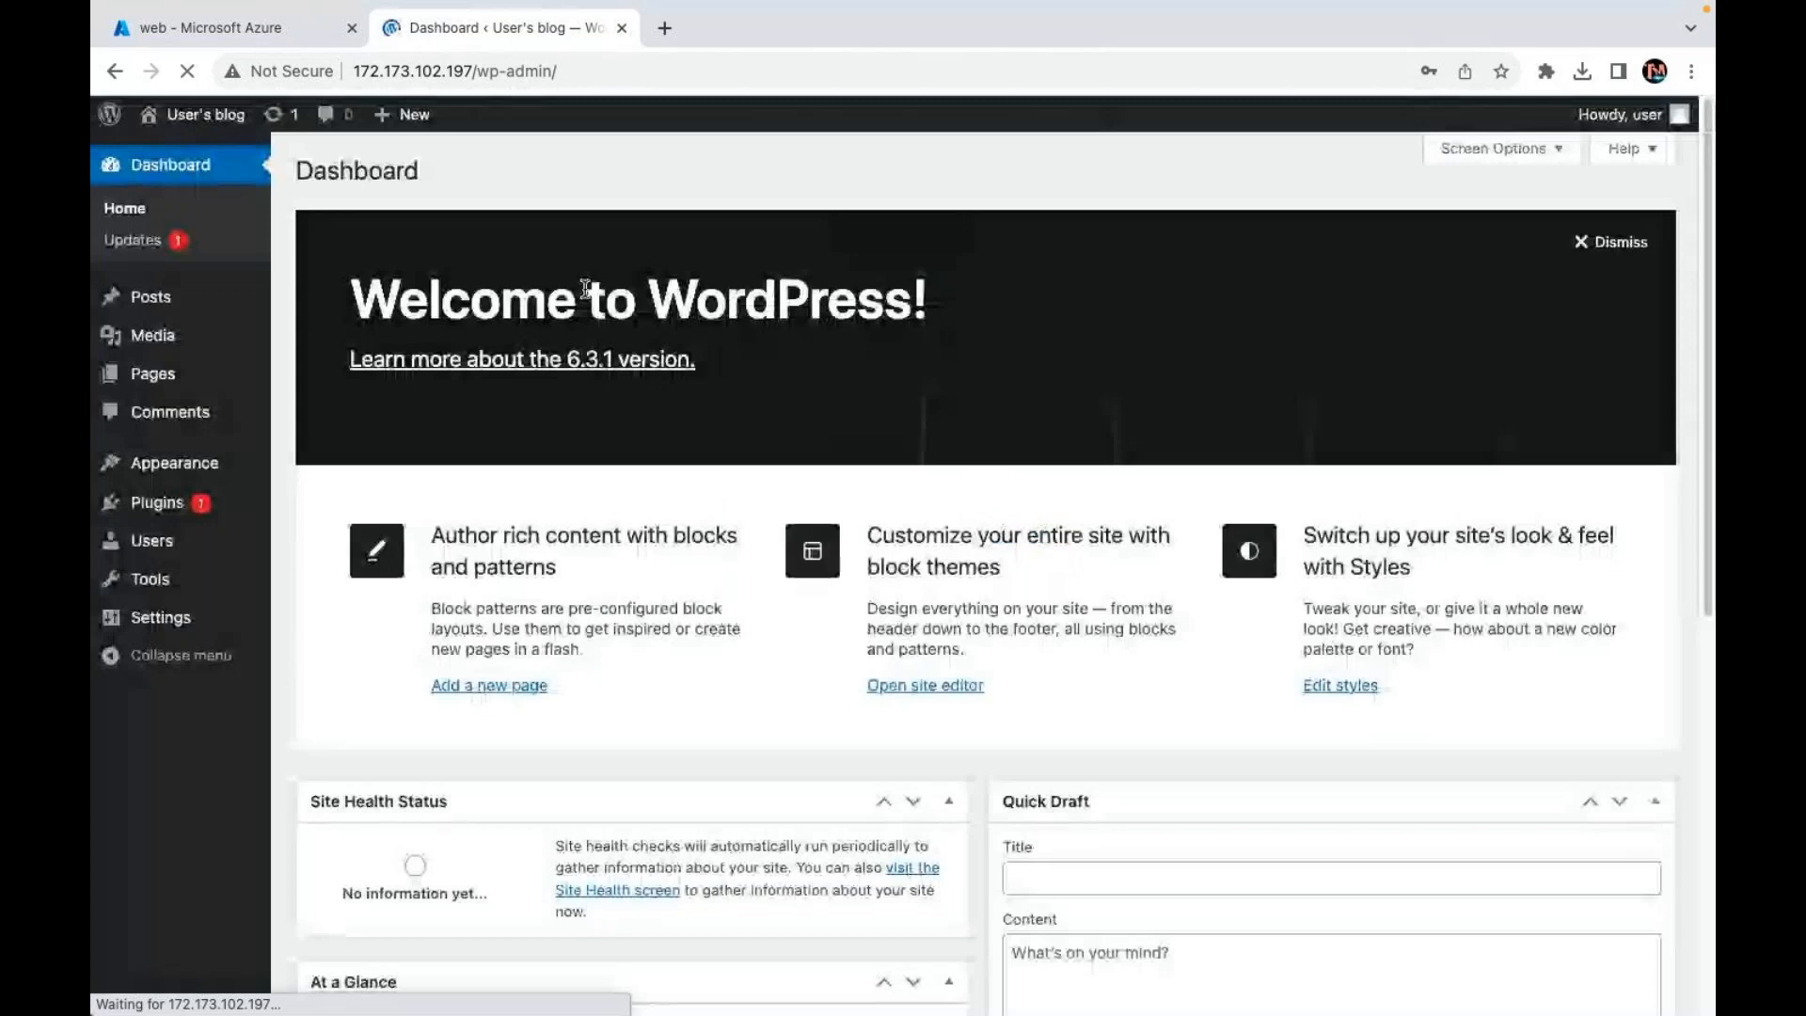
left_click(1625, 247)
left_click(1456, 442)
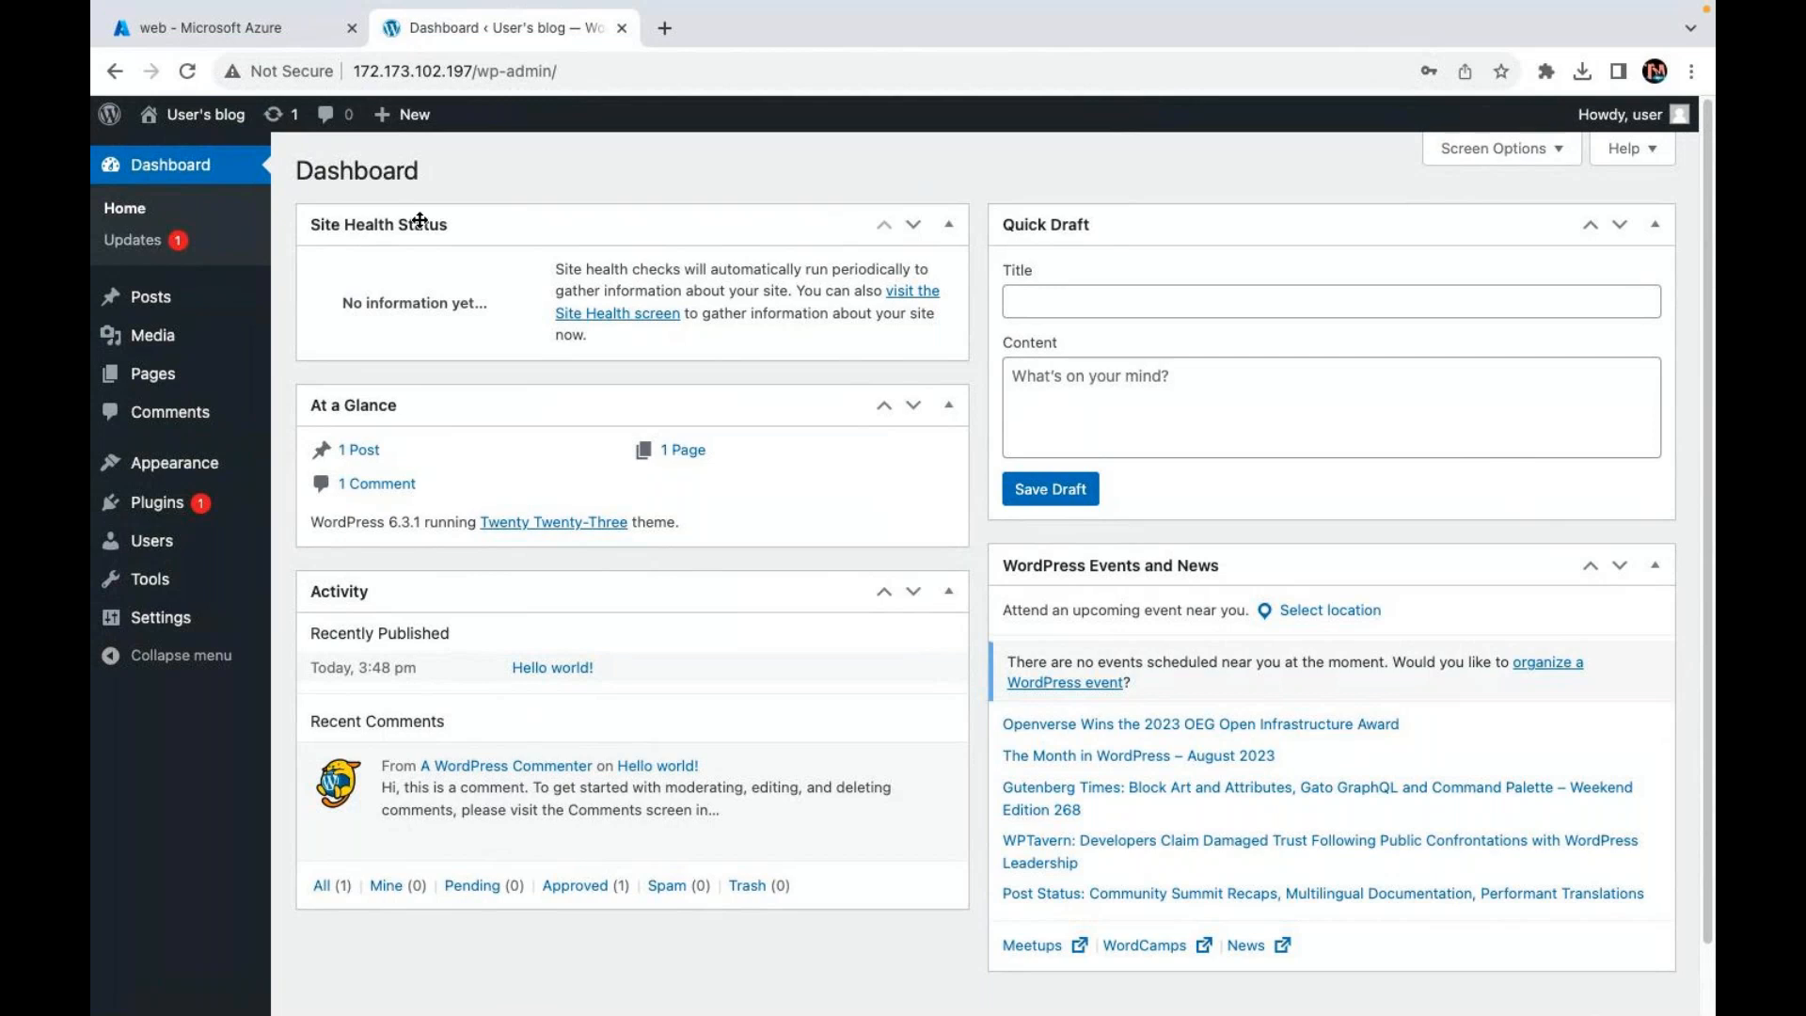
Step: Trash the 'Hello world!' sample post and start a new post with Add New
left_click(160, 303)
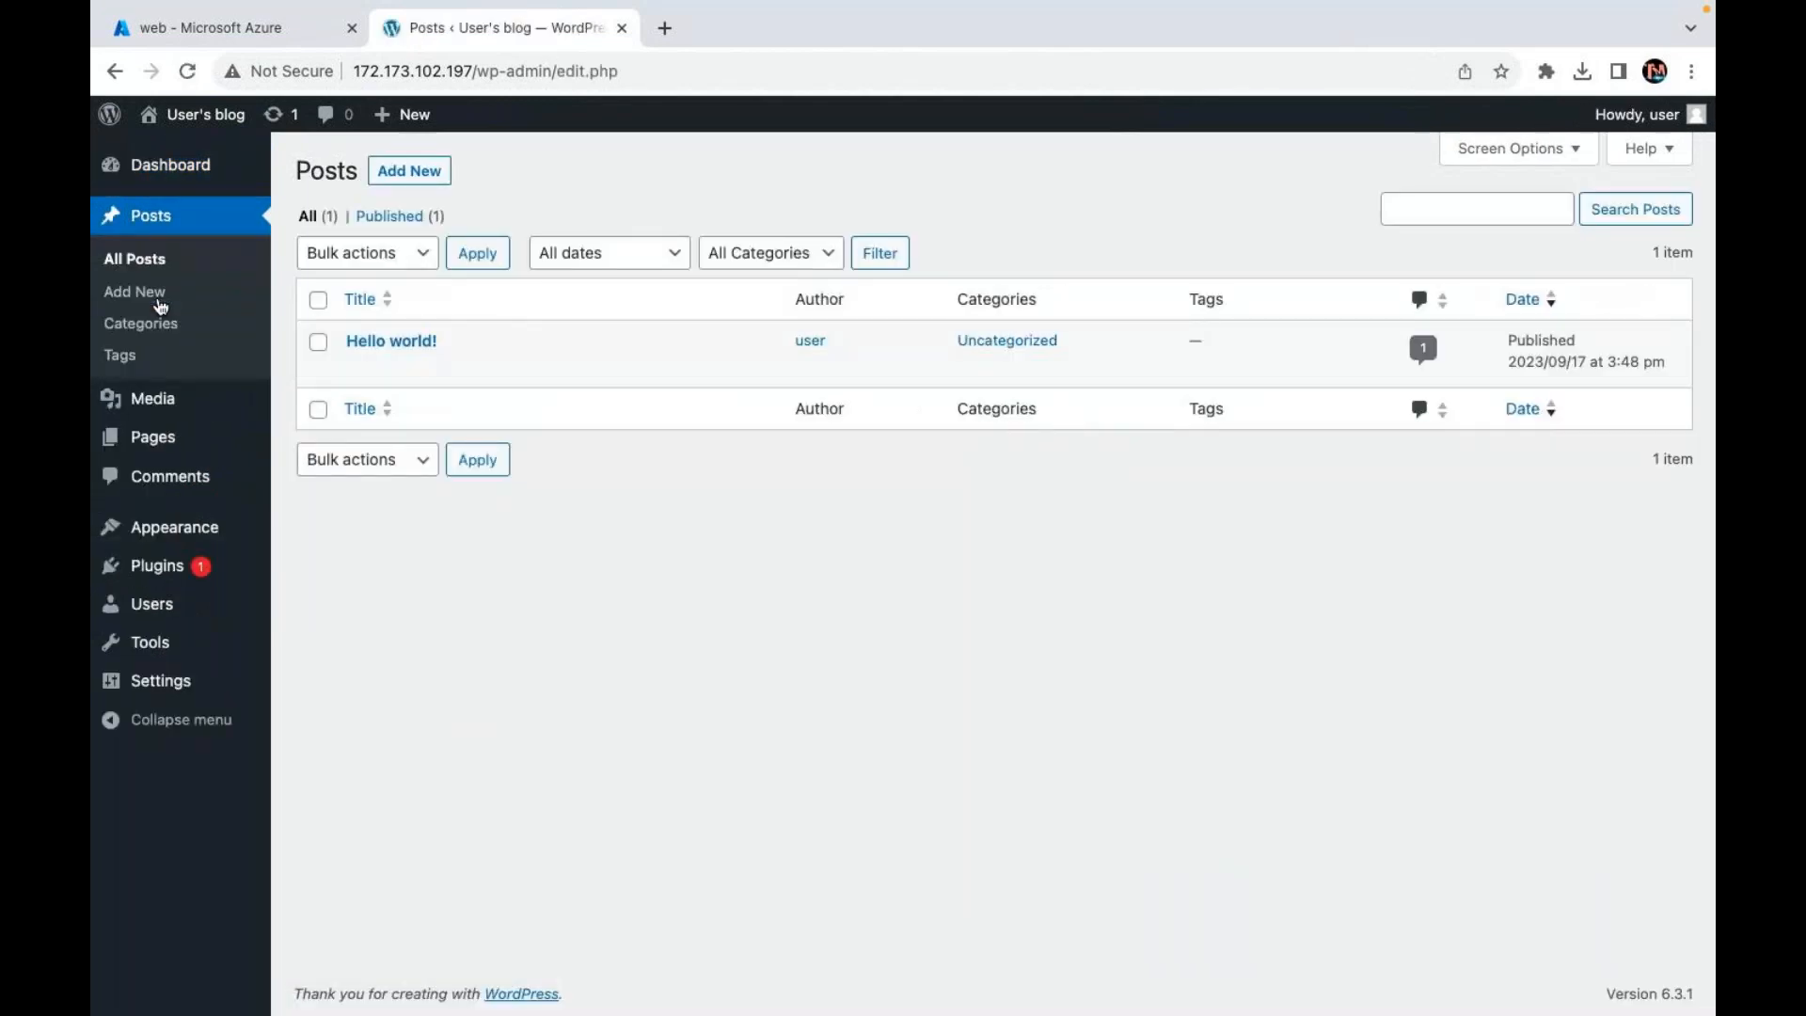
left_click(483, 369)
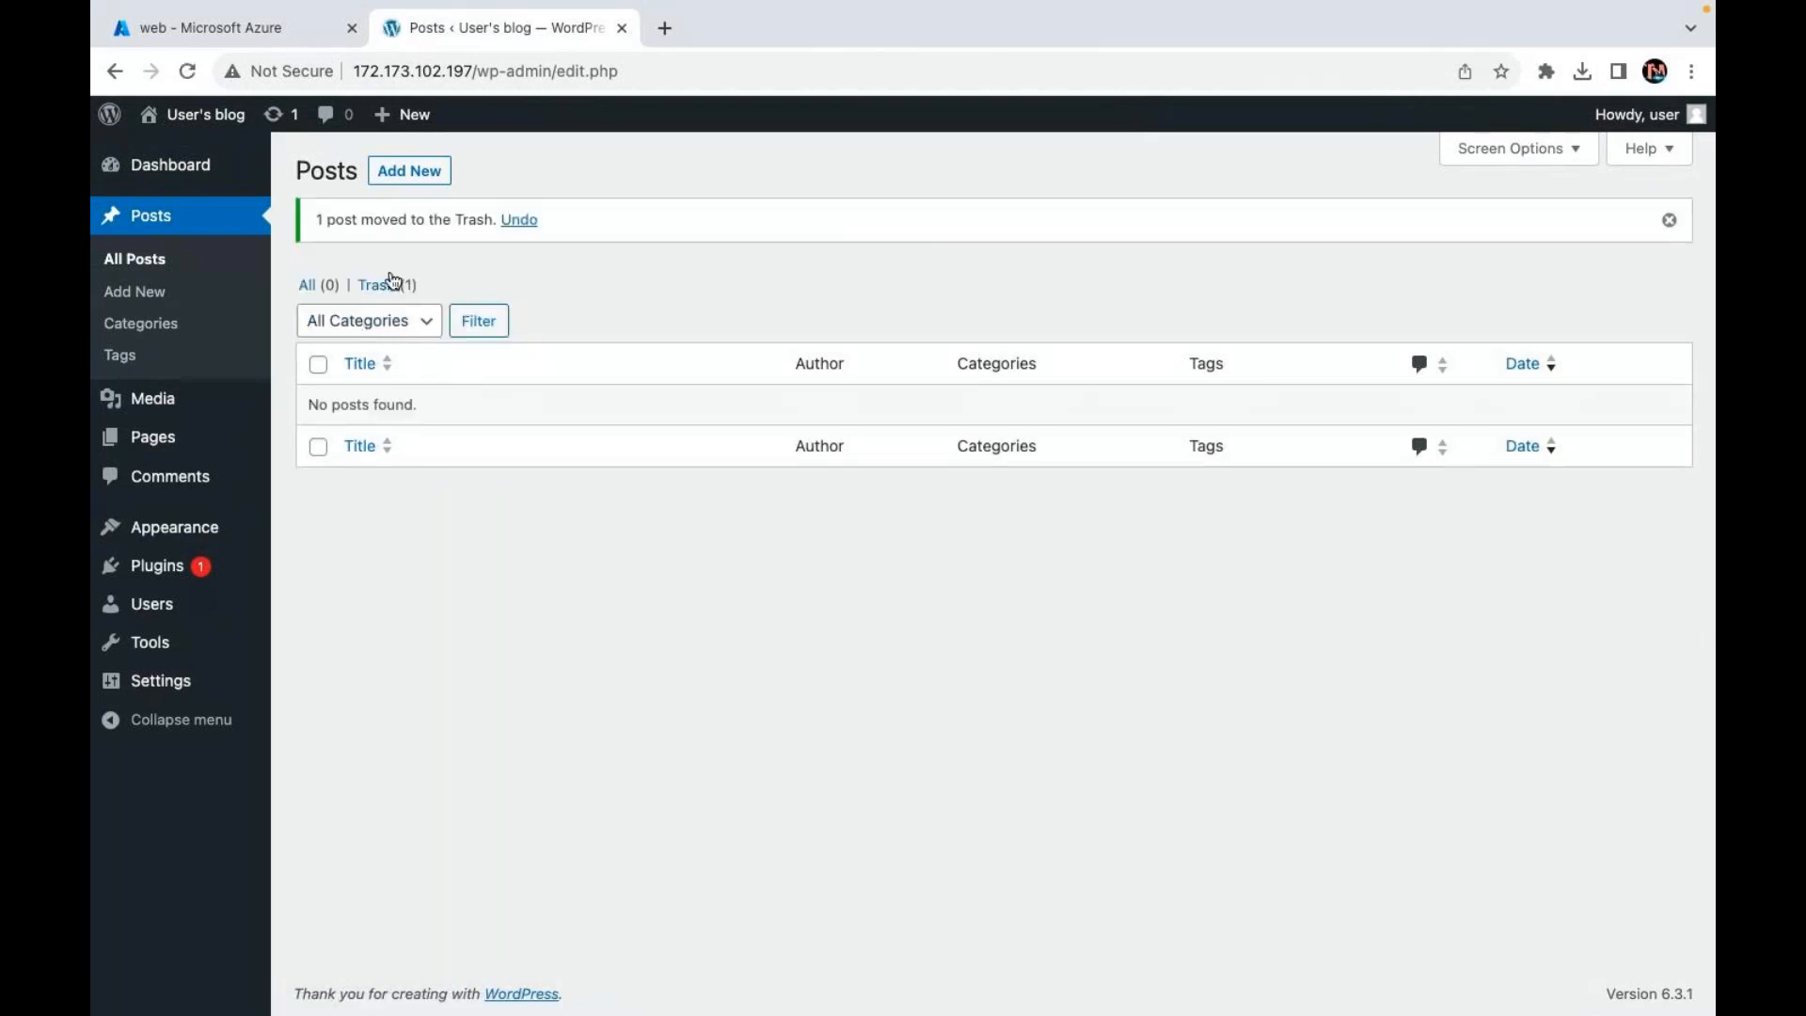
left_click(407, 172)
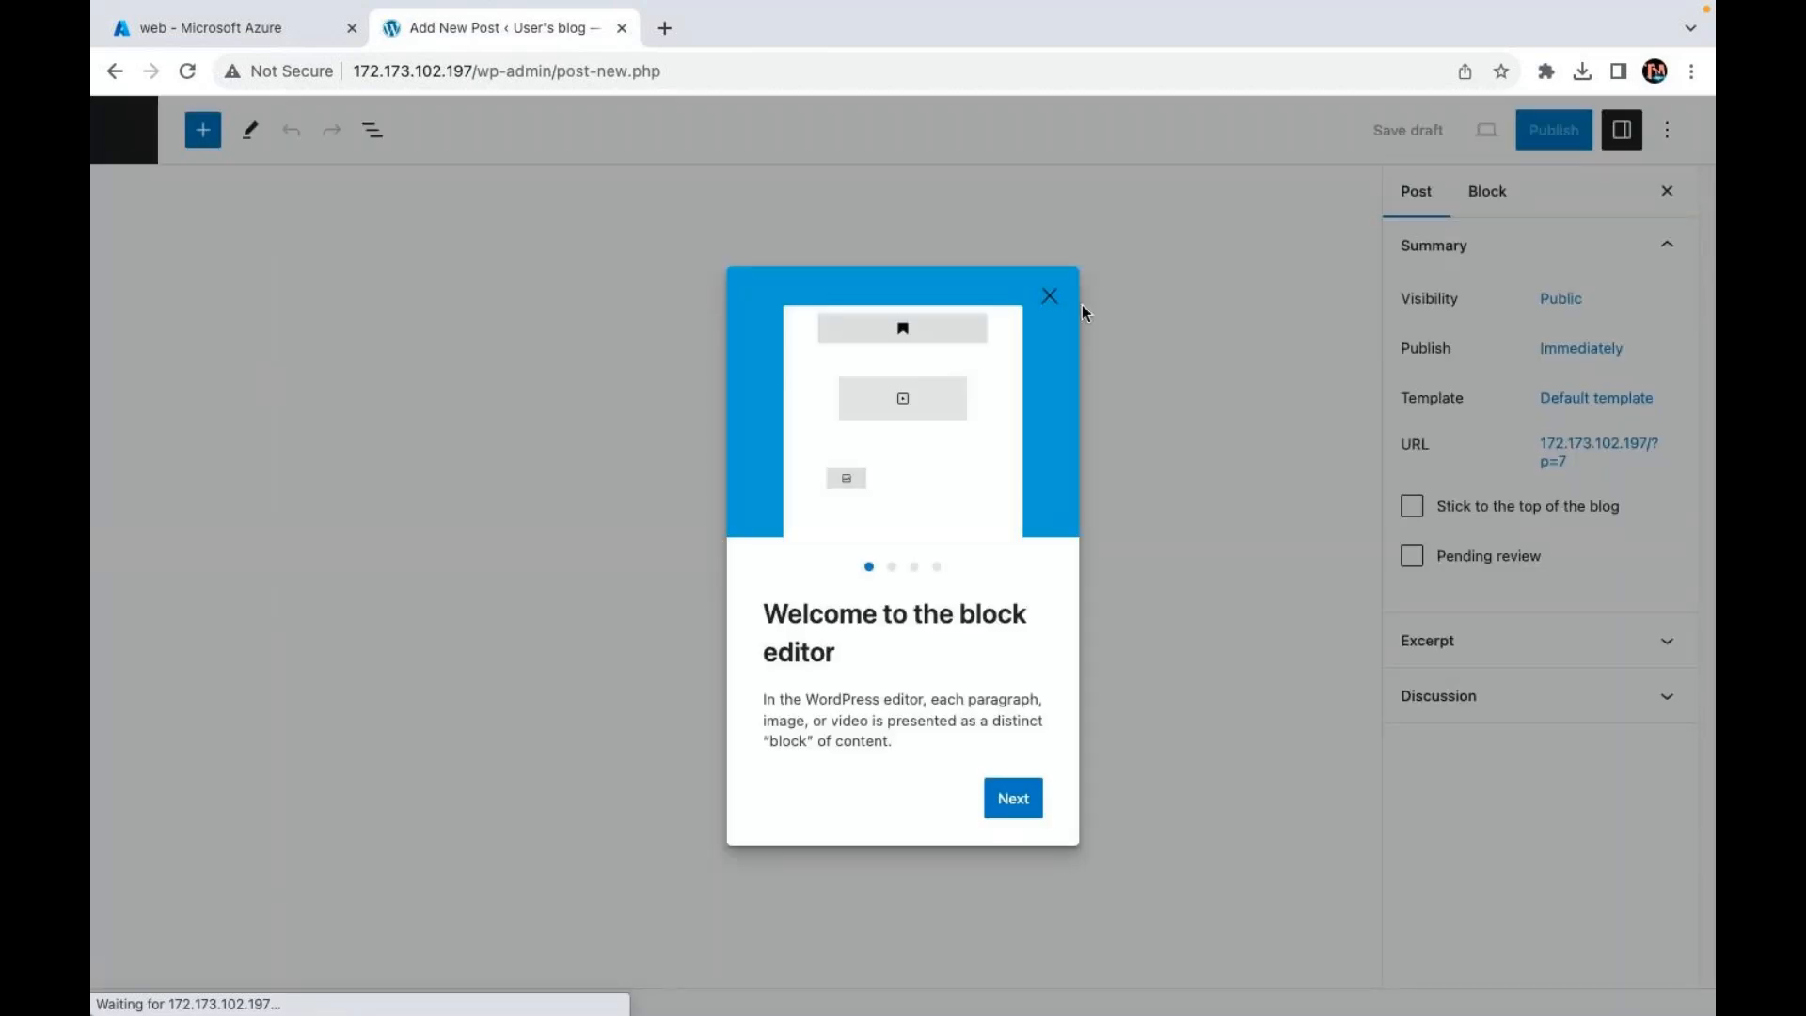
Step: Title the new post 'Microsoft Azure Live' and add a paragraph reading 'Cloud TEchnology'
left_click(1046, 294)
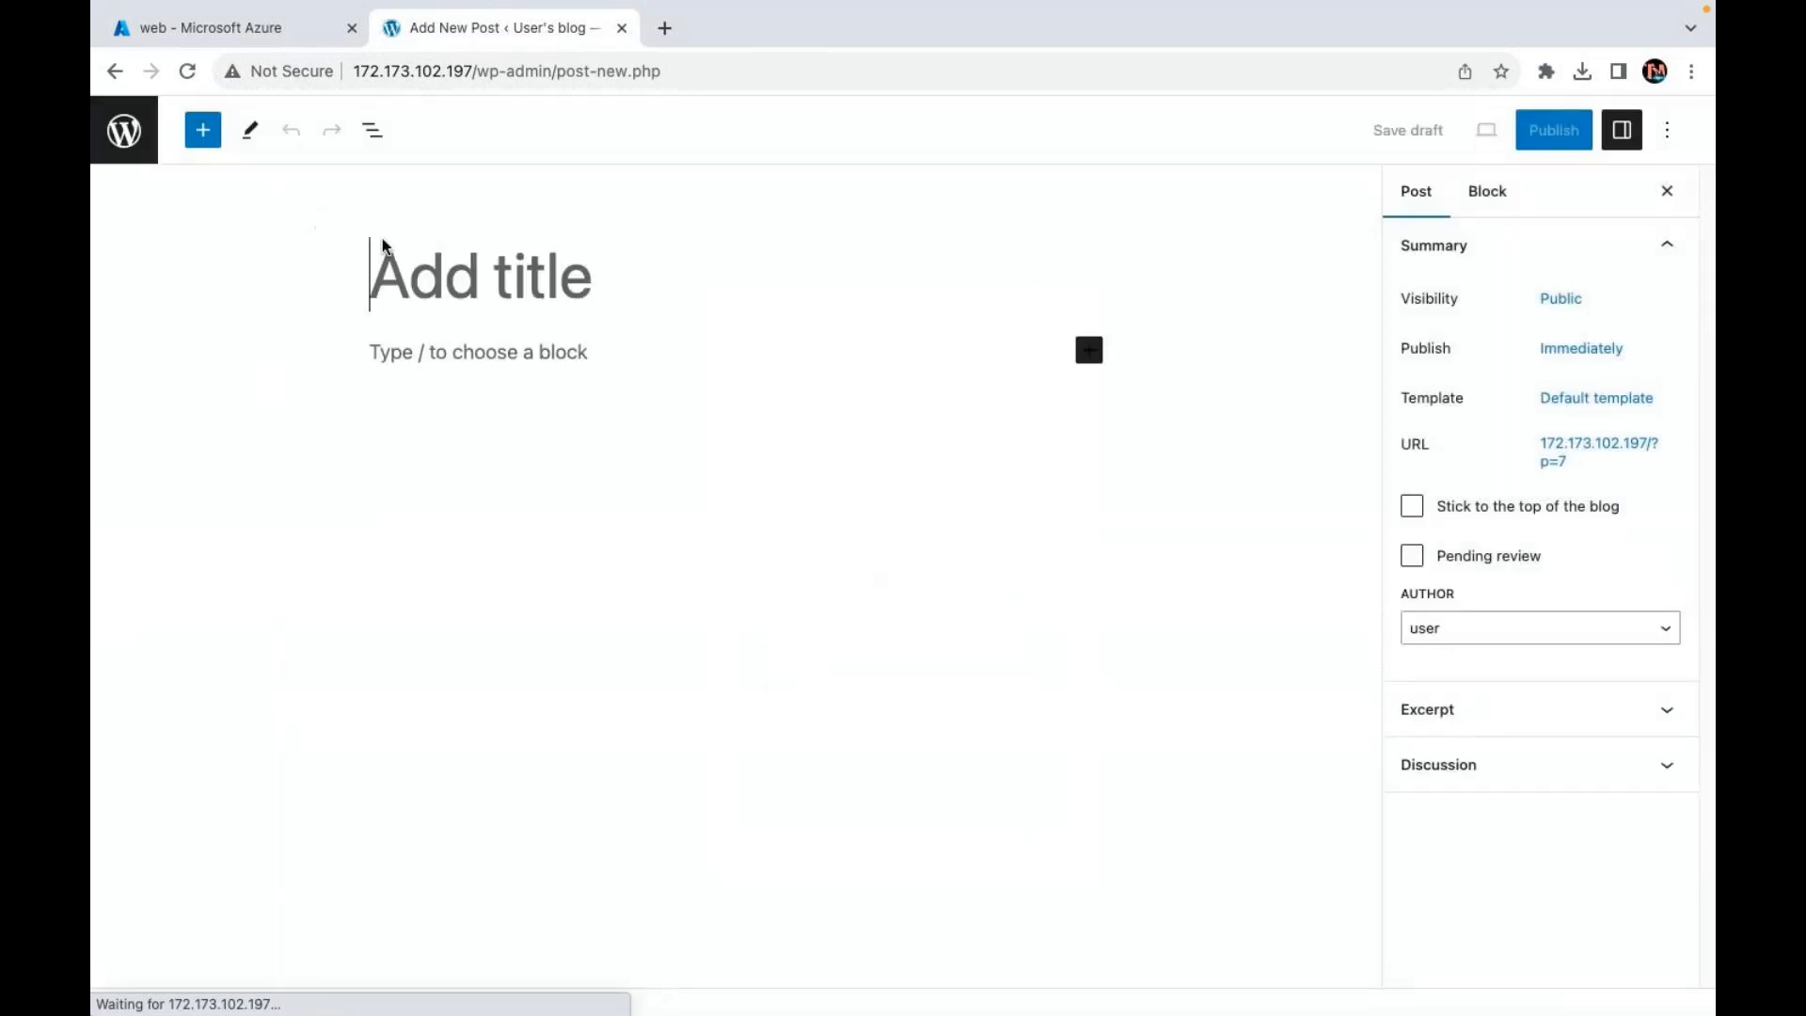
type("Mi")
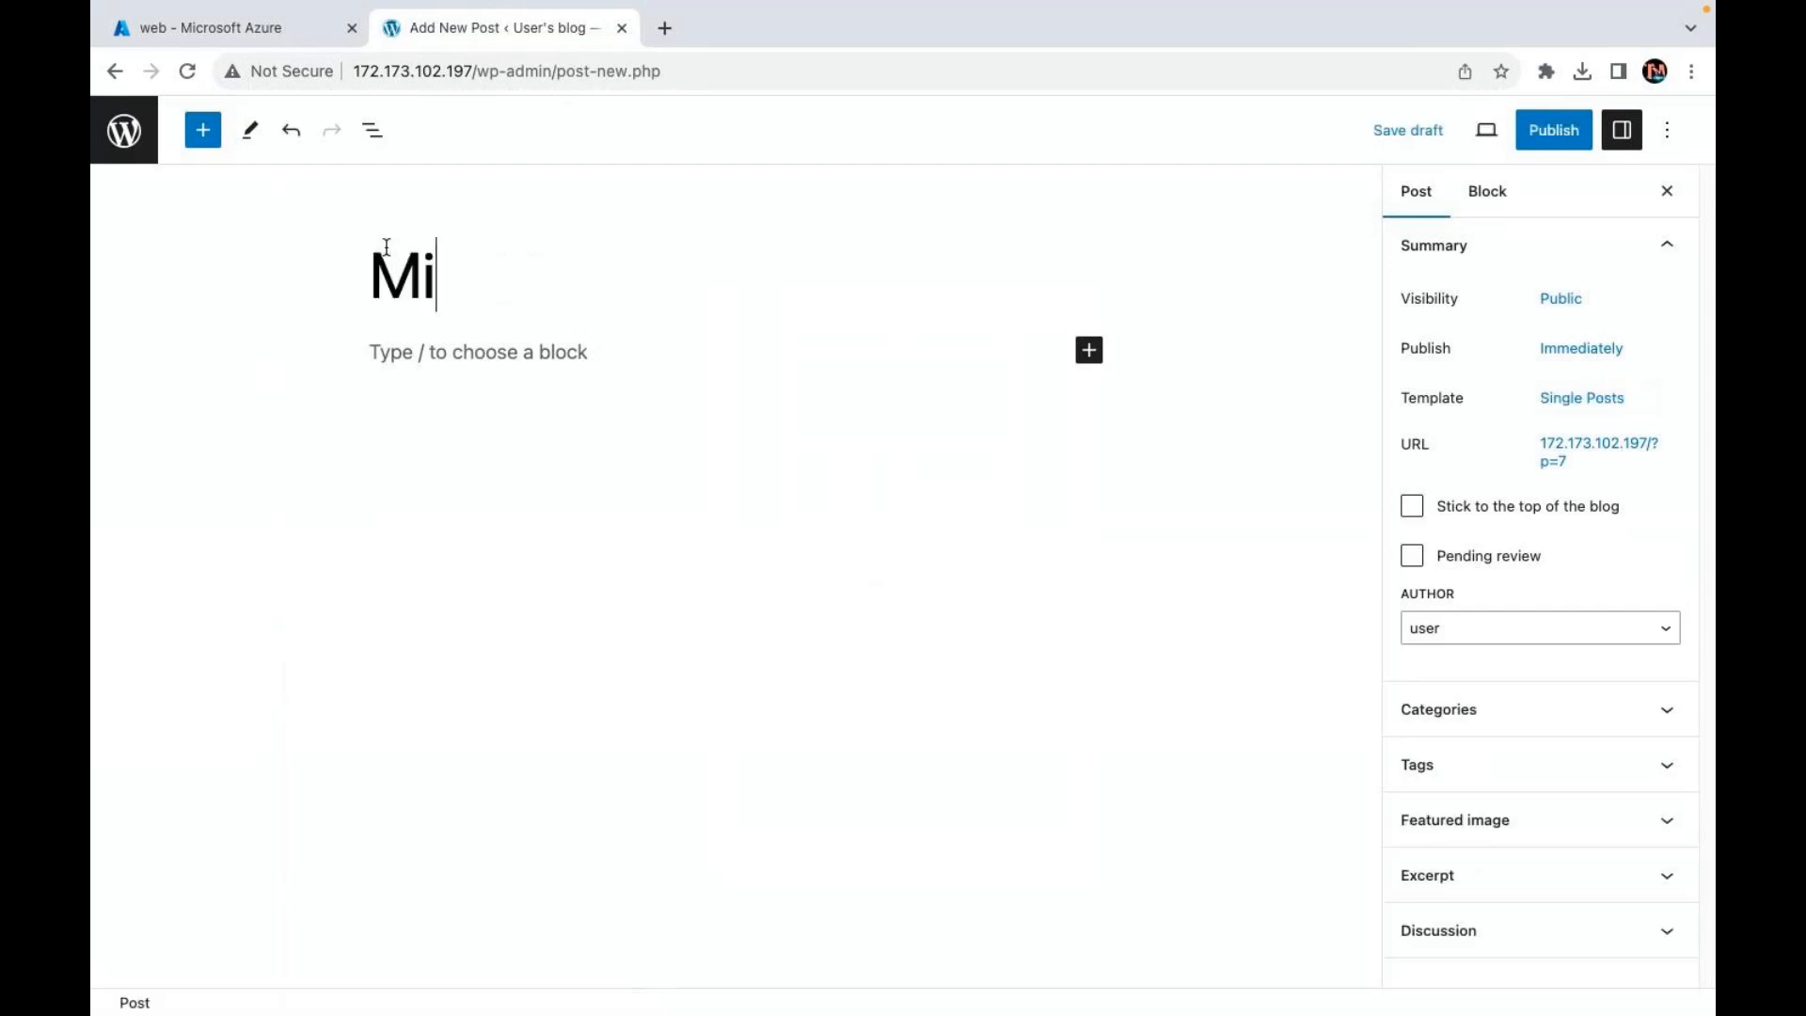
type("crosoft A")
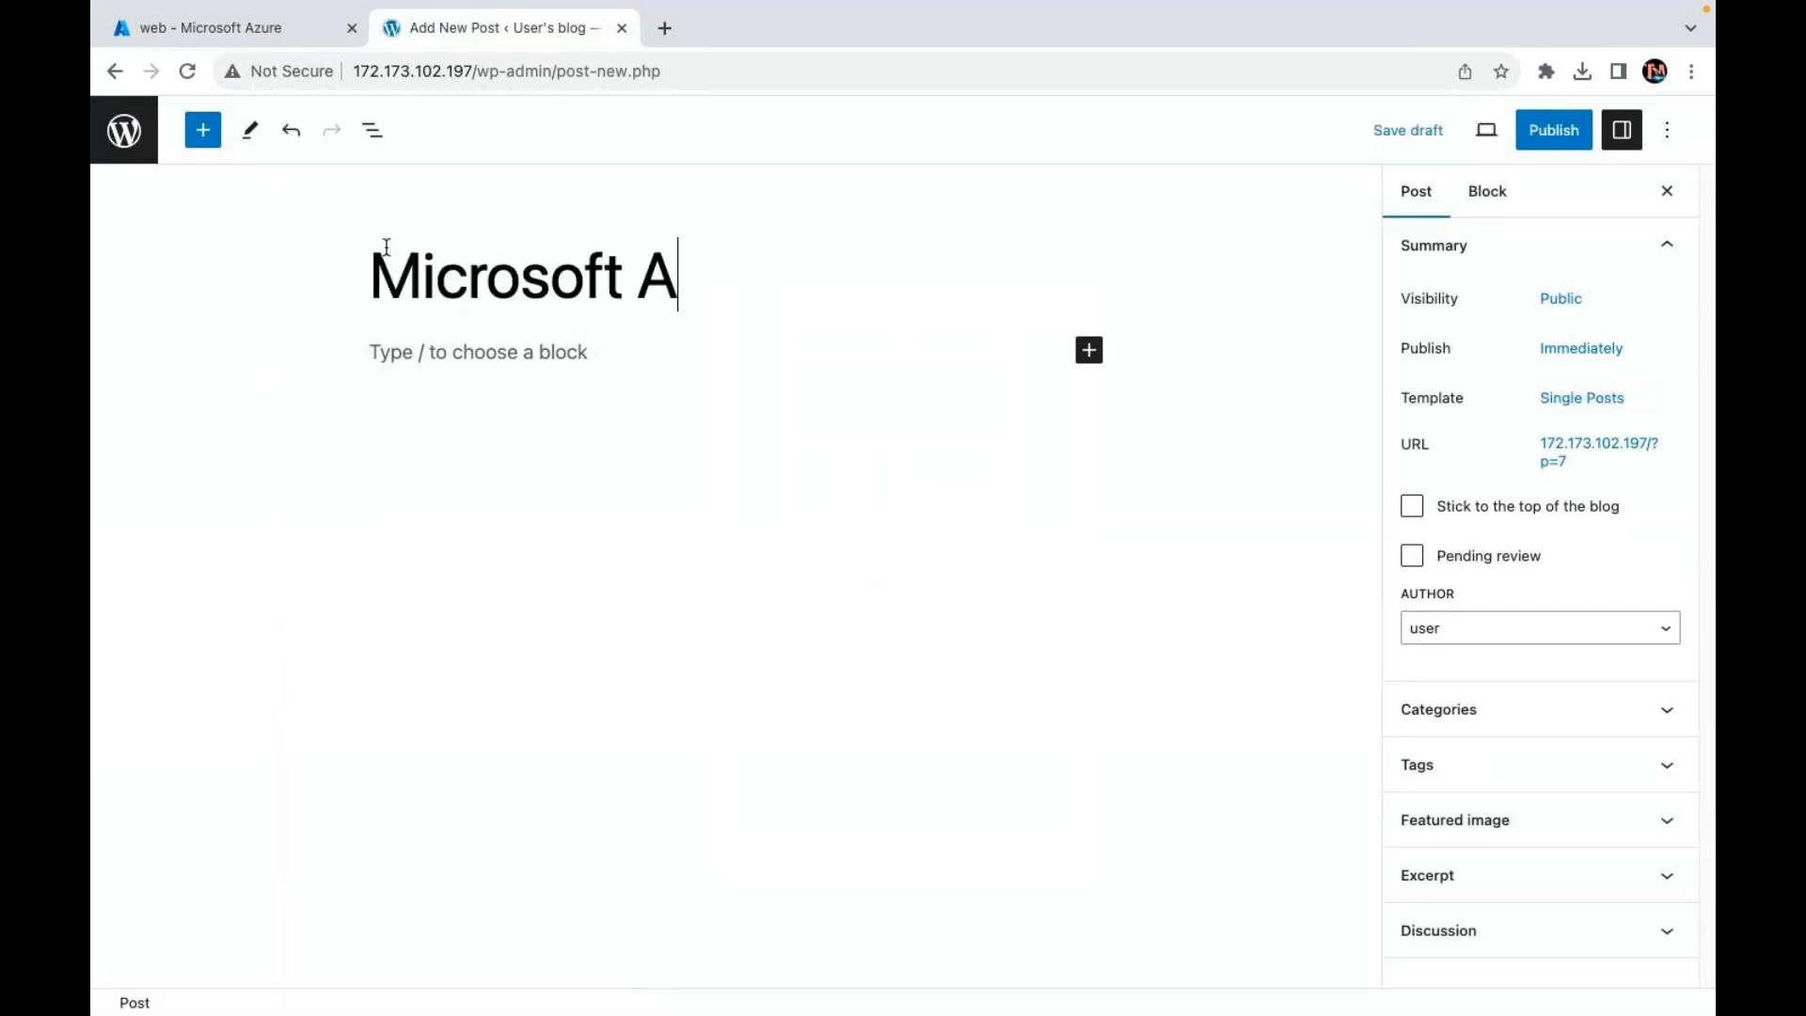
type("zure Live")
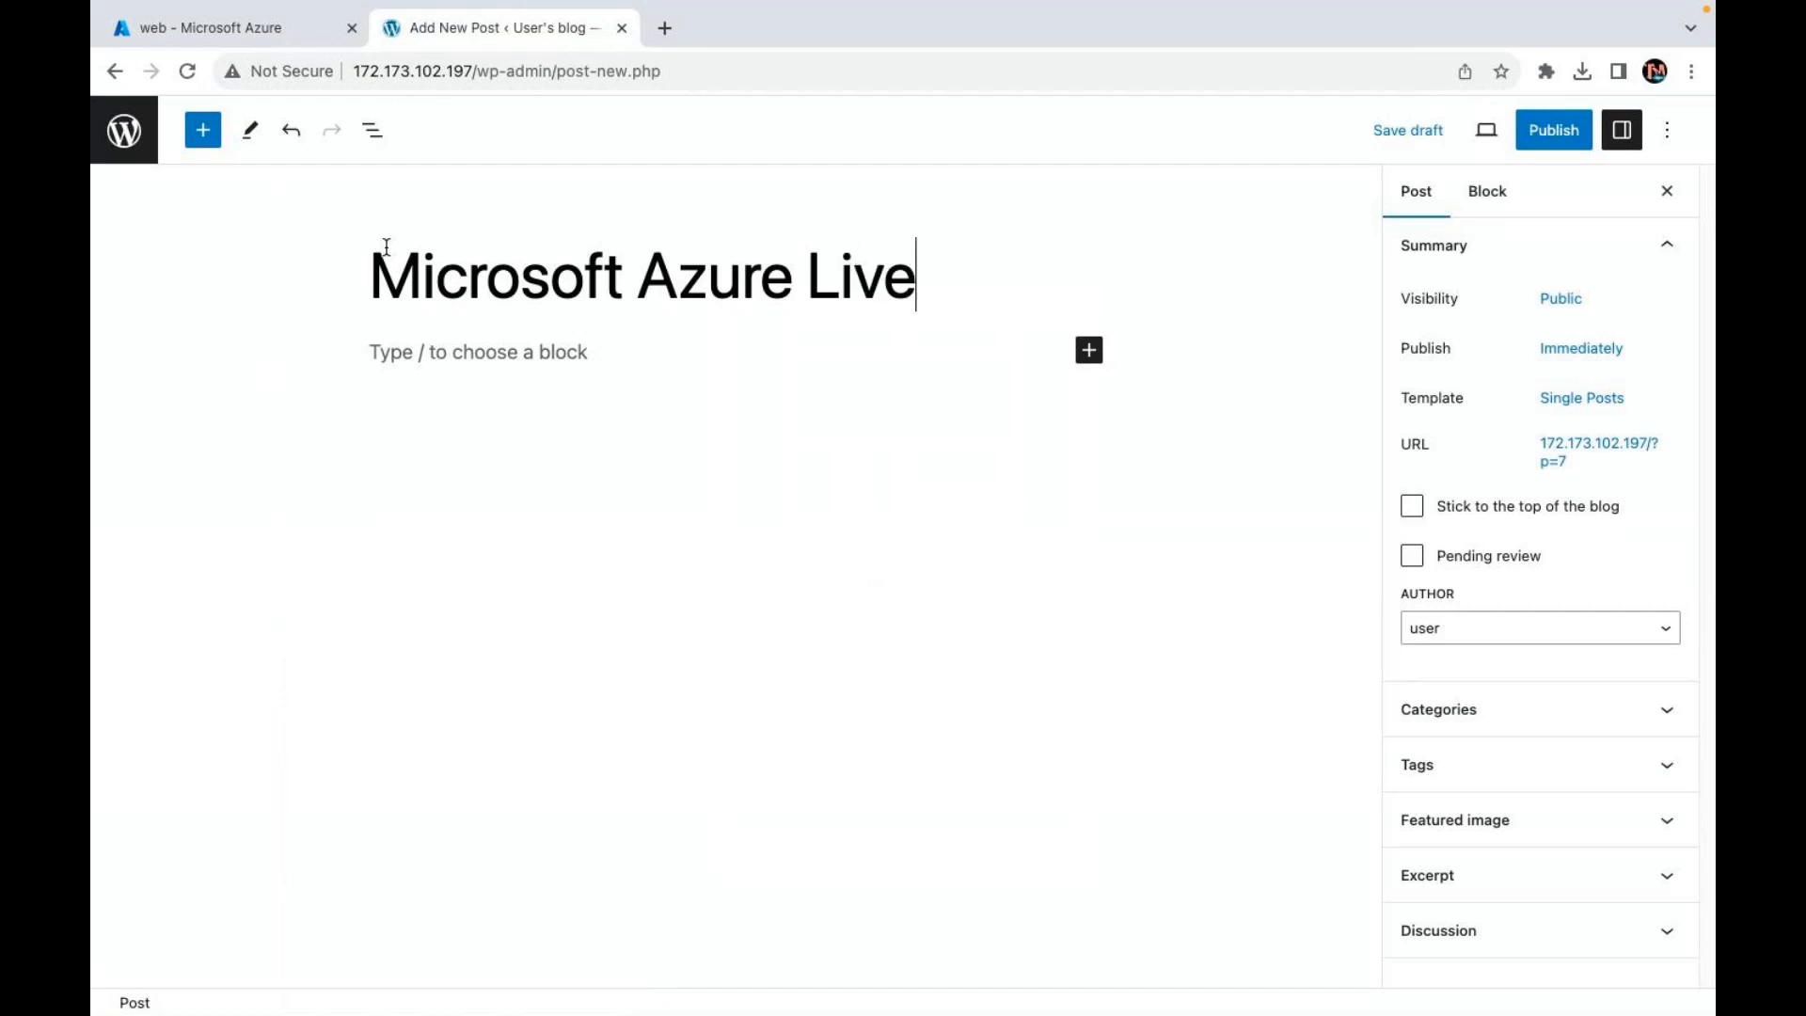
left_click(514, 395)
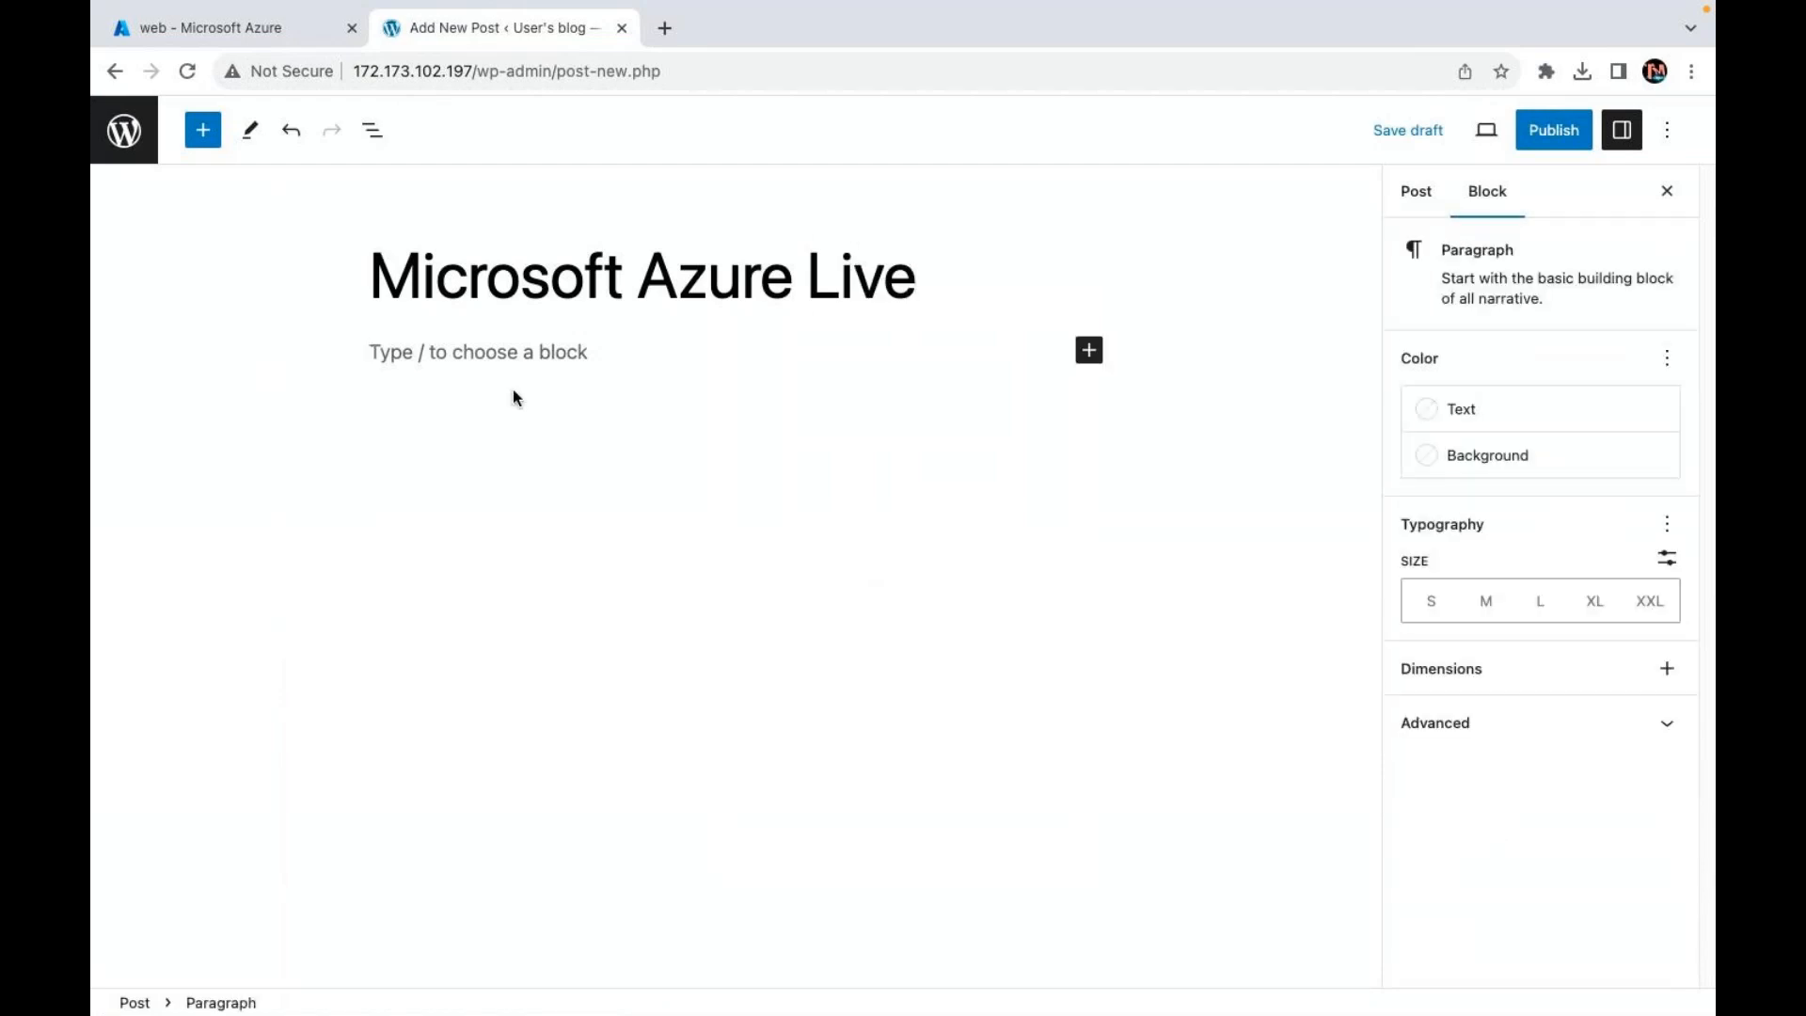
type("Cloud TEchnology")
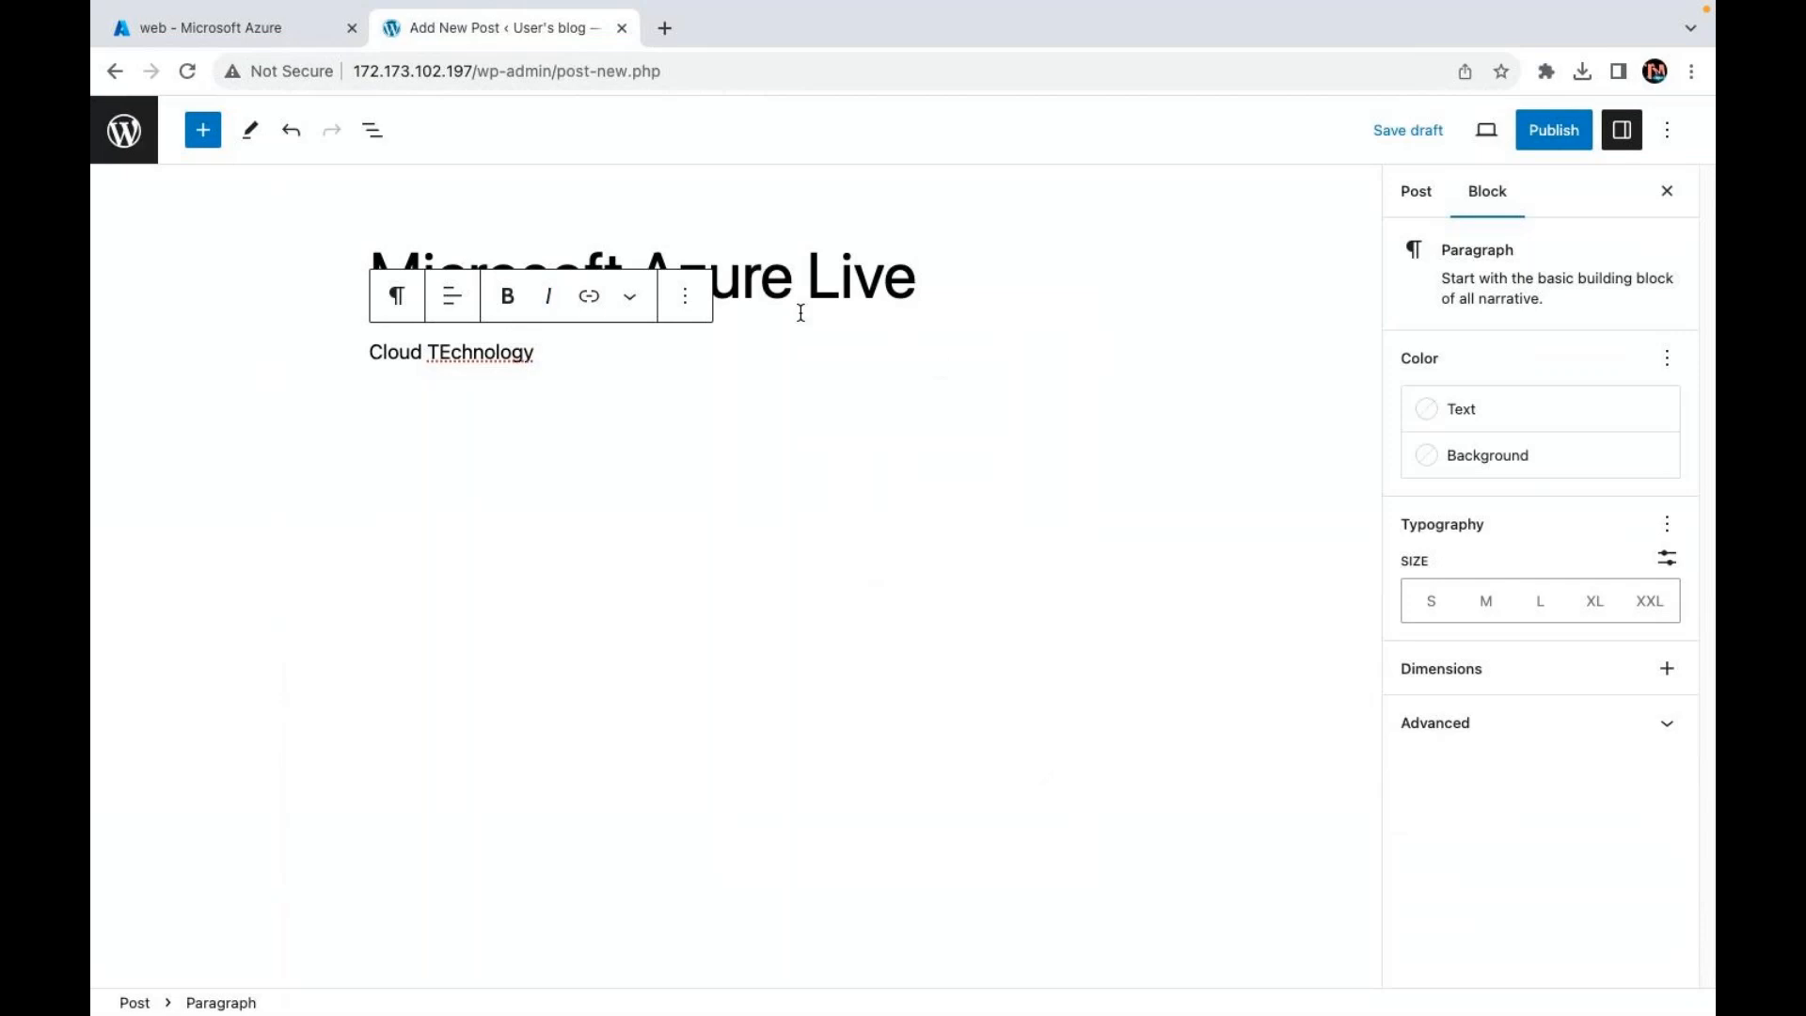
Step: Correct the paragraph's 'TEchnology' to 'Technology' with a lowercase e
left_click(630, 296)
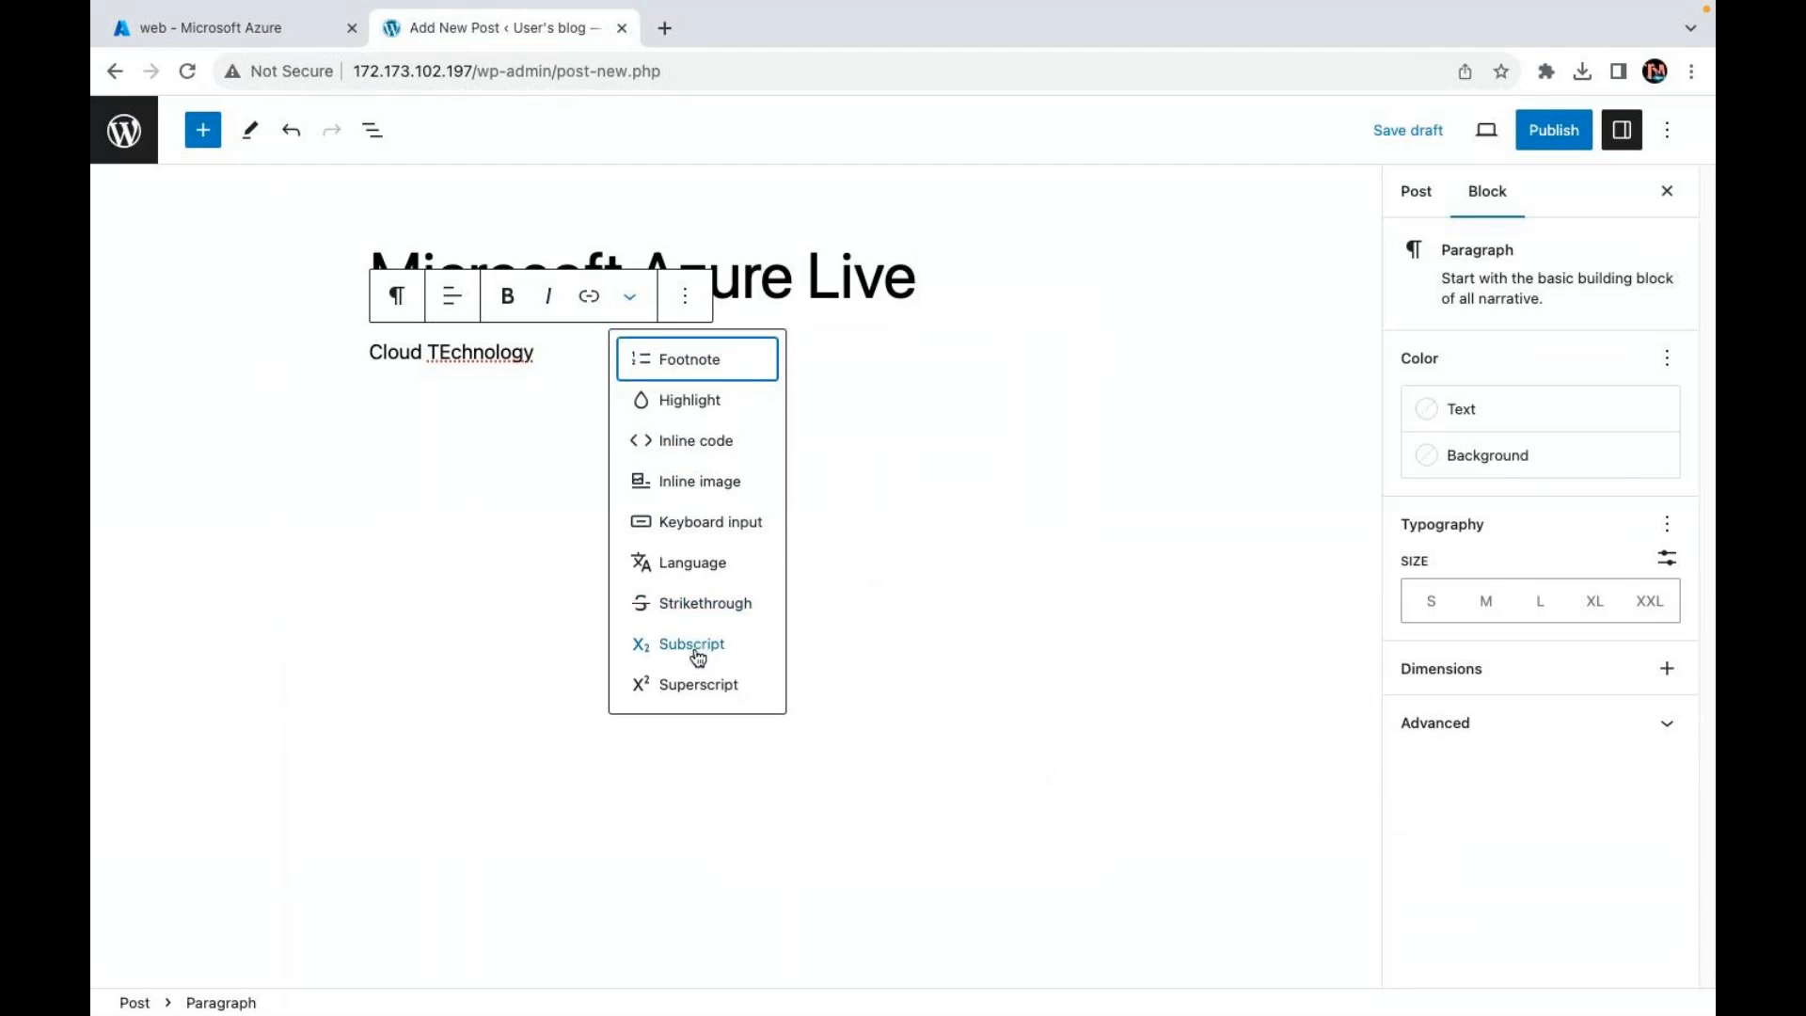
left_click(919, 512)
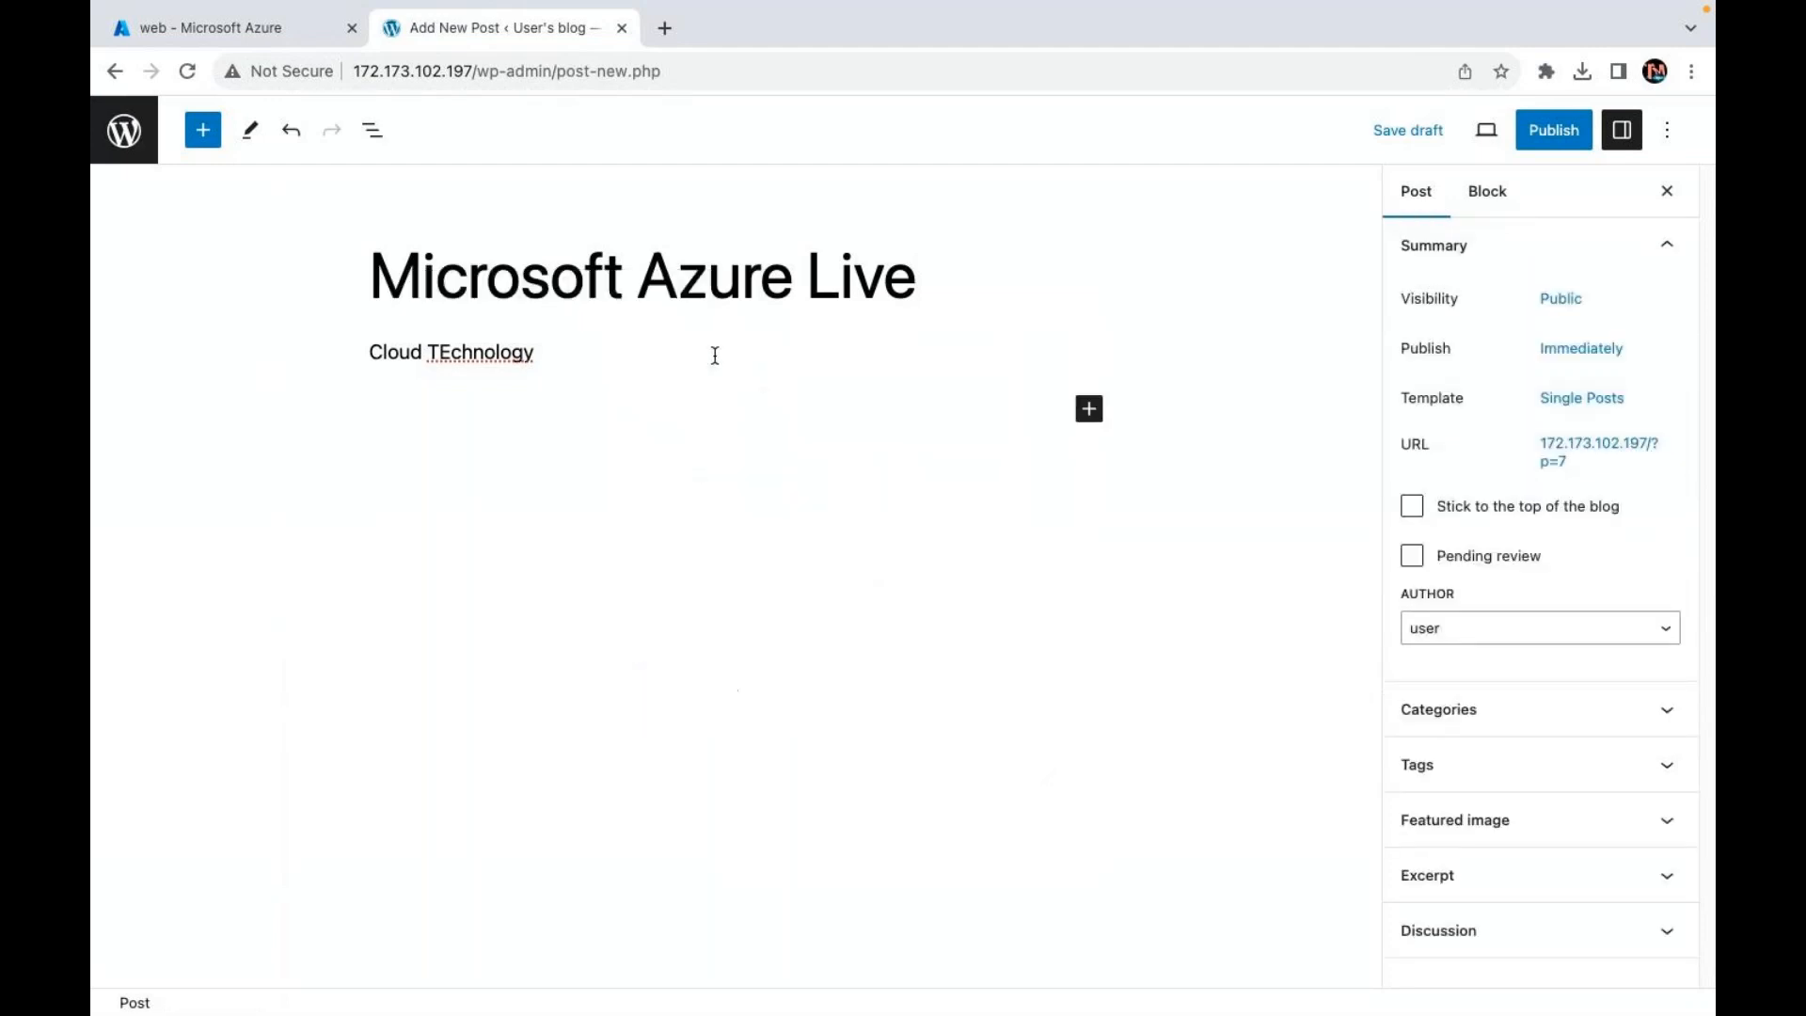
left_click(449, 348)
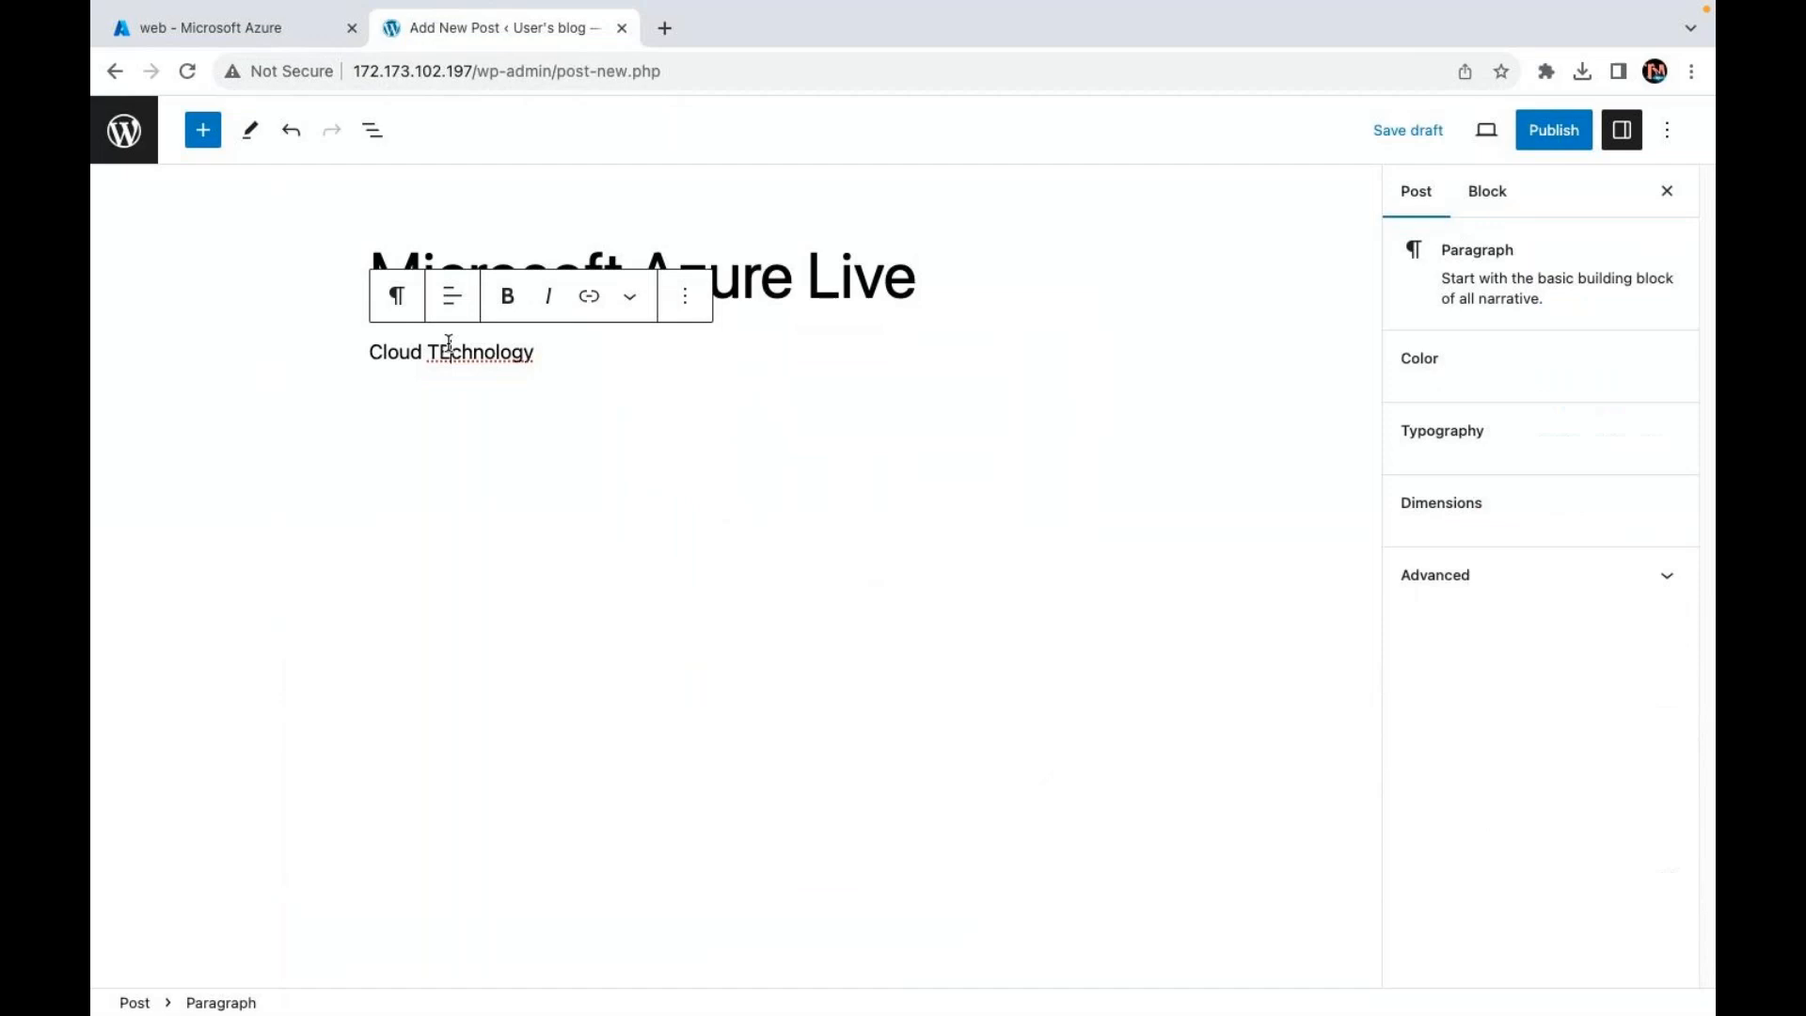
key("BackSpace")
type("e")
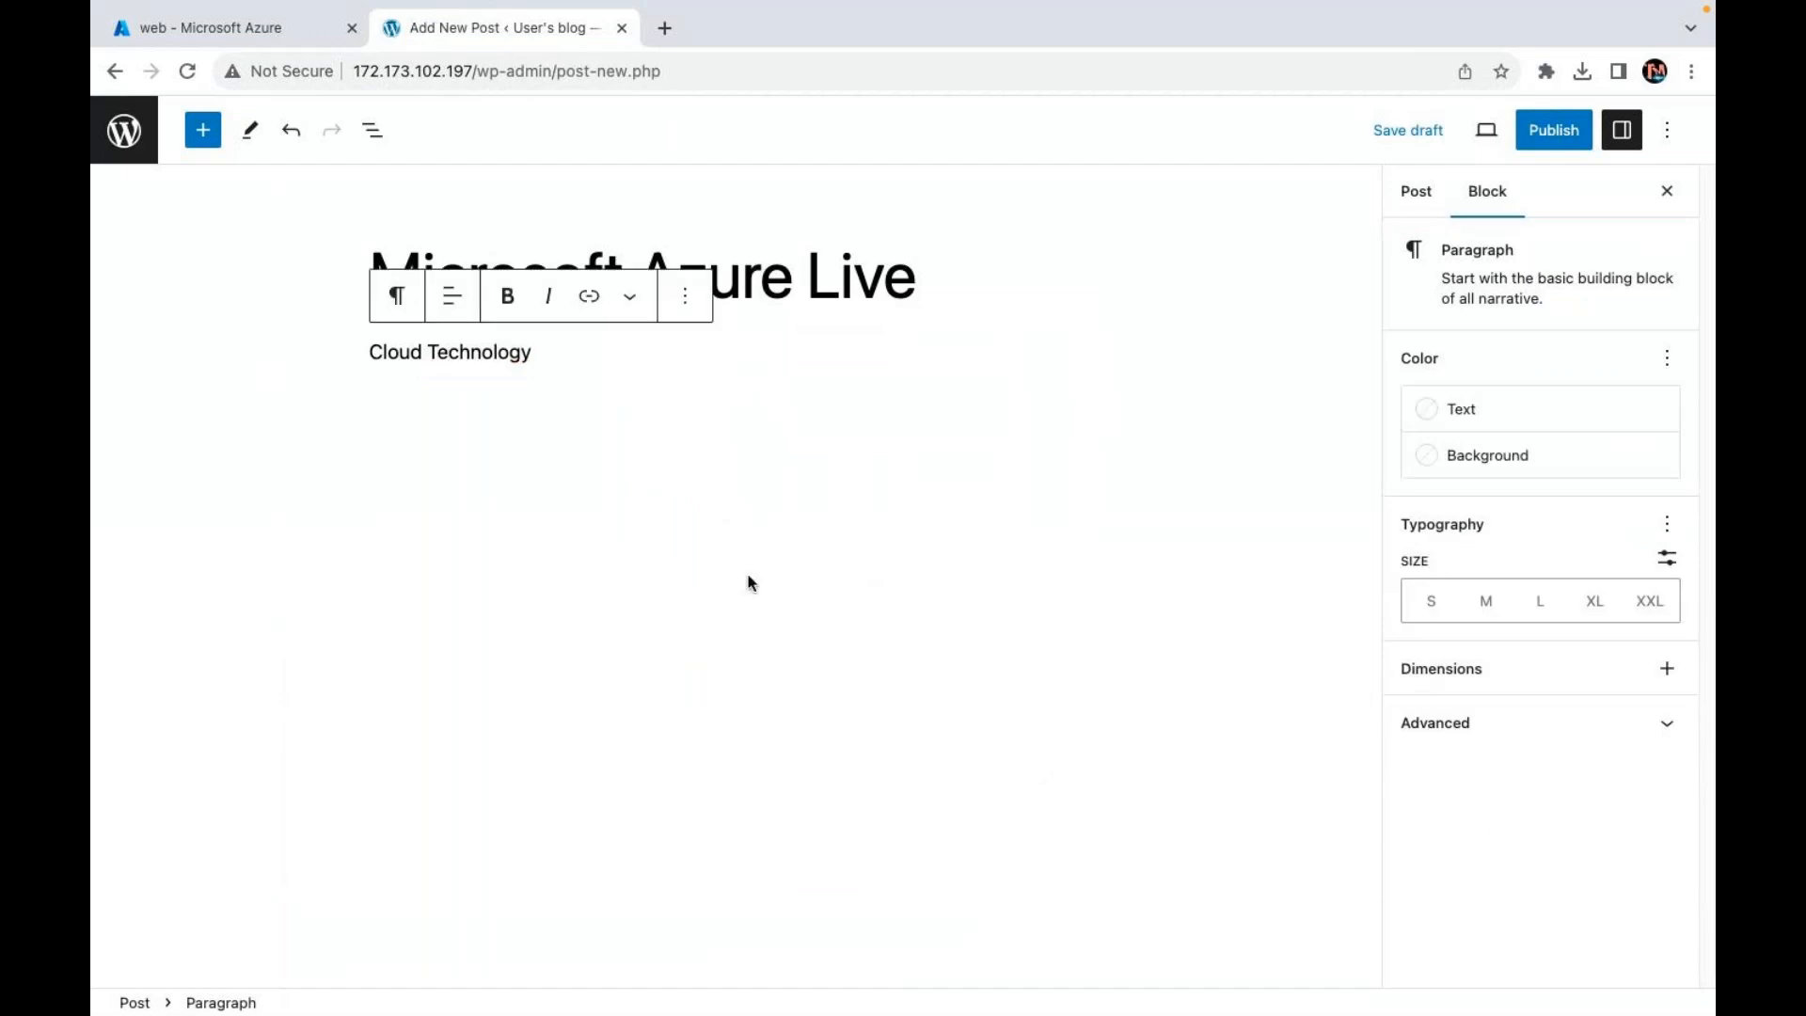
left_click(750, 583)
left_click(202, 130)
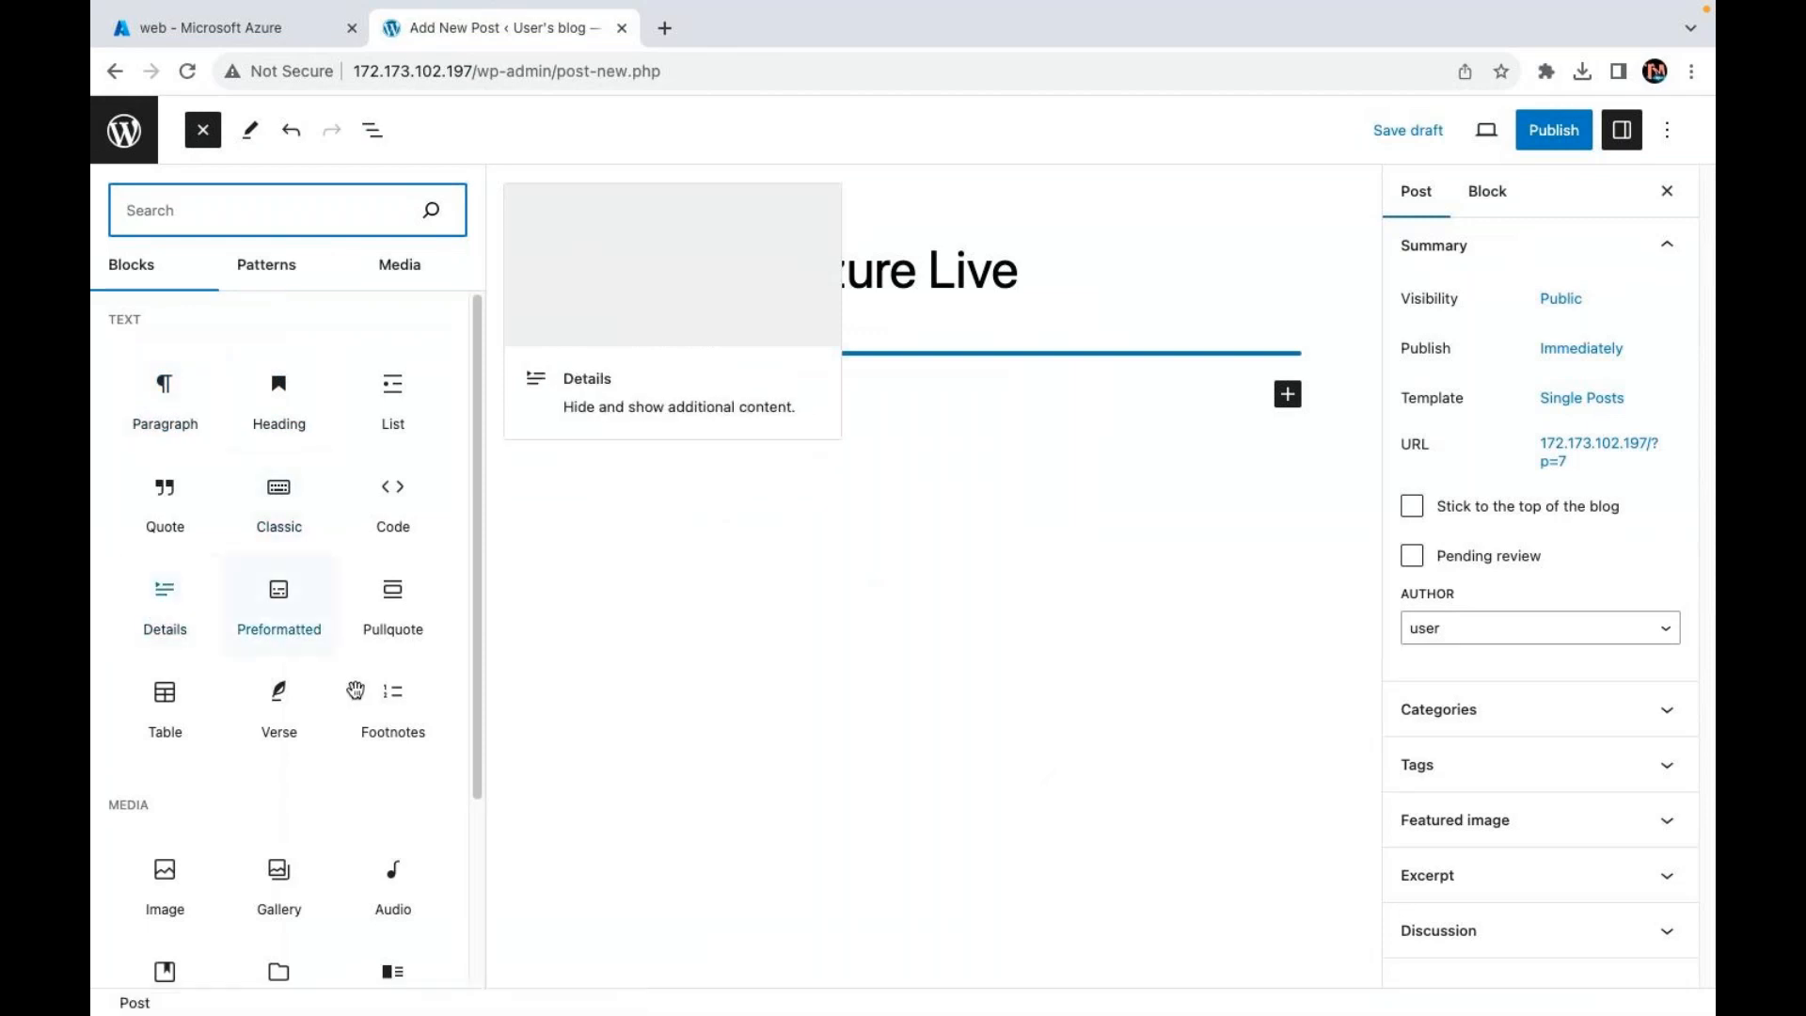
Step: Insert an empty Image block below the title, finding the Media Library empty
scroll(344, 573, "down", 2)
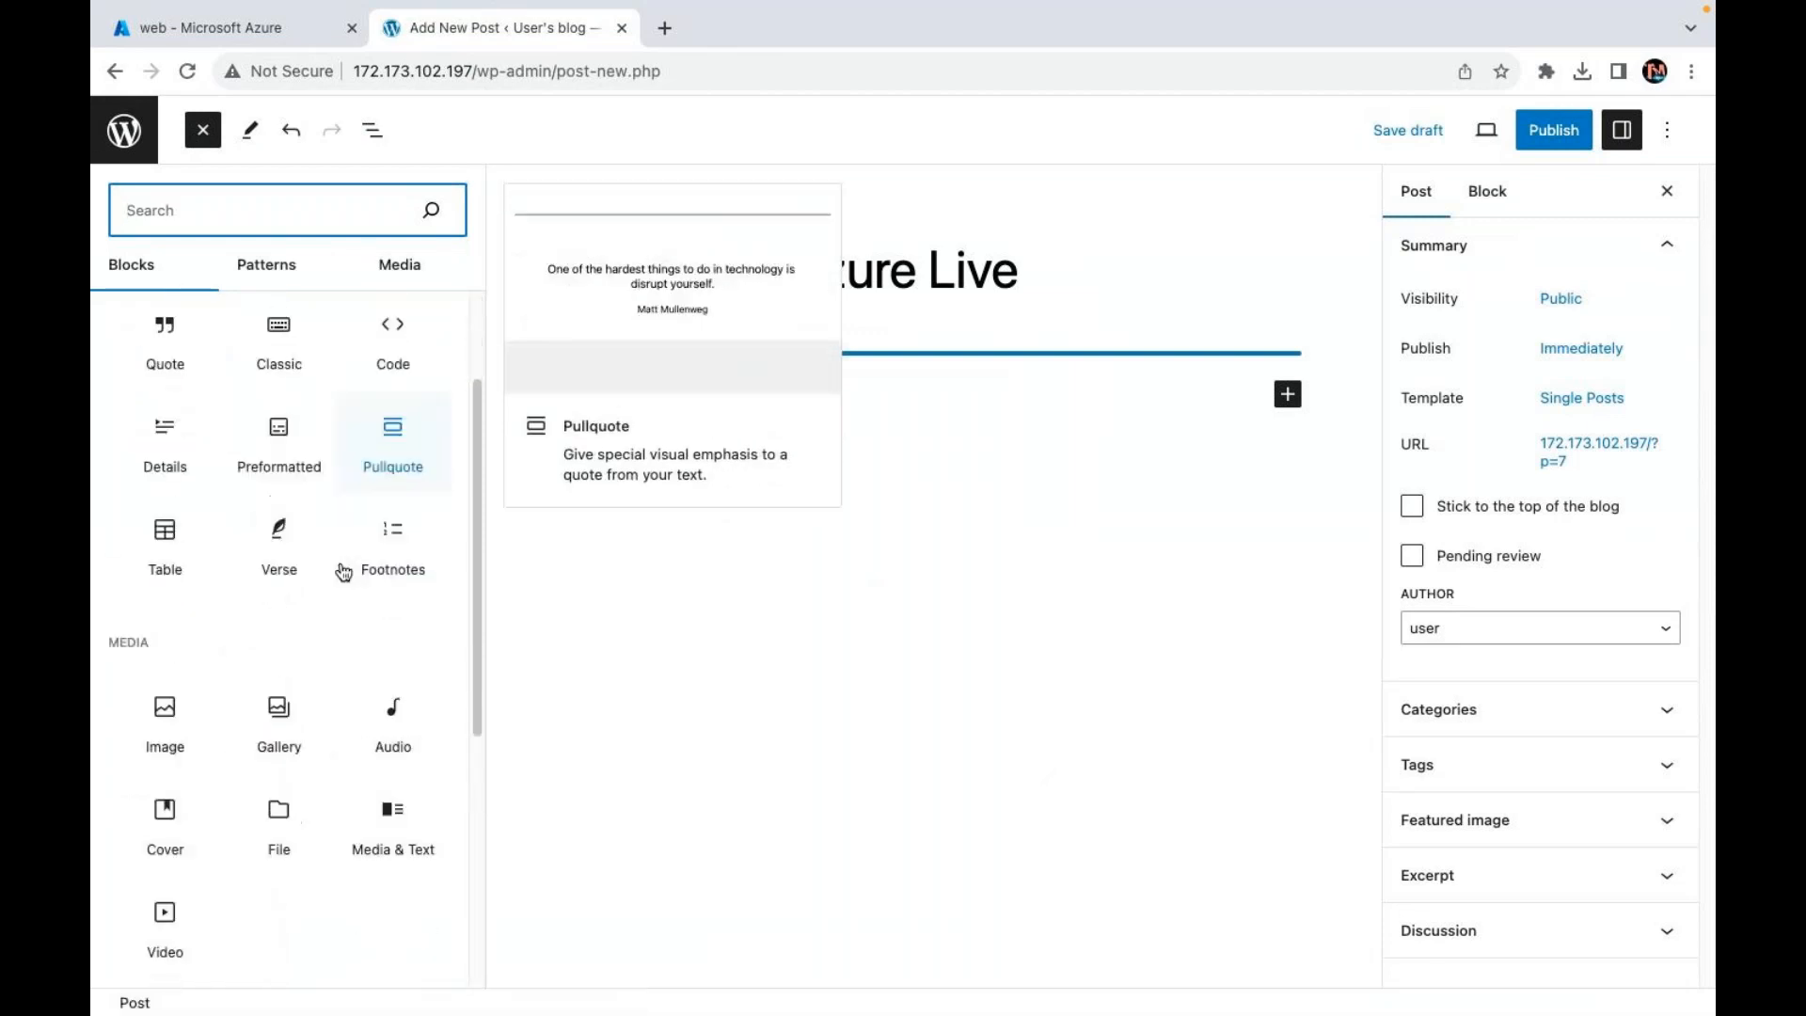
scroll(342, 572, "down", 1)
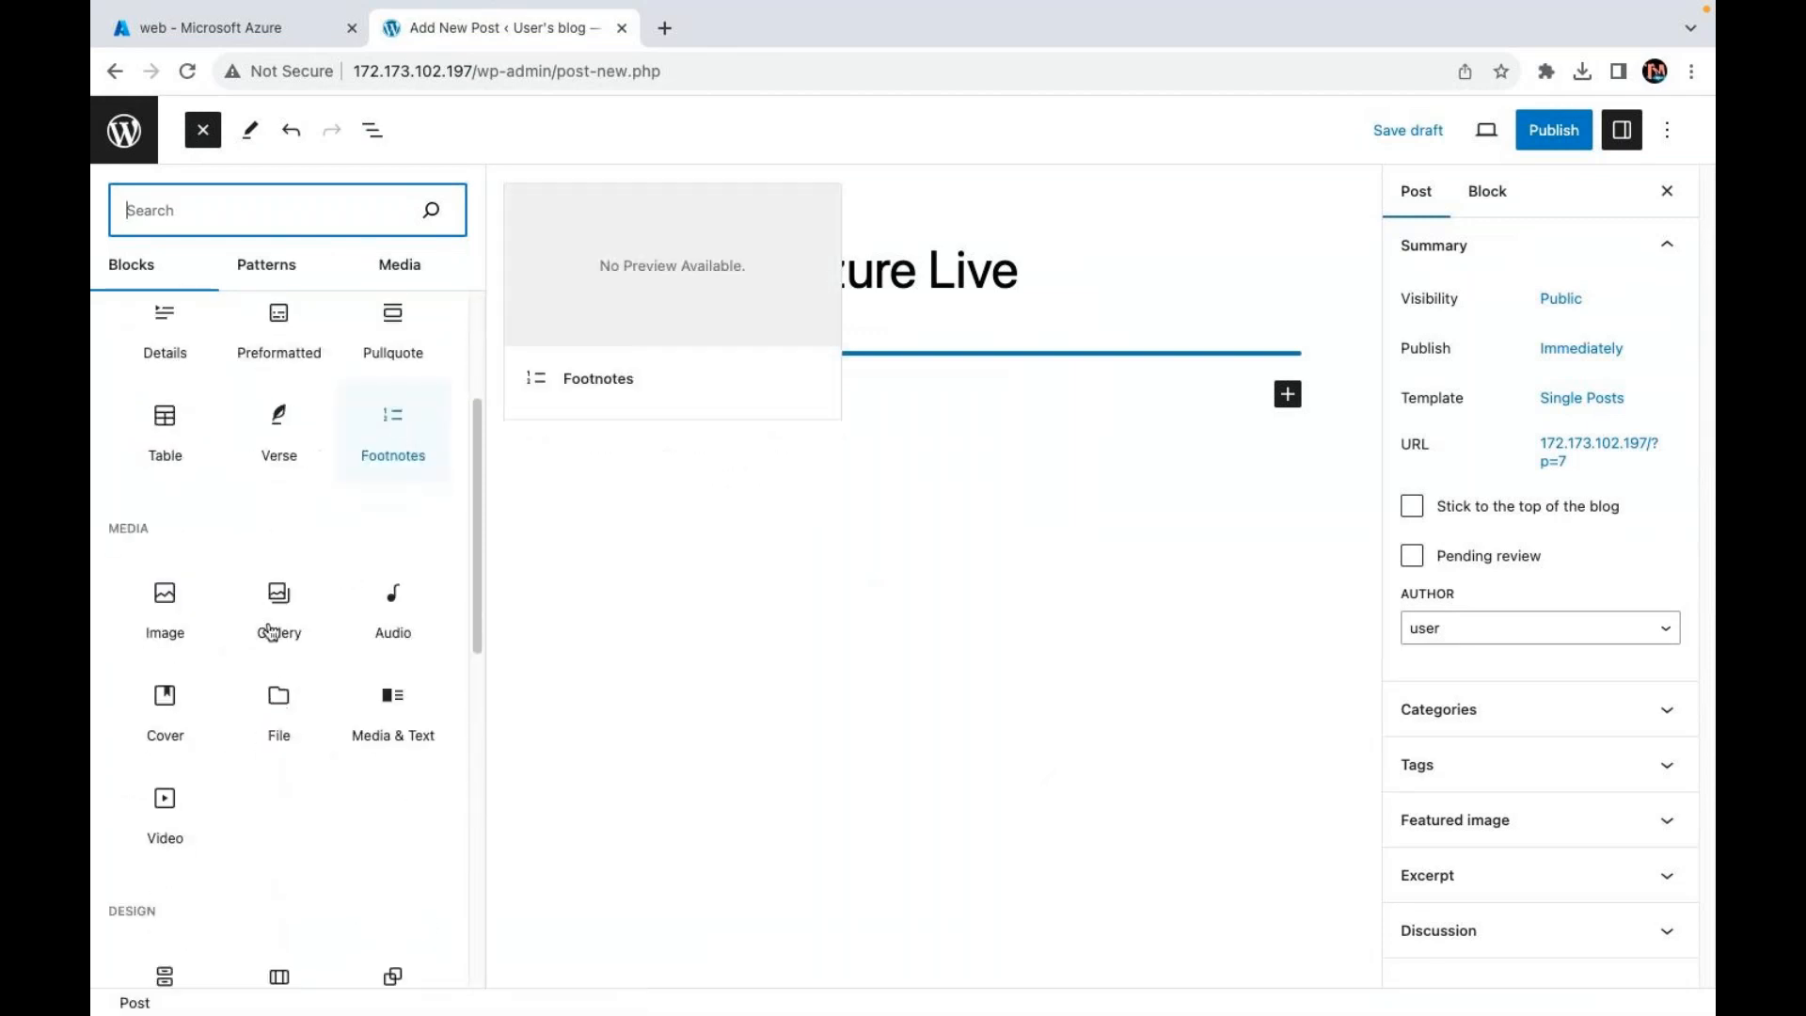
left_click(169, 600)
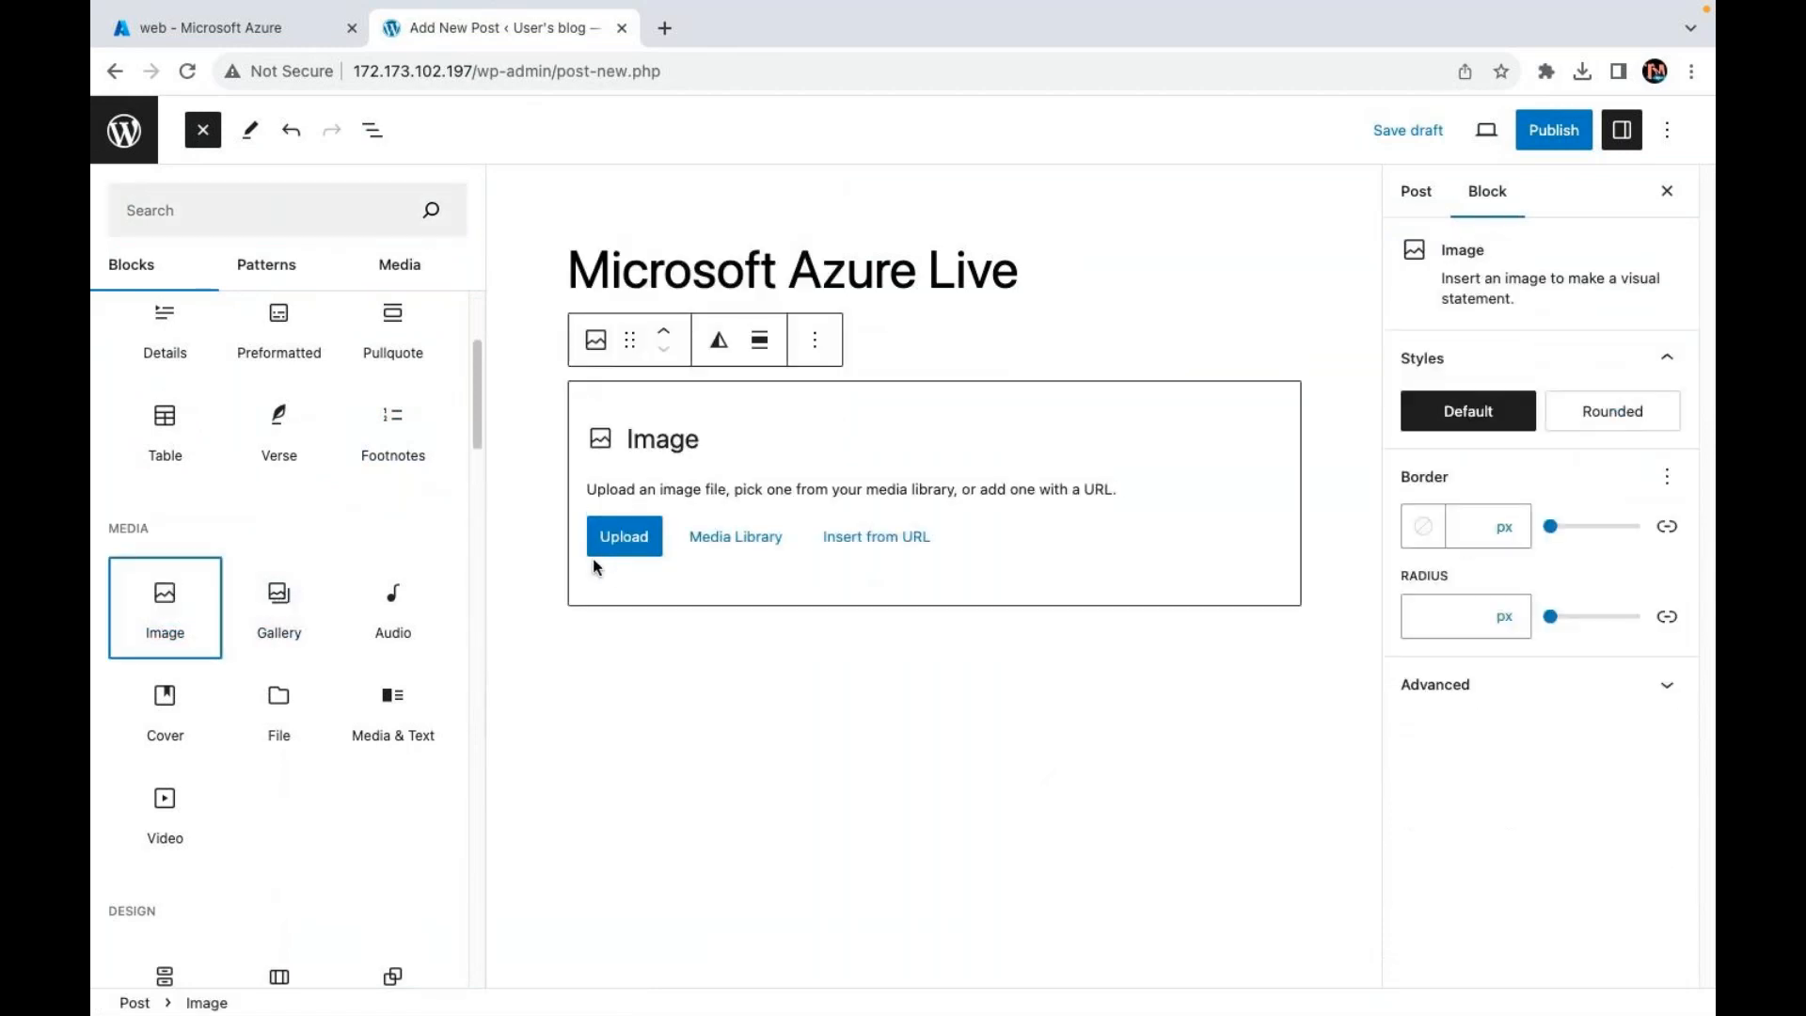
left_click(726, 538)
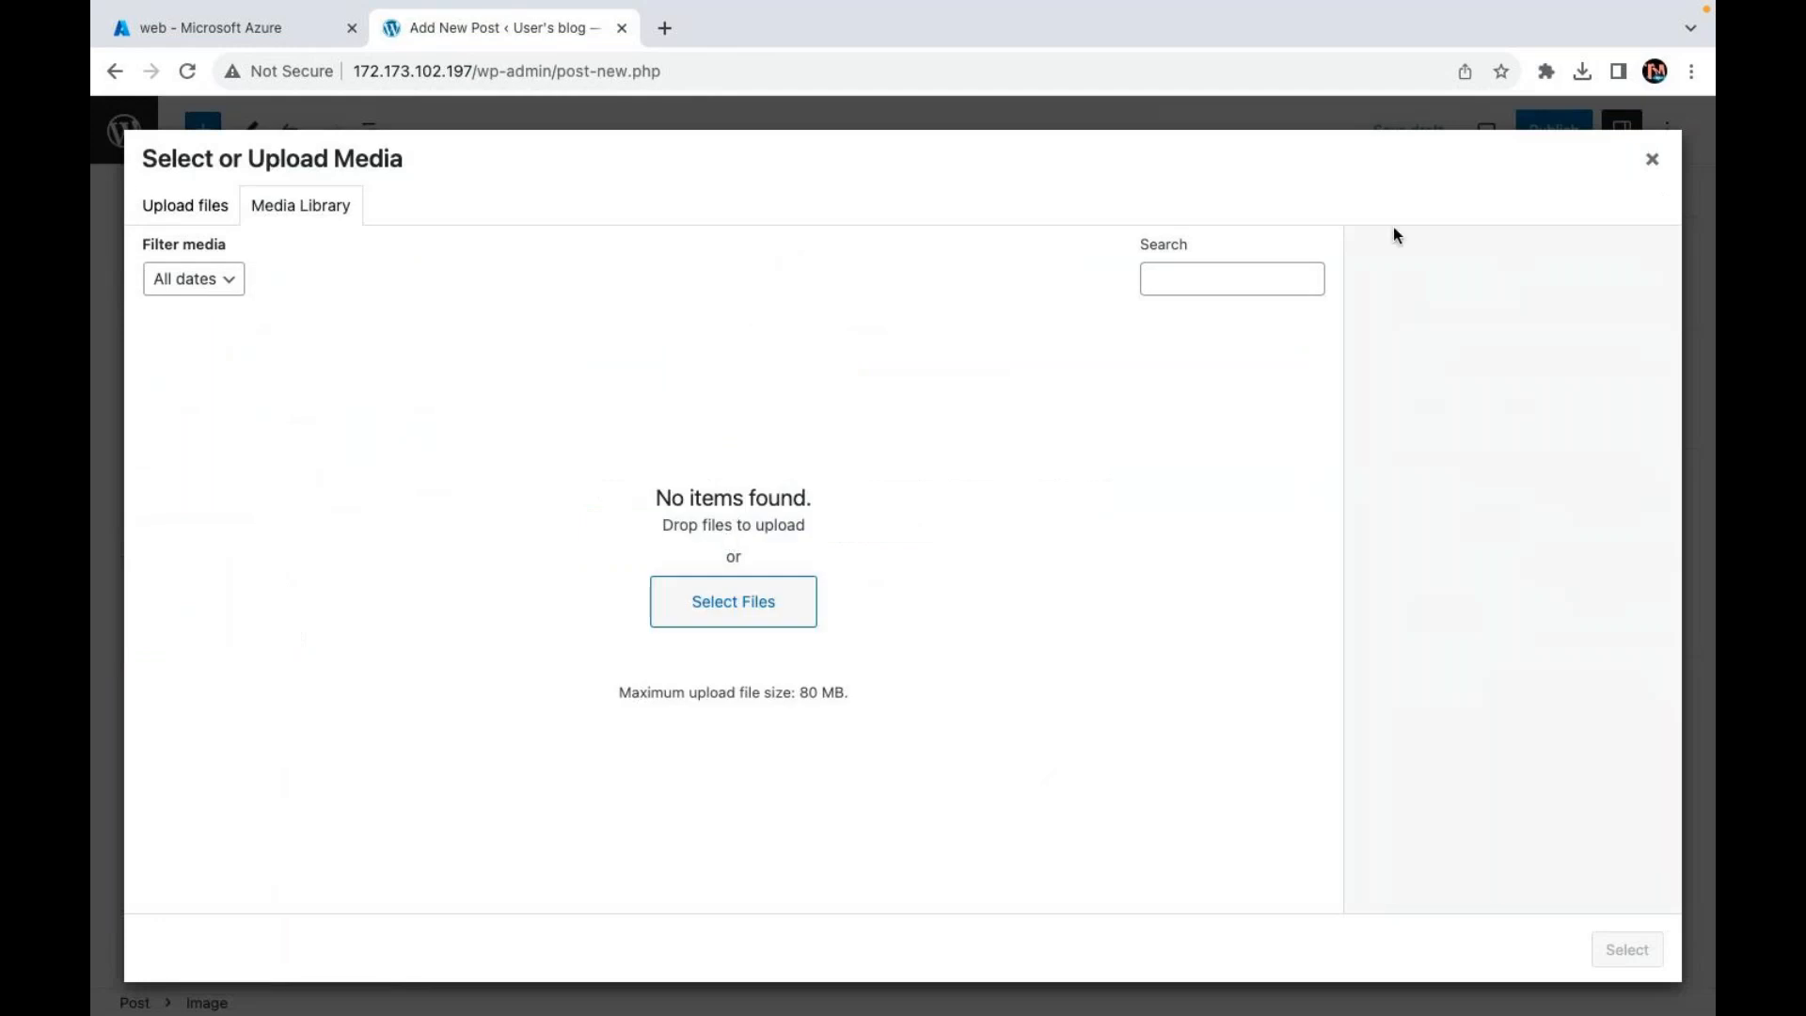
left_click(1651, 160)
left_click(428, 551)
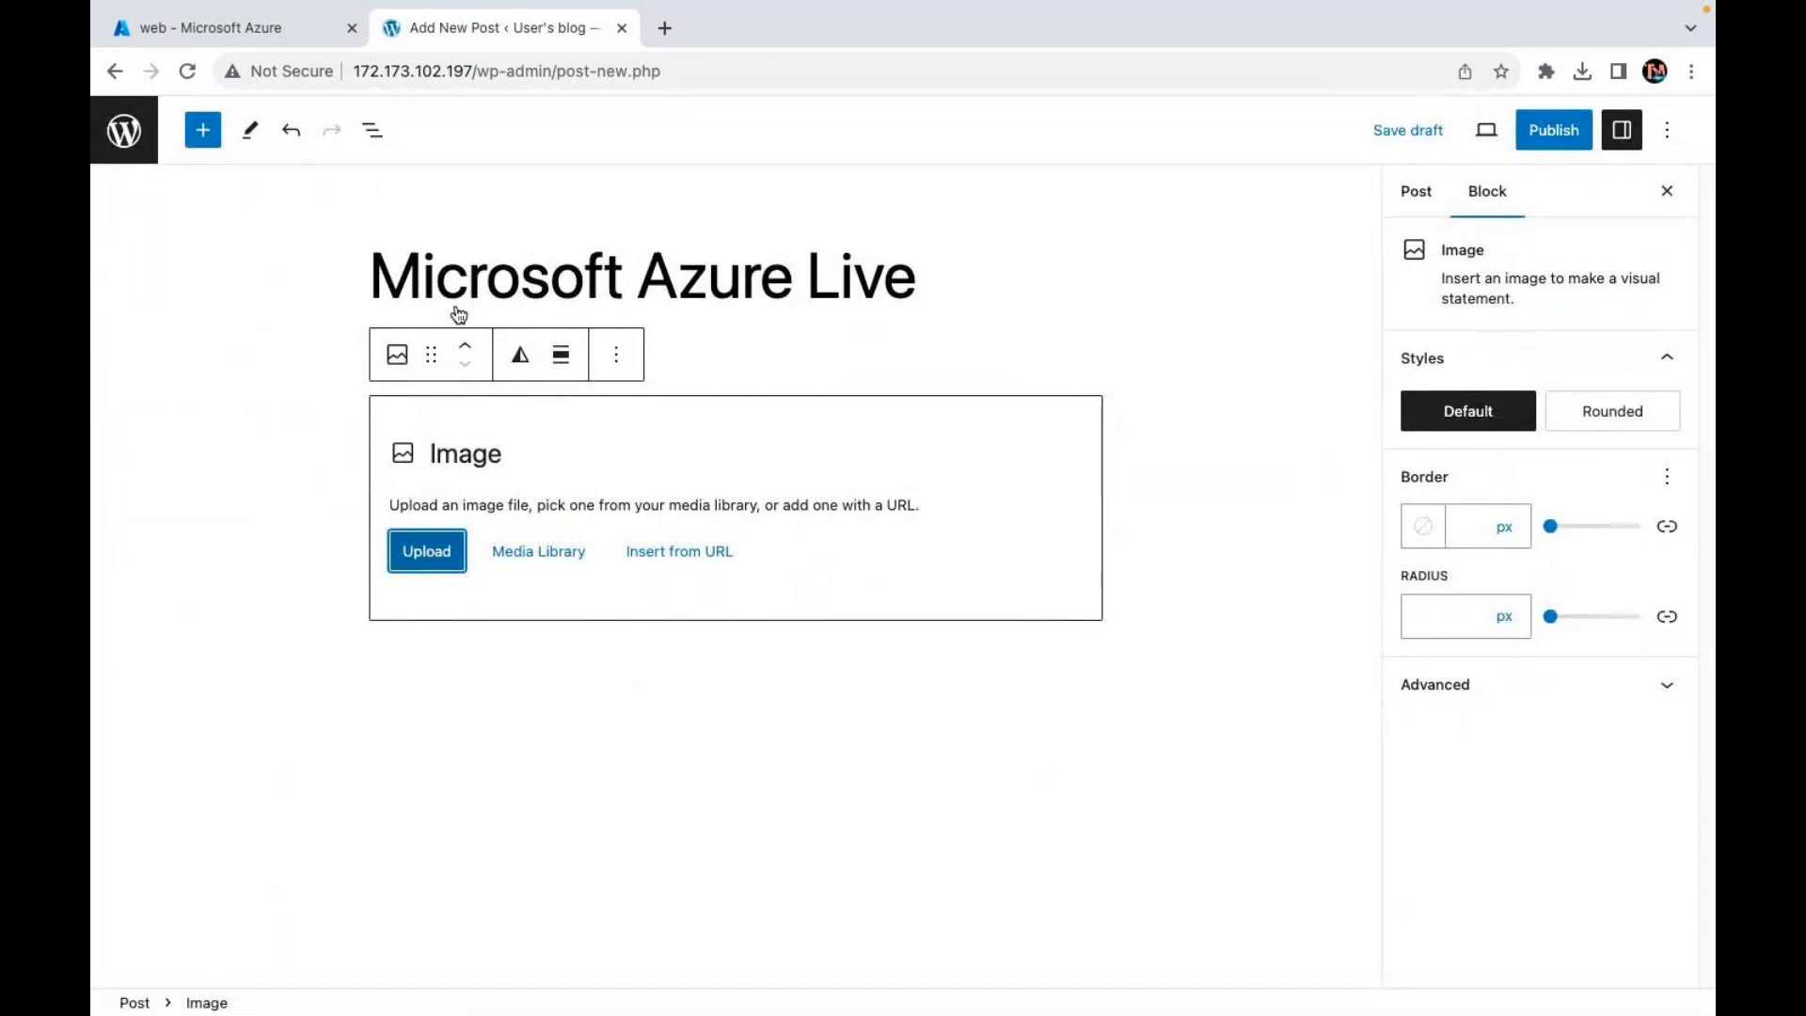
left_click(431, 551)
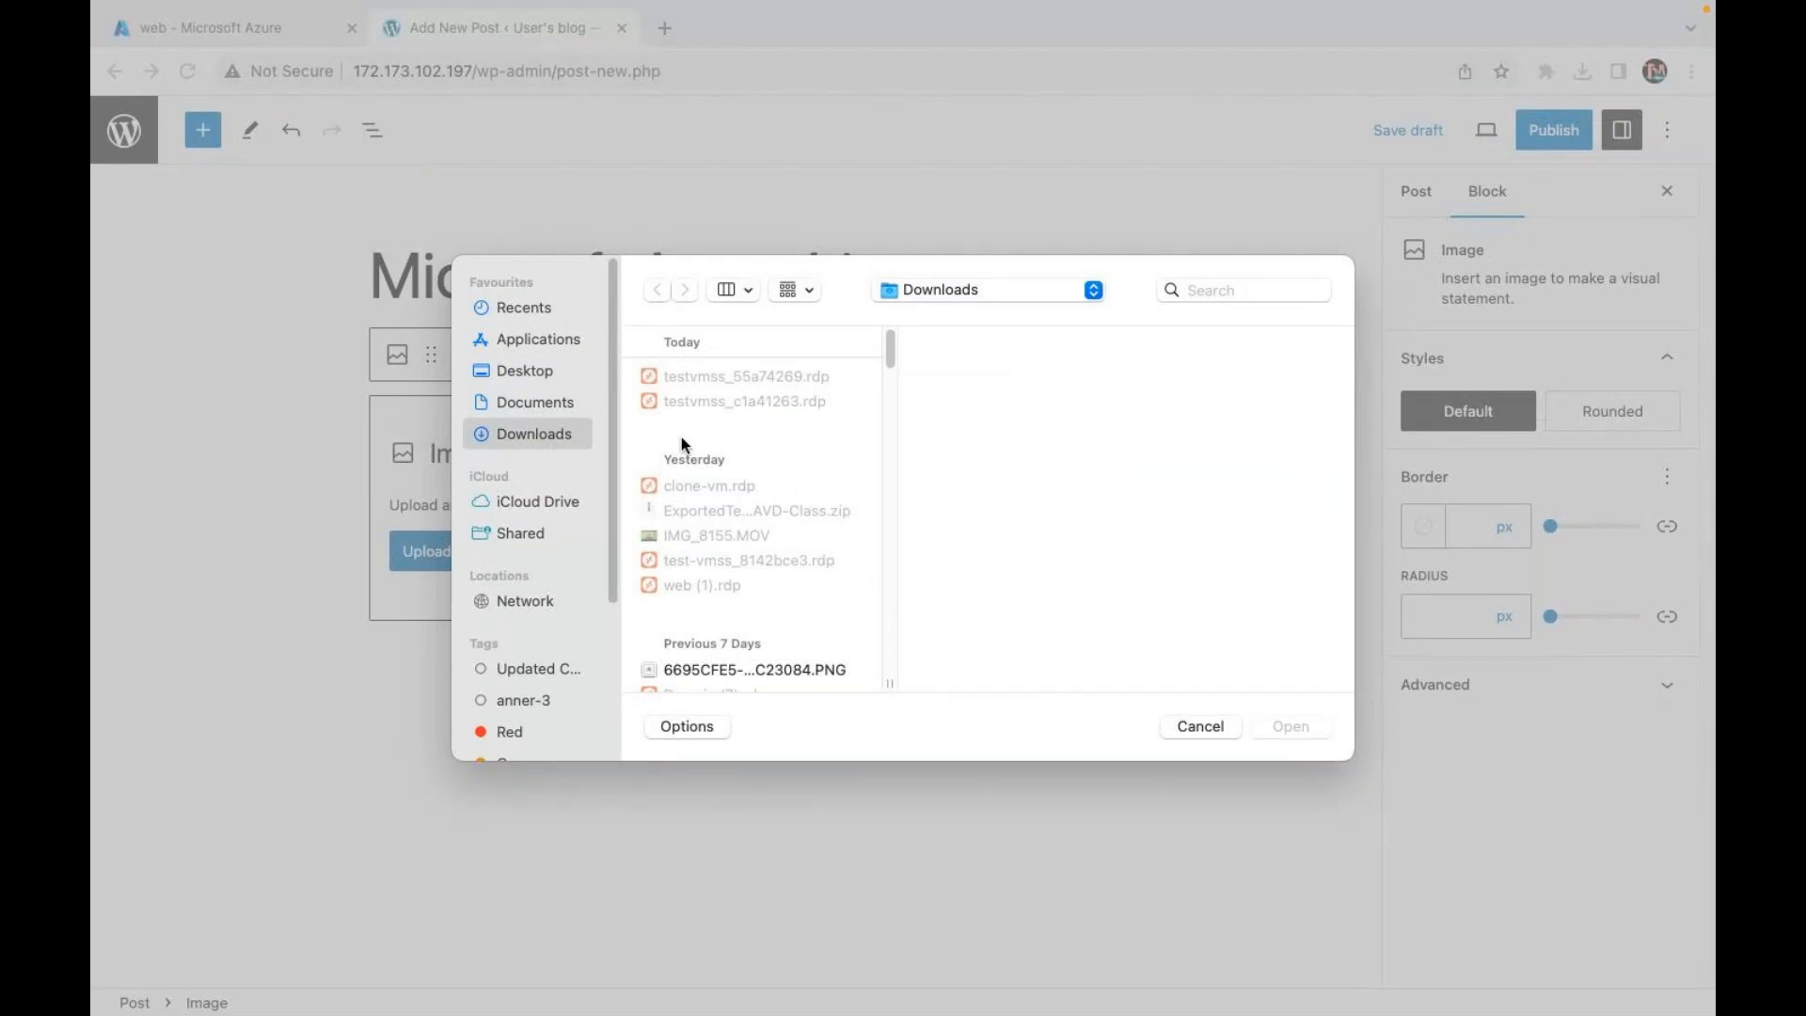
Step: Upload AZURE AZ-104.png from the Downloads folder into the Image block
scroll(715, 511, "down", 10)
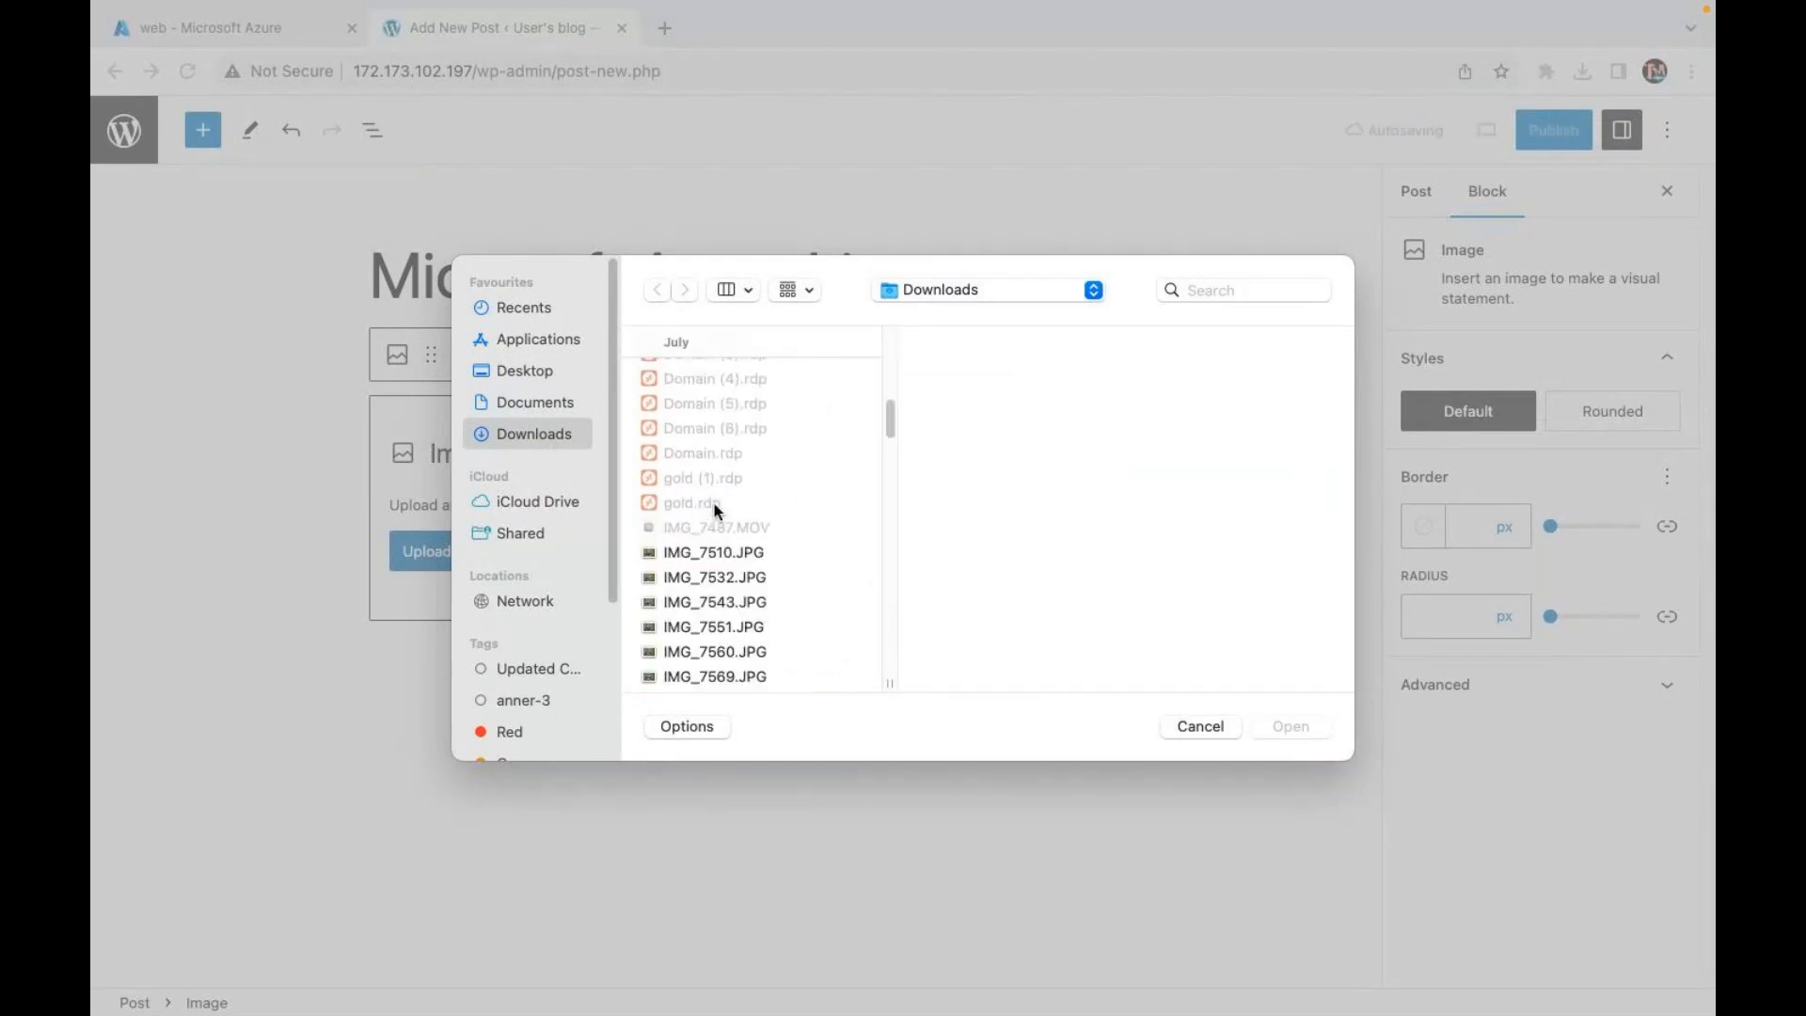
left_click(696, 556)
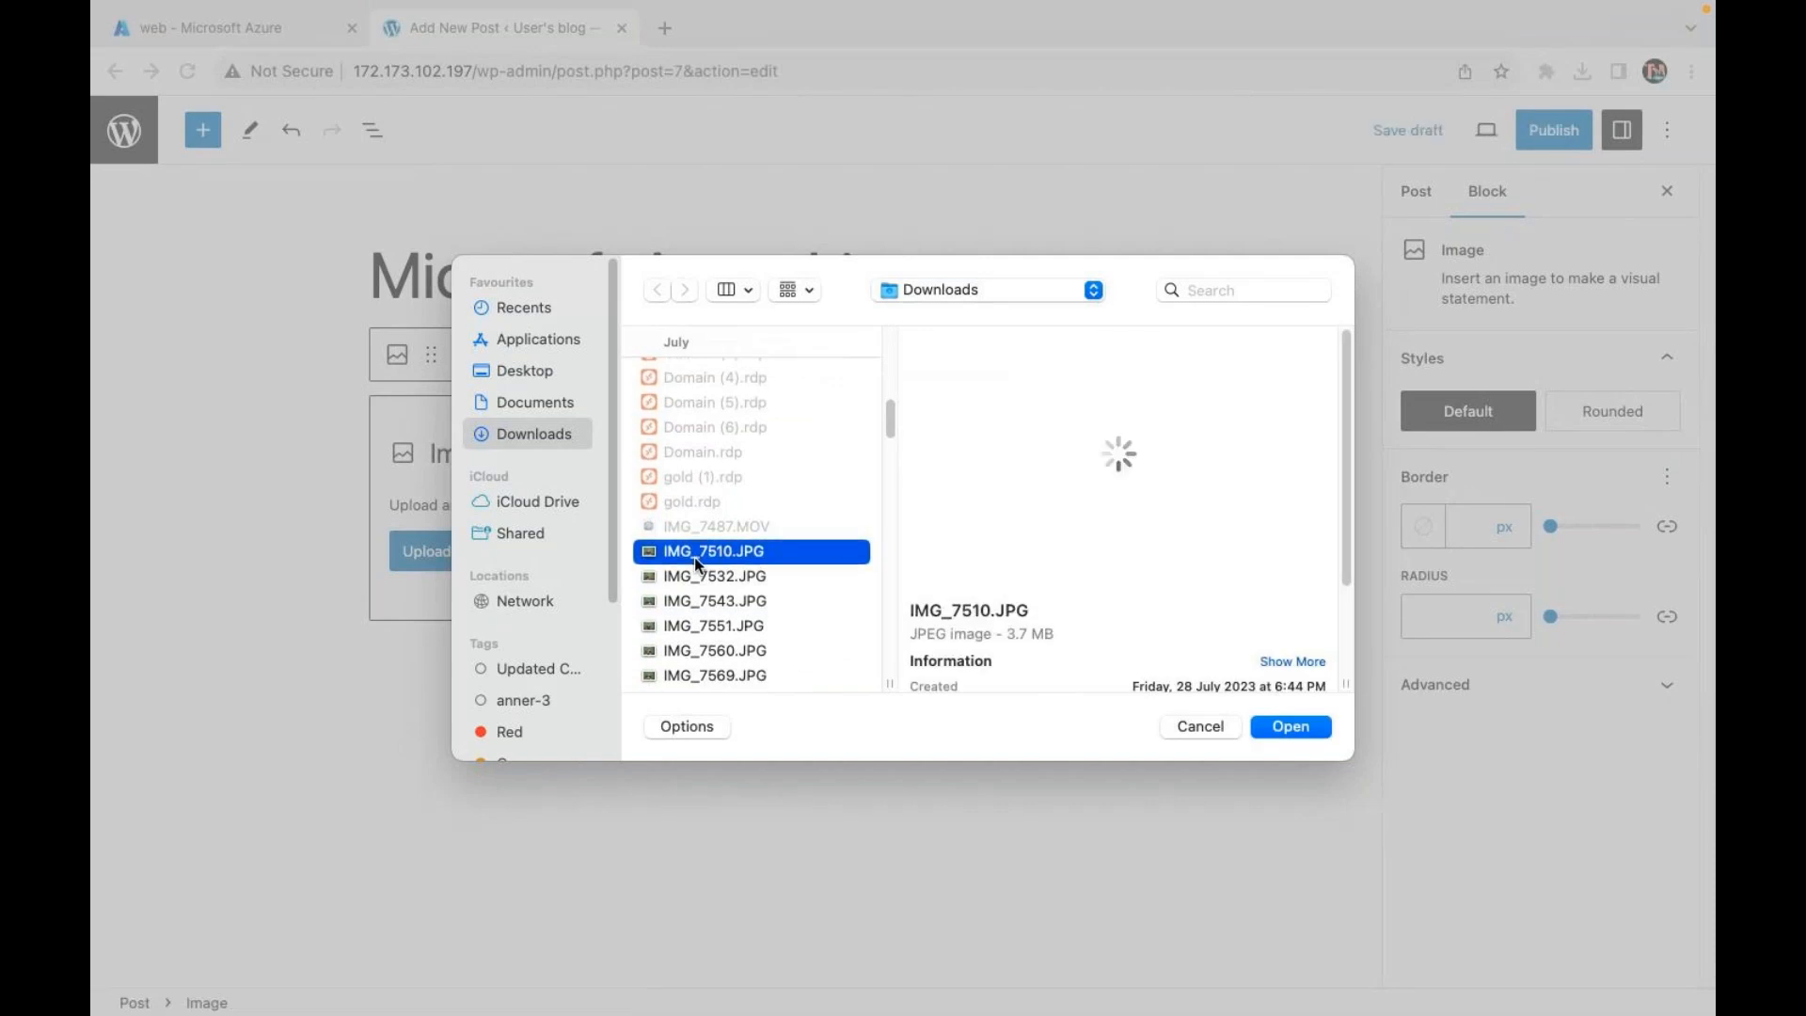
scroll(694, 556, "down", 5)
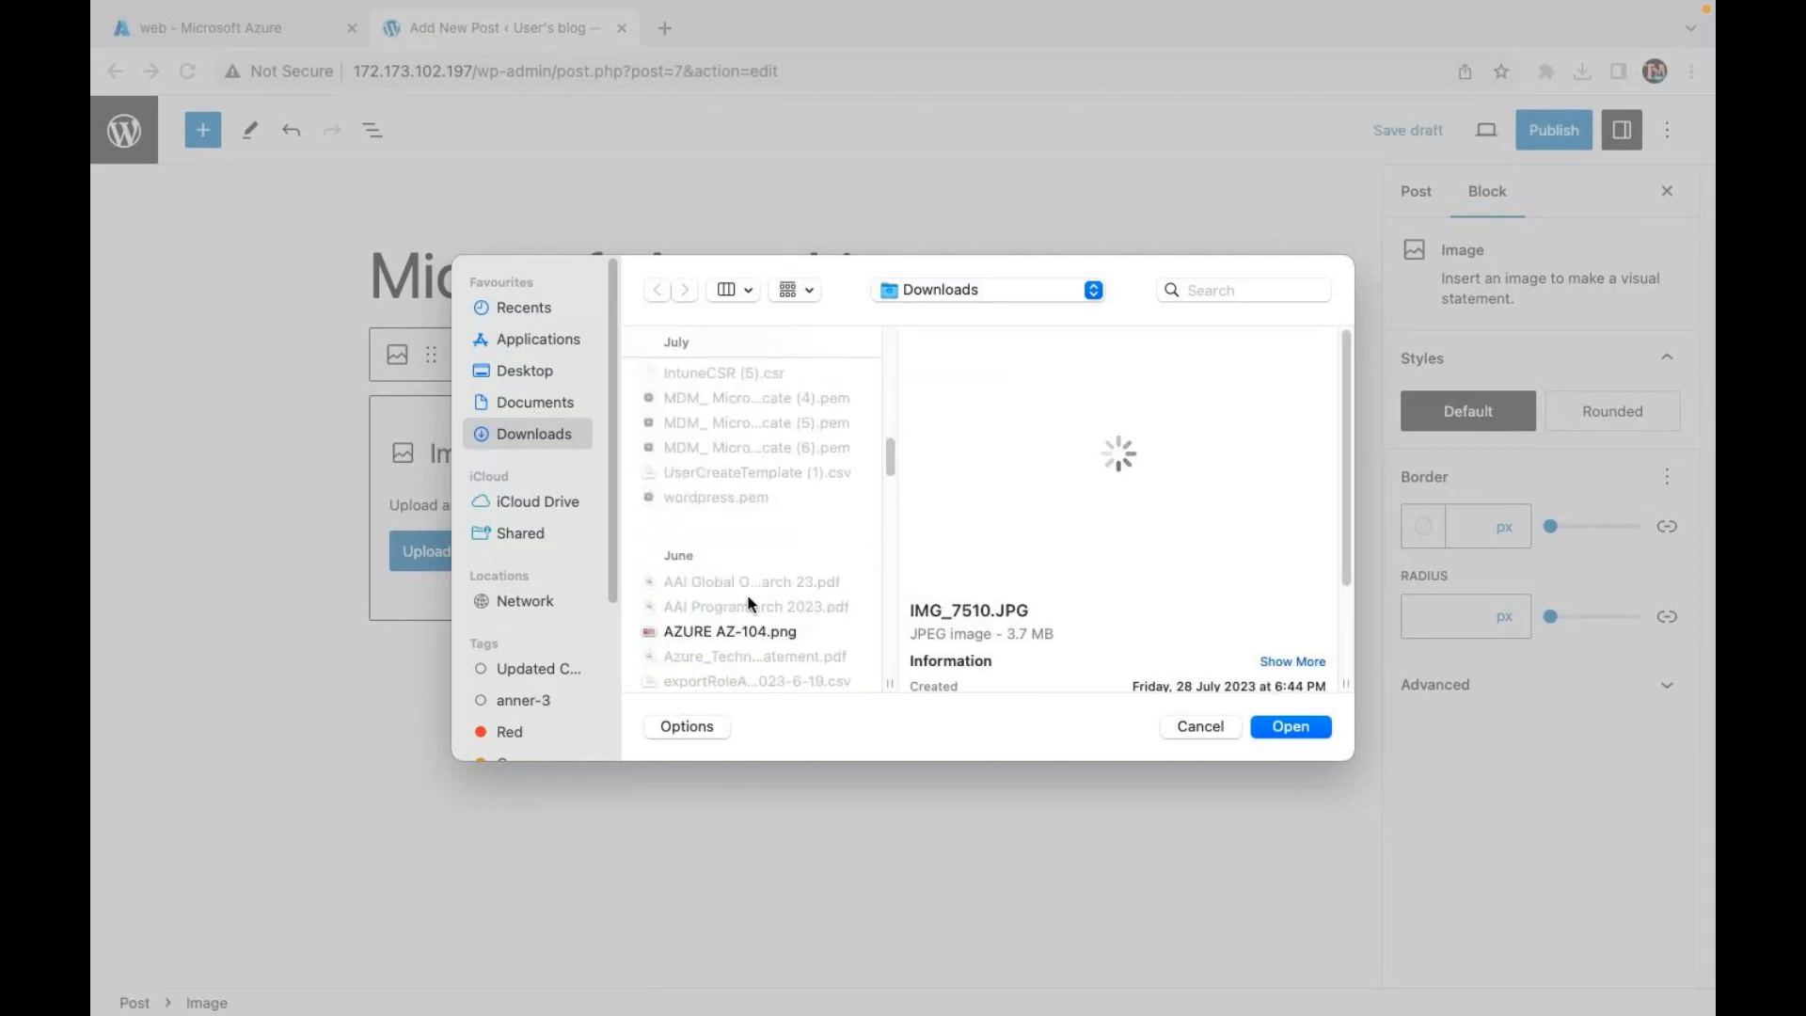
left_click(742, 635)
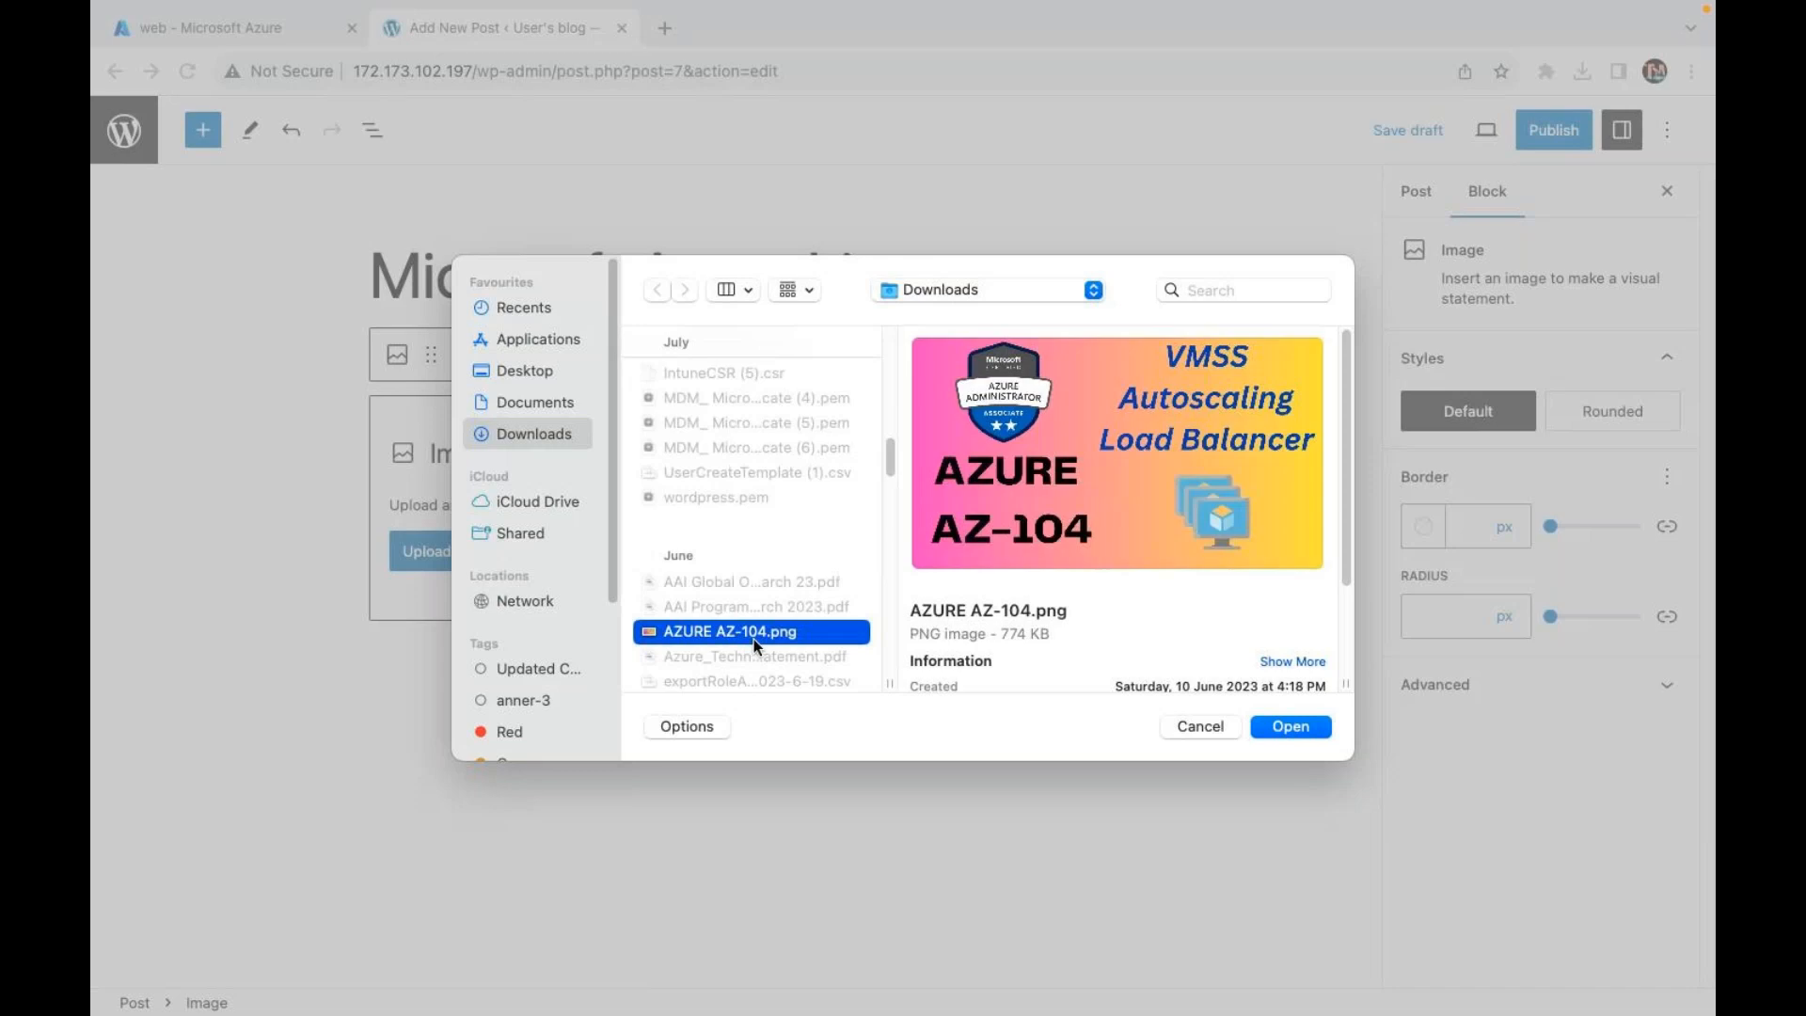
left_click(1291, 729)
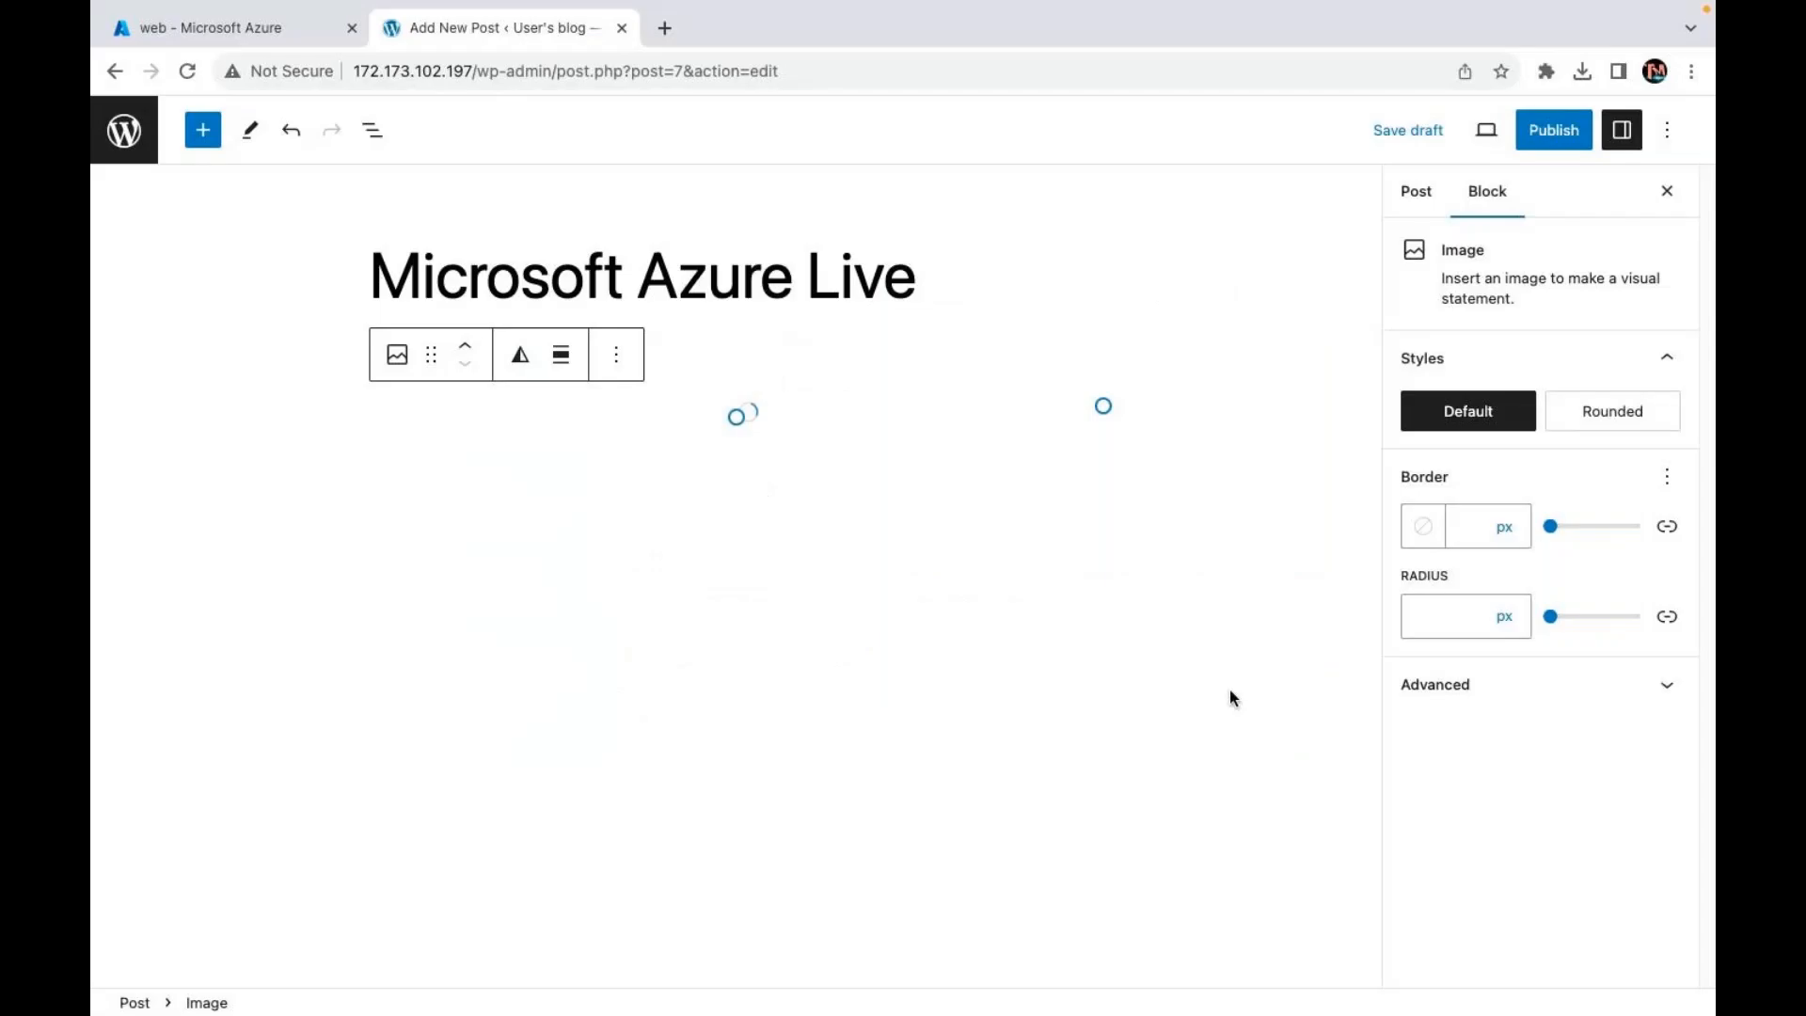
Step: Publish the 'Microsoft Azure Live' post, copy its address, and switch to the desktop
left_click(1552, 129)
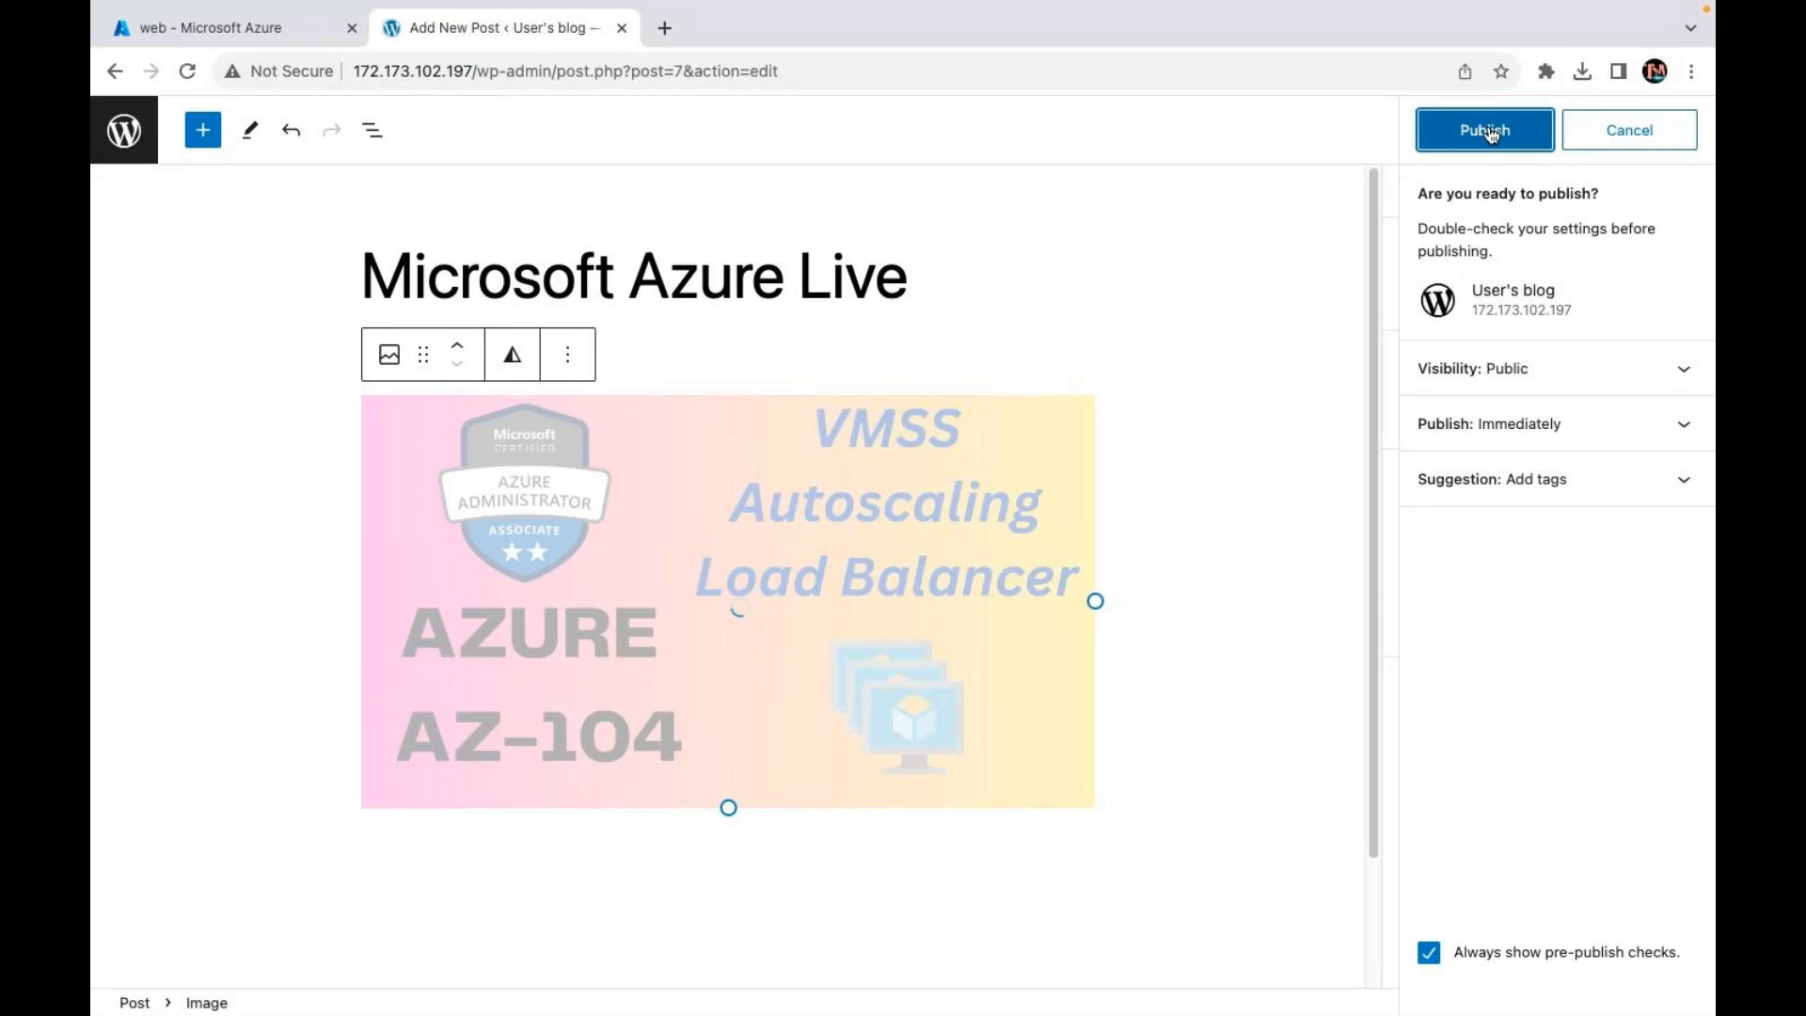
left_click(1486, 130)
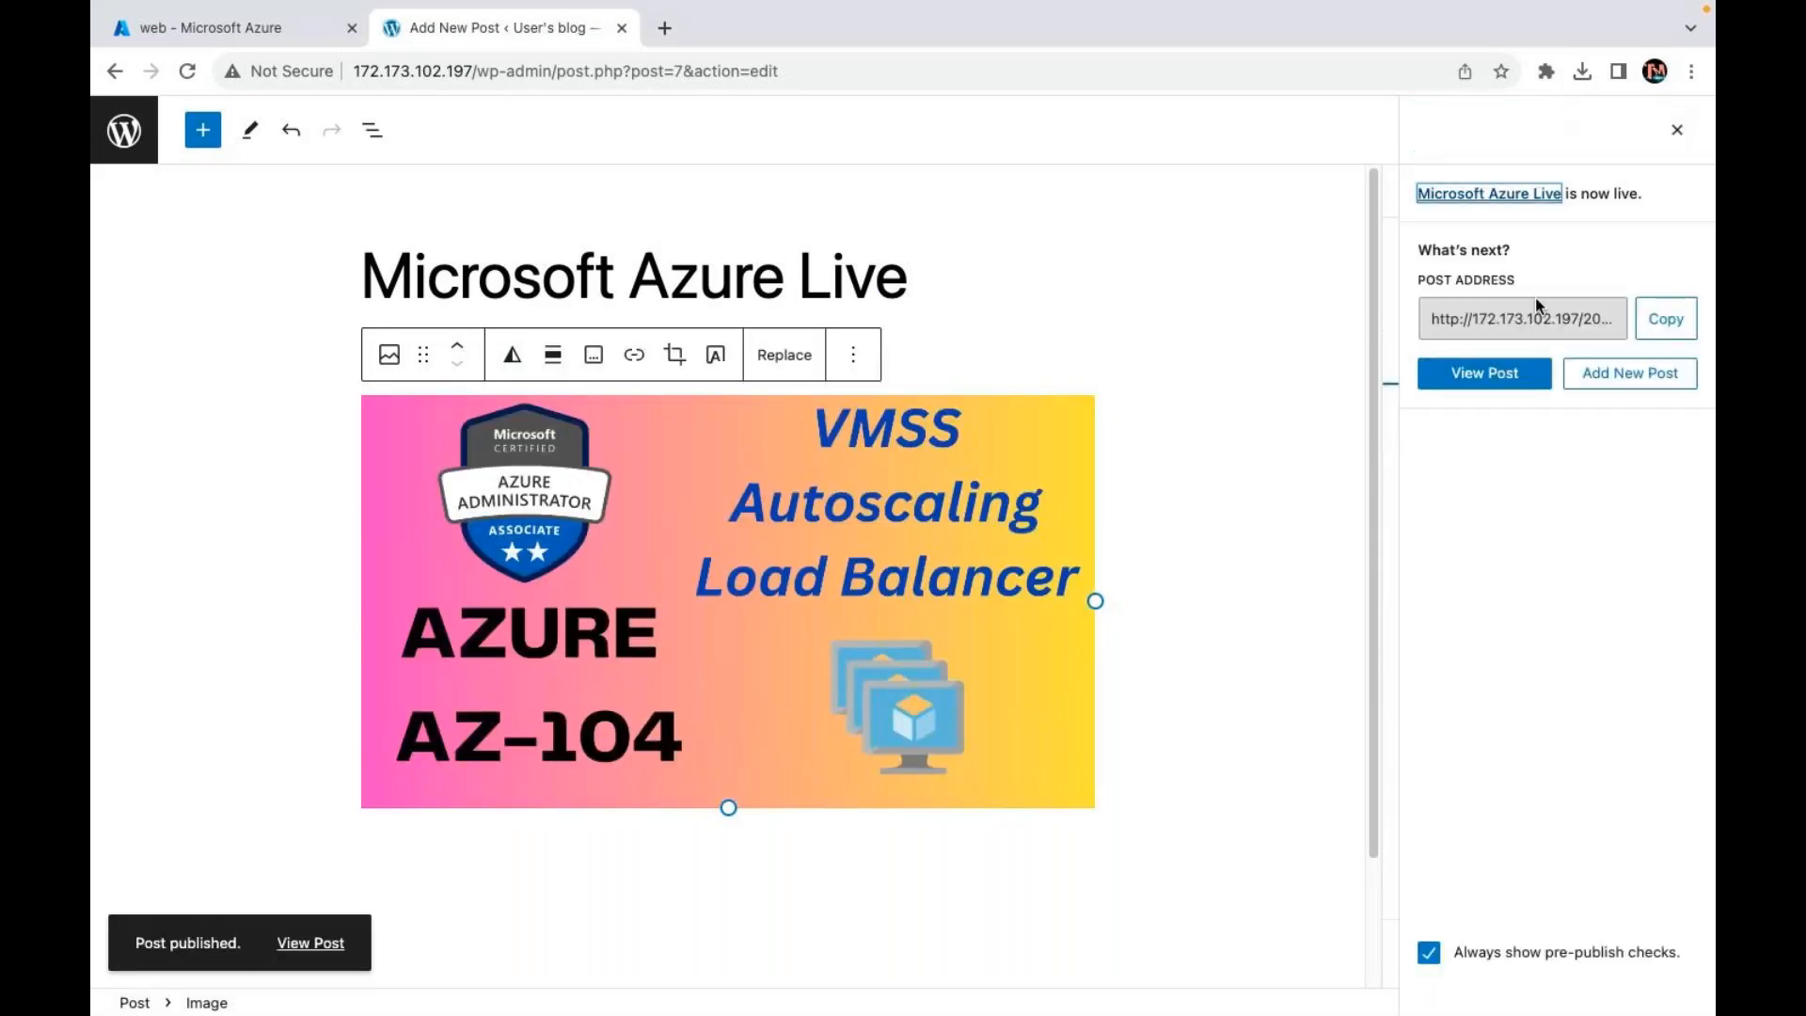
left_click(1665, 325)
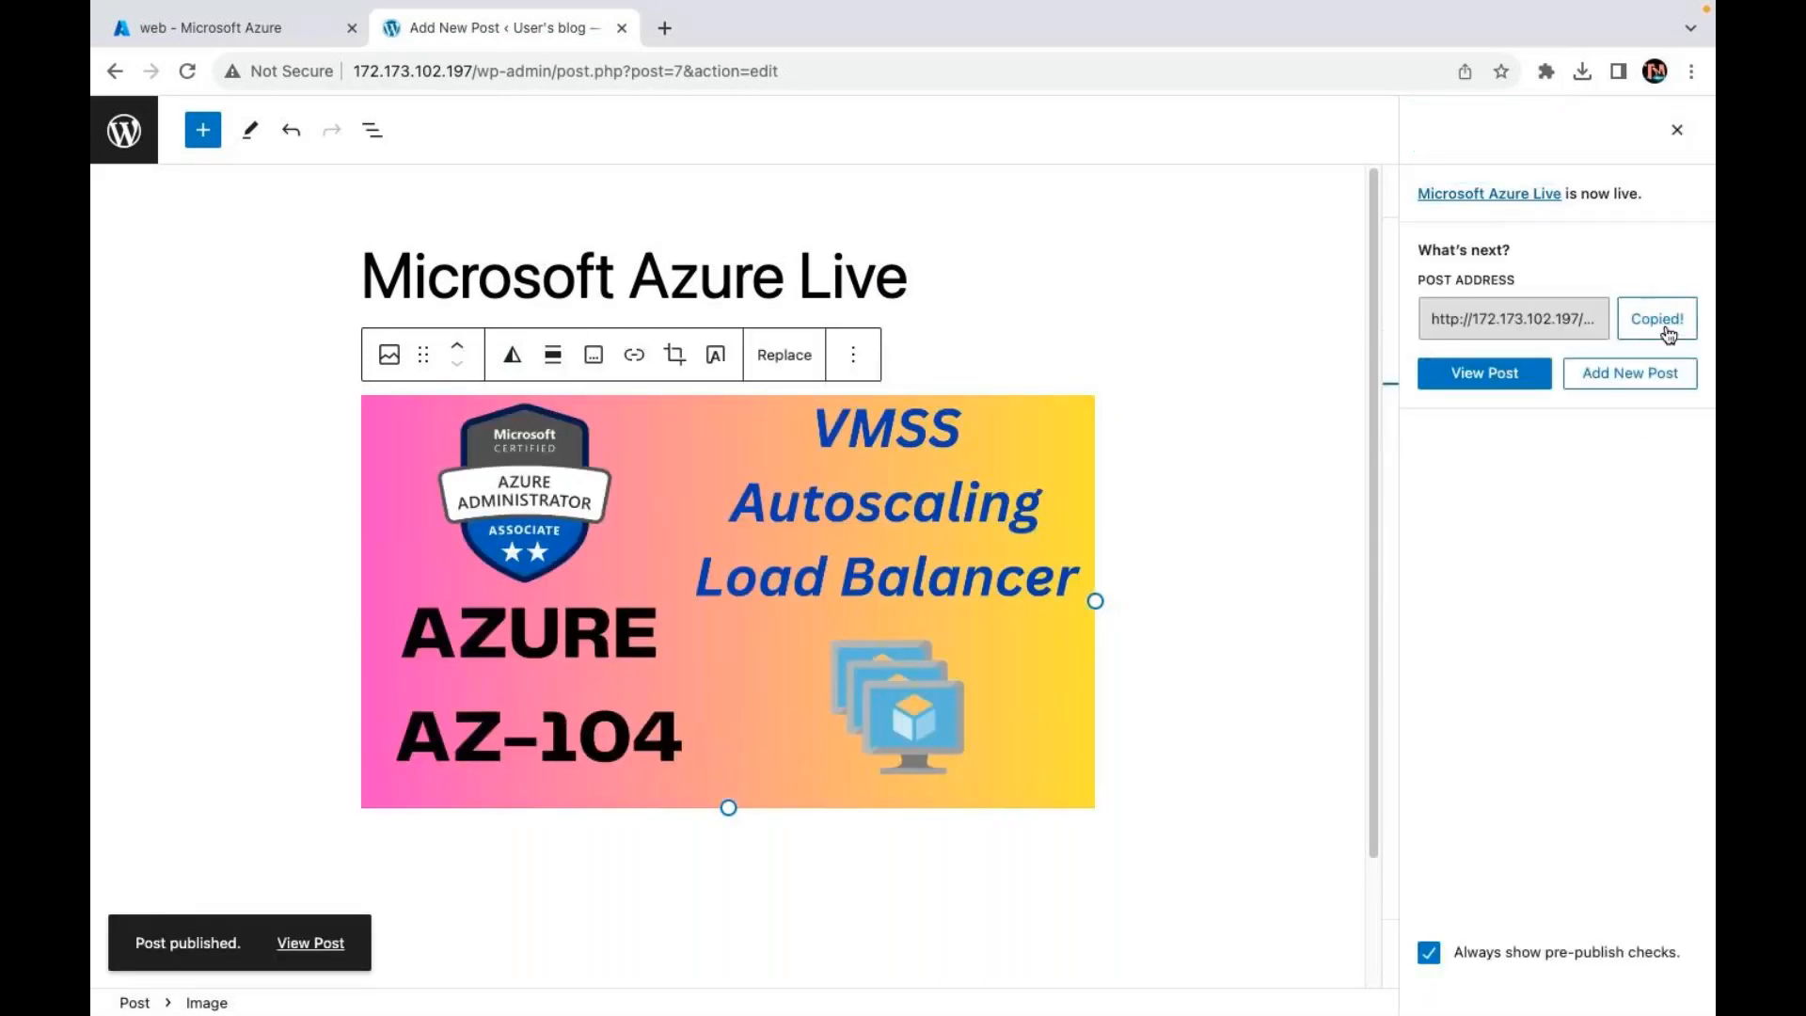
key("super+Tab")
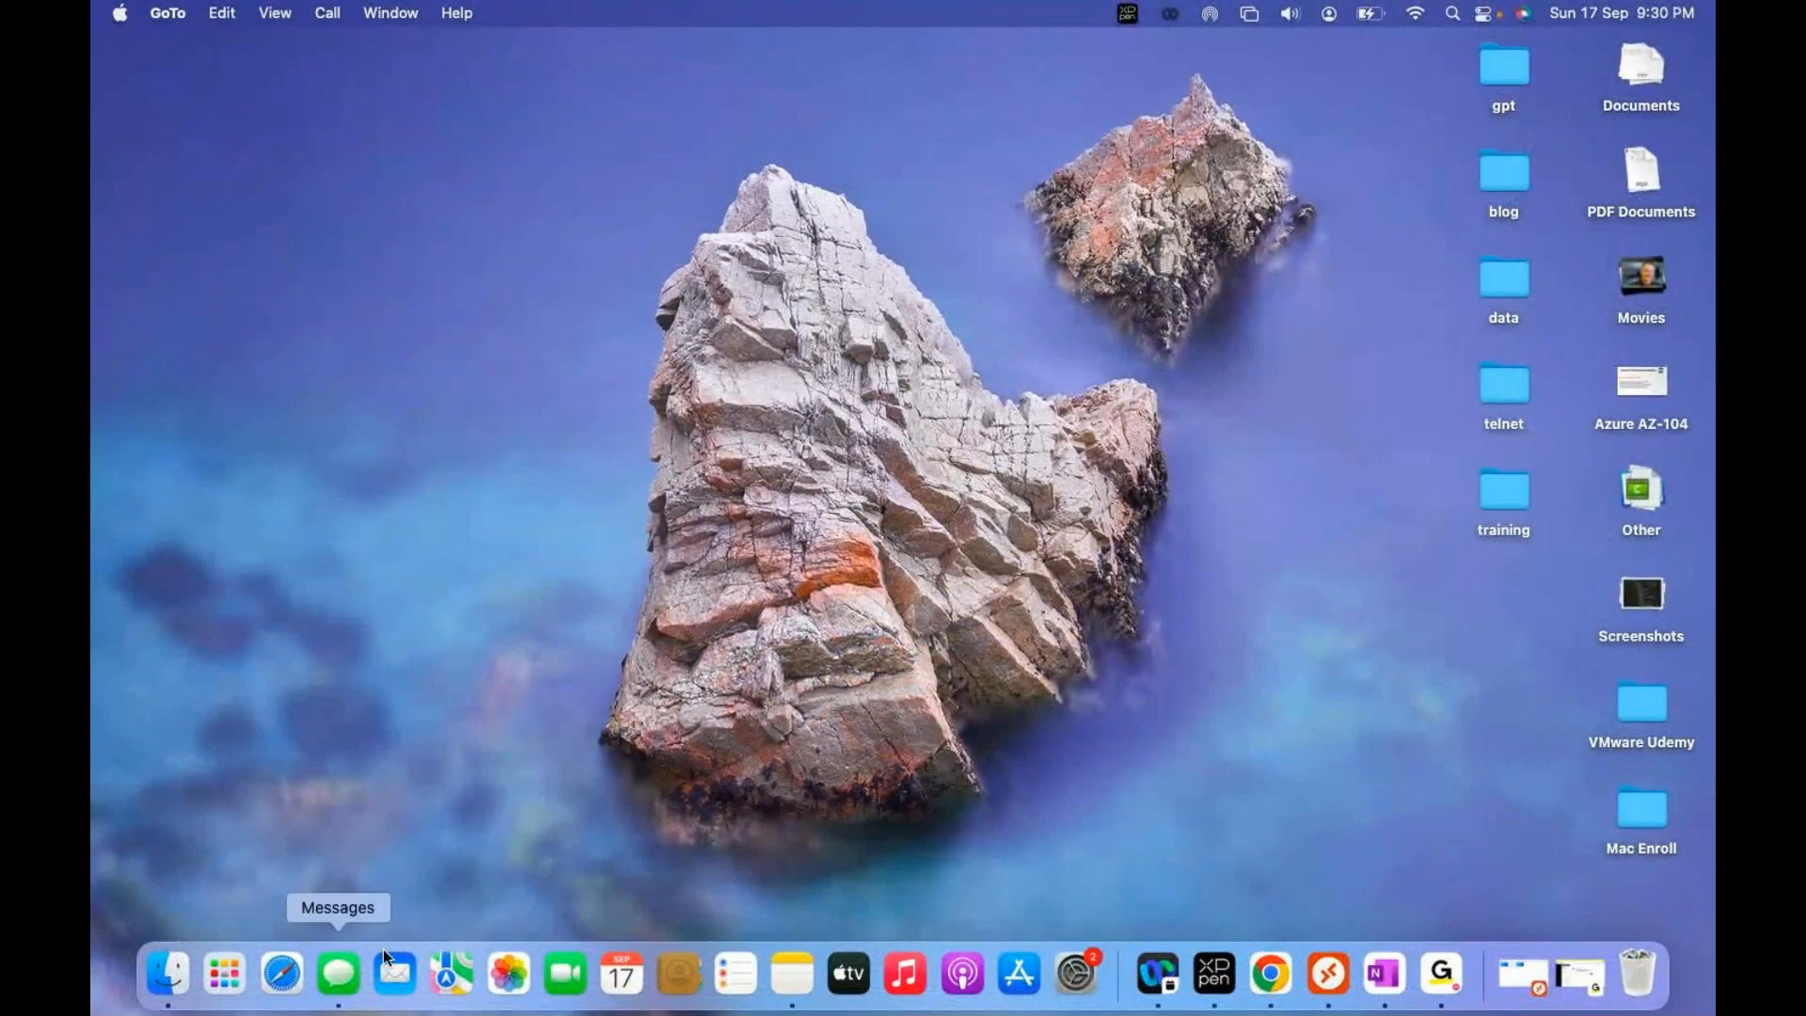
Step: Load the copied post URL in full-screen Safari to view the live post, then hide Safari
left_click(282, 979)
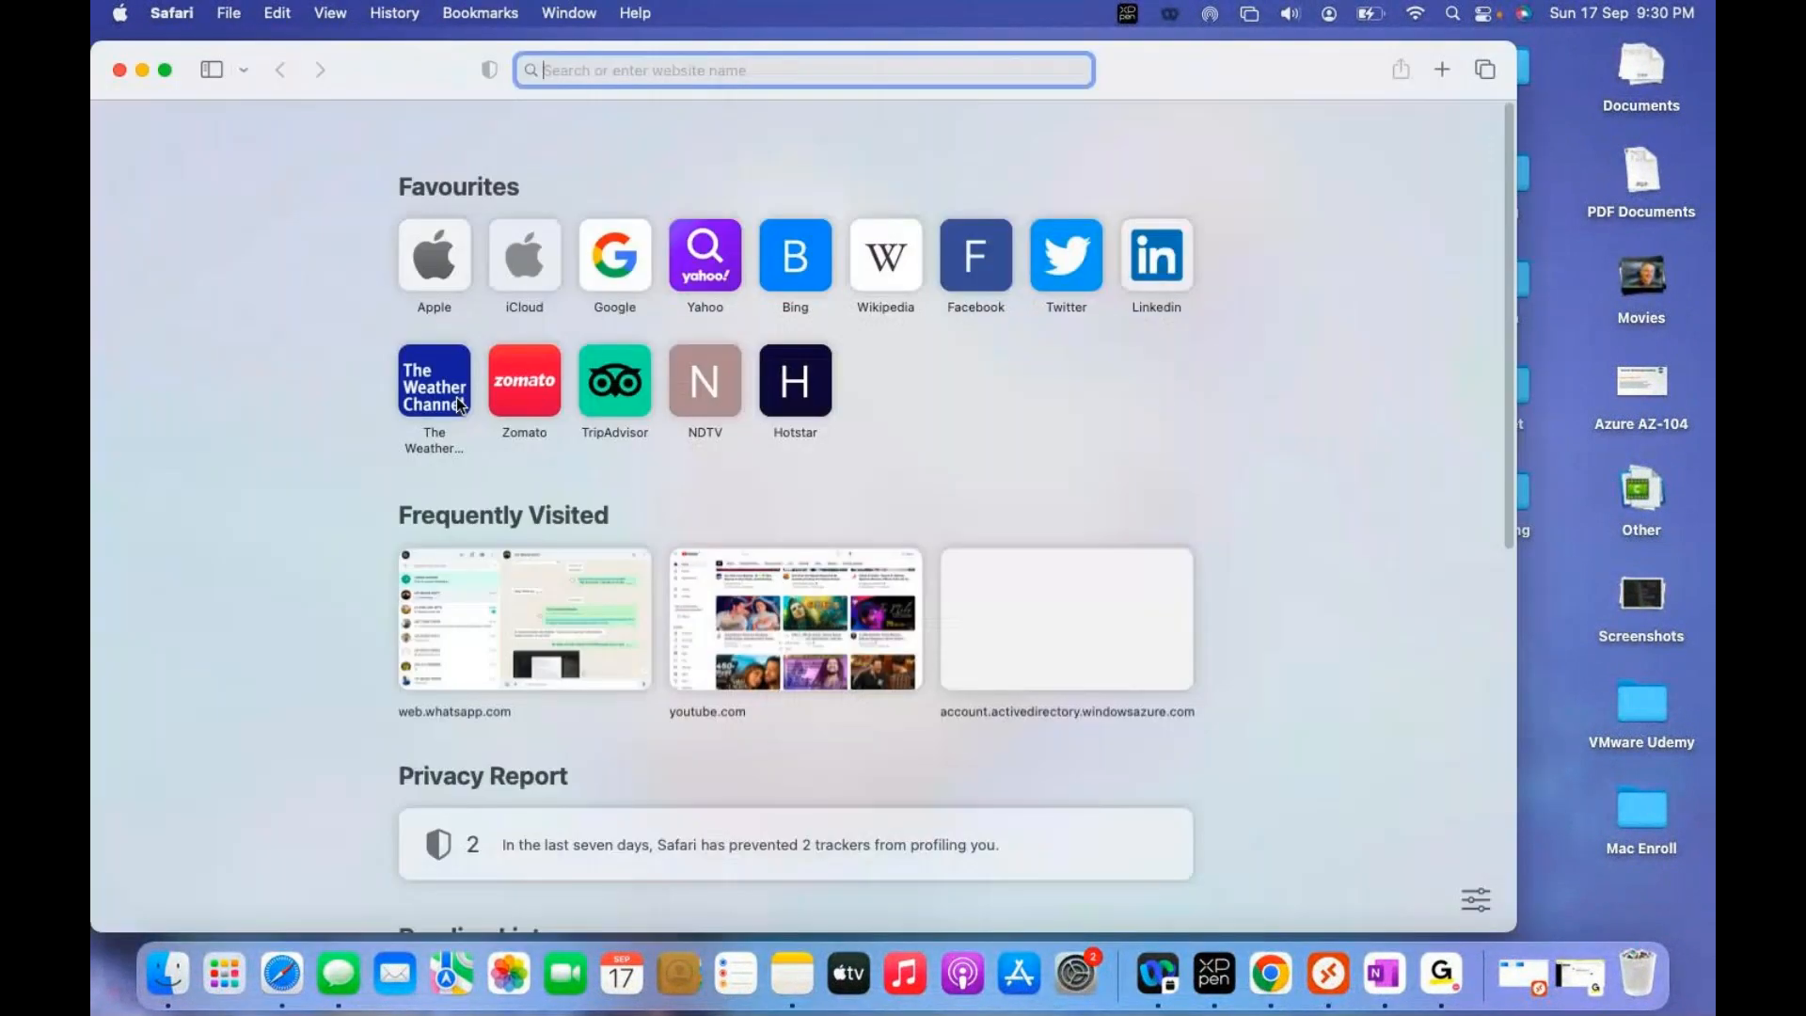
key("super+v")
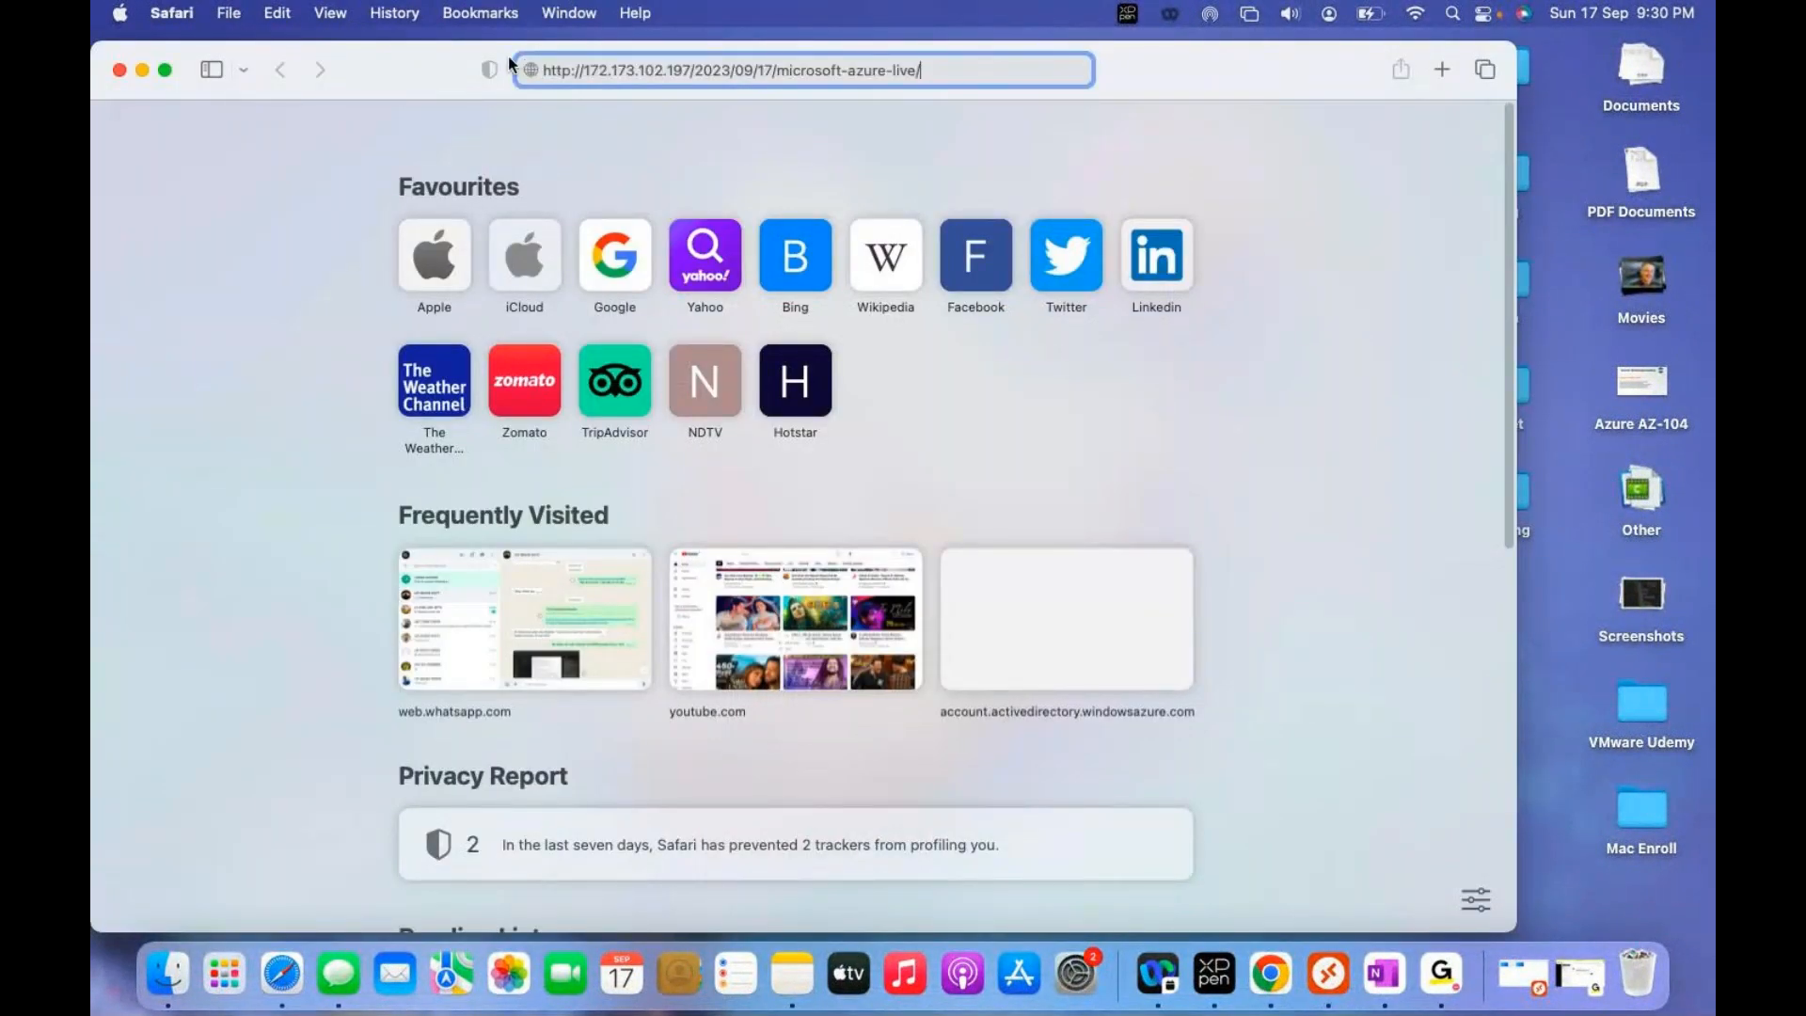
left_click(165, 71)
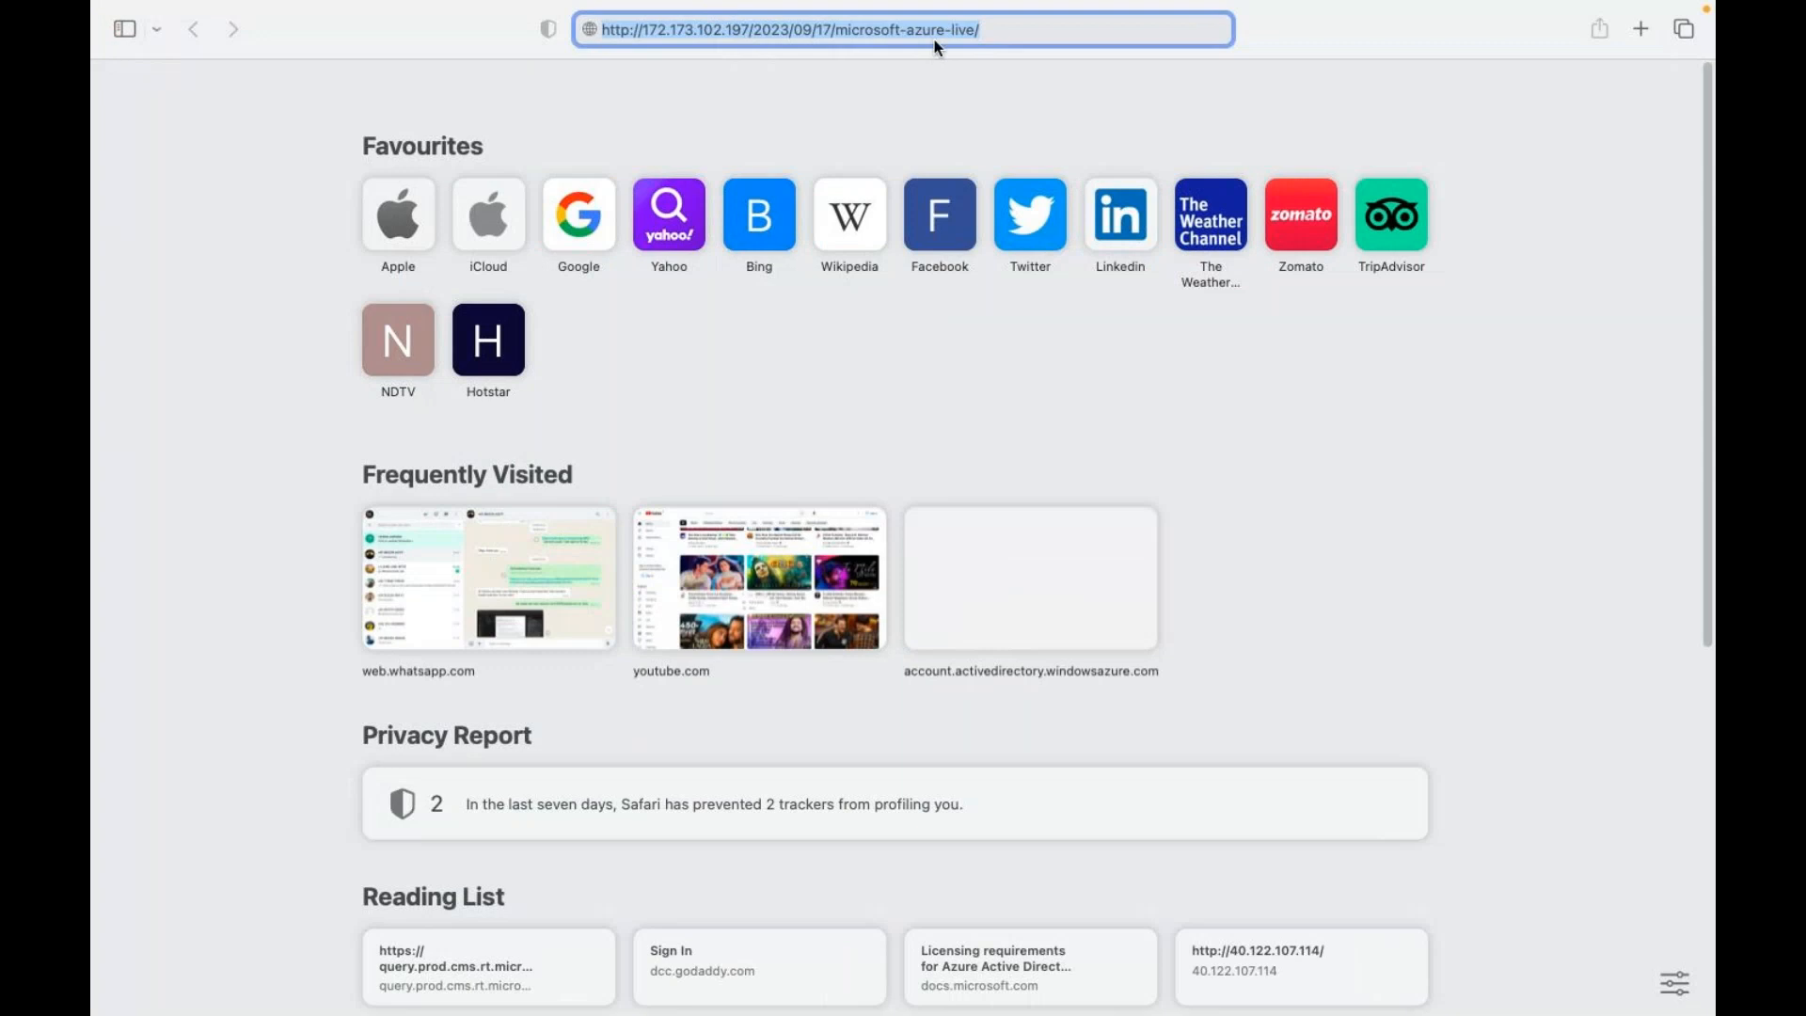
left_click(1031, 30)
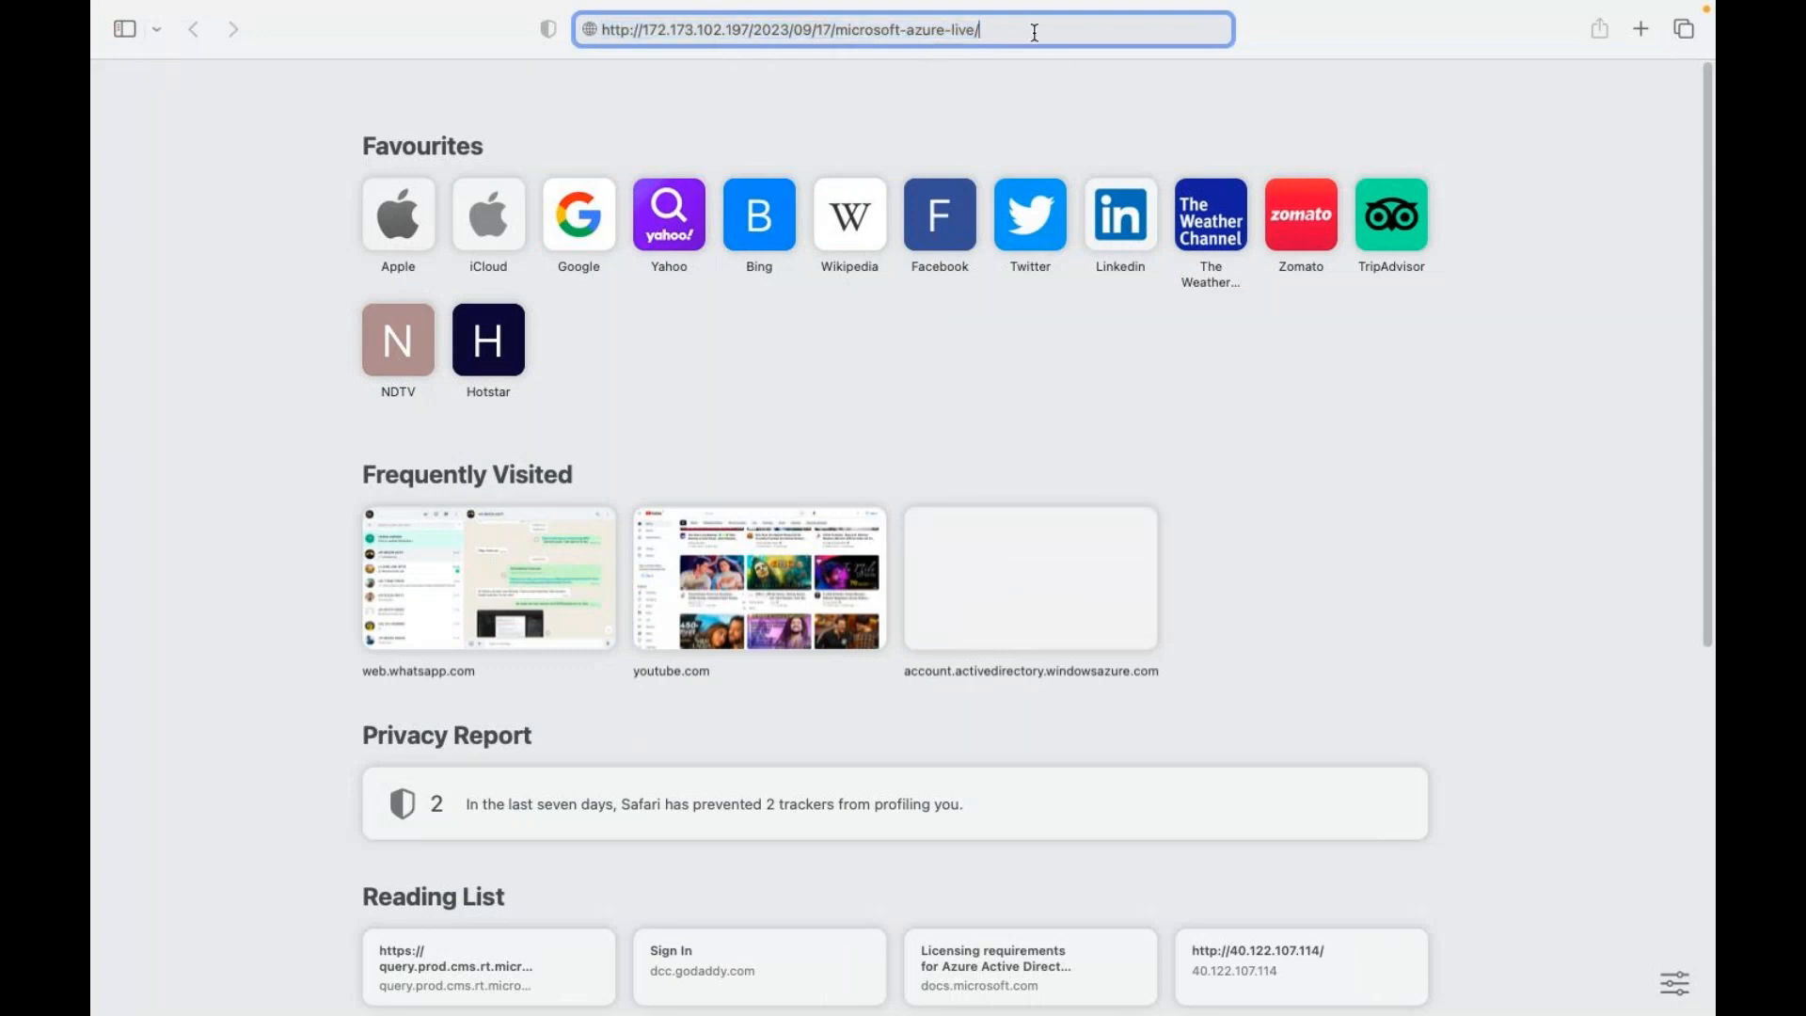
key("Return")
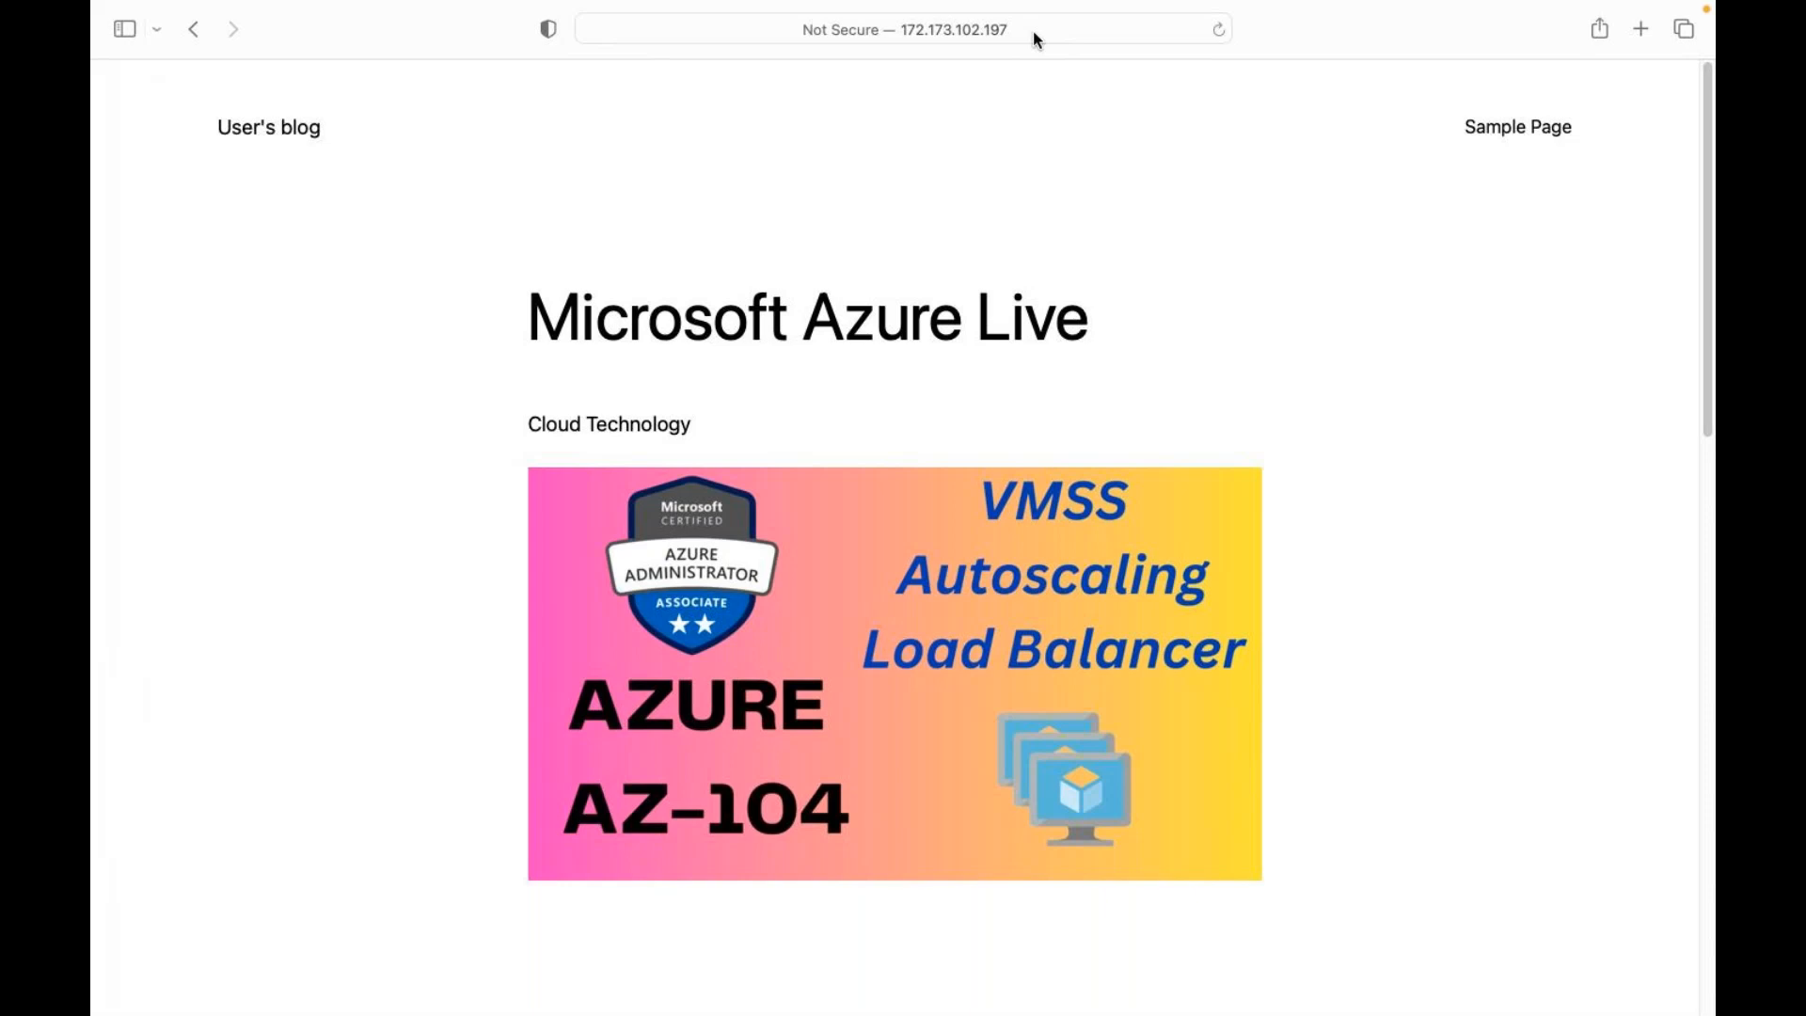
key("ctrl+Left")
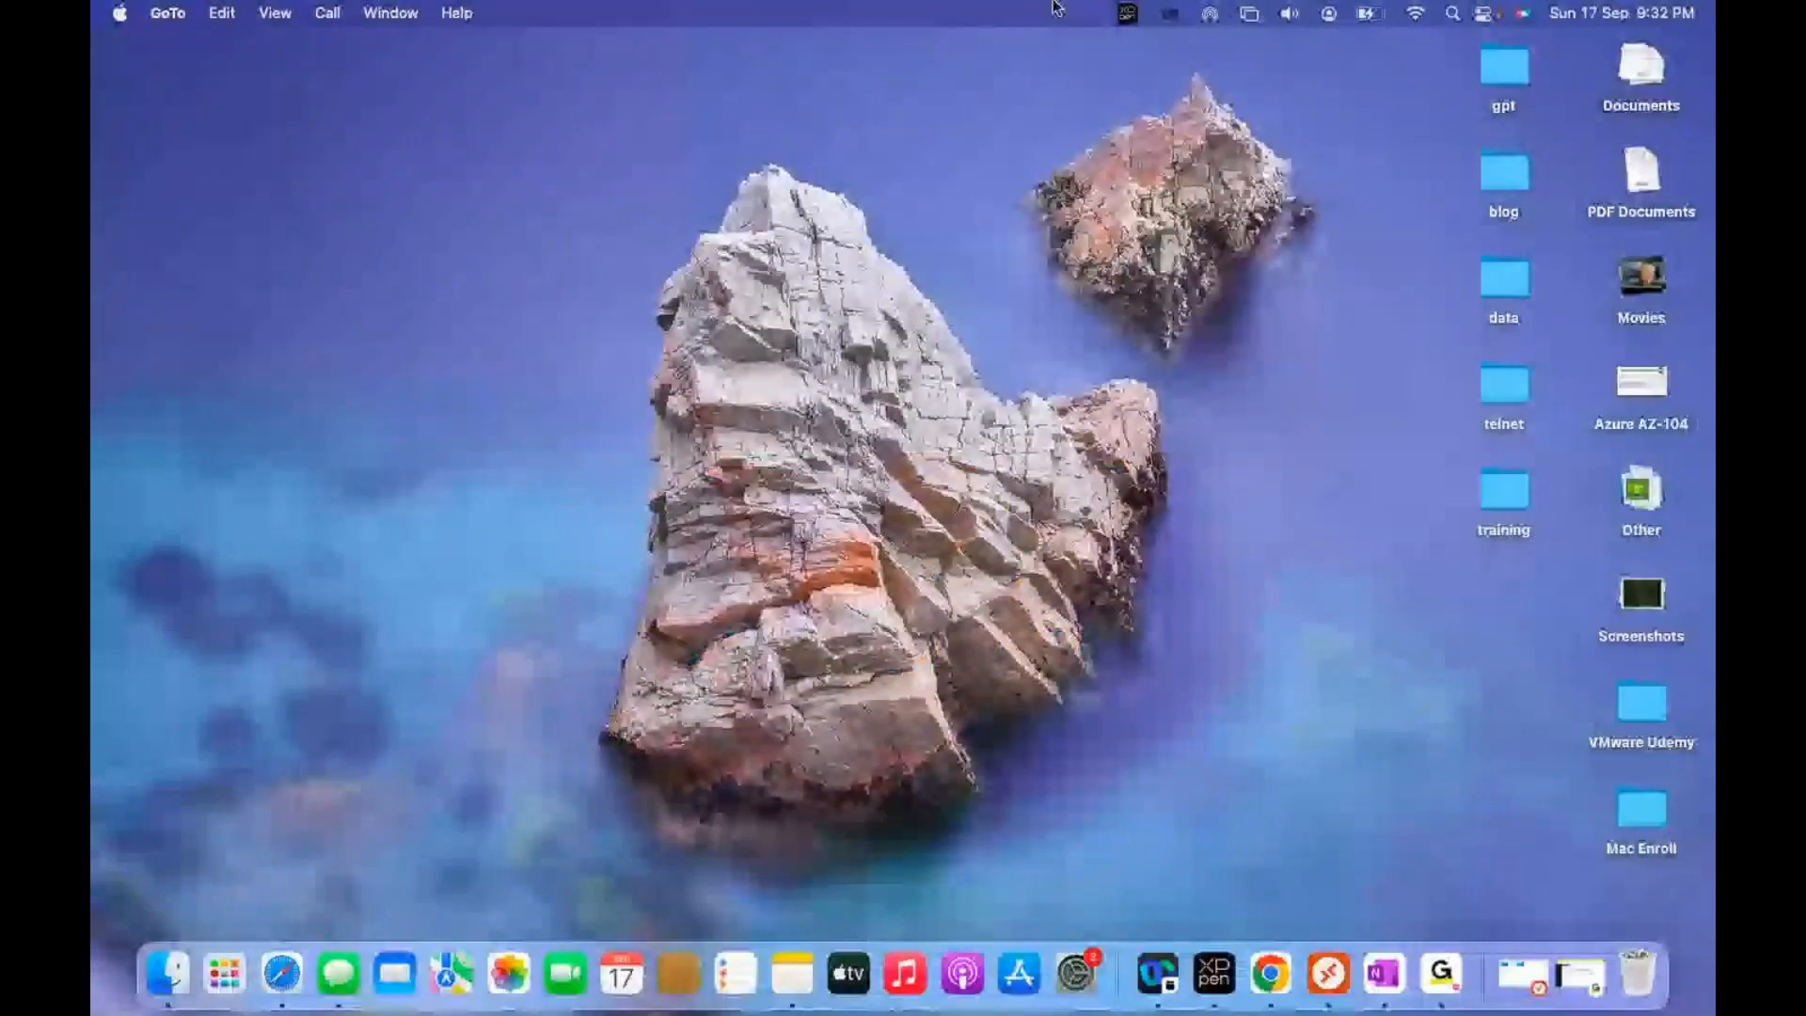